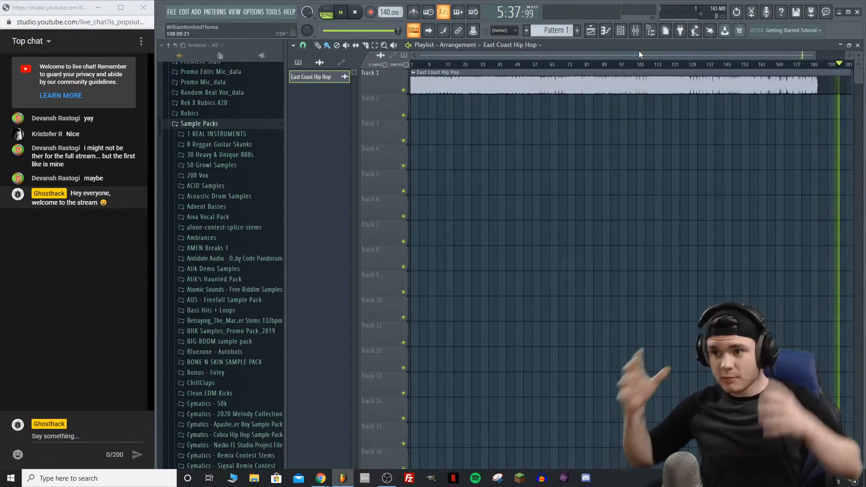
Step: Stop playback and delete the East Coast Hip Hop clip from the playlist's Track 1
key(space)
right_click(609, 81)
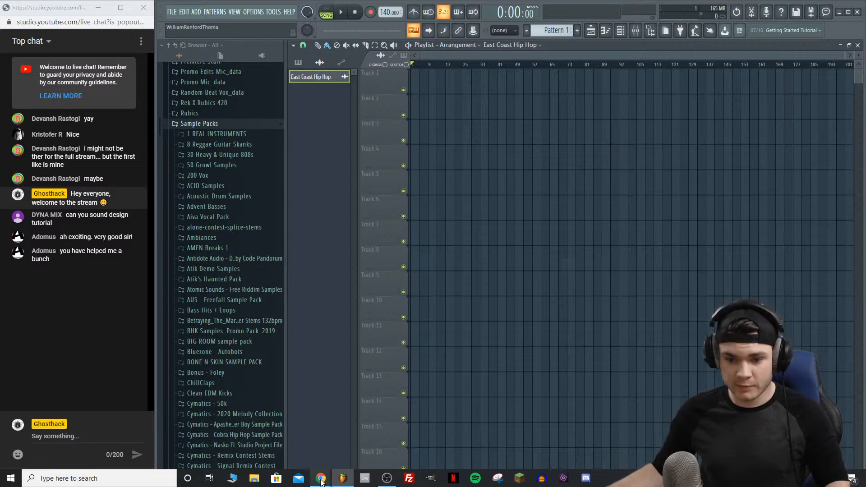
click(389, 480)
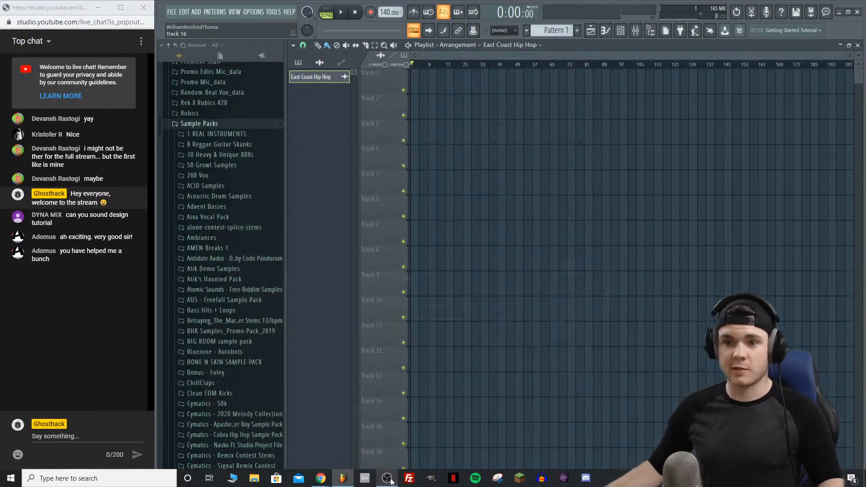
click(387, 479)
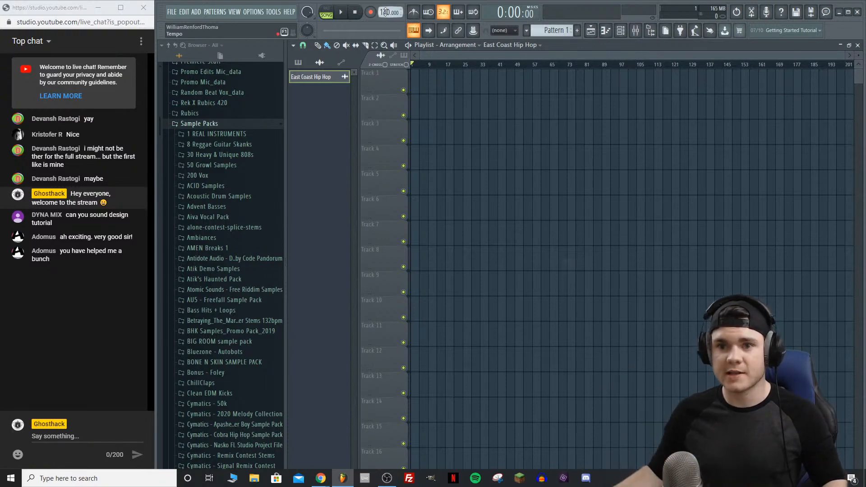
Step: Set the project tempo to 160 BPM and play it briefly with the metronome on, switching the metronome off at the end
drag(386, 13, 386, 11)
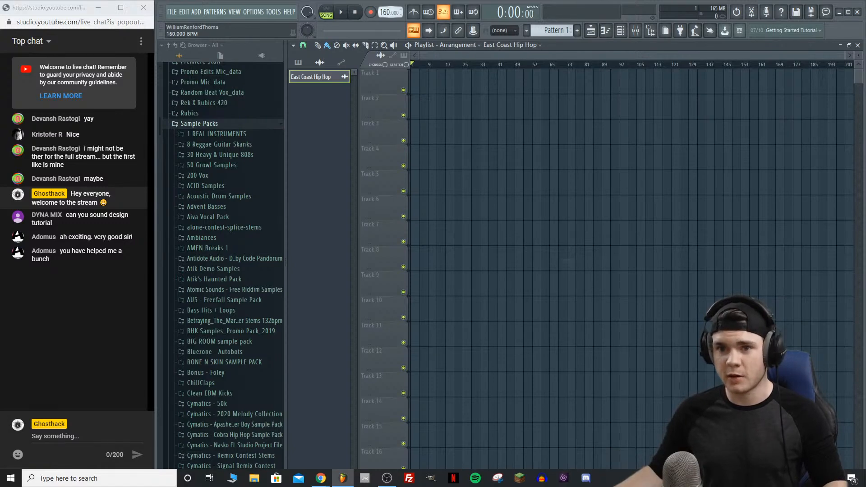
click(413, 13)
key(space)
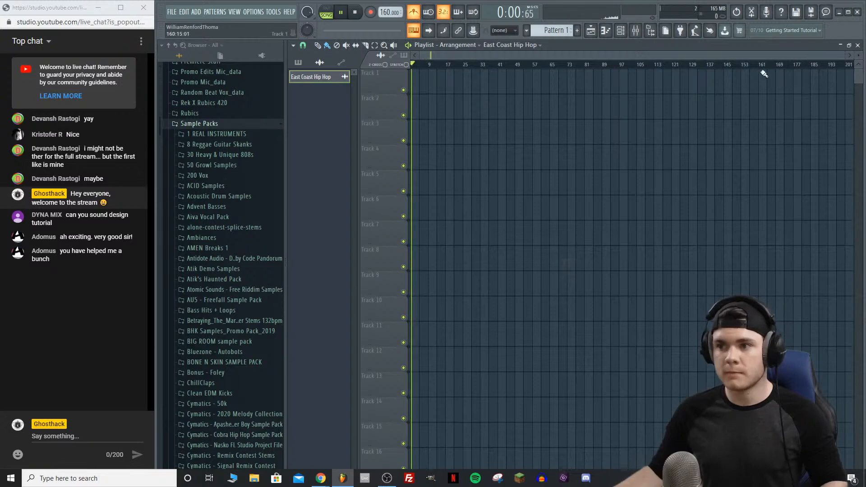
drag(850, 55, 593, 84)
key(space)
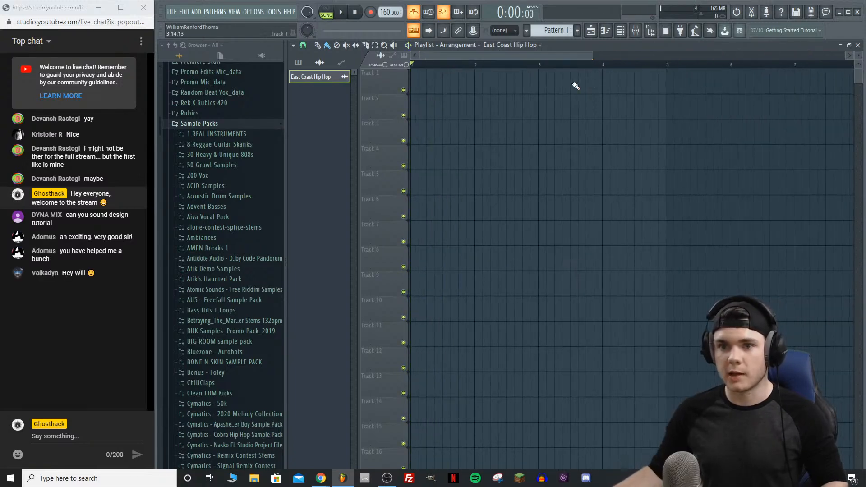
click(413, 13)
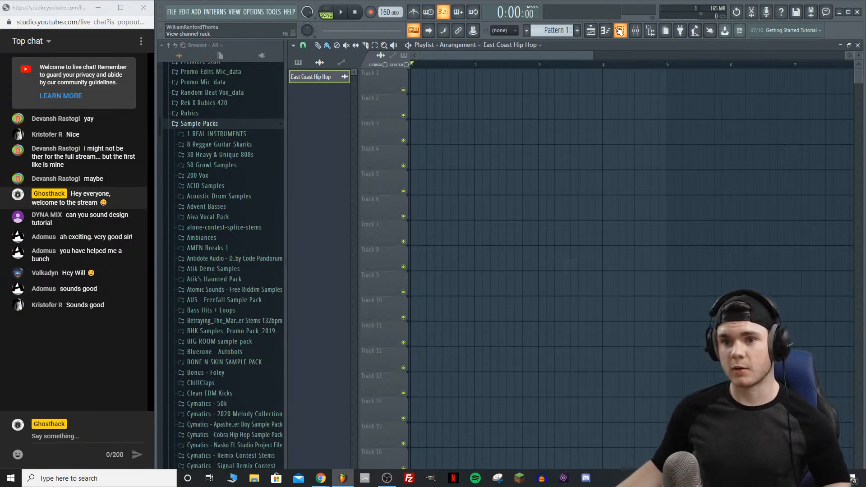
Step: Open the channel rack
click(620, 31)
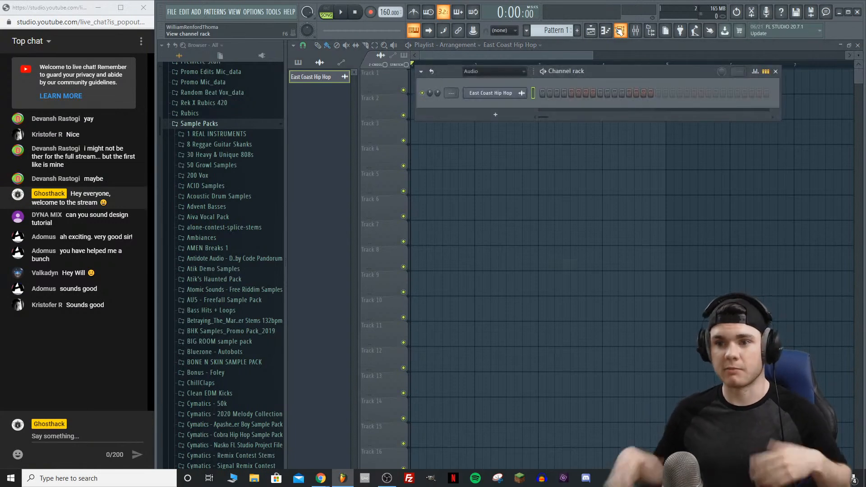
right_click(470, 94)
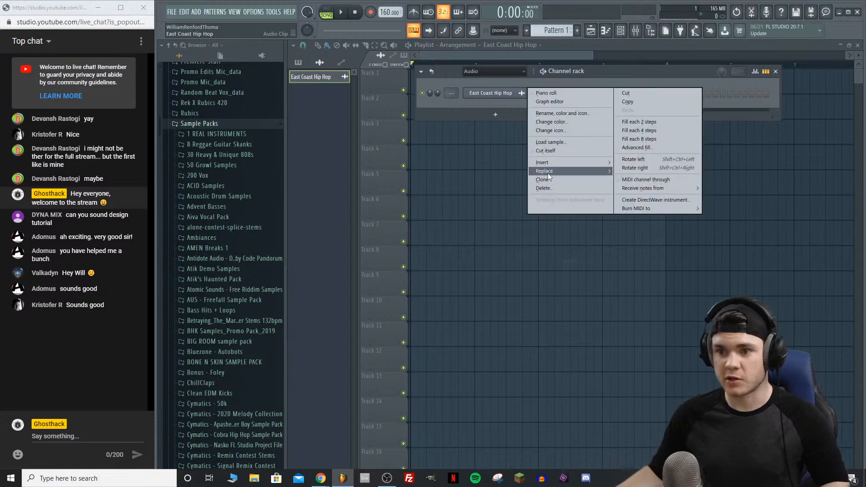
mouse_move(548, 172)
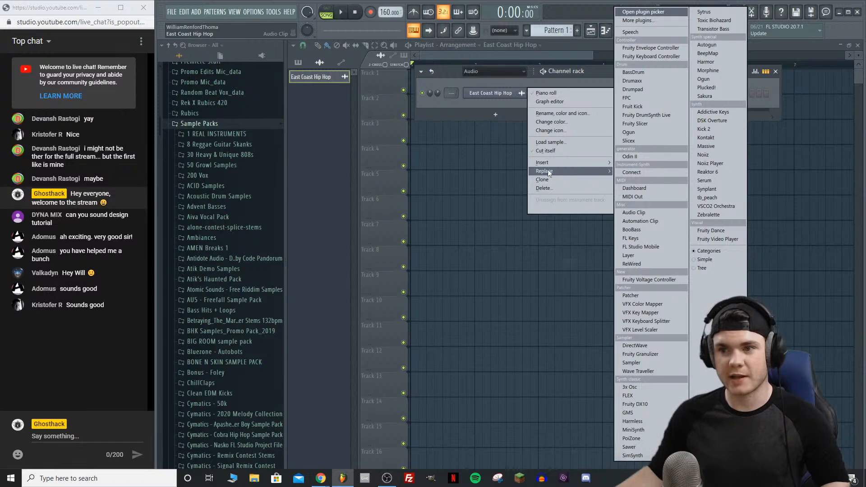
click(609, 70)
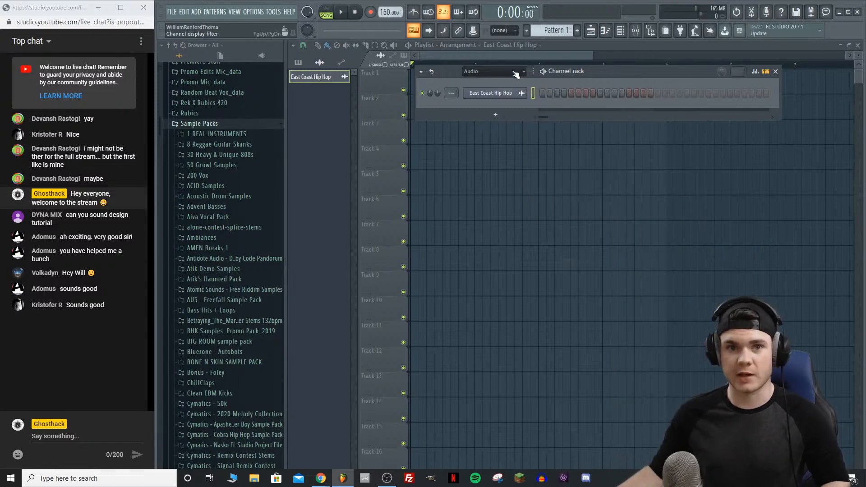
Step: Filter the channel rack to Unsorted and replace the Ghosthack Hip Hop CH 2 sampler channel with Serum
click(477, 73)
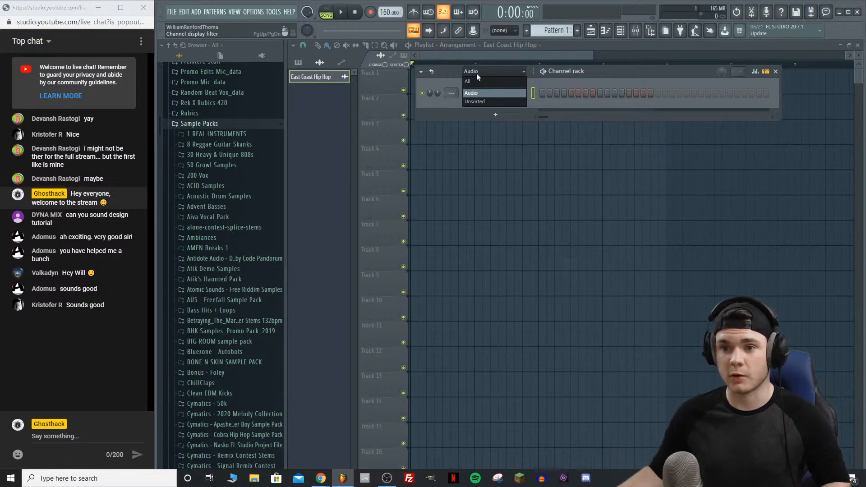
click(479, 101)
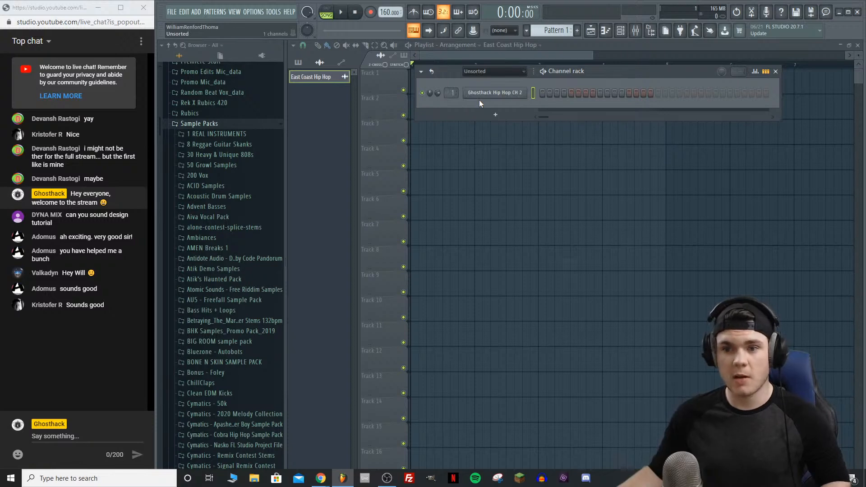
right_click(485, 94)
click(483, 93)
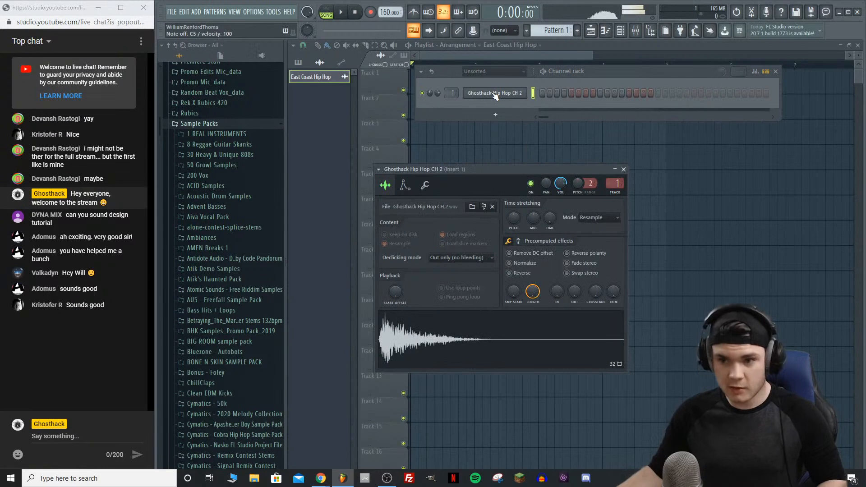
right_click(492, 93)
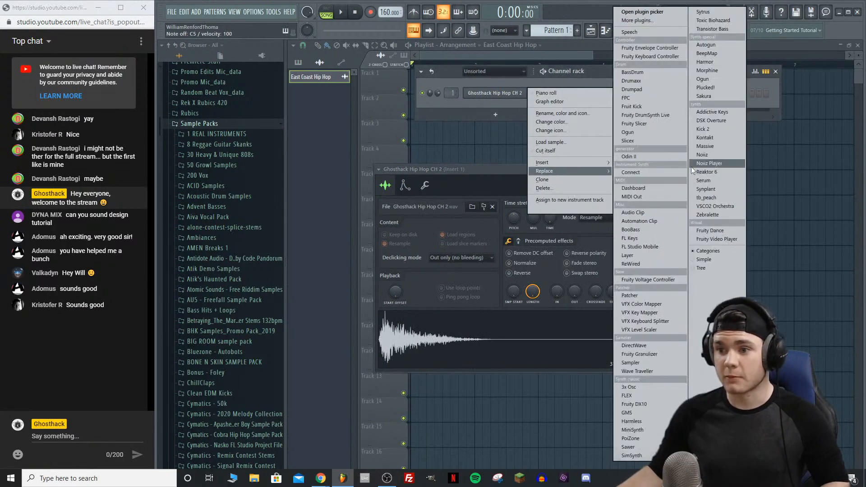
click(704, 180)
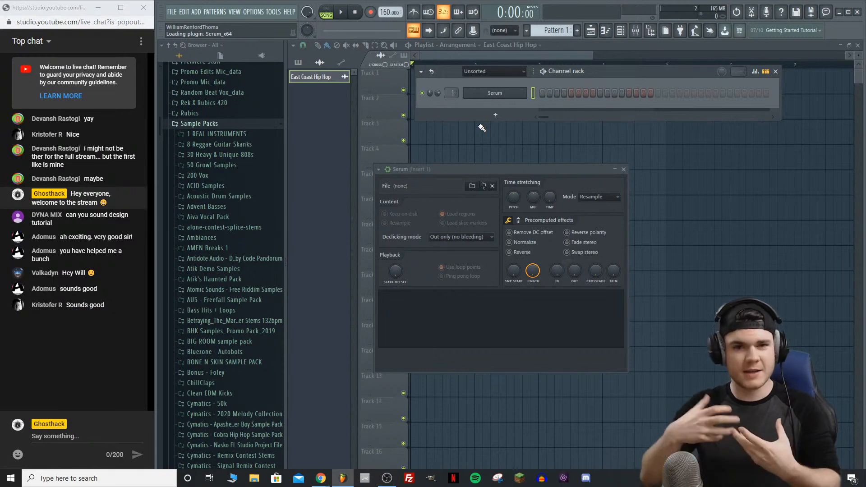
Step: Load the Spectral wavetable Squelchy 3 [SL] into Serum's oscillator A and lower its octave to -2
drag(473, 167, 407, 82)
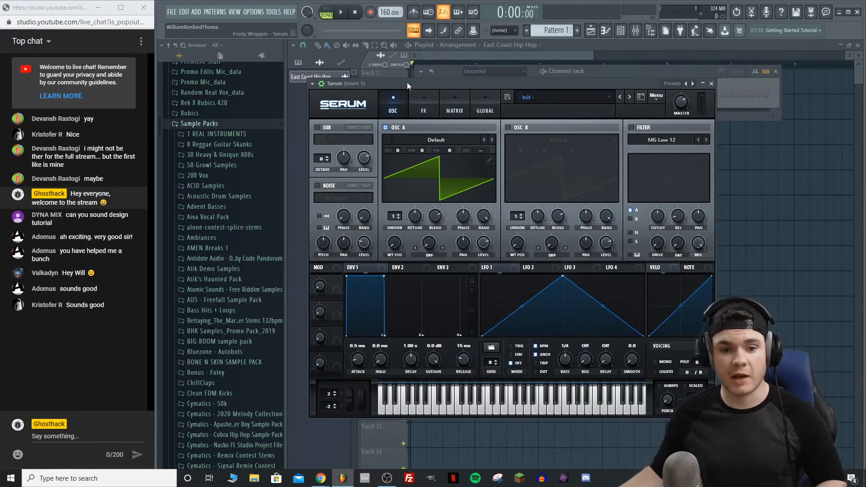
drag(407, 82, 410, 65)
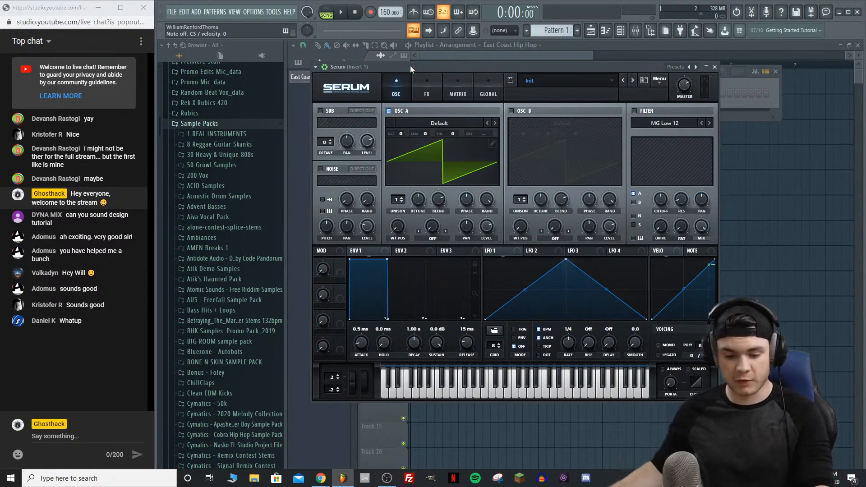
click(409, 122)
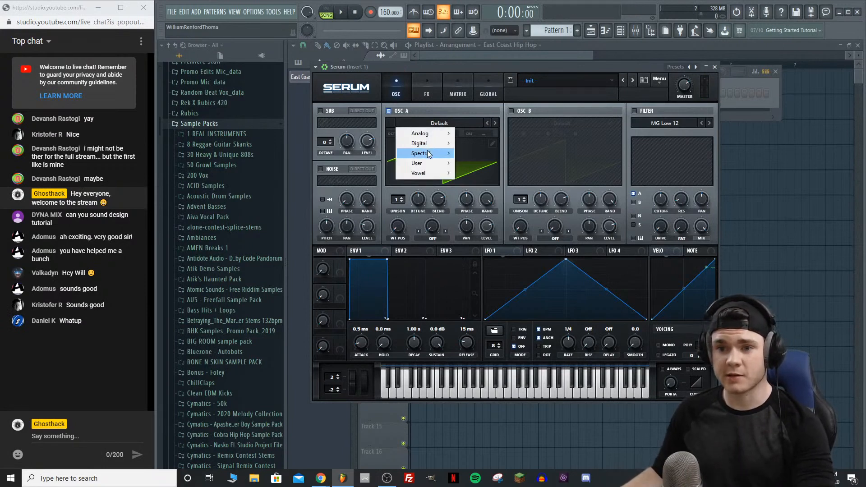
mouse_move(428, 154)
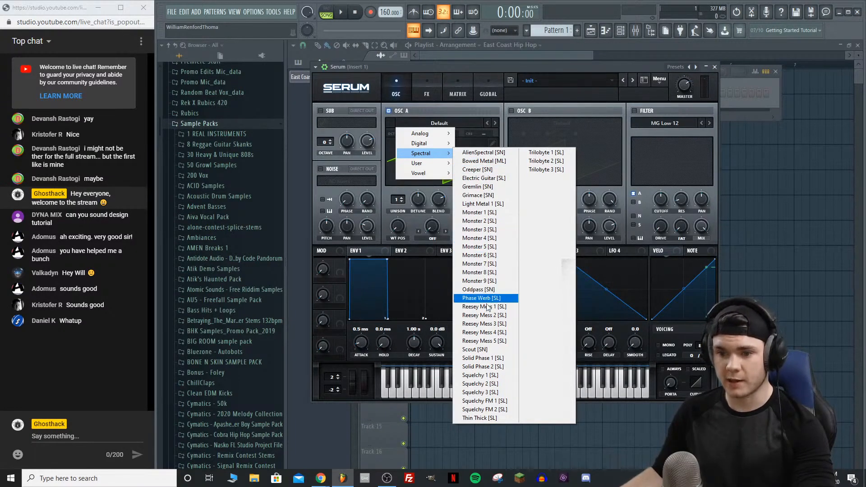
click(487, 391)
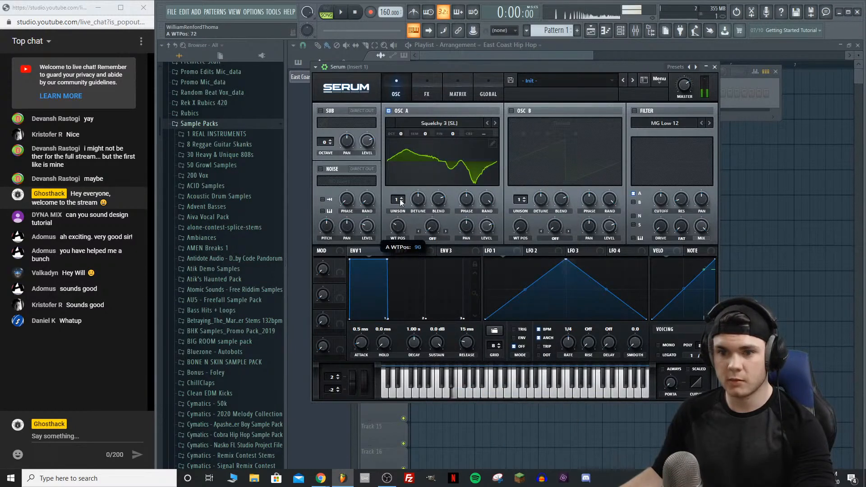
drag(400, 136, 397, 151)
drag(398, 222, 392, 299)
Step: Assign LFO 1 to oscillator A's wavetable position, with LFO 1 in Trig mode at a rate of one bar
drag(509, 250, 401, 227)
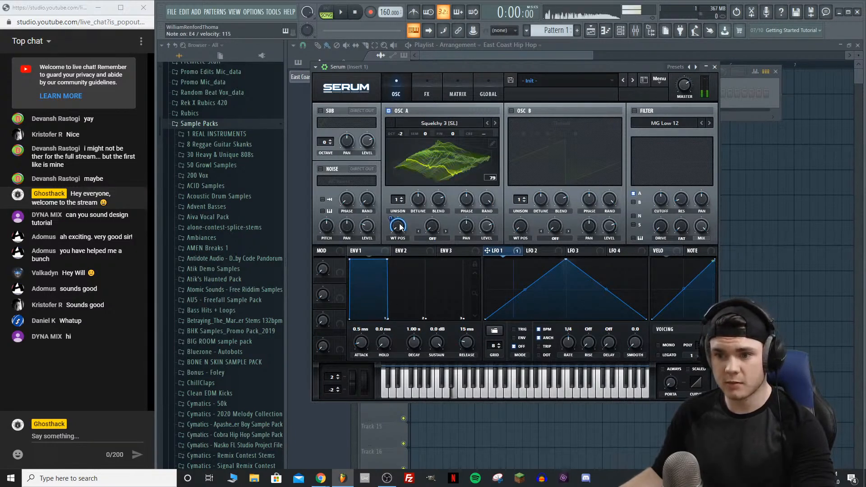
click(515, 329)
drag(567, 343, 565, 348)
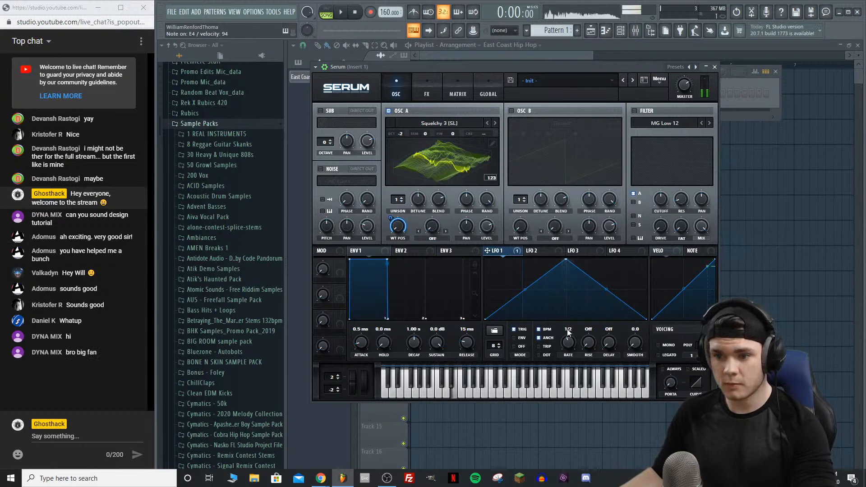
drag(567, 344, 567, 340)
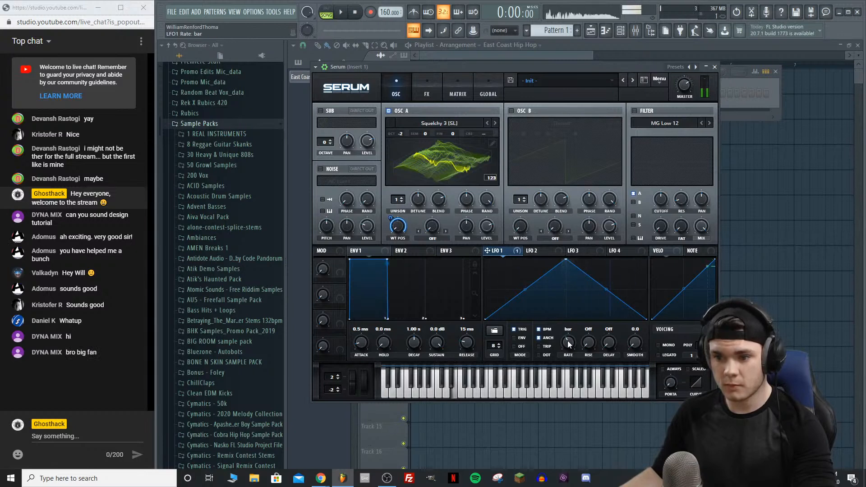
Step: Draw a stepped shape of varying heights across the whole LFO 1 grid and set its Smooth value to 43.4
shift+click(493, 315)
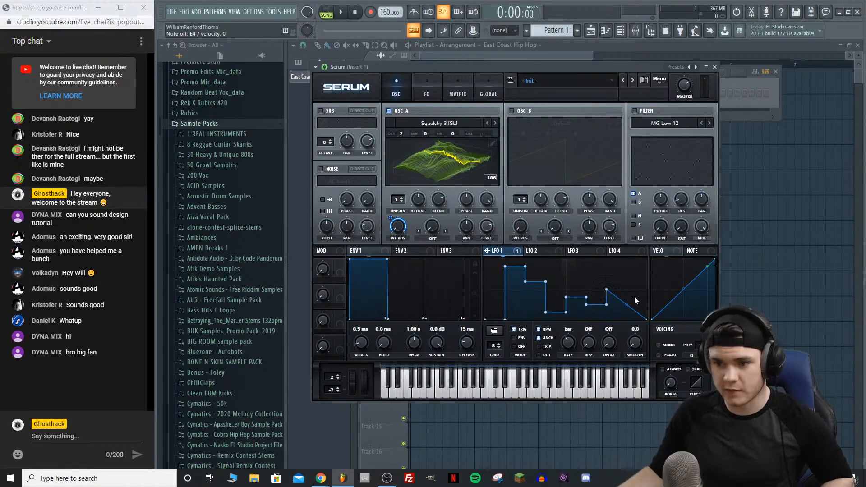
shift+click(640, 256)
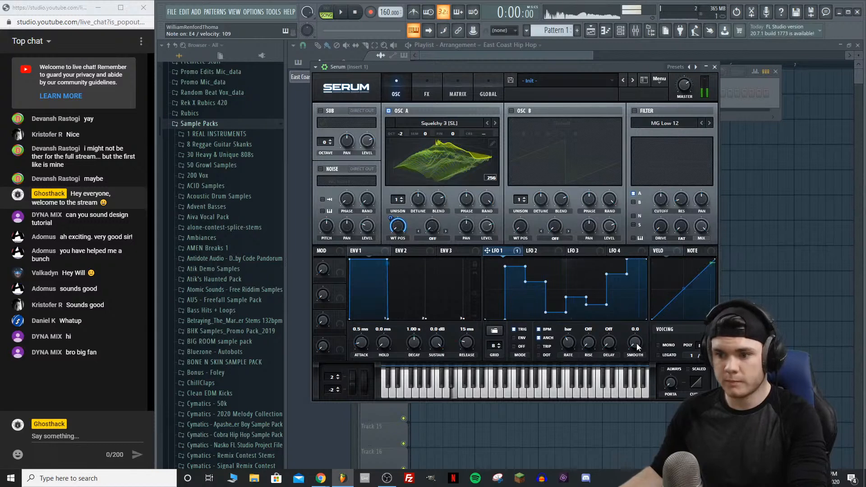
drag(637, 343, 636, 307)
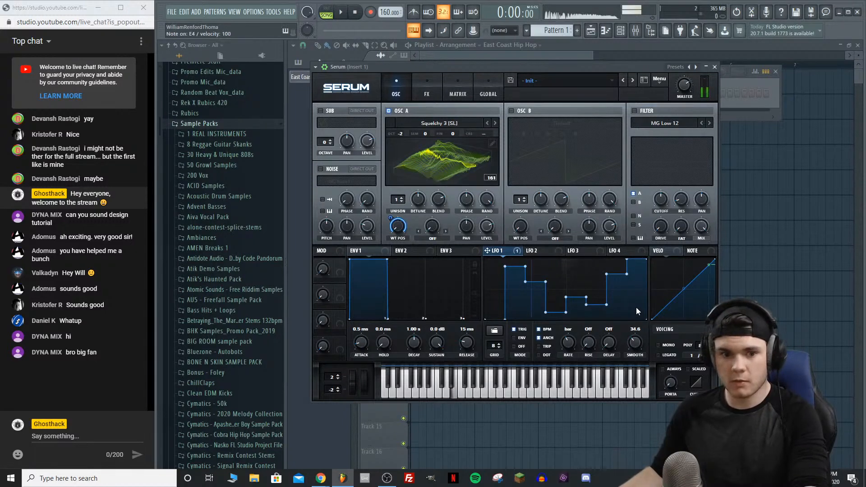
drag(635, 345, 637, 330)
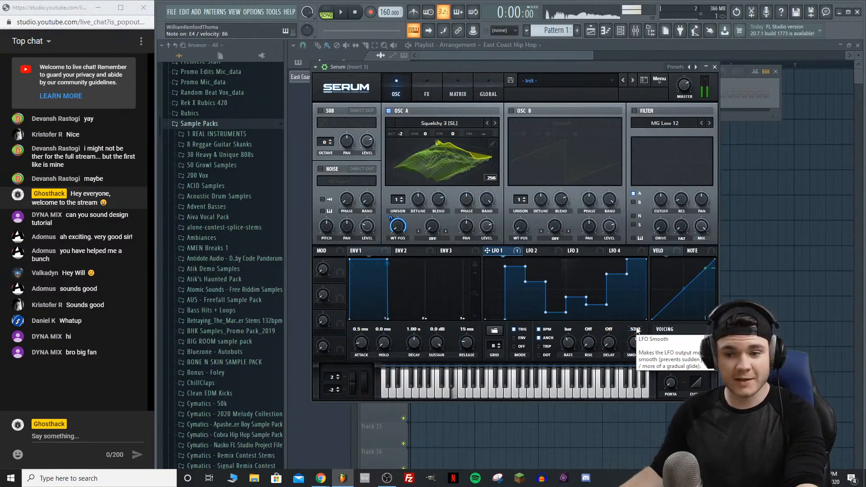
click(635, 343)
drag(636, 344, 636, 341)
drag(636, 342, 634, 359)
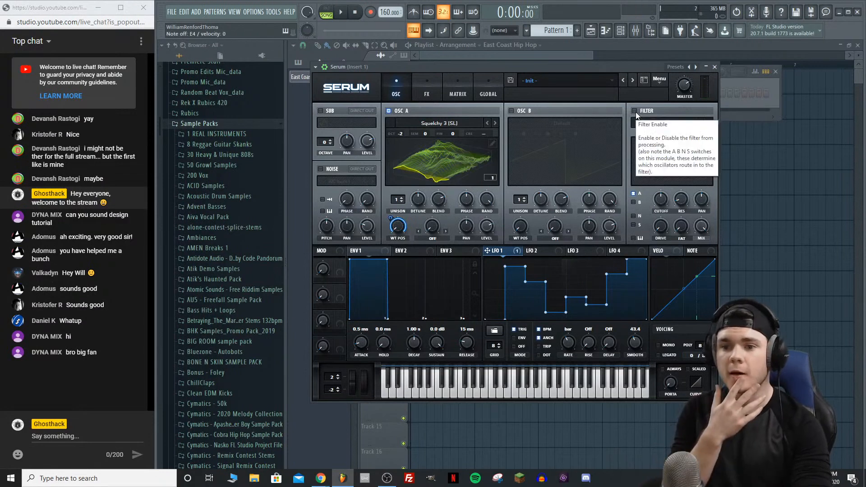
Step: Enable oscillator B and load the Analog wavetable Basic Shapes into it
click(511, 111)
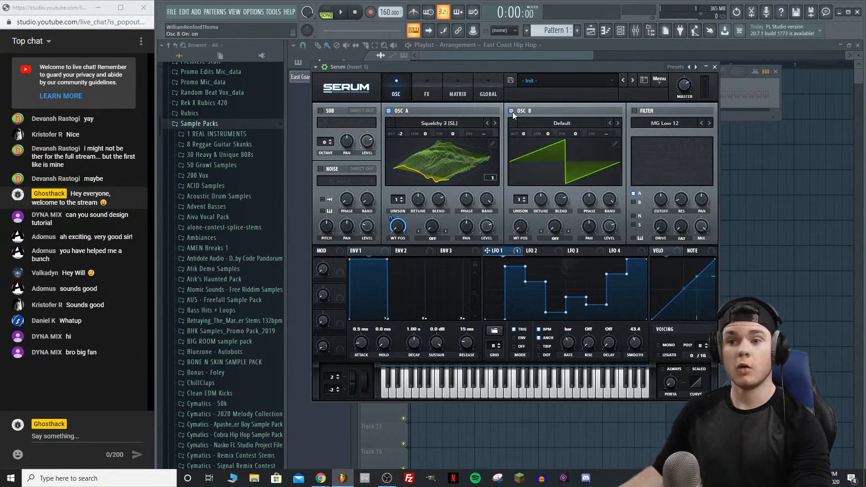
click(545, 121)
mouse_move(542, 134)
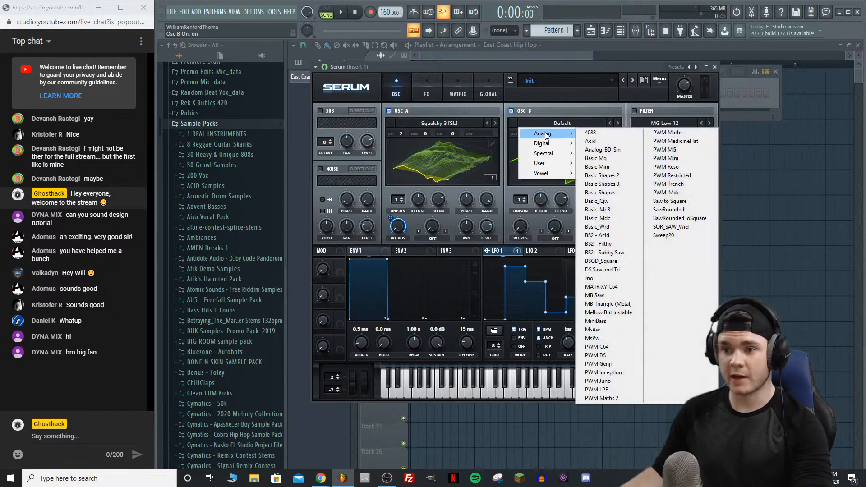
click(600, 192)
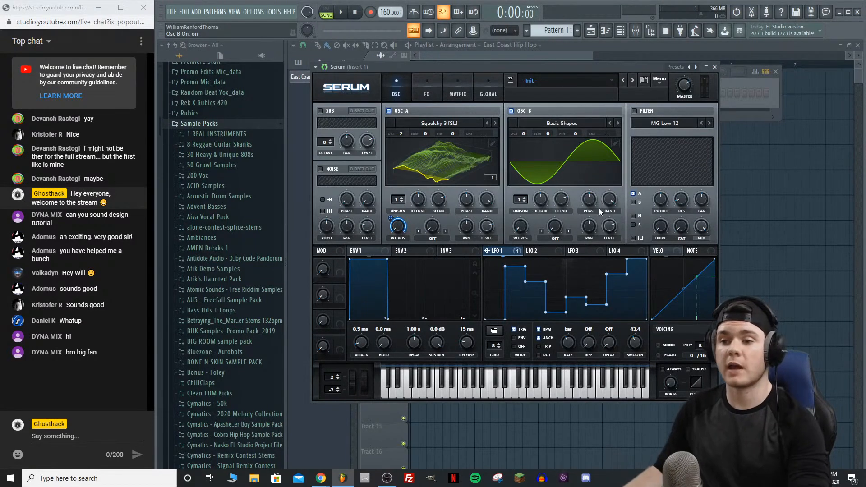
Step: Set oscillator A's warp mode to FM (From B) and reset oscillator B's level to its default
click(432, 239)
click(442, 197)
drag(432, 226, 435, 181)
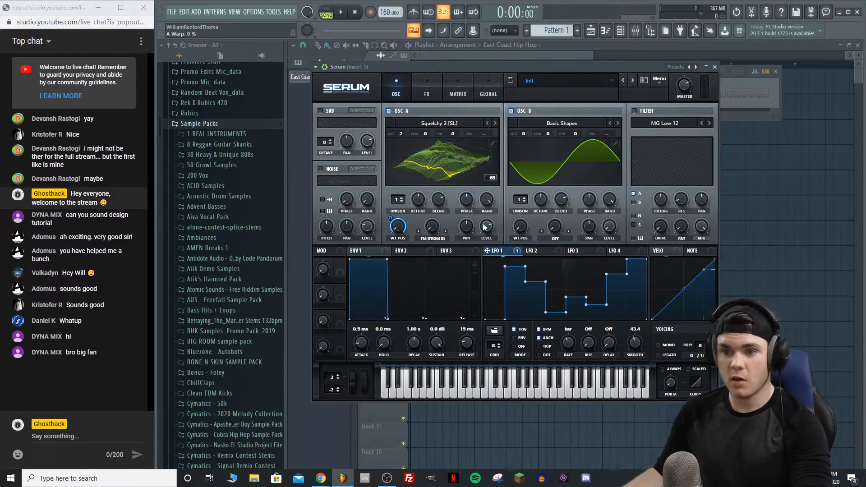
right_click(606, 231)
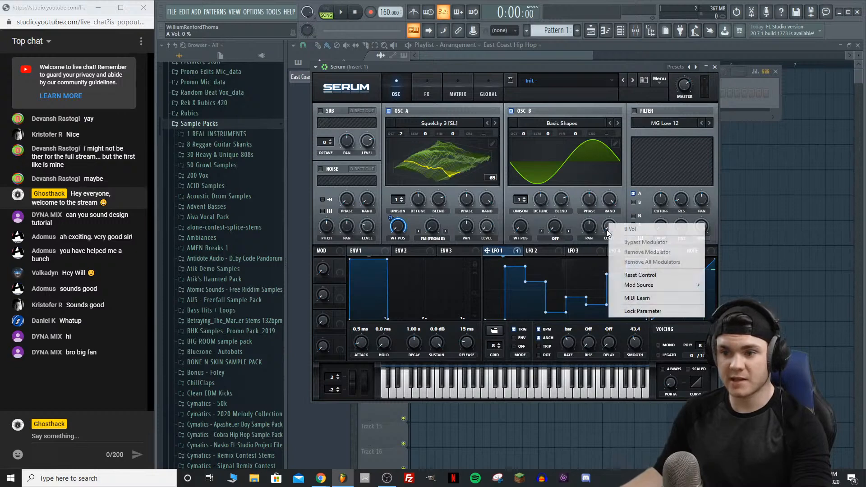
click(636, 275)
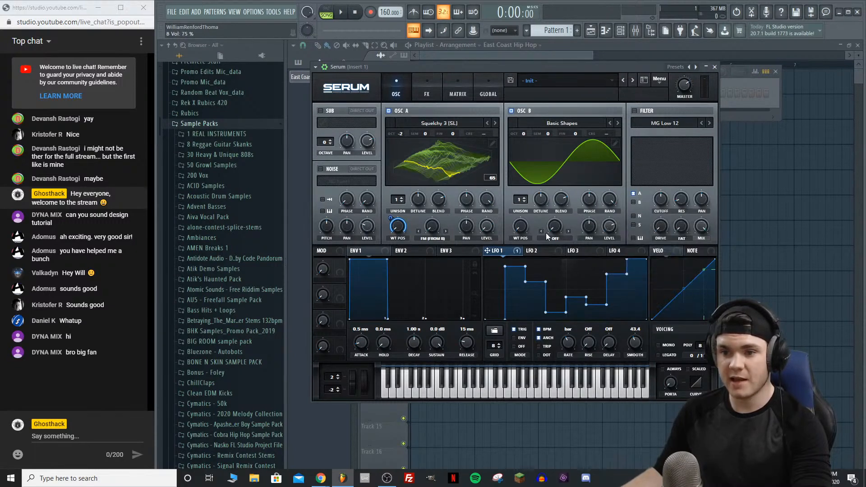
Step: Set oscillator B's warp mode to FM (From A), raise its warp amount, and lower oscillator B's octave to -2
click(555, 243)
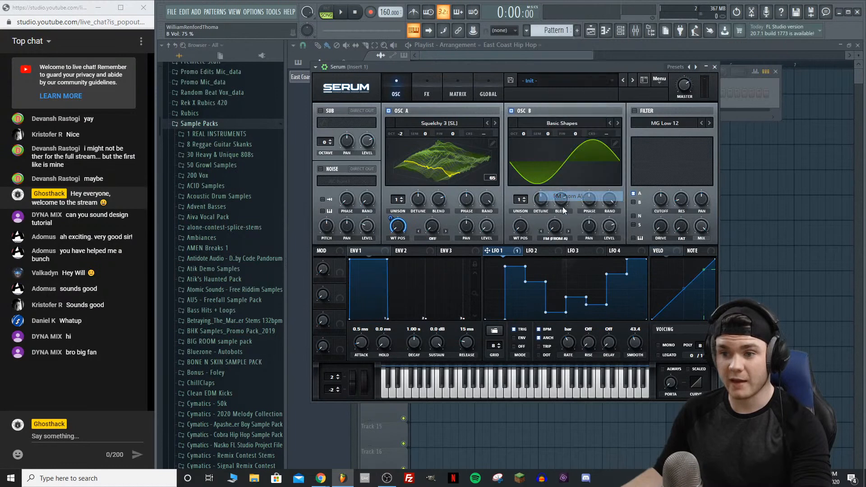
click(555, 197)
drag(555, 227, 556, 183)
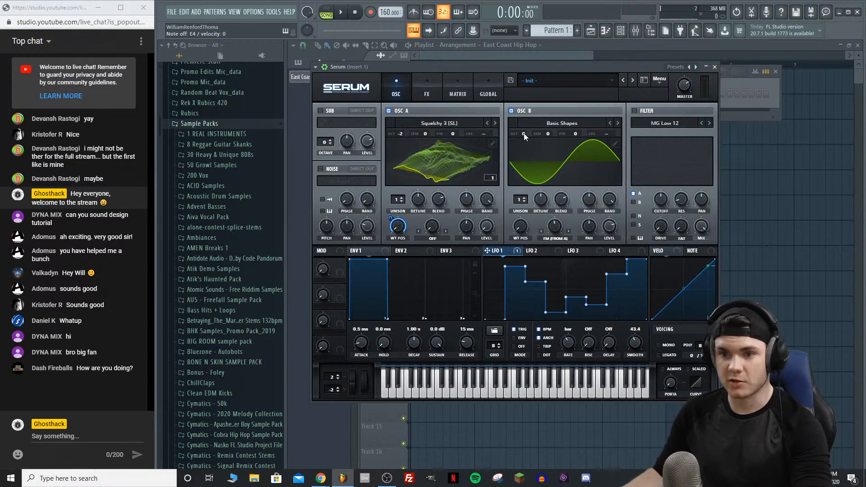
drag(524, 134, 522, 150)
drag(554, 226, 556, 205)
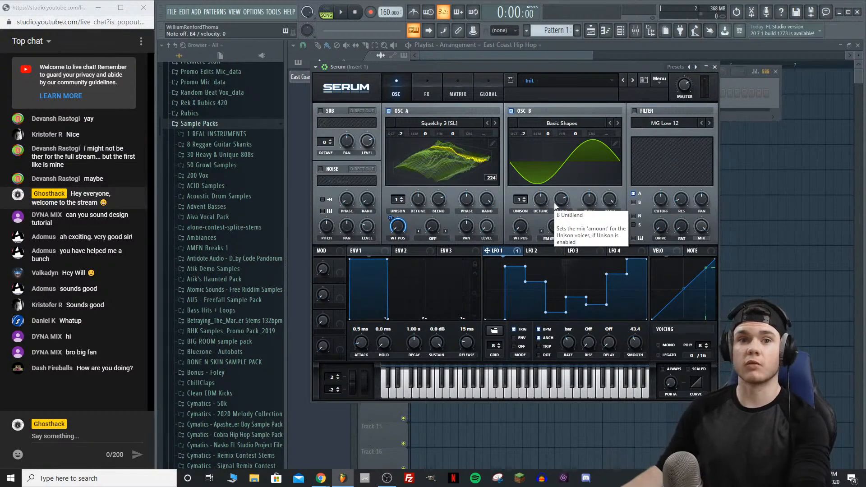
Step: Compare the sound with oscillator B switched off and back on, and check the audio mixer levels in OBS
click(511, 111)
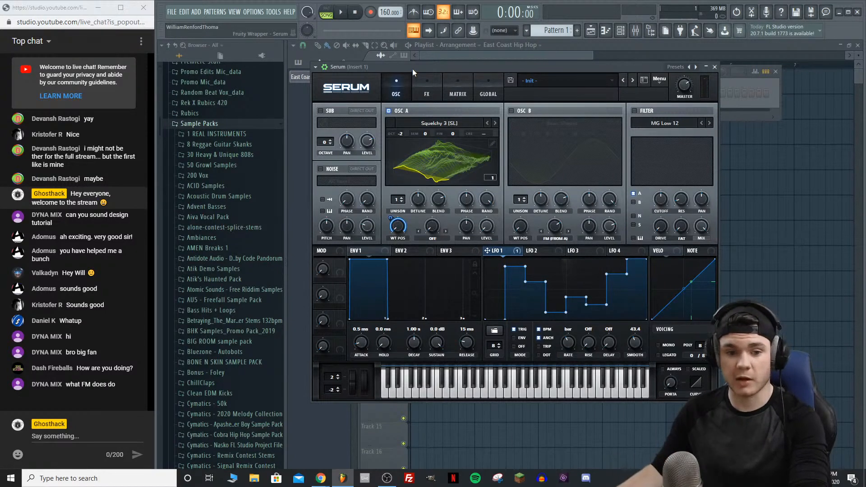
click(511, 110)
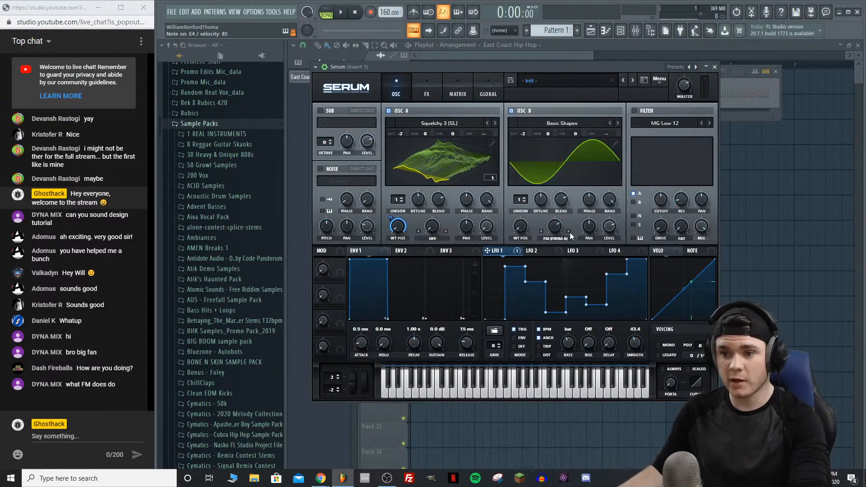
mouse_move(686, 84)
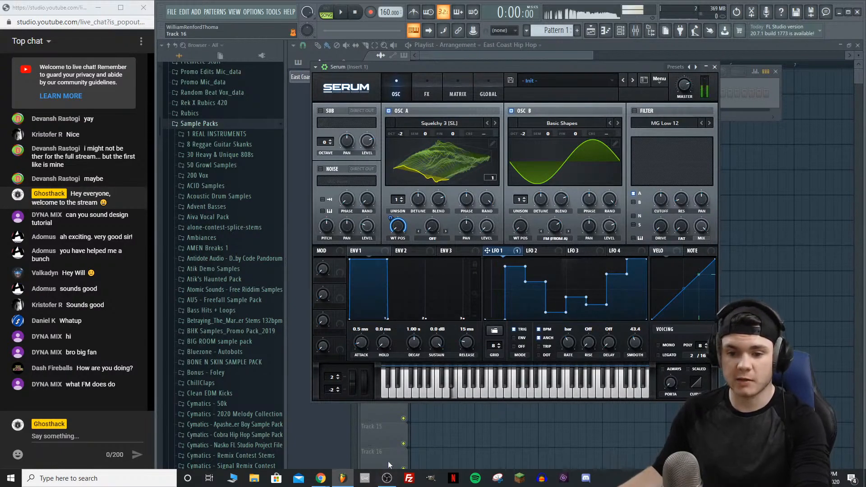
click(387, 478)
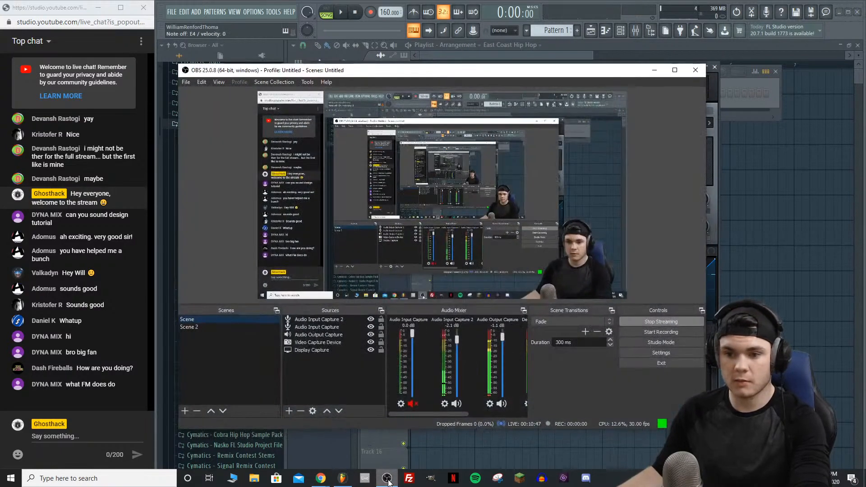
click(654, 70)
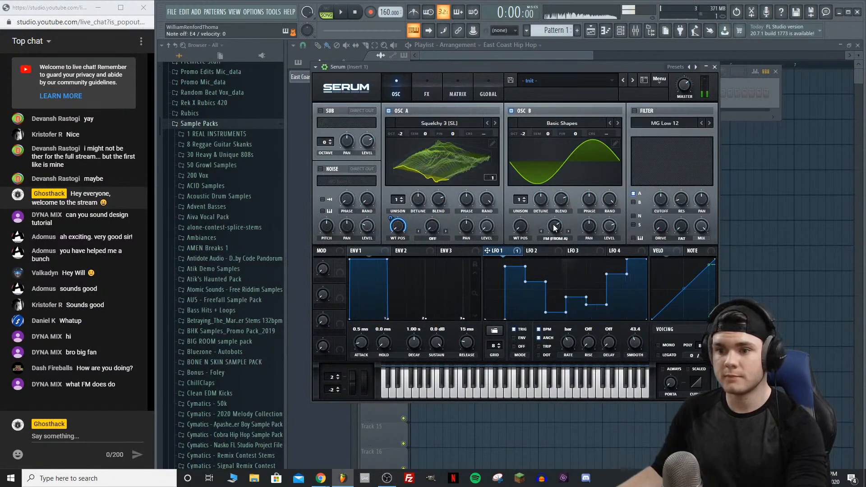
Step: Change oscillator A's wavetable display from the 3D view to the 2D waveform view
mouse_move(555, 227)
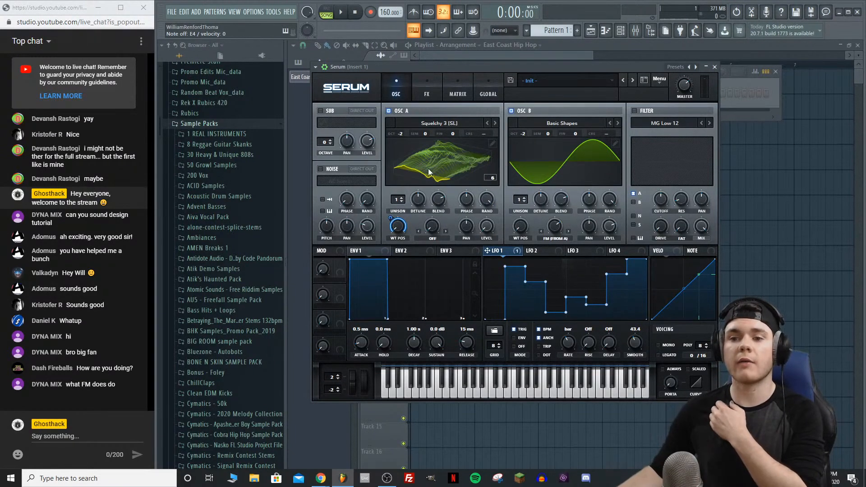
click(418, 156)
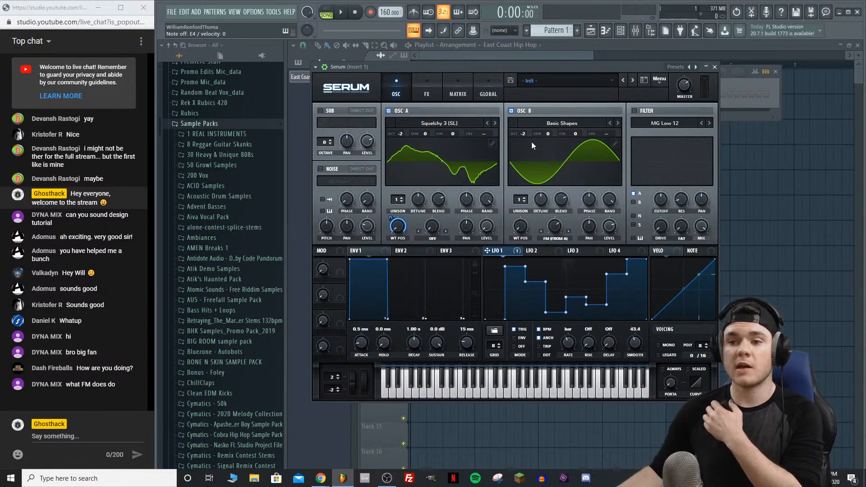
Step: Close the current Serum window, add a second Serum instance to the channel rack and reposition its window
click(715, 67)
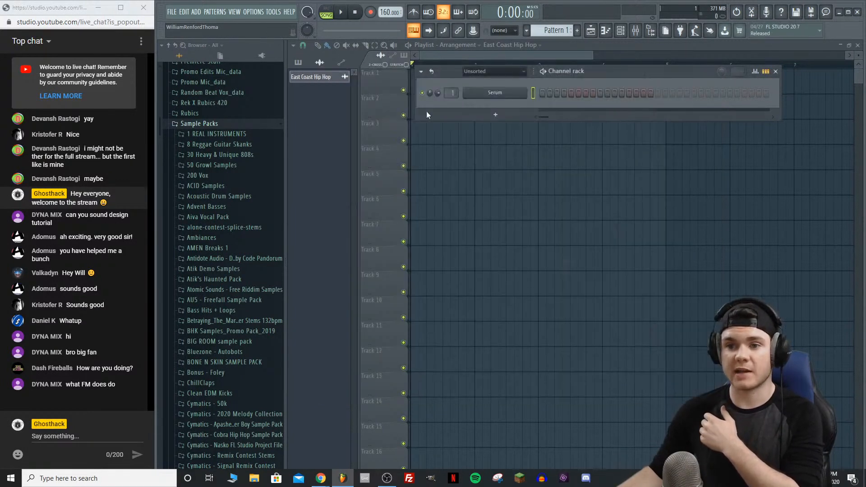
click(469, 114)
click(560, 172)
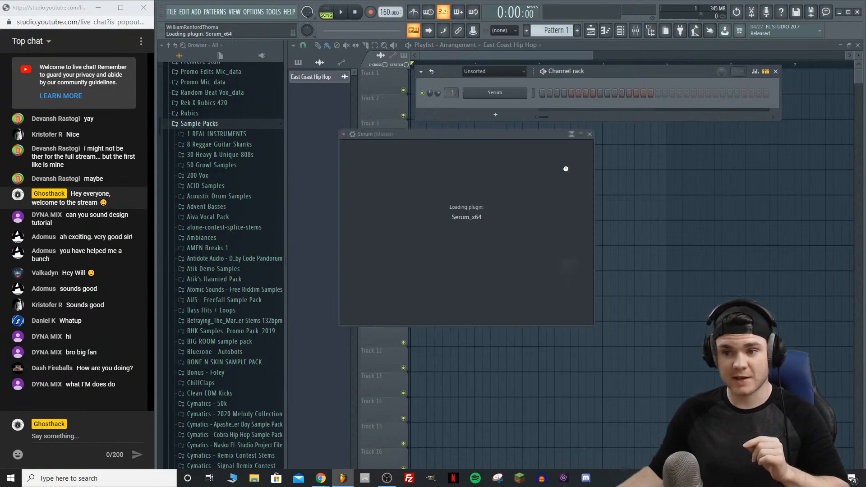
drag(497, 140, 470, 88)
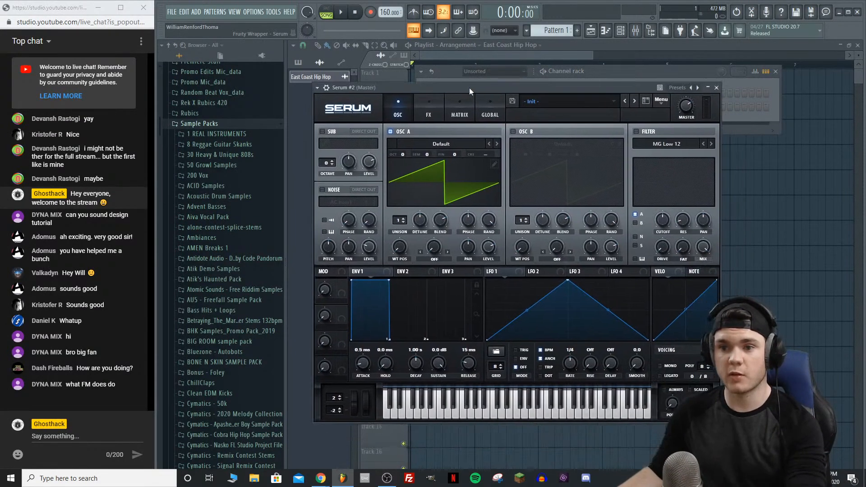
Step: Load the Analog wavetable Basic Shapes into oscillator A, and enable oscillator B with the same wavetable
click(431, 144)
mouse_move(429, 151)
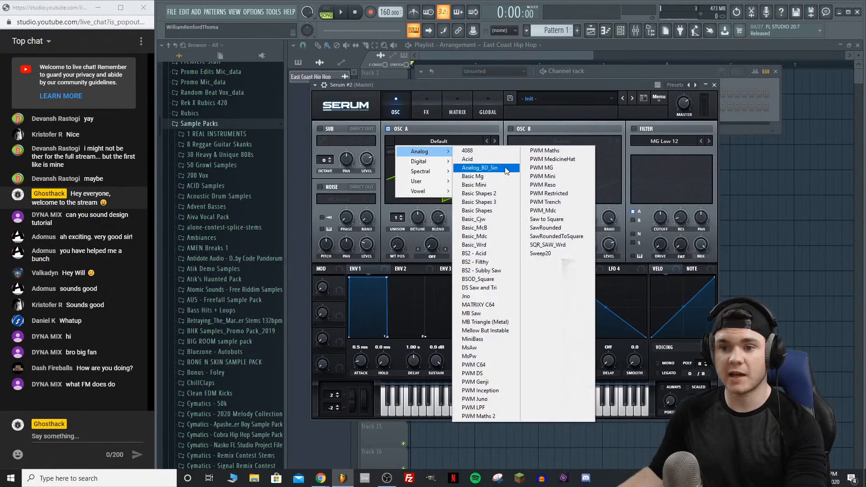
click(474, 207)
click(519, 130)
click(561, 141)
mouse_move(545, 152)
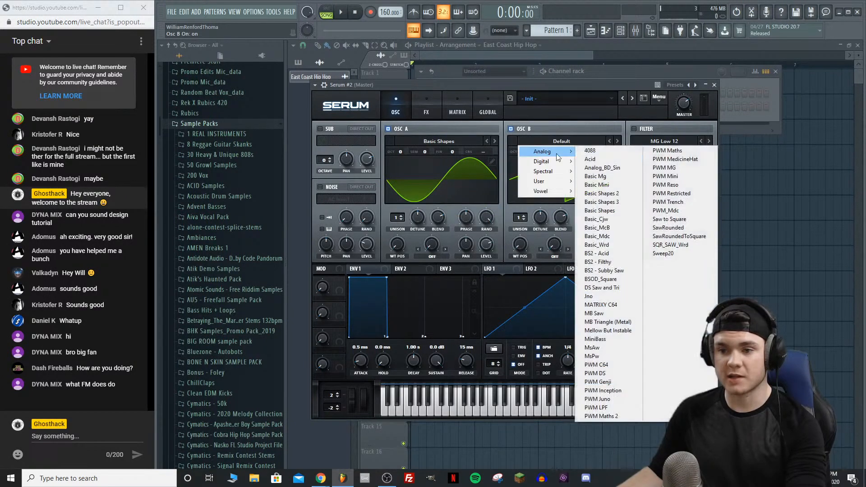
click(601, 210)
Step: Keep oscillator A at octave 0, and set oscillator B's octave to -4 and its level to 0%
drag(399, 150, 409, 134)
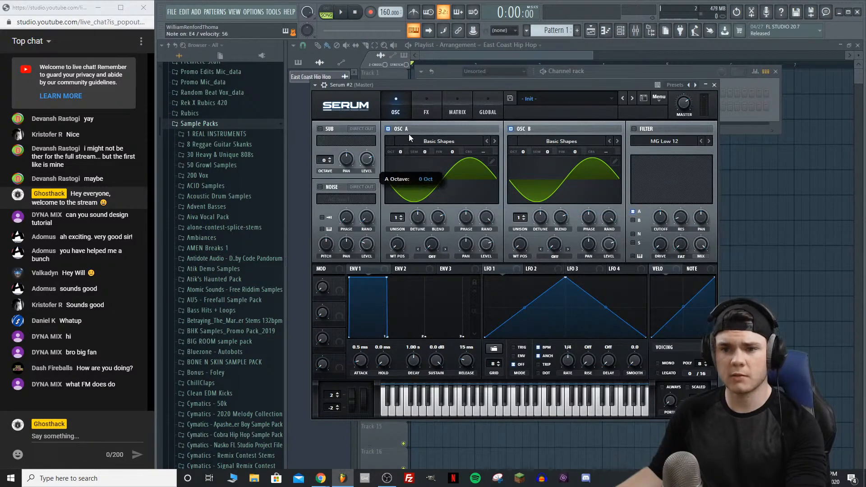
drag(522, 152, 521, 153)
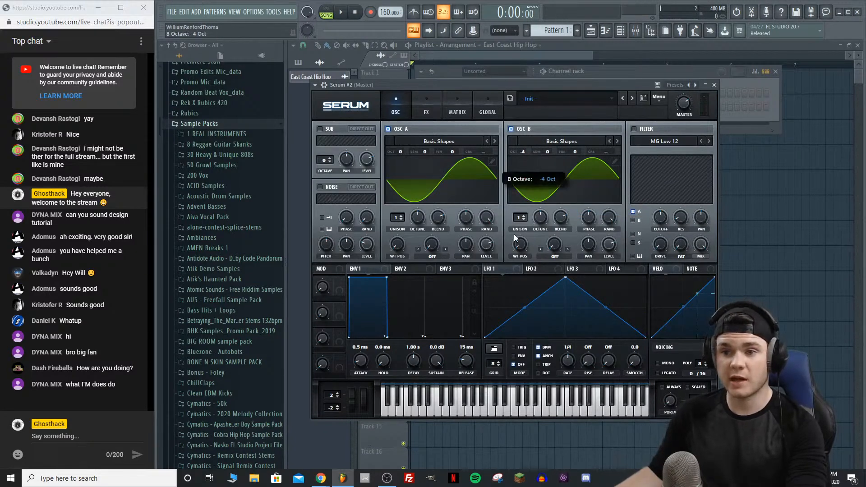
drag(515, 231, 515, 242)
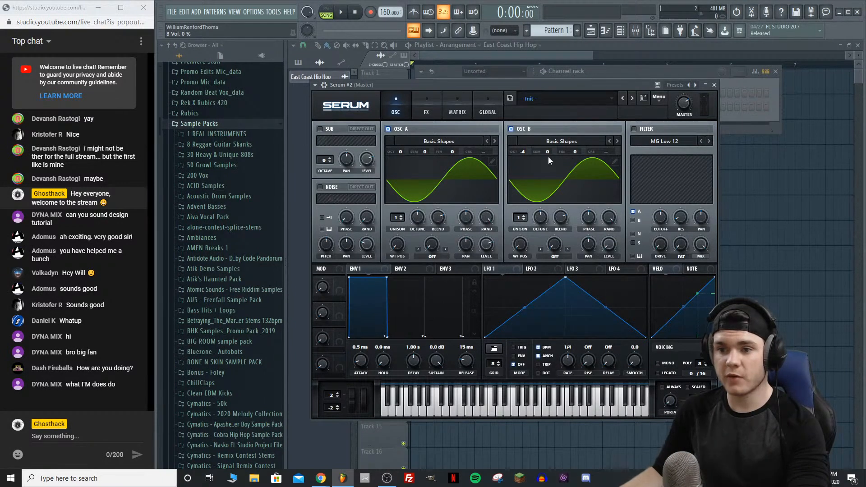
Step: Set oscillator A's warp mode to FM (From B) and raise the warp amount to hear the modulation
click(436, 256)
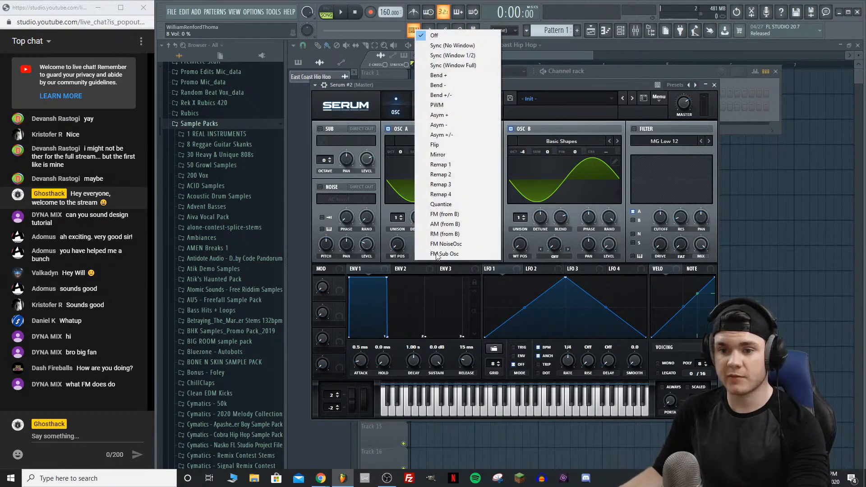
click(447, 216)
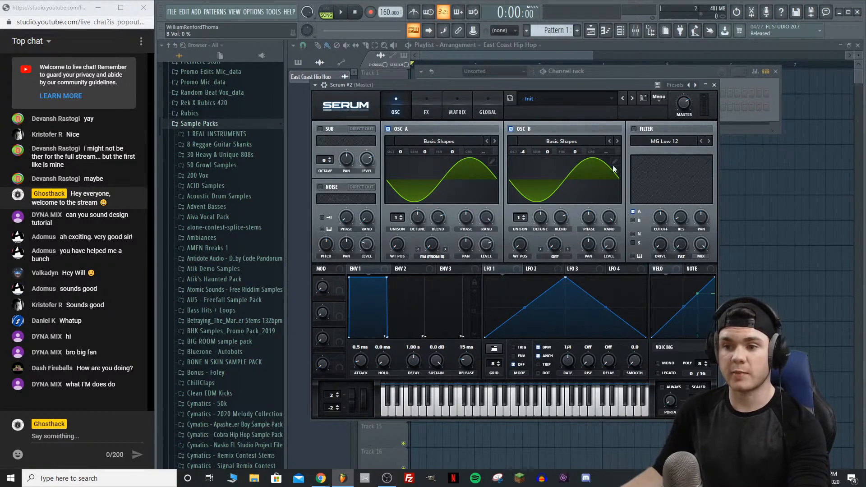
drag(434, 248, 433, 237)
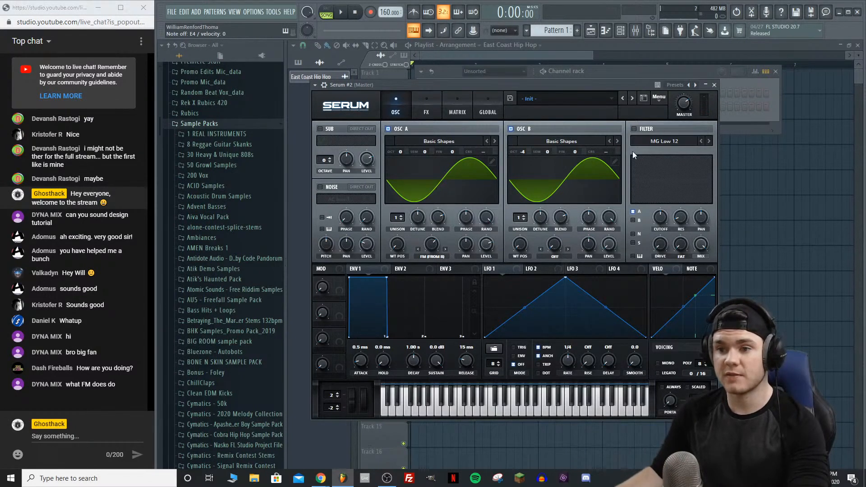
Step: Lower oscillator B's coarse pitch to -18.74 and raise oscillator A's FM warp amount to about 81%
drag(610, 154, 606, 187)
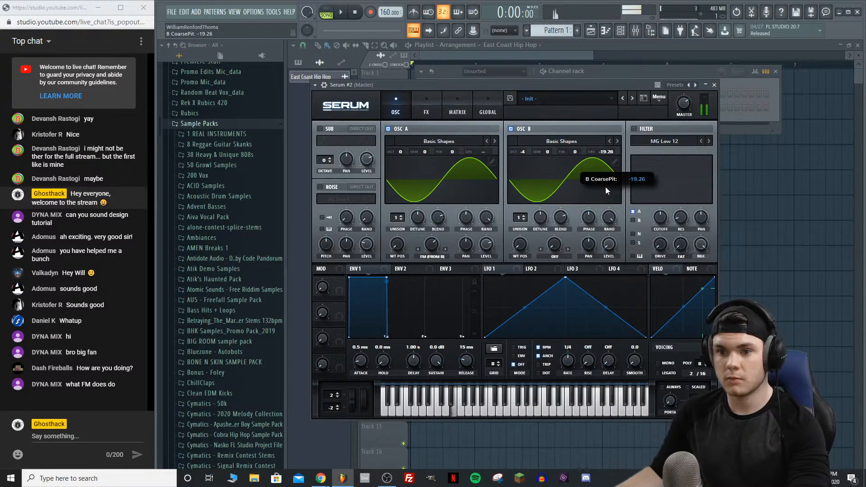
mouse_move(426, 242)
drag(428, 216, 428, 211)
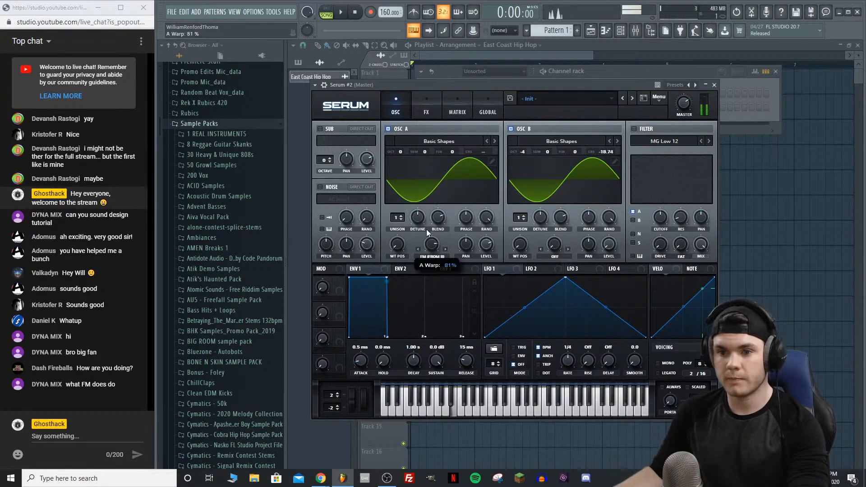
Step: Raise oscillator A's octave to +2 and set oscillator B's coarse pitch to -15.30
mouse_move(403, 148)
drag(402, 144, 404, 121)
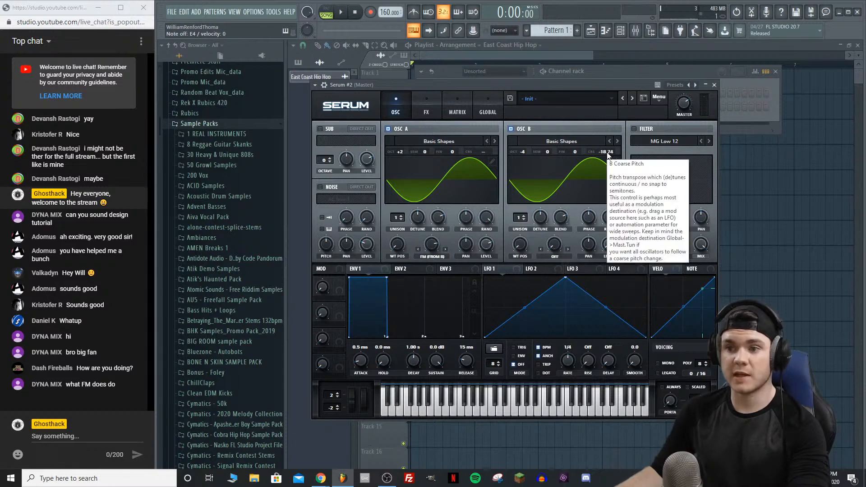
mouse_move(608, 152)
mouse_down()
mouse_move(612, 77)
mouse_move(602, 154)
mouse_up()
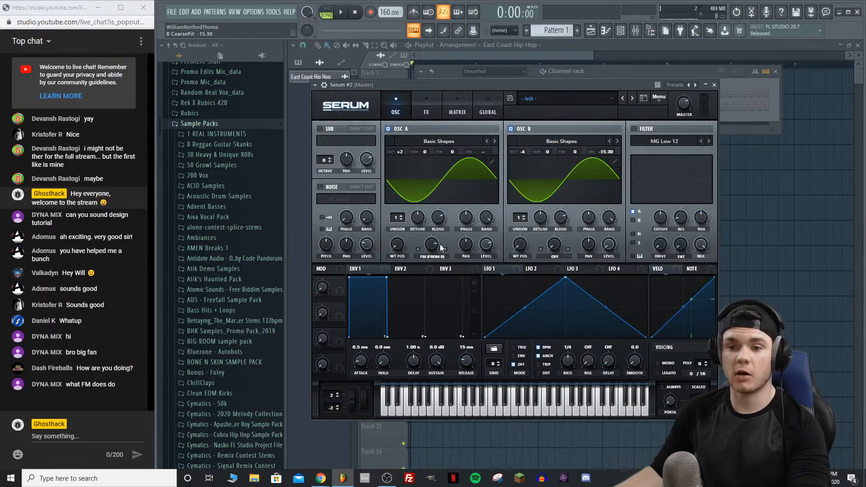
Step: Return oscillator B's octave to 0 and sweep oscillator A's FM warp amount to about 68%
drag(433, 244, 433, 246)
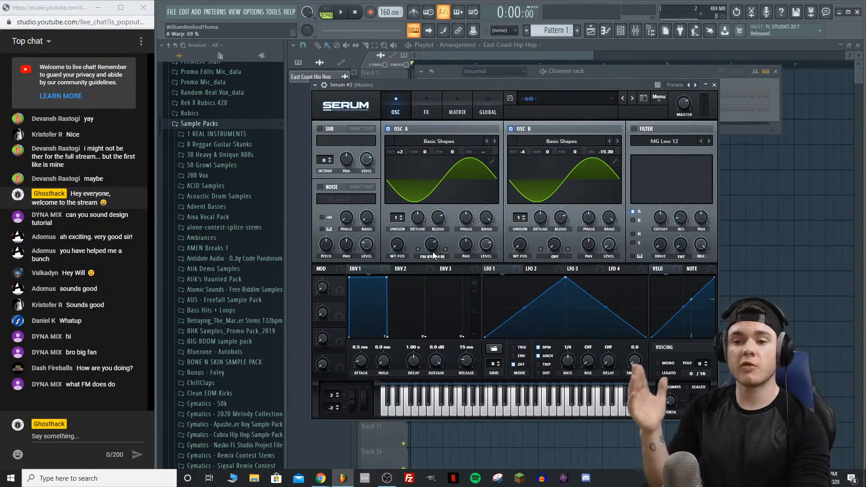
mouse_move(432, 252)
mouse_down()
mouse_move(438, 188)
mouse_move(431, 291)
mouse_move(439, 194)
mouse_move(436, 241)
mouse_up()
drag(522, 152, 530, 107)
drag(431, 246, 432, 241)
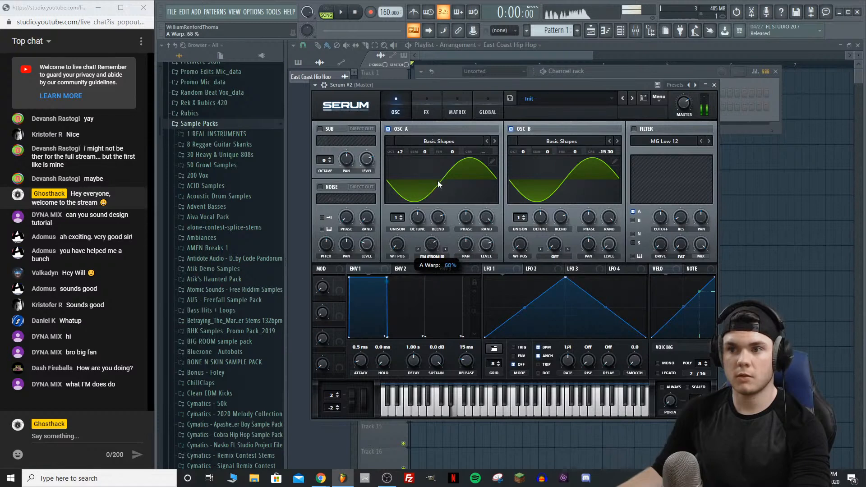
Step: Delete the Serum #2 channel from the channel rack and reopen the original Serum instance
click(662, 69)
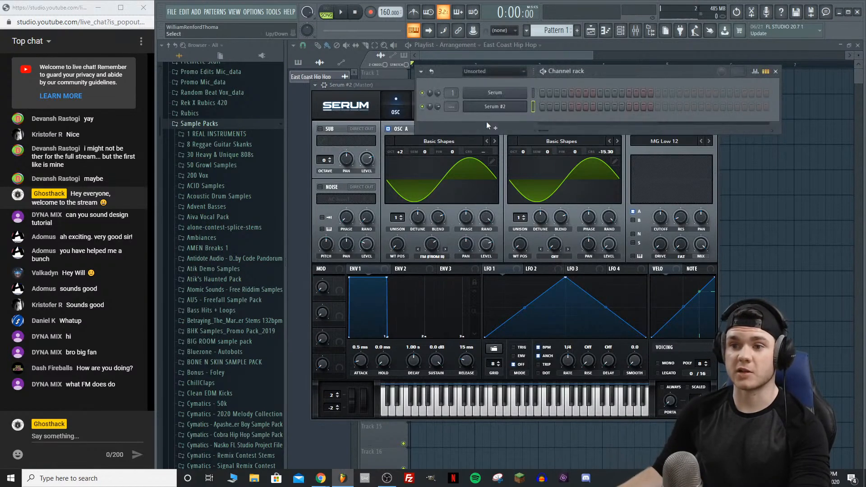
right_click(525, 106)
click(543, 193)
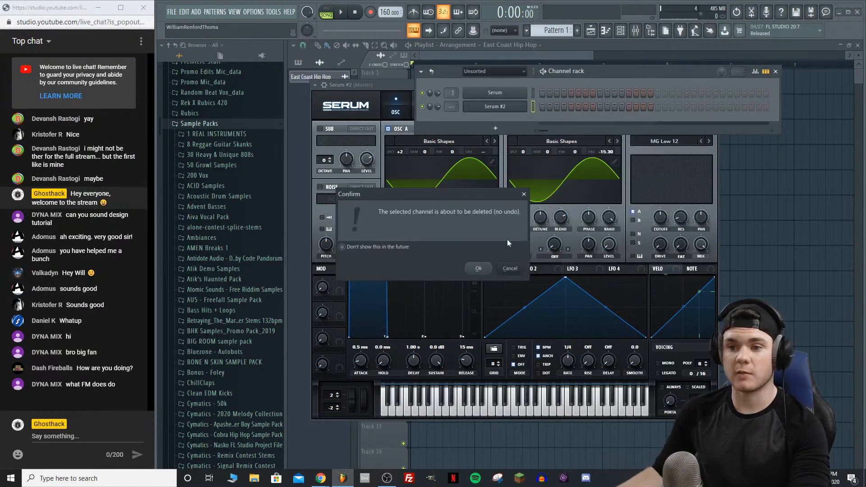
click(534, 266)
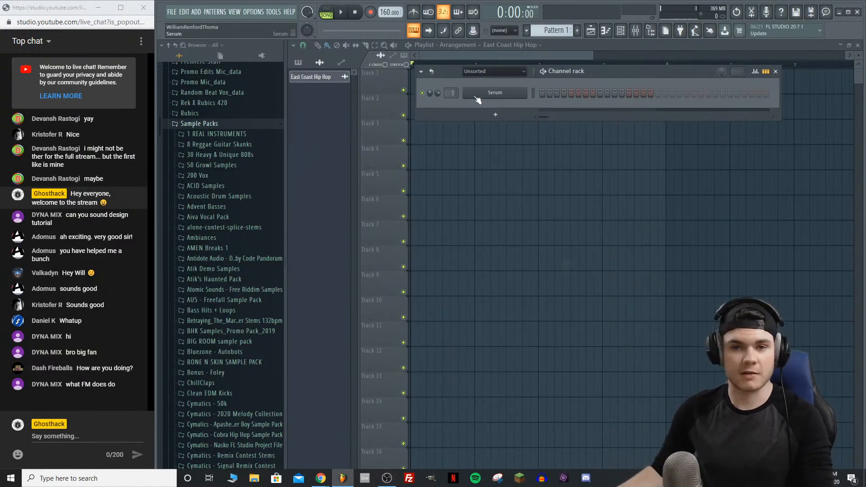
click(494, 93)
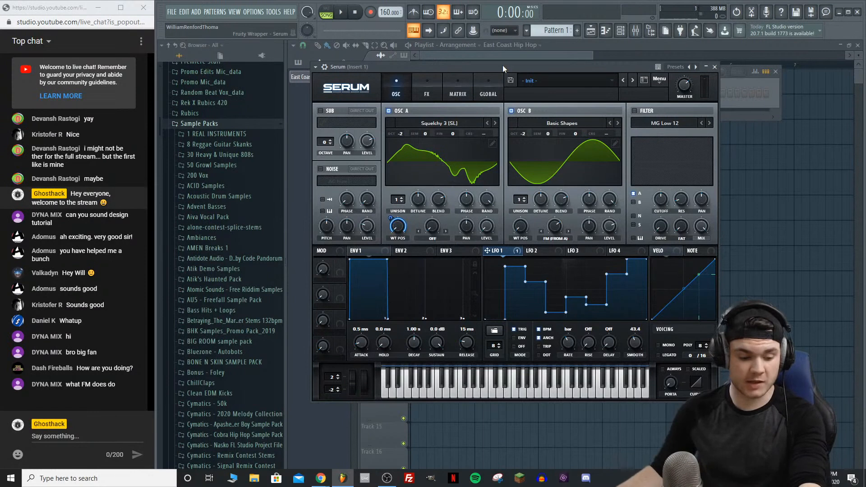
mouse_move(502, 65)
mouse_down()
mouse_move(481, 61)
mouse_move(496, 63)
mouse_up()
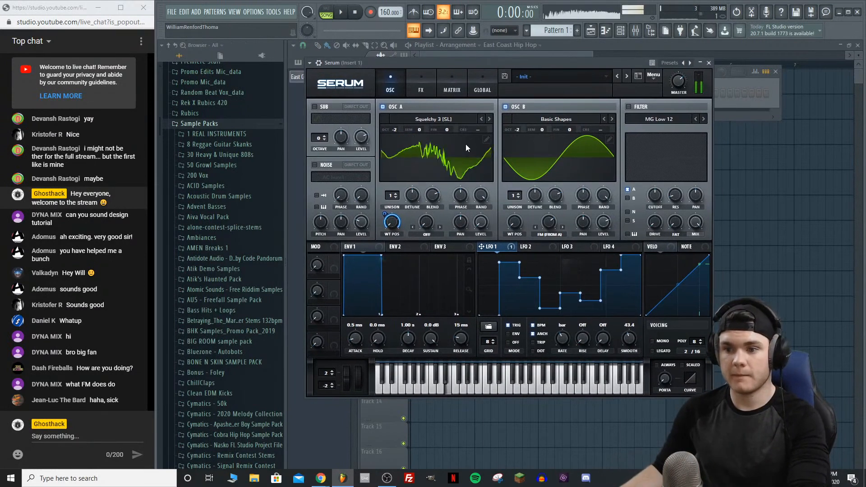
Step: Enable the filter with the Cmb + type, route oscillator B into it as well, and adjust its cutoff and drive
click(632, 106)
click(654, 120)
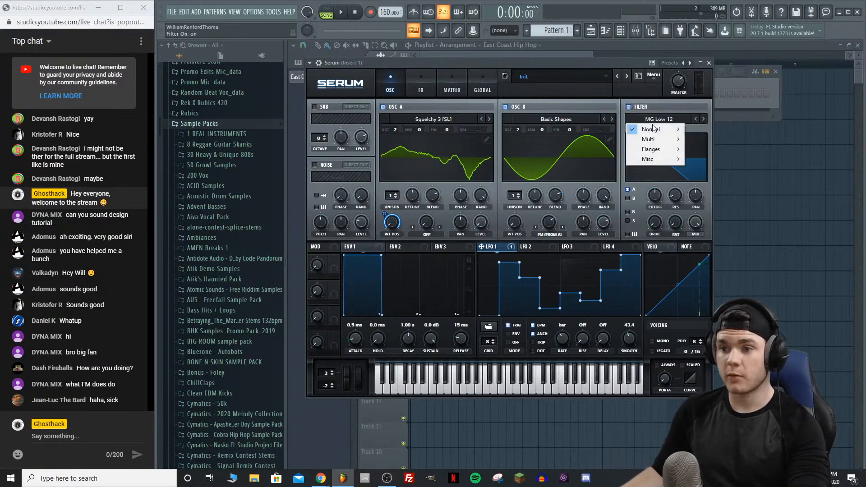
mouse_move(652, 160)
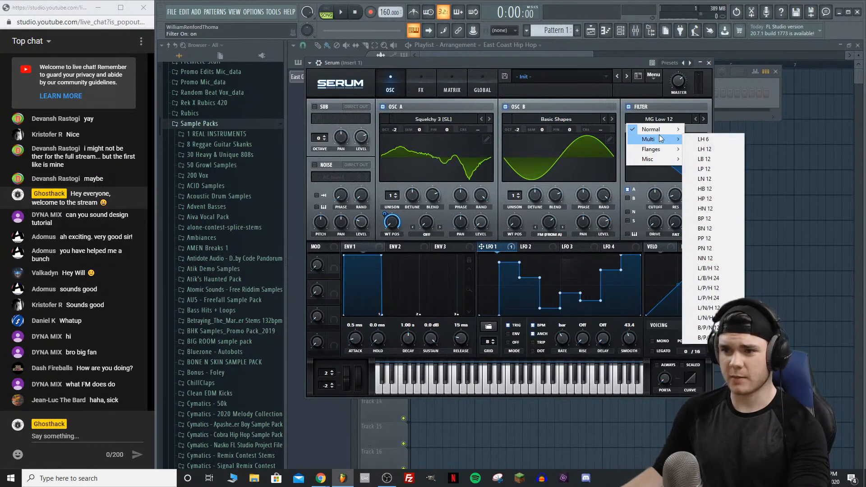
mouse_move(659, 132)
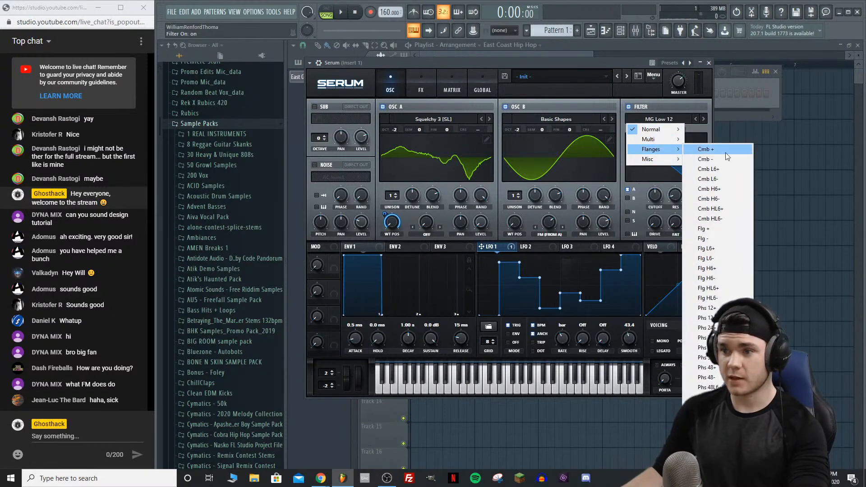
click(725, 153)
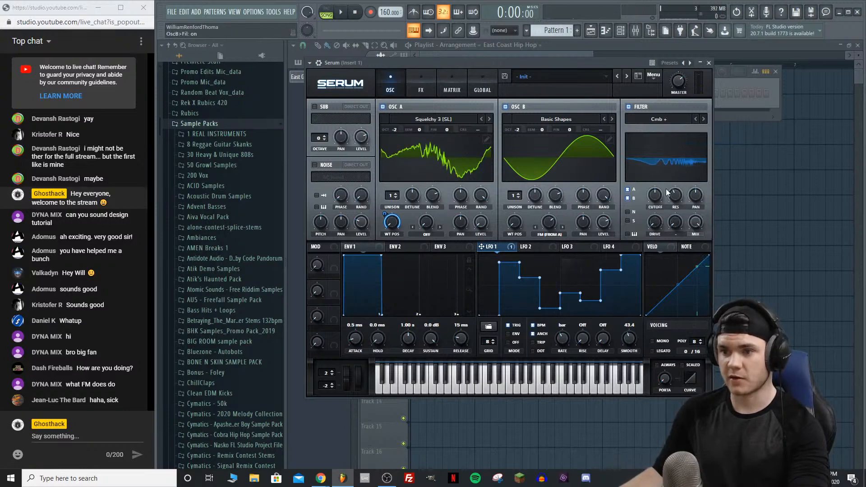
drag(655, 195, 678, 175)
drag(655, 221, 653, 198)
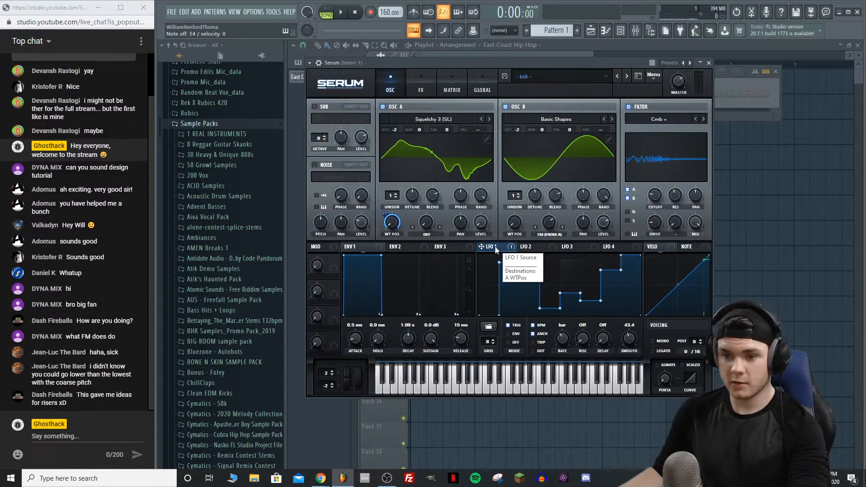
Step: Modulate the filter cutoff with LFO 2 at a 2 bar rate, lowering the cutoff to 31 Hz and adjusting the resonance
drag(495, 247, 540, 250)
click(537, 249)
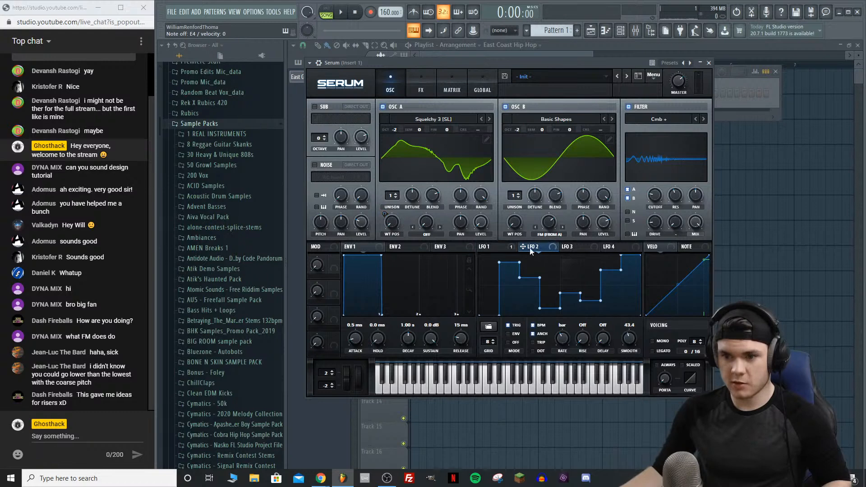
click(489, 248)
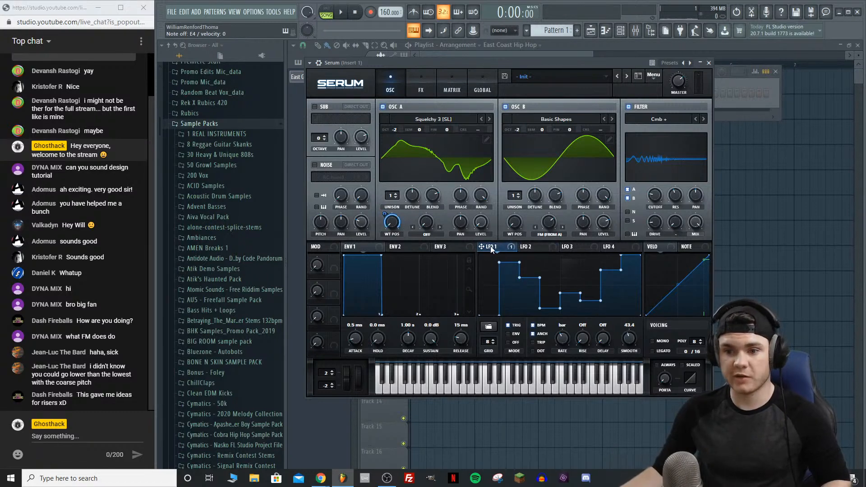
click(537, 246)
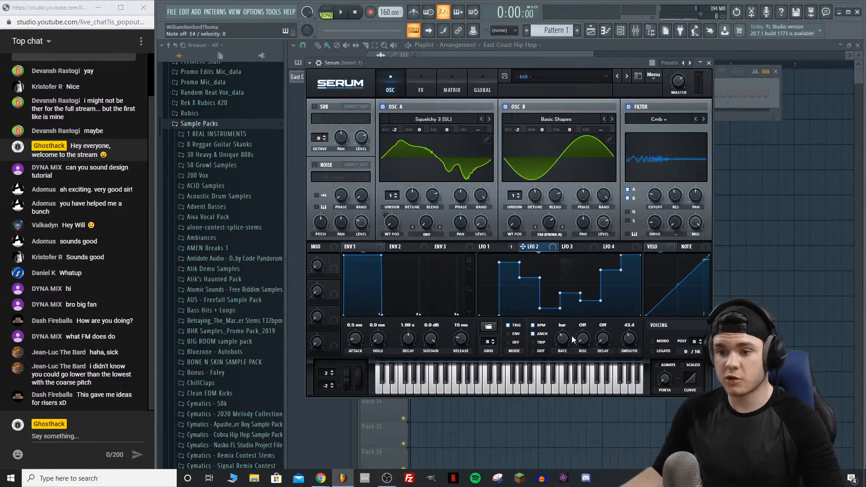
drag(566, 343, 567, 351)
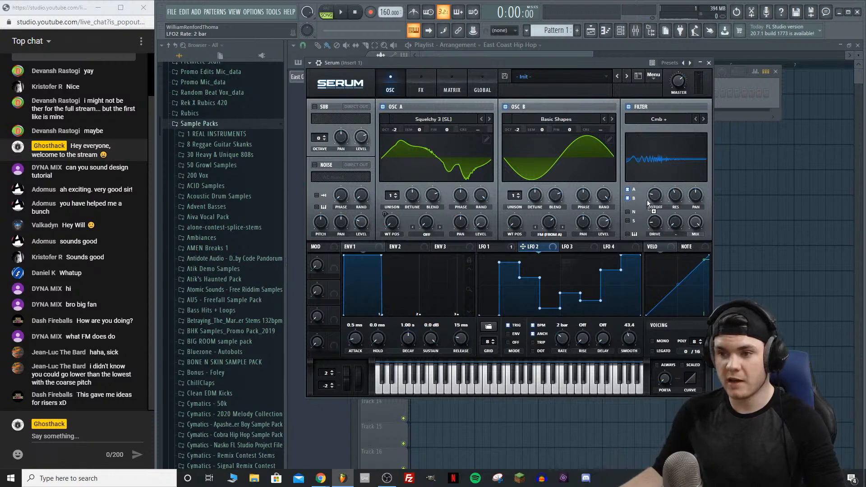
drag(653, 197, 655, 199)
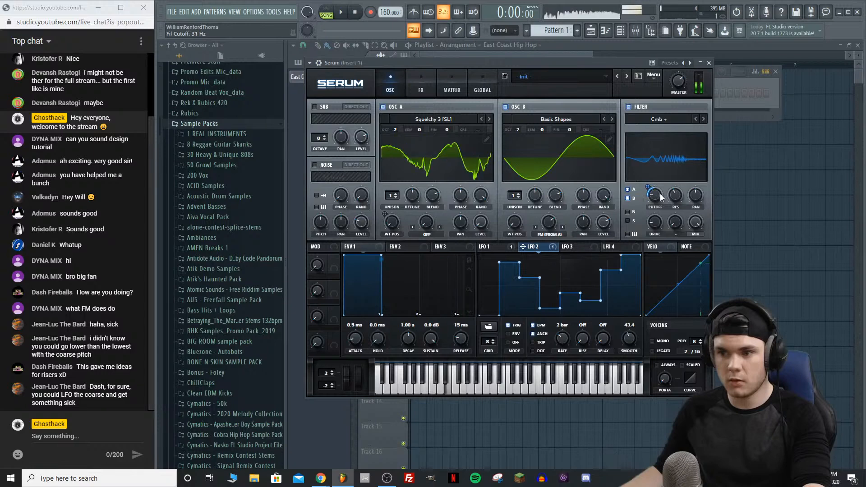
mouse_move(675, 196)
mouse_down()
mouse_move(676, 186)
mouse_move(675, 207)
mouse_up()
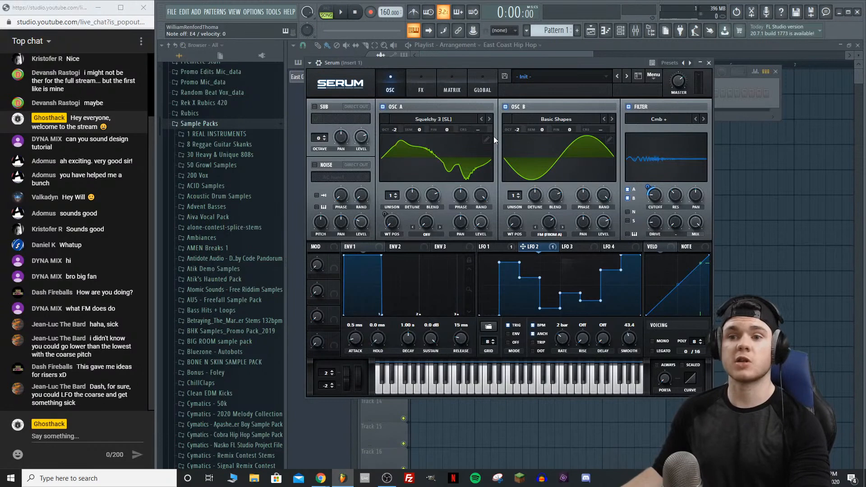
Step: Enable the Hyper/Dimension effect with hyper mix at 32%, dimension size at minimum and dimension mix at 21%
click(421, 88)
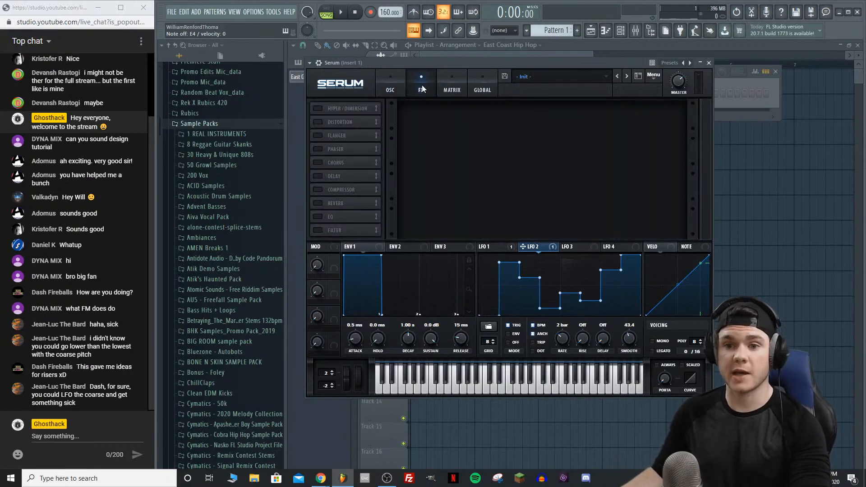
click(317, 109)
drag(560, 113, 559, 129)
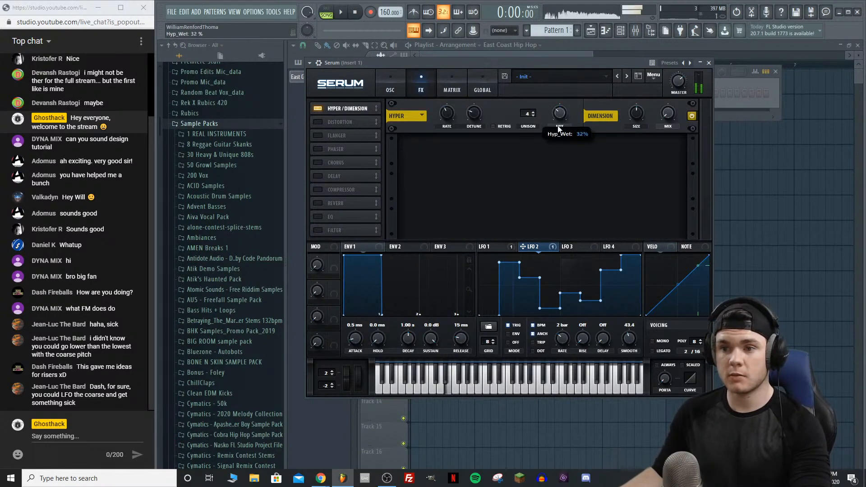
drag(635, 114, 637, 156)
drag(669, 116, 679, 85)
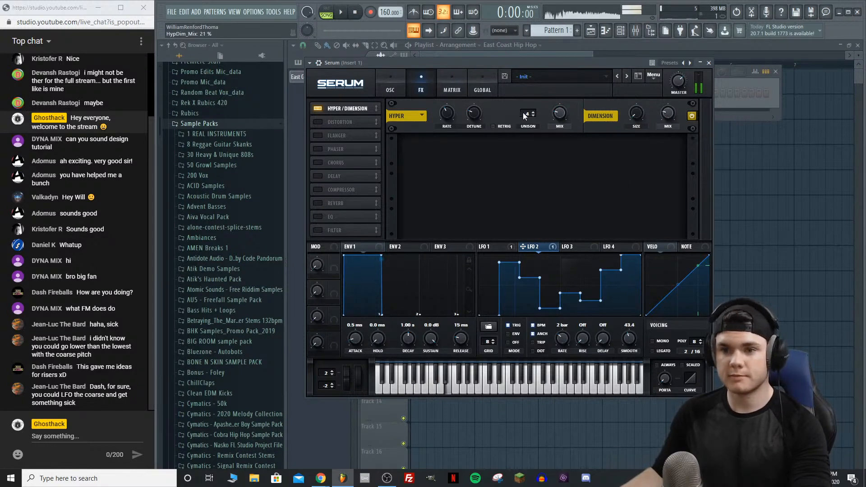
Step: Enable the distortion effect, set its type to SoftClip and adjust the drive
click(318, 121)
click(457, 152)
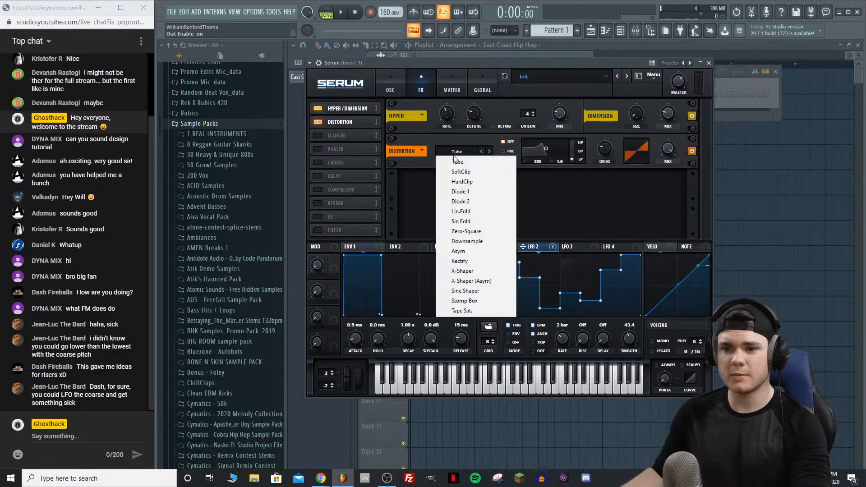
click(475, 169)
drag(604, 151, 584, 117)
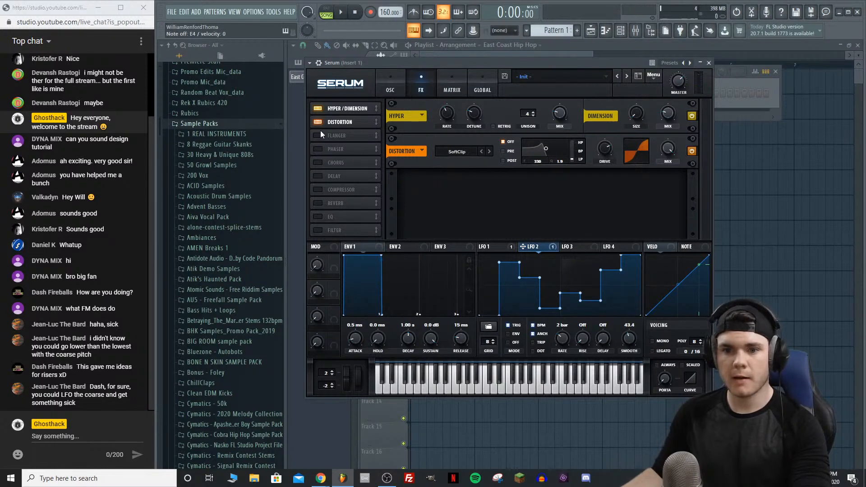
Step: Enable the phaser effect and modulate its depth with LFO 1 by an amount of 28
click(317, 149)
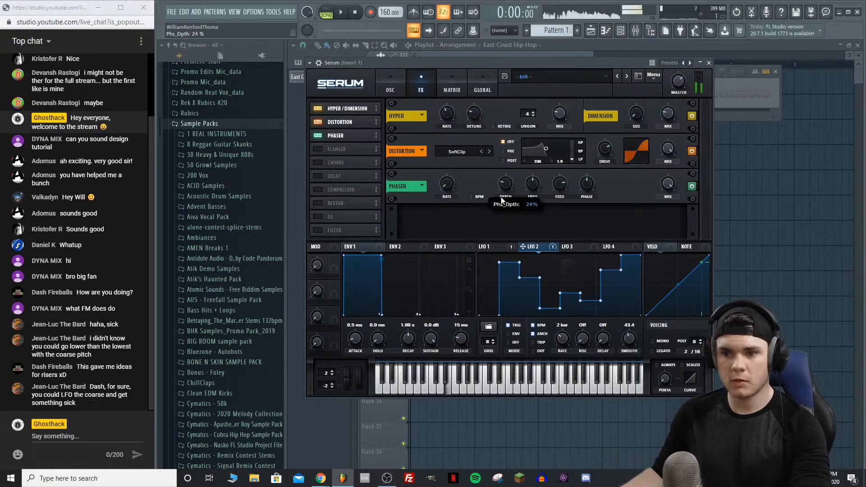
drag(489, 247, 531, 213)
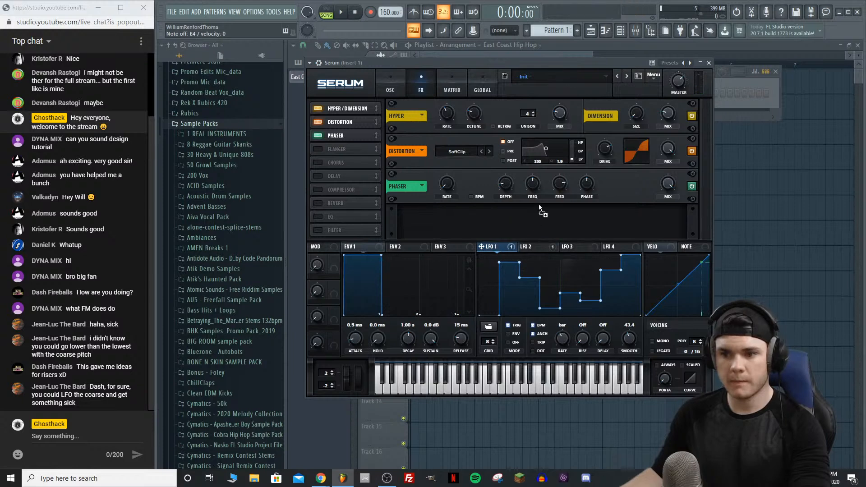
drag(503, 185, 496, 194)
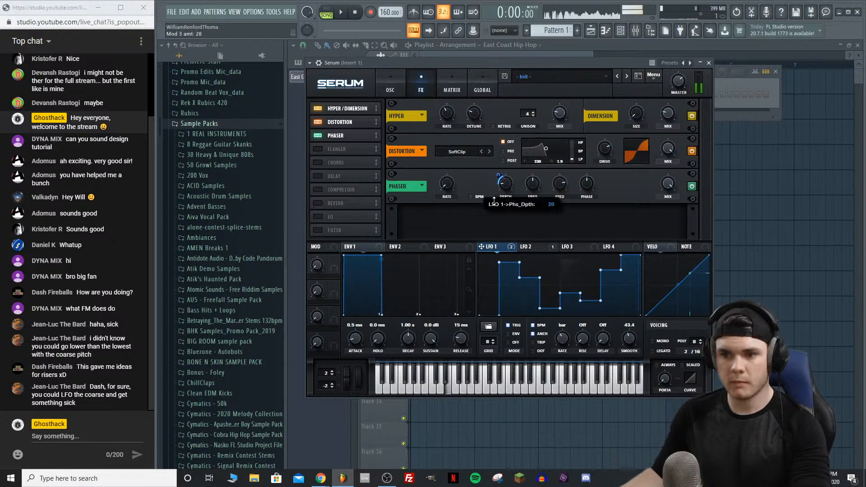
Step: Lower the phaser depth to 9% and remove the LFO 2 modulation from it
click(533, 247)
drag(502, 185, 498, 193)
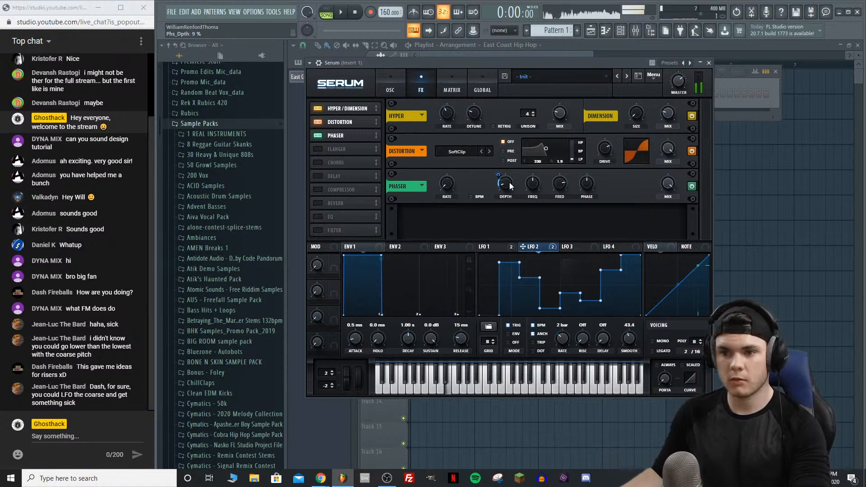
right_click(511, 186)
click(519, 199)
Step: Modulate the phaser frequency with LFO 2 by 28, reduce the feedback, and set frequency to 268 Hz and mix to 72%
drag(532, 186, 532, 186)
key(c)
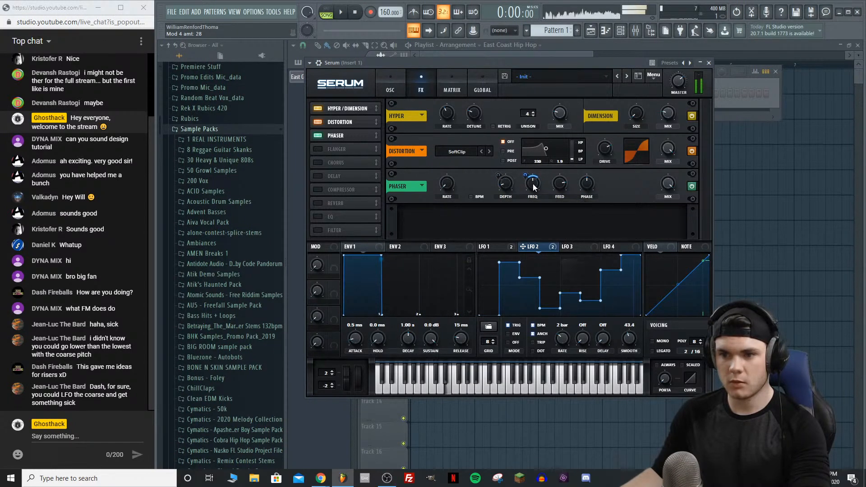
drag(560, 185, 534, 191)
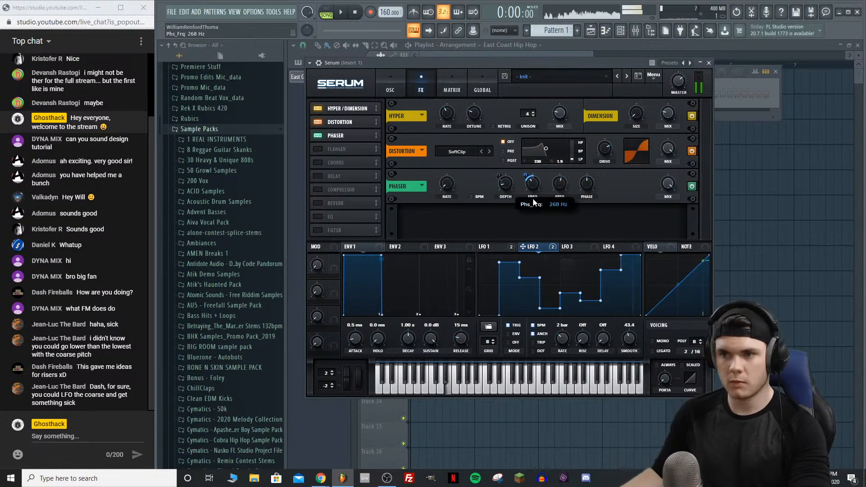
drag(675, 179, 664, 209)
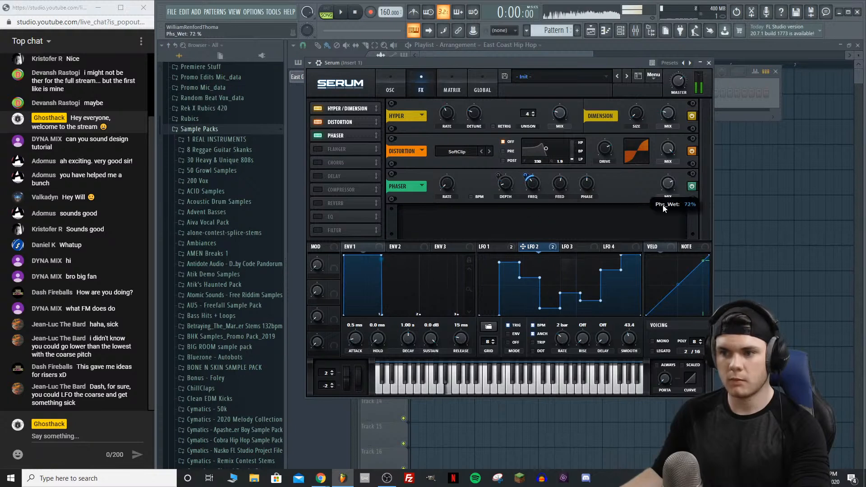
Step: Enable the chorus effect in the chain after the phaser
click(319, 162)
click(422, 221)
click(436, 235)
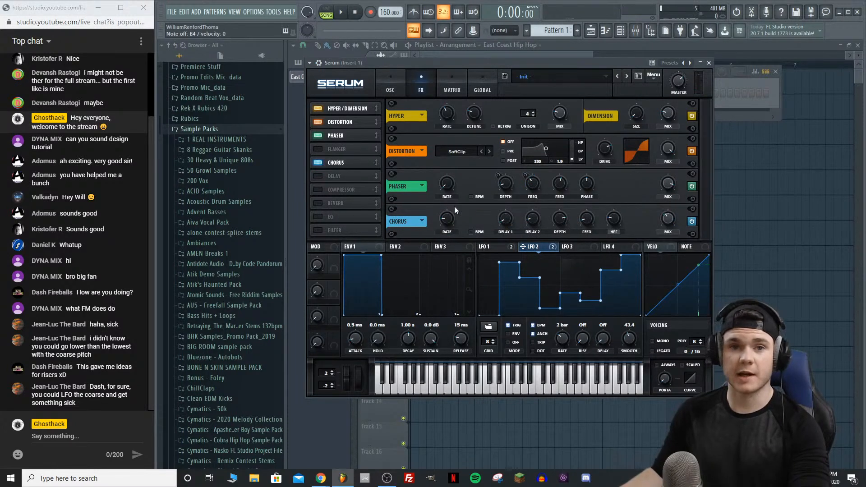
Step: Enable the compressor in multiband mode with a 337 ms release and a threshold of -11.6 dB
click(319, 190)
scroll(459, 190, down, 1)
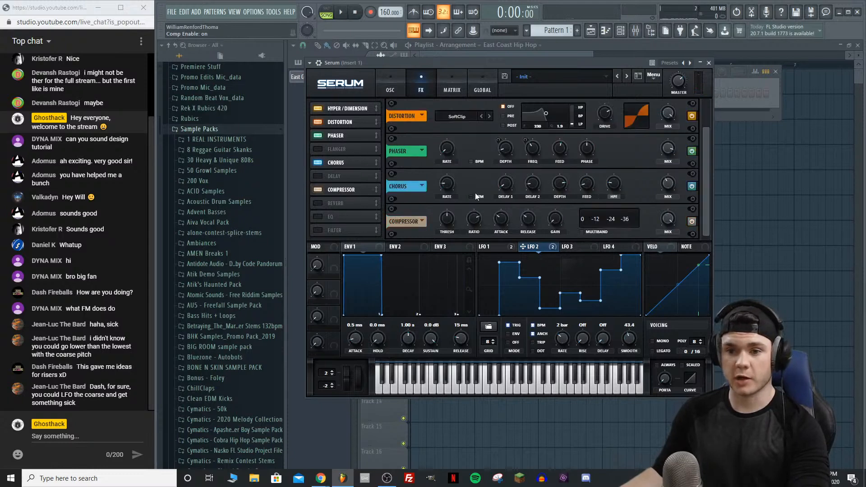
click(583, 232)
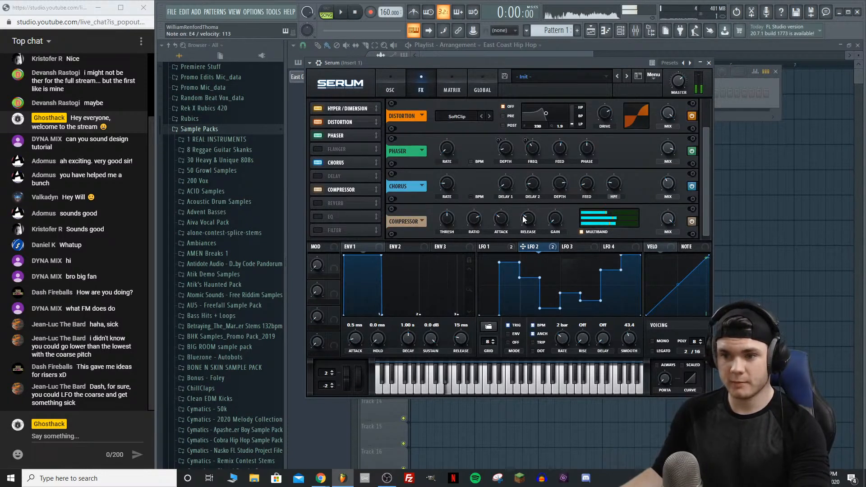
drag(530, 220, 535, 202)
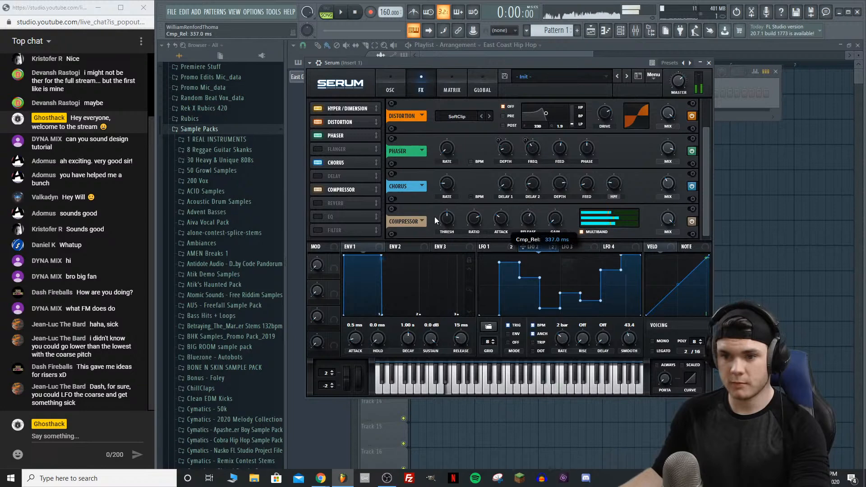
scroll(446, 231, up, 2)
scroll(445, 234, up, 1)
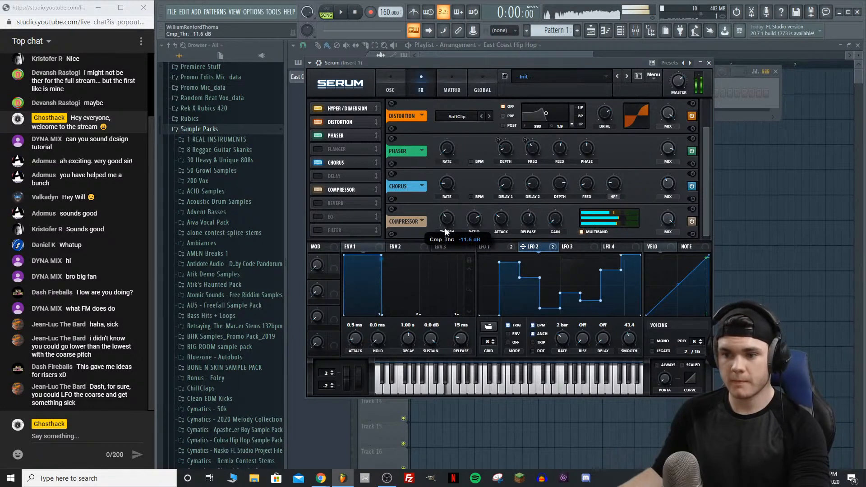
Step: Lower Serum's master volume to 56% and adjust a band level in the multiband compressor
click(388, 481)
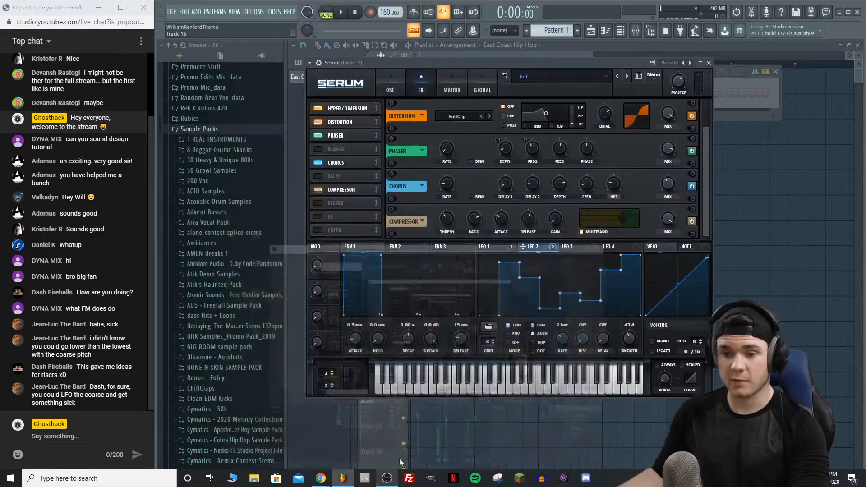
click(388, 482)
drag(679, 80, 679, 87)
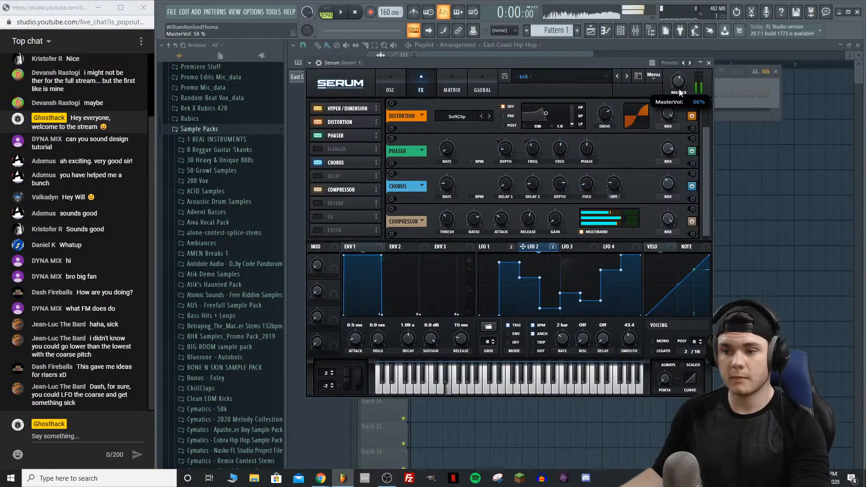
drag(622, 218, 641, 220)
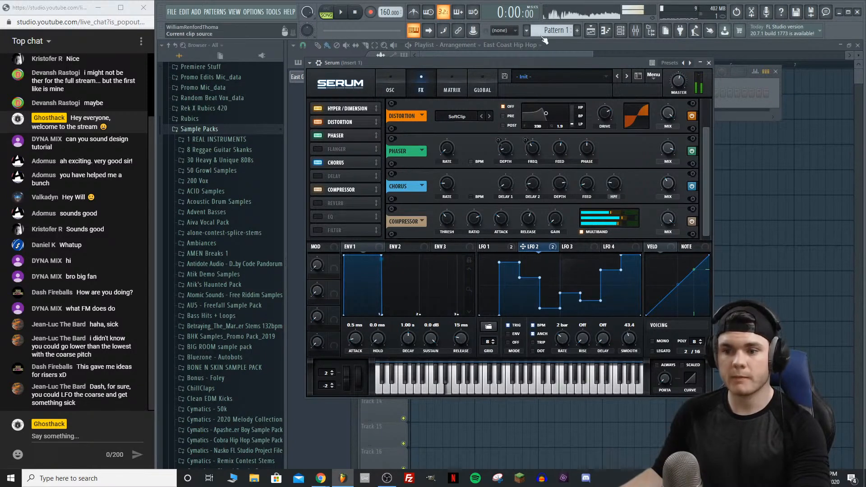
Step: Close Serum, open the piano roll for its channel and draw a one-bar F4 note at the start of the pattern
click(709, 63)
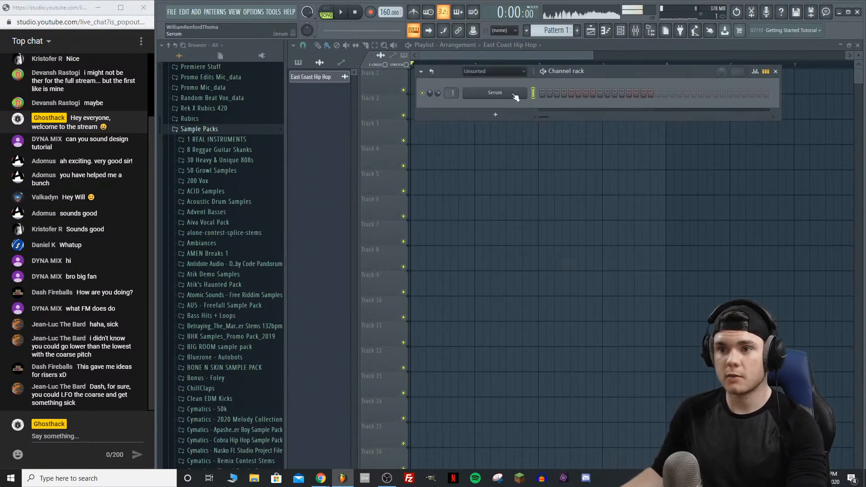
right_click(515, 97)
click(539, 94)
scroll(505, 226, down, 3)
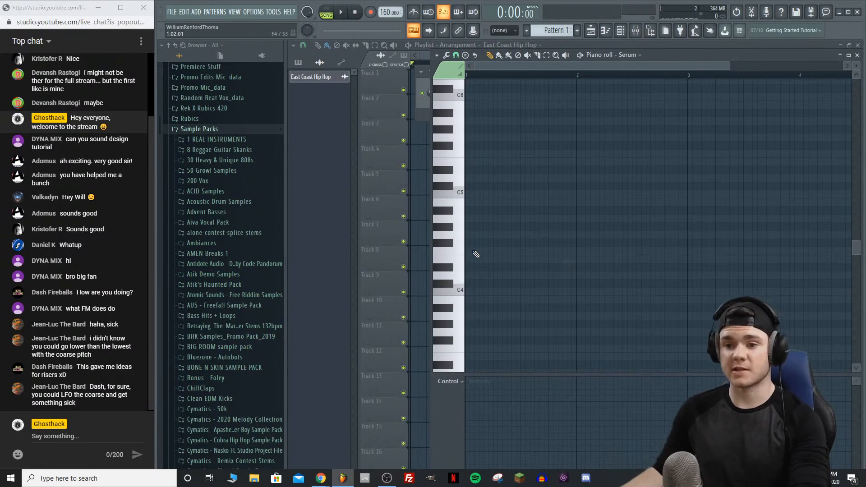
click(467, 252)
drag(467, 252, 577, 260)
Step: Start and stop playback, and reposition the piano roll window over the playlist
key(space)
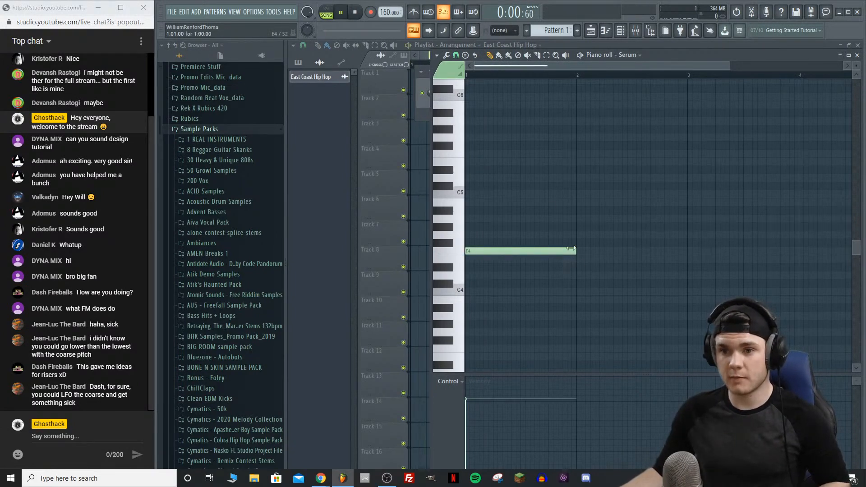
drag(679, 53, 618, 53)
key(space)
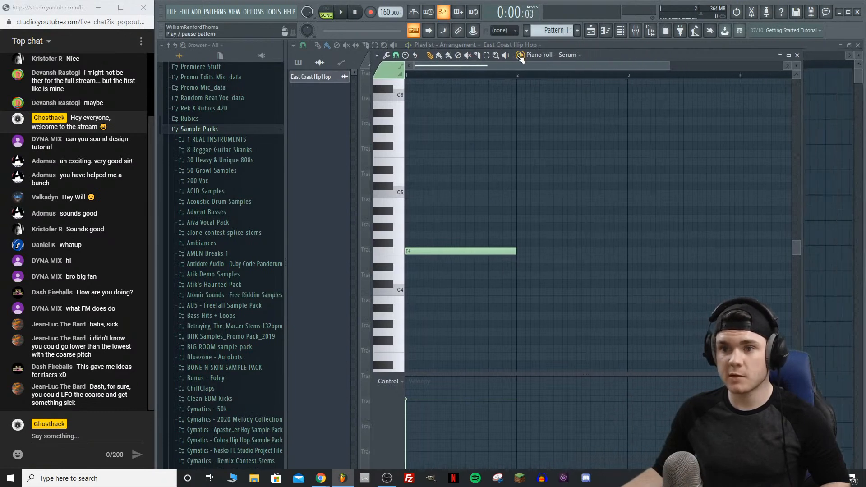
Step: Switch to pattern mode, lengthen the F4 note to four bars and start pattern playback
key(l)
key(space)
scroll(513, 226, down, 1)
key(space)
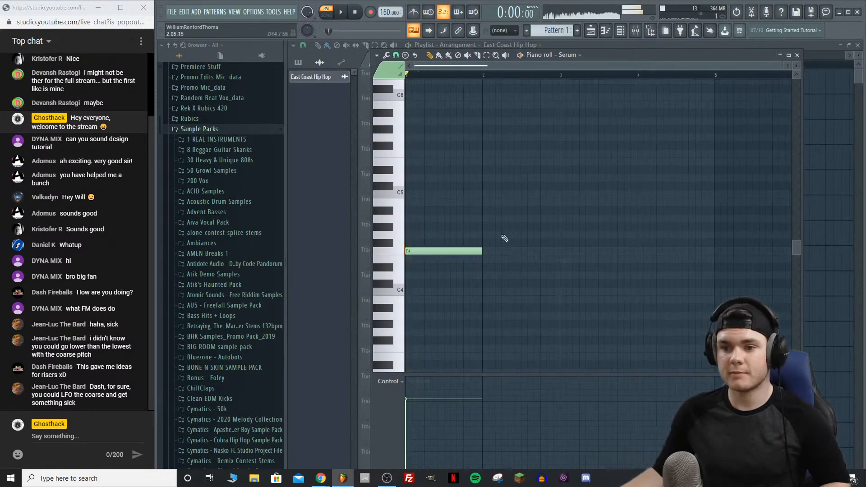
drag(481, 251, 713, 260)
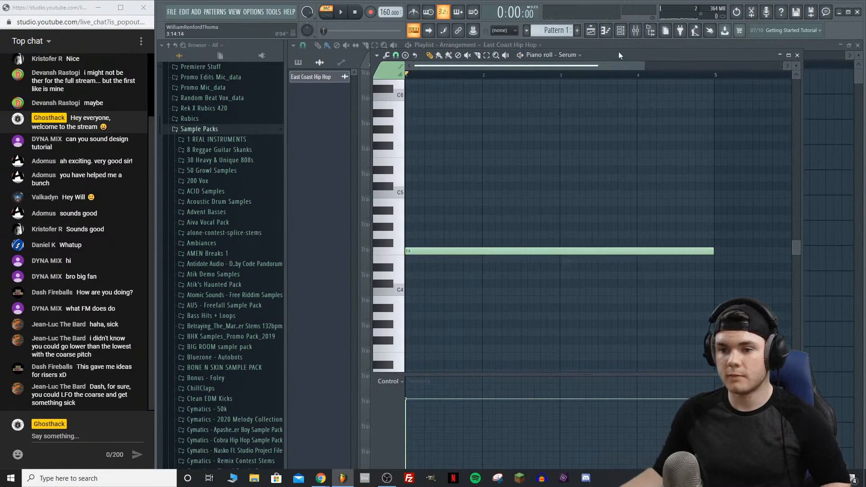
key(space)
drag(619, 54, 600, 46)
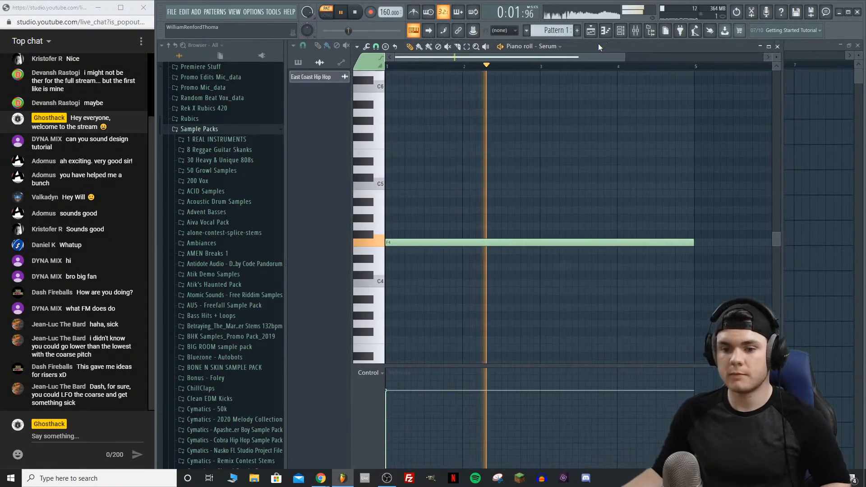
Step: Stop playback and reopen Serum's piano roll from the channel rack, placing it next to the browser
click(594, 35)
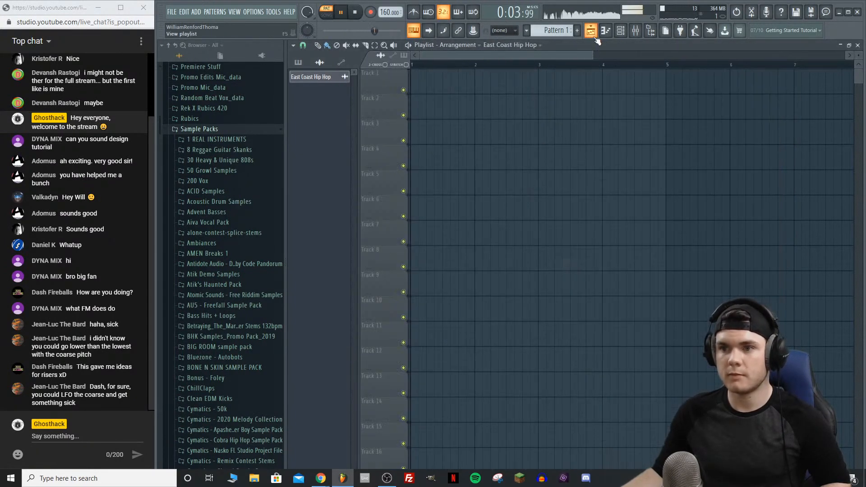
click(606, 30)
click(518, 95)
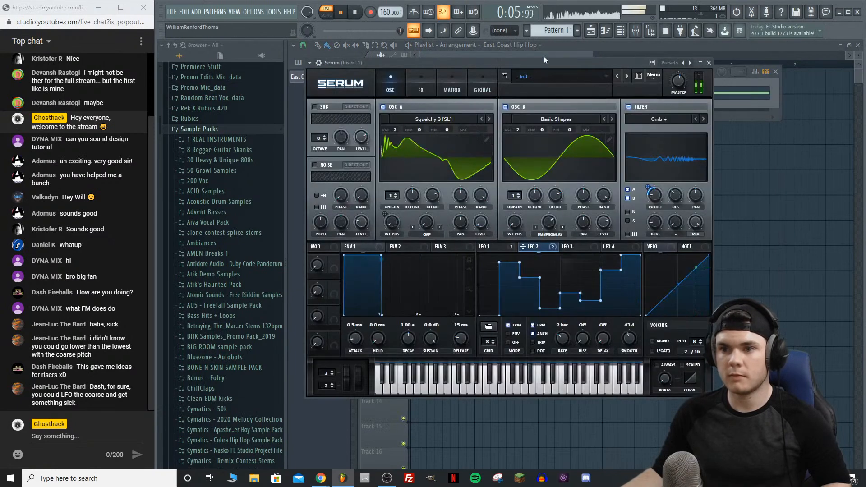
click(709, 62)
key(space)
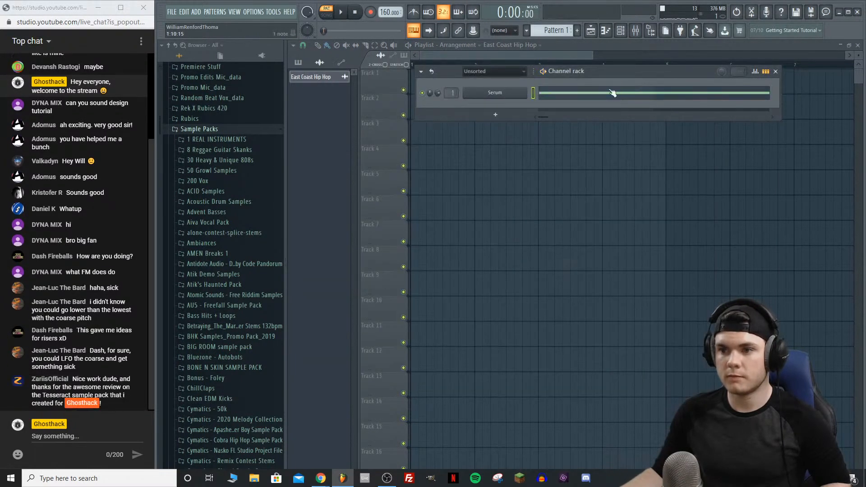
click(612, 93)
drag(716, 50, 699, 41)
drag(645, 59, 656, 55)
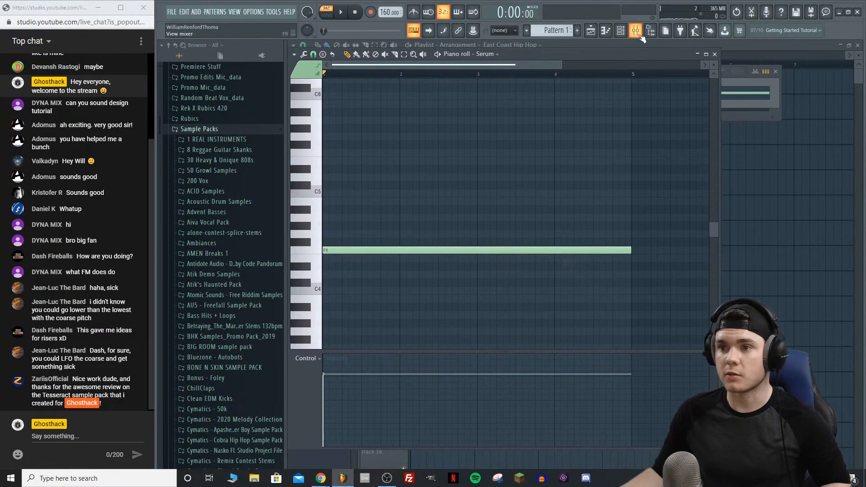
Step: Load Edison into the first effect slot of mixer Insert 1 and arm it to record on play
click(635, 30)
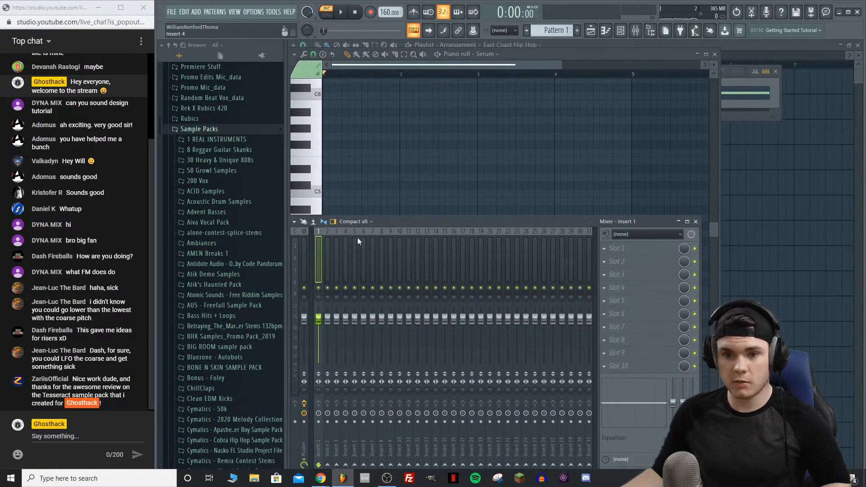
click(615, 249)
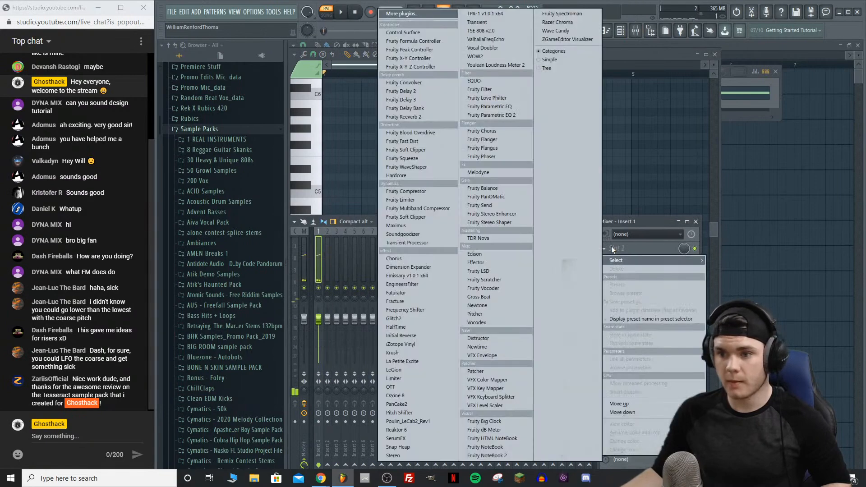
click(462, 254)
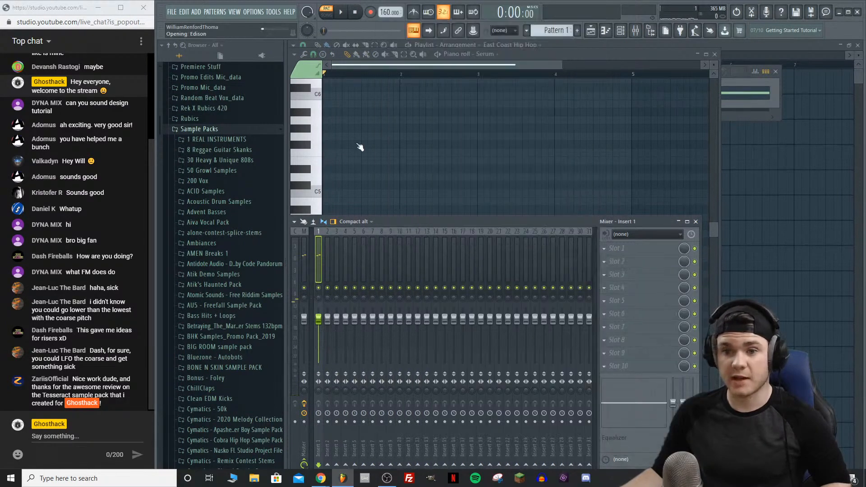
click(441, 150)
click(445, 184)
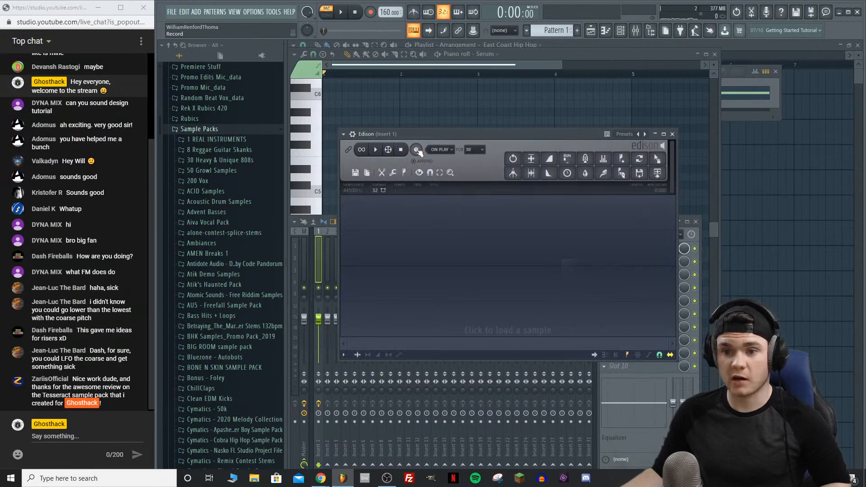
Step: Record the looping Serum pattern into Edison past the first Song jump, and stop the recording and playback
click(341, 13)
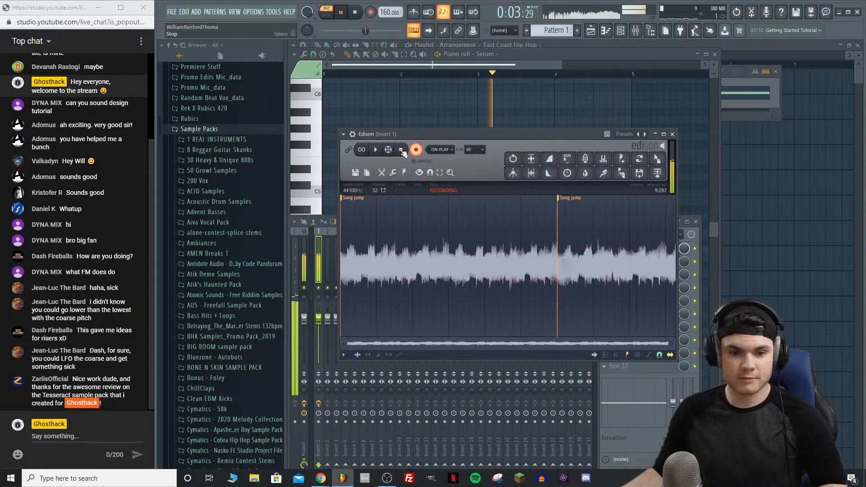
click(401, 150)
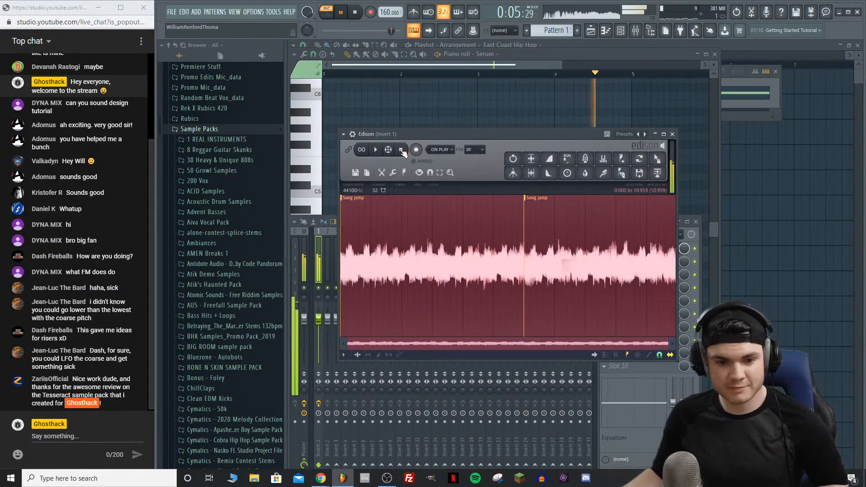
key(space)
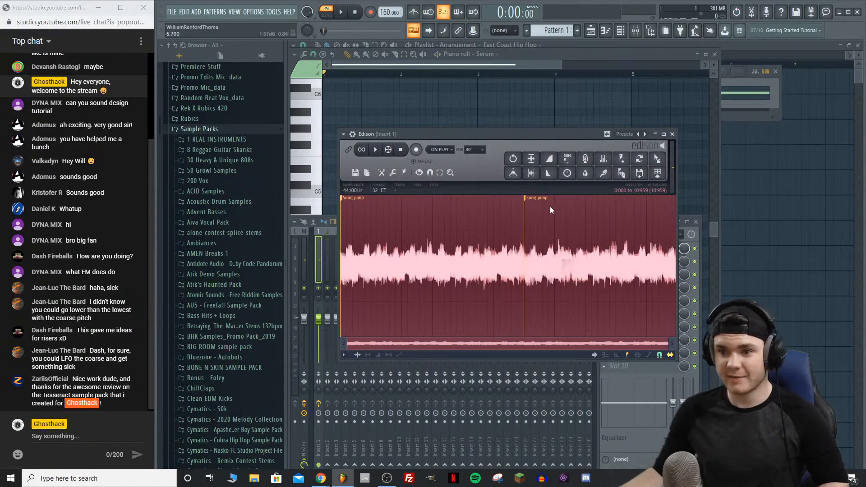
Step: Trim the Edison recording to a single six-second loop pass, preview it and delete the Song jump marker
key(Delete)
key(space)
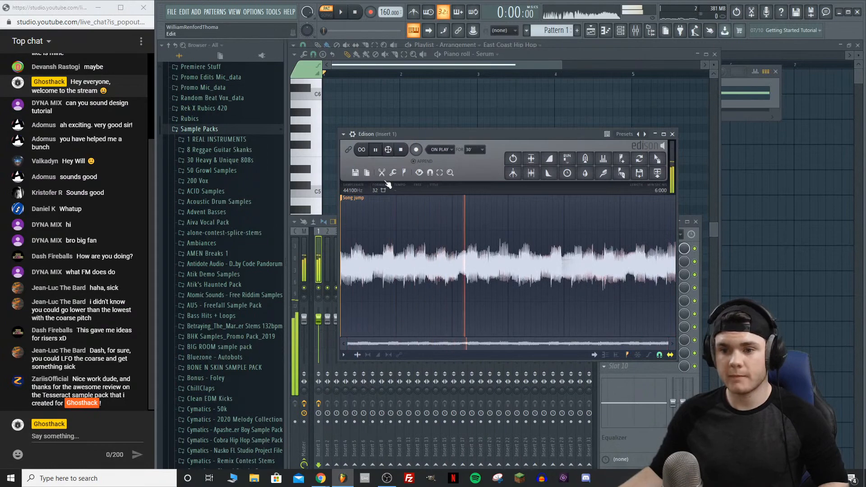
key(space)
right_click(347, 198)
click(369, 207)
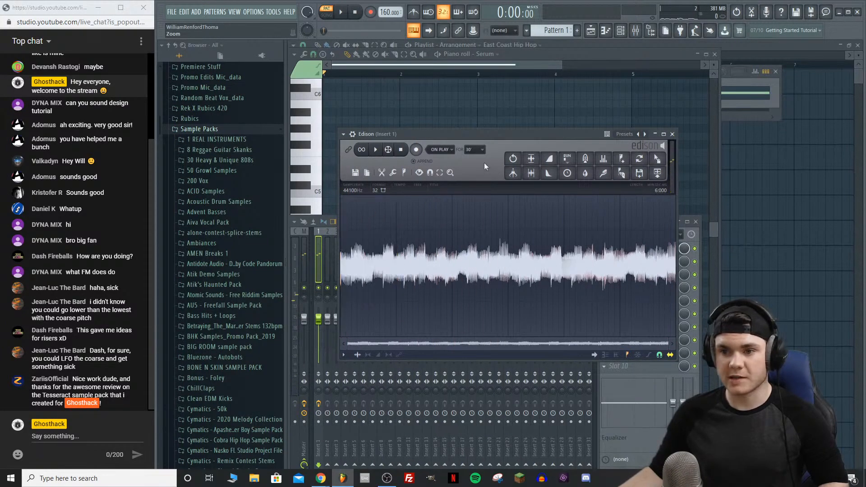
Step: Normalize the trimmed recording in Edison and preview it
click(388, 479)
click(388, 479)
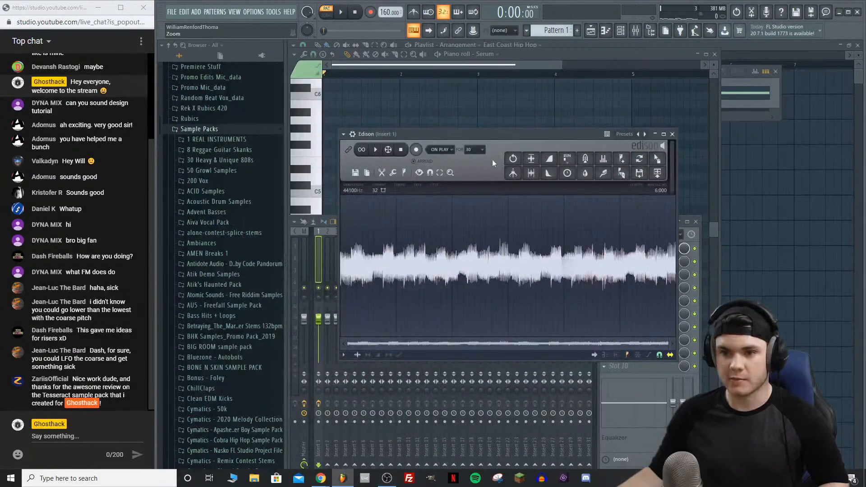
click(536, 161)
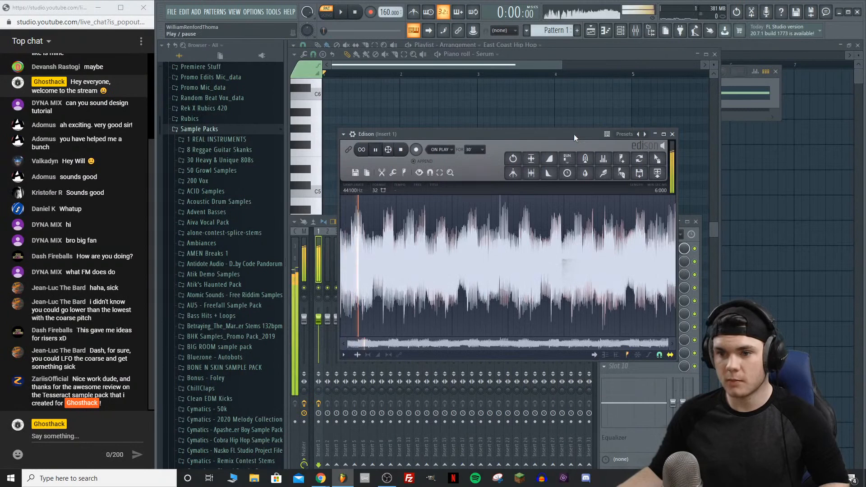
Step: Switch to Pattern 2, add a Fruity Granulizer channel and move its window clear of Edison
click(777, 94)
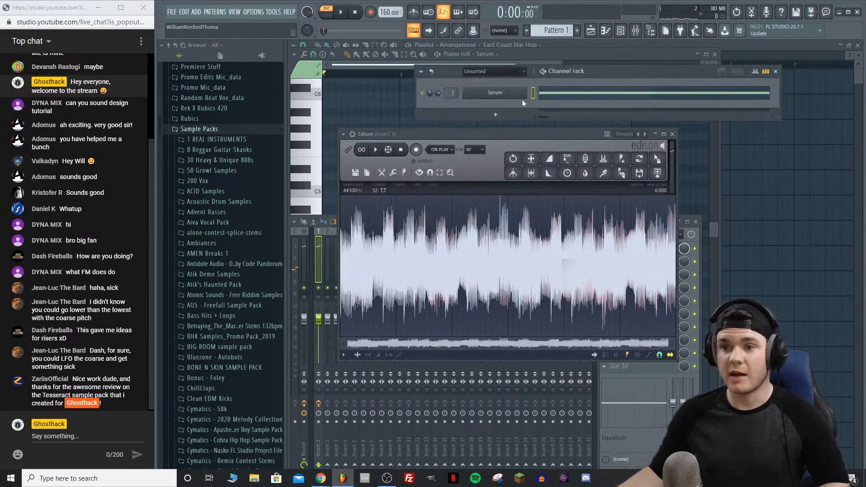
scroll(554, 35, down, 1)
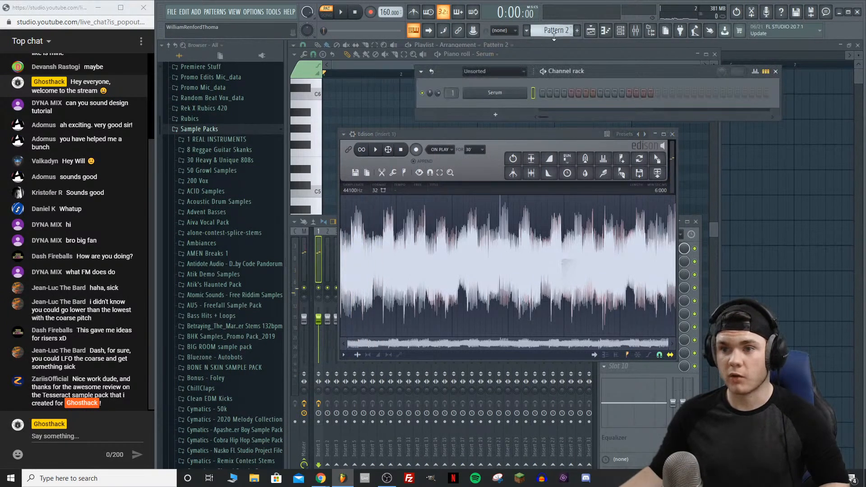
click(486, 115)
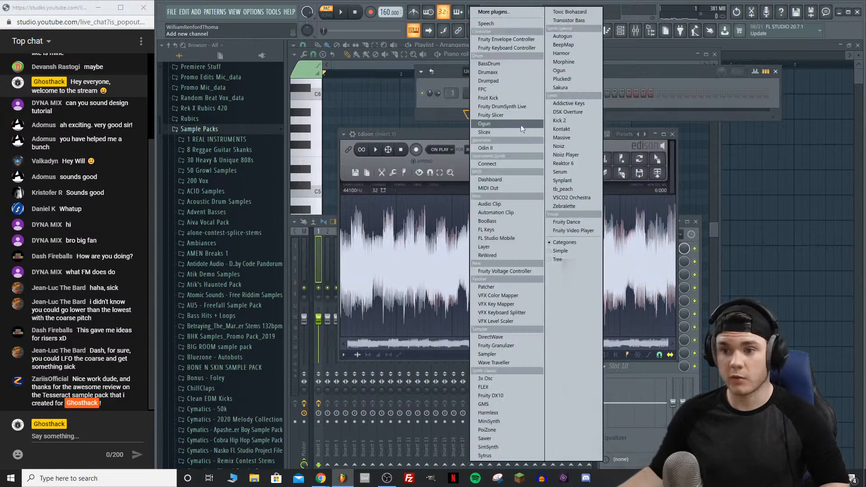
click(519, 346)
drag(448, 141, 682, 77)
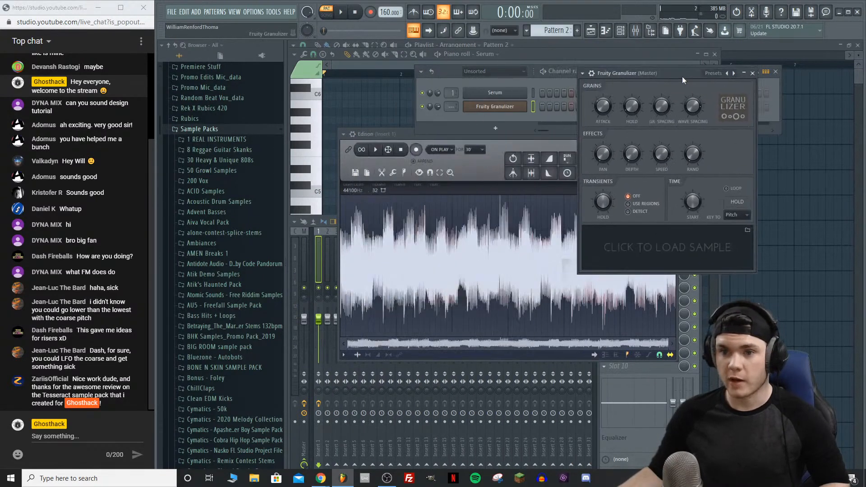
Step: Load the Edison recording into Fruity Granulizer as its sample, and close Edison, the mixer and the piano roll
drag(393, 134, 397, 181)
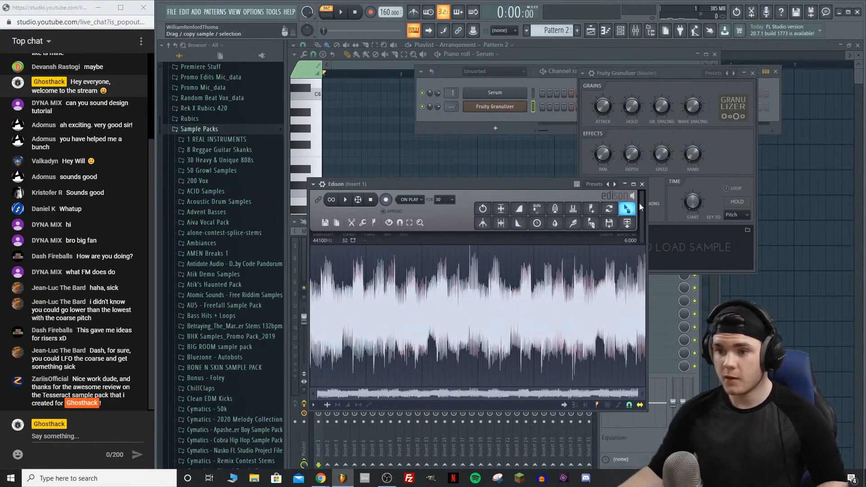
drag(626, 208, 669, 249)
drag(663, 77, 466, 96)
click(642, 184)
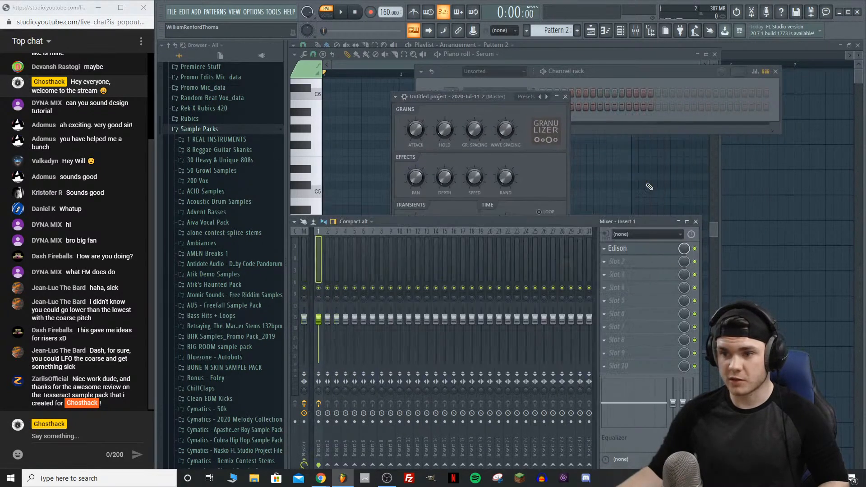
click(695, 221)
click(715, 54)
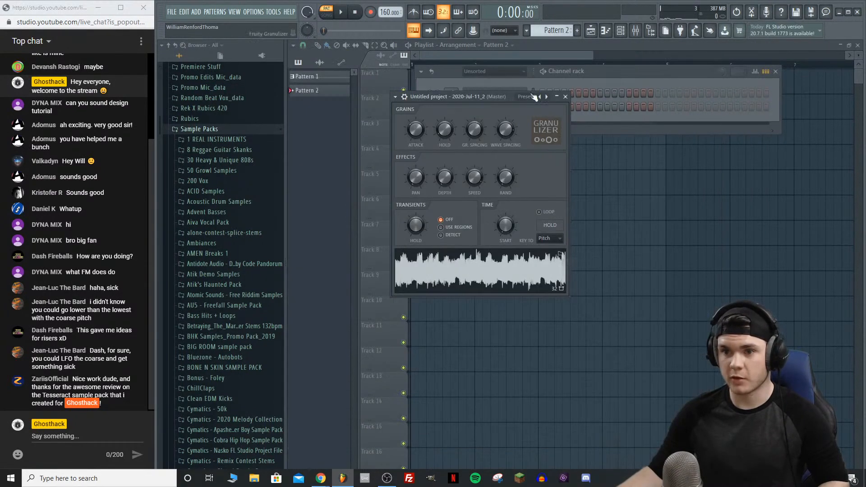
mouse_move(489, 96)
mouse_down()
mouse_move(481, 119)
mouse_move(483, 110)
mouse_up()
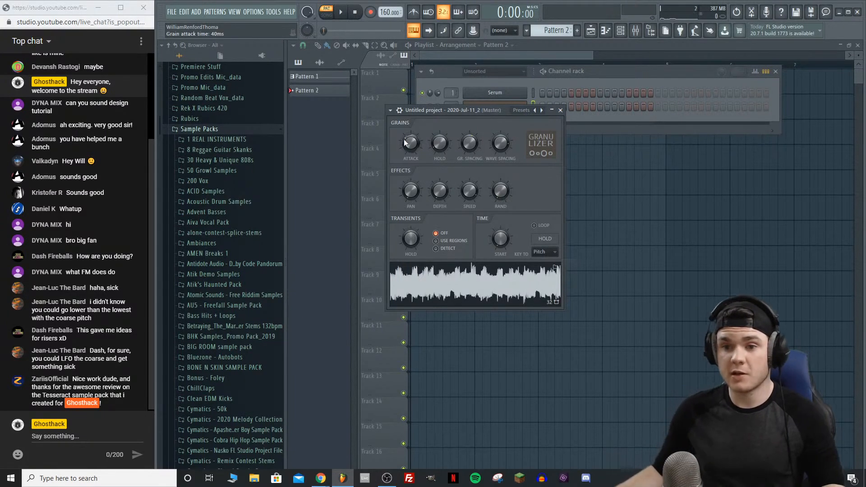
Step: Open the piano roll for the Granulizer channel and add a four-bar C5 note at the start of Pattern 2
click(525, 104)
right_click(525, 108)
click(532, 115)
click(325, 193)
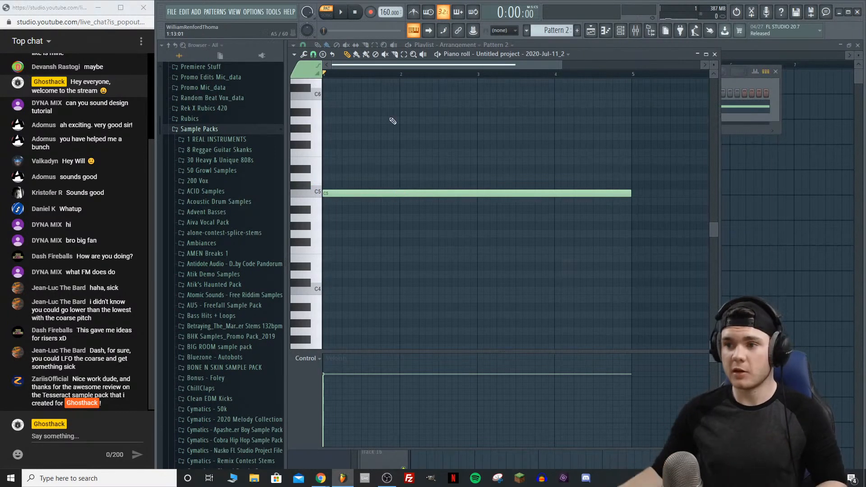
Step: Place Pattern 2 at the start of Track 1 in the playlist and audition it in song mode
drag(767, 175, 440, 59)
click(425, 65)
key(space)
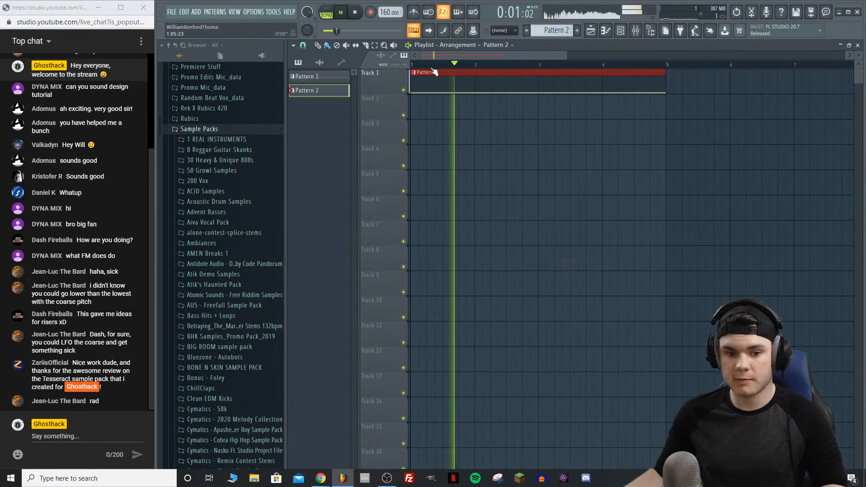
scroll(436, 72, down, 2)
scroll(436, 72, down, 1)
drag(503, 75, 504, 98)
key(space)
scroll(454, 70, up, 4)
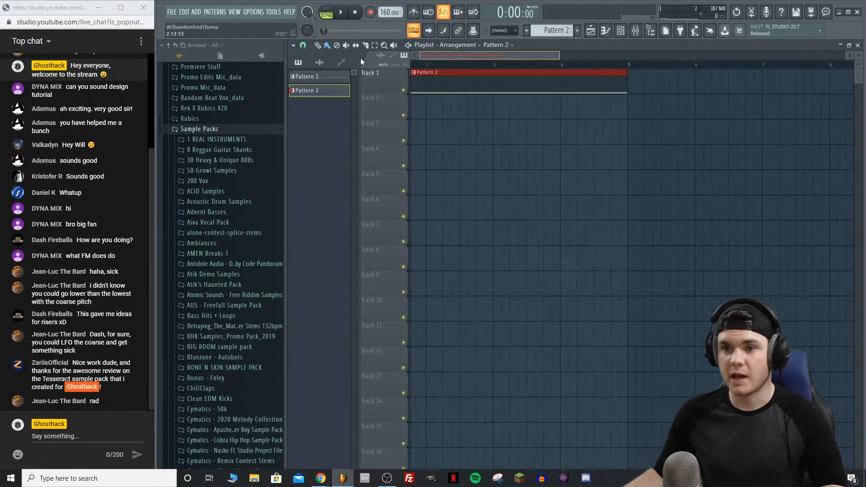
Step: Open the Granulizer from the channel rack, enable Loop and audition it with stereo separation at 100%
click(622, 33)
click(494, 107)
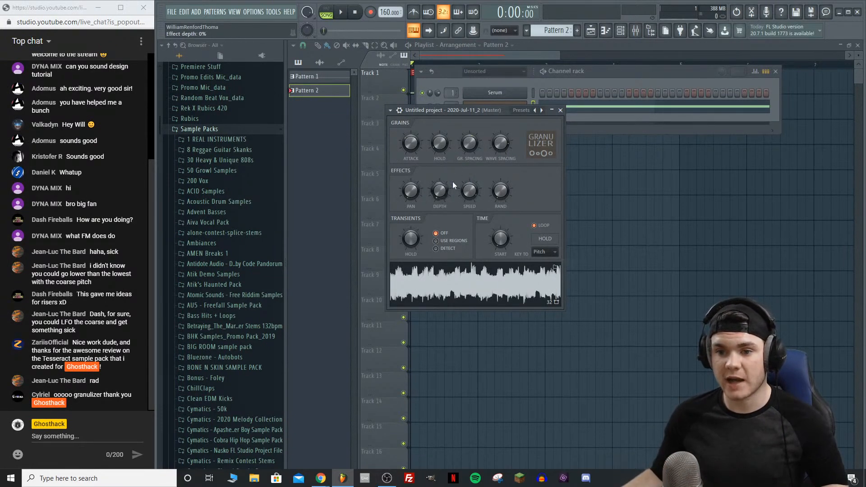
key(space)
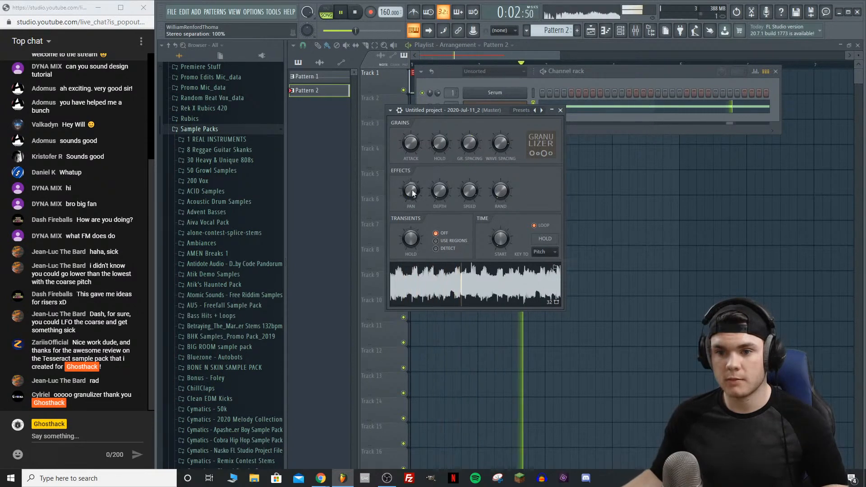
key(space)
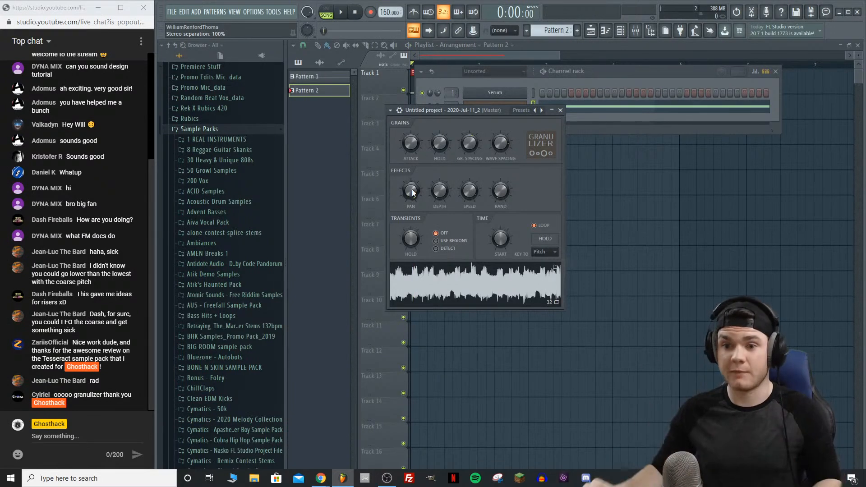
Step: Lower the Granulizer's stereo separation to 22% and audition the arrangement
drag(413, 188, 412, 204)
key(space)
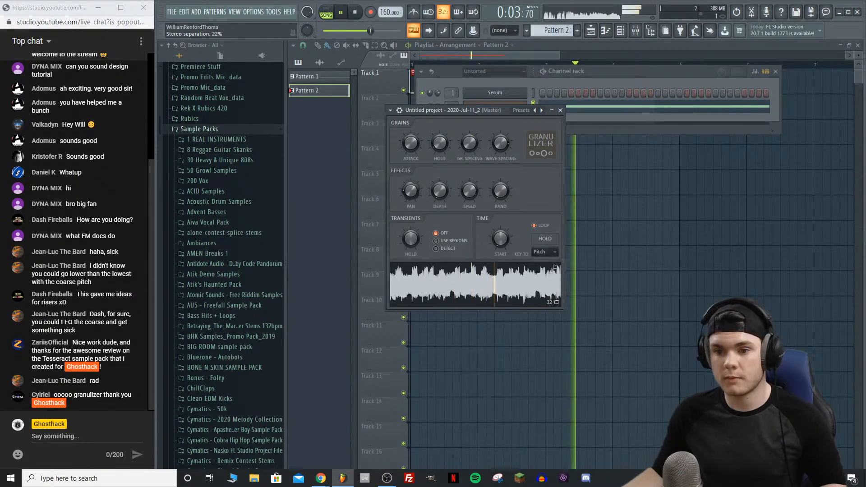
key(space)
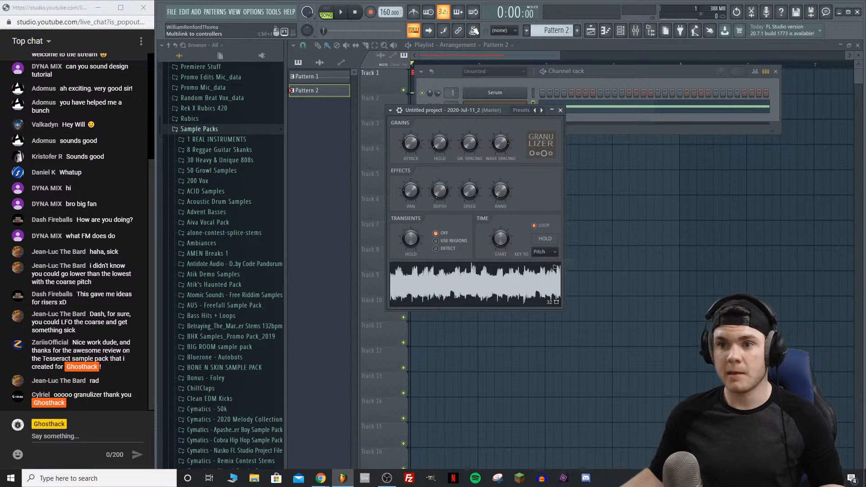
Step: Link the Granulizer's Wave Spacing knob to a MIDI controller using multilink
click(475, 31)
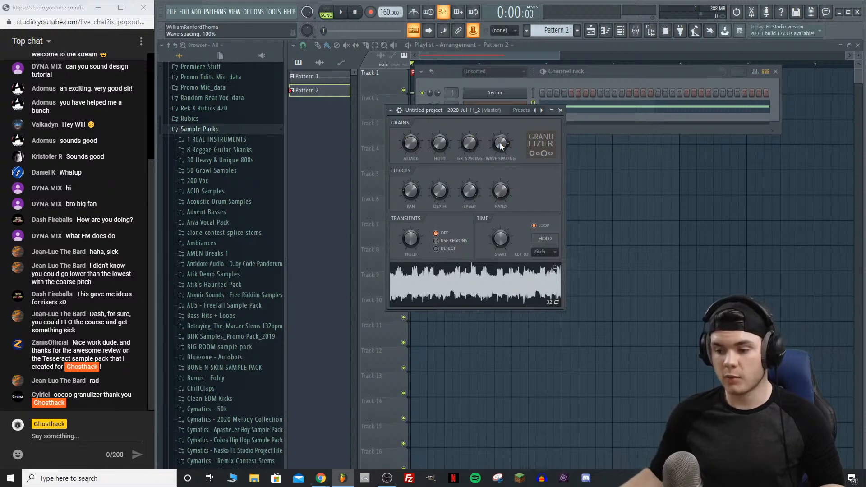
key(ctrl+j)
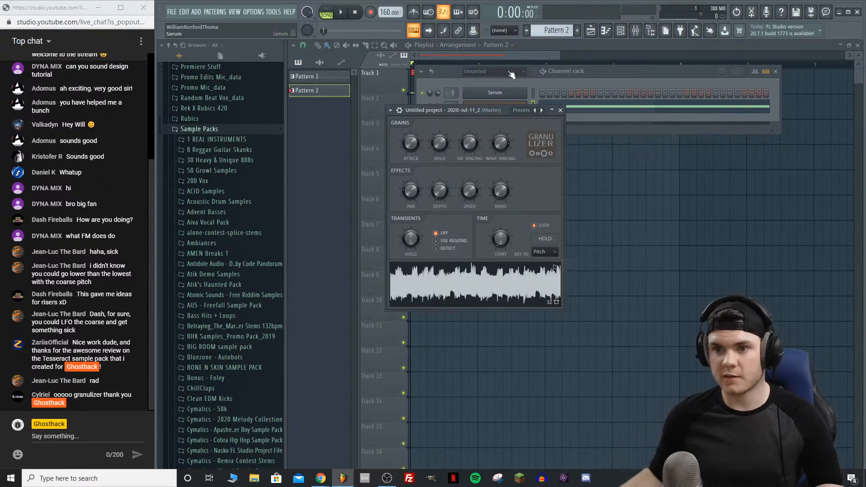
key(ctrl+j)
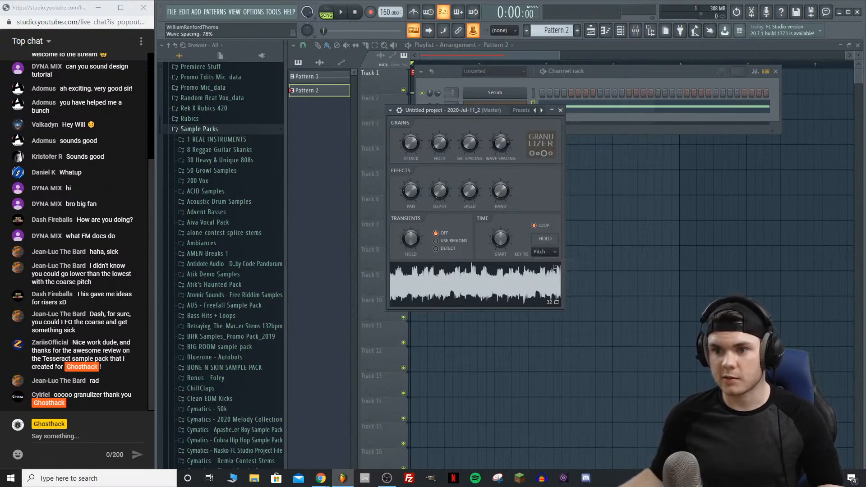
click(474, 30)
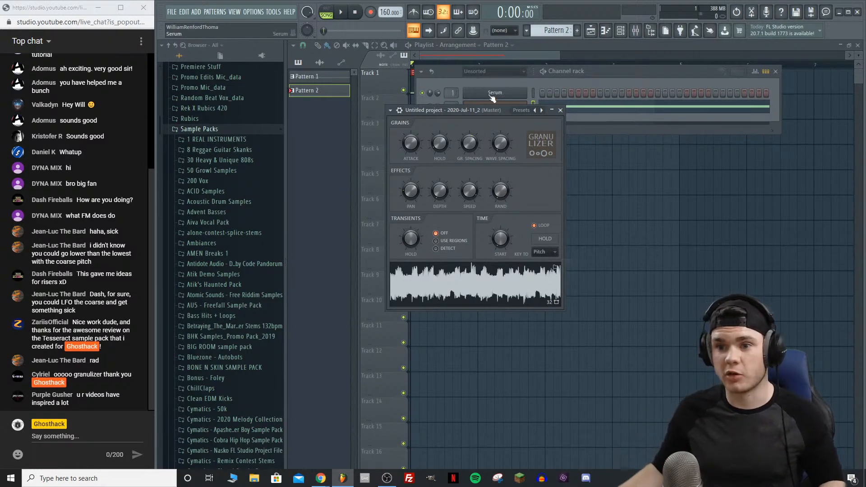
Step: Record Wave Spacing automation into Pattern 2 as notes and automation, disarm recording, and move the channel rack below the Granulizer
click(371, 13)
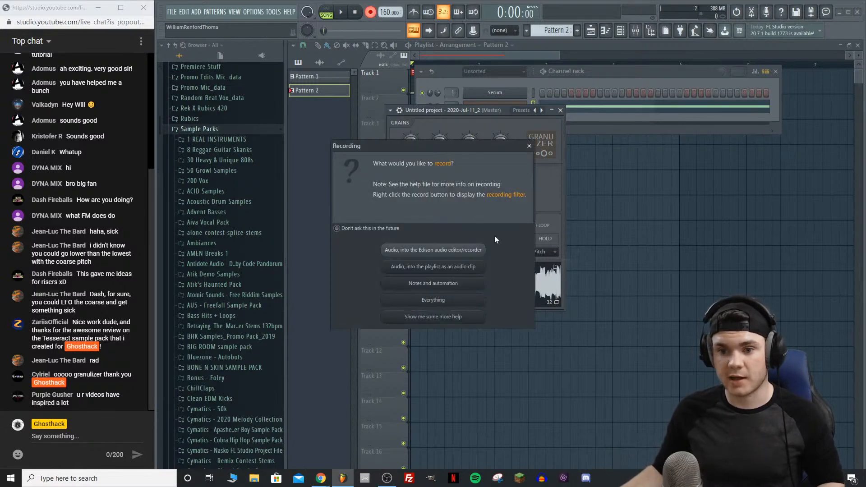
click(453, 284)
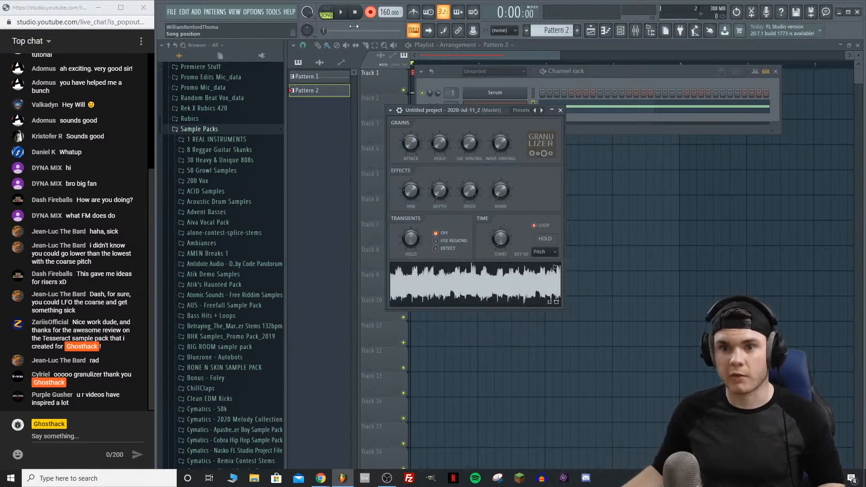
click(342, 13)
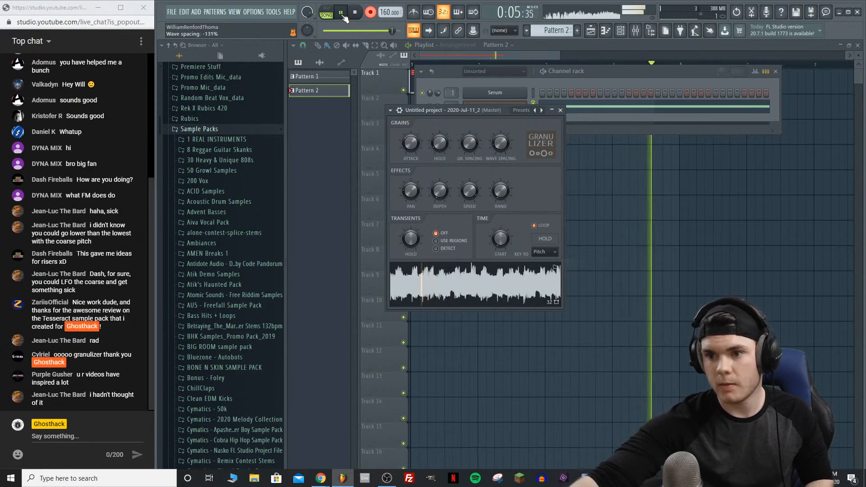
key(space)
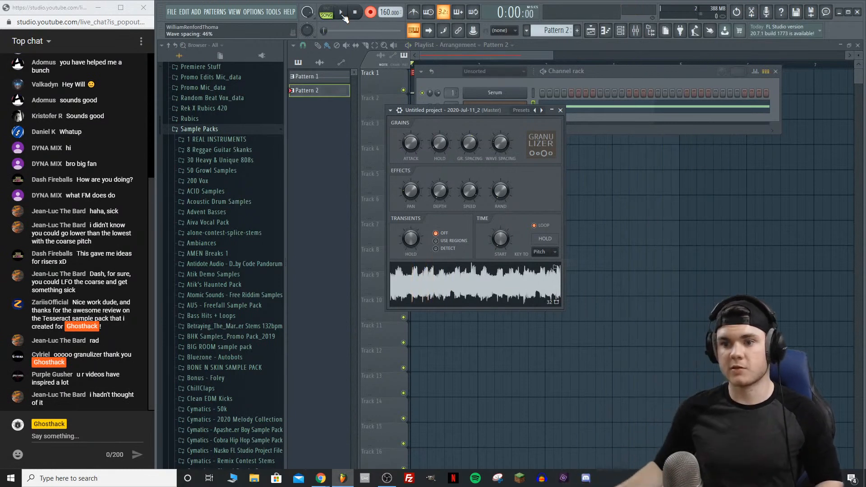
click(370, 13)
drag(608, 69, 515, 334)
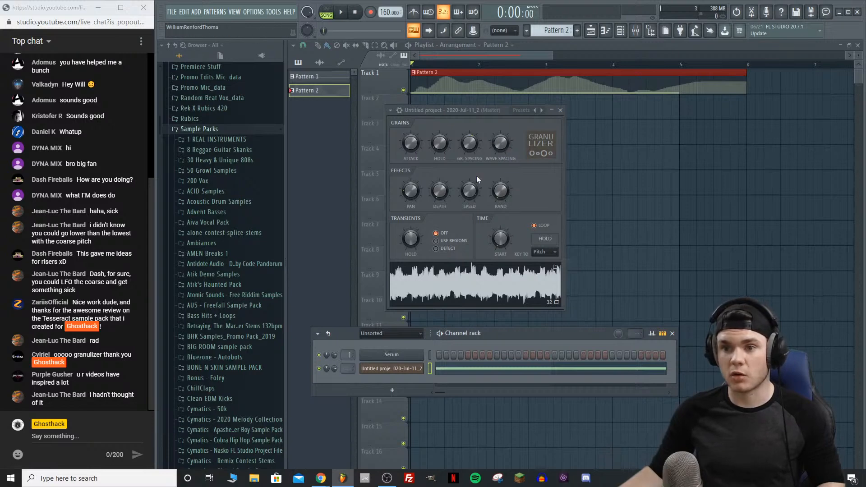
Step: Inspect the Wave Spacing knob's controller link in its remote control settings and close them
right_click(499, 144)
right_click(499, 144)
right_click(498, 142)
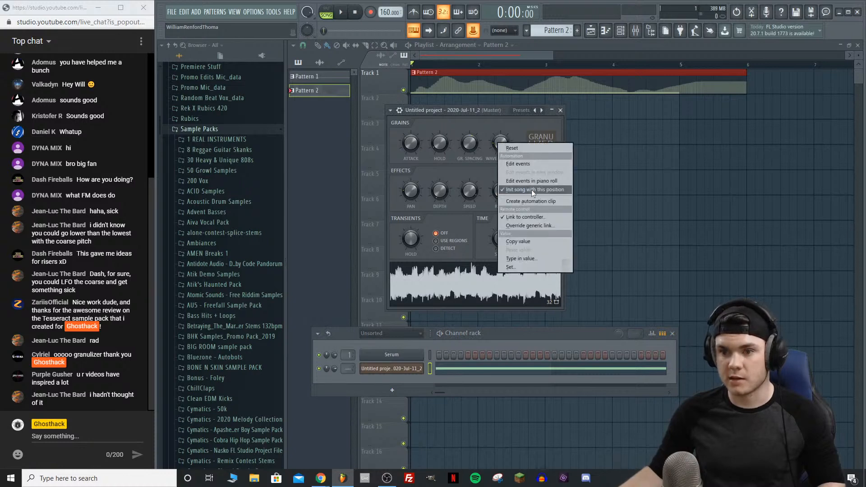
click(529, 216)
click(410, 171)
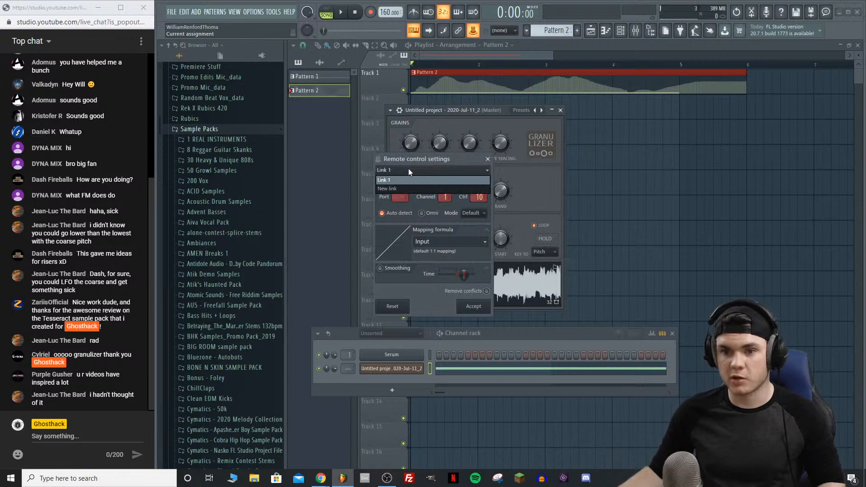
click(396, 181)
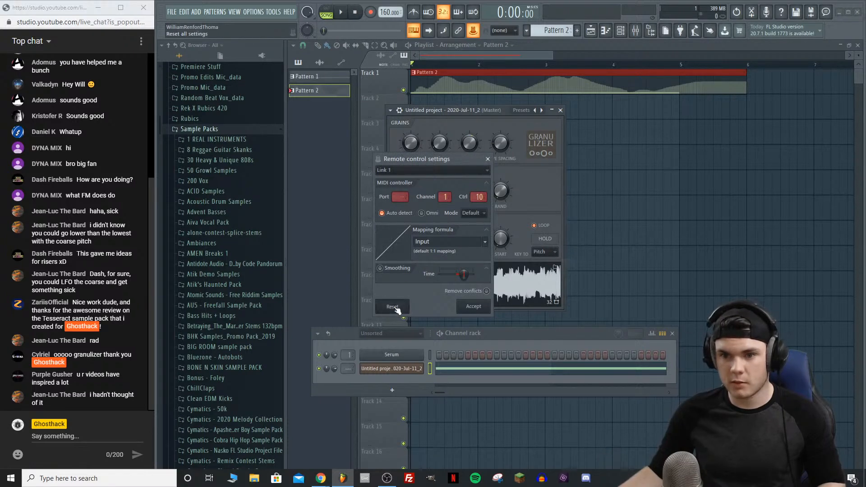
click(487, 159)
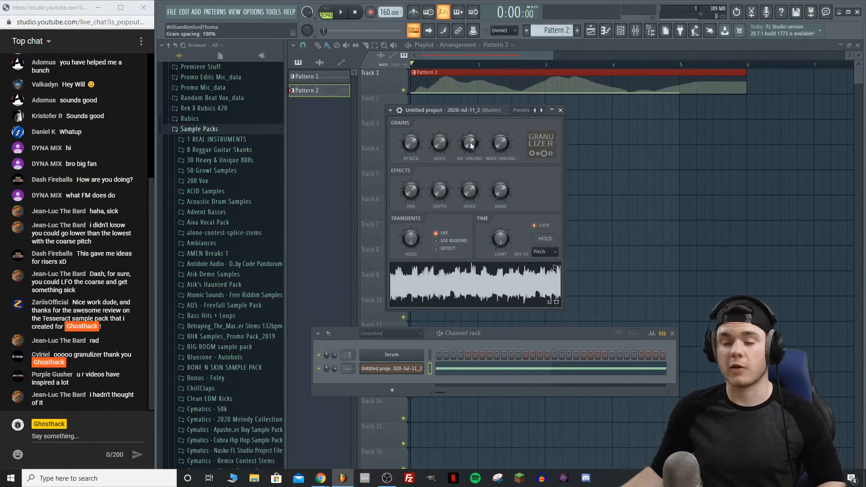
Step: Link the Granulizer's Grain Spacing knob to a MIDI controller and record its automation into Pattern 2 as notes and automation
click(473, 31)
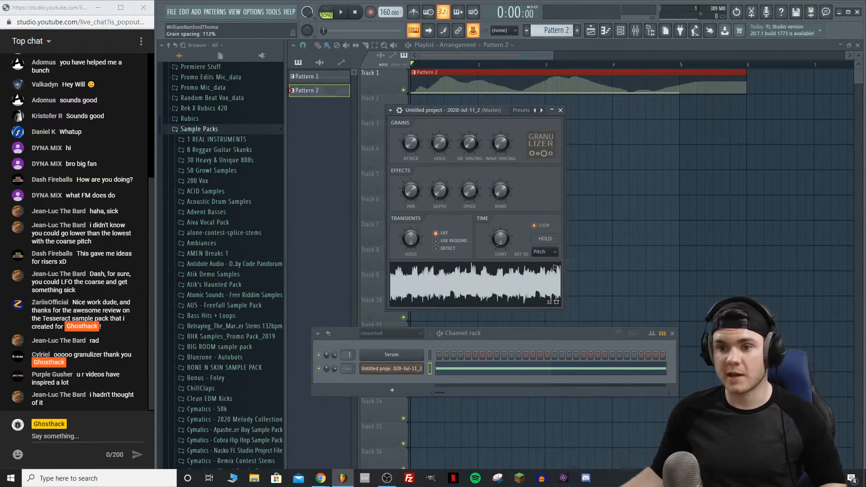
drag(471, 143, 471, 156)
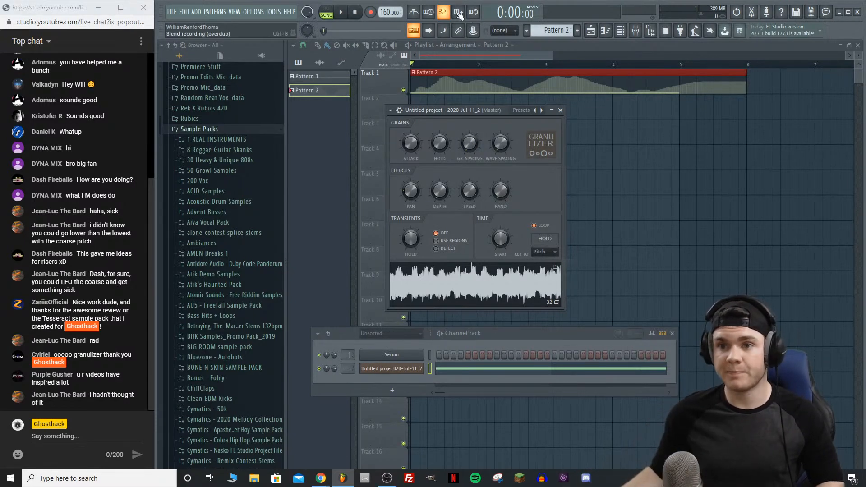
click(371, 13)
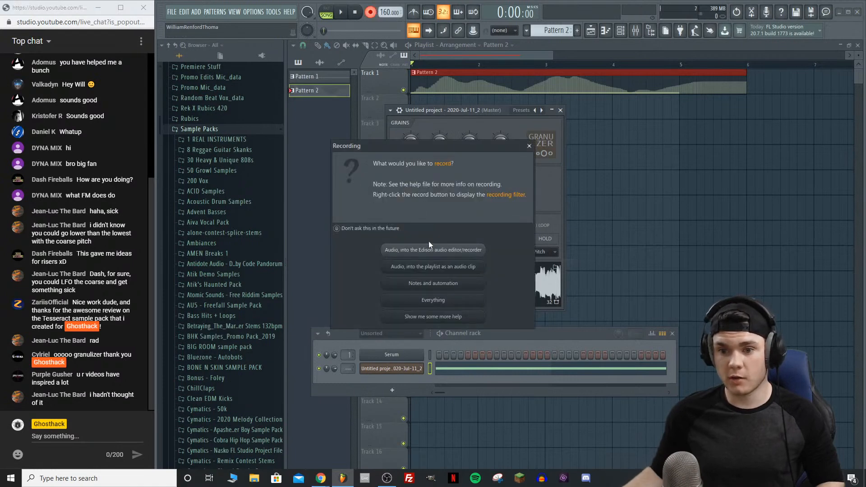
click(443, 284)
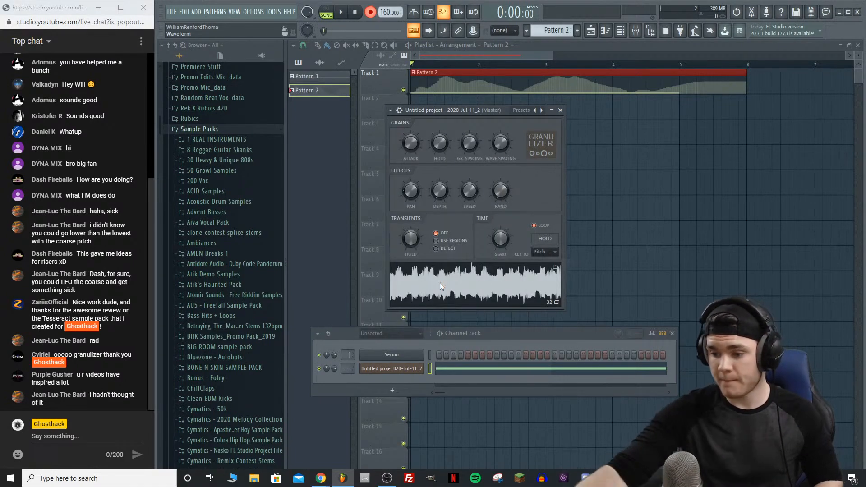
key(space)
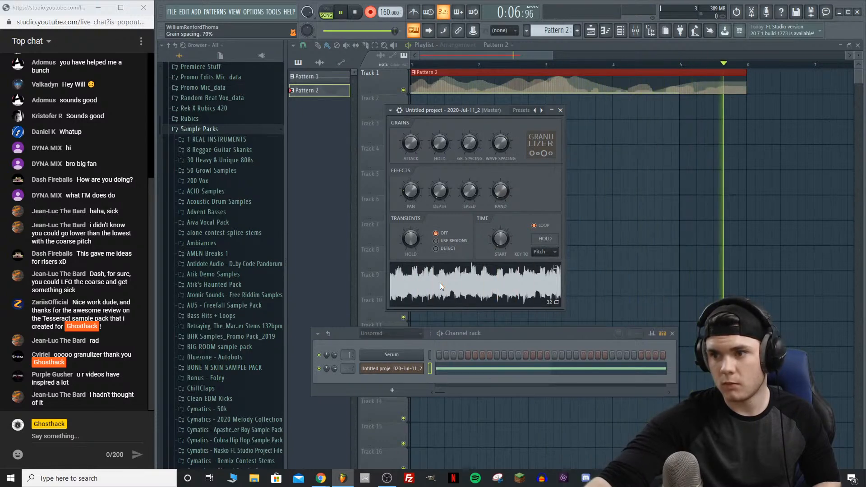
key(space)
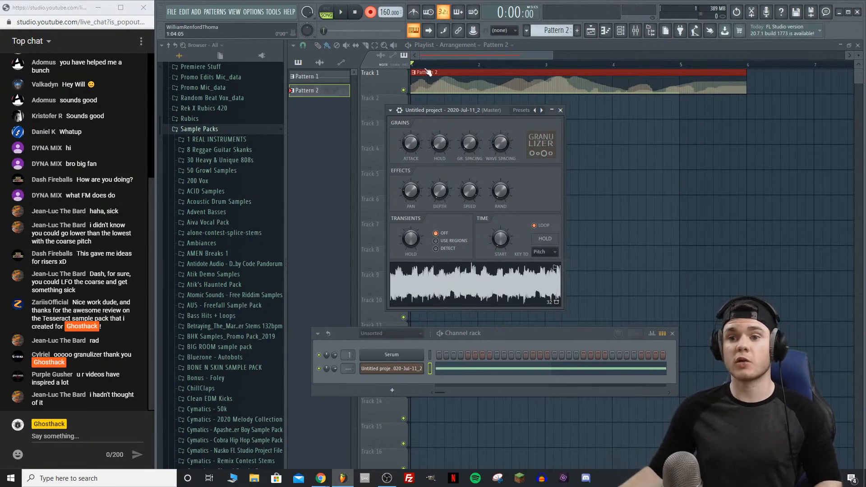
Step: Link the Granulizer's grain Hold knob to a MIDI controller using multilink
right_click(437, 144)
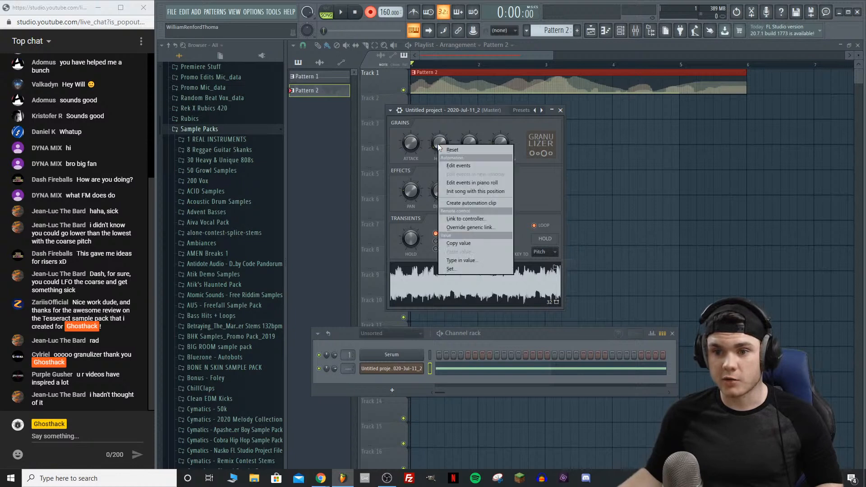
click(440, 106)
right_click(437, 145)
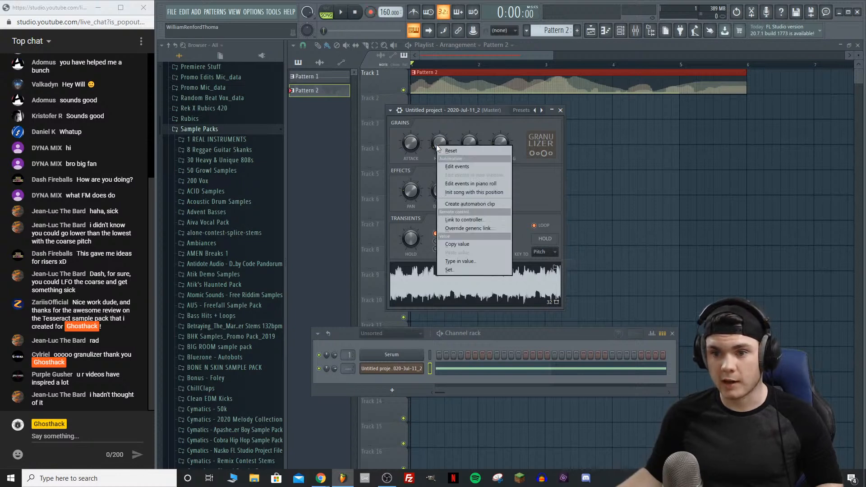
click(475, 31)
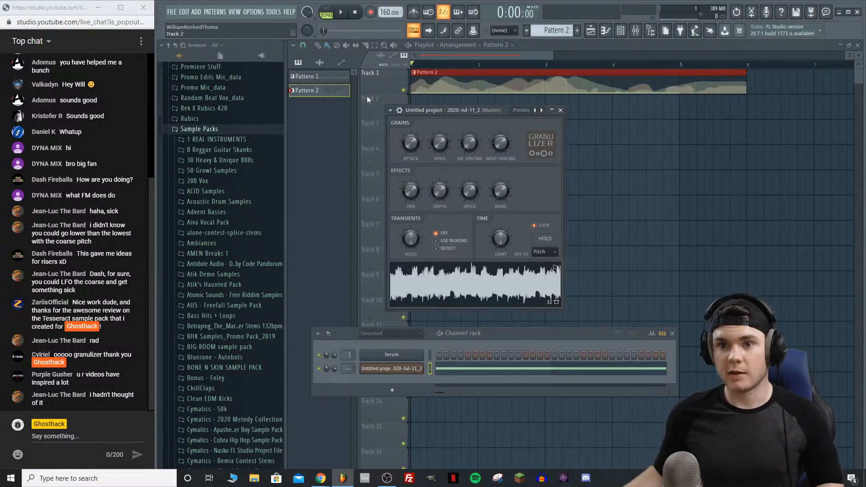
Step: Record grain Hold automation into Pattern 2 as notes and automation, doing a second take over the first
key(r)
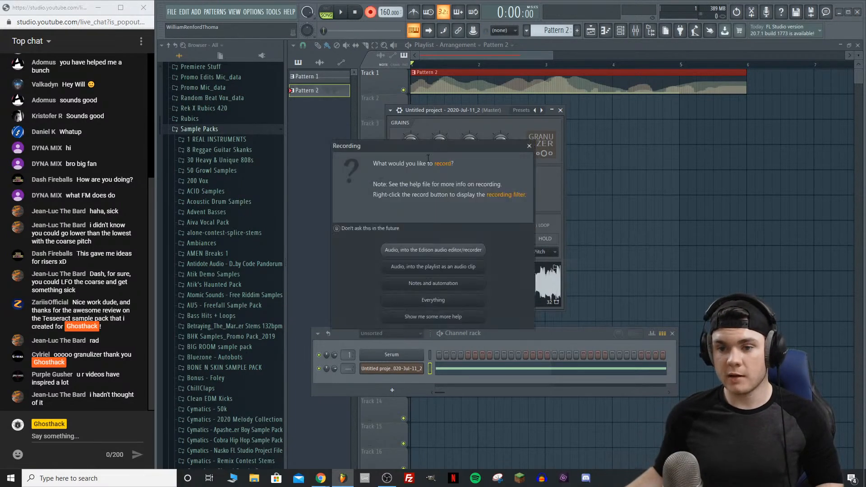
click(456, 284)
key(space)
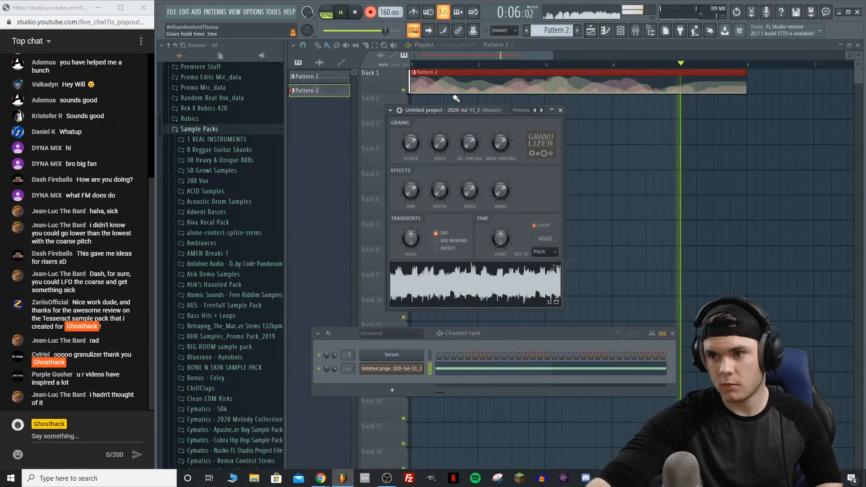
key(space)
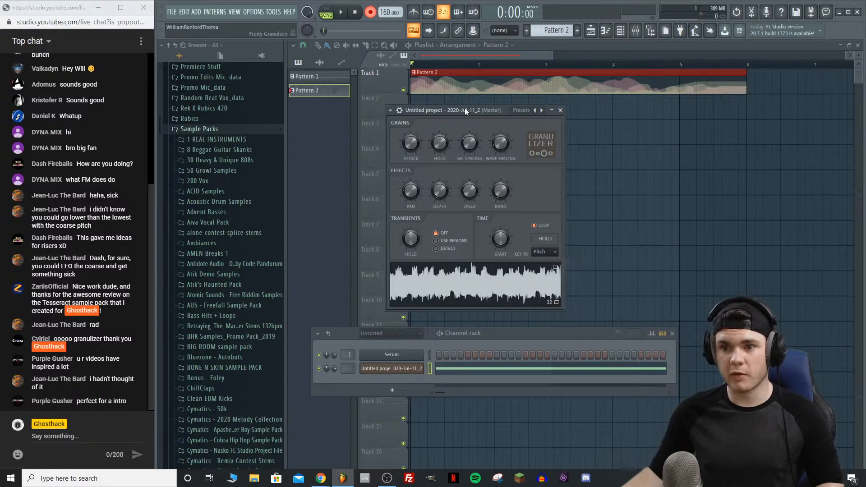
key(space)
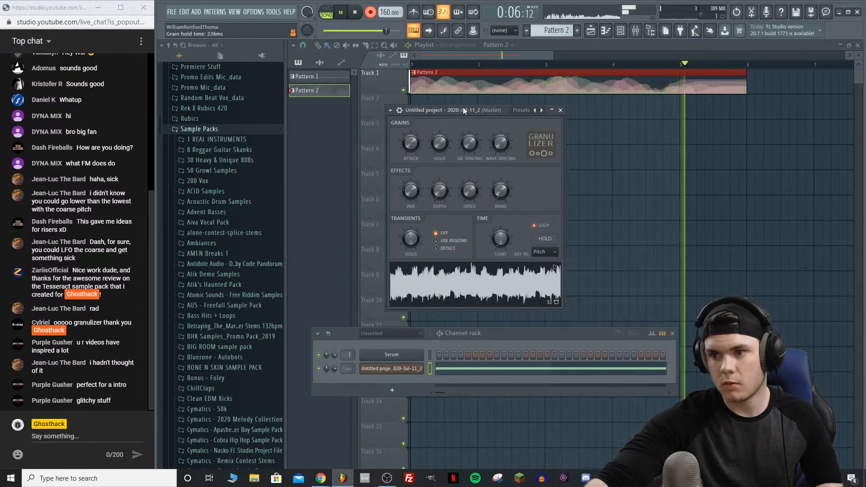
key(space)
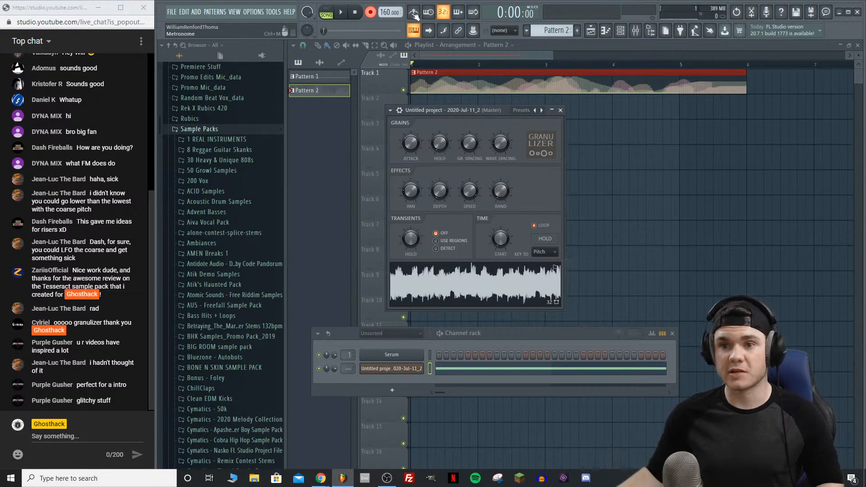
Step: Link the Granulizer's grain Attack knob to a MIDI controller and record its automation over Pattern 2
click(475, 30)
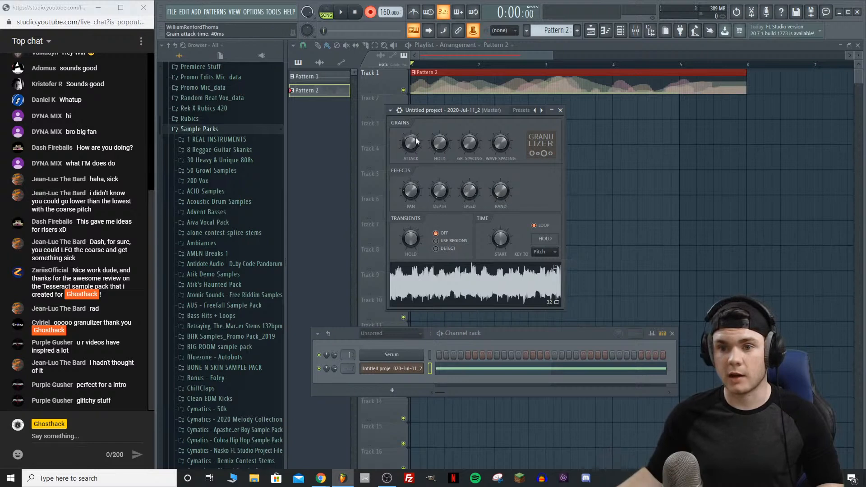
drag(411, 143, 416, 145)
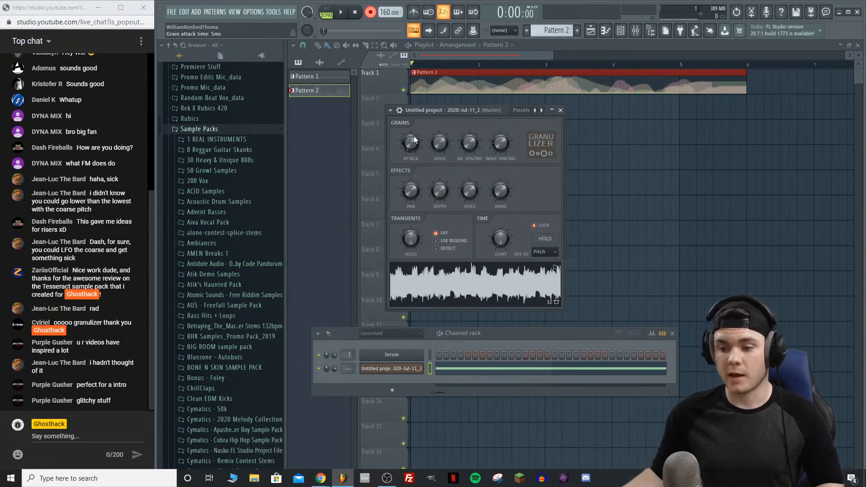
key(space)
scroll(415, 140, up, 2)
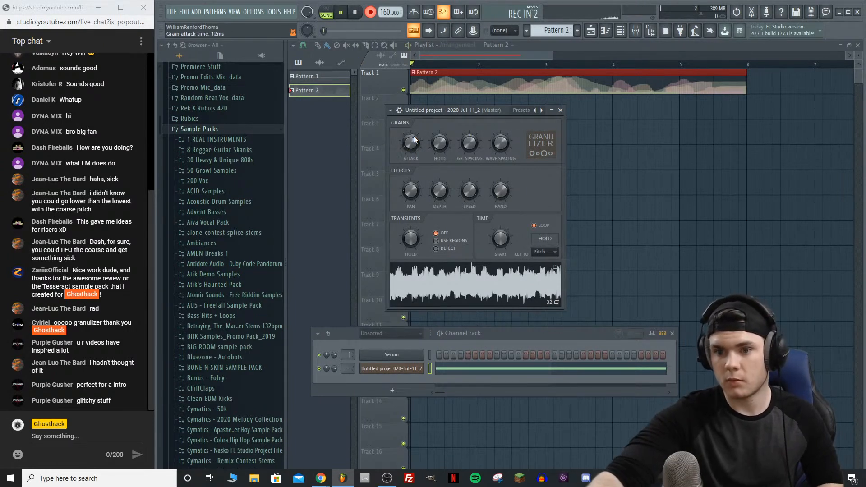
scroll(414, 140, up, 5)
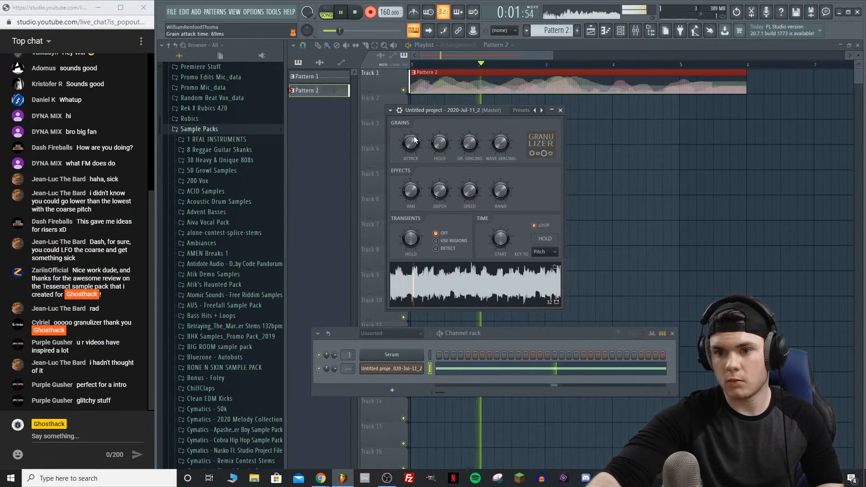
scroll(415, 137, down, 3)
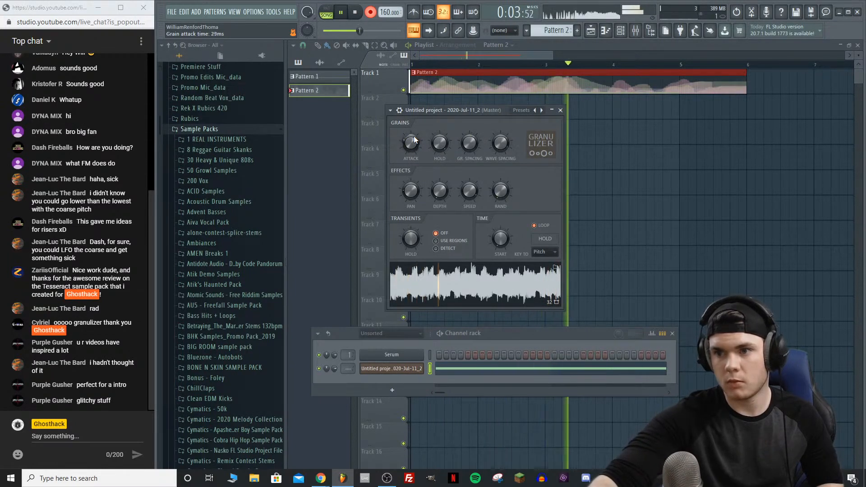
scroll(414, 140, up, 2)
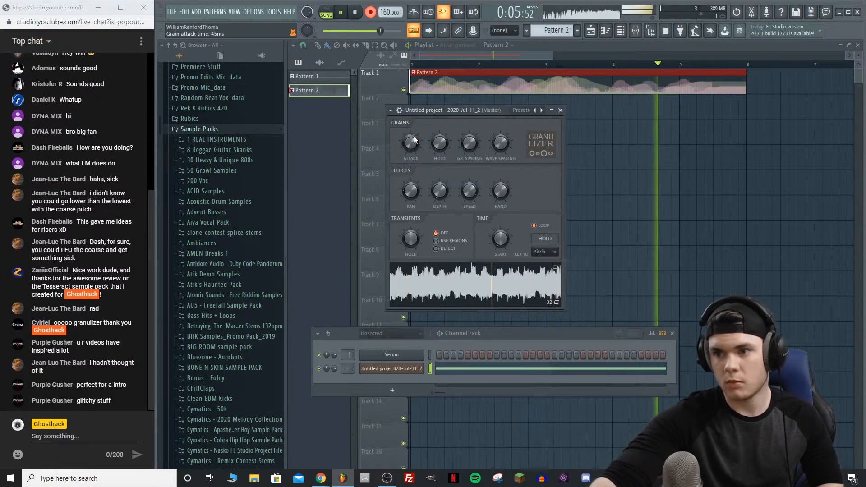
scroll(415, 139, up, 2)
key(space)
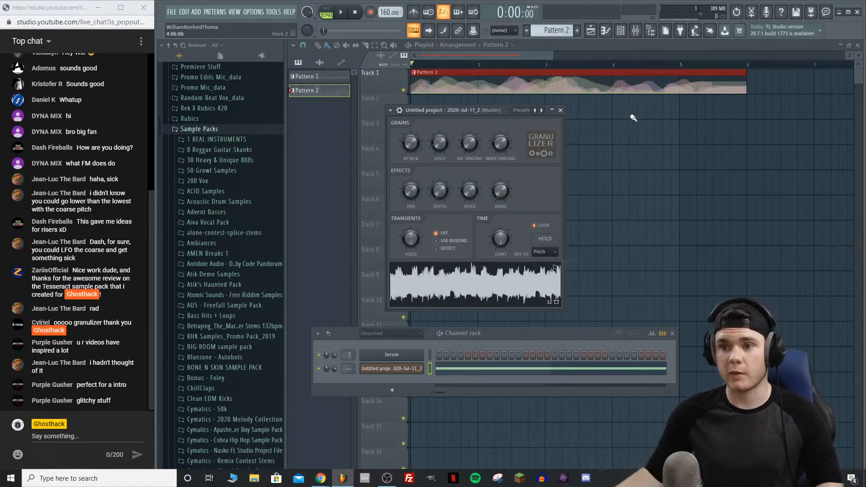
Step: Close the Granulizer and shorten the Pattern 2 clip on Track 1 to four bars
click(560, 110)
drag(747, 74, 689, 73)
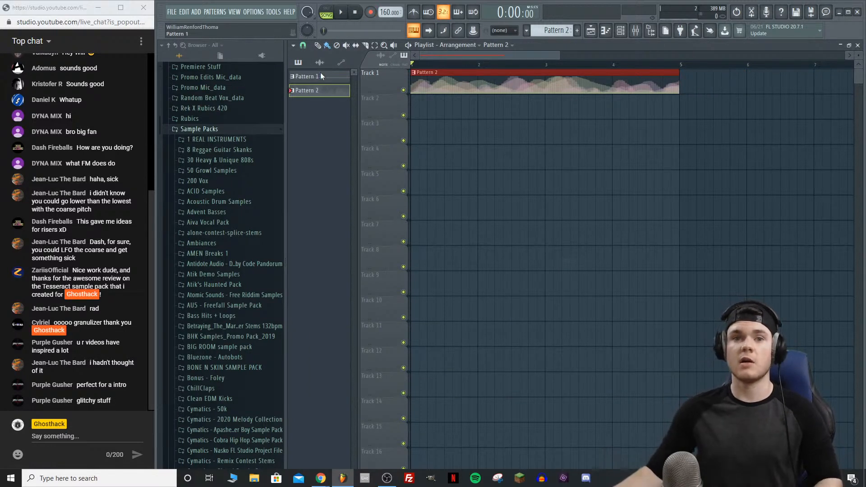
Step: Play back the Pattern 2 clip and check whether its signal reaches mixer Insert 1
key(space)
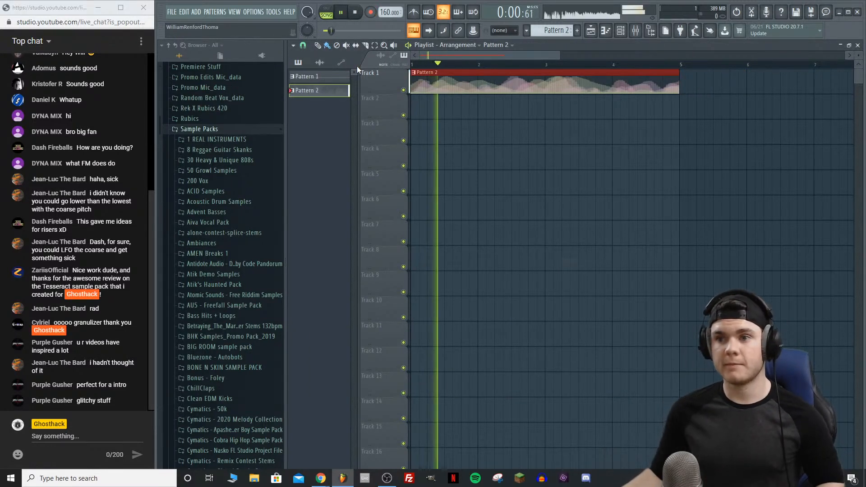
scroll(478, 58, up, 1)
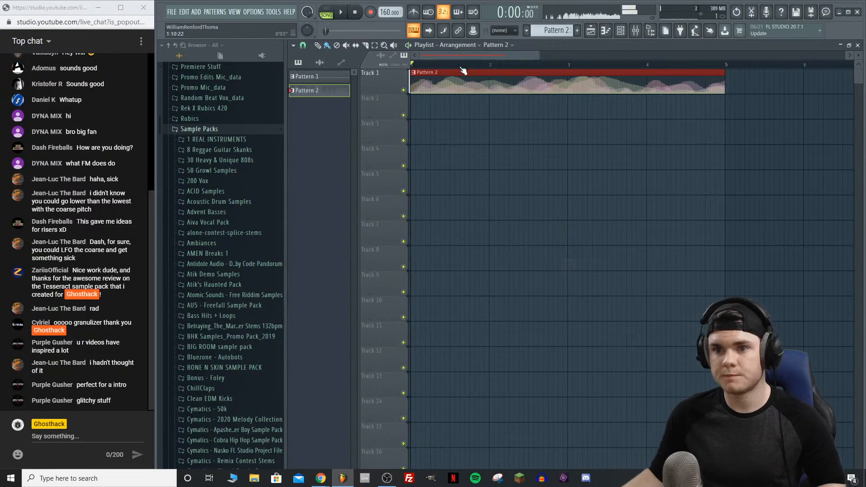
key(space)
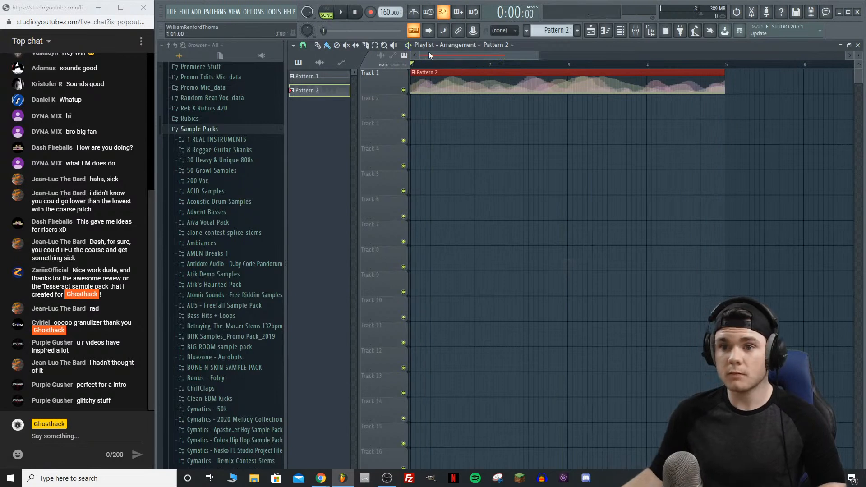
click(634, 32)
key(space)
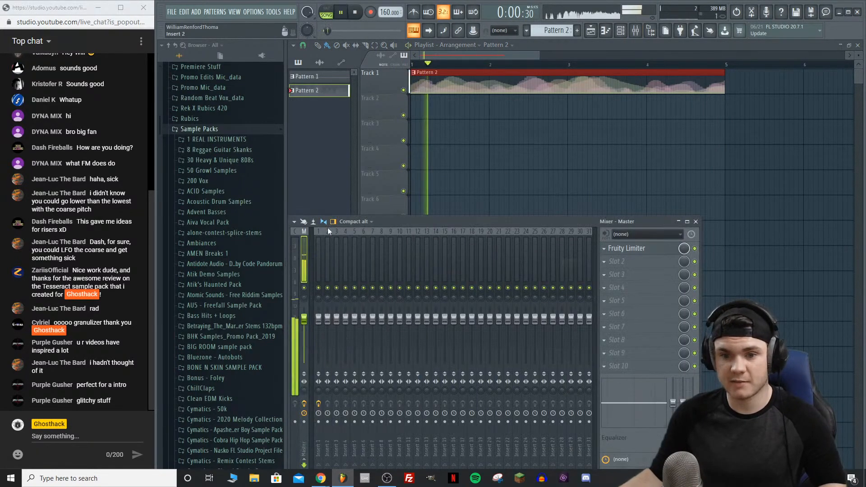
click(319, 253)
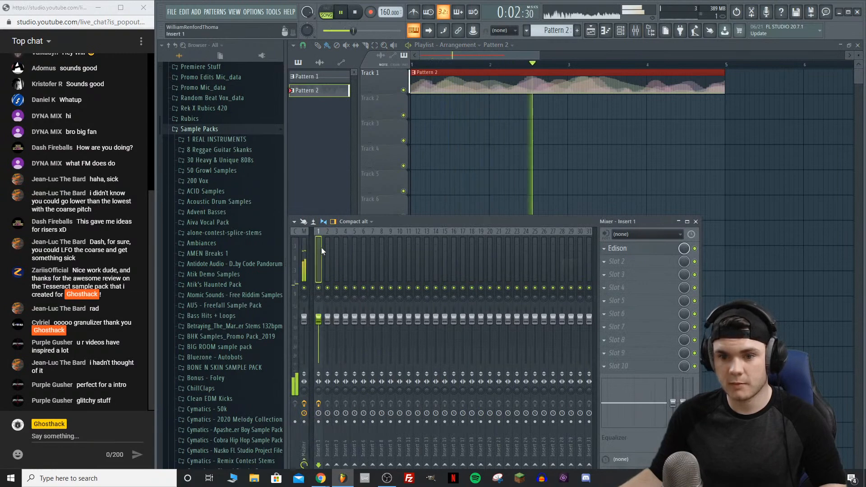
key(space)
double_click(502, 90)
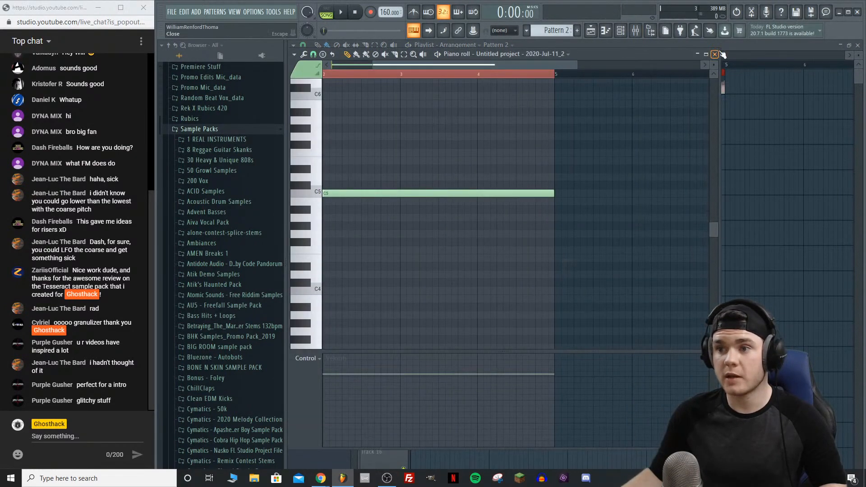
click(716, 54)
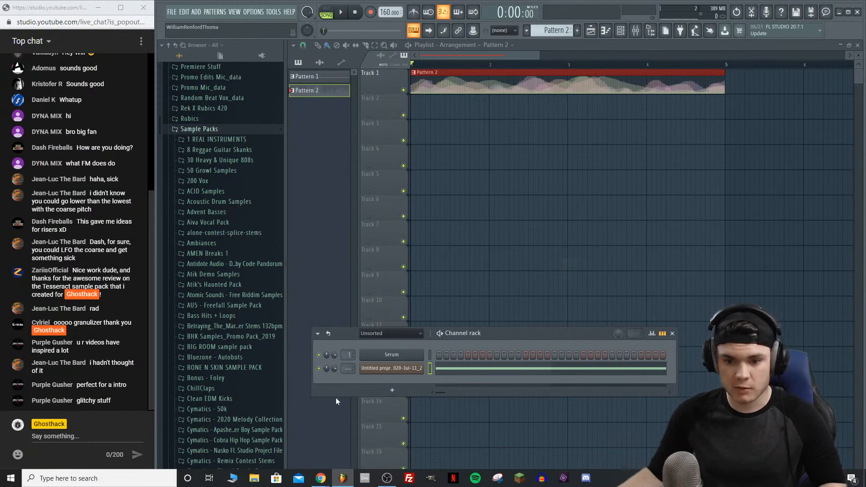
Step: Switch to OBS to check its audio levels, return to FL Studio and replay the Pattern 2 clip
click(388, 479)
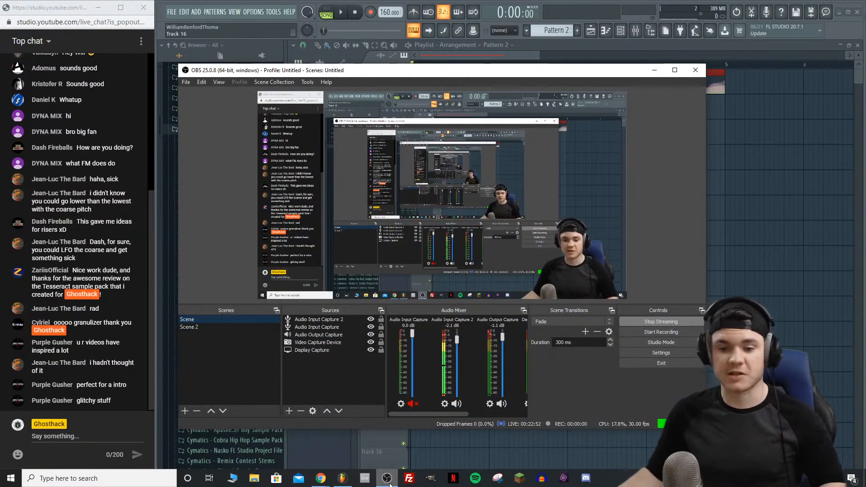
click(388, 481)
click(481, 56)
key(space)
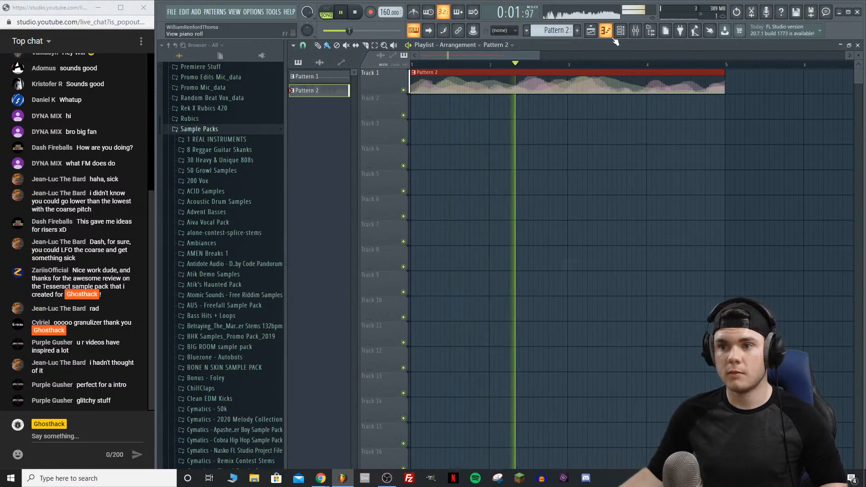
click(636, 33)
key(space)
Step: Route the Granulizer channel to mixer Insert 1 and display the Insert 1 effect slots
double_click(461, 81)
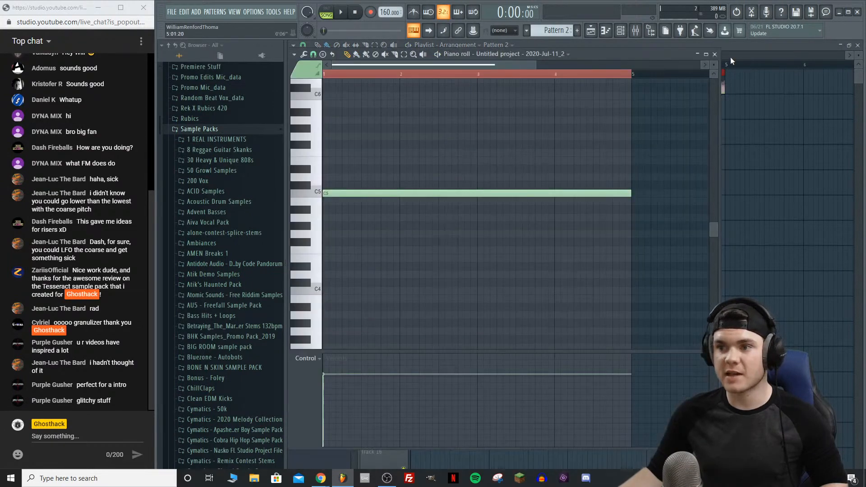
click(714, 54)
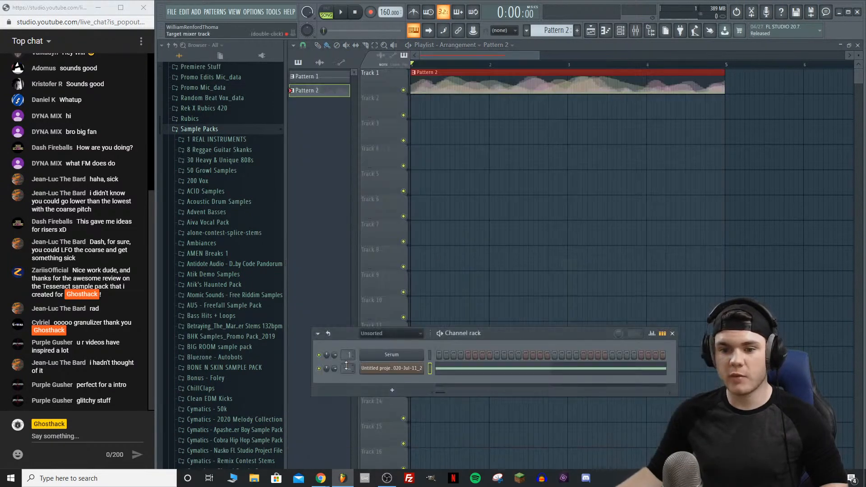
click(635, 31)
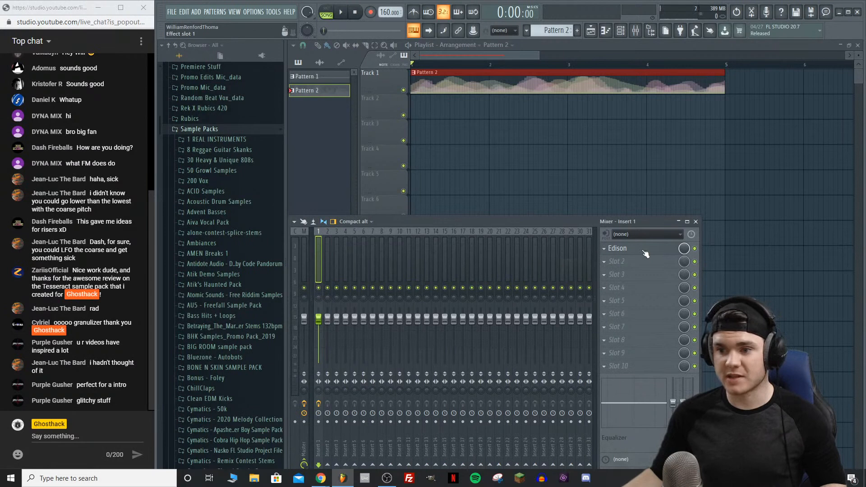
Step: Add Fruity parametric EQ 2 before Edison on Insert 1 and load a preset with high-pass and low-pass end bands
click(621, 249)
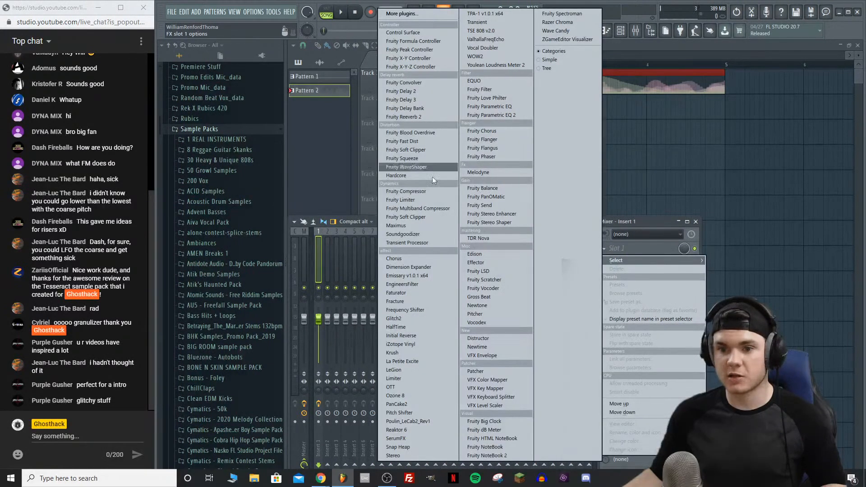
click(504, 116)
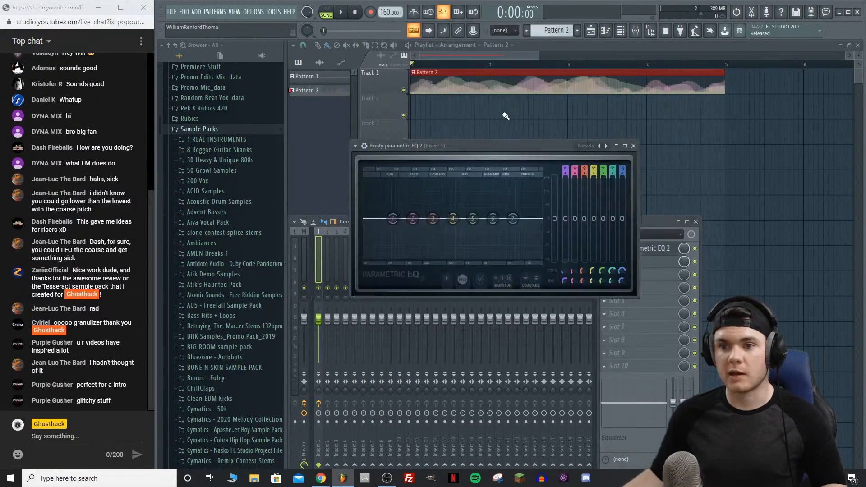
click(586, 146)
click(595, 158)
Step: Raise the EQ's band 1 high-pass cutoff during playback to roll off the lowest frequencies
key(space)
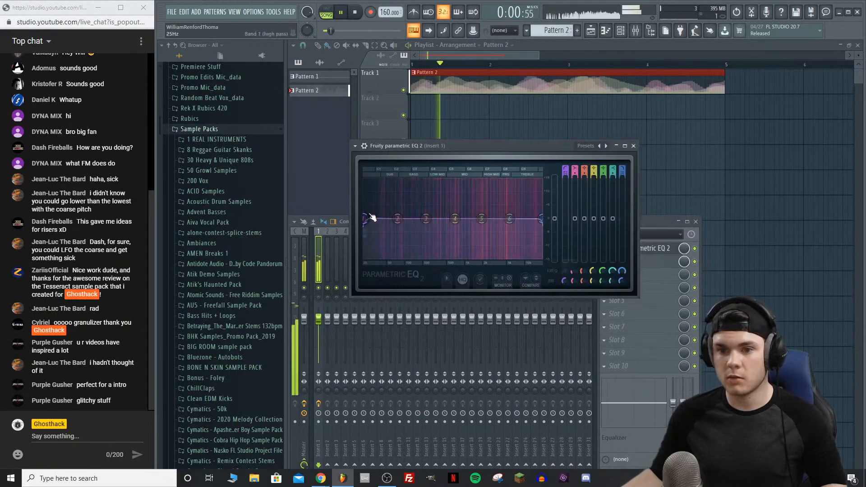
drag(369, 219, 382, 219)
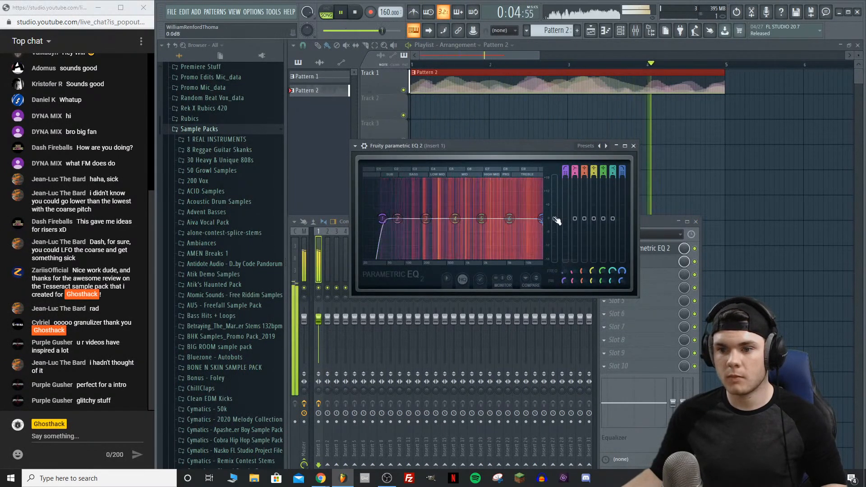
key(space)
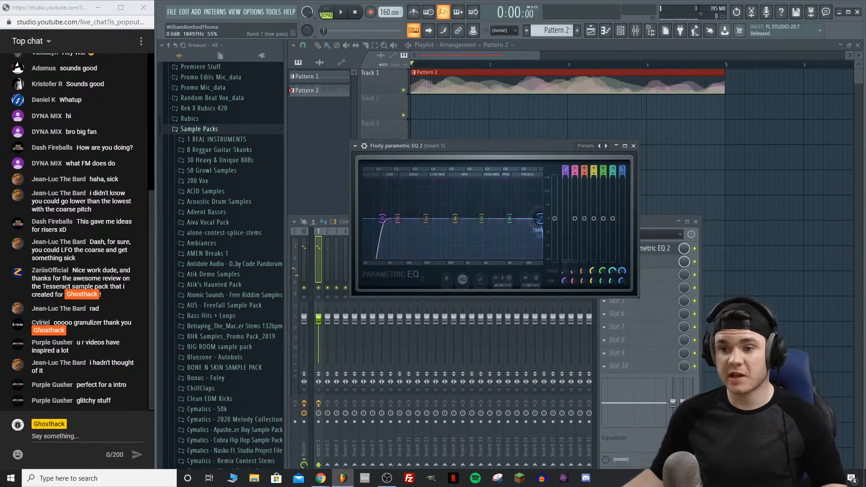
Step: Add Fruity Limiter between the EQ and Edison on Insert 1 and reposition its window
click(656, 249)
click(618, 276)
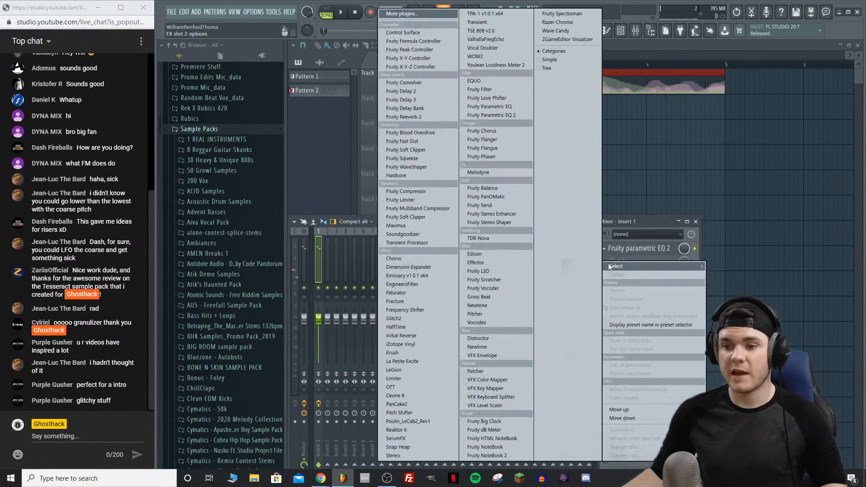
click(402, 203)
drag(396, 158, 351, 131)
Step: During playback, set the limiter ceiling to about -5.8 dB, raise the gain and shorten the release
key(space)
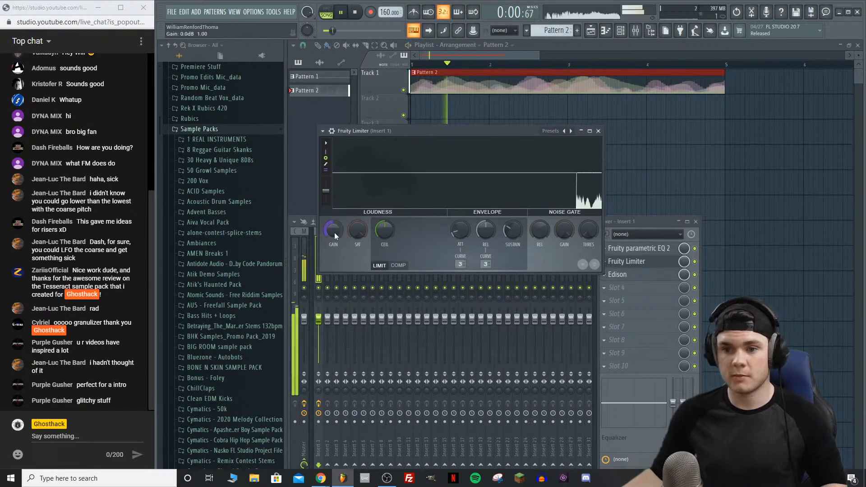
drag(383, 231, 384, 248)
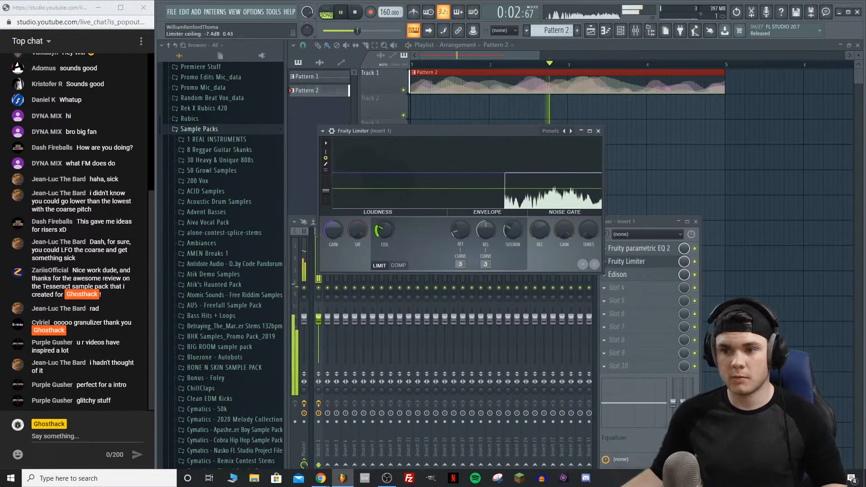
drag(334, 231, 334, 213)
drag(384, 231, 384, 222)
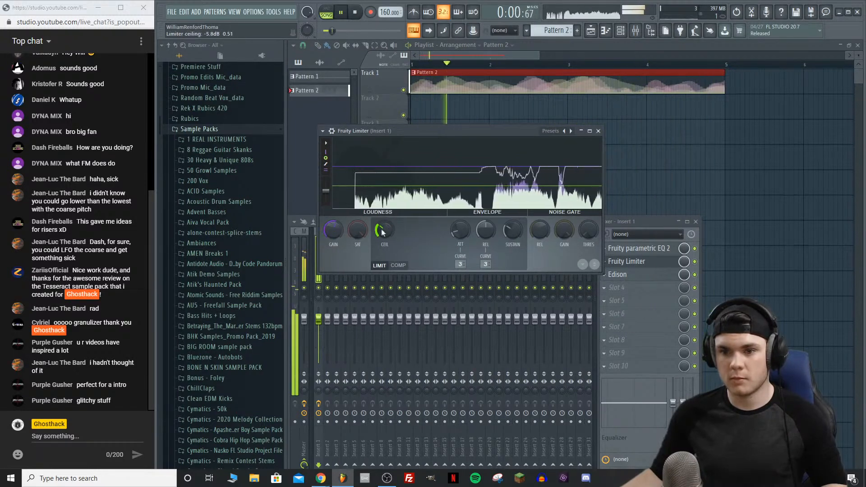
drag(486, 231, 486, 245)
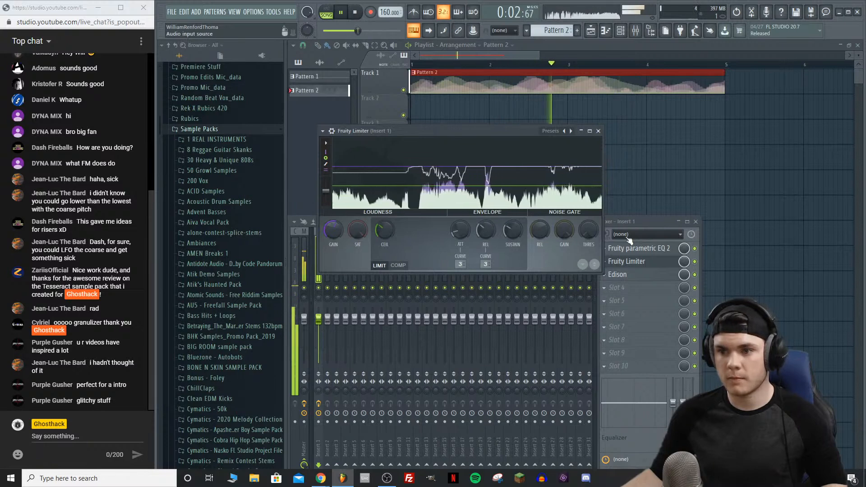
key(space)
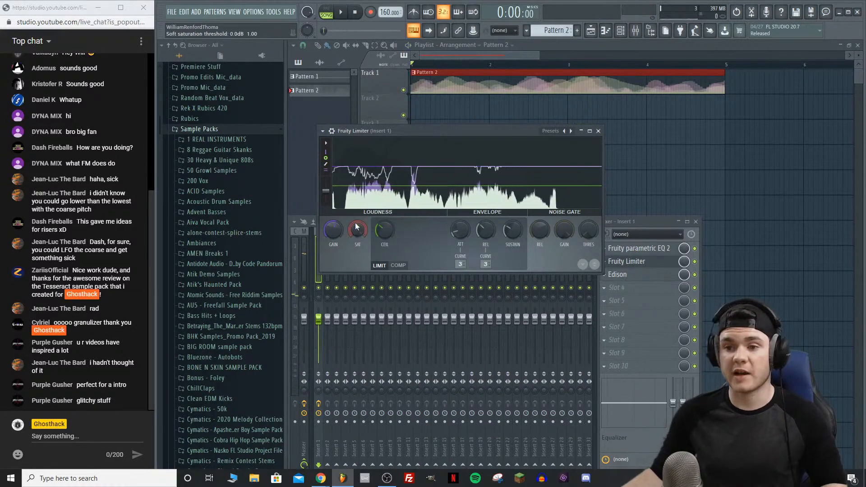
Step: Check the old recording in Edison and load a fresh, empty Edison on Insert 1
click(619, 274)
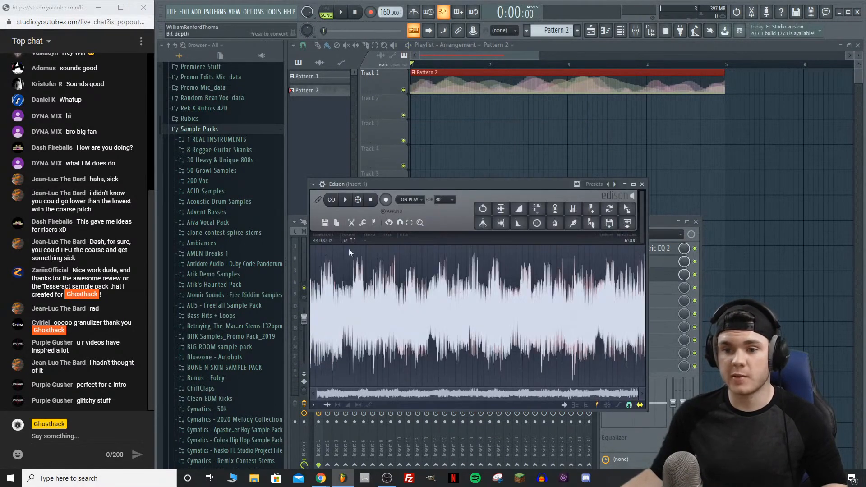
click(653, 277)
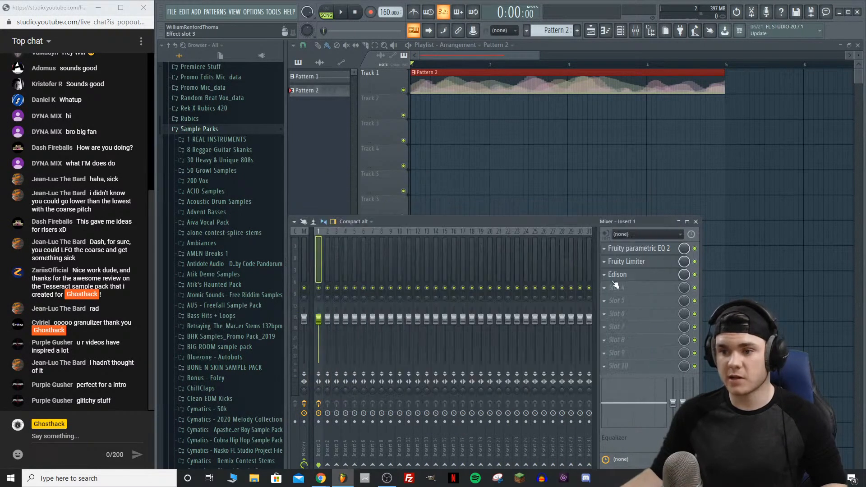
click(617, 291)
click(478, 253)
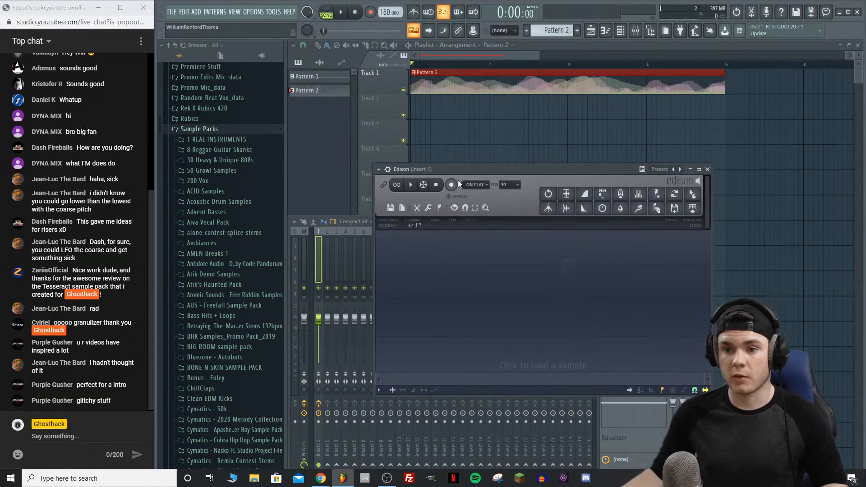
Step: Record the song playback into Edison on play and delete the excess audio from the second Song jump marker onward
click(342, 12)
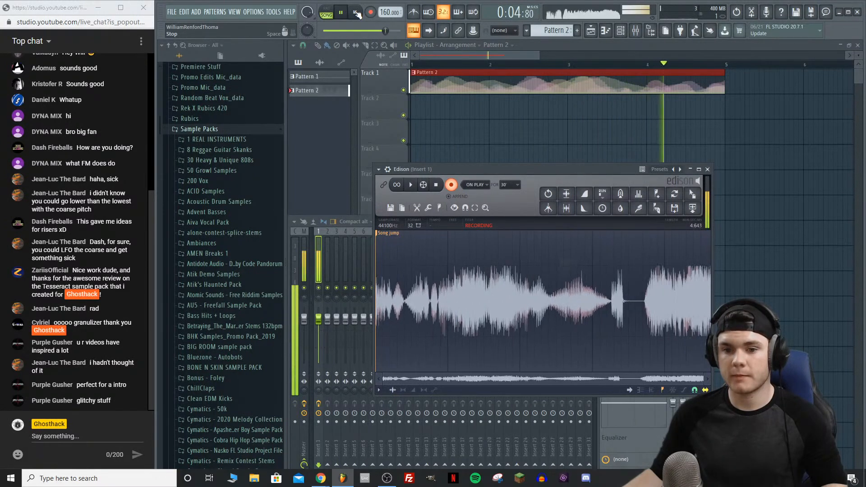
click(356, 12)
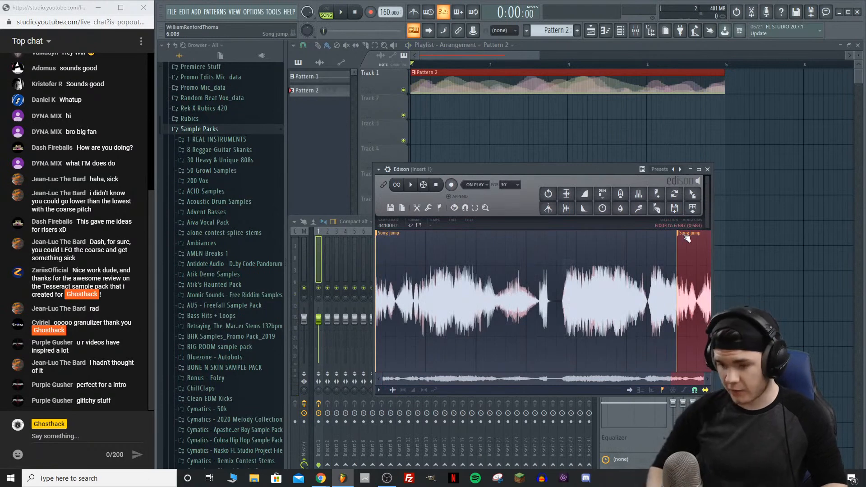
key(Delete)
right_click(395, 235)
click(408, 247)
Step: Place the Edison recording on Track 3 of the playlist and move the Pattern 2 clip down to Track 20
mouse_move(692, 194)
mouse_down()
mouse_move(768, 151)
mouse_move(771, 136)
mouse_up()
scroll(714, 59, down, 3)
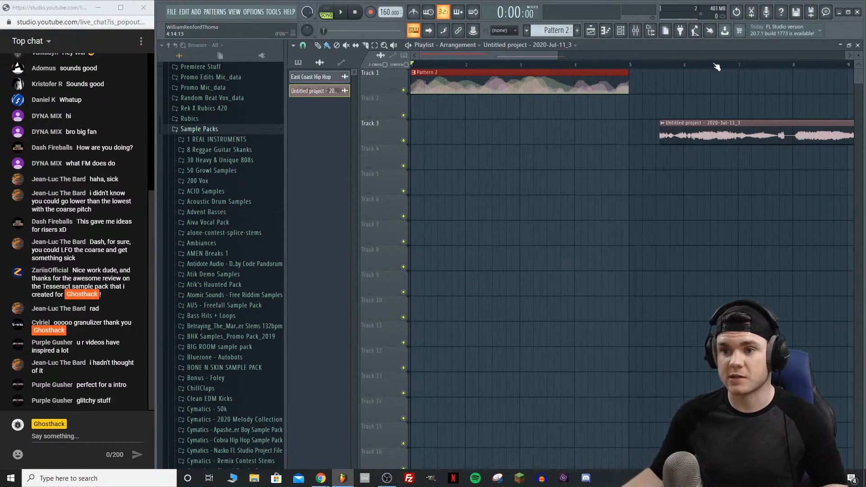
drag(477, 92, 473, 387)
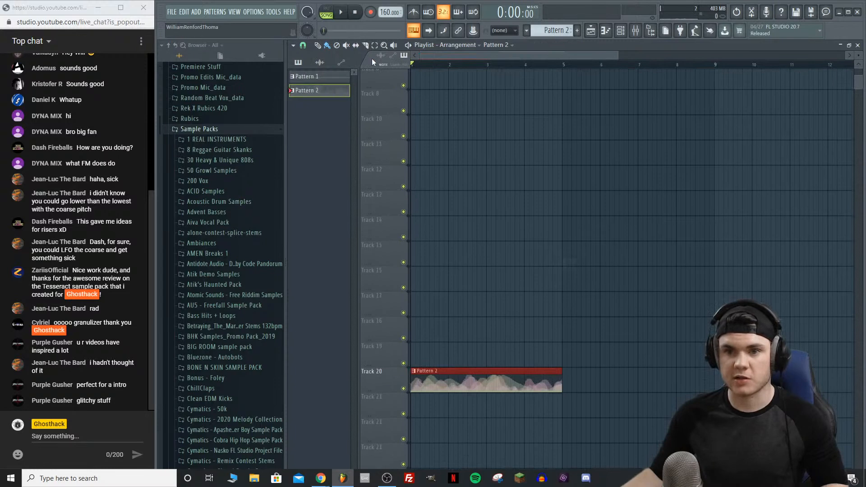
scroll(614, 316, up, 4)
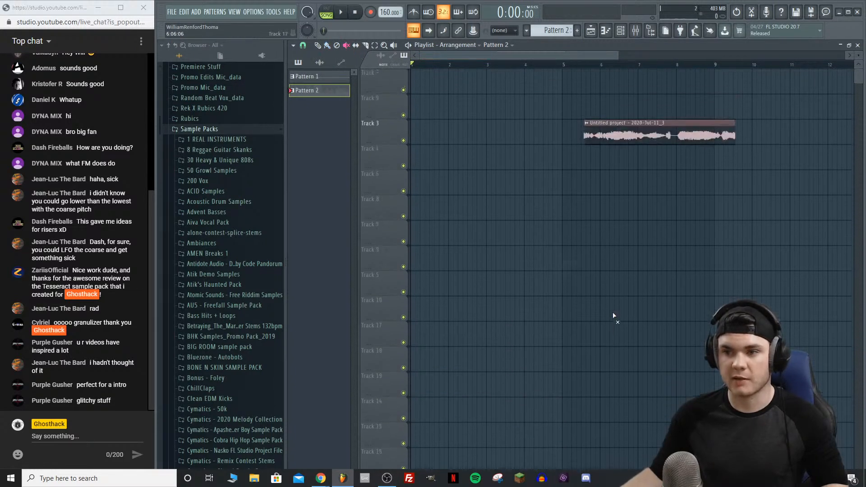
Step: Move the recorded audio clip to Track 1, audition it from bar 5, and shift it to start at bar 9
drag(633, 122, 565, 87)
right_click(607, 81)
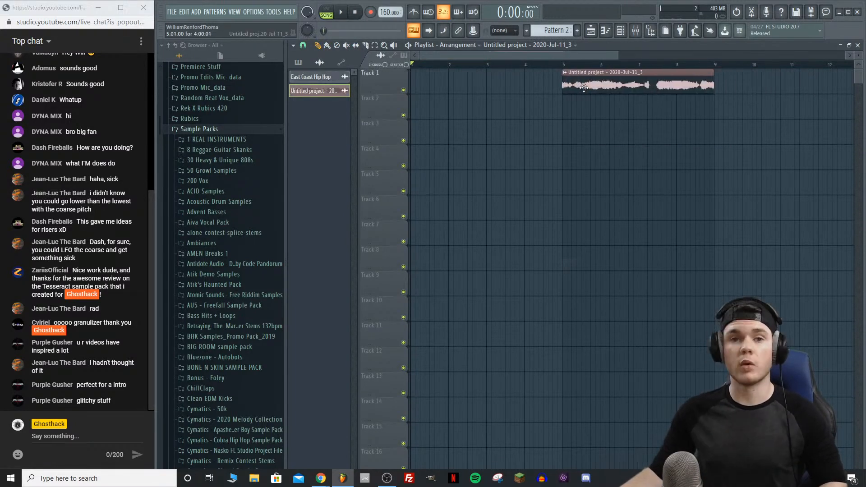
click(570, 66)
key(space)
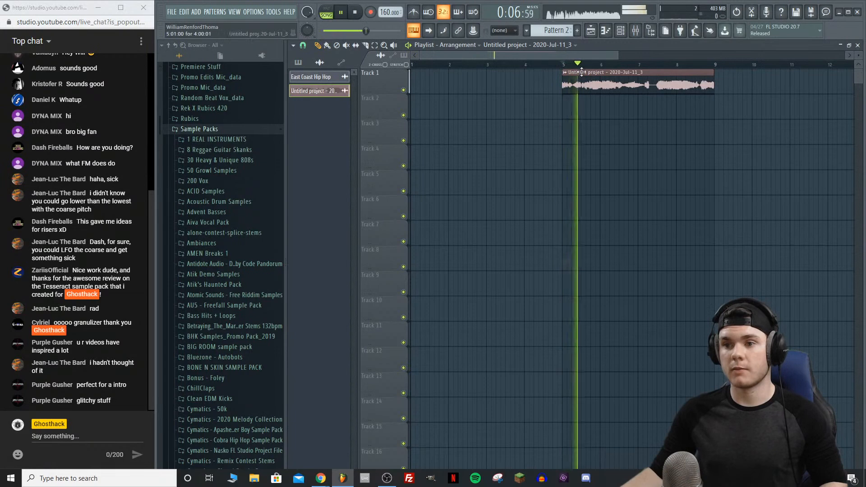
key(space)
drag(618, 80, 743, 80)
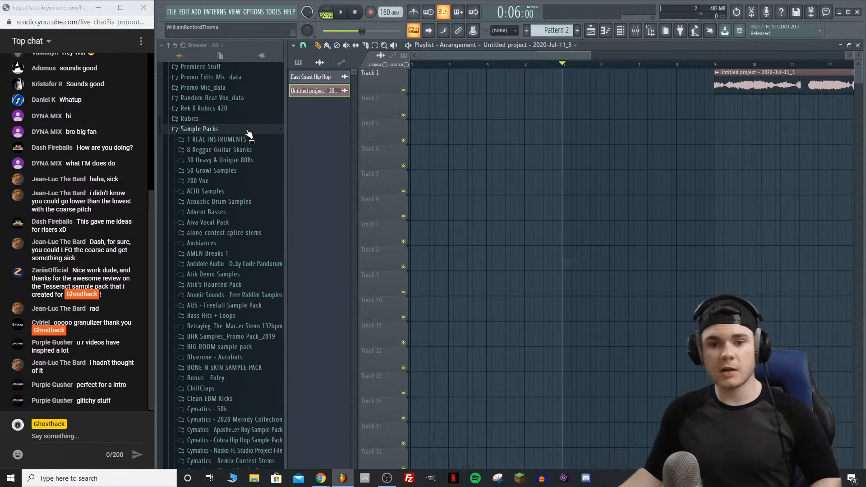
Step: Open the Hard & Heavy Kicks folder of the Ghosthack UPB 2020 Drums pack in the sample browser
scroll(243, 194, down, 20)
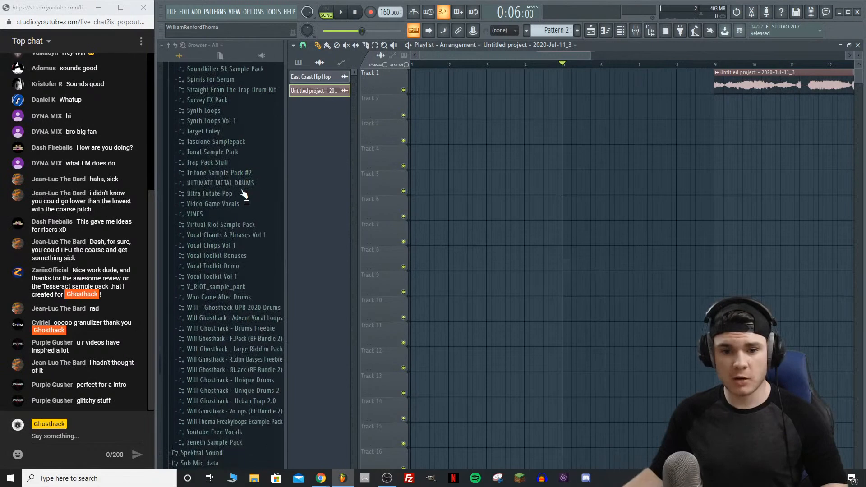
scroll(244, 194, down, 5)
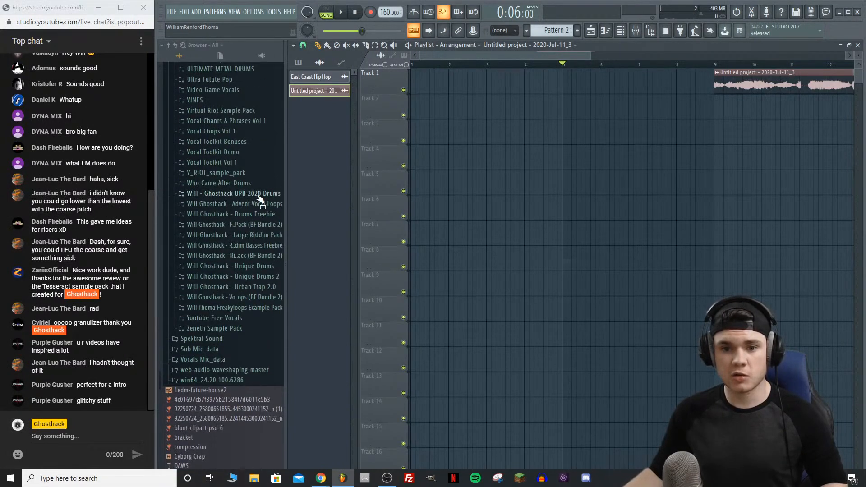
click(260, 194)
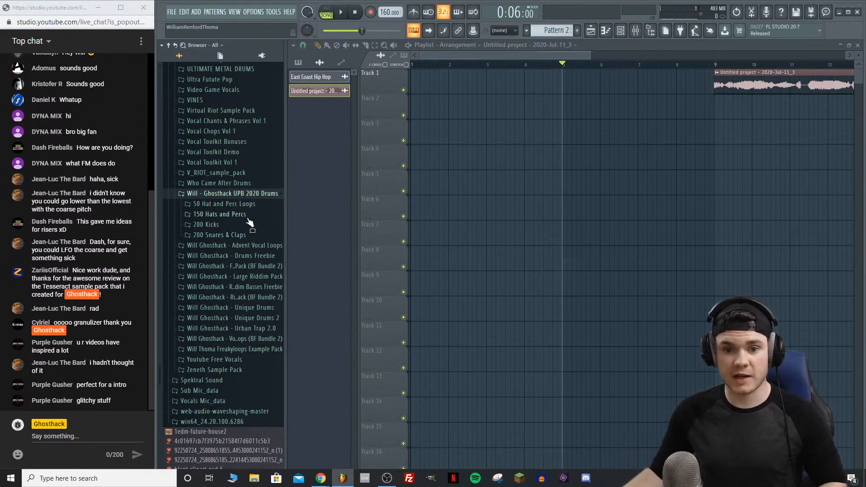
click(224, 225)
scroll(263, 230, down, 2)
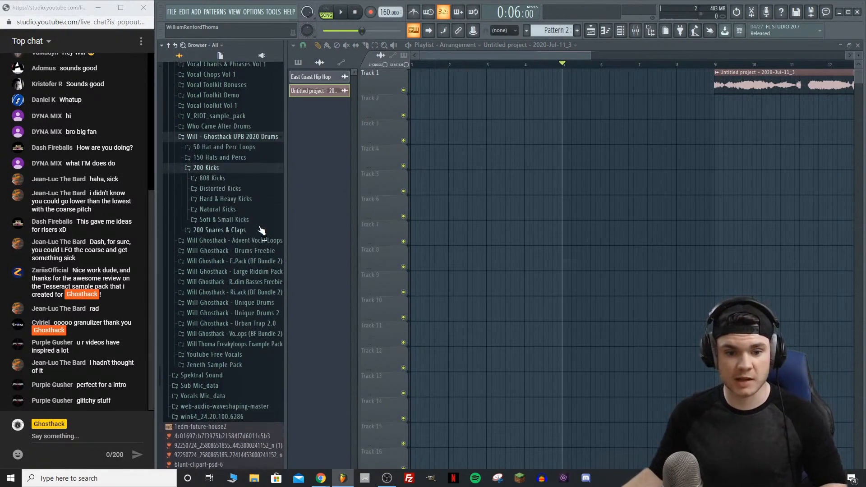
click(238, 200)
scroll(250, 207, down, 5)
scroll(250, 207, up, 1)
Step: Audition the hard kicks and place Ghosthack H Kick 15 on Track 1 at bar 1 of the playlist
drag(223, 96, 254, 212)
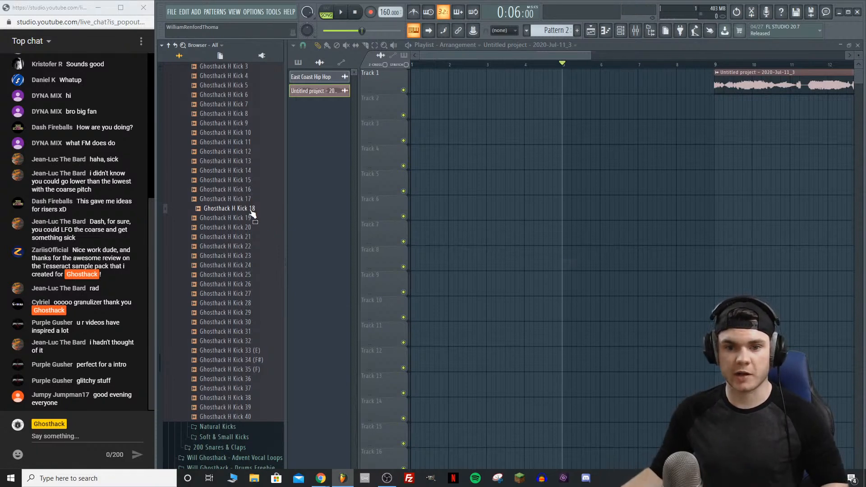
drag(252, 161, 254, 182)
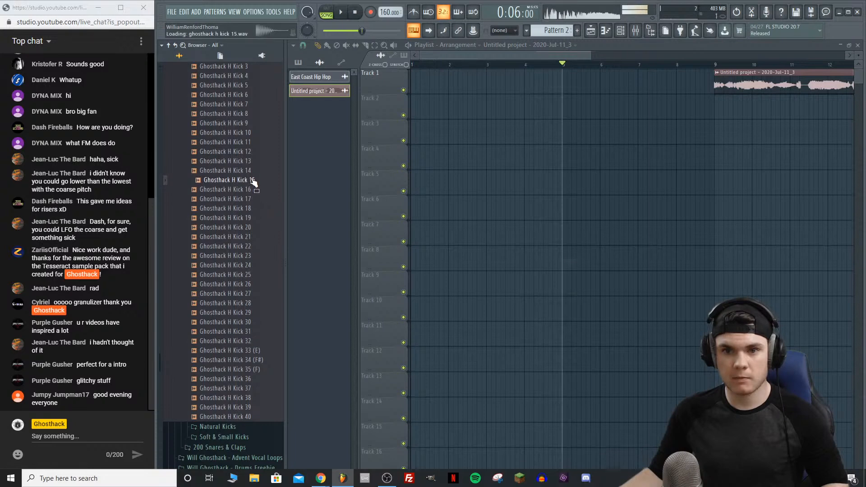
click(247, 183)
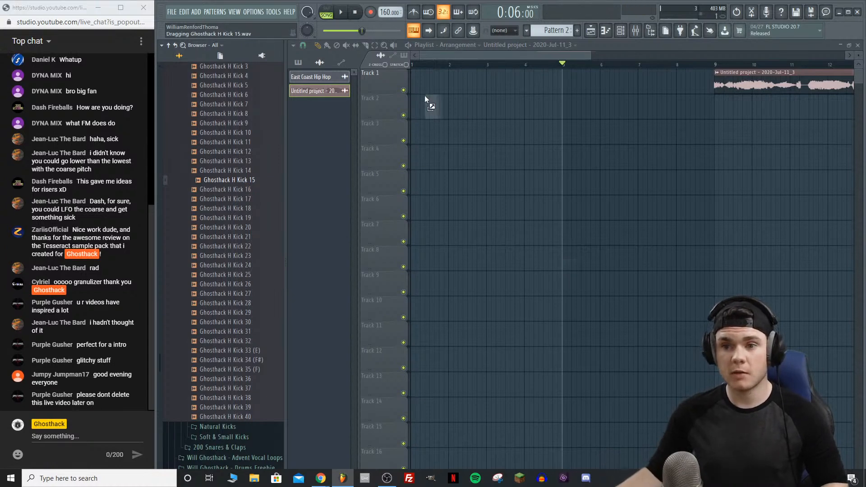
drag(425, 99, 426, 100)
click(417, 80)
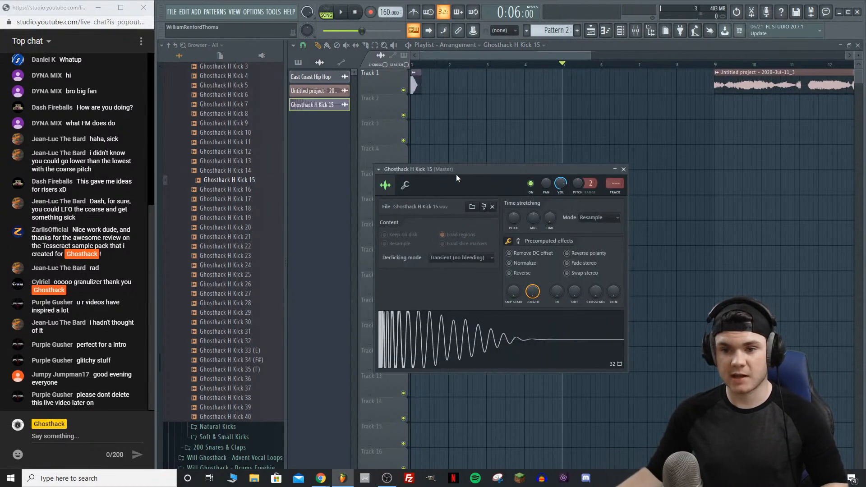
Step: Open the kick sample in Edison, fade out its tail from about 0:054 to the end, and preview it
drag(457, 173, 459, 151)
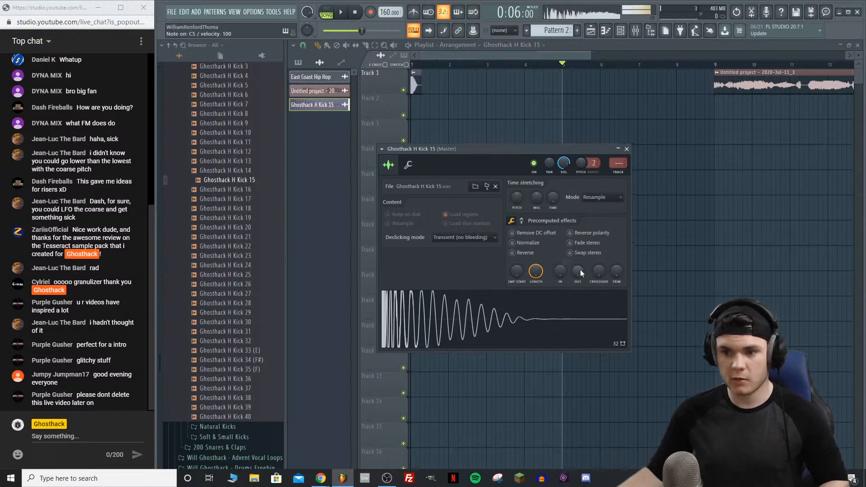
right_click(461, 312)
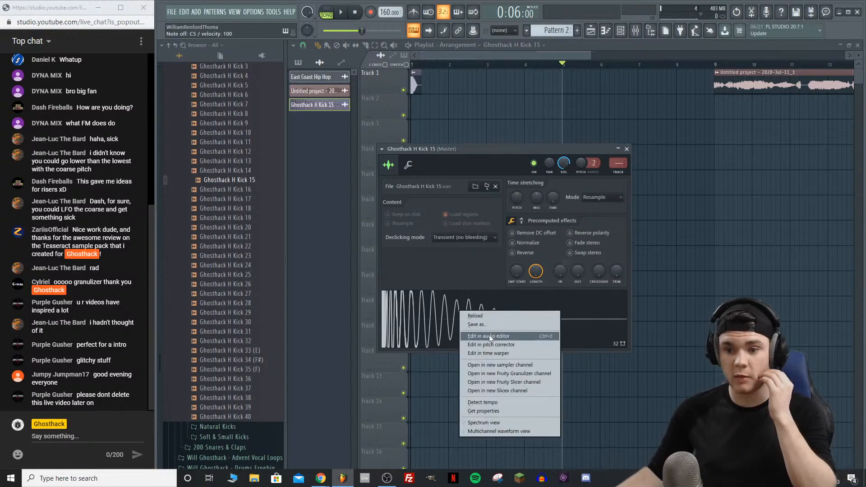
click(489, 335)
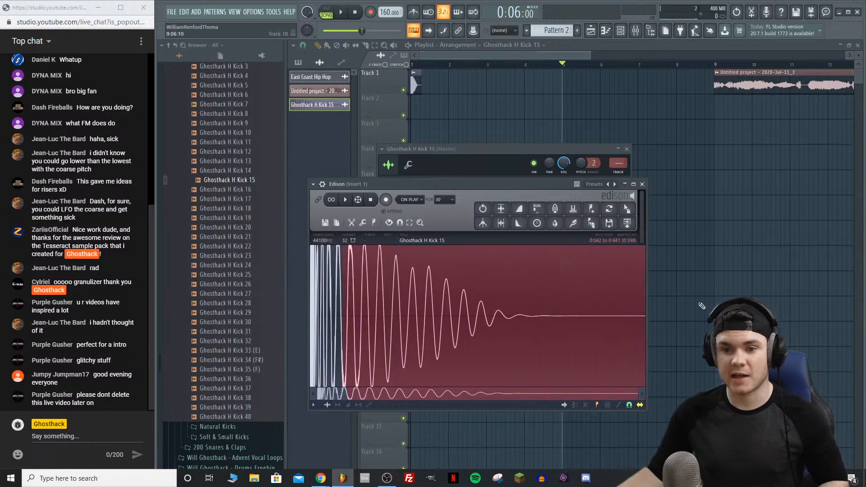
drag(345, 287, 351, 286)
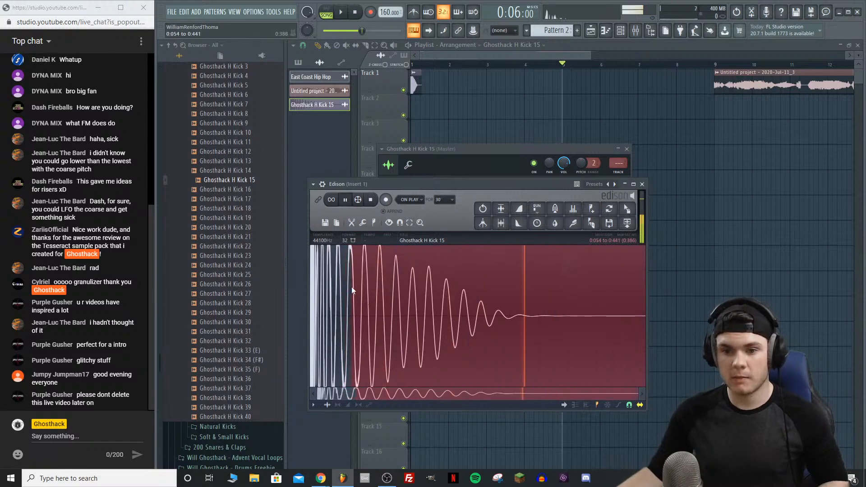
click(519, 224)
key(space)
Step: Load the faded kick from Edison back into its sampler channel and close Edison
drag(450, 182, 620, 167)
drag(798, 193, 460, 321)
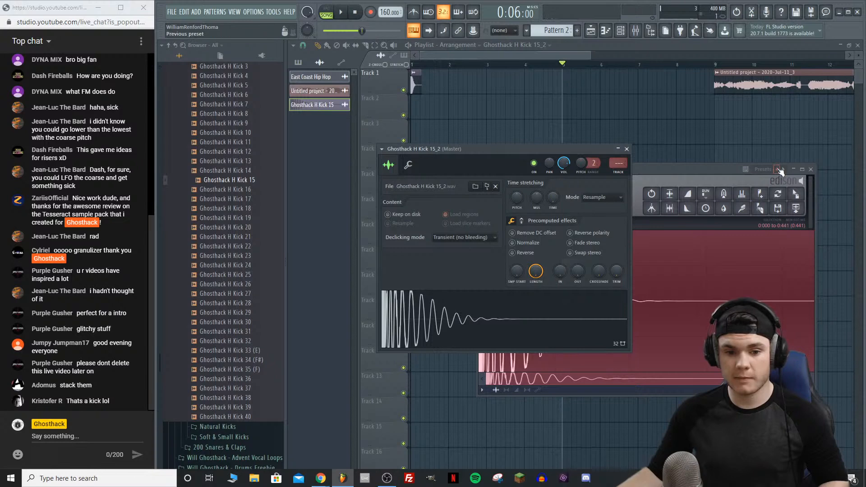
click(813, 170)
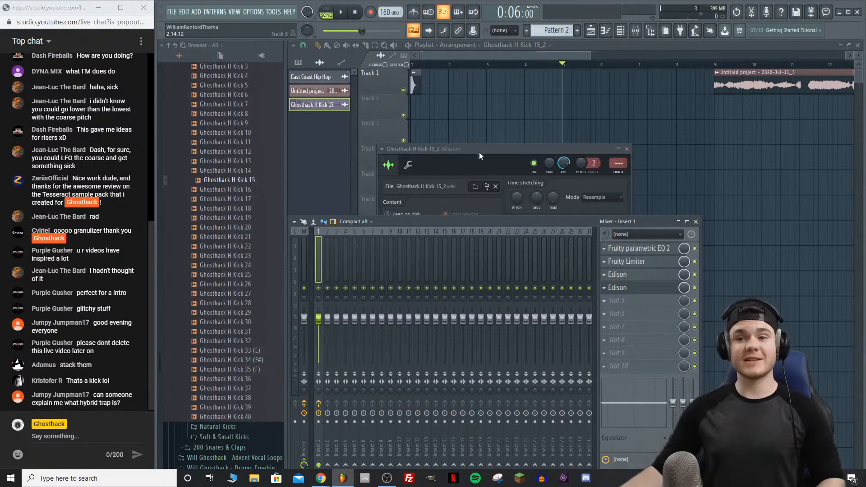
Step: Clear the channel settings and mixer from view and play back the edited kick from bar 1
click(620, 149)
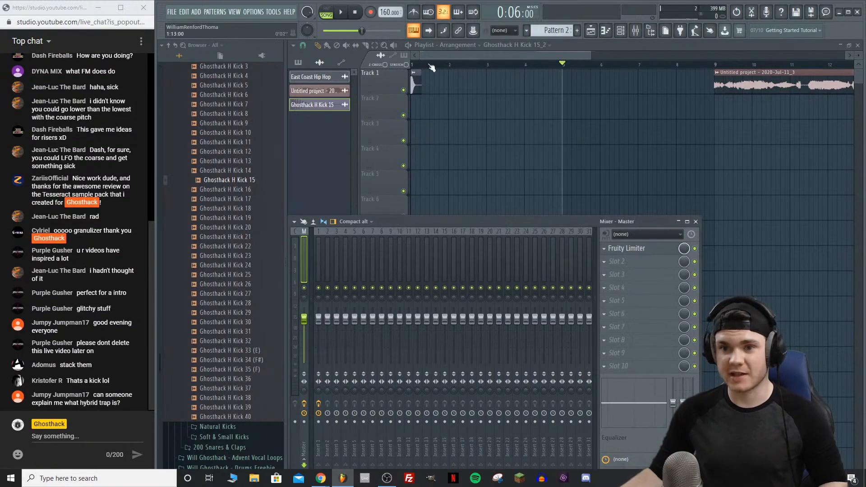
key(F9)
scroll(440, 69, up, 4)
key(space)
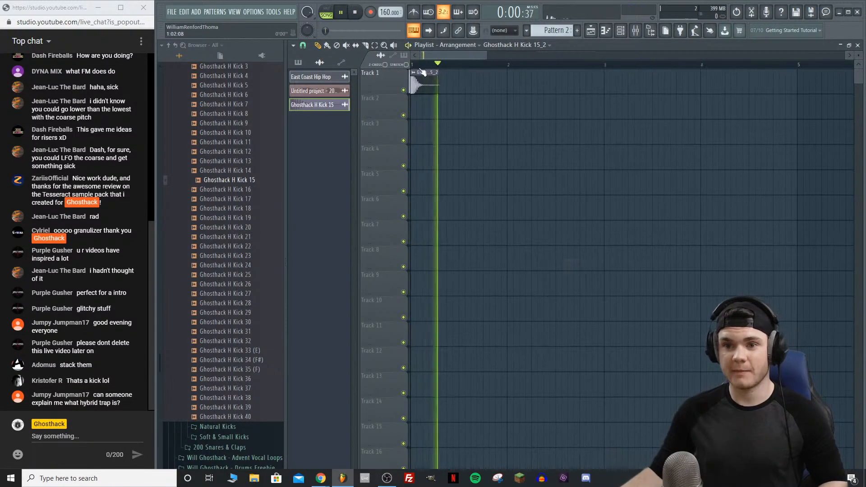
key(space)
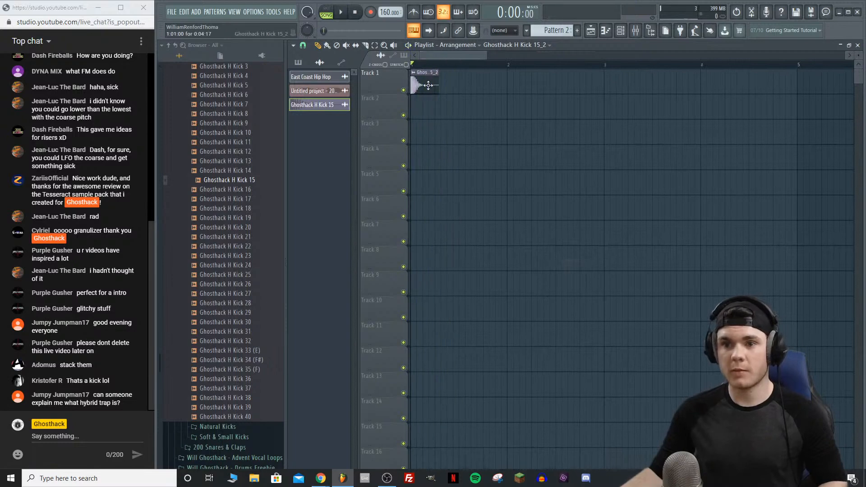
Step: Route the kick channel to mixer track 1, try out its precomputed effects, and close the channel settings
double_click(428, 85)
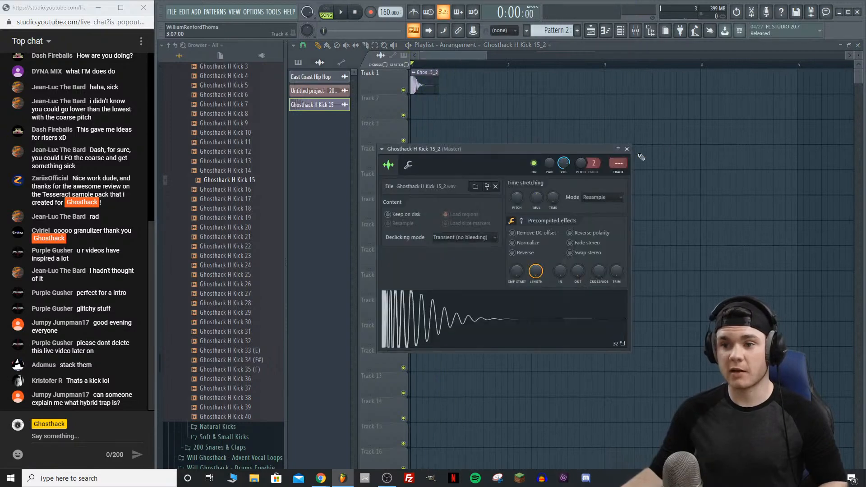
click(523, 221)
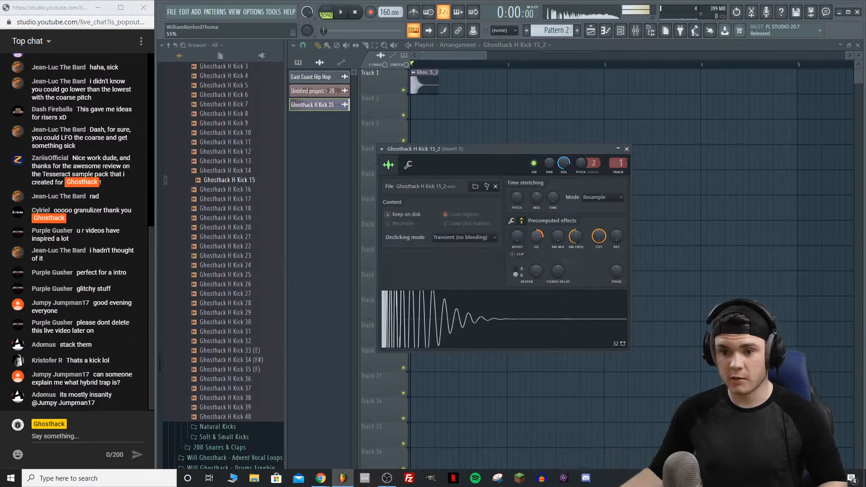
click(523, 222)
click(522, 221)
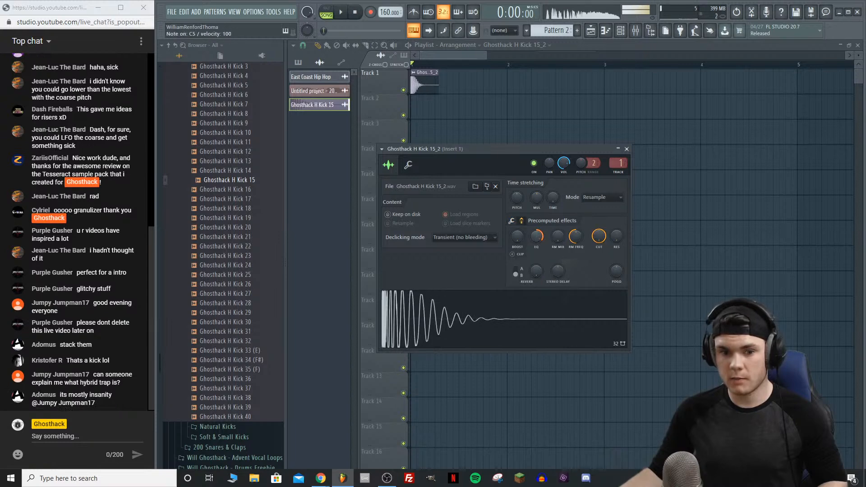
click(627, 150)
Step: Collapse the kick folders and open the Hard & Heavy Snares folder under 200 Snares & Claps
scroll(206, 220, up, 6)
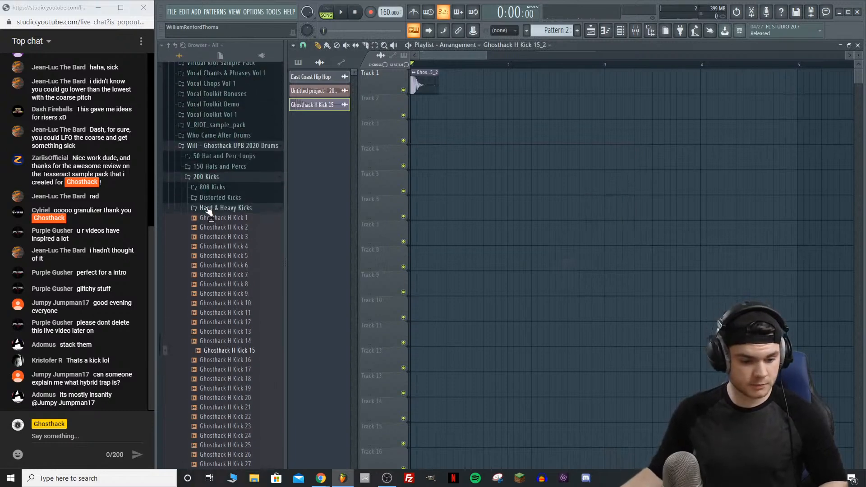
click(207, 208)
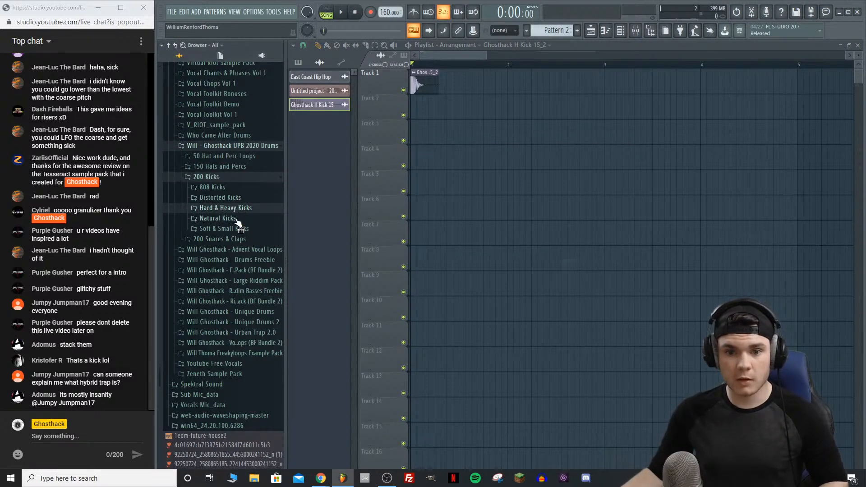
click(220, 177)
click(245, 187)
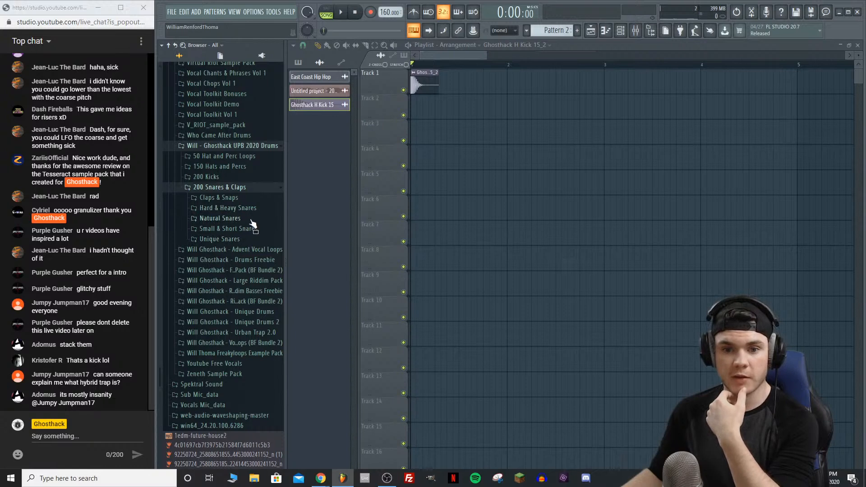
click(233, 210)
scroll(233, 224, down, 6)
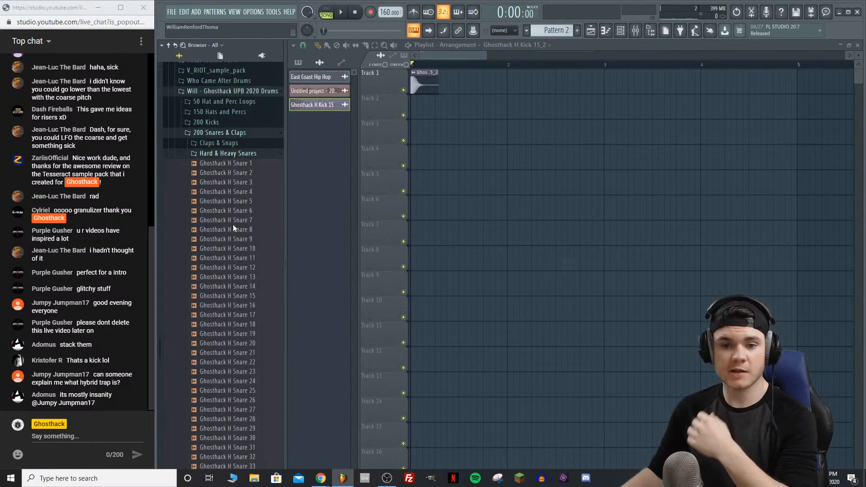
scroll(233, 224, up, 3)
scroll(233, 223, down, 3)
scroll(233, 224, up, 3)
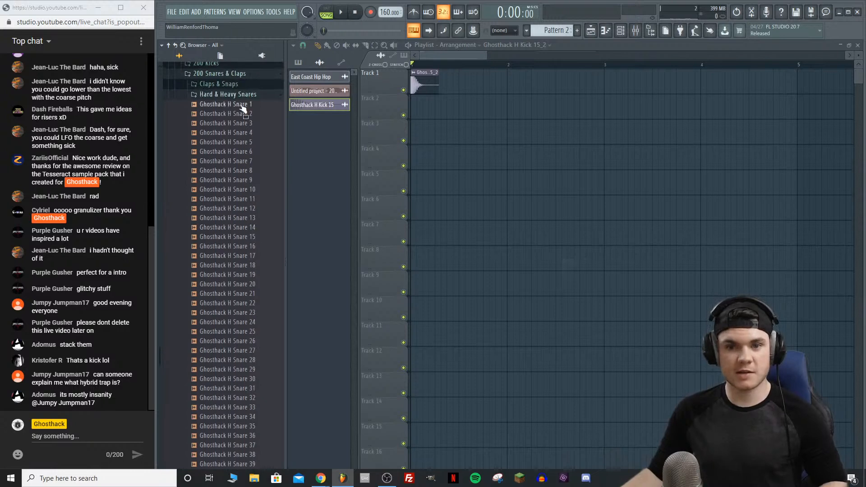
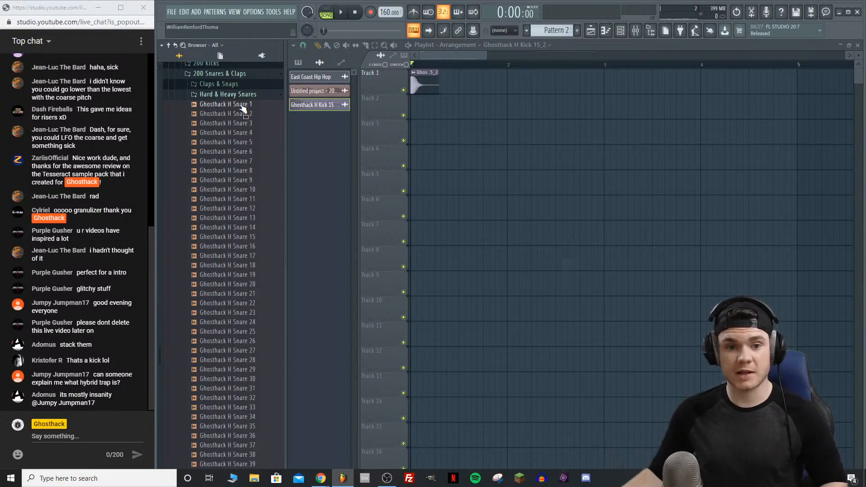
Step: Audition snares throughout the Hard & Heavy Snares folder, from Ghosthack H Snare 1 to 40
click(243, 109)
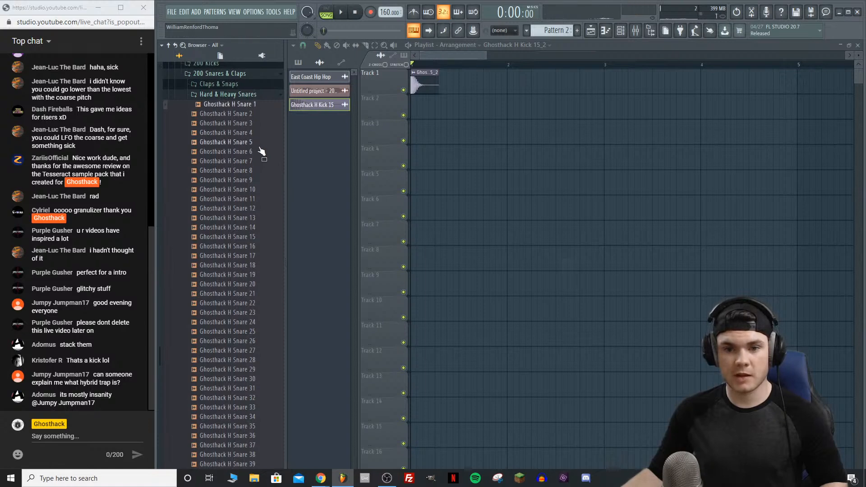
click(256, 284)
click(257, 304)
click(254, 248)
scroll(256, 266, down, 3)
click(249, 191)
click(252, 238)
click(257, 265)
click(260, 284)
click(261, 303)
click(260, 294)
click(260, 275)
click(260, 255)
click(262, 246)
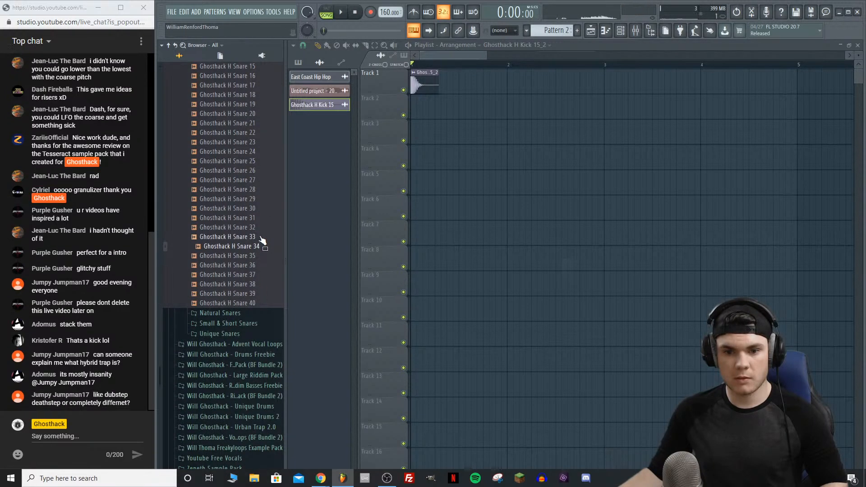
click(261, 237)
click(261, 227)
click(260, 220)
click(259, 229)
scroll(261, 236, up, 3)
click(259, 275)
click(259, 266)
click(261, 255)
click(259, 265)
click(259, 255)
click(259, 237)
click(259, 217)
click(261, 208)
click(260, 199)
click(257, 219)
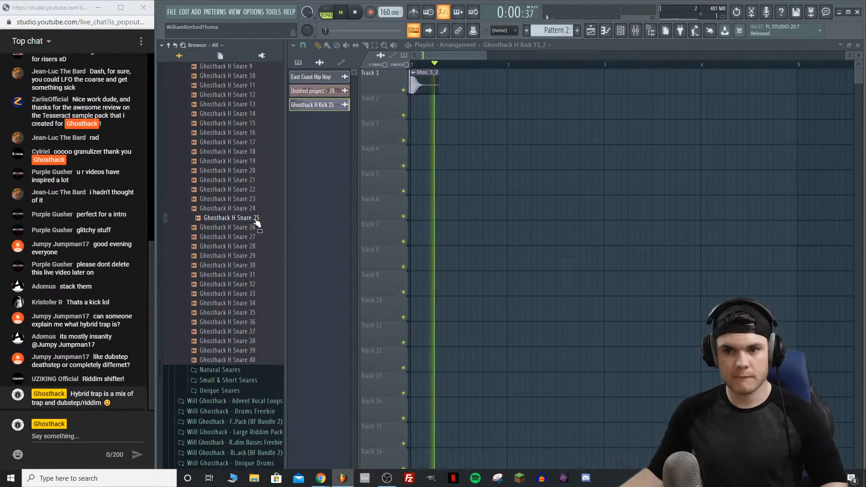
Step: Compare snares 23 to 25 with the kick playback and place Ghosthack H Snare 25 on Track 2 at beat 3 of bar 1
click(256, 210)
click(254, 200)
click(253, 211)
key(space)
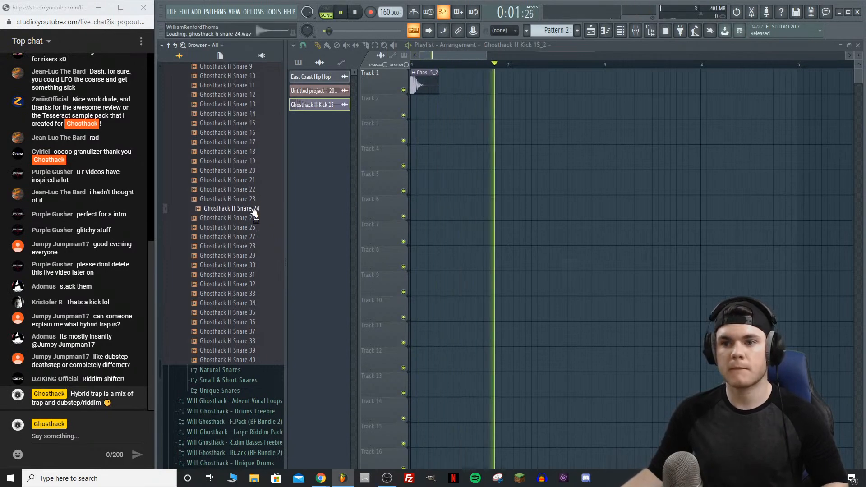
key(space)
click(254, 218)
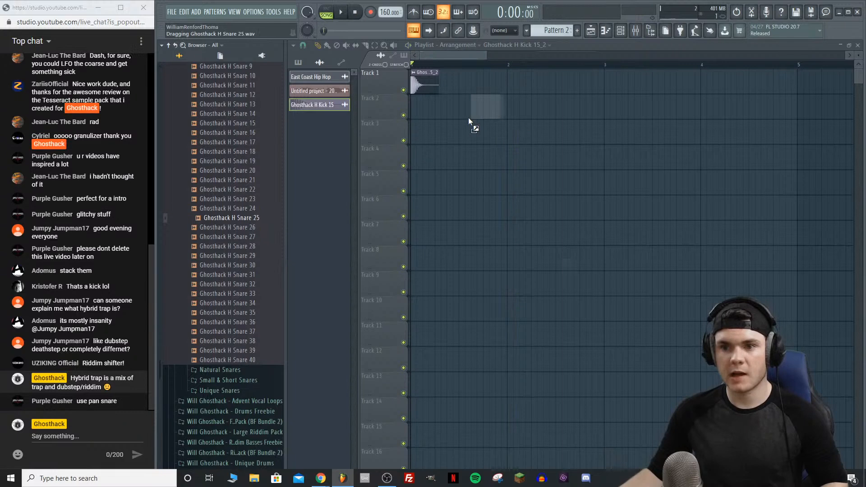
drag(456, 117, 457, 119)
Step: Audition further hard snares between Ghosthack H Snare 14 and 22, ending on Snare 17
scroll(204, 257, up, 4)
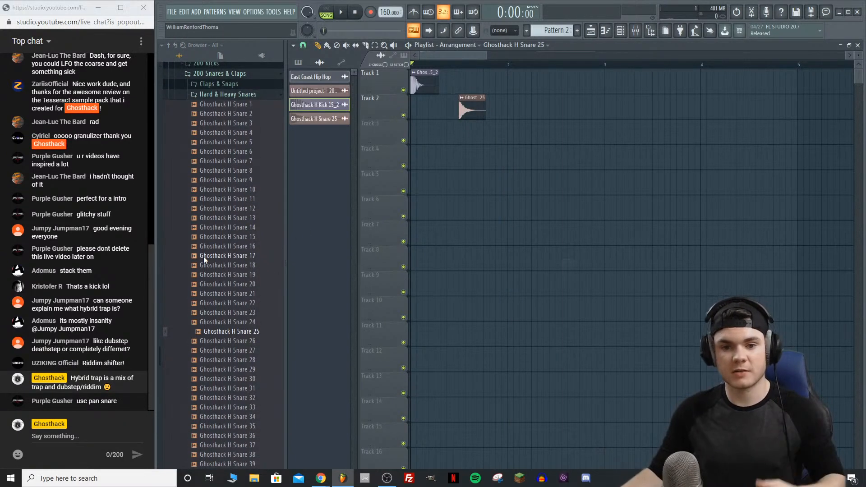
click(256, 302)
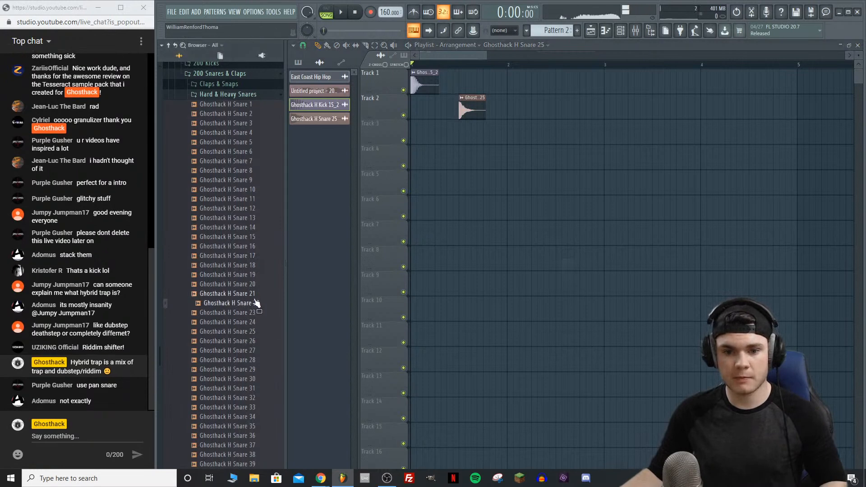
key(Up)
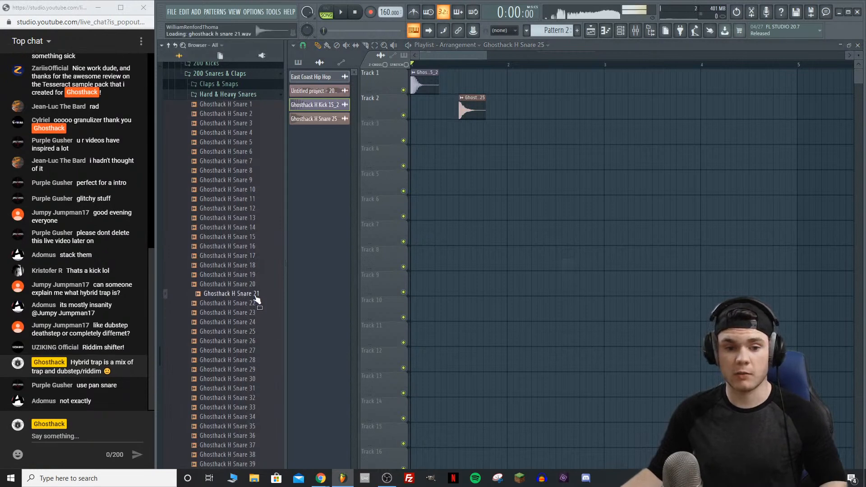
click(258, 275)
click(256, 256)
click(256, 238)
click(256, 230)
click(253, 237)
click(253, 246)
click(255, 256)
click(255, 261)
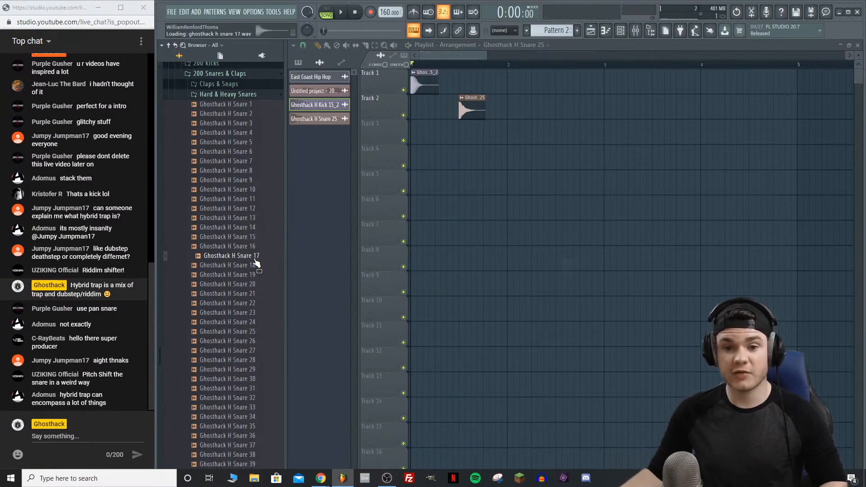
Step: Place Ghosthack H Snare 17 on Track 2 at the start of bar 2 and play the arrangement
drag(255, 264, 532, 105)
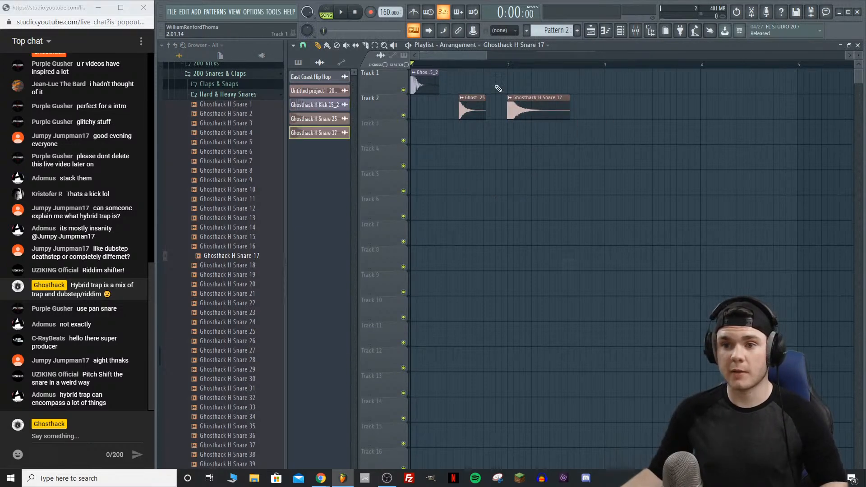
key(space)
key(space)
Step: Close the Hard & Heavy Snares folder, open Small & Short Snares and audition samples, ending on Ghosthack S Snare 19
scroll(209, 248, up, 4)
click(210, 211)
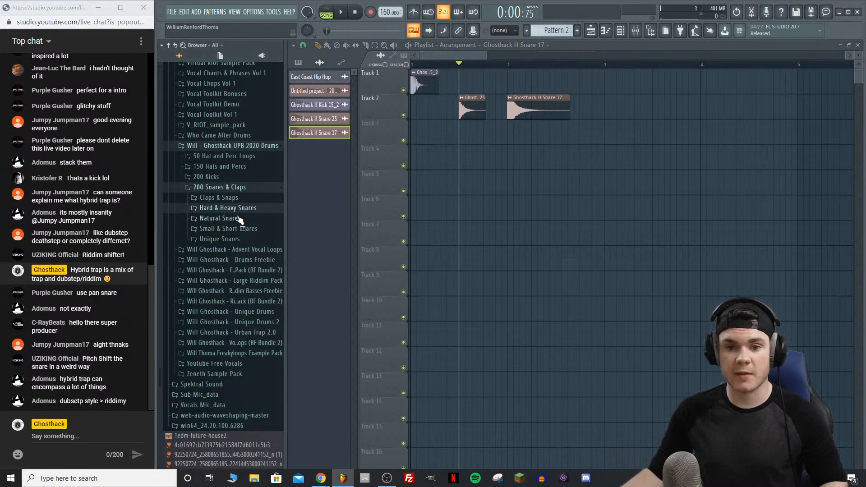
click(239, 239)
scroll(241, 246, down, 5)
click(264, 270)
click(257, 243)
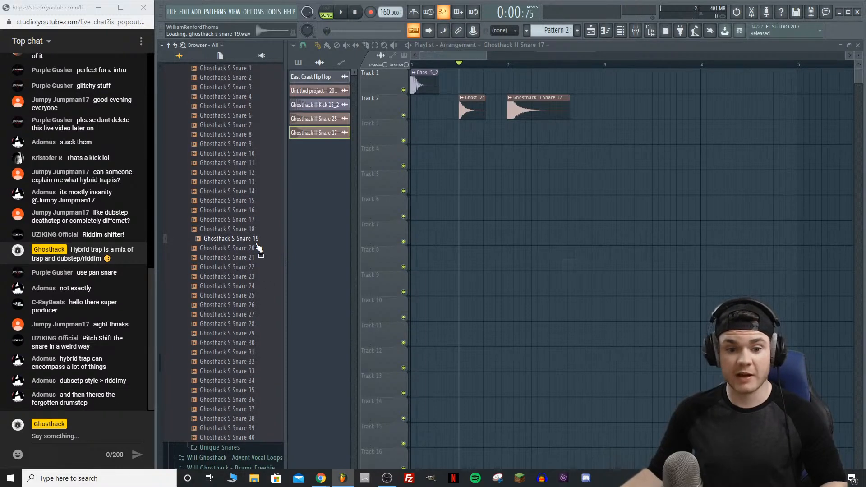
Step: Place Ghosthack S Snare 19 on Track 2 after H Snare 17 and compare the three snares in playback
drag(253, 246, 524, 115)
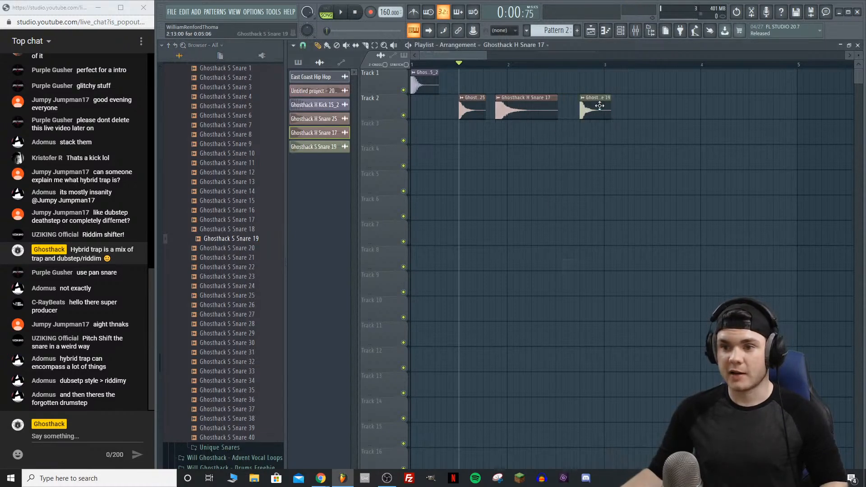
key(space)
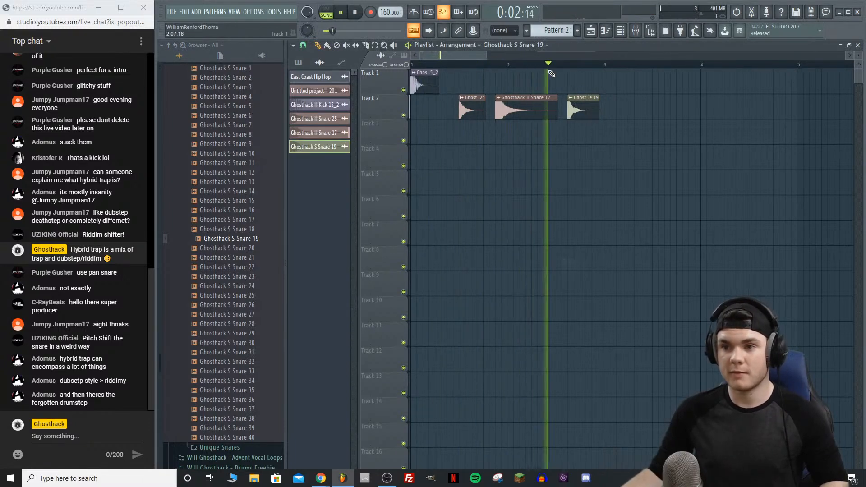
key(space)
Step: Stack the snares at beat 3 of bar 1, with H Snare 17 on Track 3 and S Snare 19 on Track 4
scroll(468, 68, up, 2)
drag(570, 103, 521, 128)
drag(645, 111, 495, 161)
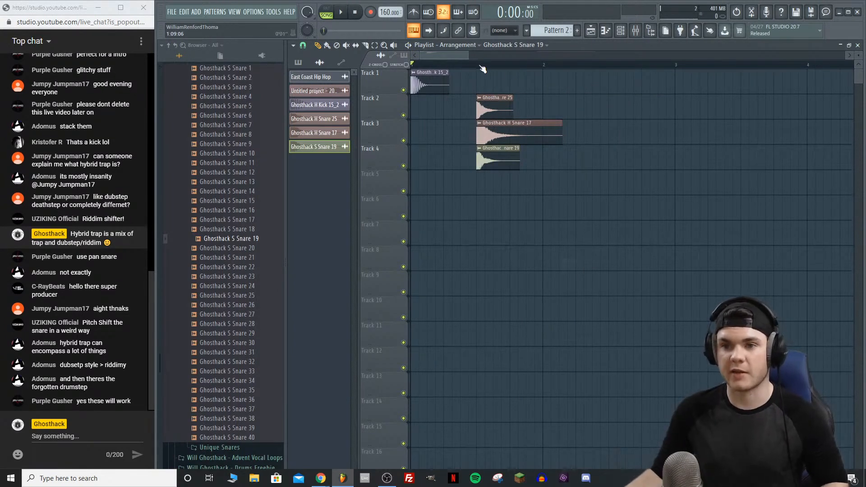
Step: Route Ghosthack H Snare 25, H Snare 17 and S Snare 19 to mixer tracks 2, 3 and 4 respectively
scroll(478, 67, up, 5)
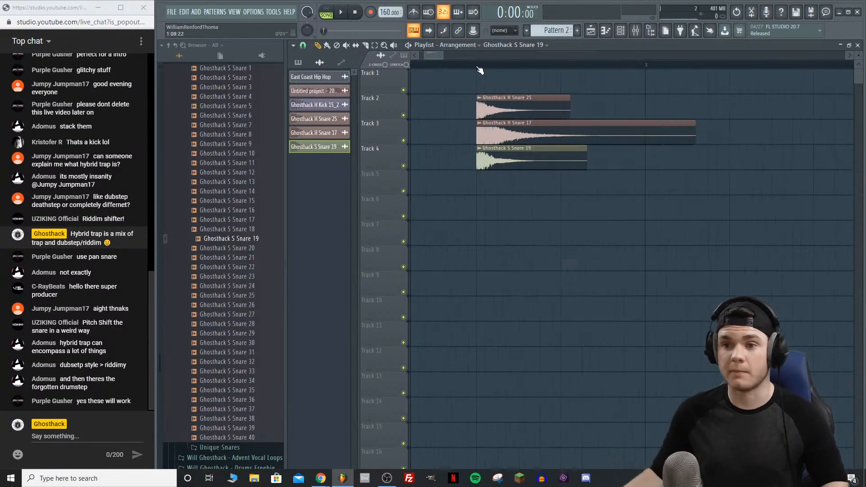
double_click(615, 112)
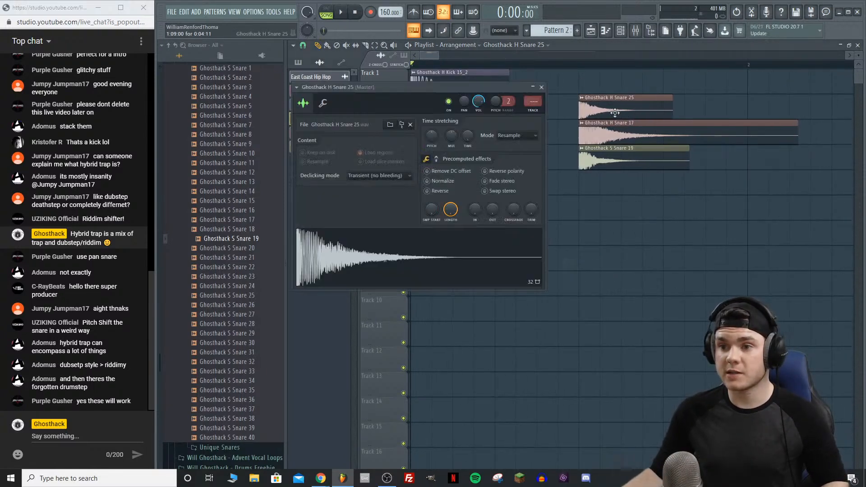
click(542, 87)
double_click(608, 133)
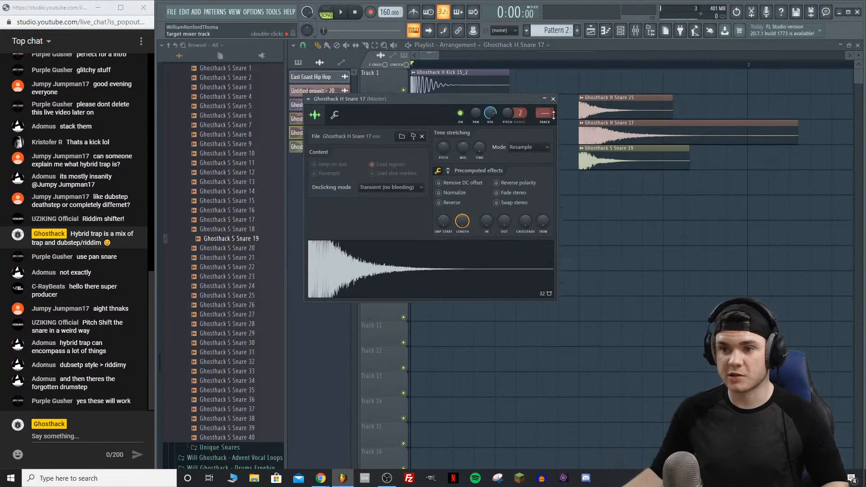
click(553, 99)
double_click(607, 156)
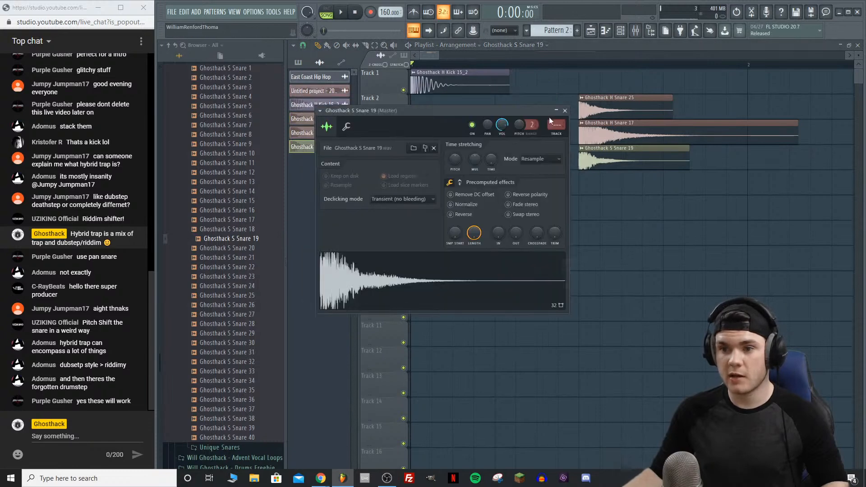
click(565, 111)
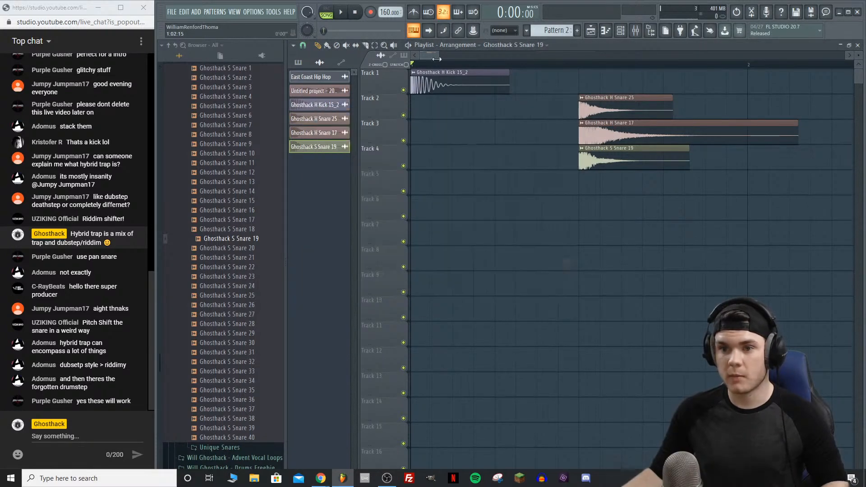
Step: Delete Fruity parametric EQ 2 and Fruity Limiter from Insert 1, the kick's mixer track
double_click(444, 79)
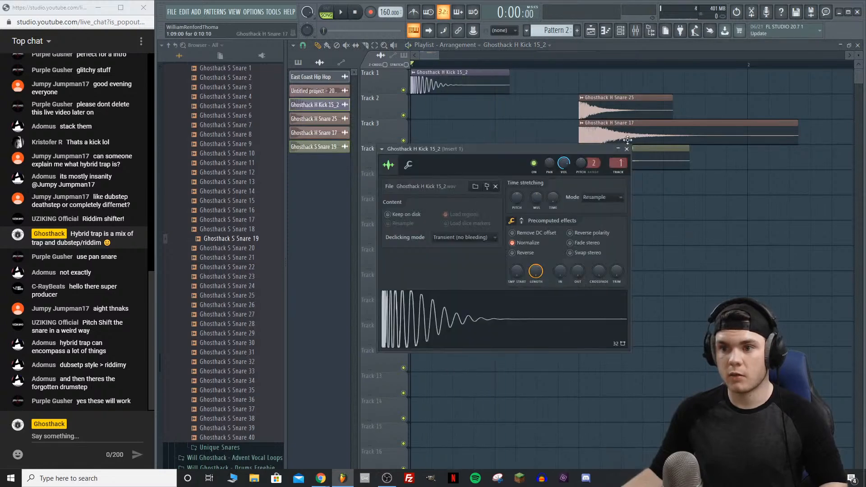
click(636, 30)
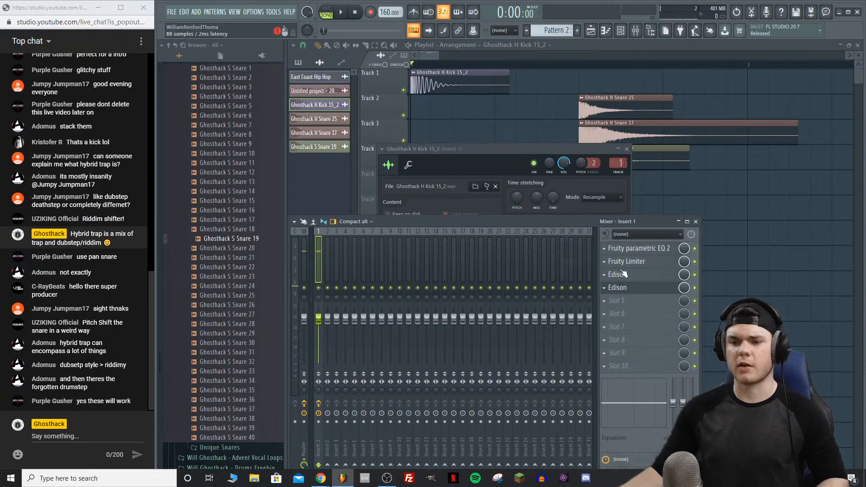
click(606, 248)
click(633, 263)
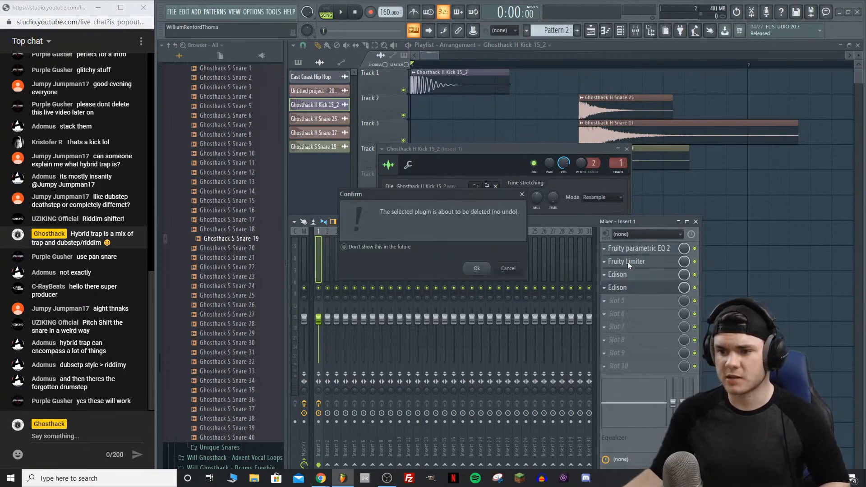
click(477, 268)
click(607, 249)
click(618, 264)
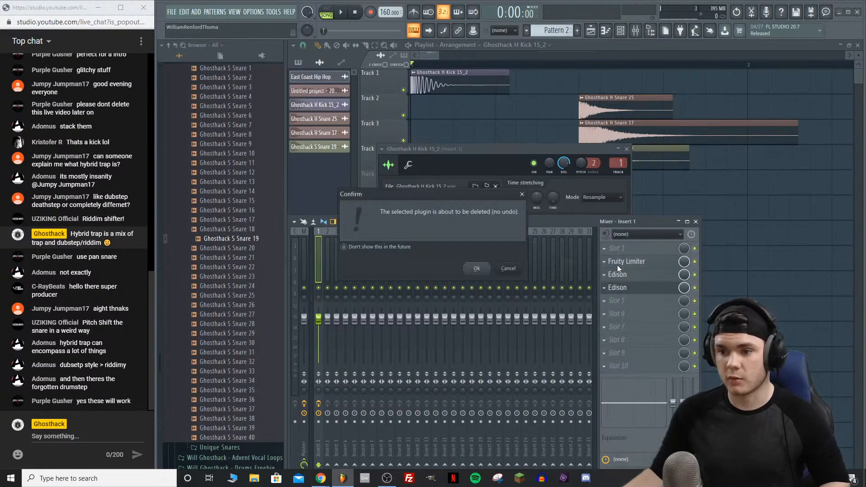
click(485, 271)
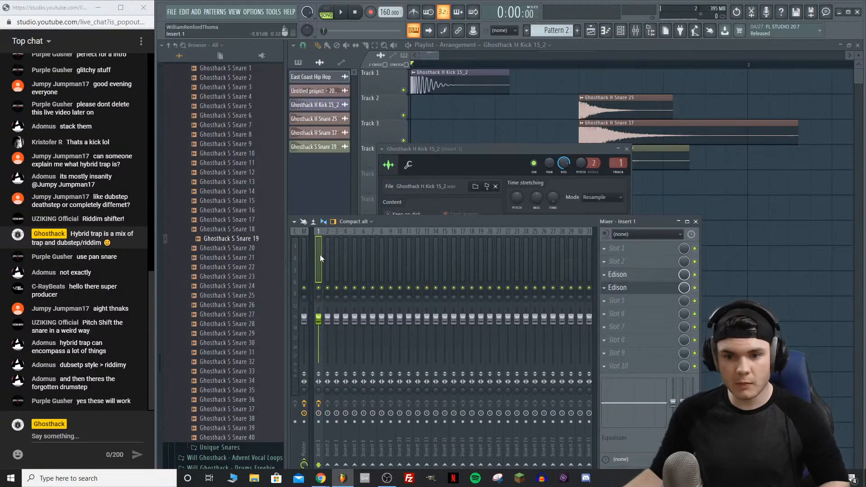
Step: Move the mixer track holding the two Edison instances from Insert 1 to Insert 24
key(alt+Right)
key(alt+Right)
key(alt+Right)
key(alt+Right)
key(alt+Right)
key(alt+Right)
key(alt+Right)
key(alt+Right)
key(alt+Right)
key(alt+Right)
key(alt+Right)
key(alt+Right)
key(alt+Right)
key(alt+Right)
key(alt+Right)
key(alt+Right)
key(alt+Right)
key(alt+Right)
key(alt+Right)
key(alt+Right)
key(alt+Right)
key(alt+Right)
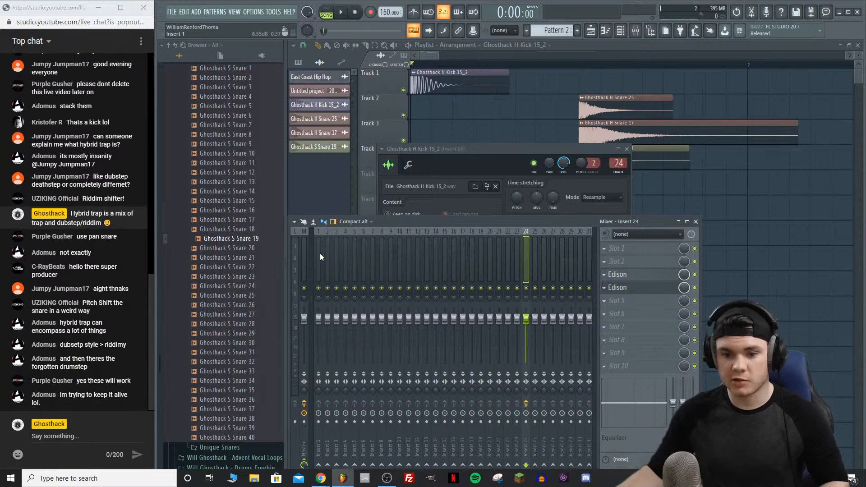
Step: Reroute Ghosthack H Kick 15_2 to mixer track 5, move that track to Insert 1 and play the kick through it
click(318, 251)
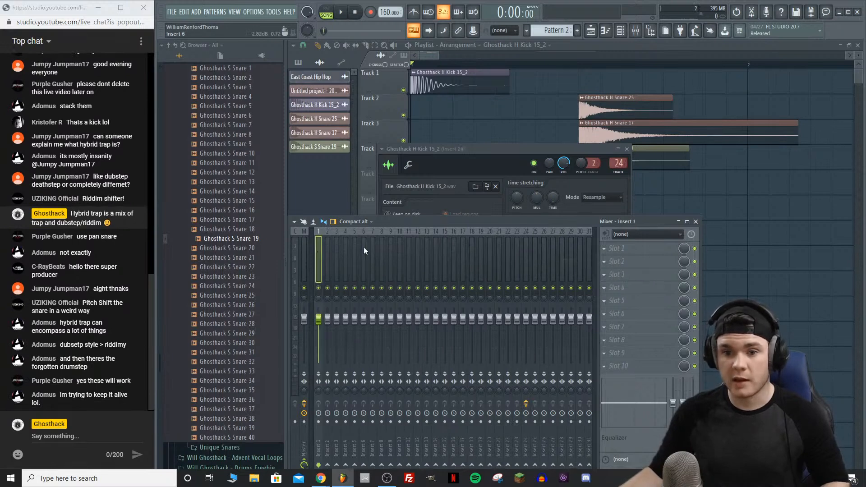
click(436, 73)
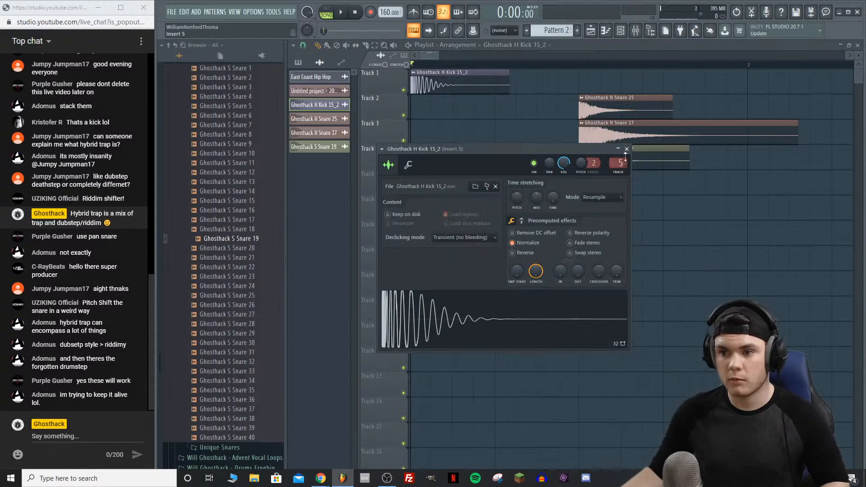
click(627, 149)
click(635, 30)
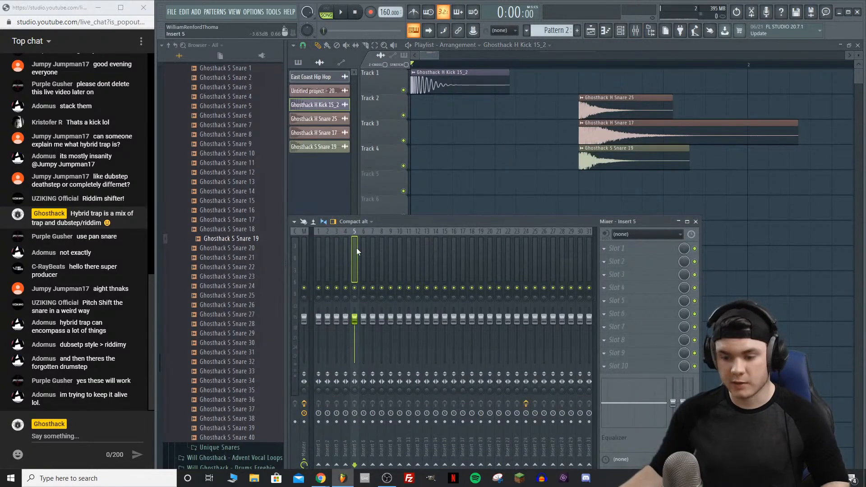
key(Left)
key(Left)
key(Left)
key(Left)
key(space)
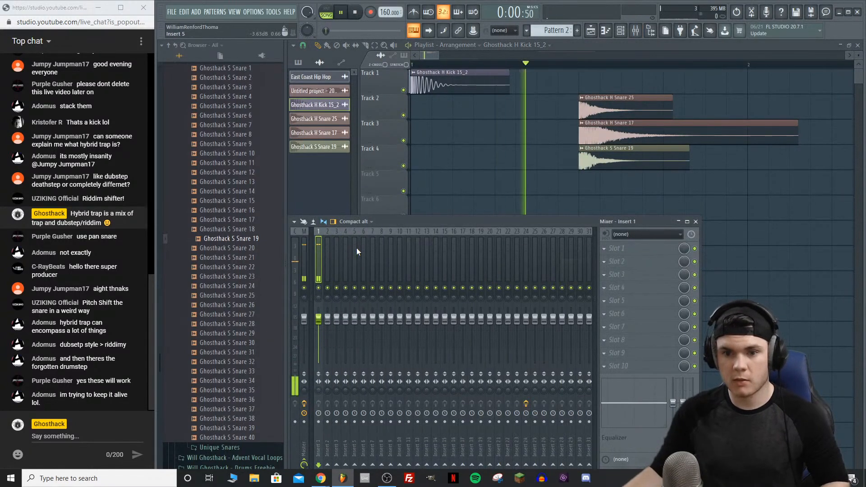
key(space)
Step: Examine the kick and snare levels in the master's Fruity Limiter, and play the kick with Insert 1 soloed
click(306, 255)
click(621, 249)
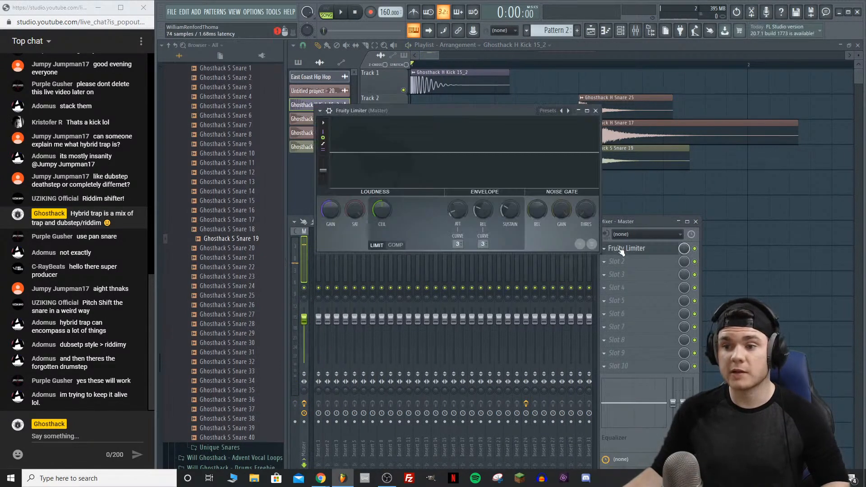
key(space)
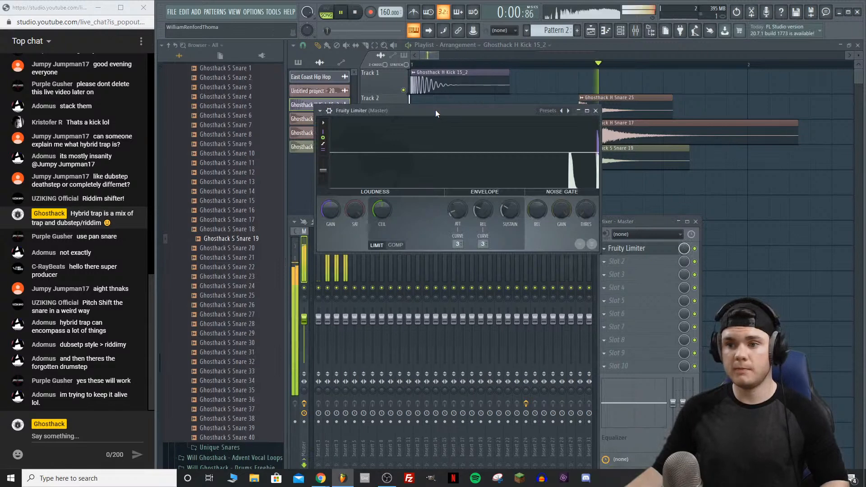
key(space)
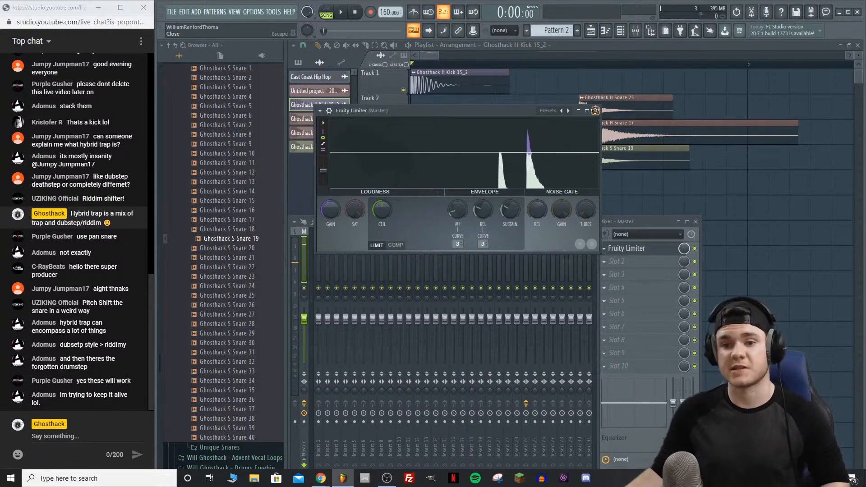
click(596, 110)
click(320, 253)
key(space)
key(space)
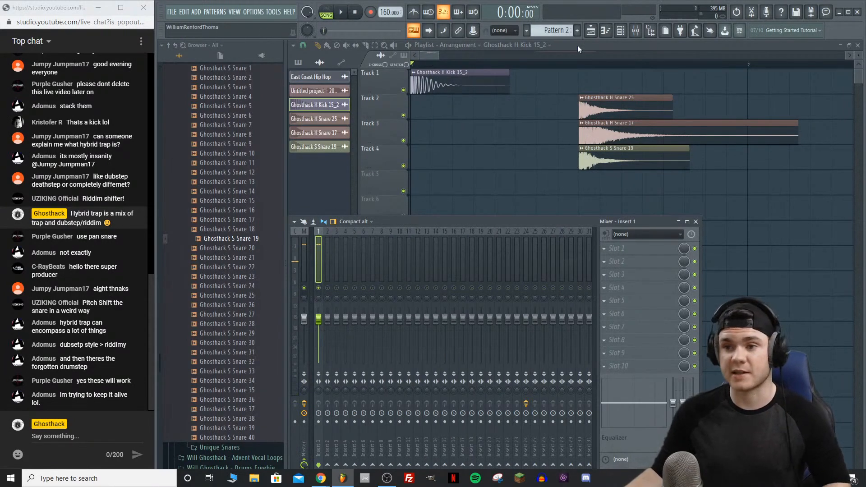
Step: Set the playback position at the snare stack on beat 3, solo mixer Insert 2 and play it
click(579, 64)
click(635, 30)
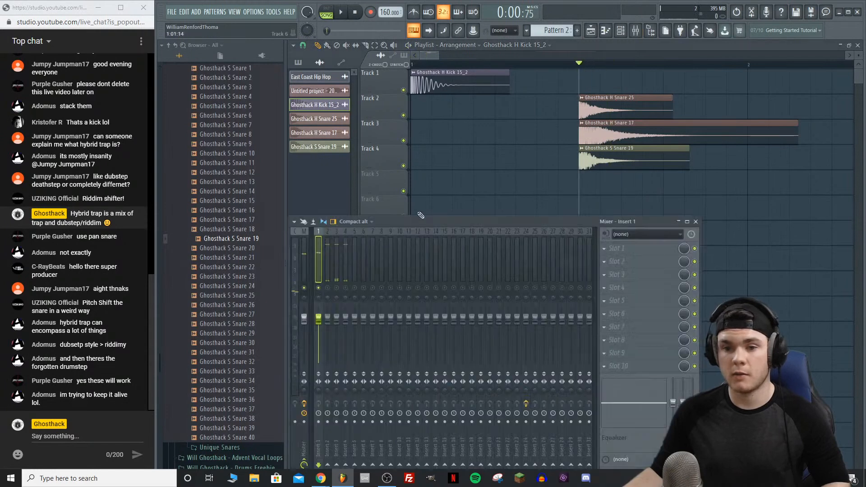
click(326, 290)
key(space)
key(space)
Step: Load Fruity parametric EQ 2 on Insert 2 and apply a preset with low-cut and high-cut filters
click(616, 248)
click(515, 120)
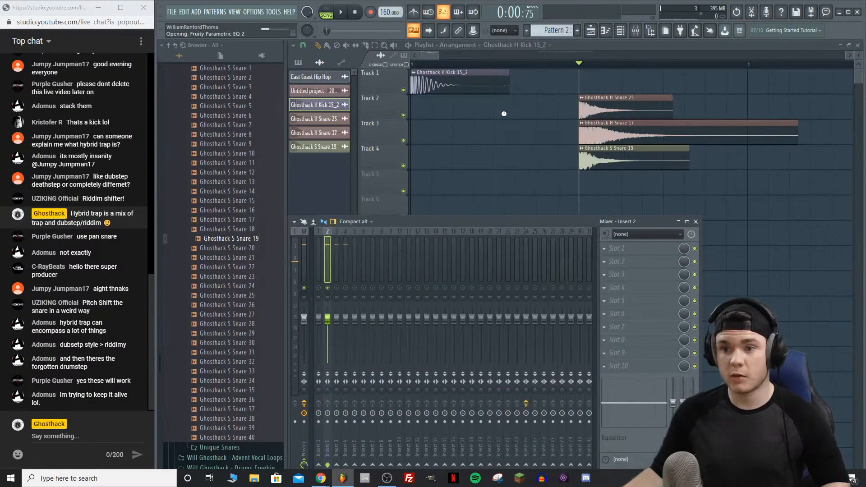
click(597, 158)
click(610, 204)
Step: Raise the low-cut frequency and slightly cut the band 2 low shelf in Insert 2's EQ while replaying the snare
key(space)
drag(409, 231, 449, 215)
key(space)
drag(378, 231, 448, 240)
key(space)
key(space)
key(space)
key(space)
key(space)
key(space)
key(space)
key(space)
Step: Adjust the bandwidth of the band 7 high cut in Insert 2's EQ and replay the snare
drag(634, 293, 634, 273)
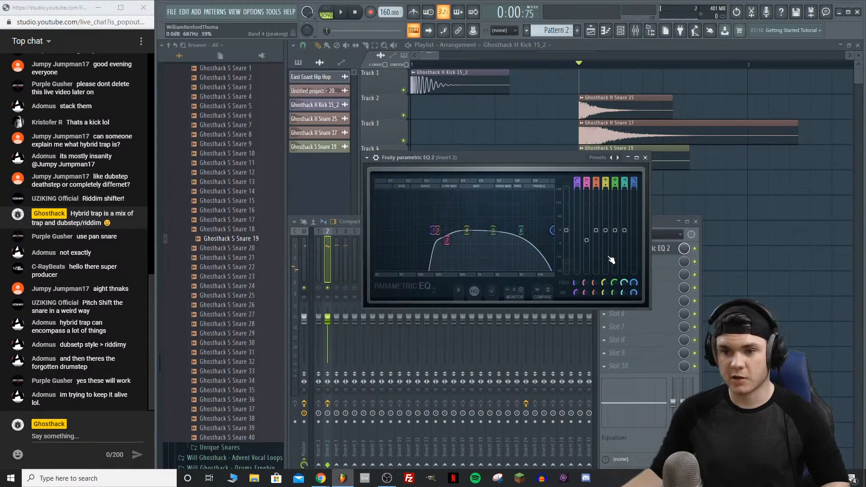
key(space)
key(space)
key(space)
key(space)
key(space)
key(space)
key(space)
Step: Make a slight cut with band 5 in Insert 2's EQ while replaying the snare, and lower the Insert 2 fader
mouse_move(493, 230)
mouse_down()
mouse_move(484, 217)
mouse_move(481, 234)
mouse_up()
scroll(482, 222, down, 5)
key(space)
key(space)
key(space)
key(space)
key(space)
key(space)
key(space)
key(space)
key(space)
key(space)
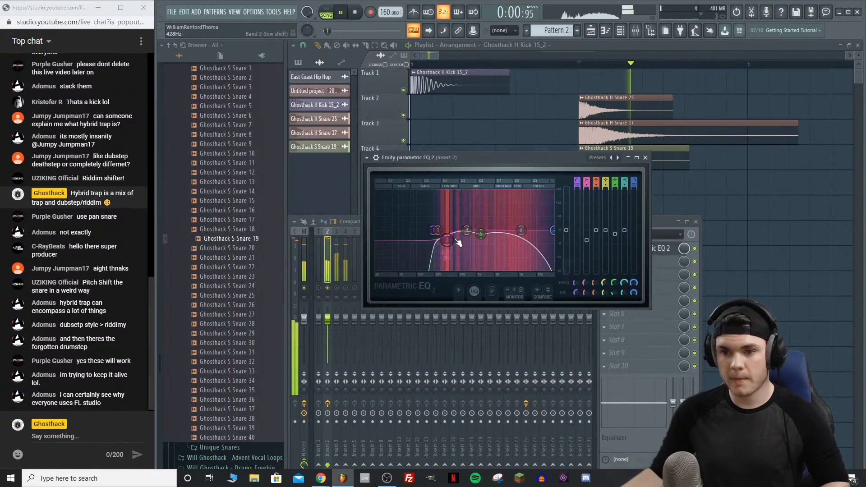
key(space)
click(645, 158)
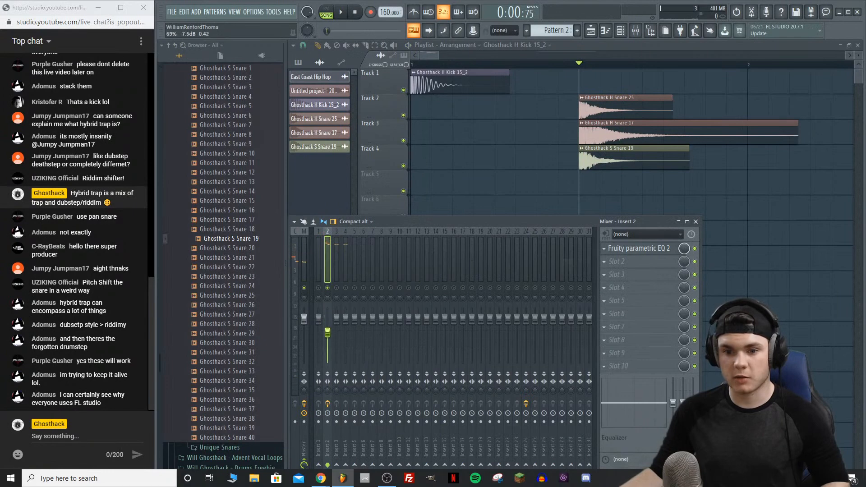
Step: Raise the pitch of the Ghosthack H Snare 25 sample in its channel settings
click(607, 108)
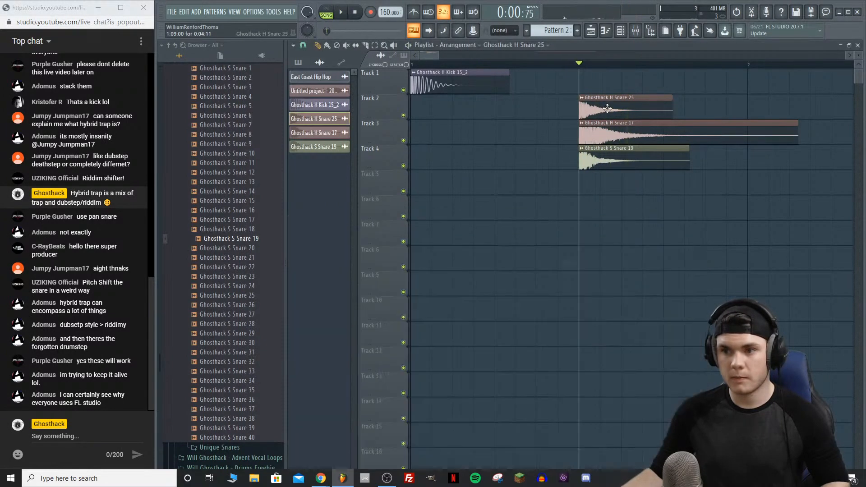
double_click(608, 108)
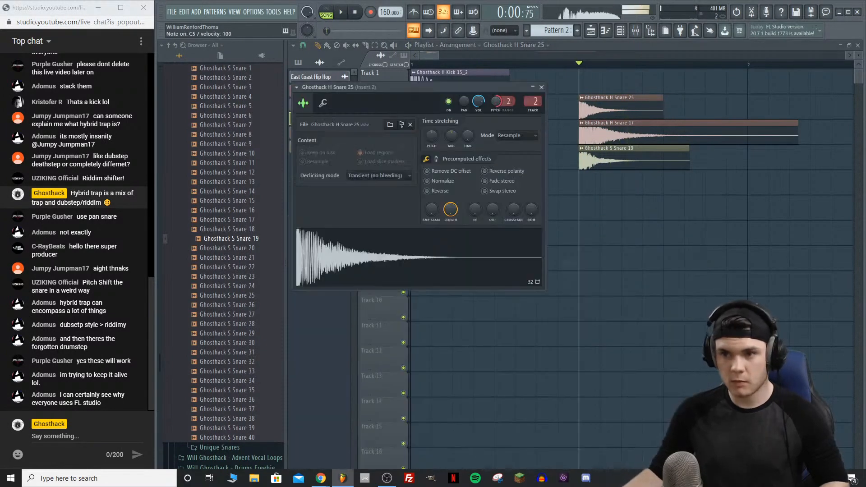
click(542, 87)
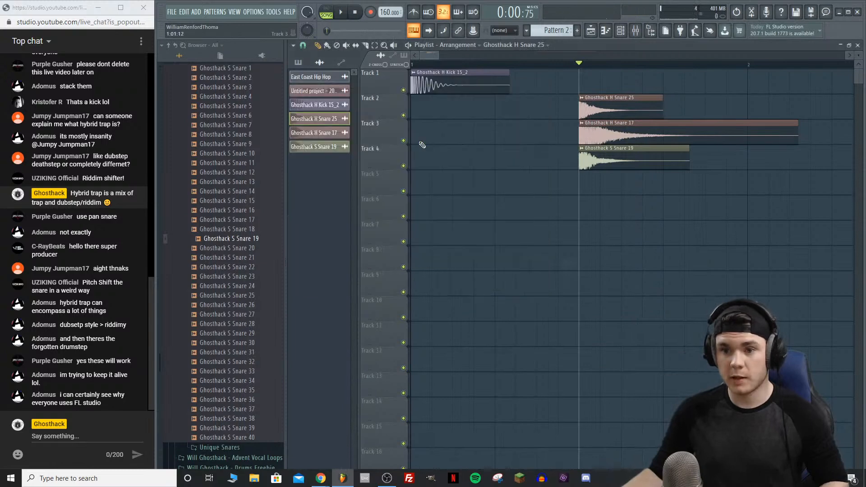
Step: Solo playlist Track 3 to hear Ghosthack H Snare 17 alone and bring up the mixer
ctrl+click(403, 140)
click(617, 133)
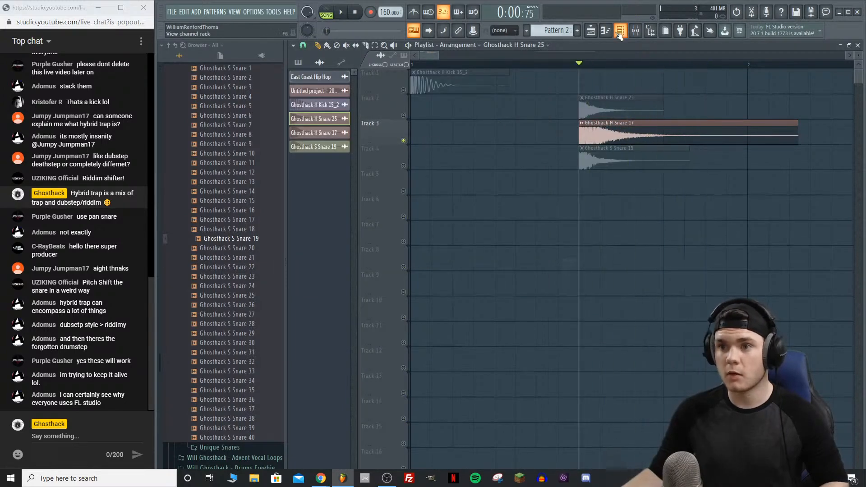
click(636, 30)
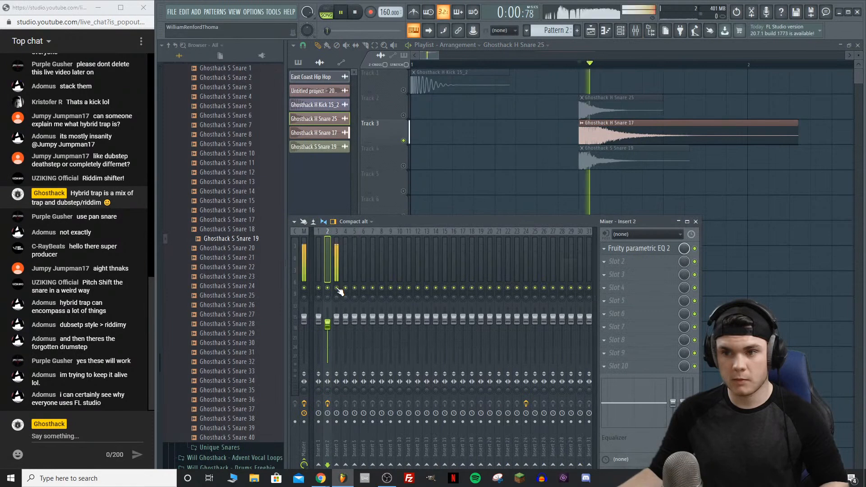
Step: Open the Ghosthack H Snare 17 sample from the Track 3 clip in Edison for editing
click(605, 134)
double_click(605, 134)
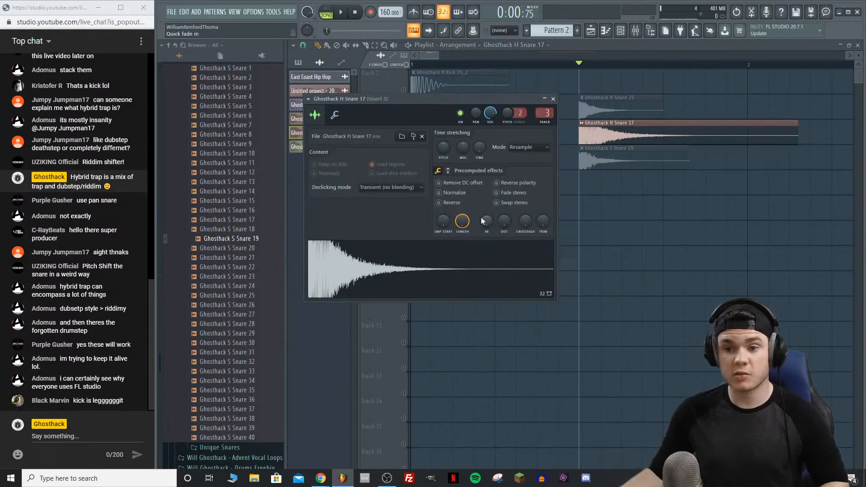
right_click(352, 272)
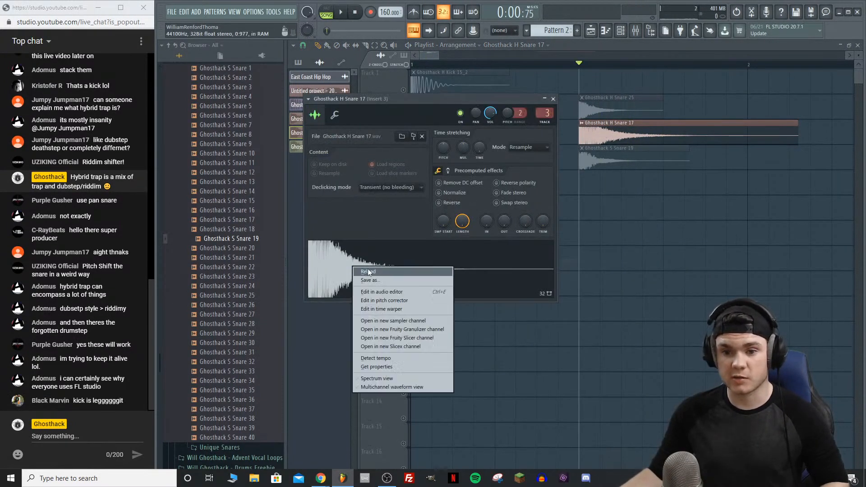
click(382, 291)
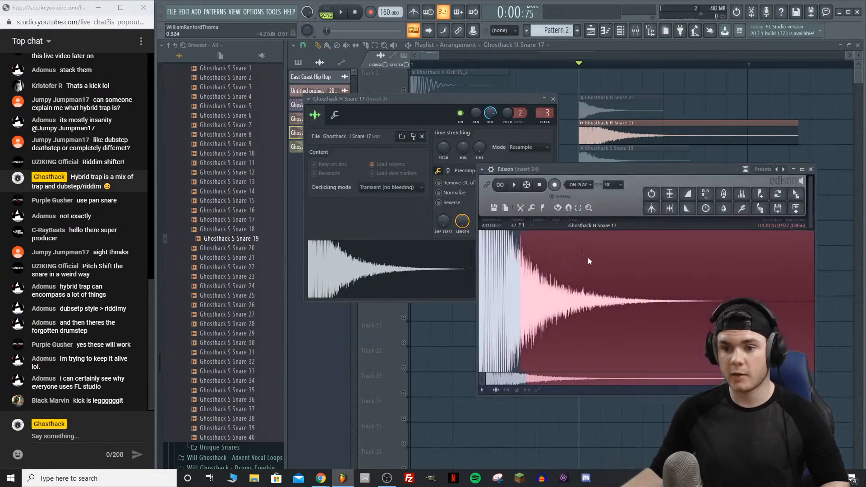
Step: Fade in the first 0.103 s of the snare sample in Edison and play back the edited sound
drag(527, 280, 516, 273)
key(space)
key(space)
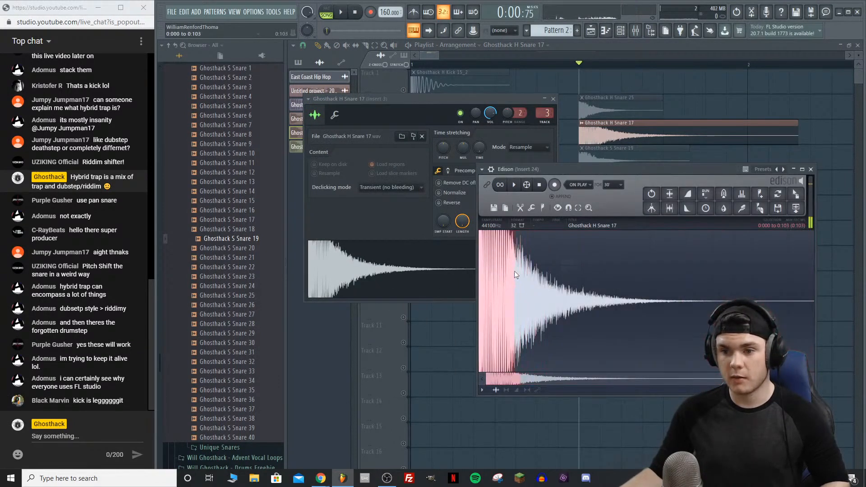
click(687, 194)
double_click(609, 288)
key(space)
key(space)
key(space)
key(space)
key(space)
key(space)
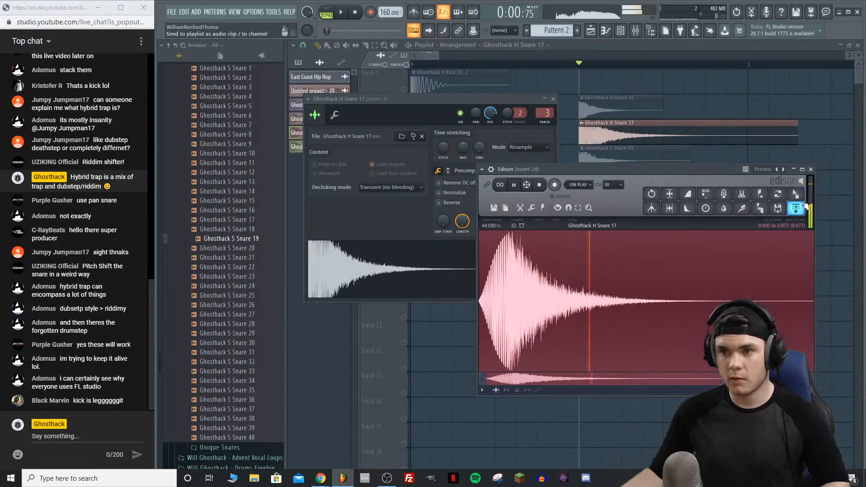
Step: Send the edited sample to the playlist in place of the Track 3 snare clip, close the editing windows and replay it
drag(795, 195, 579, 136)
key(space)
click(811, 169)
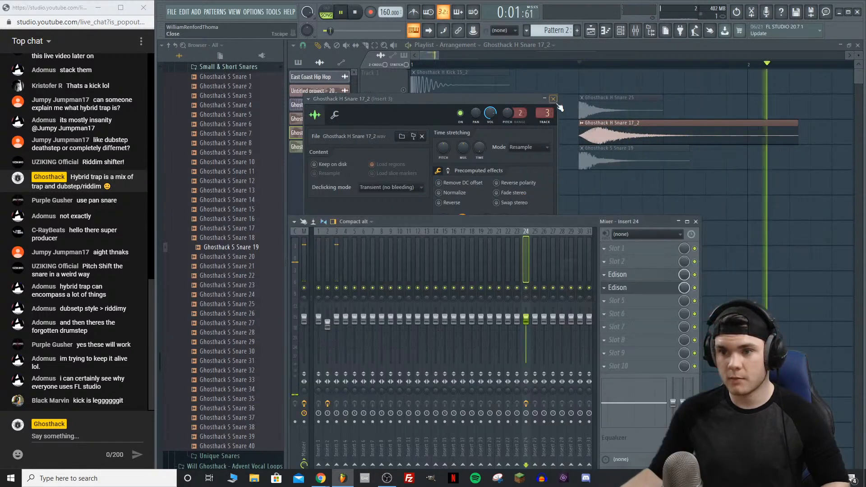
click(553, 99)
key(space)
key(space)
key(space)
Step: Load Fruity Parametric EQ 2 in the first effect slot of Insert 3
click(617, 248)
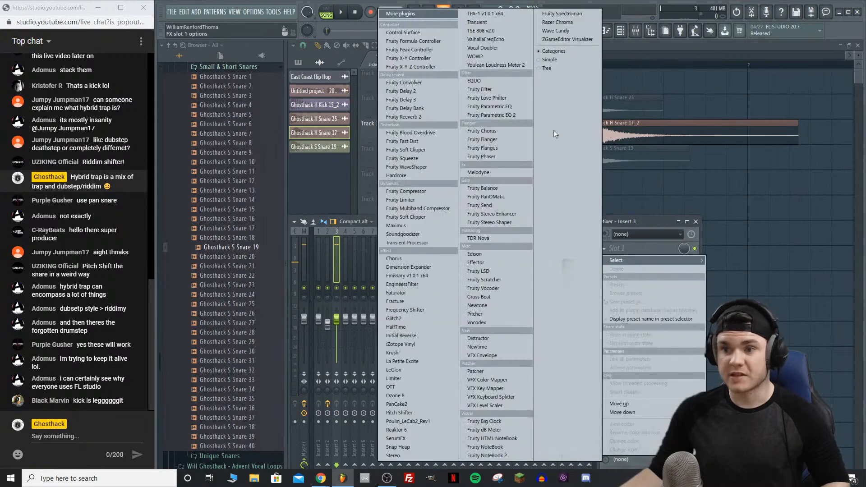
click(516, 115)
click(525, 88)
click(548, 153)
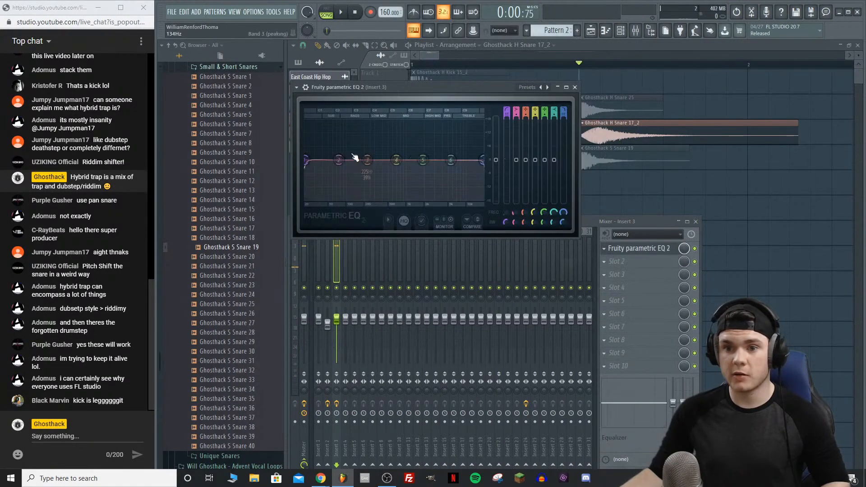
Step: Cut Insert 3's lows with the EQ's band 1 high pass at about 295 Hz while replaying the snare
key(space)
drag(317, 160, 376, 161)
key(space)
key(space)
key(space)
key(space)
key(space)
key(space)
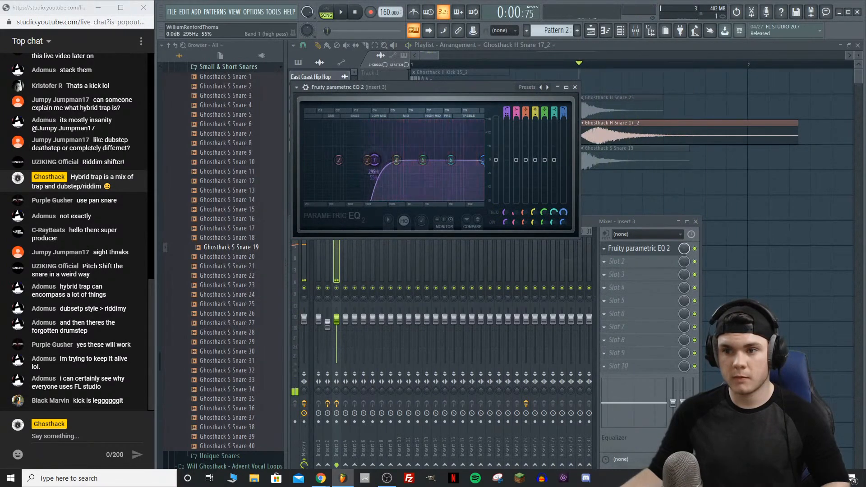
Step: Try a higher pitch for the Ghosthack H Snare 17_2 sample while replaying it
double_click(604, 137)
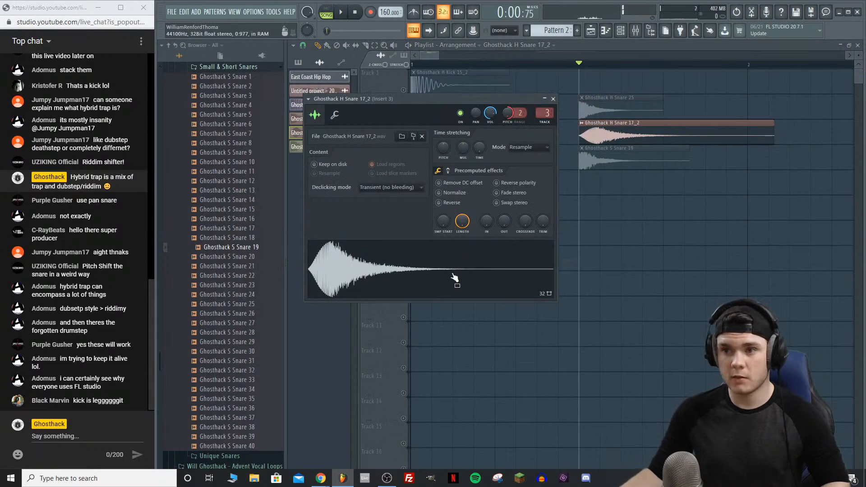
drag(508, 113, 507, 120)
key(space)
key(space)
key(space)
key(space)
key(space)
key(space)
key(space)
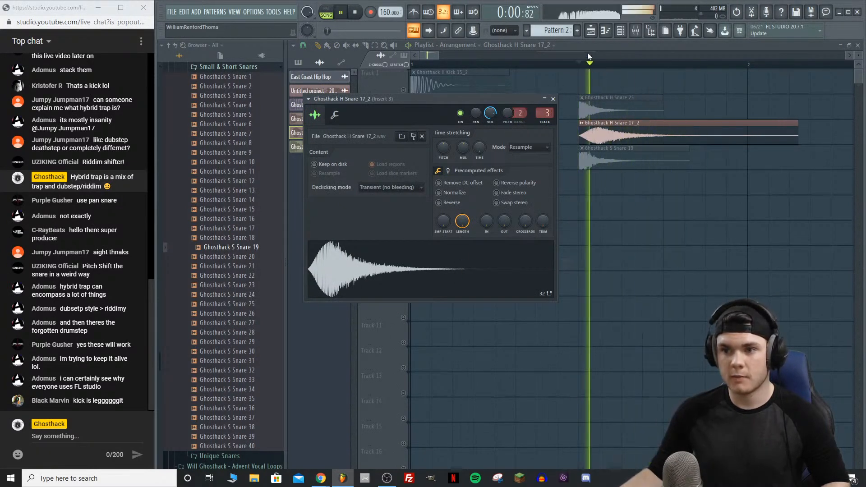
click(553, 99)
Step: Solo playlist Track 4 to hear Ghosthack S Snare 19 and load Fruity WaveShaper in the first effect slot of Insert 4
key(space)
right_click(405, 166)
key(space)
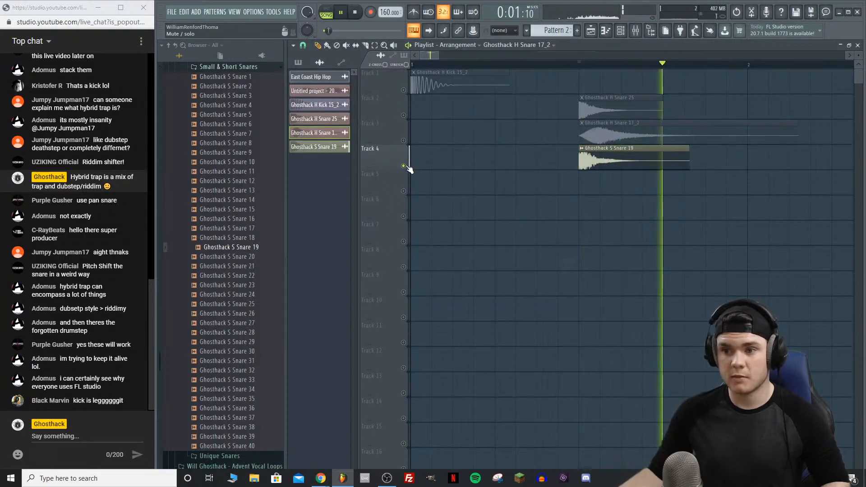
key(space)
click(636, 32)
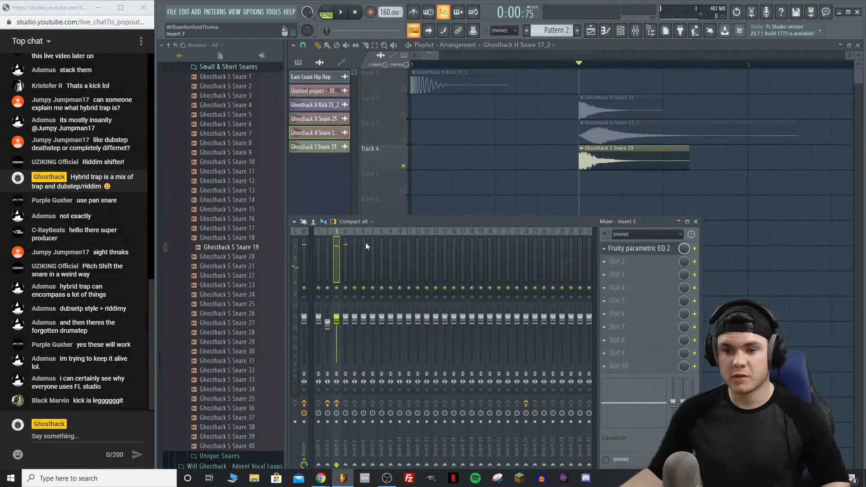
click(346, 258)
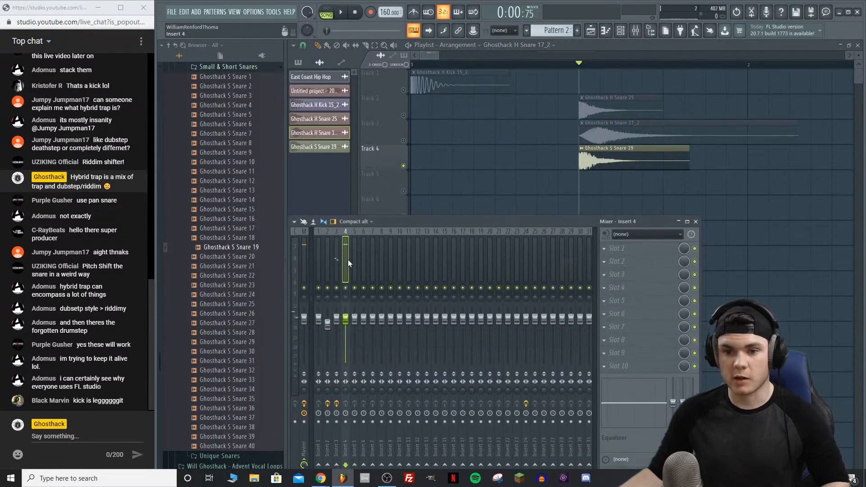
click(613, 247)
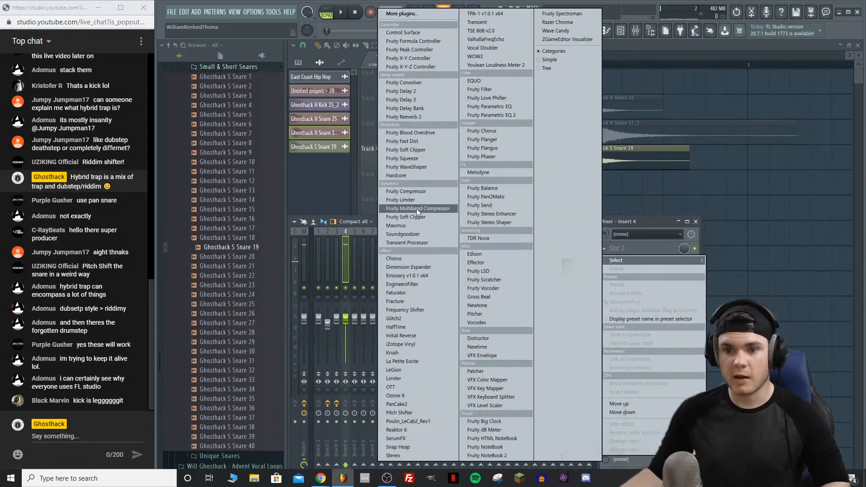
click(417, 169)
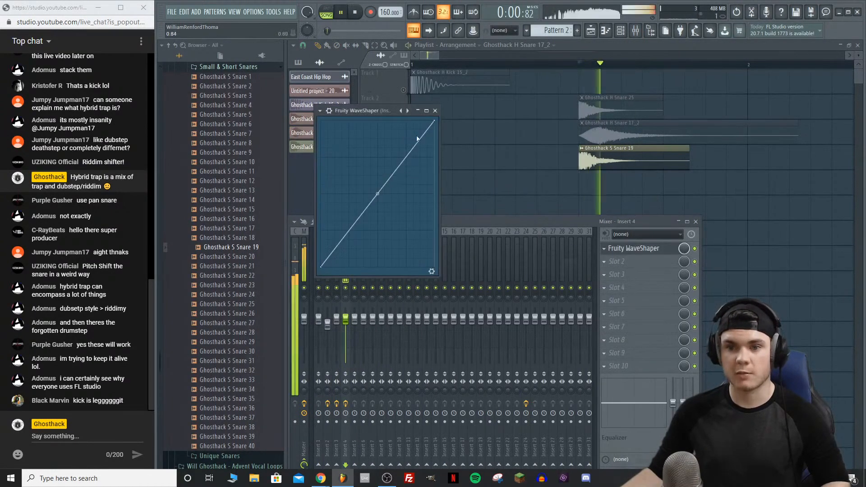
Step: Adjust the upper part of Insert 4's WaveShaper curve while replaying the snare
key(space)
drag(412, 105, 394, 97)
key(space)
key(space)
key(space)
key(space)
key(space)
click(435, 110)
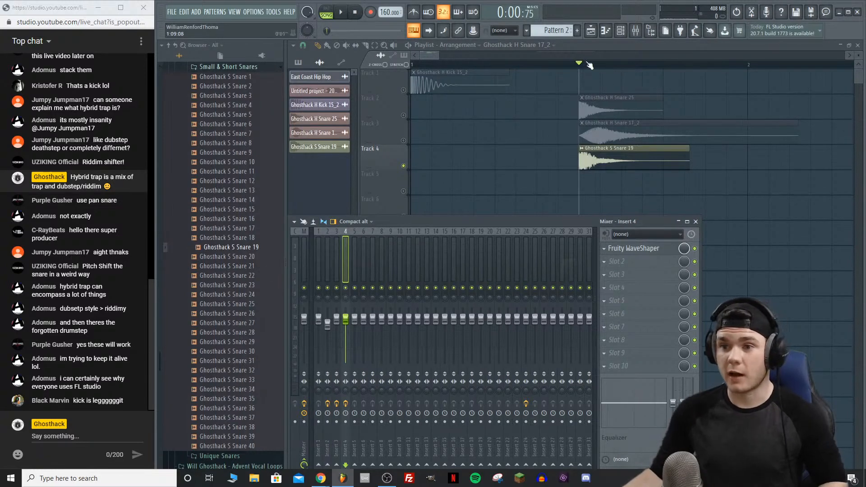
Step: Unmute playlist Tracks 2 and 3 alongside Track 4 and replay the three snare layers together
key(F9)
click(403, 141)
click(403, 115)
key(space)
key(space)
key(space)
key(space)
scroll(589, 74, down, 3)
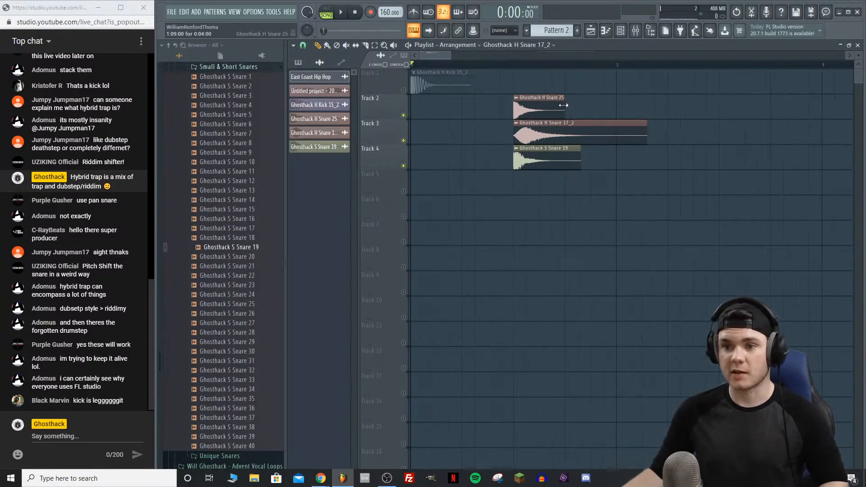
key(space)
click(513, 64)
key(space)
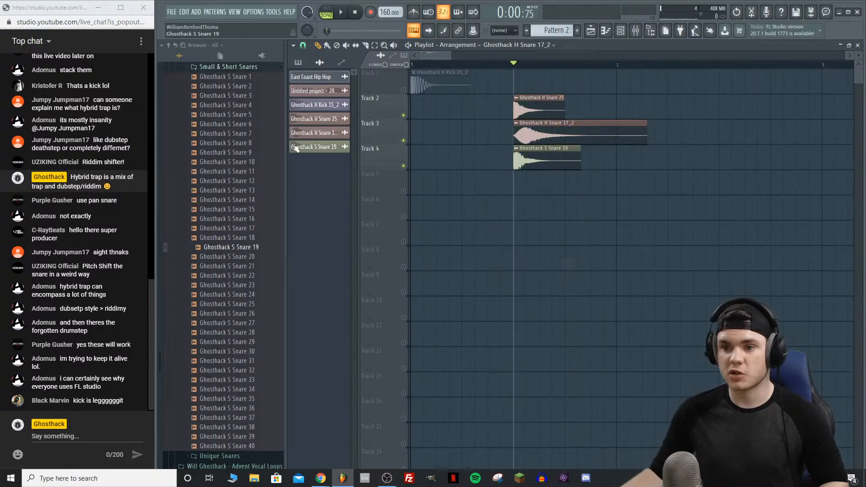
Step: Lower the Insert 3 fader to about -10.5 dB, checking the layer soloed and together with the other snares
key(F9)
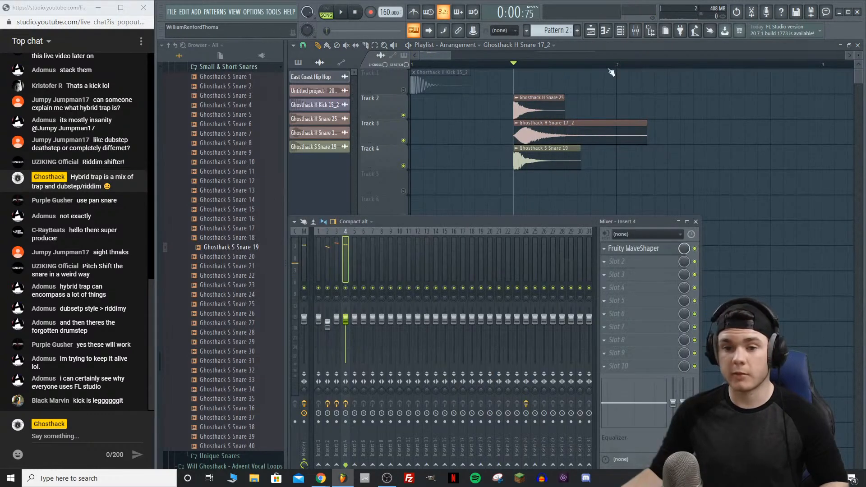
right_click(337, 288)
key(space)
key(space)
key(space)
drag(336, 319, 337, 330)
key(space)
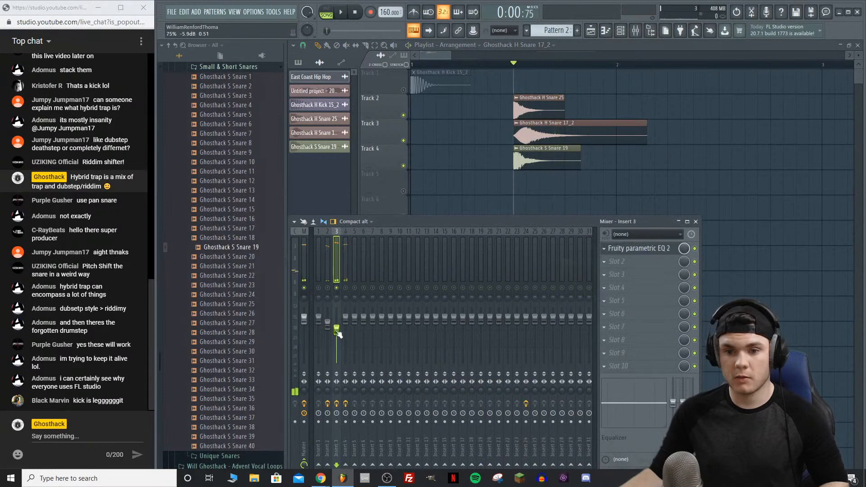
right_click(337, 287)
key(space)
key(space)
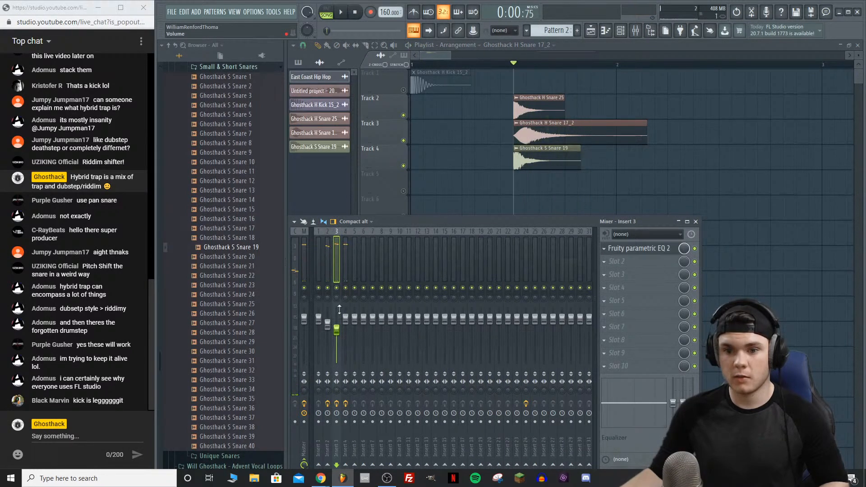
key(space)
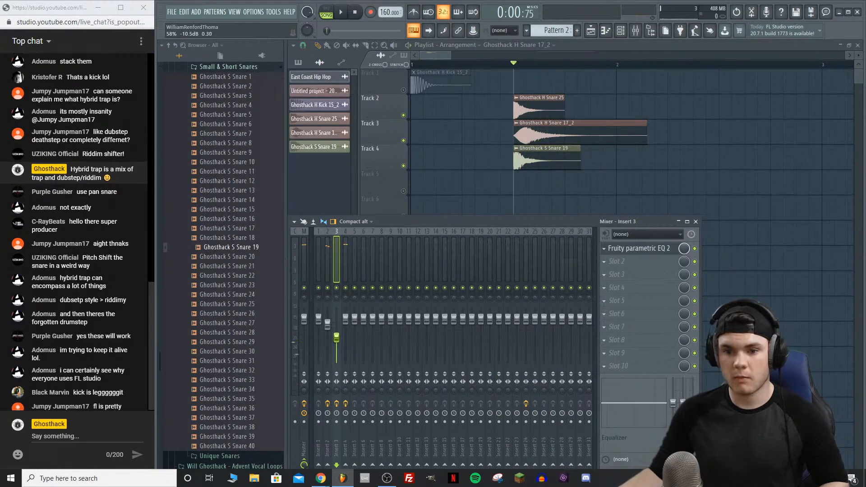
key(space)
mouse_move(336, 336)
mouse_down()
mouse_move(336, 345)
mouse_move(337, 338)
mouse_up()
key(space)
key(space)
key(space)
key(space)
Step: Add a fade-out to the Ghosthack S Snare 19 sample in its channel settings and replay it
double_click(531, 166)
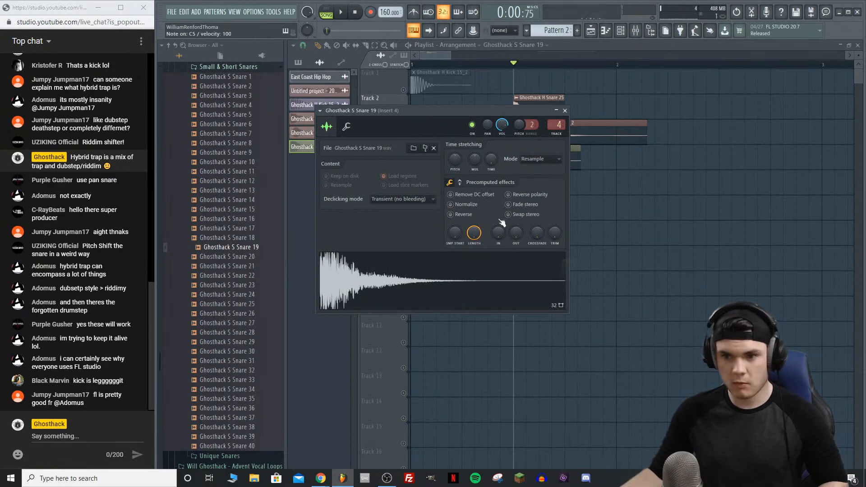
drag(519, 234, 518, 252)
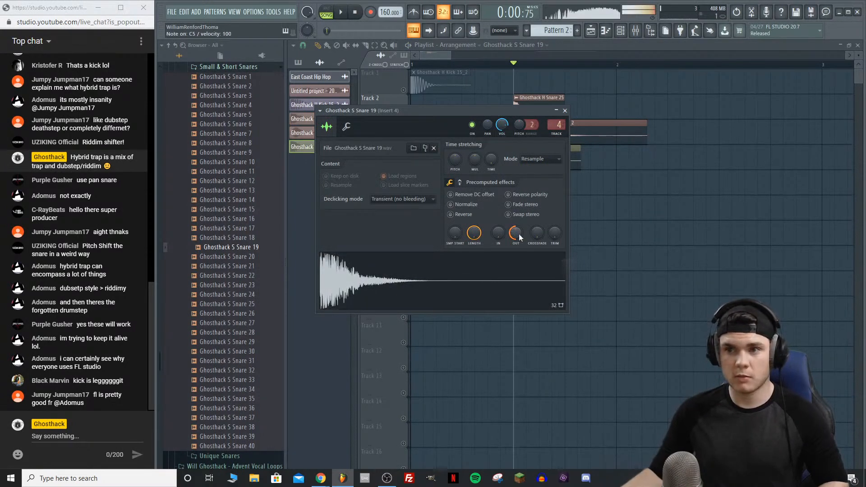
key(space)
key(space)
Step: Replay the layered snares from the start of the playlist with Insert 2 selected in the mixer
click(413, 65)
key(space)
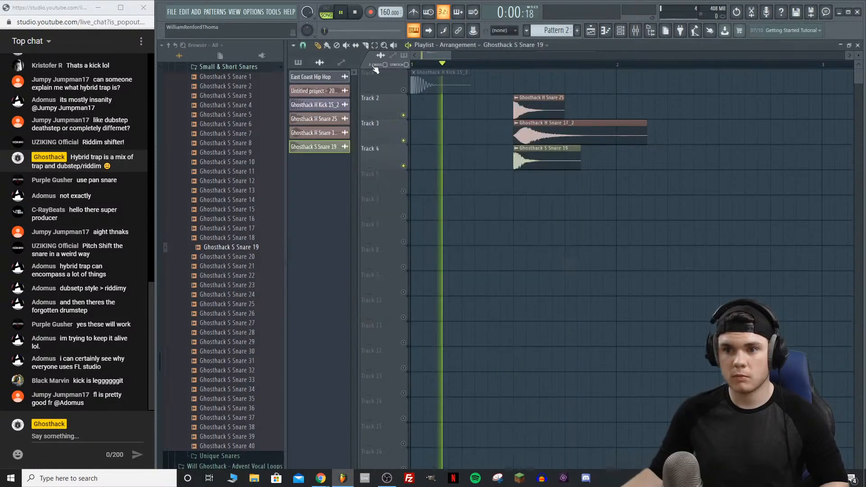
click(635, 31)
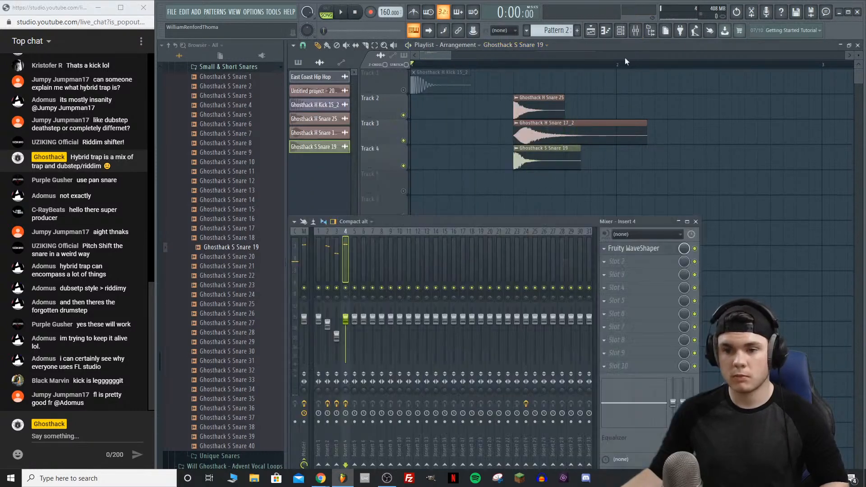
click(328, 328)
key(space)
key(space)
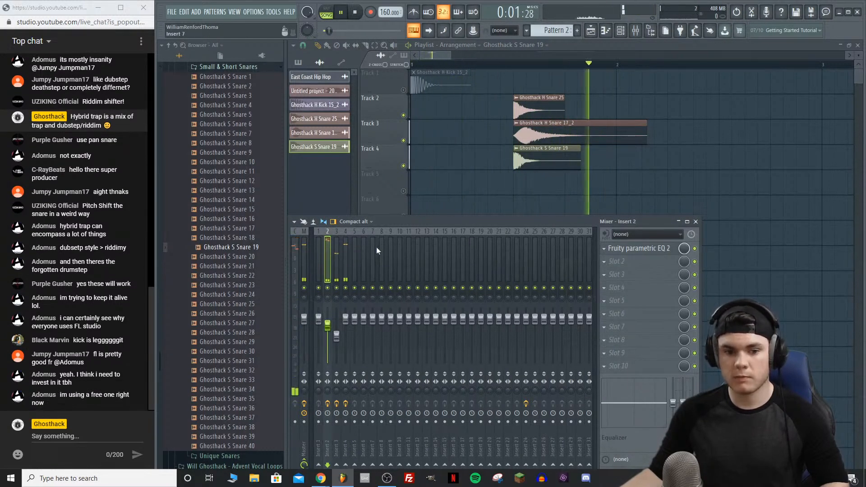
Step: Rename mixer Insert 5 as SNARED
right_click(352, 245)
click(387, 228)
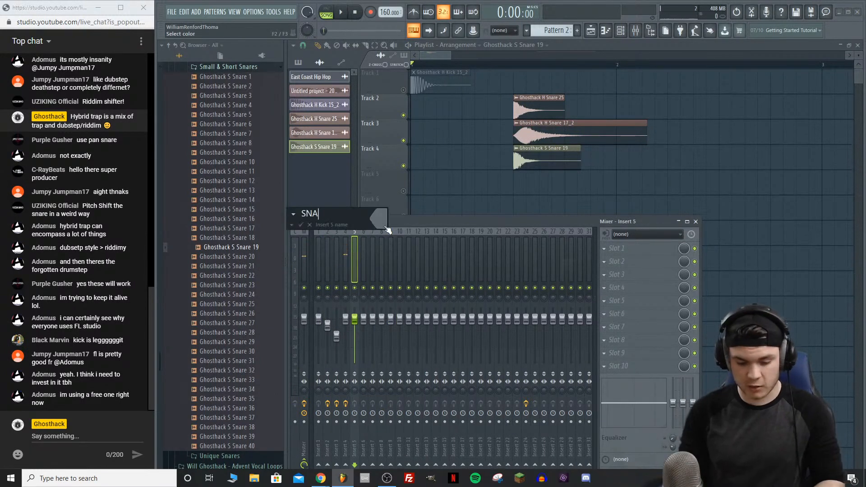
text(SNARED)
key(Return)
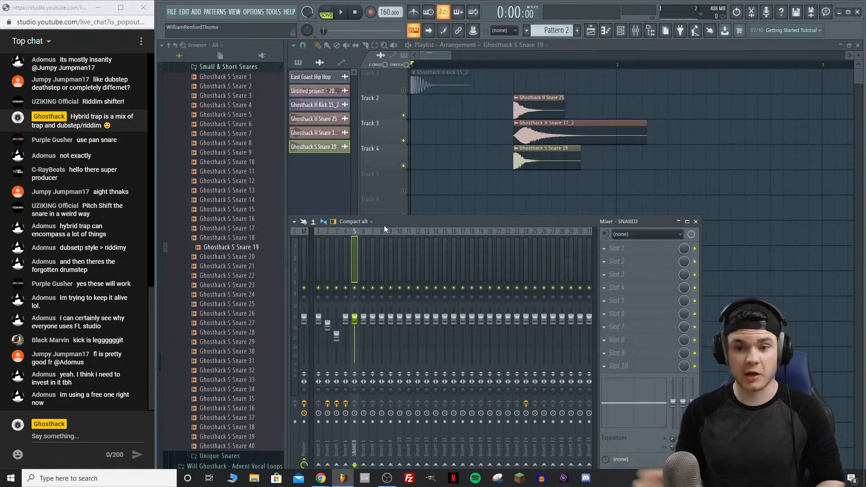
Step: Rename mixer Insert 1 as KICKED
right_click(319, 243)
click(341, 228)
text(KICKED)
key(Return)
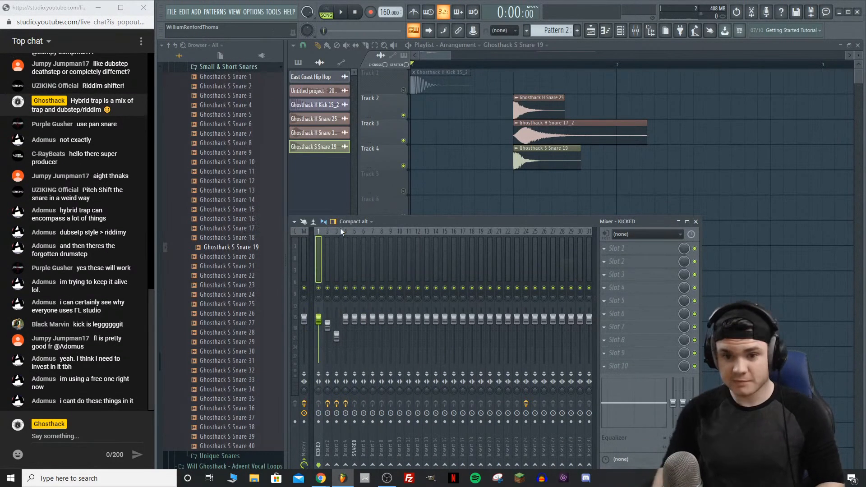
Step: Select mixer Inserts 2 to 4 and route them only to the SNARED track
drag(327, 253, 345, 253)
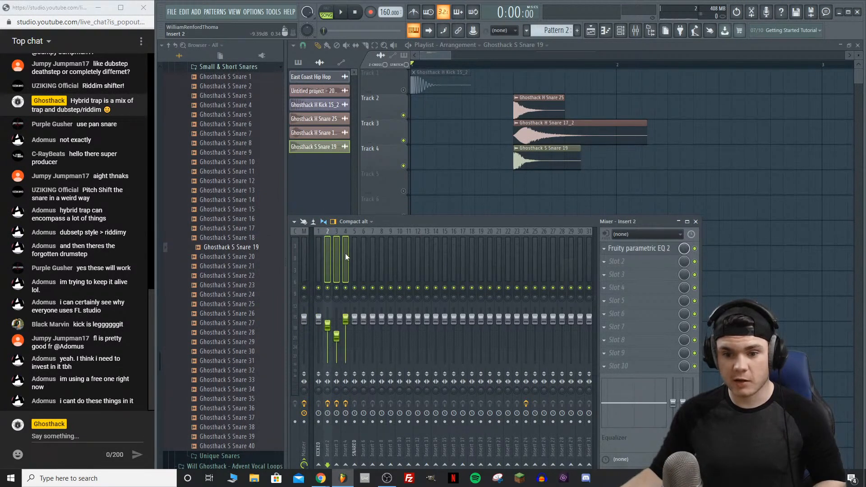
drag(450, 220, 454, 184)
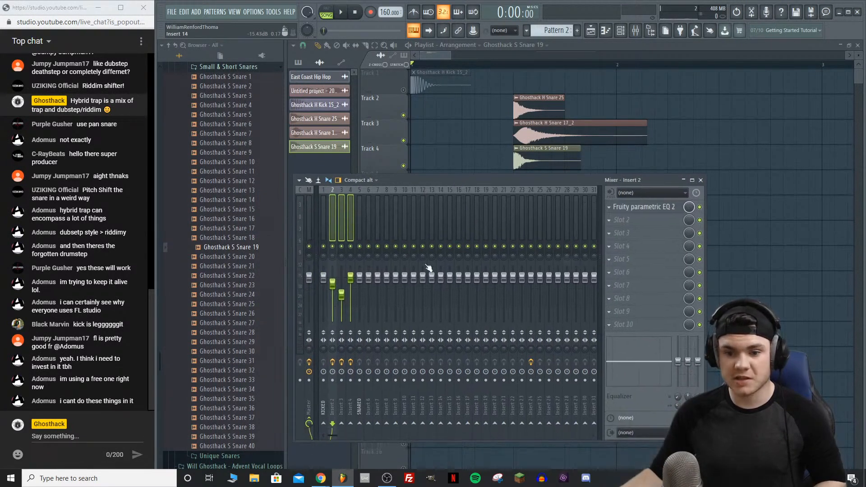
right_click(360, 424)
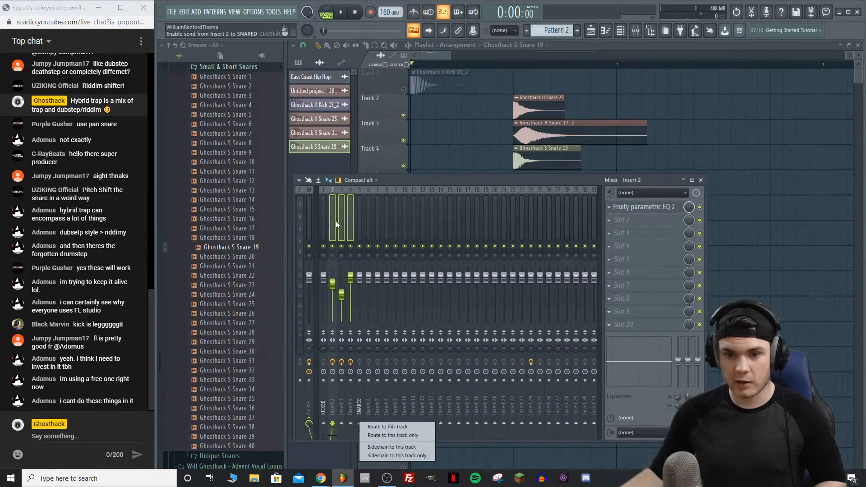
click(392, 435)
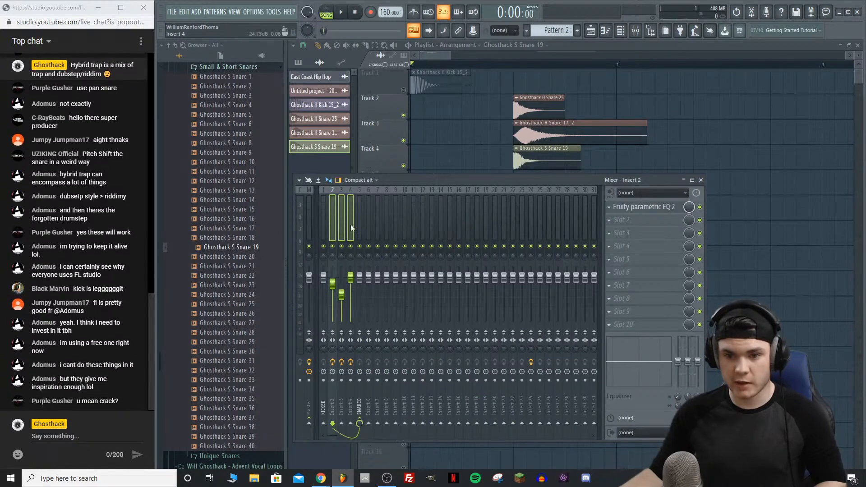
Step: Select the SNARED mixer track and play the layered snares through it
click(377, 221)
click(342, 218)
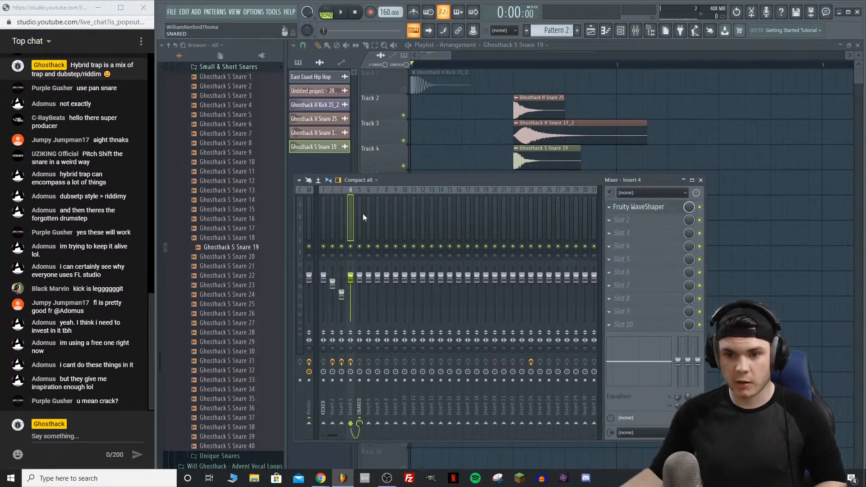
click(362, 215)
key(space)
key(space)
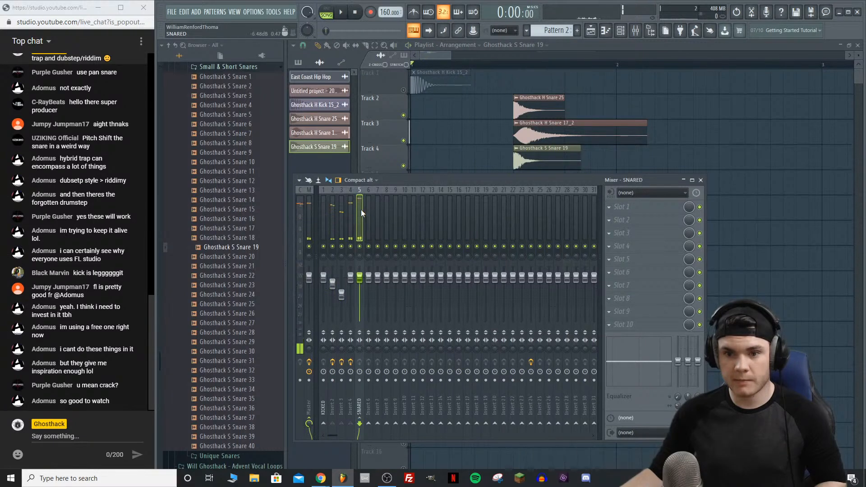
Step: Load Fruity WaveShaper in the first effect slot of the SNARED track, audition the snares and close the plugin window
click(625, 206)
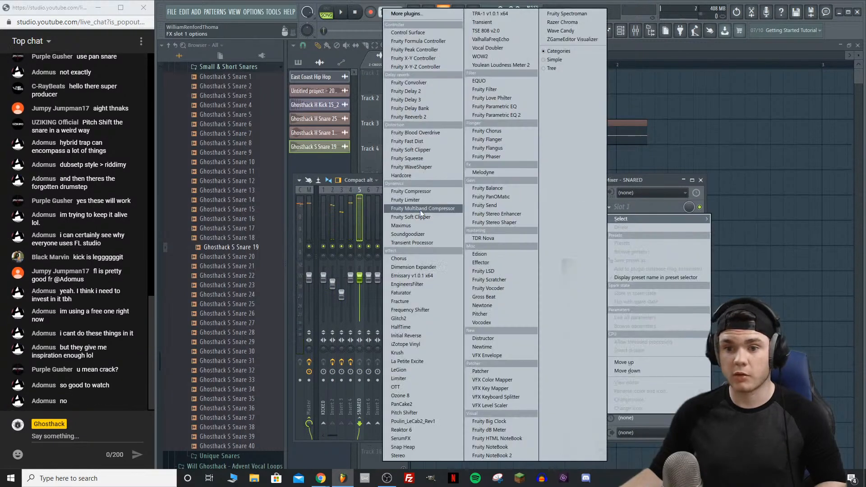
click(418, 167)
key(space)
drag(396, 134, 479, 141)
key(space)
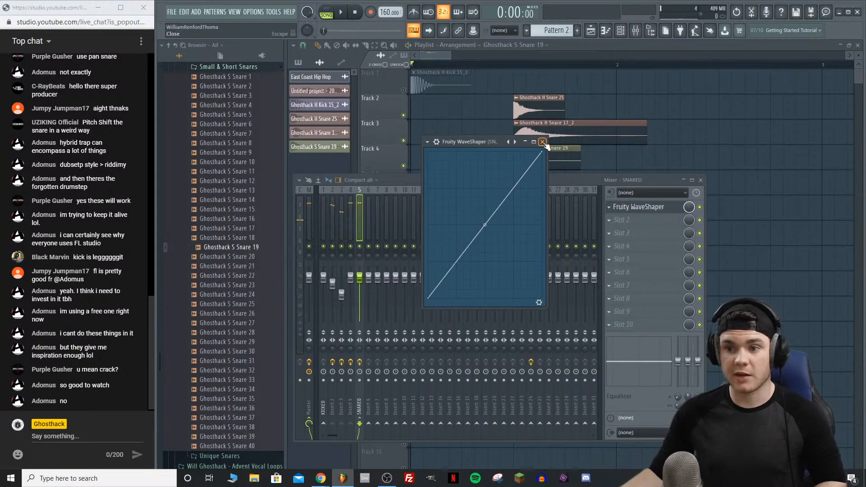
click(542, 142)
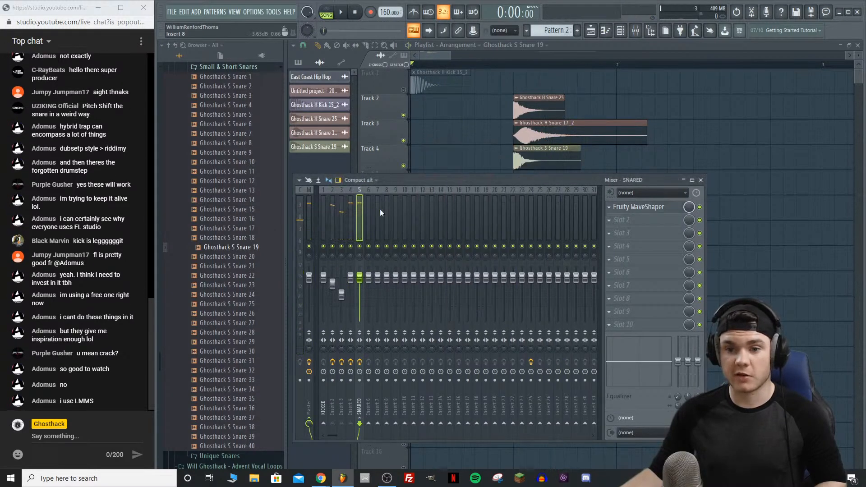
Step: Solo mixer Insert 3 and play its snare layer on its own
right_click(344, 246)
key(space)
key(space)
click(345, 231)
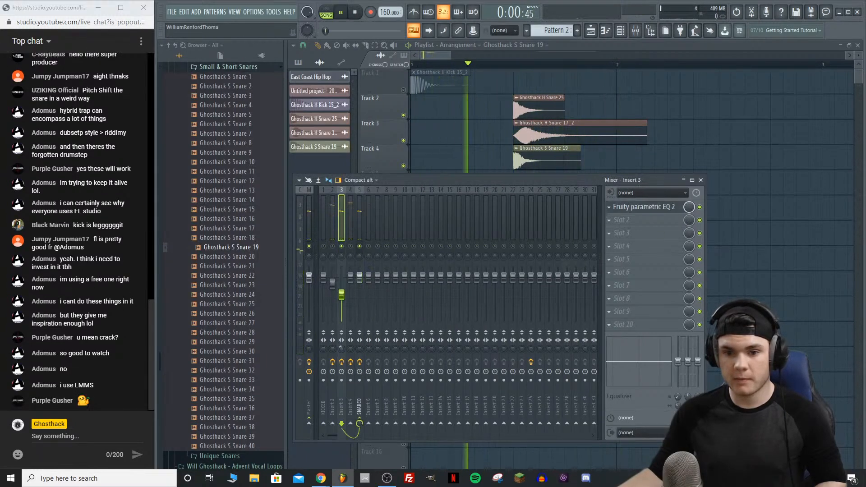
key(space)
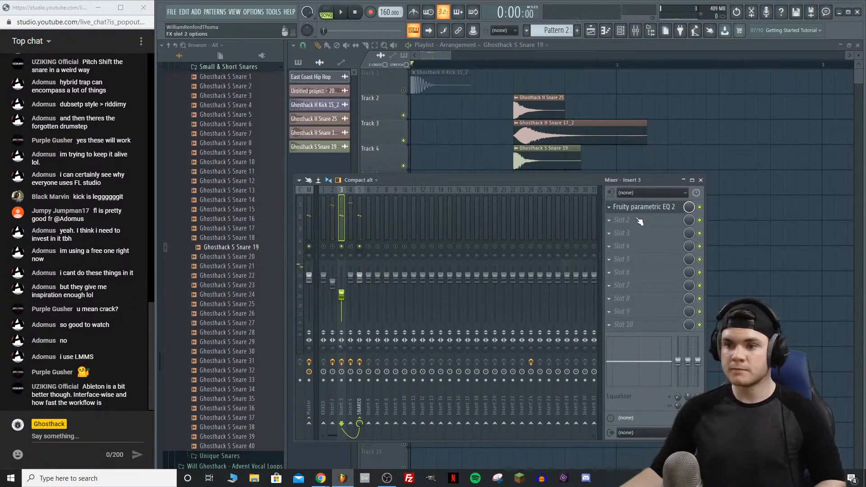
Step: Load Fruity Reeverb 2 in slot 2 of Insert 3 and lower its wet level while auditioning the snare
click(619, 219)
click(434, 116)
key(space)
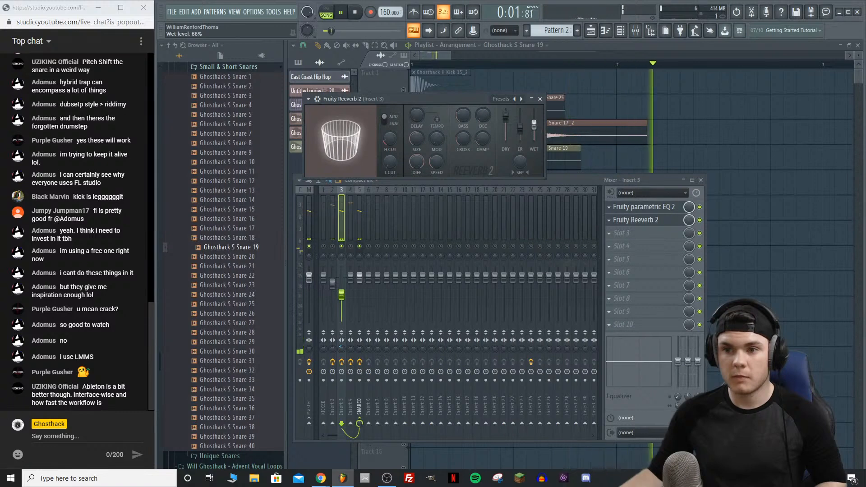
key(space)
drag(535, 128, 535, 131)
key(space)
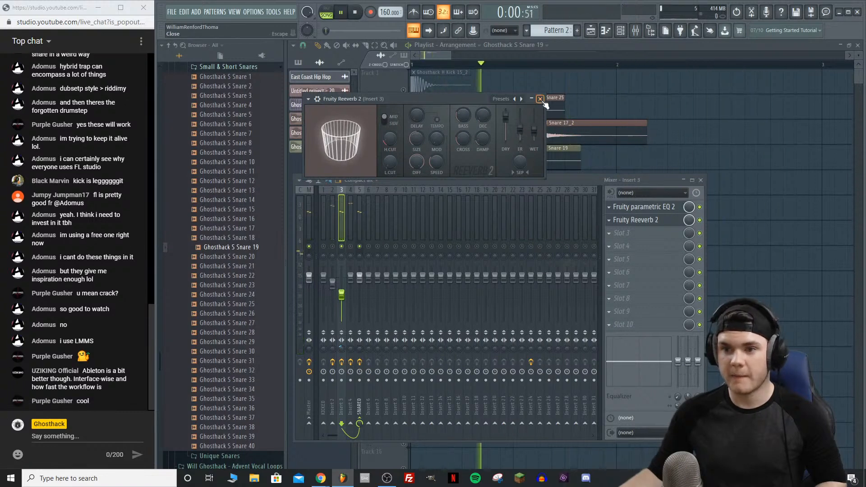
click(540, 98)
Step: Solo the other snare inserts for comparison, then restore all mixer tracks and play the full snare stack
right_click(352, 247)
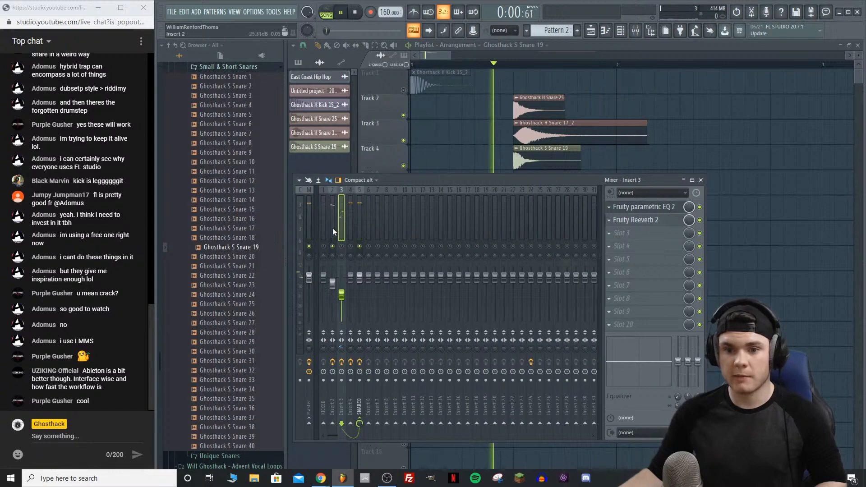
key(space)
right_click(336, 247)
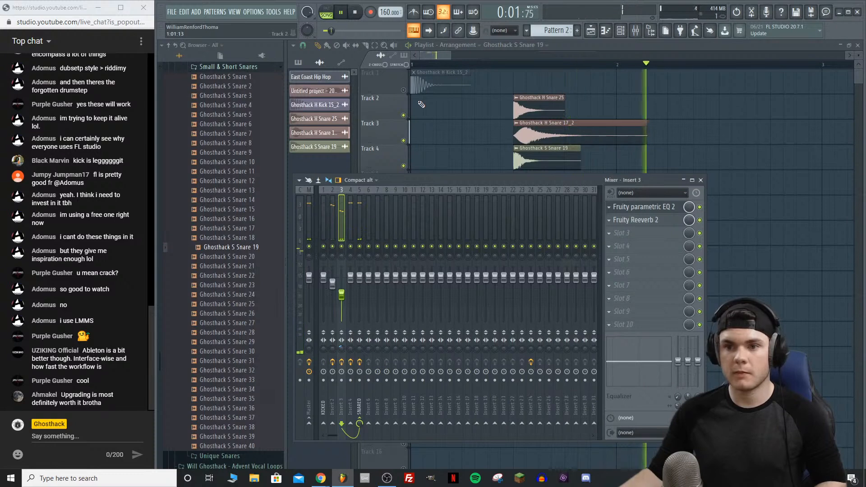
key(space)
Step: Unmute the kick on playlist Track 1 and play it together with the layered snares
right_click(404, 90)
right_click(403, 91)
key(space)
scroll(448, 66, down, 2)
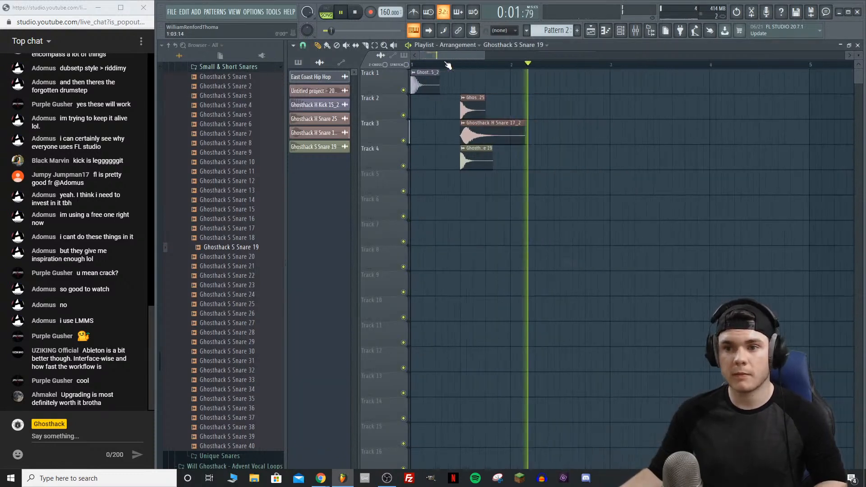
scroll(448, 65, down, 3)
key(space)
Step: Duplicate the kick and layered snares into the second bar, shift the copied kick slightly earlier and replay the beat
drag(518, 193, 494, 82)
key(space)
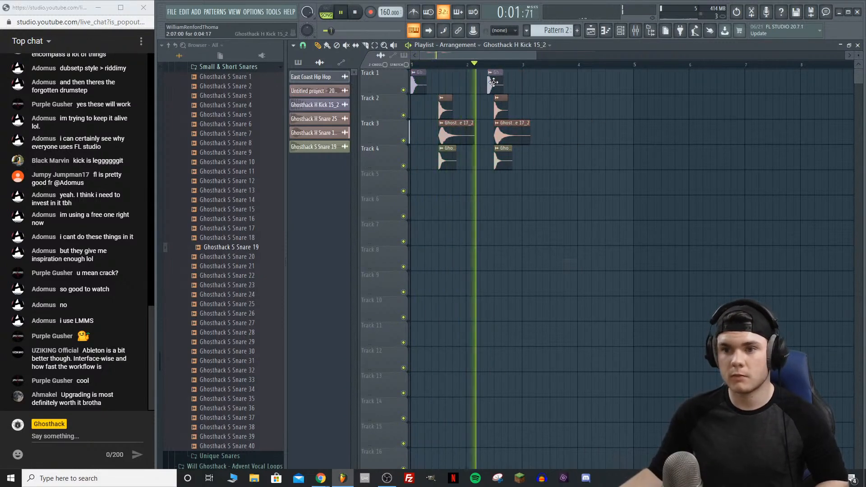
drag(493, 82, 486, 82)
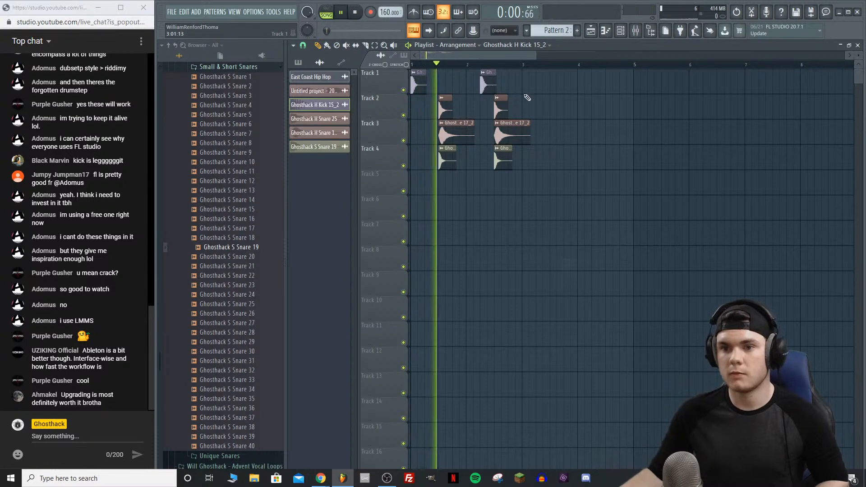
key(space)
Step: Solo Insert 3 in the mixer, enable the KICKED track alongside it and play the two together
click(636, 32)
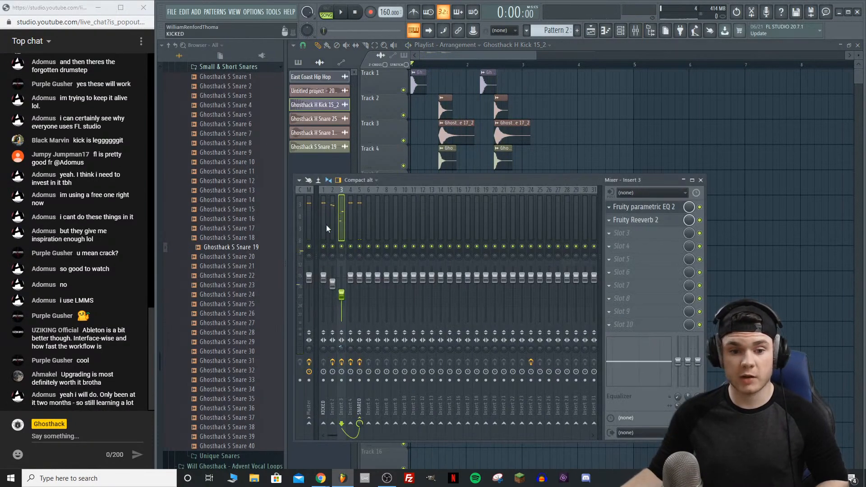
right_click(342, 246)
key(space)
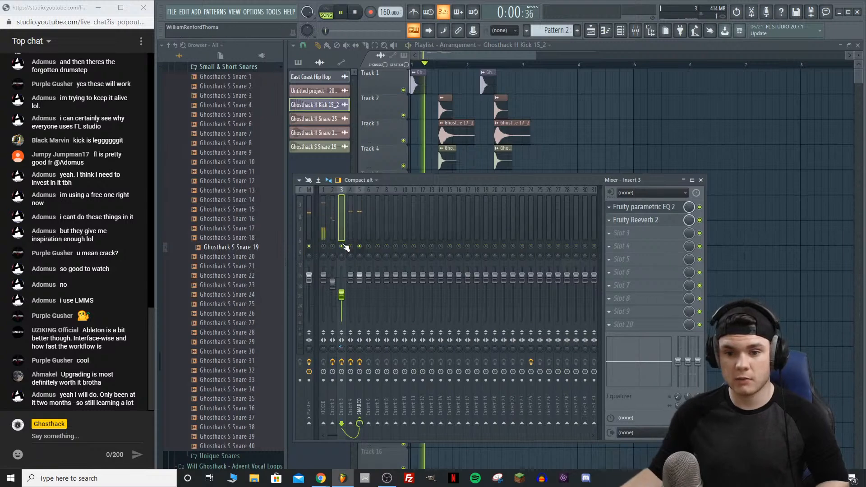
key(space)
click(325, 223)
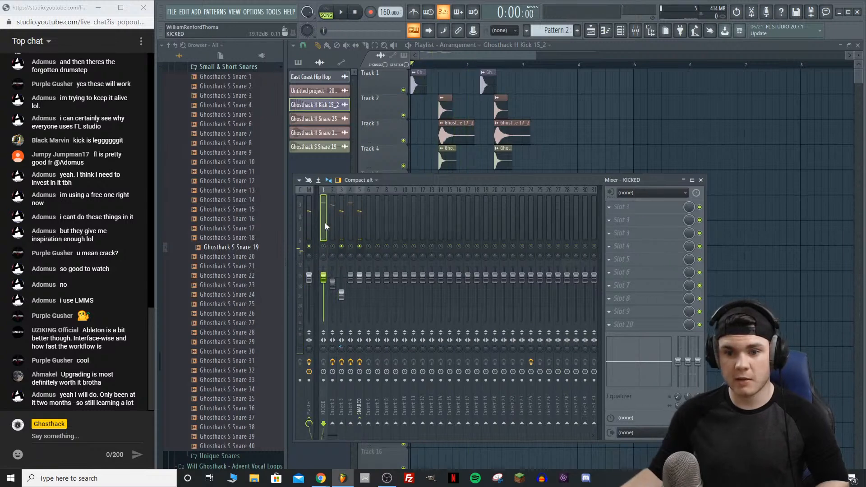
click(324, 246)
key(space)
key(space)
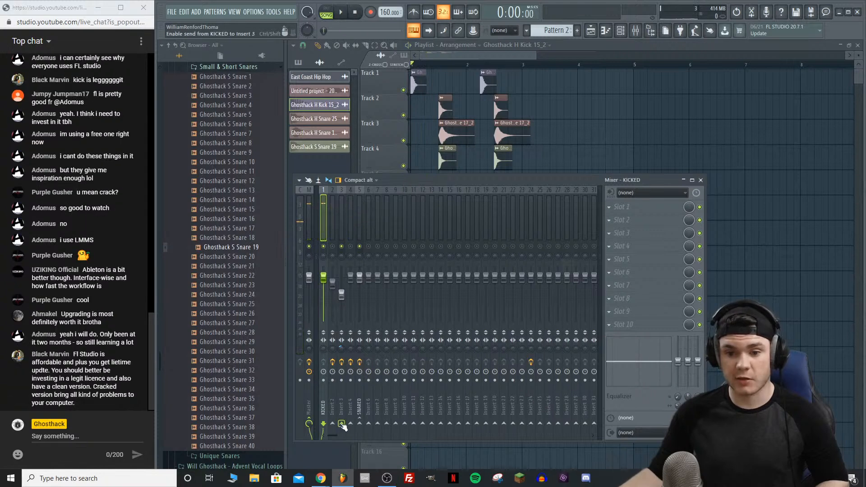
Step: Sidechain the KICKED track to Insert 3
right_click(342, 424)
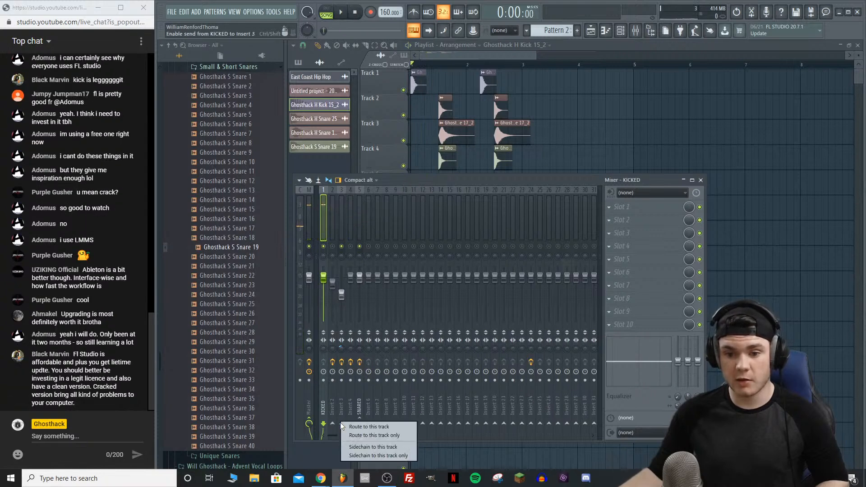
click(361, 445)
Step: Load Fruity Limiter in slot 10 of Insert 3 and set its compressor sidechain input to 1
click(340, 207)
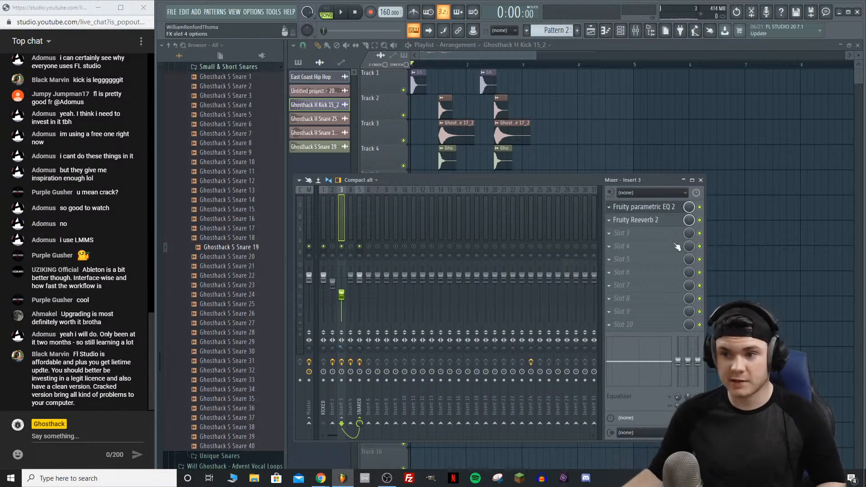
click(636, 328)
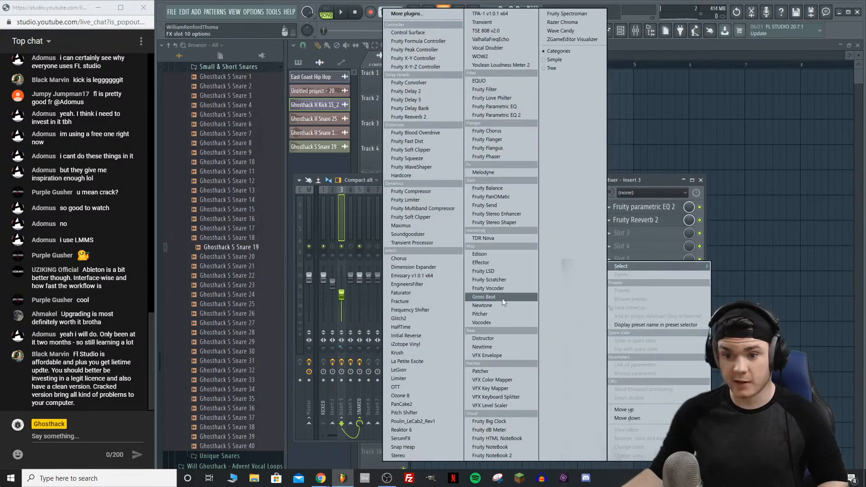
click(423, 199)
drag(413, 102, 468, 212)
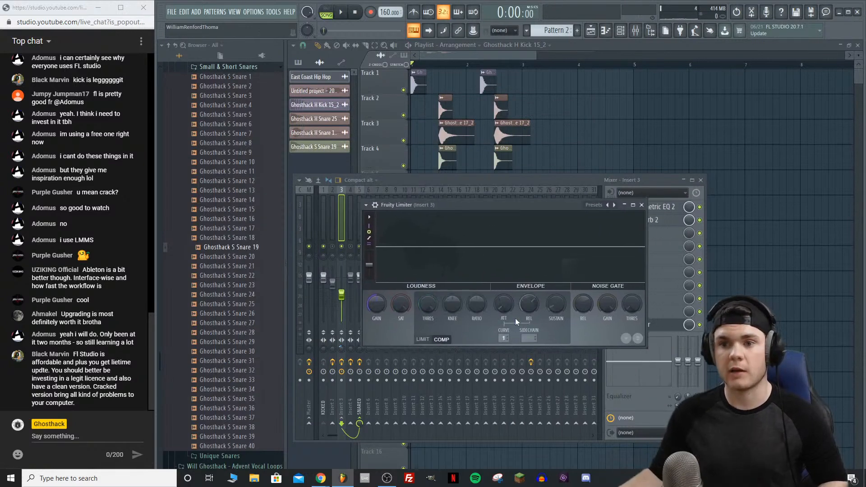
click(526, 339)
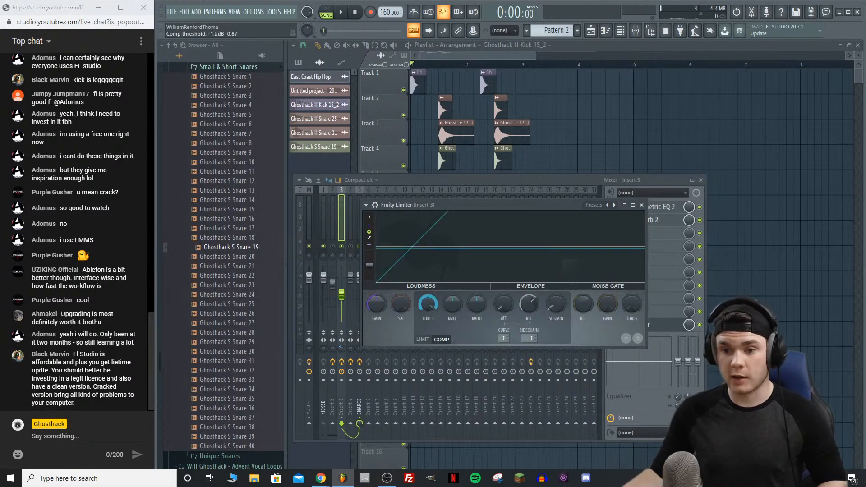
Step: Raise the limiter's compression ratio and lower its compressor threshold to about -19.7 dB during playback
drag(428, 304, 428, 337)
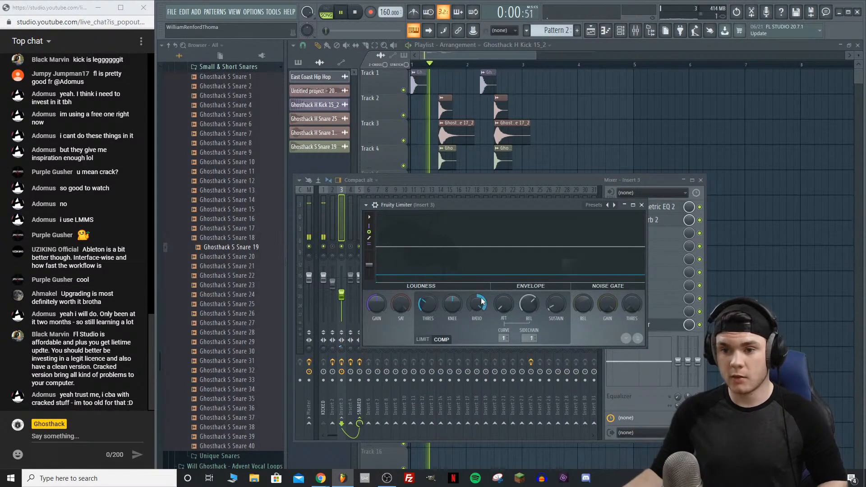
drag(426, 304, 426, 313)
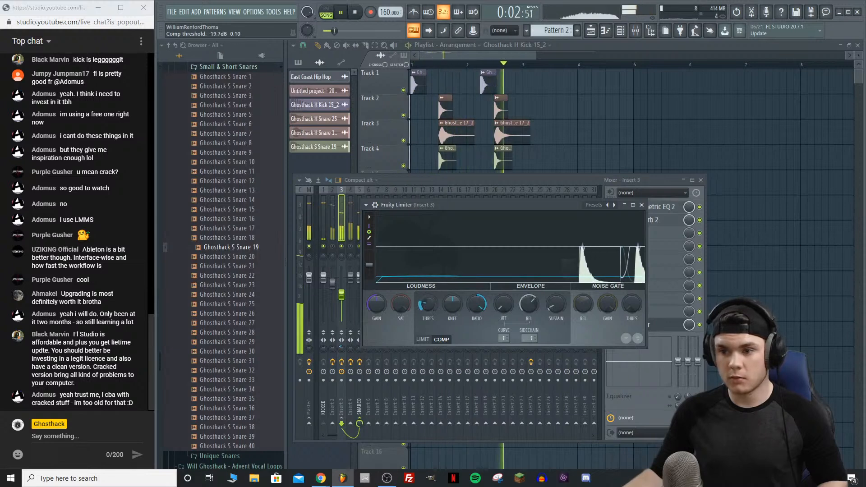
key(space)
Step: Set the limiter's compressor release to about 124 ms and replay the ducked snare against the kick
click(423, 339)
click(441, 339)
key(space)
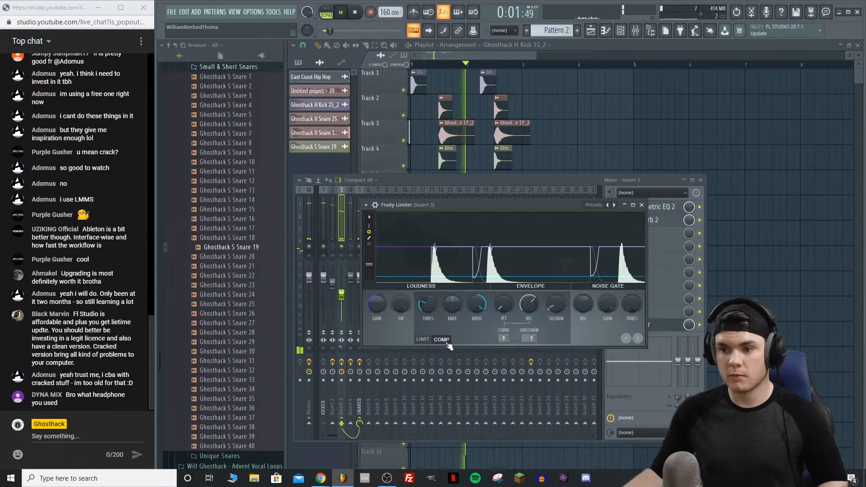
key(space)
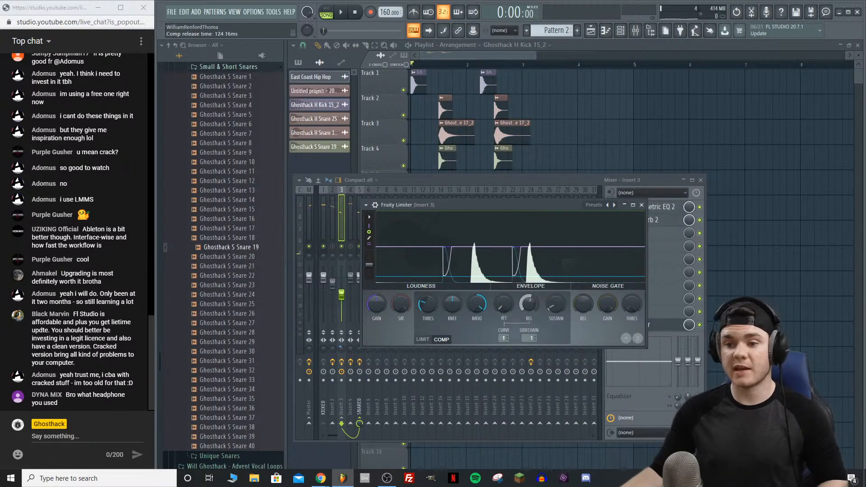
key(space)
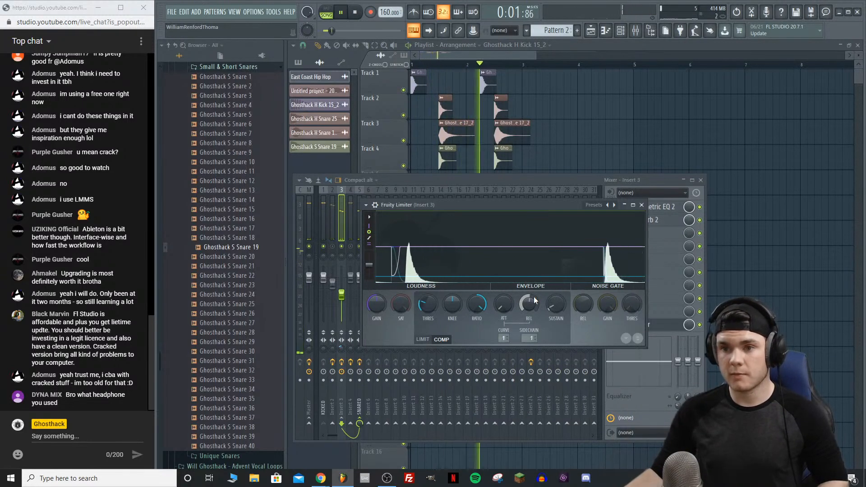
key(space)
Step: Move the second kick clip on Track 1 to the start of bar 2 and replay the beat
drag(490, 88, 477, 87)
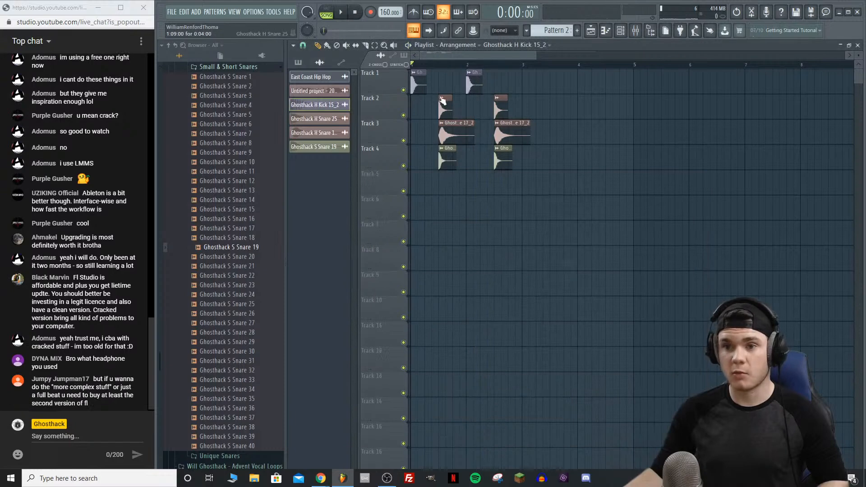
key(space)
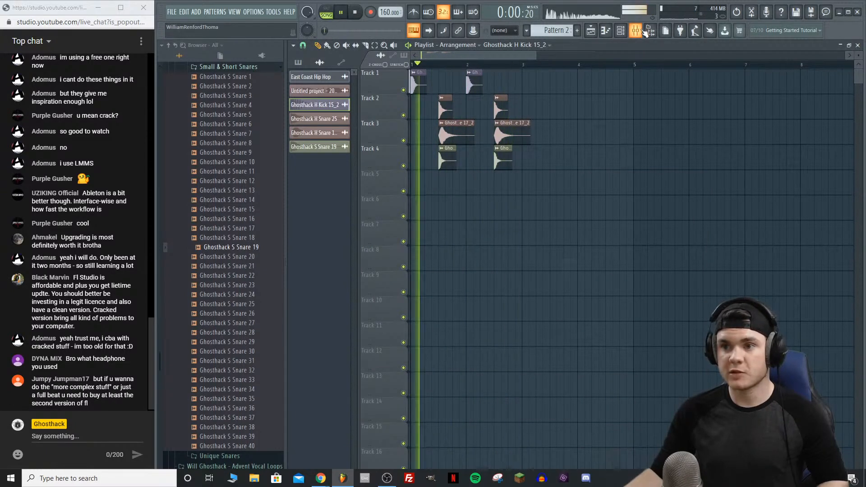
Step: Reopen the Fruity Limiter on Insert 3, lower its compressor threshold to about -25.0 dB and close it
key(F9)
click(640, 324)
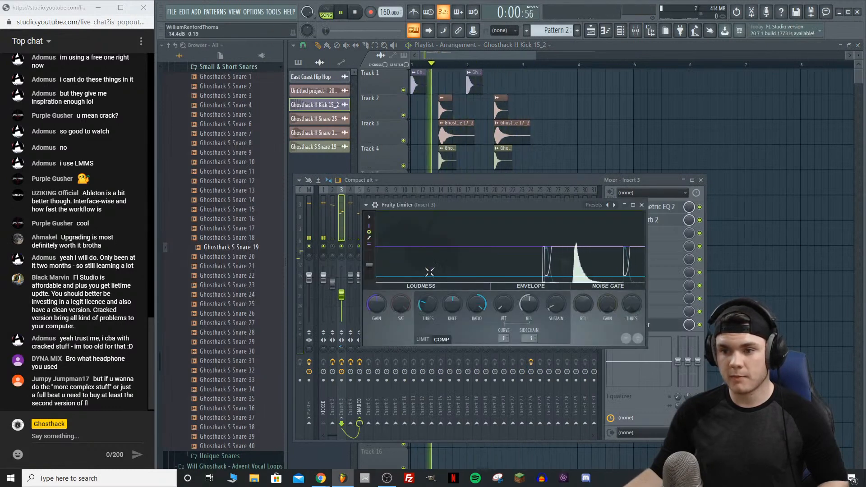
drag(426, 309, 426, 318)
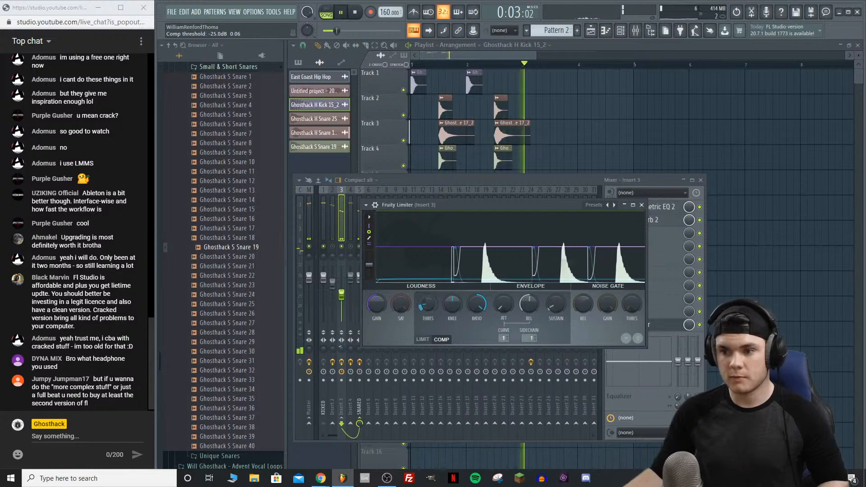
click(641, 205)
key(space)
Step: Turn off the solo in the mixer and return to the drum clips in the playlist
right_click(342, 246)
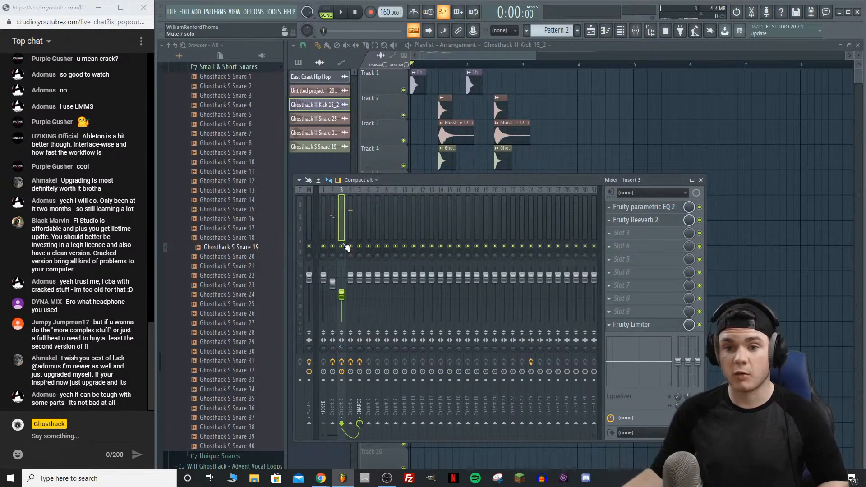
click(570, 44)
scroll(512, 67, down, 4)
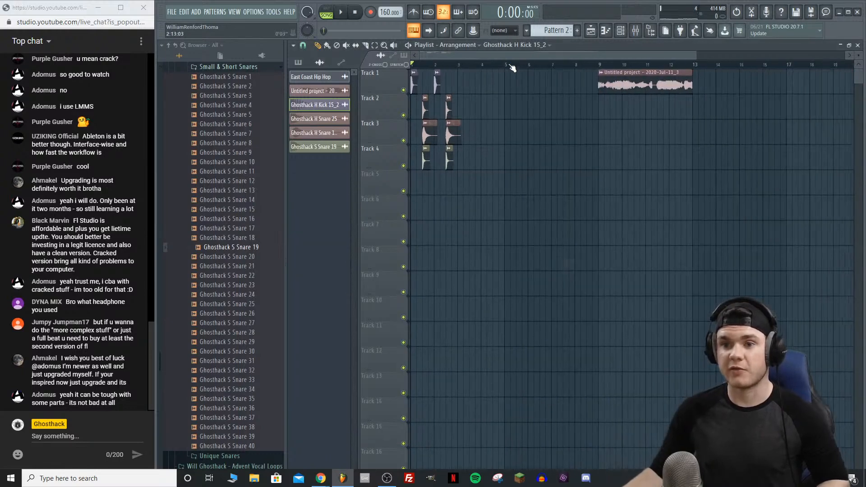
scroll(453, 67, up, 2)
scroll(453, 67, up, 2)
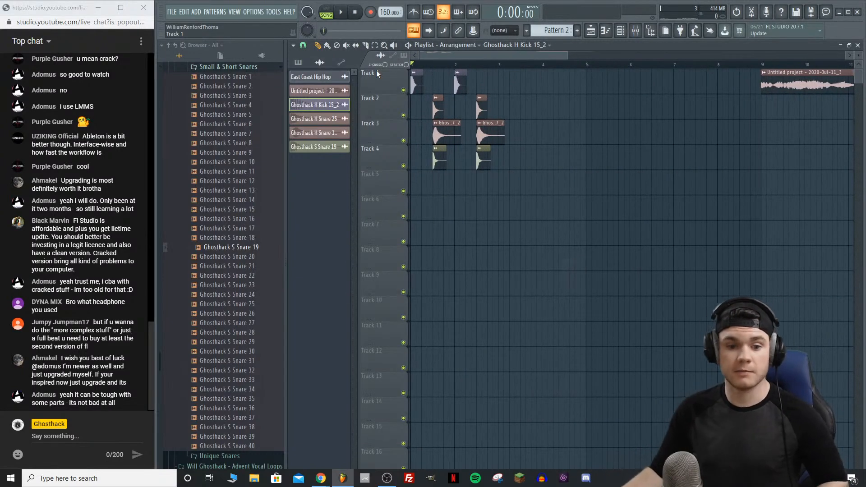
Step: Play the beat and move the second kick clip on Track 1 to the second beat of bar 2
key(space)
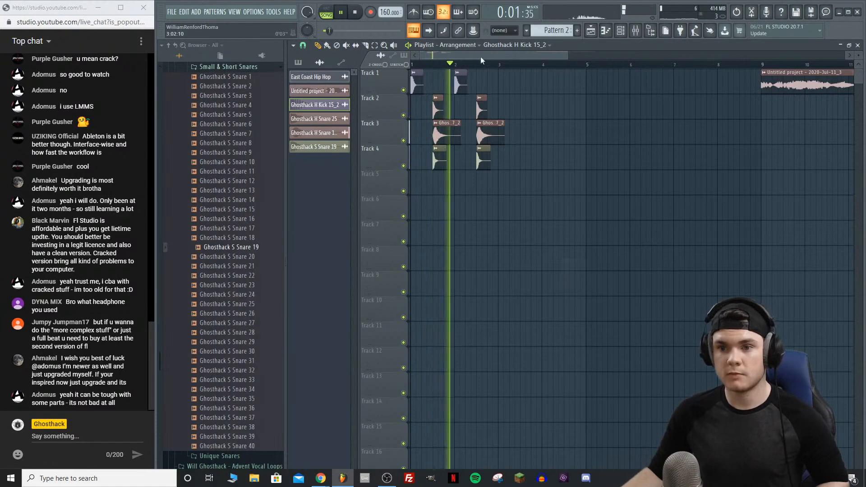
scroll(491, 56, up, 3)
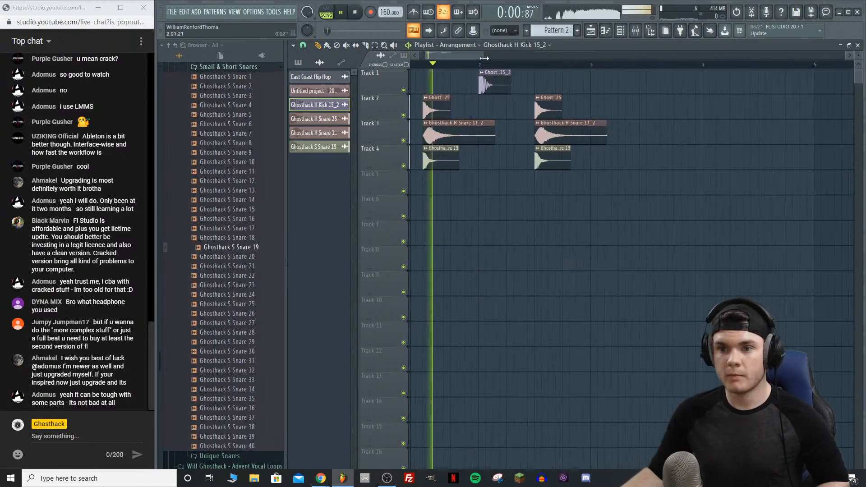
drag(481, 57, 472, 57)
key(space)
key(space)
drag(542, 88, 571, 90)
scroll(543, 70, down, 2)
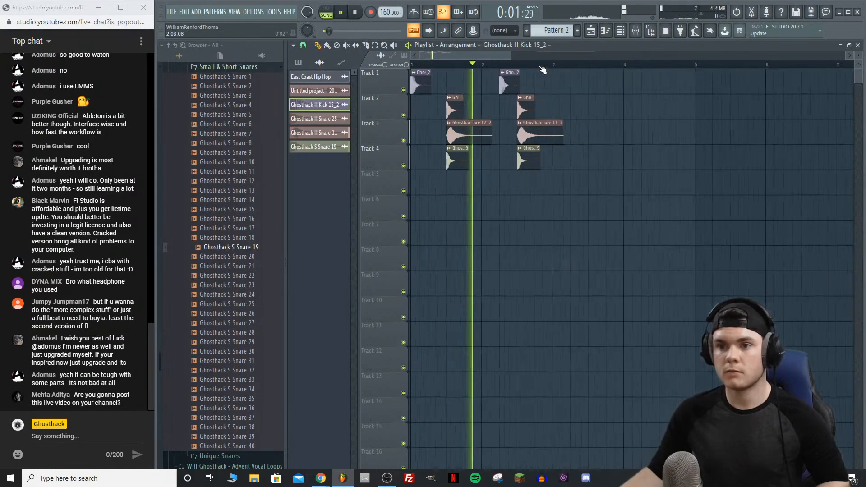
Step: Duplicate the kick and snare clips from bars 1–2 into bars 3–4 and play the copy from bar 3
scroll(542, 70, down, 1)
drag(416, 69, 566, 212)
key(ctrl+b)
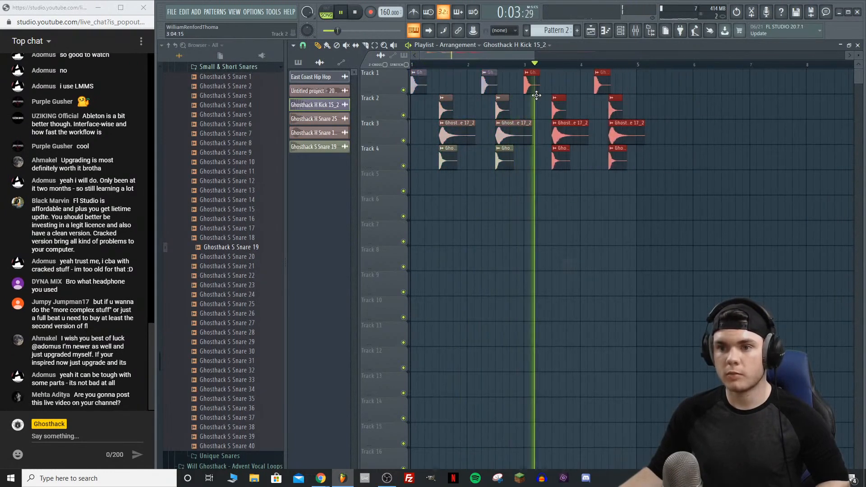
key(space)
click(527, 65)
key(space)
Step: Add an extra kick clip on Track 1 in bar 3, just before the snare, and replay the beat
click(549, 83)
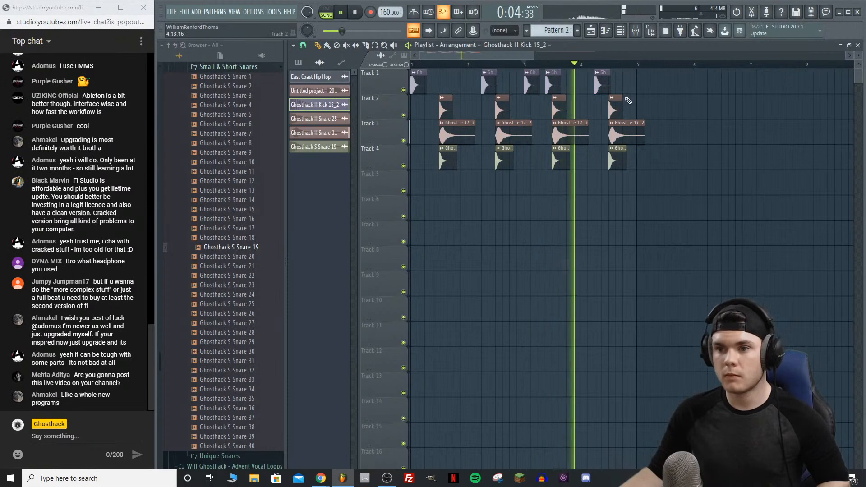
key(space)
scroll(605, 66, up, 2)
key(space)
Step: Add an extra hit of H Snare 25 and S Snare 19 just before the bar 4 kick and replay the pattern
click(532, 111)
click(583, 110)
key(space)
right_click(584, 111)
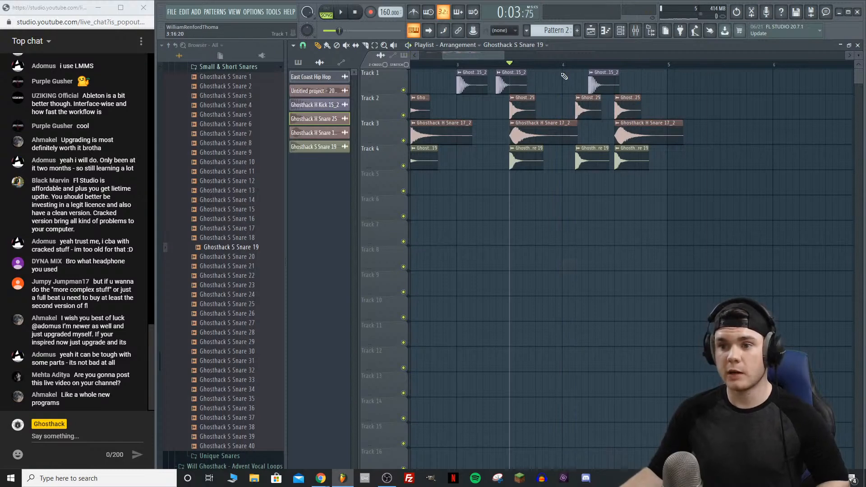
key(space)
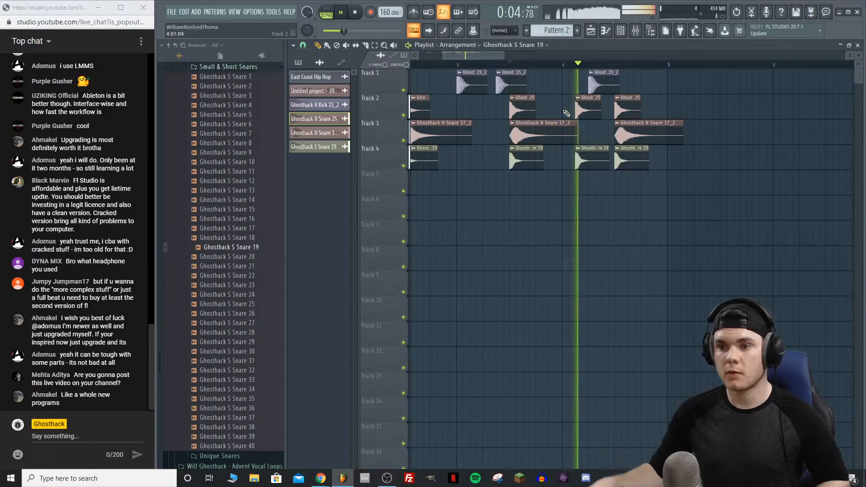
key(space)
Step: Move the resampled FM audio clip from Track 1 to Track 7 at the start of bar 5 and play it
scroll(538, 65, down, 3)
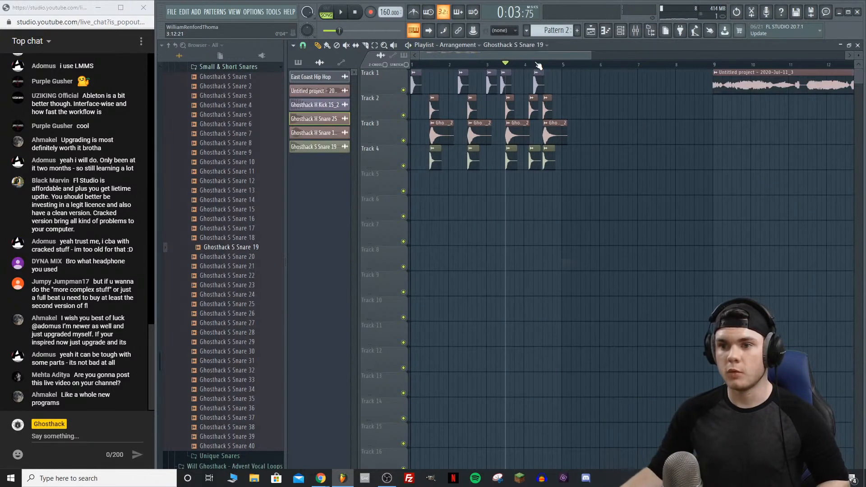
scroll(585, 65, down, 3)
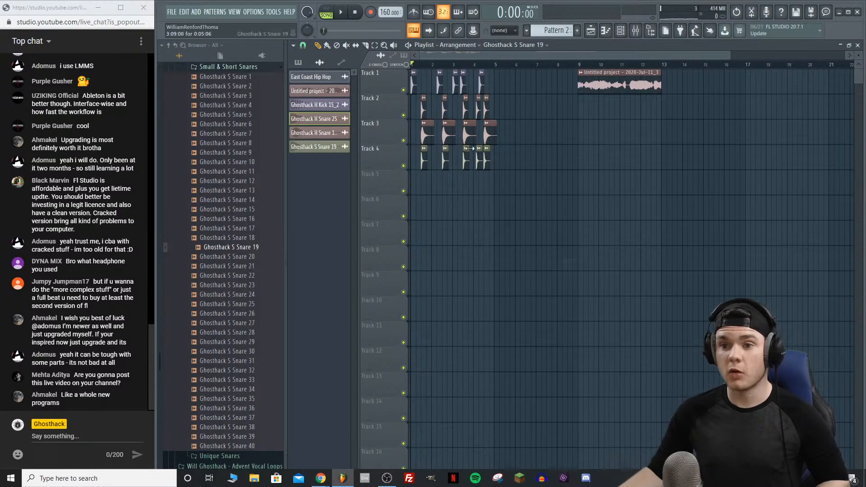
drag(612, 72, 565, 223)
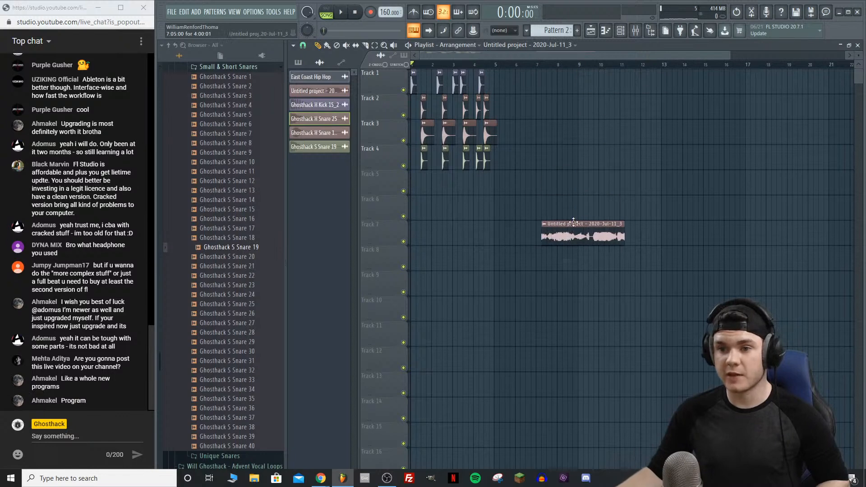
click(495, 66)
key(space)
scroll(496, 66, up, 3)
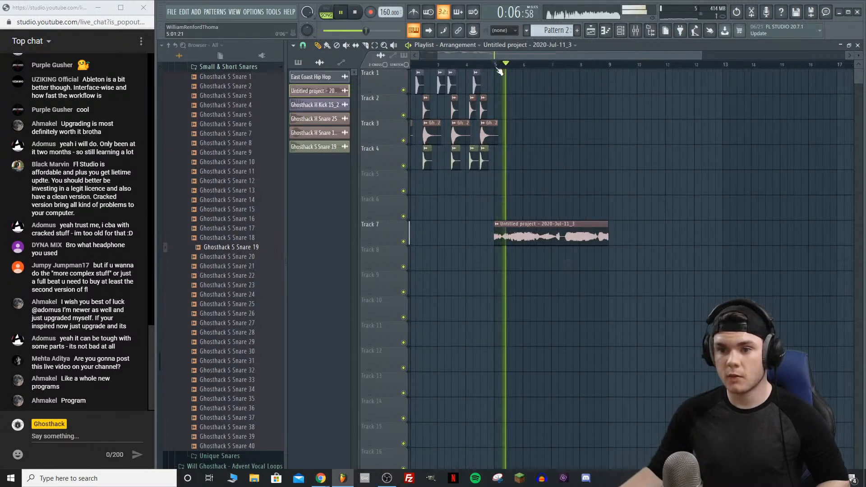
drag(495, 58, 423, 71)
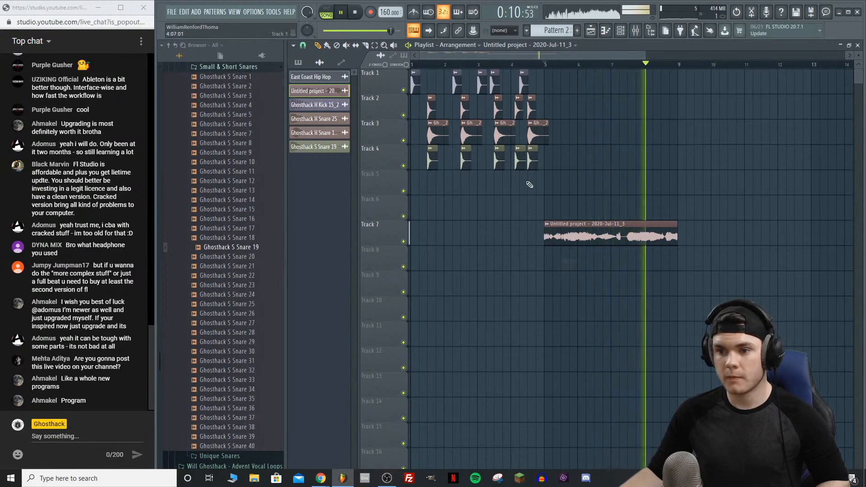
Step: Turn on Normalize in the resampled clip's channel settings, play the result and close the settings
double_click(546, 232)
key(space)
click(500, 252)
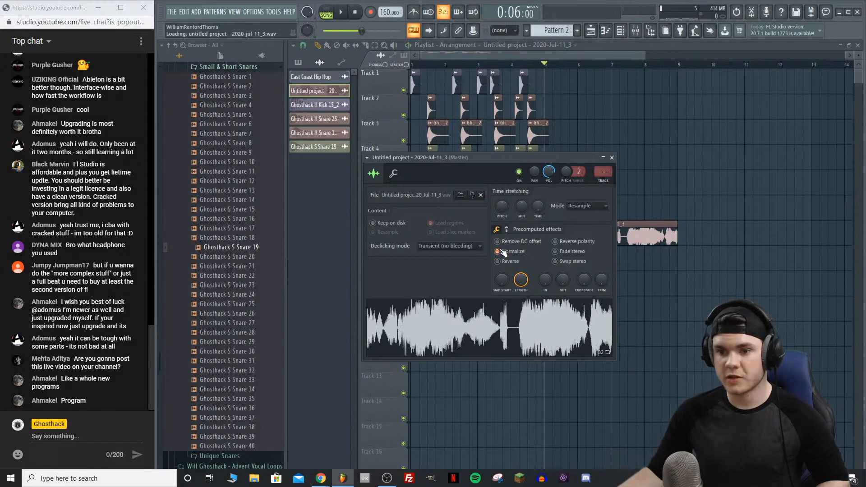
key(space)
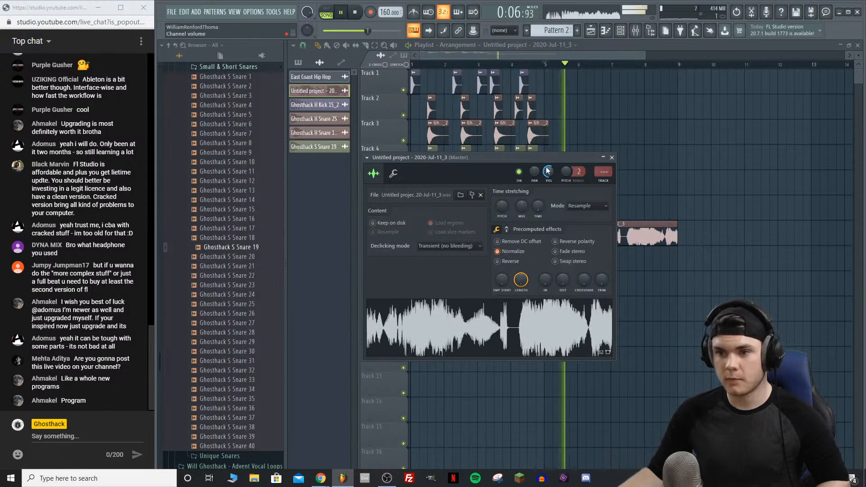
click(612, 158)
key(space)
Step: Try the resampled clip beneath the drums from bar 1 on Track 7 and return it to bar 5
click(412, 64)
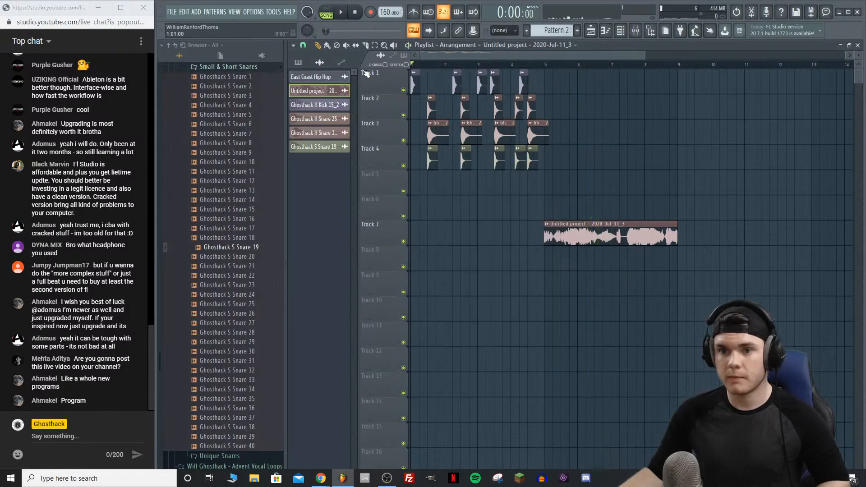
scroll(560, 67, up, 4)
drag(560, 237, 273, 249)
key(space)
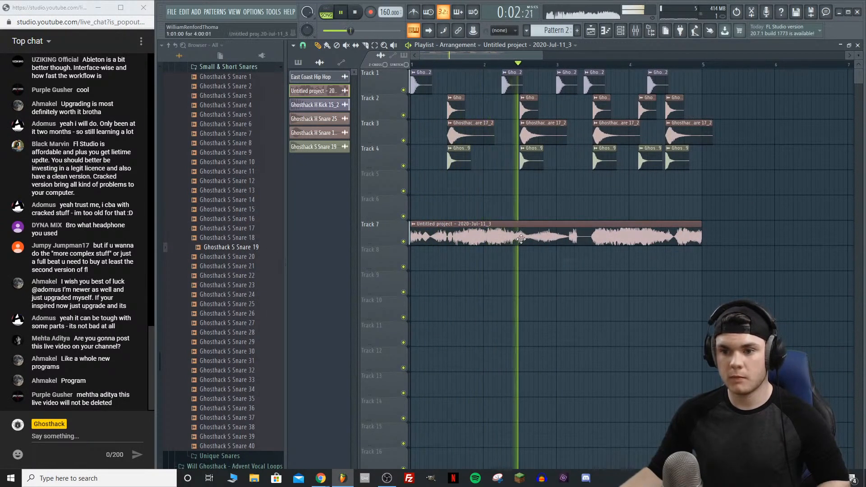
key(space)
drag(483, 234, 787, 230)
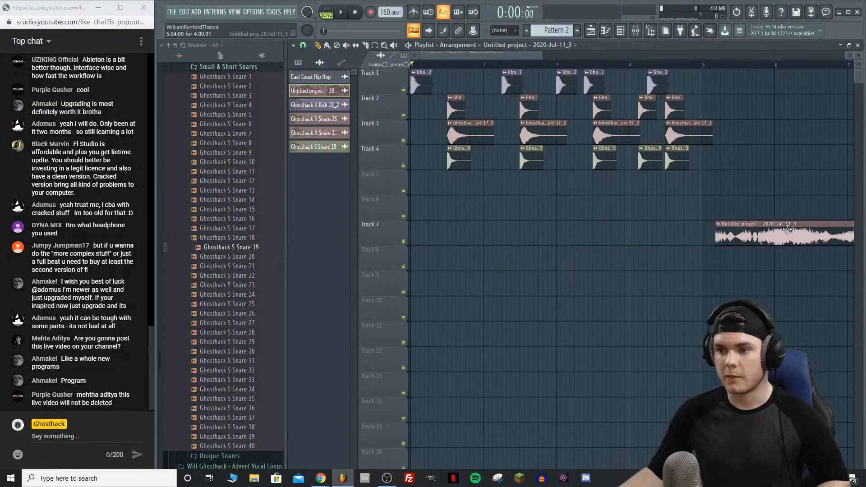
Step: Audition the resampled clip repeatedly through bar 6 and slice it at the fourth beat of bar 6
drag(492, 56, 552, 68)
click(554, 65)
key(space)
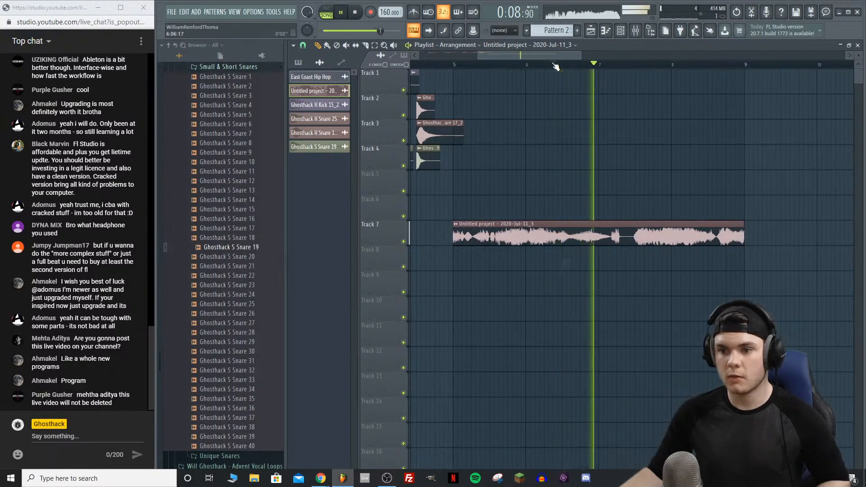
key(space)
click(581, 66)
key(space)
key(space)
key(space)
key(space)
key(space)
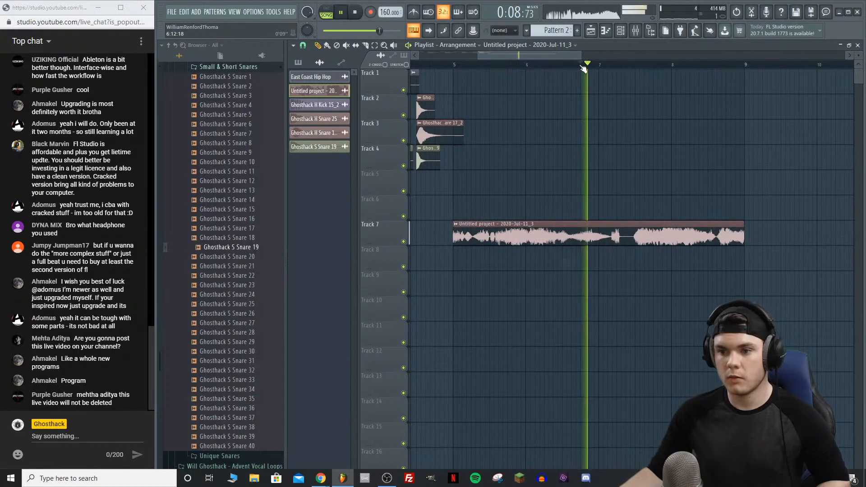
key(space)
key(space)
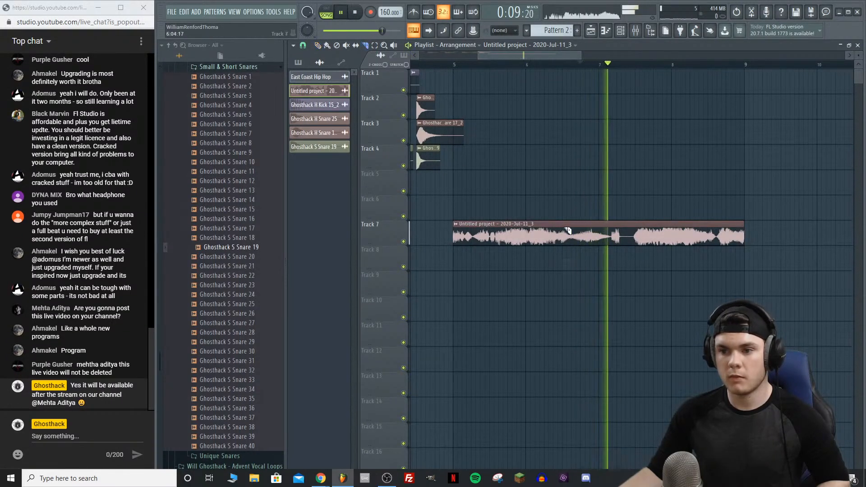
key(space)
drag(583, 211, 584, 210)
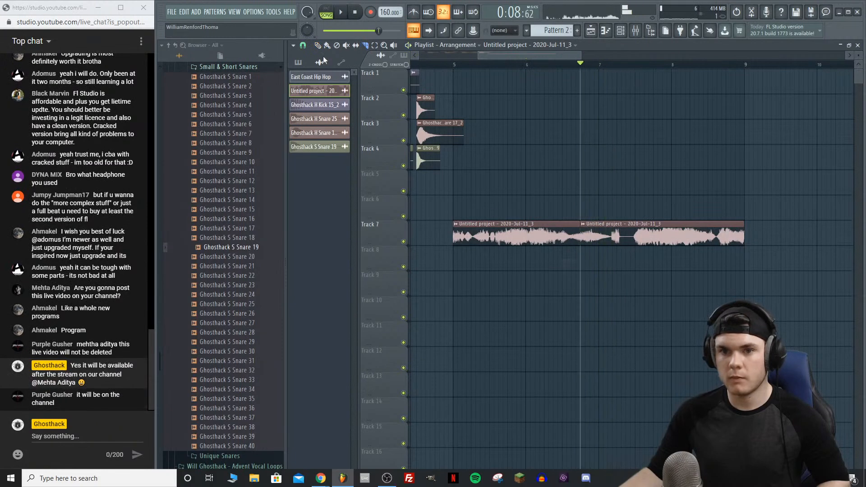
Step: Slice a short section out of the recorded audio on Track 7 and place a copy on Track 6 under the last snare
click(762, 85)
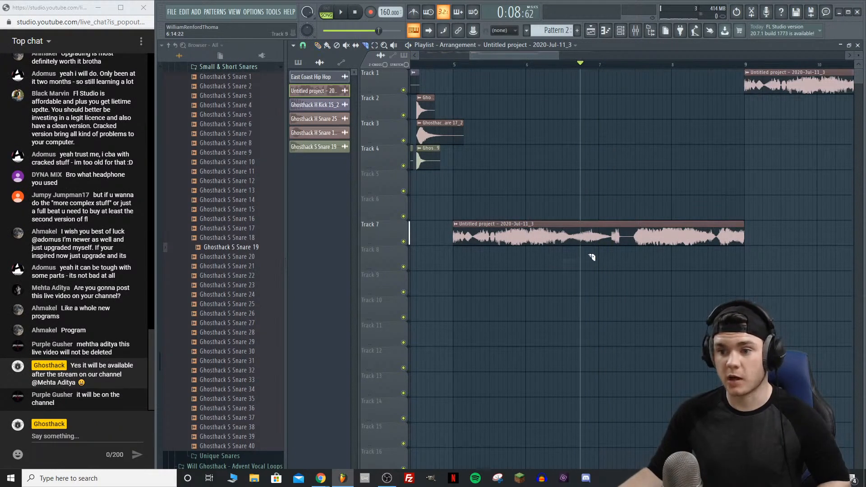
drag(587, 199, 614, 212)
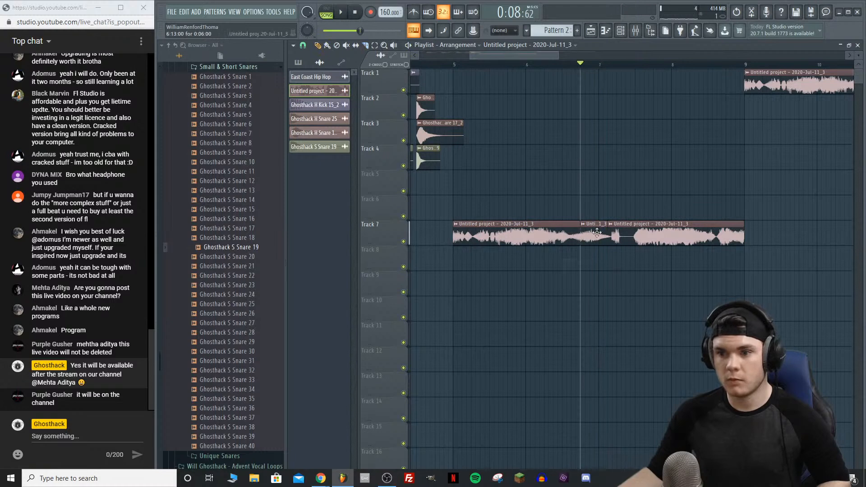
click(422, 207)
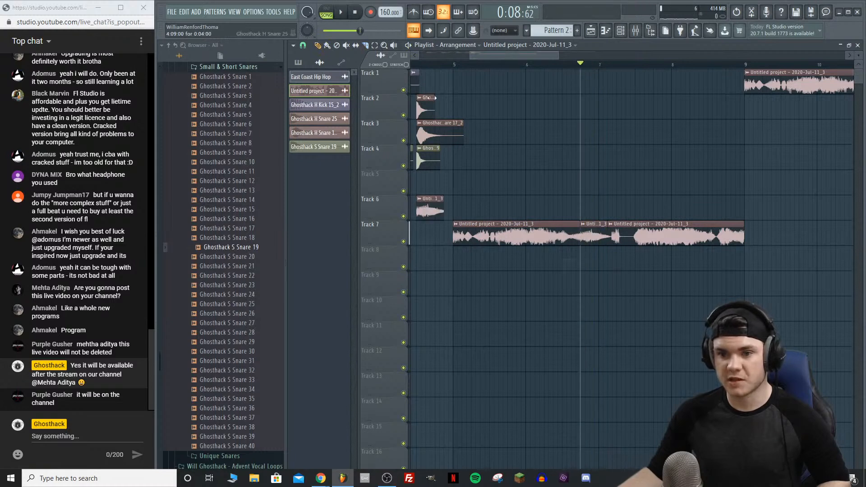
Step: Play the arrangement from the last snare to hear the Track 6 chop layered with the drums
click(418, 66)
key(space)
drag(490, 54, 435, 55)
key(space)
key(space)
key(space)
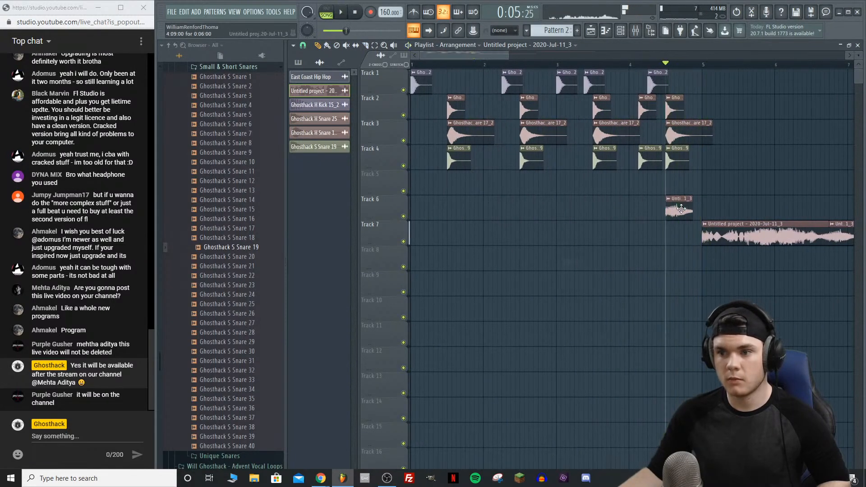
Step: Place copies of the audio chop on Track 6 every half bar from bar 1 to the second snare
key(space)
scroll(438, 66, up, 2)
drag(438, 55, 383, 68)
key(space)
click(466, 201)
key(space)
click(531, 209)
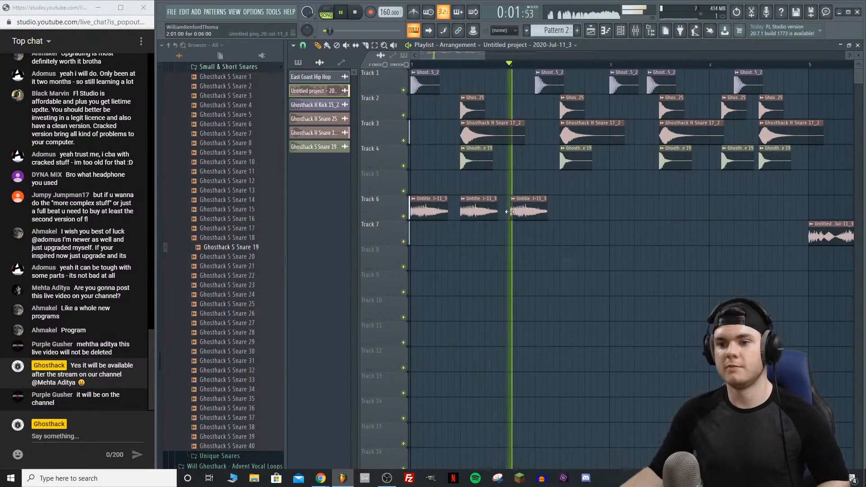
click(560, 212)
key(space)
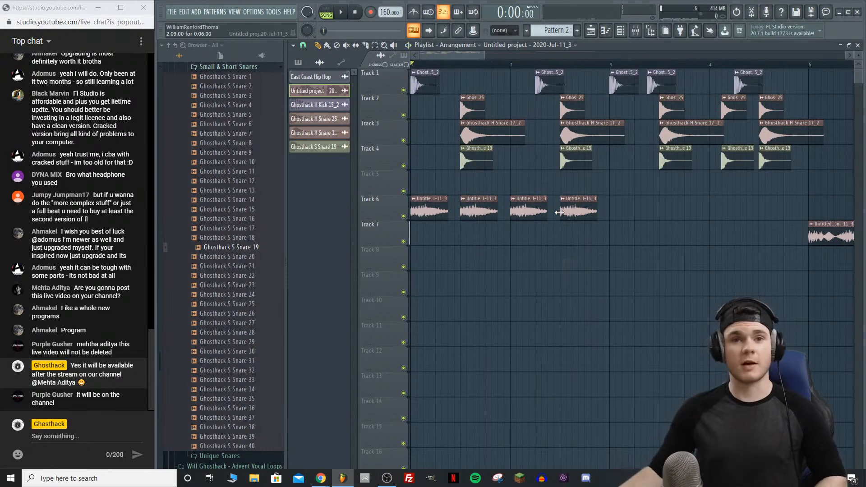
Step: Play back the chop pattern and delete all Track 6 chops except the one on the first snare
key(space)
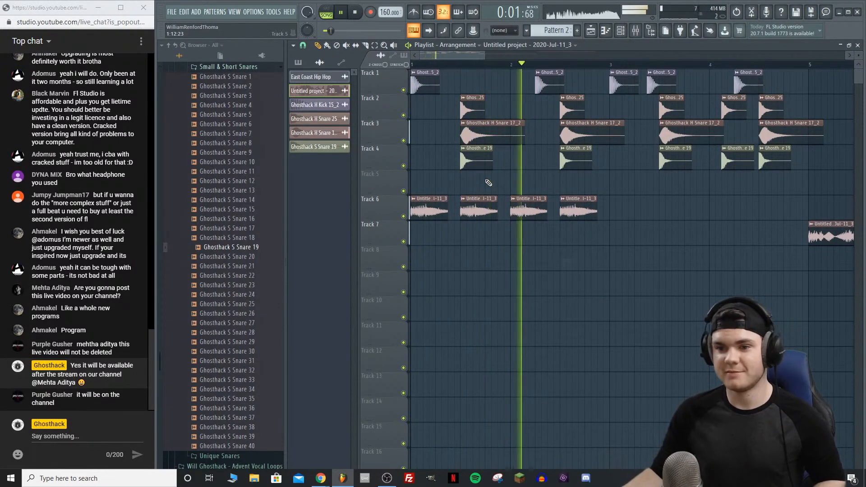
key(space)
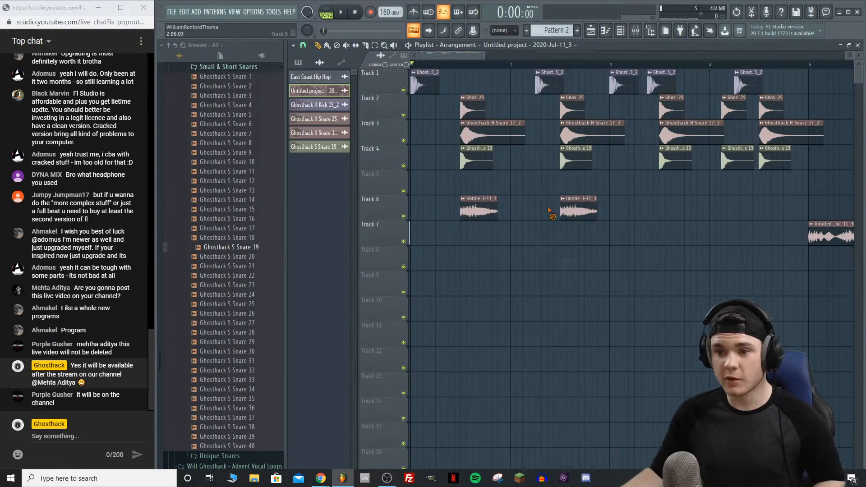
scroll(527, 66, down, 3)
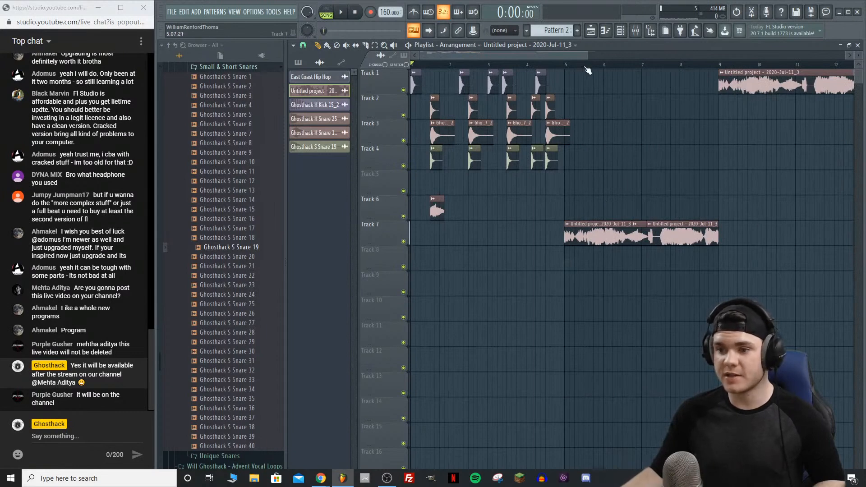
Step: Add a run of short stutter slices right after the first-snare chop on Track 6, reaching the second kick
scroll(671, 68, up, 2)
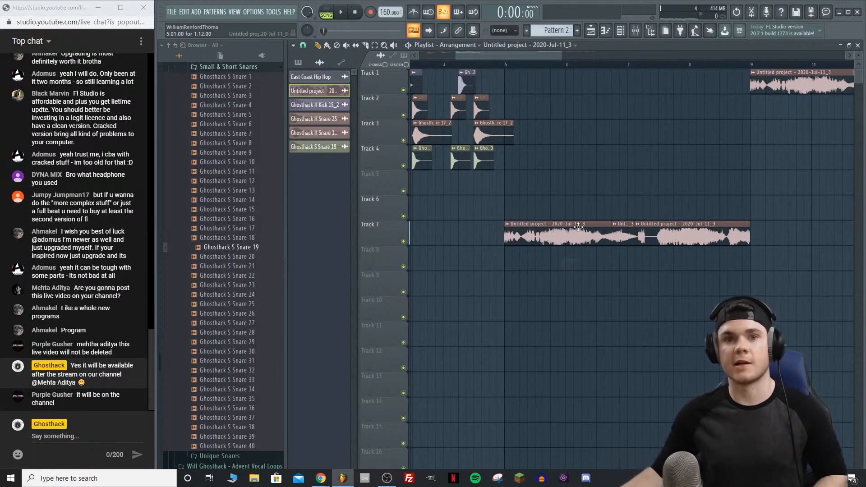
drag(489, 56, 421, 75)
scroll(450, 79, up, 2)
key(space)
drag(496, 209, 521, 206)
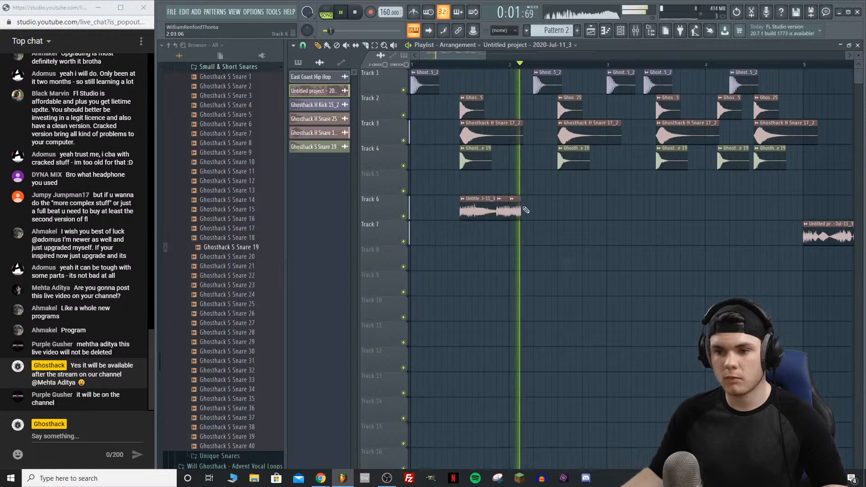
key(space)
click(524, 207)
Step: Play the opening bars to check the stutter slices against the drum pattern
click(494, 59)
click(486, 64)
key(space)
key(space)
scroll(487, 66, down, 2)
key(space)
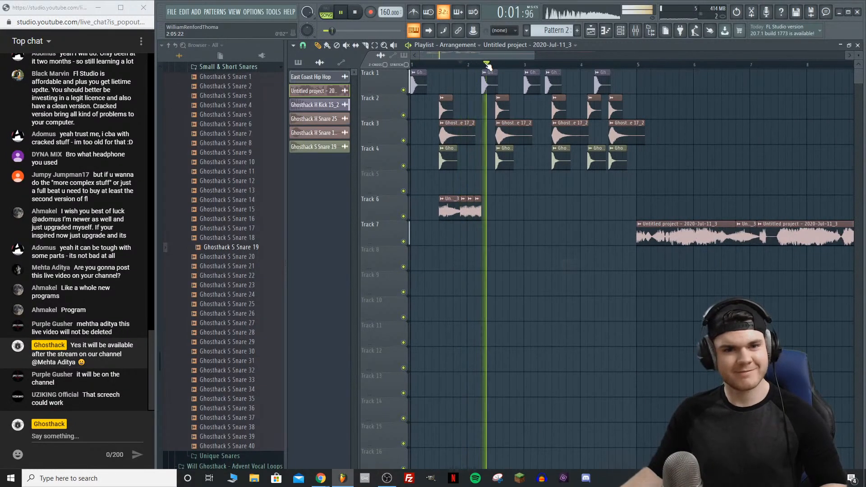
key(space)
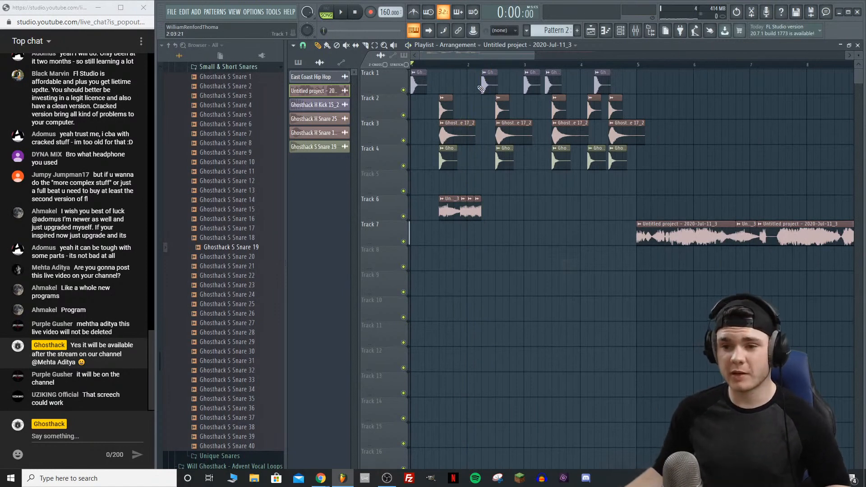
Step: Inspect the channel settings of the recorded audio clip on Track 6, and close them
scroll(638, 185, down, 2)
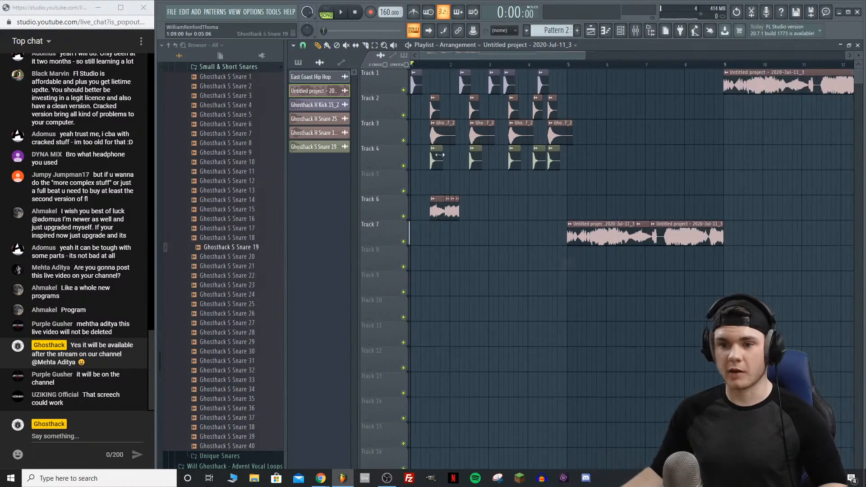
drag(586, 52, 522, 53)
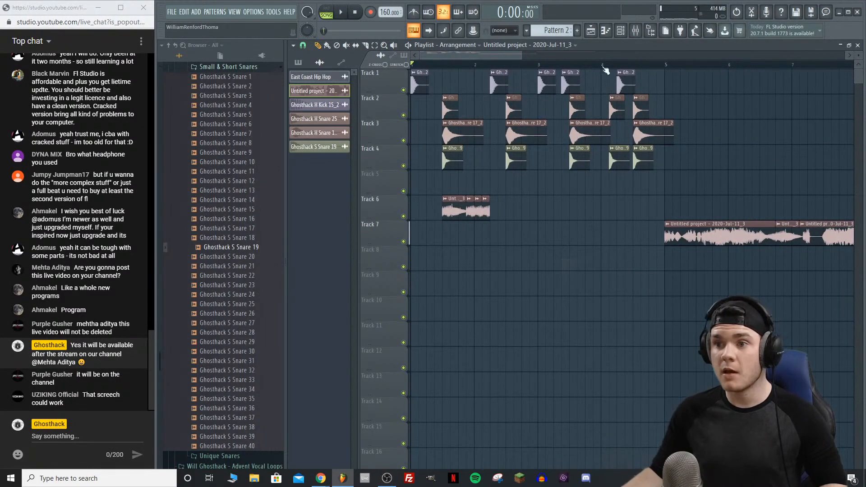
click(635, 31)
click(637, 30)
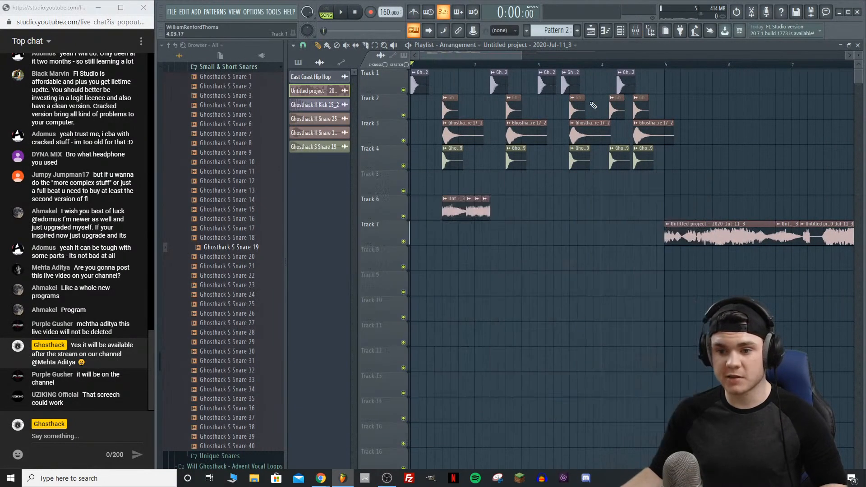
double_click(451, 200)
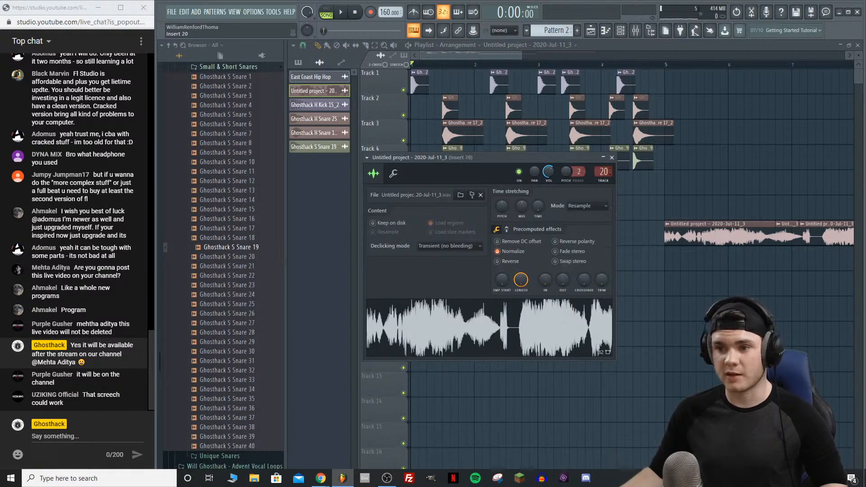
click(612, 157)
Step: Play the opening bars, and play the full recording on Track 7 from bar 5
key(space)
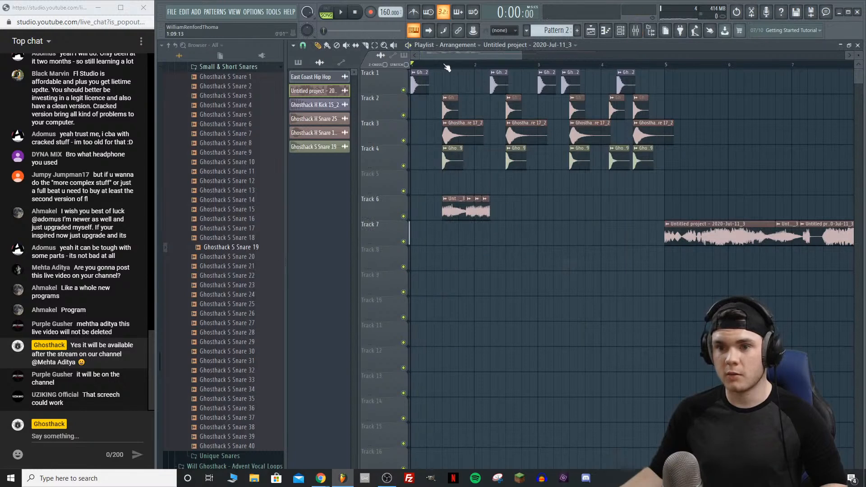
key(space)
drag(491, 55, 541, 56)
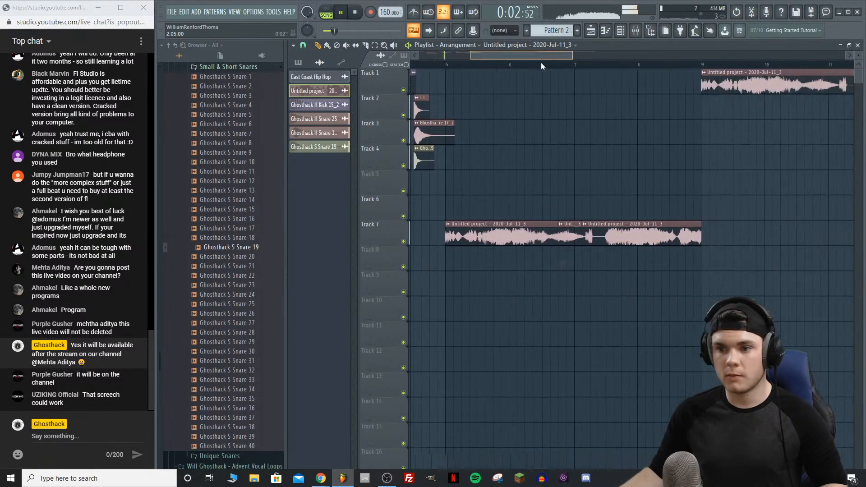
click(454, 70)
key(space)
Step: Load Maximus into the first effect slot of mixer insert 20
key(F9)
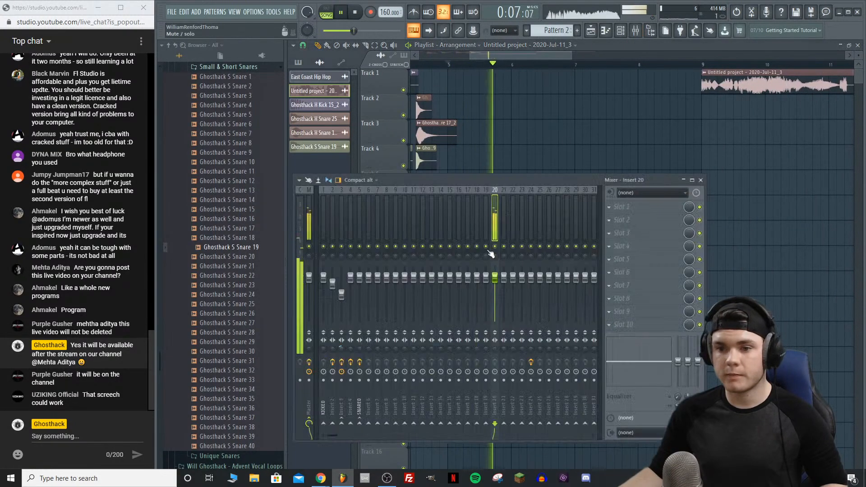
key(space)
click(625, 207)
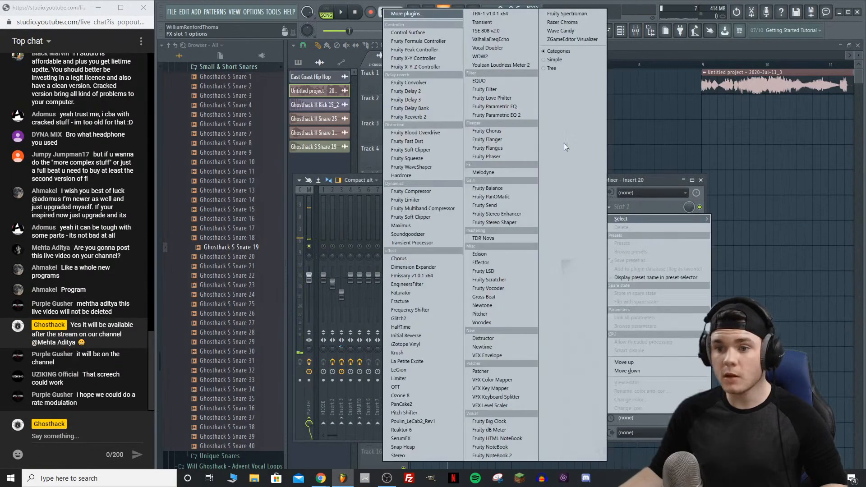
click(423, 224)
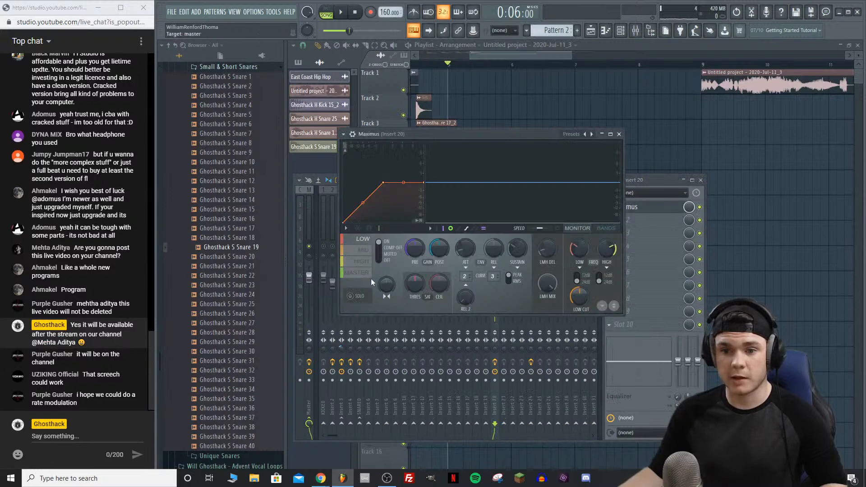
Step: Solo Maximus's low band in the bands view, adjust its crossover frequency and set the low cut to 15 Hz
click(601, 230)
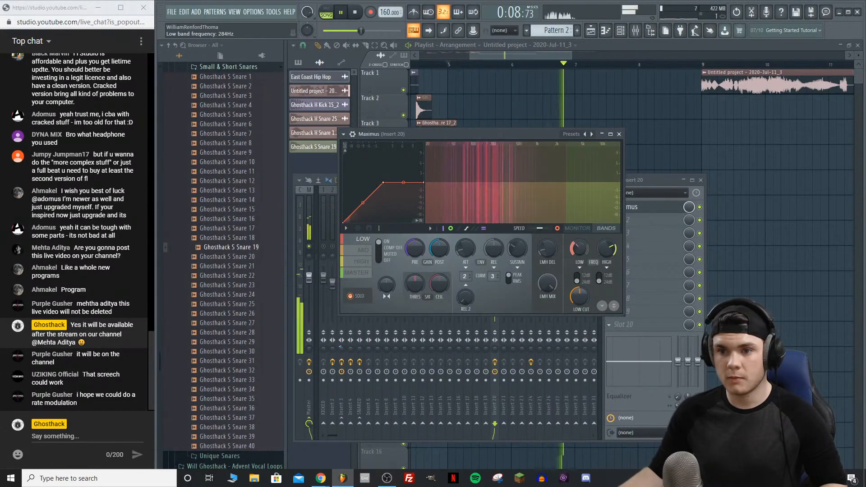
mouse_move(579, 296)
mouse_down()
mouse_move(579, 282)
mouse_move(579, 296)
mouse_up()
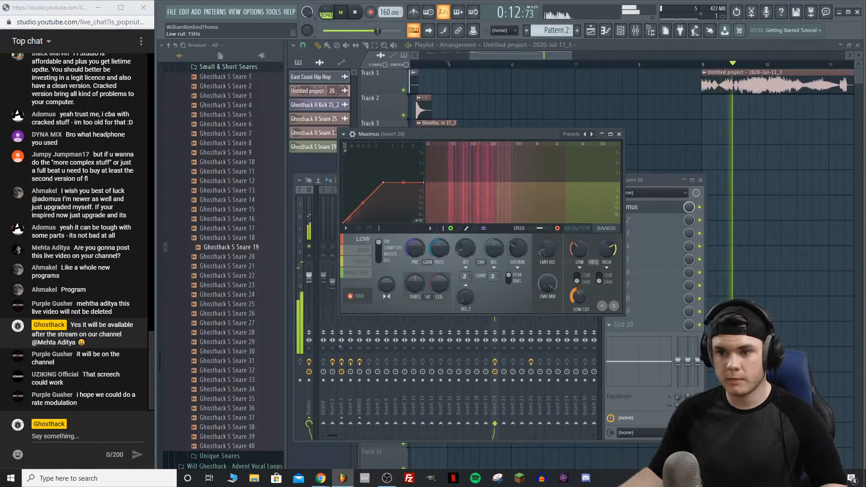
click(634, 206)
key(space)
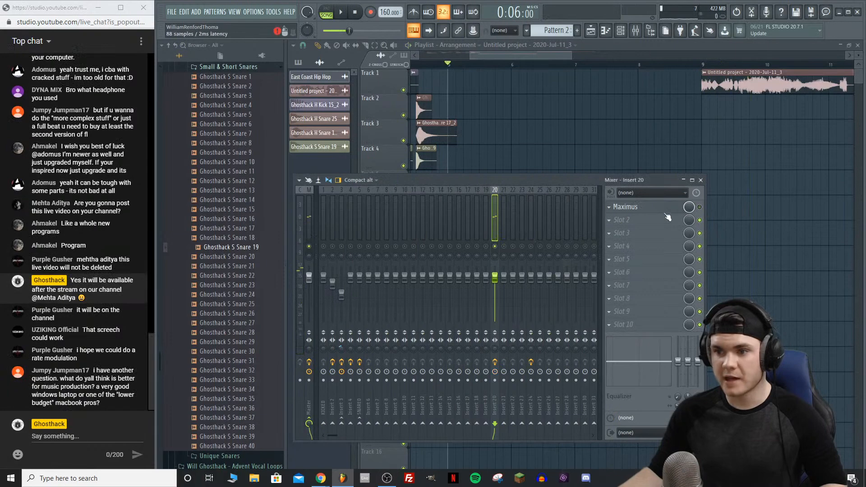
Step: Insert Fruity Parametric EQ 2 ahead of Maximus on insert 20 and load its 20Hz + 18kHz cut preset
click(630, 211)
click(519, 116)
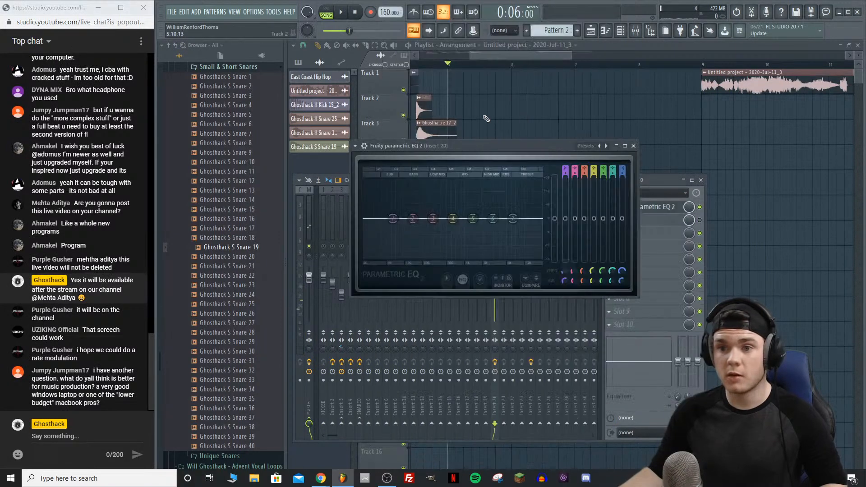
click(586, 146)
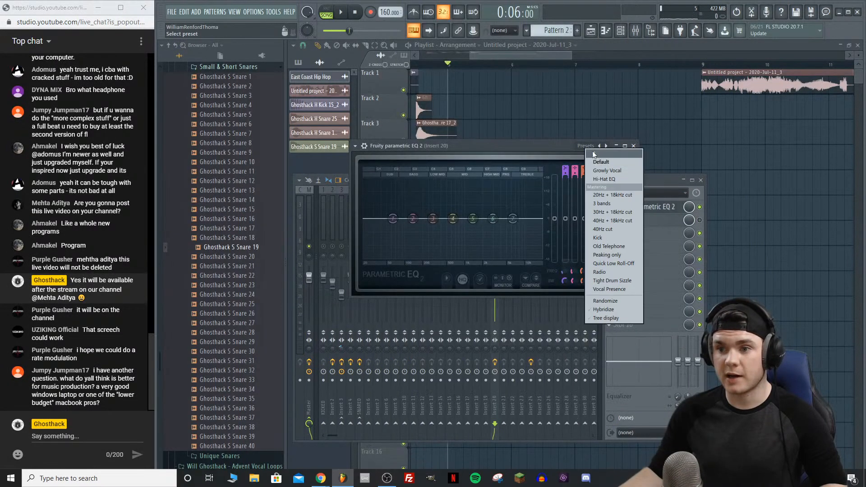
click(603, 194)
Step: Raise the cutoff of the EQ's band 1 high-pass filter to 104 Hz while the recording plays
key(space)
drag(365, 219, 407, 220)
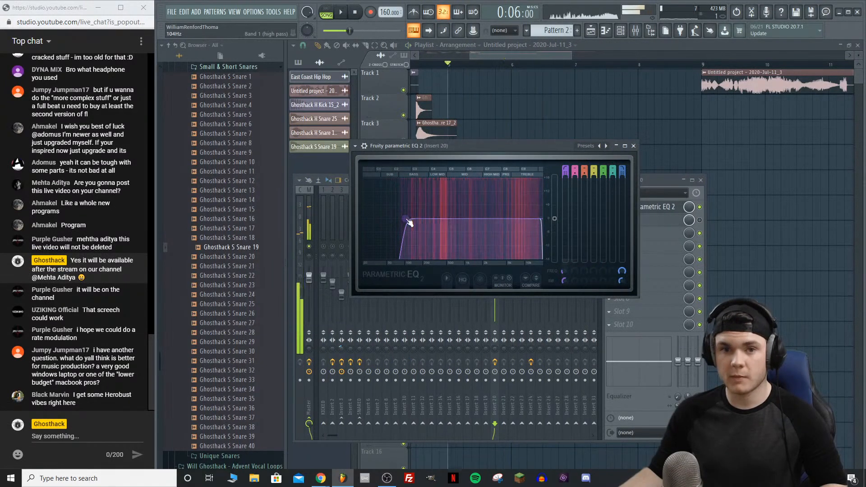
key(space)
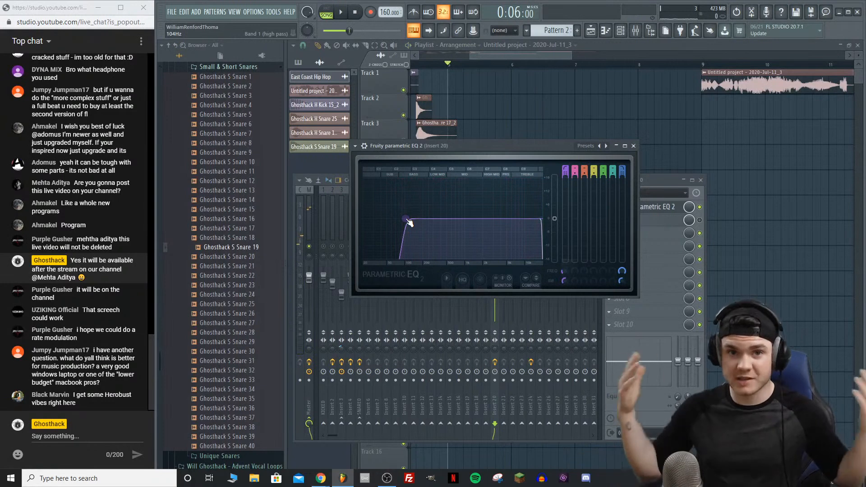
Step: Re-enable Maximus in the second slot of insert 20 and set its low band frequency to about 359 Hz
click(657, 210)
key(space)
click(700, 220)
click(660, 221)
key(space)
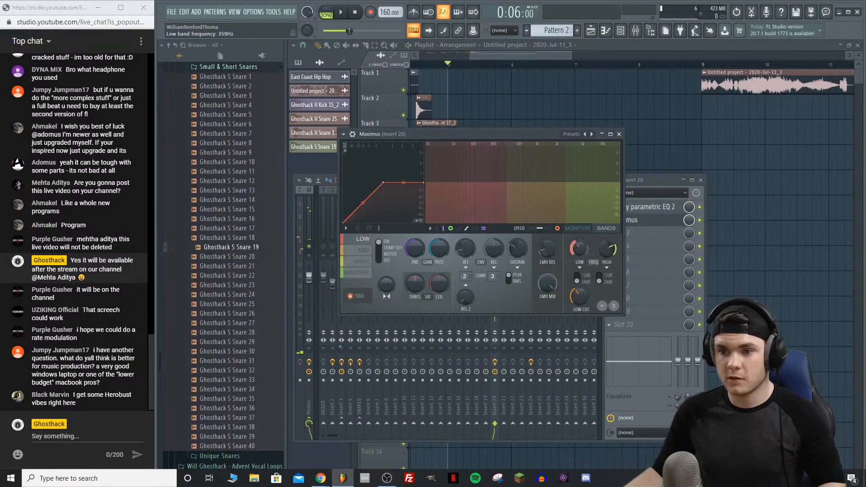
Step: Lower the low band's compression curve in Maximus, with its second point at about -18.2 dB and a reduced end point
key(space)
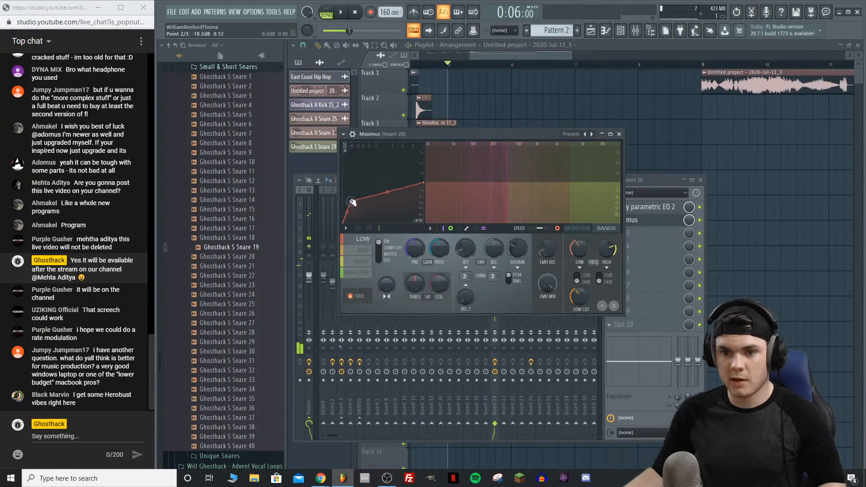
drag(351, 210, 353, 209)
key(space)
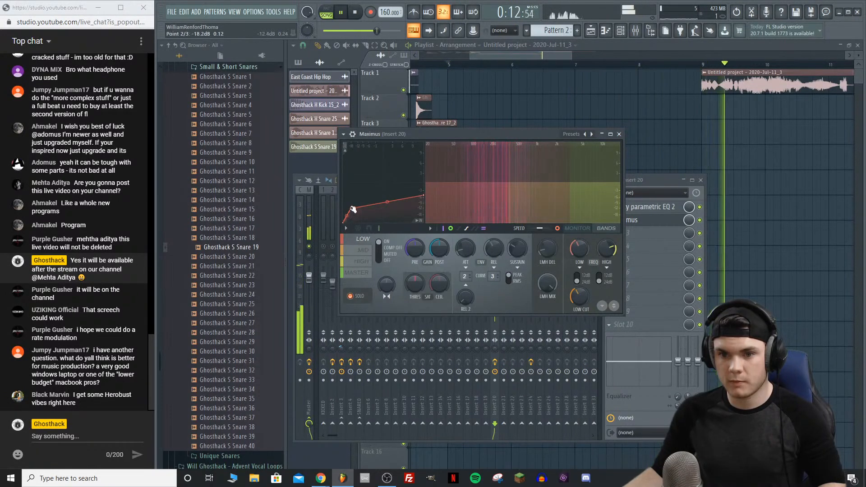
key(space)
Step: Lower the second point of the mid band's compression curve in Maximus while auditioning the soloed band
click(364, 250)
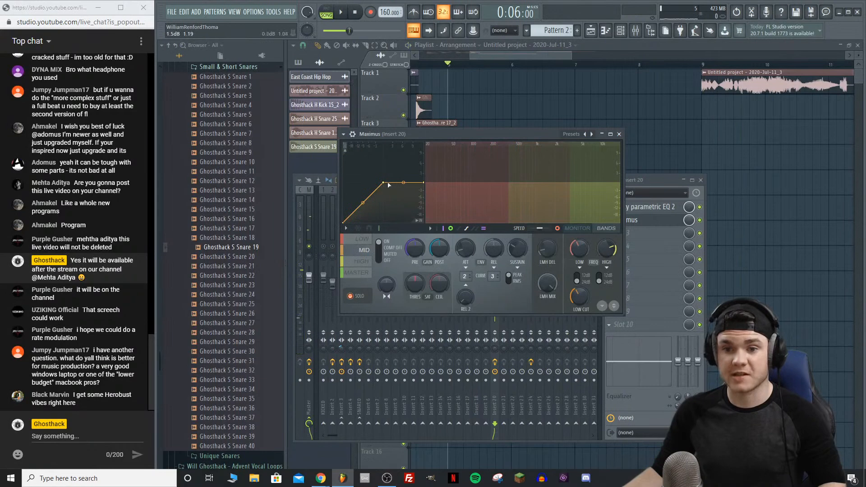
key(space)
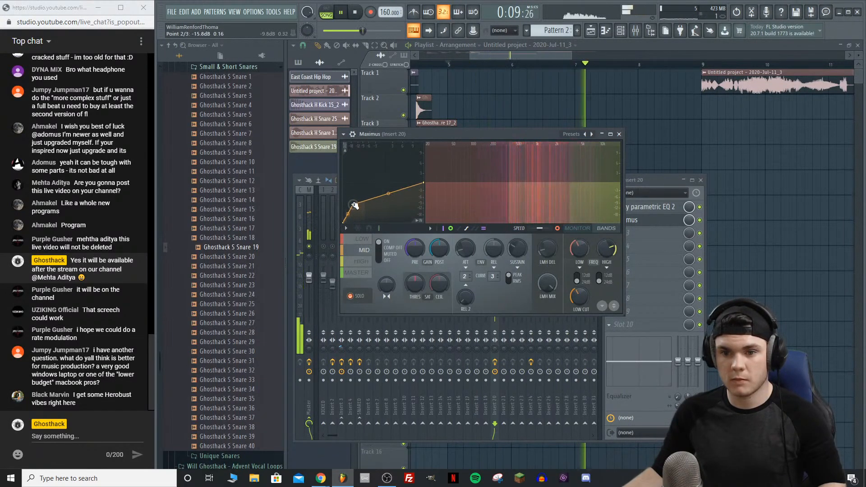
right_click(354, 206)
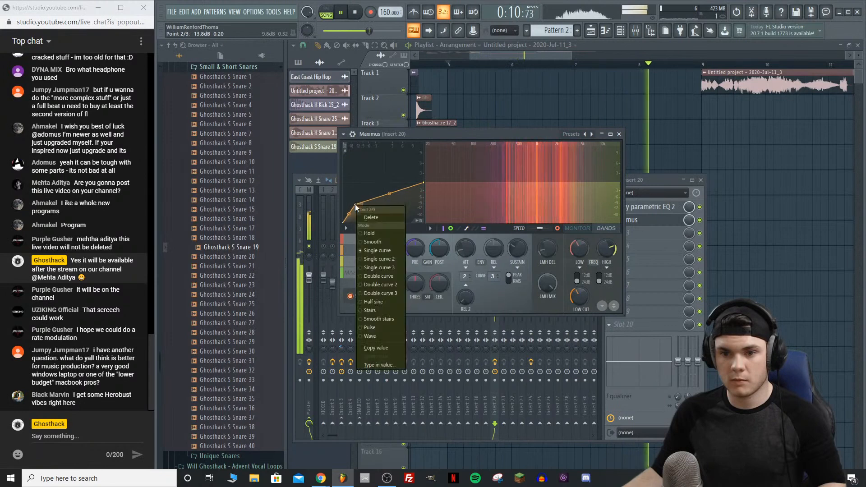
click(383, 289)
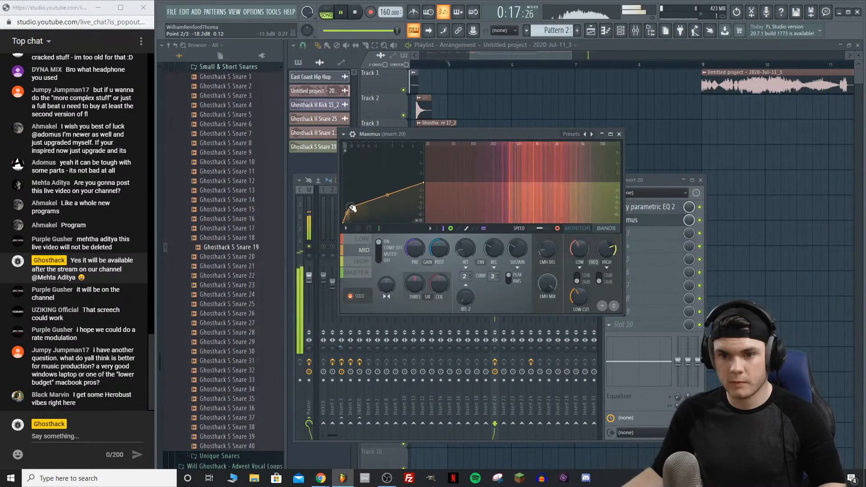
key(space)
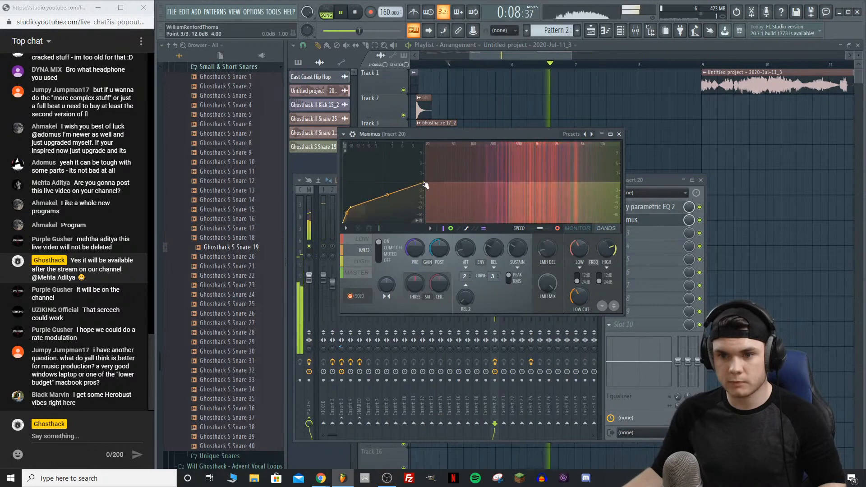
Step: Pull the high band's second curve point in Maximus down to about -18.2 dB, lower its end point and set post gain to about 1.0 dB
click(370, 257)
drag(384, 184, 353, 210)
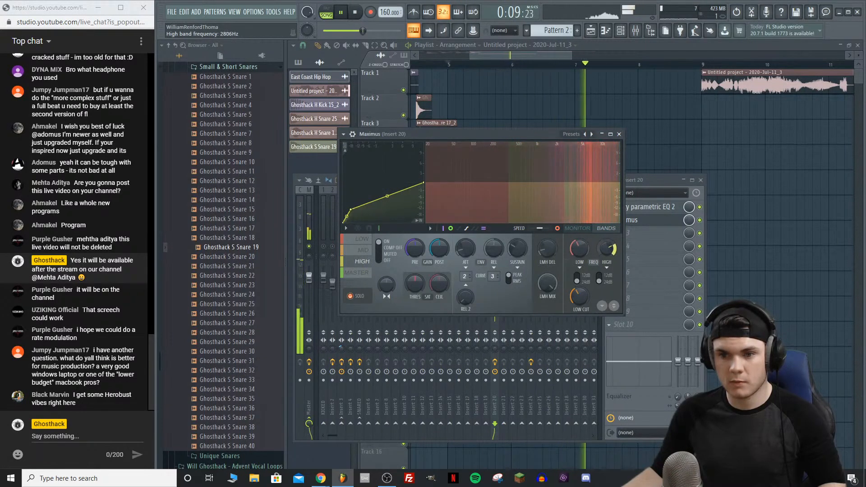
right_click(350, 209)
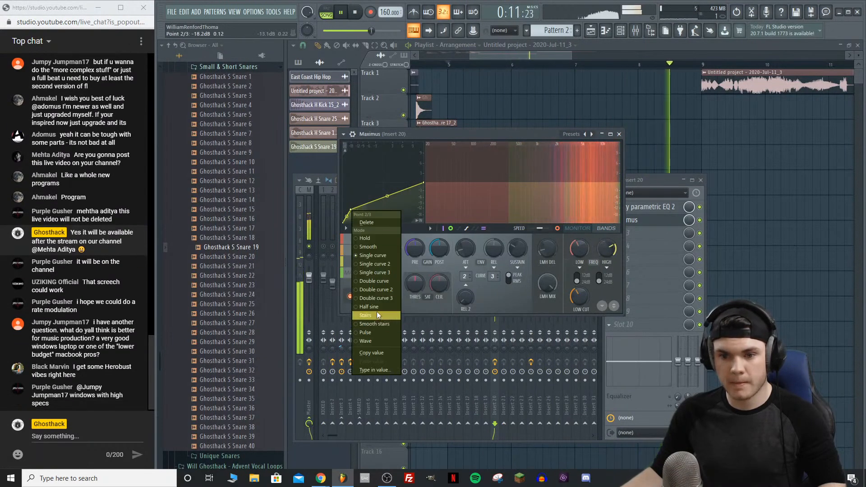
click(377, 315)
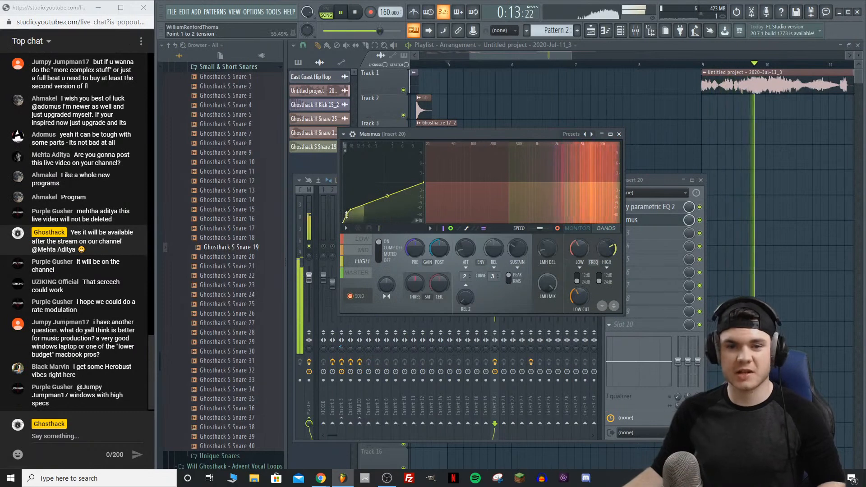
drag(423, 183, 425, 195)
drag(438, 249, 439, 241)
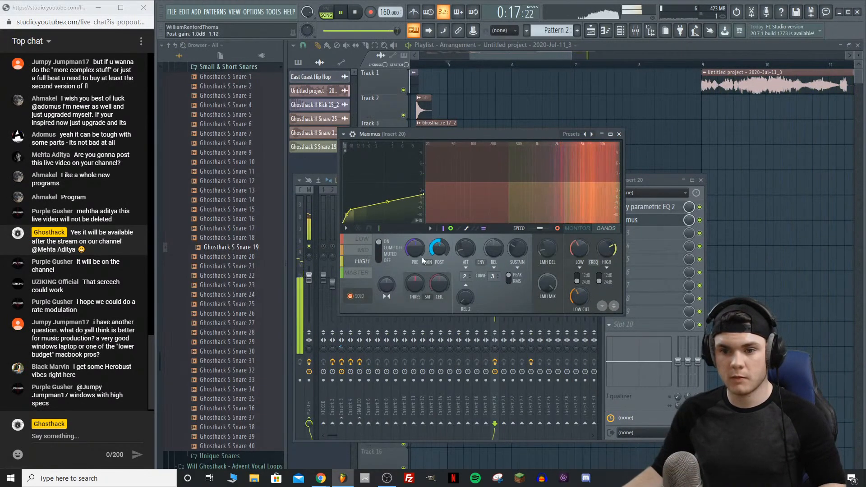
Step: Set the mid band's post gain in Maximus to about -2.7 dB, listen to the master output with solo off, and close the plugin
click(357, 273)
key(space)
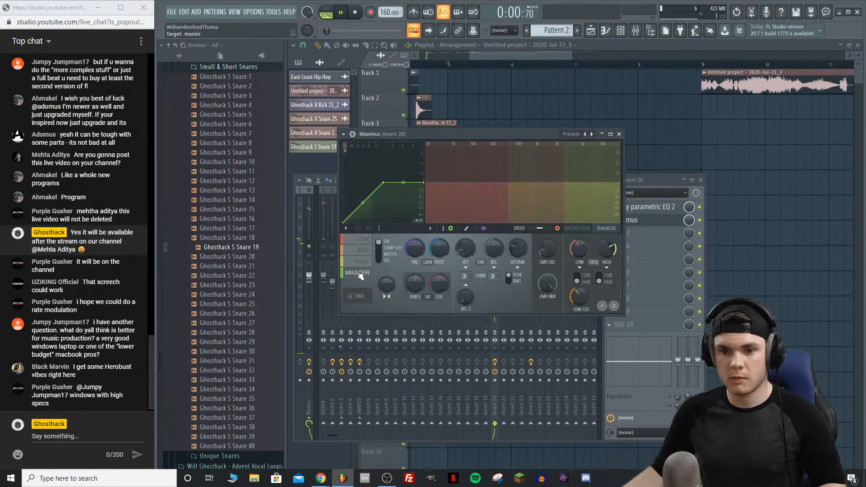
click(363, 251)
key(space)
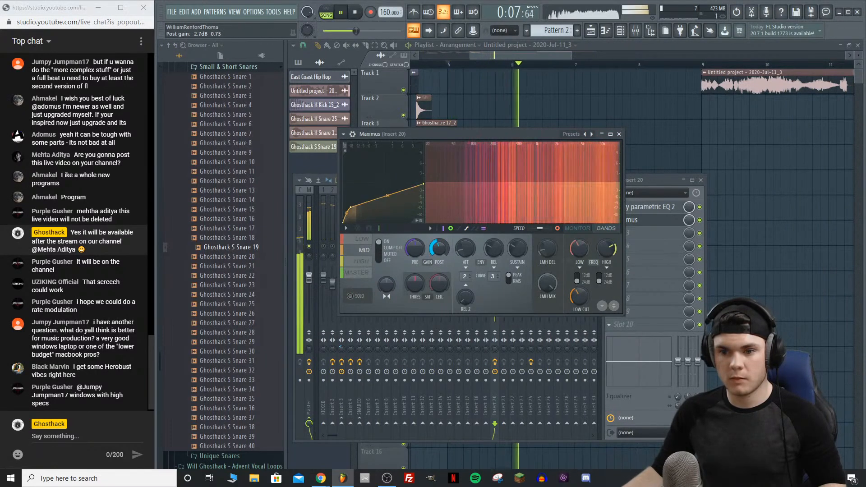
click(357, 272)
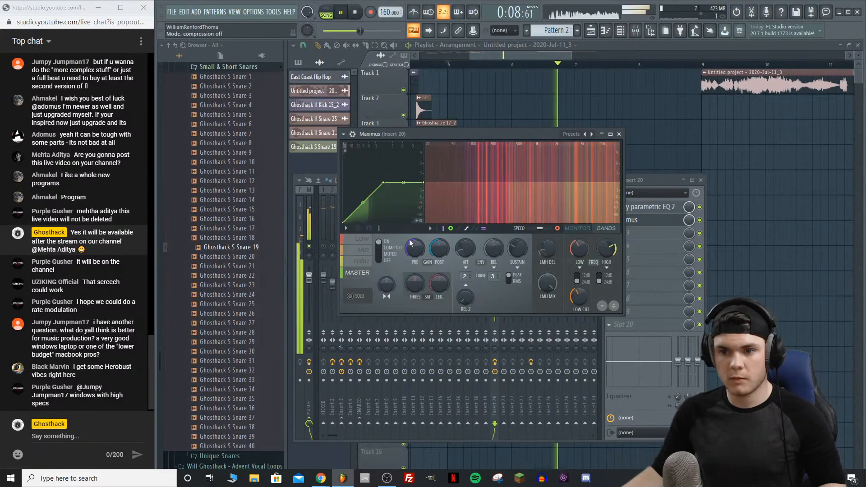
click(662, 219)
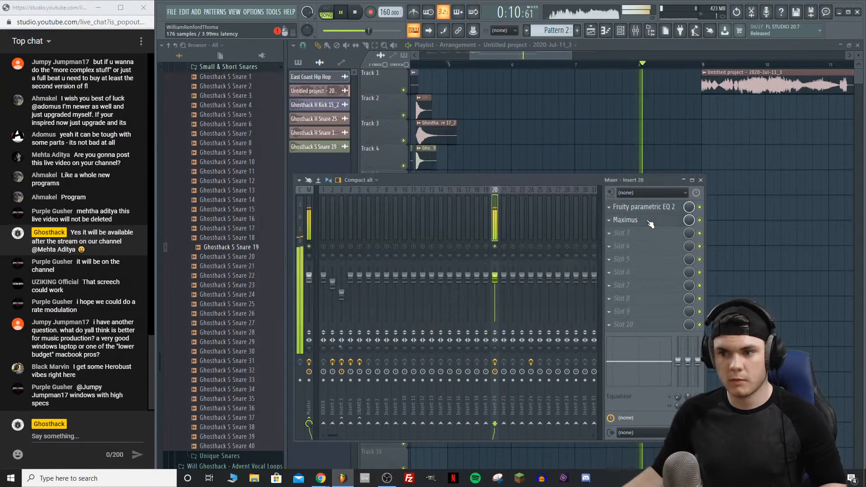
key(space)
Step: Insert Soundgoodizer in the third slot of insert 20 and reduce its amount to a low setting in mode A
click(626, 235)
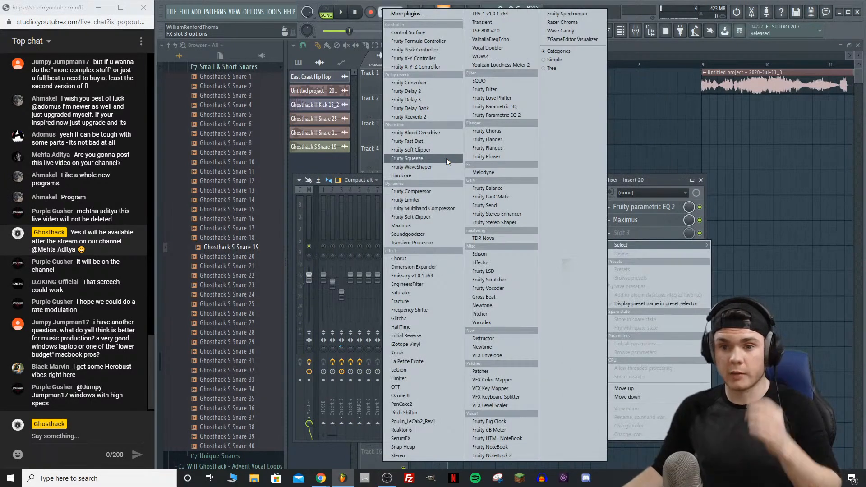
click(416, 233)
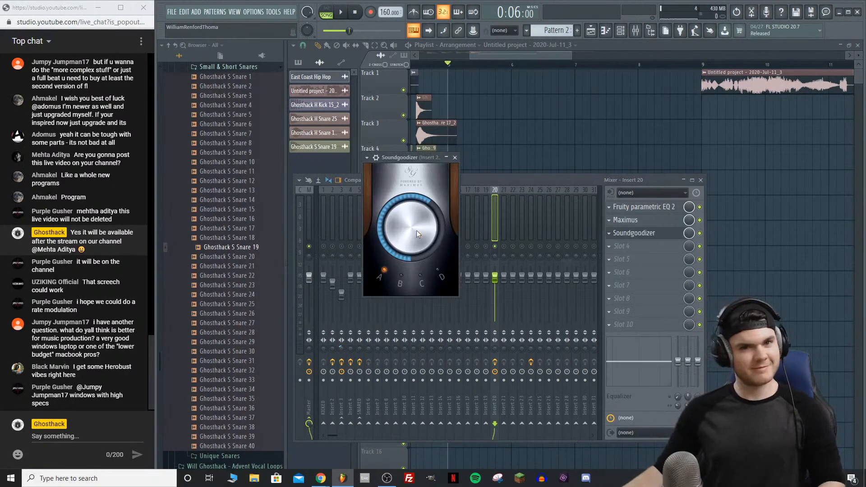
key(space)
drag(416, 224, 416, 263)
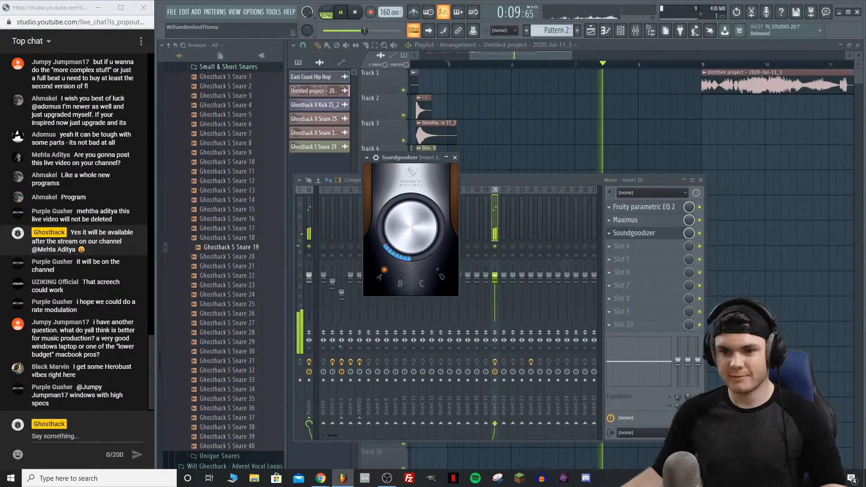
key(space)
click(625, 233)
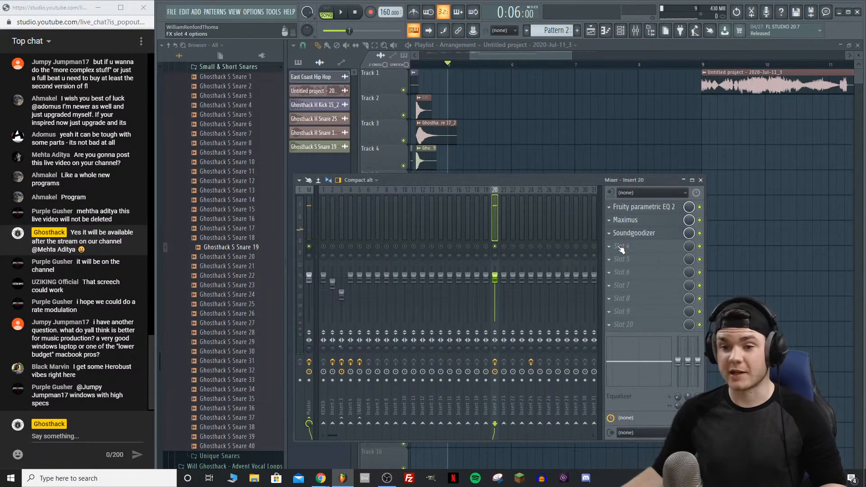
Step: Insert Vocodex in the fourth slot of insert 20 and play the recording through it
click(619, 248)
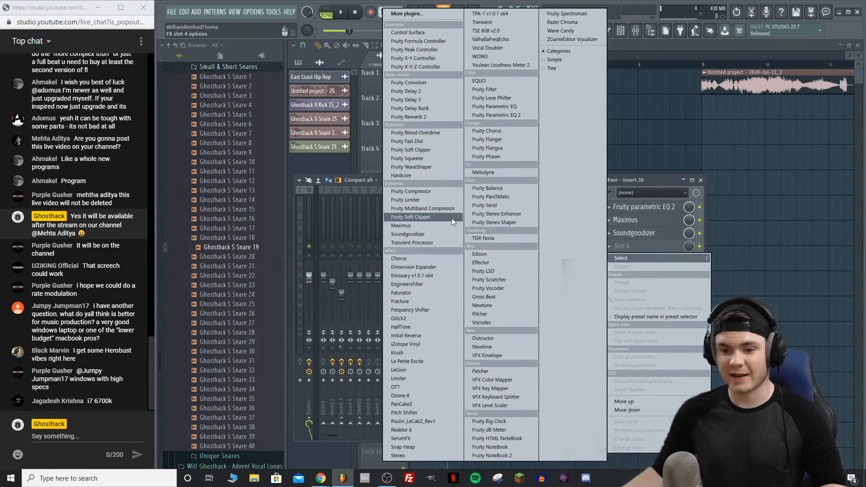
click(482, 323)
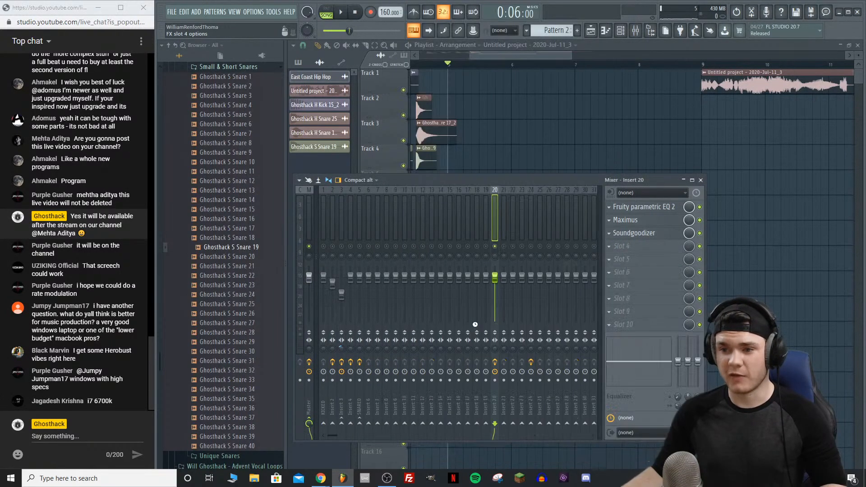
drag(495, 169, 456, 108)
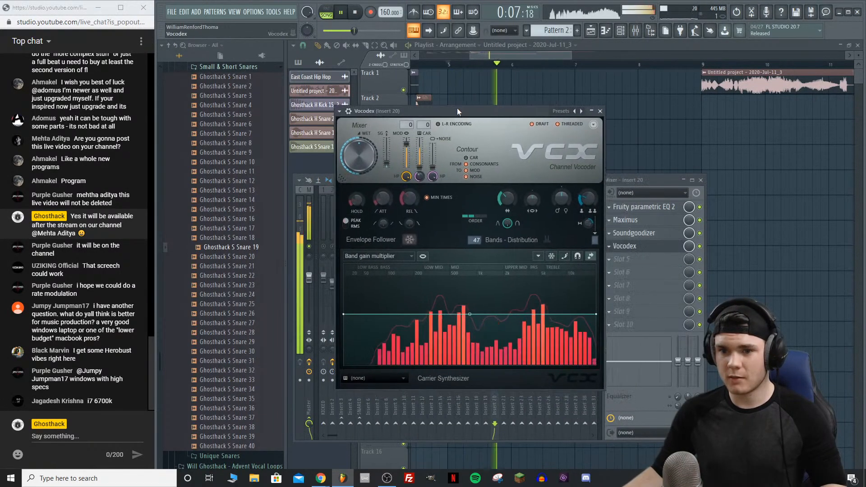
key(space)
Step: Try the Wete preset in Vocodex on the recording
click(561, 110)
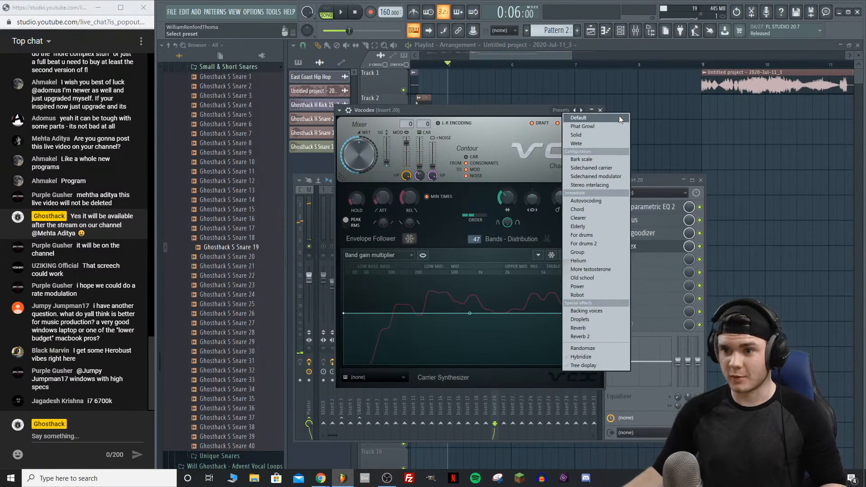
click(584, 140)
key(space)
key(space)
Step: Load the Solid preset in Vocodex and move Vocodex ahead of Soundgoodizer in the insert 20 effects chain
click(561, 110)
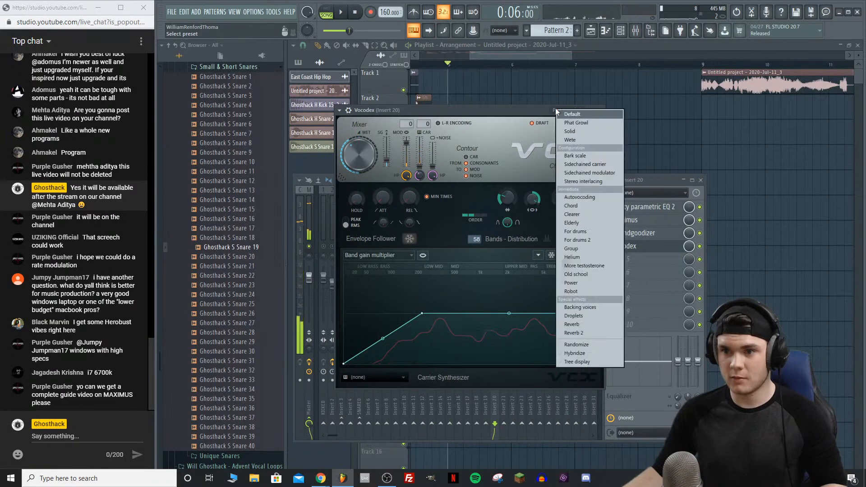
click(590, 132)
key(space)
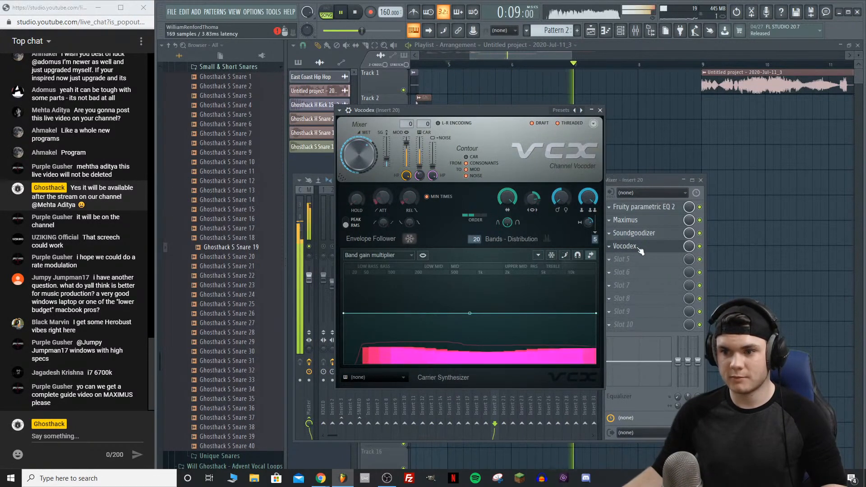
drag(630, 246, 640, 236)
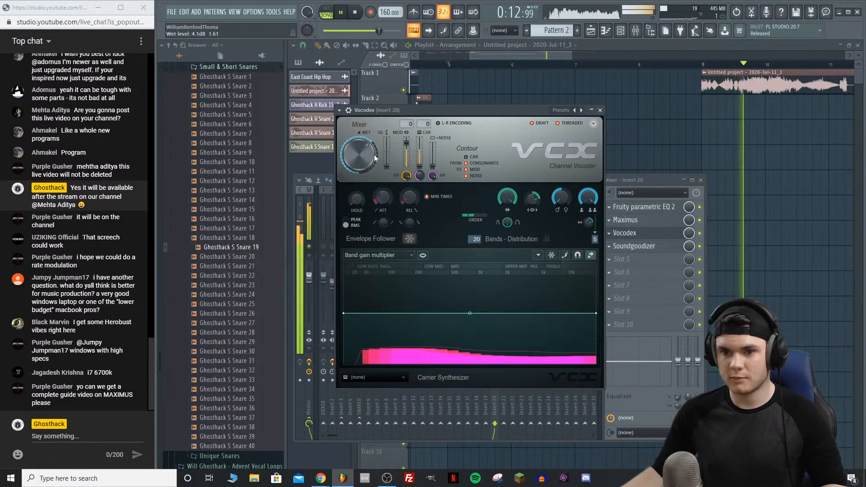
key(space)
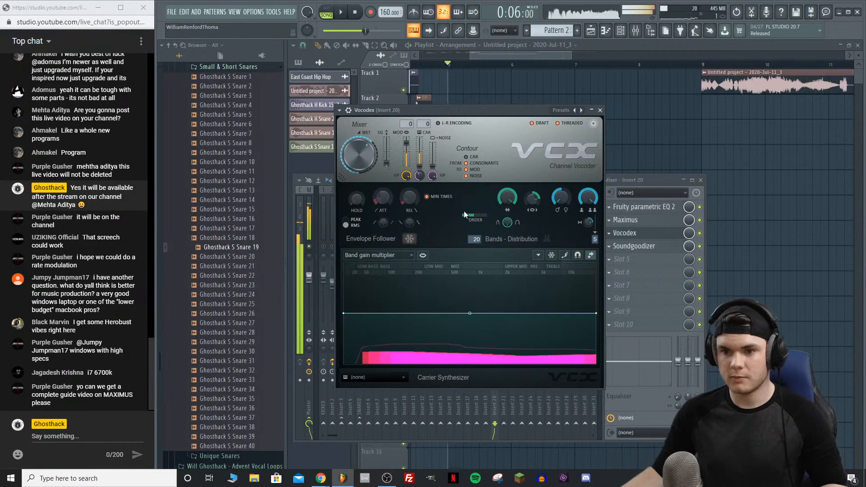
Step: Try a filter order of 3 in Vocodex while the recording plays
drag(469, 220, 481, 218)
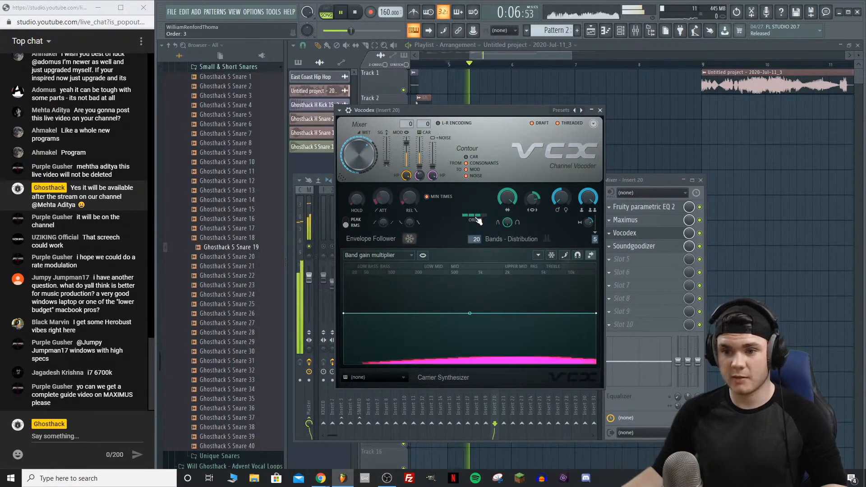
drag(469, 218, 474, 219)
key(space)
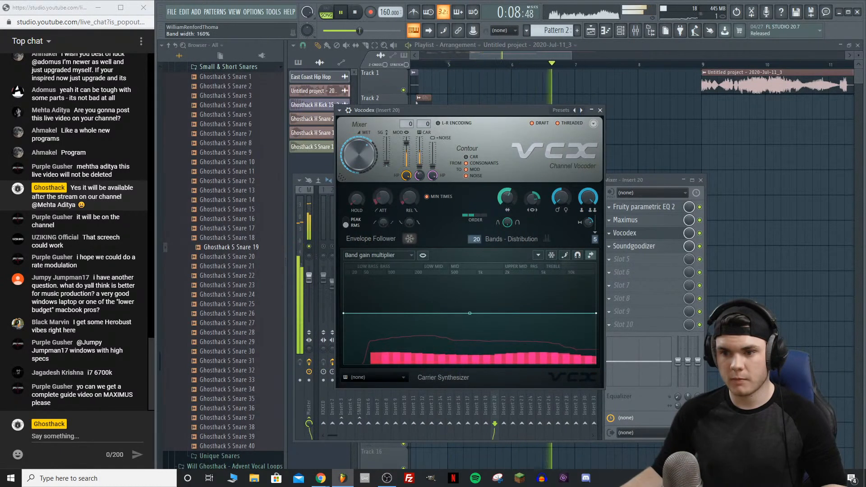
Step: Try a 160% band width and a modulator pitch shift of about +1068 cents in Vocodex
drag(507, 197, 507, 185)
key(space)
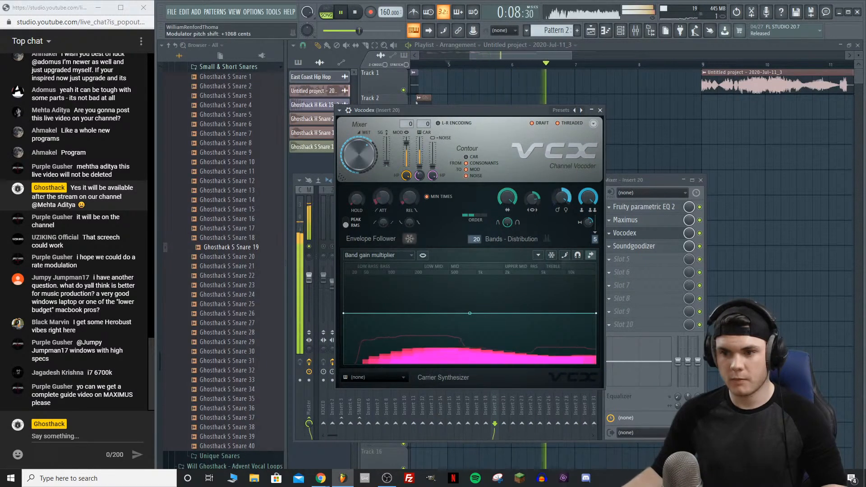
key(space)
Step: Set the Vocodex modulator band width multiplier to about x1.478 and audition the recording
mouse_move(533, 199)
mouse_down()
mouse_move(532, 221)
mouse_move(532, 188)
mouse_up()
key(space)
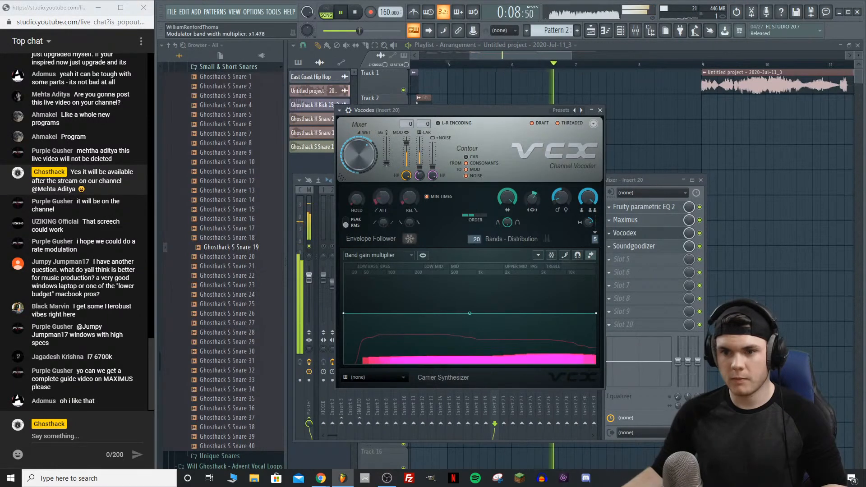
key(space)
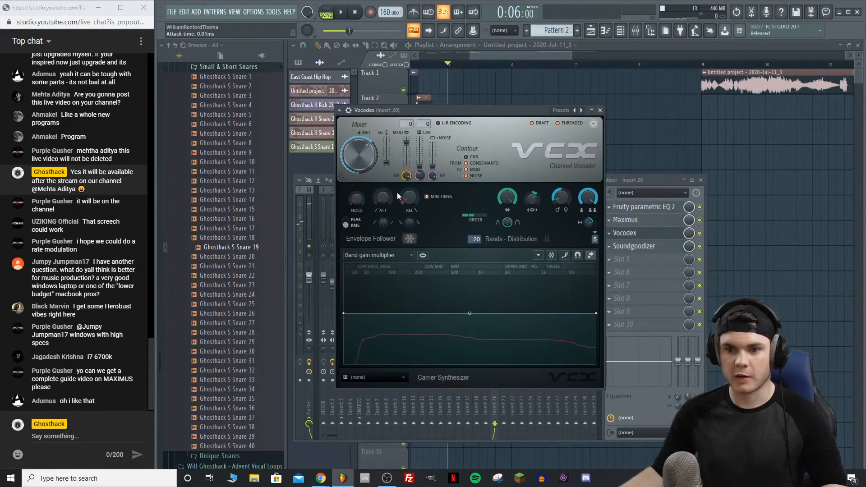
key(space)
key(space)
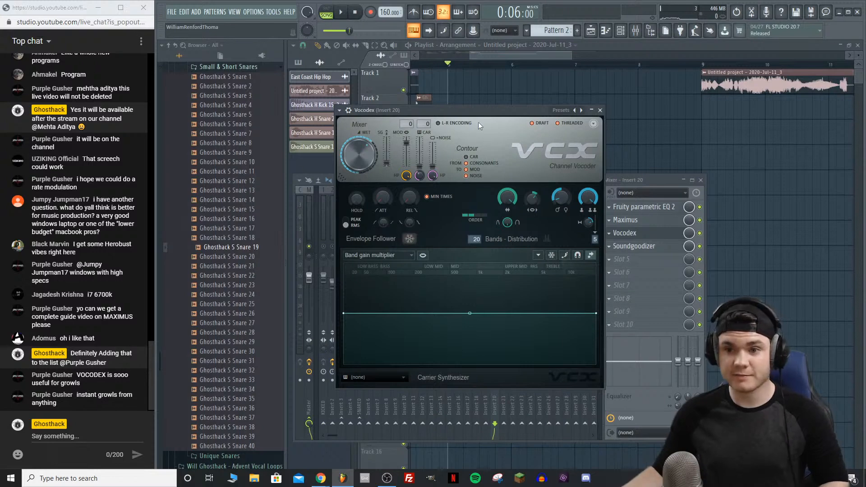
Step: Close Vocodex and move it ahead of Maximus in the insert 20 effects chain while the recording plays
key(space)
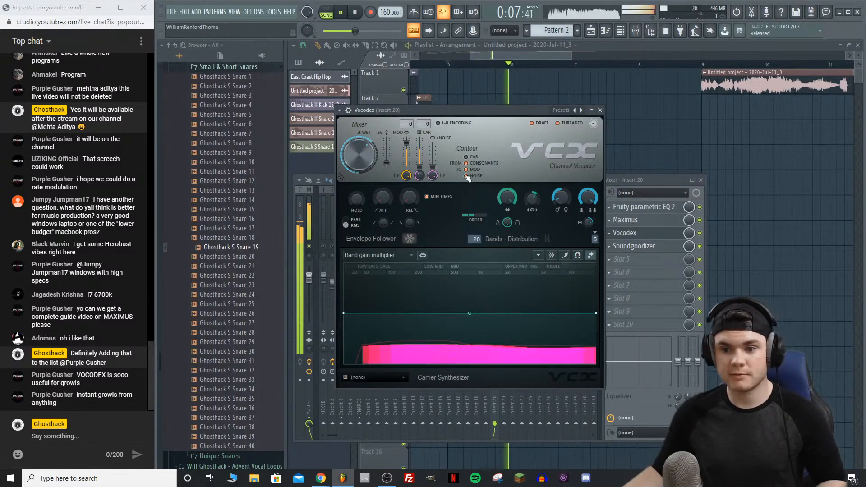
click(631, 232)
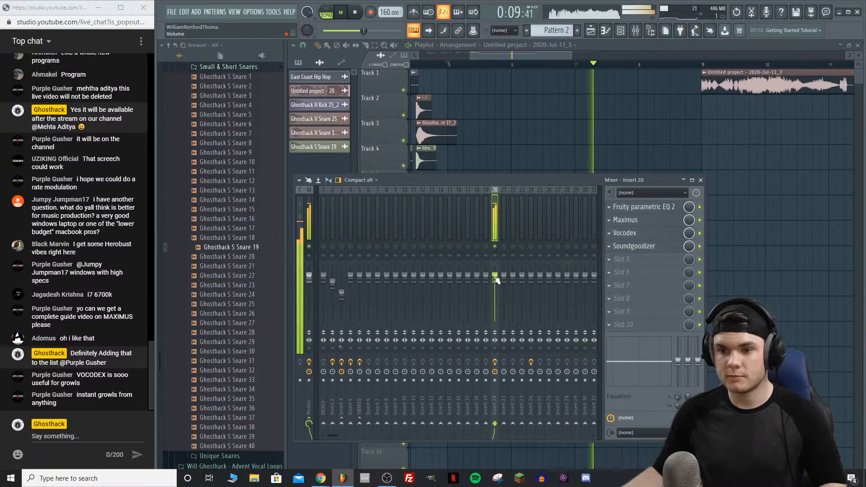
drag(636, 231, 638, 221)
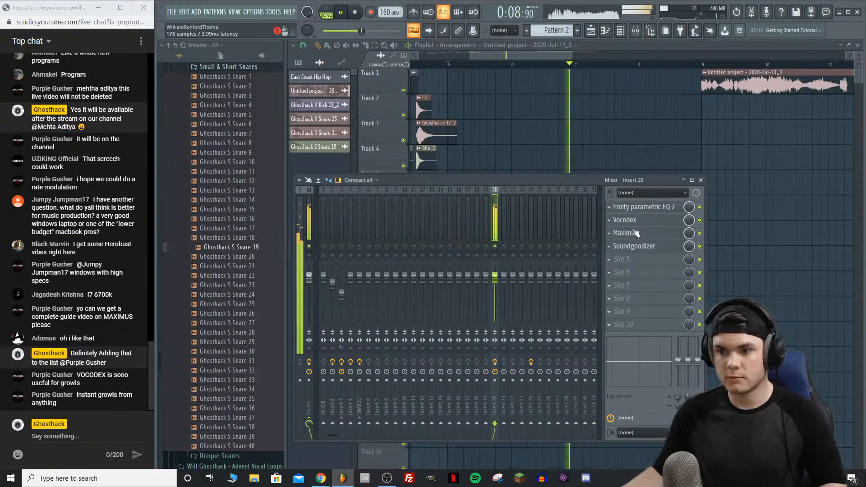
Step: Adjust the compression curve points of the low, mid and high bands in insert 20's Maximus while auditioning the recording
click(628, 233)
key(space)
click(363, 239)
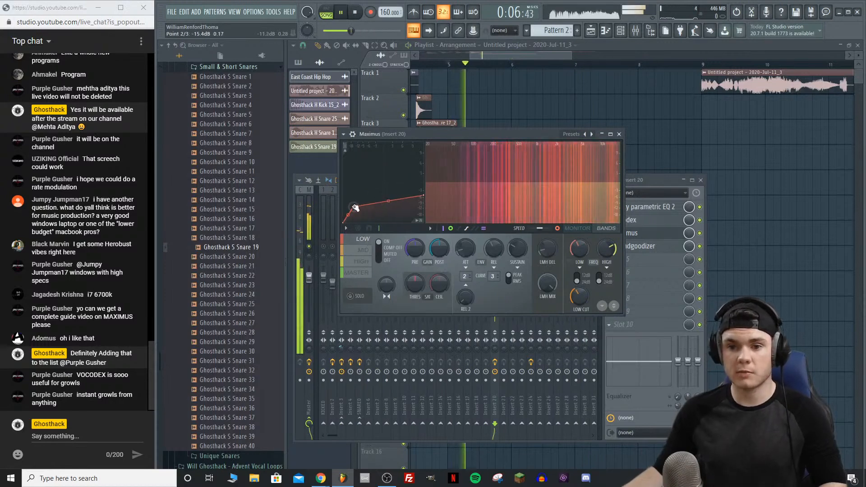
click(363, 251)
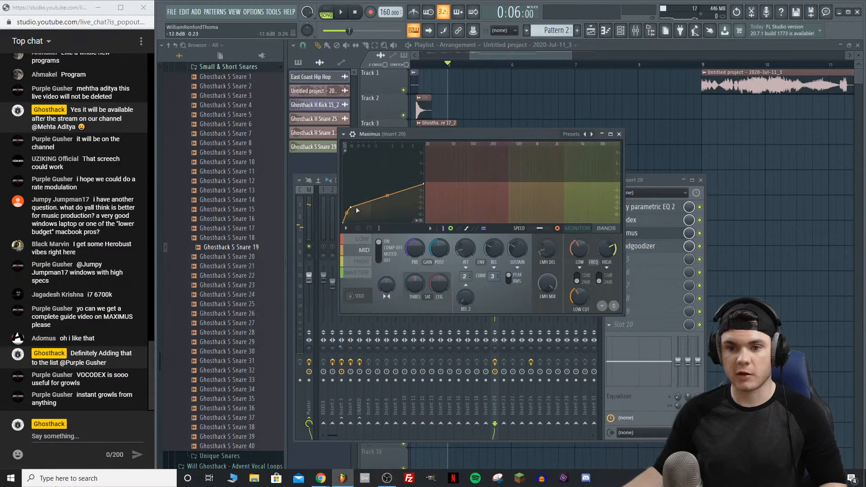
key(space)
drag(352, 208, 354, 210)
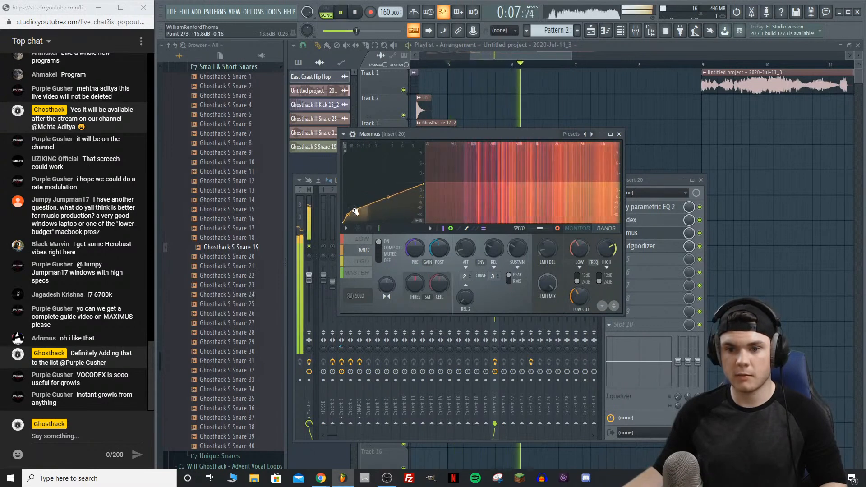
click(362, 238)
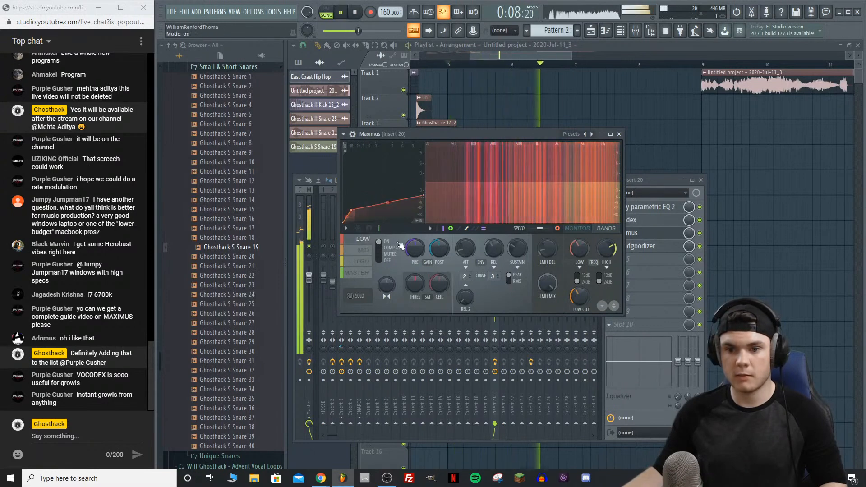
click(362, 261)
drag(357, 206, 354, 209)
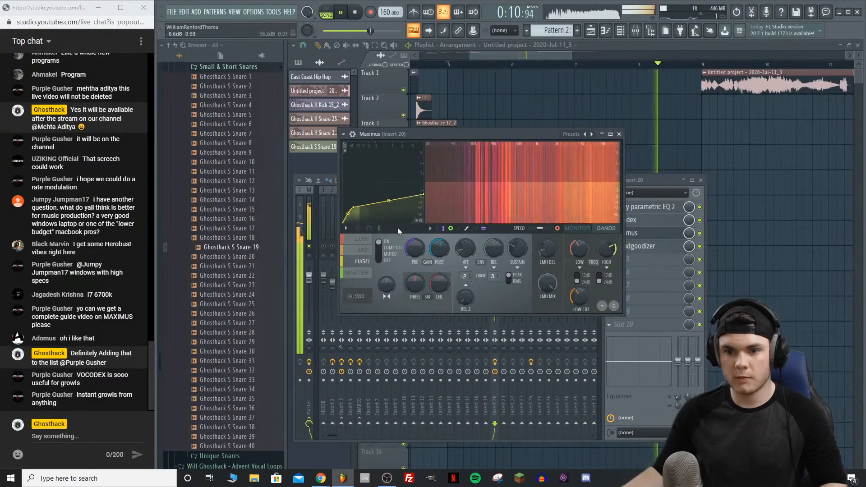
key(space)
Step: Insert Fruity Parametric EQ 2 ahead of Soundgoodizer on insert 20, cutting band 5 around 350 Hz and band 3 in the high mids
click(653, 234)
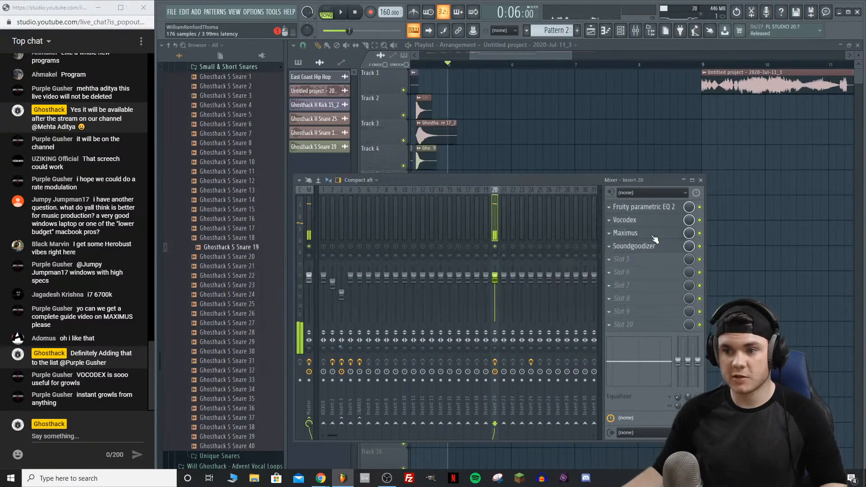
right_click(631, 249)
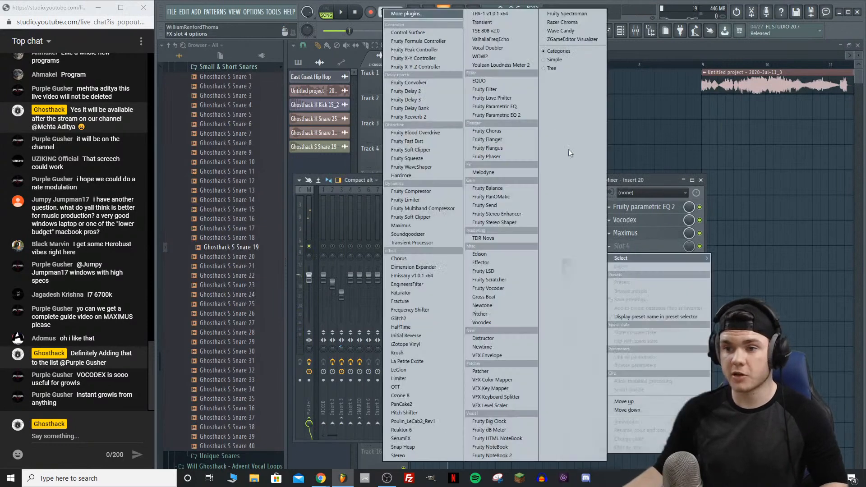
click(521, 114)
key(space)
mouse_move(376, 160)
mouse_down()
mouse_move(377, 151)
mouse_move(446, 145)
mouse_move(447, 166)
mouse_move(379, 138)
mouse_move(378, 184)
mouse_move(379, 172)
mouse_up()
key(space)
key(space)
key(space)
key(space)
key(space)
key(space)
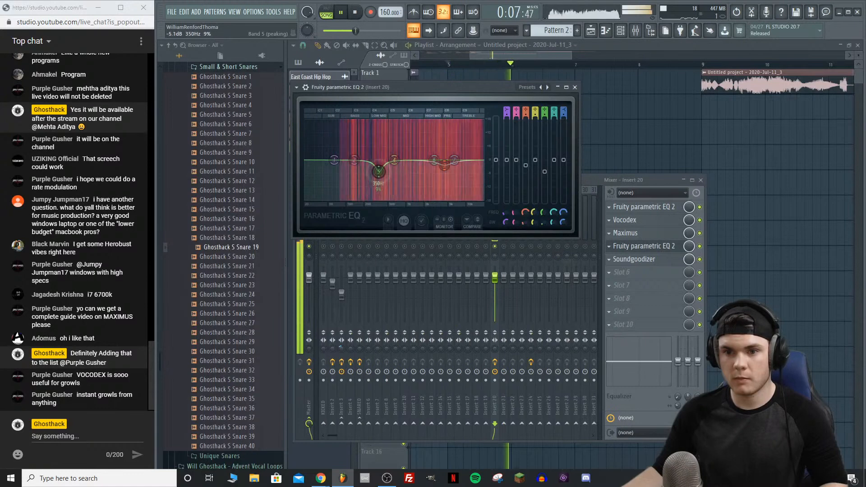
key(space)
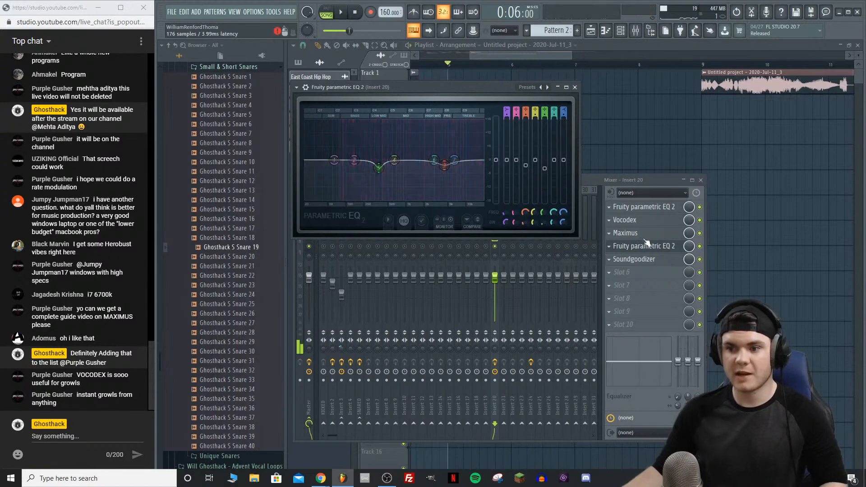
Step: Try another Fruity Parametric EQ 2 ahead of Soundgoodizer with the Growly Vocal preset and audition the recording
click(636, 249)
scroll(631, 262, down, 1)
click(629, 260)
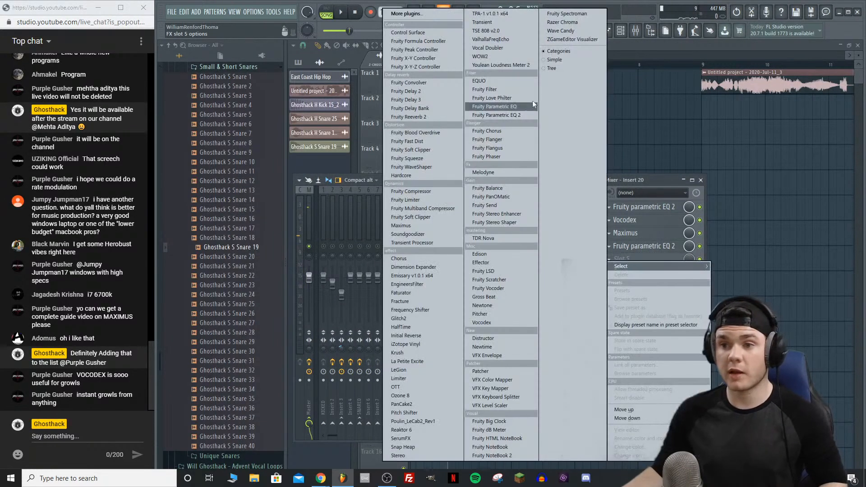
click(510, 115)
click(537, 100)
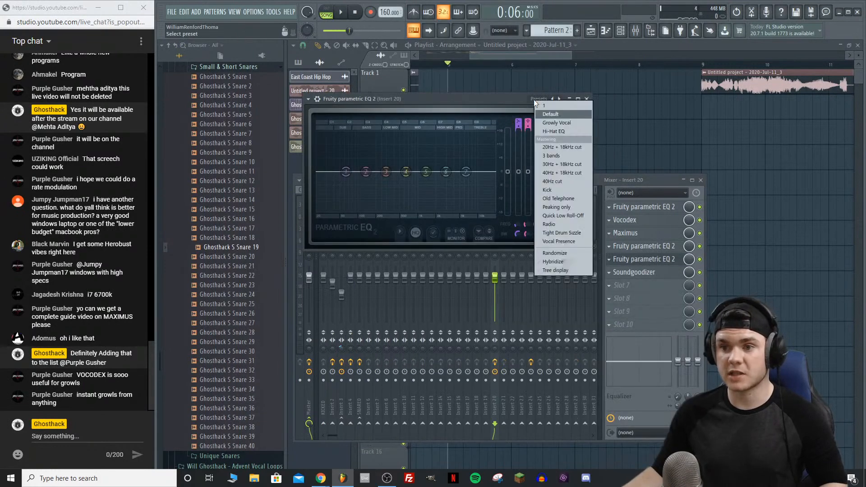
click(557, 123)
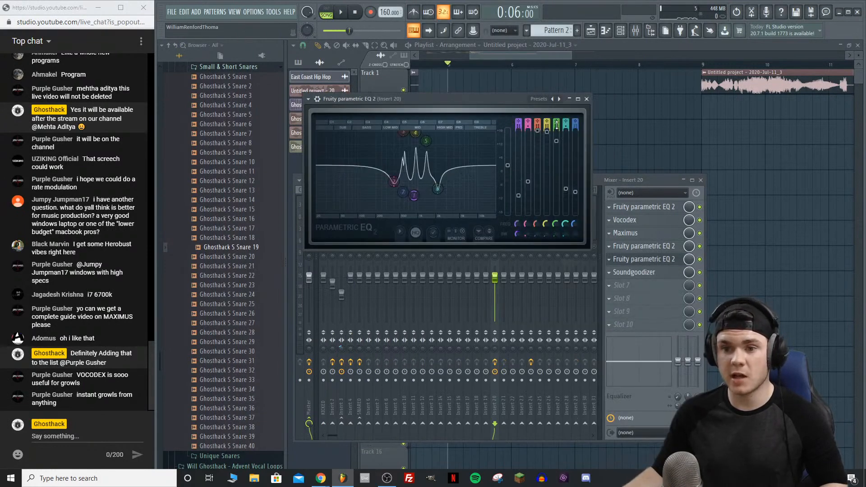
key(space)
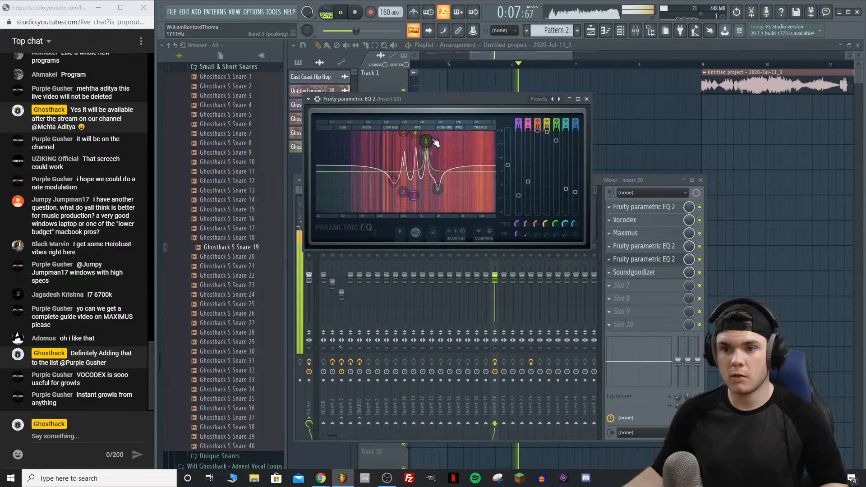
Step: Lower the peaks of bands 3 and 4 in the Growly Vocal EQ and reduce band 5 to about 6.3 dB
drag(555, 140, 537, 141)
key(space)
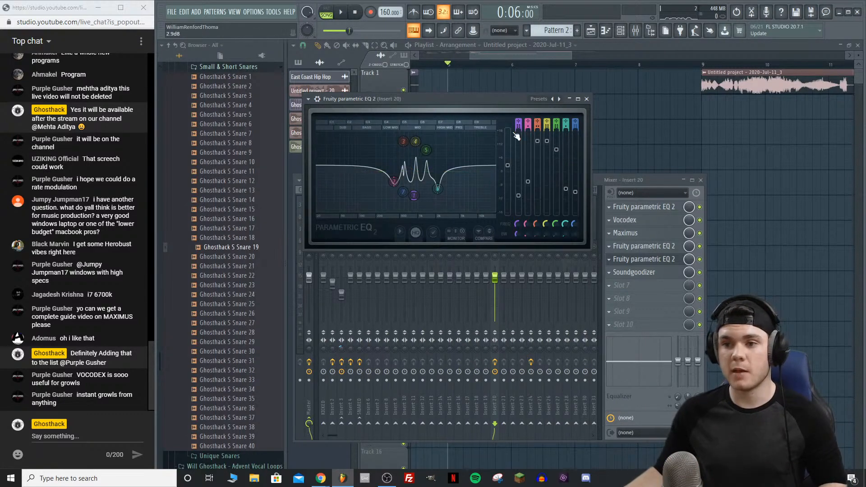
drag(560, 152, 559, 158)
key(space)
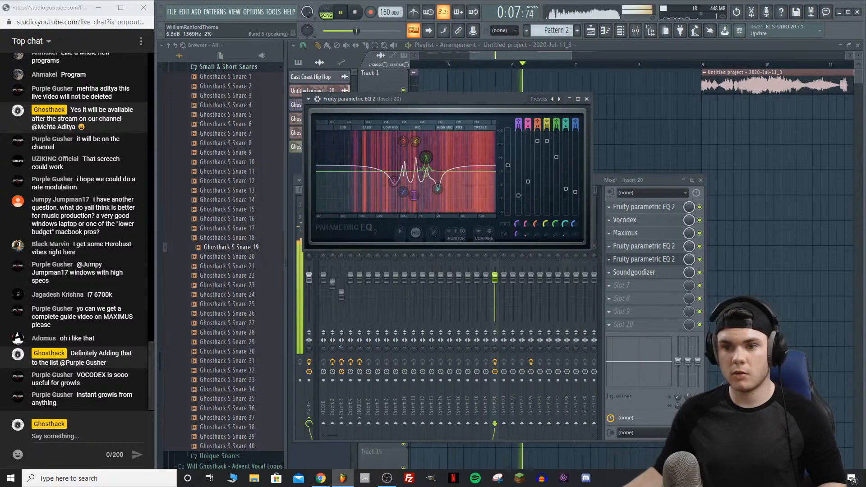
Step: Move the Growly Vocal EQ ahead of Vocodex and toggle its bypass to compare the sound during playback
drag(642, 237, 639, 221)
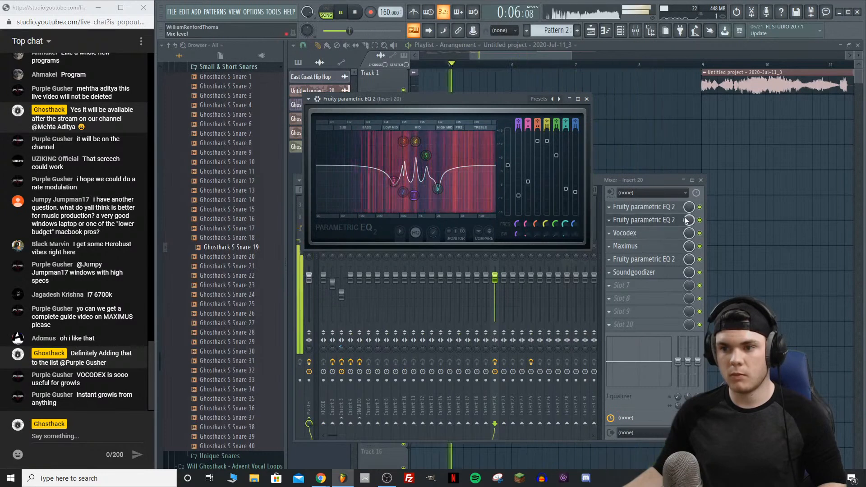
click(699, 220)
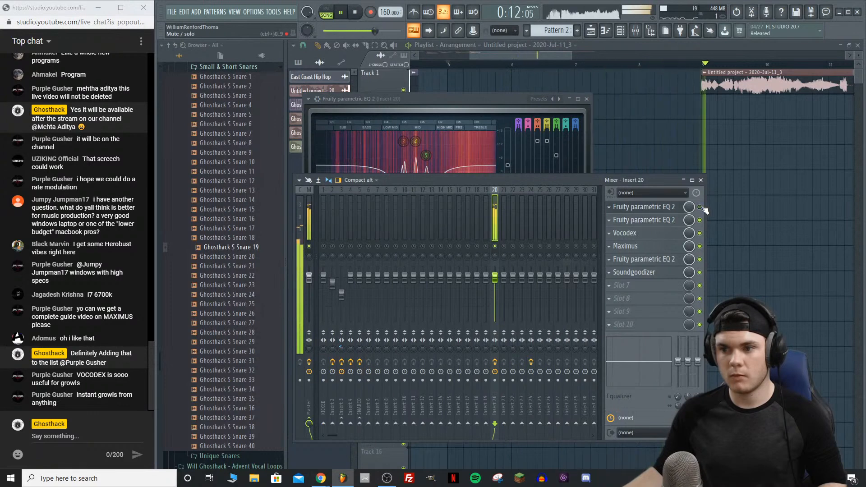
key(space)
Step: Delete the Growly Vocal EQ from insert 20 and shift the remaining EQ and Soundgoodizer up to fill the empty slot
click(608, 206)
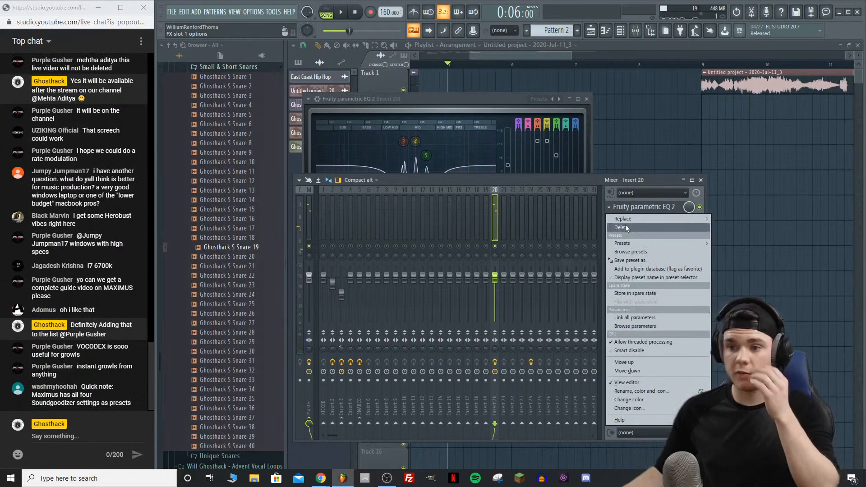
click(625, 228)
key(Return)
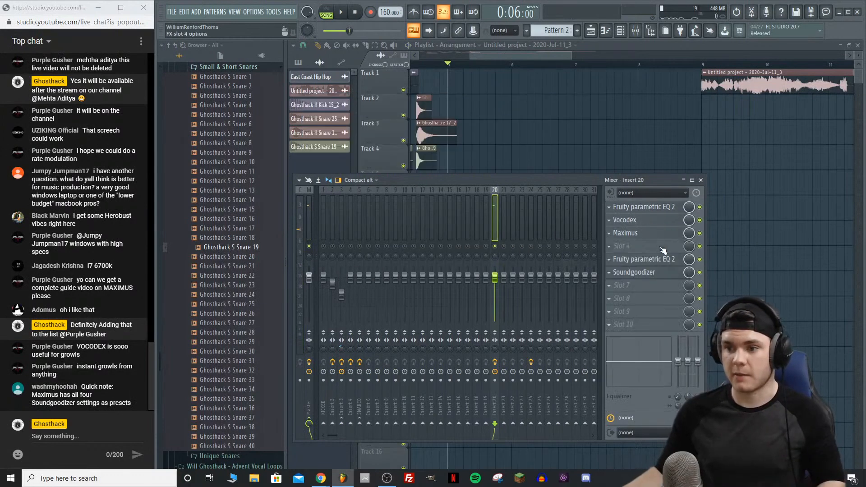
key(space)
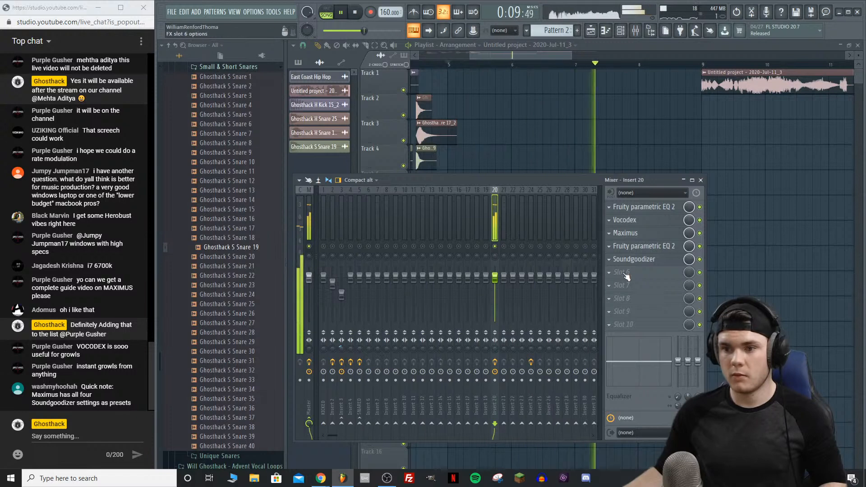
key(space)
Step: Return to the start of the arrangement and unsolo insert 20 so the drums play along with the bass
drag(469, 54, 356, 69)
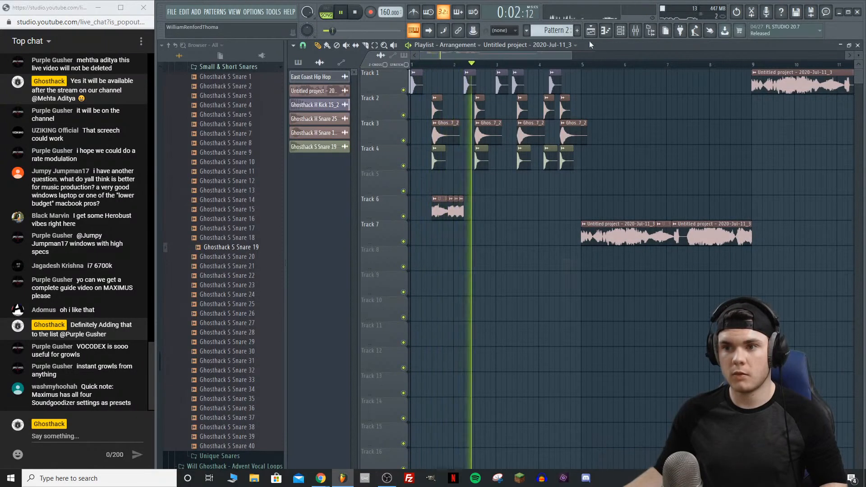
key(F9)
key(space)
right_click(495, 247)
key(space)
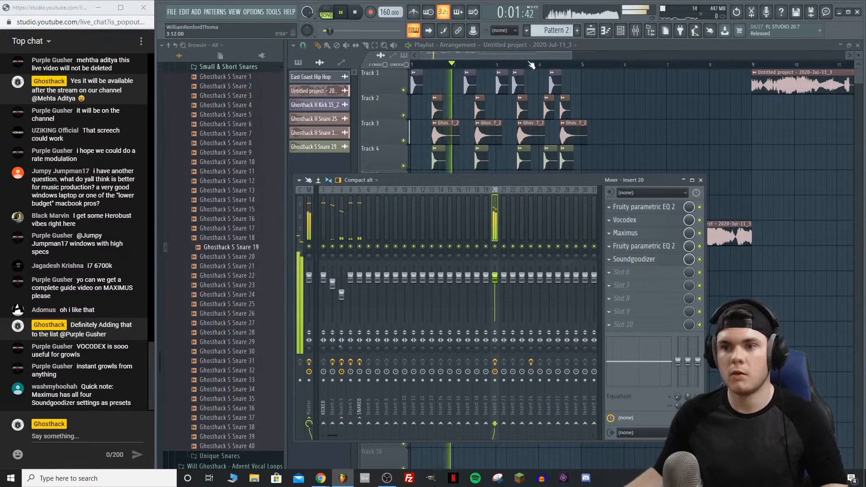
key(F9)
Step: Audition the opening bars, checking how the track 6 bass chops sit against the drums
scroll(446, 67, up, 3)
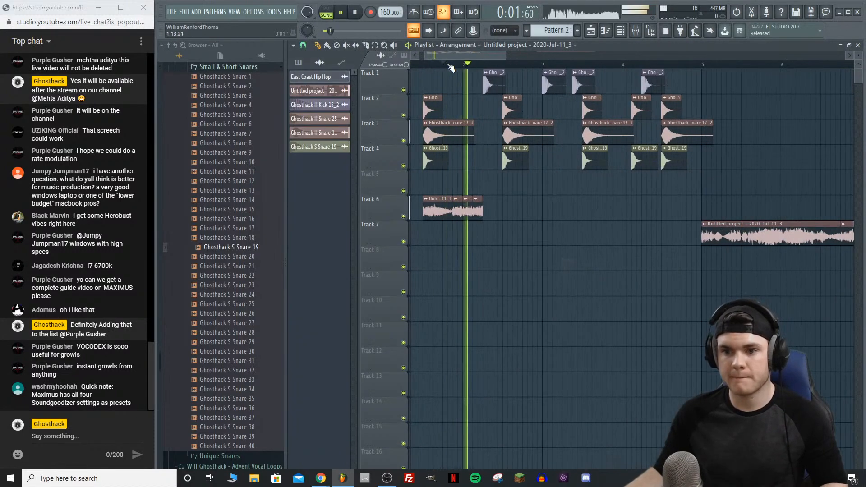
key(space)
scroll(456, 68, up, 2)
drag(446, 56, 440, 58)
key(space)
key(space)
key(space)
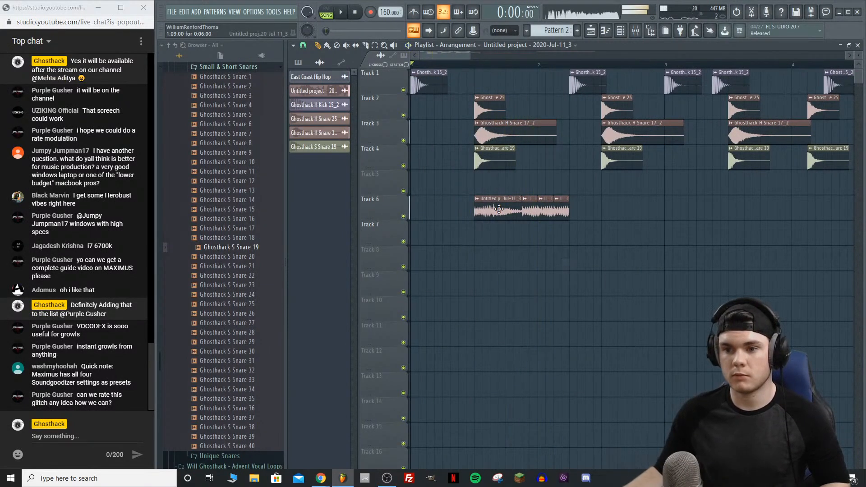
key(space)
Step: Rearrange the track 6 bass chops into three evenly spaced pairs of short clips, with the long chop placed after them
drag(499, 209, 661, 216)
key(space)
mouse_move(528, 209)
mouse_down()
mouse_move(495, 216)
mouse_move(544, 214)
mouse_up()
key(space)
key(space)
right_click(531, 213)
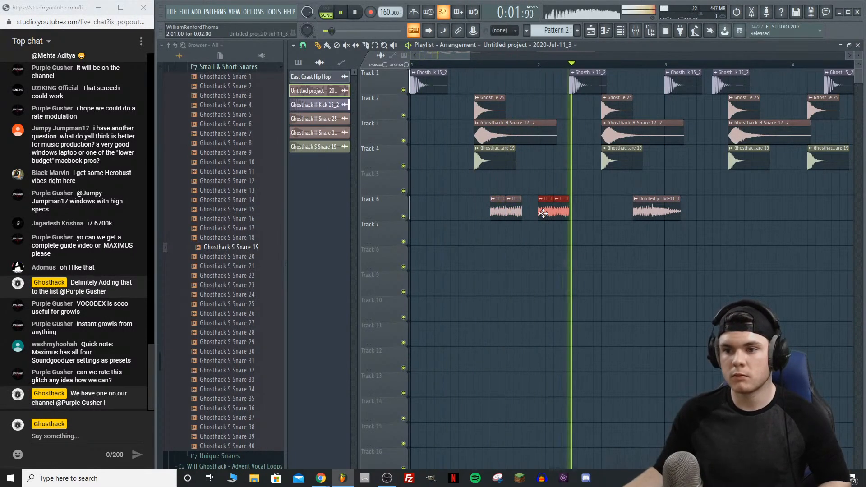
key(space)
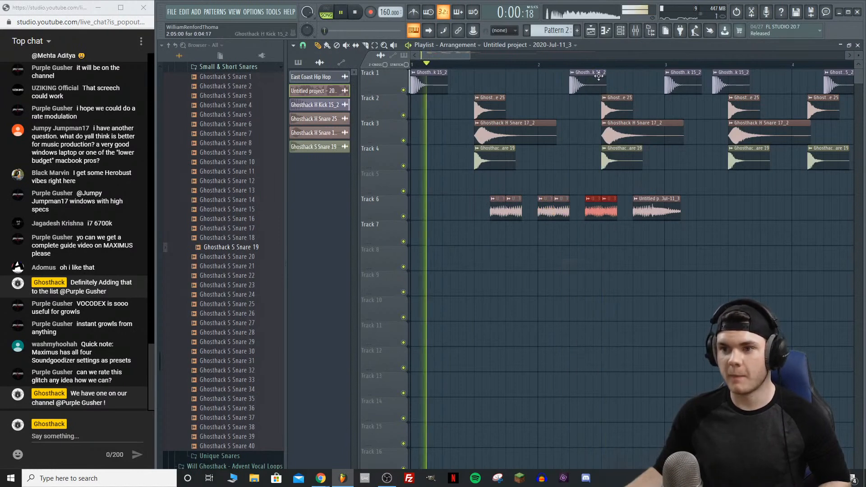
Step: Shorten the long track 6 chop at bar 3 and duplicate the three pairs of short chops after it
scroll(600, 65, down, 3)
scroll(600, 66, down, 1)
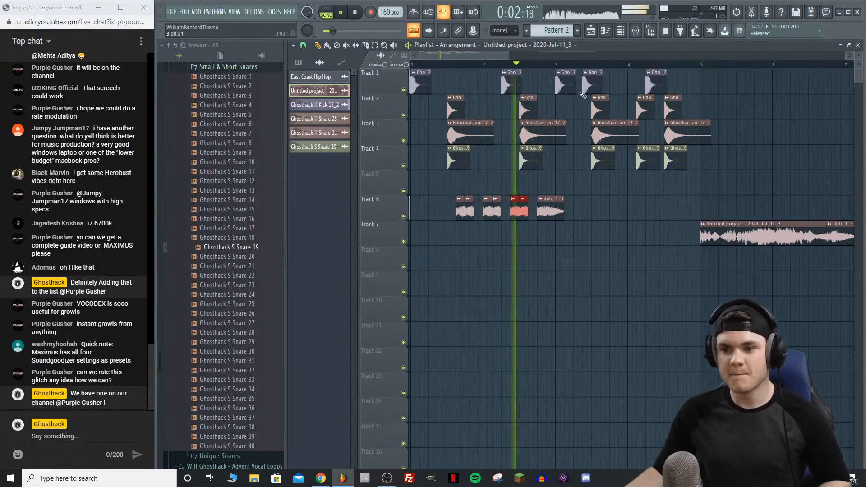
mouse_move(548, 207)
mouse_down()
mouse_move(761, 205)
mouse_move(560, 206)
mouse_up()
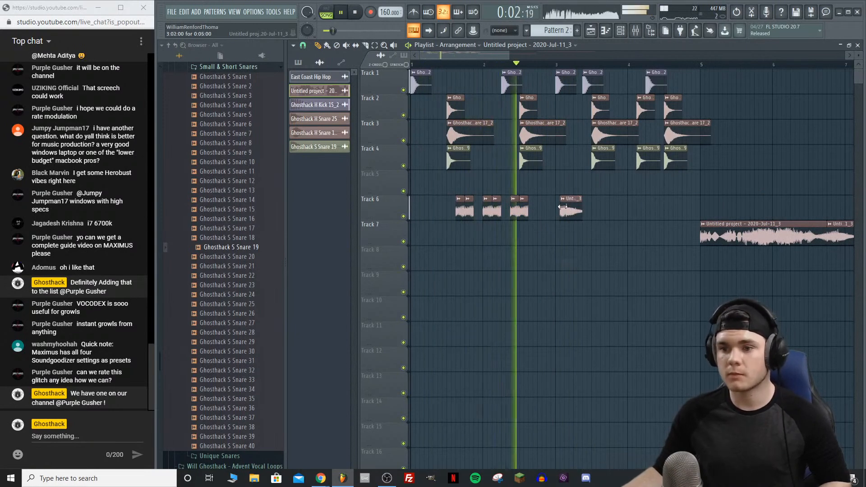
drag(560, 206, 459, 212)
key(space)
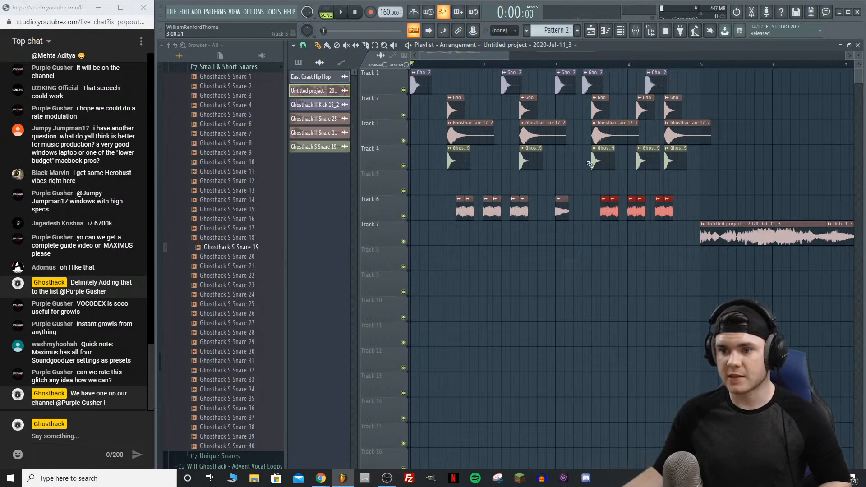
Step: Delete the single bass chop at bar 3 on track 6 while the pattern plays
scroll(467, 67, down, 4)
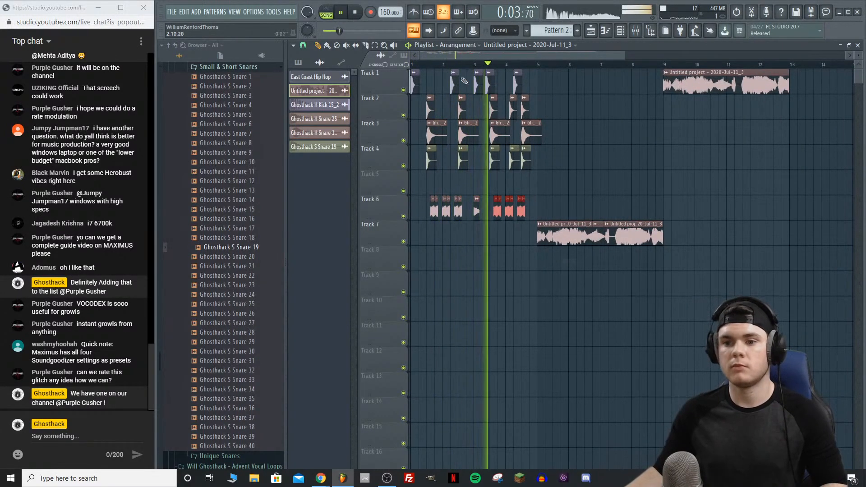
right_click(477, 212)
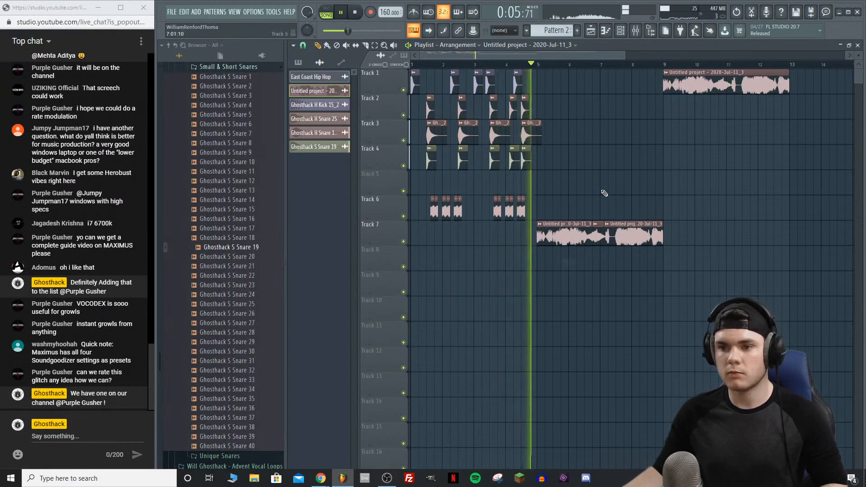
key(space)
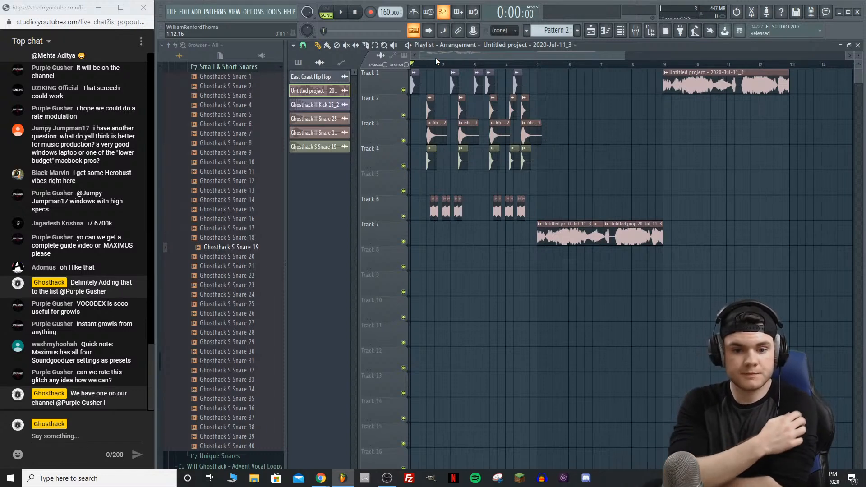
Step: Replay the drum and bass chop pattern from the start of the arrangement
key(space)
scroll(452, 71, up, 2)
drag(439, 56, 426, 58)
key(space)
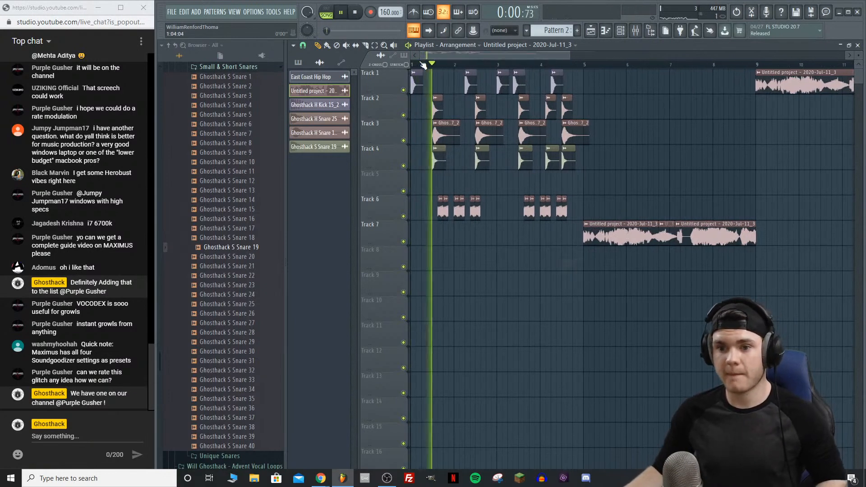
key(space)
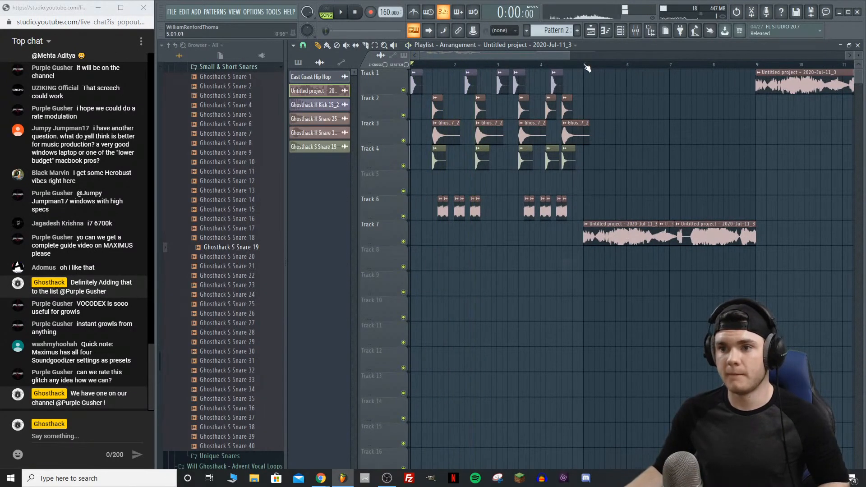
Step: Audition the long bass recording on track 7 from bar 5 onward to look for further usable sections
key(space)
drag(546, 55, 564, 59)
scroll(594, 66, up, 2)
key(space)
key(space)
key(space)
click(562, 64)
key(space)
key(space)
key(space)
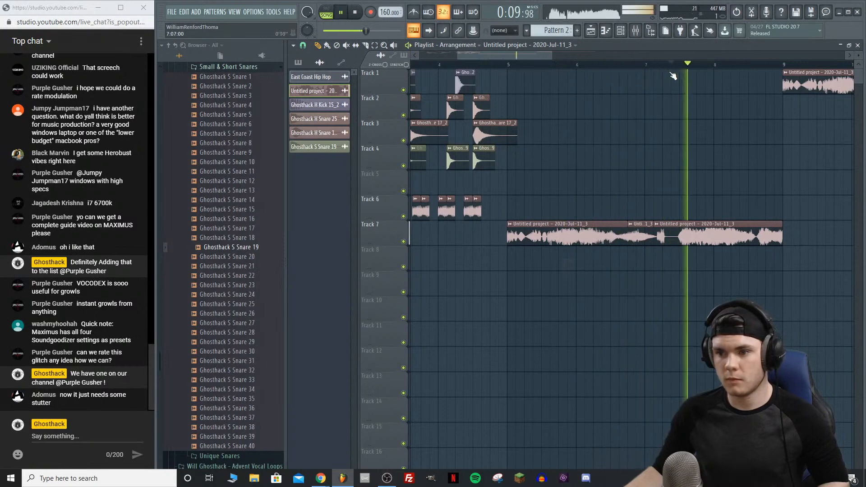
Step: Audition the track 7 bass recording around bars 7 and 8, starting playback from several points
key(space)
scroll(599, 64, down, 2)
scroll(648, 68, up, 3)
key(space)
click(593, 65)
click(580, 64)
click(579, 65)
click(580, 64)
click(572, 67)
click(572, 68)
click(573, 70)
key(space)
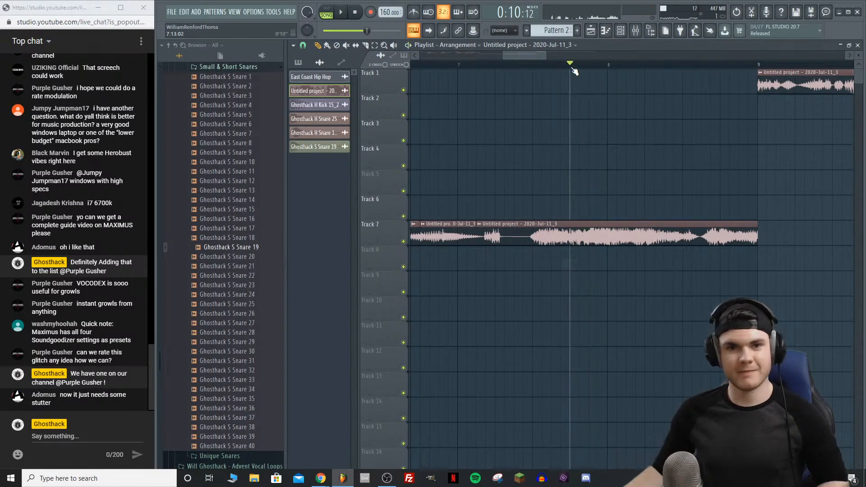
Step: Find the closing sound of the track 7 recording and slice it off three quarters into bar 8
key(space)
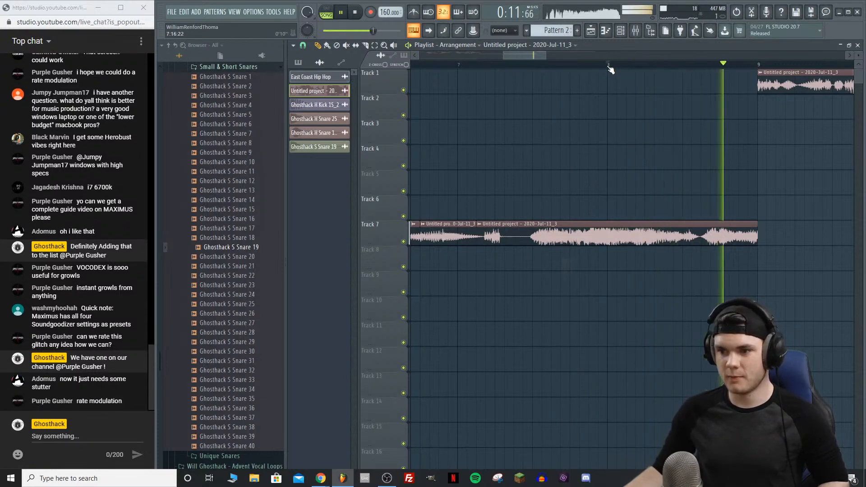
click(731, 68)
click(733, 67)
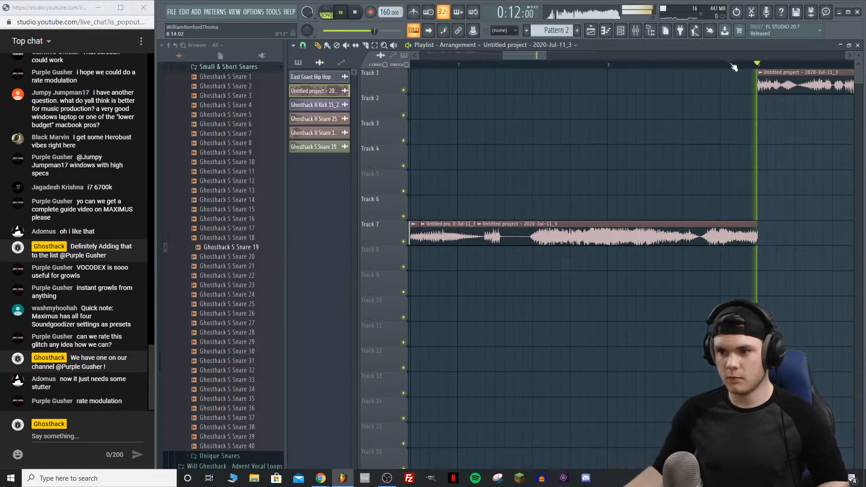
key(space)
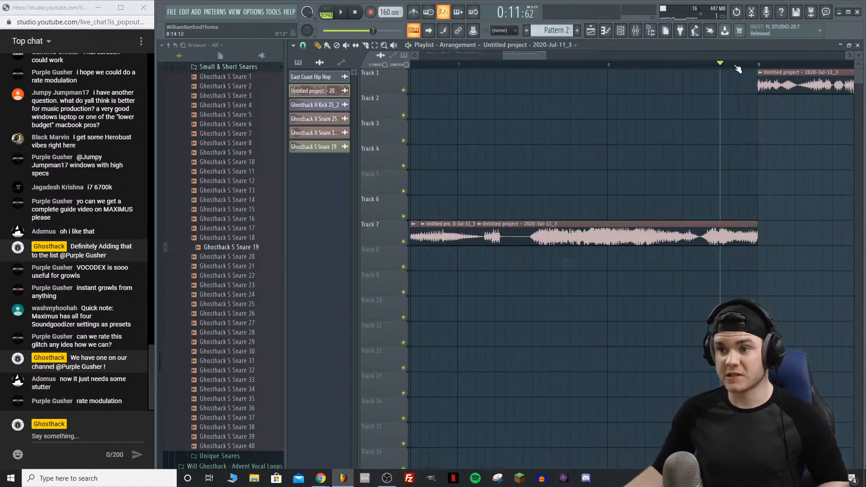
scroll(738, 68, down, 3)
mouse_move(735, 67)
mouse_down()
mouse_move(744, 68)
mouse_move(728, 69)
mouse_up()
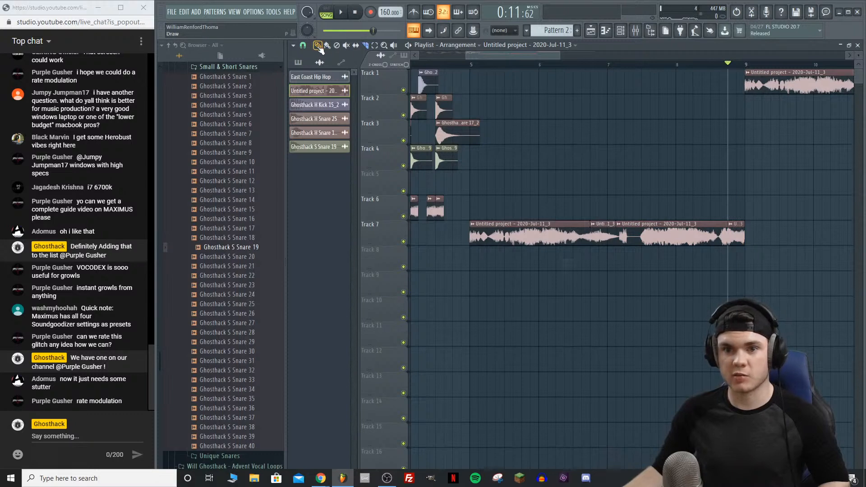
Step: Copy the sliced end section onto track 7 at the last snare of bar 4 and remove the track 6 chop that overlaps it
drag(525, 55, 451, 63)
click(412, 64)
key(space)
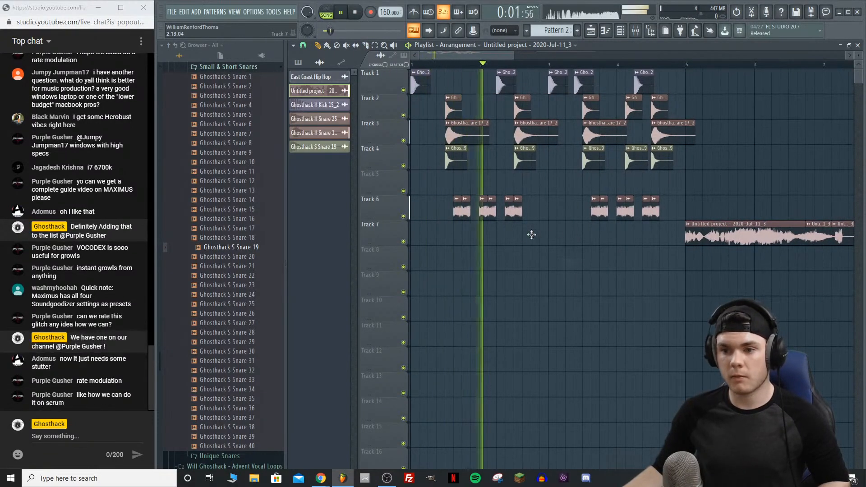
click(540, 236)
drag(540, 236, 675, 248)
key(space)
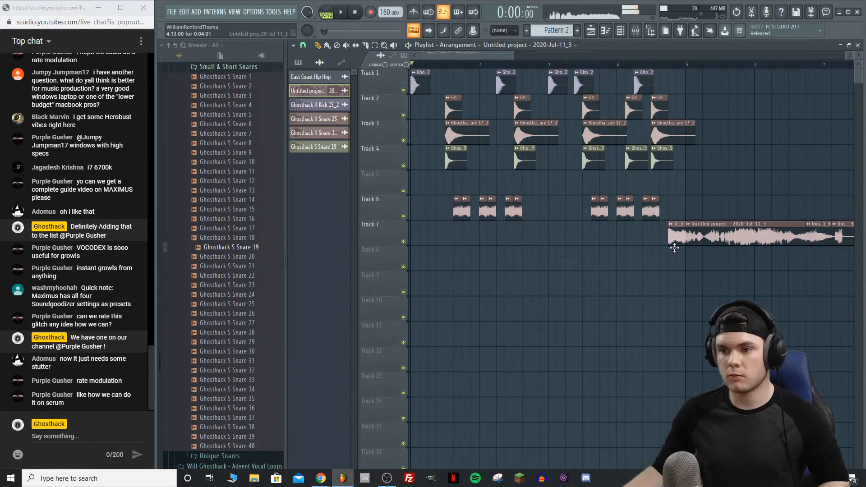
key(space)
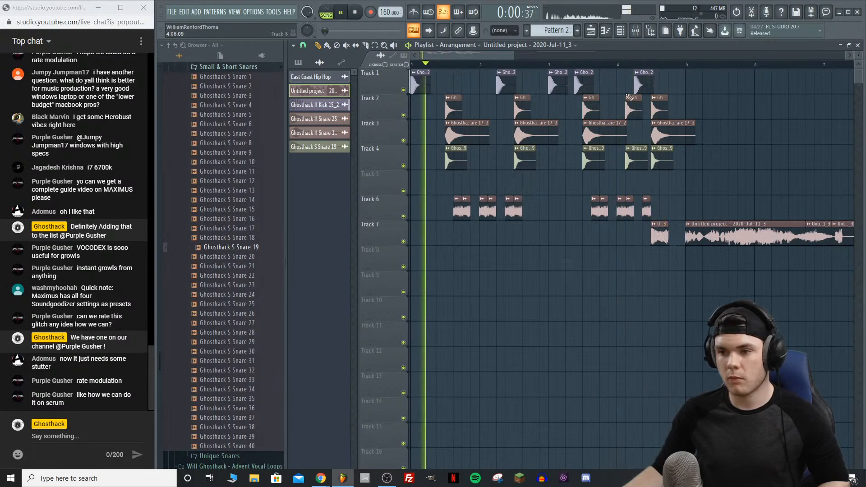
Step: Replay the drums and bass chops from bar 3 to check the new track 7 chop
click(550, 64)
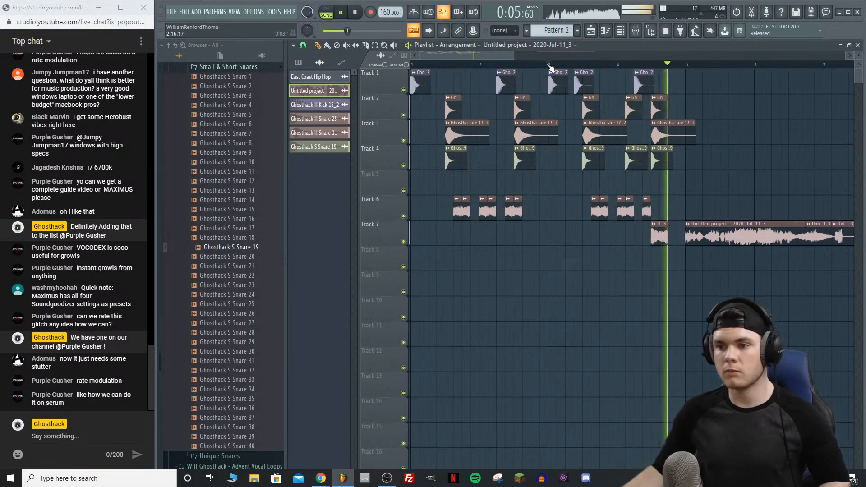
key(space)
scroll(694, 68, down, 2)
scroll(694, 67, down, 1)
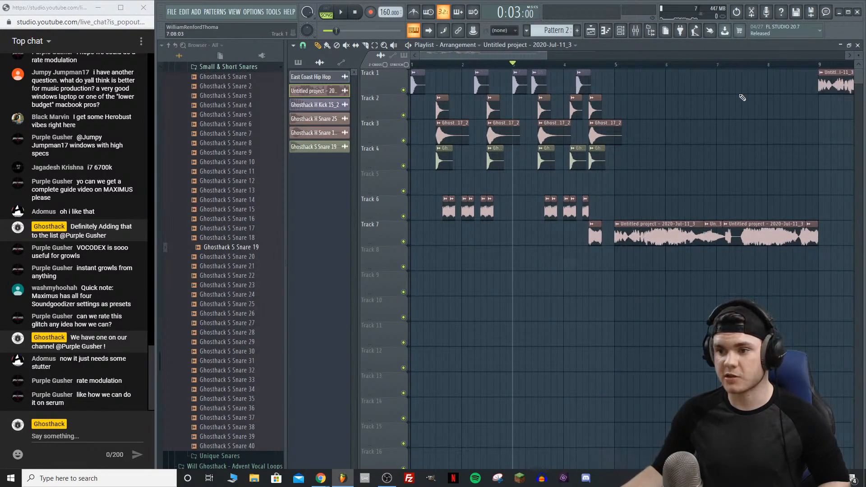
Step: Audition the long track 7 recording from bar 5 to find a sound for the rest of bar 4
drag(532, 56, 589, 68)
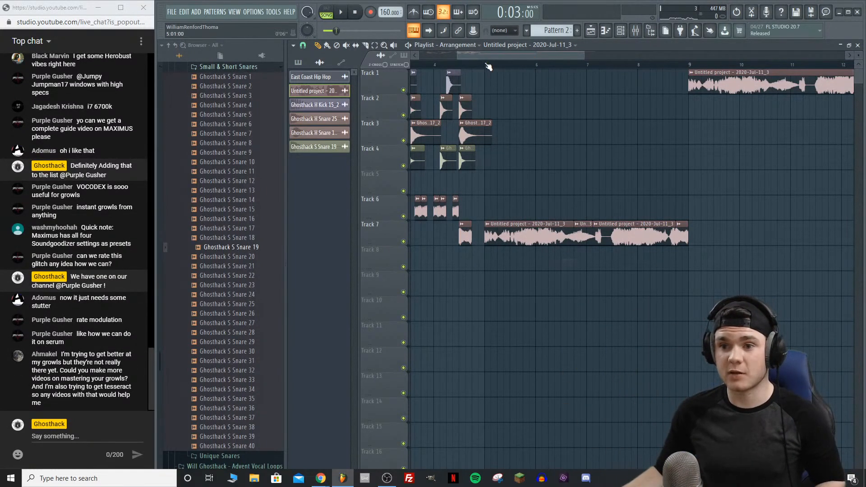
key(space)
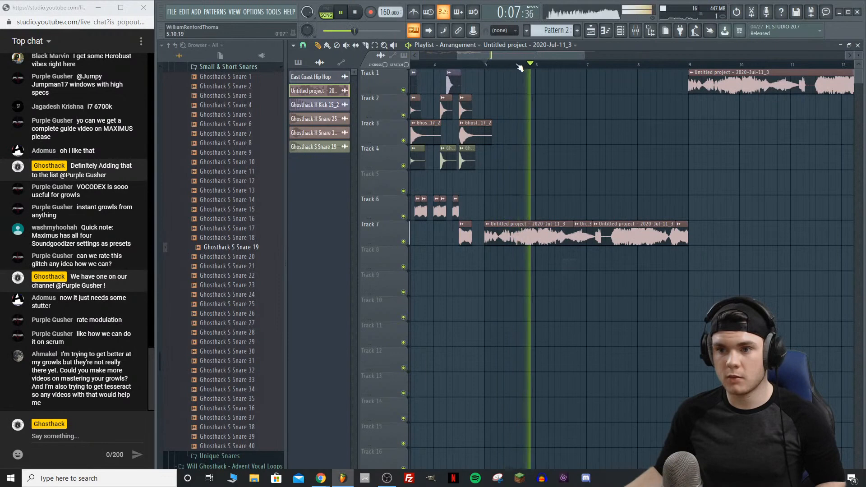
key(space)
key(space)
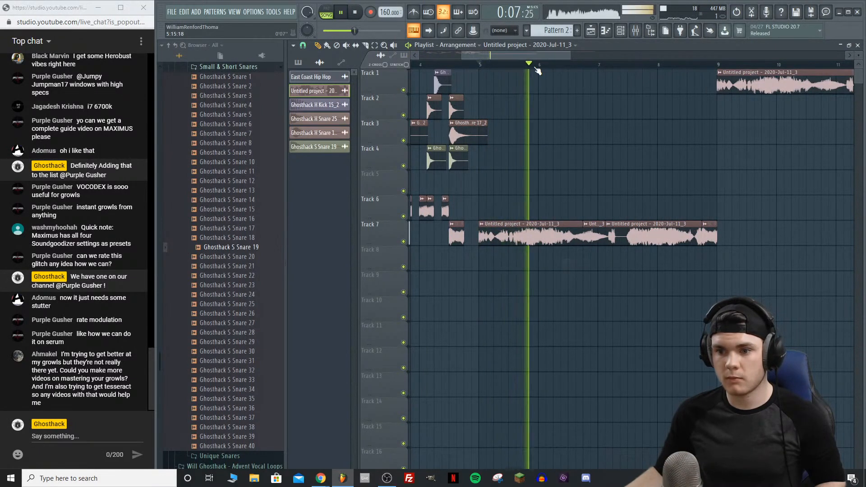
key(space)
click(523, 67)
key(space)
key(space)
key(space)
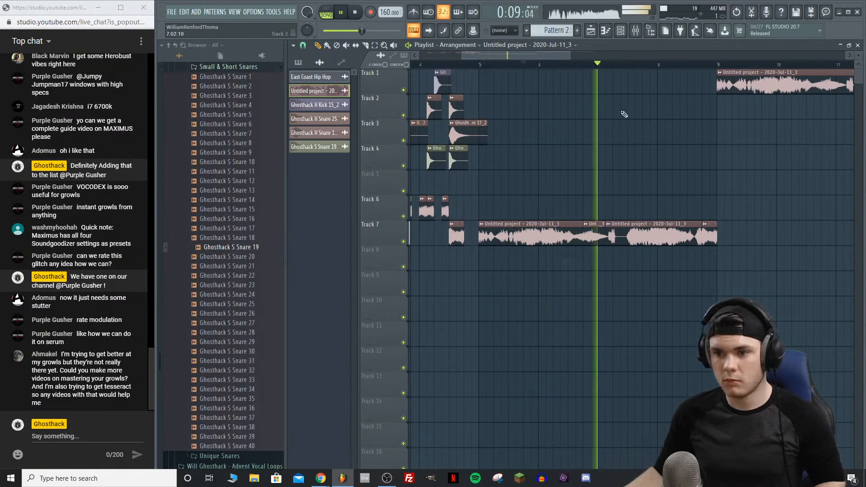
Step: Place a shortened copy of the bass section from late bar 7 on track 8 in the last quarter of bar 4
key(space)
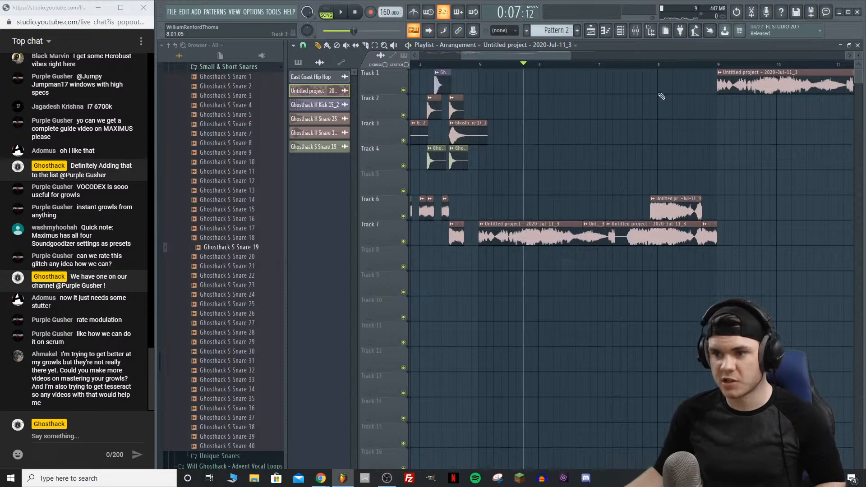
drag(701, 208, 665, 210)
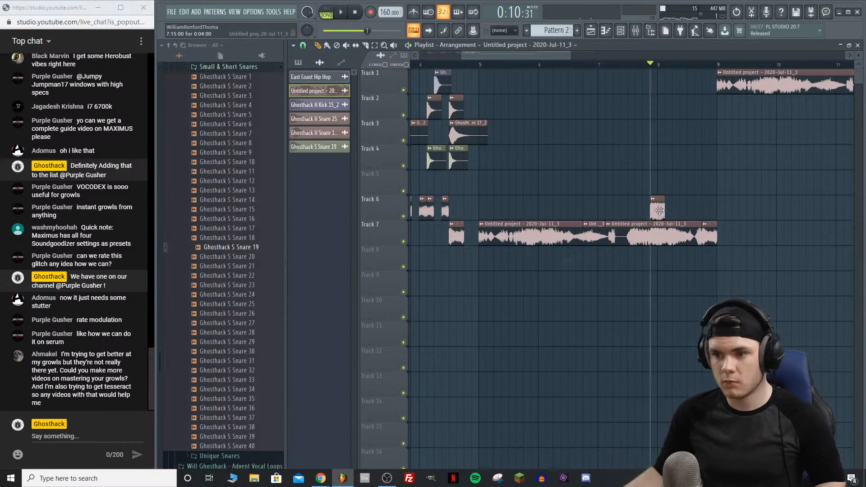
key(space)
click(450, 64)
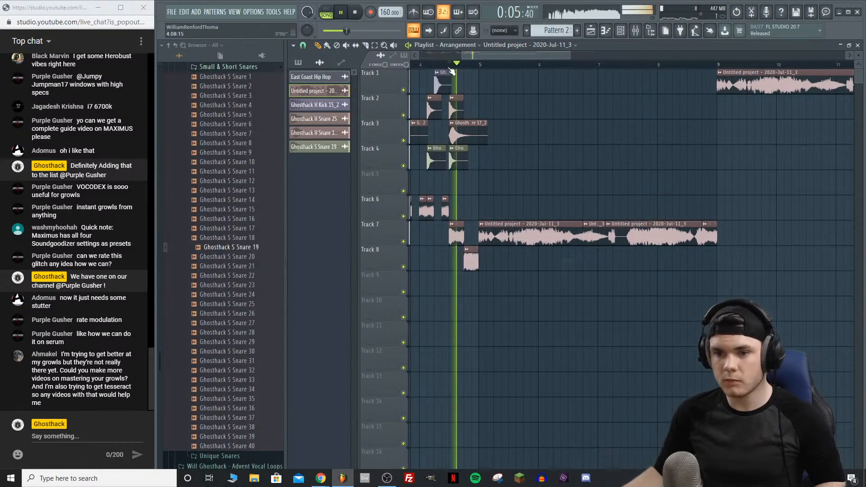
Step: Replay the pattern around bar 4 to hear the new track 8 chop, and select the long track 7 recording
key(space)
scroll(486, 62, left, 1)
scroll(486, 62, left, 1)
key(space)
click(459, 64)
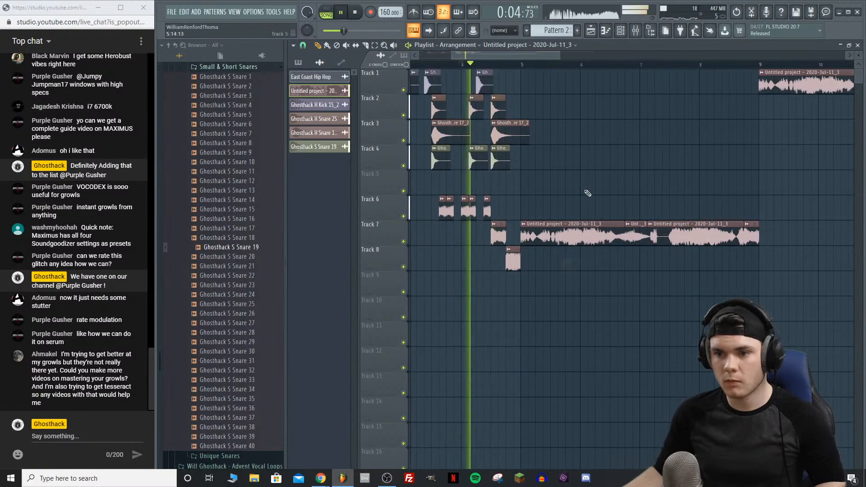
drag(823, 291, 587, 221)
key(space)
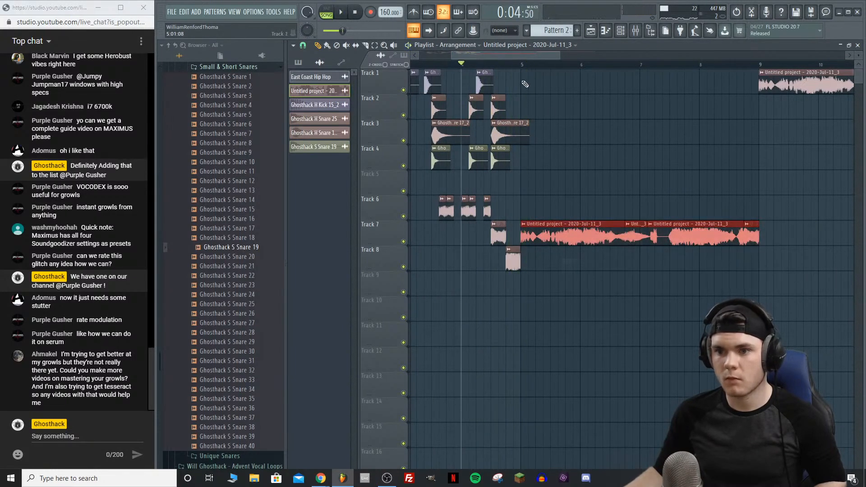
Step: Slip the audio inside the track 8 chop before bar 5 and replay it to check the sound
scroll(512, 68, up, 3)
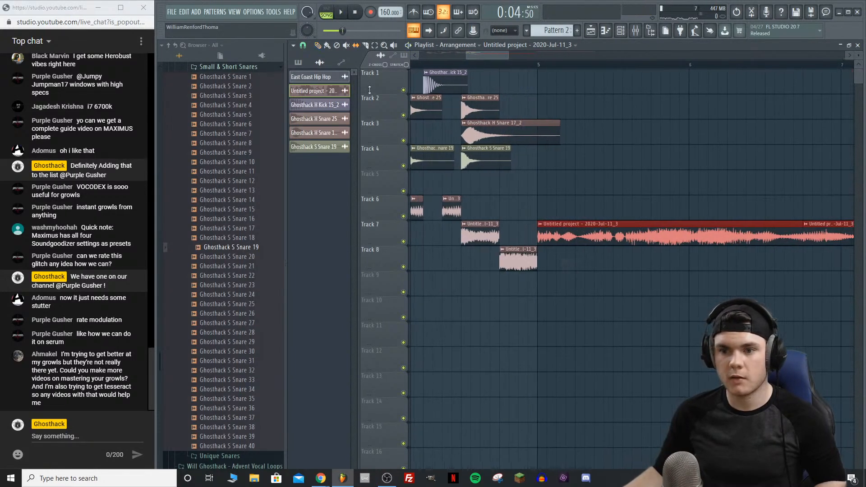
drag(525, 257, 542, 261)
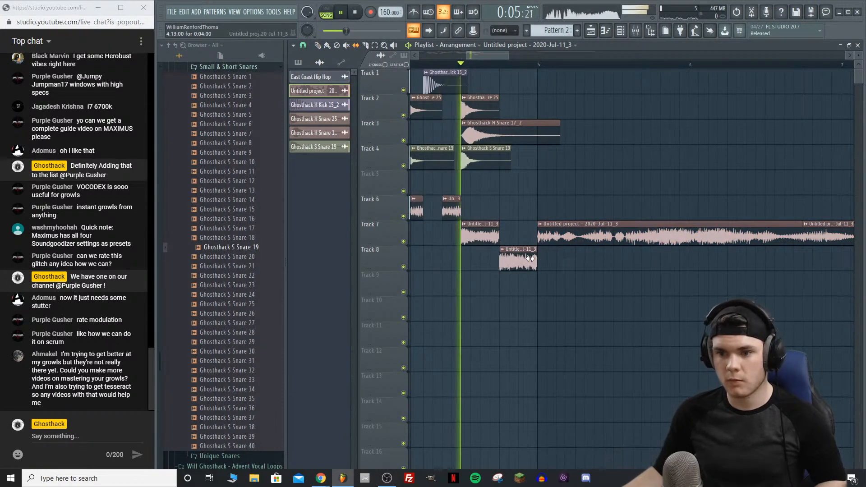
key(space)
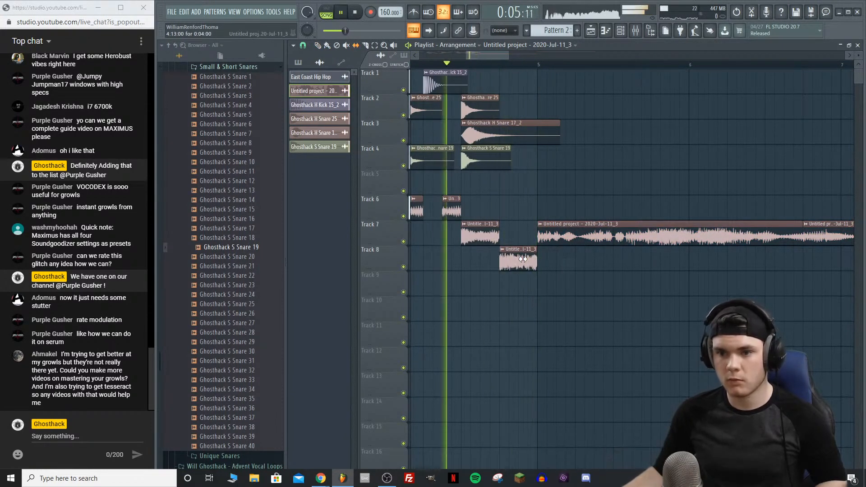
key(space)
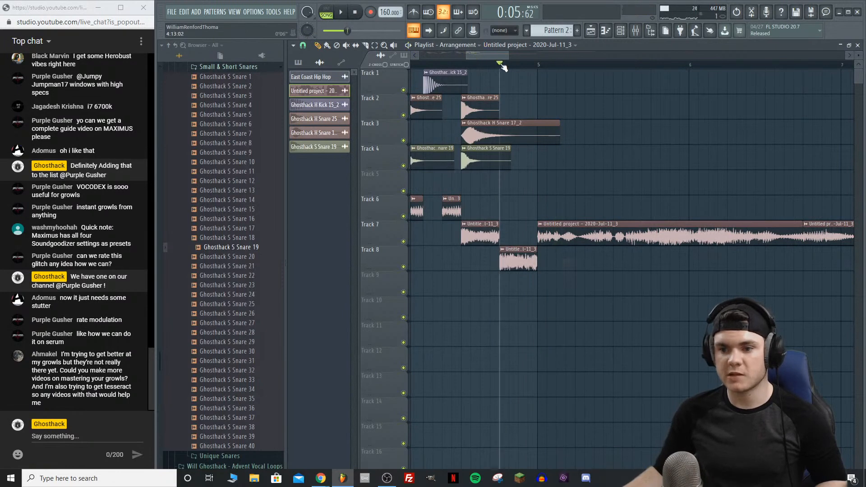
scroll(501, 66, up, 3)
key(space)
key(space)
key(space)
key(space)
key(space)
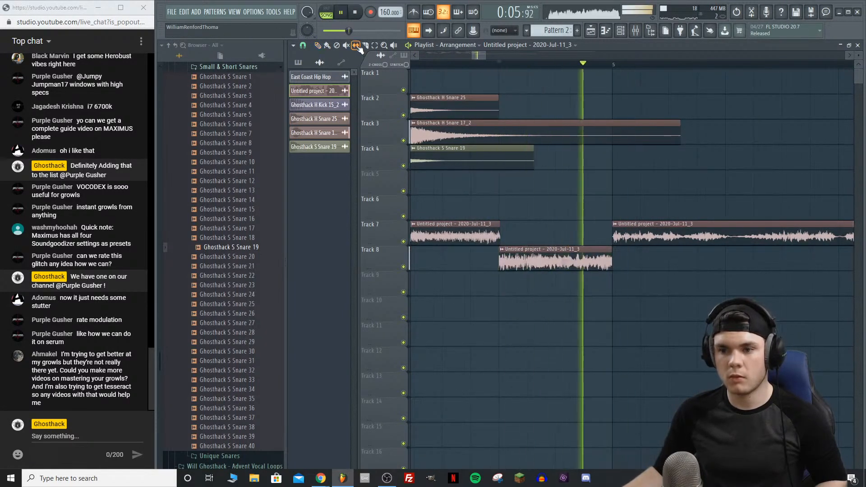
Step: Replace the track 8 chop with four unique copies of its first quarter, all shortened to leave gaps between them
key(space)
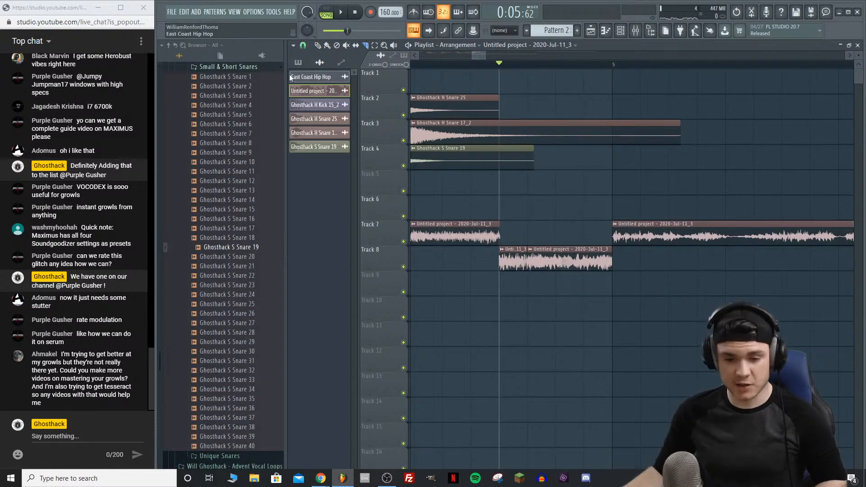
click(502, 250)
click(537, 318)
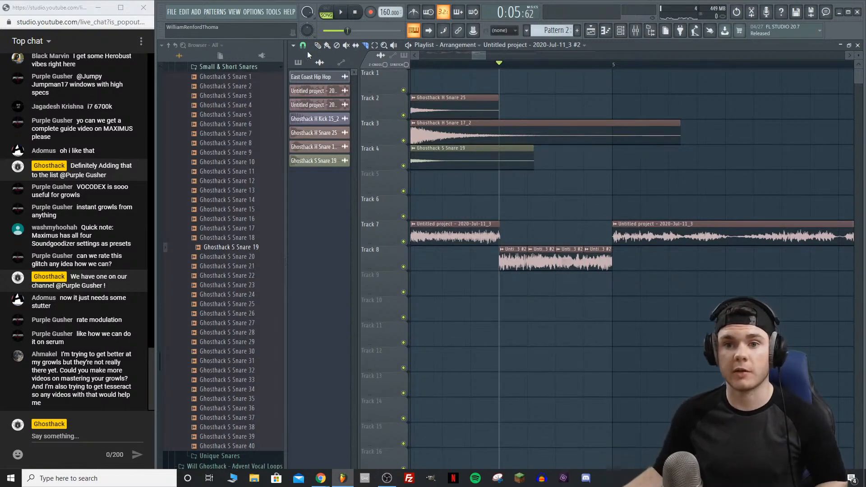
drag(631, 289, 512, 247)
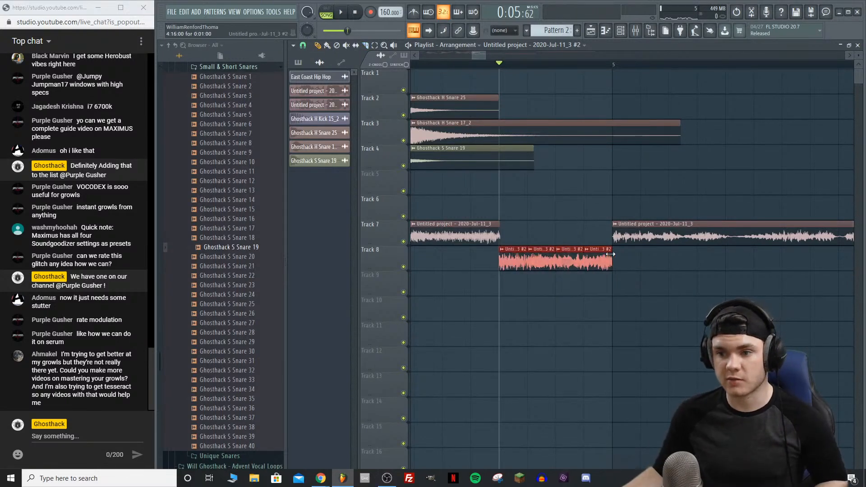
drag(602, 258, 599, 258)
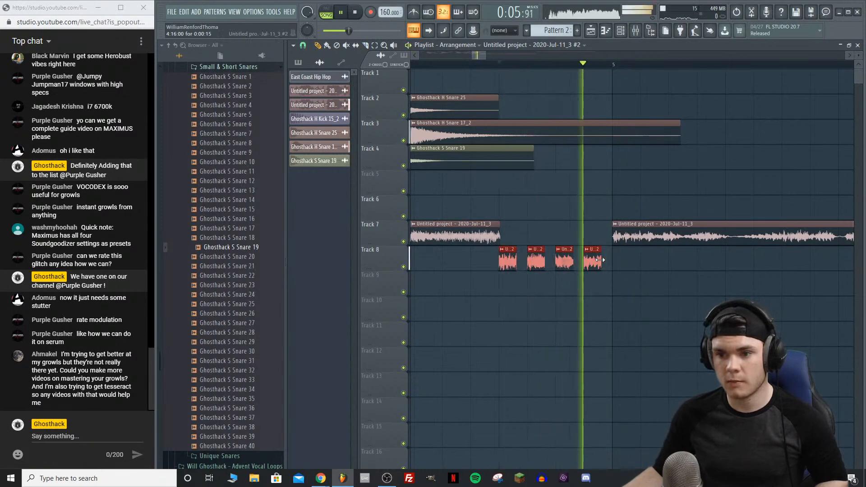
Step: Set the declicking mode of the unique track 8 sample to Transient (bleeding)
double_click(509, 261)
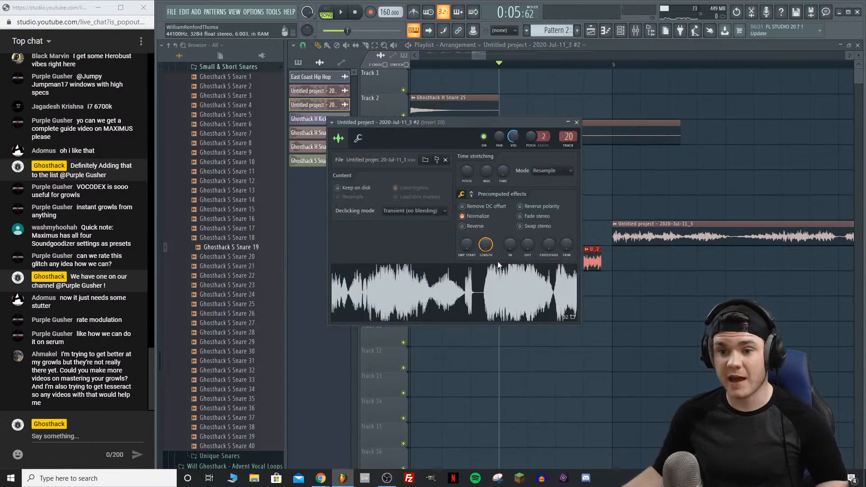
click(403, 212)
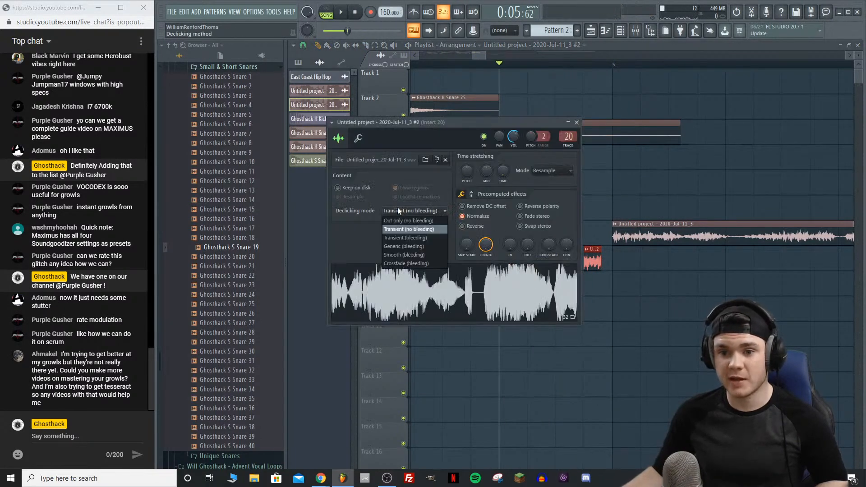
click(406, 239)
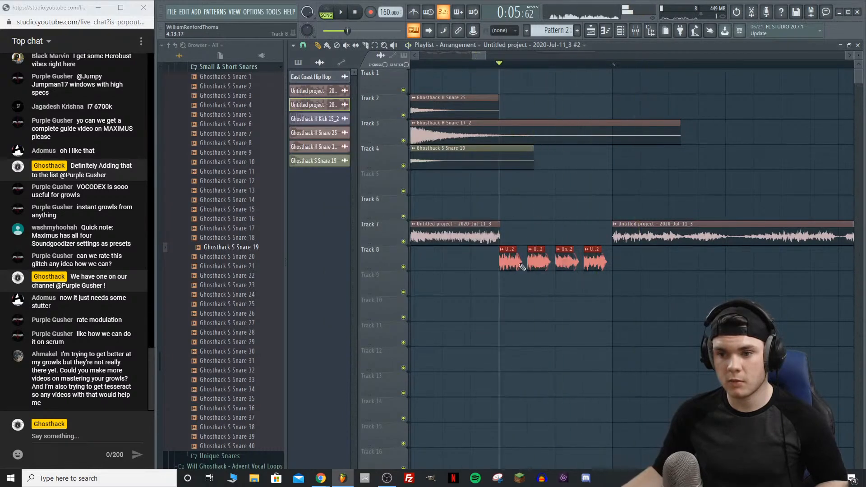
Step: Trim the four track 8 stutter chops slightly and replay them from the last quarter of bar 4
key(space)
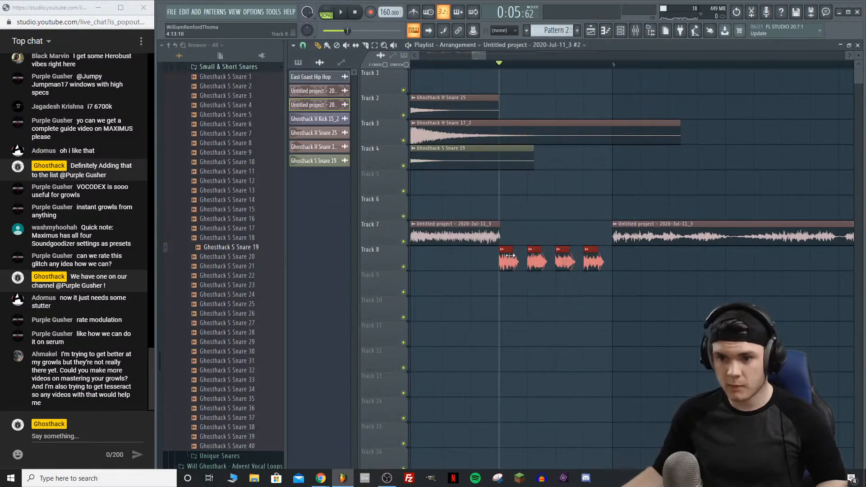
scroll(507, 68, down, 3)
scroll(506, 66, down, 2)
click(506, 66)
scroll(507, 67, down, 2)
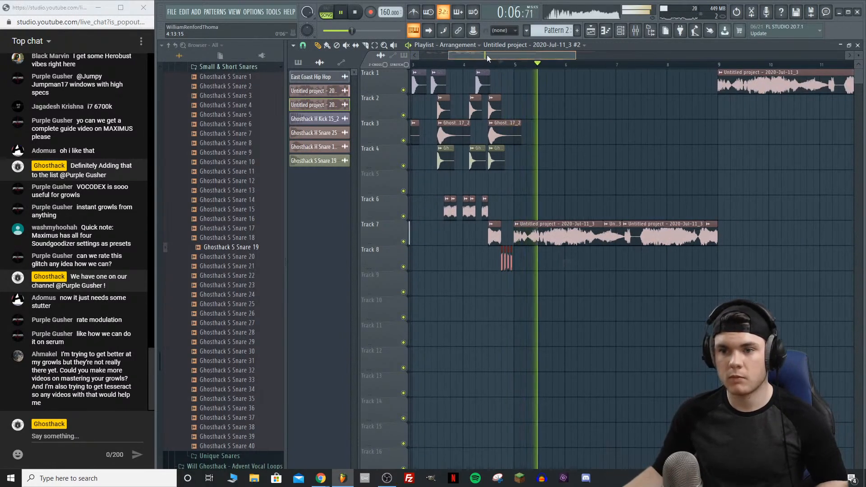
Step: Replay the beat and slice the long track 7 bass recording at the middle of bar 5
drag(494, 55, 411, 70)
key(space)
key(space)
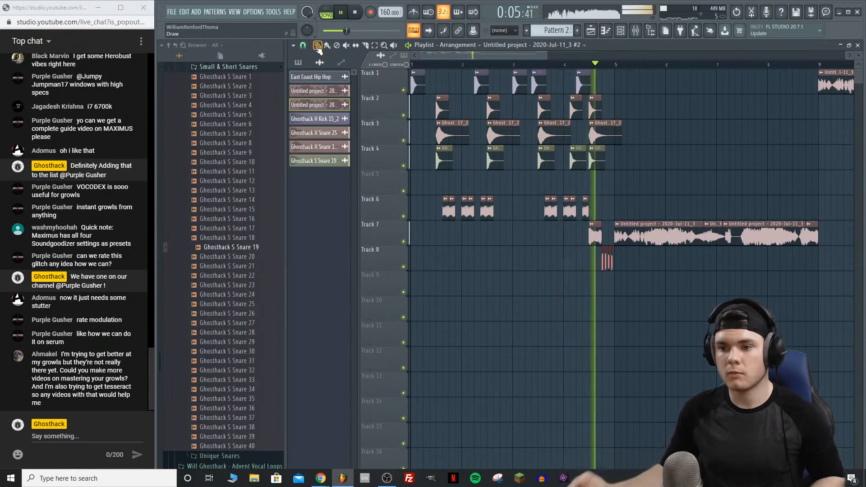
key(space)
key(space)
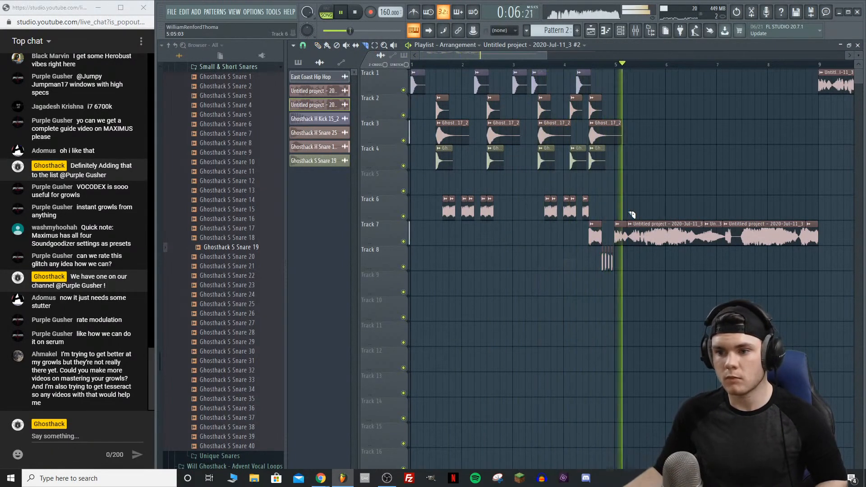
key(space)
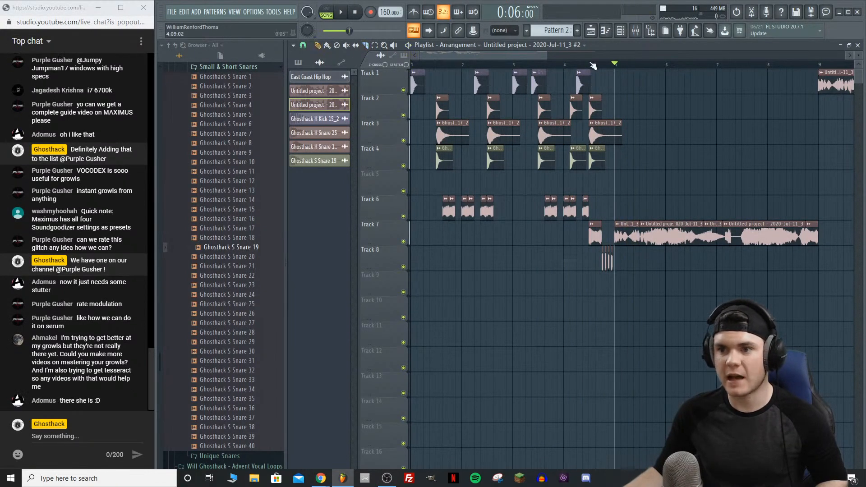
Step: Move the rest of the bass recording to start at bar 11 and repeat the drums on tracks 1 to 4 over bars 5 to 8
scroll(599, 118, down, 3)
drag(665, 254, 570, 219)
drag(767, 320, 564, 71)
drag(575, 223, 733, 224)
drag(589, 182, 526, 90)
click(605, 243)
Step: Slice the track 7 bass chunk in bar 5 in half and split its second half again, replaying the beat around it
key(space)
key(space)
click(413, 65)
key(space)
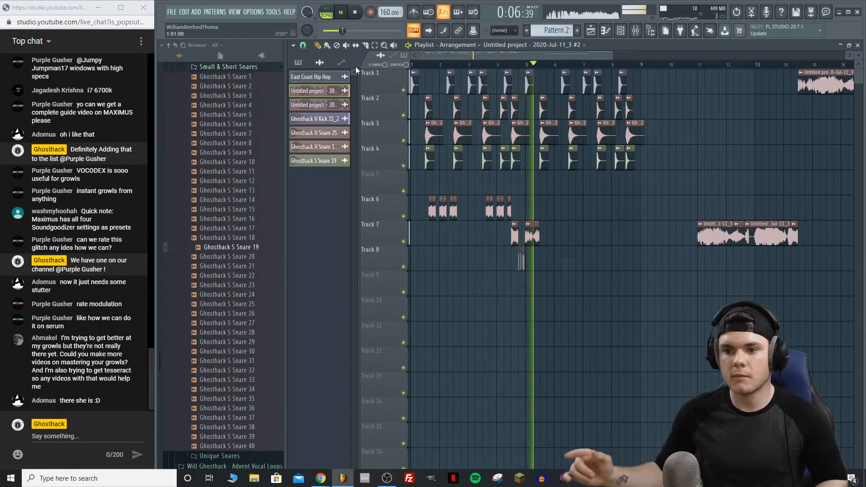
key(space)
click(522, 63)
key(space)
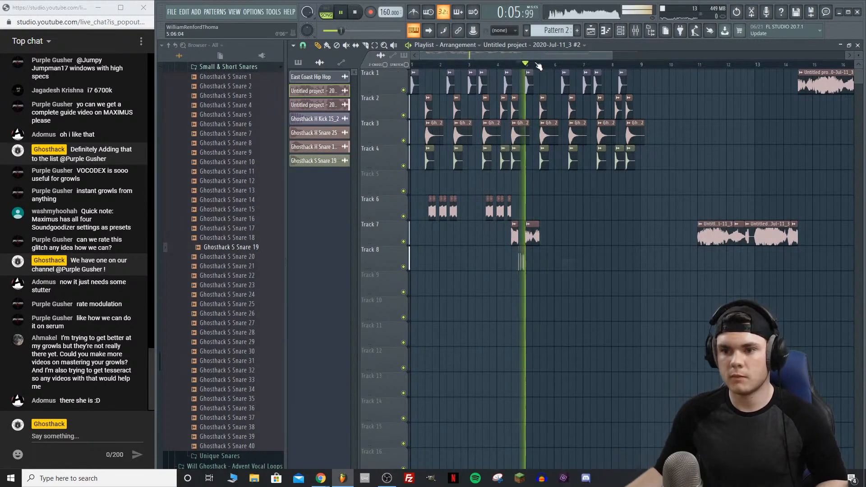
key(space)
scroll(534, 64, up, 5)
key(space)
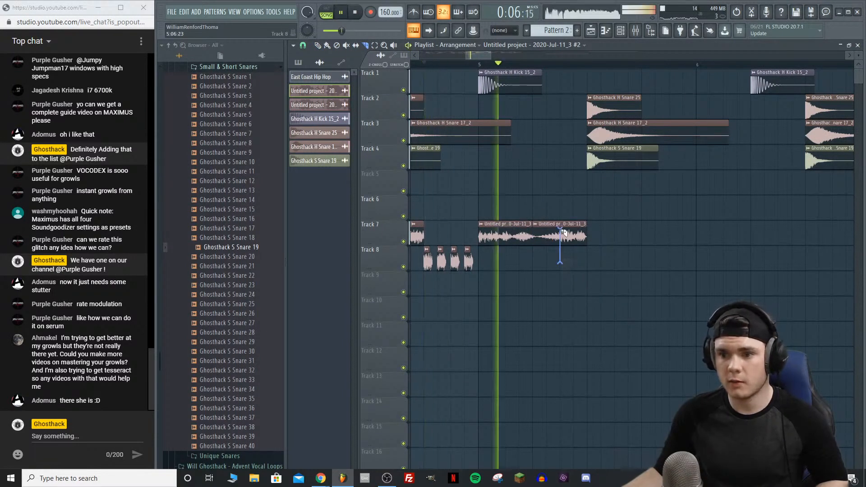
key(space)
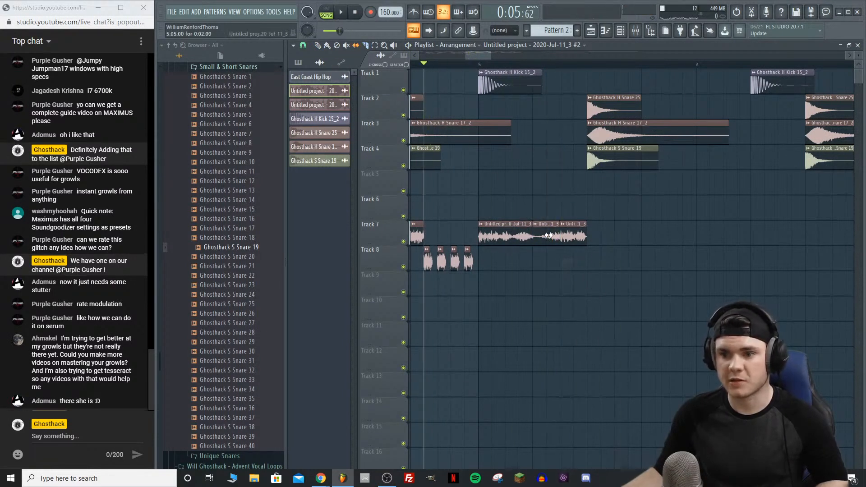
Step: Slip the audio inside the shorter track 7 slices of bar 5, replaying the passage to compare the sounds
key(space)
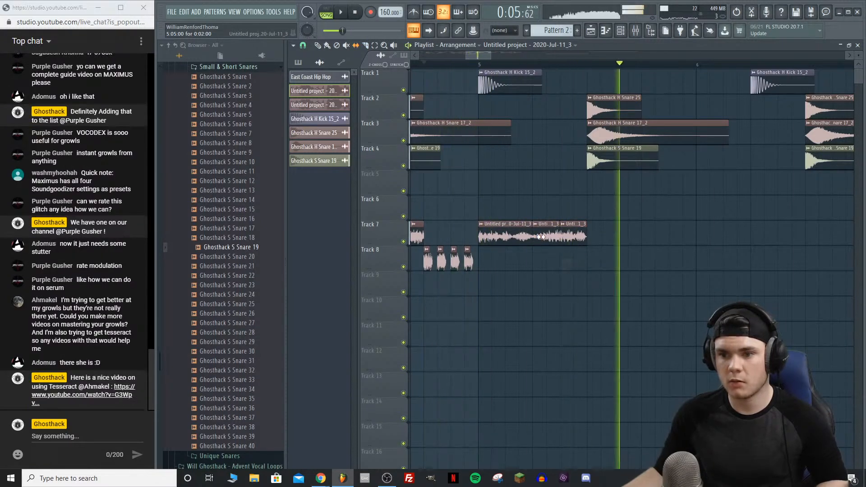
key(space)
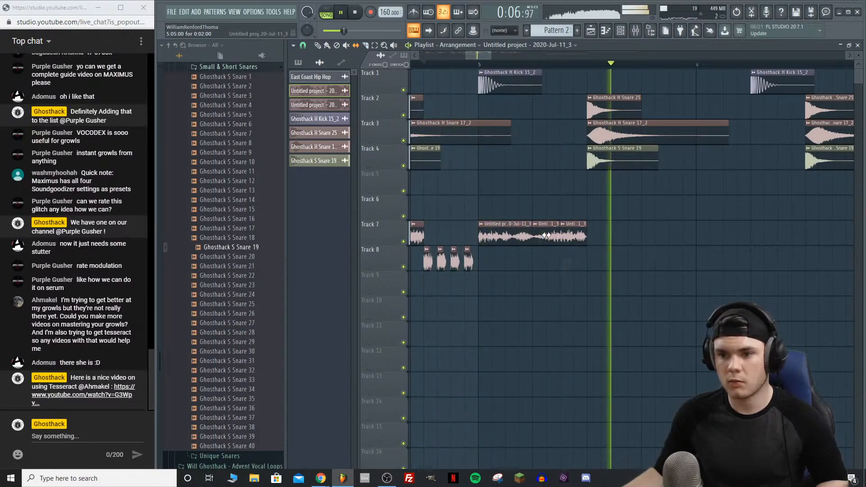
key(space)
key(space)
key(space)
key(space)
key(space)
key(space)
key(space)
Step: Audition the leftover bass recording, slice a short section out of it late in bar 12, and copy it to track 8 in bar 1
scroll(528, 60, down, 5)
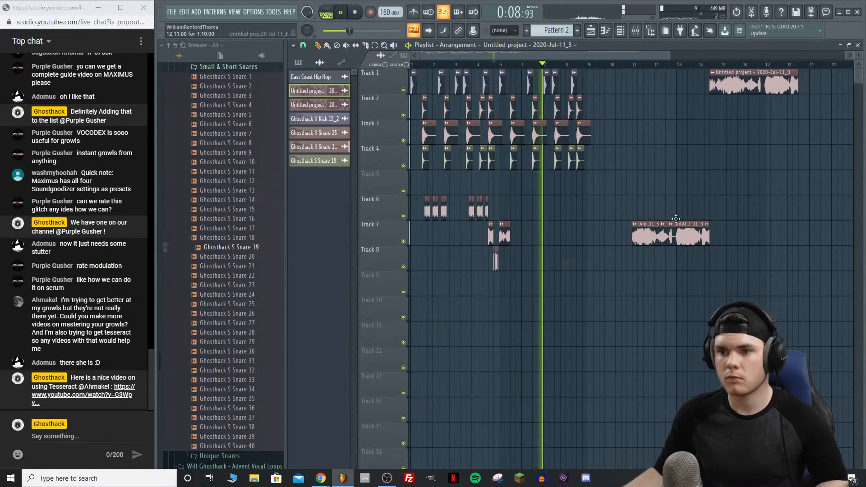
key(space)
drag(456, 64, 411, 64)
key(space)
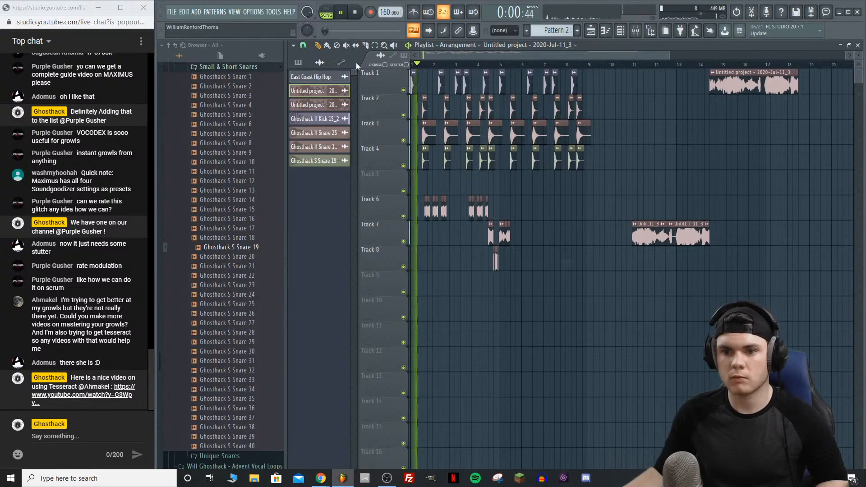
key(space)
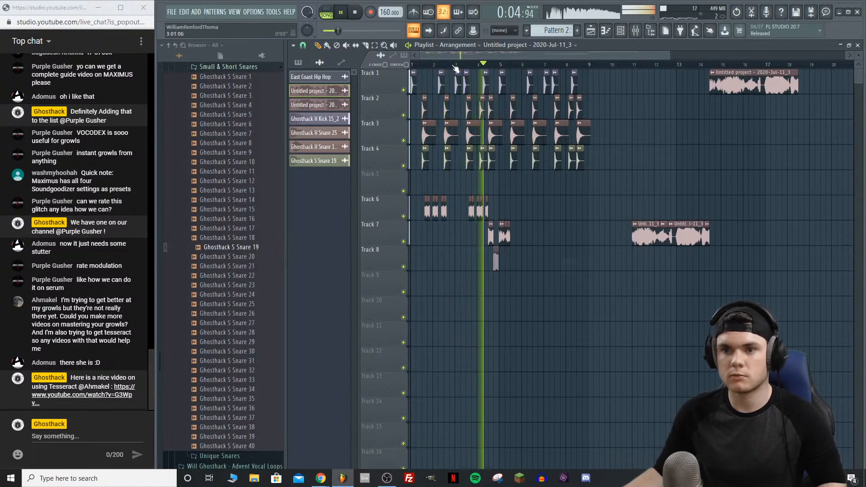
key(space)
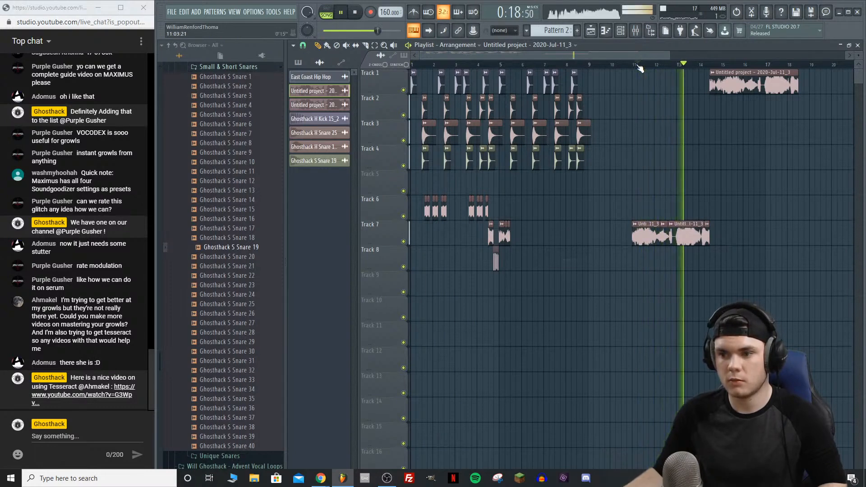
scroll(671, 69, up, 5)
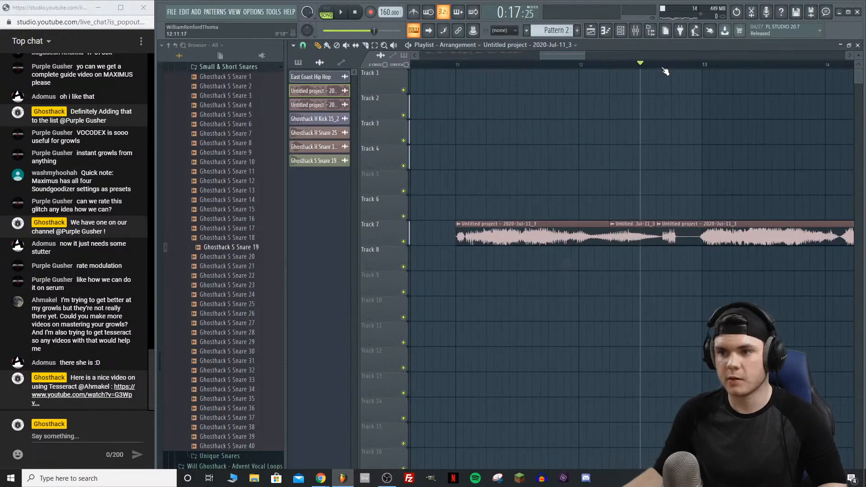
key(space)
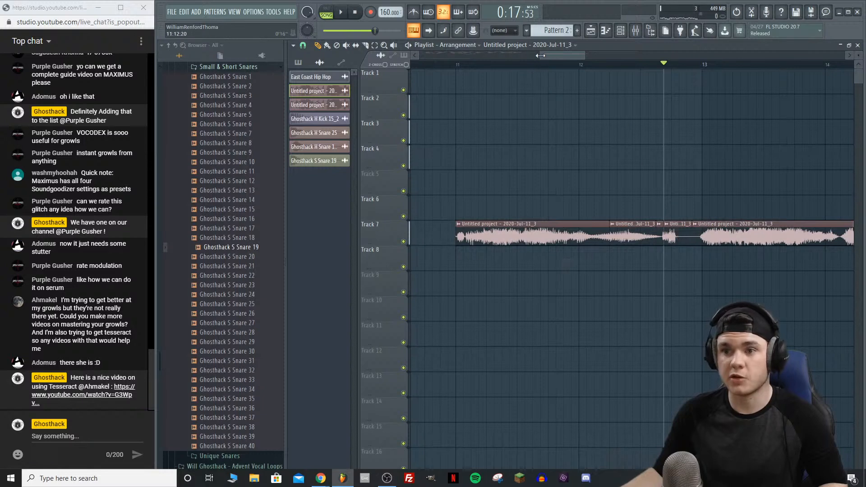
drag(540, 55, 282, 69)
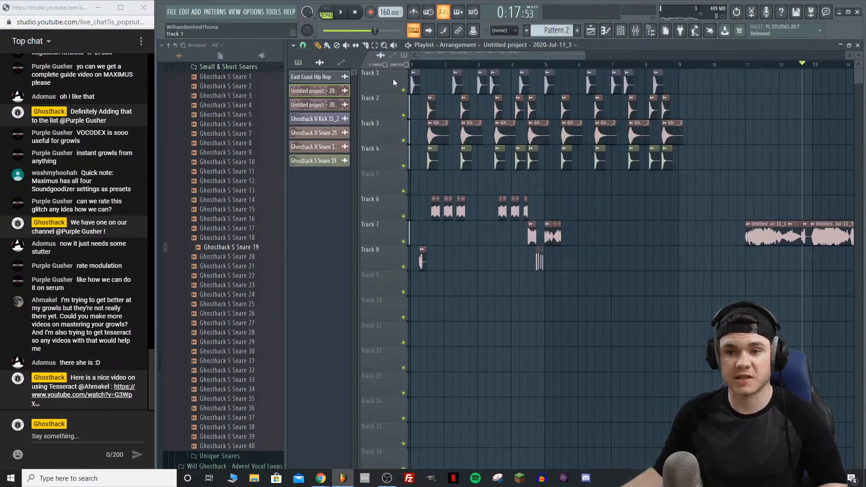
Step: Move the copied bass chop from track 8 to the start of bar 1 on track 7
key(space)
scroll(424, 67, up, 4)
key(space)
key(space)
scroll(434, 66, up, 2)
key(space)
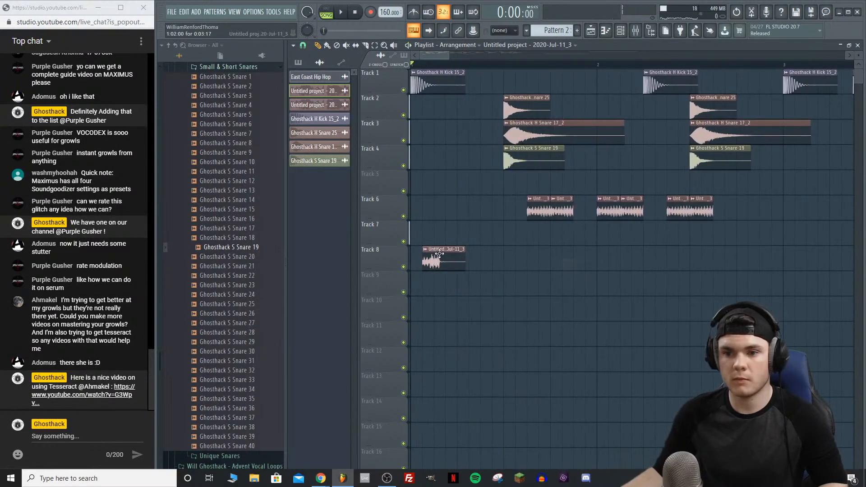
drag(458, 259, 424, 234)
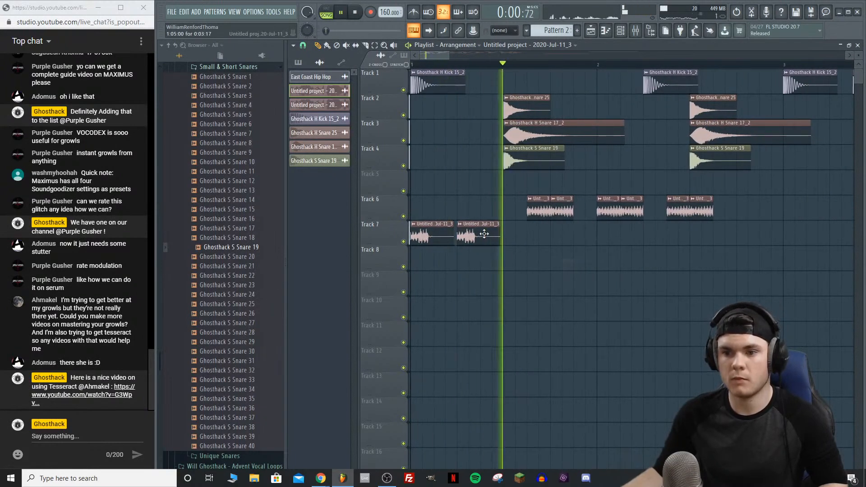
Step: Arrange three copies of the bass chop back to back from the start of bar 1 on track 7 and replay them
key(space)
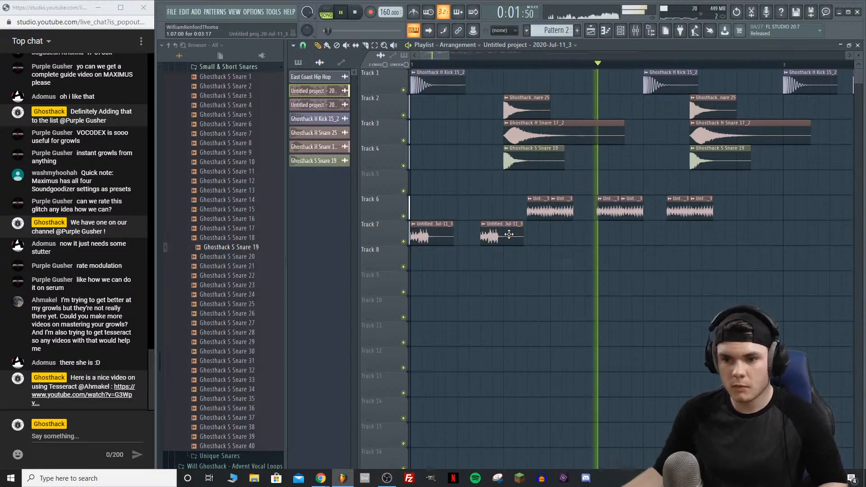
key(space)
click(460, 256)
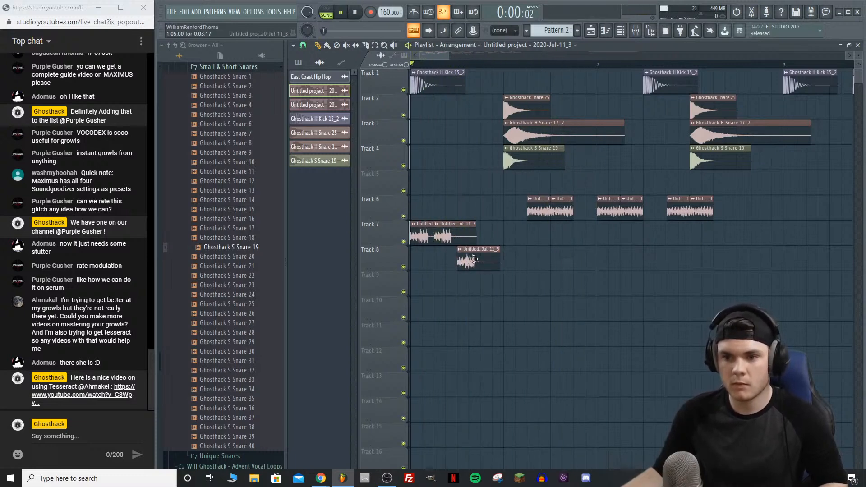
drag(472, 262, 479, 235)
key(space)
key(space)
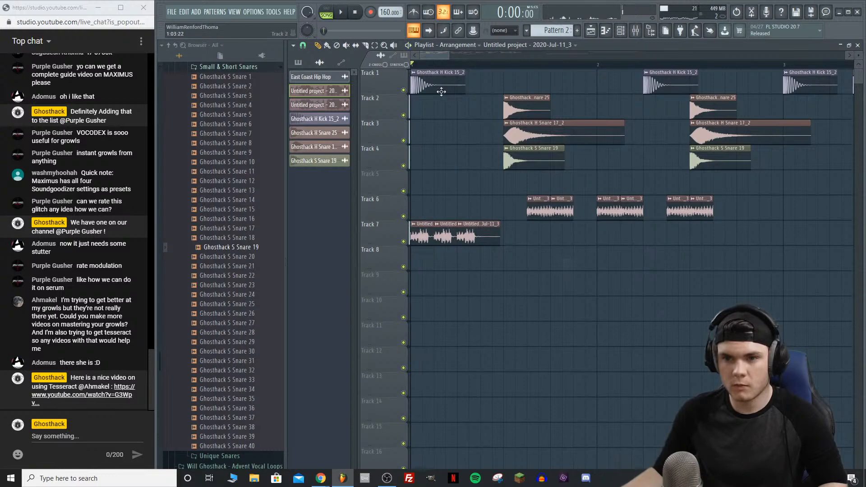
Step: Replace the track 7 chops in bar 1 with four one-step stutter slices filling the second beat, just before the snare
scroll(411, 75, up, 3)
key(space)
key(space)
right_click(512, 235)
key(space)
right_click(461, 235)
key(space)
key(space)
click(592, 234)
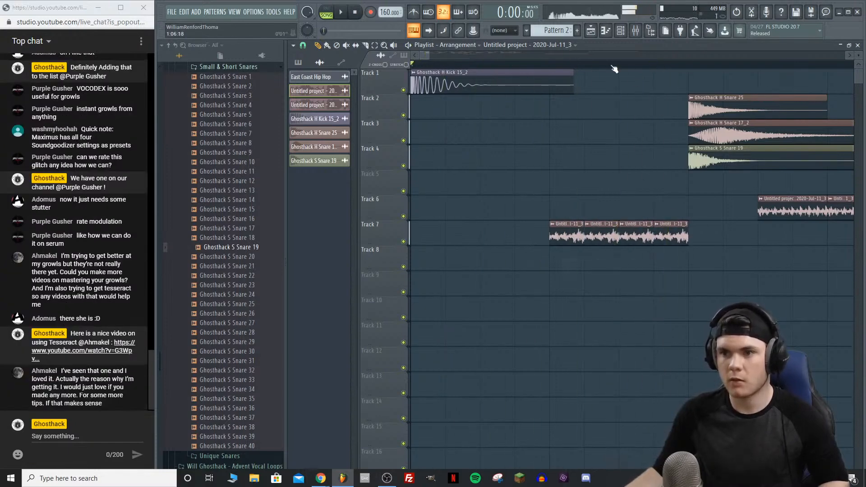
Step: Slip the audio inside all four track 7 stutter slices together while the beat plays
click(356, 46)
drag(686, 295, 548, 198)
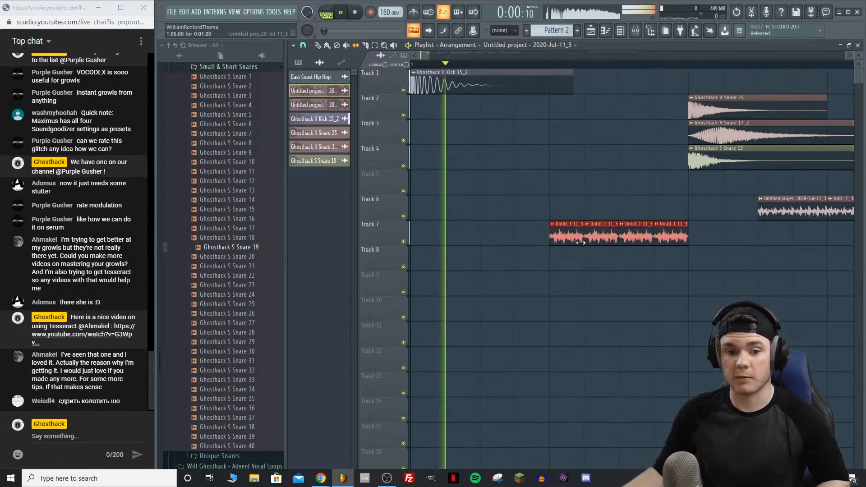
key(space)
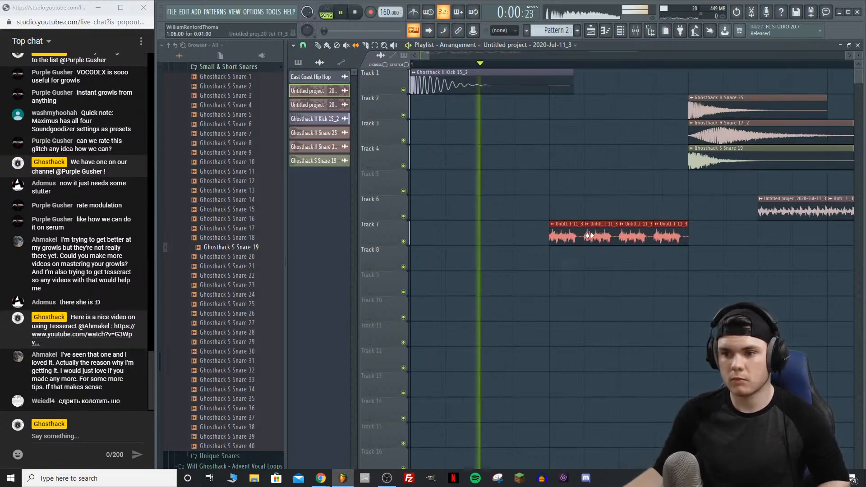
Step: Move the four stutter slices to the second beat of bar 3 on track 7 and replay them with the drums
scroll(575, 67, down, 3)
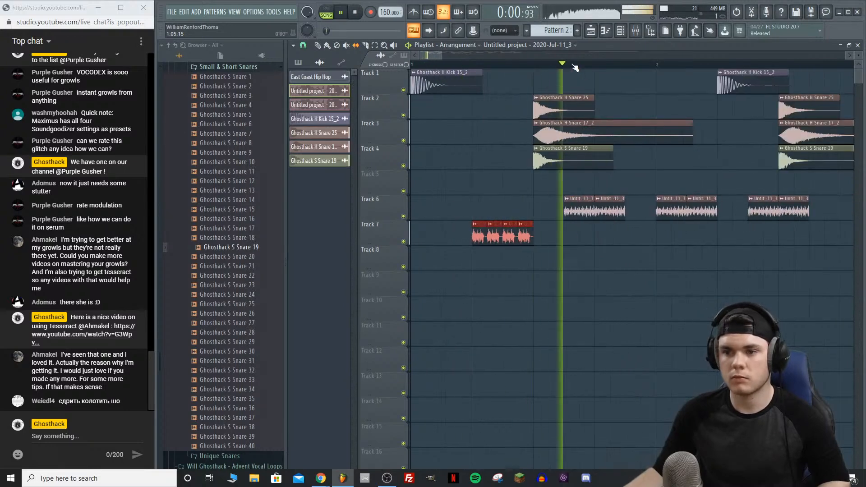
scroll(575, 67, down, 4)
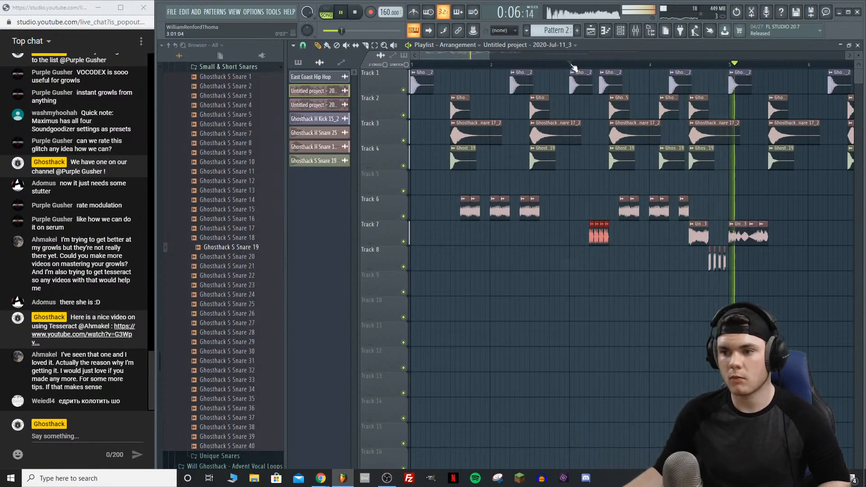
click(572, 65)
scroll(574, 66, down, 2)
key(space)
key(space)
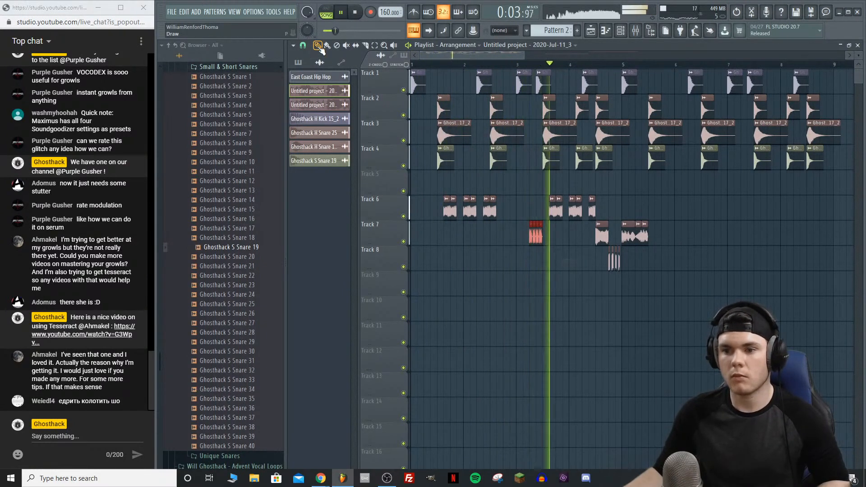
click(516, 64)
key(space)
scroll(538, 67, up, 3)
key(space)
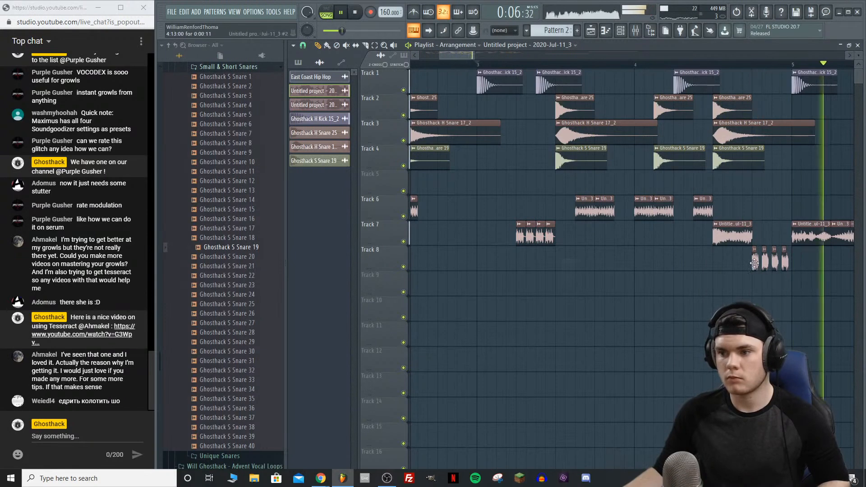
scroll(519, 69, down, 3)
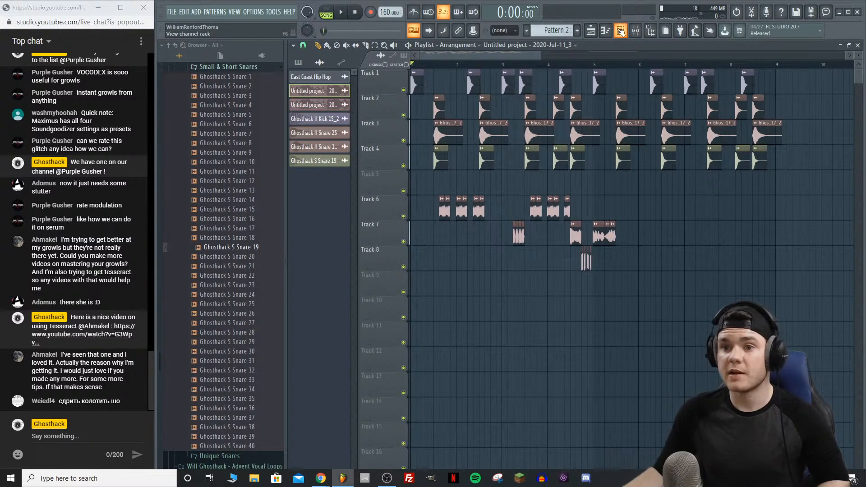
Step: Create Pattern 3 and add a second Serum instrument channel
click(620, 31)
click(386, 337)
click(380, 363)
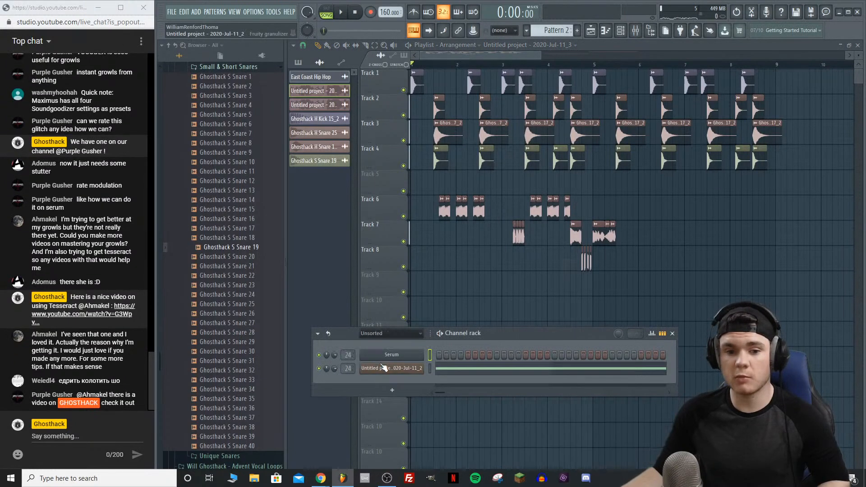
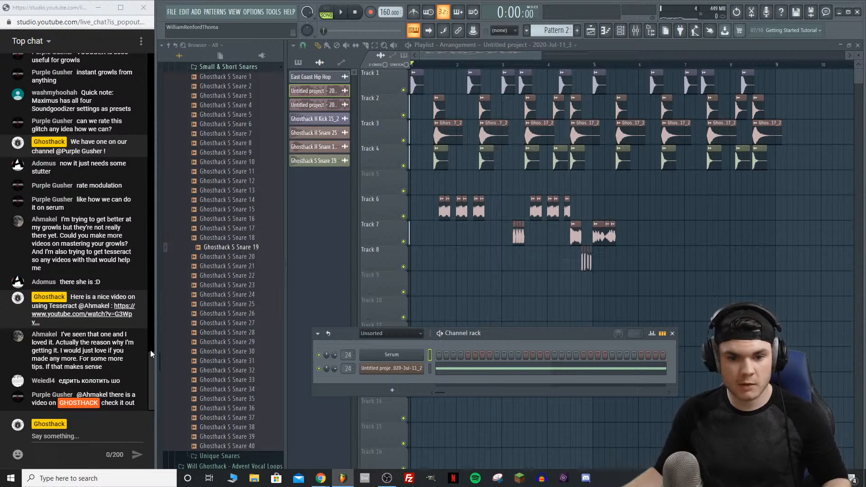
key(space)
drag(496, 334, 493, 300)
key(space)
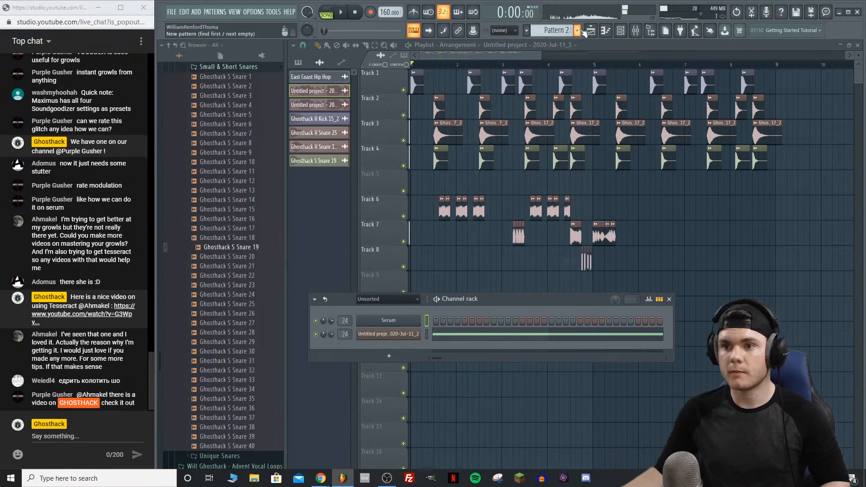
click(578, 30)
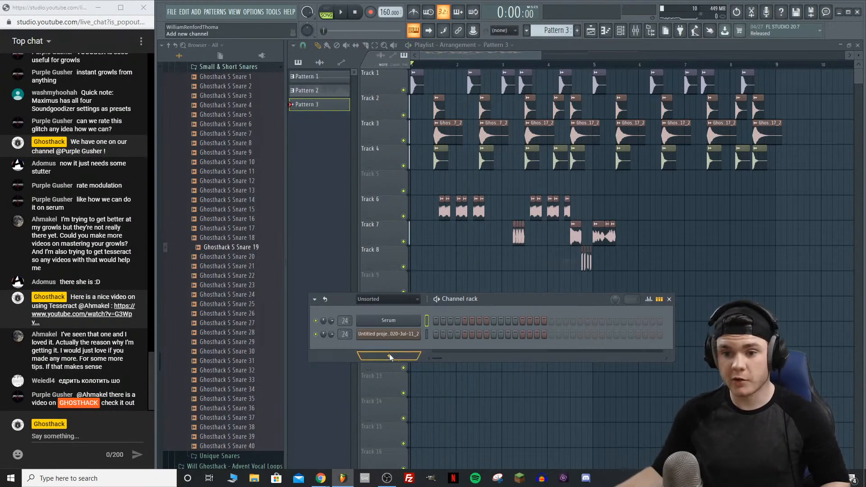
click(389, 355)
click(461, 171)
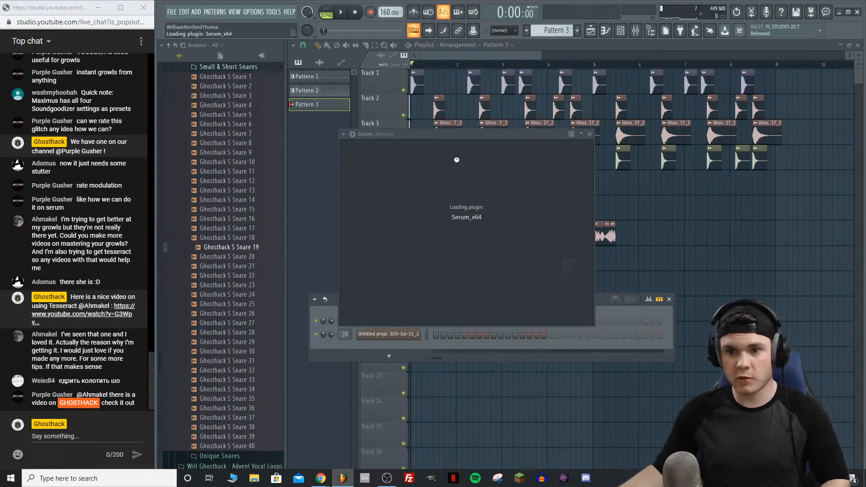
drag(448, 136, 440, 109)
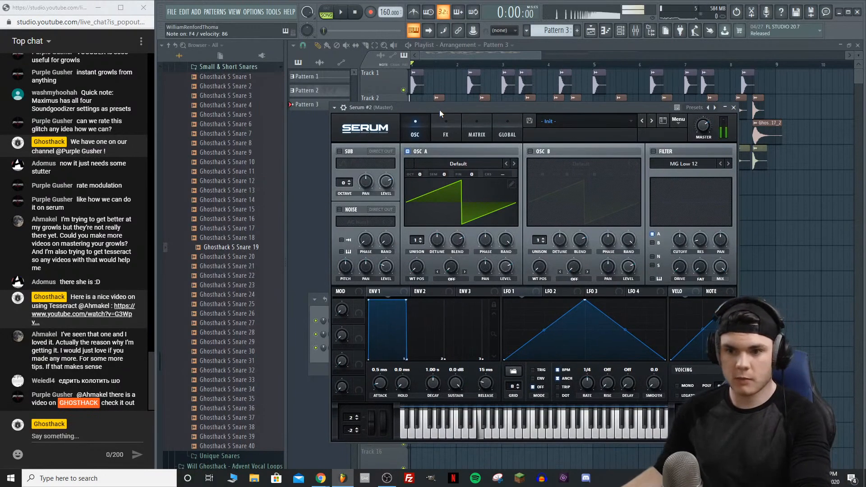
Step: Add an F4 note for Serum #2 at the start of Pattern 3, shorten it to one beat and play it
click(735, 108)
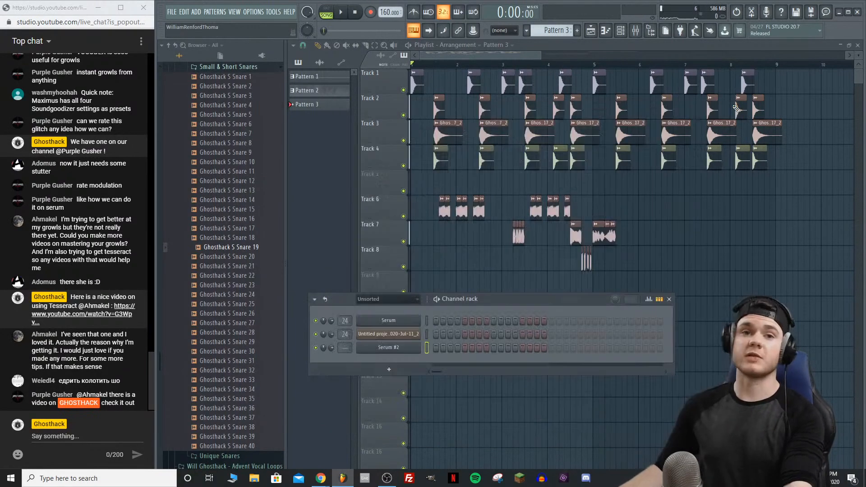
right_click(408, 349)
click(435, 342)
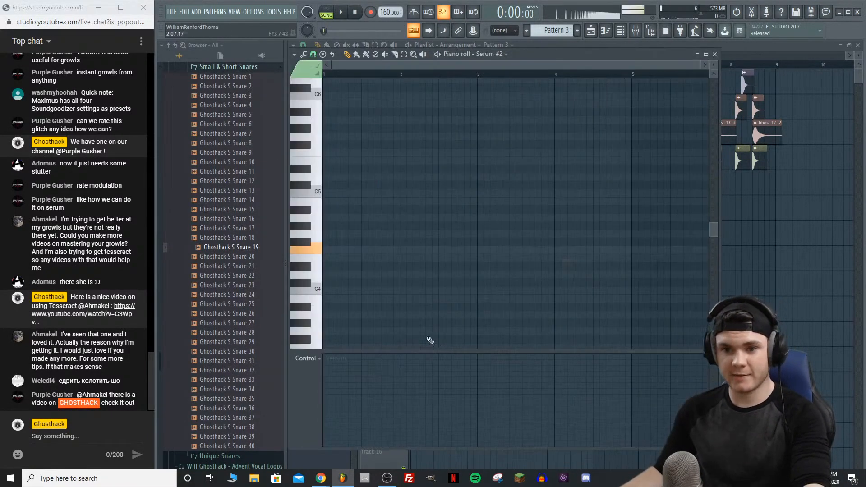
click(348, 251)
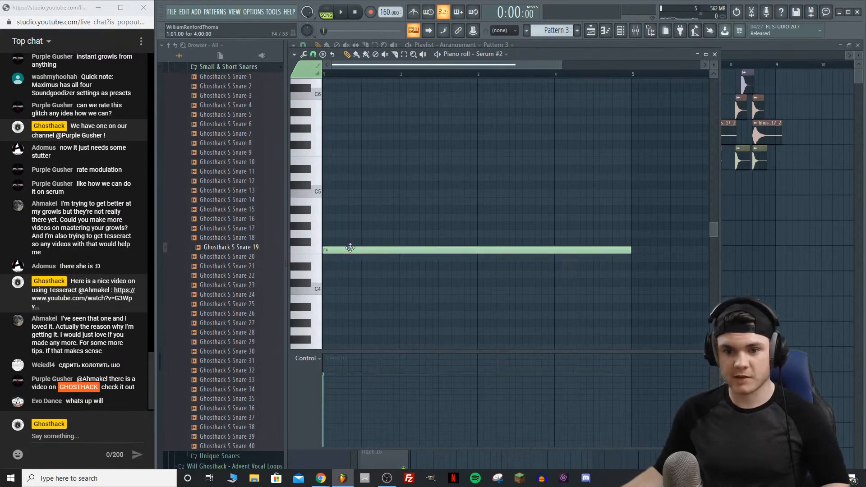
scroll(375, 246, down, 2)
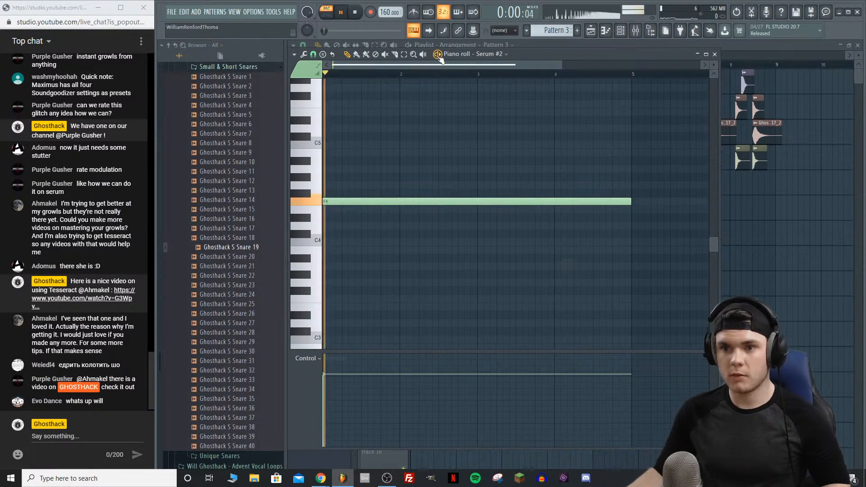
key(space)
drag(631, 201, 339, 236)
key(space)
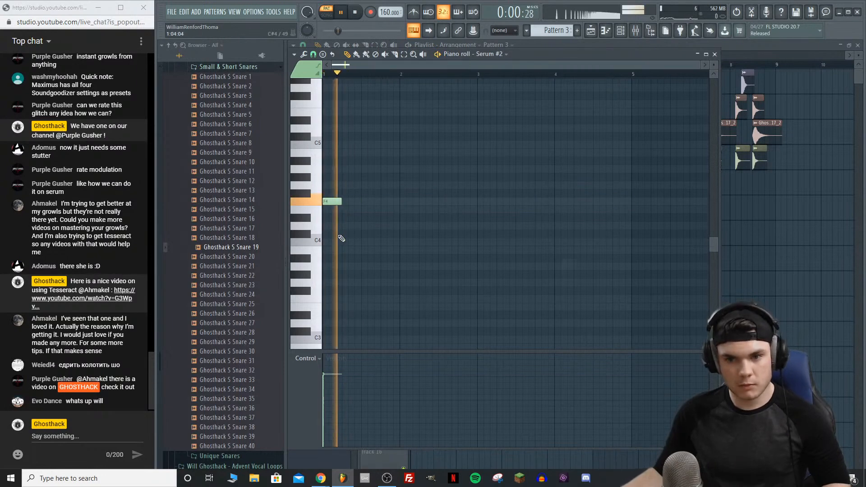
key(space)
click(715, 54)
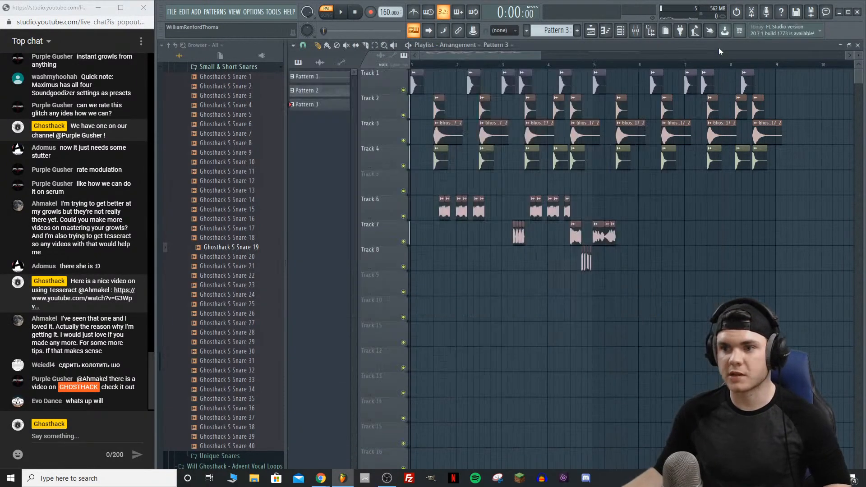
Step: Place Pattern 3 at bar 1 and bar 3 on track 9, auditioning the arrangement with the drums
click(432, 261)
key(space)
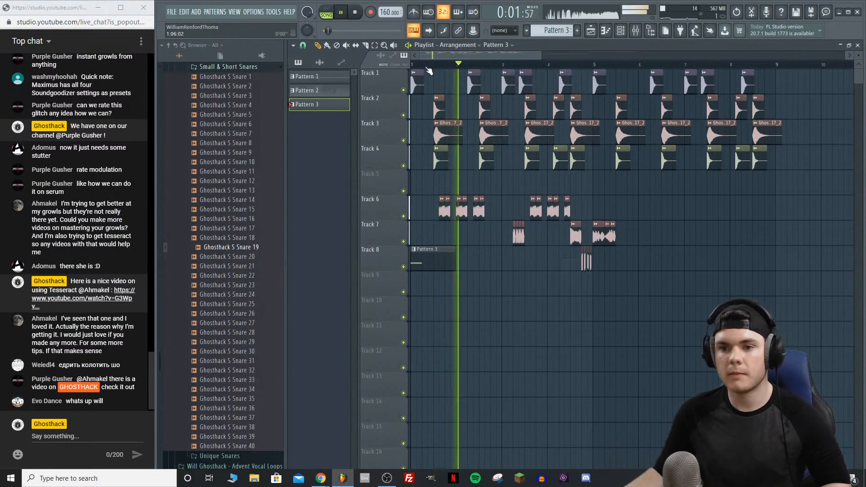
drag(414, 266, 415, 291)
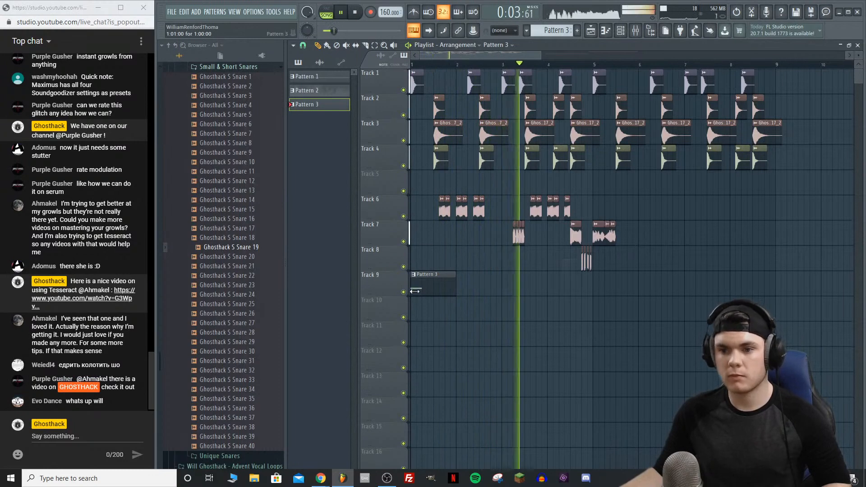
key(space)
click(501, 283)
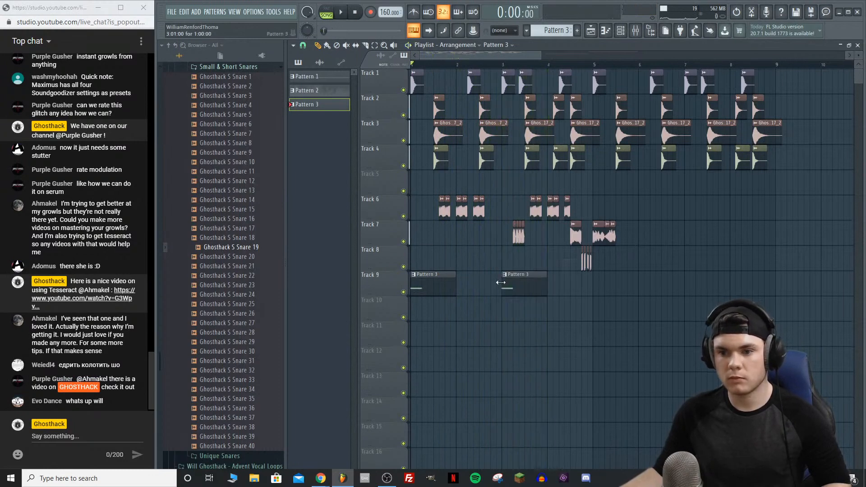
Step: Extend the F4 note in Pattern 3 to half a bar
double_click(502, 283)
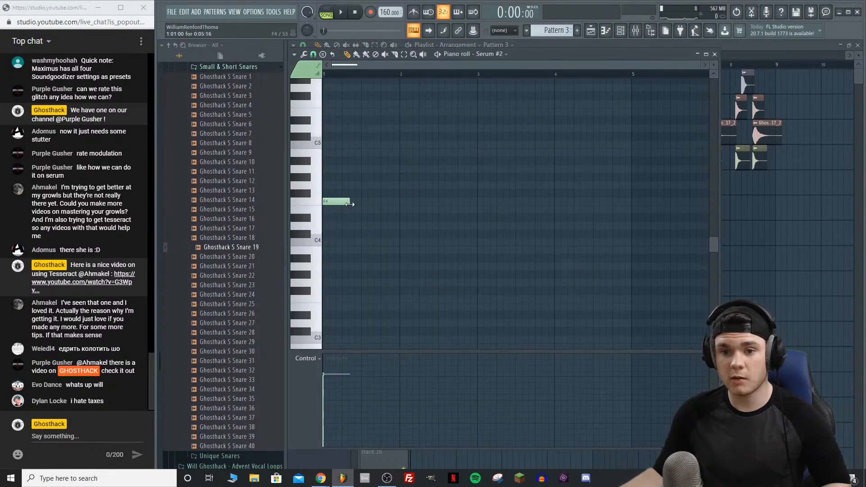
key(space)
click(726, 59)
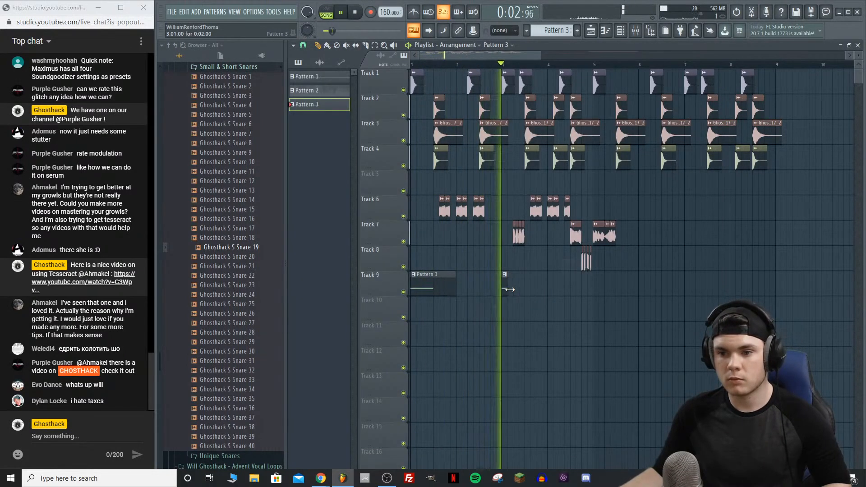
Step: Trim the bar 3 Pattern 3 clip on track 9 to one beat and replay the arrangement
drag(546, 284, 513, 289)
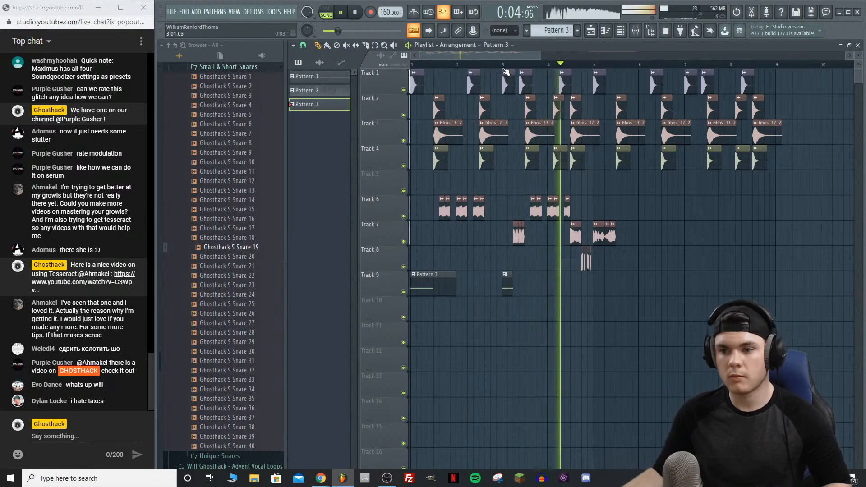
key(space)
key(space)
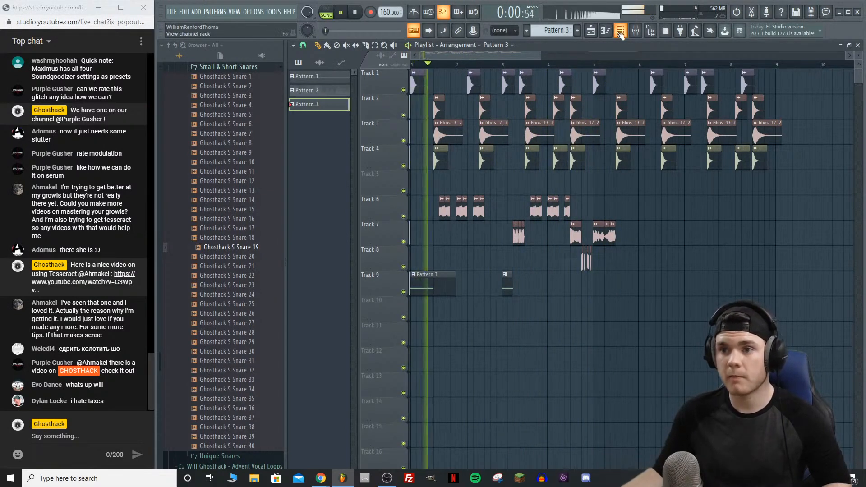
Step: Play Pattern 3 on its own and check the Serum #2 instrument settings
click(621, 31)
key(space)
key(space)
key(space)
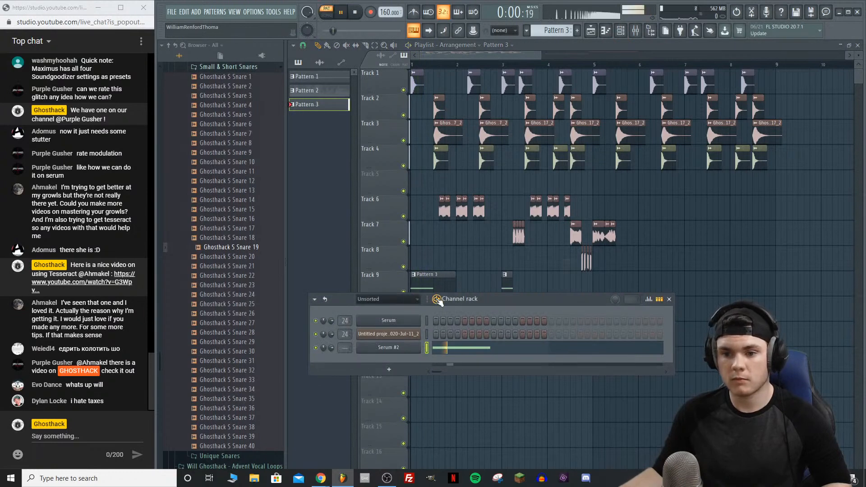
click(401, 348)
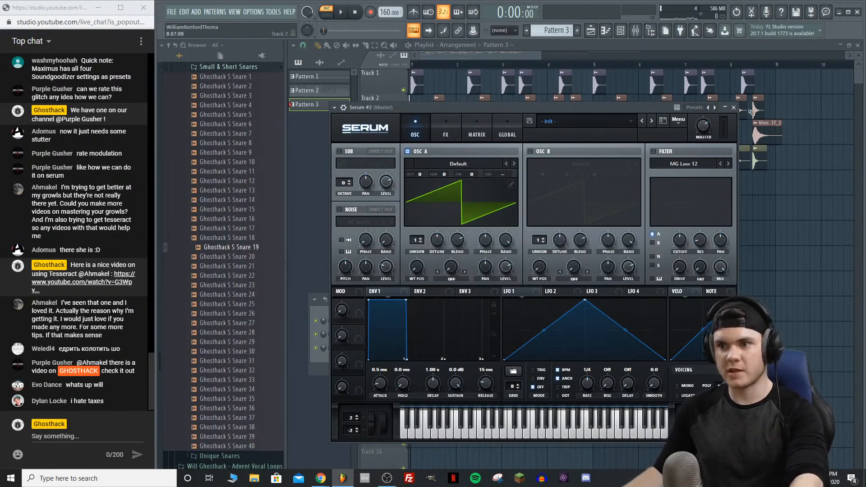
click(733, 108)
Step: Clone the first Serum channel and route the copy, Serum #3, to mixer track 20
click(427, 321)
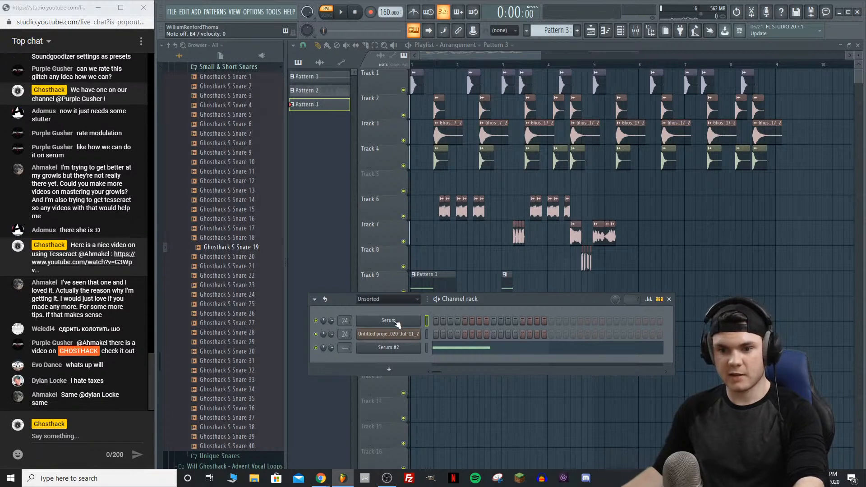
right_click(397, 322)
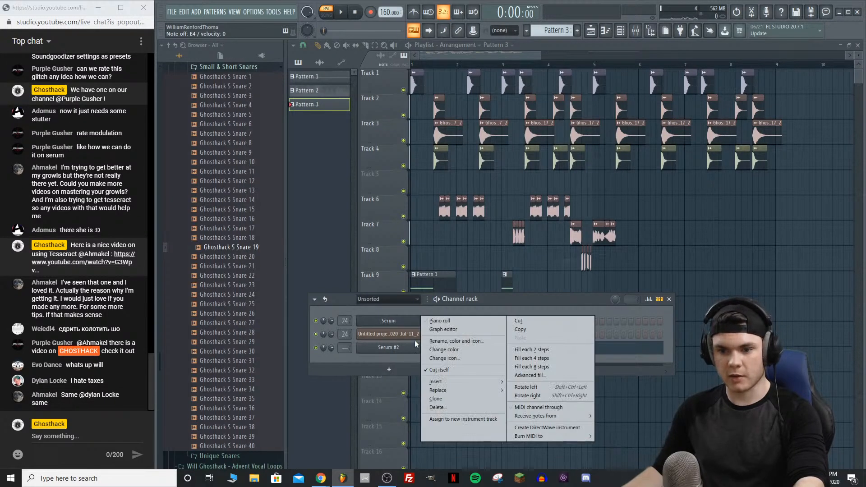
click(436, 399)
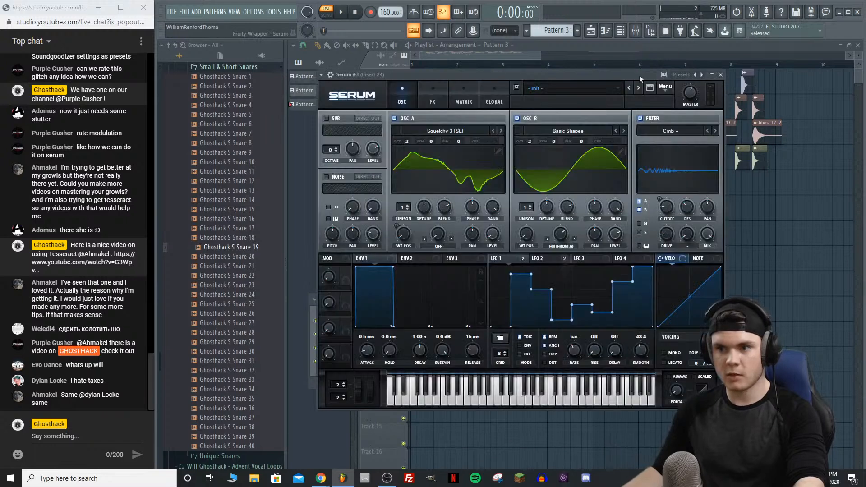
click(727, 76)
double_click(463, 211)
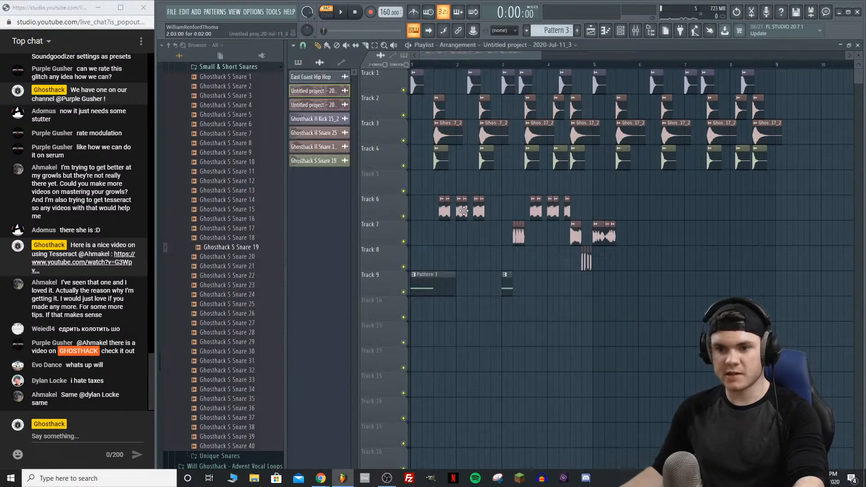
click(613, 159)
click(620, 30)
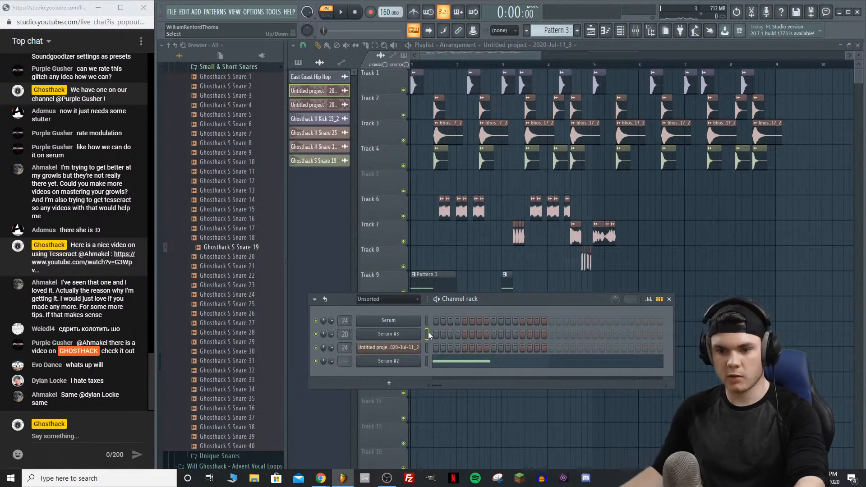
click(426, 344)
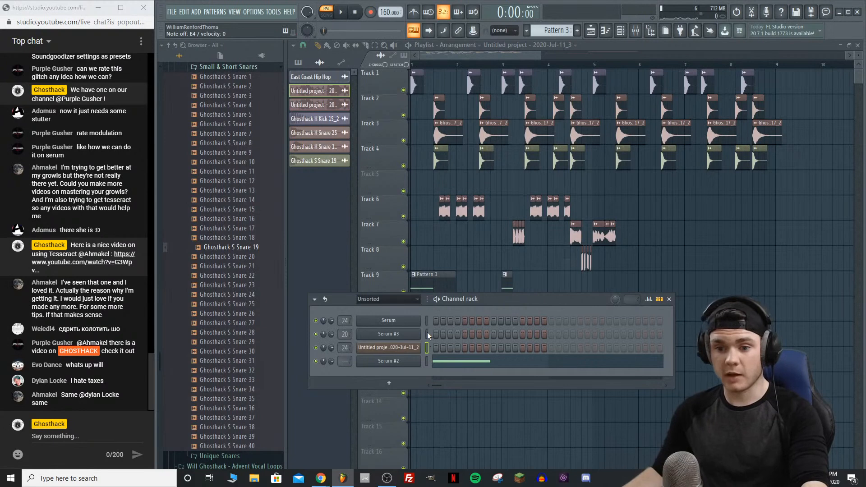
click(426, 333)
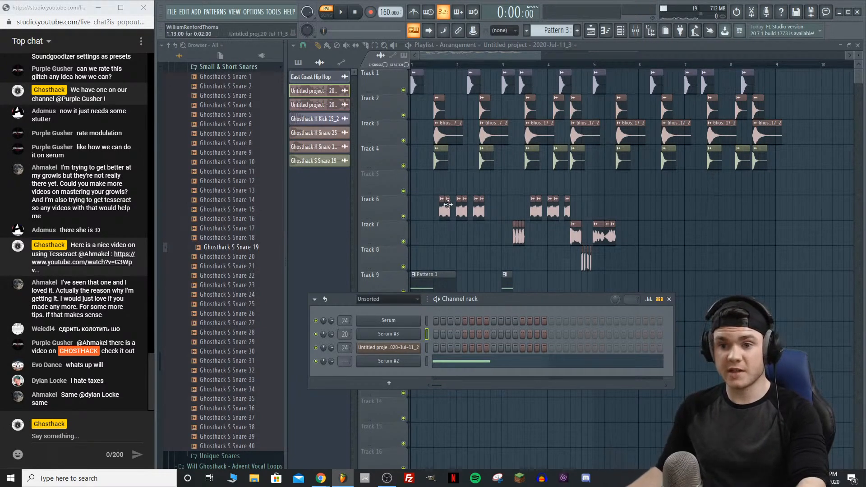
Step: Copy the Pattern 3 note from Serum #2 into Serum #3, and cut it from Serum #2
right_click(399, 361)
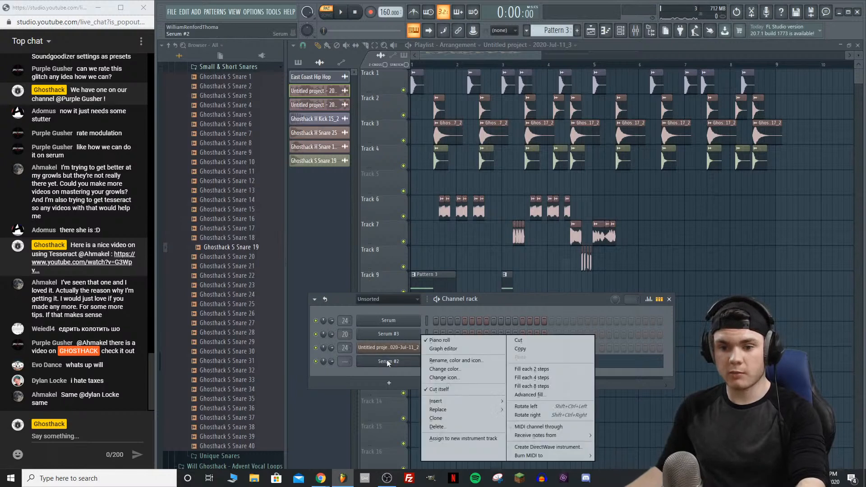
click(521, 350)
right_click(404, 335)
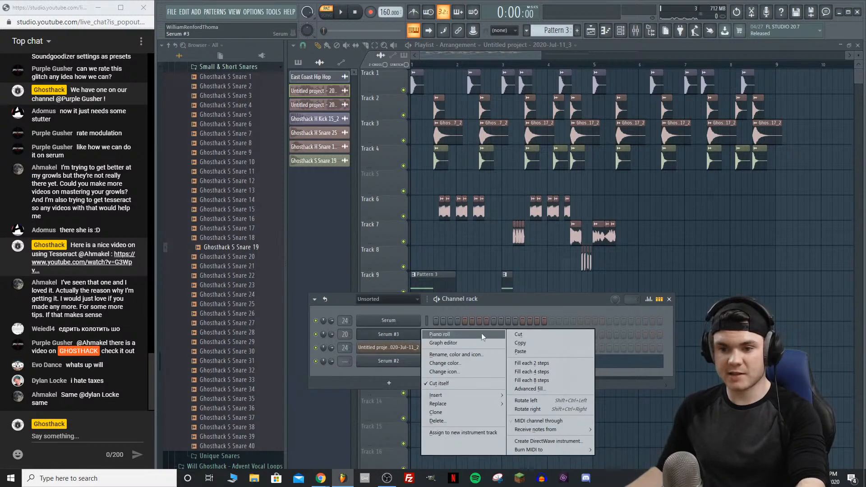
click(524, 351)
right_click(412, 364)
click(520, 342)
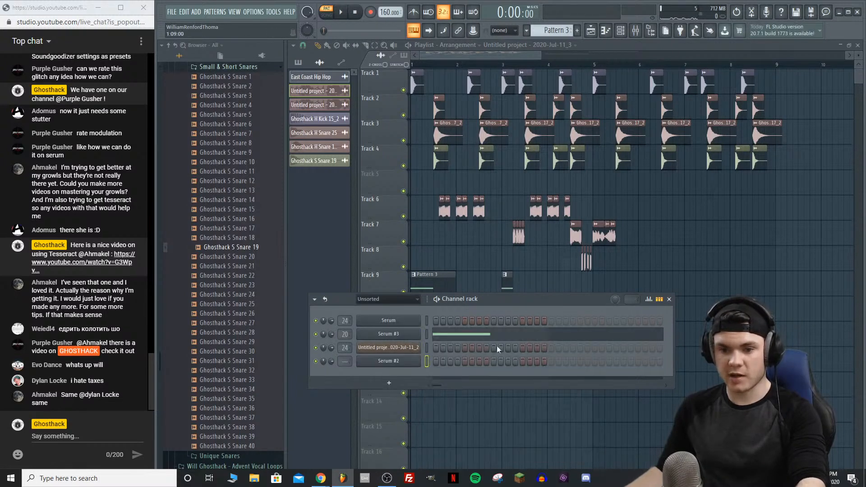
Step: Delete the Serum #2 channel
right_click(400, 362)
click(436, 426)
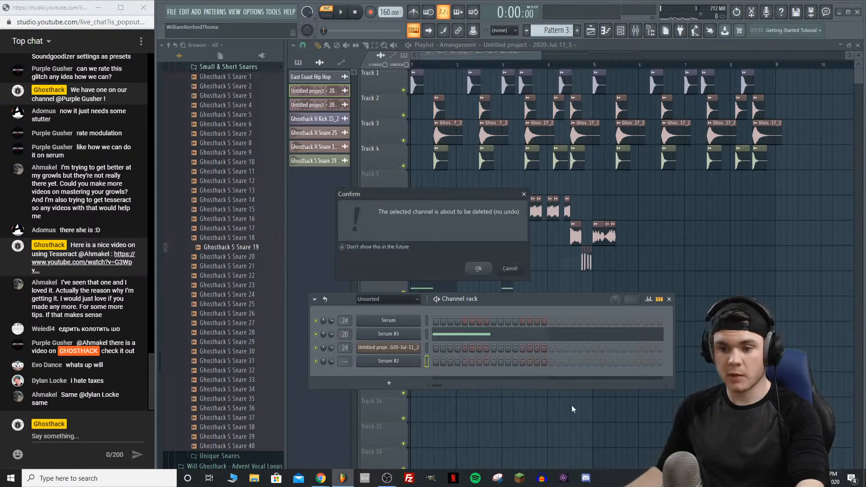
click(489, 269)
Step: In Serum #3, remove the LFO 1 modulation from oscillator A's wavetable position and the LFO 2 modulation from the filter cutoff
click(402, 334)
drag(437, 74, 411, 59)
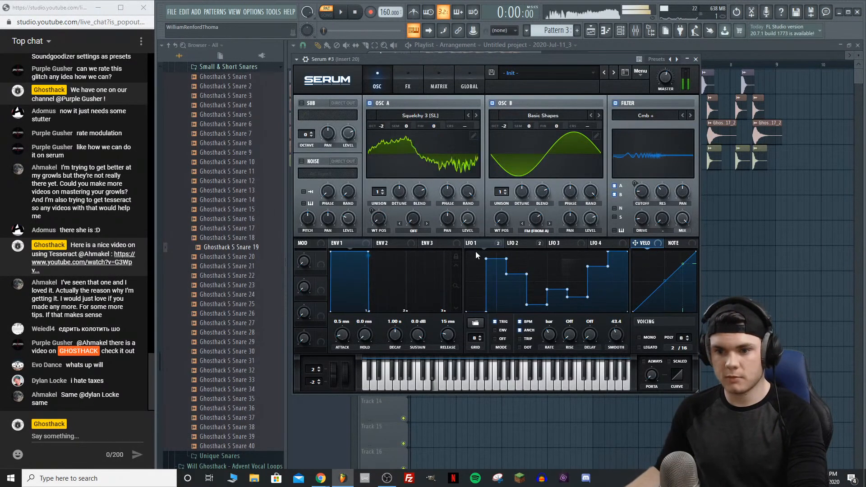
right_click(379, 218)
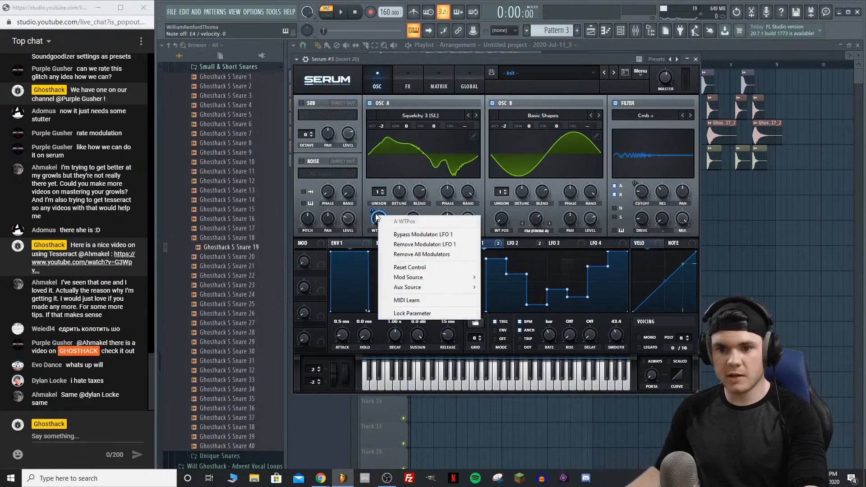
click(400, 246)
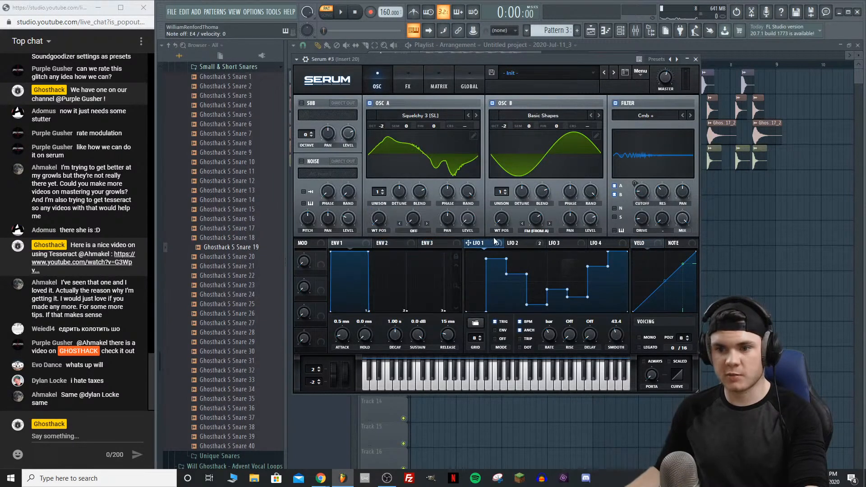
click(524, 243)
right_click(640, 187)
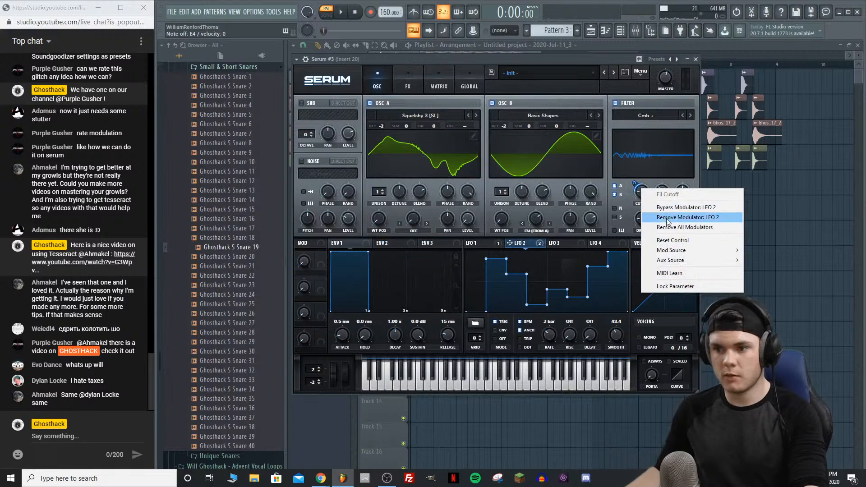
click(686, 218)
Step: Audition Serum #3 with played notes while checking its LFO 1, effects chain and oscillator settings
click(503, 243)
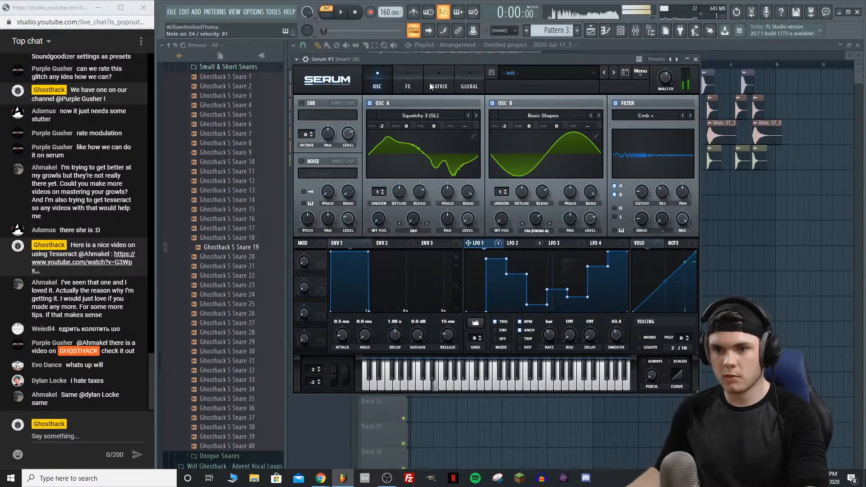
click(408, 86)
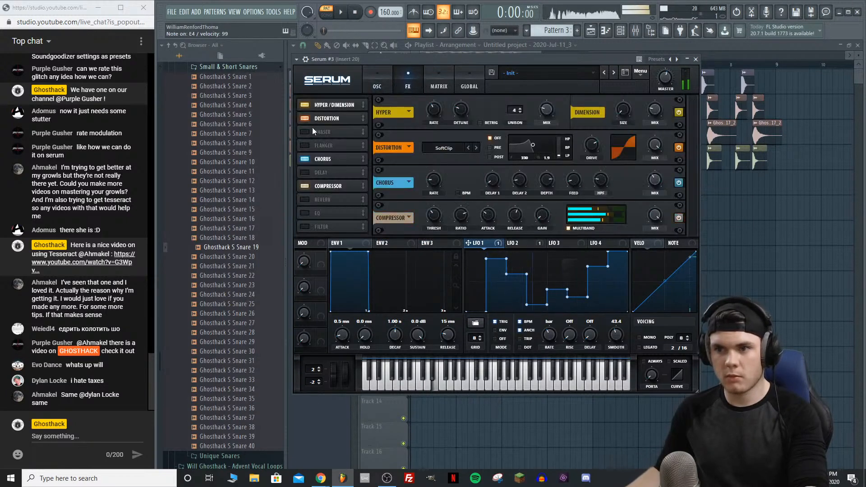
click(378, 79)
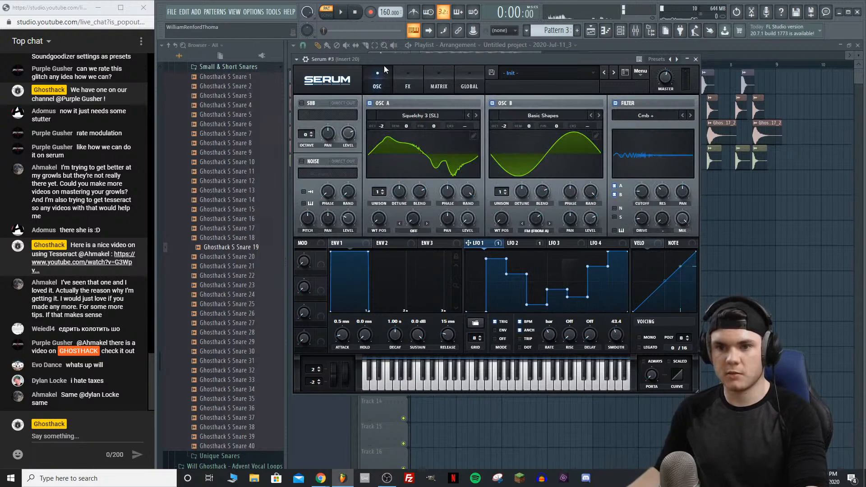
click(405, 78)
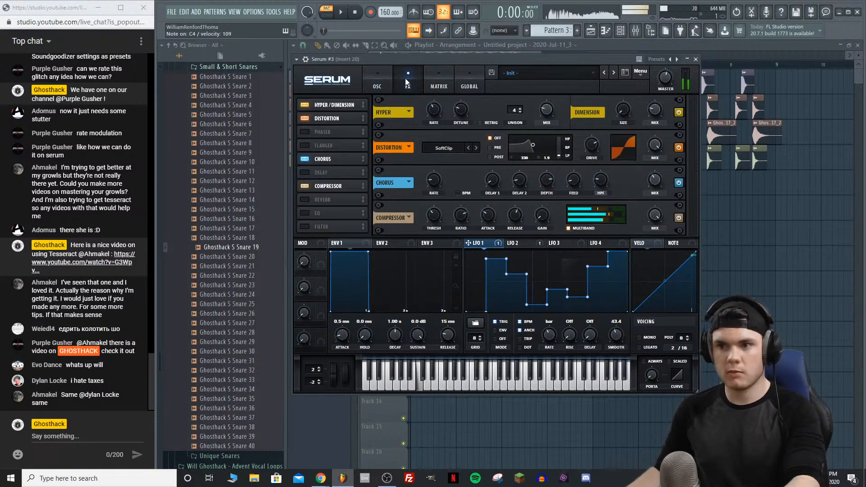
click(374, 75)
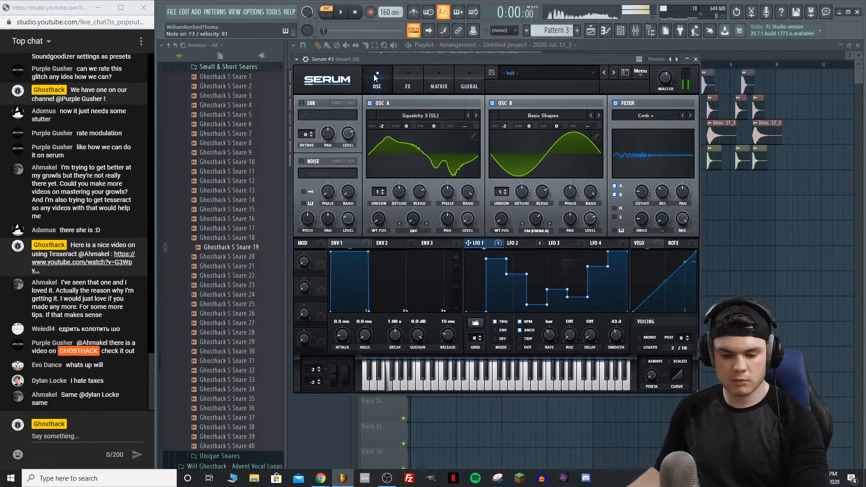
Step: Raise oscillator A's wavetable position in Serum #3 to a brighter, more jagged waveform
drag(377, 219, 387, 147)
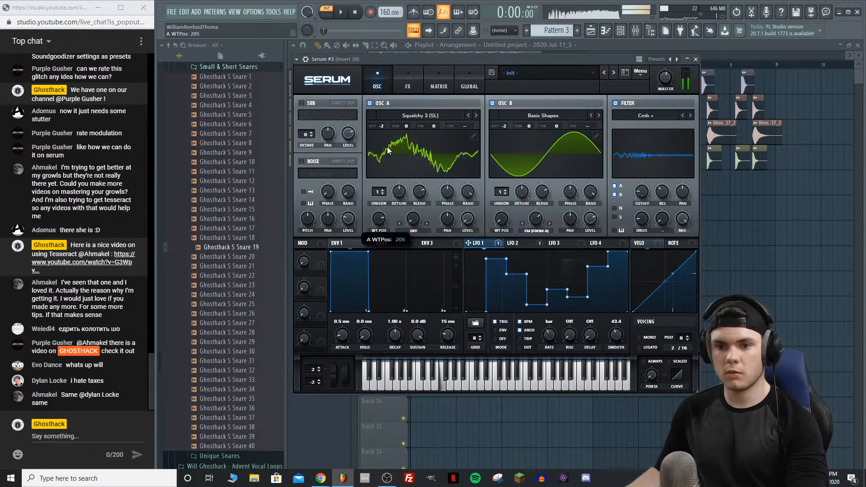
mouse_move(535, 221)
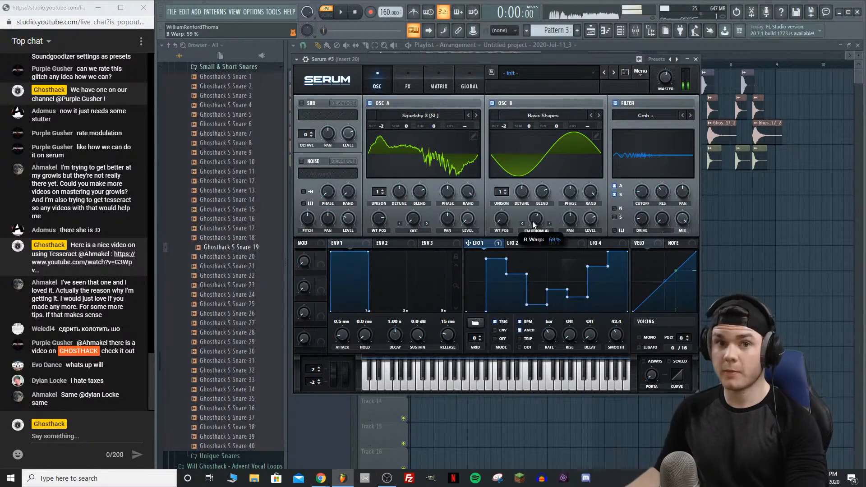
Step: Reshape LFO 3 into a single rising curve in envelope mode and assign it to oscillator B's FM (From A) warp
click(566, 244)
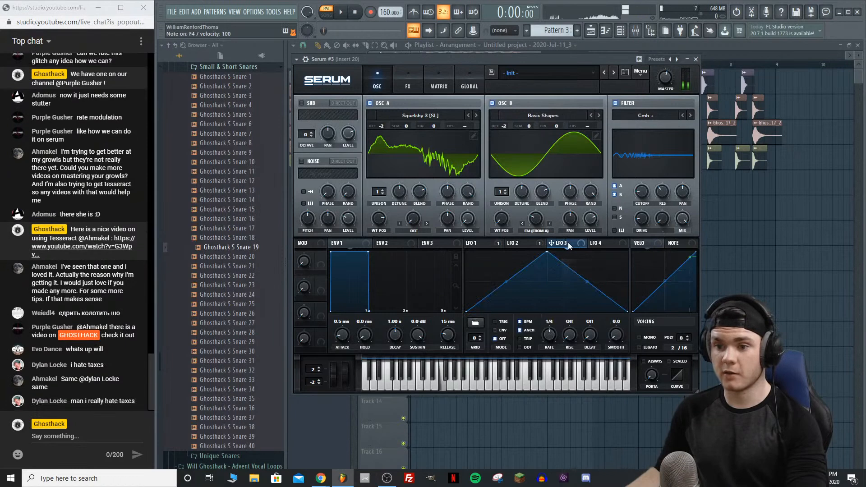
drag(546, 252, 694, 219)
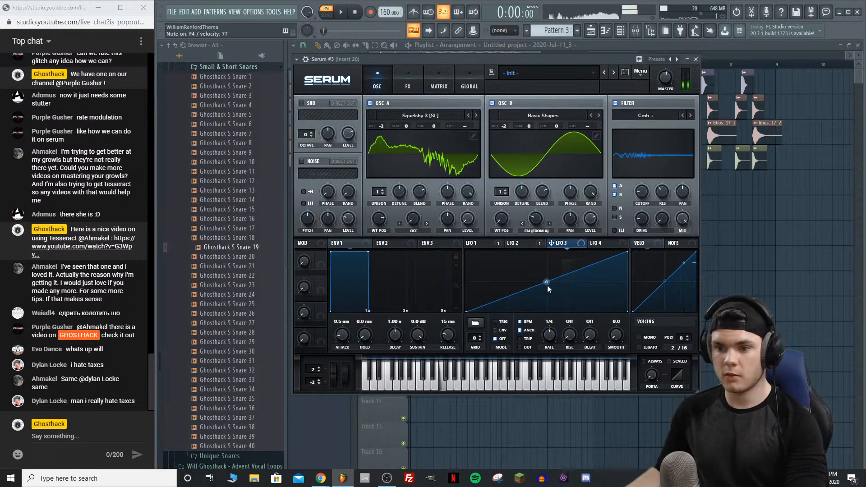
drag(547, 282, 561, 260)
drag(529, 210, 529, 236)
click(504, 323)
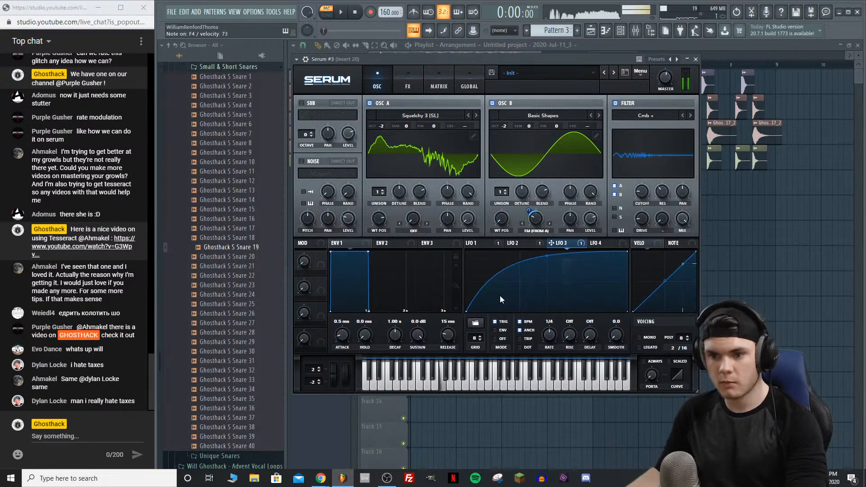
Step: Refine the bass tone by setting oscillator B's FM warp to 33%, steepening LFO 3's curve and fine-tuning oscillator A's wavetable position
drag(541, 203, 541, 215)
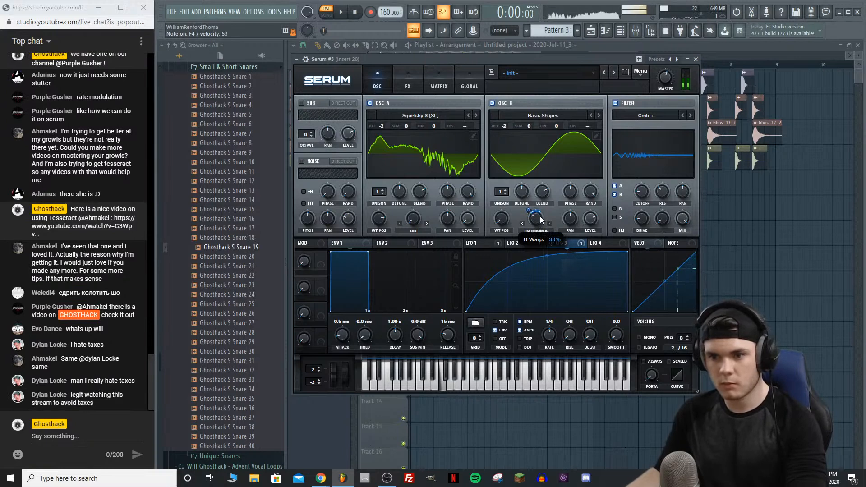
drag(544, 256, 546, 249)
mouse_move(392, 217)
mouse_down()
mouse_move(378, 280)
mouse_move(383, 210)
mouse_move(380, 218)
mouse_up()
Step: Audition Pattern 3, close Serum #3, and play the full arrangement in song mode
key(space)
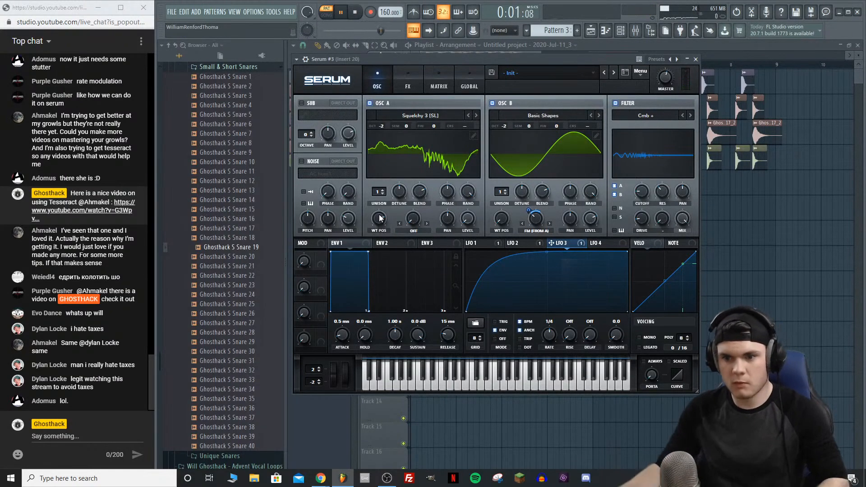
key(space)
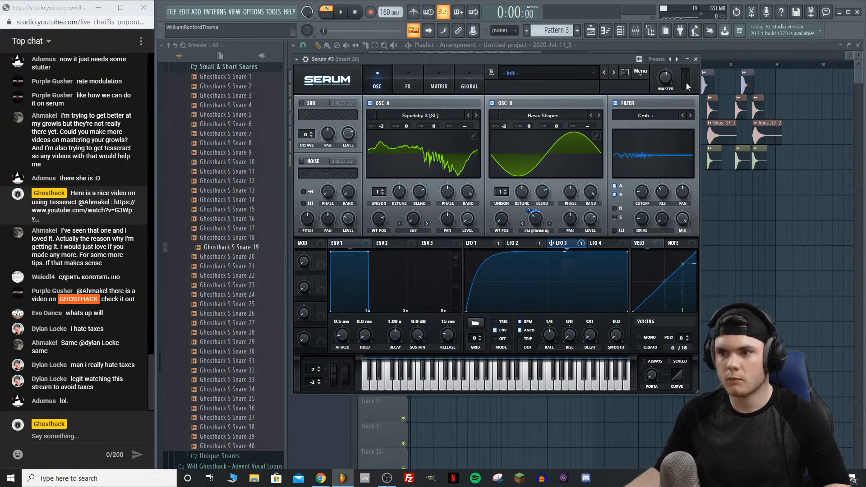
click(696, 59)
key(l)
key(space)
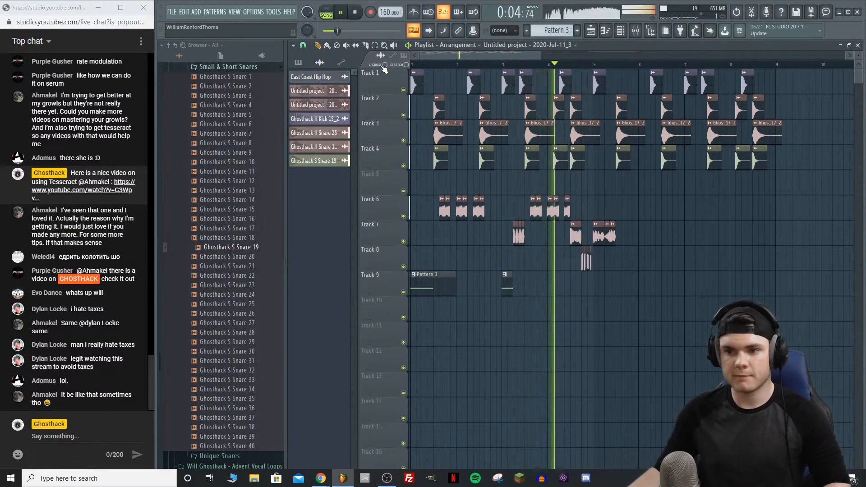
key(space)
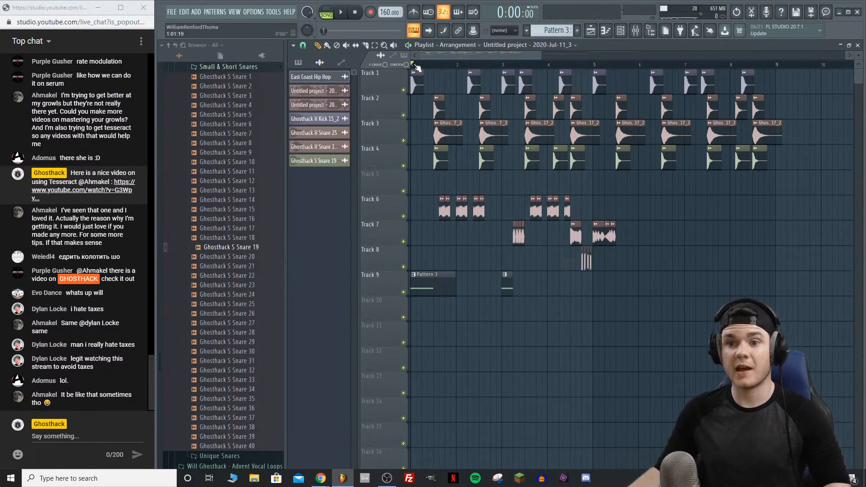
key(space)
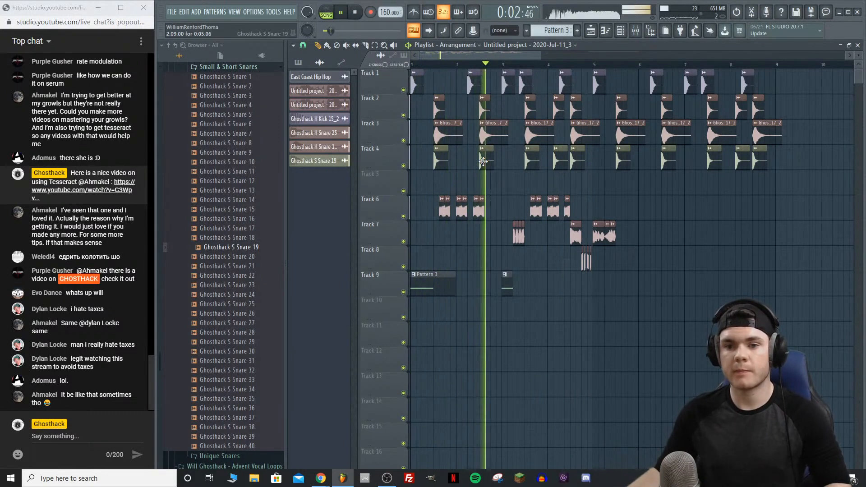
key(space)
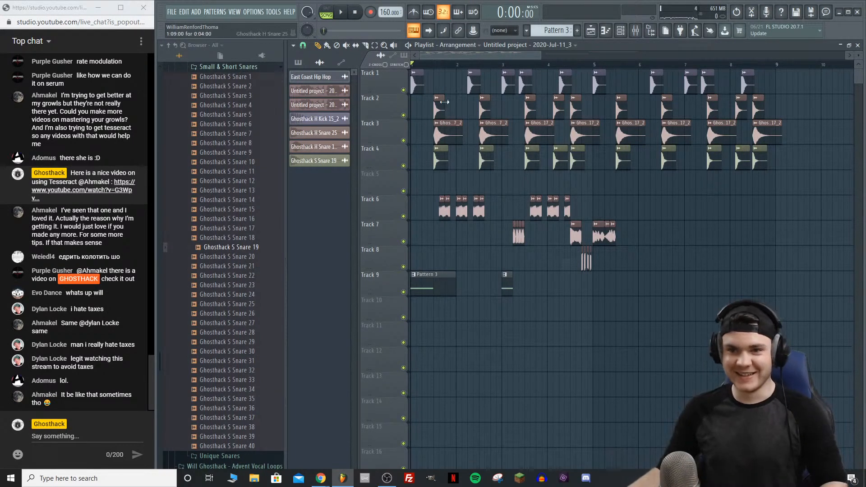
key(space)
Step: Reopen Serum #3 and draw LFO 4 as a full cycle starting mid-height, with one peak and one trough
key(F6)
key(space)
click(401, 334)
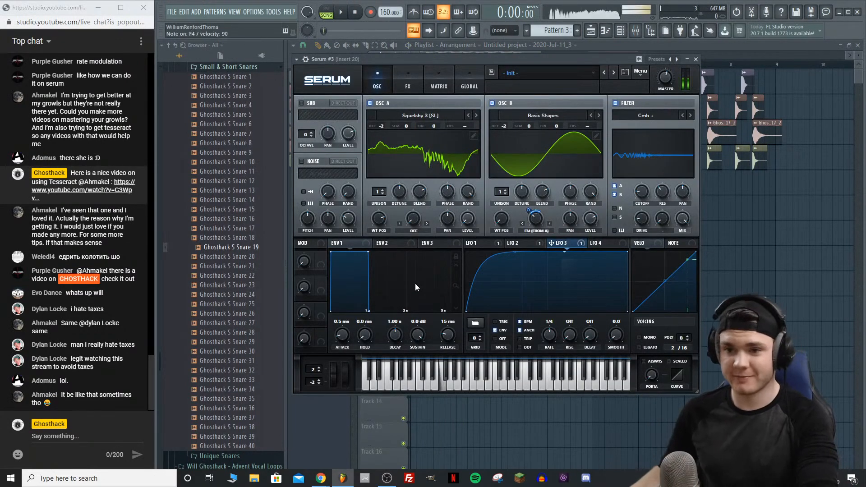
click(510, 247)
click(598, 246)
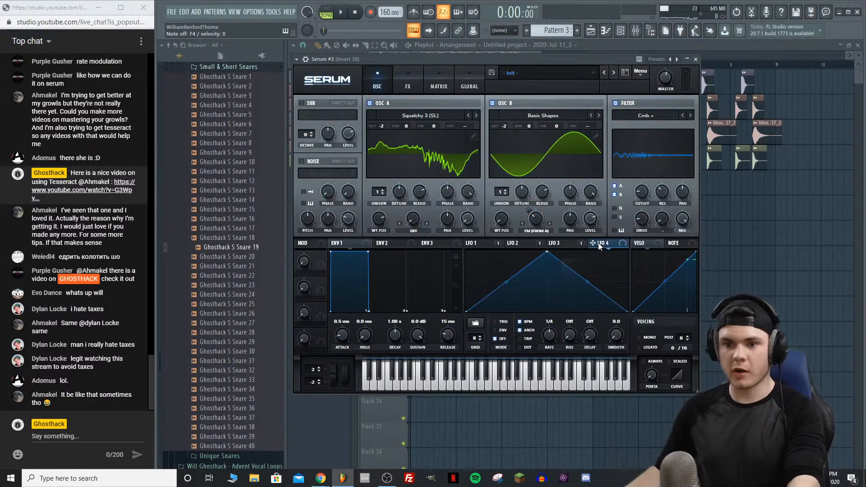
drag(466, 311, 466, 282)
drag(550, 252, 510, 252)
double_click(572, 279)
drag(572, 280, 587, 318)
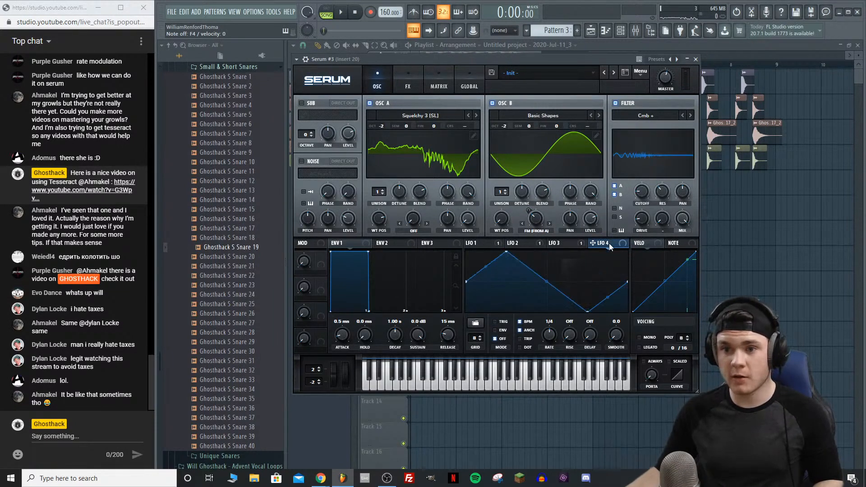
Step: Add a modulation matrix row in Serum #3 that routes LFO 4 to the global master tuning
click(448, 83)
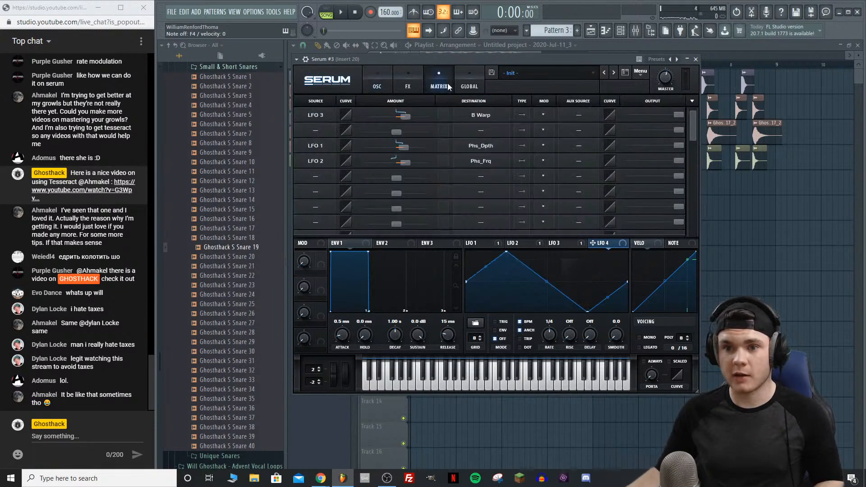
click(317, 176)
click(334, 215)
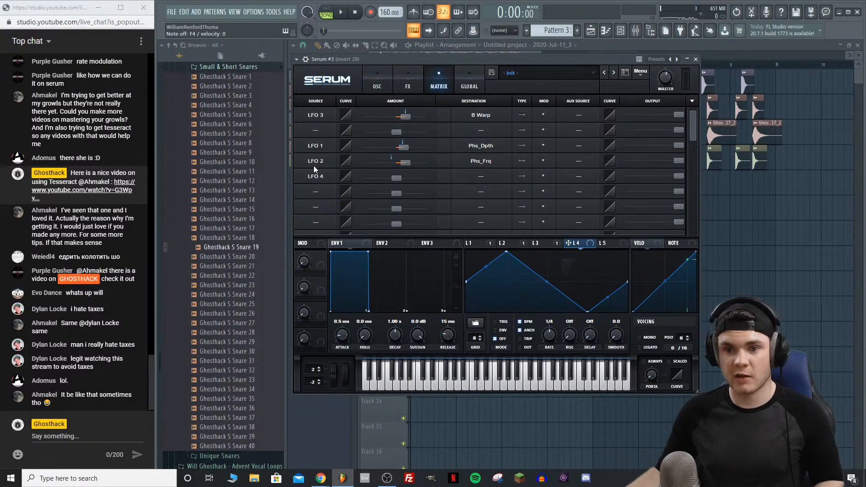
click(473, 178)
mouse_move(485, 254)
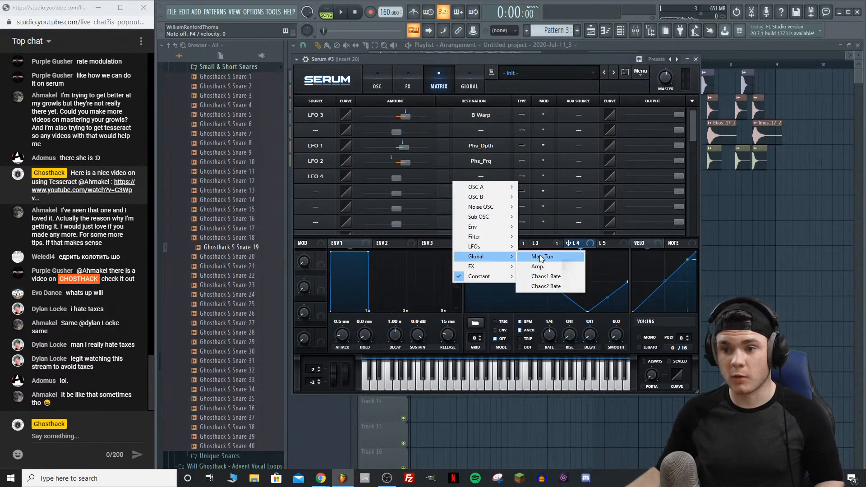
click(539, 255)
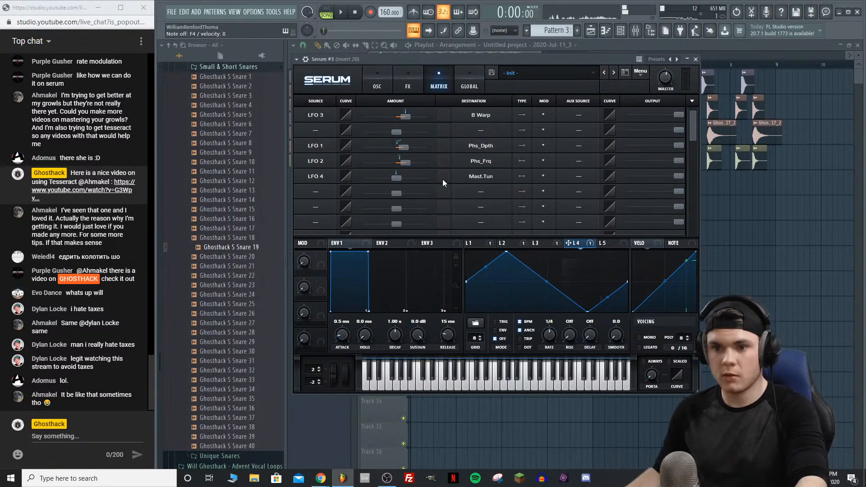
Step: Dial in a subtle vibrato with a small LFO 4 amount, reduced output and a free-running rate of 7.9 Hz
drag(397, 180, 408, 183)
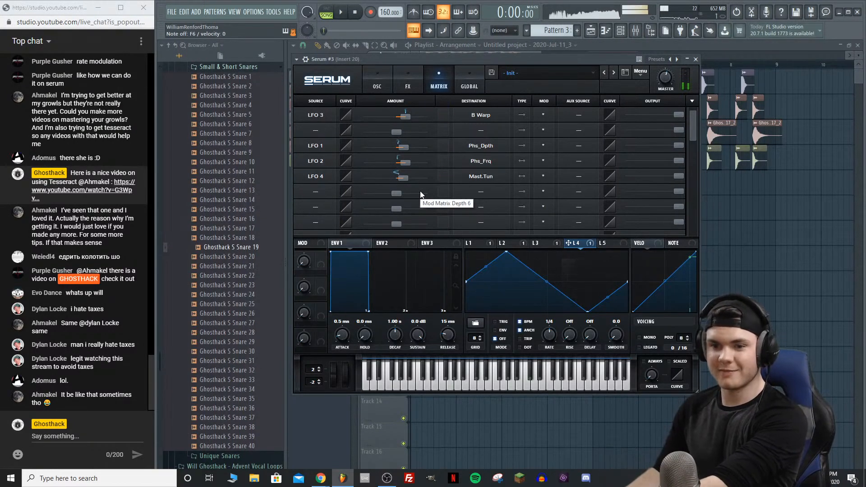
drag(411, 179, 405, 186)
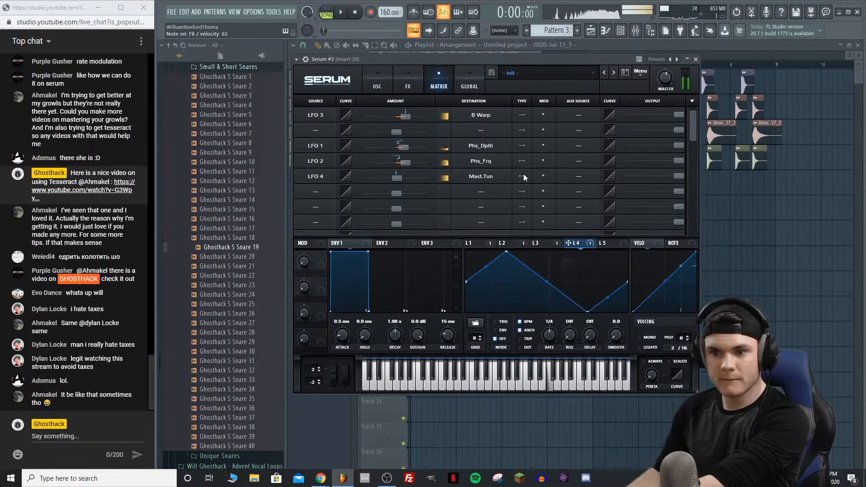
drag(678, 175, 637, 181)
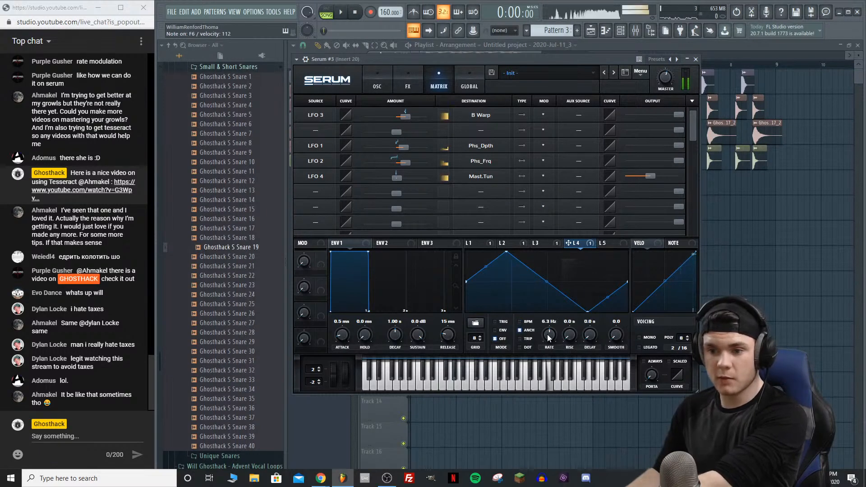
drag(549, 337, 549, 333)
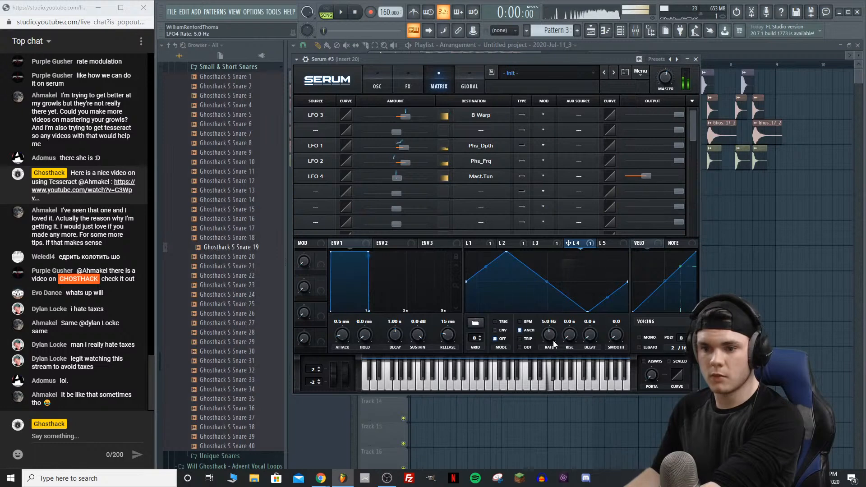
drag(554, 342, 553, 335)
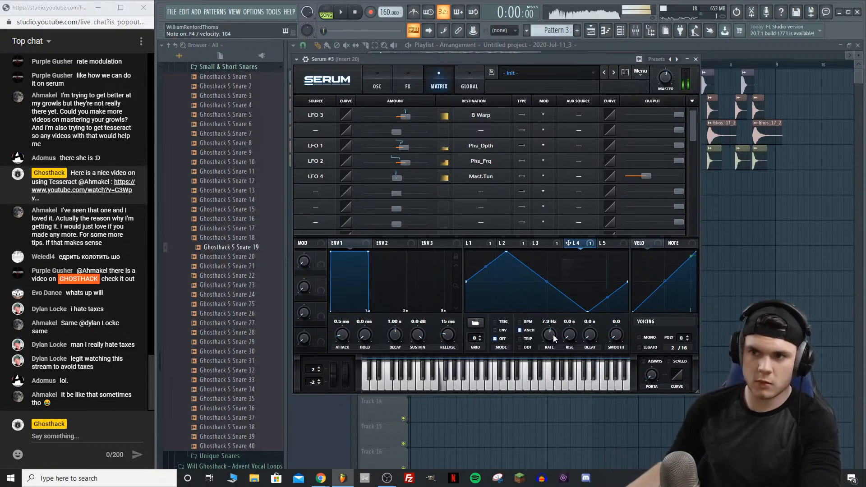
mouse_move(646, 176)
mouse_down()
mouse_move(693, 175)
mouse_move(568, 188)
mouse_move(644, 178)
mouse_up()
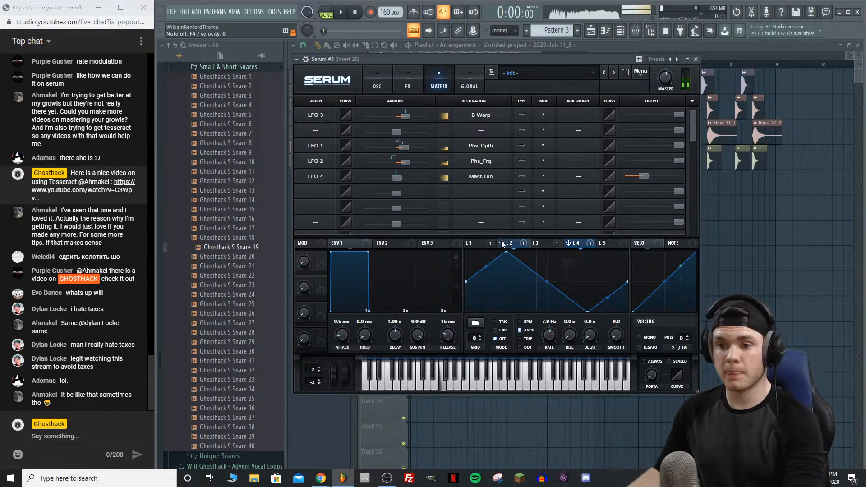
Step: Compare the existing LFOs and shape LFO 5 as a single rising curve in envelope mode, like LFO 3
click(502, 242)
click(551, 243)
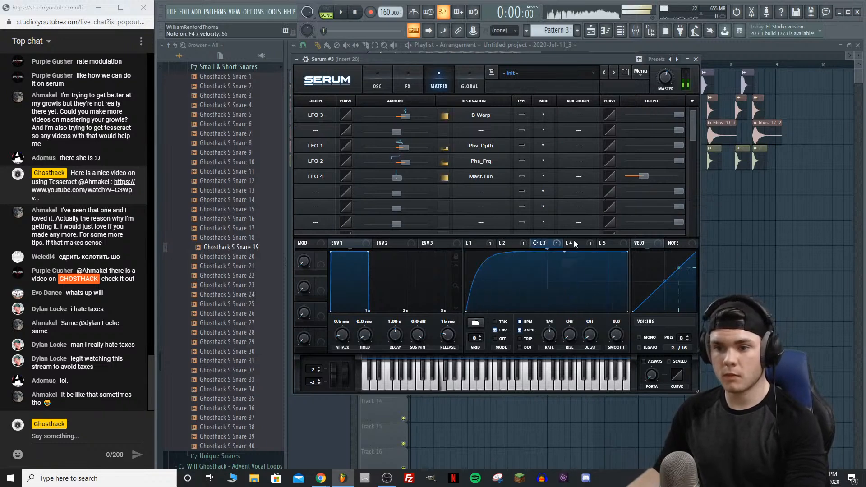
click(580, 242)
click(558, 246)
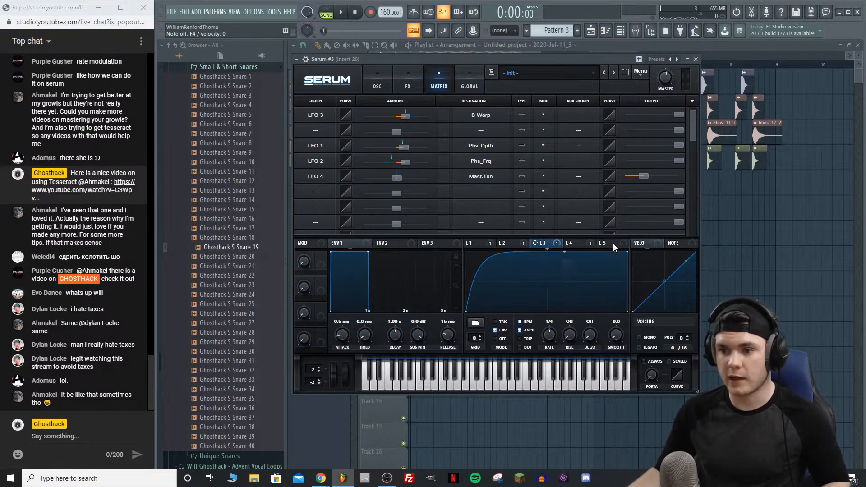
click(605, 243)
double_click(565, 252)
drag(546, 281, 544, 270)
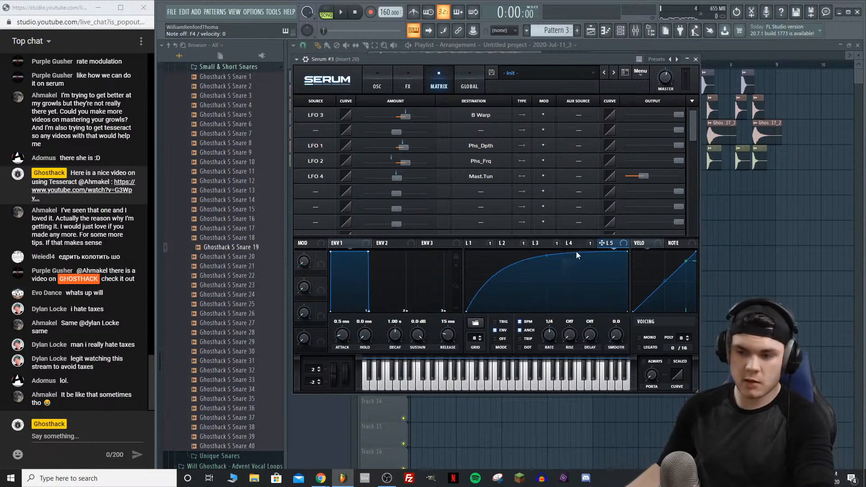
Step: Set LFO 5 as the auxiliary source of the LFO 4 vibrato, with a 1/2 rate and an adjusted rising curve
click(574, 177)
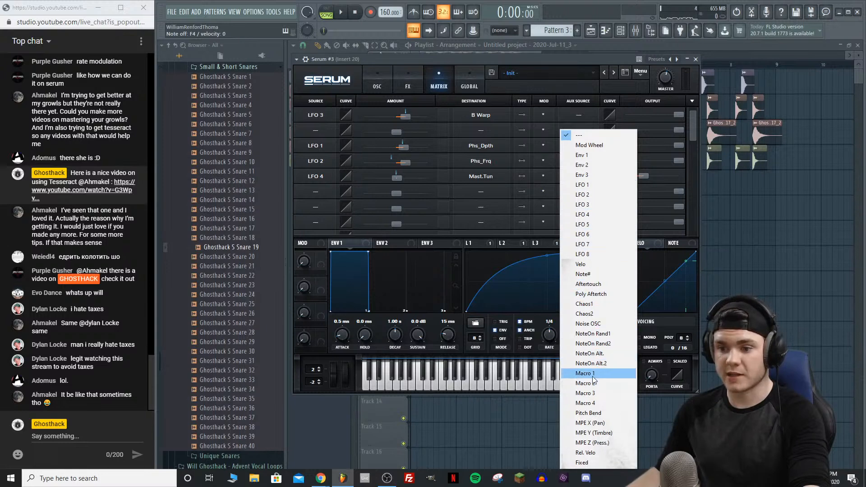
click(594, 225)
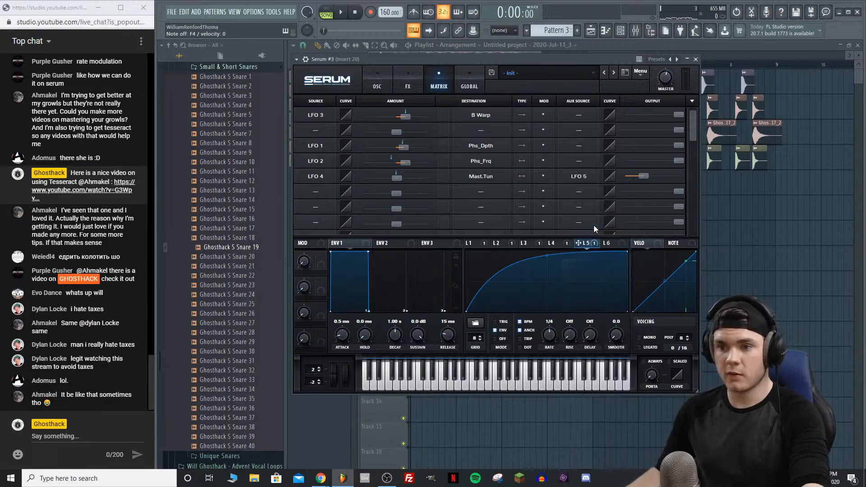
drag(548, 258, 547, 265)
drag(553, 336, 553, 339)
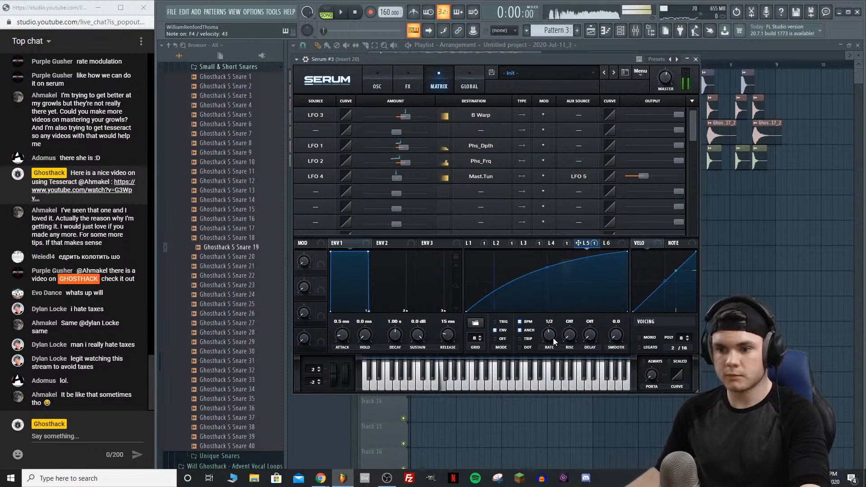
drag(548, 269, 546, 263)
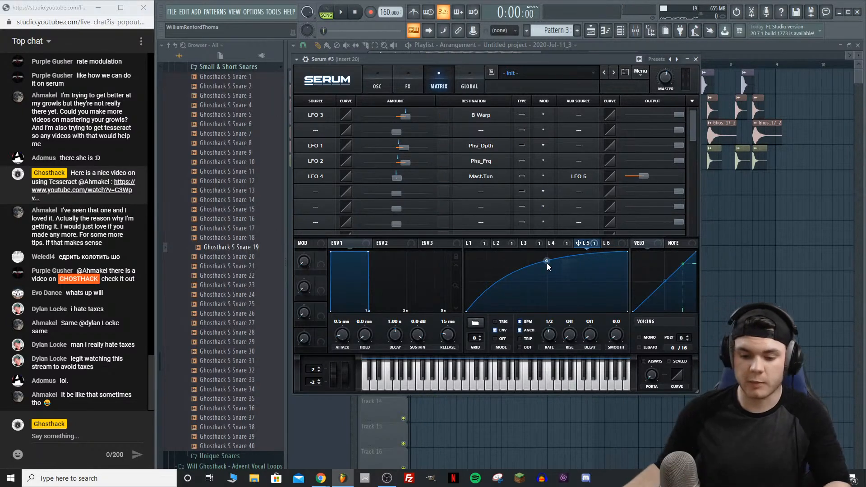
Step: Return to Serum #3's oscillator settings and play the arrangement to hear the updated bass in context
click(373, 73)
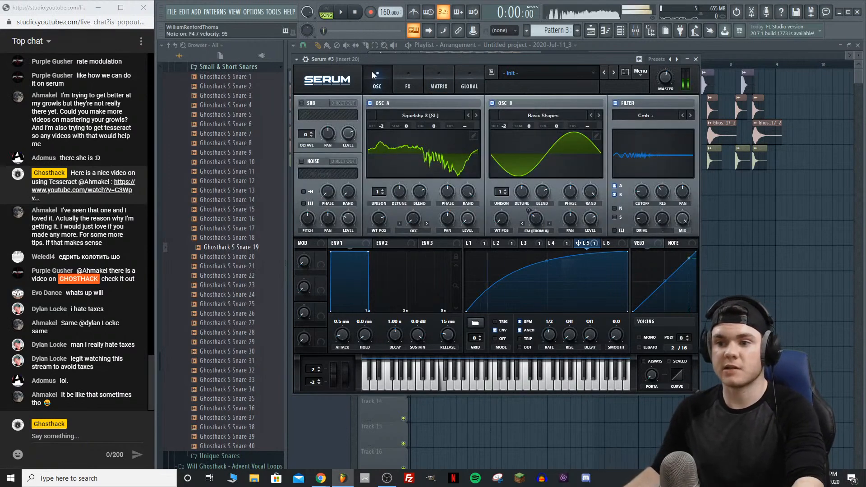
mouse_move(538, 220)
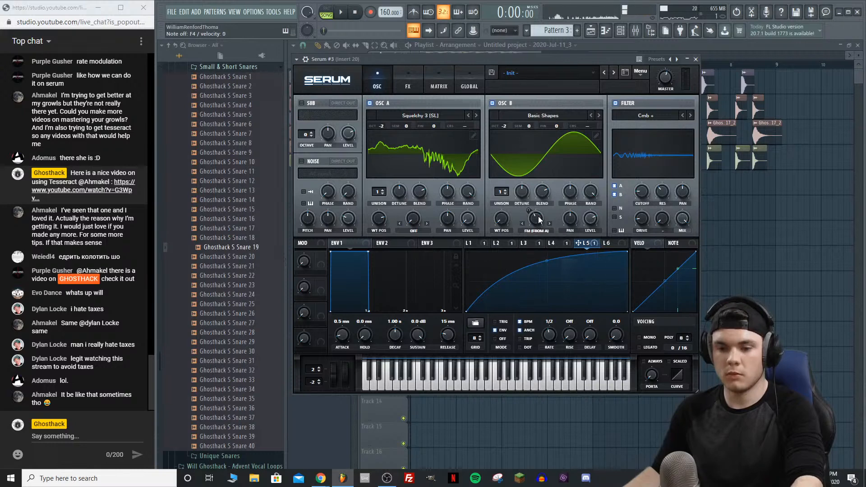
key(space)
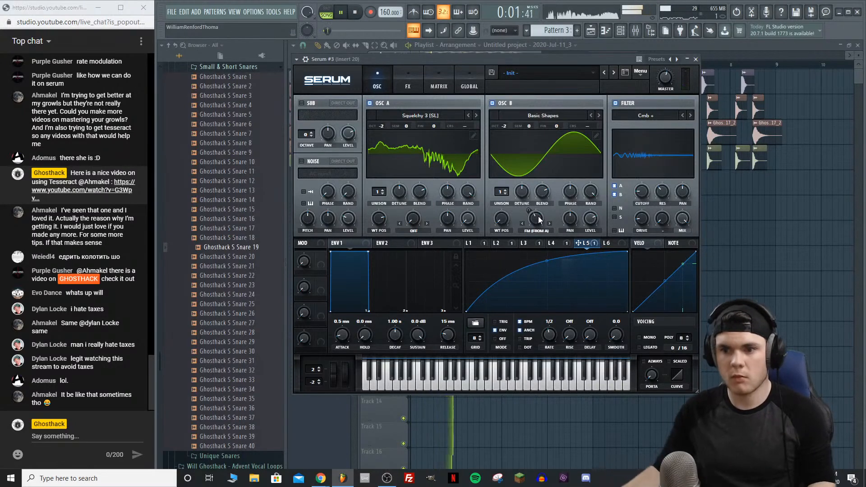
Step: Fine-tune oscillator B's FM amount and oscillator A's wavetable position, and play the arrangement to judge the change
key(space)
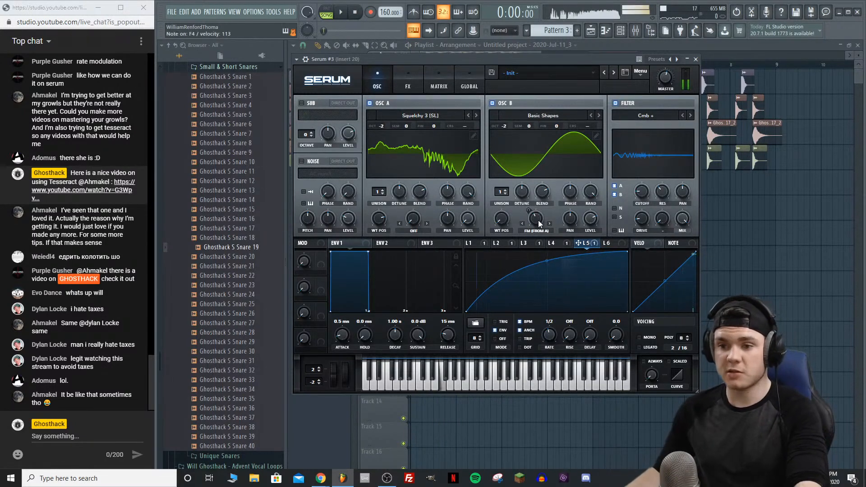
drag(539, 221, 539, 231)
mouse_move(379, 220)
mouse_down()
mouse_move(379, 208)
mouse_move(380, 233)
mouse_move(383, 219)
mouse_up()
key(space)
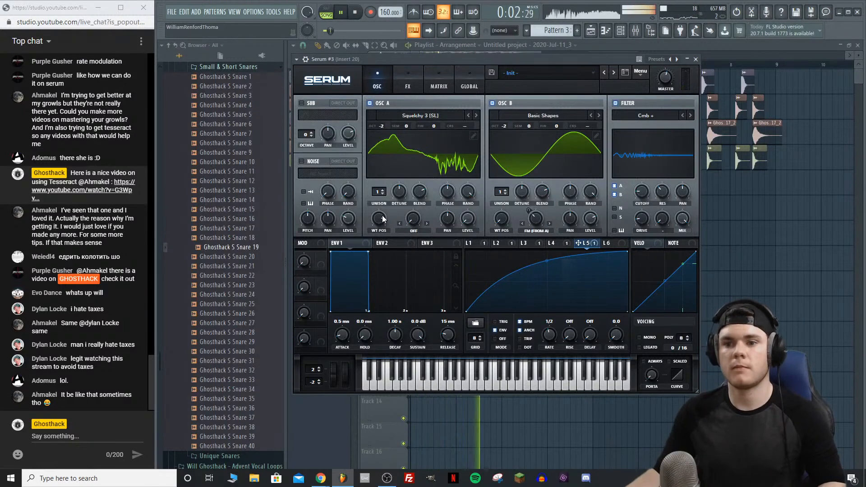
key(space)
Step: Try the Mirror warp mode on oscillator A at different amounts and switch the warp back to Off
click(415, 232)
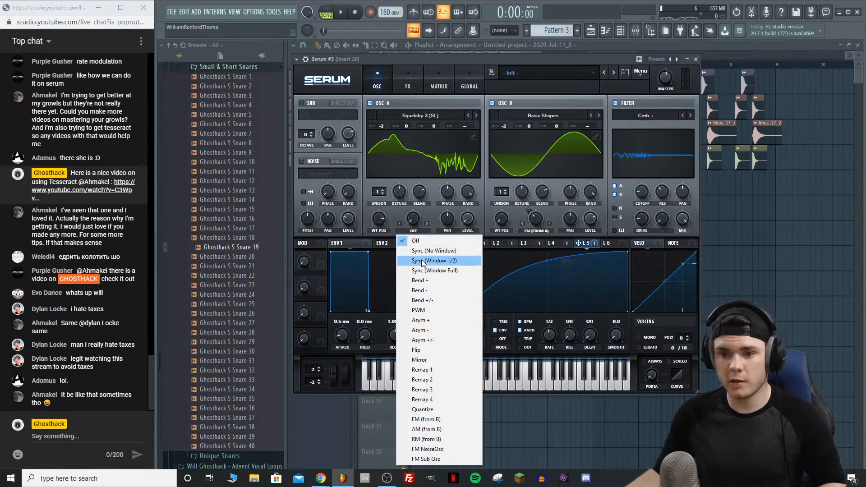
click(430, 359)
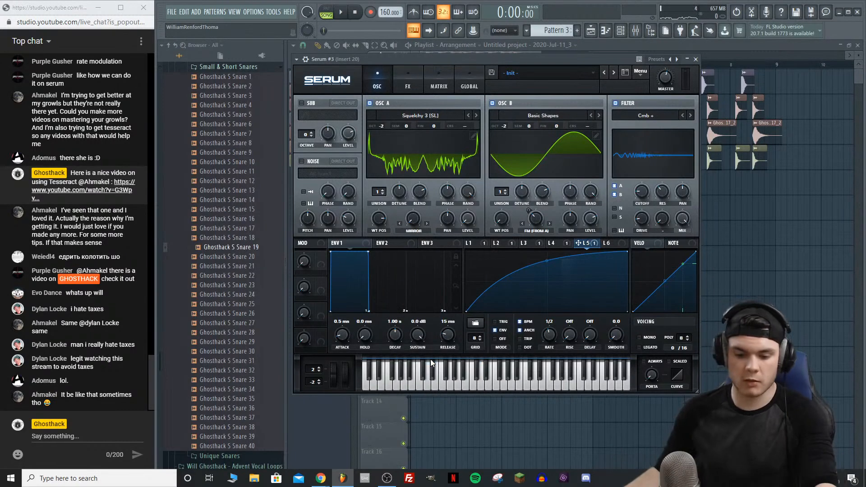
drag(413, 218, 420, 142)
click(414, 231)
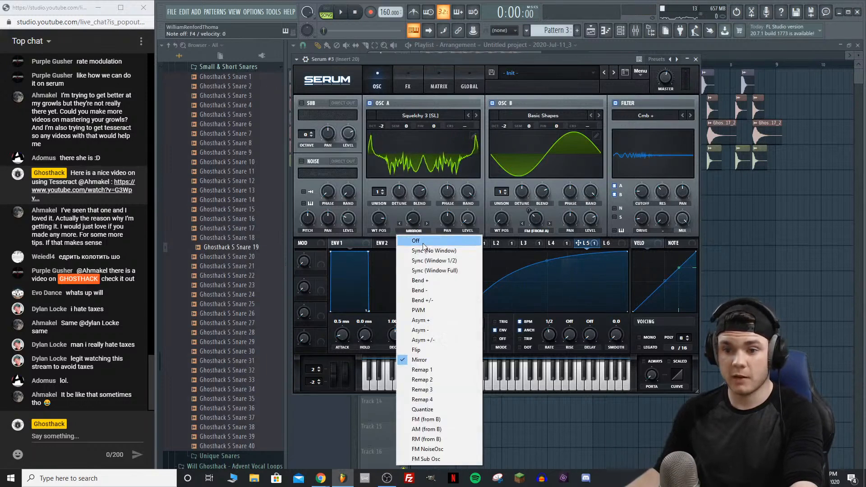
click(427, 242)
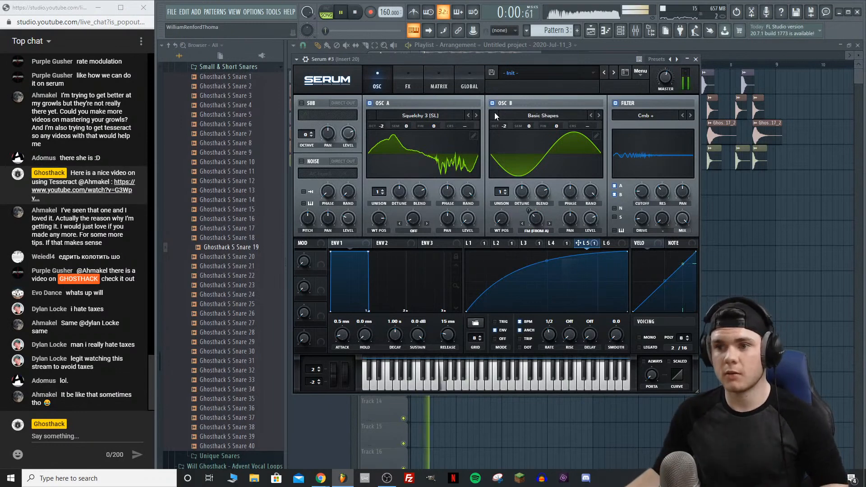
Step: Close the Serum #3 window and listen to the arrangement
click(695, 59)
key(space)
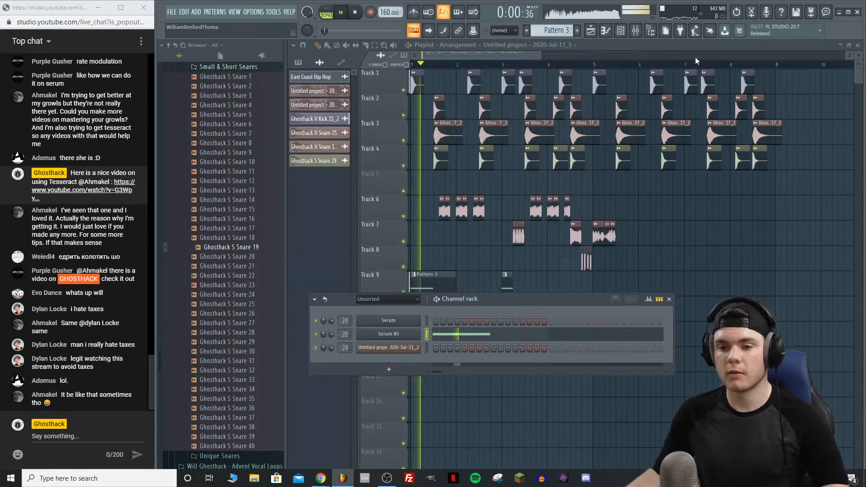
key(space)
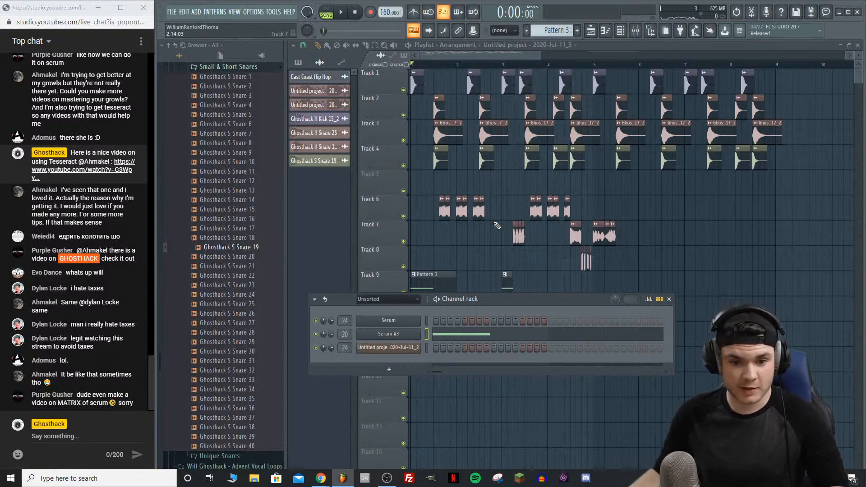
Step: Reopen Serum #3, review its modulation matrix, effects and oscillator settings, and play the start of the arrangement
click(394, 335)
click(444, 72)
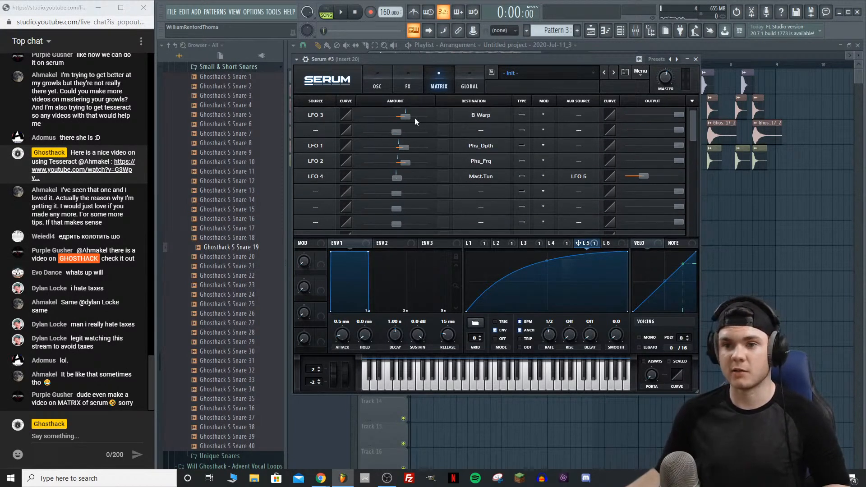
click(377, 74)
click(407, 75)
click(374, 73)
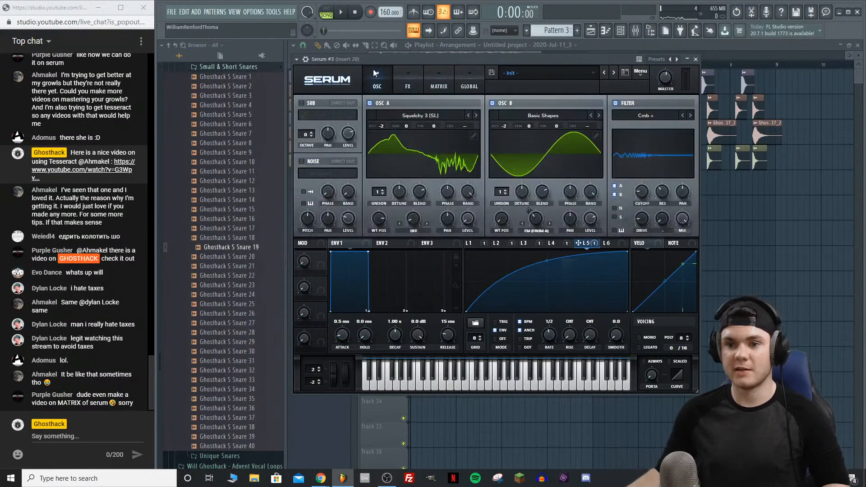
drag(410, 57, 415, 59)
key(space)
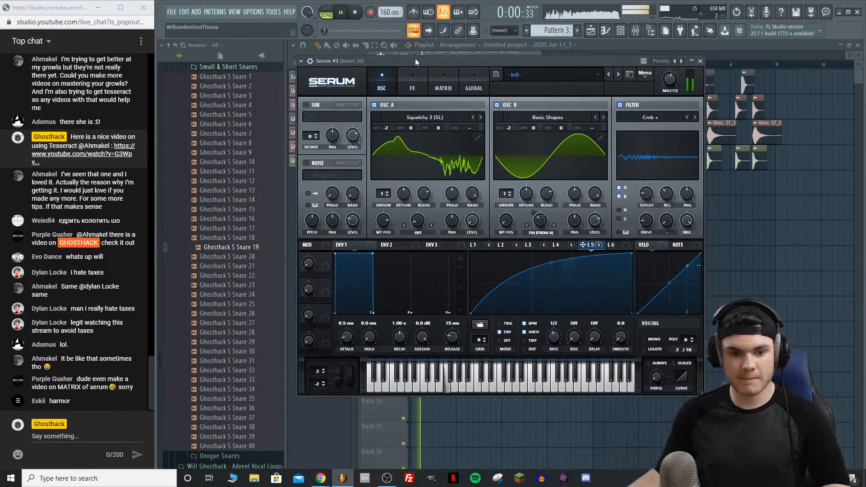
key(space)
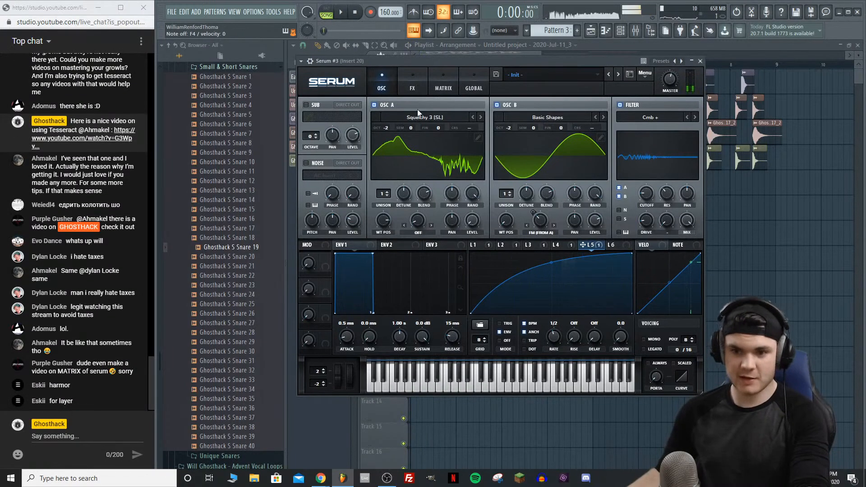
Step: Audition wavetable positions around 157 on oscillator A, settle on a lower position and close Serum #3
mouse_move(383, 220)
mouse_down()
mouse_move(378, 277)
mouse_move(384, 204)
mouse_move(382, 242)
mouse_move(382, 224)
mouse_up()
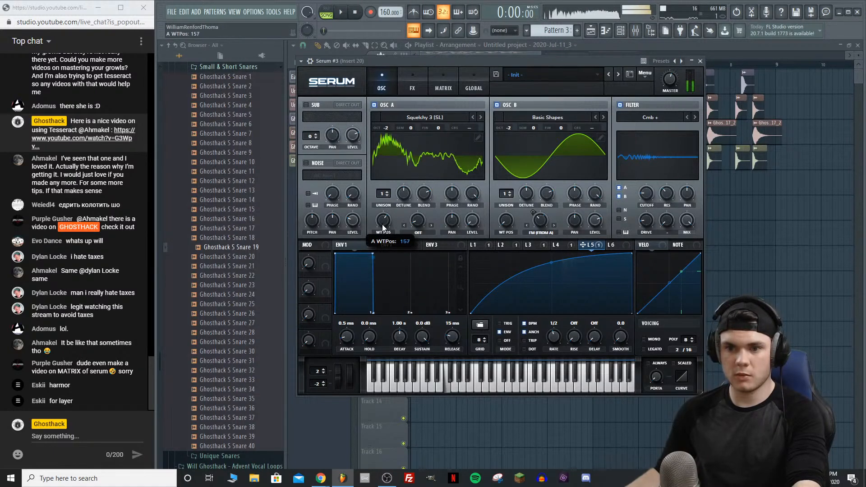
drag(383, 226, 383, 225)
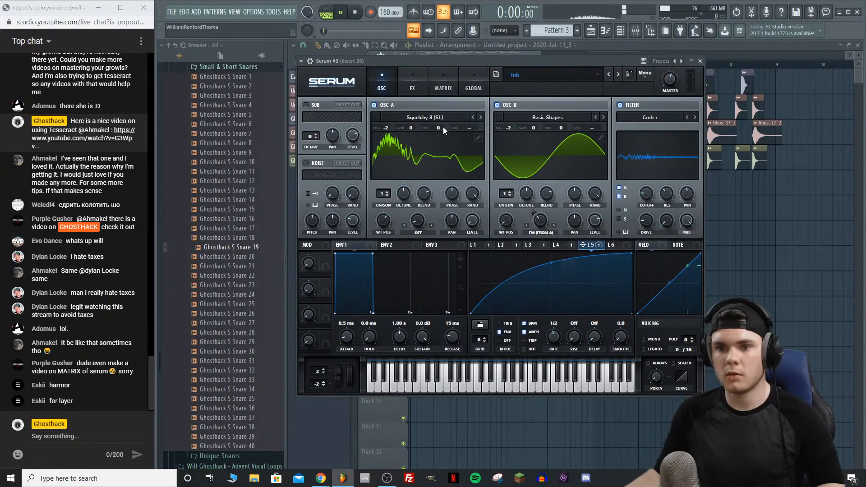
drag(383, 221, 384, 223)
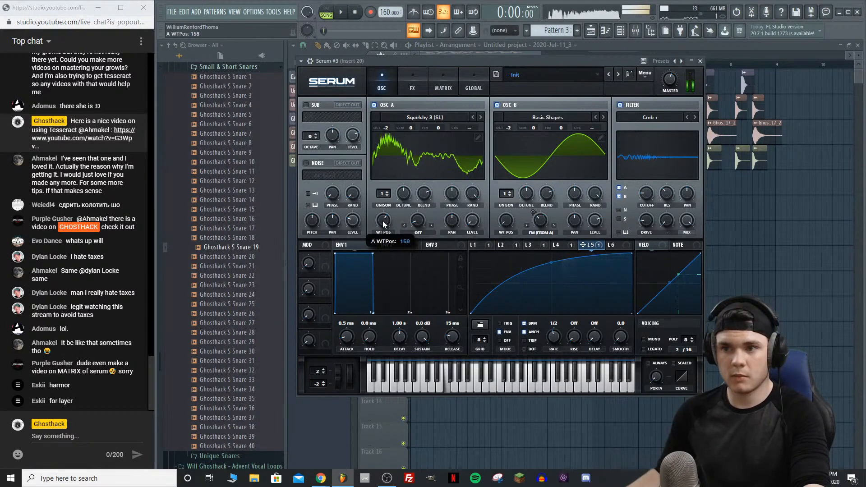
drag(383, 223, 383, 223)
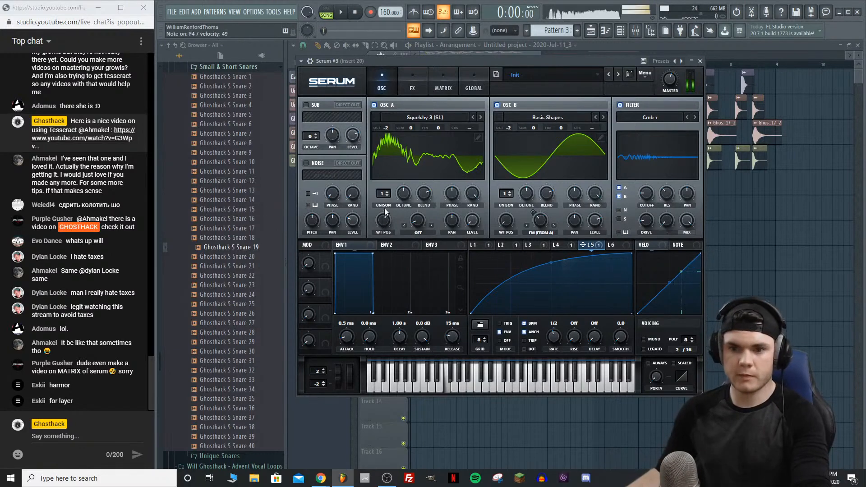
drag(384, 219, 383, 232)
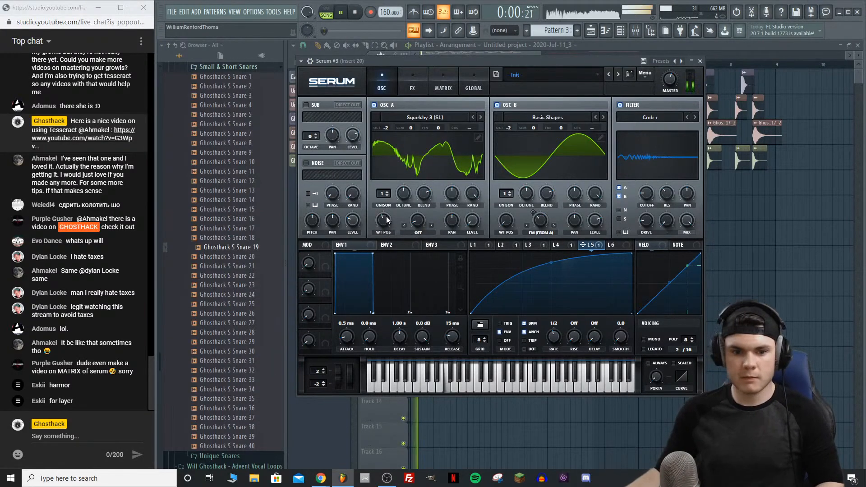
click(700, 61)
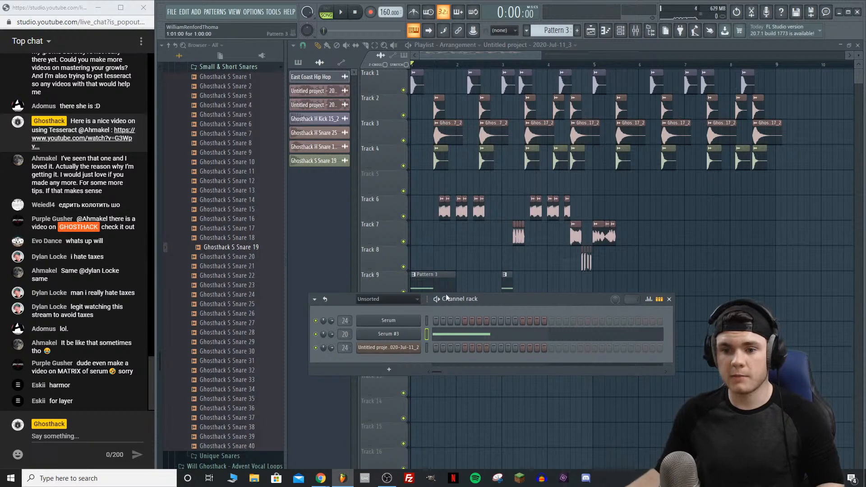
click(577, 32)
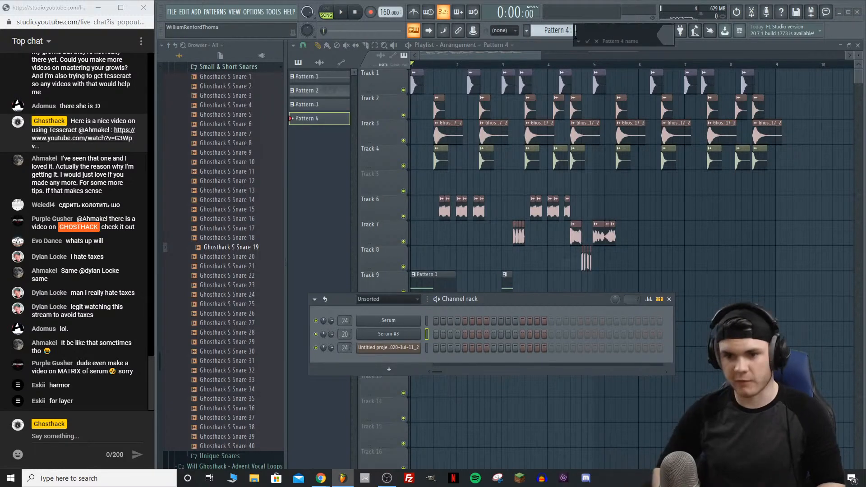
right_click(555, 39)
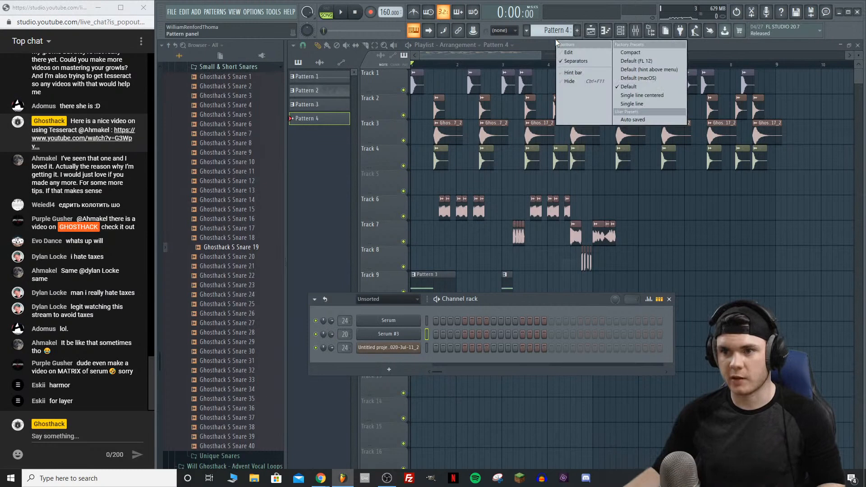
key(Escape)
key(Escape)
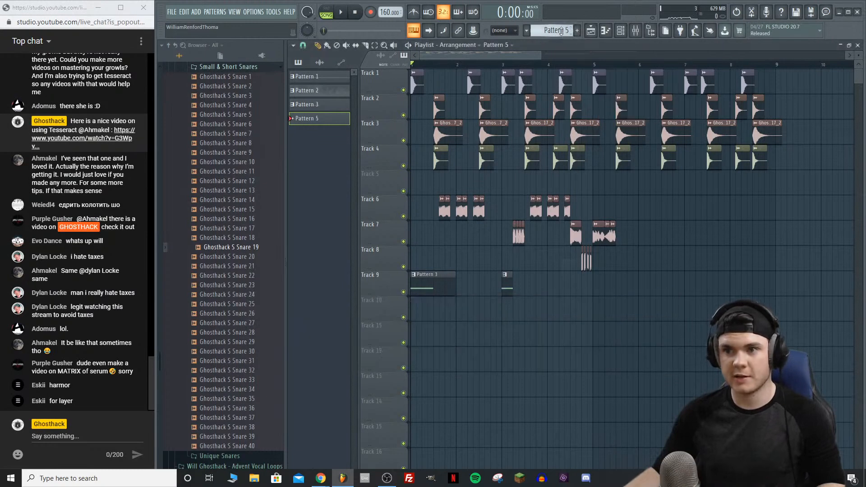
scroll(561, 31, down, 2)
Step: Add another Serum instrument to the channel rack and move its window up to show the whole interface
click(622, 31)
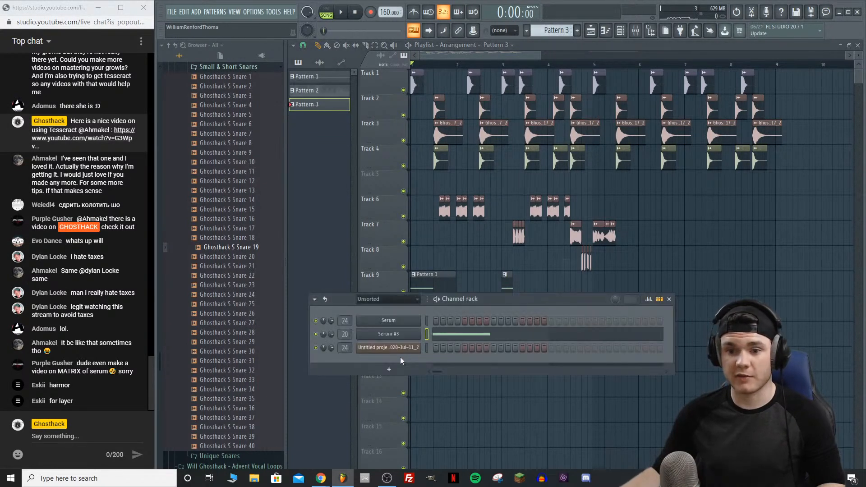
click(391, 370)
click(464, 172)
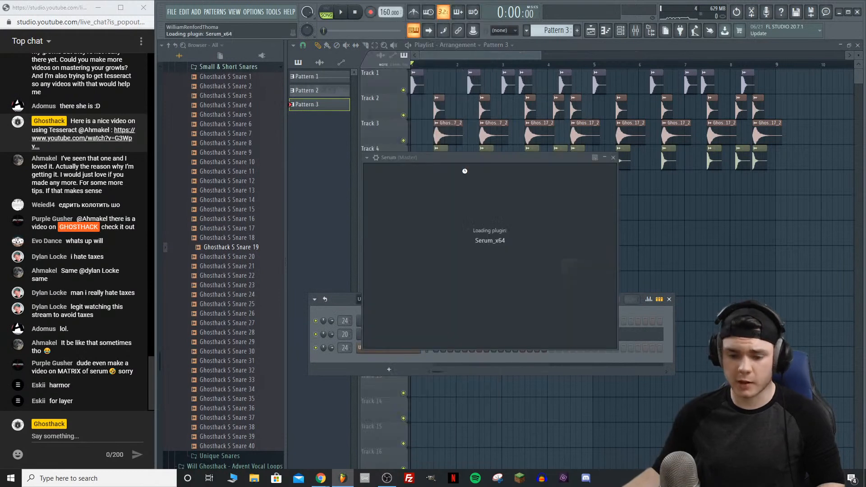
drag(451, 148, 410, 84)
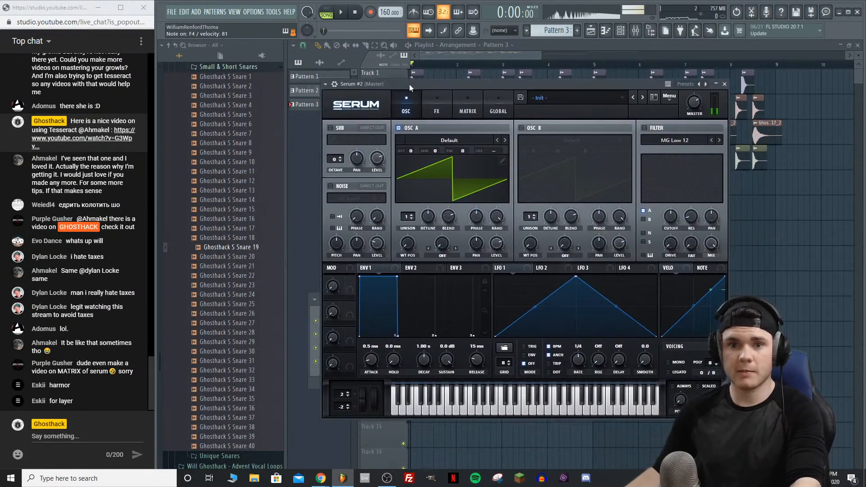
Step: Enable oscillator B in the new Serum, turn its level all the way down and set its octave to +2
click(522, 128)
drag(621, 244, 613, 328)
drag(534, 152, 542, 132)
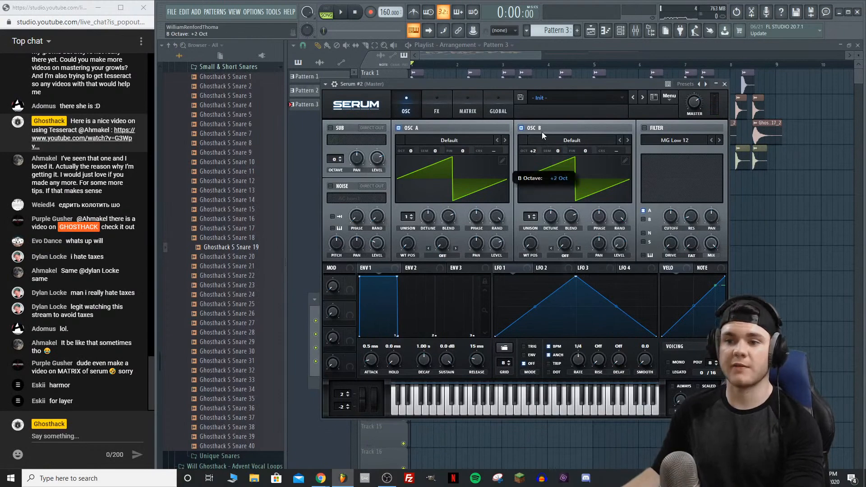
Step: Set oscillator A's warp mode to FM (from B), sweep the FM amount and audition the sound
click(449, 253)
click(454, 216)
drag(444, 241, 446, 210)
key(space)
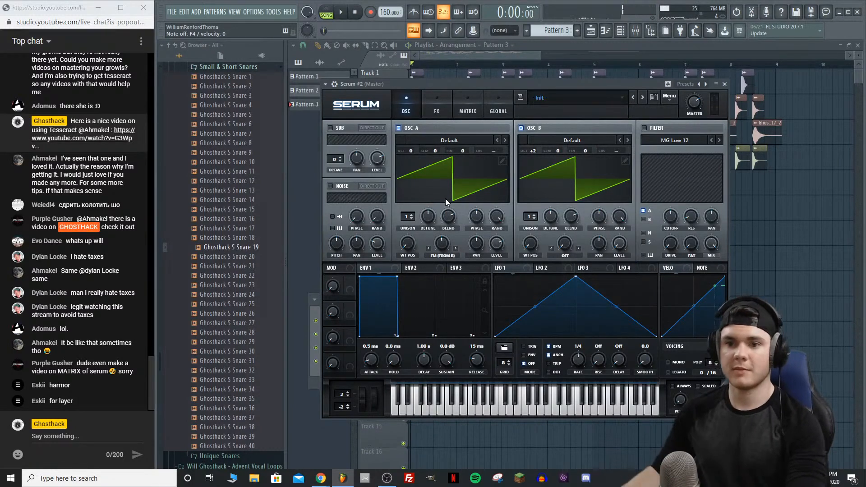
key(space)
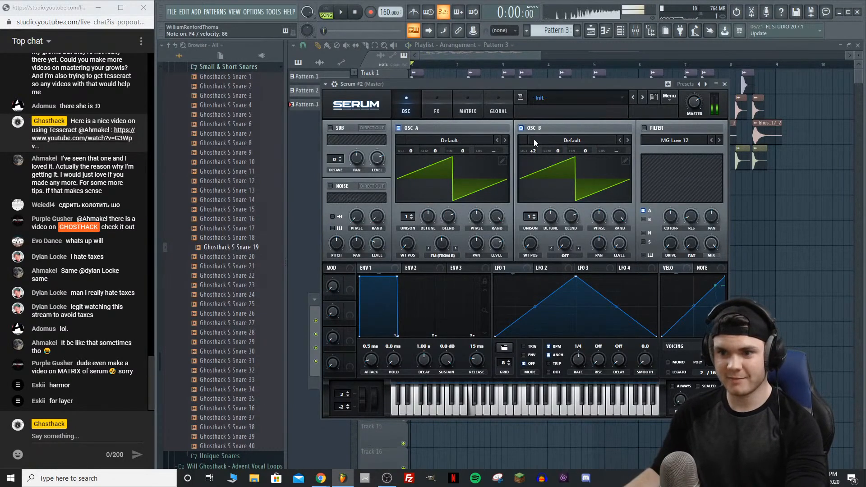
Step: Load the Basic Shapes wavetable in oscillator A, set its octave to -2 and oscillator B's octave to +1
click(441, 140)
mouse_move(439, 152)
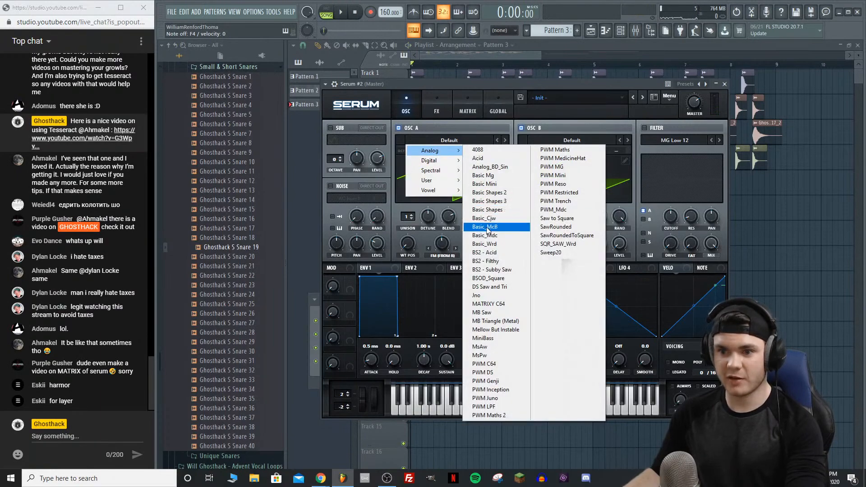
click(491, 209)
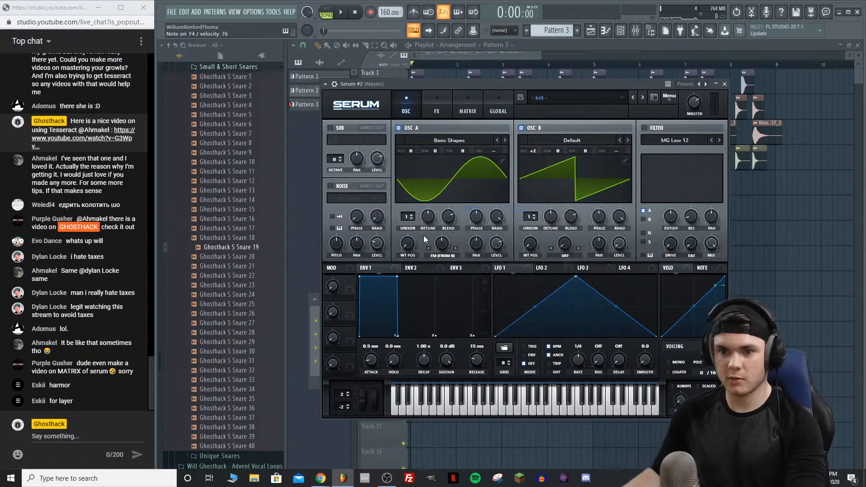
mouse_move(407, 244)
mouse_down()
mouse_move(412, 224)
mouse_move(411, 239)
mouse_up()
drag(410, 150, 406, 175)
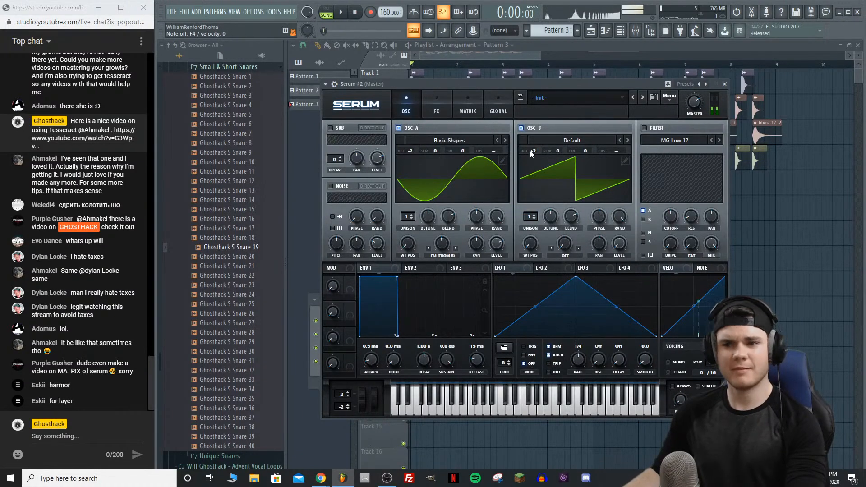
drag(529, 150, 529, 164)
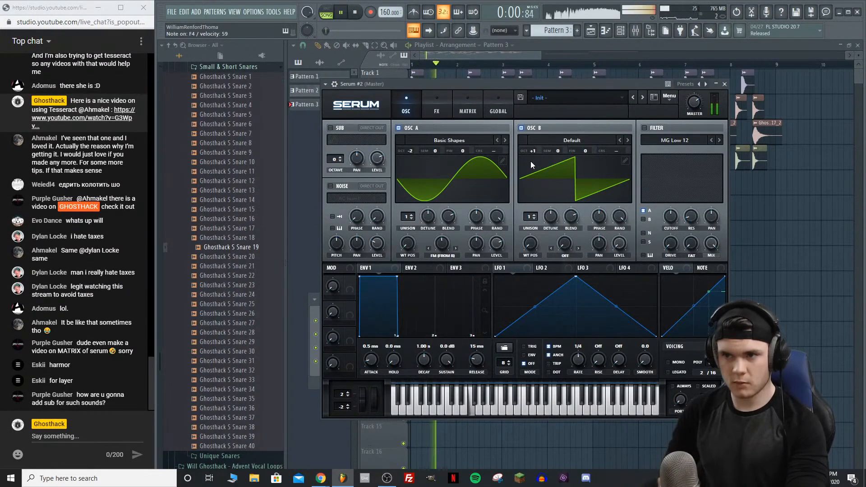
Step: Open the piano roll of Serum #2 in Pattern 3, add a half-bar F4 note at the start and play it
click(621, 31)
right_click(417, 359)
click(452, 341)
click(318, 200)
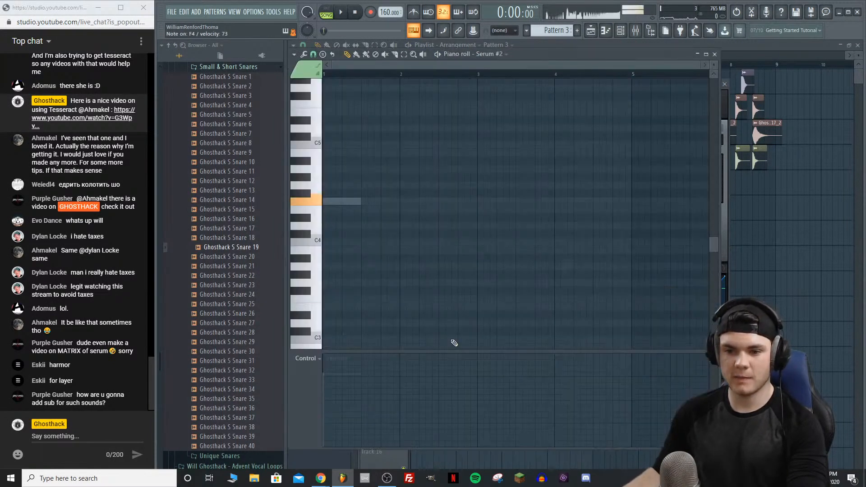
click(325, 201)
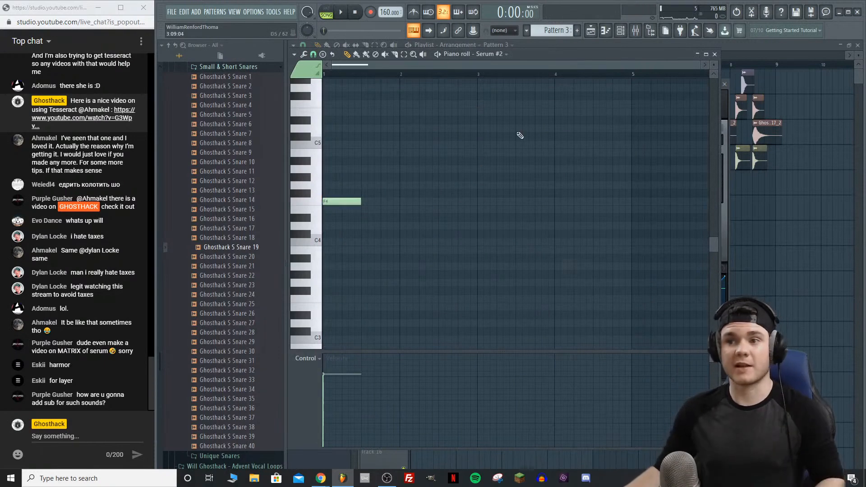
key(space)
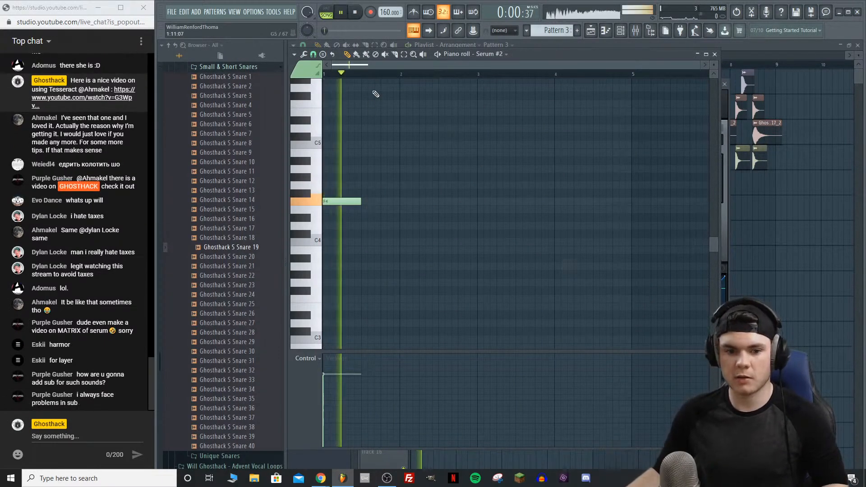
key(space)
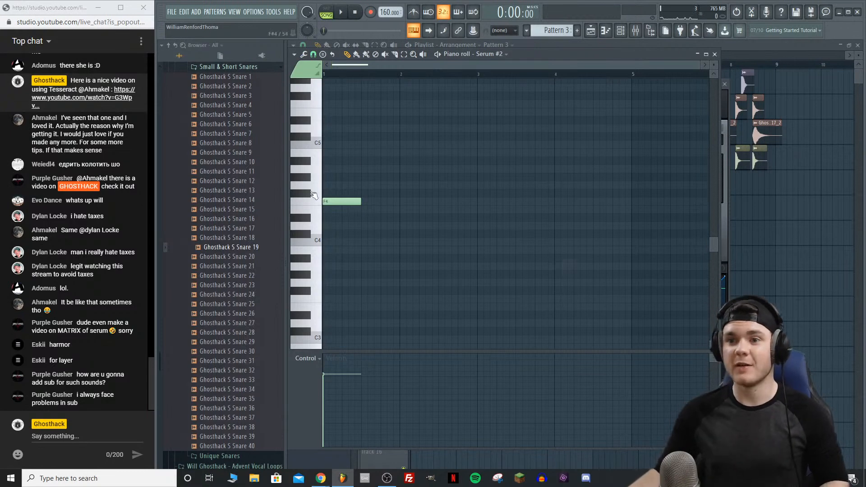
Step: Close the Serum #2 piano roll after playing the note and route the Serum #2 channel to mixer insert 21
key(space)
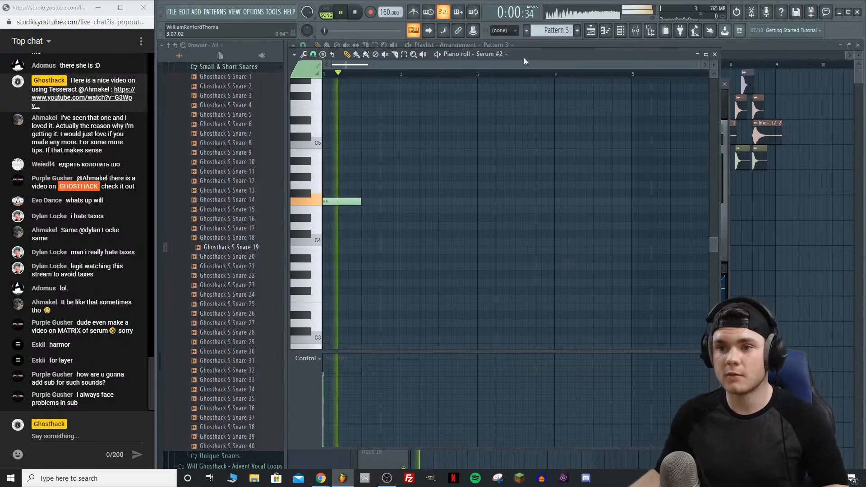
click(714, 53)
key(space)
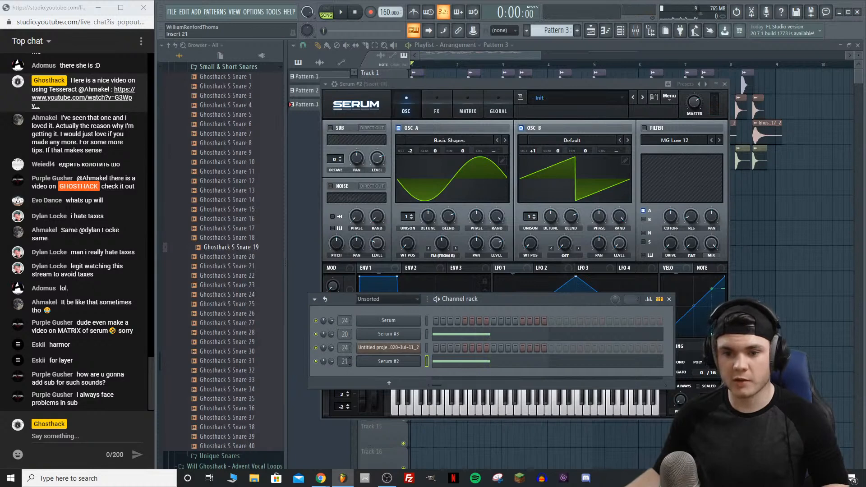
key(space)
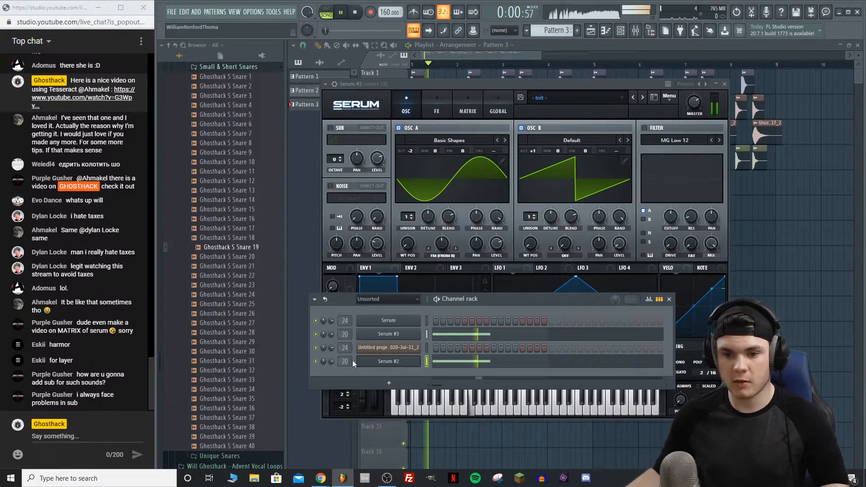
key(space)
scroll(346, 360, up, 1)
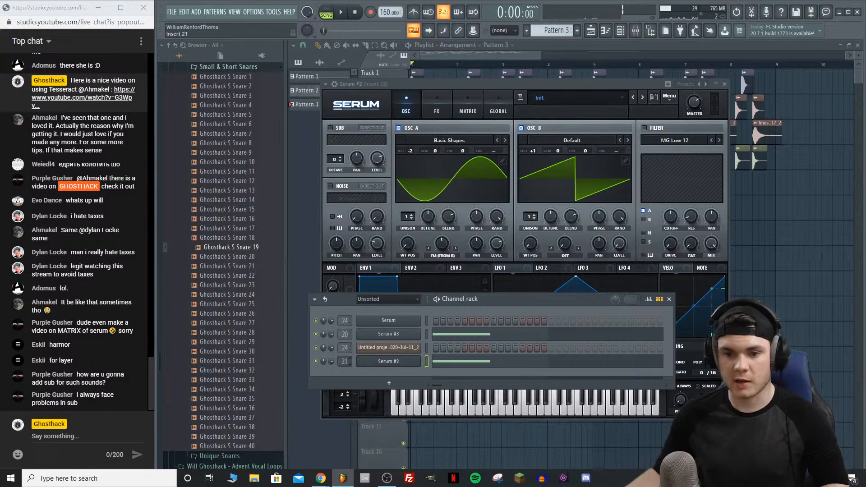
Step: Solo insert 21 in the mixer, audition the bass and select that insert
click(635, 30)
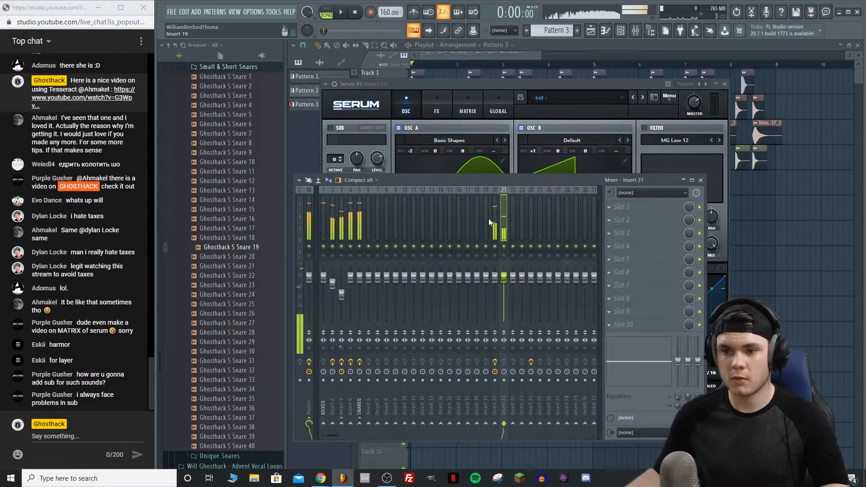
right_click(495, 210)
click(496, 219)
right_click(504, 247)
key(space)
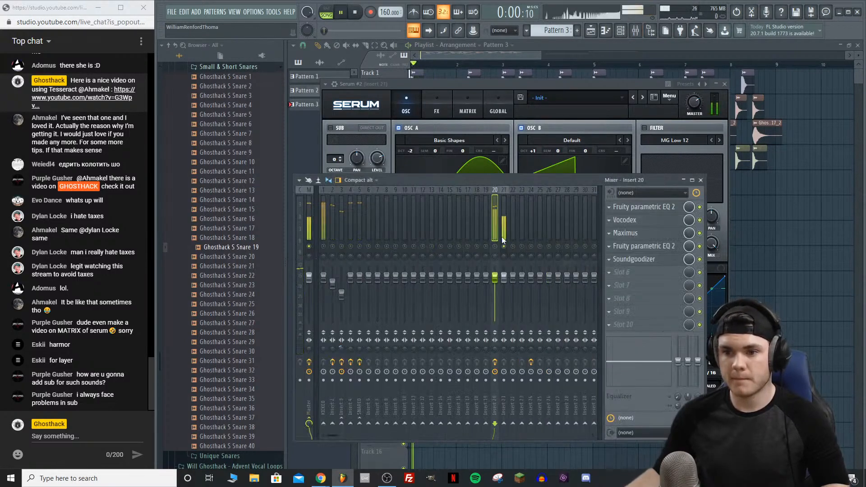
click(504, 233)
key(space)
Step: Load Fruity Parametric EQ 2 on insert 21, shape a low cut and high cut, and add a narrow low-mid dip
click(616, 207)
mouse_move(623, 219)
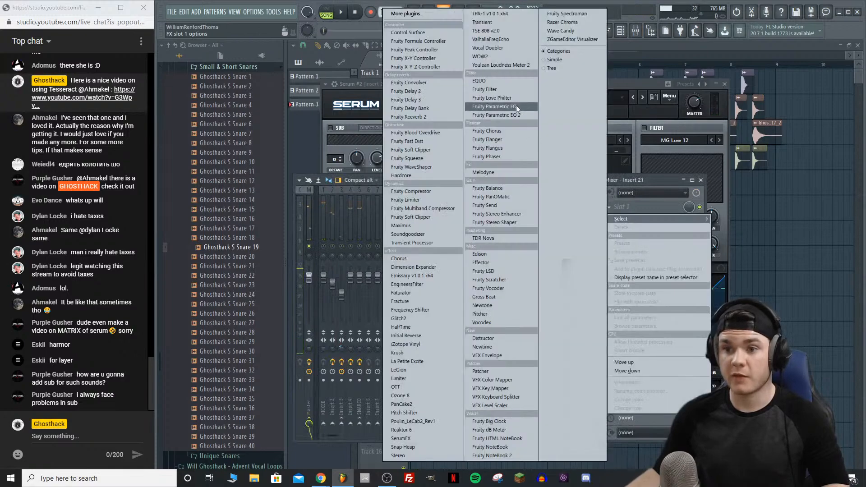
click(514, 115)
click(590, 160)
click(603, 166)
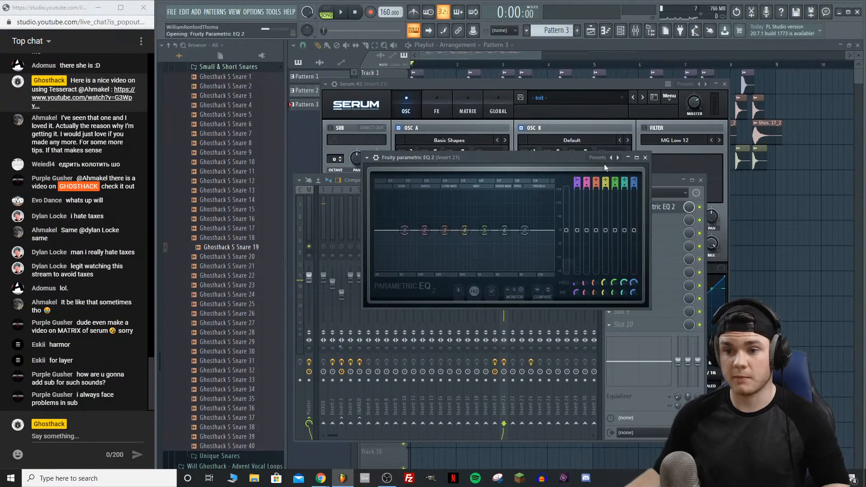
key(space)
drag(391, 231, 452, 245)
key(space)
scroll(453, 213, down, 6)
drag(635, 185, 634, 176)
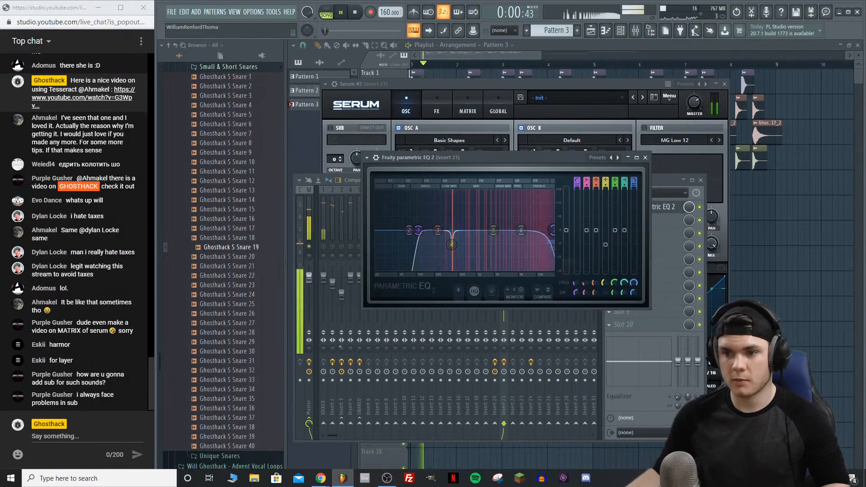
Step: Set oscillator B's warp mode to Mirror in Serum #2, raise the warp amount and audition it
click(567, 85)
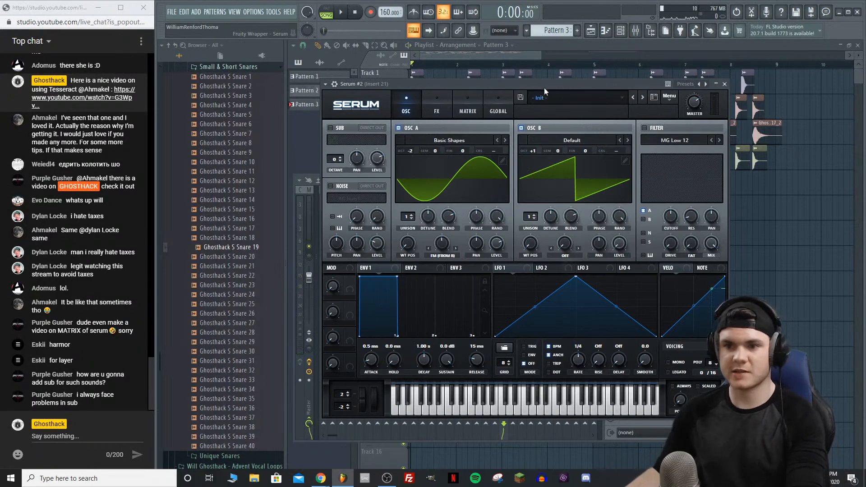
click(567, 257)
click(597, 154)
drag(565, 243, 563, 201)
key(space)
key(space)
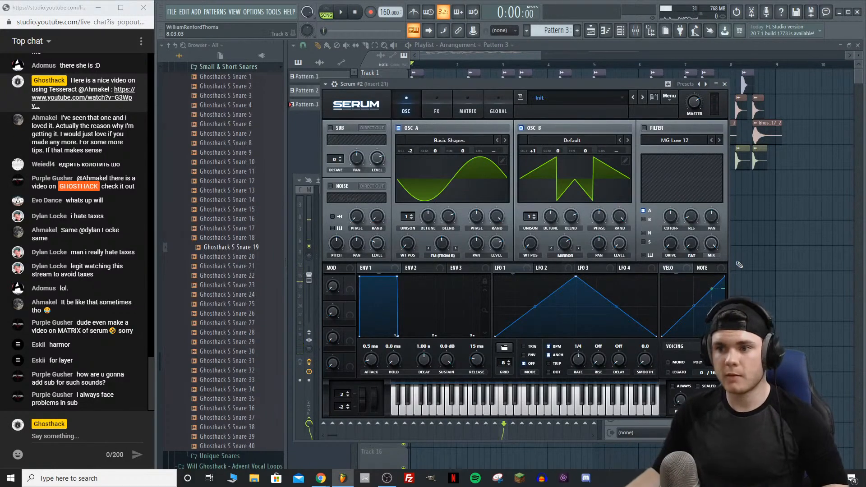
Step: Unsolo insert 21 in the mixer and readjust oscillator B's mirror warp amount during playback
key(F9)
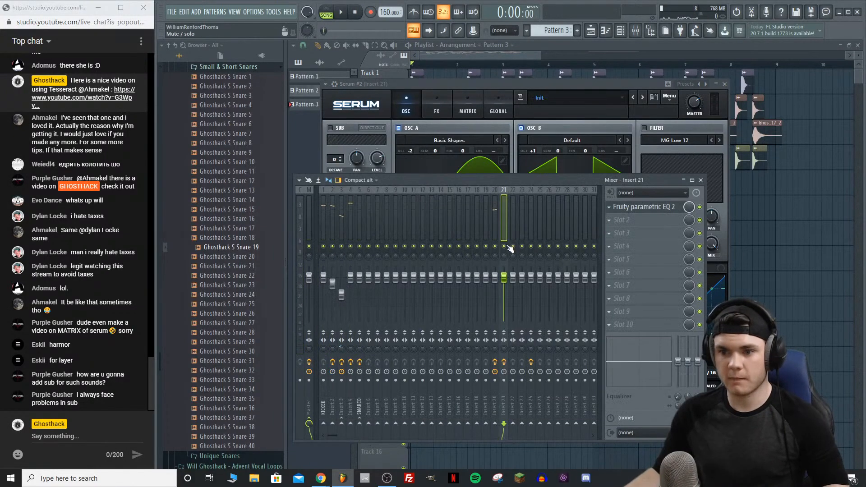
key(space)
click(551, 87)
drag(564, 252, 560, 281)
key(space)
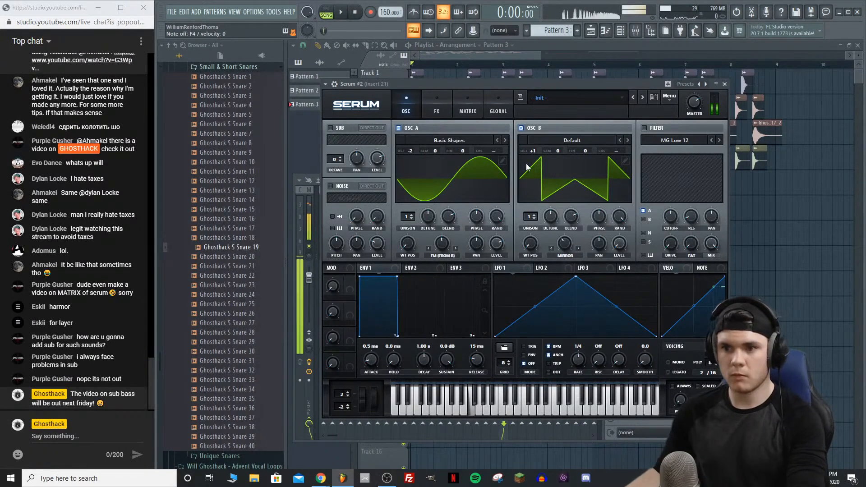
Step: Set oscillator B's octave to +2 and sweep its mirror warp amount while auditioning the bass
mouse_move(536, 143)
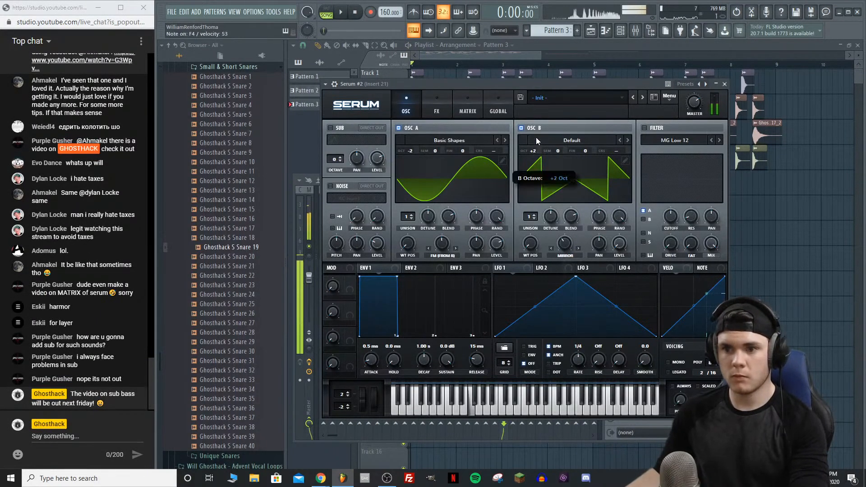
key(space)
key(space)
drag(569, 247, 562, 216)
key(space)
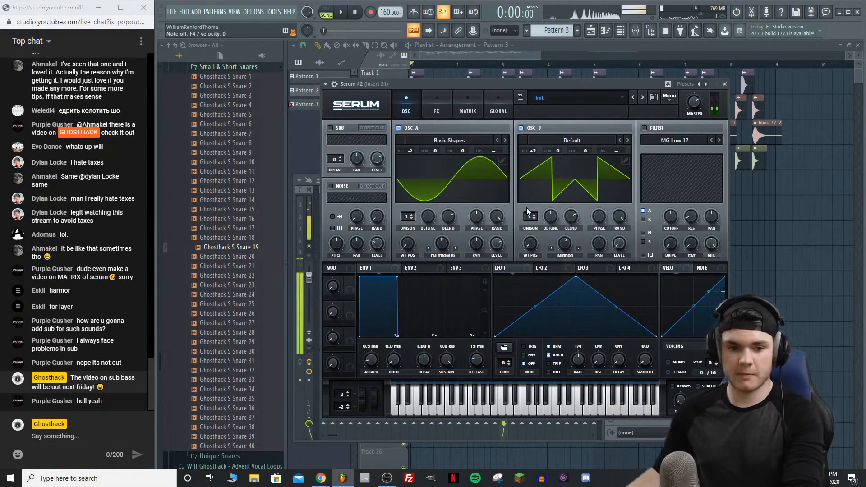
Step: Reshape LFO 1 into a rising ramp and assign it to oscillator B's mirror warp amount
drag(565, 244, 656, 277)
key(space)
key(space)
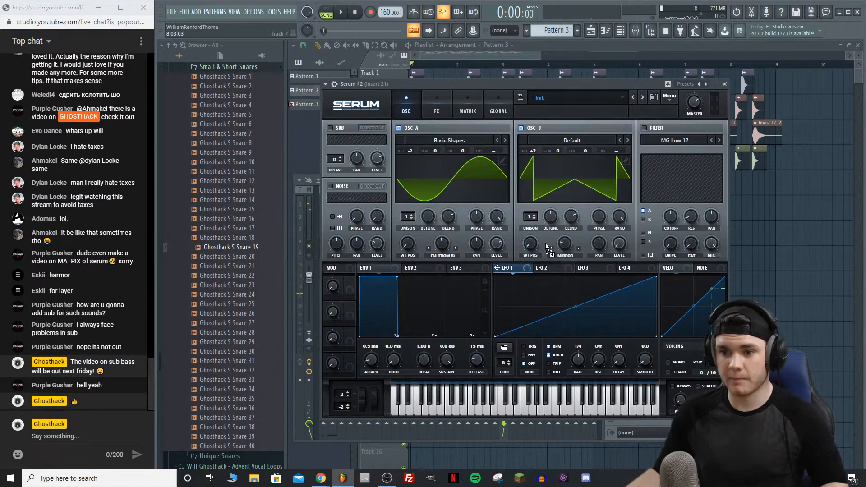
drag(548, 247, 531, 244)
right_click(530, 242)
click(561, 270)
drag(565, 242, 565, 243)
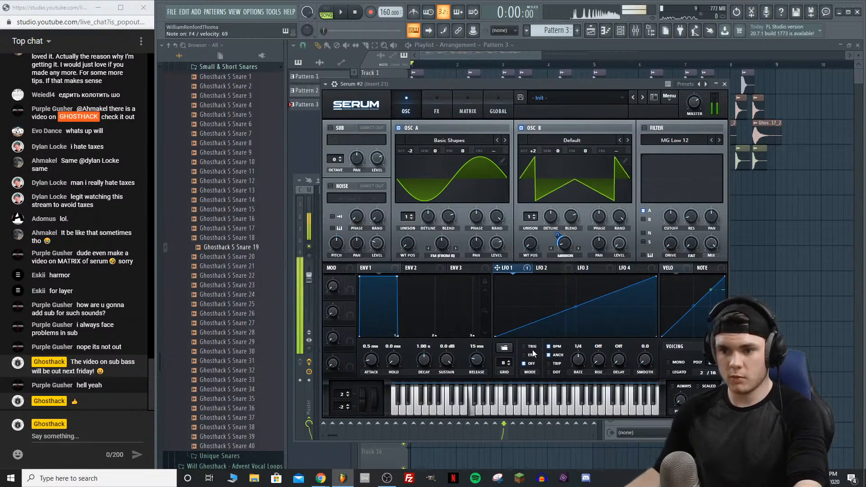
drag(564, 246, 565, 243)
Step: Set LFO 1 to TRIG mode with a 1/2 rate and readjust oscillator B's mirror warp
drag(578, 355, 584, 352)
drag(569, 257, 562, 232)
key(space)
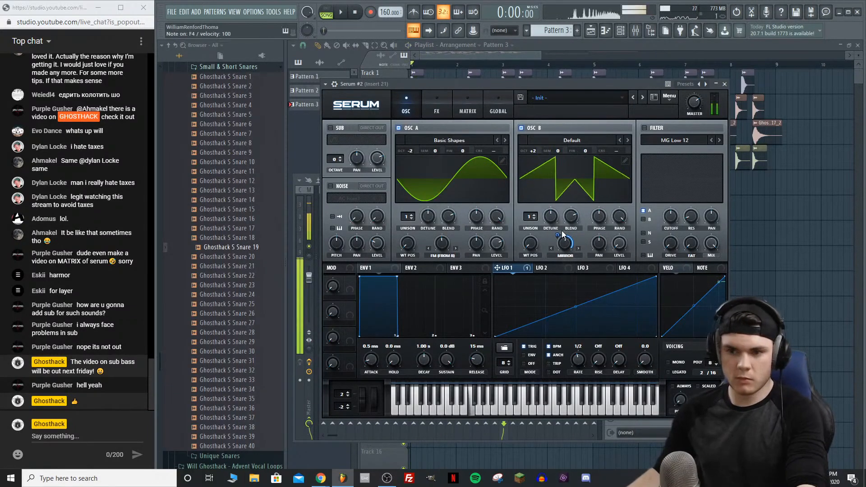
Step: Reshape LFO 2 to start mid-height, peak at one quarter and dip at three quarters, with BPM sync off
click(548, 267)
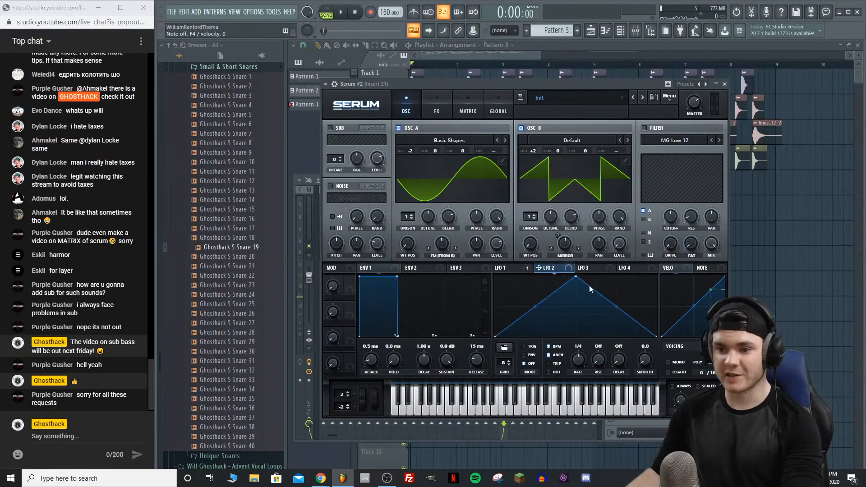
drag(496, 327, 494, 314)
drag(573, 279, 535, 276)
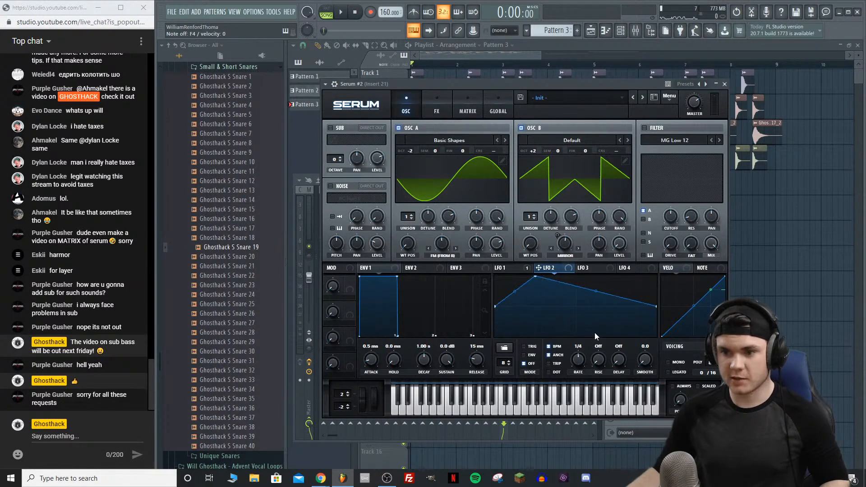
double_click(598, 324)
drag(598, 324, 624, 342)
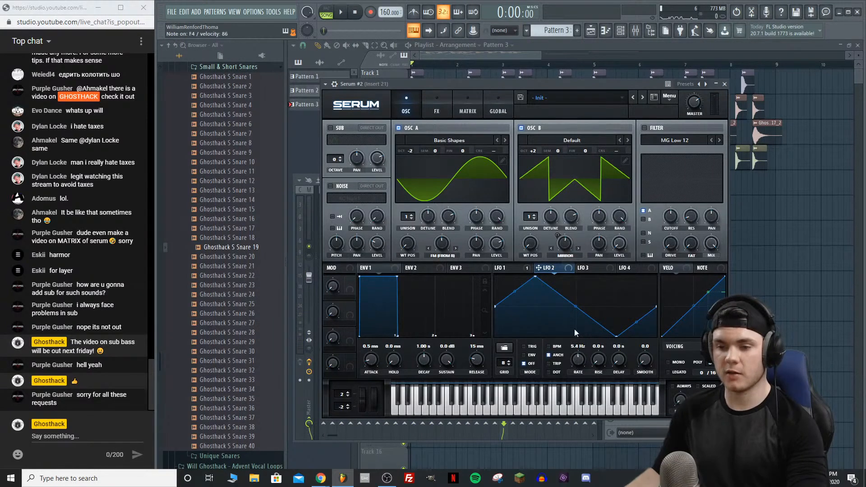
Step: Route LFO 2 to the global master tuning (Mast.Tun) in the modulation matrix
click(473, 108)
click(345, 156)
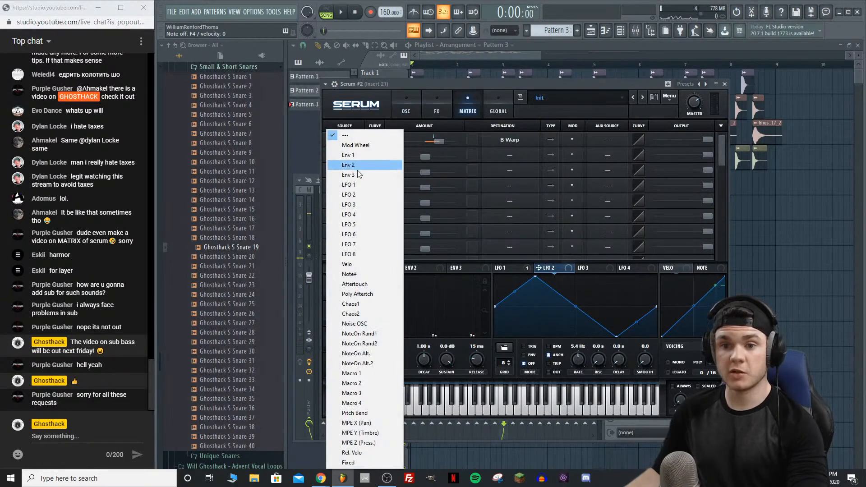
click(359, 195)
click(507, 155)
mouse_move(505, 235)
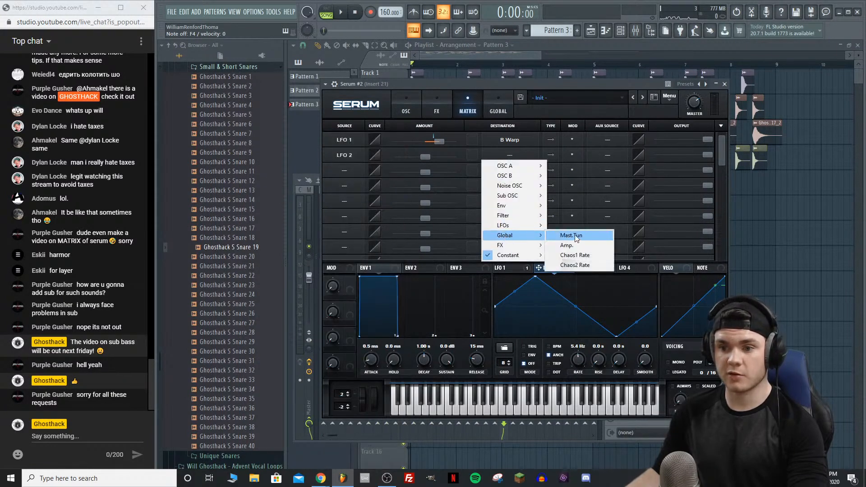
click(582, 237)
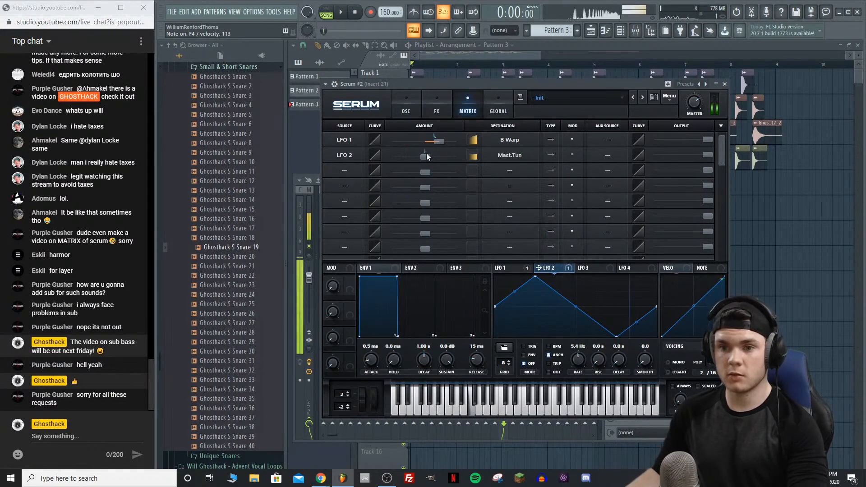
Step: Set the LFO 2 master tuning amount to 2 with reduced output, and raise LFO 2's rate to 6.7 Hz
mouse_move(426, 156)
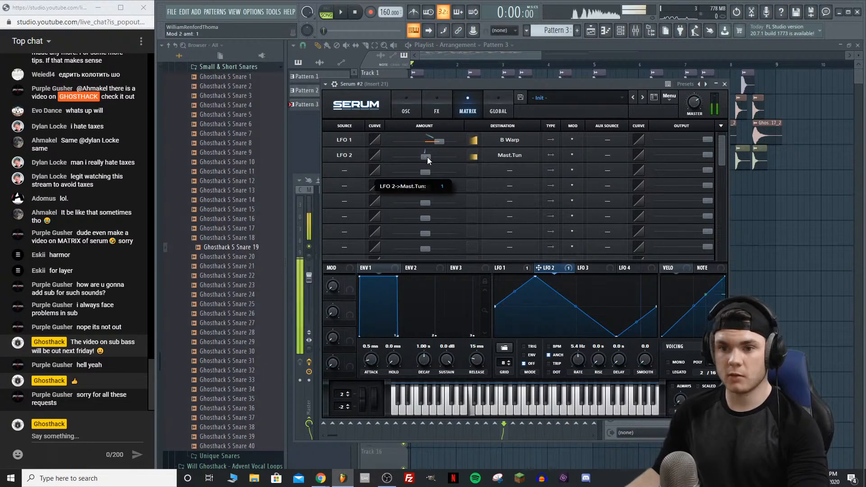
drag(427, 158, 429, 158)
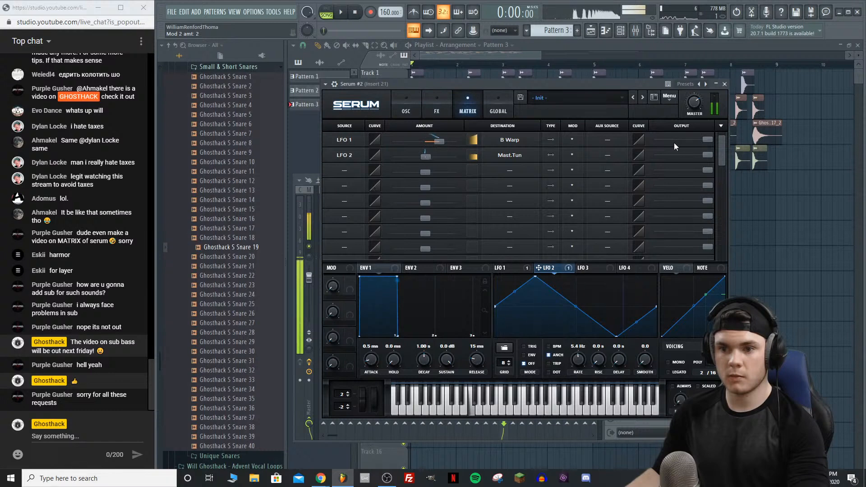
mouse_move(703, 155)
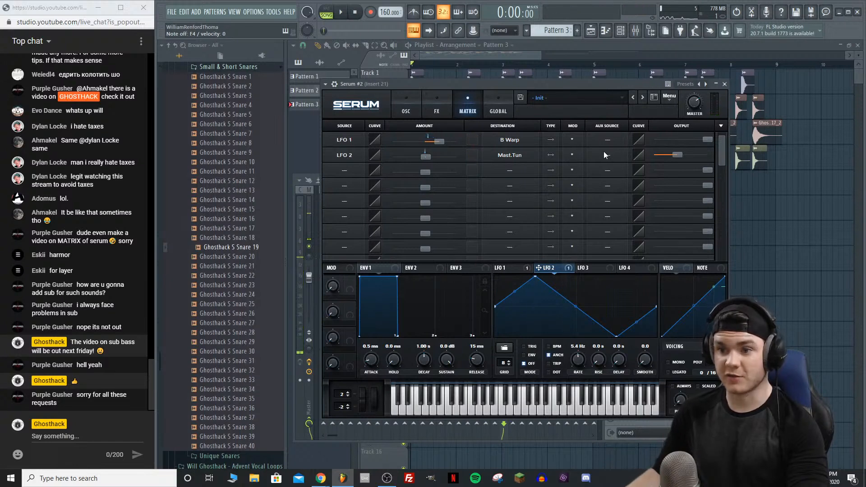
drag(674, 156, 670, 158)
scroll(582, 364, up, 3)
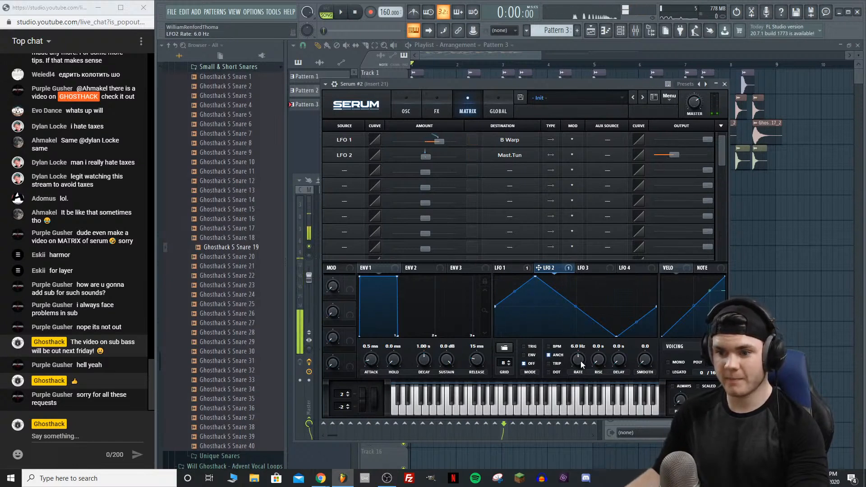
scroll(582, 364, up, 1)
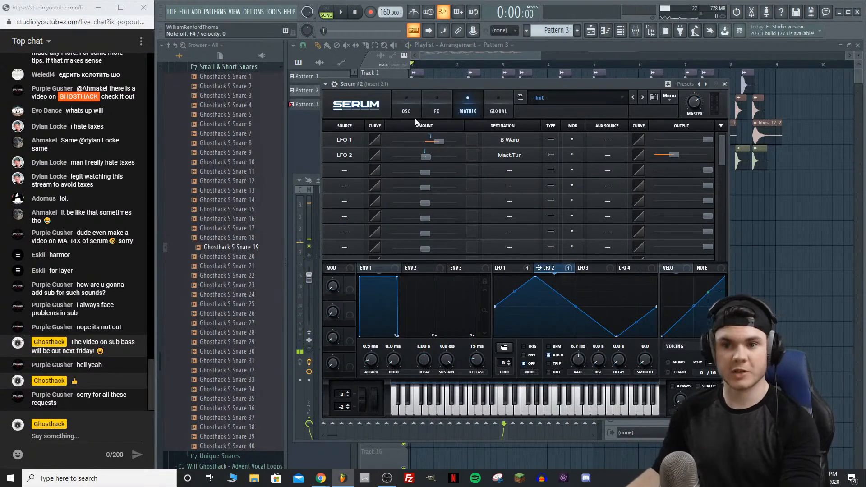
Step: Raise oscillator A's wavetable position to a pulse-like shape and readjust both oscillators' warp amounts
click(406, 108)
drag(564, 244, 564, 273)
drag(407, 244, 407, 184)
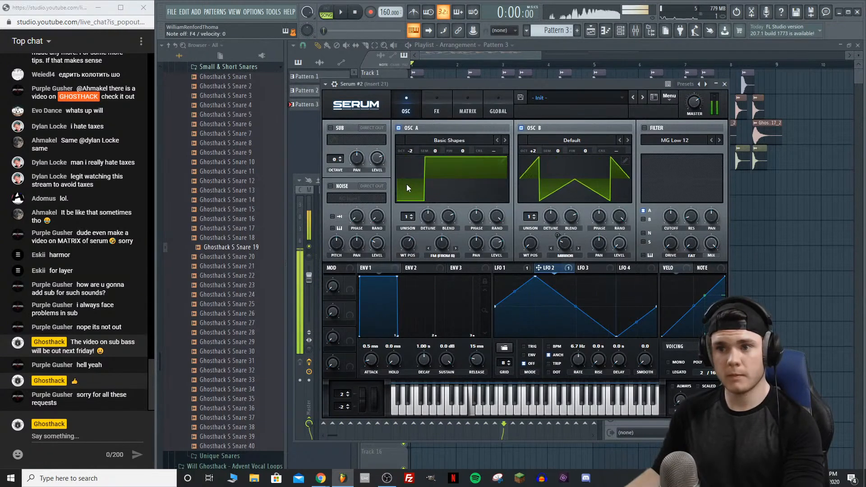
mouse_move(448, 258)
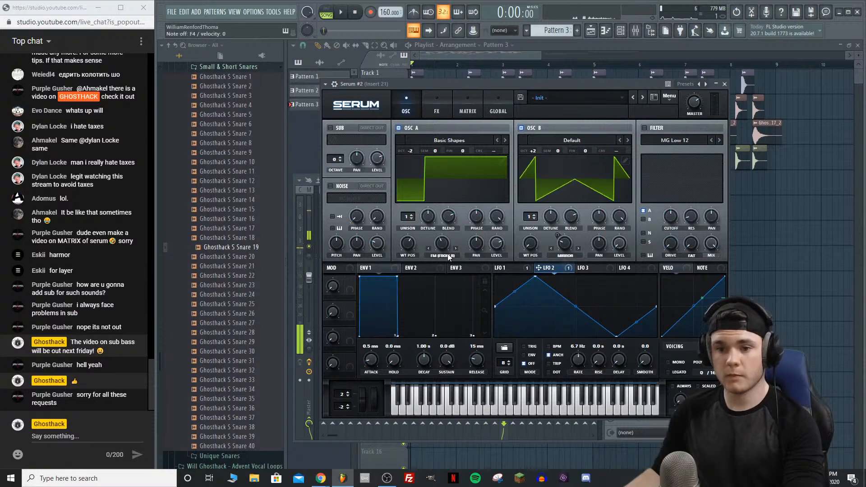
drag(442, 243, 443, 249)
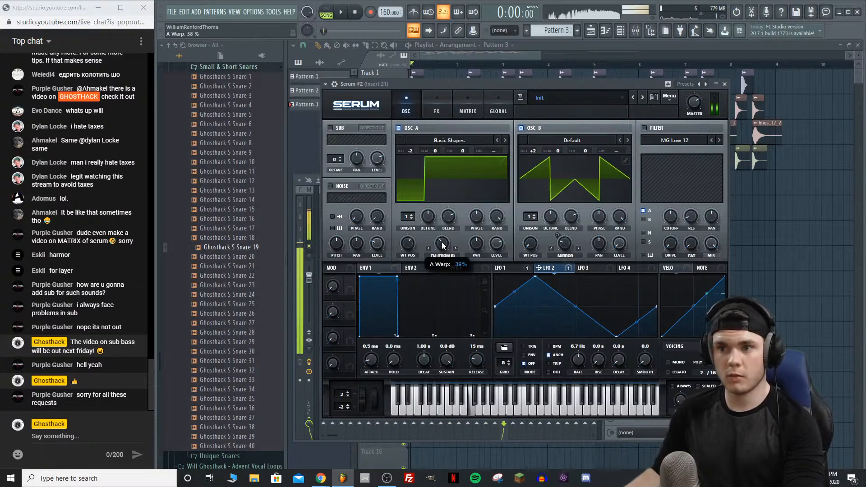
mouse_move(442, 235)
mouse_down()
mouse_move(441, 255)
mouse_move(440, 245)
mouse_up()
Step: Assign LFO 3 to oscillator A's FM amount at 22 and reshape it into a curved rise in ENV mode
click(588, 270)
drag(435, 236, 435, 263)
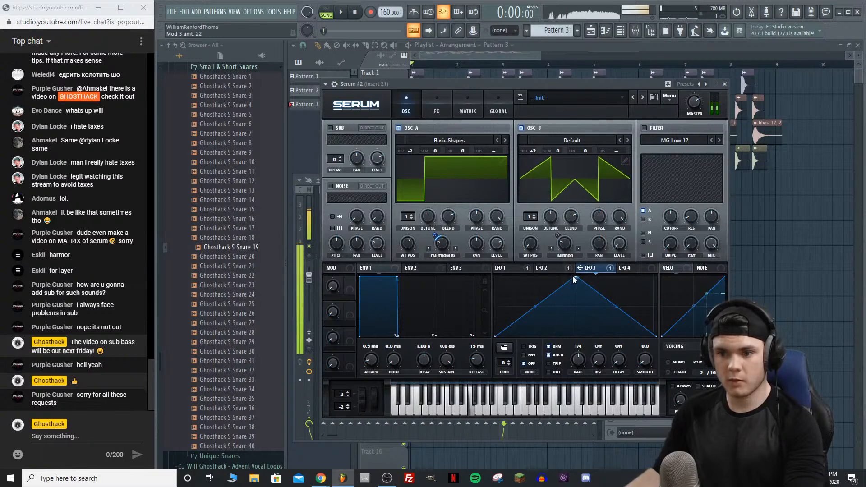
drag(576, 276, 664, 260)
drag(580, 308, 575, 296)
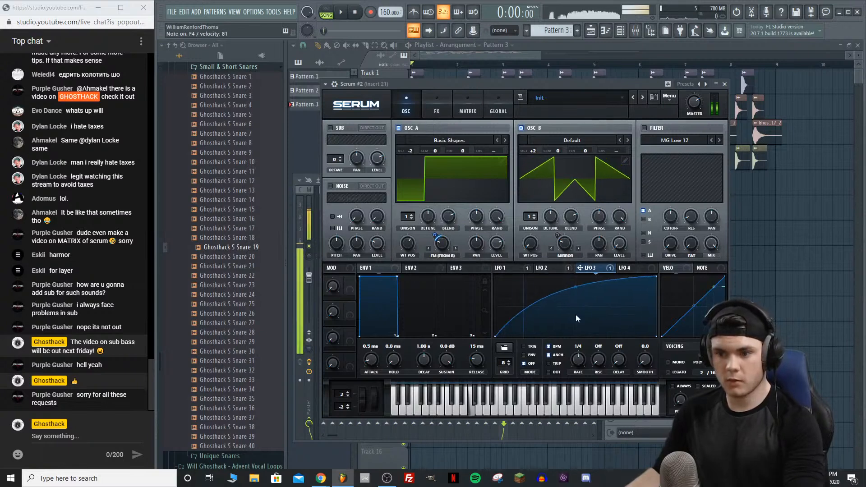
click(524, 355)
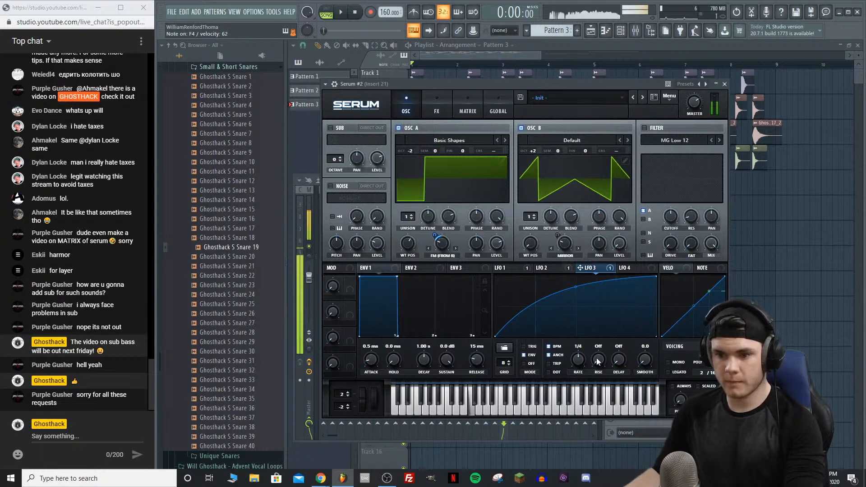
Step: Set LFO 3's rate to 1/2, raise the curve's start point and flatten its rise by lowering the curve's bend
drag(581, 366, 579, 369)
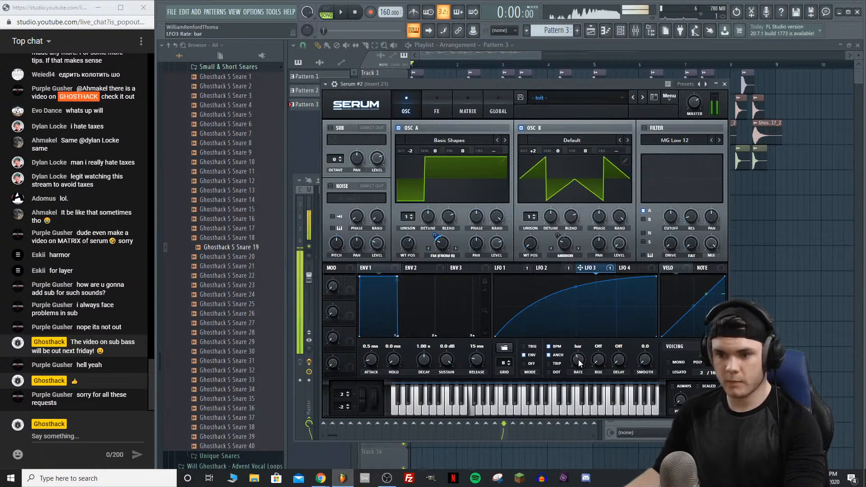
drag(504, 326, 482, 309)
drag(575, 292, 576, 283)
drag(496, 306, 491, 314)
key(space)
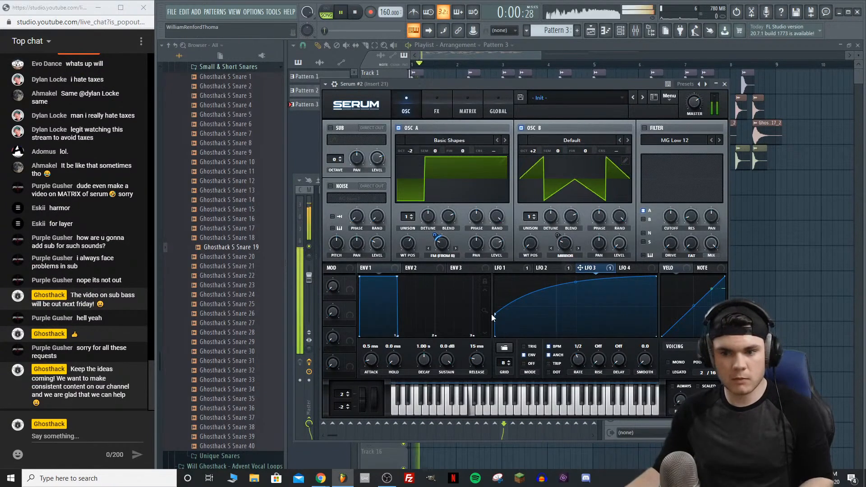
key(space)
drag(496, 314, 495, 319)
drag(577, 283, 576, 294)
key(space)
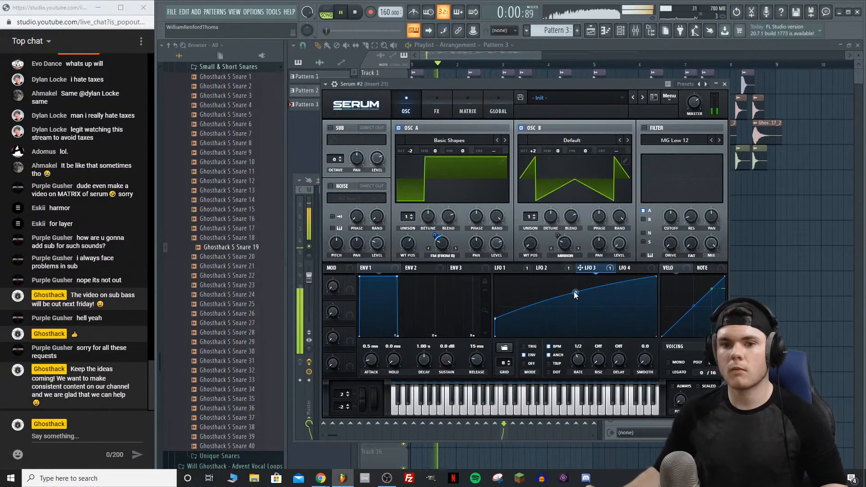
Step: Close Serum #2, play the full beat with the bass and solo mixer Insert 21
click(725, 84)
key(space)
key(space)
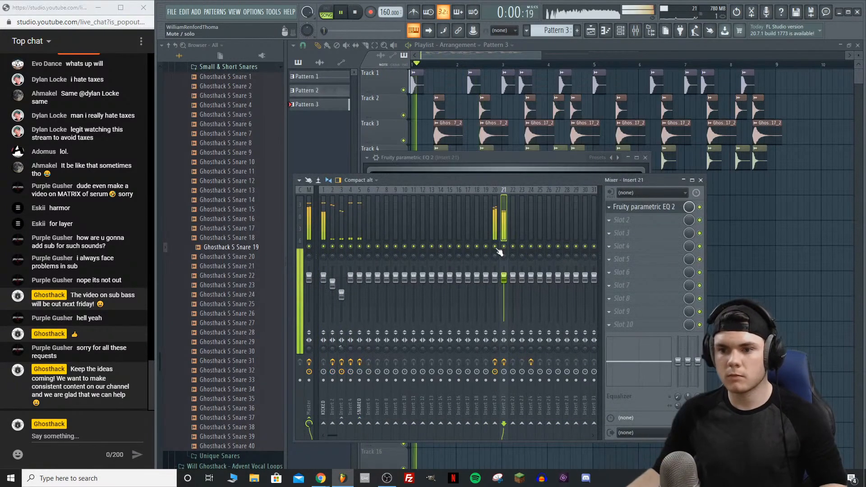
right_click(505, 246)
key(space)
key(space)
key(space)
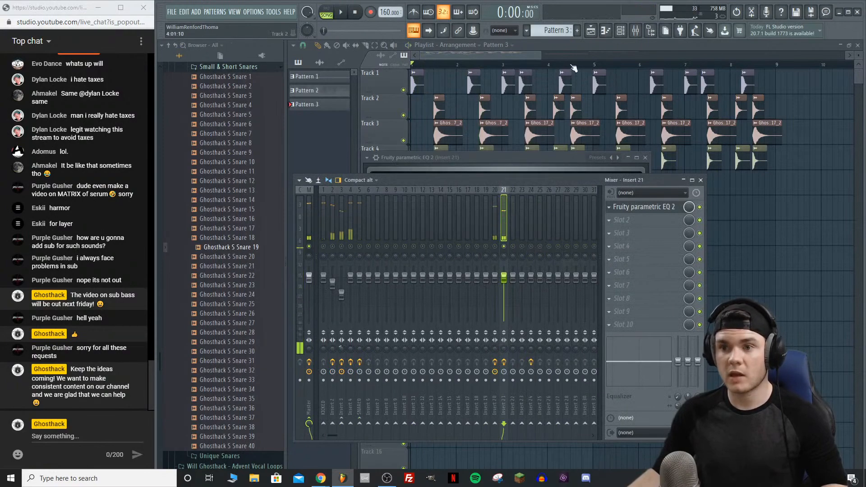
Step: Try 7 unison voices with different detune amounts on oscillator A in Serum #2, and return it to 1 voice
key(F6)
click(415, 361)
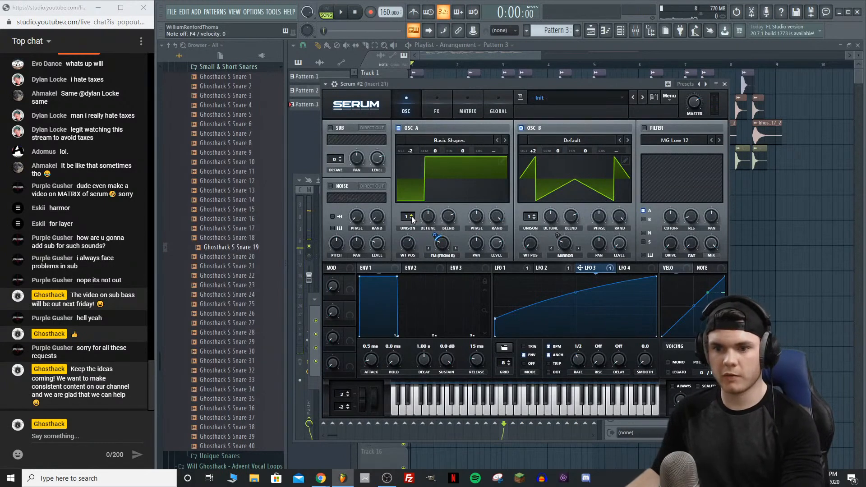
drag(415, 218, 418, 181)
mouse_move(428, 217)
mouse_down()
mouse_move(433, 202)
mouse_move(426, 253)
mouse_move(429, 219)
mouse_up()
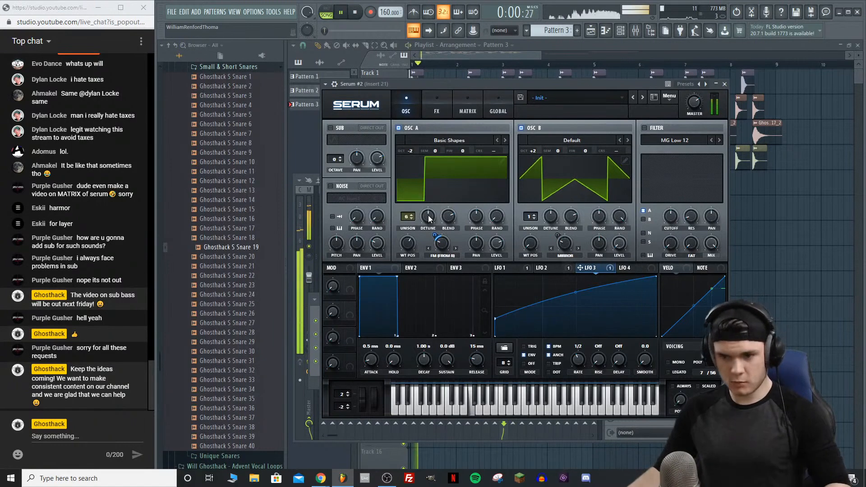
key(space)
key(space)
click(411, 216)
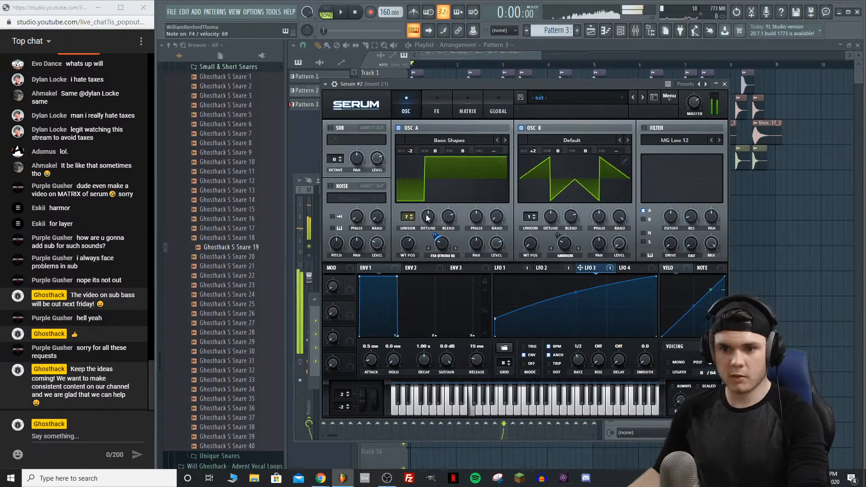
drag(423, 232, 424, 225)
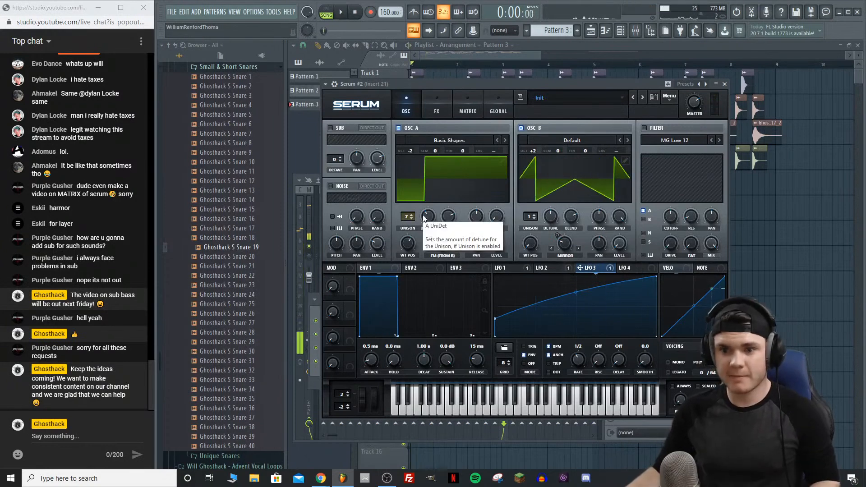
drag(428, 214, 407, 293)
key(space)
key(space)
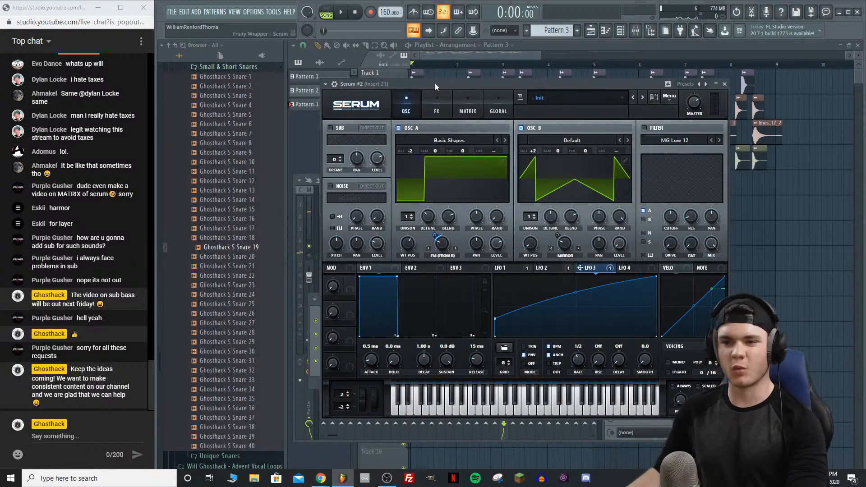
Step: Enable Serum #2's Hyper/Dimension effect with Hyper unison at 7, raise the Hyper detune and adjust the Hyper and Dimension mix
click(434, 110)
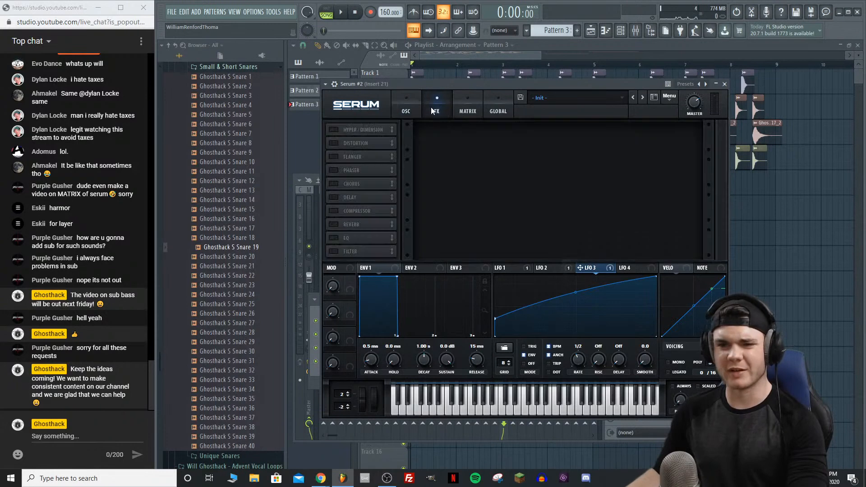
click(337, 129)
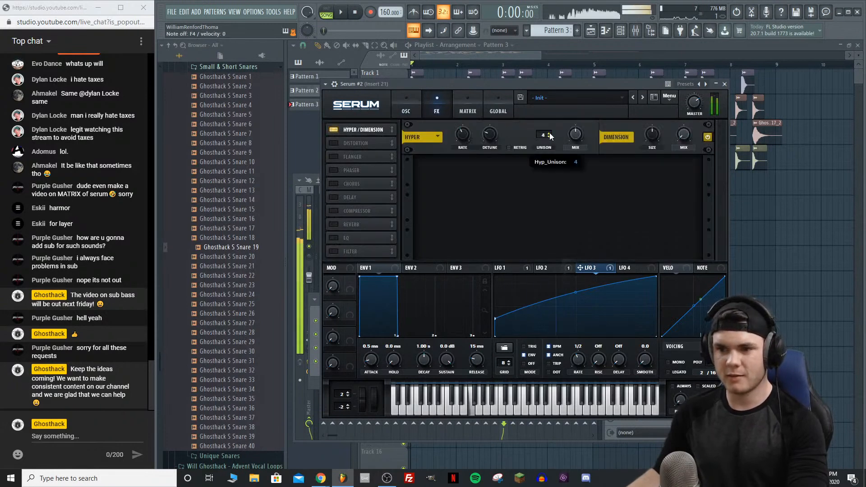
drag(543, 135, 586, 59)
drag(489, 134, 502, 72)
drag(463, 134, 479, 142)
drag(576, 134, 567, 214)
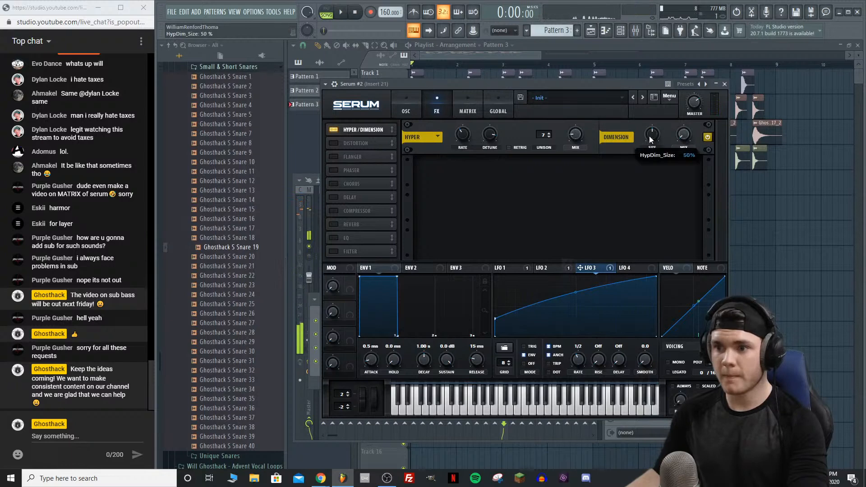
drag(689, 114, 688, 110)
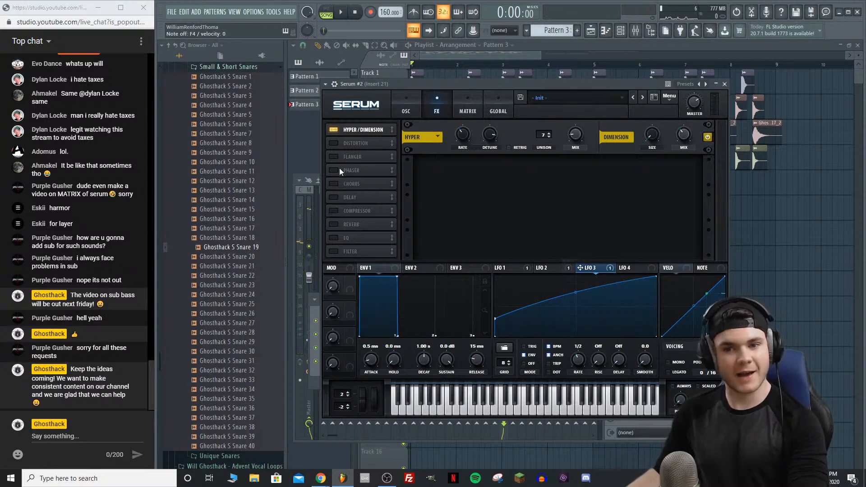
Step: Enable the Chorus effect below Hyper/Dimension and set its mix to 33%
click(334, 183)
click(438, 171)
click(460, 183)
drag(675, 200, 672, 212)
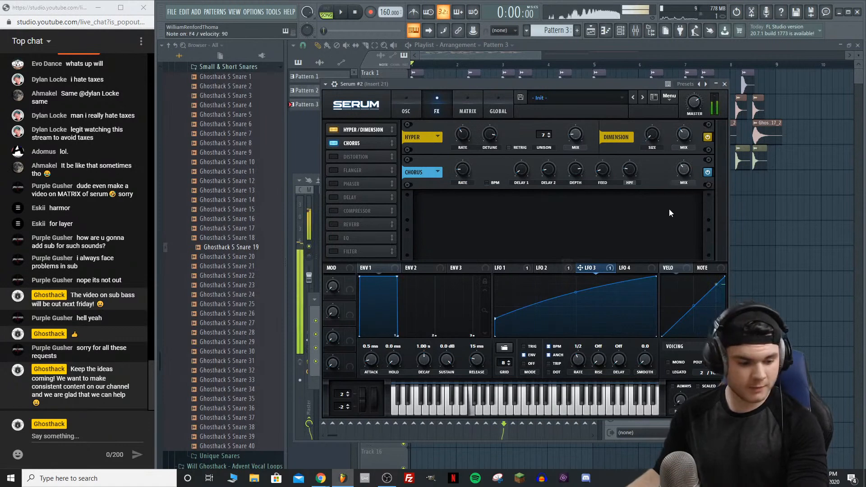
drag(677, 170, 681, 179)
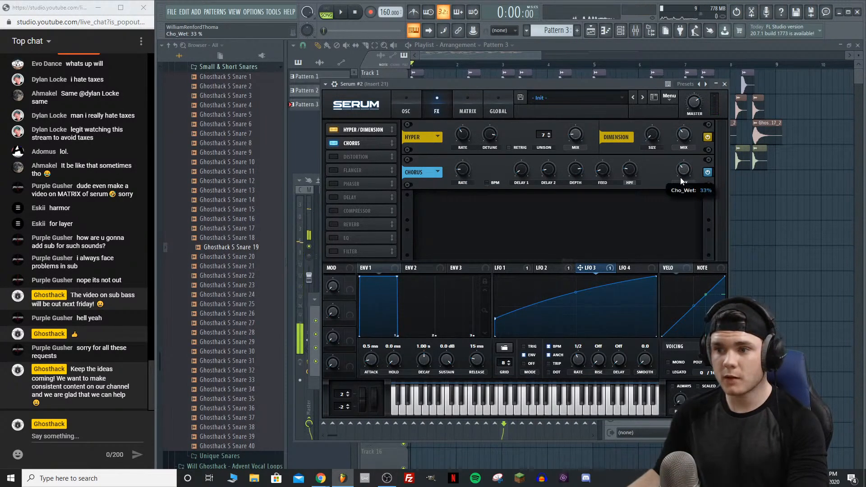
Step: Enable the Delay effect, link its two sides and set the delay time to 1/64
click(335, 199)
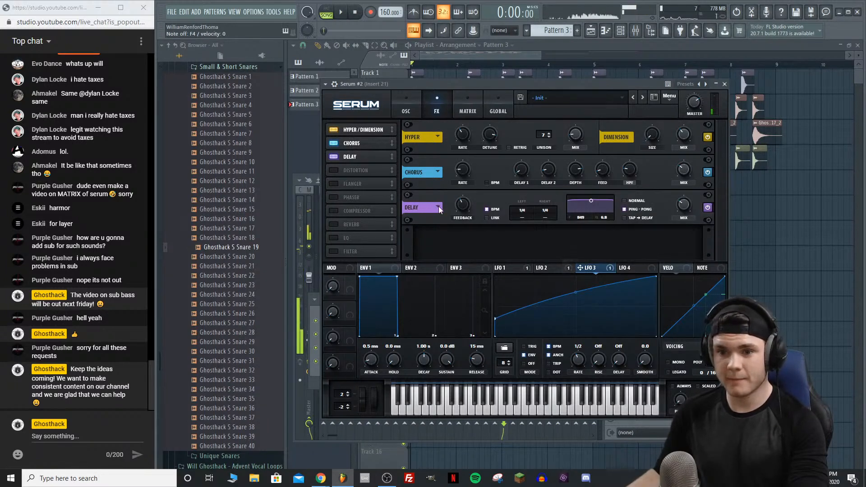
click(487, 218)
drag(514, 243, 514, 246)
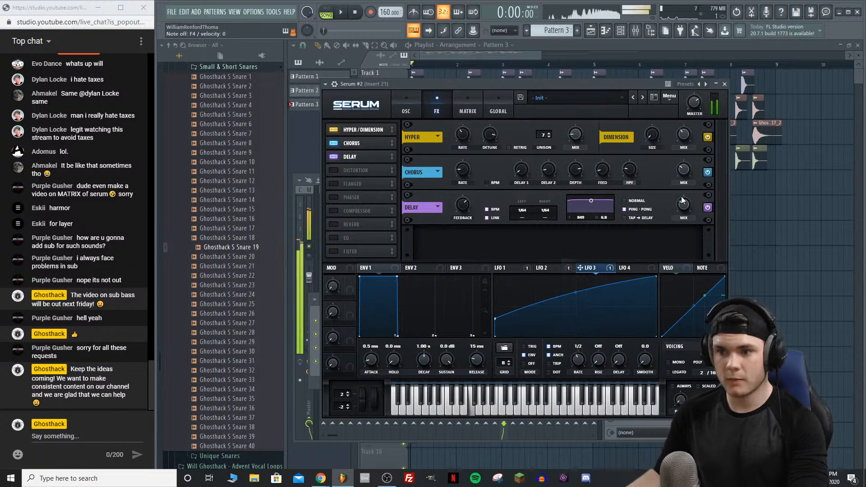
mouse_move(686, 206)
key(space)
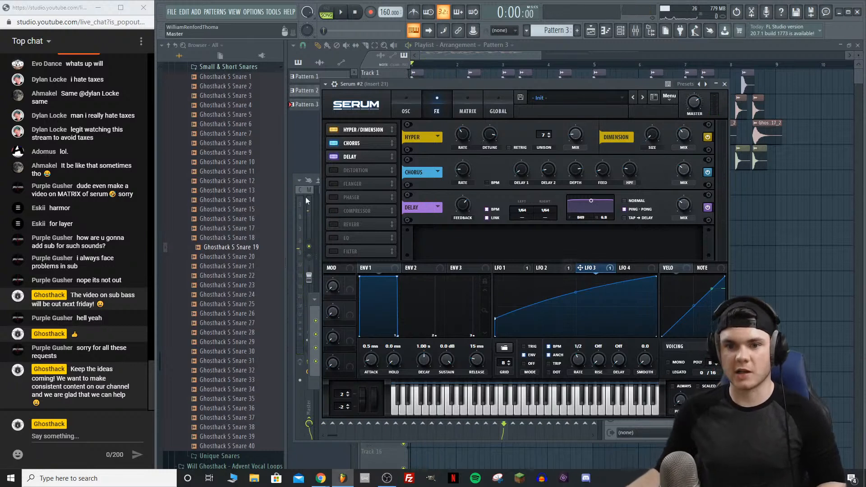
Step: Play the full beat without the solo, lower mixer Insert 21's volume slightly and solo the channel again
click(295, 205)
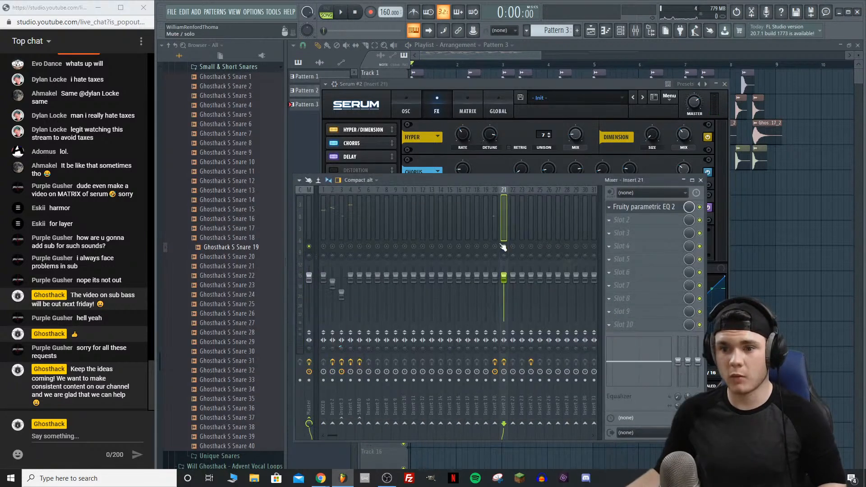
key(space)
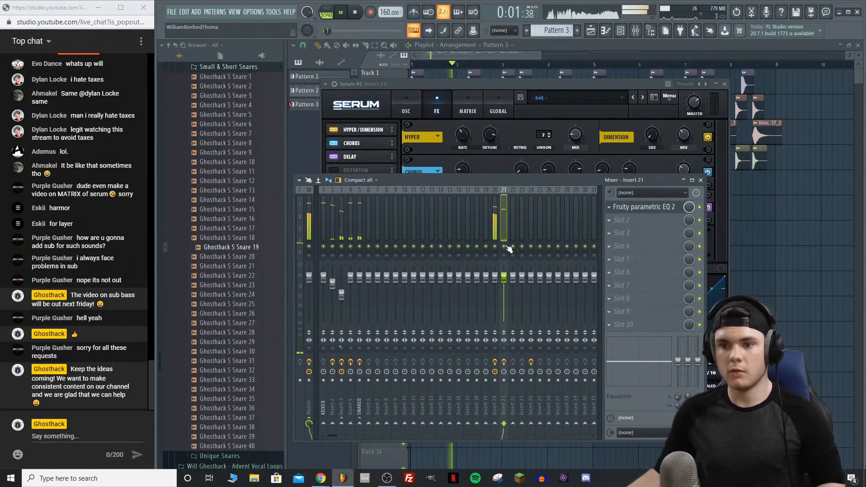
key(space)
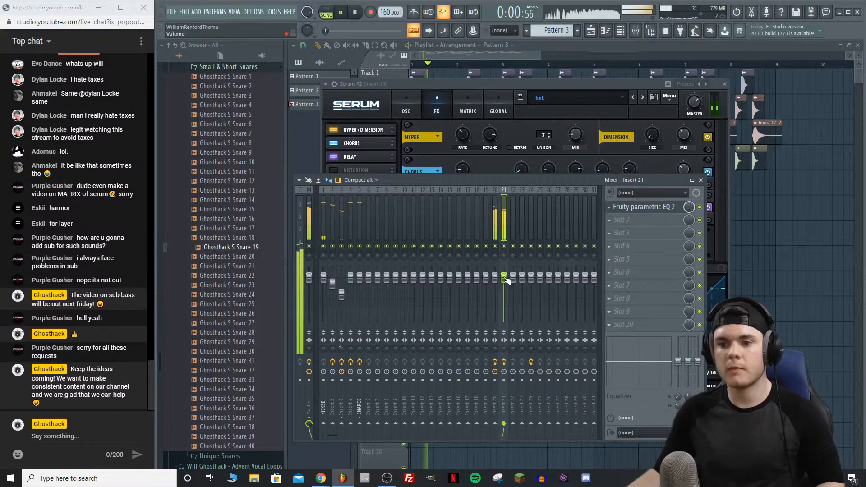
drag(505, 277, 505, 283)
key(space)
right_click(505, 239)
right_click(503, 246)
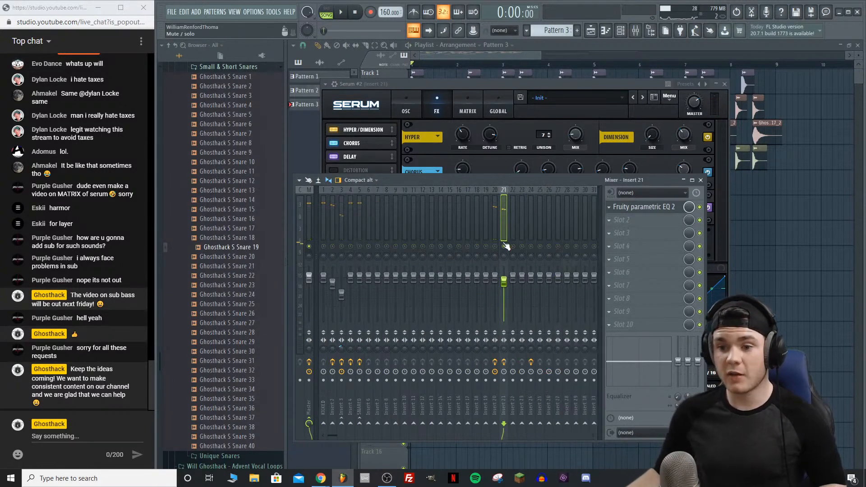
Step: In Insert 21's Fruity Parametric EQ 2, move the narrow yellow notch to a higher frequency and pull the green band into a second dip
key(space)
click(631, 207)
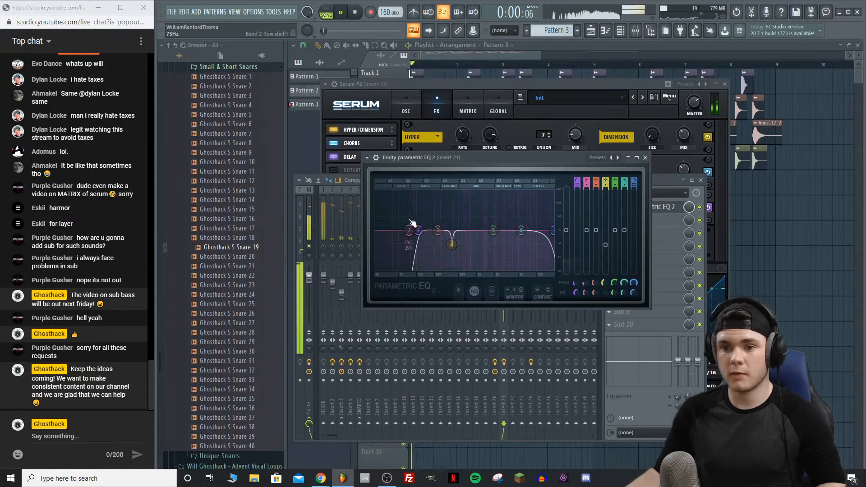
drag(452, 244, 486, 200)
key(space)
key(space)
drag(484, 238, 485, 242)
key(space)
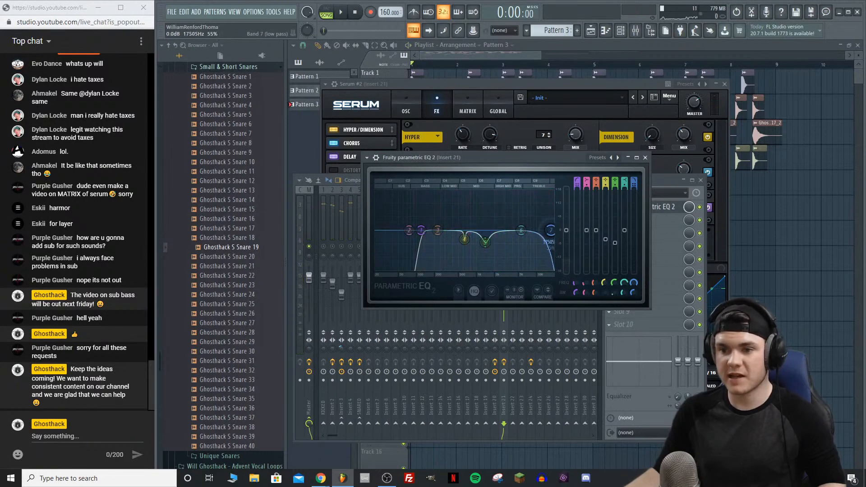
drag(551, 230, 552, 230)
key(space)
key(space)
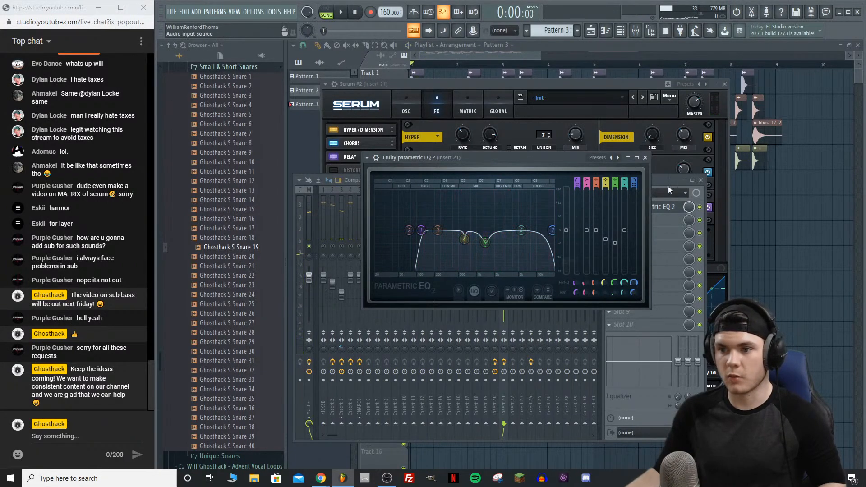
Step: Compare Insert 21 within the full beat, restore its solo and bring Serum #2 back to the front
click(483, 244)
key(space)
right_click(506, 248)
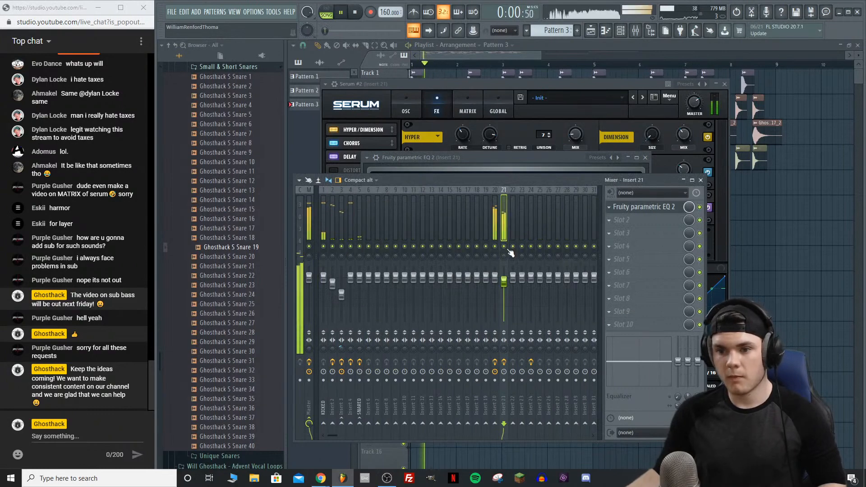
right_click(506, 247)
click(488, 80)
key(space)
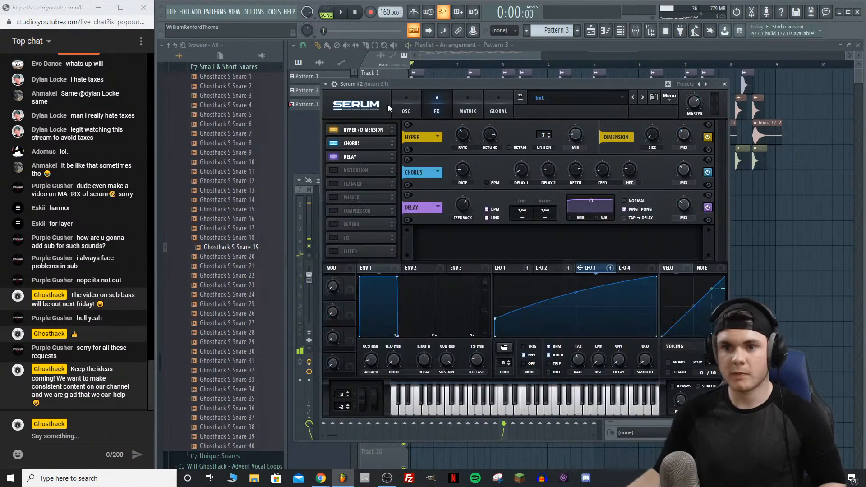
Step: Review Serum #2's oscillator page, play a test note and close the plugin
click(406, 109)
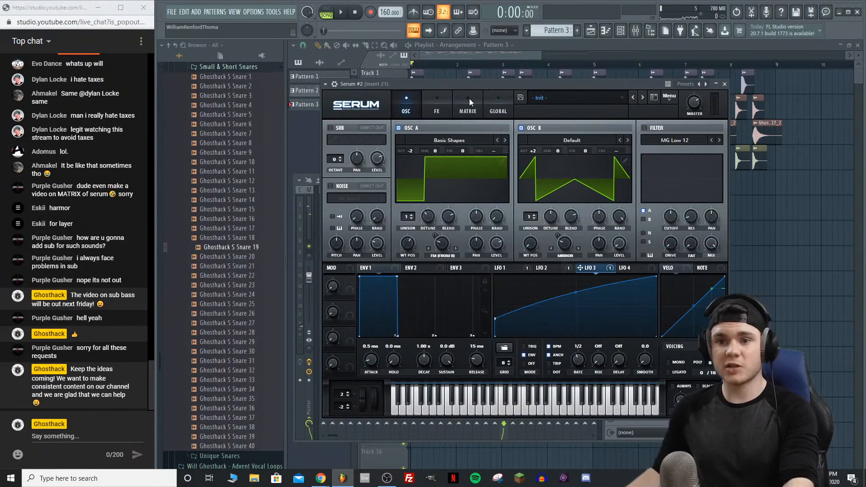
key(v)
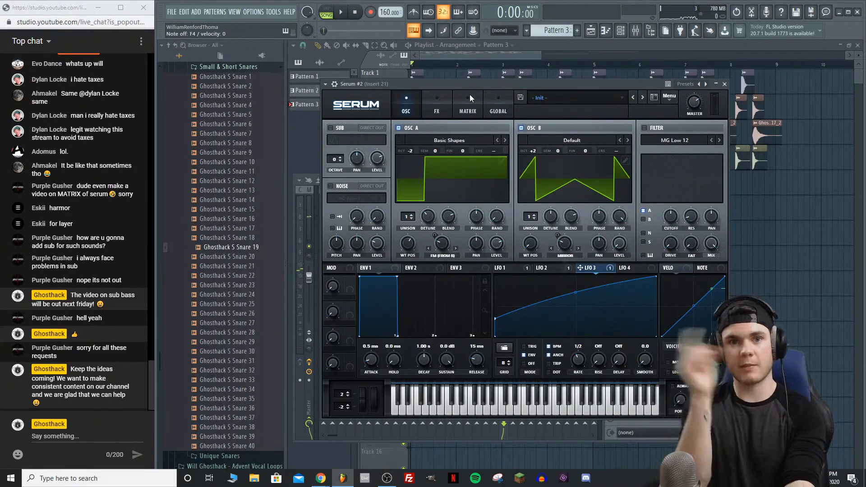
key(v)
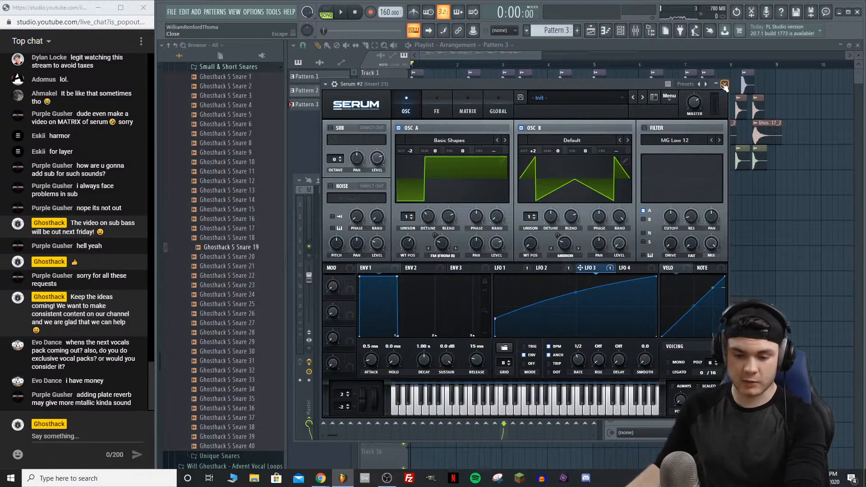
click(724, 85)
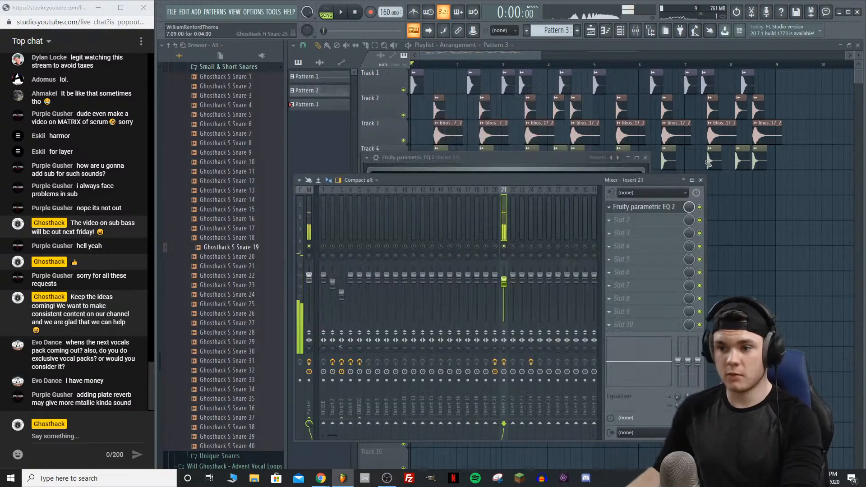
Step: Move the EQ down to Insert 21's second effect slot, insert Fruity PanOMatic ahead of it and close both plugin windows
click(626, 222)
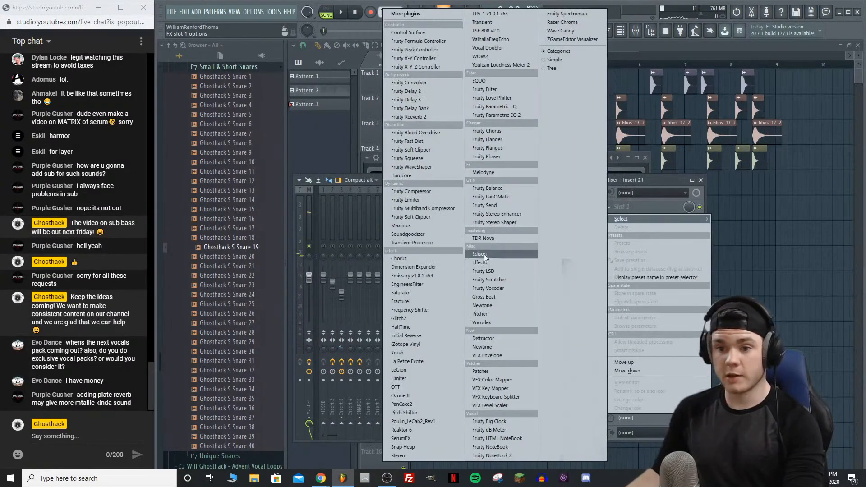
click(496, 197)
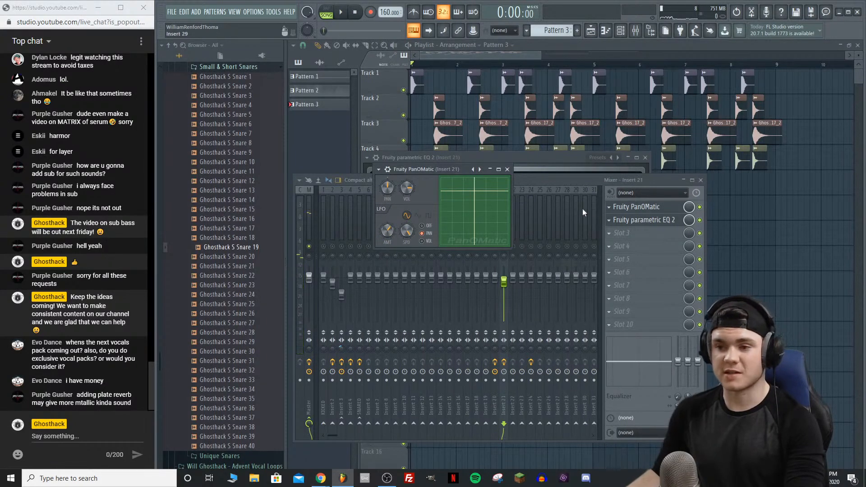
click(630, 211)
click(640, 223)
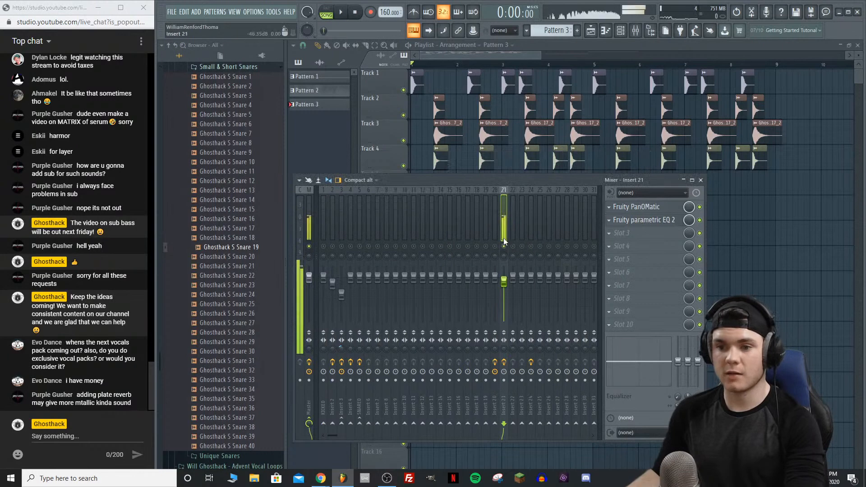
Step: Play the beat and toggle Insert 21's solo to compare the bass alone with the full mix
key(space)
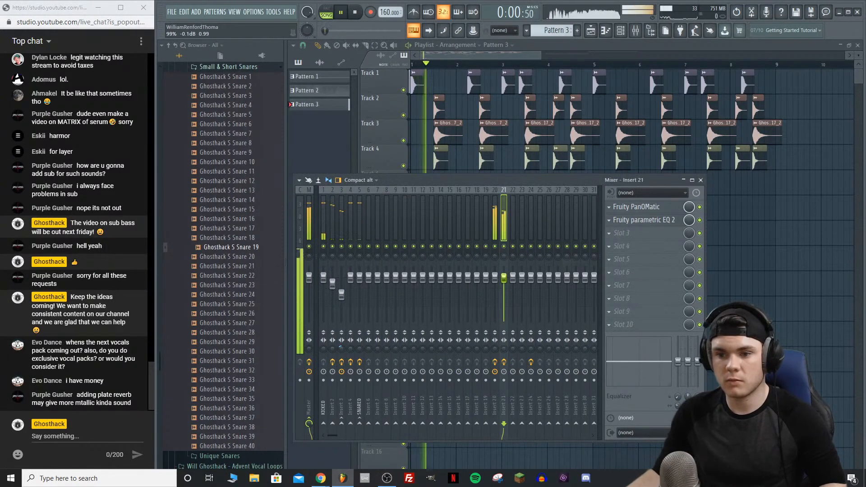
key(space)
right_click(504, 246)
key(space)
key(space)
Step: In Serum #2, lower LFO 3's starting point to zero and add a full-height point just before the end of the curve
click(621, 31)
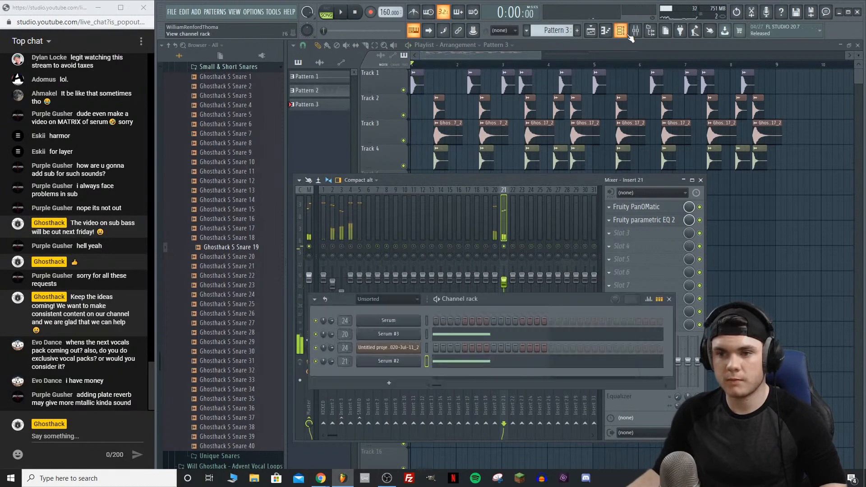
click(405, 358)
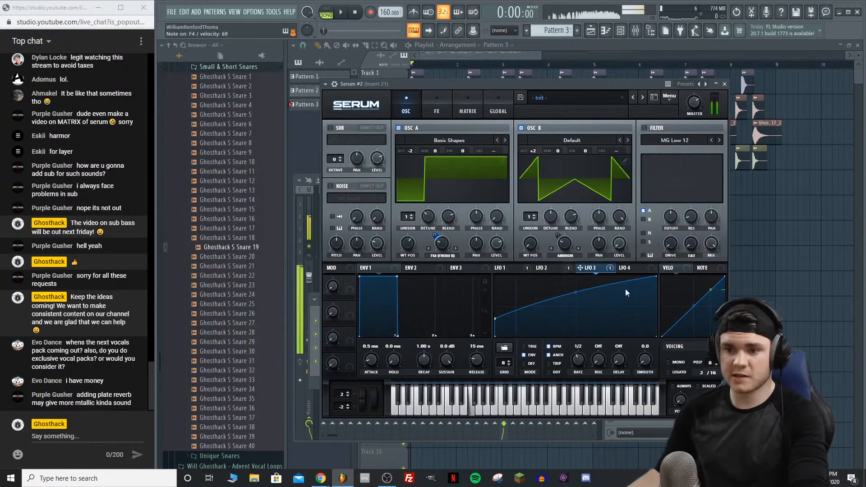
double_click(498, 320)
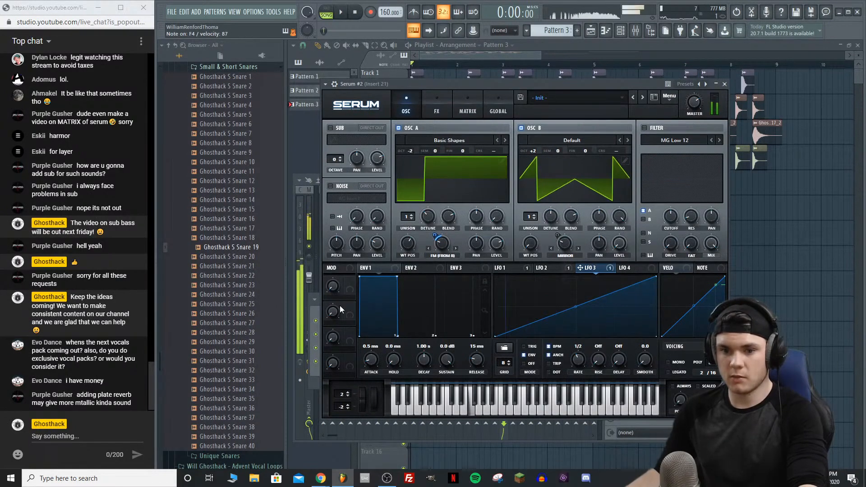
double_click(634, 277)
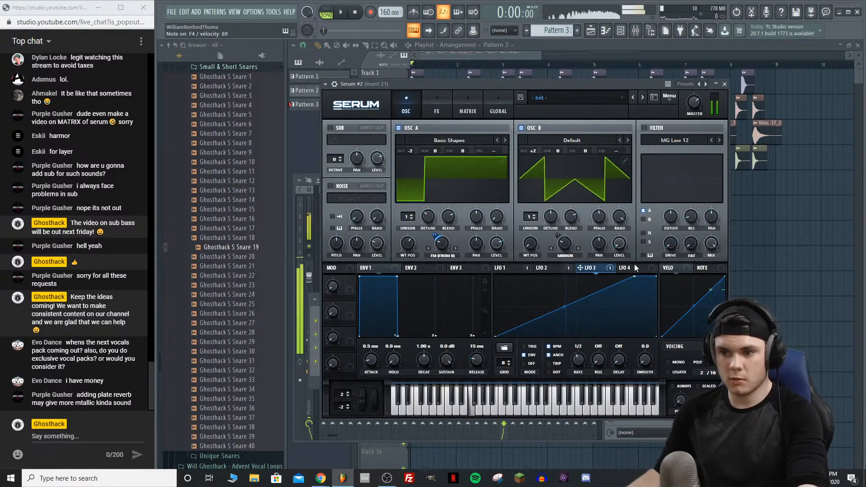
Step: Audition the reshaped bass, take Insert 21 out of solo in the mixer and raise its fader slightly within the full beat
key(space)
key(space)
click(294, 278)
key(space)
key(space)
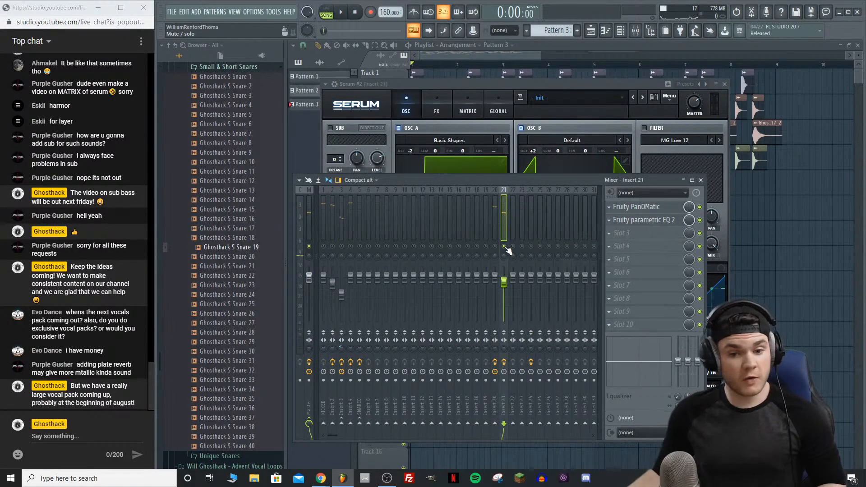
right_click(505, 247)
key(space)
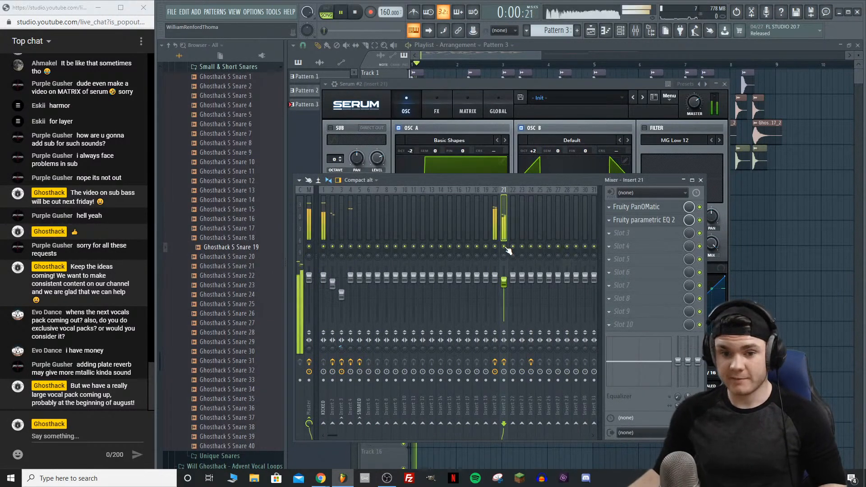
drag(504, 282, 504, 279)
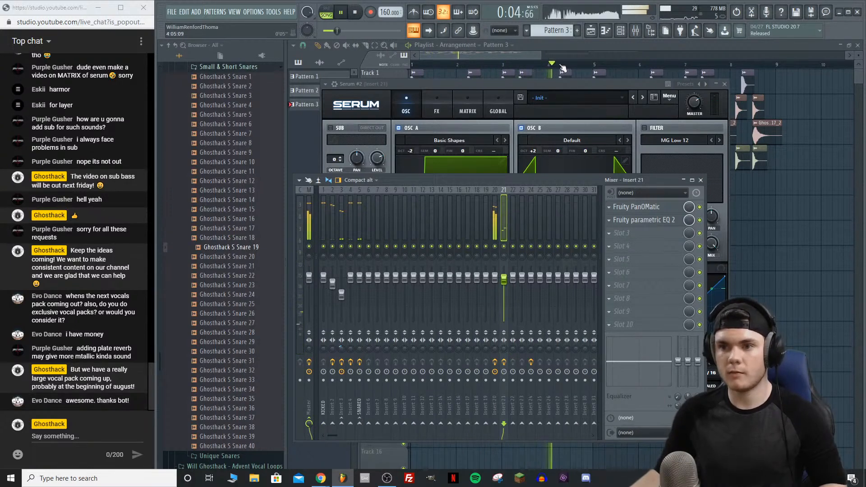
Step: In the playlist, shorten the first Pattern 3 clip to half a bar and duplicate the other bass clips on Tracks 6 to 9 into the second half
click(554, 41)
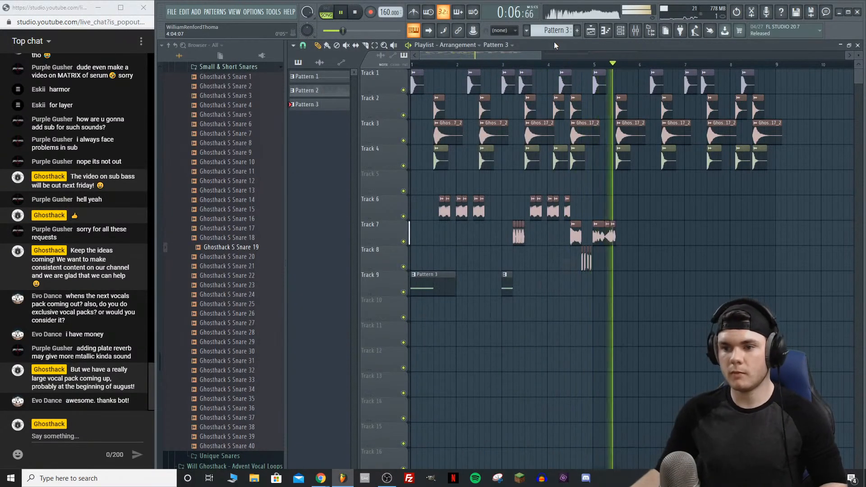
drag(674, 321, 509, 222)
click(478, 314)
right_click(477, 317)
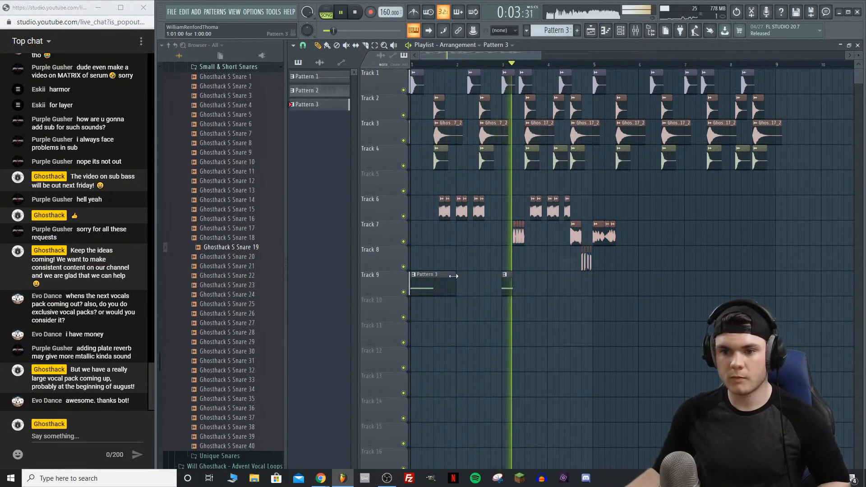
drag(706, 327, 438, 194)
key(space)
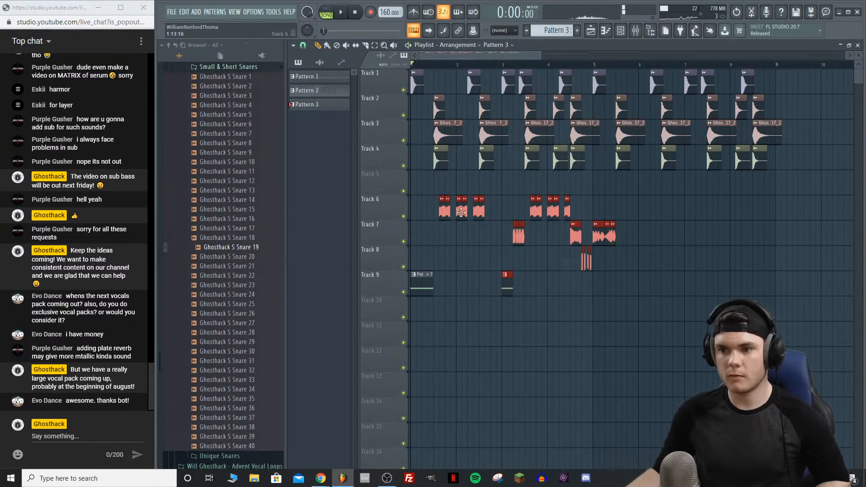
key(ctrl+b)
Step: Play the duplicated bass section from bar 5 with the whole arrangement in view, and clear the clip selection
click(593, 65)
key(space)
key(space)
key(space)
drag(542, 55, 626, 85)
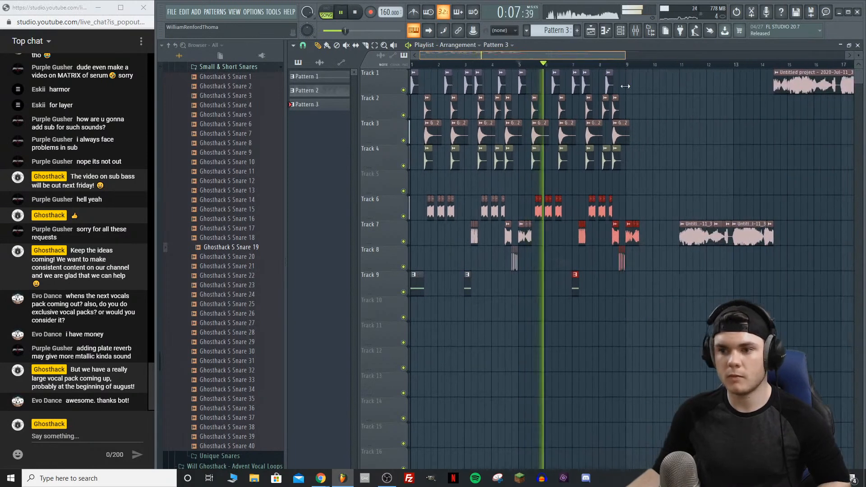
click(678, 333)
right_click(679, 336)
key(space)
Step: Select the duplicated bass slices on Track 6 after bar 5 and slip their audio to a different part of the recording
scroll(547, 72, up, 5)
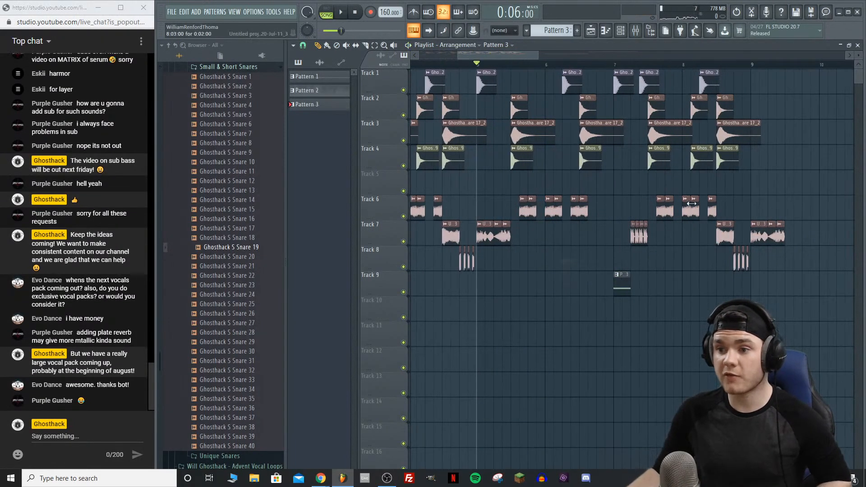
drag(749, 210, 518, 198)
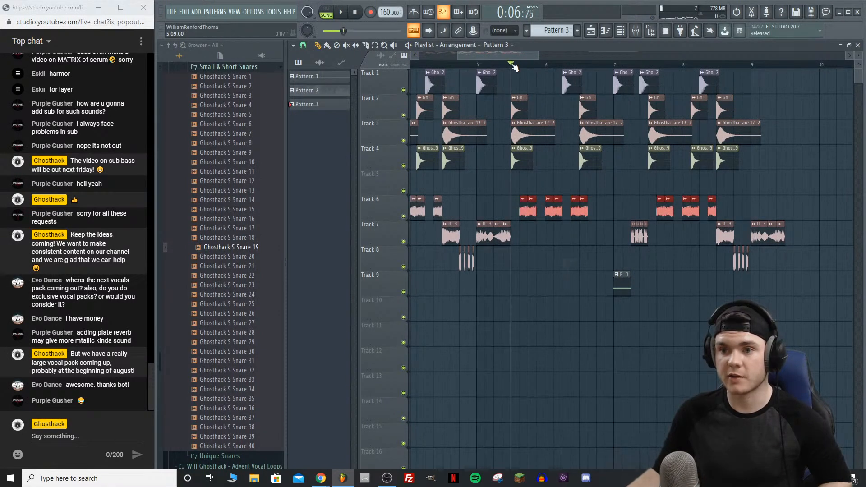
key(space)
scroll(513, 67, up, 5)
key(space)
click(358, 47)
key(space)
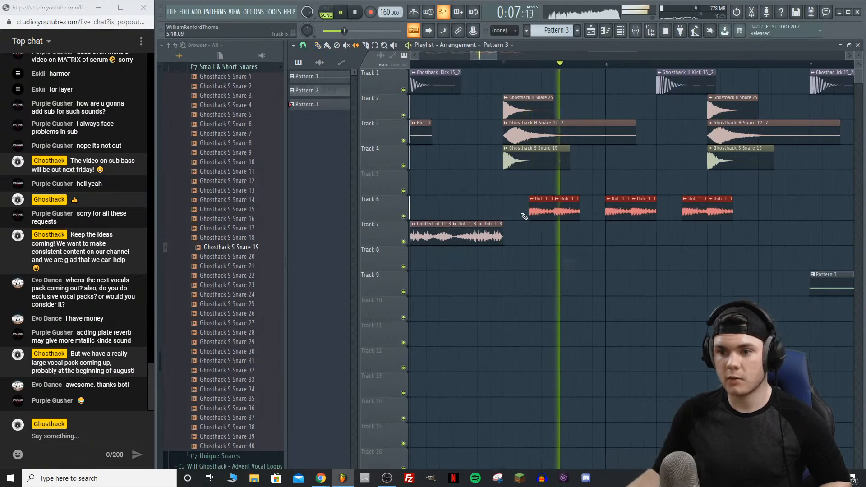
key(space)
key(space)
mouse_move(538, 213)
mouse_down()
mouse_move(507, 216)
mouse_move(537, 211)
mouse_up()
Step: Try further slip offsets on the selected Track 6 slices, auditioning each from bar 5's snare, and settle on a smoother, quieter part of the recording
key(space)
key(space)
key(space)
key(space)
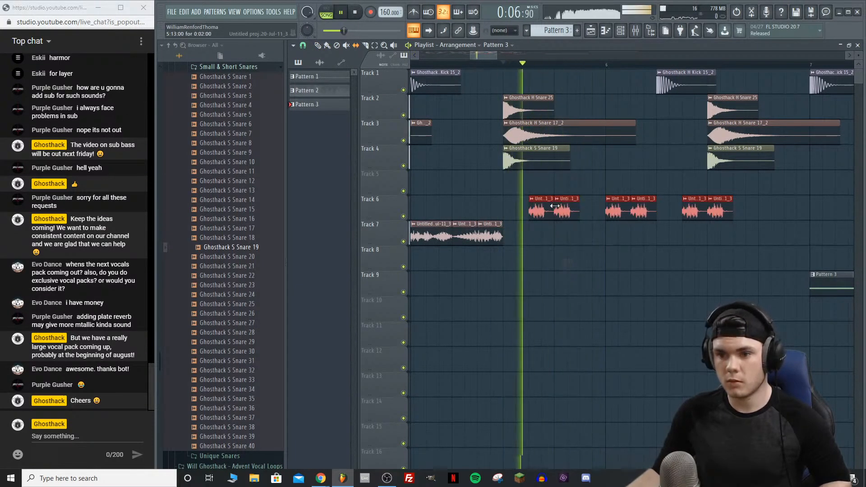
key(space)
key(space)
key(space)
key(space)
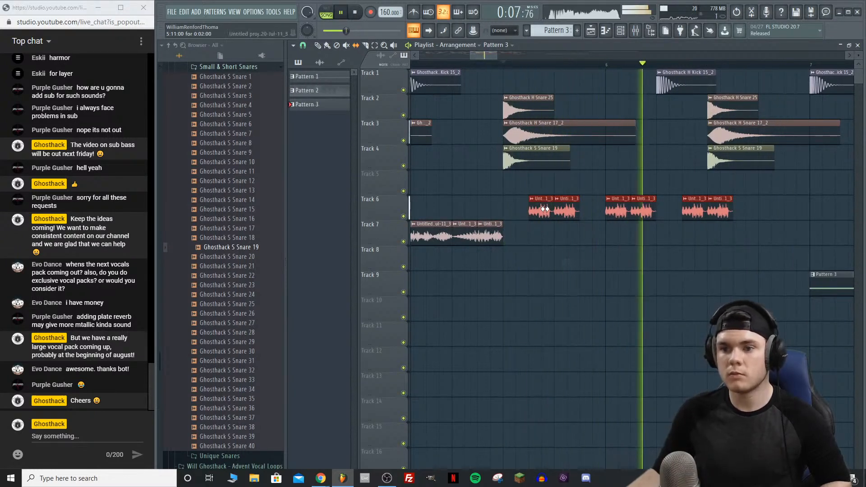
key(space)
key(space)
key(space)
key(space)
key(space)
key(space)
key(space)
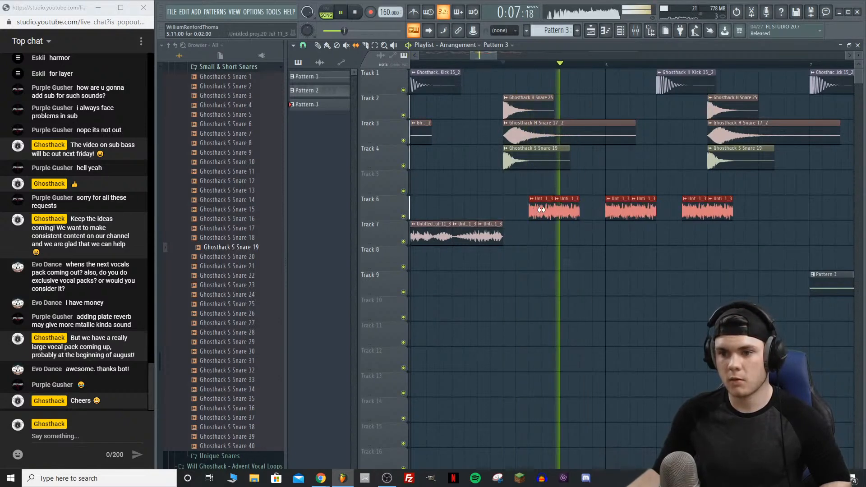
key(space)
key(space)
key(space)
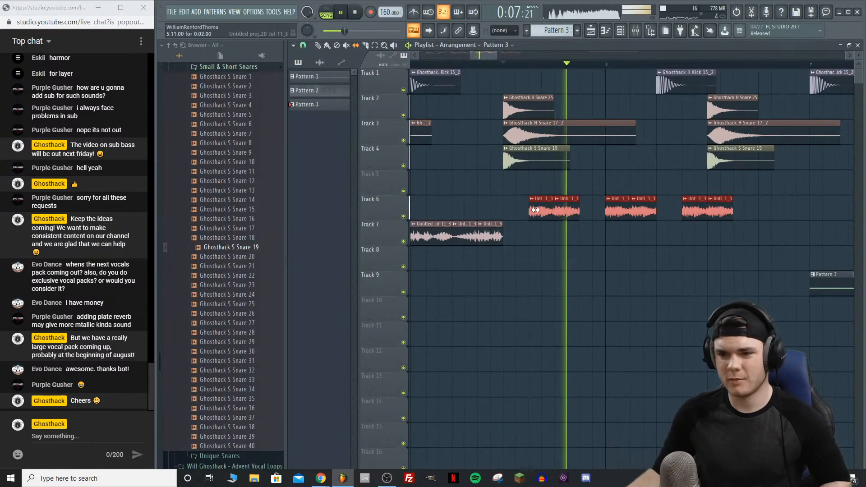
Step: Replay the slipped Track 6 slices from bar 5's snare and listen to them within the whole arrangement
key(space)
key(space)
key(space)
key(space)
key(space)
key(space)
key(space)
key(space)
key(space)
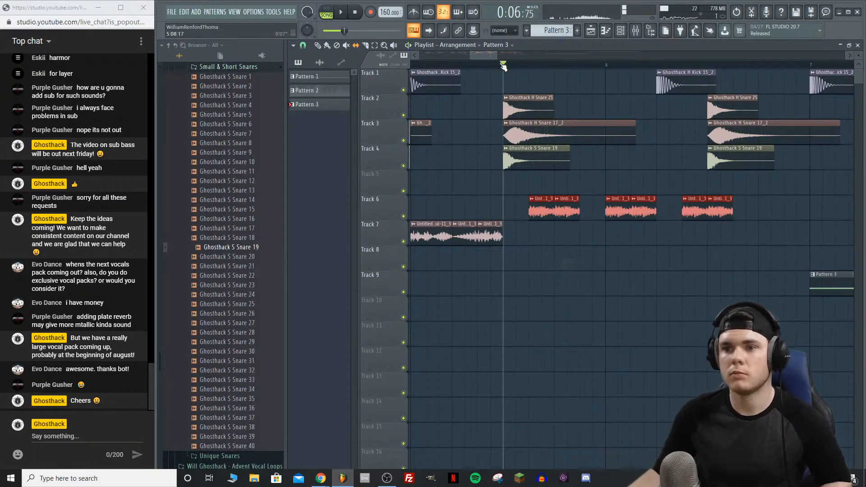
scroll(503, 66, down, 6)
key(space)
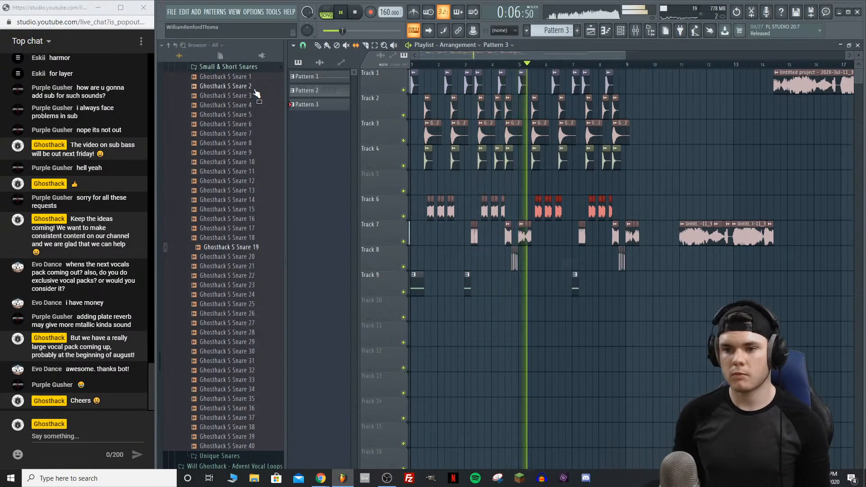
Step: Clear the clip selection, stop playback and set the song position to bar 5
drag(256, 94, 687, 323)
right_click(695, 330)
key(space)
click(522, 66)
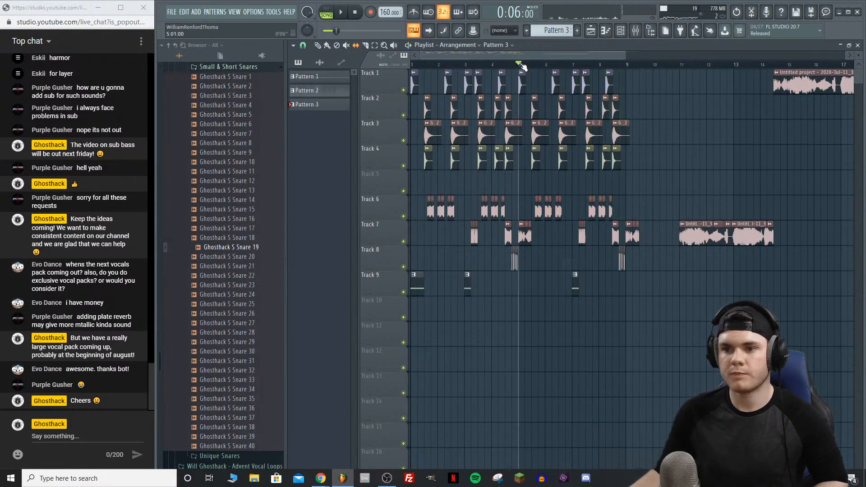
Step: Select the three pairs of audio clips on Track 6 between bars 5 and 7 and audition them
scroll(523, 67, up, 3)
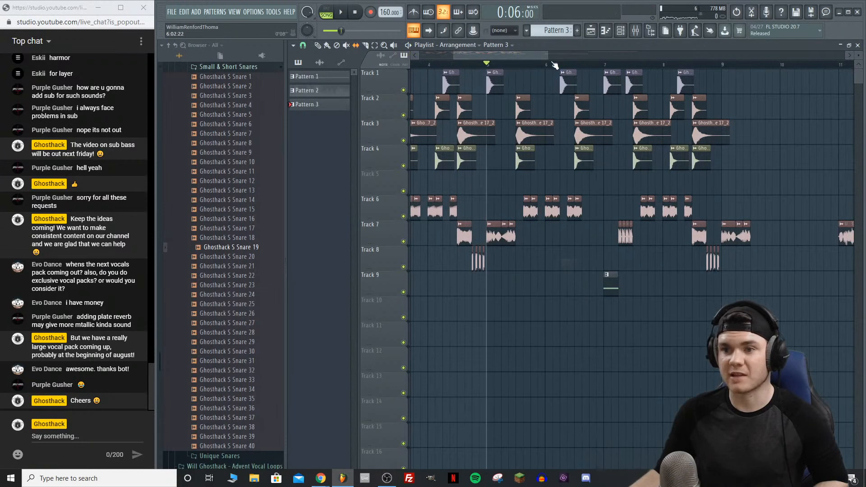
scroll(555, 67, up, 2)
drag(620, 210, 494, 196)
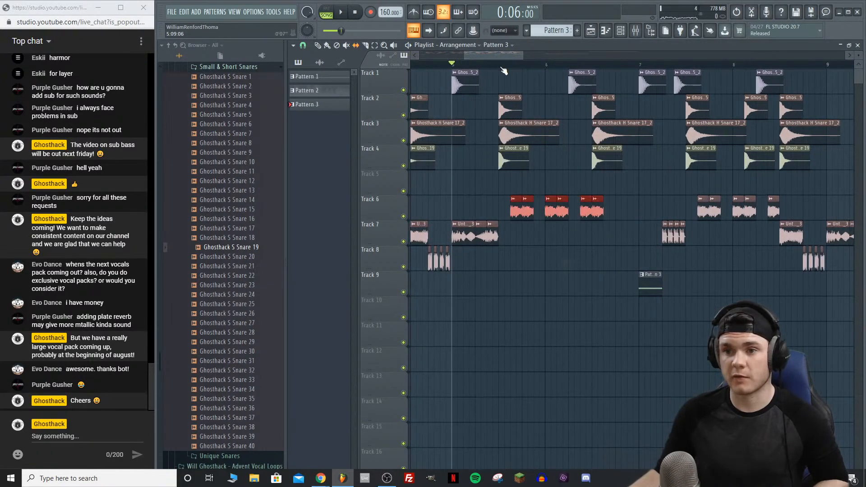
key(space)
scroll(514, 136, up, 2)
key(space)
key(space)
Step: Slip the audio inside the selected Track 6 clips slightly earlier and compare the result through repeated playback
mouse_move(517, 209)
mouse_down()
mouse_move(506, 212)
mouse_move(516, 212)
mouse_up()
key(space)
key(space)
key(space)
key(space)
key(space)
key(space)
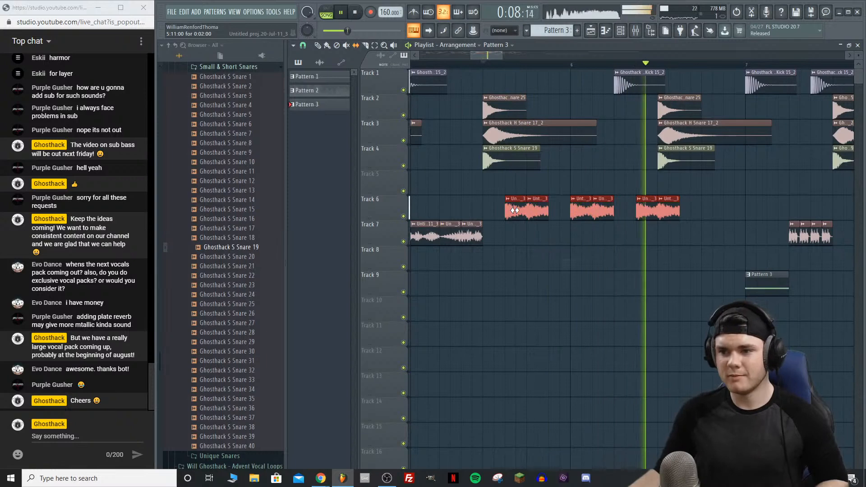
key(space)
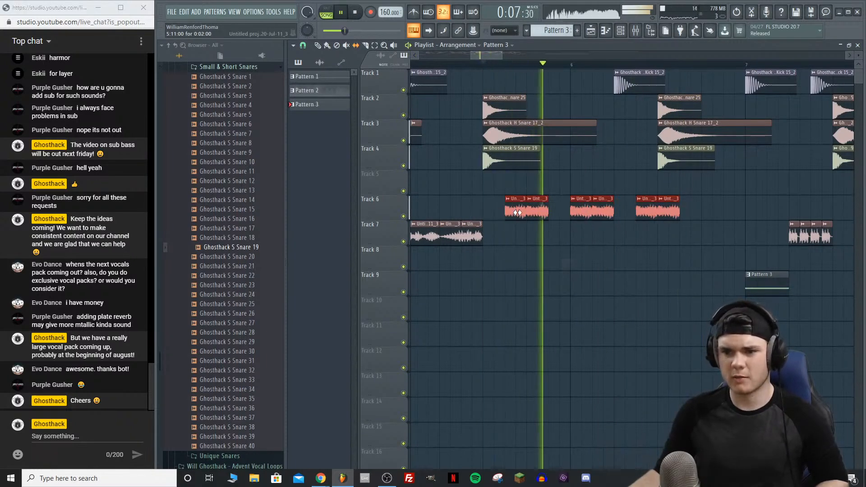
key(space)
key(space)
Step: Slip the audio inside the selected Track 6 clips again, shifting it further, and audition the new sound
drag(508, 215, 536, 215)
key(space)
key(space)
key(space)
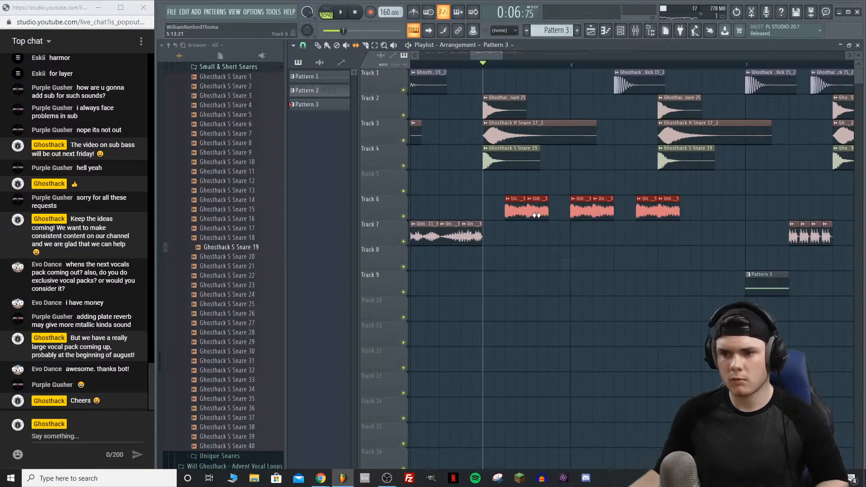
key(space)
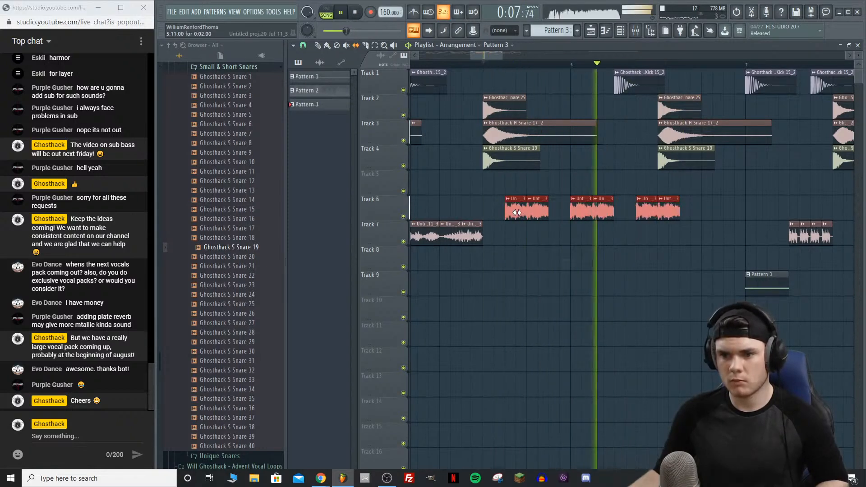
key(space)
key(space)
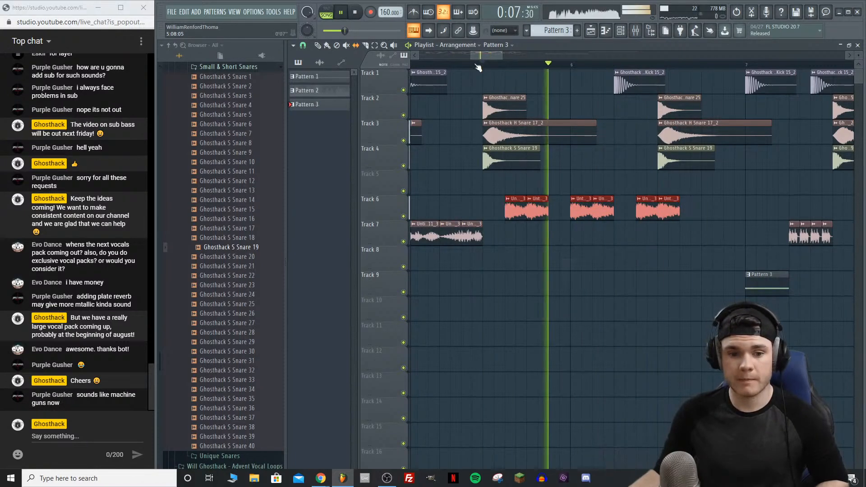
Step: Listen to the arrangement from the edited Track 6 clips, around bar 8 and from the start of the song
scroll(478, 68, down, 4)
key(space)
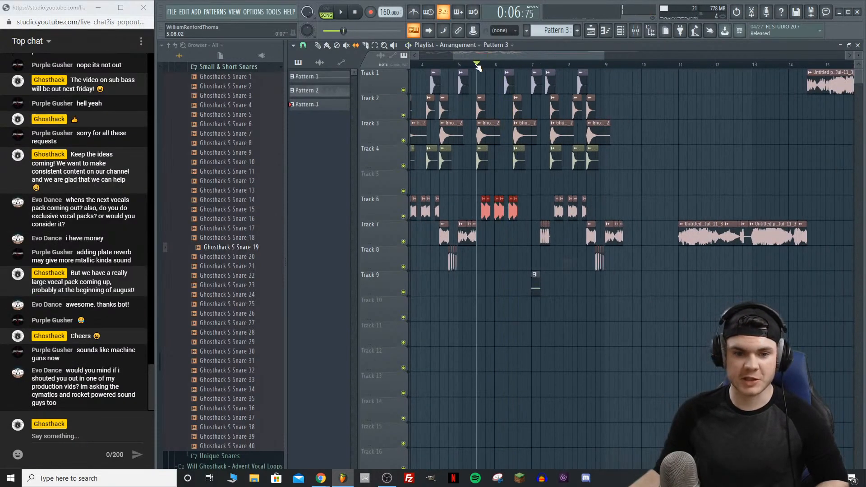
key(space)
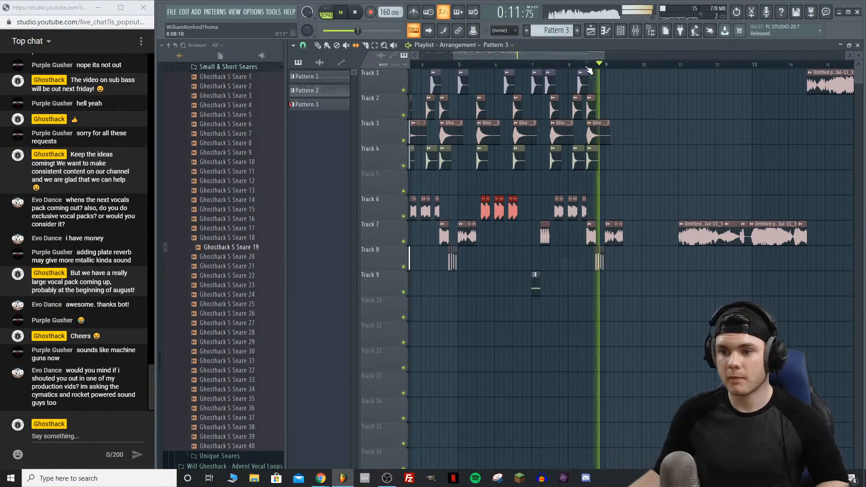
click(564, 65)
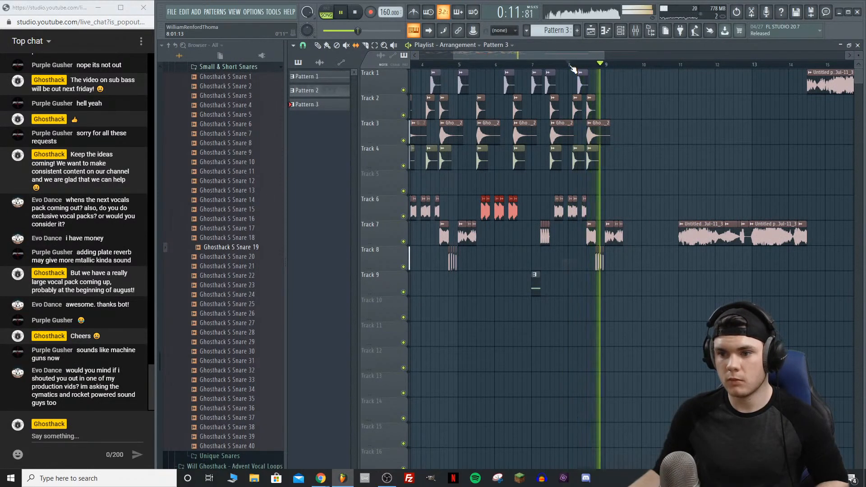
click(573, 68)
scroll(573, 67, down, 3)
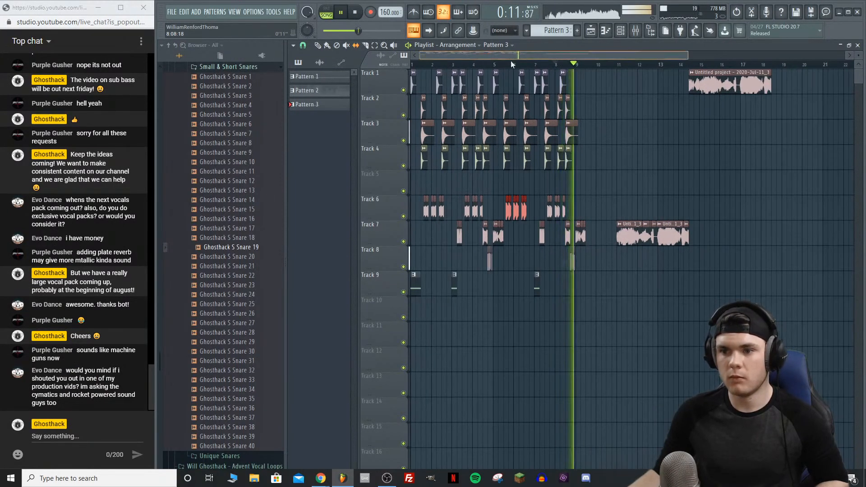
key(space)
click(412, 65)
key(space)
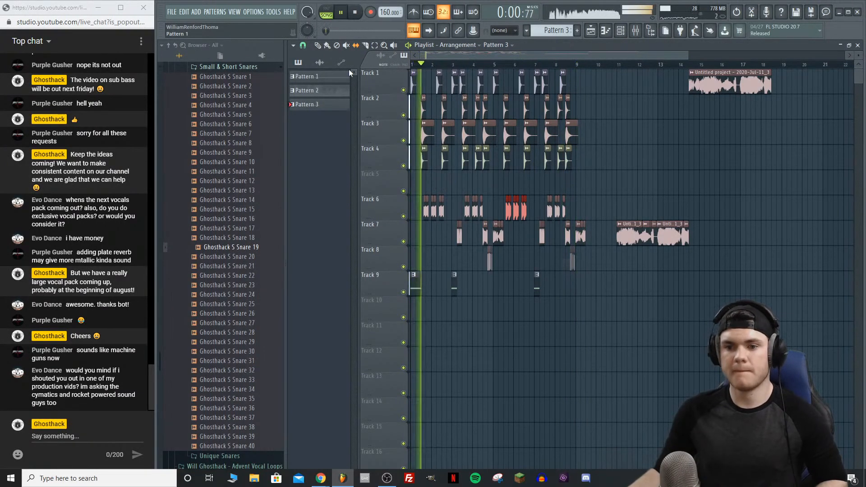
Step: Set the oscillator A wavetable position in Serum #3 to 96, audition it and close the synth
key(space)
click(636, 33)
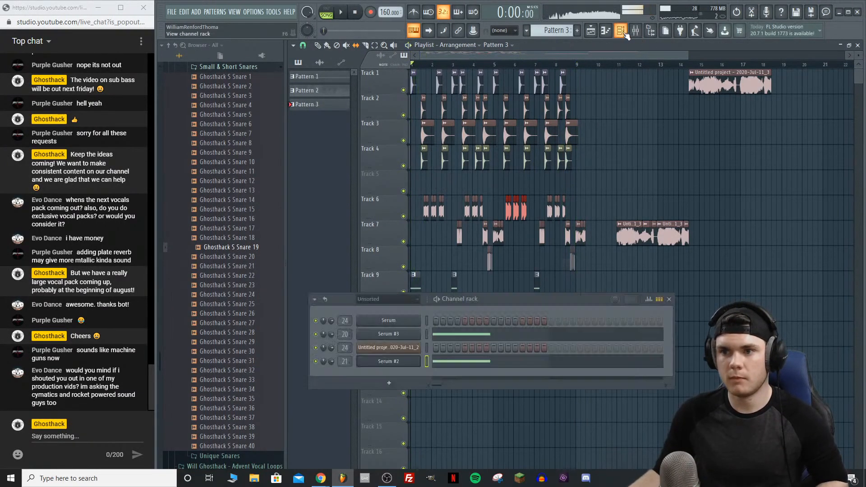
click(416, 336)
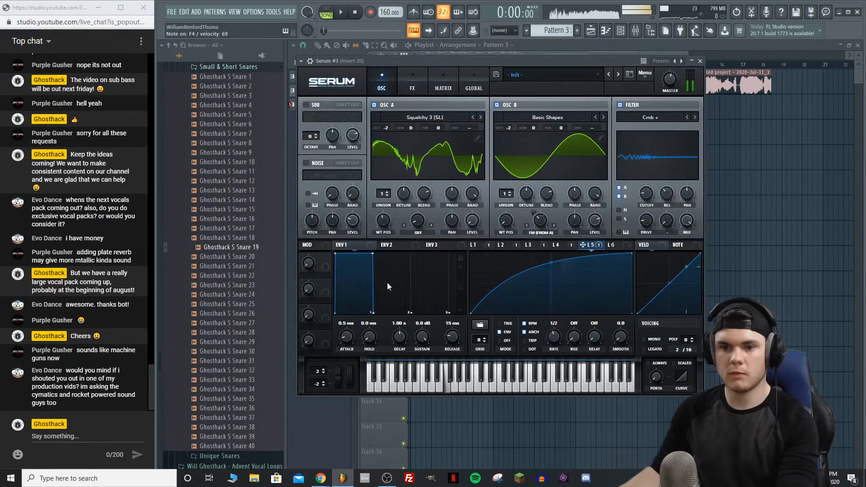
drag(387, 224, 389, 220)
key(space)
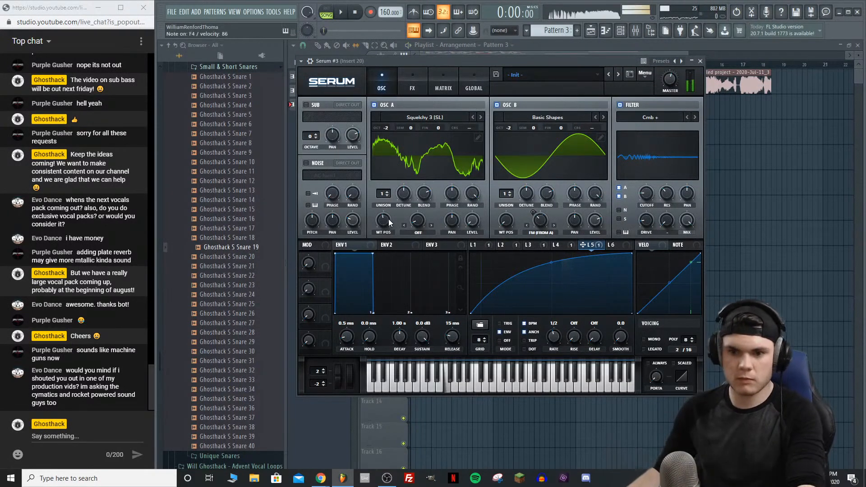
drag(389, 220, 389, 221)
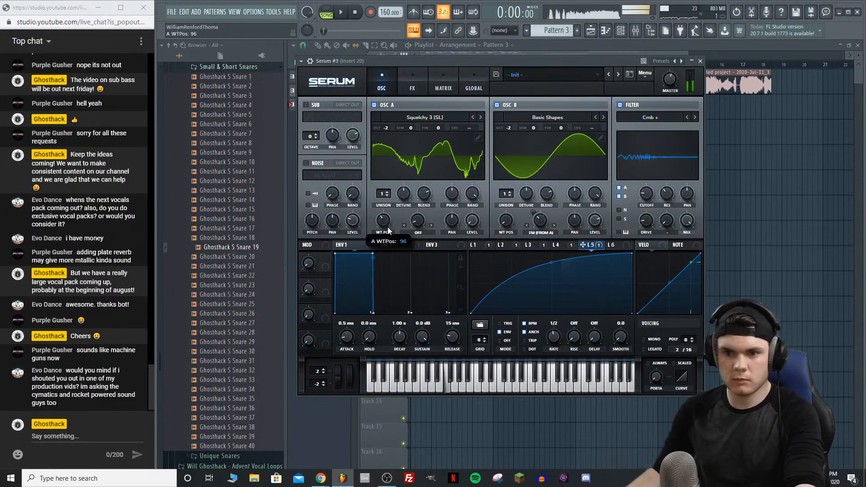
key(space)
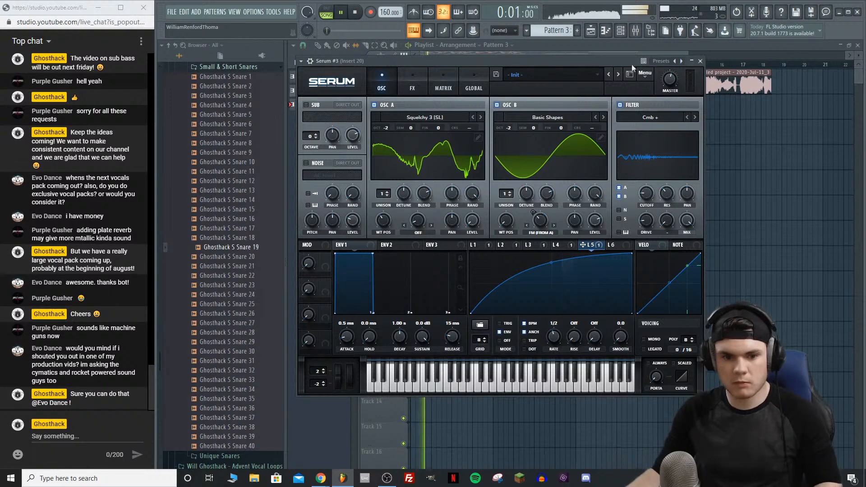
click(700, 61)
key(space)
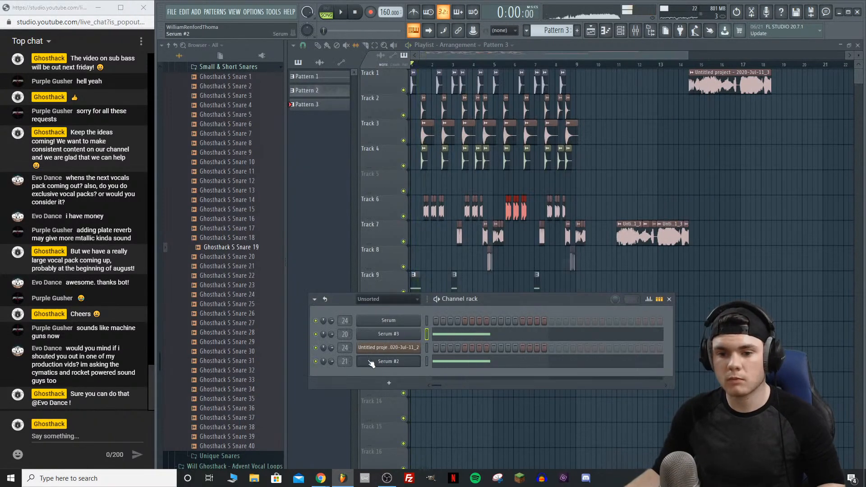
Step: Adjust the starting point of the LFO 3 curve in Serum #2 and close the synth
click(417, 362)
mouse_move(497, 318)
mouse_down()
mouse_move(491, 309)
mouse_move(487, 317)
mouse_up()
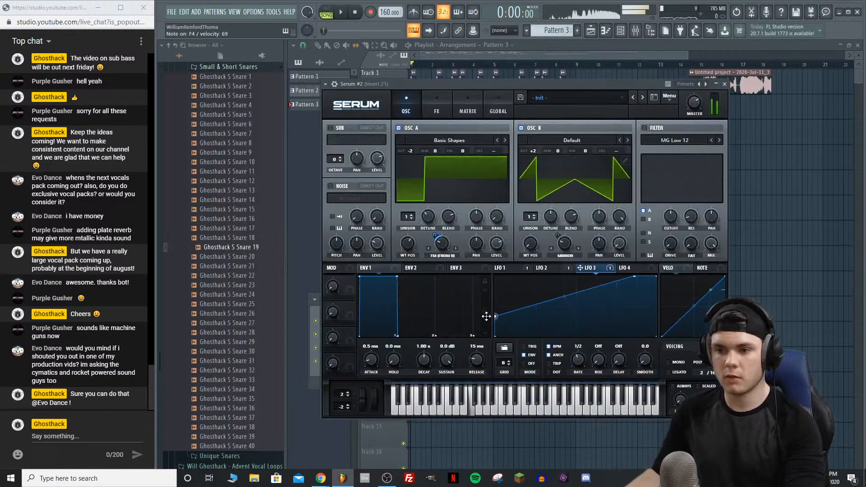
click(725, 84)
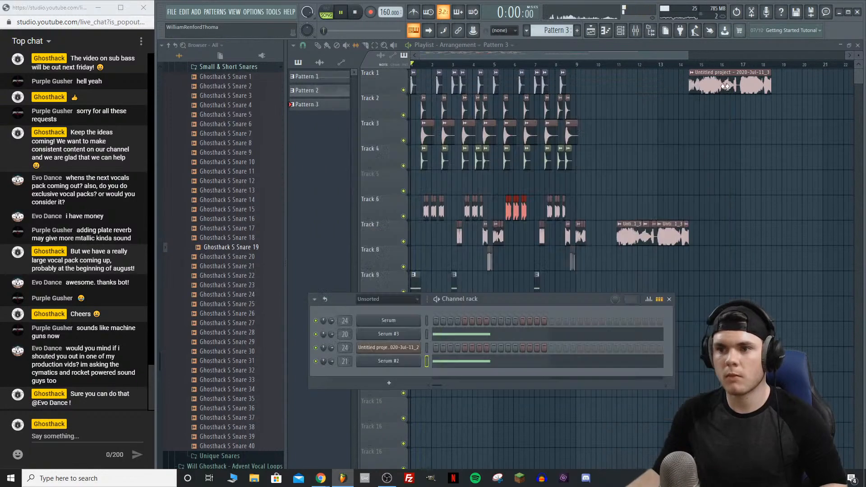
Step: Examine the levels and effect chains of mixer Inserts 20 and 21 during playback, along with the channel rack
click(635, 30)
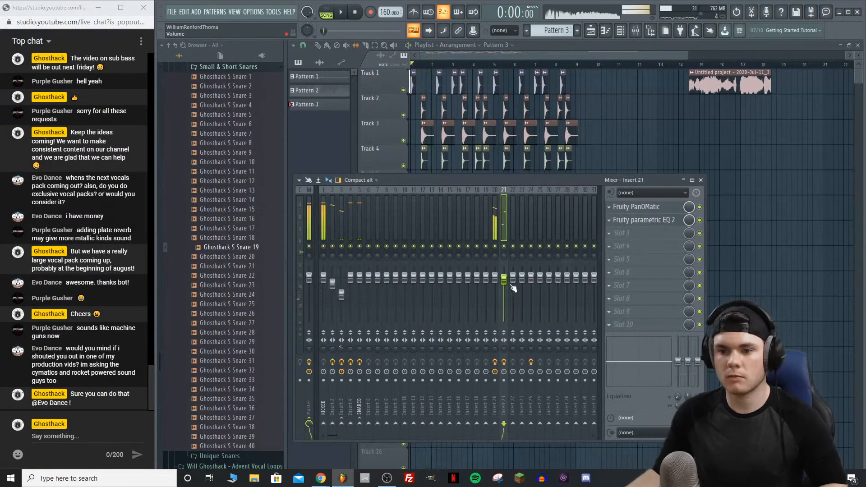
key(space)
click(495, 211)
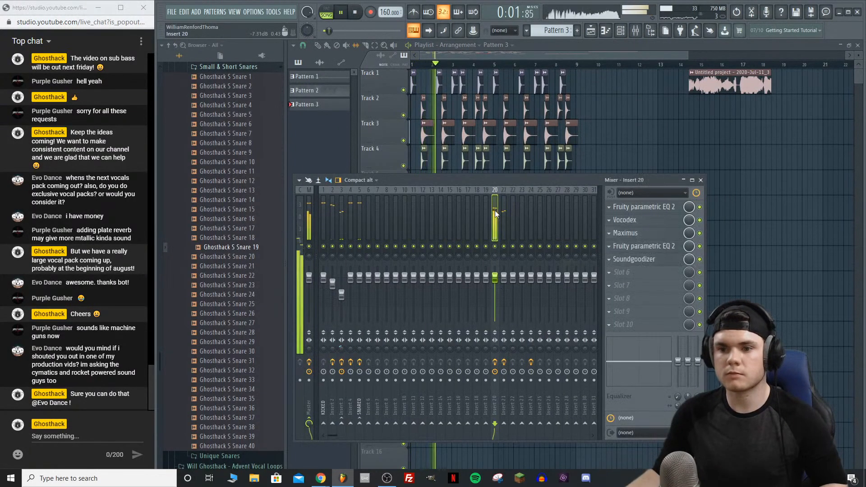
key(space)
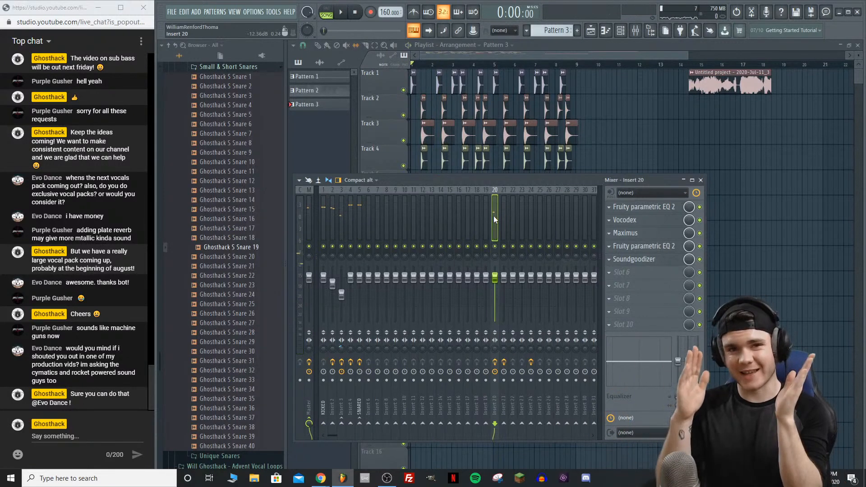
key(space)
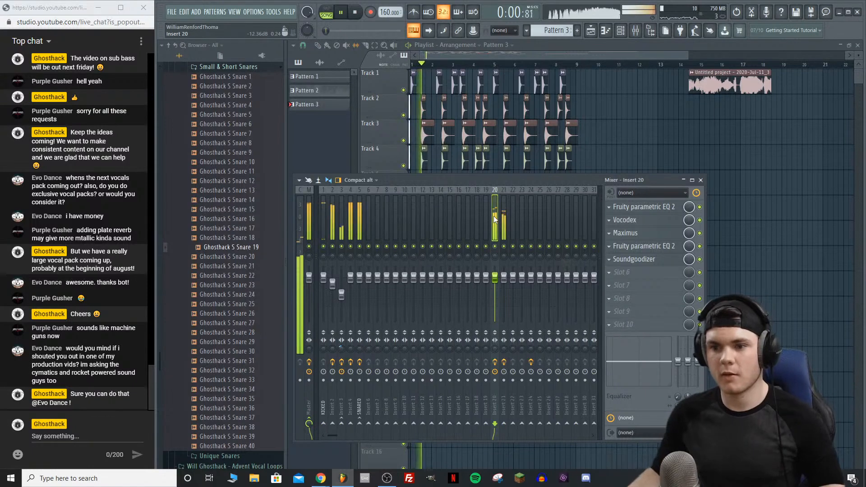
key(space)
key(space)
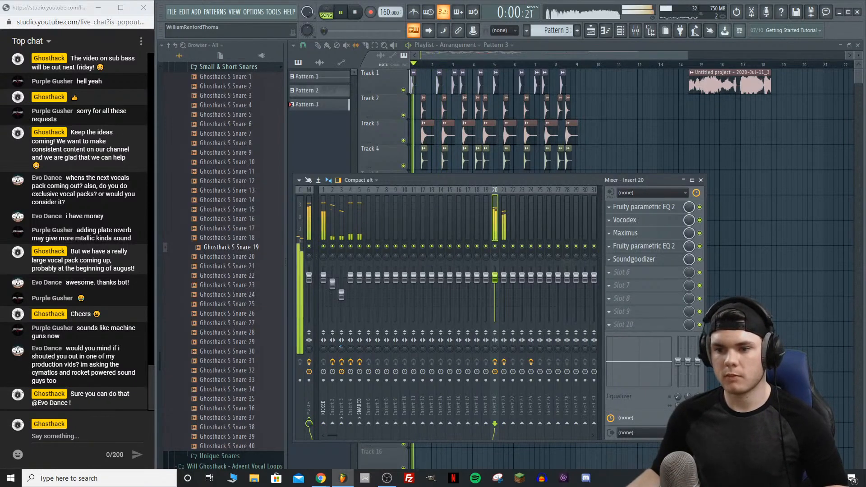
click(507, 250)
key(space)
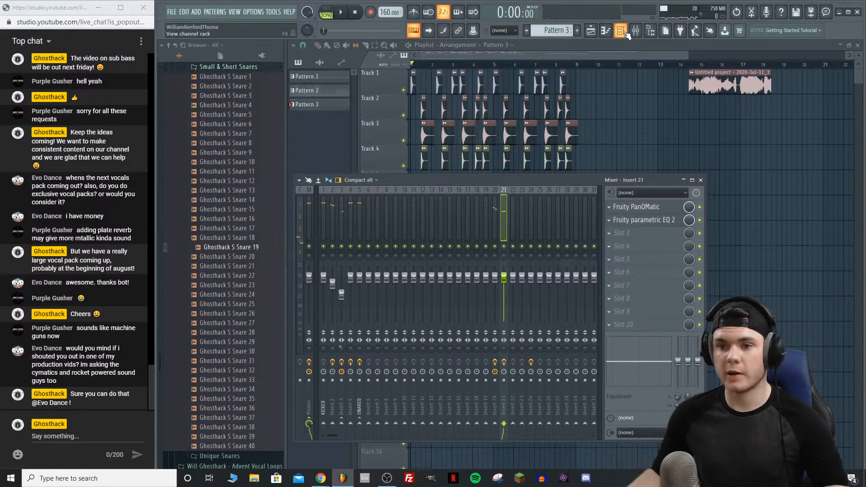
click(624, 32)
key(space)
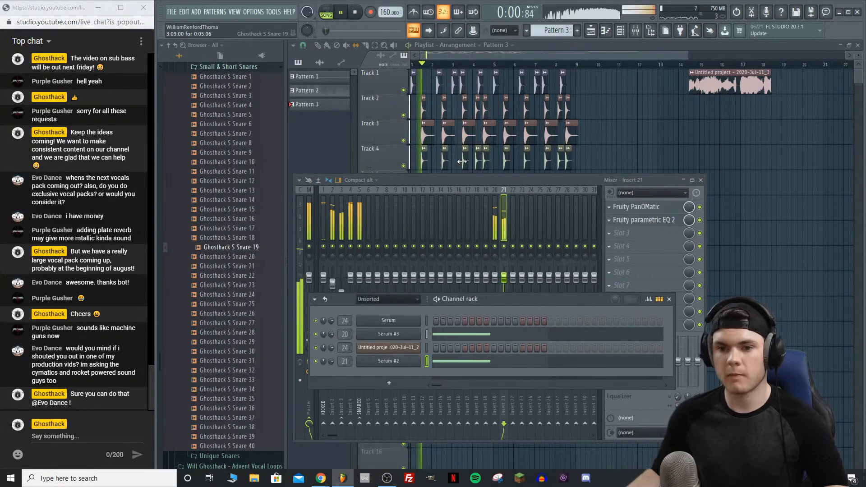
click(496, 210)
Step: Open the second Fruity parametric EQ 2 on Insert 20 and replace its curve with a flat preset
key(space)
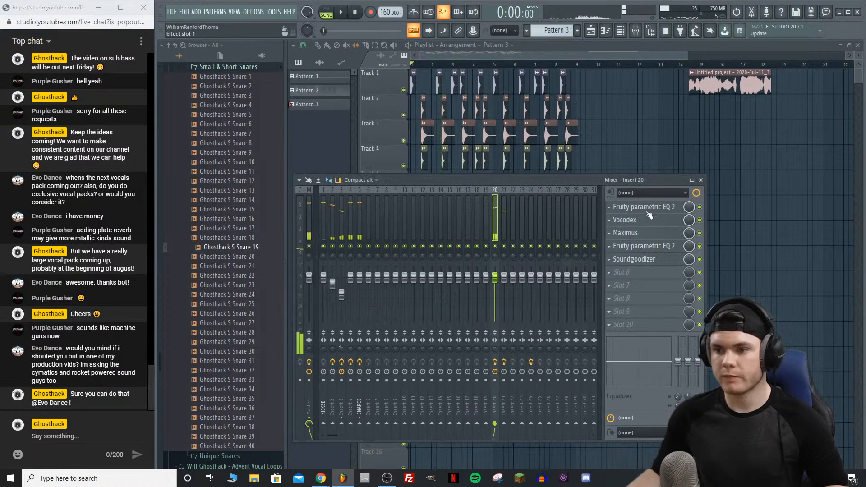
click(651, 246)
key(space)
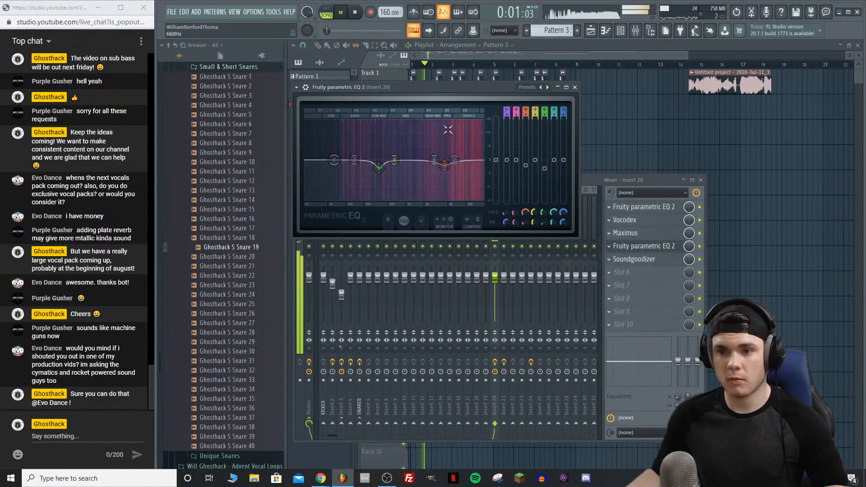
key(space)
click(519, 88)
click(532, 92)
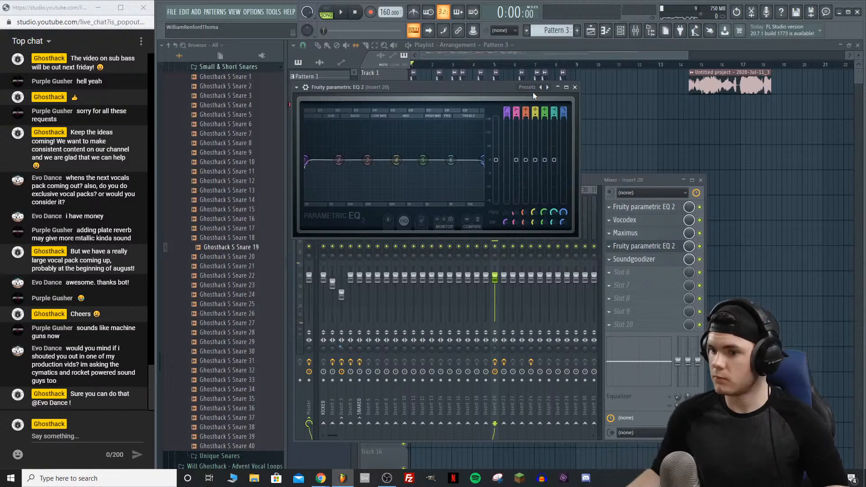
Step: Cut band 4 in the low mids and move band 1's low cut up into the bass range during playback
key(space)
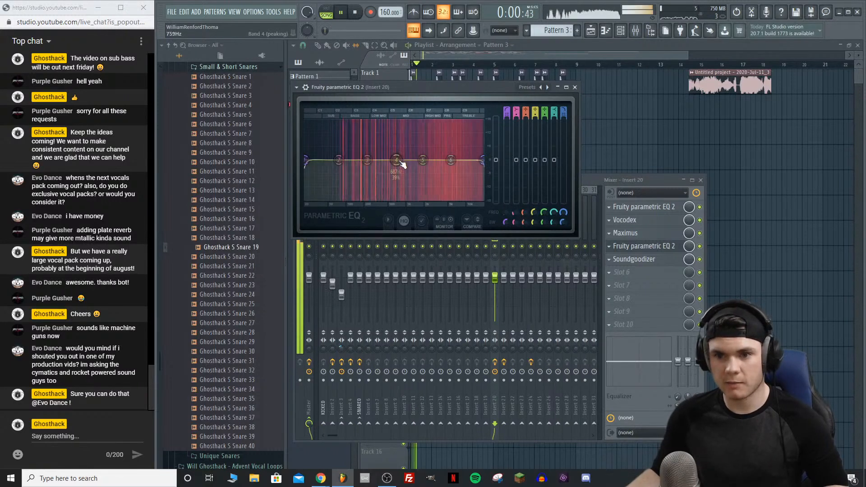
mouse_move(396, 160)
mouse_down()
mouse_move(383, 154)
mouse_move(387, 171)
mouse_up()
drag(306, 160, 340, 160)
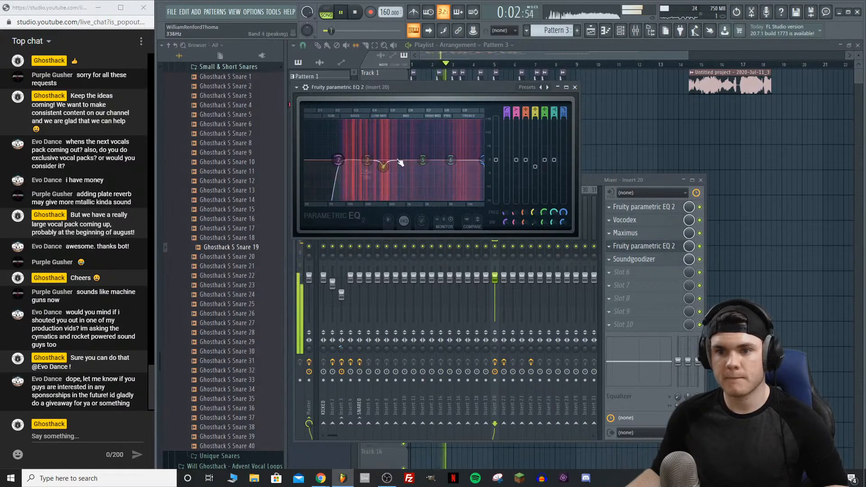
Step: Apply a Gentle 6 high-frequency roll-off on the EQ's last band and boost band 5 in the upper mids
key(space)
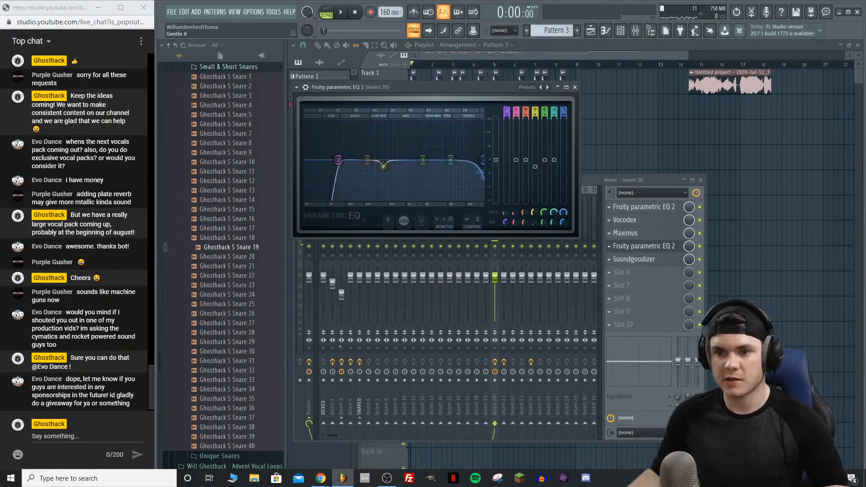
key(space)
mouse_move(422, 160)
mouse_down()
mouse_move(440, 151)
mouse_move(422, 153)
mouse_move(429, 153)
mouse_up()
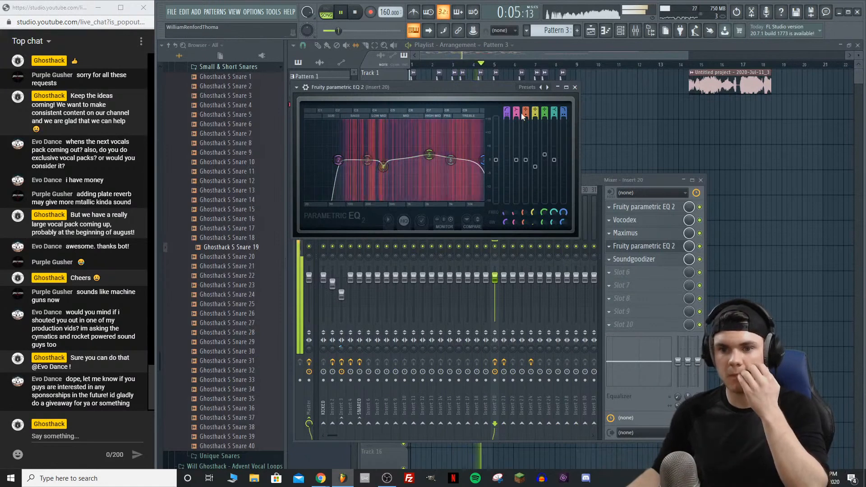
Step: Close the EQ and mixer and review the drop in the playlist around bars 4 to 8 before returning to its start
click(575, 87)
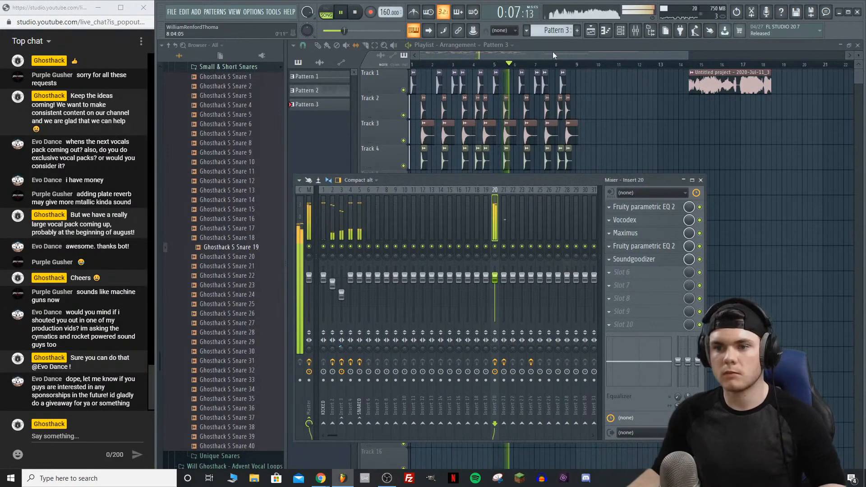
key(F9)
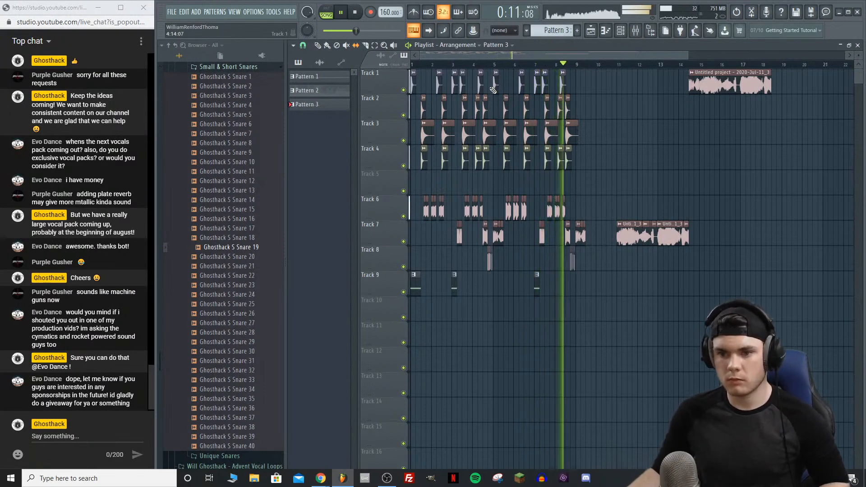
key(space)
scroll(561, 218, up, 3)
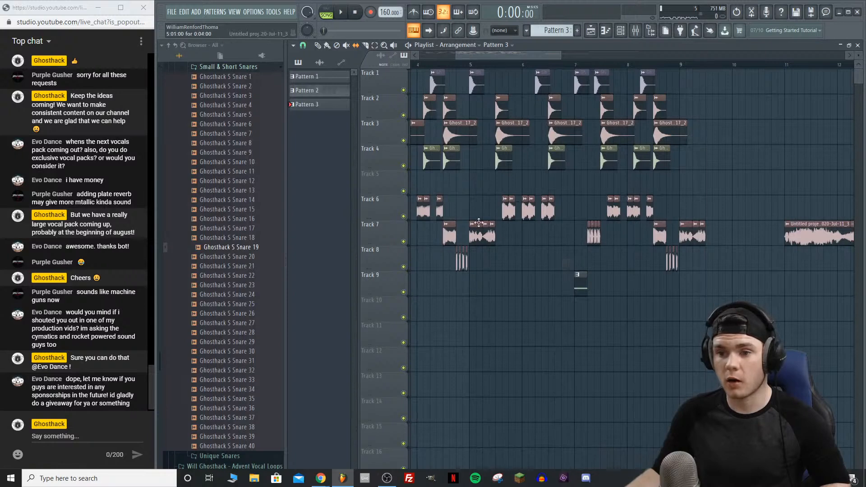
key(space)
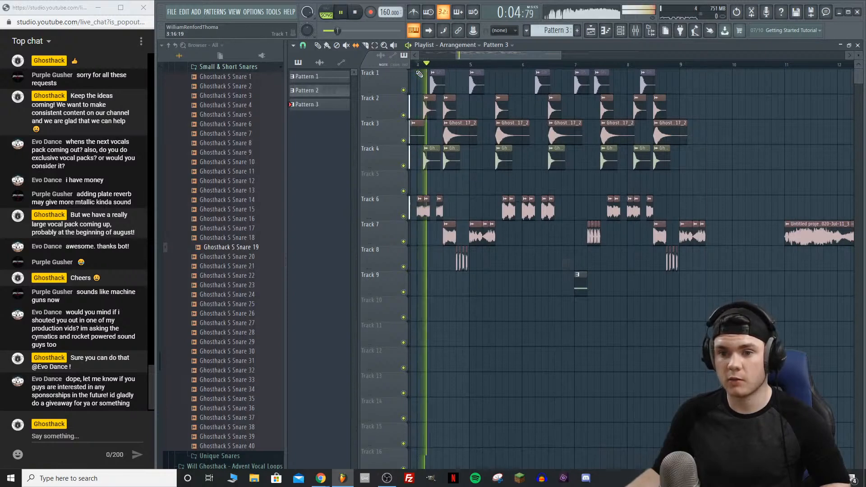
key(space)
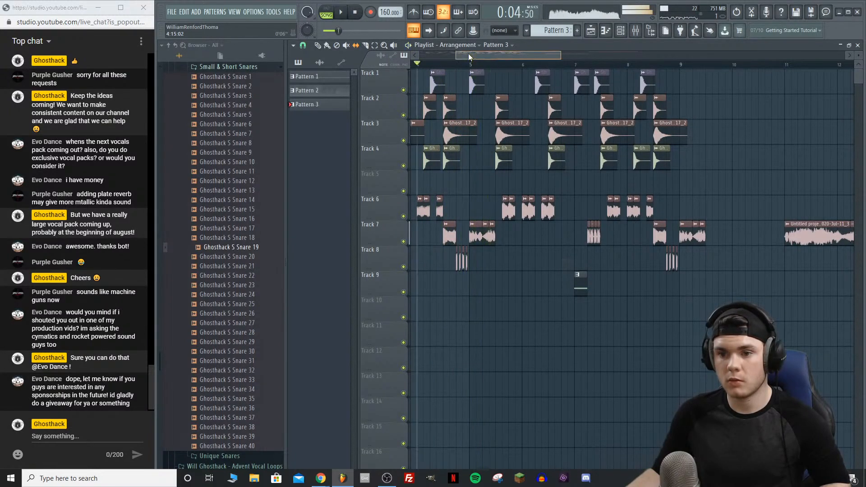
drag(470, 56, 407, 61)
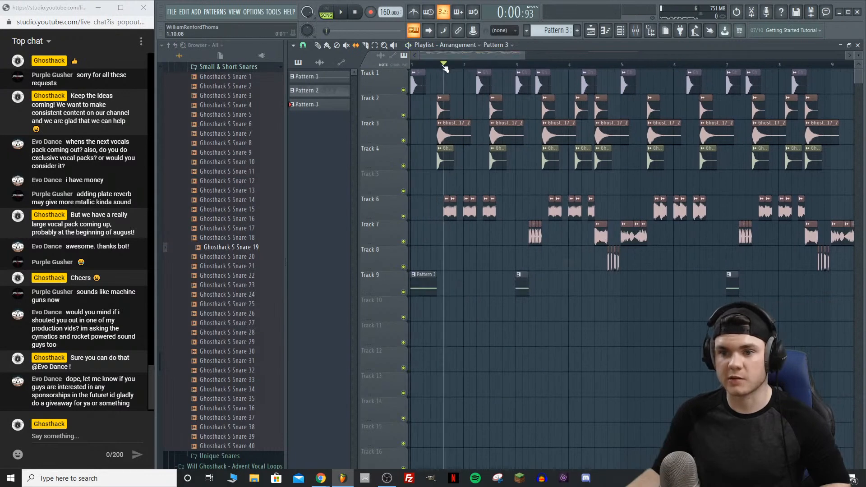
Step: Make the opening Track 6 bass clips unique, adjust their sampler channel volume and audition the drop from just after bar 1
right_click(447, 201)
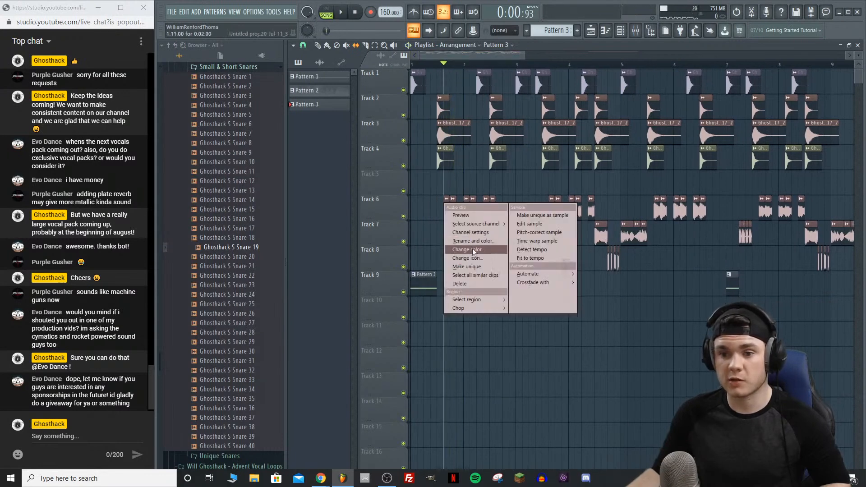
click(468, 267)
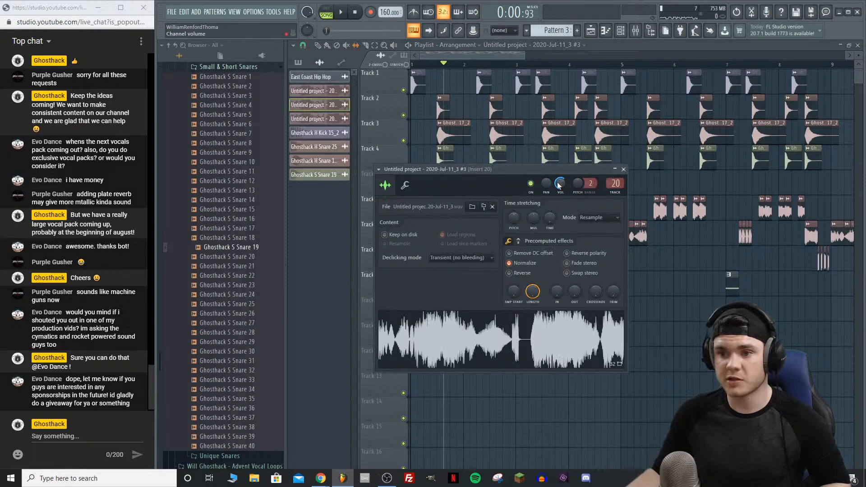
right_click(559, 184)
click(567, 185)
key(space)
click(624, 170)
key(space)
key(space)
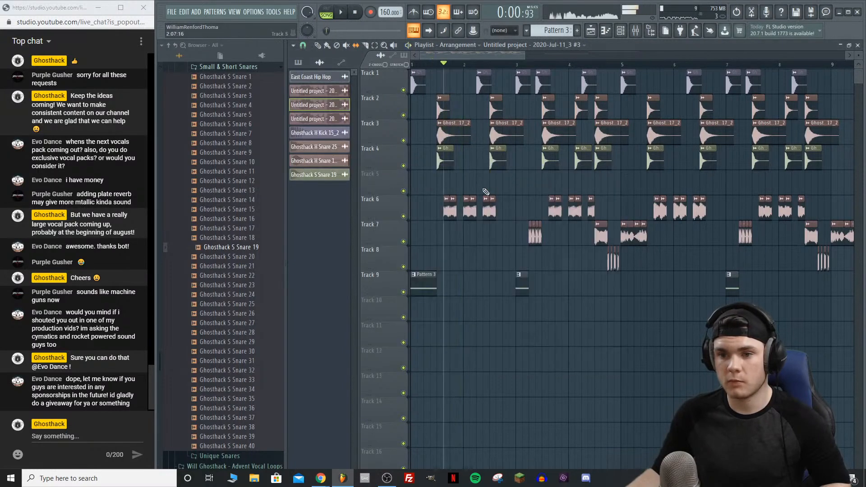
key(space)
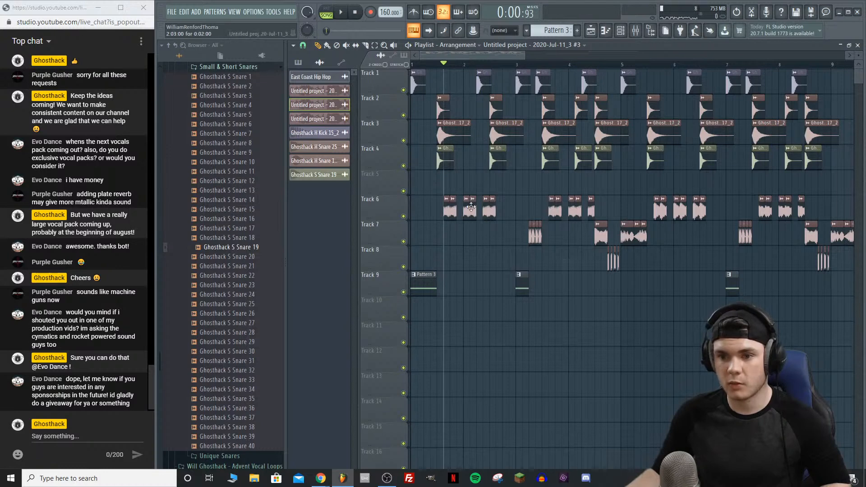
Step: Rebalance the channel volume of the opening Track 6 bass clips against the drums, checking with playback from the beginning
key(space)
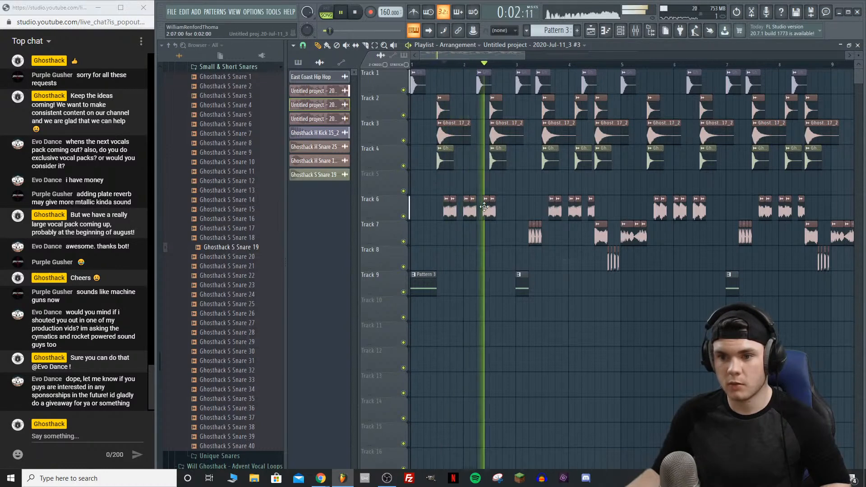
key(space)
double_click(470, 210)
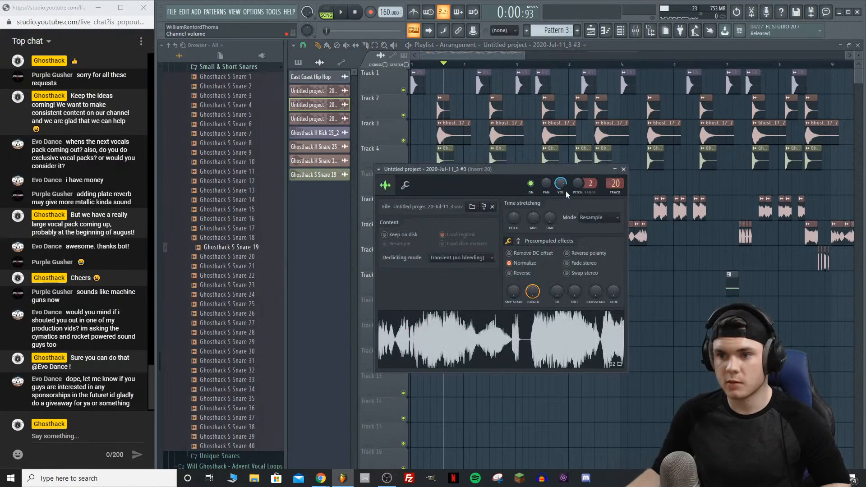
key(space)
click(624, 169)
key(space)
drag(442, 64, 370, 60)
key(space)
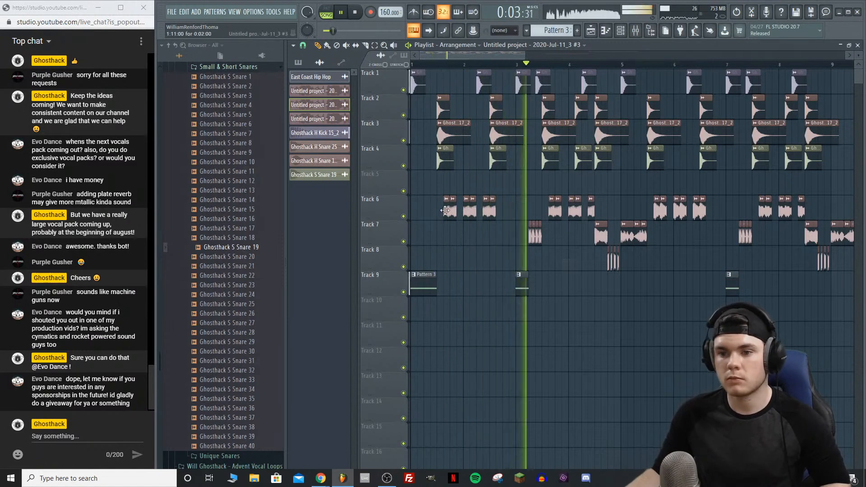
double_click(470, 210)
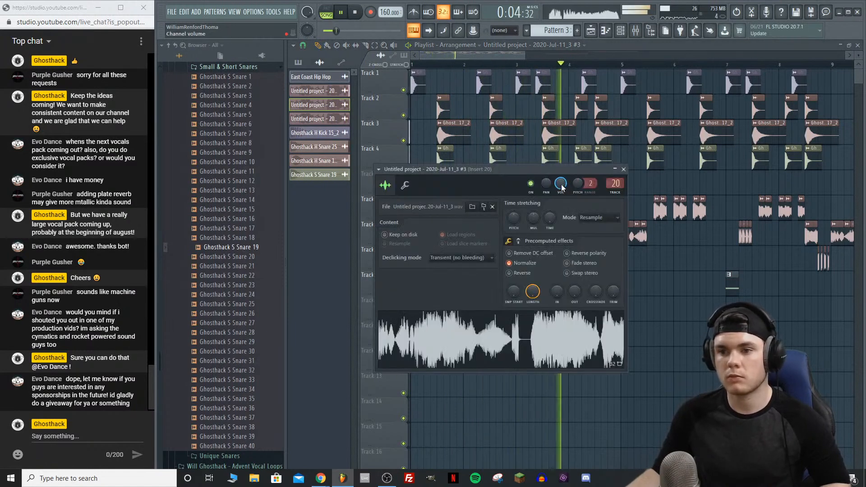
click(624, 170)
key(space)
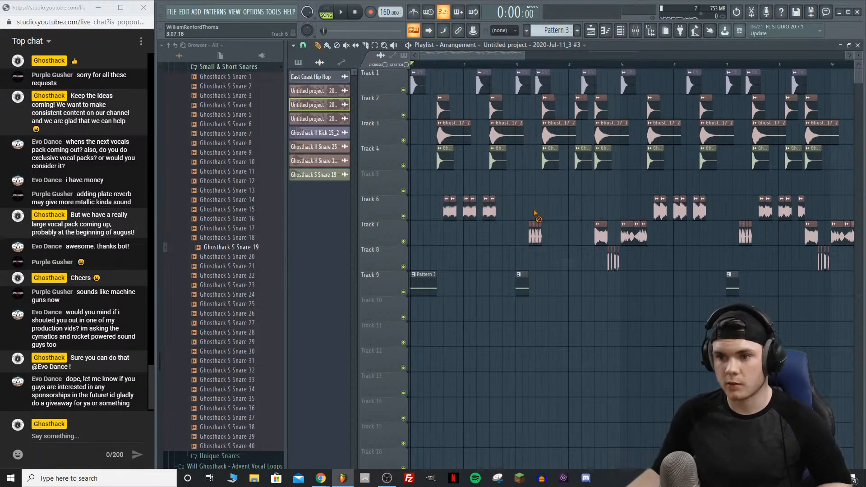
Step: Replace the Track 6 clips around bars 3 and 4 with copies of the opening group and fine-tune their channel volume
drag(459, 212, 573, 210)
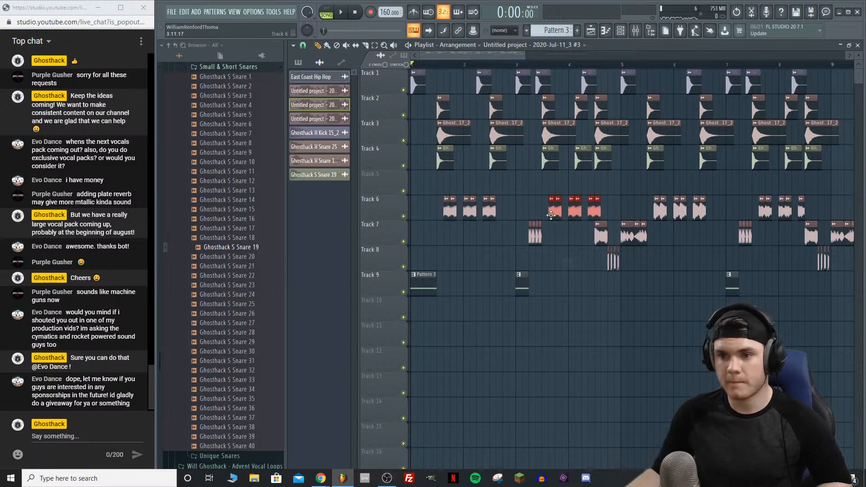
key(space)
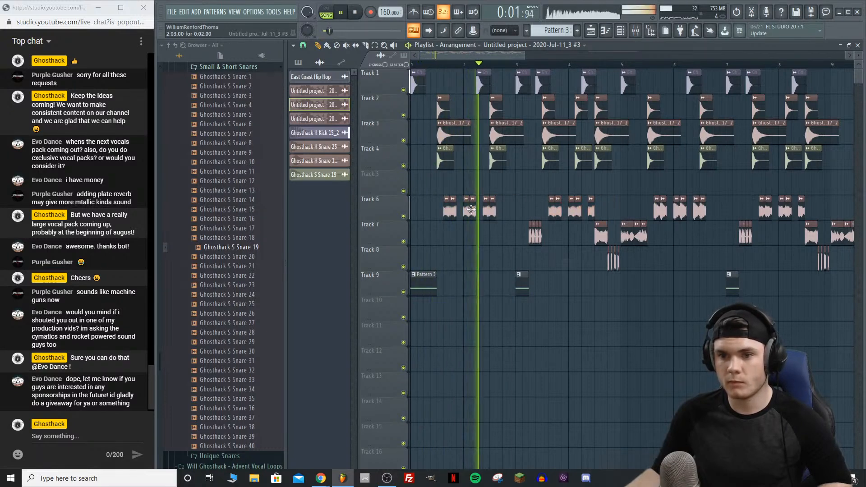
double_click(471, 210)
key(space)
click(625, 172)
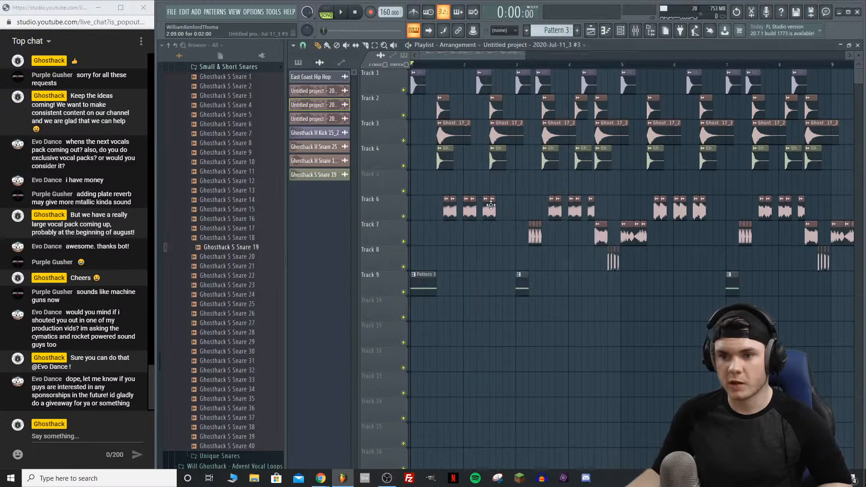
double_click(491, 205)
click(624, 170)
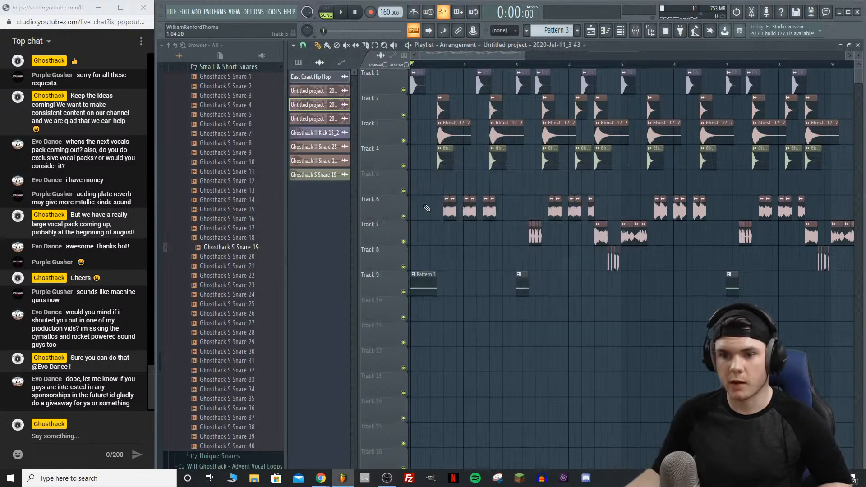
double_click(450, 210)
key(space)
click(623, 170)
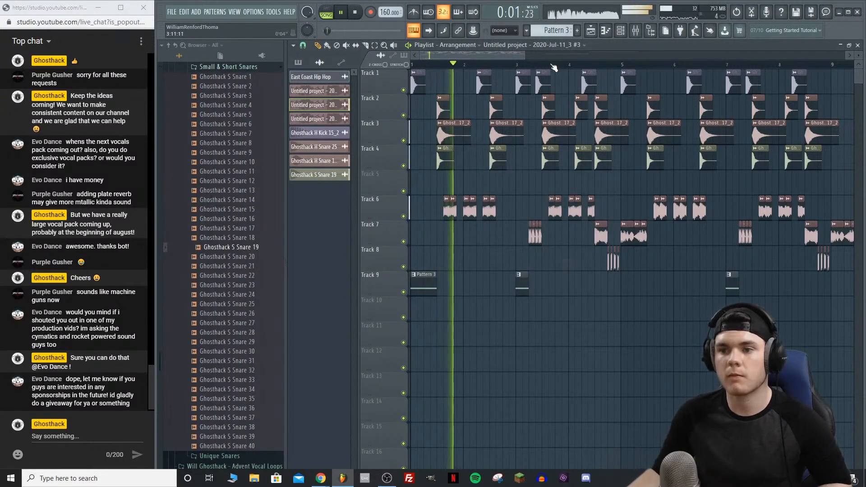
Step: Make the Track 6 bass clips between bars 5 and 7 unique and adjust their sampler channel volume
scroll(553, 67, down, 2)
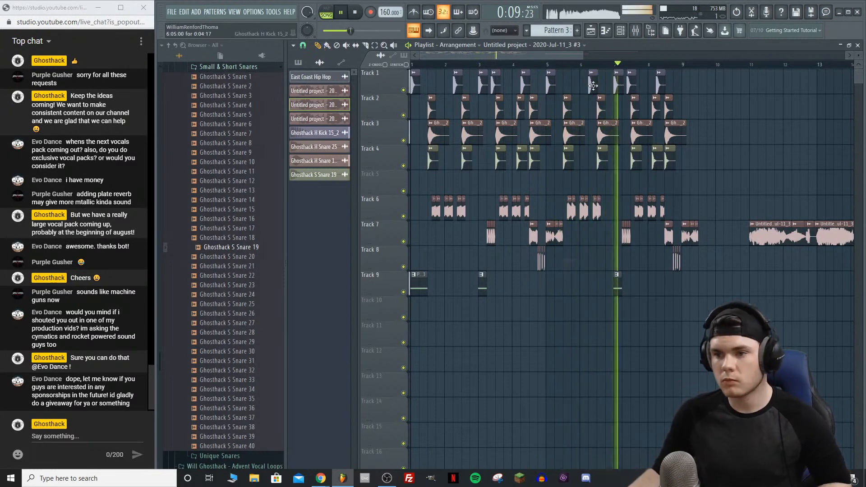
scroll(581, 85, up, 3)
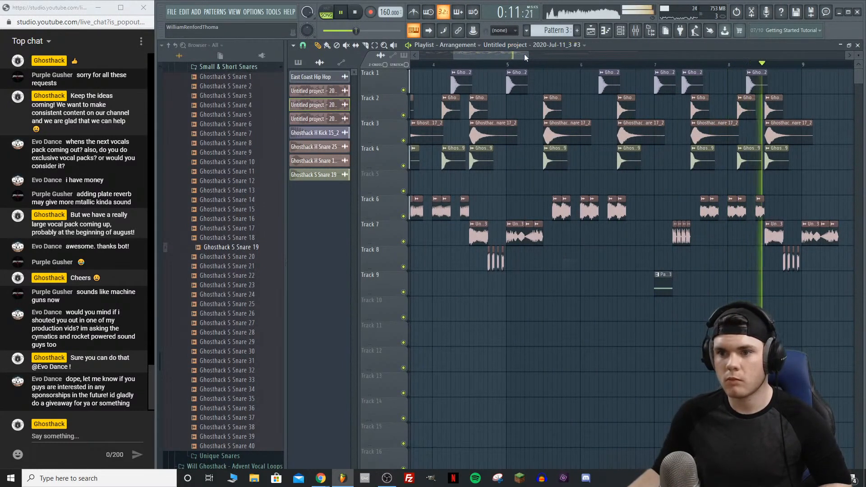
key(space)
right_click(535, 206)
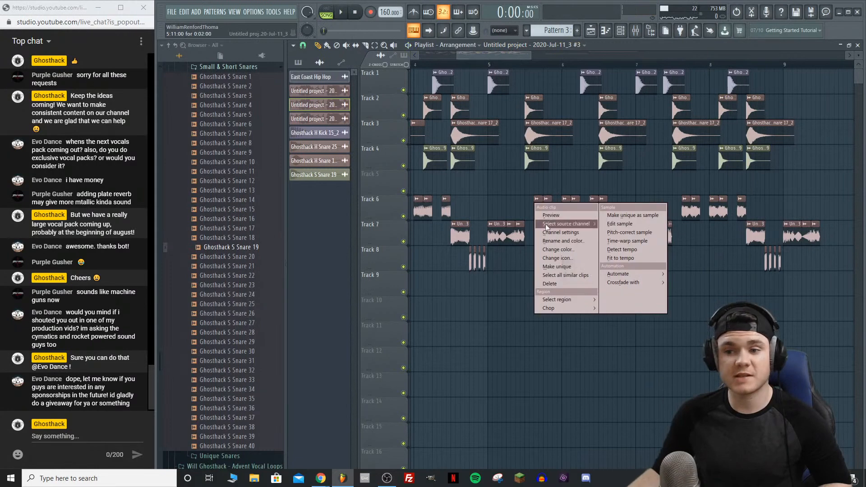
click(559, 266)
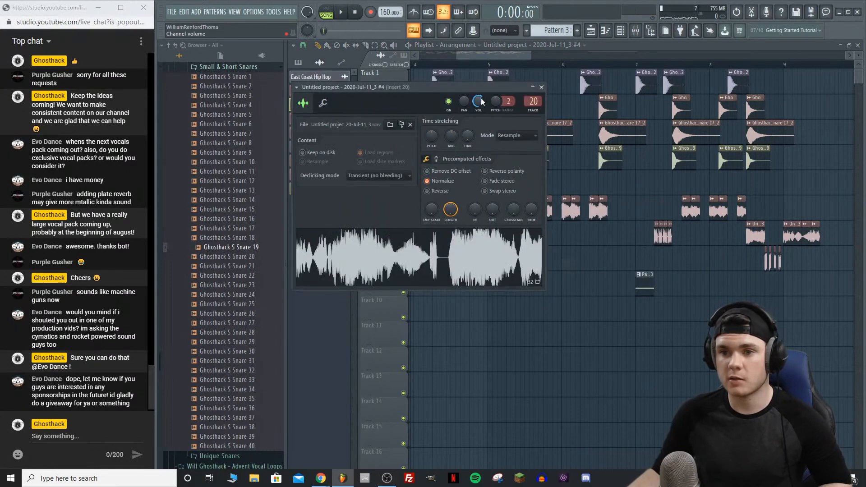
click(542, 88)
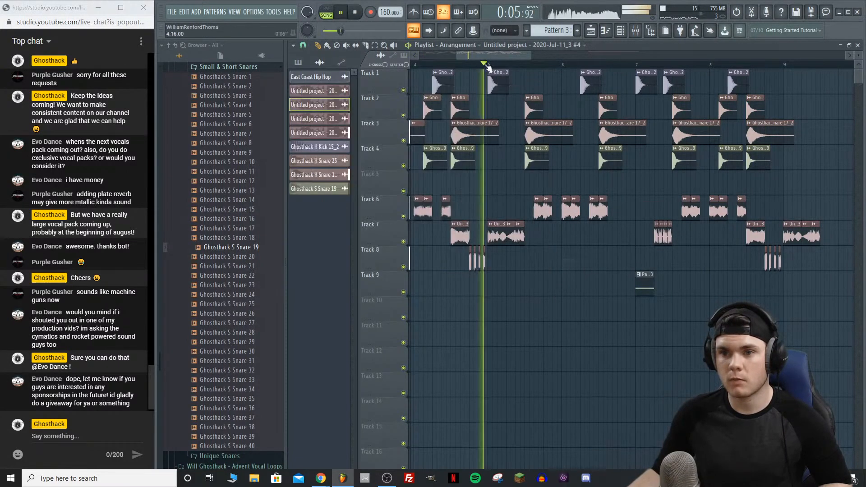
key(space)
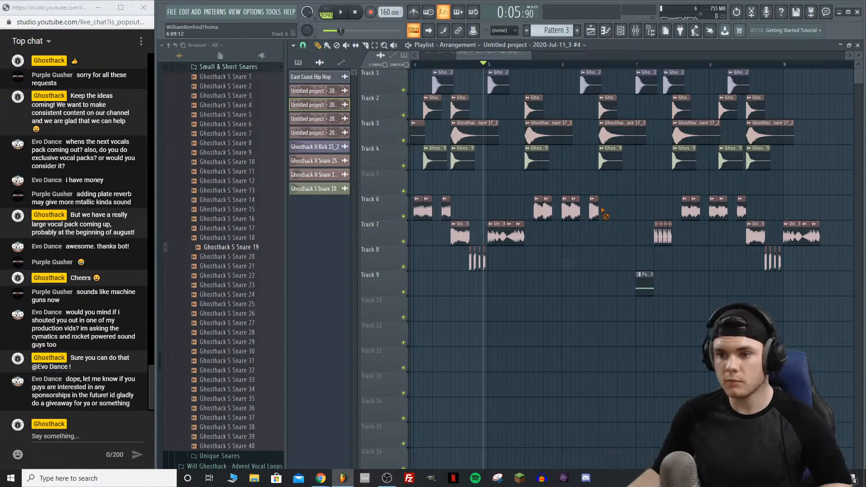
key(space)
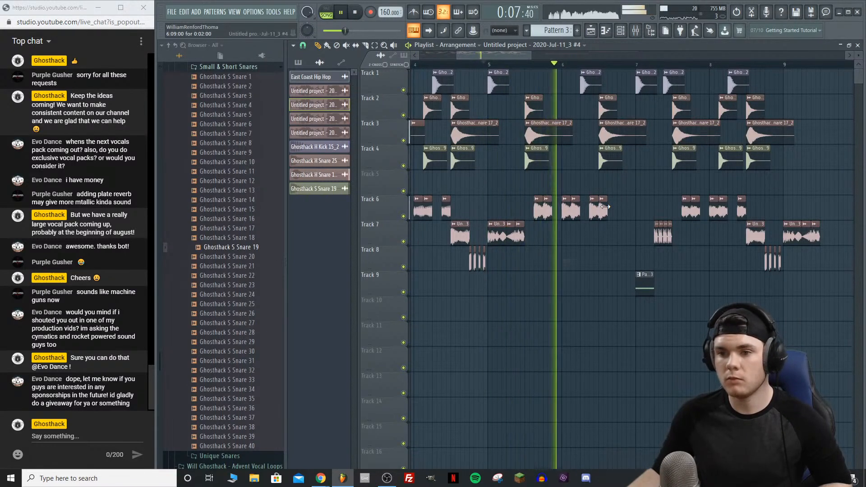
Step: Set the channel volume of the Track 6 bass clips between bars 5 and 7 to about 45% during playback
double_click(548, 205)
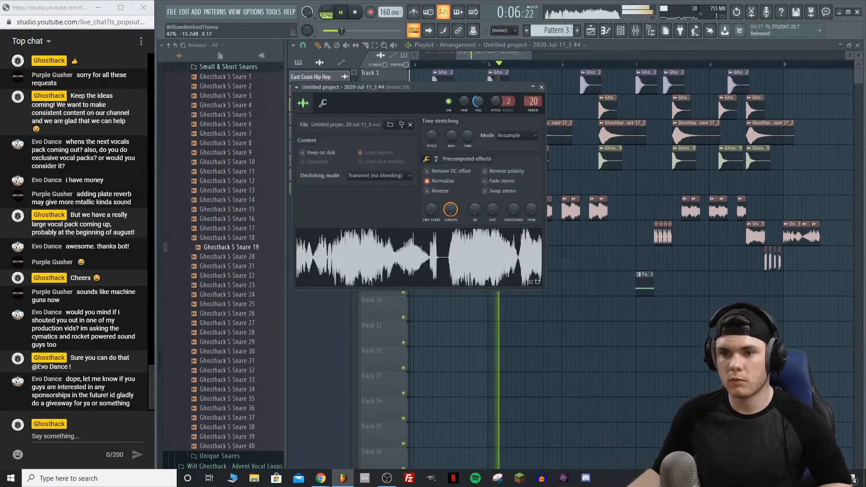
key(space)
key(space)
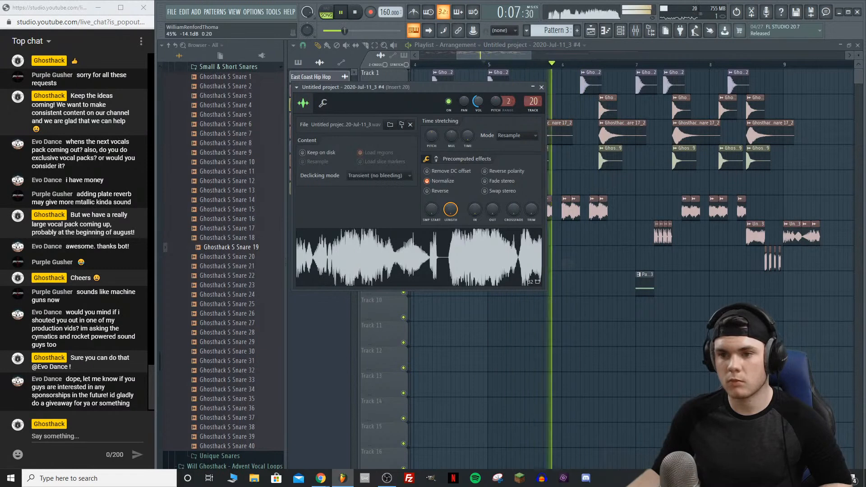
key(space)
key(space)
click(542, 88)
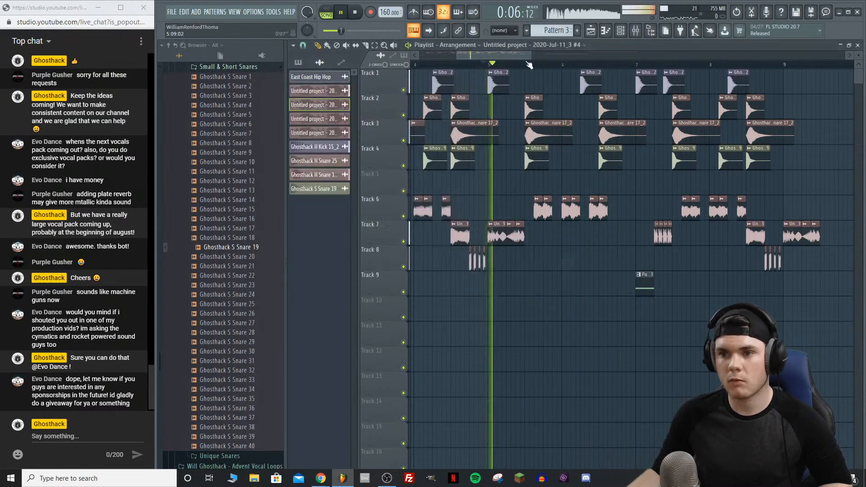
Step: Readjust the volume of the sampler channel for the bar 5 to 7 bass clips while the second half plays
scroll(527, 66, down, 1)
scroll(527, 66, down, 2)
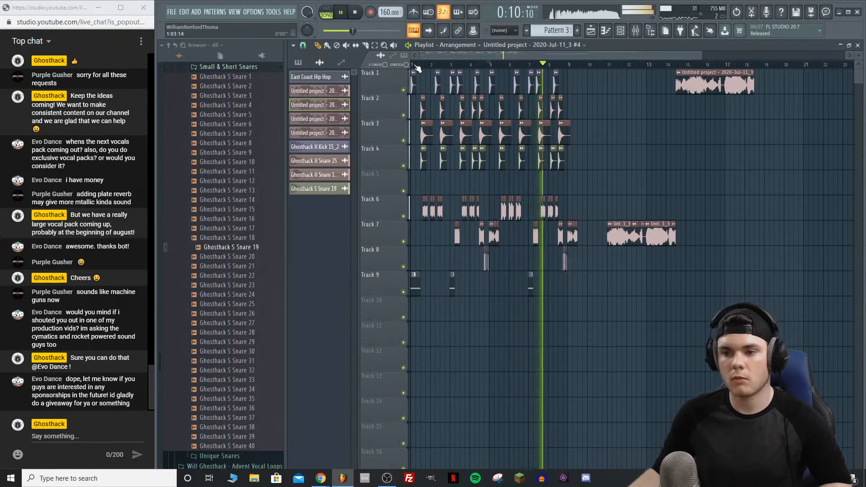
double_click(454, 114)
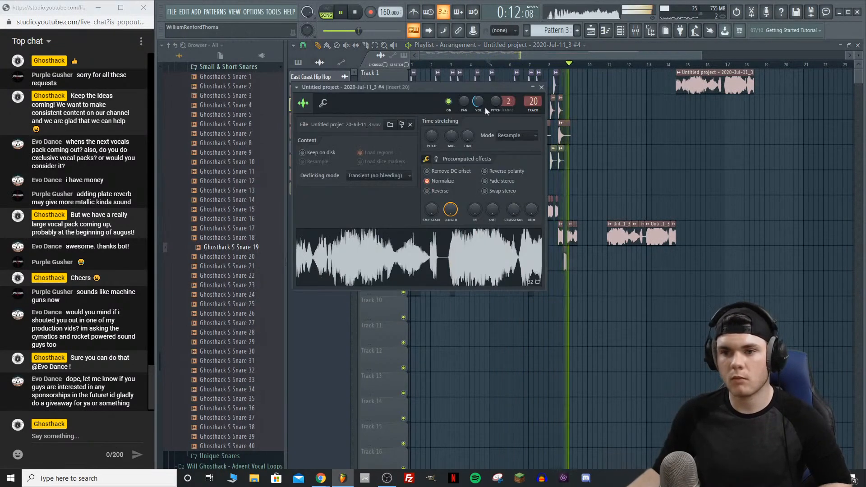
drag(478, 101, 478, 103)
click(542, 87)
key(space)
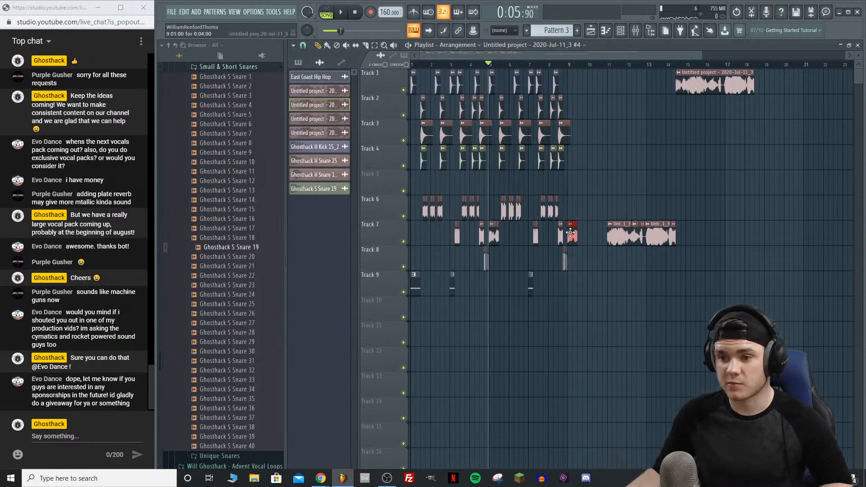
Step: Move the last Track 7 clip from bar 9 to just before the spare audio clips and play the drop from the beginning
click(412, 65)
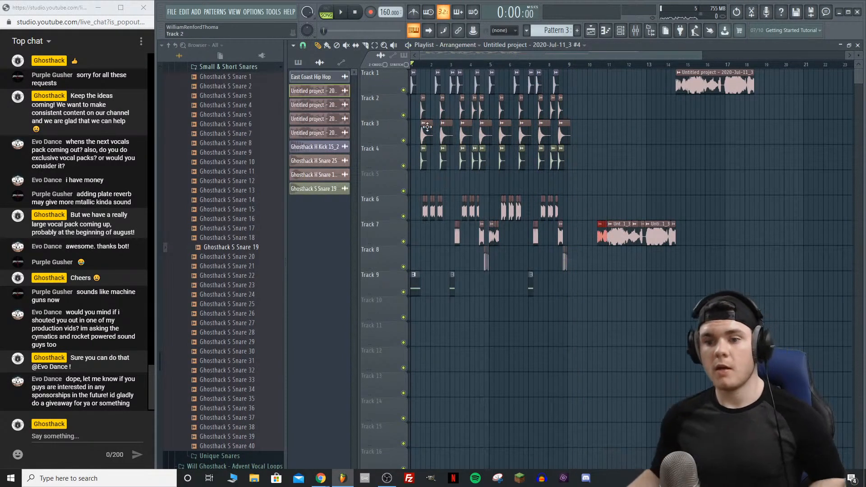
click(633, 358)
right_click(633, 358)
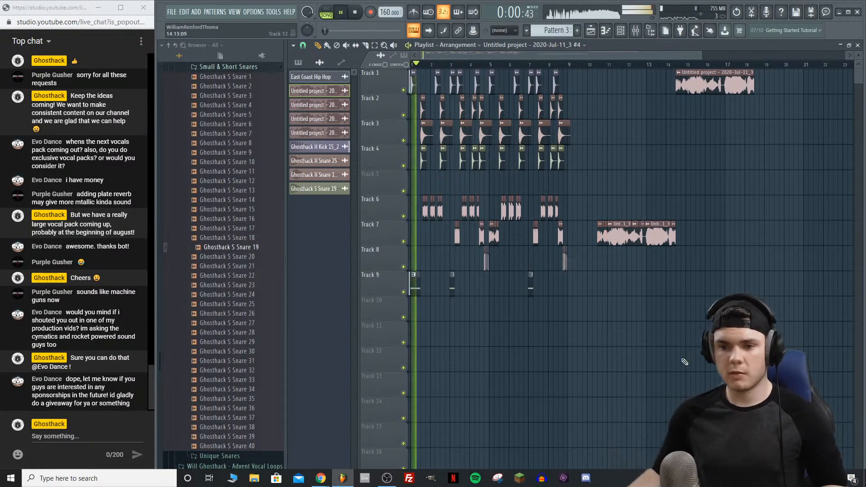
Step: Briefly play the drop, open the Track 9 pattern's channels and add a Harmor instrument to them
key(space)
key(space)
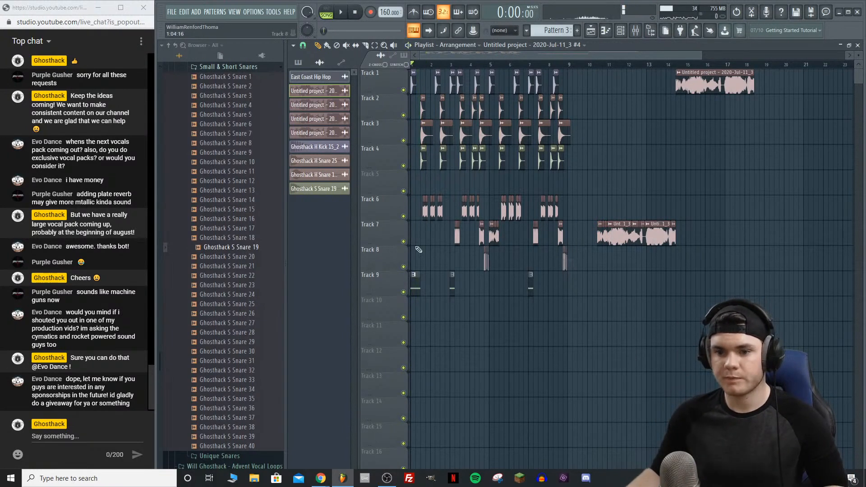
double_click(415, 287)
click(715, 54)
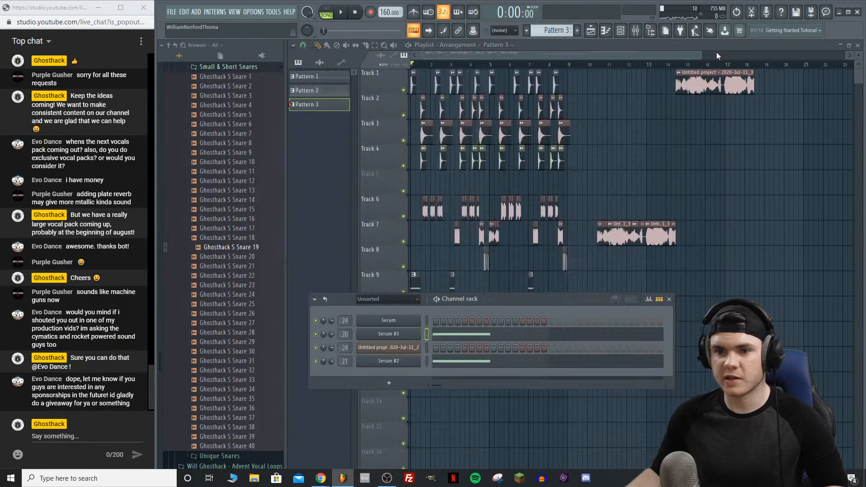
click(390, 385)
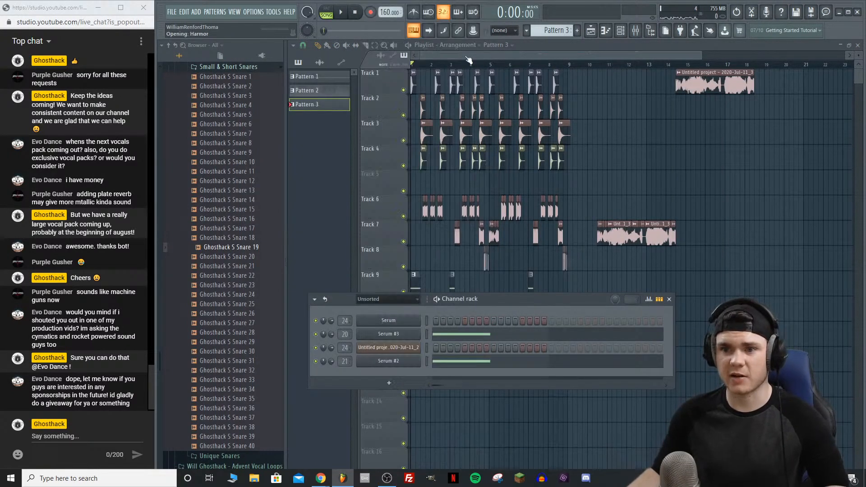
click(455, 53)
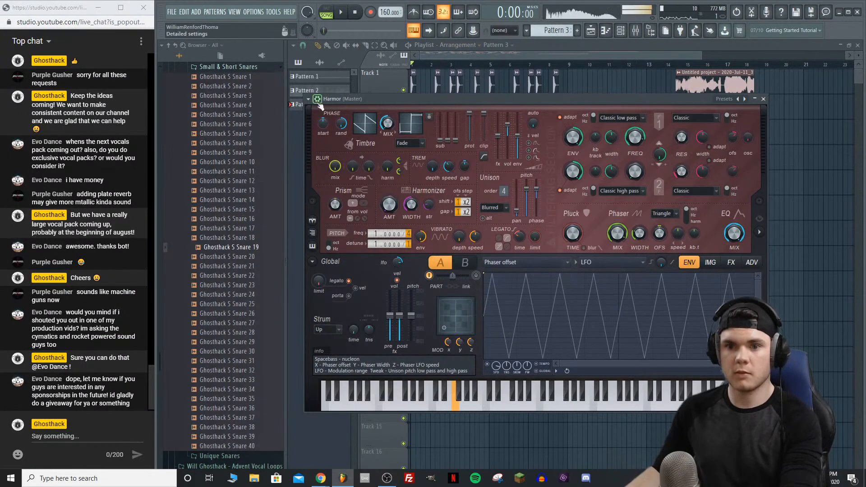
Step: Load Harmor's Default preset, set the unison order to 9 and the vibrato depth to about 33 cents
click(309, 100)
mouse_move(317, 128)
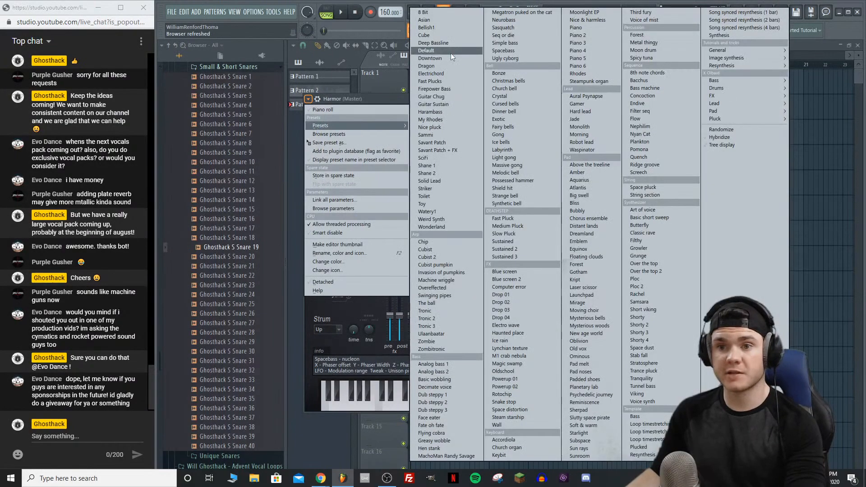
click(450, 52)
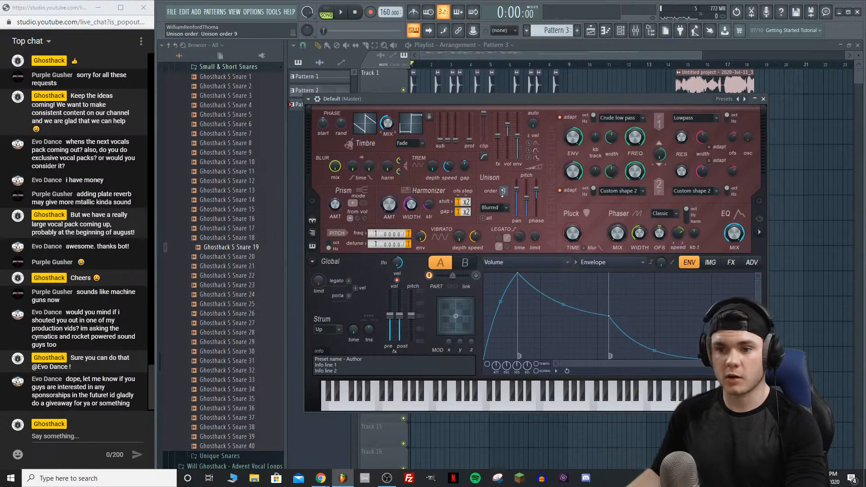
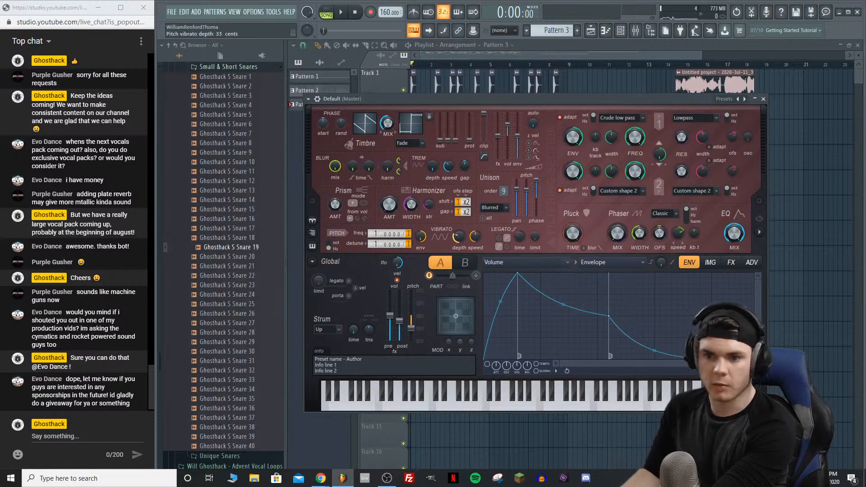
drag(459, 236, 459, 235)
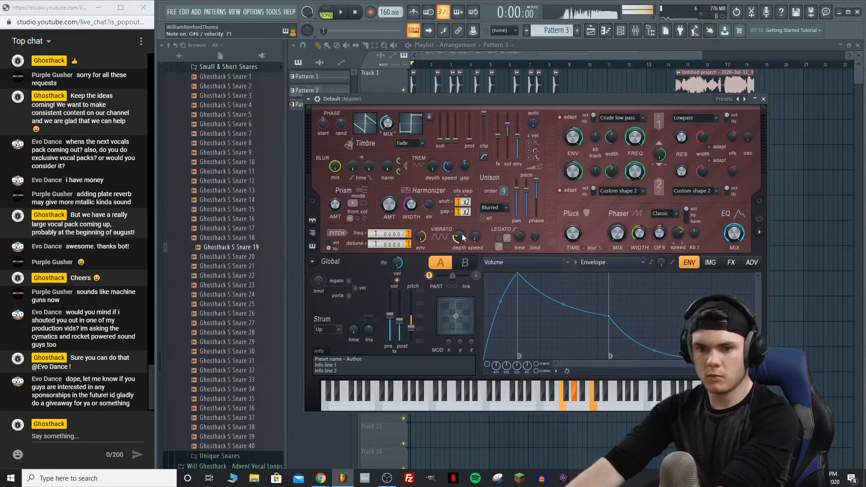
Step: Audition a high F6, G#6 and C7 chord on Harmor over the start of the drop, closing the synth when finished
key(space)
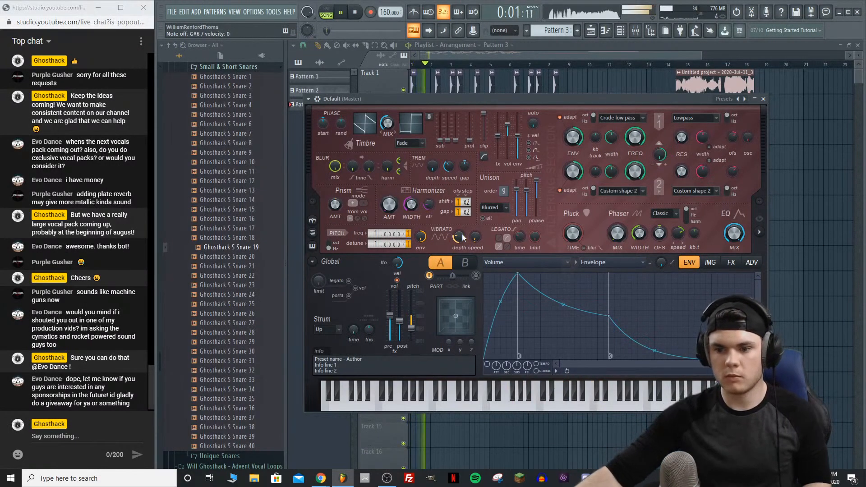
key(space)
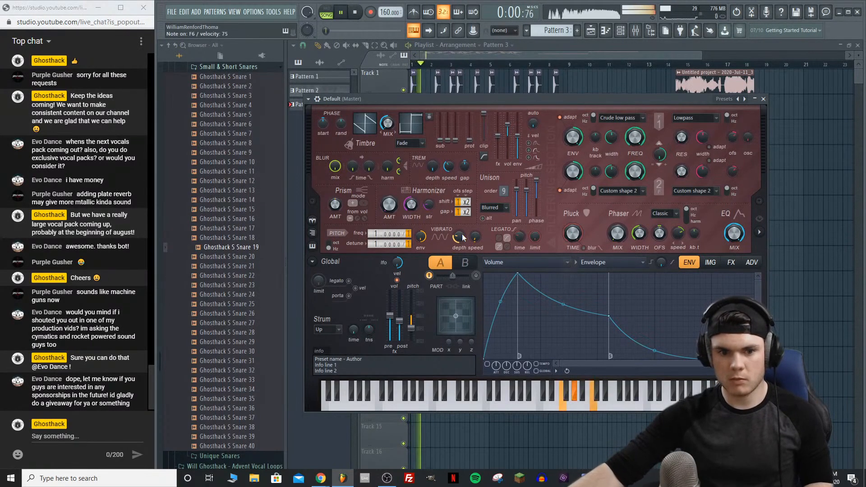
key(space)
key(space)
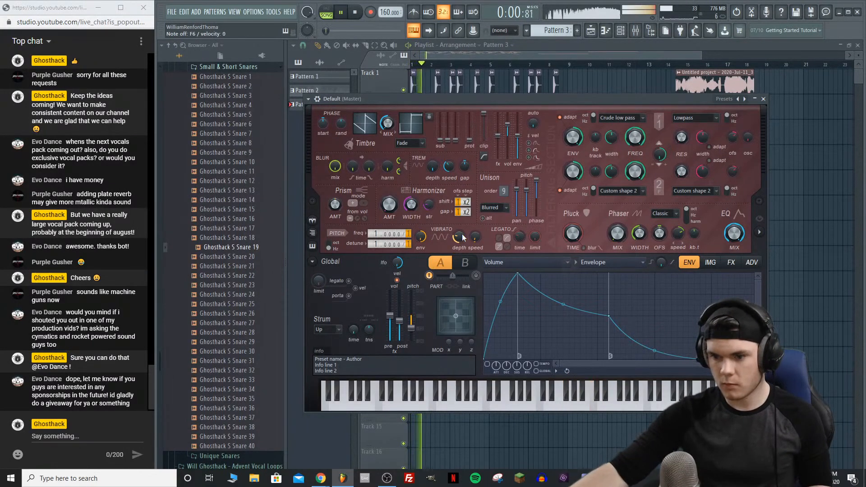
key(space)
click(764, 99)
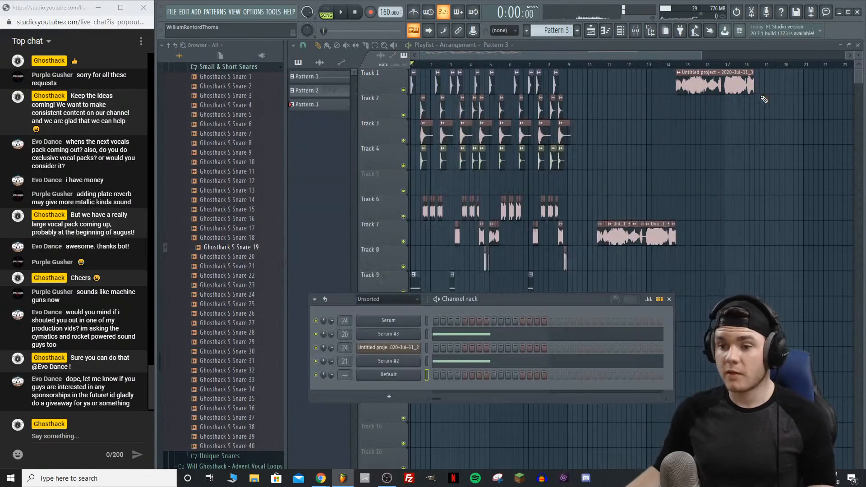
right_click(411, 380)
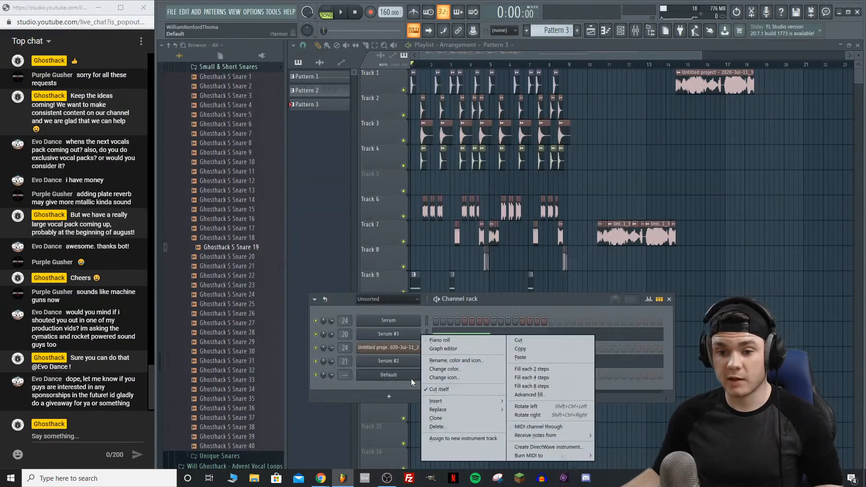
click(445, 342)
click(716, 54)
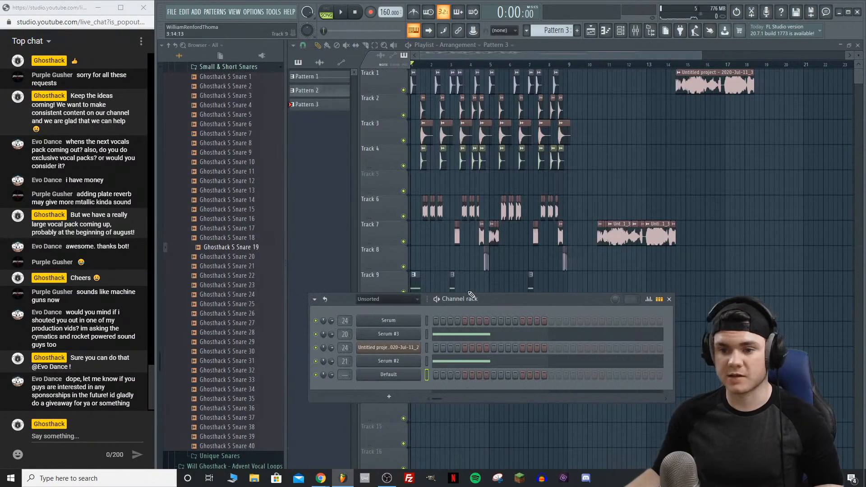
Step: Create Pattern 4 and enter a half-bar chord of F6, G#6 and C7 for the Harmor channel
click(579, 29)
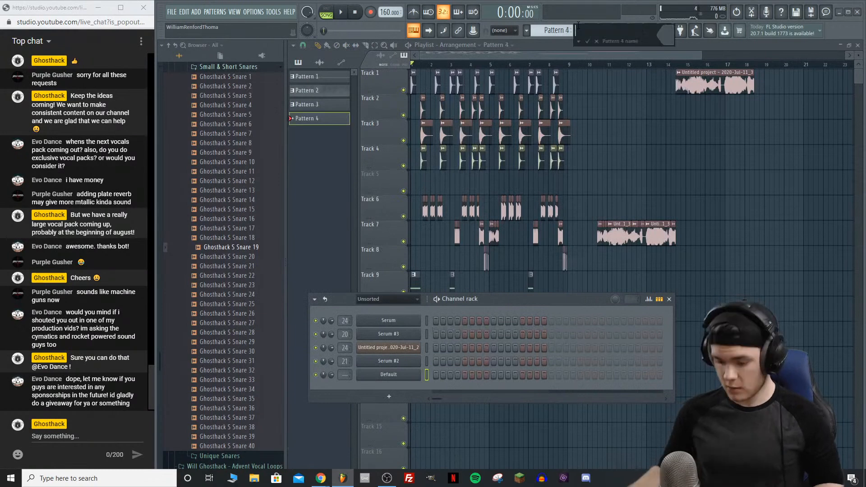
right_click(424, 382)
click(446, 342)
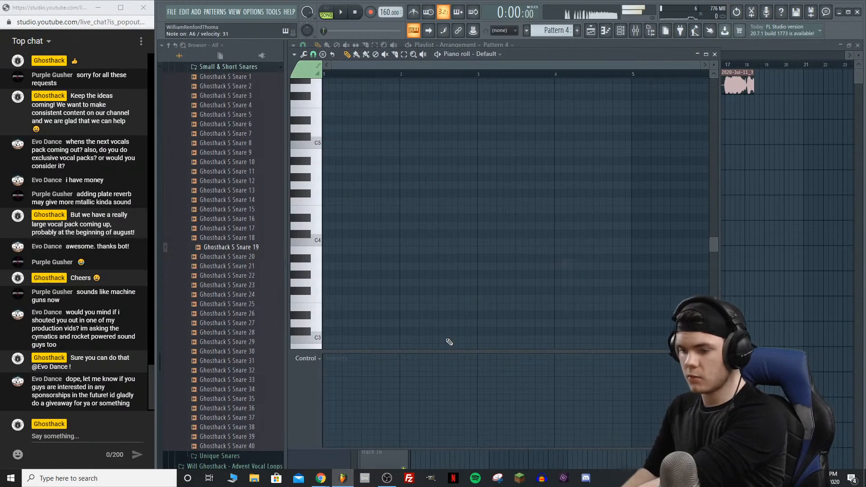
scroll(400, 297, down, 2)
scroll(400, 288, up, 12)
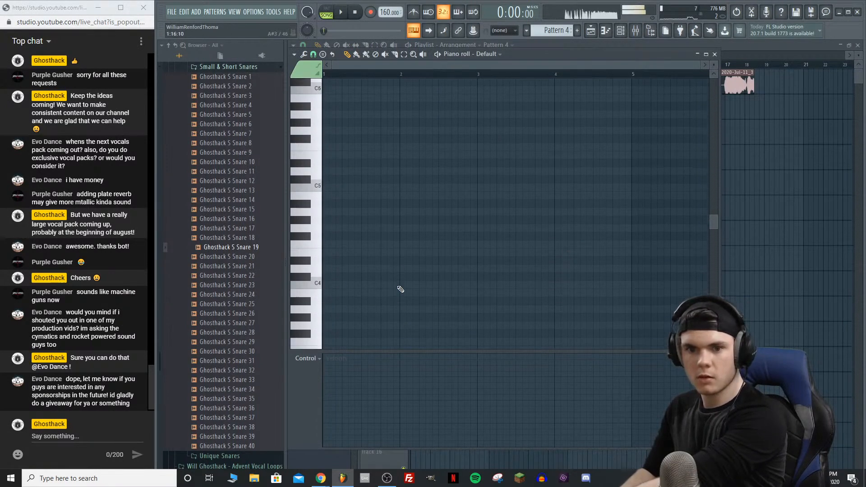
click(331, 250)
click(301, 225)
click(300, 194)
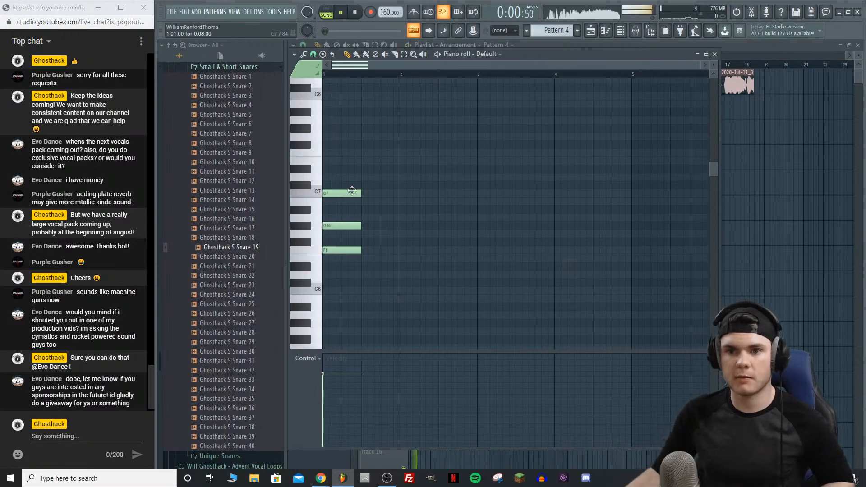
Step: Add a half-bar F5 note beneath the Harmor chord and listen to Pattern 4 on its own
key(space)
scroll(402, 177, down, 2)
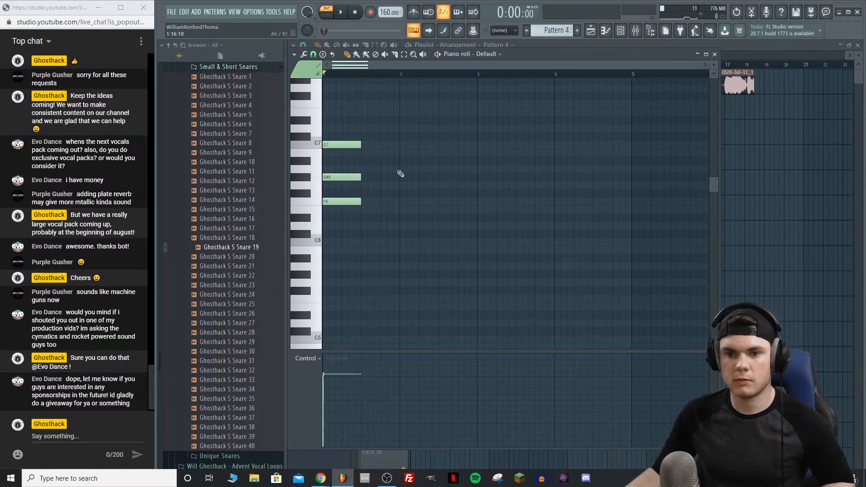
key(space)
drag(328, 276, 330, 301)
key(space)
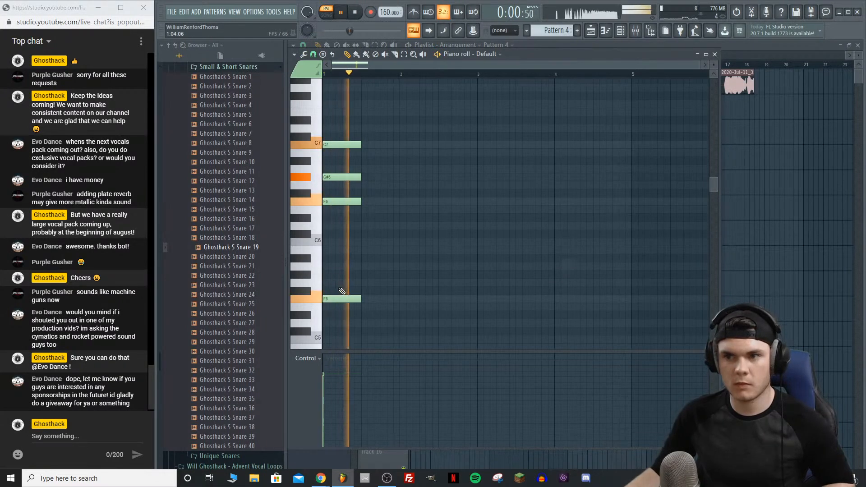
click(714, 54)
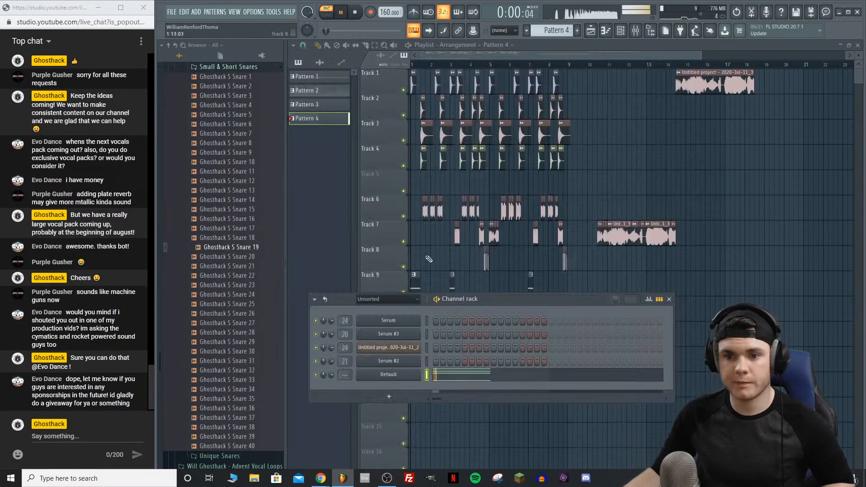
key(space)
key(space)
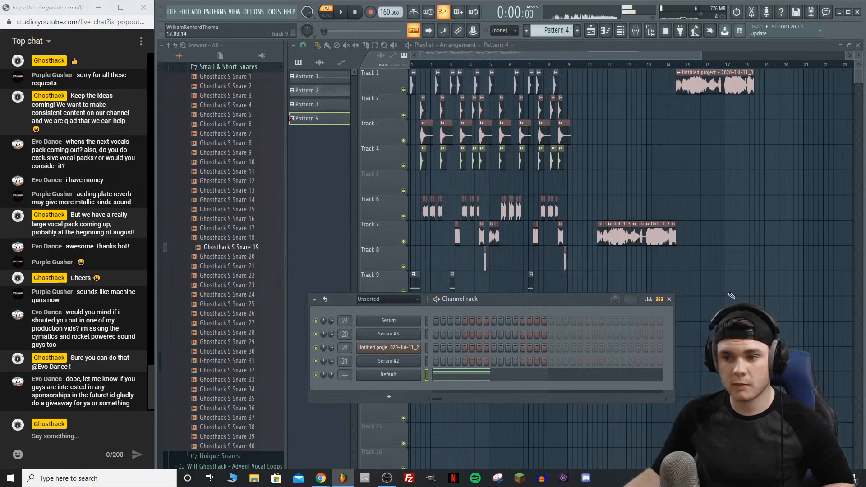
Step: Place Pattern 4 on Track 10 at bars 1, 3 and 7 while playing the drop
key(F6)
drag(433, 316, 383, 327)
key(space)
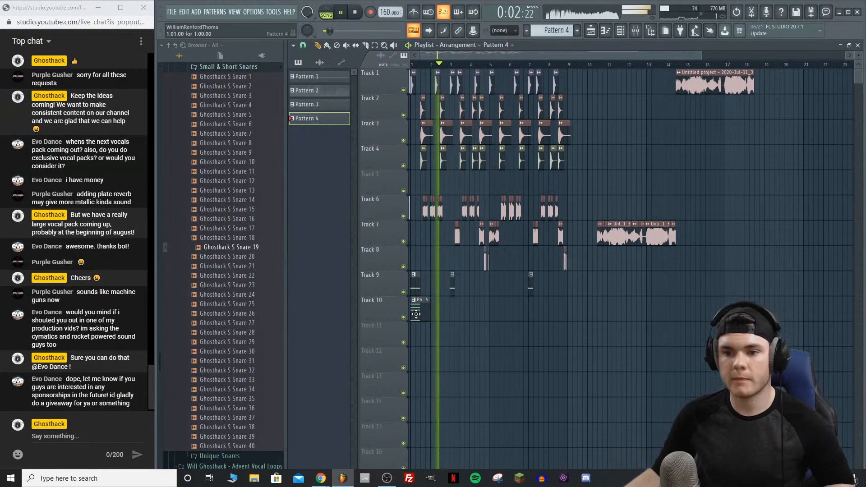
click(454, 309)
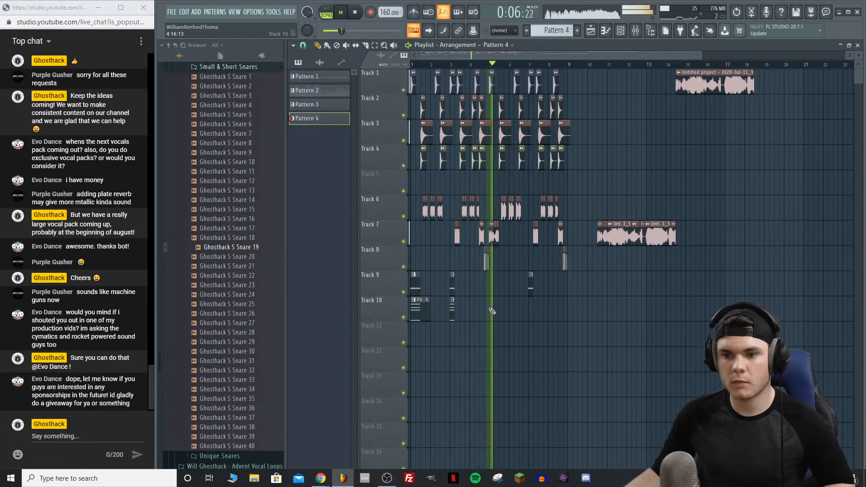
click(535, 310)
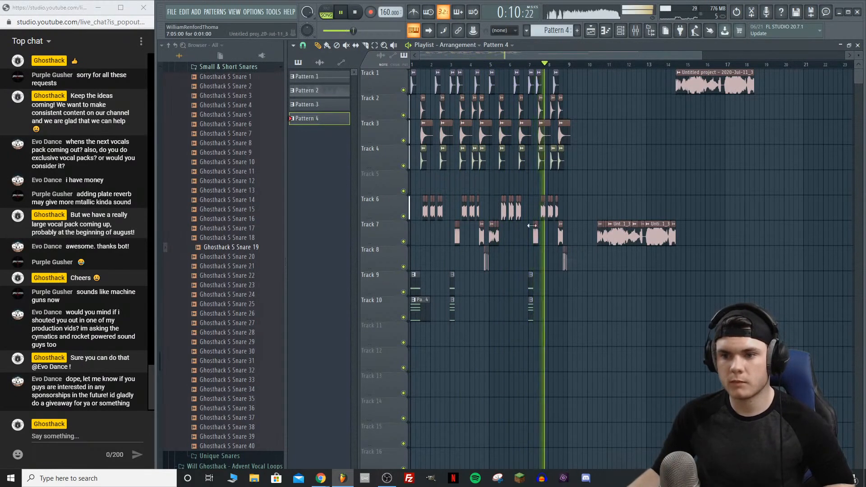
key(space)
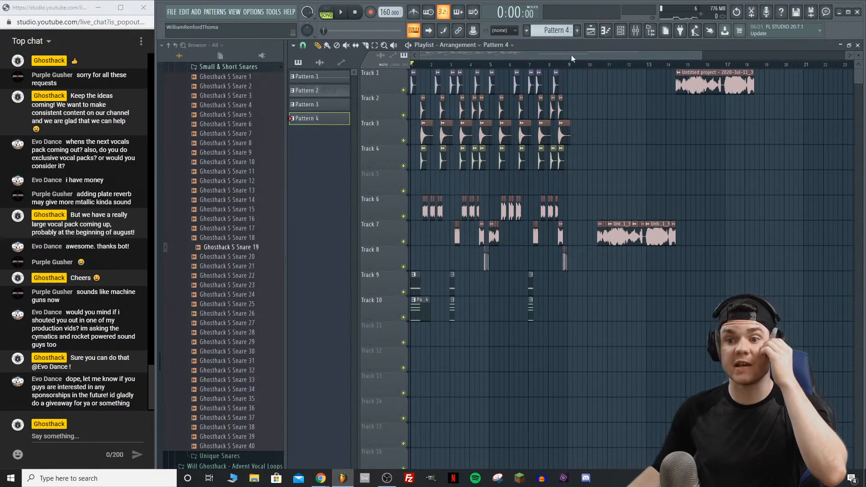
Step: Move mixer Insert 24 with its two Edison plugins along to Insert 45
click(624, 31)
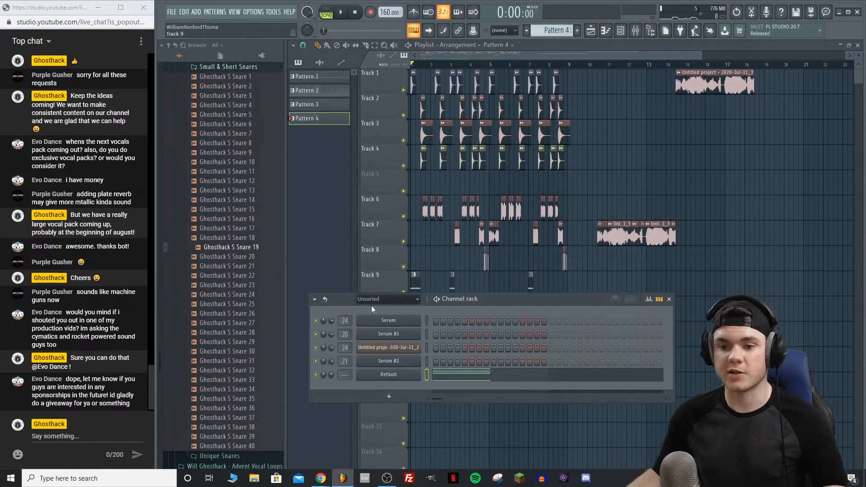
click(623, 32)
click(623, 34)
click(637, 33)
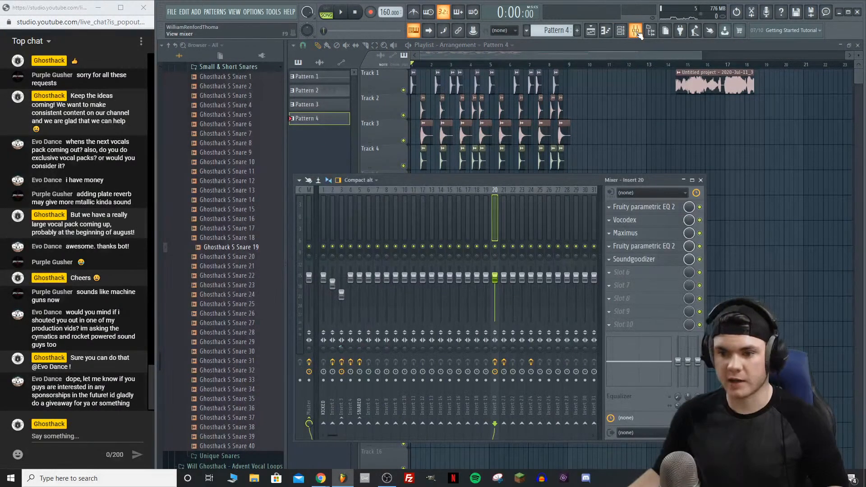
click(531, 212)
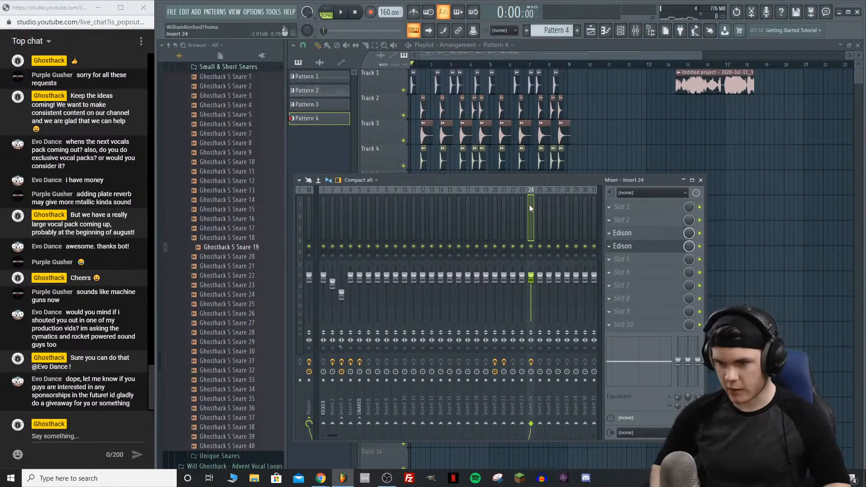
key(Right)
key(Right)
key(Right)
key(Right)
key(Right)
key(Right)
key(Right)
key(Right)
key(Right)
key(Right)
key(Right)
key(Right)
key(Right)
key(Right)
key(Right)
key(Right)
key(Right)
key(Right)
key(Right)
key(Right)
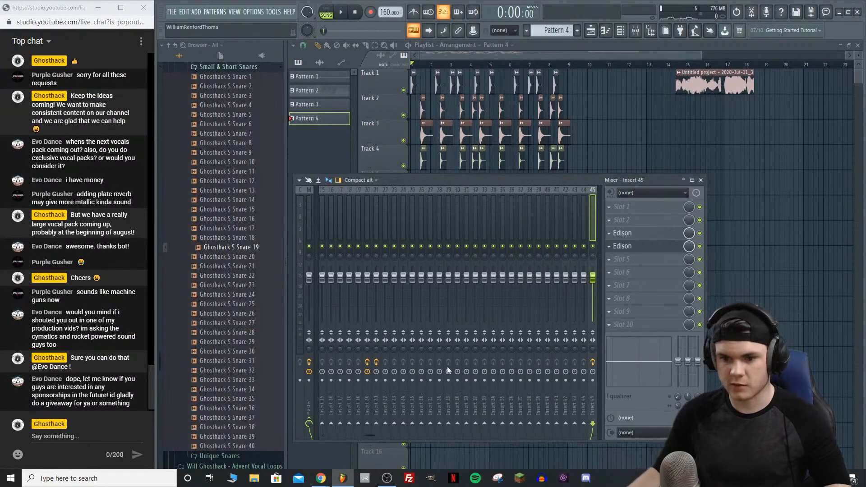
Step: Route the Harmor channel to the empty mixer Insert 22
drag(376, 437, 359, 438)
click(424, 218)
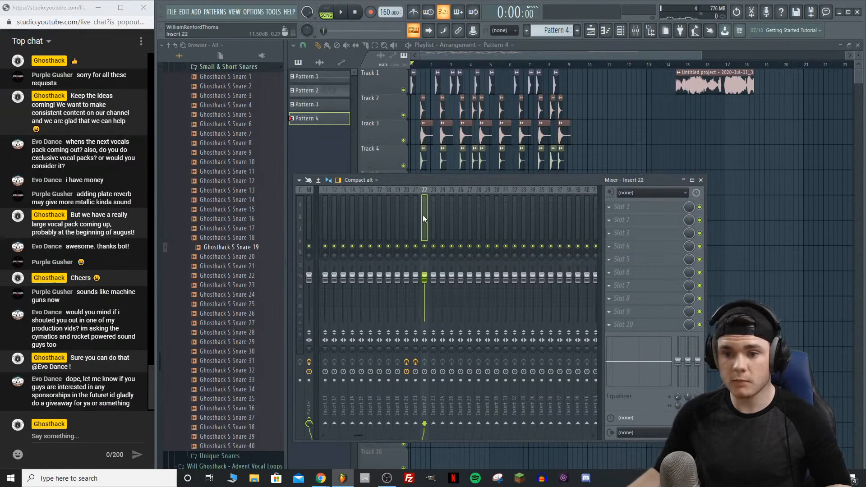
click(620, 30)
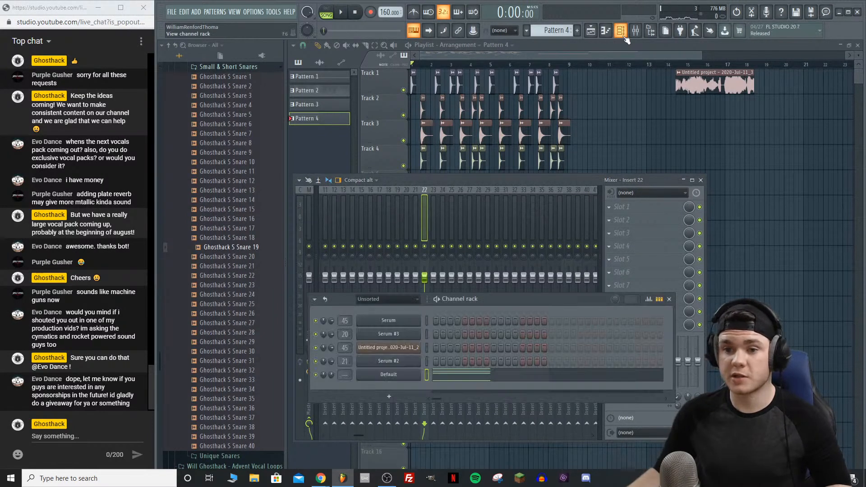
drag(345, 375, 345, 344)
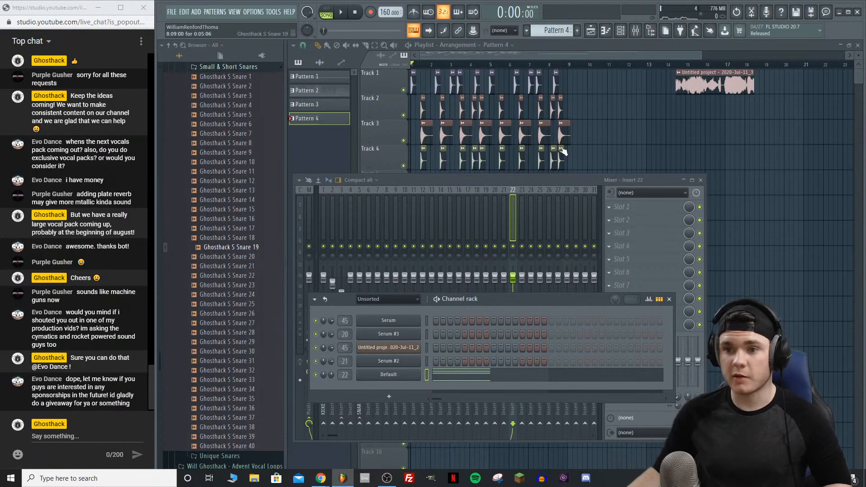
Step: Play the drop from the start and check the Insert 22 level in the mixer
key(F12)
key(space)
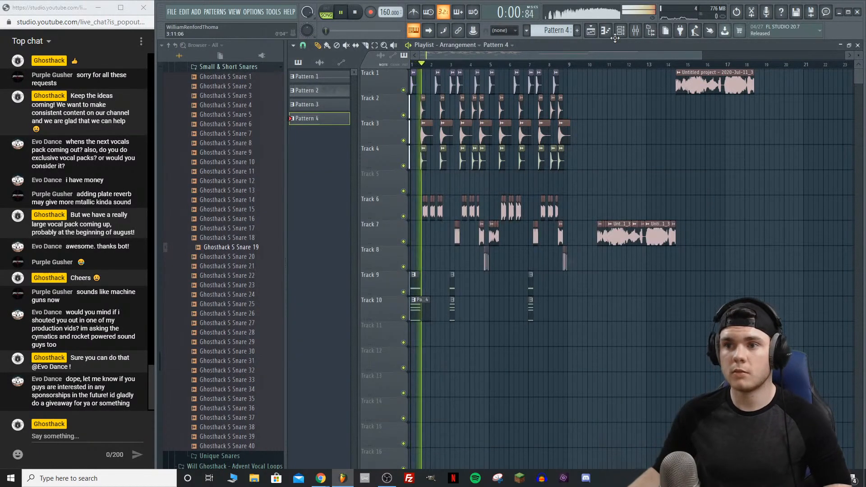
click(635, 32)
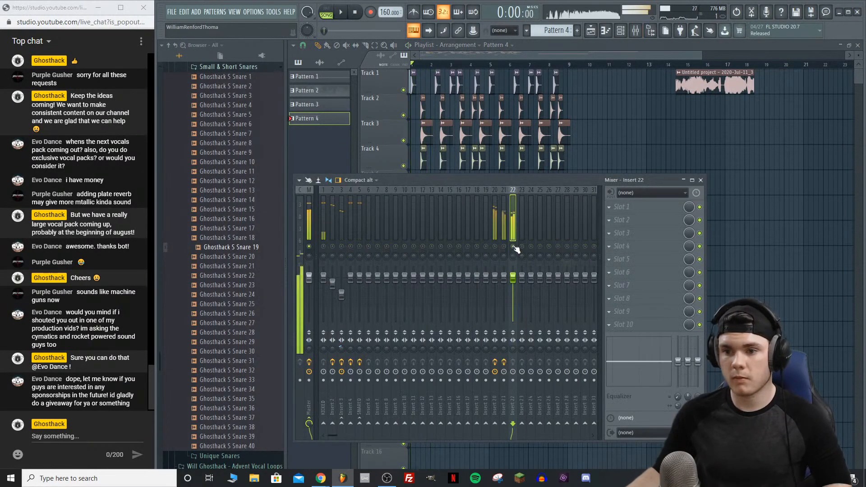
Step: Add Fruity Parametric EQ 2 to the first slot of Insert 22 and load a low and high cut preset
key(space)
click(619, 207)
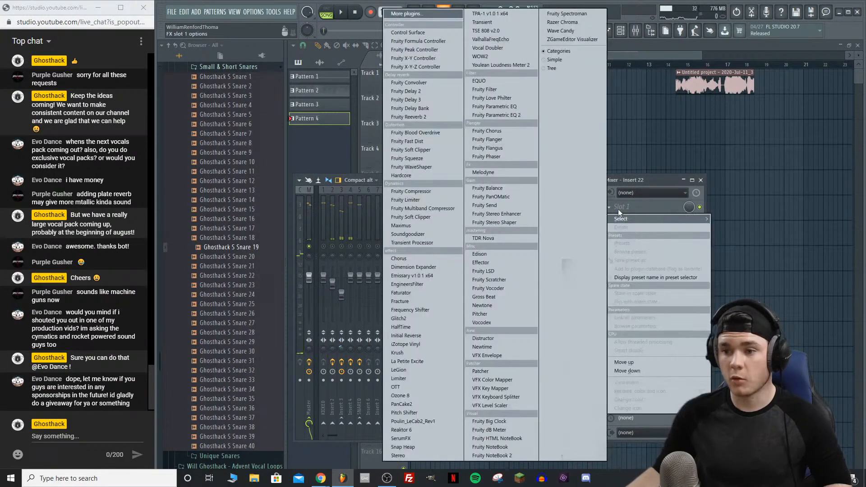
click(518, 115)
click(531, 86)
click(548, 132)
key(space)
Step: Raise the EQ's low cut to about 130 Hz with a gentle slope and slightly boost the green upper-mid band
drag(309, 161, 353, 160)
scroll(353, 161, up, 5)
drag(506, 222, 506, 210)
key(space)
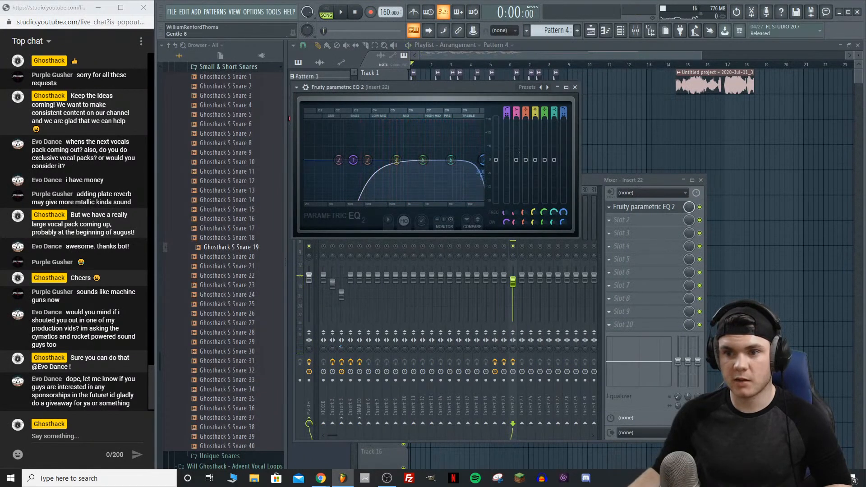
key(space)
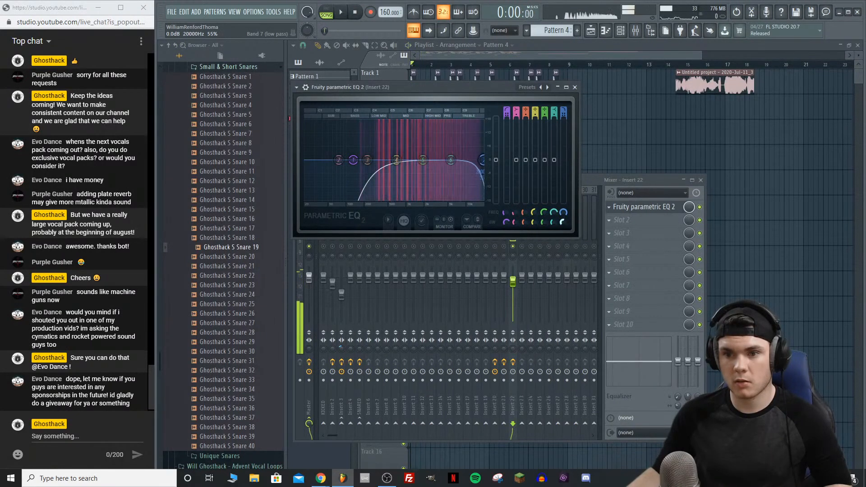
drag(422, 159, 444, 156)
key(space)
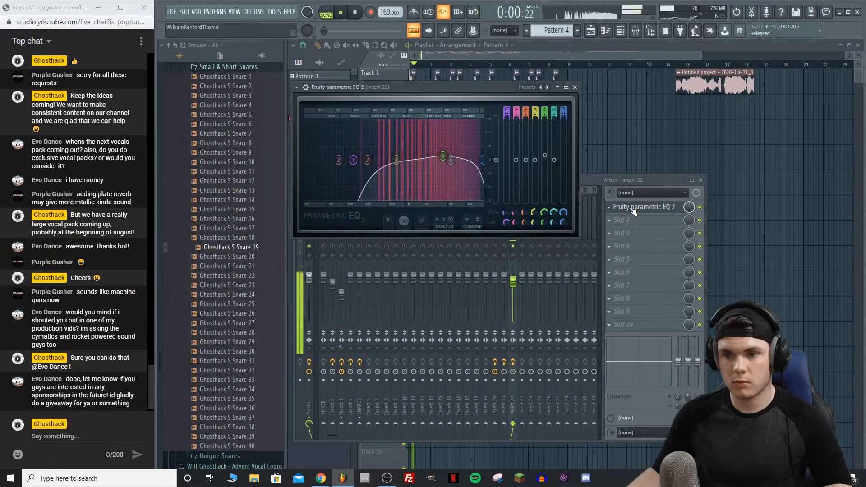
Step: Add OTT to the second slot of Insert 22 and audition the stab
click(623, 220)
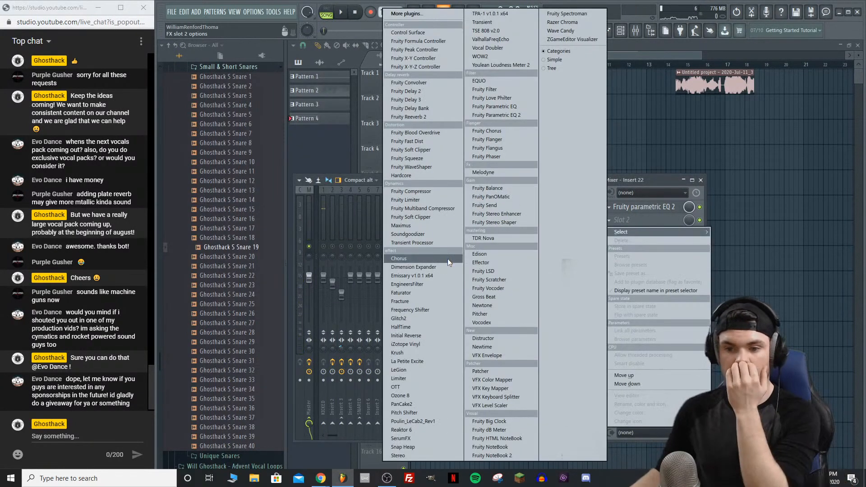
click(424, 387)
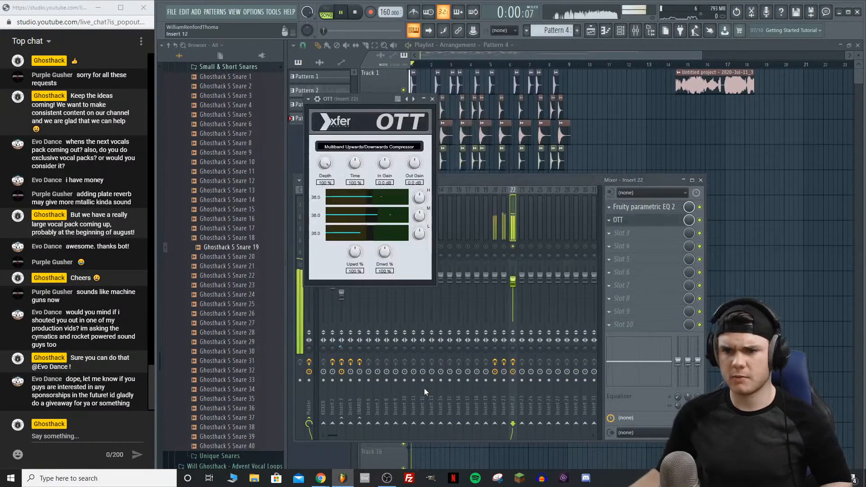
key(space)
key(space)
key(space)
key(space)
Step: Try OTT ahead of the Parametric EQ in the Insert 22 effect chain while playing the stab
click(629, 221)
key(space)
key(space)
key(space)
scroll(630, 209, down, 1)
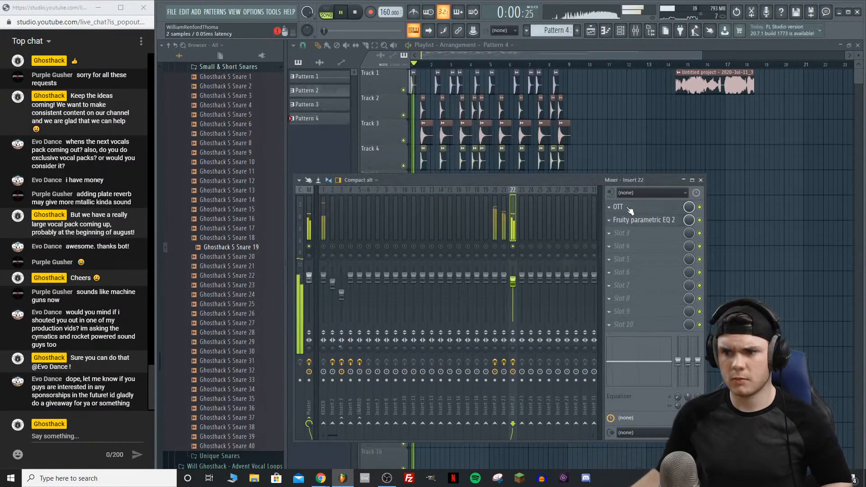
key(space)
key(space)
drag(630, 211, 636, 221)
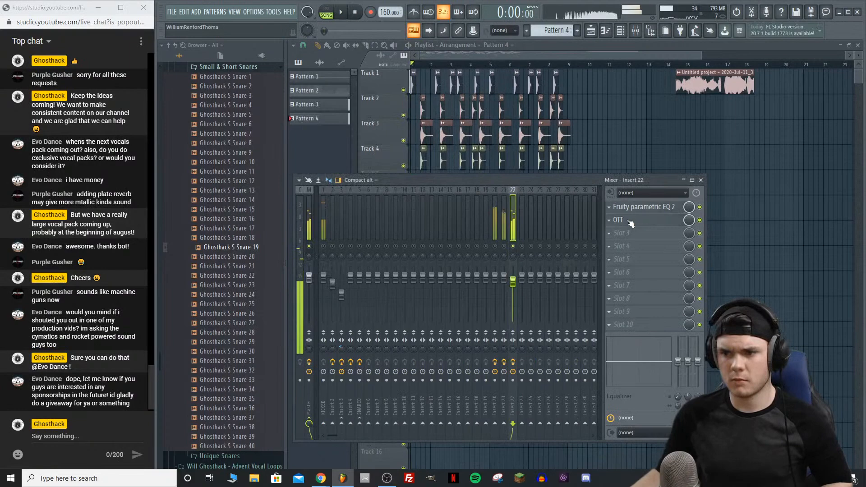
Step: Set OTT's Depth to 64% and Time to 387% on Insert 22, auditioning the stab
click(631, 220)
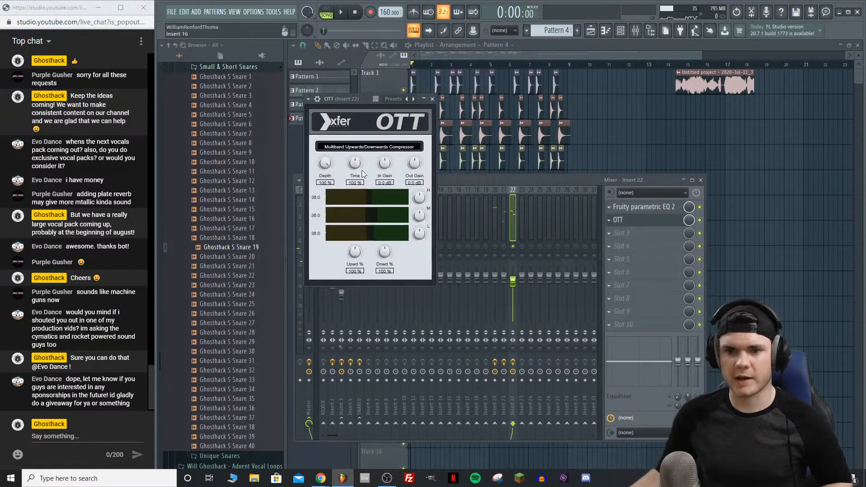
key(space)
drag(324, 183, 322, 191)
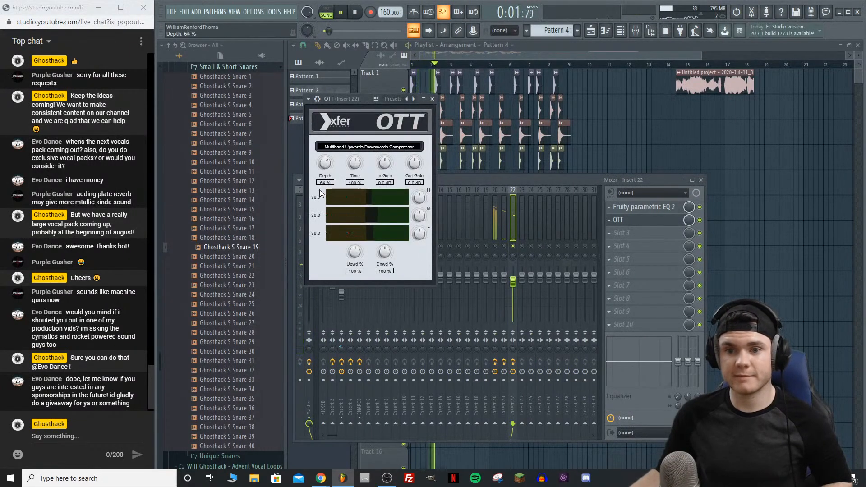
key(space)
drag(355, 165, 360, 154)
key(space)
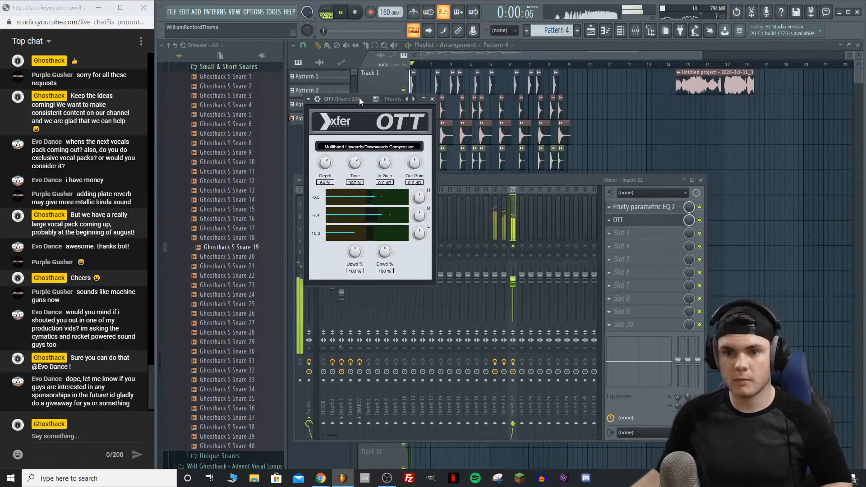
Step: Compare Insert 22 within the full drop and soloed
click(505, 231)
key(space)
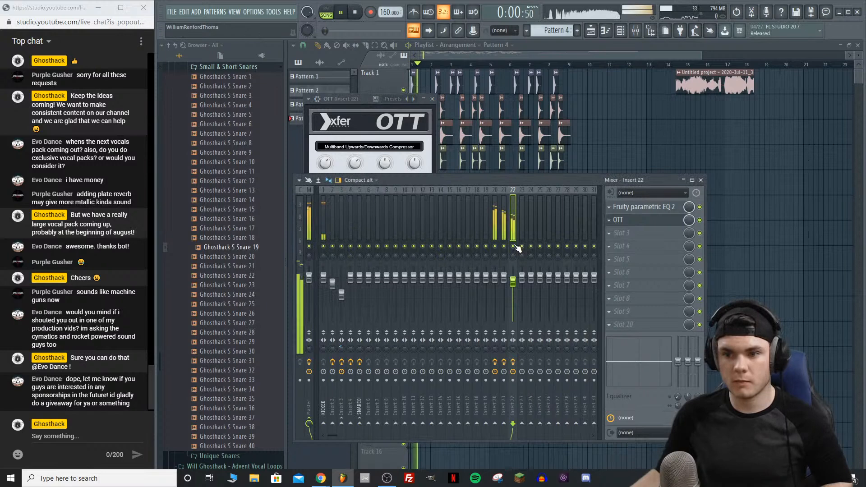
key(space)
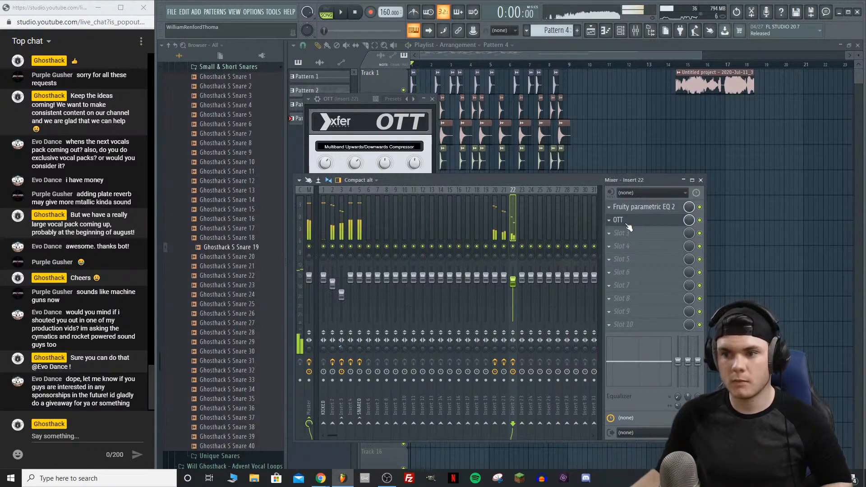
key(space)
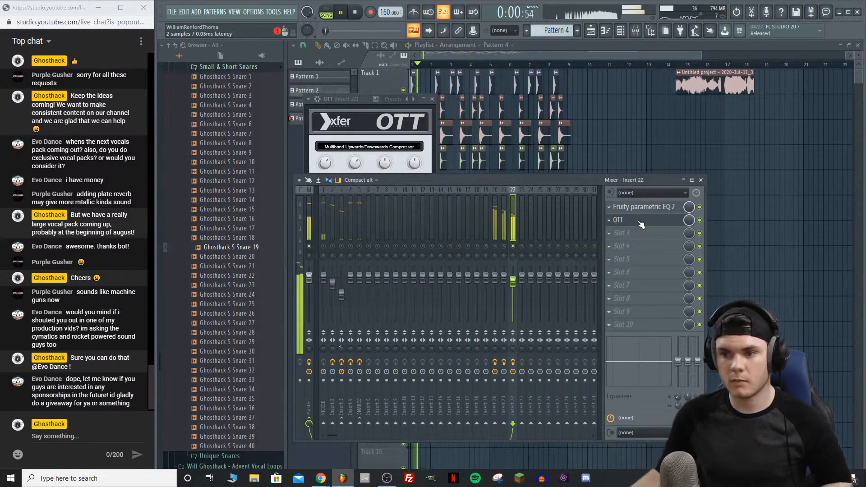
Step: Move OTT above Fruity Parametric EQ 2 in the Insert 22 effect chain
key(space)
click(641, 220)
scroll(639, 222, up, 1)
key(space)
key(space)
Step: Flatten the EQ's upper-mid boost and move its low cut to a lower frequency
click(632, 221)
key(space)
drag(443, 160, 443, 161)
key(space)
key(space)
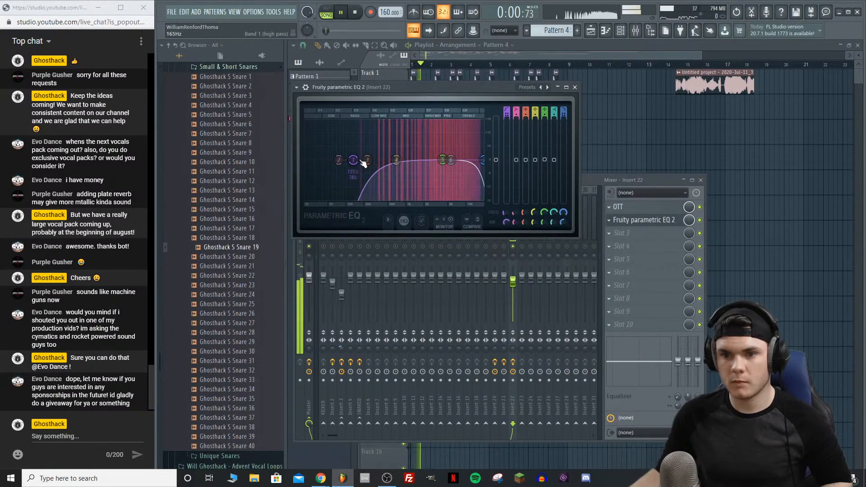
drag(353, 160, 331, 160)
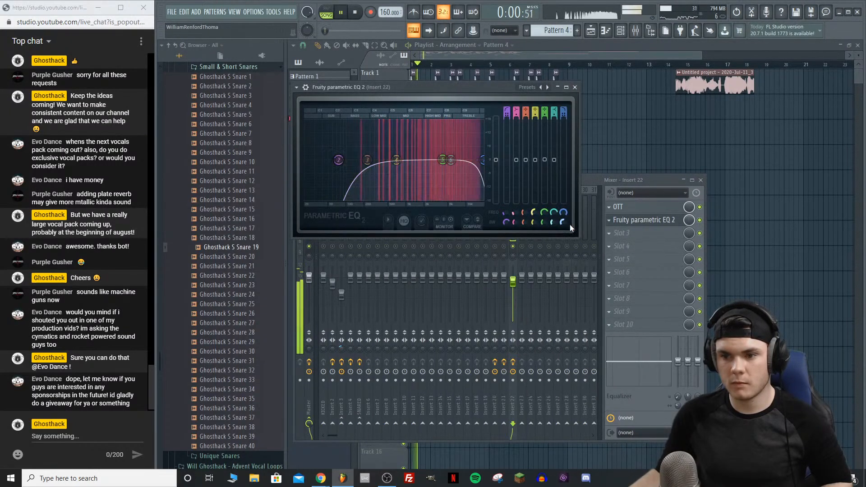
Step: Lower the Insert 22 fader slightly, checking the stab within the full drop and soloed
click(519, 250)
key(space)
key(space)
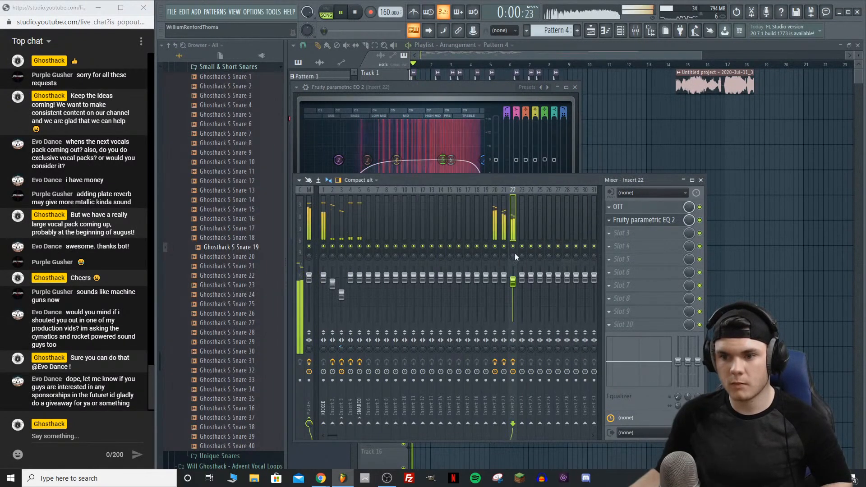
key(space)
drag(514, 280, 514, 284)
key(space)
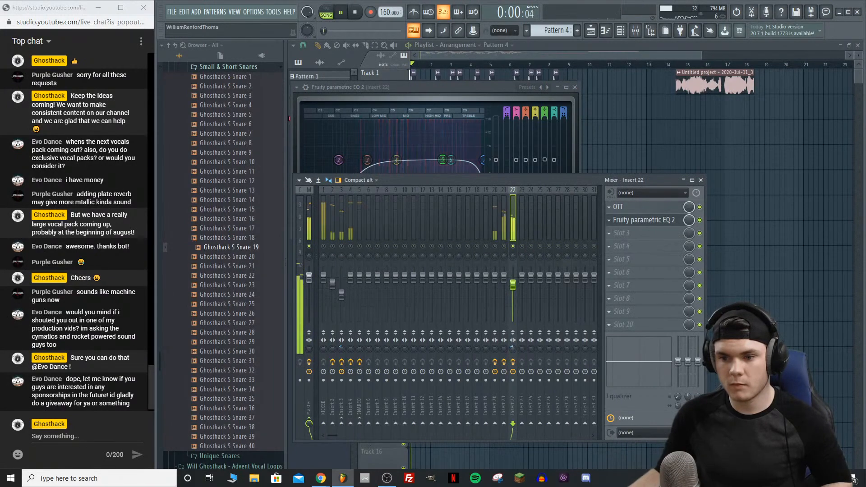
key(space)
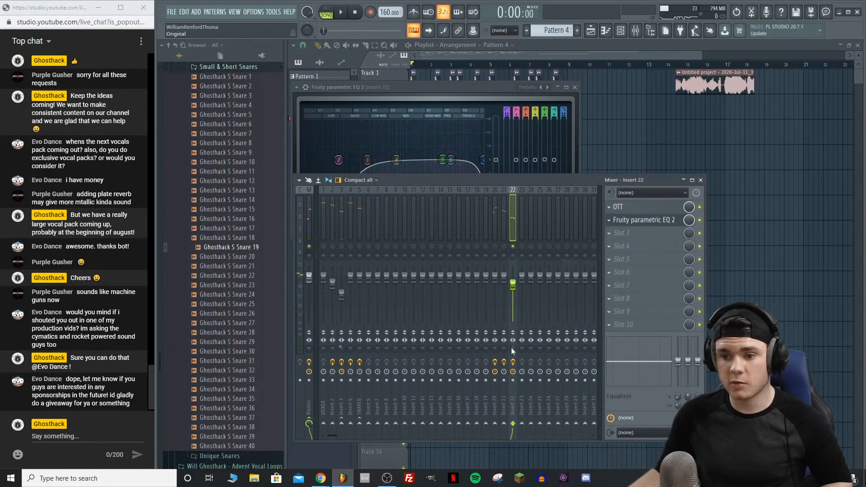
Step: Add the Stereo effect to the third slot of Insert 22 and increase its Width
click(618, 234)
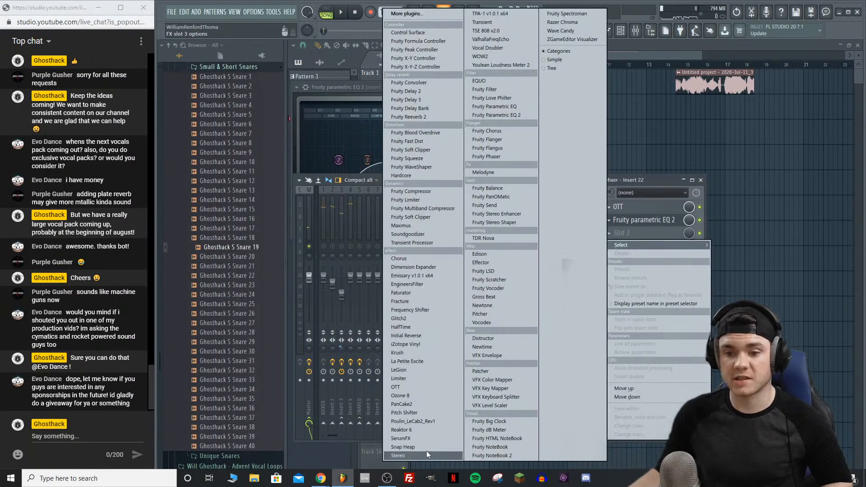
click(412, 455)
drag(363, 110, 412, 144)
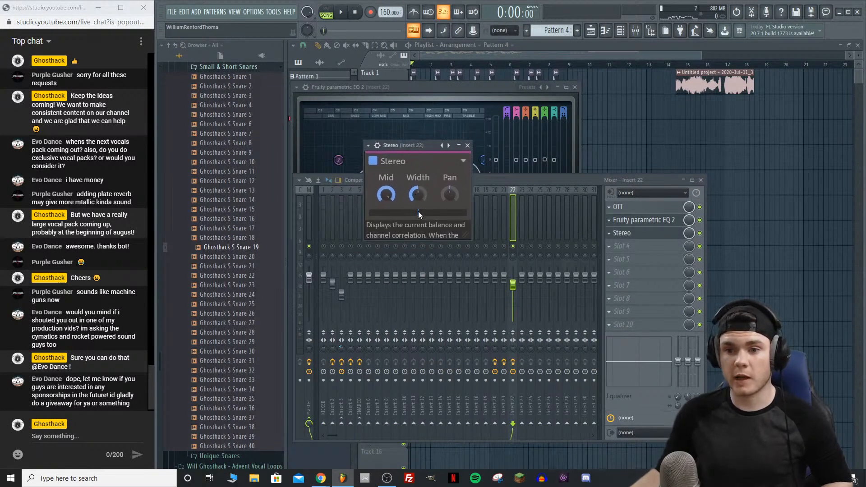
drag(417, 194, 418, 191)
key(space)
Step: Raise the low cut frequency in Insert 22's Parametric EQ while auditioning the stab
click(640, 221)
click(641, 221)
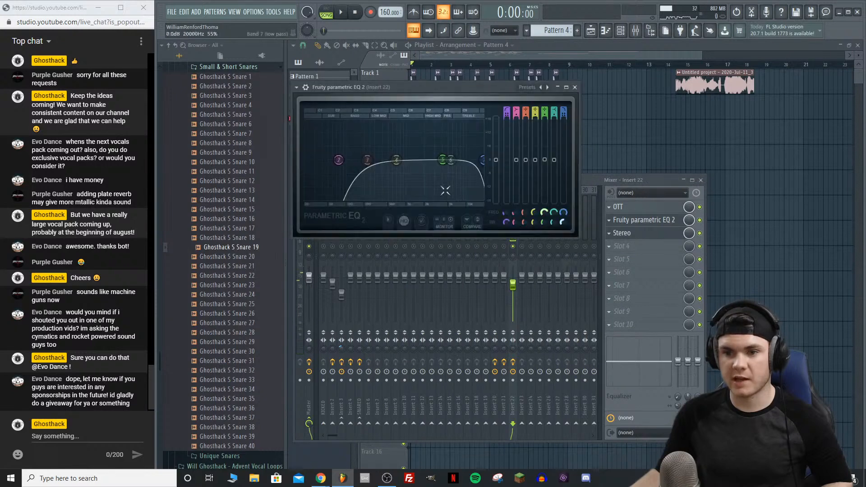
key(space)
drag(341, 161, 351, 160)
key(space)
key(space)
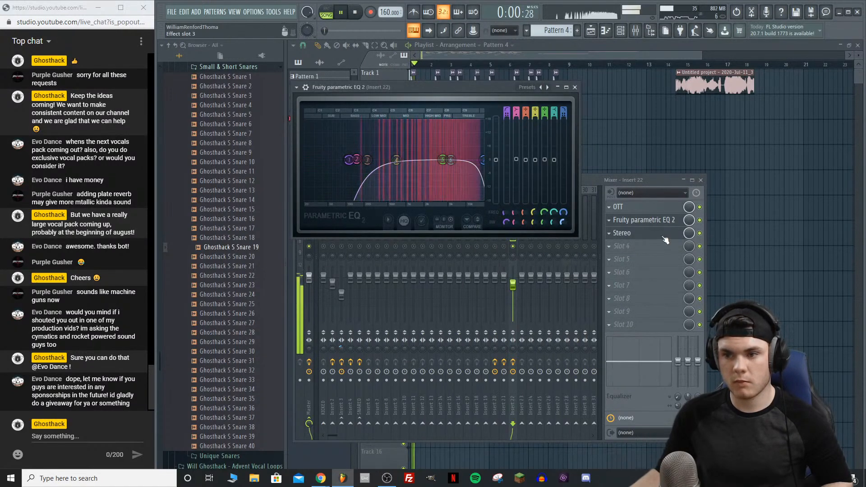
Step: Fine-tune the Width of the Stereo effect on Insert 22
key(space)
click(648, 222)
mouse_move(423, 192)
mouse_down()
mouse_move(423, 183)
mouse_move(418, 198)
mouse_up()
key(space)
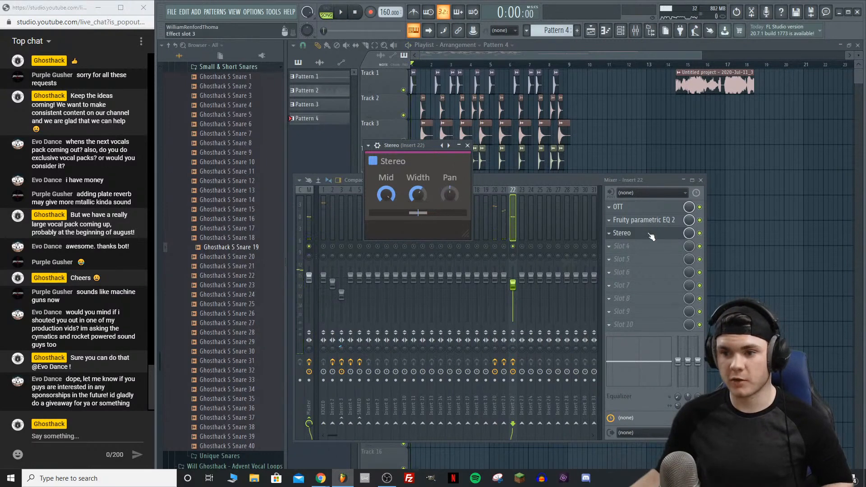
Step: Play the full drop and raise the Insert 22 fader level with the neighbouring inserts
click(652, 236)
key(space)
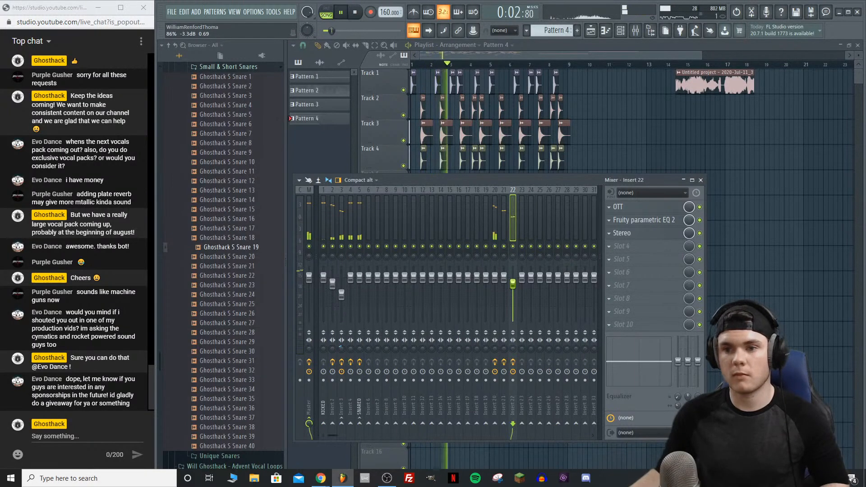
drag(514, 286, 515, 282)
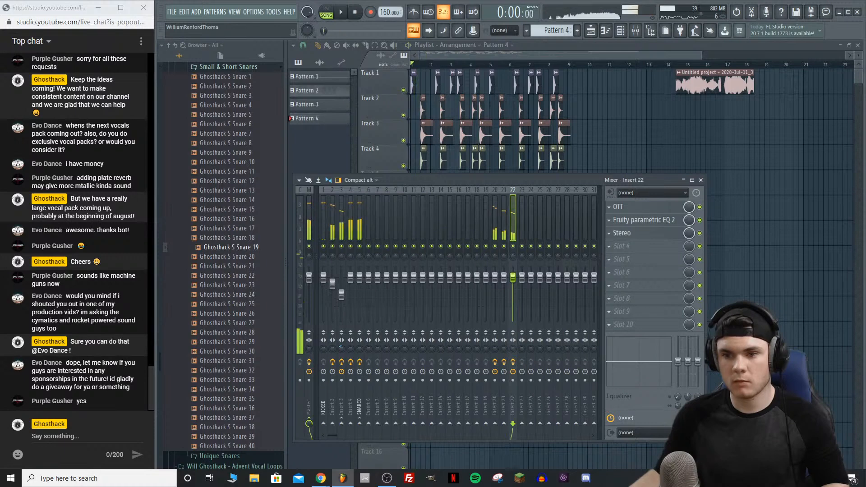
Step: Lower the low cut in Insert 22's EQ slightly and check the stab within the full drop
click(641, 220)
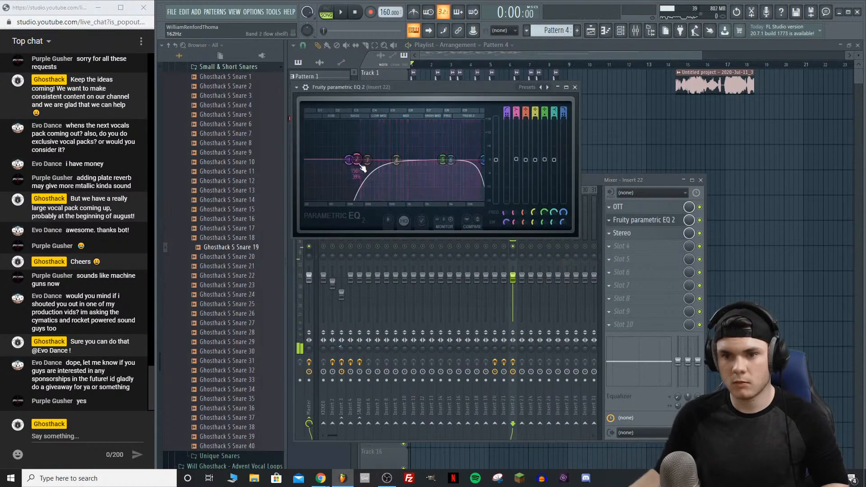
key(space)
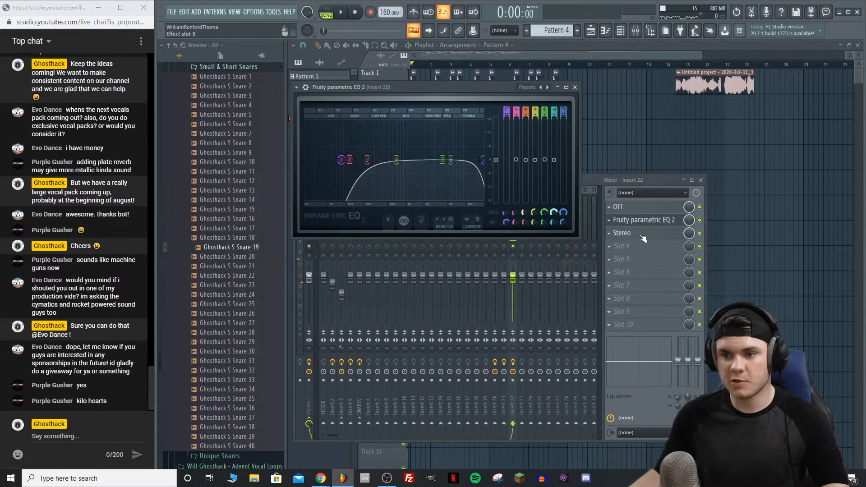
key(space)
click(513, 243)
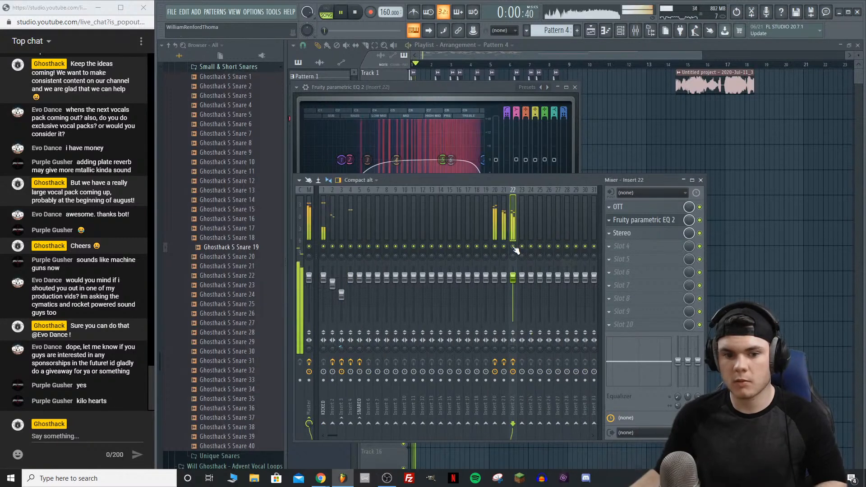
key(space)
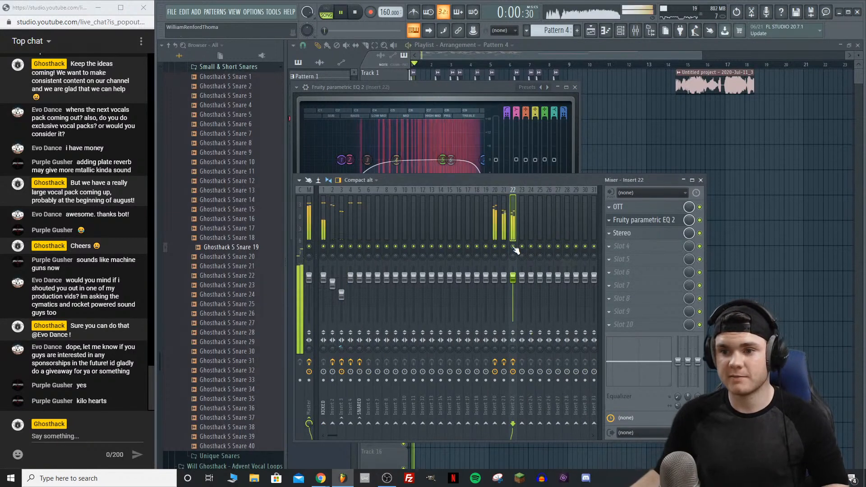
Step: Set the bandwidth of the EQ's 20000 Hz high cut to 64% during playback and close the EQ
click(341, 160)
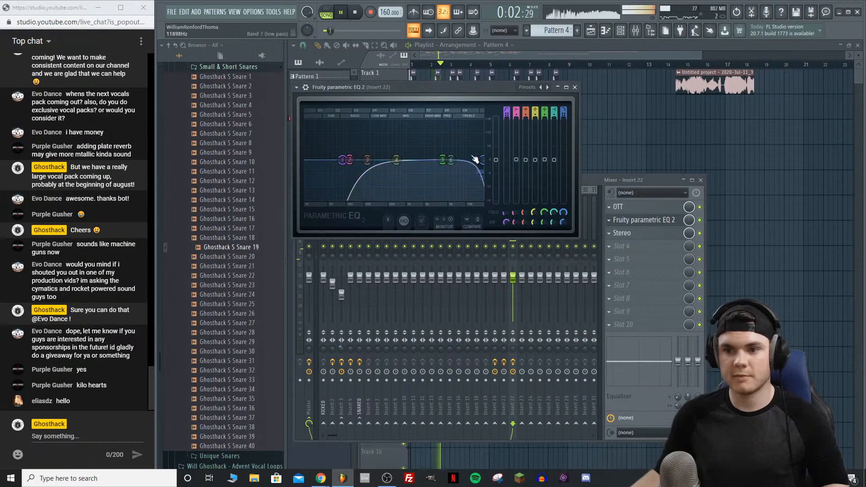
drag(563, 222, 563, 205)
key(space)
key(space)
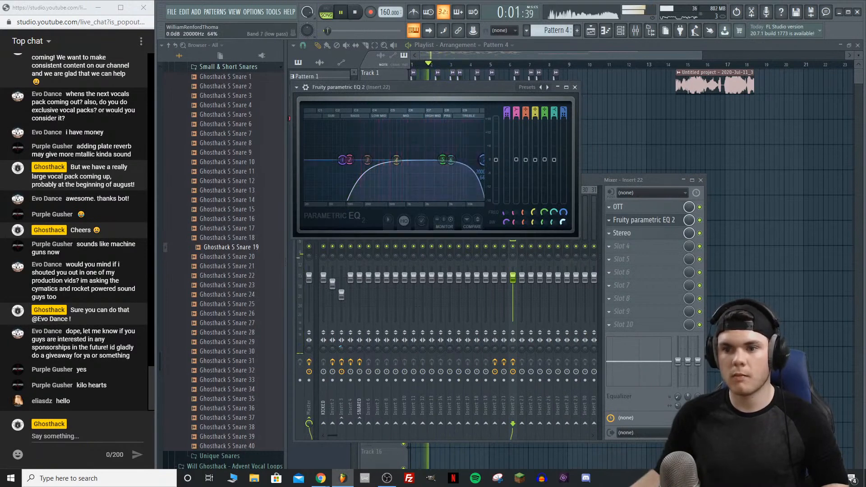
click(575, 87)
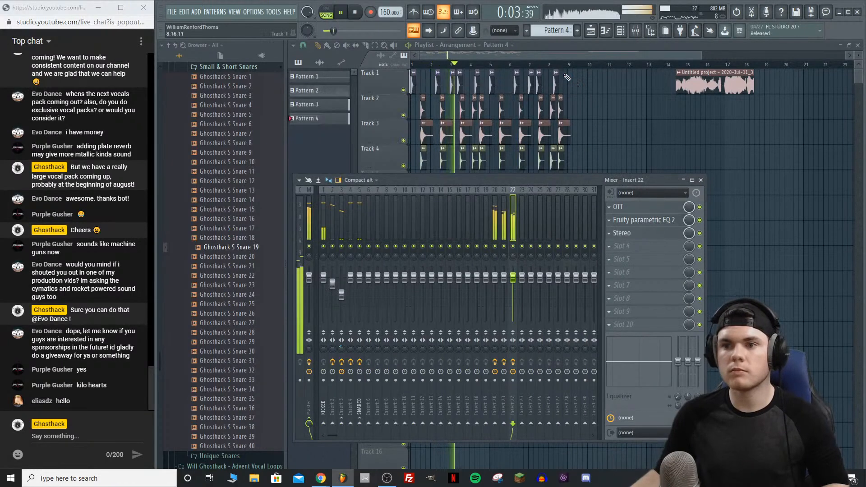
Step: Place Pattern 4 on Track 10 at bar 5 of the playlist and play from there
key(F9)
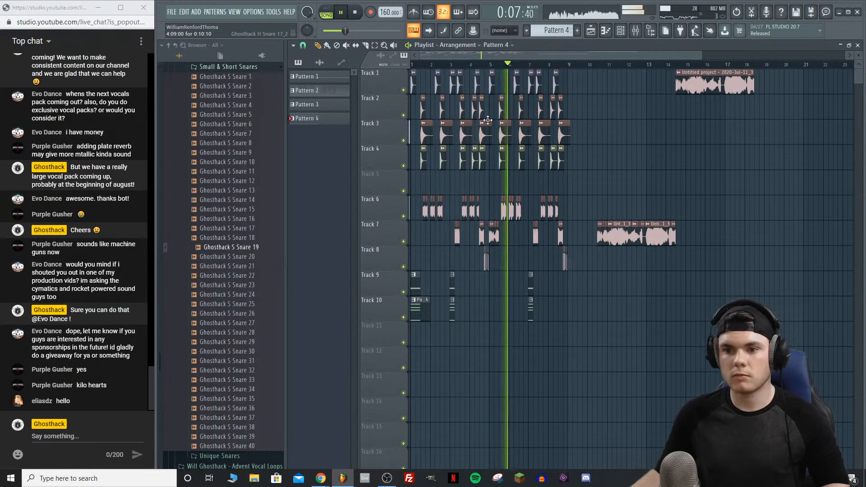
key(space)
click(488, 304)
click(489, 66)
key(space)
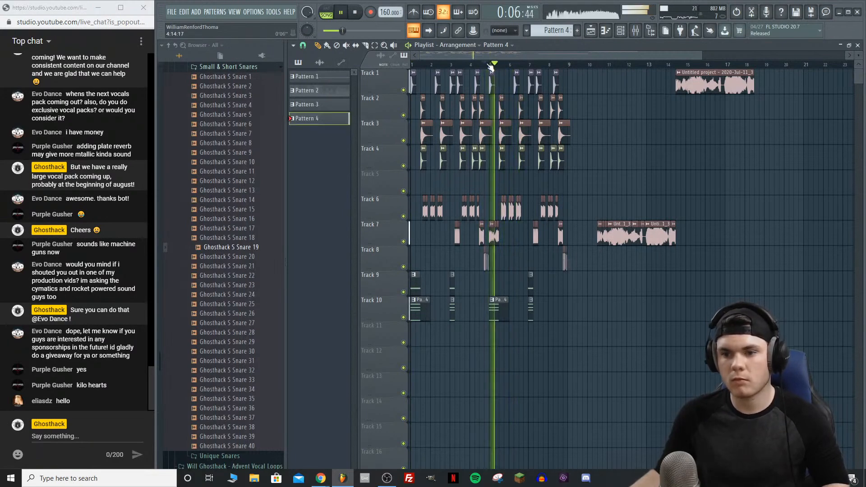
Step: Delete the Pattern 4 clip at bar 5 on Track 10 and replay the drop from the start
click(488, 66)
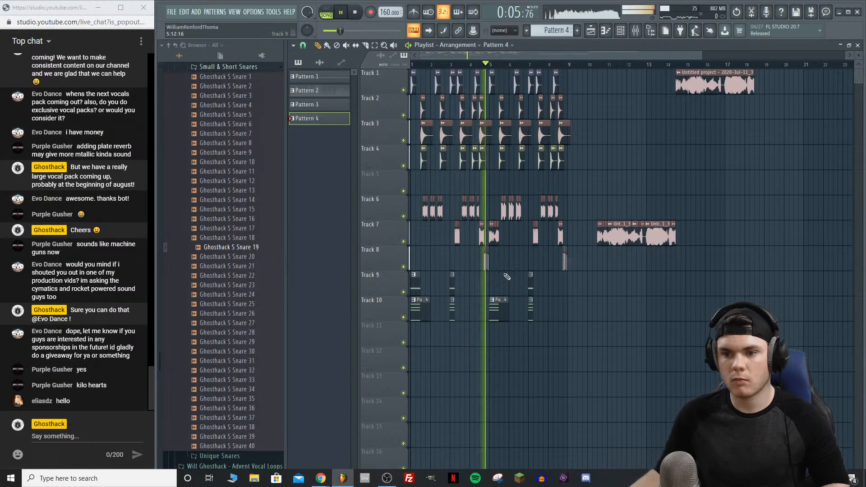
right_click(498, 307)
click(412, 65)
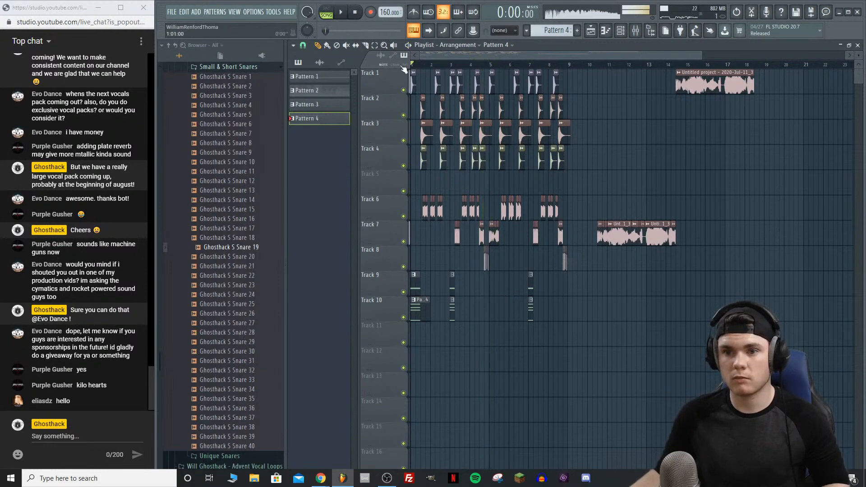
click(637, 34)
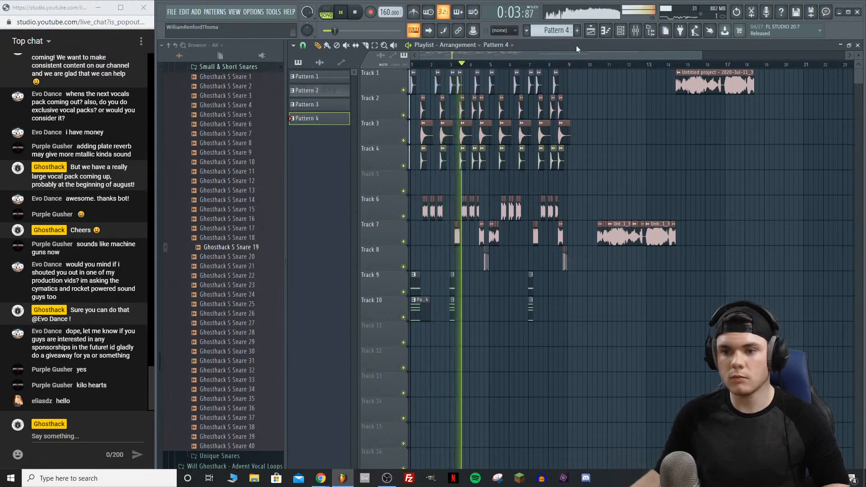
Step: Listen through the rest of the drop and briefly replay the section around bar 7
scroll(498, 66, up, 2)
scroll(499, 66, up, 2)
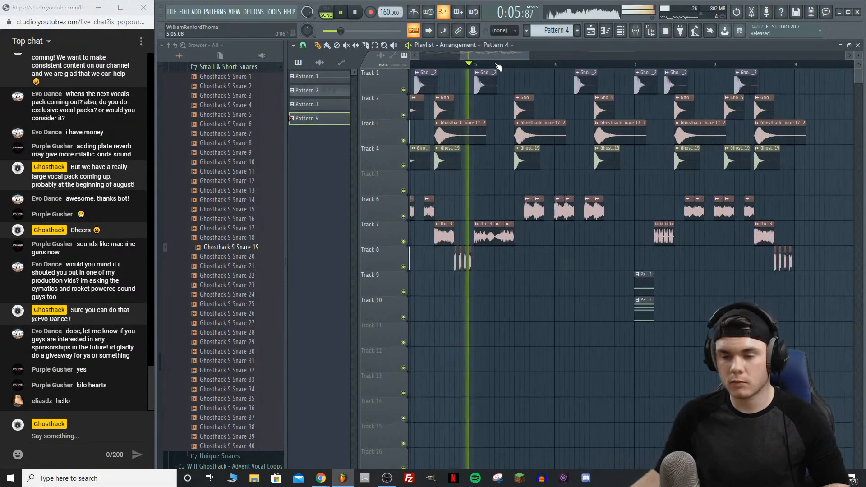
scroll(524, 67, down, 4)
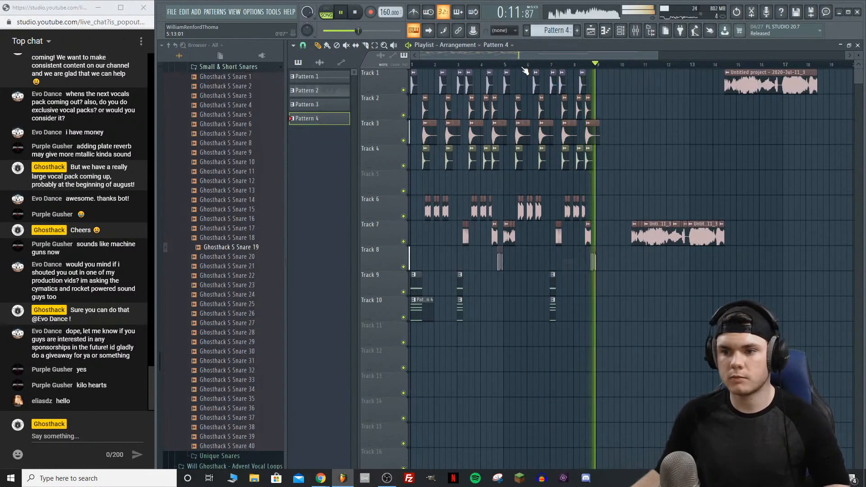
key(space)
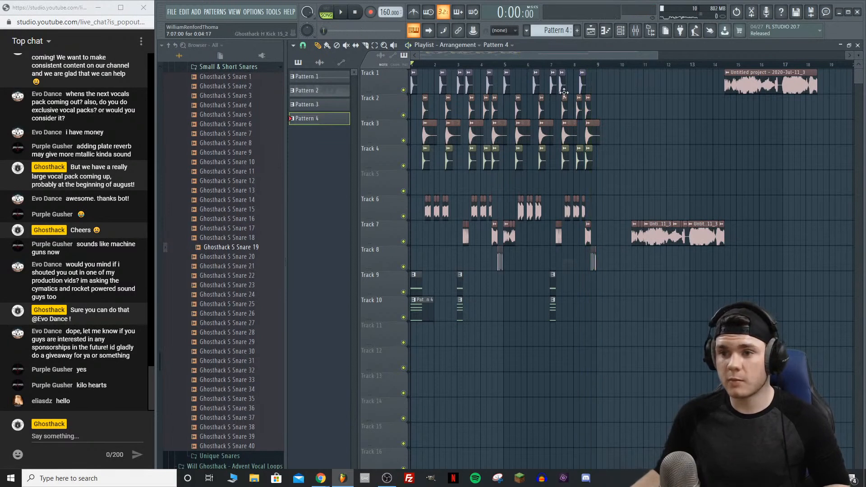
click(564, 66)
key(space)
key(space)
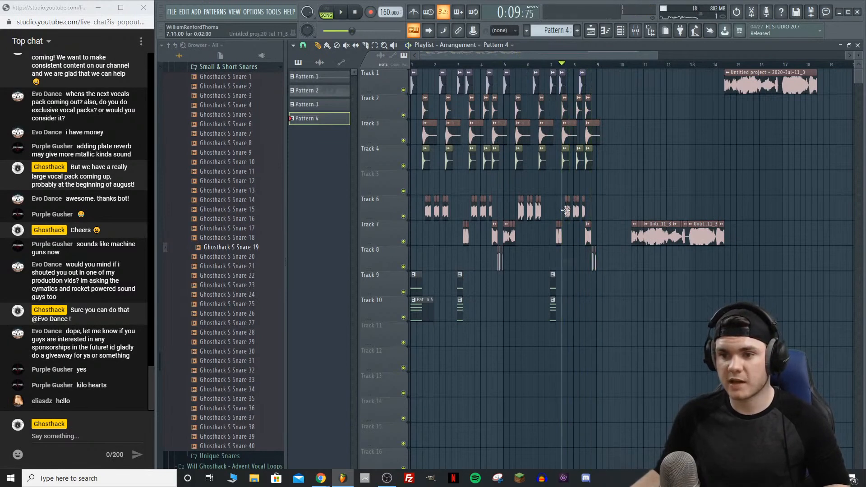
Step: Try a longer copy of the Track 6 bass slice on Track 8 just before bar 3 and listen to it
click(566, 210)
key(space)
click(410, 63)
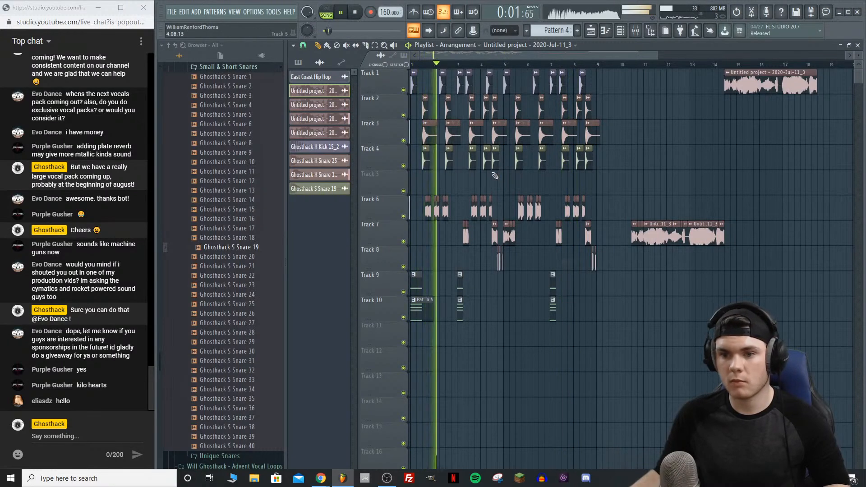
key(space)
click(452, 254)
key(space)
scroll(451, 68, up, 3)
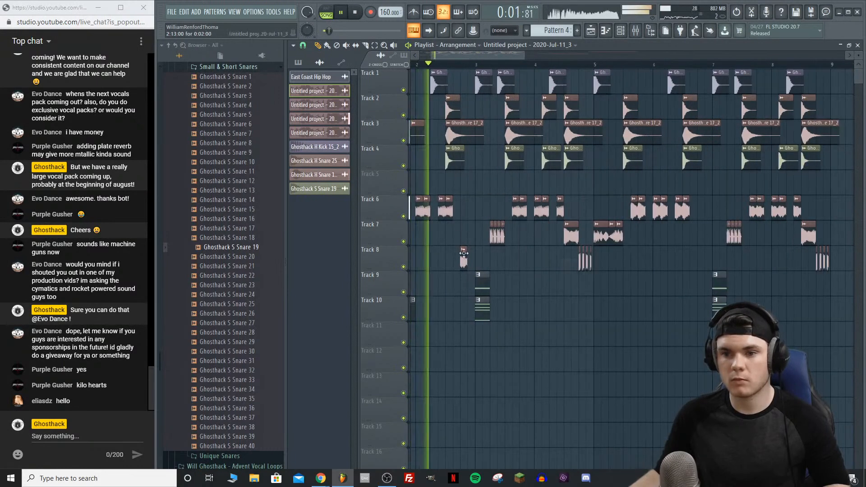
key(space)
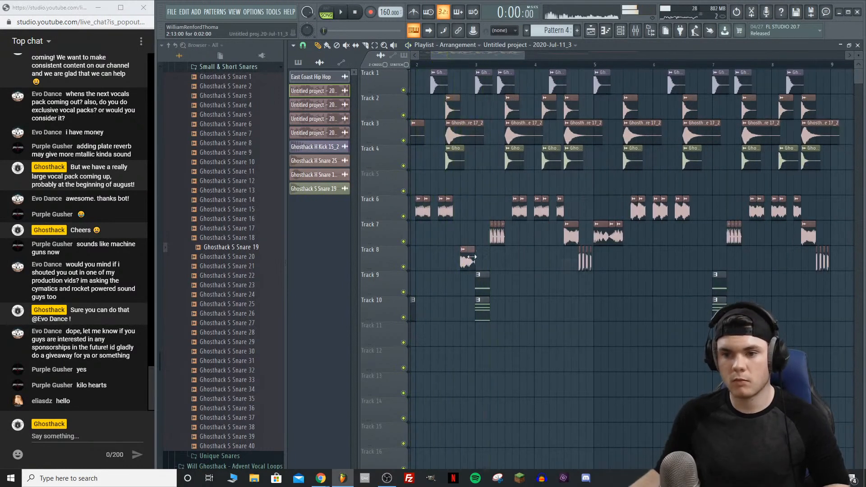
click(440, 64)
key(space)
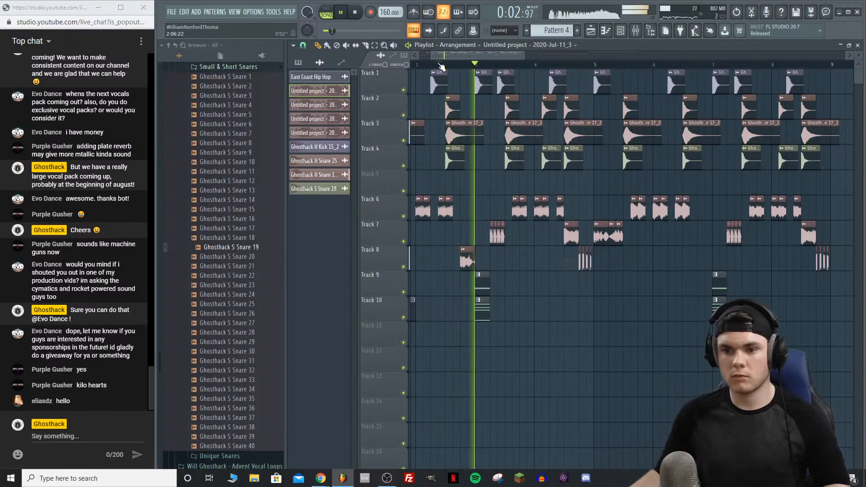
Step: Try trimming the end of the bass slice on Track 8 slightly, replay it, and delete the slice
key(space)
key(space)
drag(474, 259, 470, 260)
key(space)
key(space)
key(space)
right_click(472, 261)
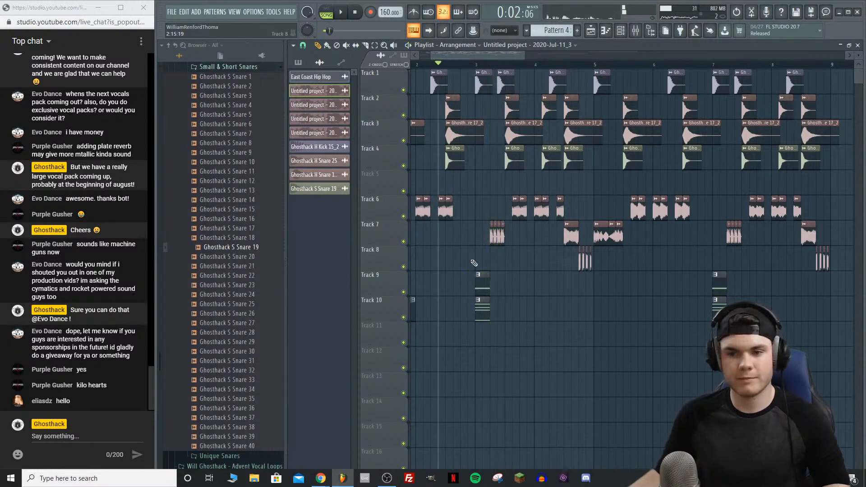
Step: Play on from bar 2, try the bass slice on Track 8 once more, and remove it
key(space)
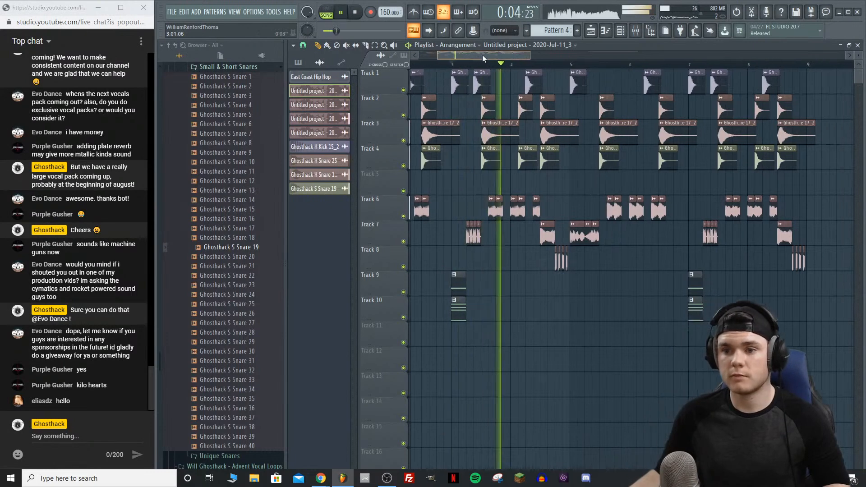
key(space)
key(space)
click(474, 259)
right_click(476, 261)
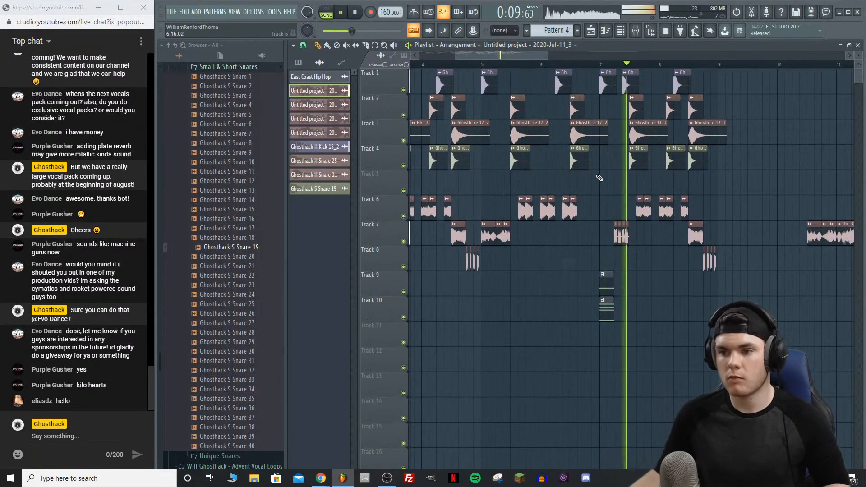
Step: Replay the second half of the drop from about bar 6 and return the playhead to the start
click(542, 65)
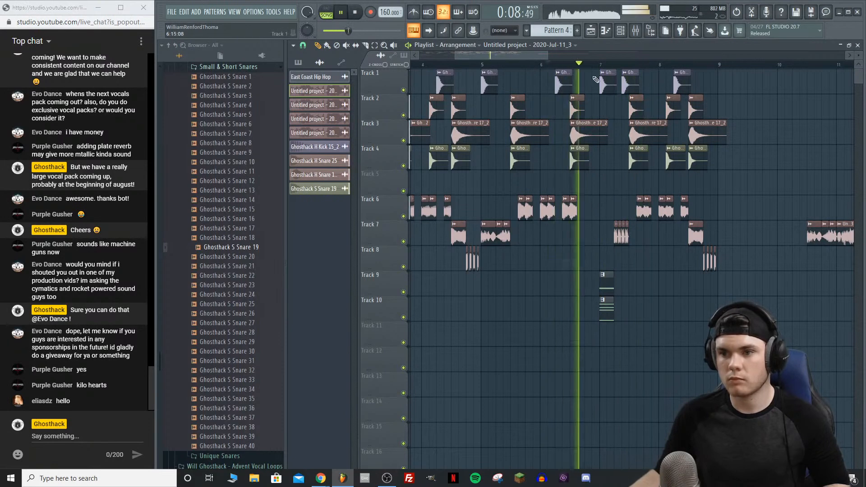
scroll(583, 71, down, 5)
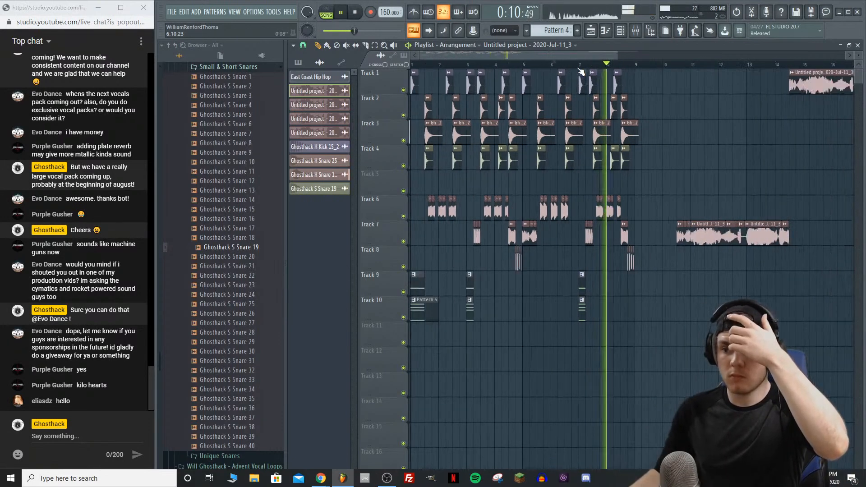
key(space)
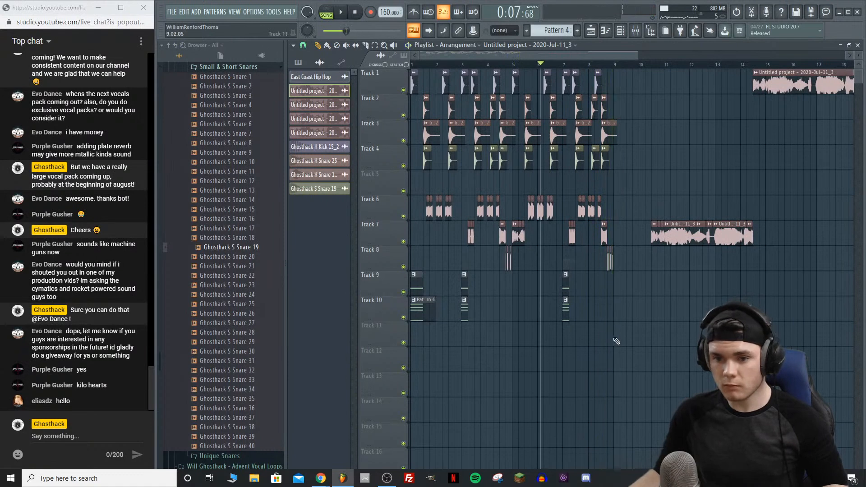
drag(418, 65, 370, 66)
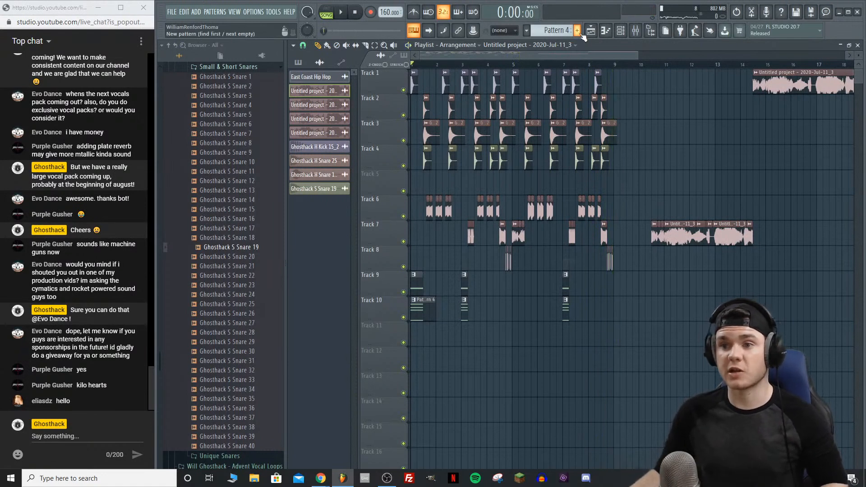
Step: Filter the channel rack to the Unsorted group and create a new empty pattern, Pattern 5
click(253, 68)
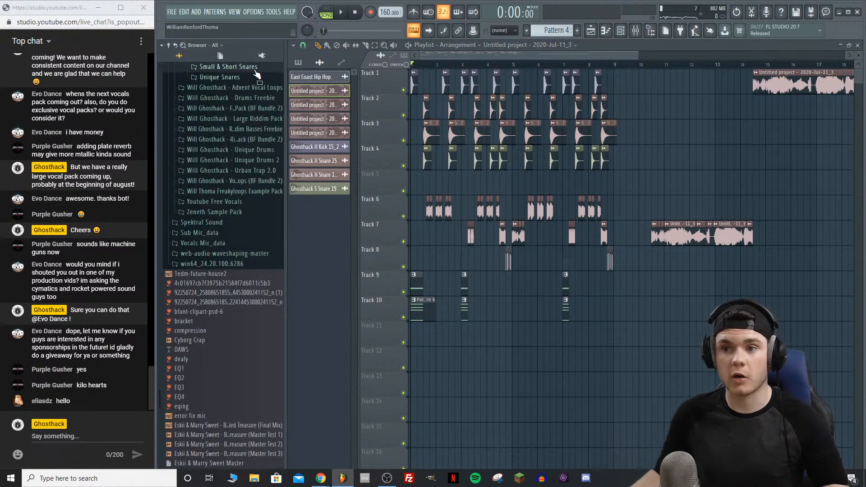
click(629, 31)
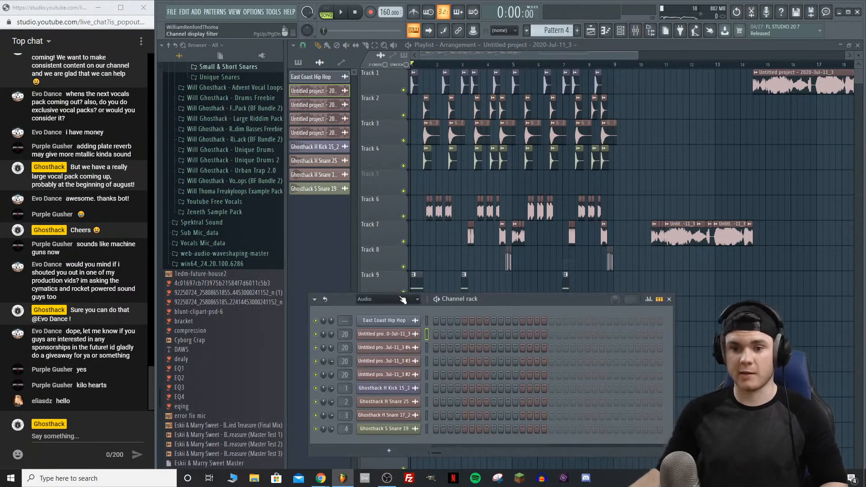
click(404, 300)
click(394, 316)
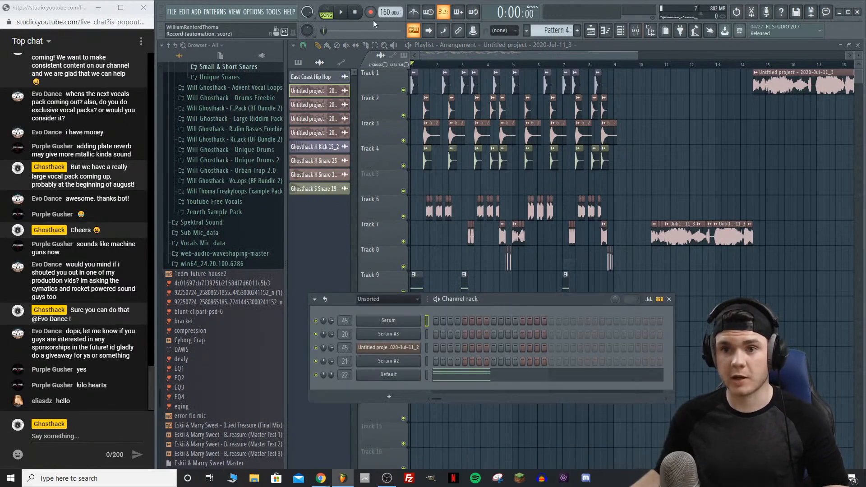
click(577, 30)
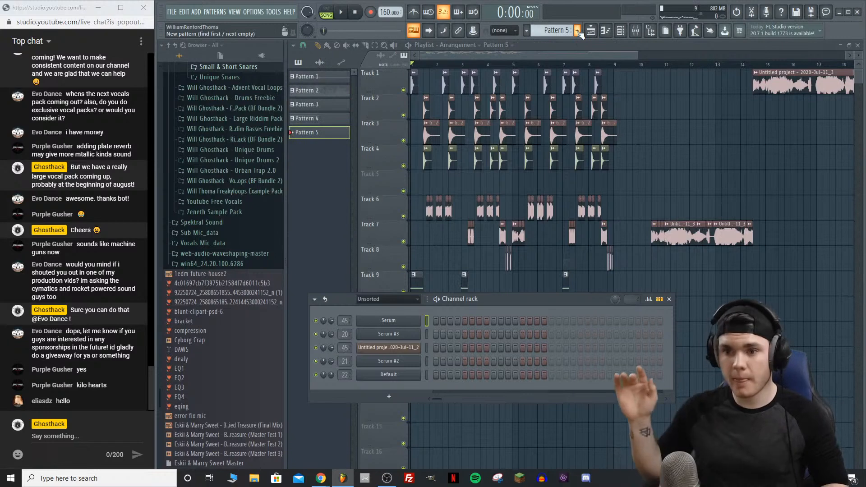
drag(502, 294, 517, 221)
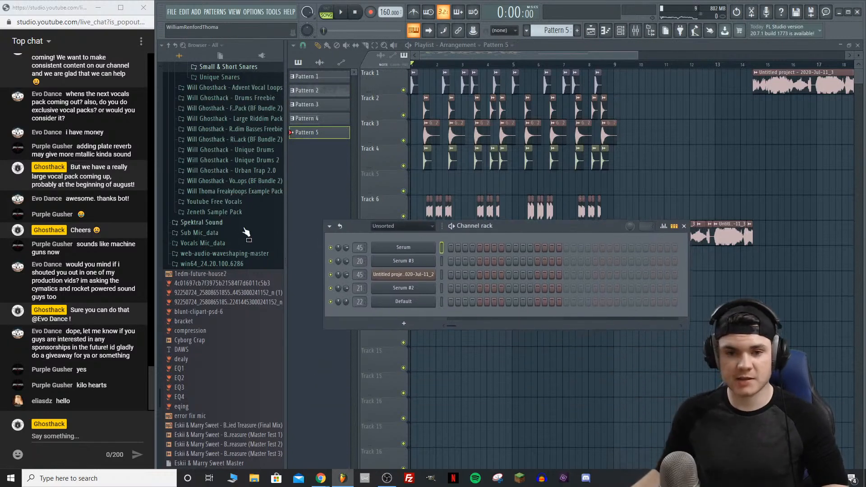
Step: Open the 808 Kicks folder under 200 Kicks in the Will - Ghosthack UPB 2020 Drums pack
scroll(259, 176, up, 5)
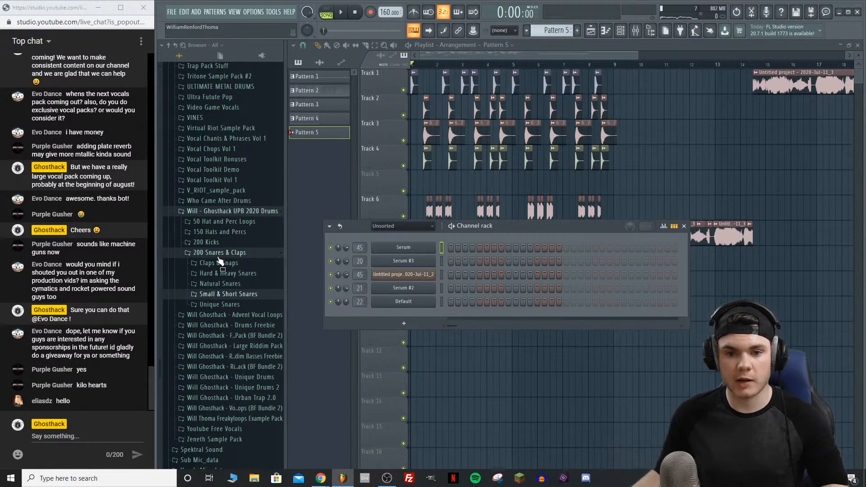
click(228, 253)
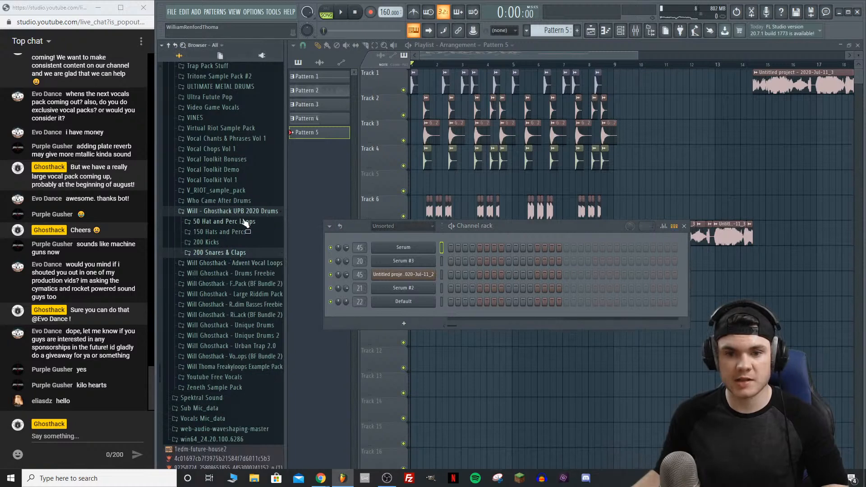
click(225, 243)
click(233, 253)
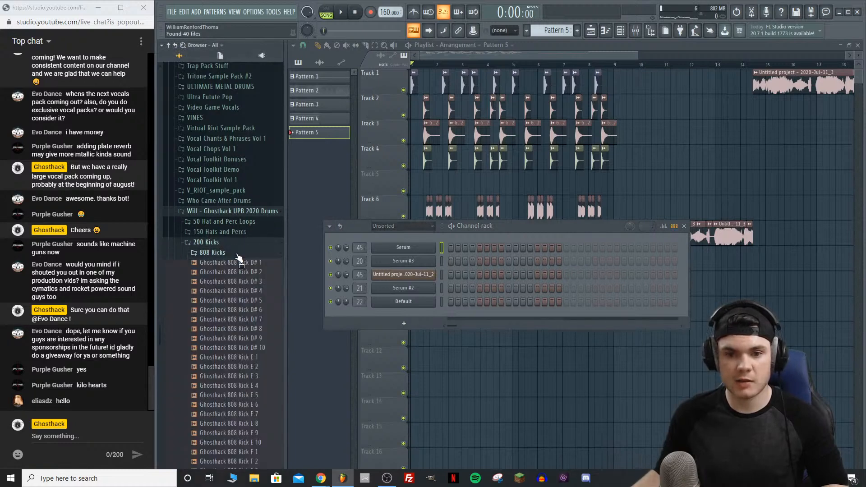
scroll(235, 246, up, 2)
click(240, 196)
click(220, 197)
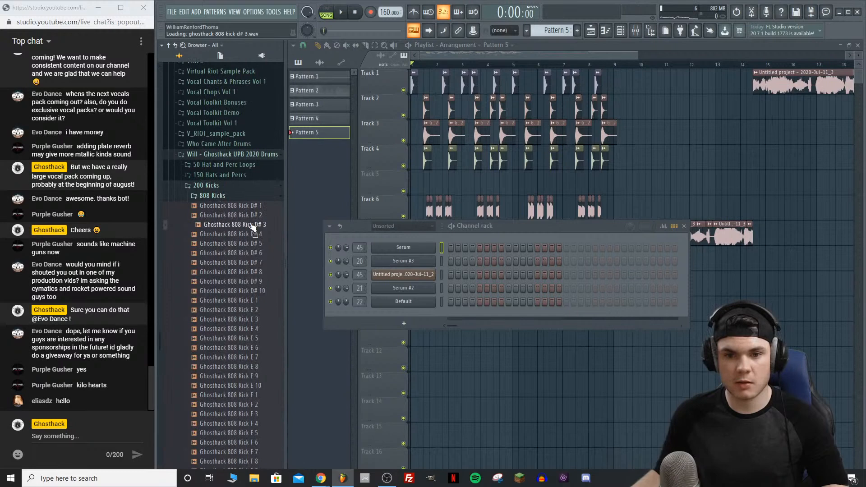
Step: Audition several 808 kicks in the D#, E, F and F# keys, ending with Ghosthack 808 Kick F 7
click(257, 225)
click(265, 330)
click(263, 386)
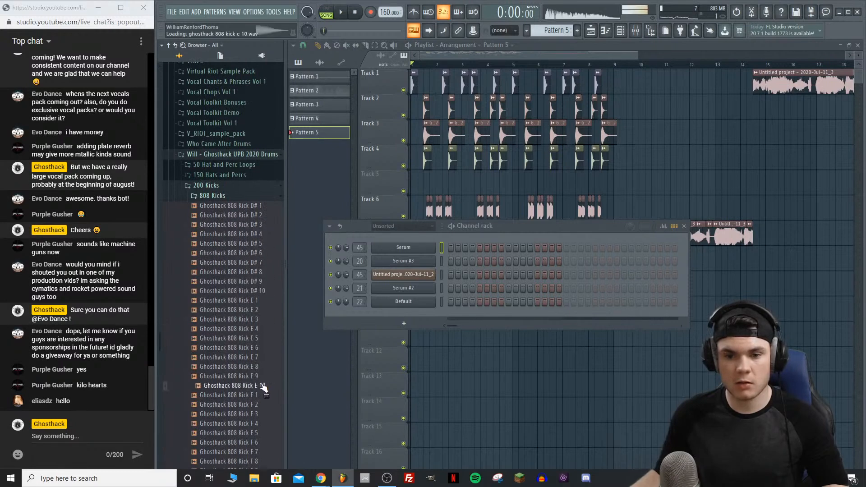
scroll(264, 381, down, 4)
click(260, 358)
click(258, 397)
click(257, 424)
click(257, 338)
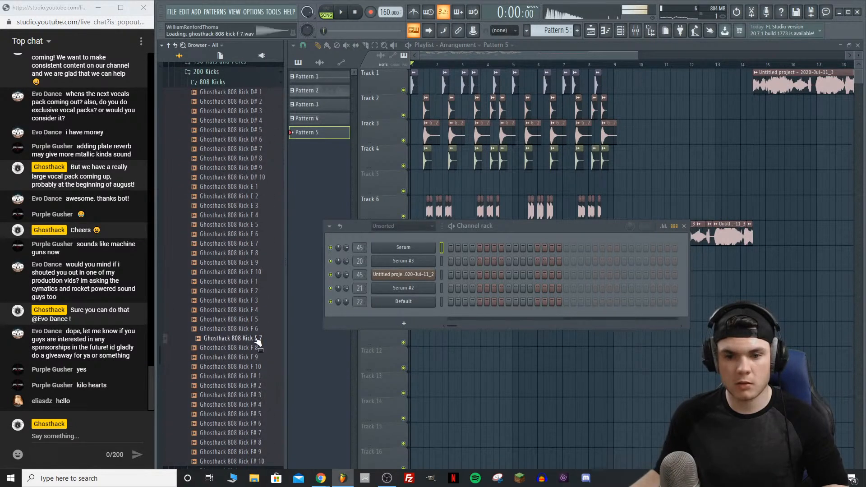
Step: Load Ghosthack 808 Kick F 7 as a new channel below Default in the channel rack
scroll(257, 342, down, 4)
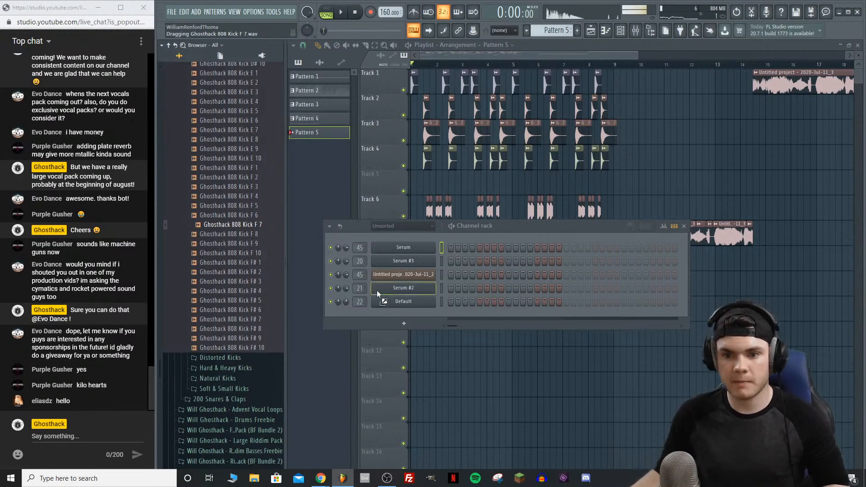
drag(392, 315, 391, 316)
drag(397, 109, 402, 105)
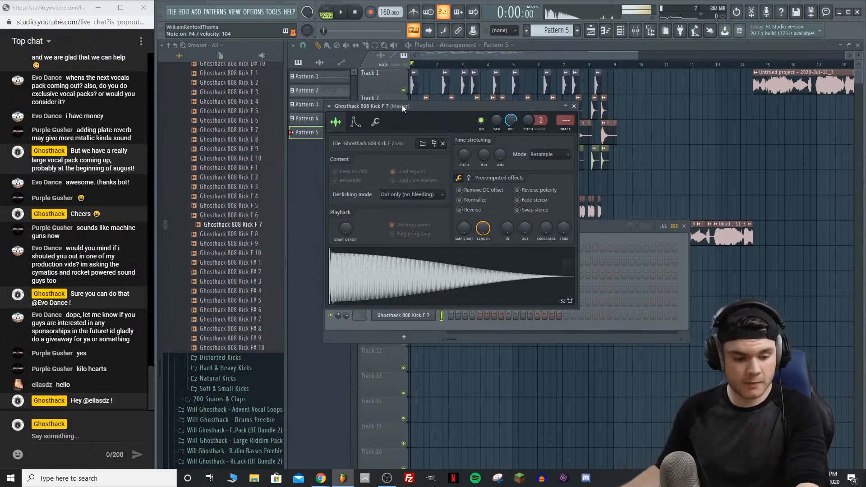
Step: Set the root note of the Ghosthack 808 Kick F 7 channel to F5 and return to its sample settings
click(358, 123)
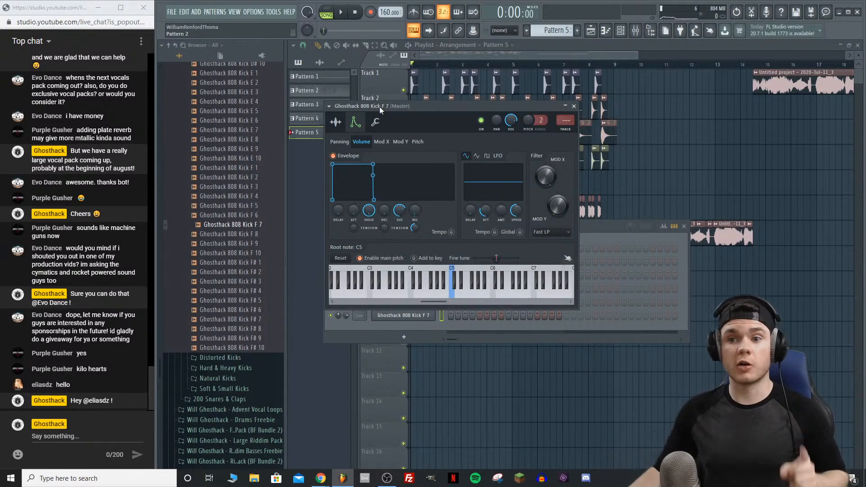
click(342, 123)
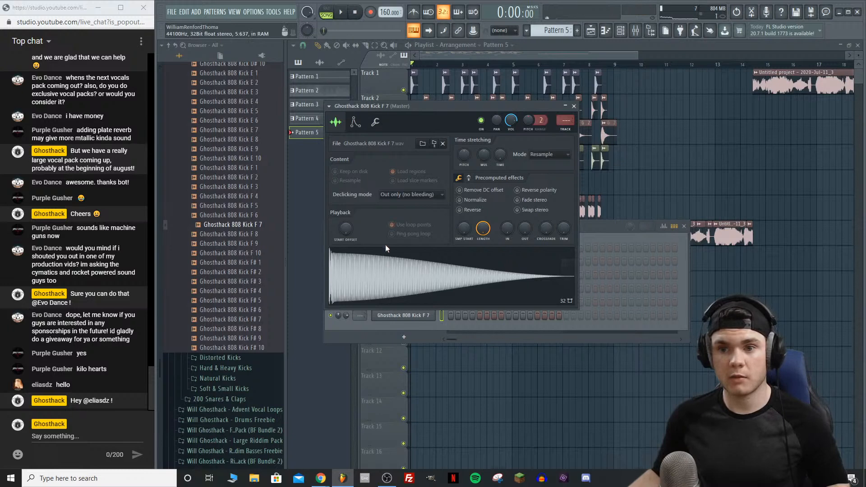
click(358, 125)
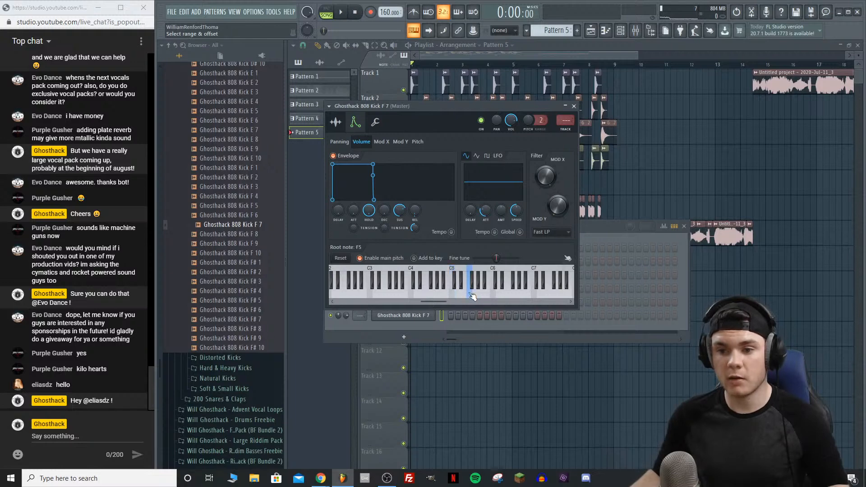
click(336, 123)
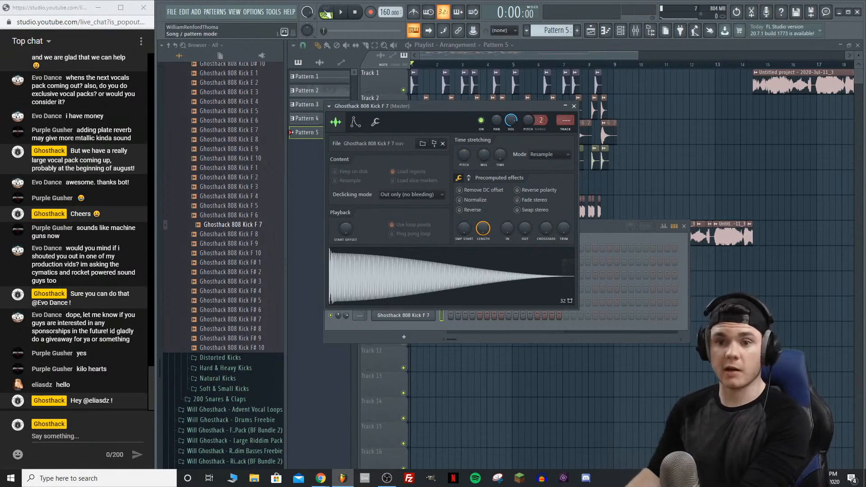
Step: Review the volume envelope and miscellaneous settings of the Ghosthack 808 Kick F 7 channel
click(359, 121)
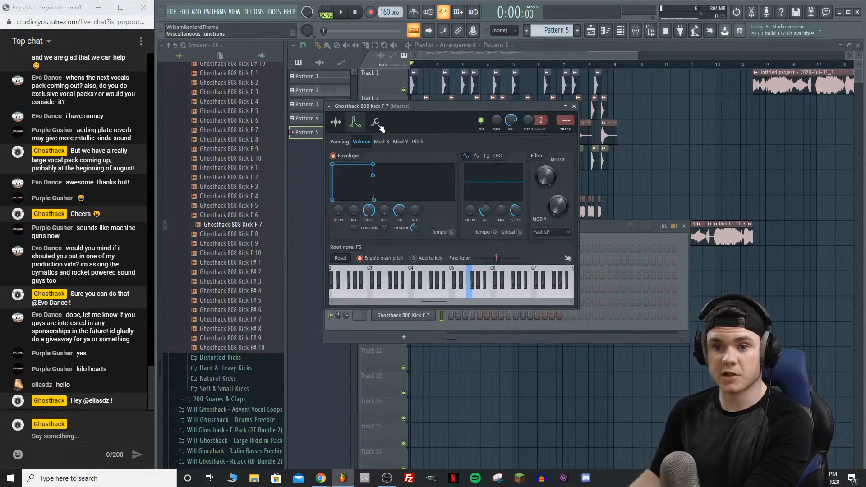
click(375, 123)
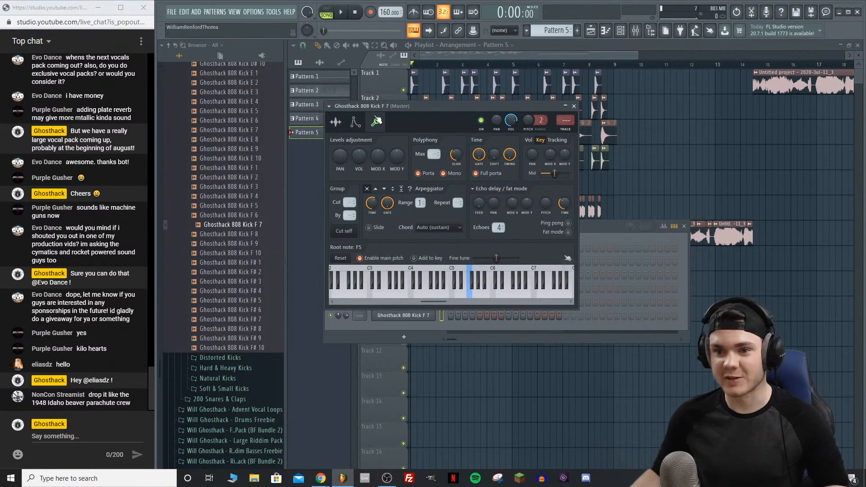
click(354, 122)
Step: Open the piano roll of the Ghosthack 808 Kick F 7 channel for Pattern 5 and audition its F5 key
key(space)
click(427, 315)
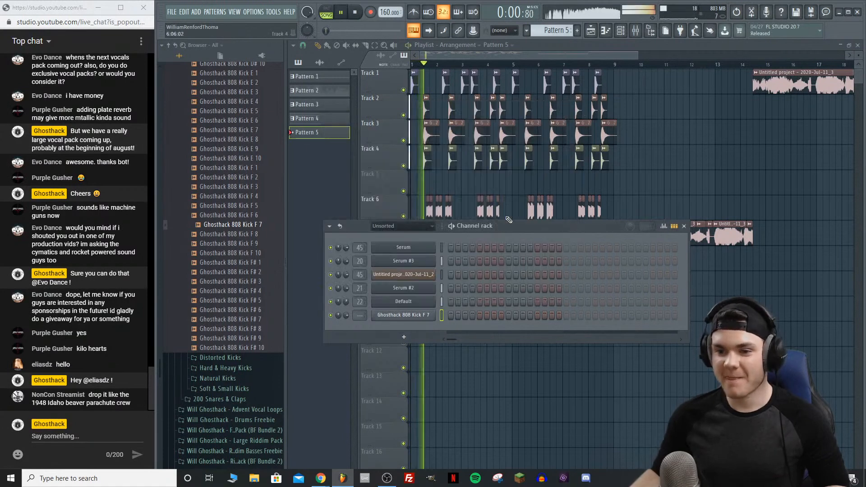
right_click(427, 316)
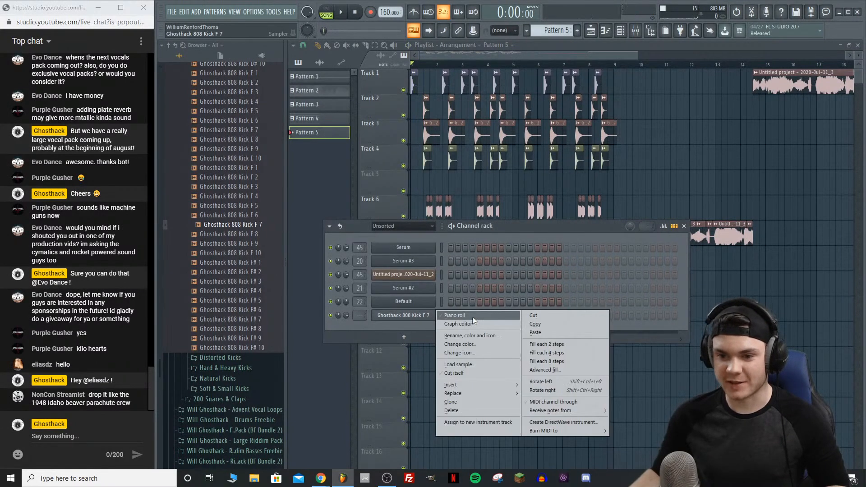
click(472, 317)
key(space)
click(313, 215)
scroll(315, 217, down, 4)
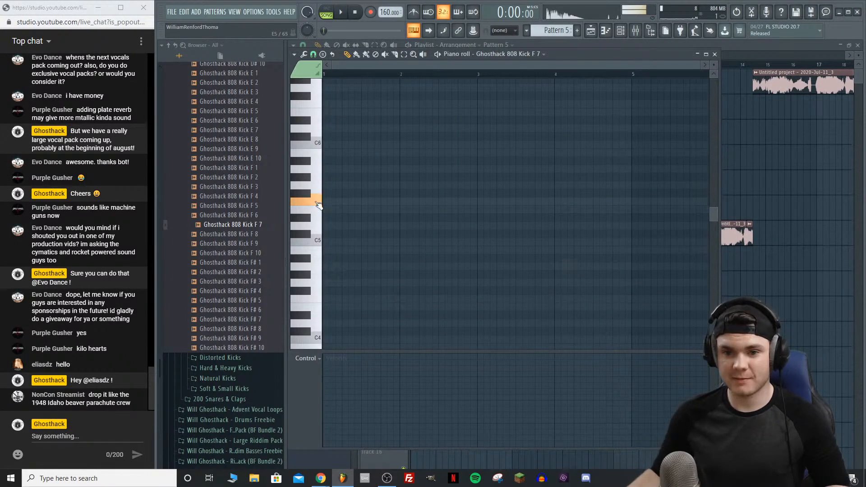
Step: Draw an F5 note about three beats long at the start of Pattern 5 and play it back
key(space)
drag(360, 202, 376, 206)
key(space)
key(space)
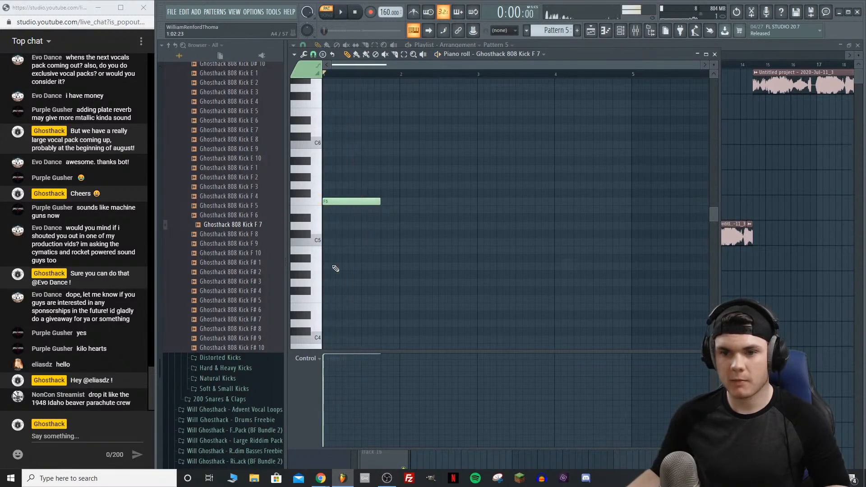
key(space)
Step: Place a Pattern 5 clip on Track 11 of the playlist, starting at bar 1 and lasting eight bars
click(728, 45)
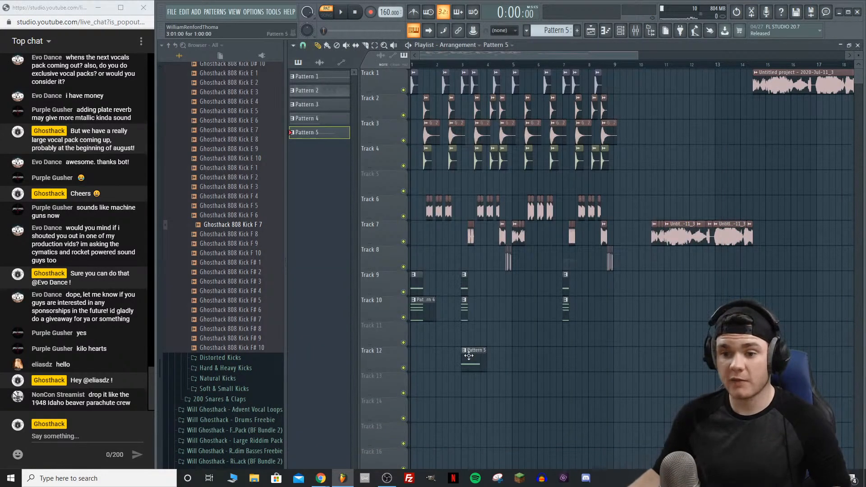
drag(431, 328, 579, 333)
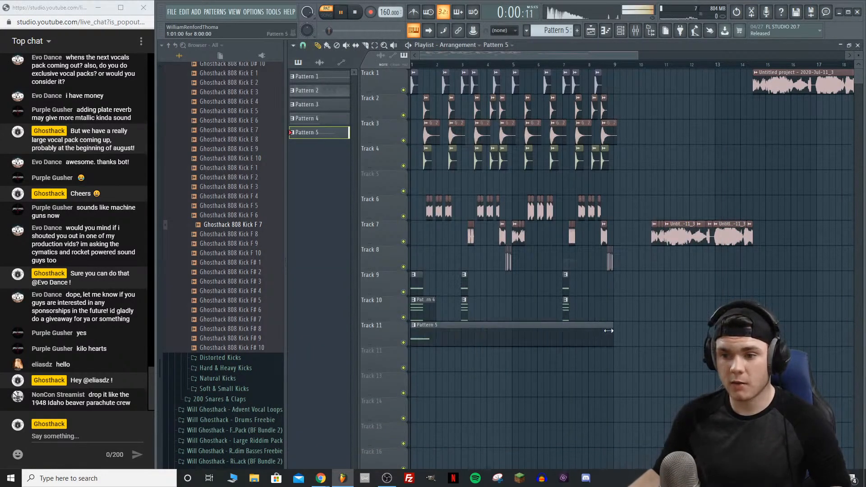
key(space)
Step: Route the Ghosthack 808 Kick F 7 channel to mixer insert 19
click(635, 31)
key(space)
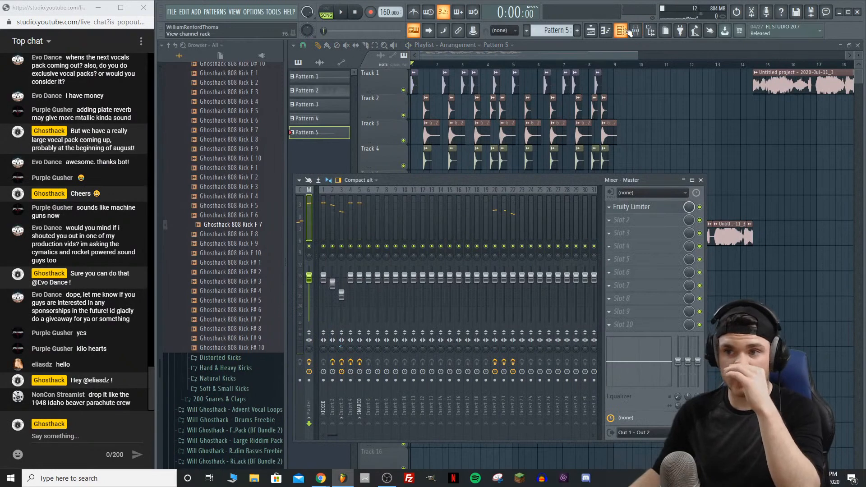
click(627, 31)
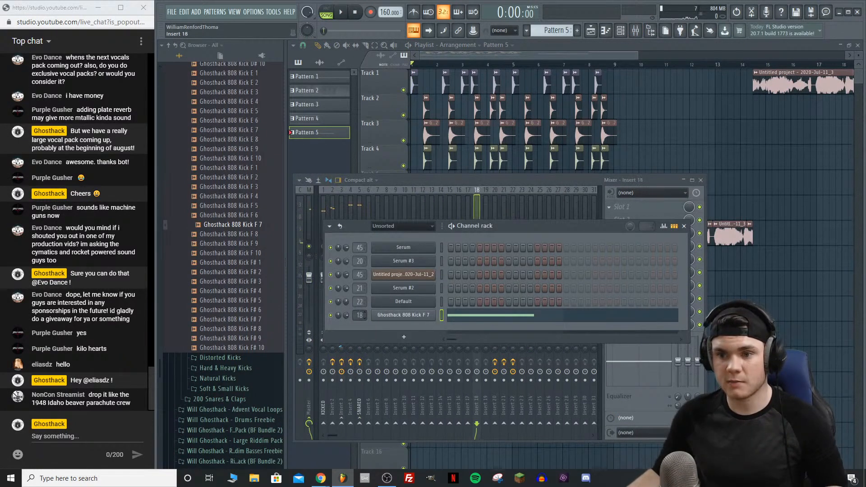
click(499, 180)
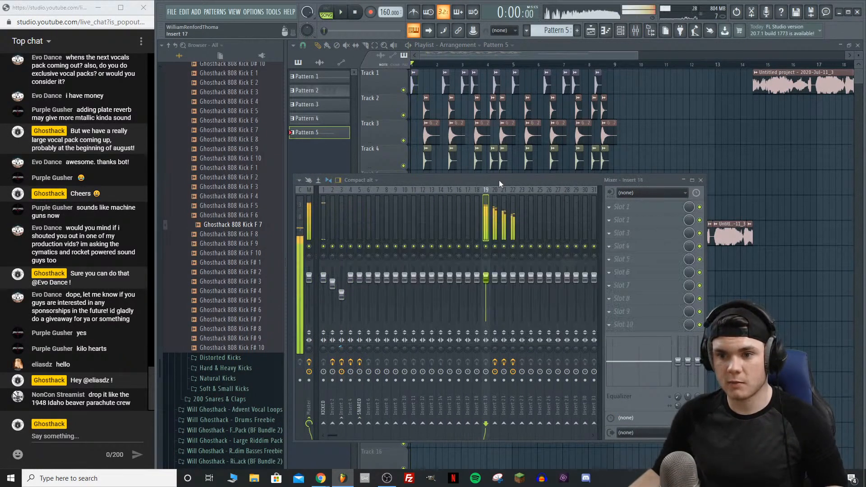
Step: Raise the low-cut frequency slightly in the second Fruity parametric EQ 2 on mixer insert 20 while comparing playback
click(495, 233)
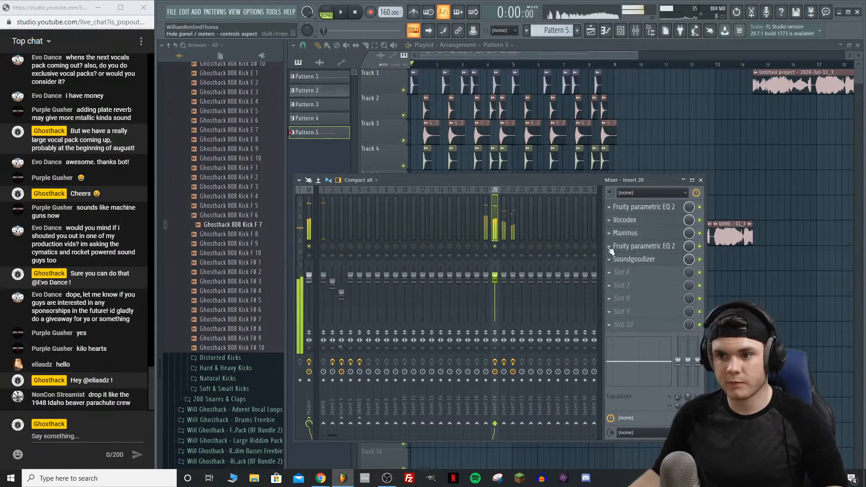
click(644, 246)
key(space)
drag(345, 160, 352, 160)
key(space)
key(space)
key(space)
key(space)
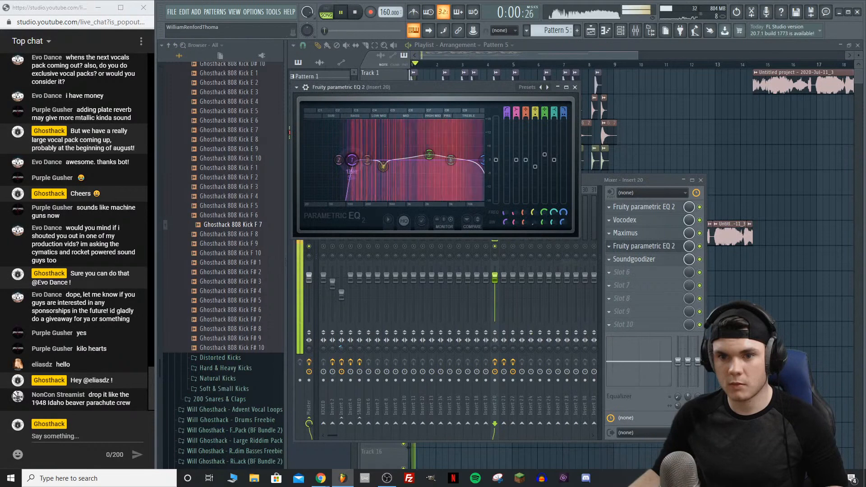
click(614, 177)
key(space)
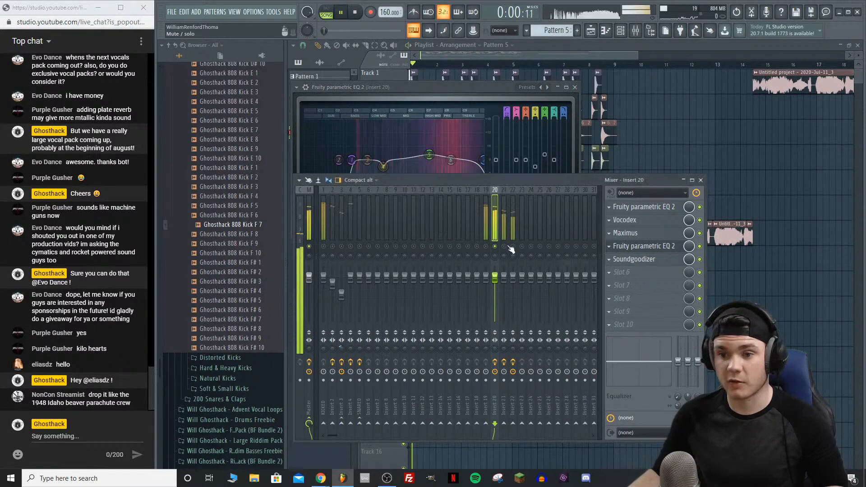
Step: Raise the low-cut frequency slightly in Fruity parametric EQ 2 on mixer insert 21 during playback
click(504, 226)
key(space)
click(631, 219)
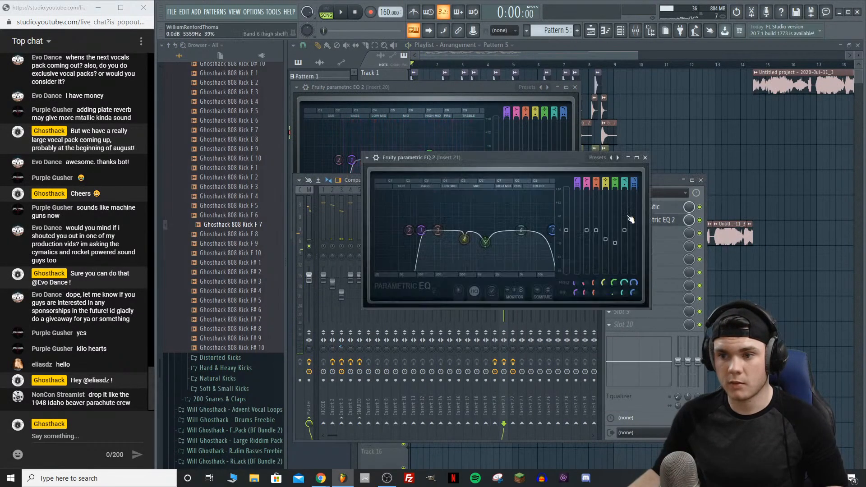
key(space)
drag(421, 231, 427, 231)
key(space)
key(space)
key(space)
click(669, 221)
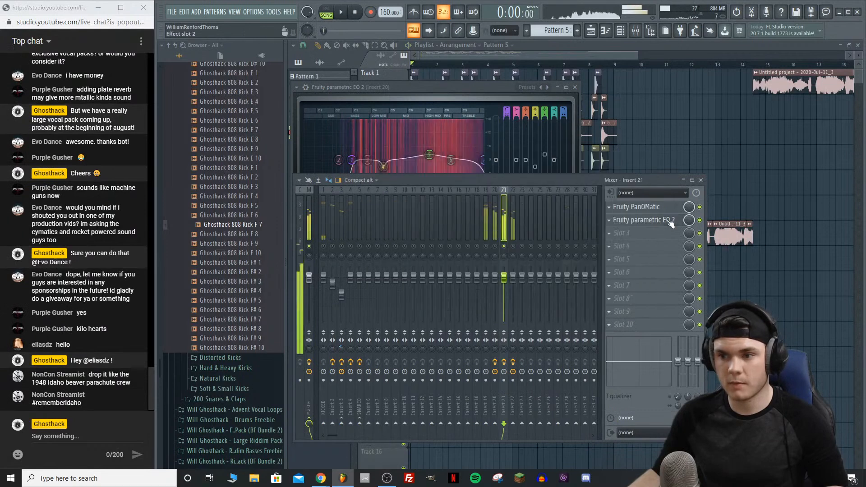
key(space)
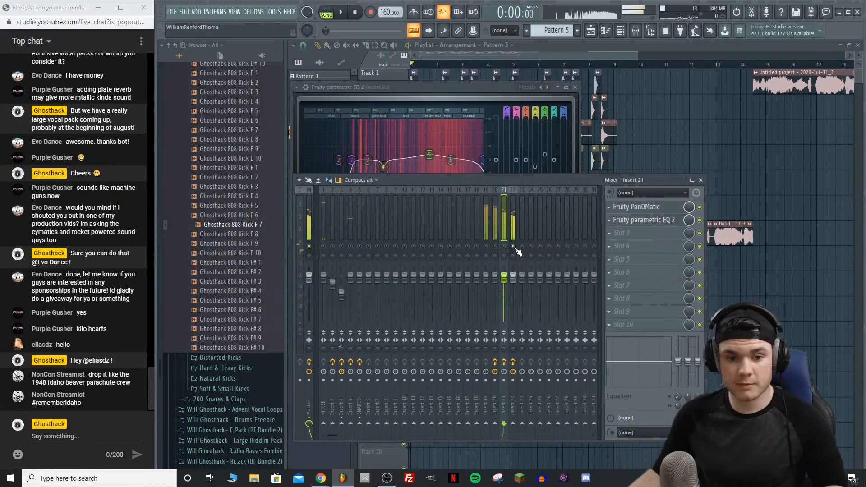
Step: Check the low end in Fruity parametric EQ 2 on mixer insert 22 with the track soloed
click(513, 221)
key(space)
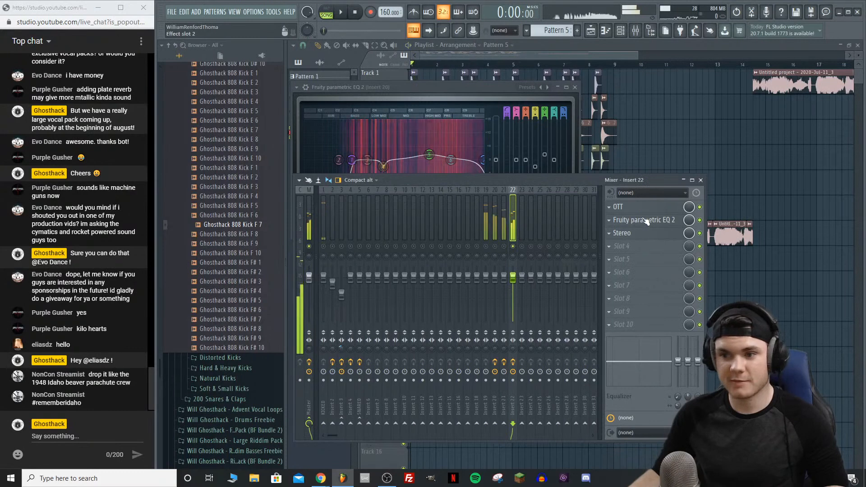
click(643, 220)
key(space)
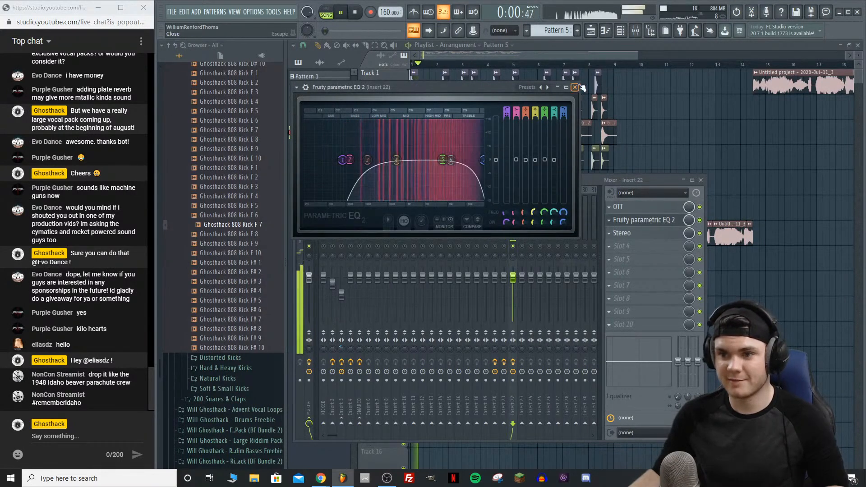
click(526, 233)
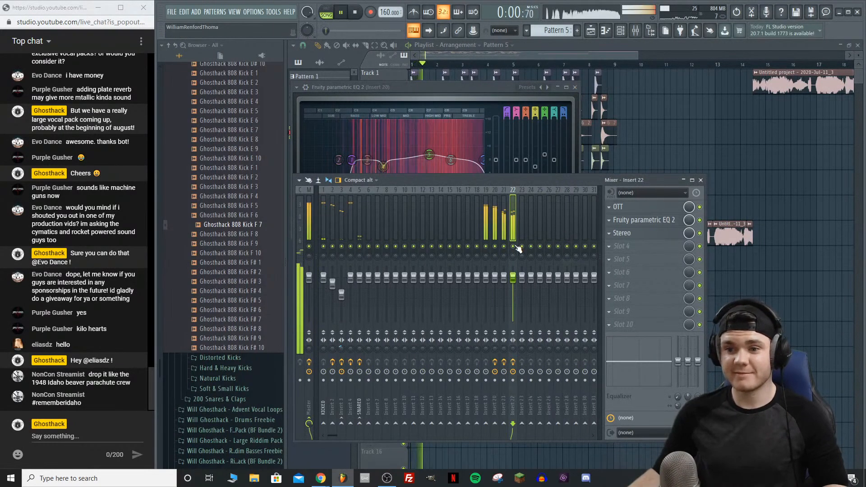
Step: Solo mixer insert 19 briefly, then lower its fader to balance the 808 against the full mix
right_click(486, 247)
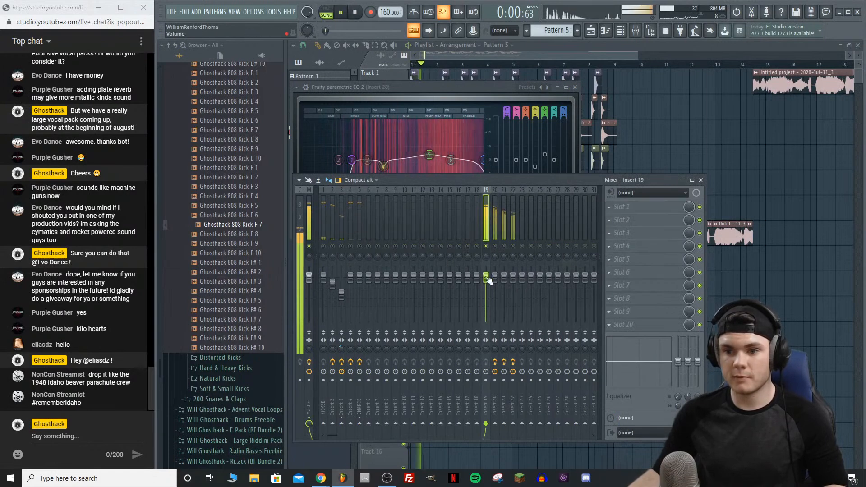
right_click(486, 247)
key(space)
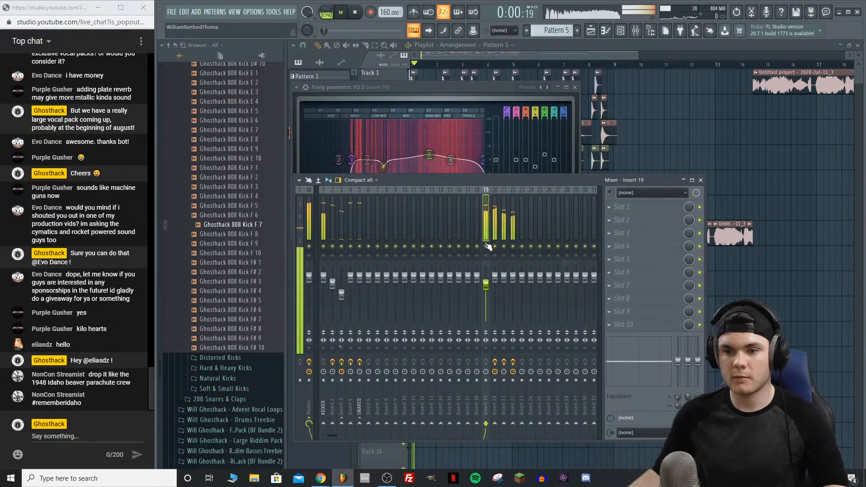
key(space)
drag(485, 282, 484, 287)
key(space)
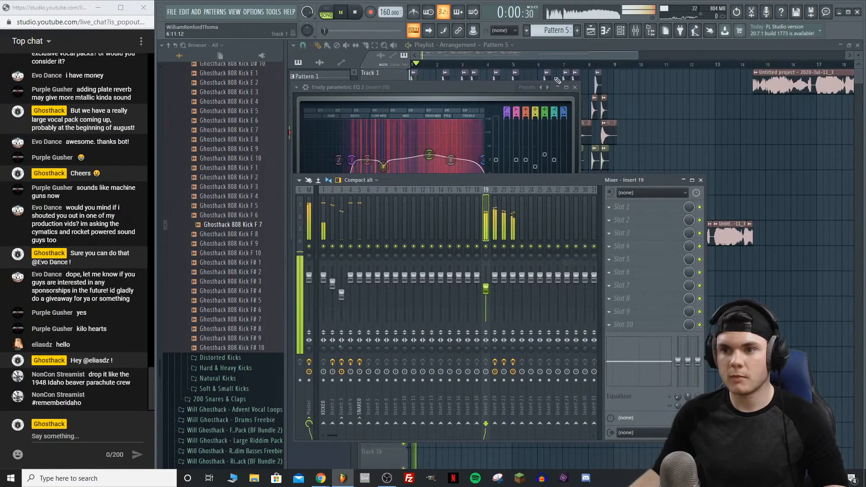
Step: Reopen the 808 kick's piano roll in Pattern 5 and shorten the F5 note to 8 steps
click(558, 47)
click(621, 31)
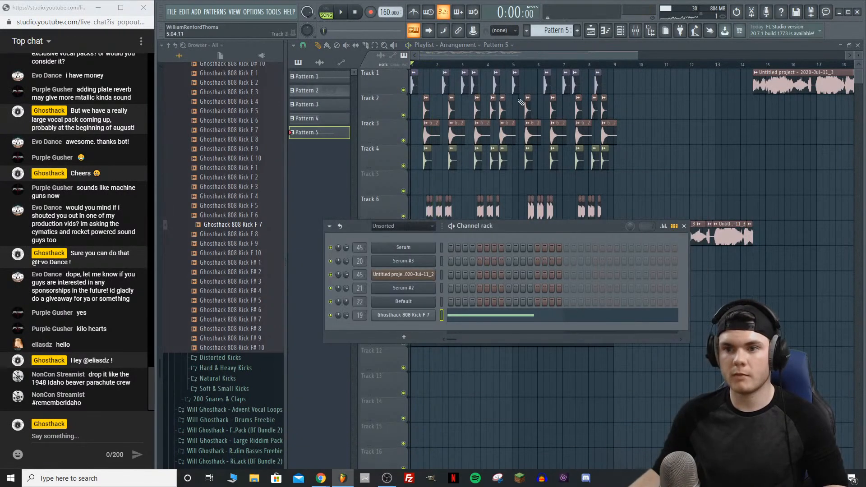
click(533, 49)
key(space)
double_click(488, 335)
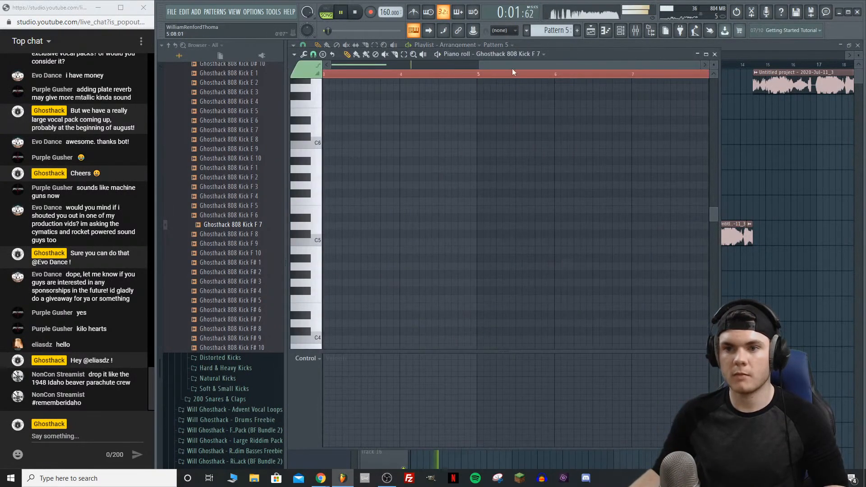
key(space)
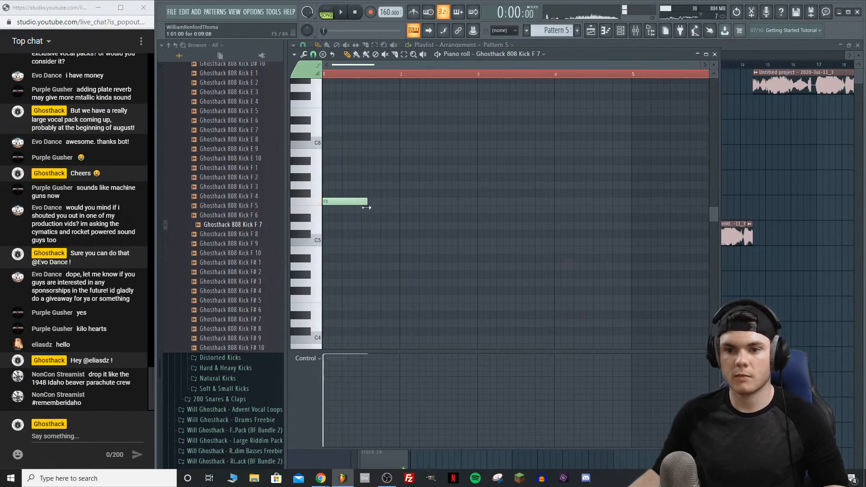
key(space)
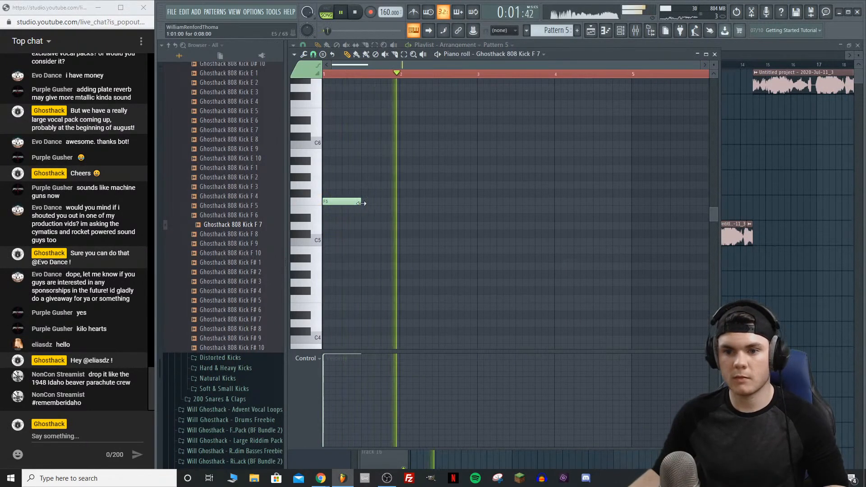
key(space)
Step: Add a second 8-step 808 note at C6, starting at step 5 of bar 2
click(420, 201)
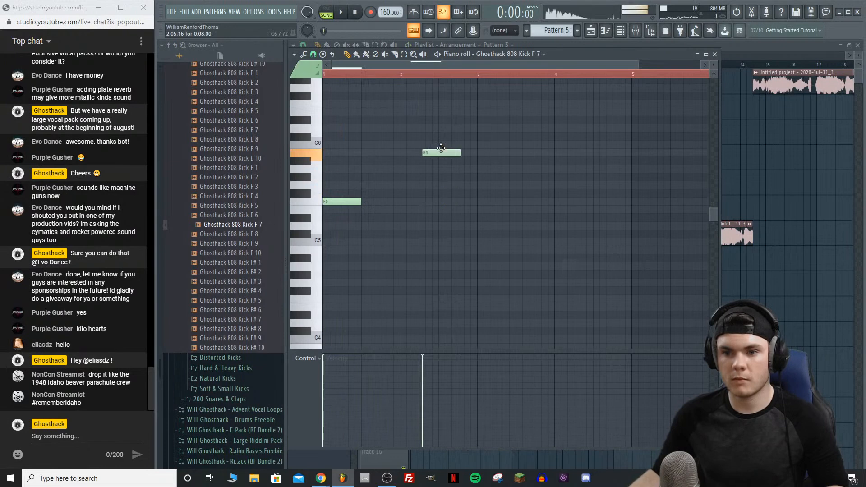
scroll(475, 128, down, 2)
scroll(495, 122, up, 5)
Step: Transpose both 808 notes up two octaves to F7 and C8 and listen to them with the arrangement
drag(549, 287, 316, 116)
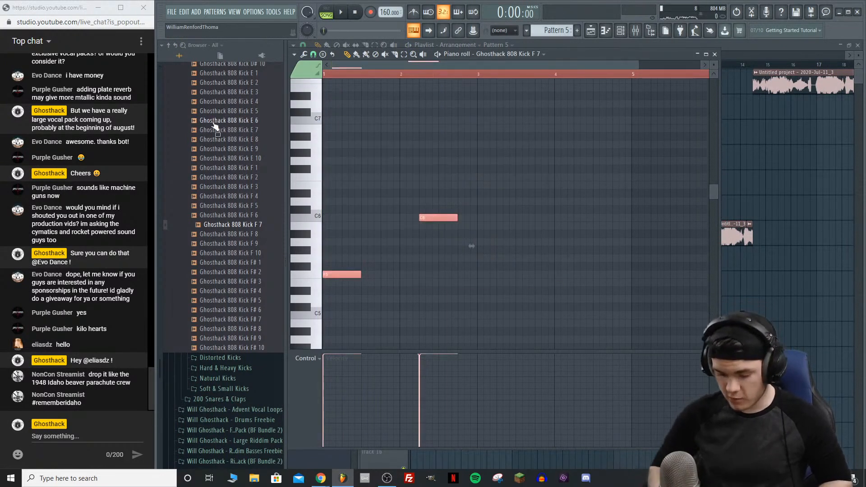
scroll(332, 140, up, 6)
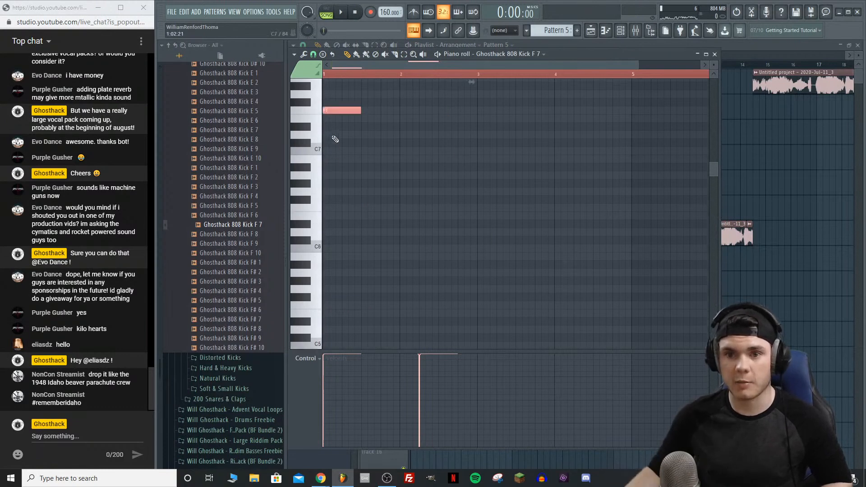
key(space)
click(528, 218)
right_click(539, 219)
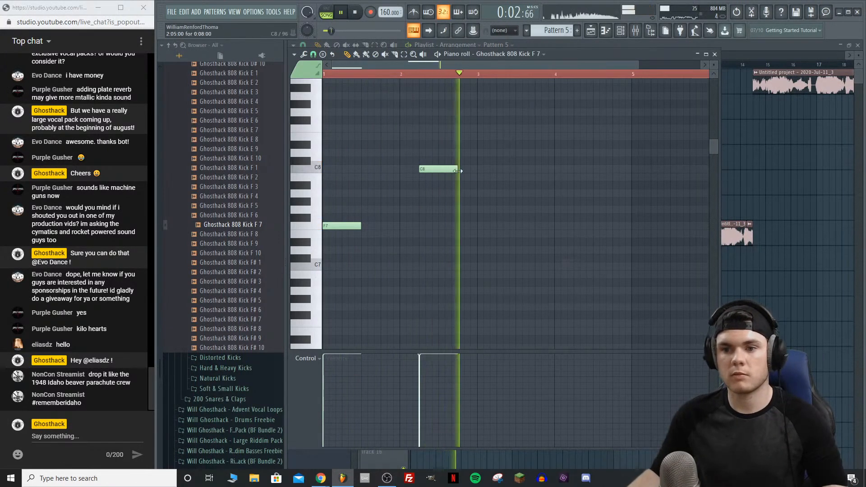
key(space)
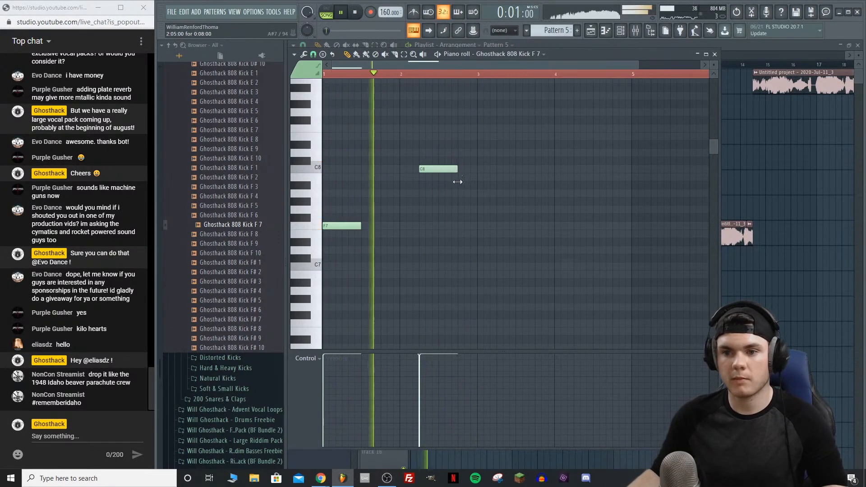
Step: Return to the playlist, play the arrangement and examine the first bars around the Pattern 5 clip
click(715, 54)
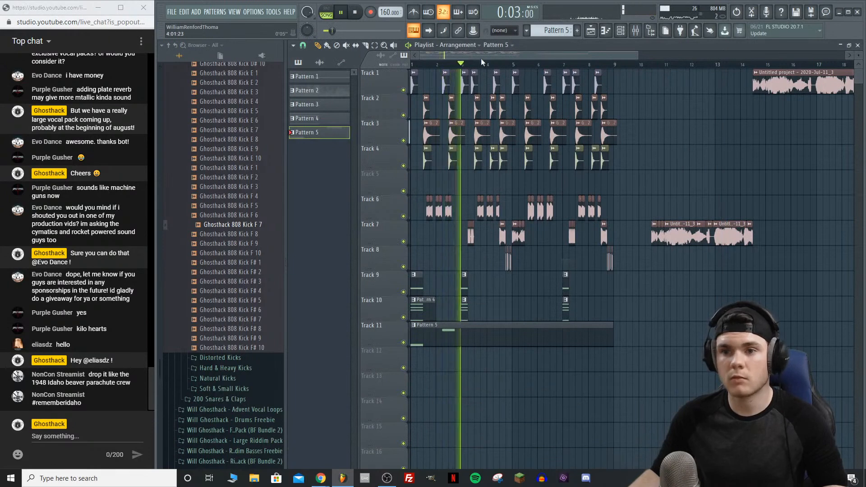
key(space)
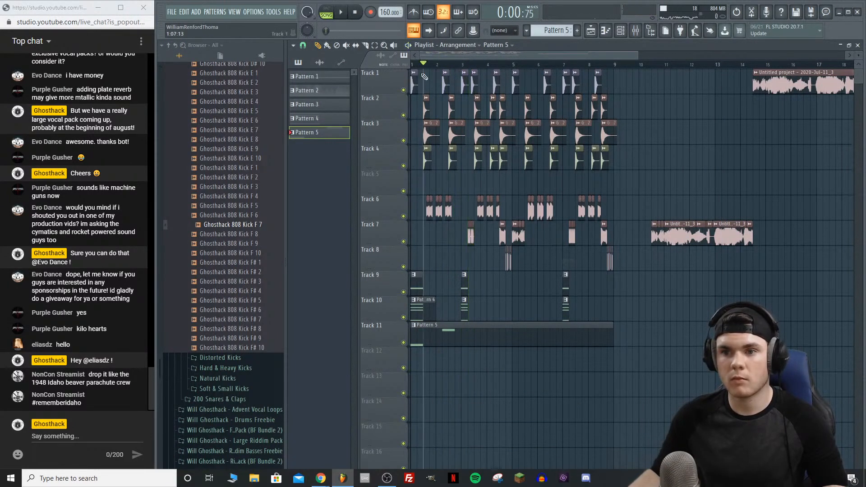
scroll(462, 73, up, 5)
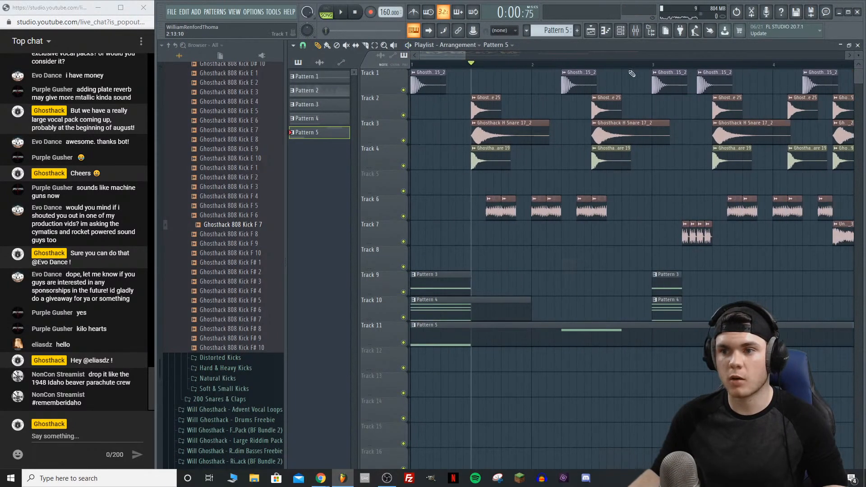
Step: Add a Ghosthack H Kick 15_2 clip to Track 1 at step 13 of bar 2 and play the arrangement
click(658, 81)
key(space)
click(642, 110)
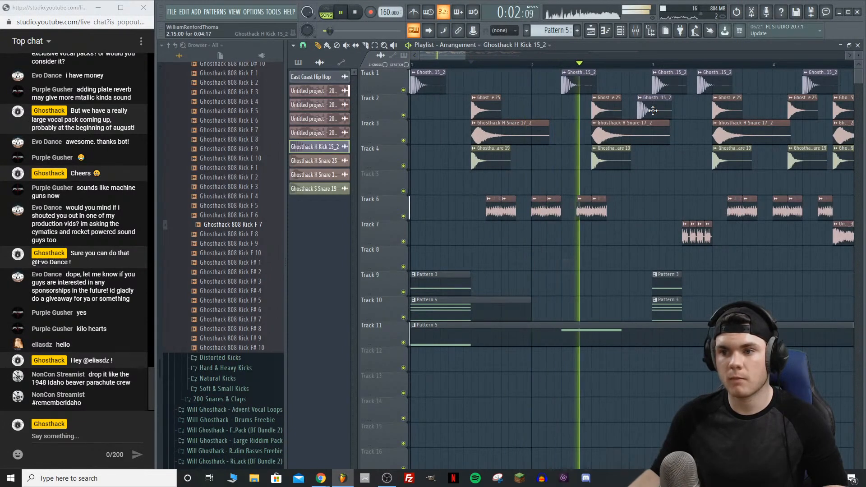
key(space)
drag(642, 110, 638, 73)
key(space)
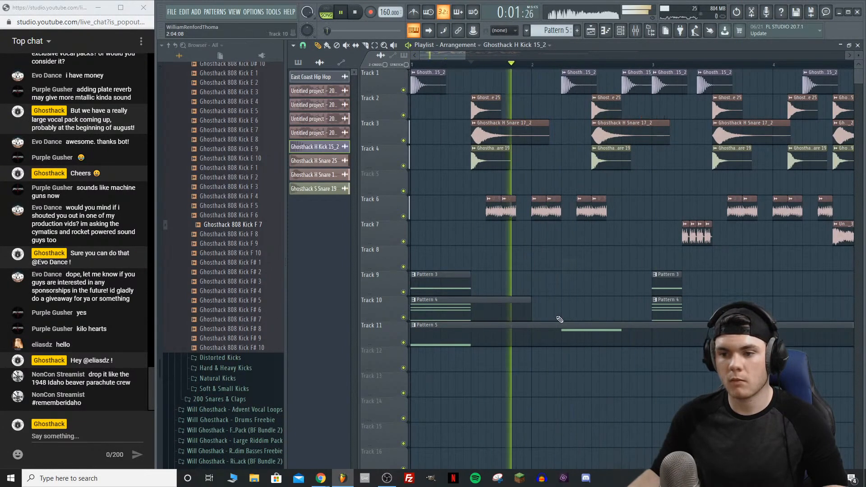
Step: Reopen the 808's piano roll in Pattern 5 and add a 4-step G#7 note at step 13 of bar 2
double_click(563, 350)
right_click(571, 349)
double_click(581, 330)
key(space)
key(space)
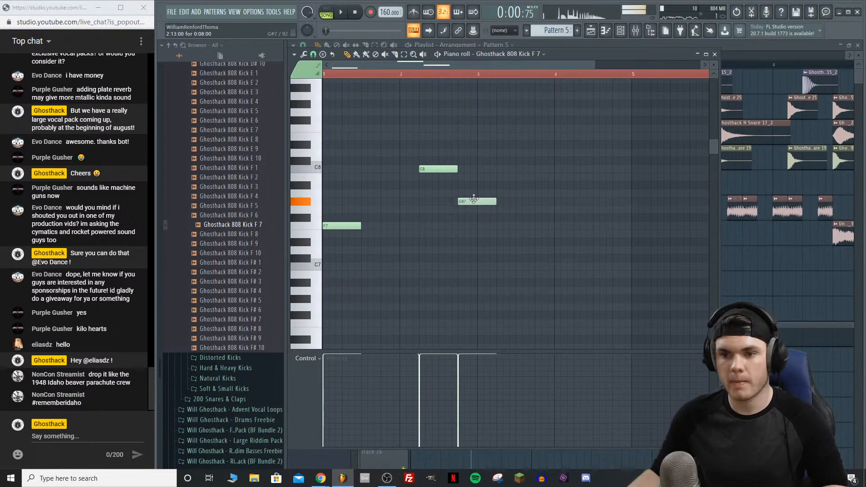
drag(494, 200, 477, 201)
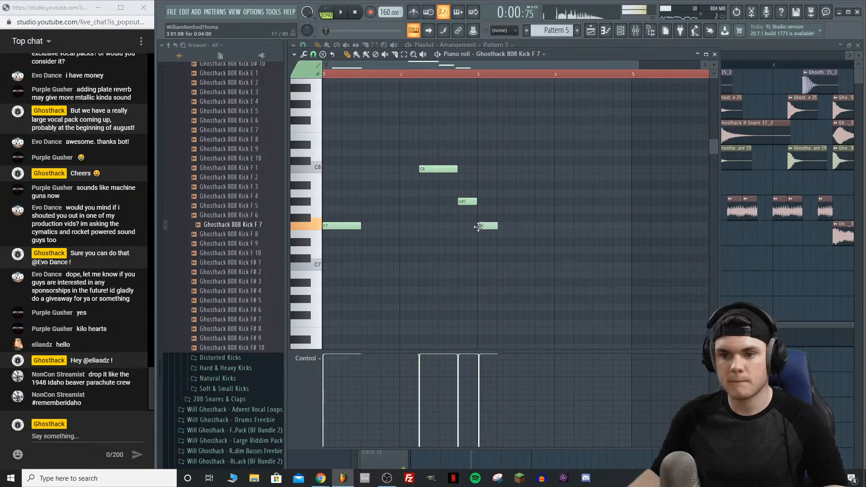
Step: Add an 8-step F7 note at the start of bar 3 and listen to it with the arrangement
click(480, 74)
key(space)
key(space)
drag(493, 227, 513, 234)
key(space)
key(space)
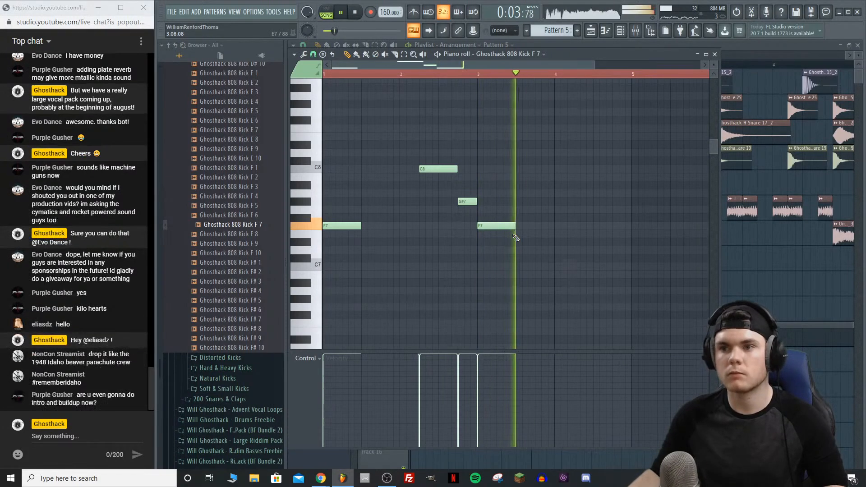
key(space)
key(space)
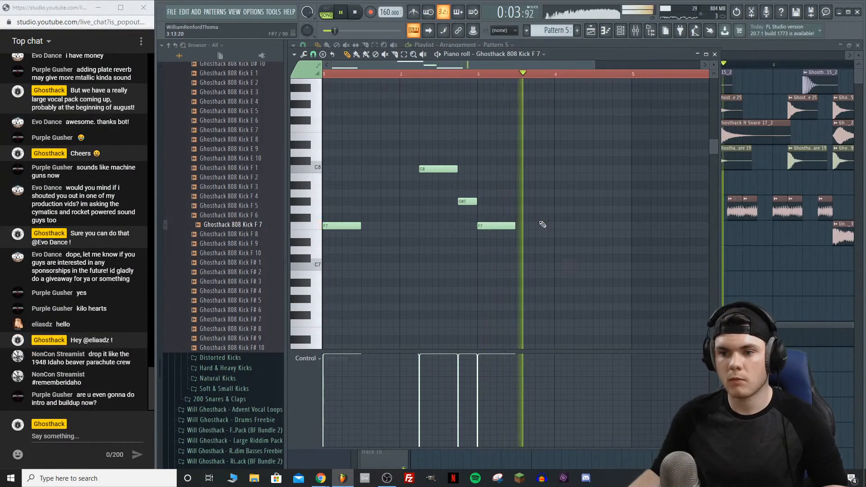
Step: Add an 8-step F8 note at step 5 of bar 4 and play the phrase from bar 3
key(space)
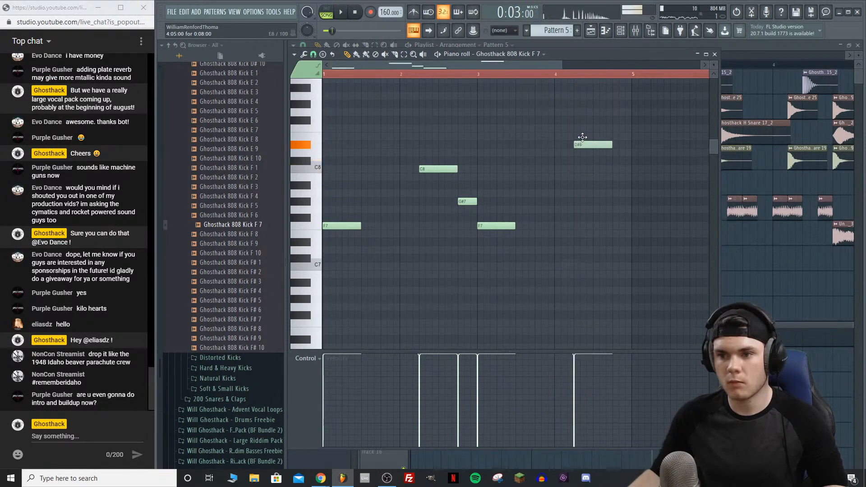
key(space)
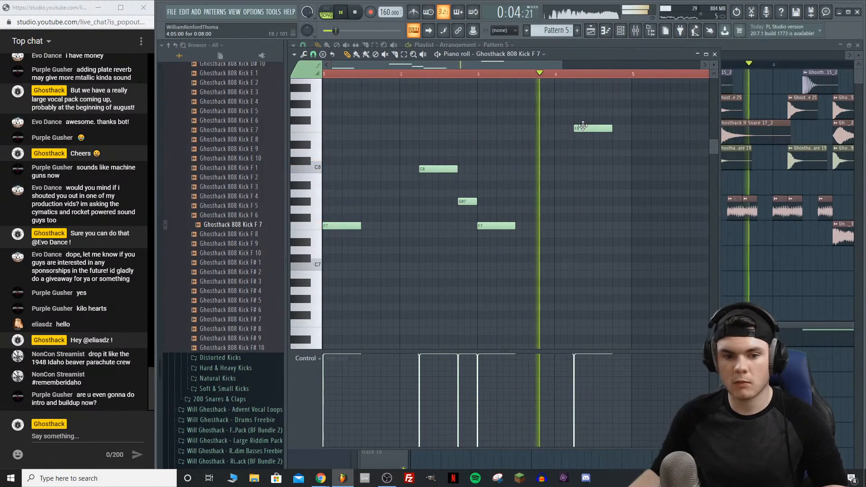
key(space)
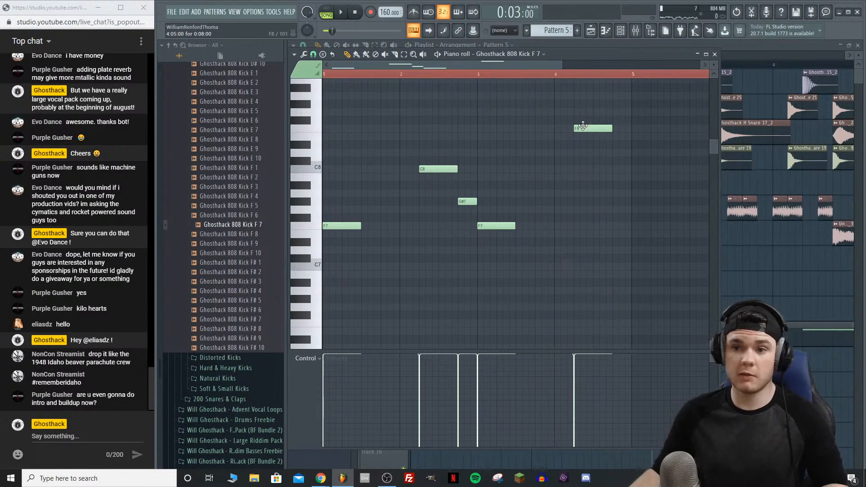
scroll(497, 73, down, 3)
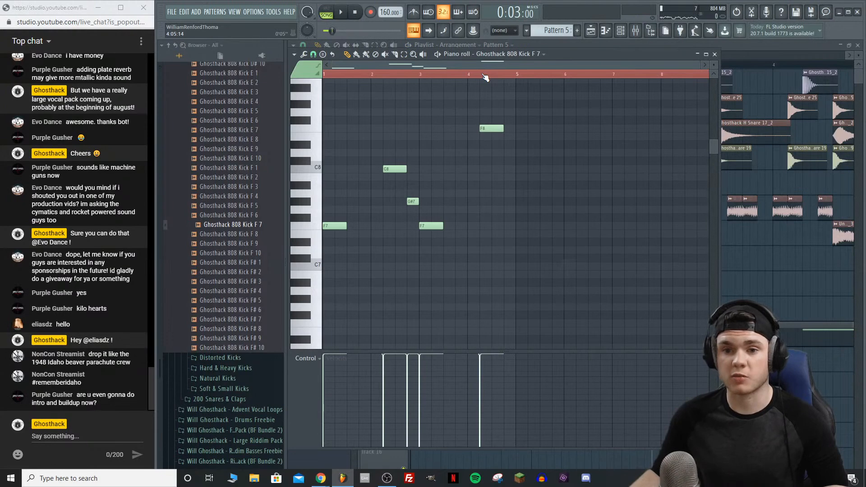
key(space)
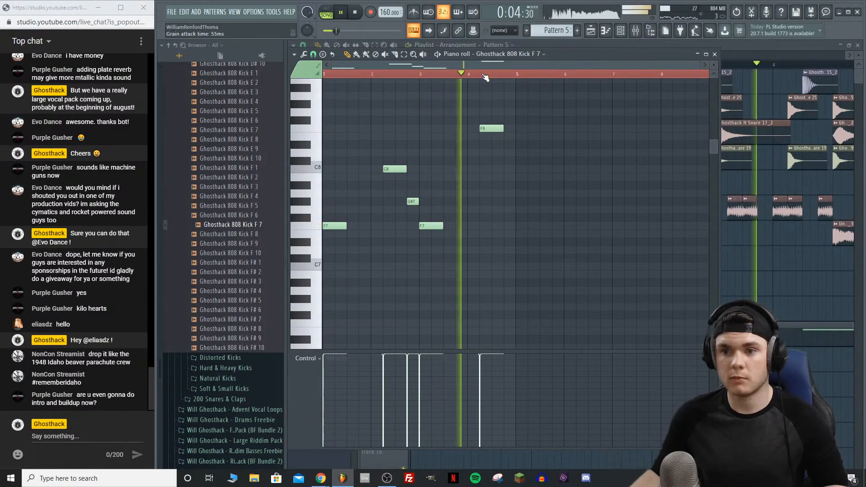
click(423, 74)
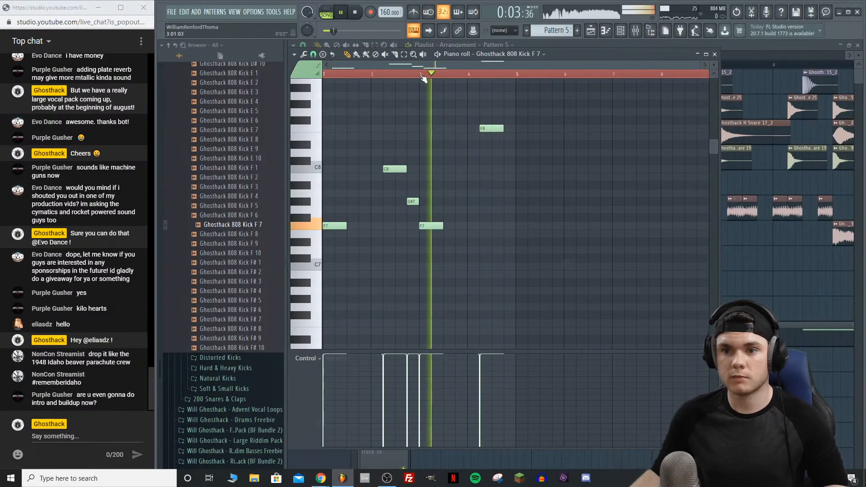
key(space)
scroll(442, 75, up, 3)
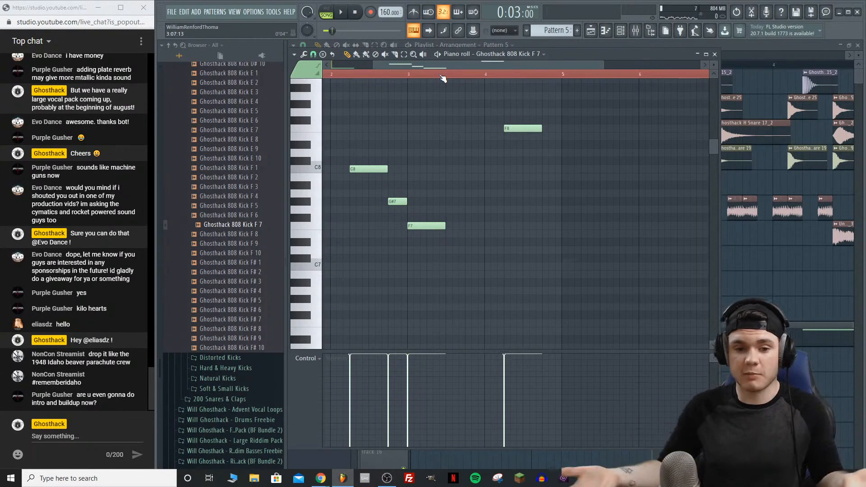
Step: Play the 808 line and add an 8-step F7 note at step 13 of bar 3
drag(448, 63, 371, 75)
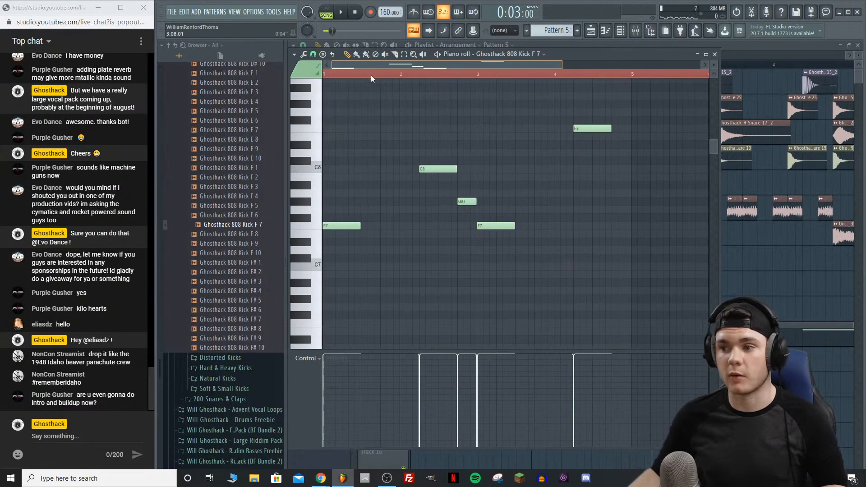
key(space)
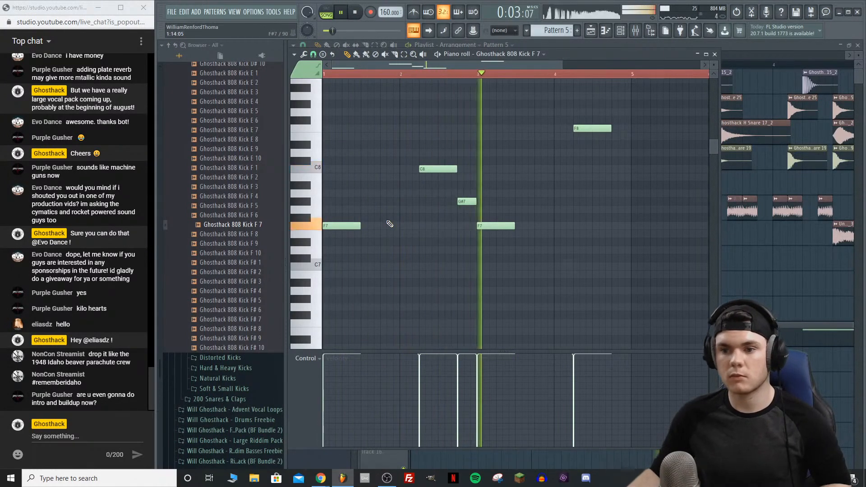
key(space)
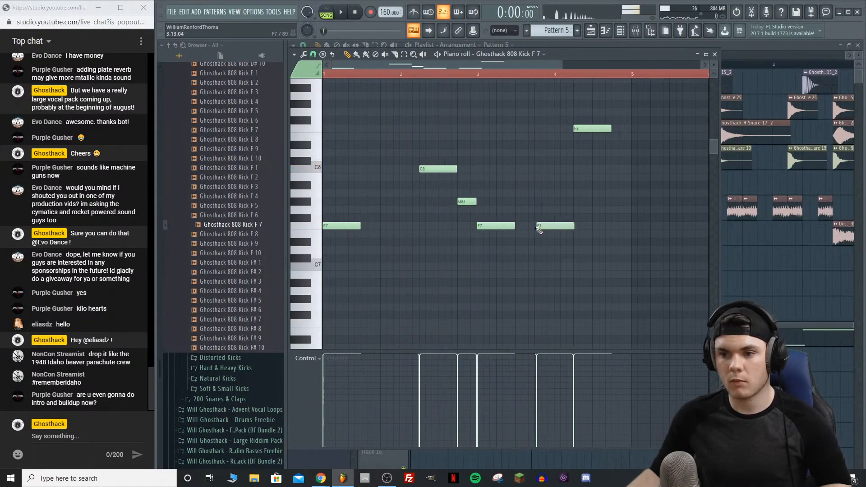
Step: Return to the playlist and add a Ghosthack H Kick 15_2 clip to Track 1 at step 13 of bar 3
click(714, 54)
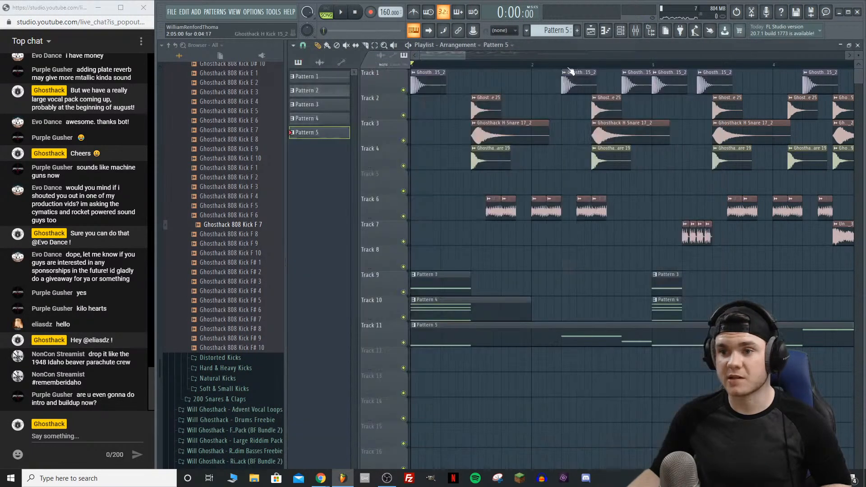
click(554, 65)
key(space)
drag(464, 54, 478, 54)
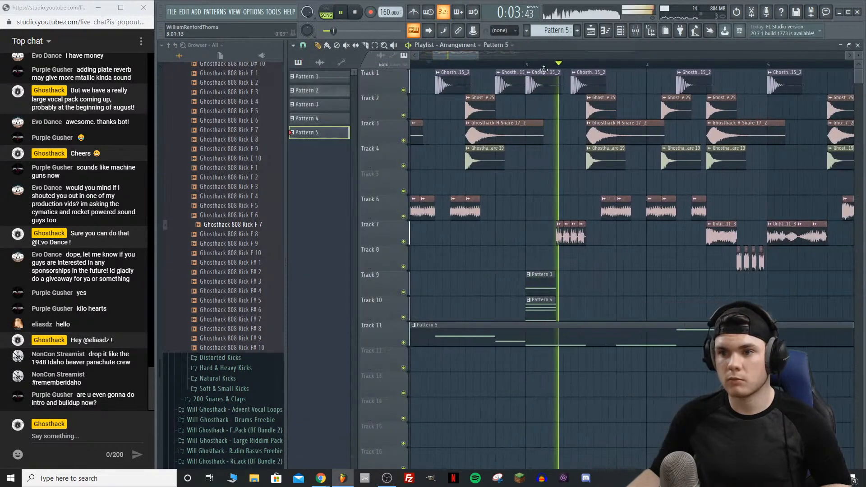
click(593, 80)
key(space)
click(632, 93)
key(space)
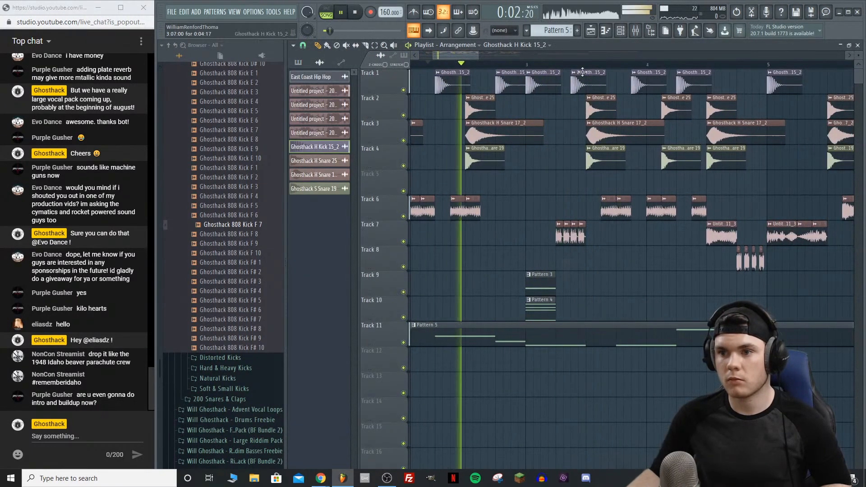
key(space)
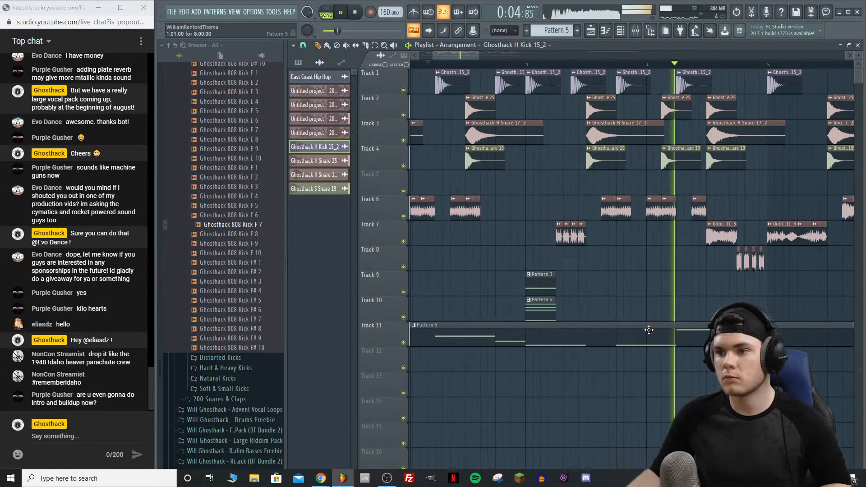
Step: Reopen the 808's piano roll, shorten the F7 note at the start of bar 3 to 4 steps and add a short F7 note after it
double_click(656, 340)
key(space)
drag(473, 64, 232, 81)
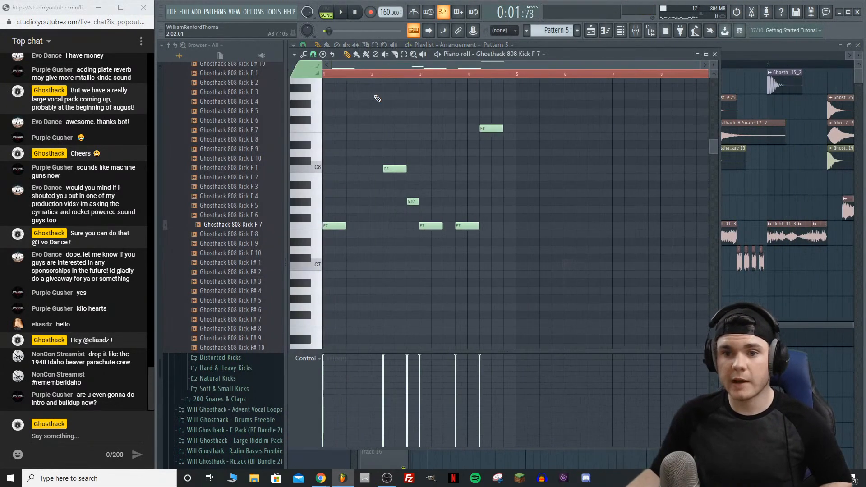
key(space)
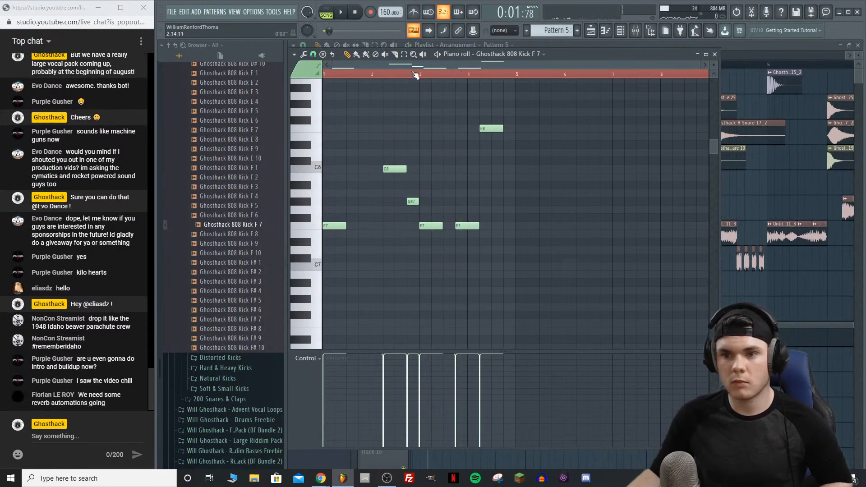
scroll(421, 77, up, 3)
key(space)
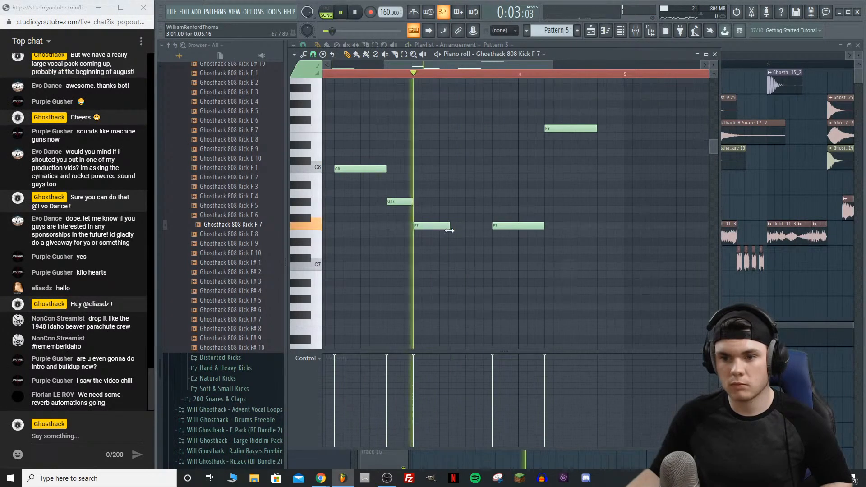
click(451, 226)
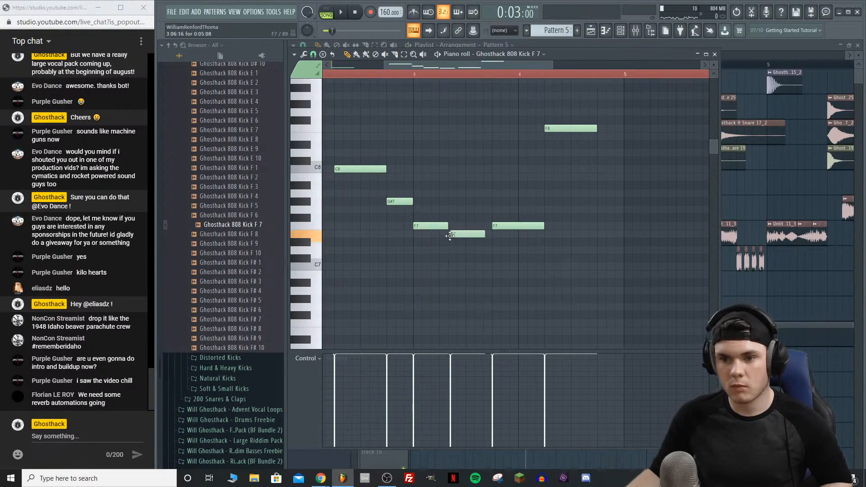
drag(481, 226, 466, 226)
key(space)
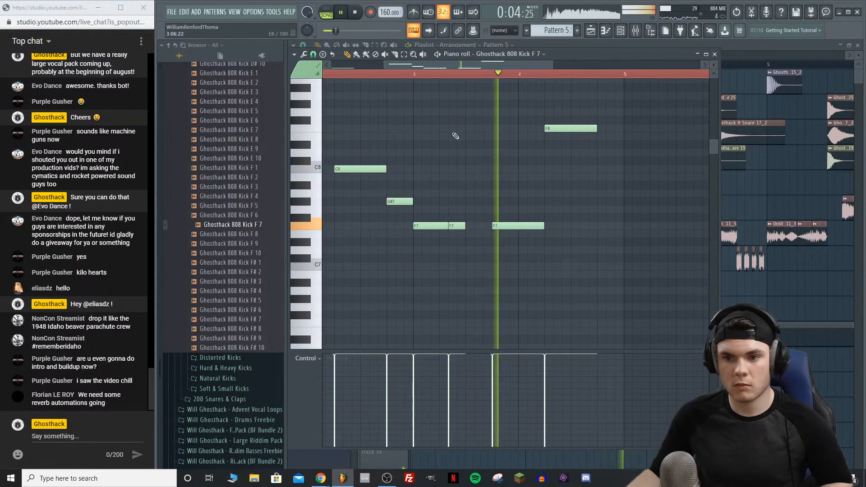
key(space)
key(space)
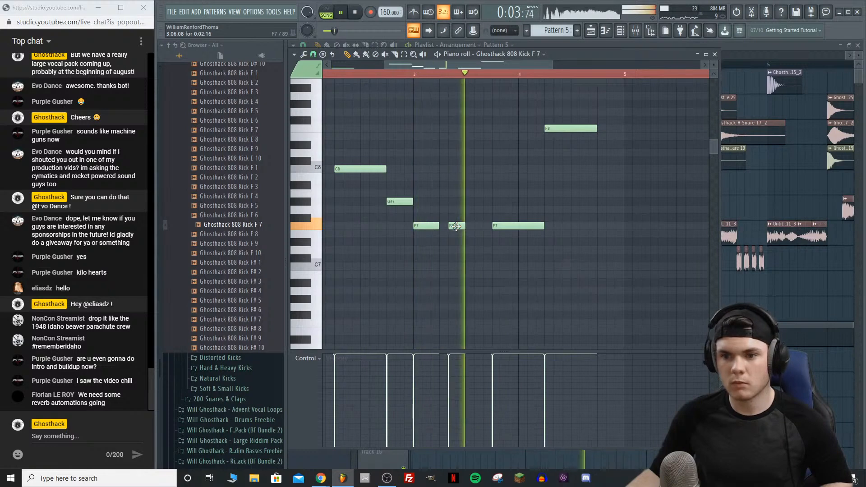
Step: Set the piano roll snap to Line and move the short F7 note to step 7 of bar 3
click(314, 55)
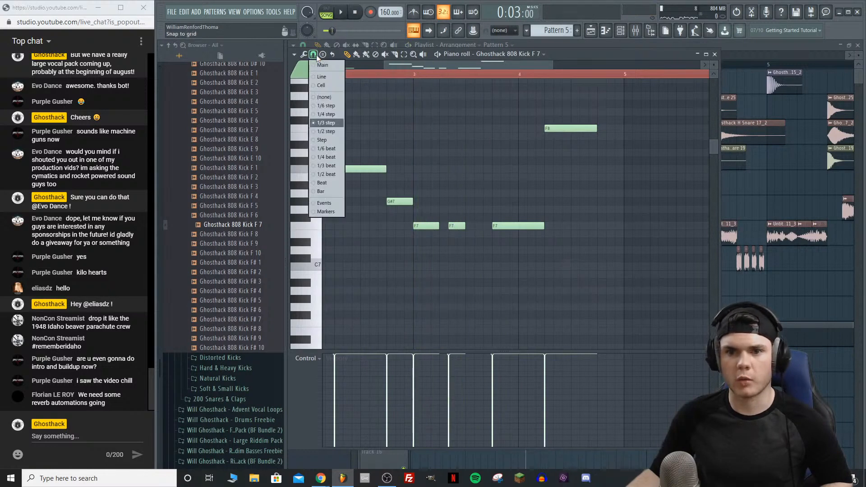
click(326, 76)
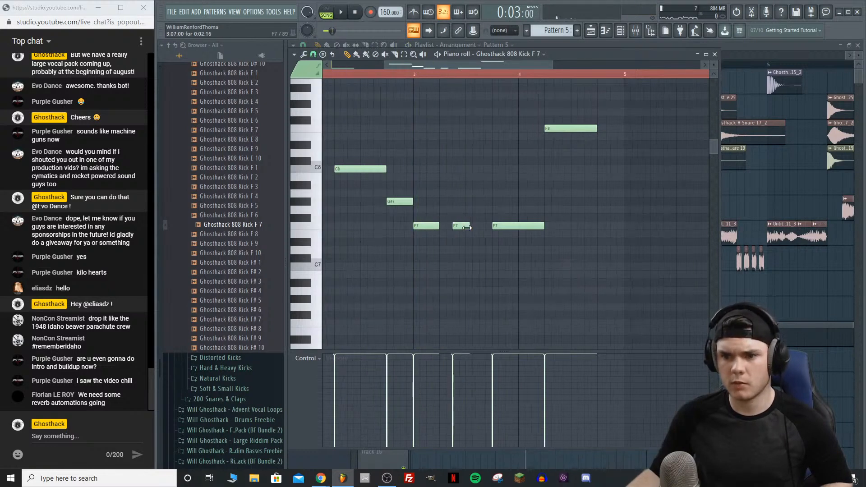
scroll(457, 78, up, 3)
drag(449, 65, 436, 64)
key(space)
Step: Replace the short F7 note with a 2-step one at step 7 and lengthen the F7 note before it to 5 steps
right_click(525, 235)
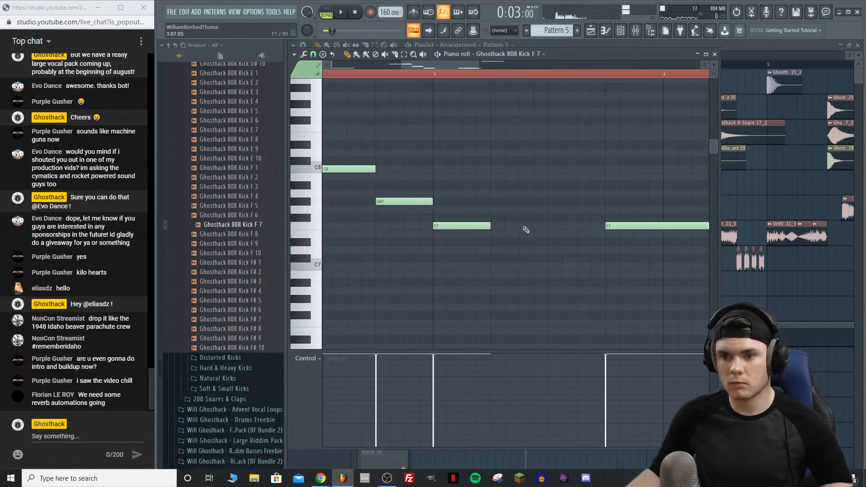
click(525, 226)
key(space)
drag(500, 229, 506, 227)
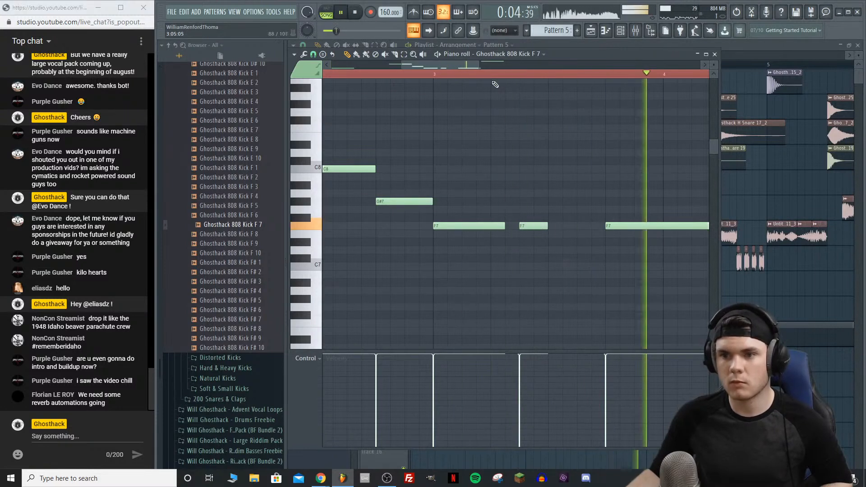
scroll(500, 91, down, 3)
key(space)
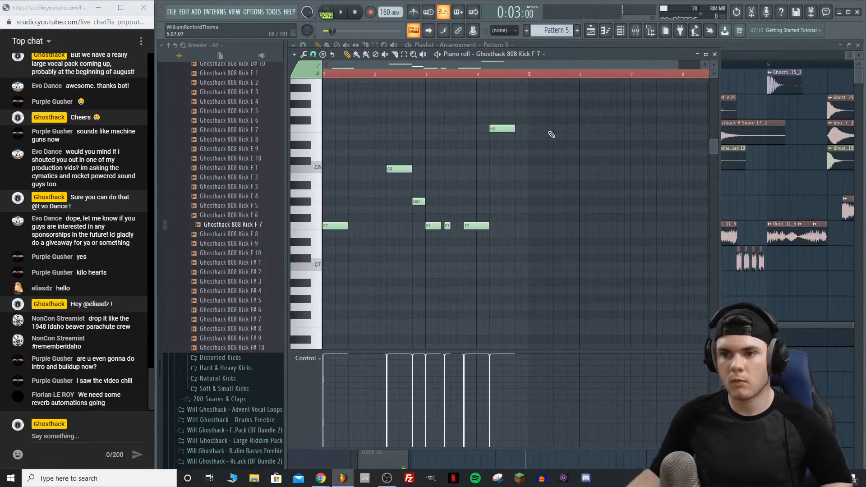
Step: Shorten the F8 note in bar 4 to 4 steps and add another 4-step F8 note at step 13 of that bar
scroll(551, 135, up, 2)
key(space)
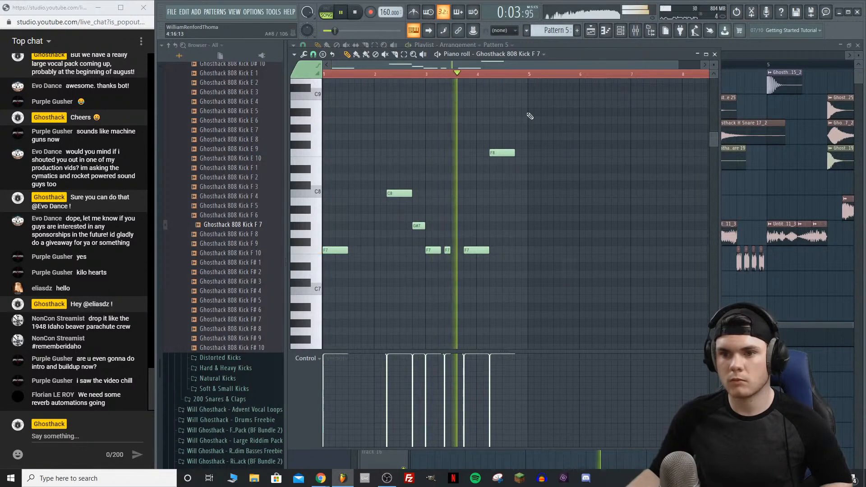
drag(514, 153, 502, 162)
key(space)
key(space)
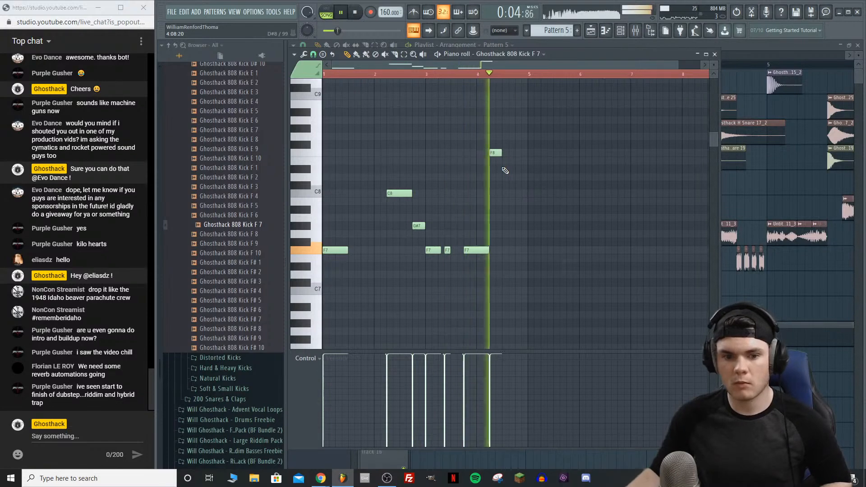
key(space)
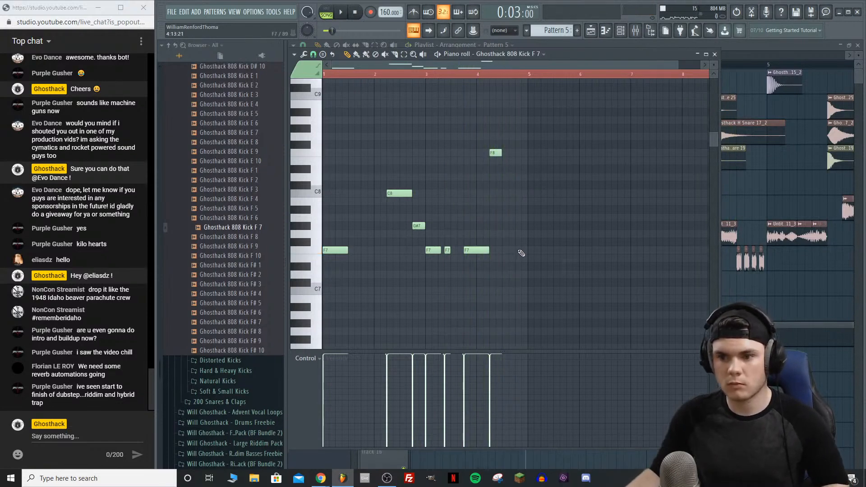
scroll(558, 171, up, 3)
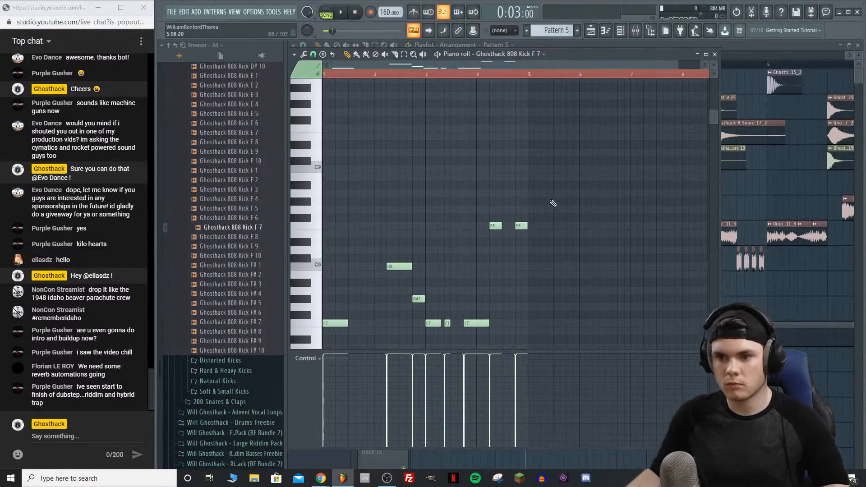
Step: Add a 1-step F9 note at step 15 and a 1-step F8 note at step 16 of bar 4
scroll(537, 78, up, 5)
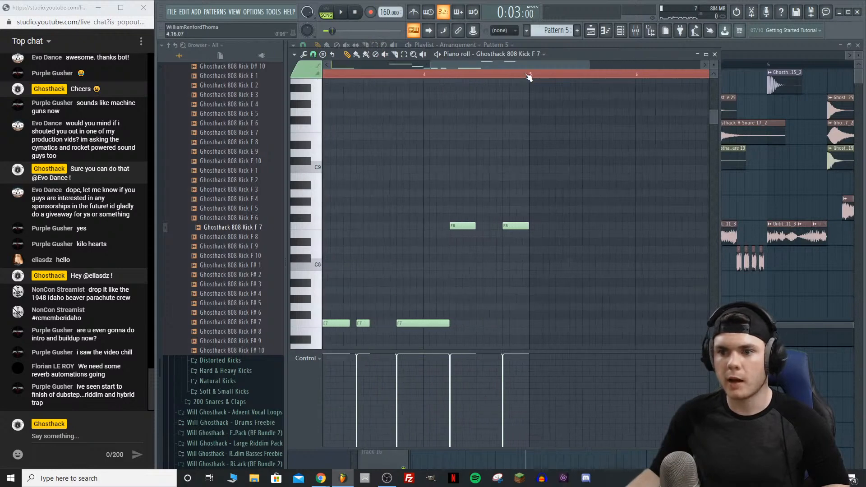
click(504, 77)
key(space)
key(space)
scroll(531, 186, up, 4)
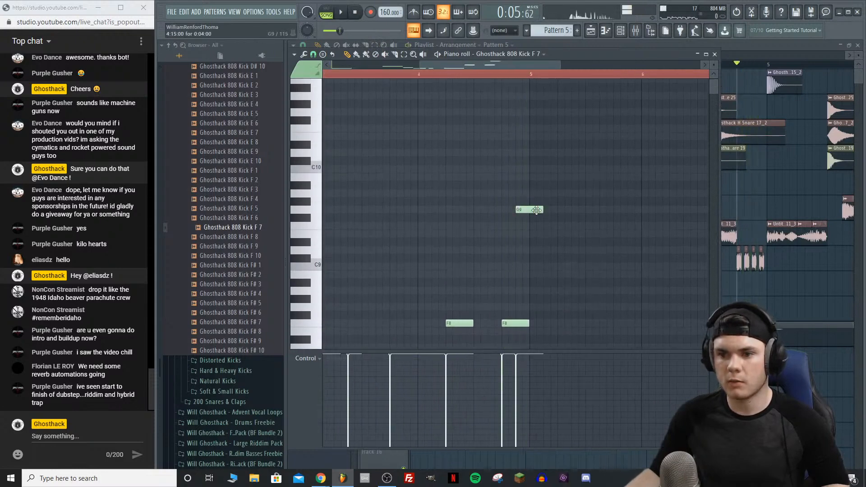
key(space)
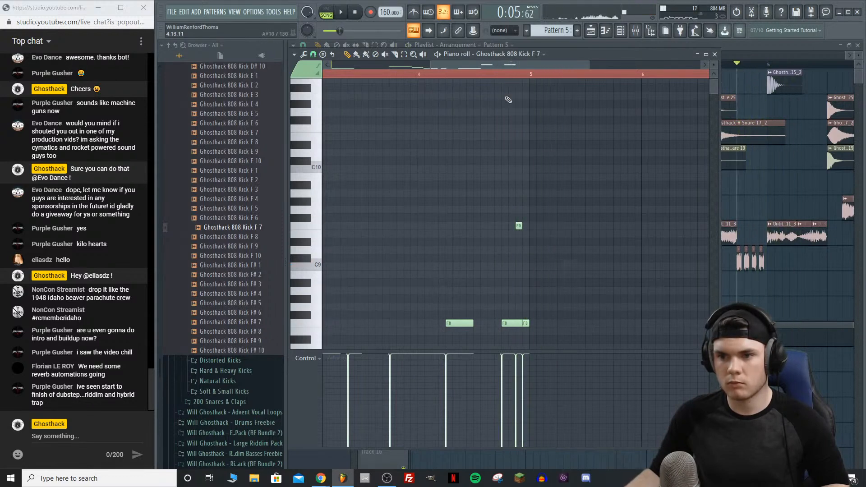
Step: Delete the 1-step F8 note at step 16 of bar 4 and play back the end of the line
scroll(530, 79, up, 3)
key(space)
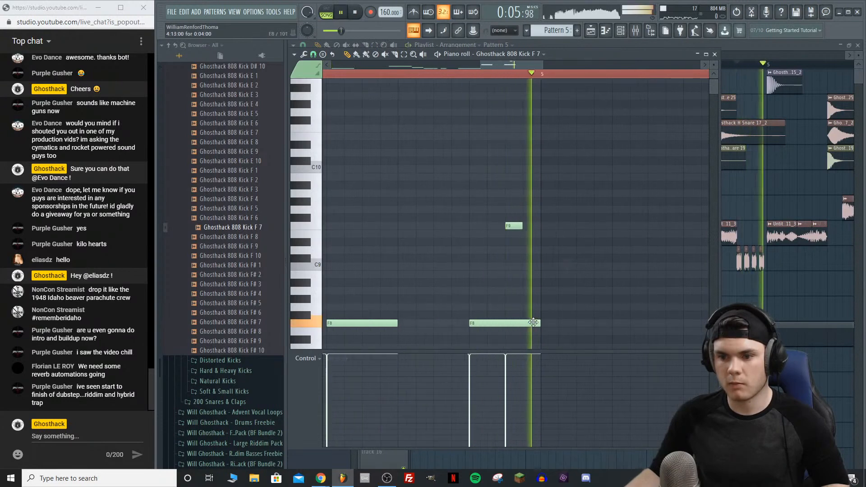
key(space)
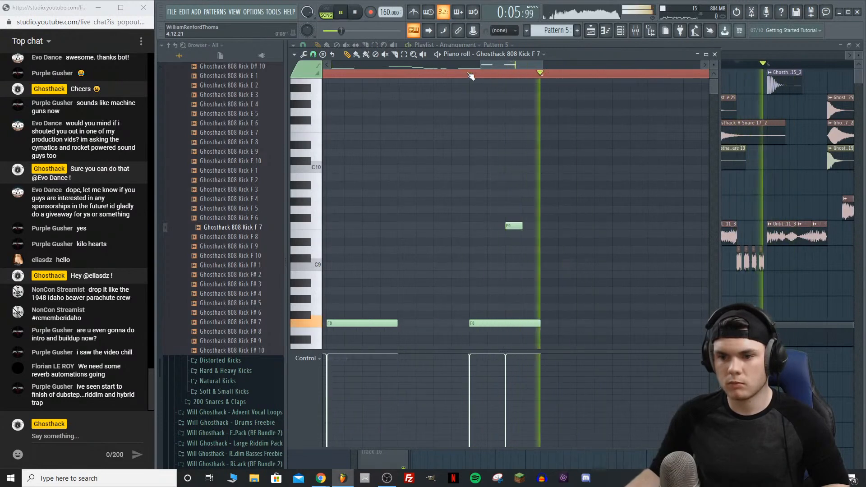
scroll(501, 144, down, 3)
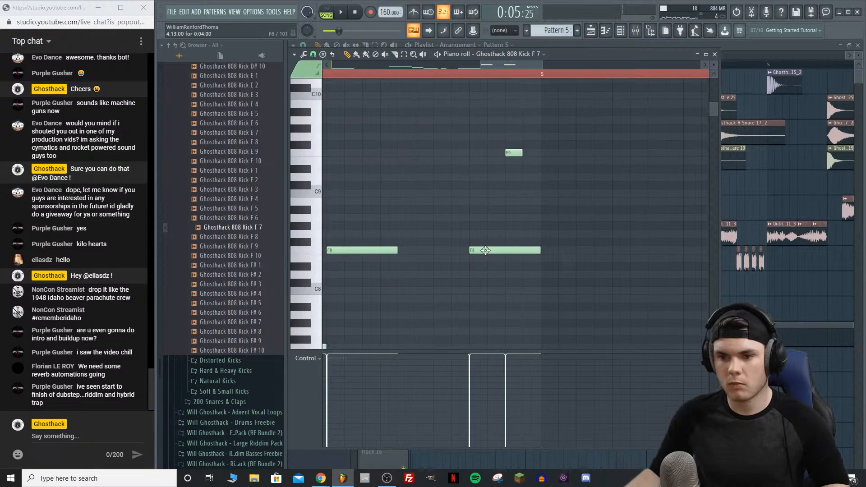
Step: Extend the last F8 note to 6 steps from step 11 of bar 4, with 1-step notes F9 at step 13 and F8 at step 15
key(space)
drag(505, 250, 538, 250)
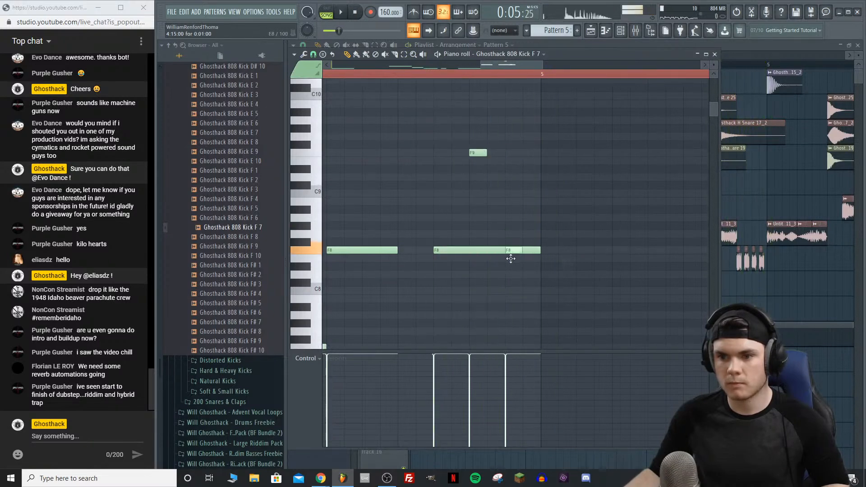
key(space)
scroll(486, 71, down, 2)
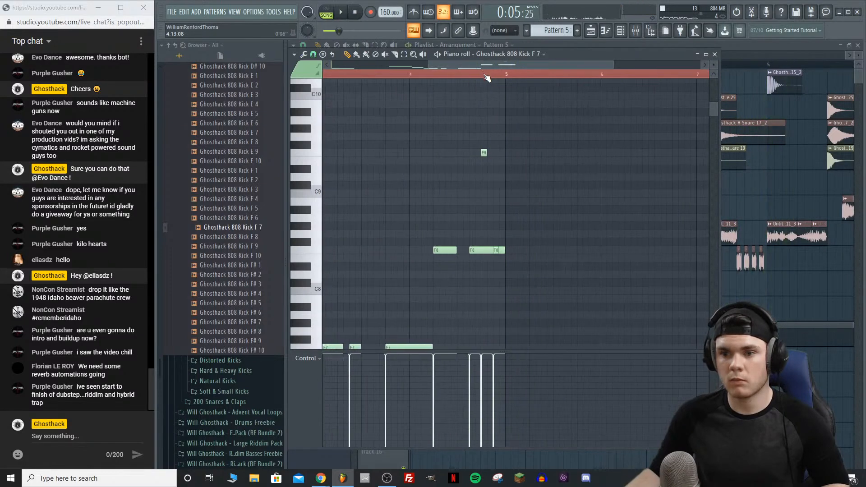
Step: Delete the 1-step F8 note at step 15 of bar 4 and replay the ending
right_click(497, 249)
key(space)
scroll(493, 152, up, 3)
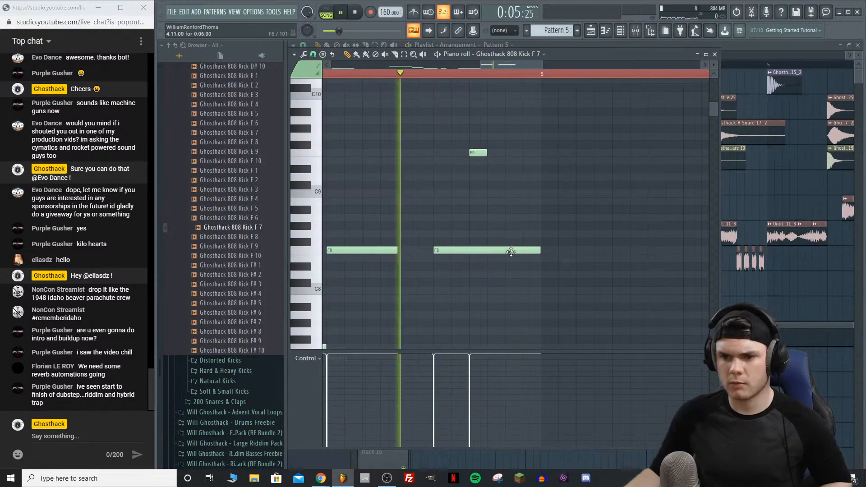
key(space)
key(space)
Step: Lengthen the F9 note at step 13 of bar 4 to 2 steps and add a 2-step F8 note at step 15
scroll(507, 132, down, 5)
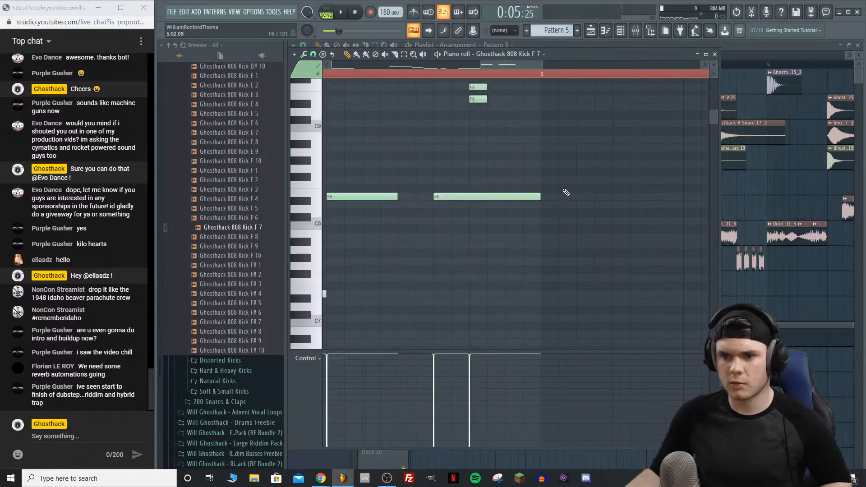
scroll(568, 193, up, 5)
key(space)
key(space)
key(space)
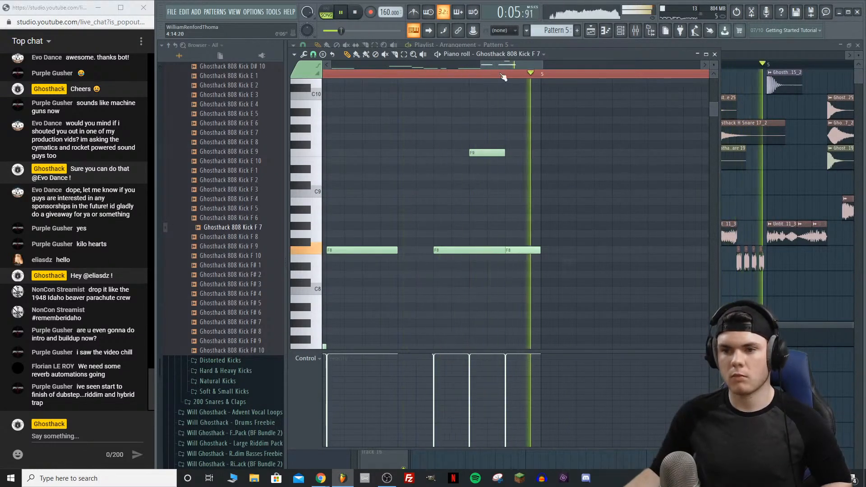
key(space)
Step: Select all notes of the 808 line and transpose them down one octave, then listen to the result
scroll(478, 77, down, 4)
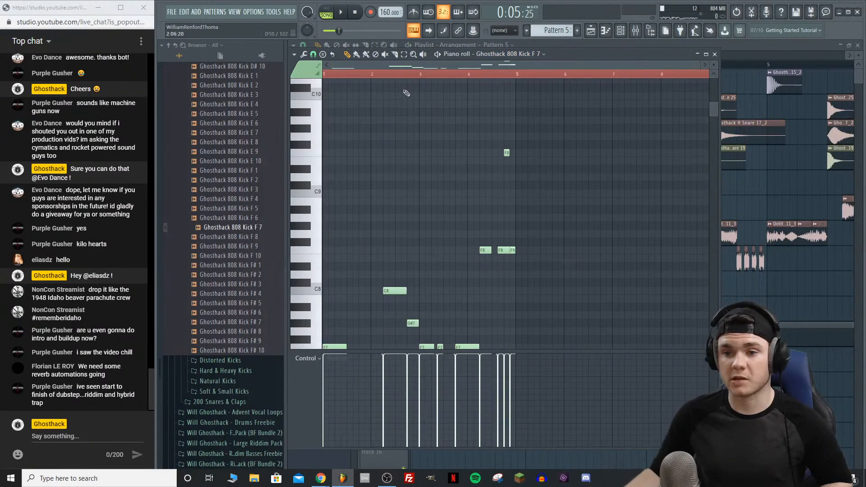
scroll(406, 112, down, 4)
key(ctrl+a)
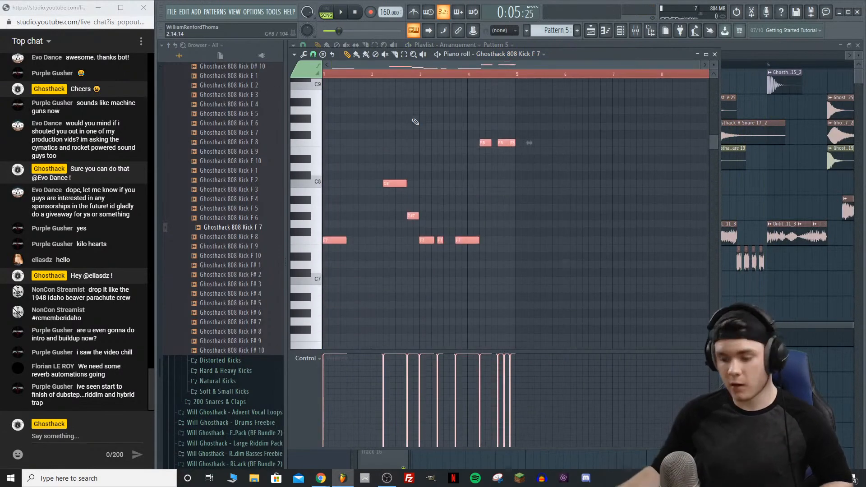
key(space)
key(space)
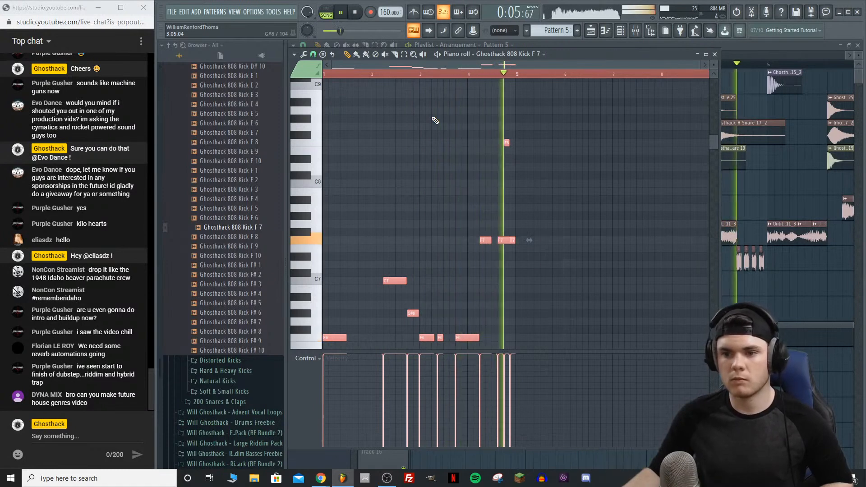
Step: Transpose the selected 808 notes down another octave, play the line and clear the selection
scroll(456, 154, down, 3)
key(space)
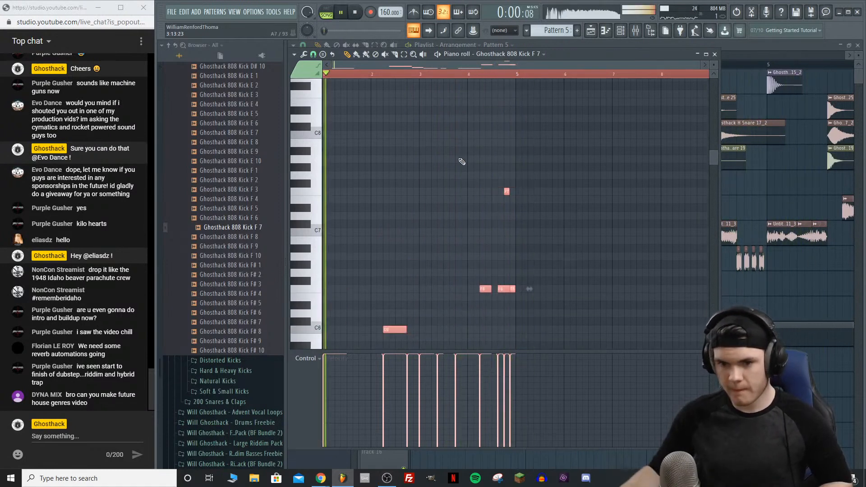
scroll(478, 208, down, 6)
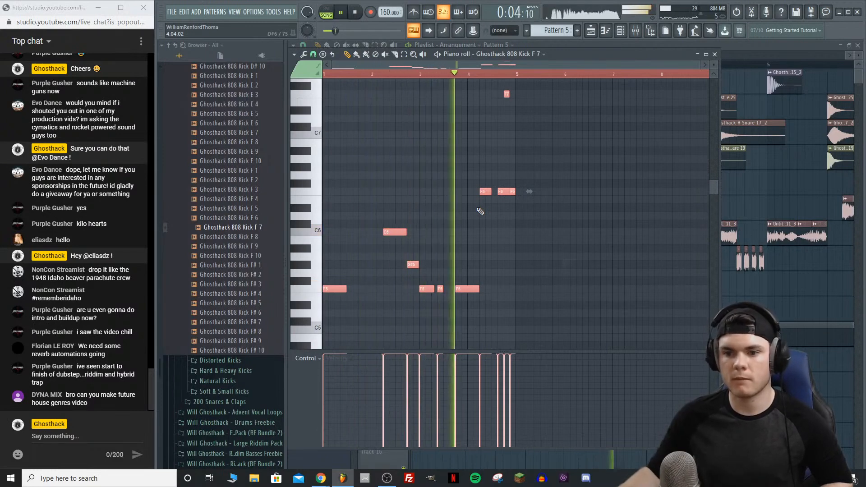
key(space)
click(474, 75)
key(space)
right_click(556, 198)
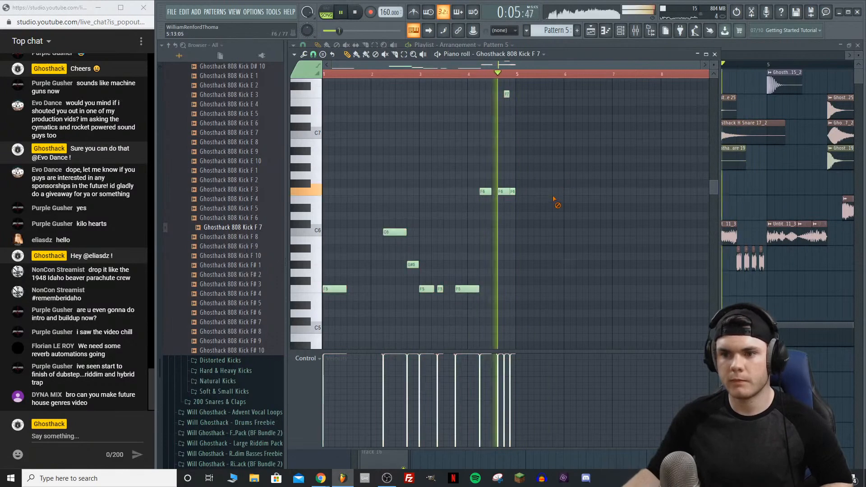
Step: Move the 6-step F6 note at step 11 of bar 4 down to C6 and play back the line
key(space)
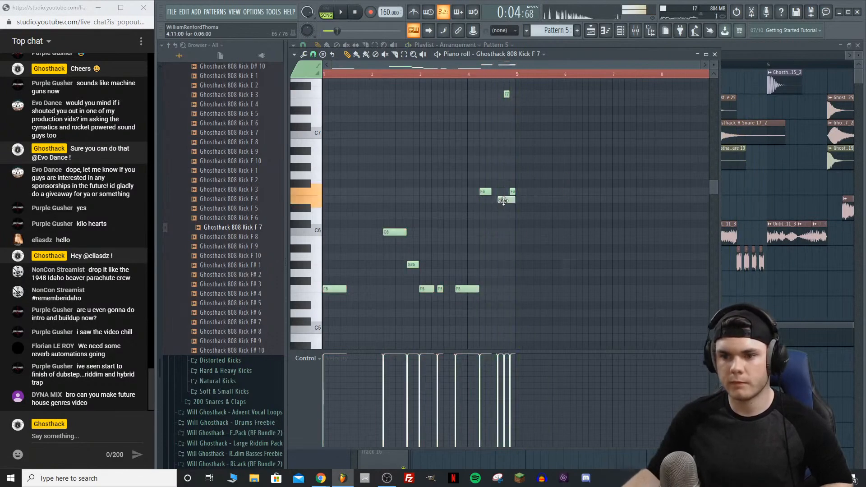
key(space)
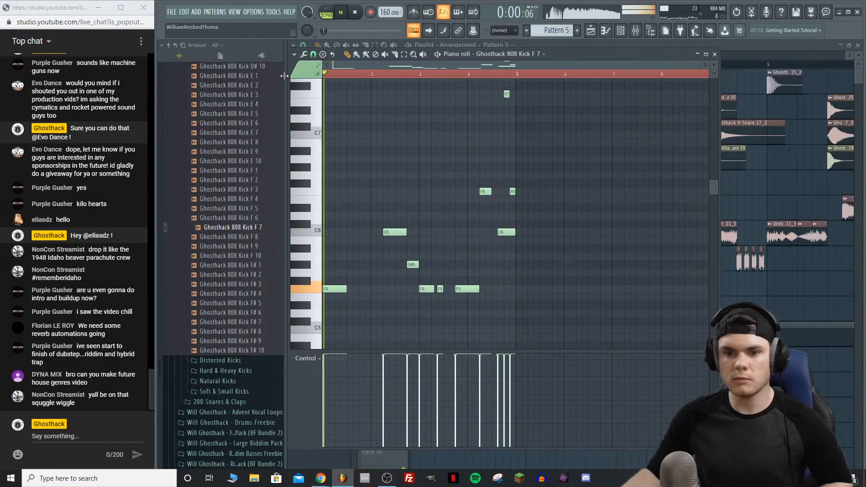
key(space)
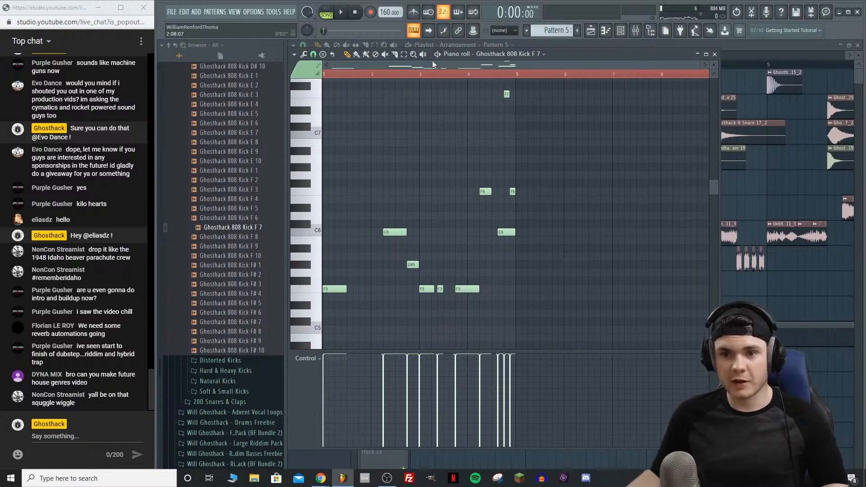
key(space)
key(space)
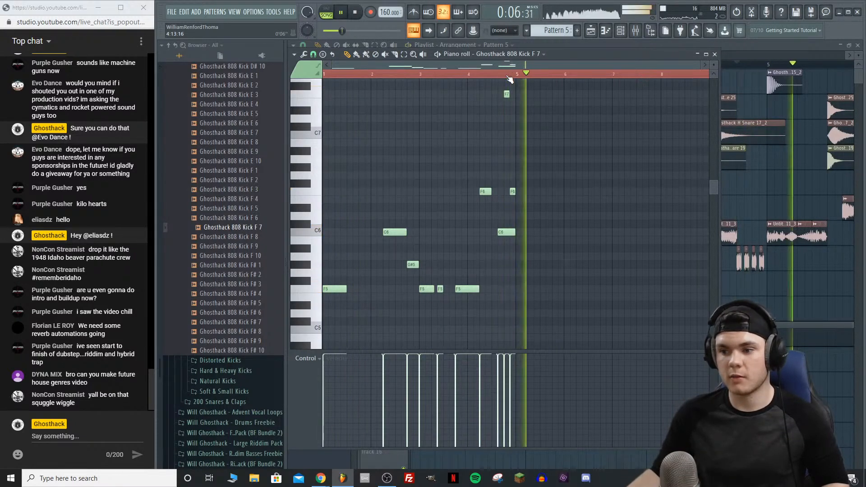
key(space)
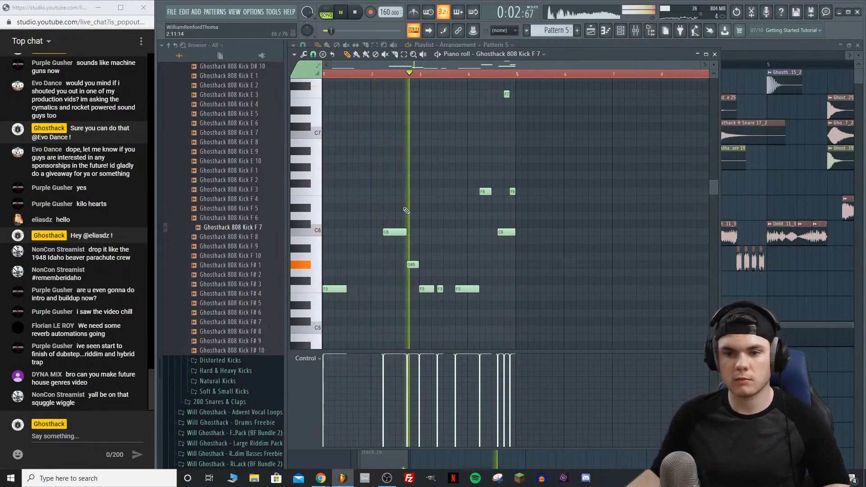
key(space)
scroll(318, 69, up, 3)
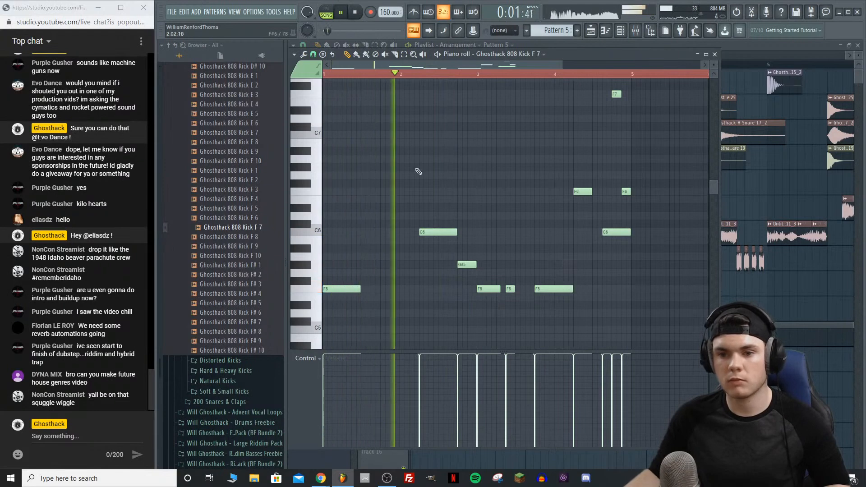
Step: Add a Ghosthack H Kick 15_2 clip on Track 1 of the playlist at step 13 of bar 1
click(748, 47)
key(space)
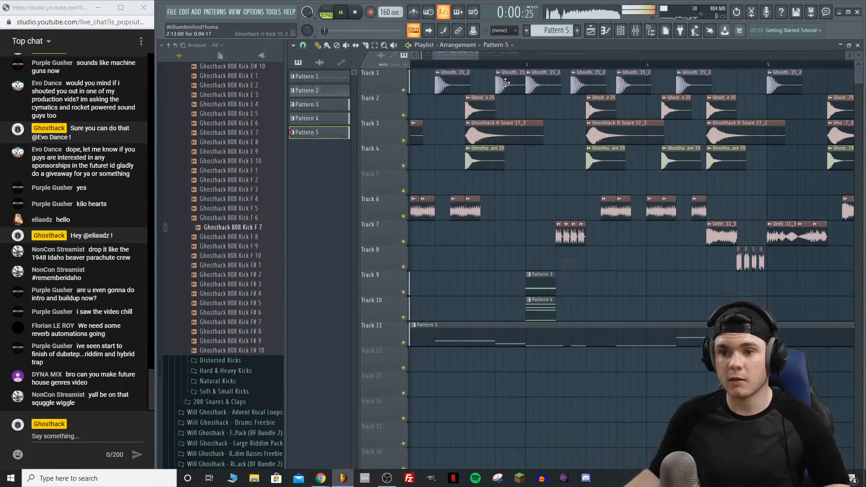
click(506, 83)
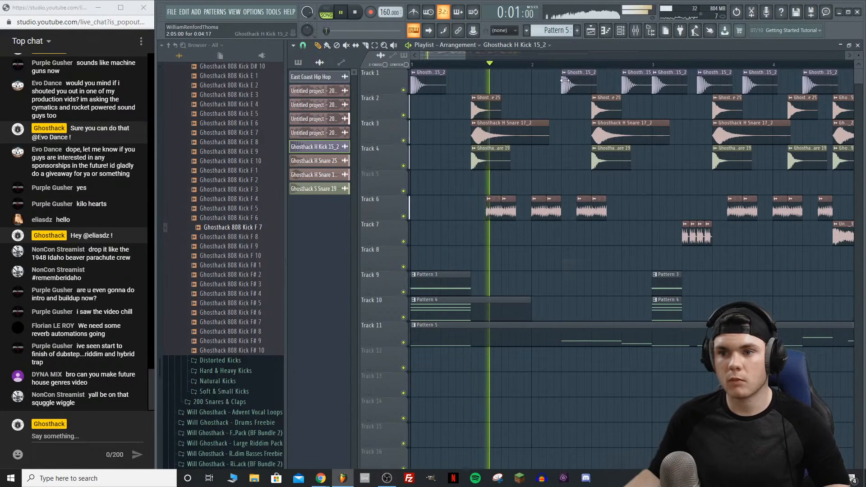
click(522, 86)
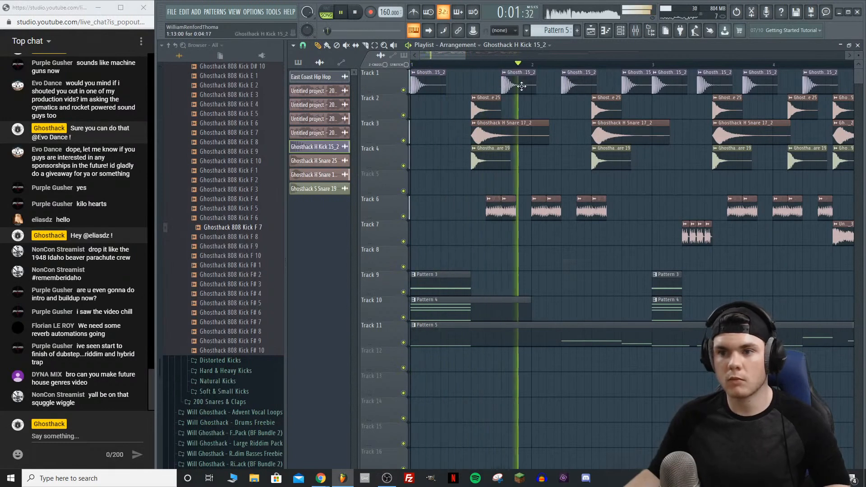
double_click(521, 86)
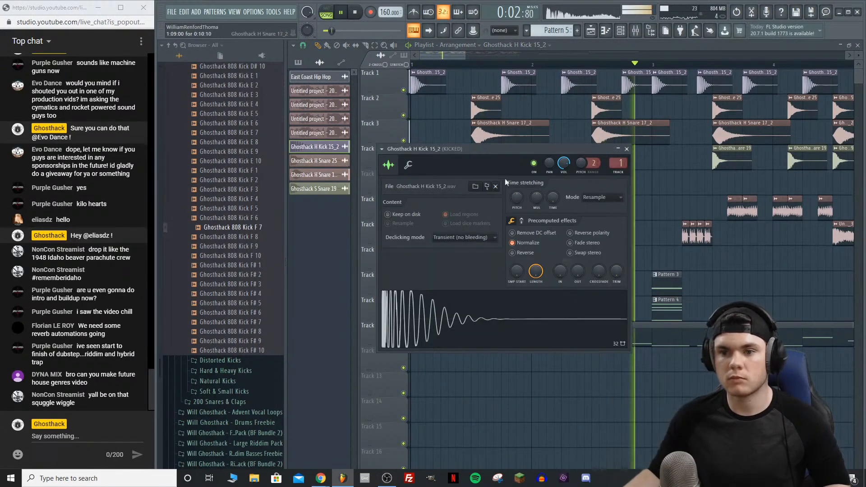
click(627, 149)
Step: Reopen Pattern 5's 808 piano roll and add an 8-step F5 note at step 13 of bar 1
double_click(540, 333)
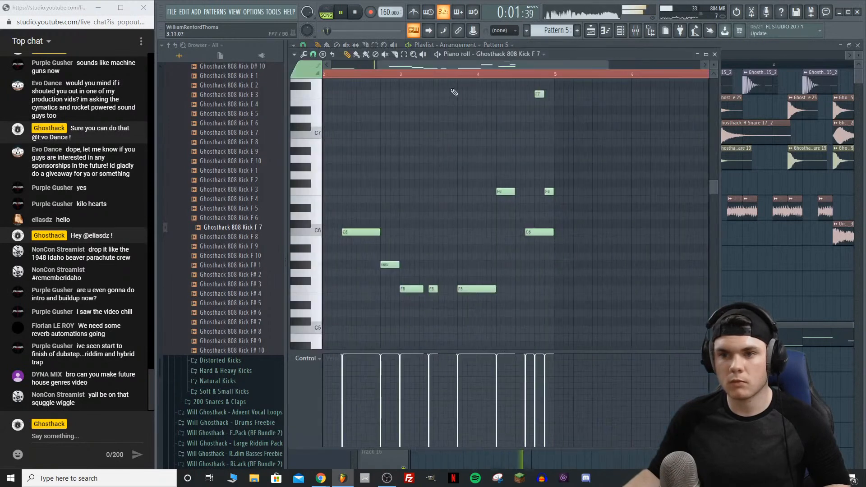
key(space)
click(388, 289)
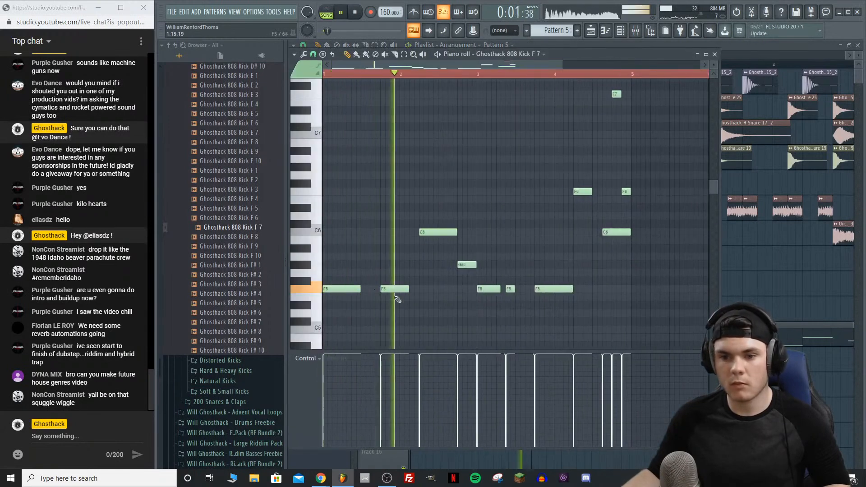
key(space)
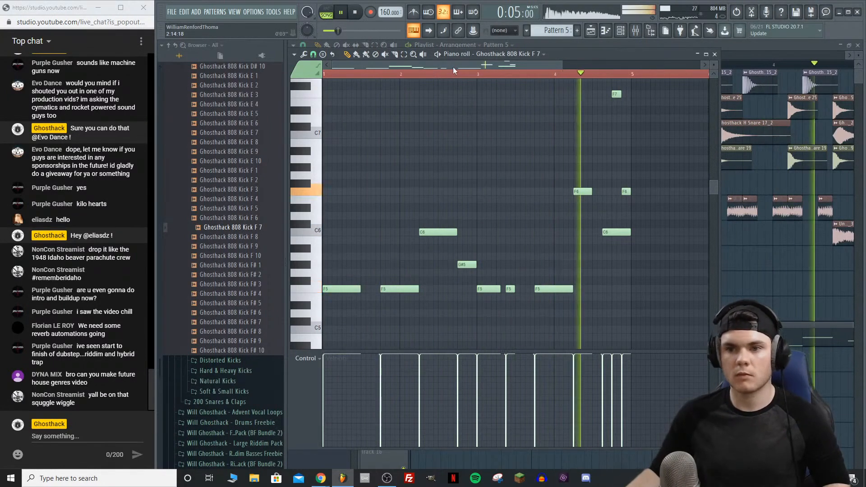
scroll(455, 75, down, 2)
key(space)
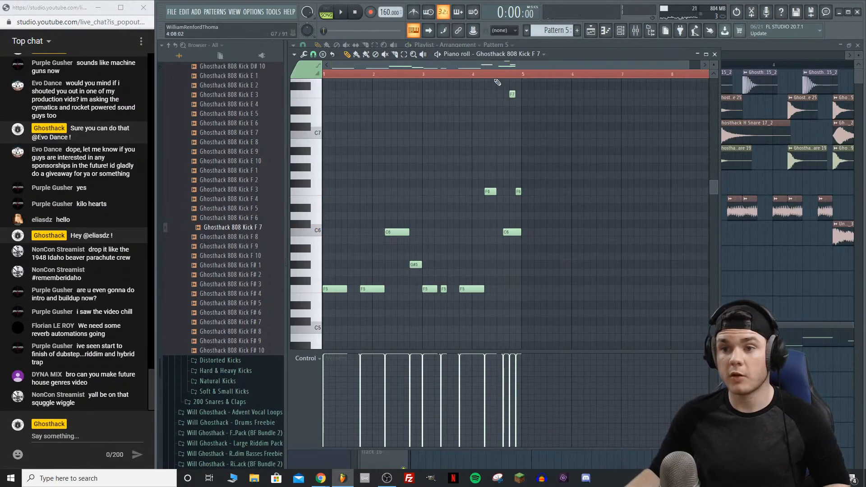
Step: Return to the playlist, play the drop and delete the kick clip at step 7 of bar 3 on Track 1
click(715, 54)
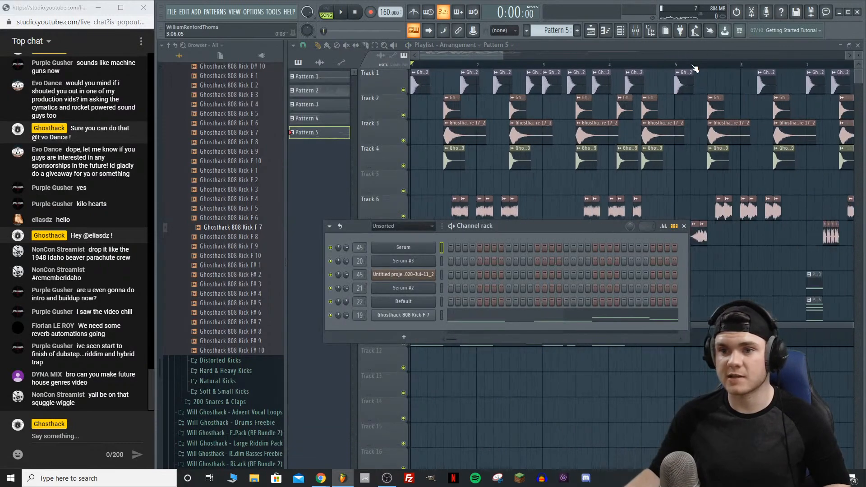
key(F6)
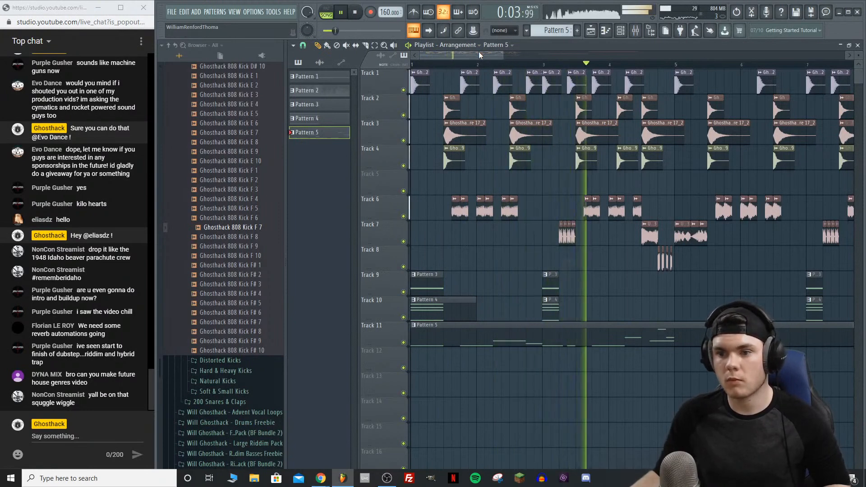
key(space)
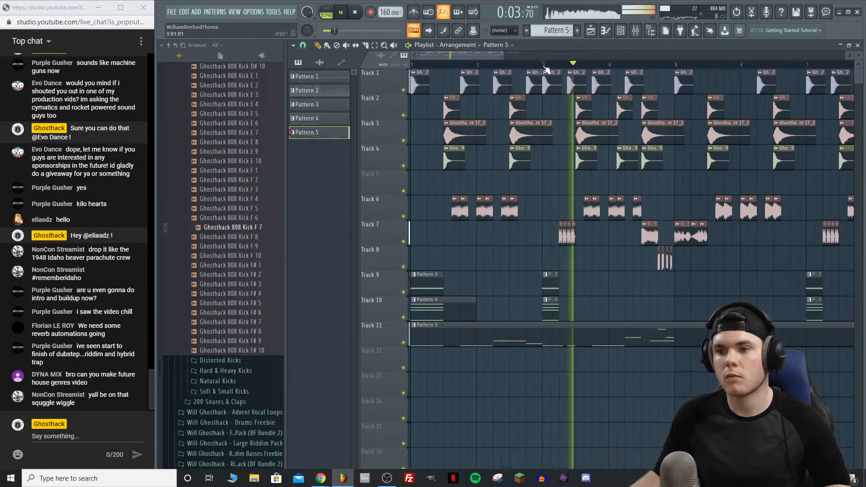
key(space)
right_click(576, 83)
key(space)
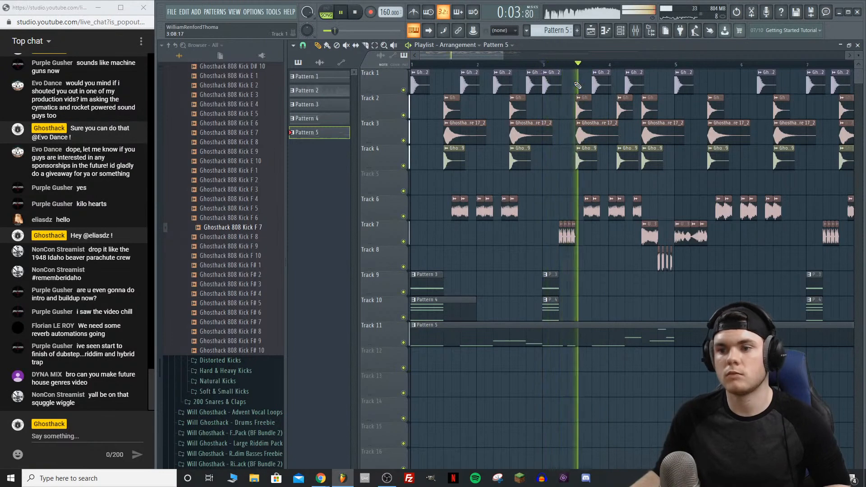
Step: Delete the short F5 at step 7 of bar 3 in Pattern 5's 808 line, extend the bar-start F5 to 8 steps and return to the playlist
key(space)
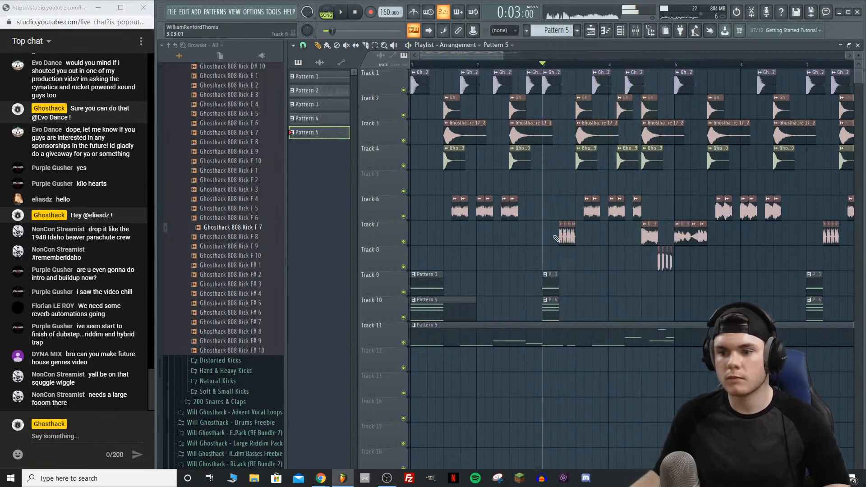
double_click(566, 329)
key(space)
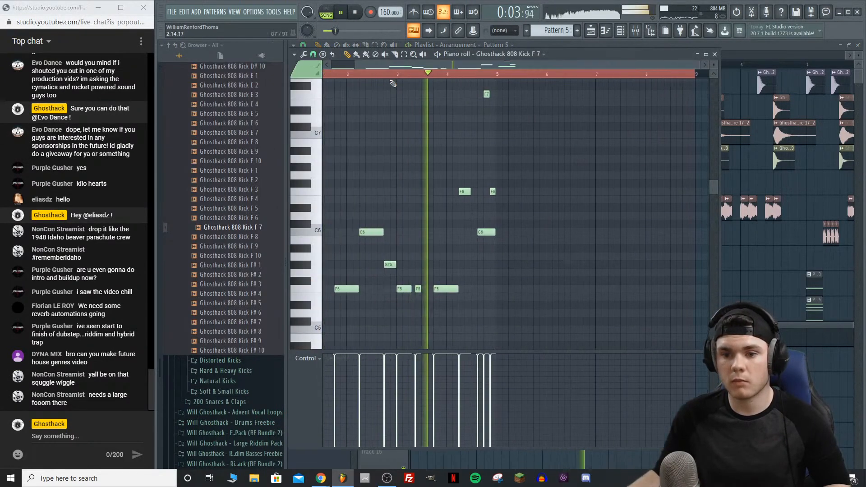
scroll(418, 78, up, 3)
key(space)
right_click(423, 288)
drag(425, 289, 434, 288)
key(space)
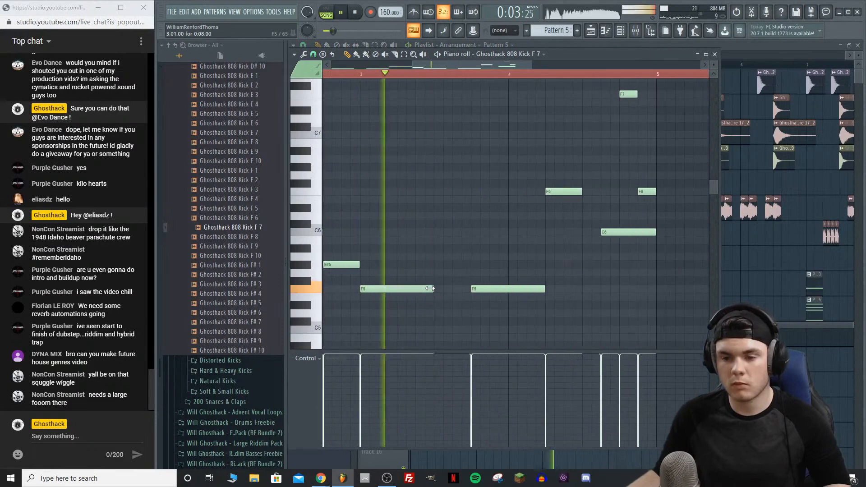
click(714, 54)
key(space)
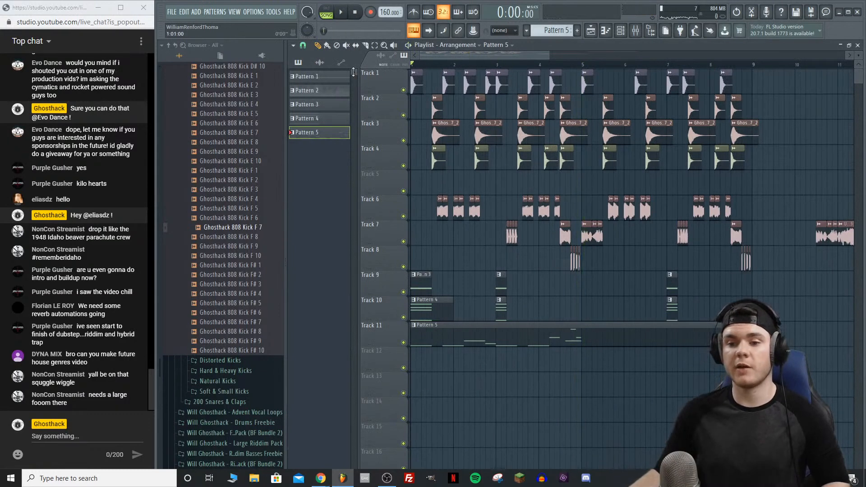
Step: Play the drop with the mixer open, solo Insert 19 briefly and restore all tracks to compare its level
key(space)
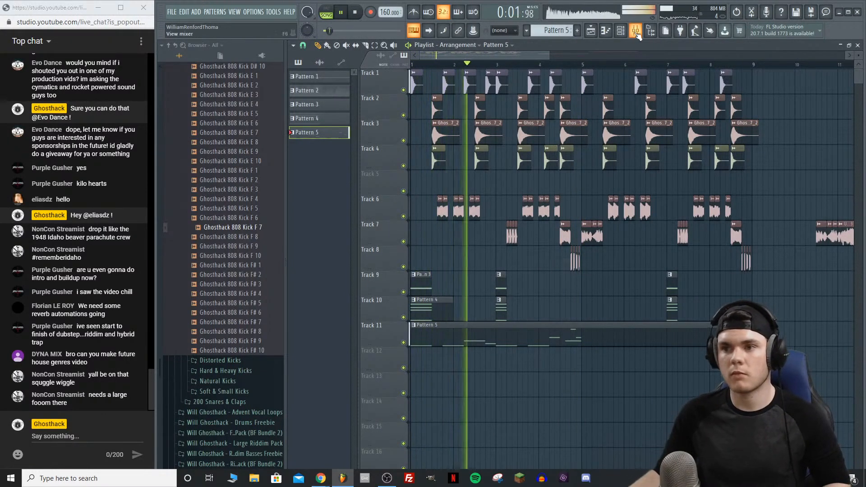
click(635, 31)
key(space)
right_click(486, 246)
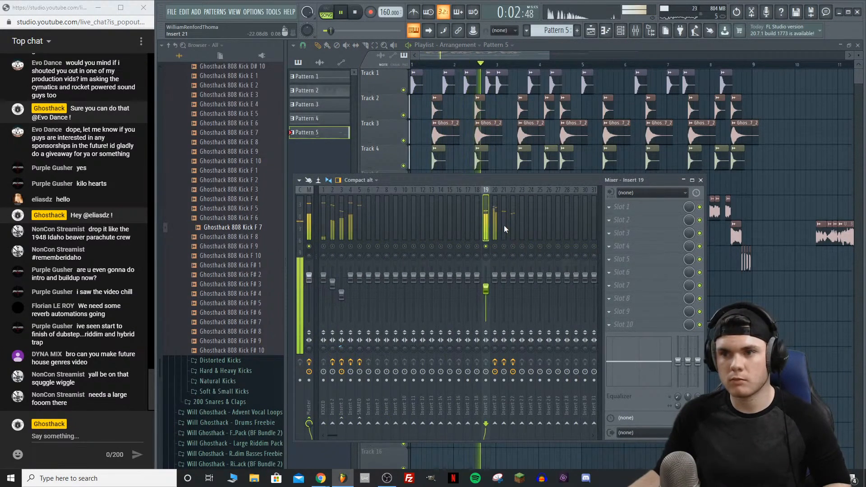
right_click(487, 247)
key(space)
key(space)
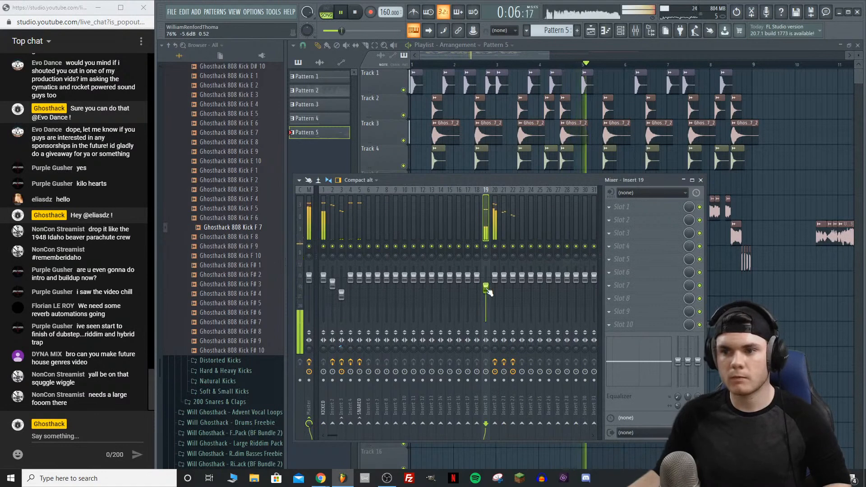
Step: Reopen Pattern 5's 808 piano roll and transpose the 2-step F6 note at step 15 of bar 4 up to F8
click(561, 64)
key(F9)
key(space)
double_click(578, 337)
scroll(512, 161, up, 9)
scroll(510, 161, down, 4)
drag(486, 295, 446, 280)
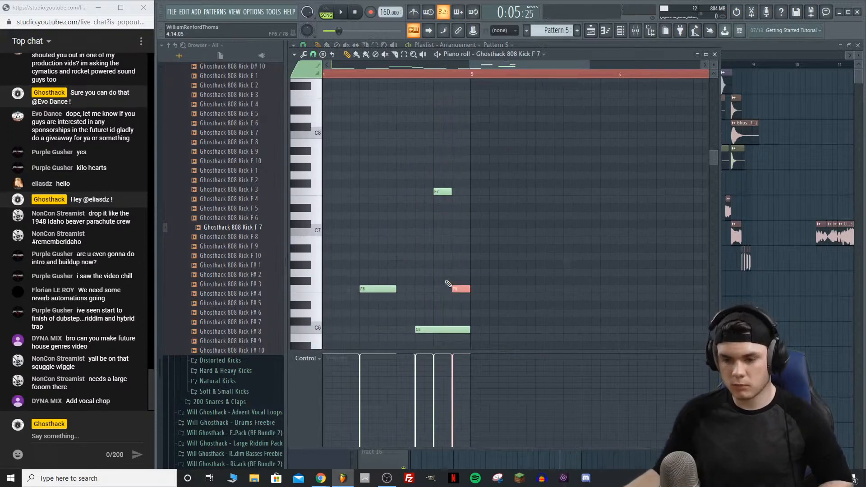
key(ctrl+Up)
key(space)
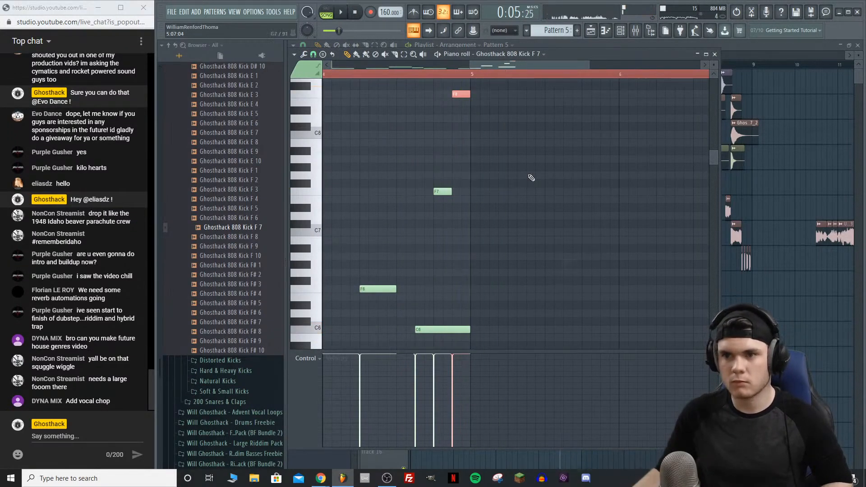
Step: Duplicate the whole four-bar 808 line of Pattern 5 into bars 5 to 8 and play it back
scroll(536, 74, down, 3)
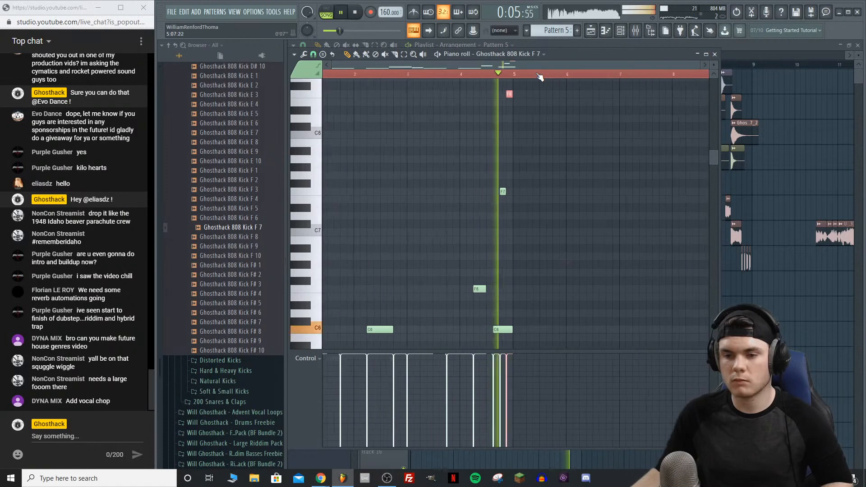
scroll(564, 135, down, 3)
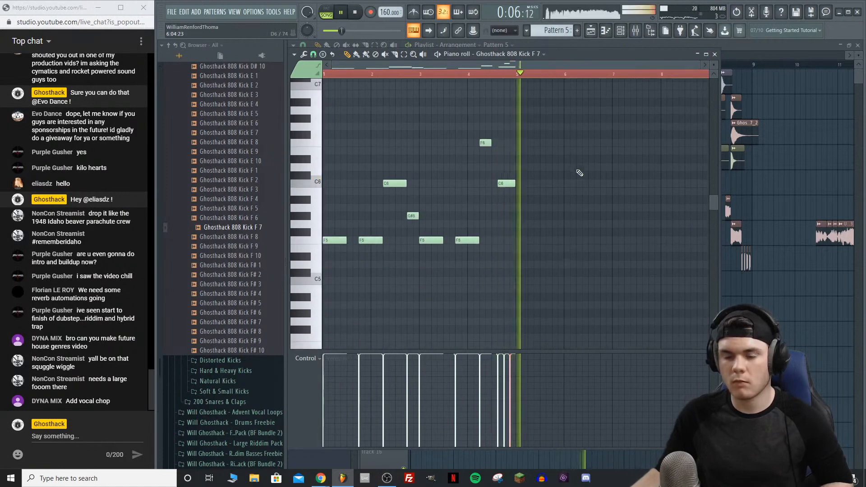
key(ctrl+a)
scroll(591, 257, up, 1)
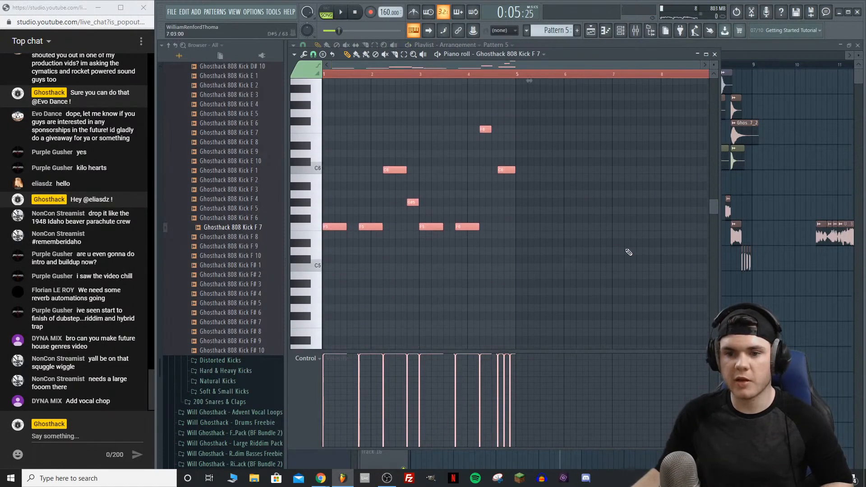
drag(595, 292, 260, 21)
scroll(473, 184, down, 4)
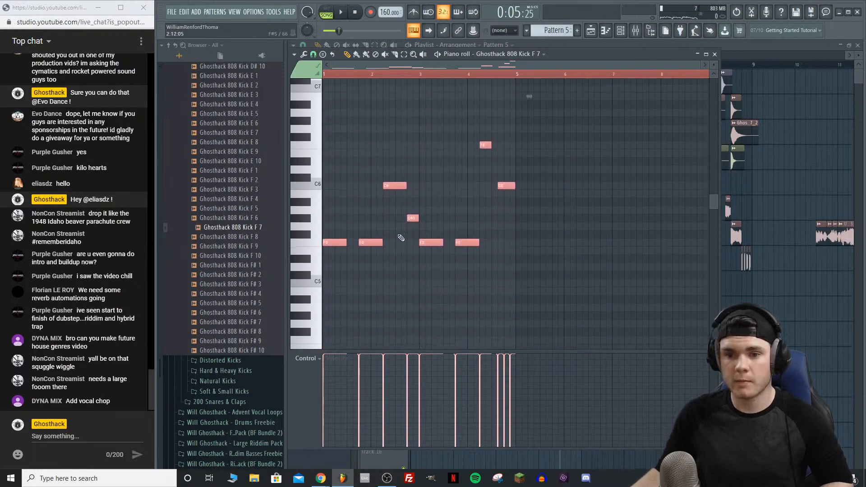
drag(337, 242, 531, 252)
key(space)
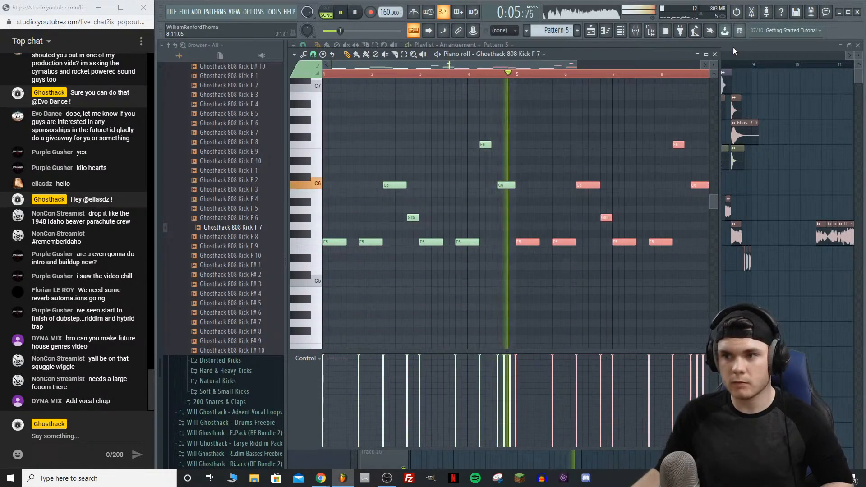
Step: Replace the Track 1 kicks in bars 5 to 8 of the playlist with a copy of the kicks from bars 1 to 4
click(733, 47)
key(space)
key(space)
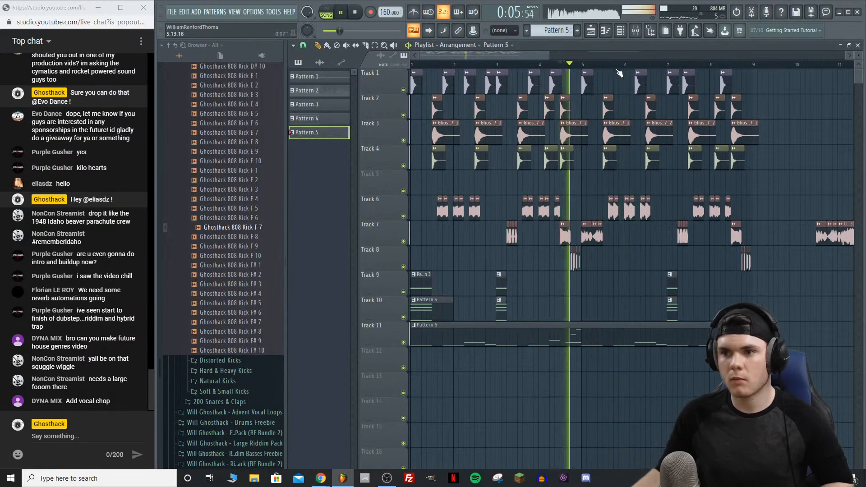
right_click(587, 78)
key(space)
drag(591, 85, 419, 78)
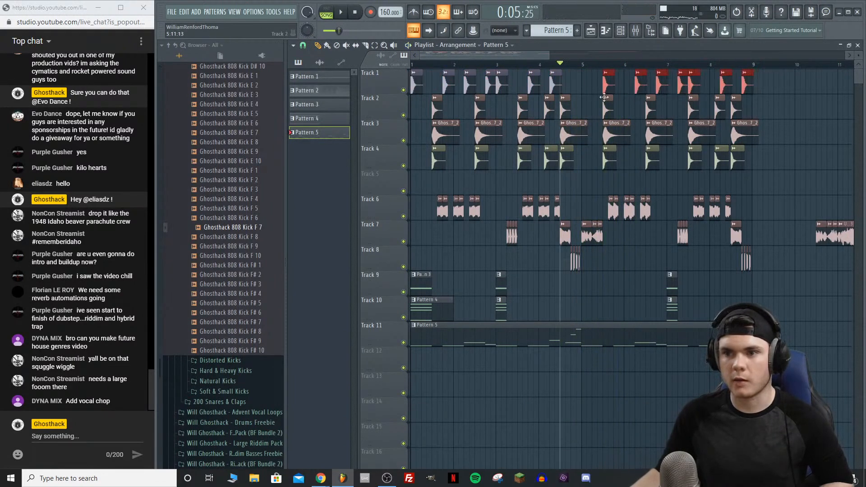
click(821, 124)
right_click(820, 125)
drag(513, 55, 536, 55)
key(space)
scroll(595, 65, up, 3)
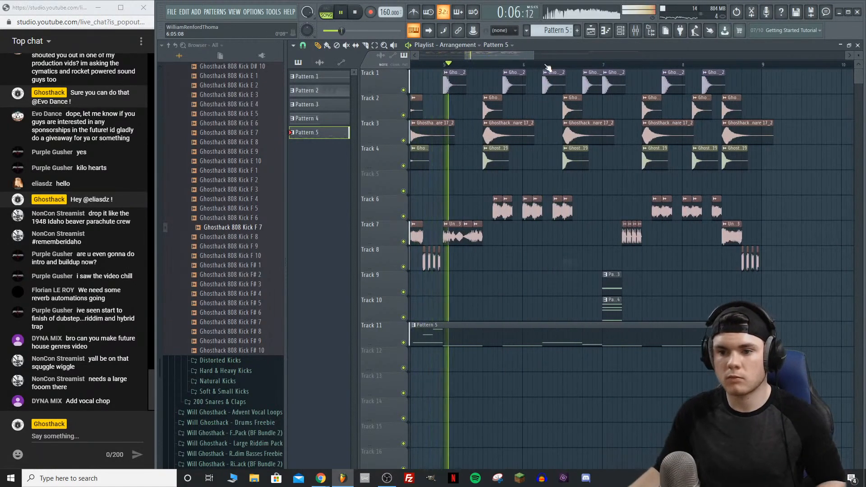
Step: Replace the Track 1 kick at step 5 of bar 6 with kicks at steps 1, 3 and 7, and play the section
key(space)
scroll(546, 66, up, 2)
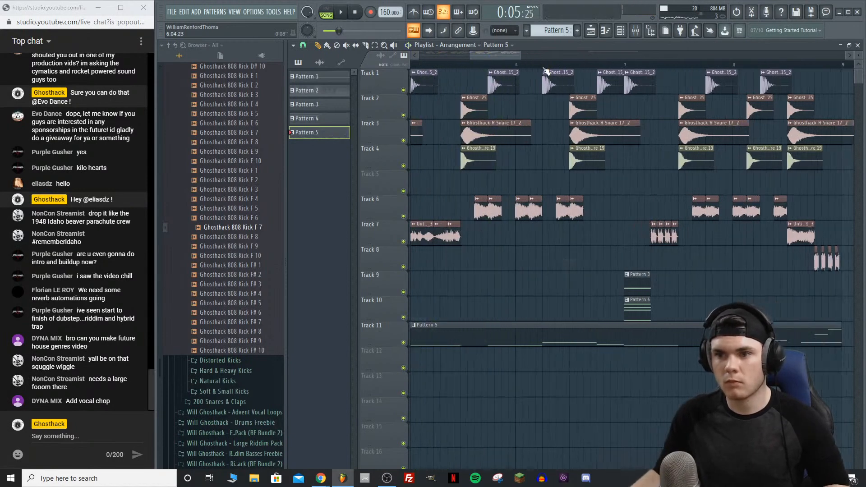
click(517, 85)
click(537, 114)
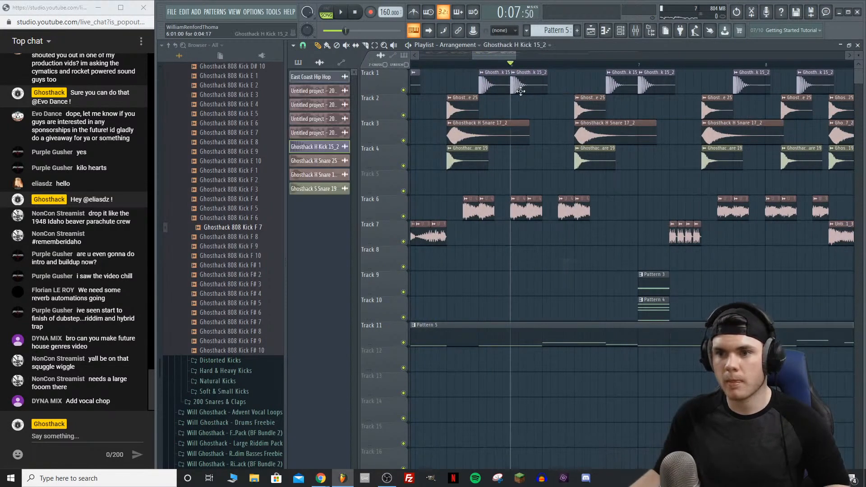
key(space)
key(space)
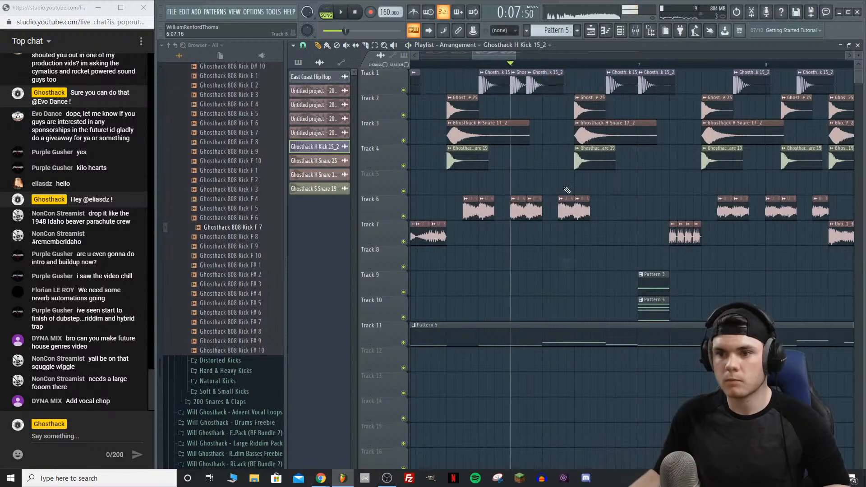
key(space)
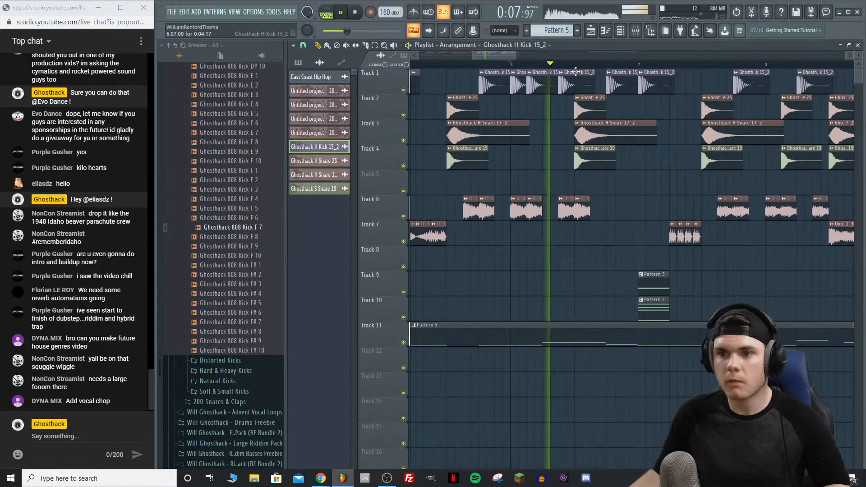
scroll(494, 69, down, 3)
key(space)
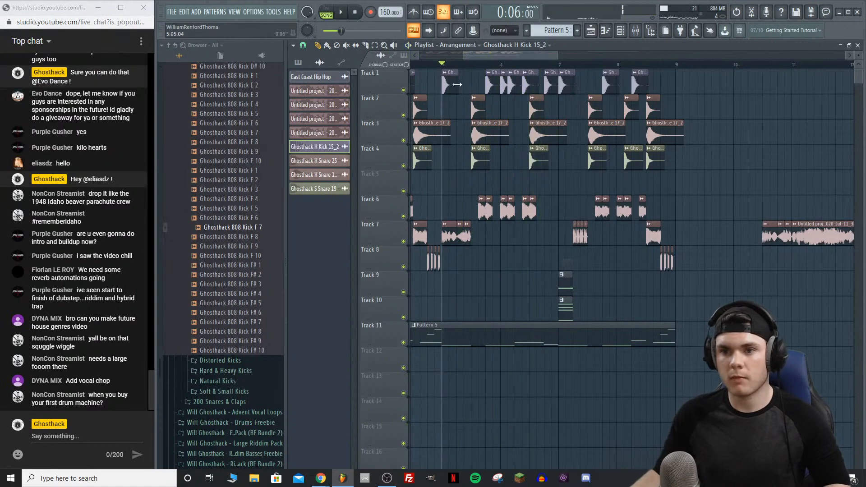
Step: In Pattern 5, replace the long F5 and C6 across bars 5 and 6 with 2-step F5 notes at 5:13, 6:01, 6:03 and 6:07
double_click(513, 331)
key(space)
scroll(479, 76, up, 3)
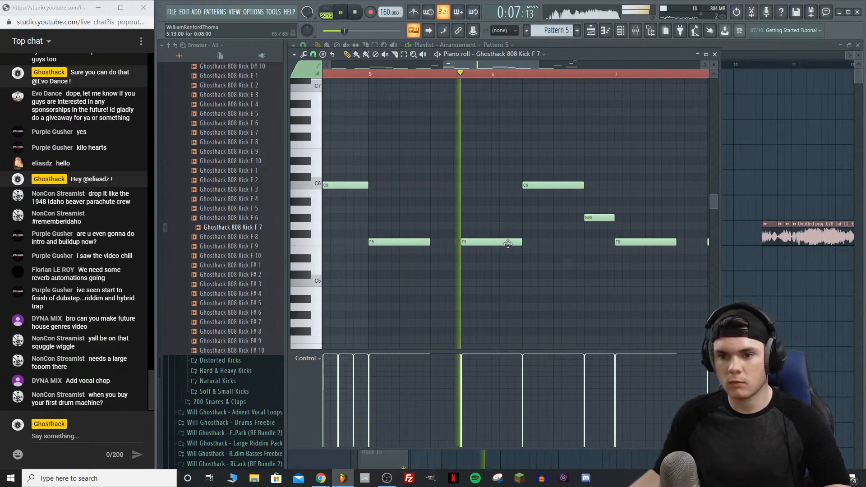
key(space)
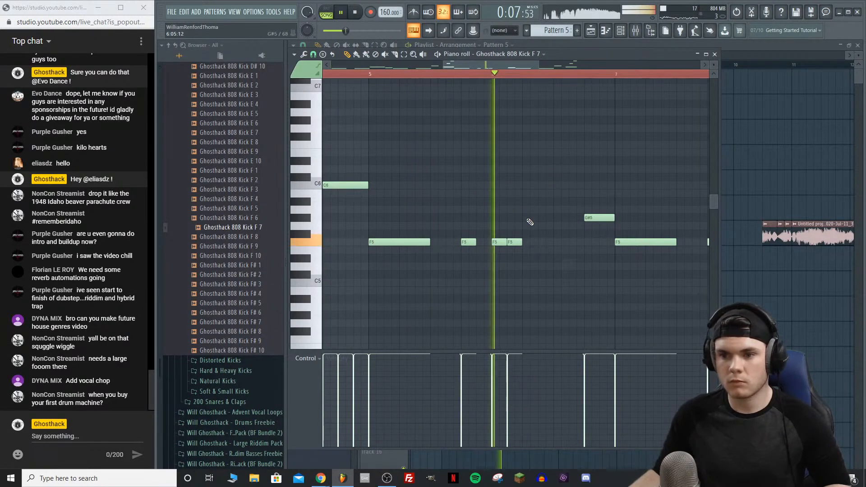
key(space)
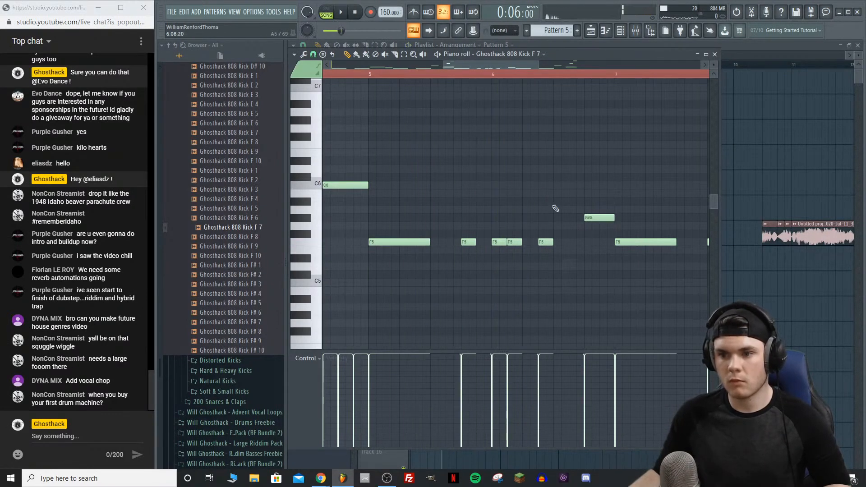
Step: Add a 4-step F6 note at step 9 of bar 6 in the 808 line and play it back
drag(559, 185, 584, 143)
key(space)
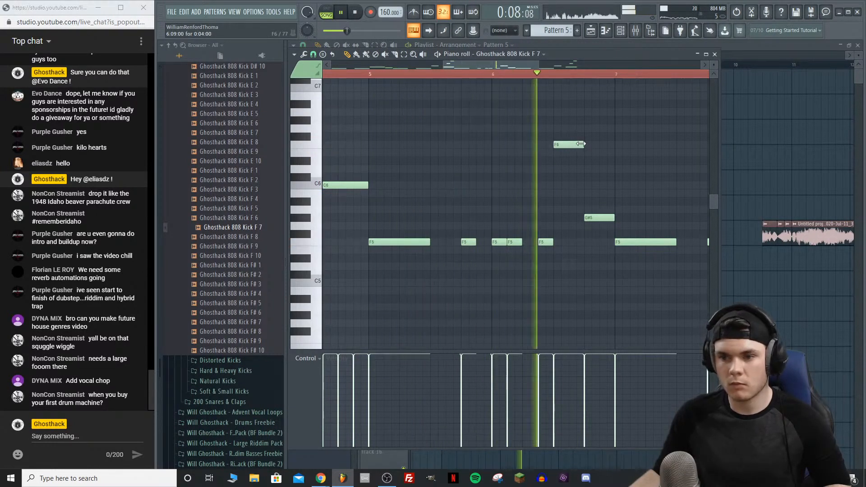
scroll(558, 77, down, 4)
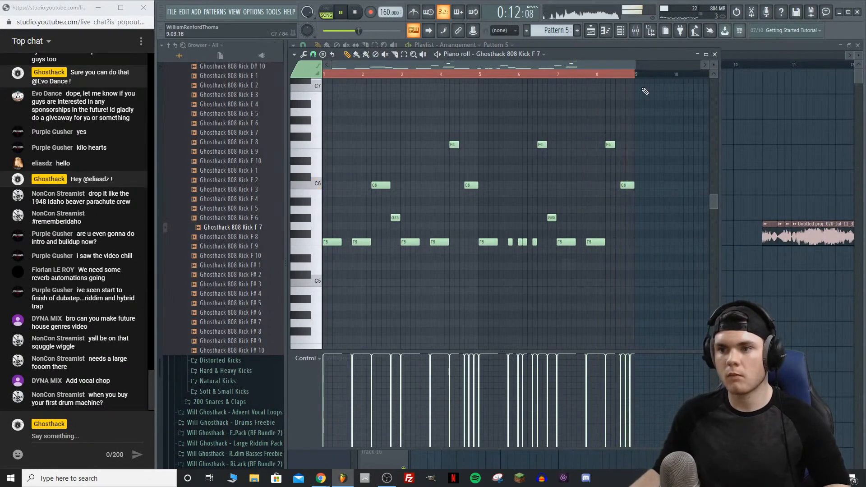
Step: Swap the octaves of bar 8's two highest closing notes to F8 at step 13 and F7 at step 15, and play them back
scroll(647, 90, up, 7)
key(space)
key(space)
drag(658, 227, 614, 205)
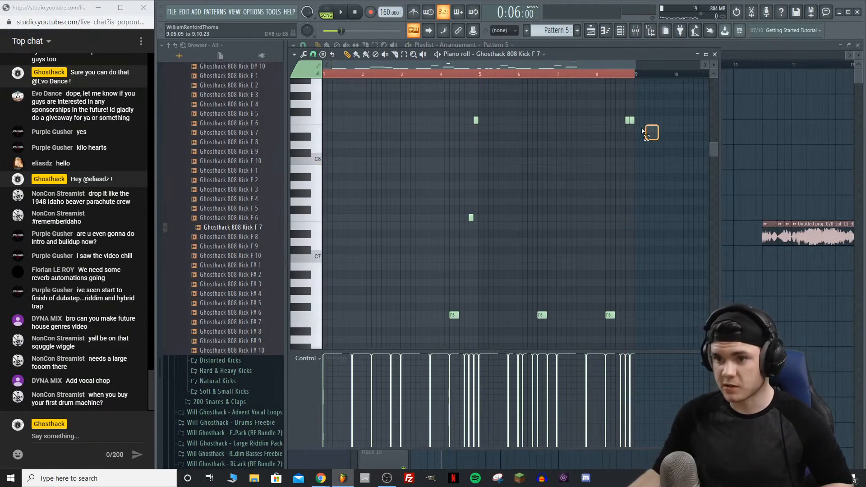
key(space)
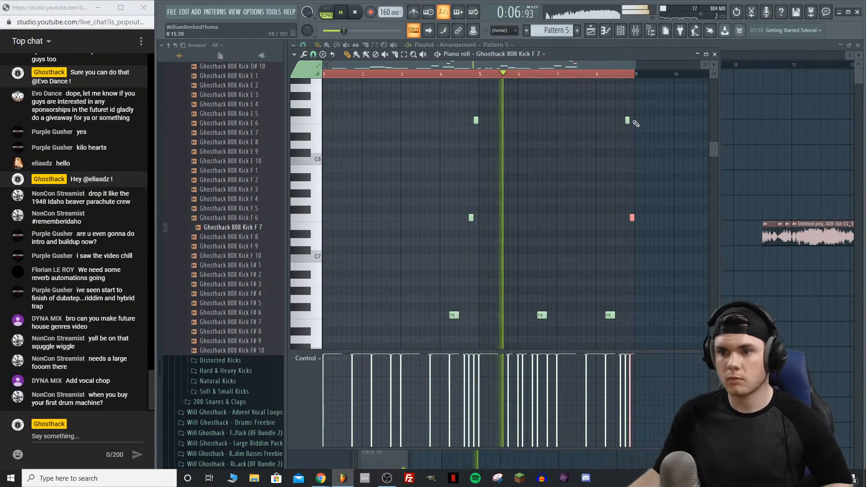
scroll(621, 137, down, 6)
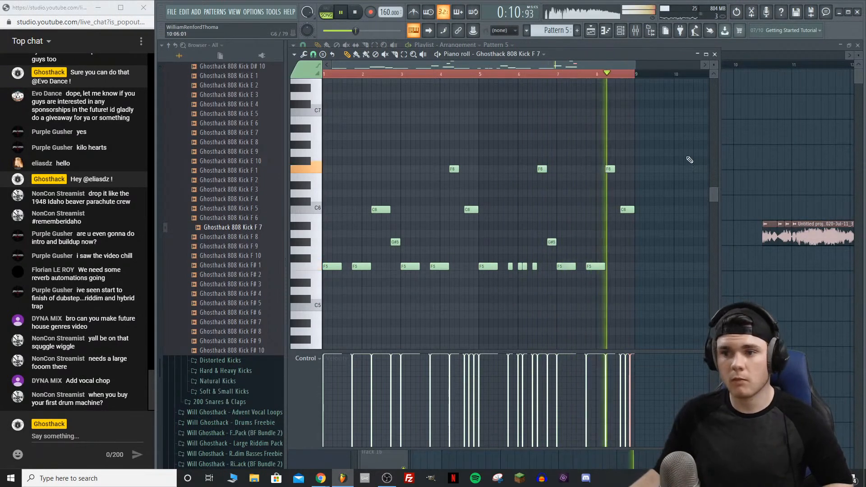
Step: Return to the playlist and audition the full drop from the beginning, skipping ahead to bars 4 and 8
key(space)
click(715, 54)
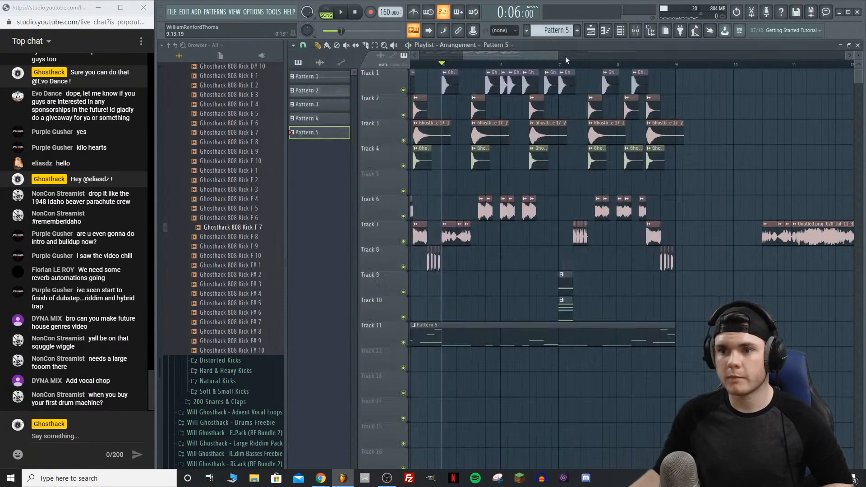
drag(470, 55, 413, 62)
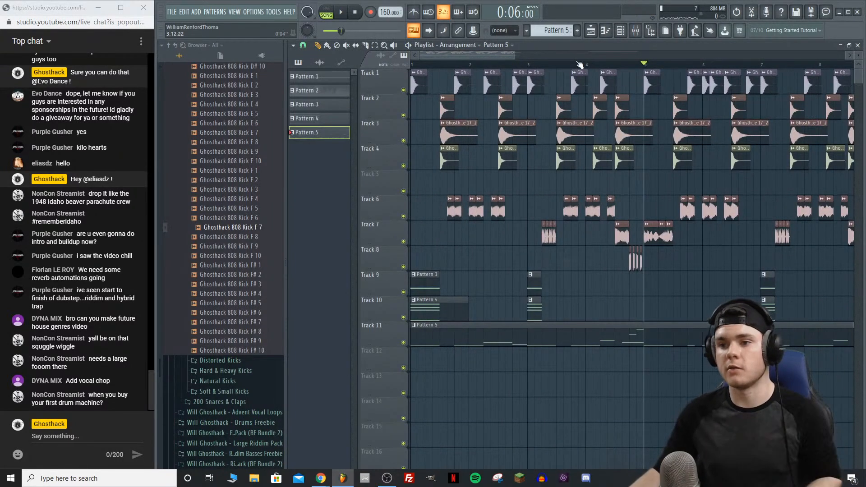
scroll(518, 67, down, 2)
key(space)
click(520, 66)
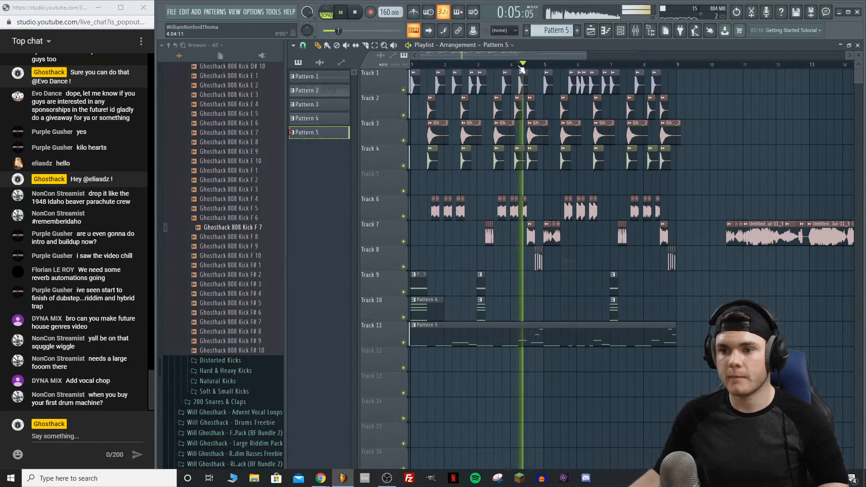
click(660, 66)
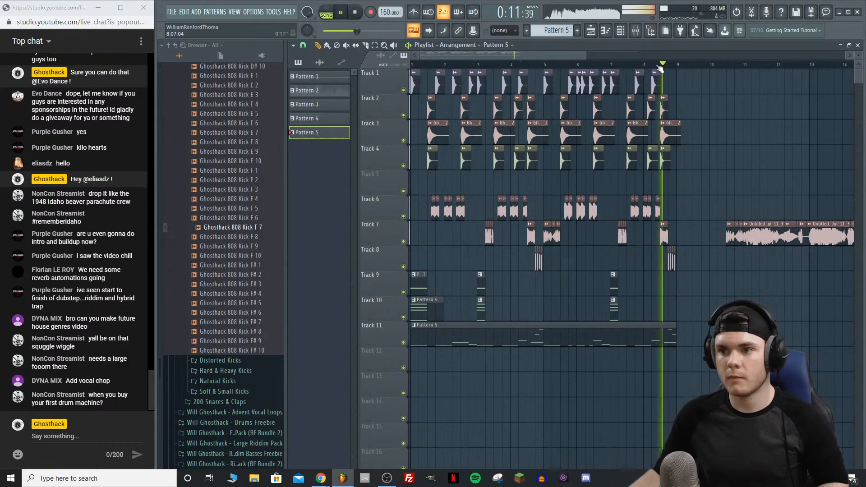
key(space)
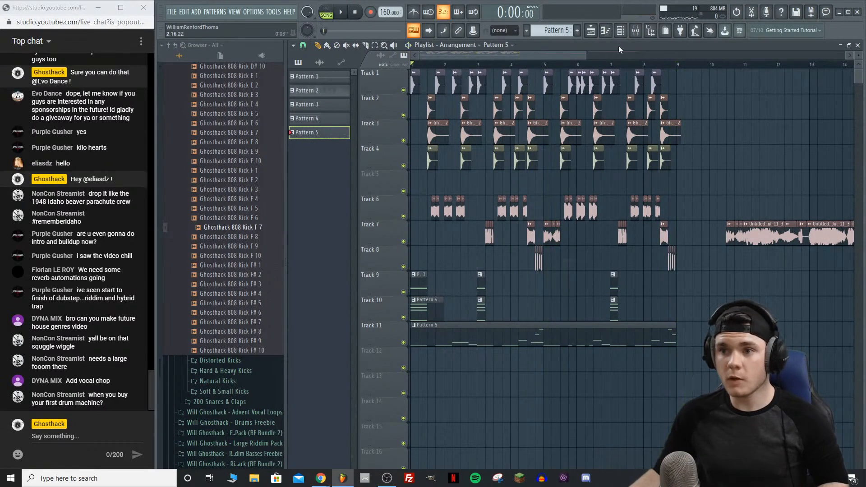
Step: Play the drop with mixer insert 19 soloed and load Fruity parametric EQ 2 in its first effect slot
key(F9)
key(space)
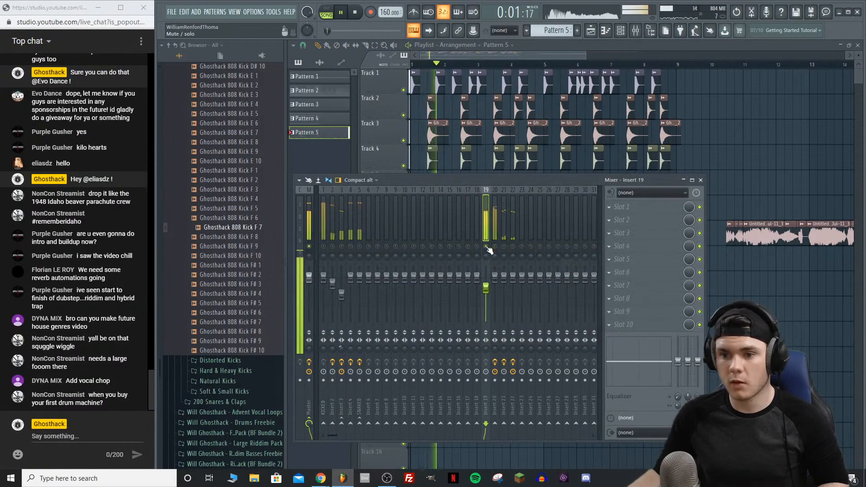
click(632, 207)
click(510, 109)
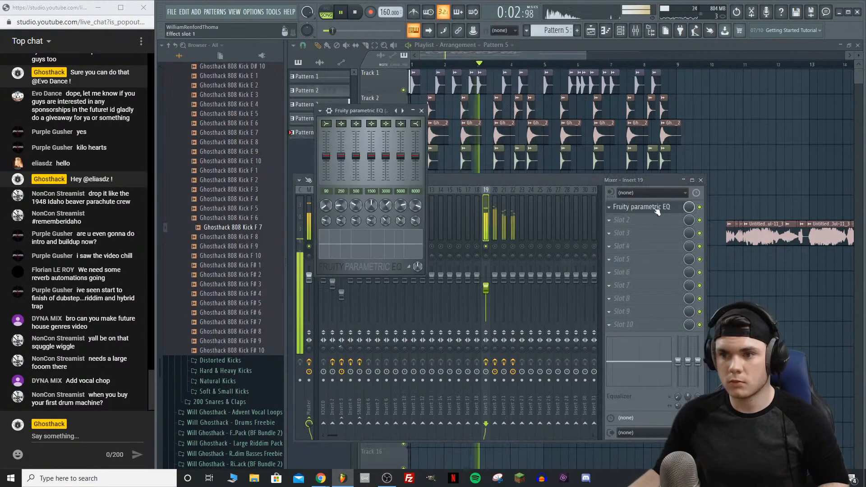
key(space)
click(610, 208)
mouse_move(622, 219)
click(510, 112)
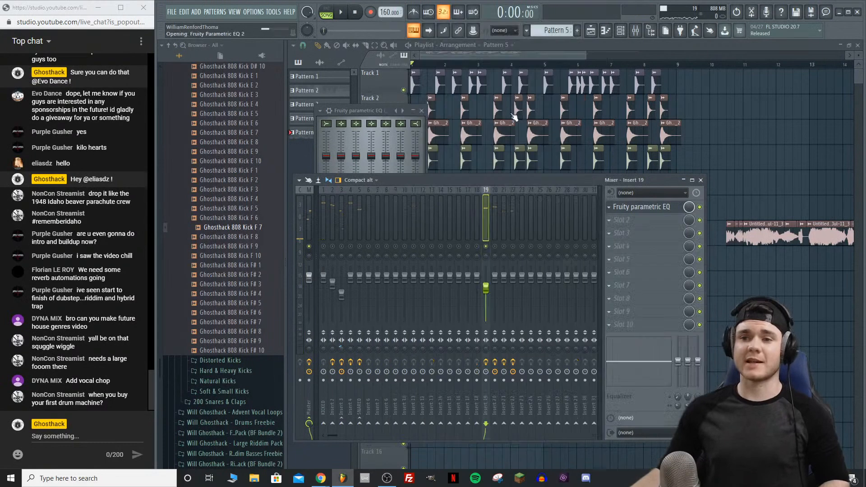
Step: Boost the EQ's low-shelf band 1 by about 4.1 dB near 62 Hz while auditioning the soloed 808
key(space)
drag(378, 183, 357, 173)
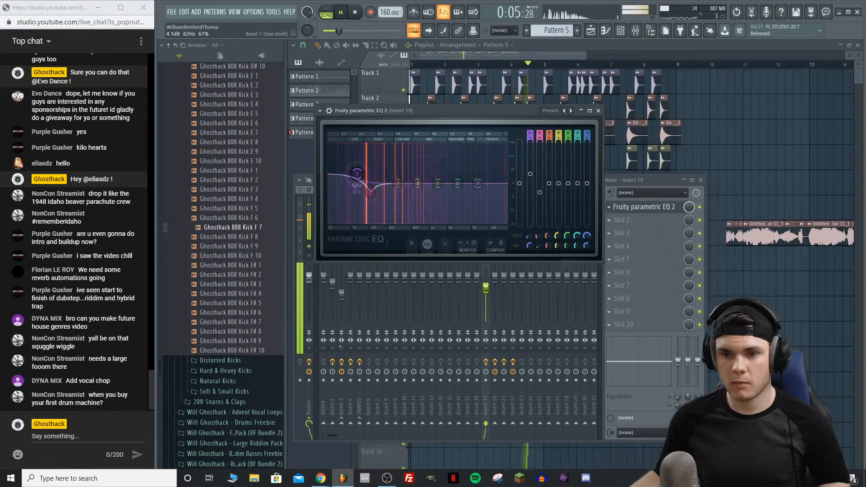
click(646, 207)
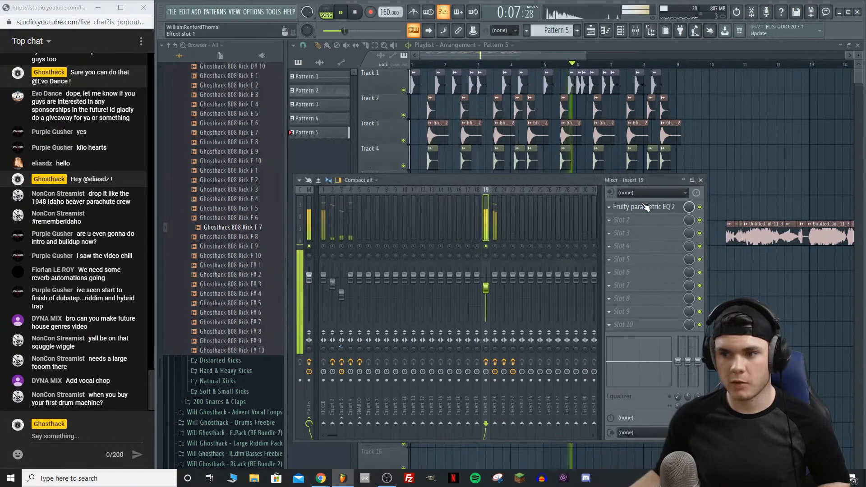
key(space)
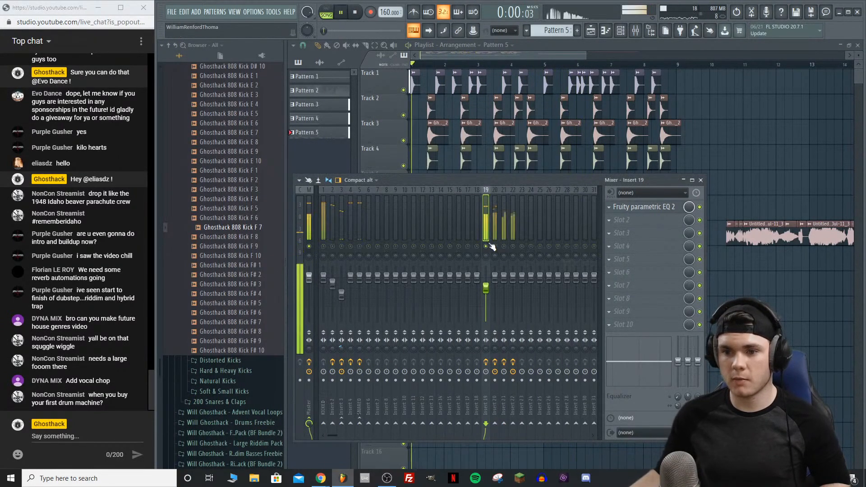
Step: Add Fruity Fast Dist after the EQ on insert 19, lower its threshold and set the mix level to 77%
click(629, 219)
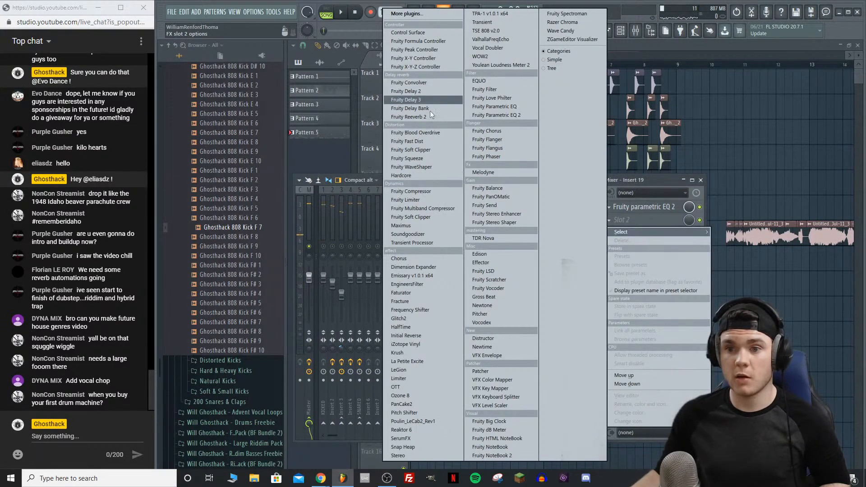
click(413, 142)
key(space)
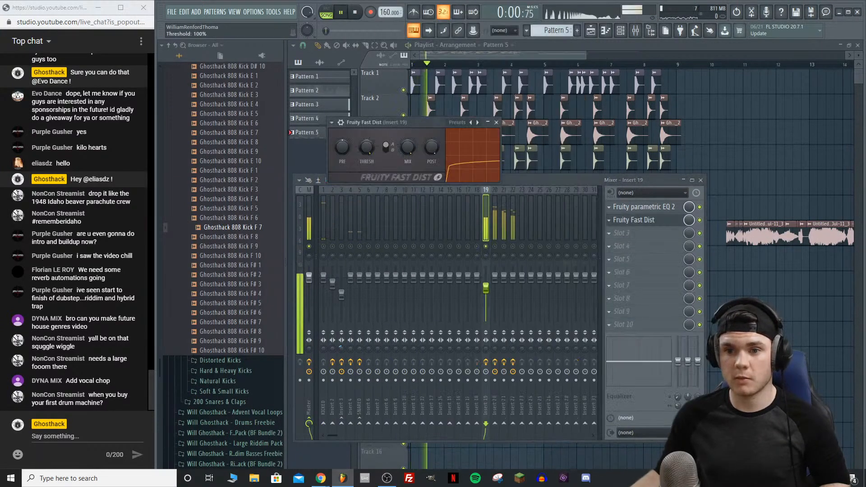
drag(367, 147, 366, 175)
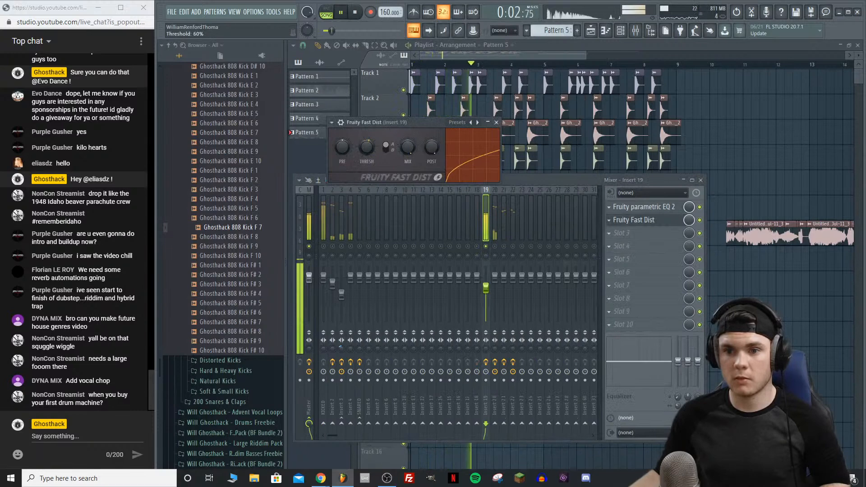
drag(367, 147, 403, 179)
drag(407, 147, 407, 131)
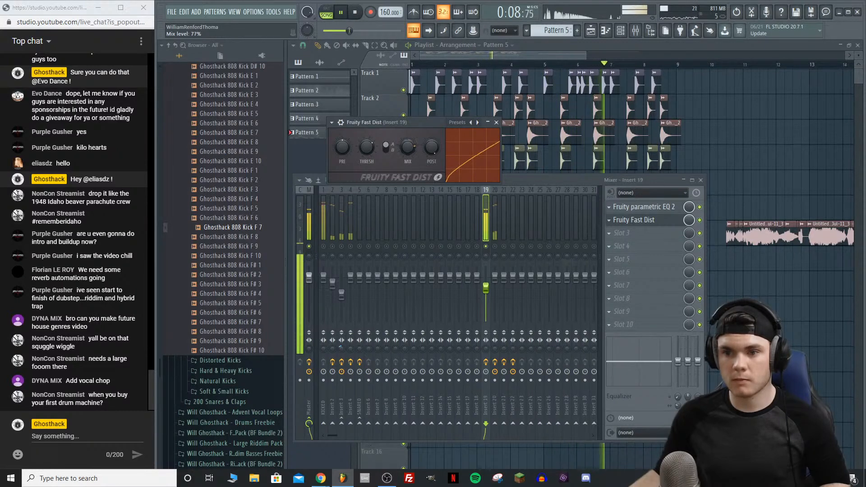
key(space)
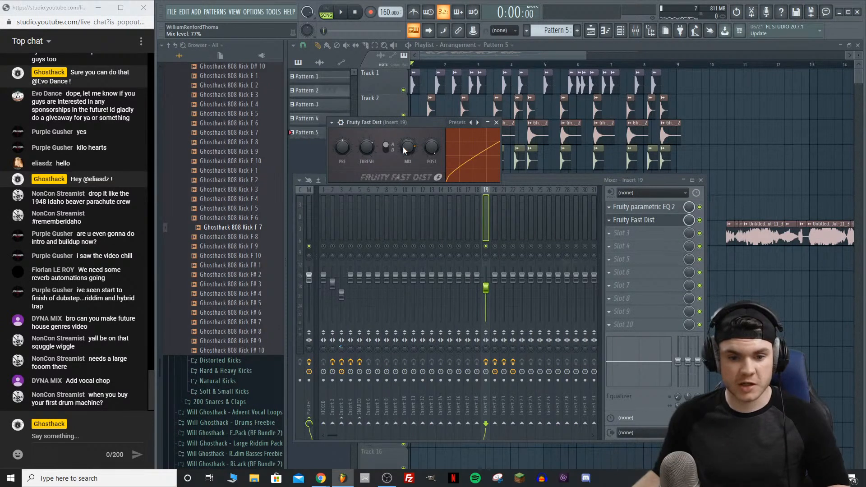
Step: Unsolo insert 19 and audition the processed 808 with the full drop in the playlist
right_click(487, 248)
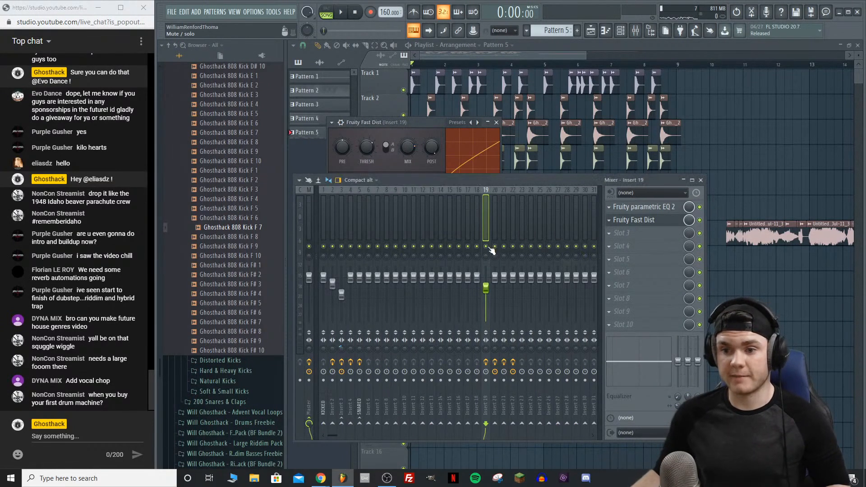
key(space)
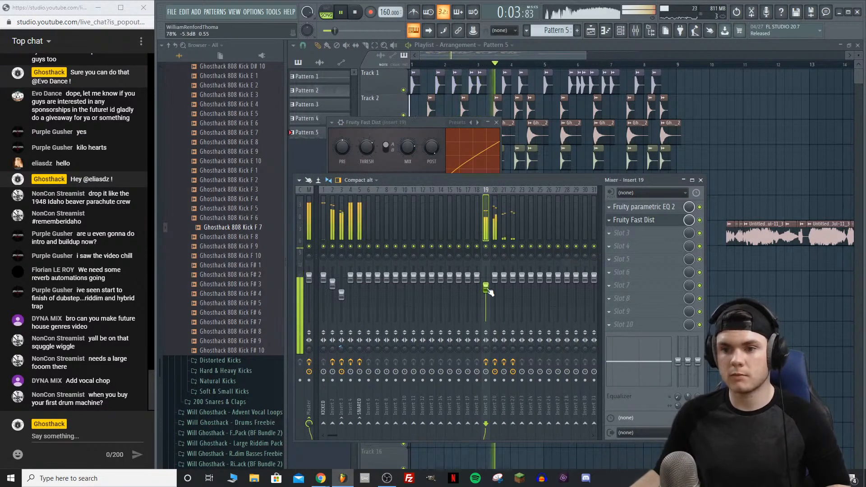
click(528, 49)
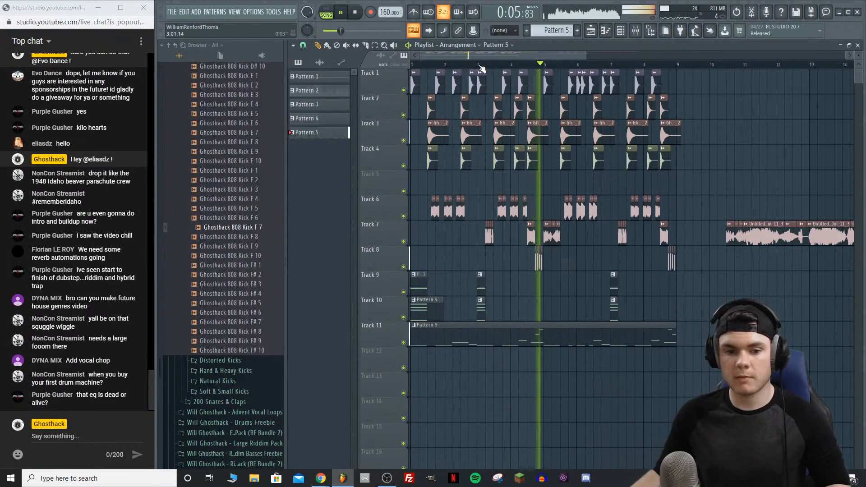
key(space)
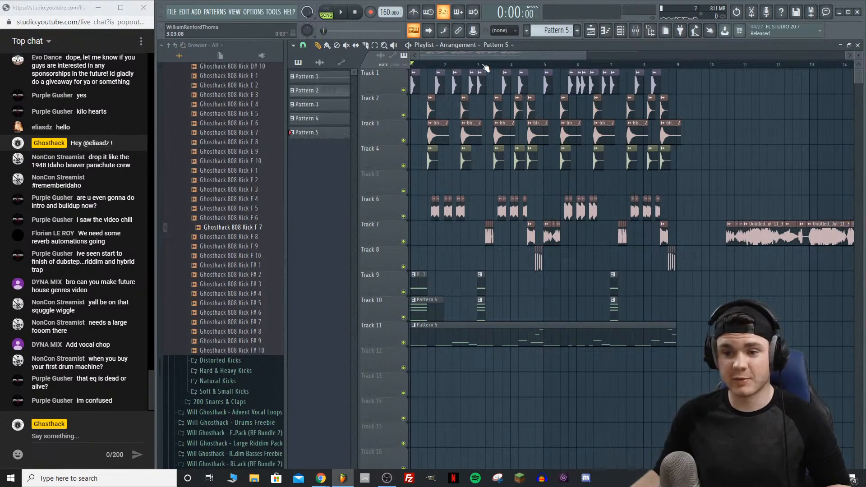
key(space)
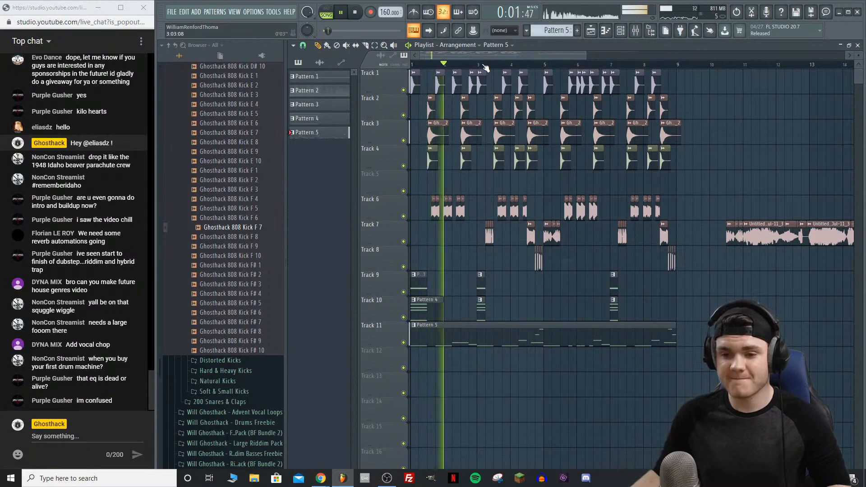
key(space)
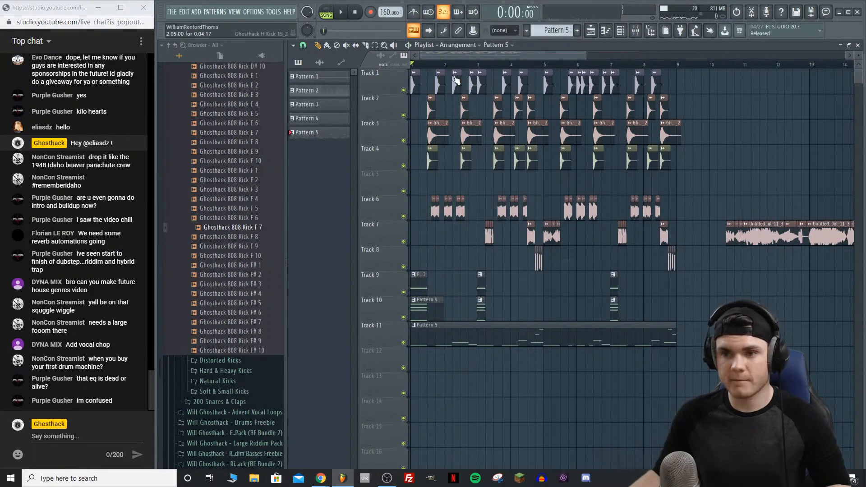
Step: In Pattern 5's 808 line, move bar 2's C6 note down to F5 and play back all eight bars
key(F7)
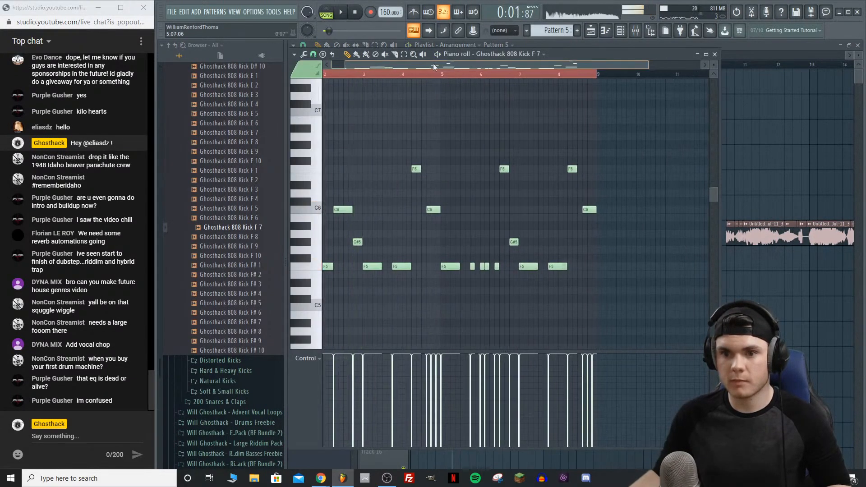
scroll(370, 74, up, 3)
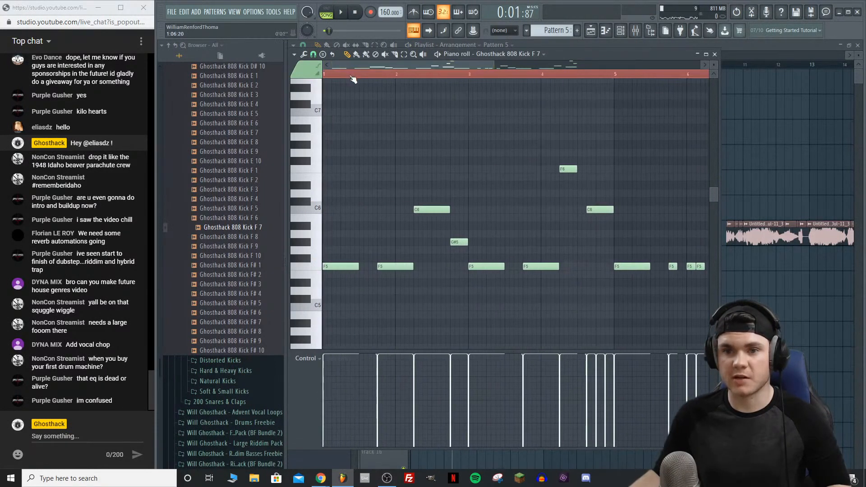
key(space)
key(space)
key(space)
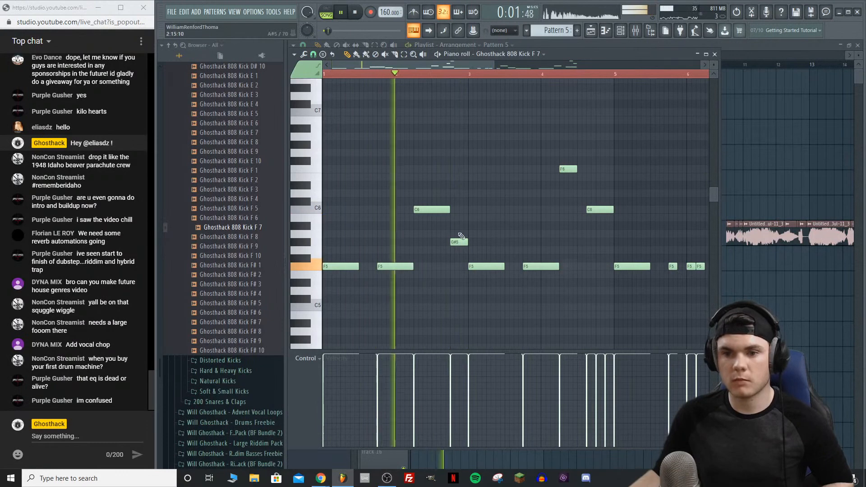
key(space)
drag(431, 208, 431, 261)
key(space)
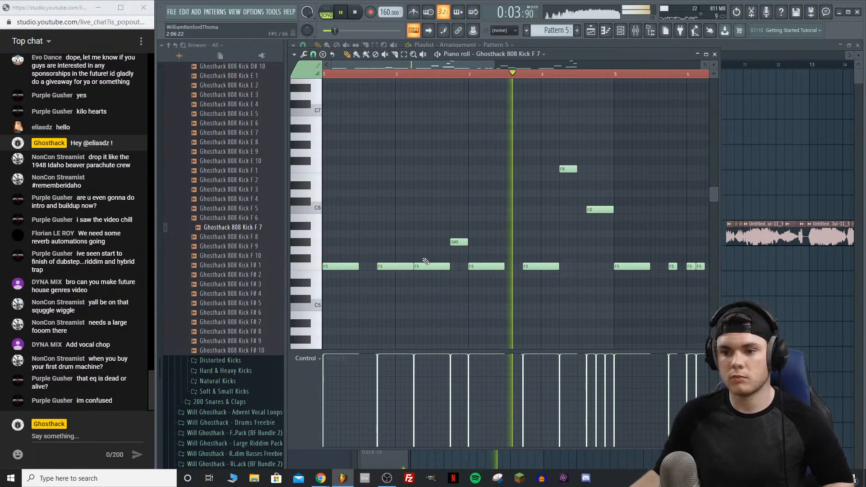
scroll(488, 78, down, 2)
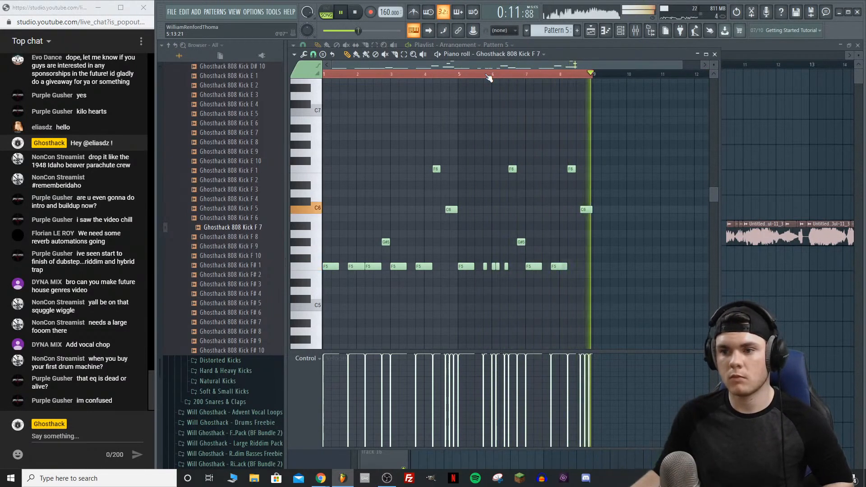
key(space)
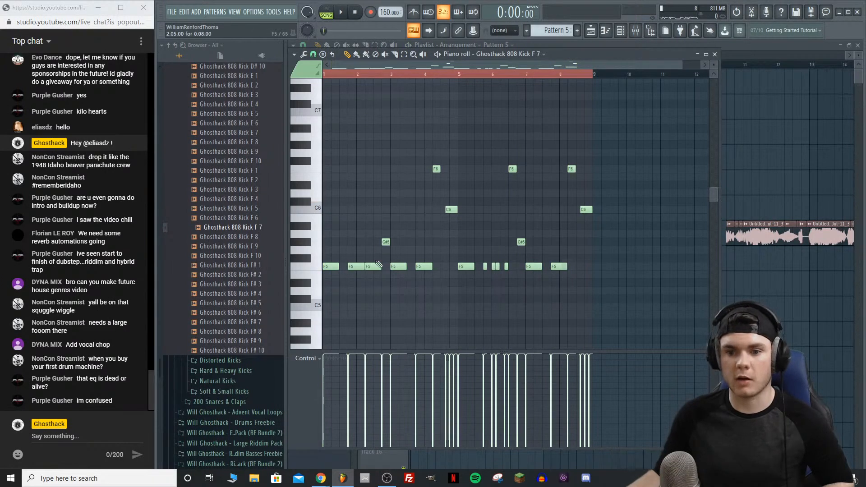
Step: Audition the edited 808 line against the drop, checking the levels in the mixer and the notes in the piano roll
key(space)
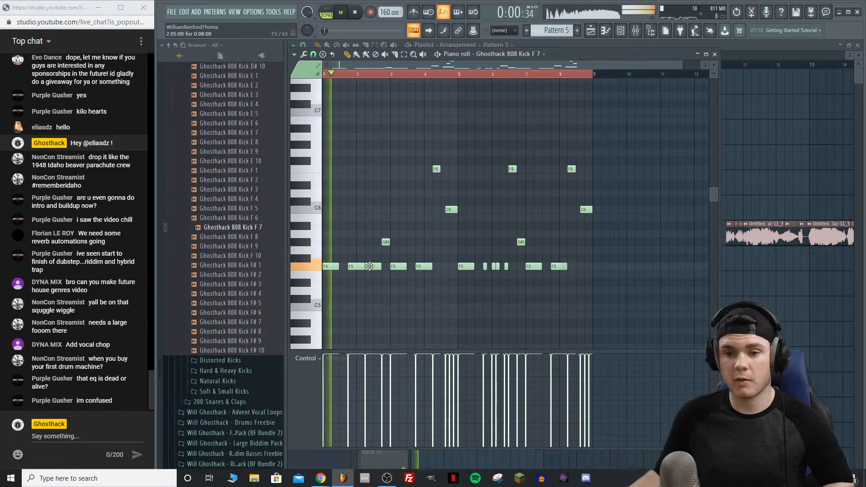
click(715, 54)
key(F9)
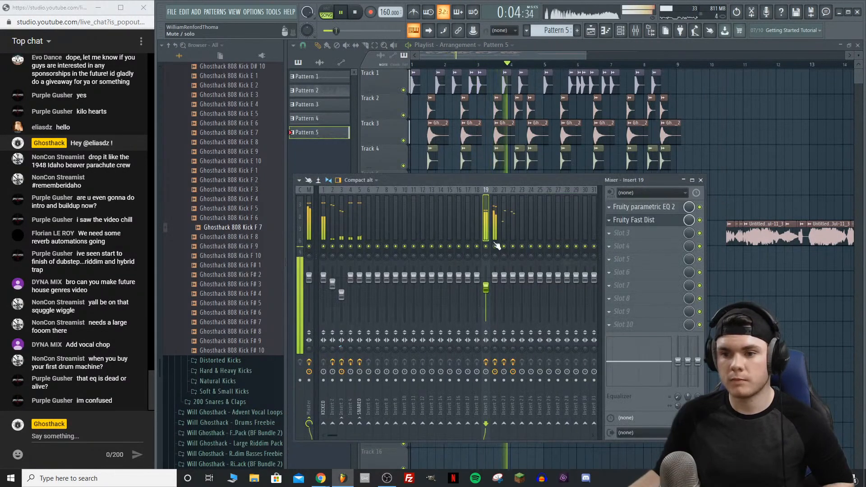
key(space)
key(F9)
double_click(512, 334)
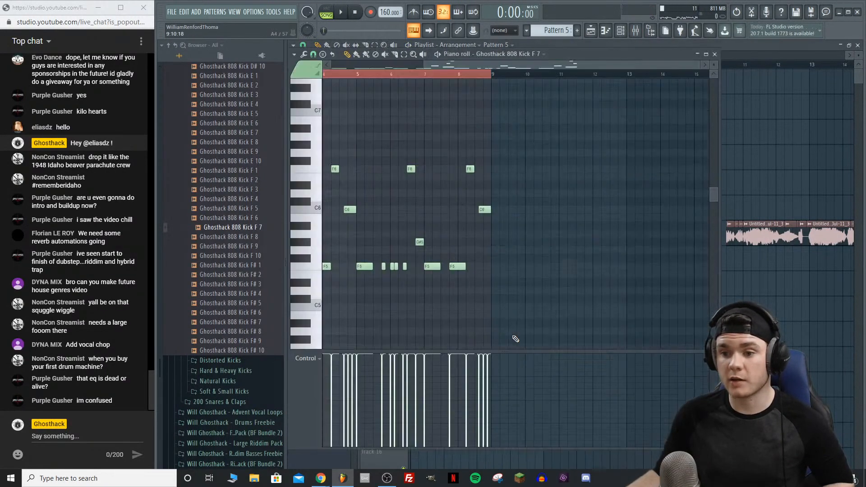
click(714, 54)
Step: Add a 3x Osc channel, set oscillator 1 to noise and route the channel to mixer track 19
click(403, 337)
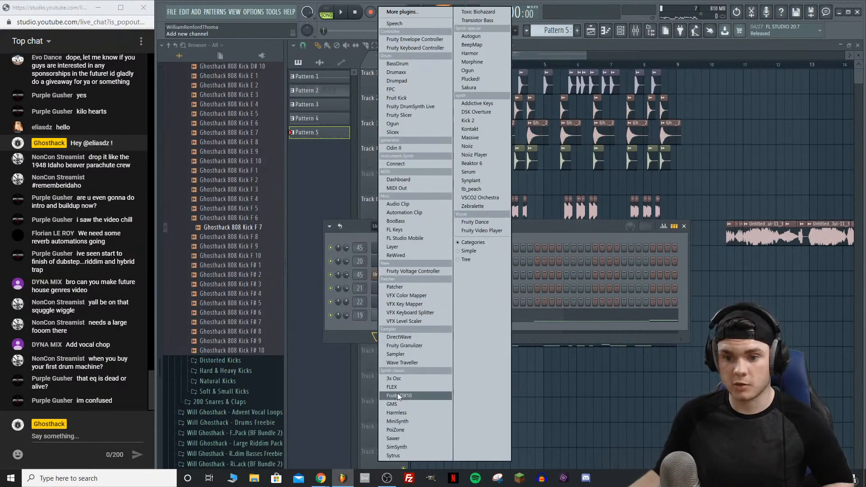
click(404, 380)
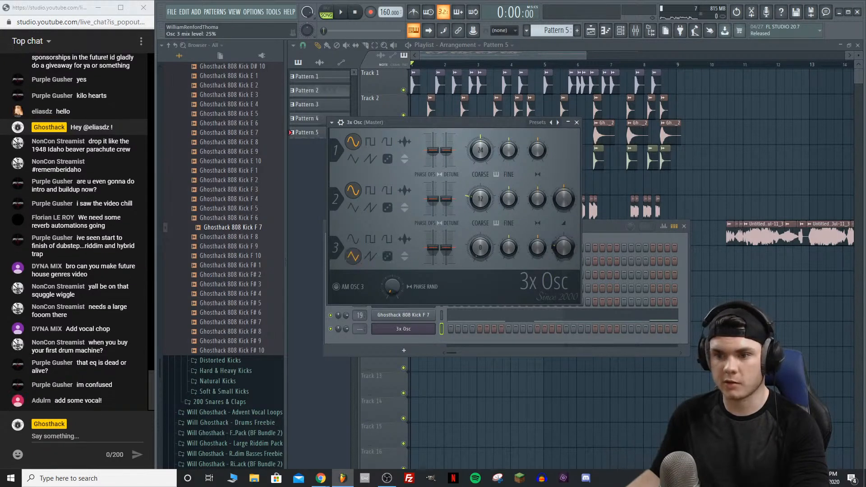
click(387, 159)
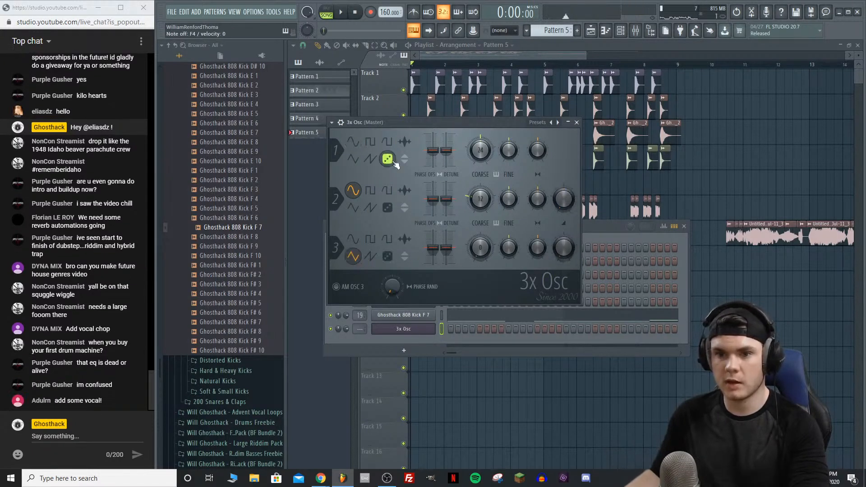
click(341, 123)
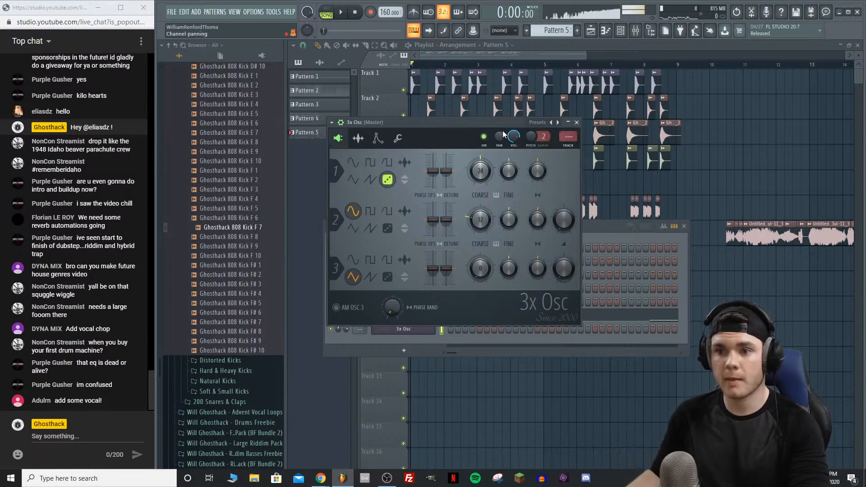
click(577, 122)
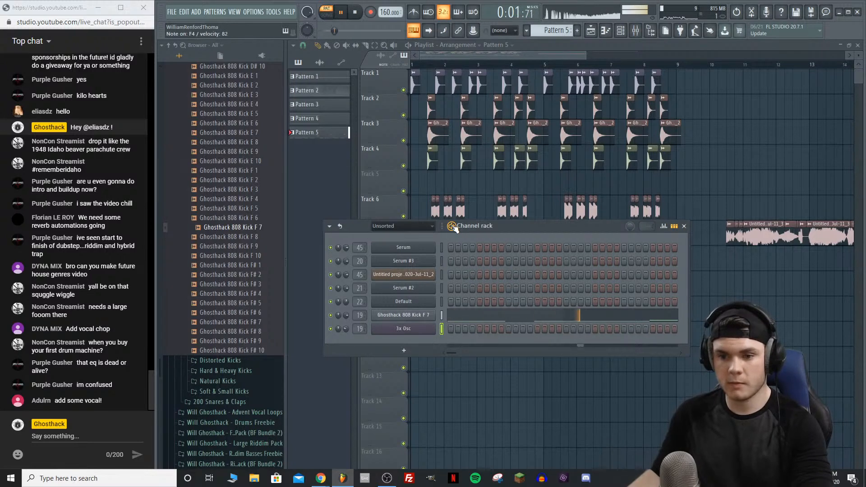
Step: Copy the Ghosthack 808 Kick F 7 notes to the 3x Osc channel and lower its volume to about 8% during playback
right_click(431, 315)
click(538, 323)
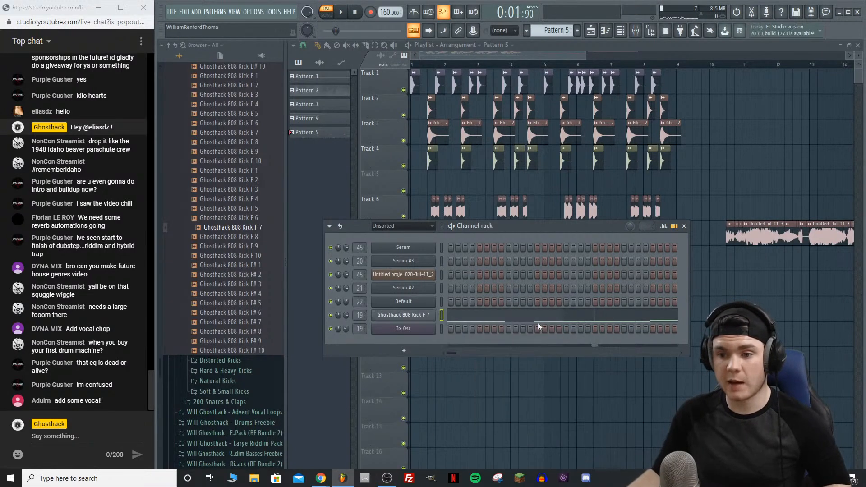
right_click(427, 329)
click(539, 346)
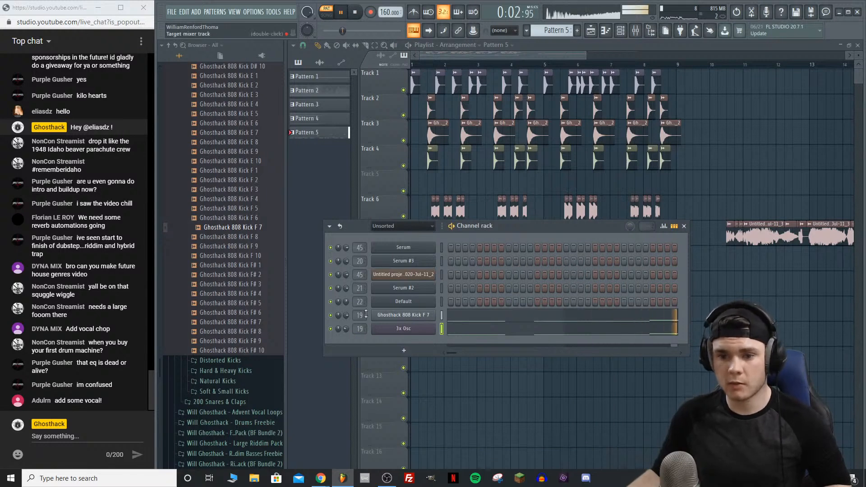
drag(346, 328, 345, 343)
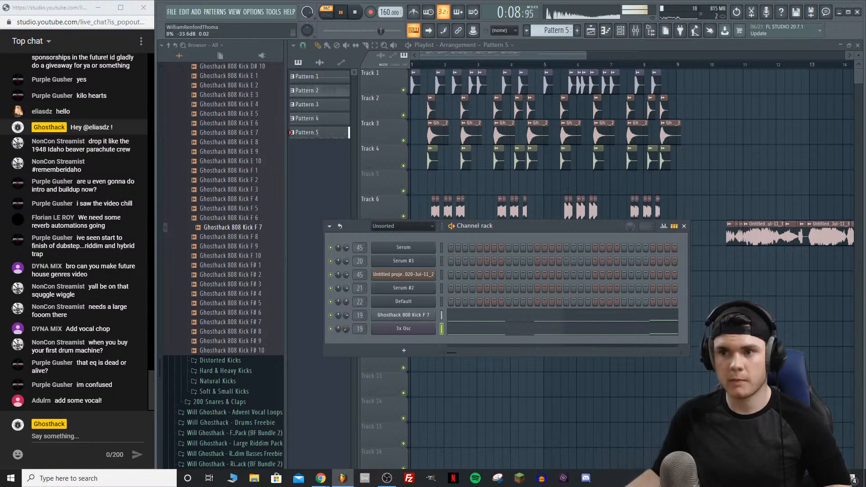
click(355, 13)
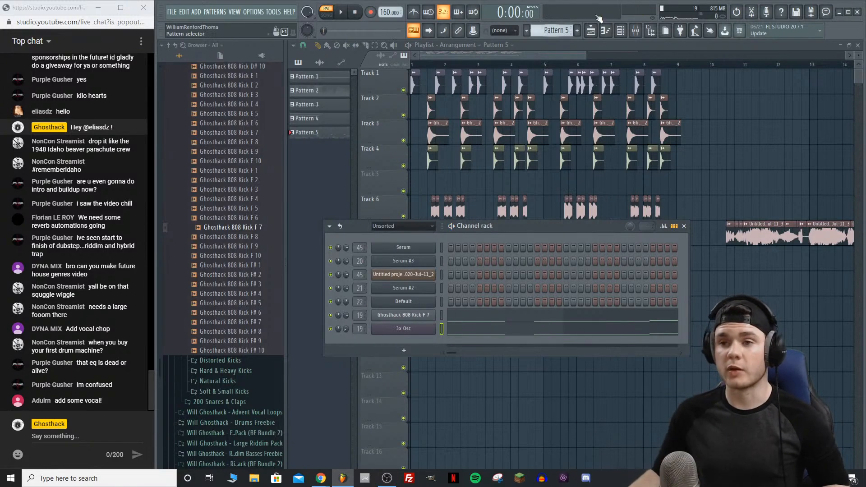
Step: Play the full arrangement in song mode from the start to hear the 3x Osc noise layer
key(F6)
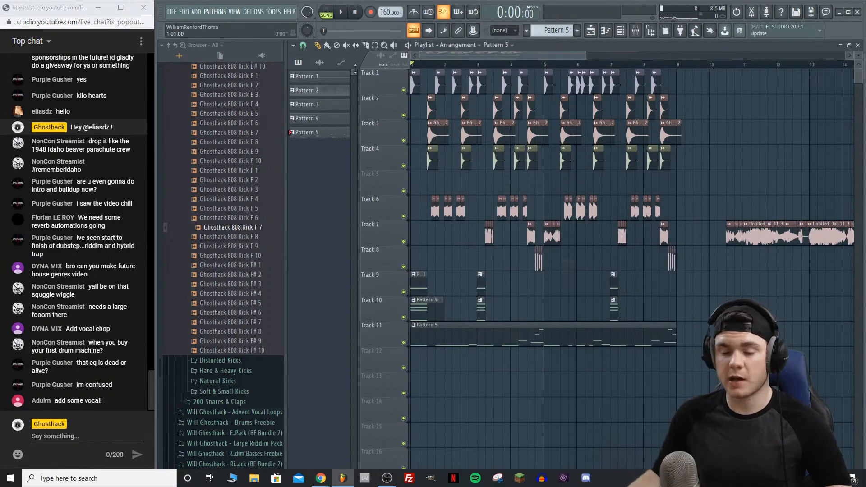
key(space)
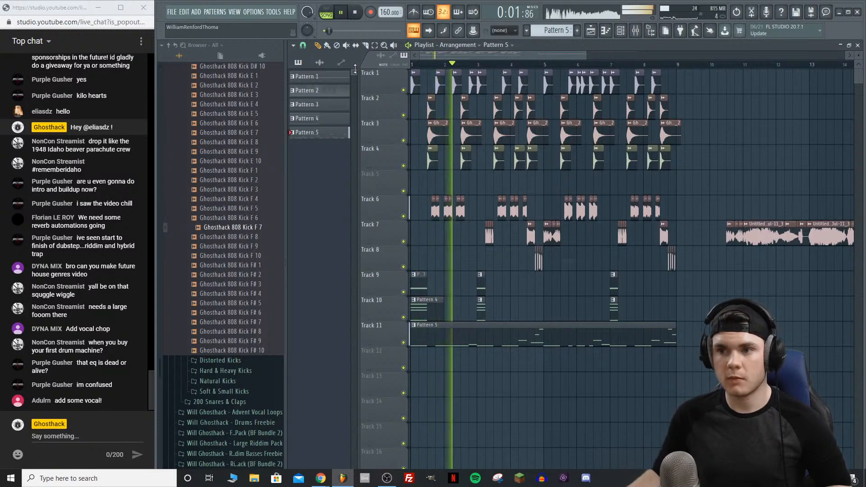
click(621, 30)
key(space)
Step: Replace the 3x Osc channel's instrument with Serum
right_click(395, 328)
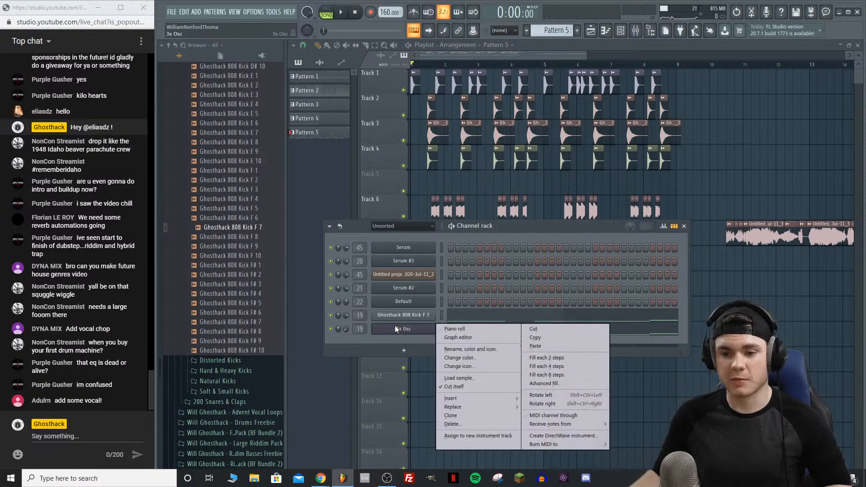
mouse_move(465, 406)
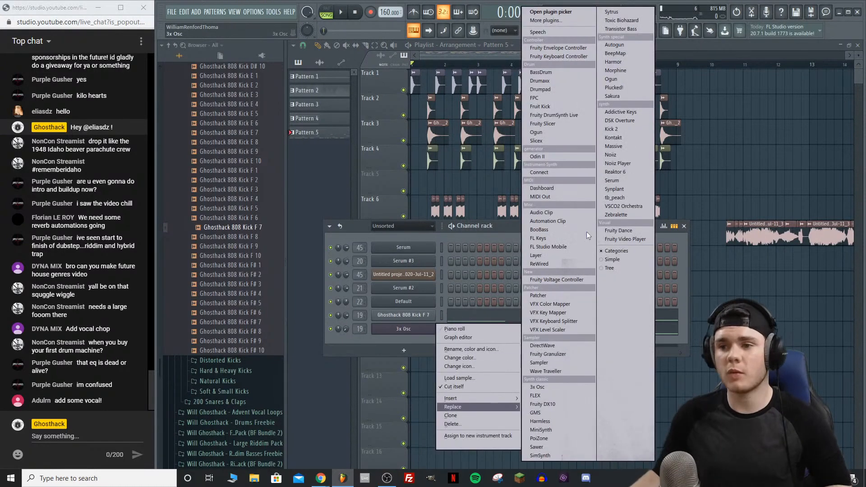
click(618, 182)
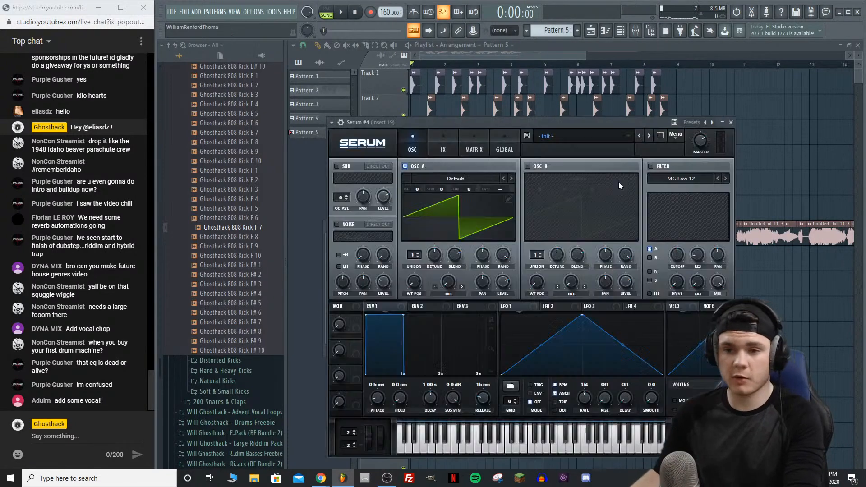
Step: In Serum, turn off oscillator A and enable the noise oscillator with the Analog noise J 60
click(406, 166)
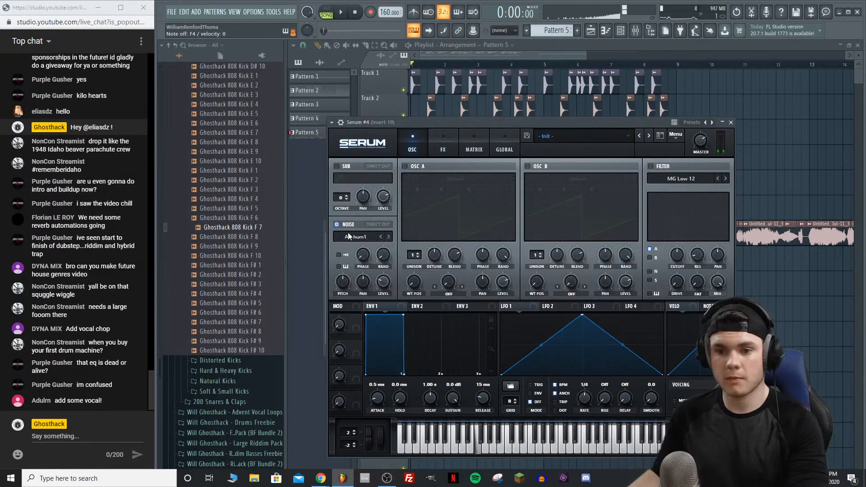
click(348, 237)
mouse_move(451, 248)
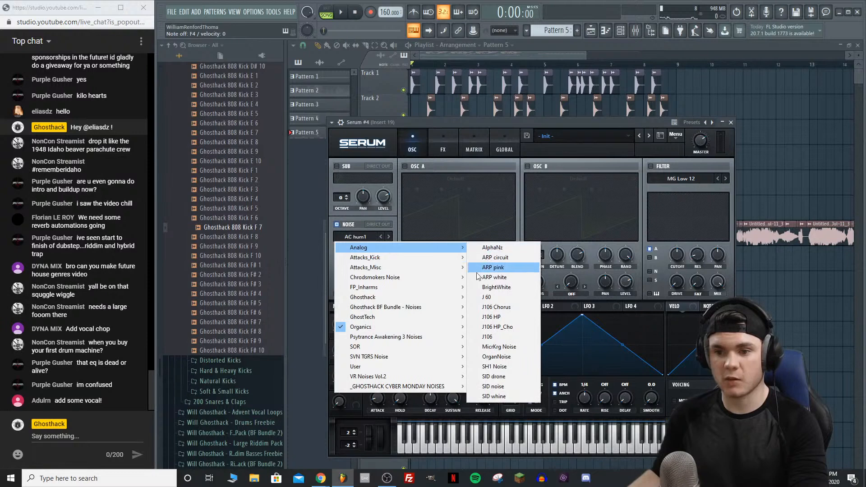
click(514, 297)
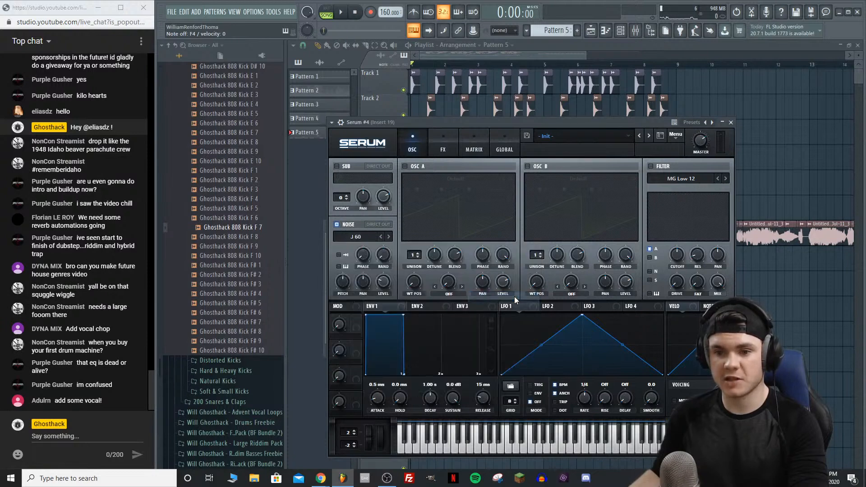
Step: Audition the noise layer in song and pattern playback, and change Serum's noise sample to ARP white
key(space)
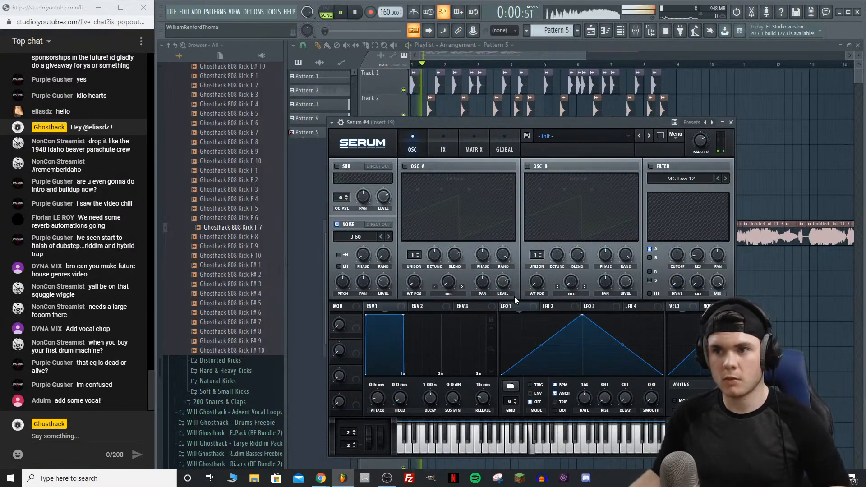
click(731, 123)
key(l)
click(412, 328)
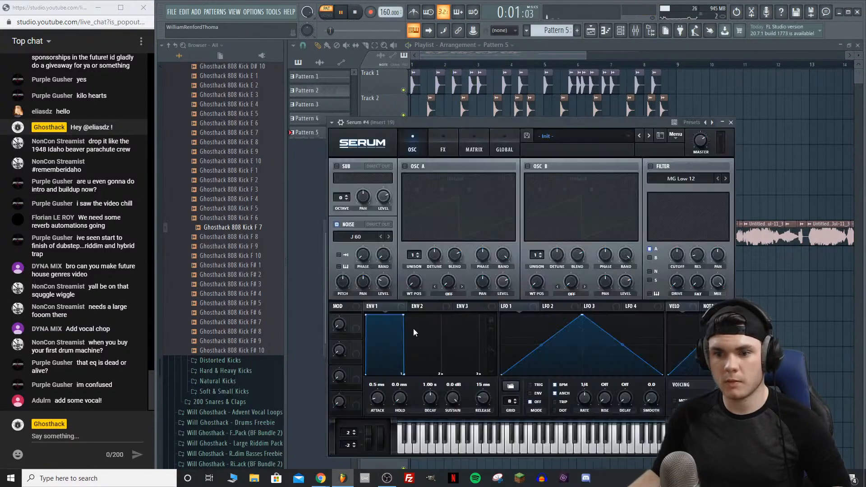
click(383, 236)
click(387, 237)
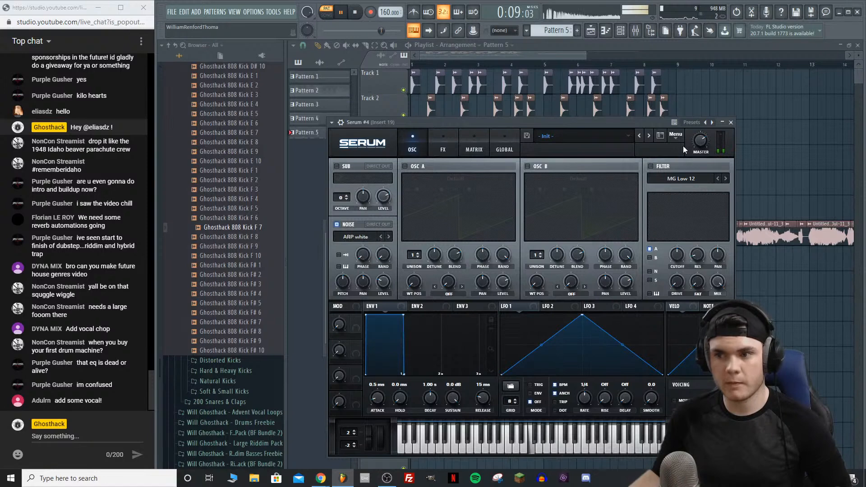
key(space)
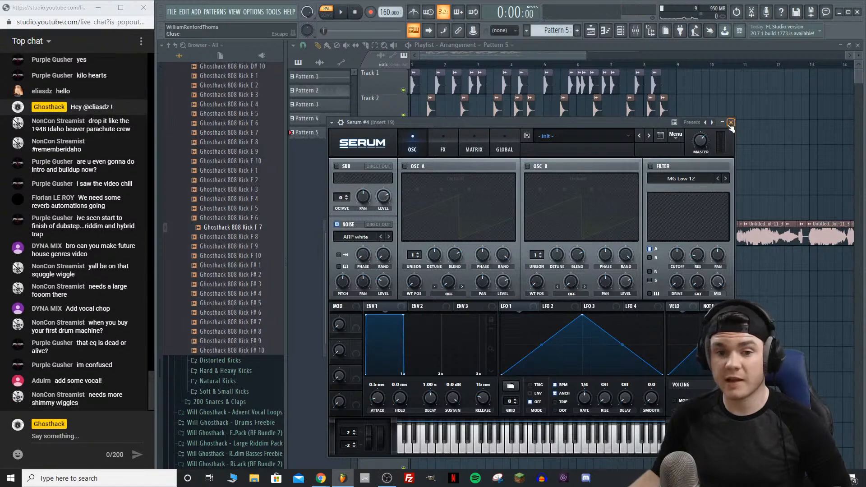
Step: Close Serum and play the arrangement in song mode to hear the new noise layer with the drop
click(733, 122)
key(space)
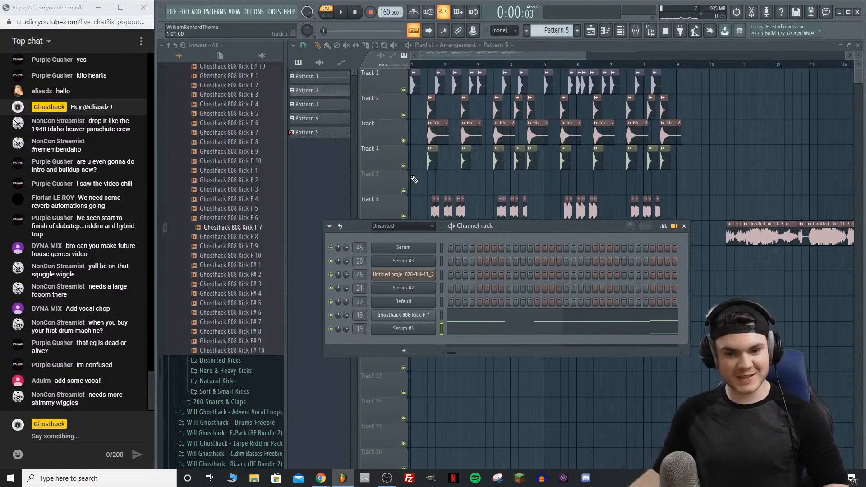
key(F6)
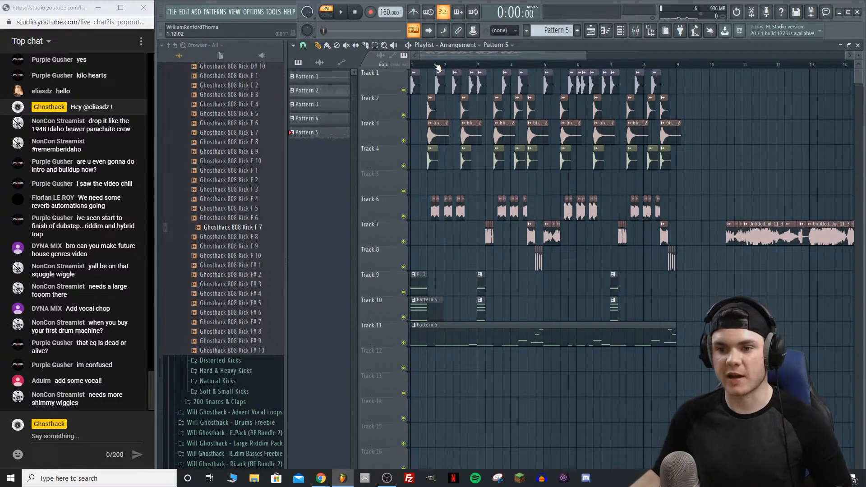
key(l)
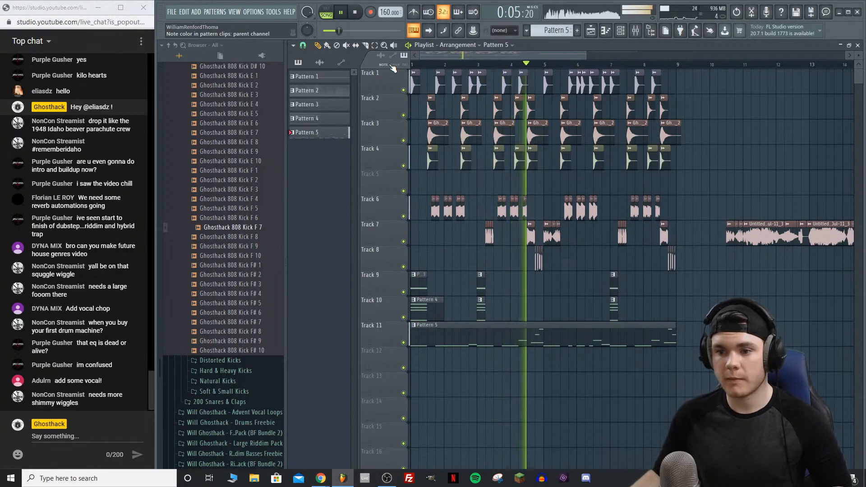
click(525, 64)
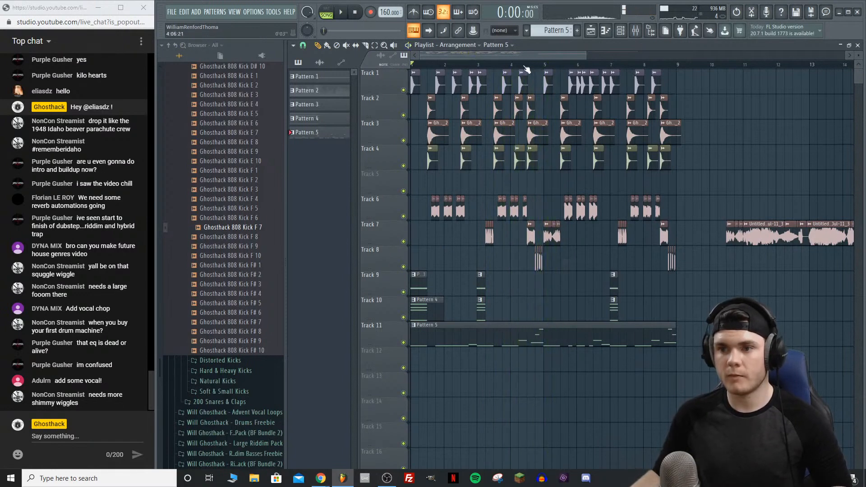
Step: Lower the Serum #4 channel's volume slightly in the channel rack and check the change in playback
click(635, 30)
click(635, 30)
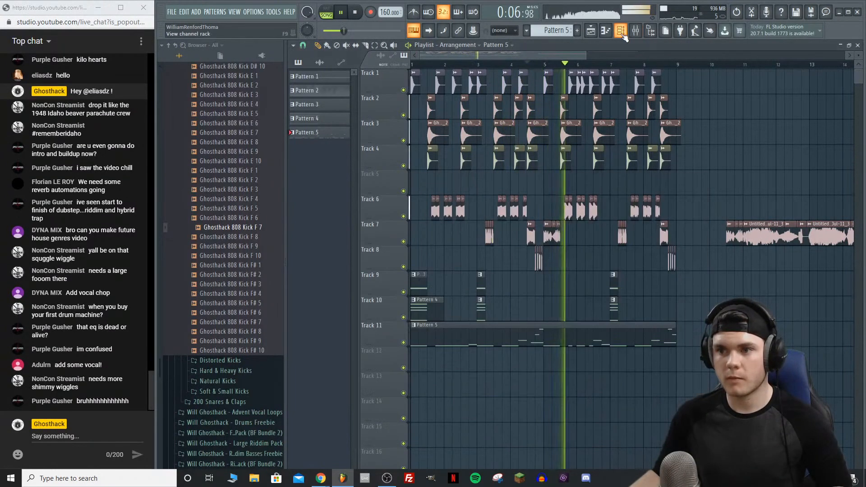
click(621, 31)
drag(347, 329, 346, 332)
key(space)
key(space)
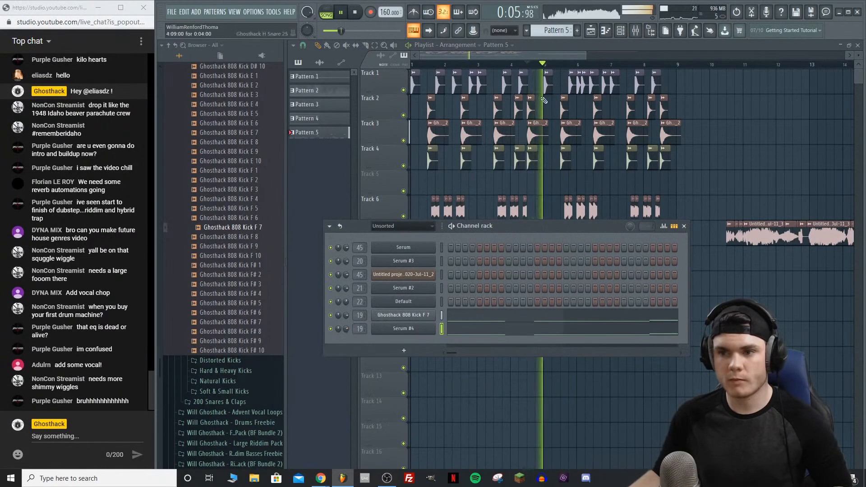
Step: Split the Pattern 5 clip on Track 11 at bar 5 and trim the second piece to start at 5:09
click(573, 56)
key(space)
scroll(572, 68, up, 4)
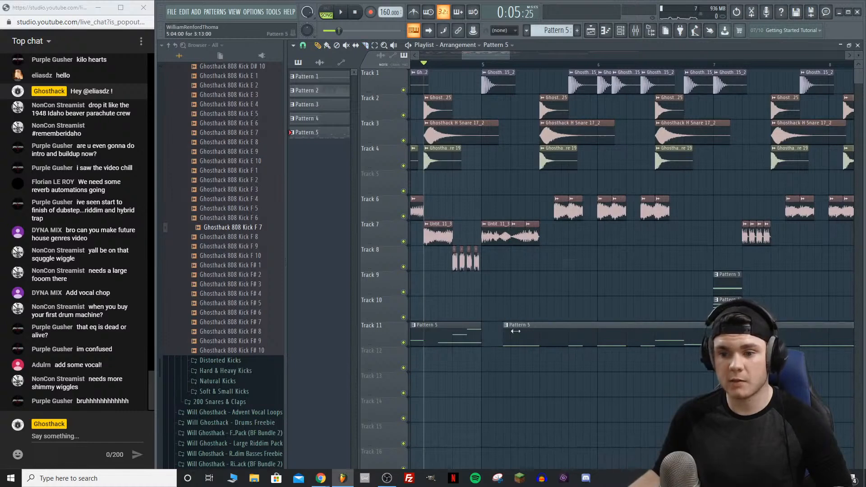
drag(494, 333, 543, 332)
key(space)
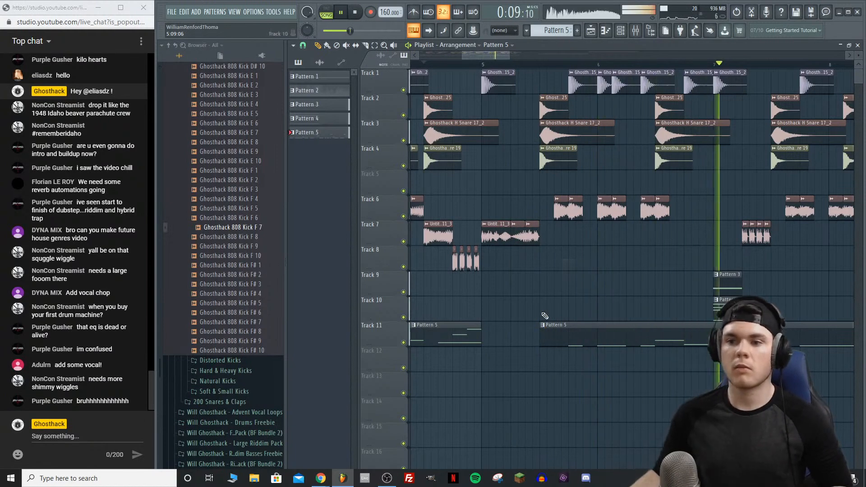
Step: Listen to the arrangement around the gap between the two Pattern 5 clips on Track 11
scroll(484, 66, down, 5)
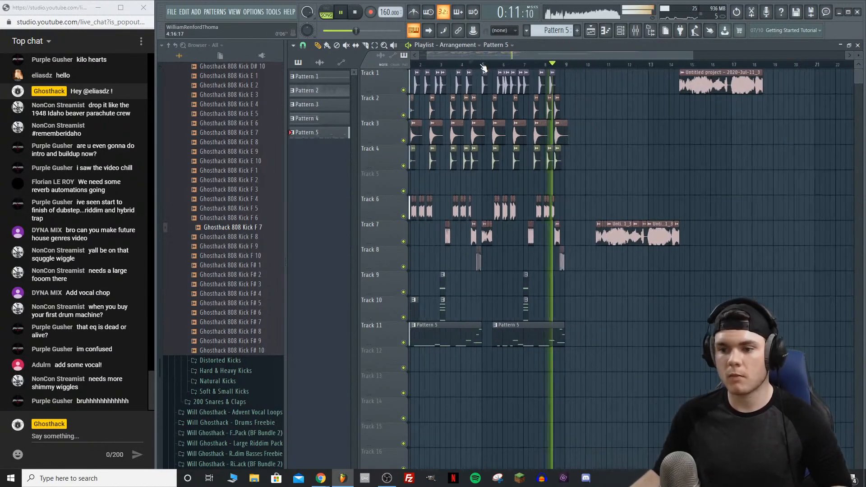
drag(473, 55, 466, 55)
key(space)
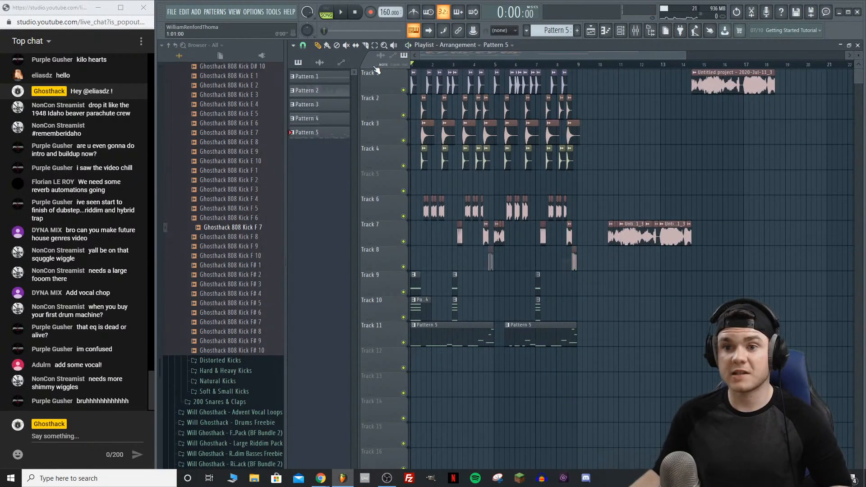
click(620, 31)
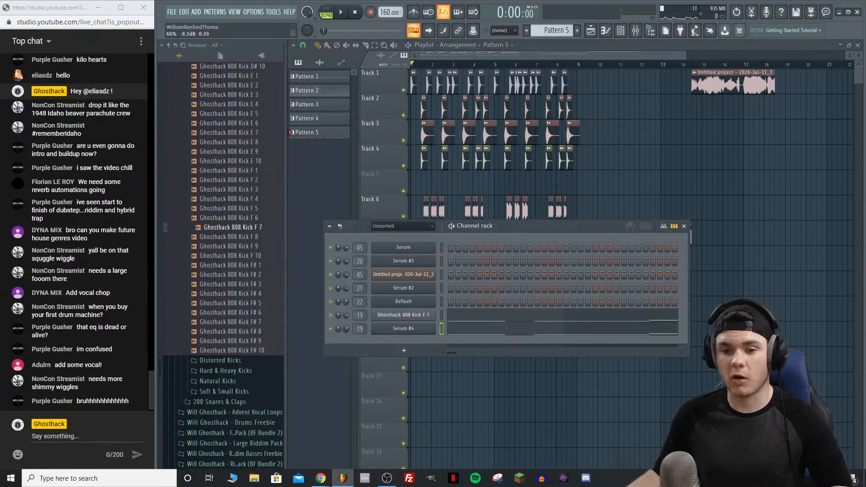
key(F6)
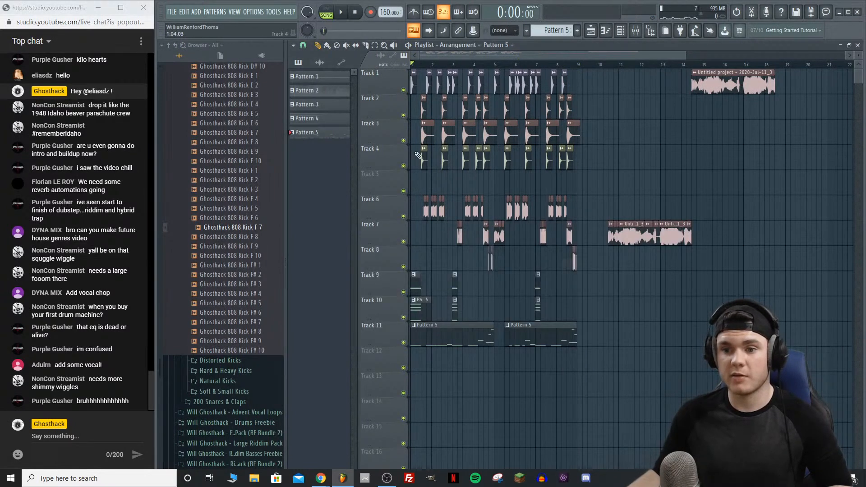
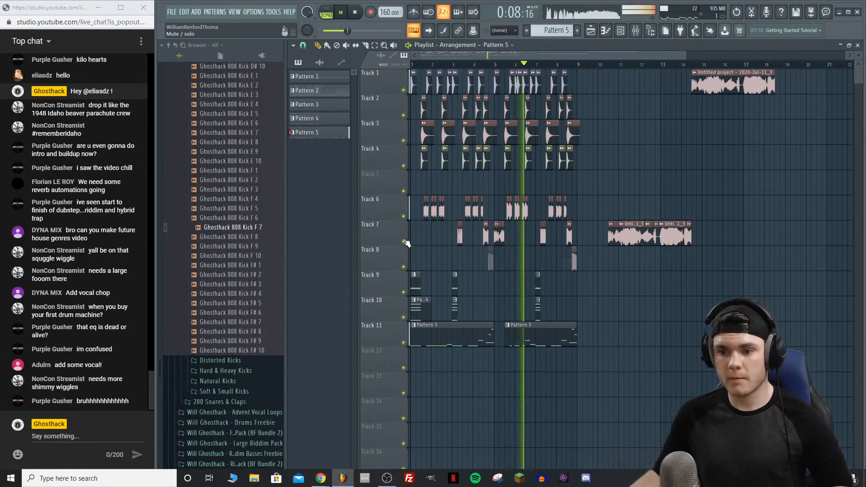
Step: Raise the short F5 note just before bar 6 in the Ghosthack 808 Kick F 7 piano roll one octave to F6 and audition it
click(490, 65)
scroll(504, 68, up, 4)
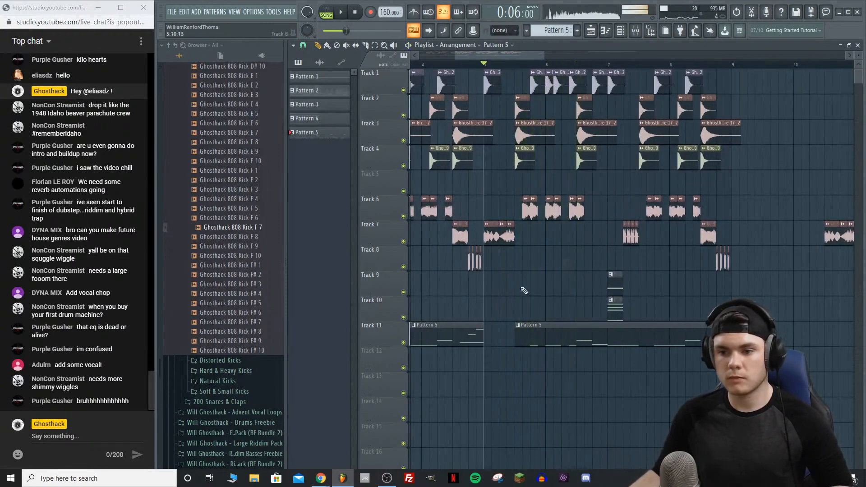
double_click(542, 342)
drag(485, 64, 401, 71)
key(space)
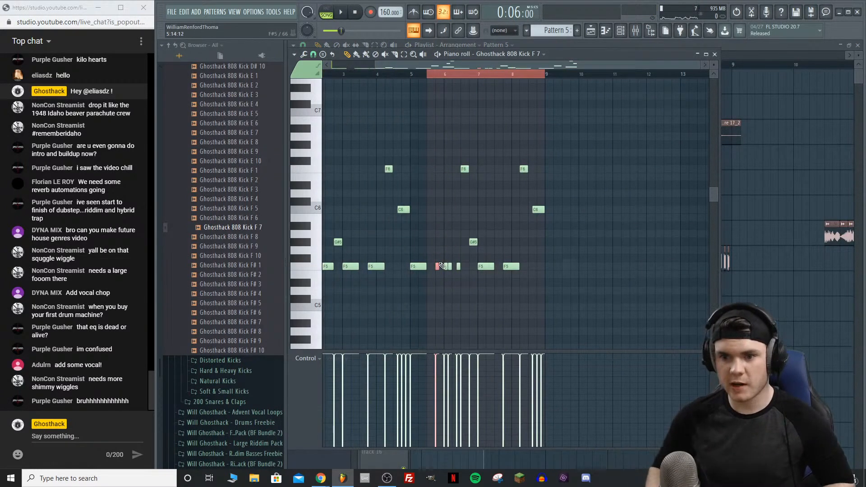
key(ctrl+Up)
scroll(436, 253, up, 2)
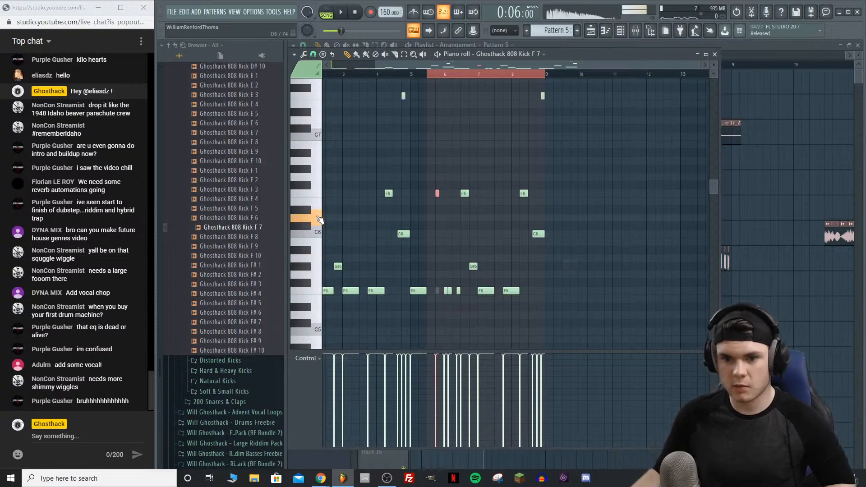
key(space)
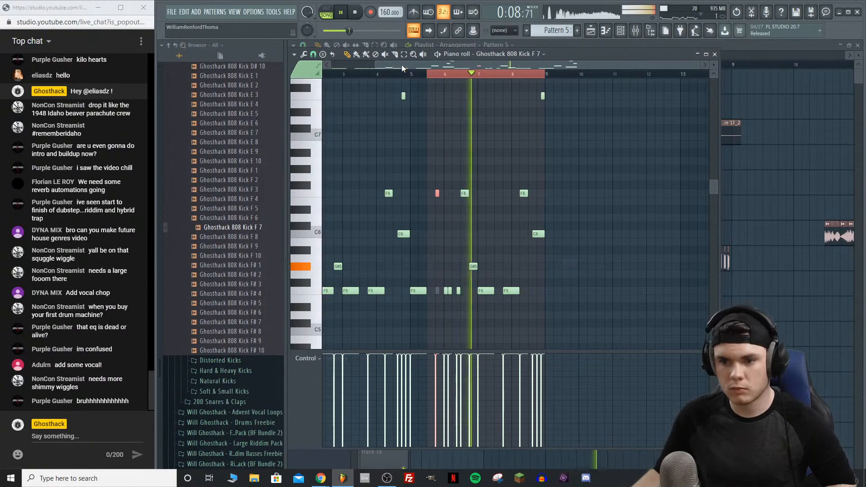
click(727, 43)
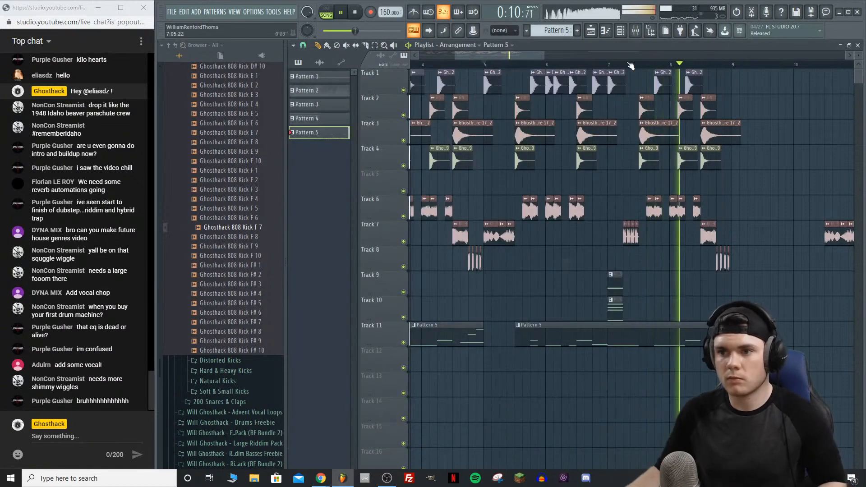
scroll(629, 63, down, 3)
key(space)
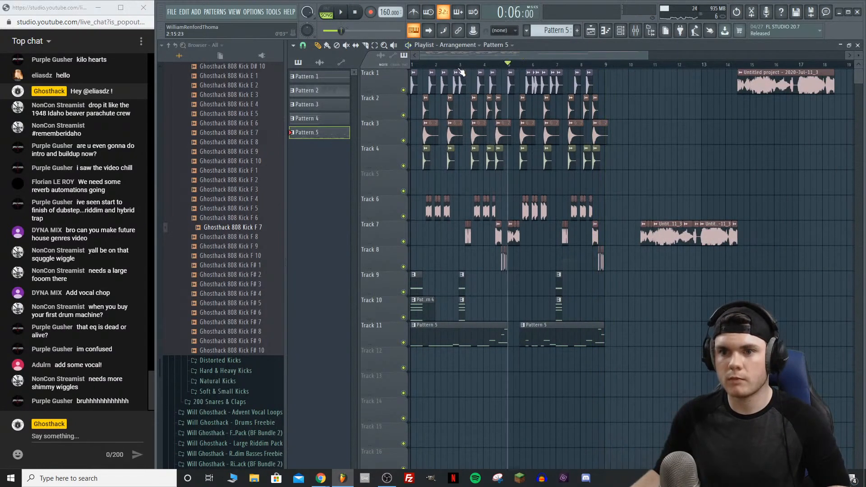
Step: Boost the band 7 high shelf at about 5.5 kHz in Insert 19's Fruity parametric EQ 2 during playback
click(635, 30)
key(space)
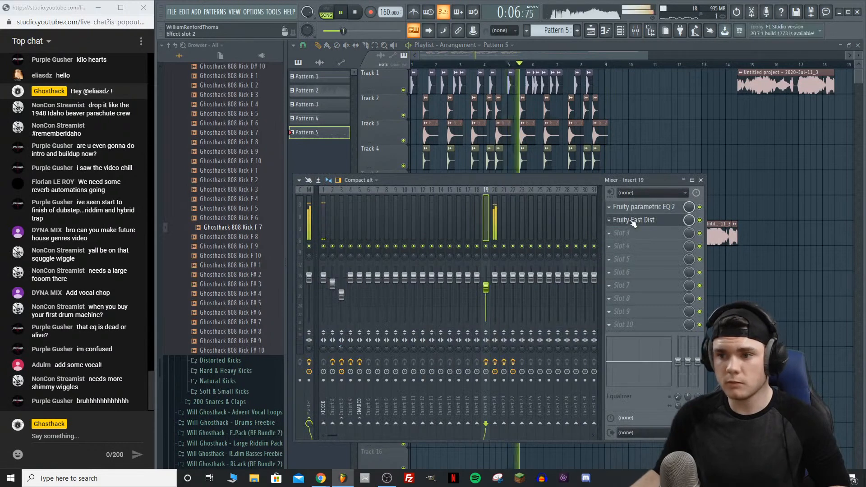
click(644, 207)
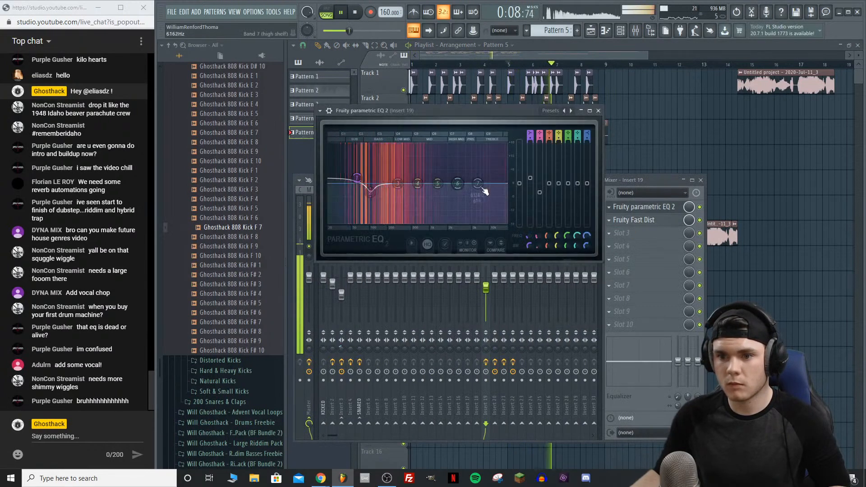
drag(477, 159, 473, 177)
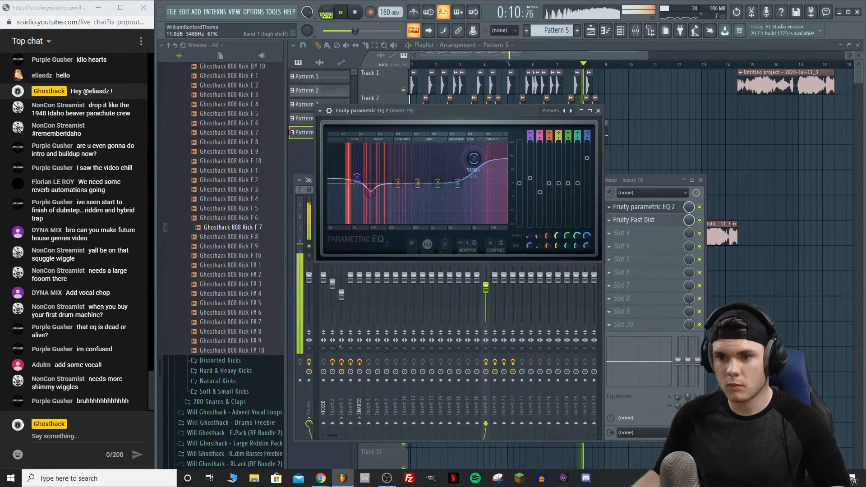
click(645, 208)
click(635, 31)
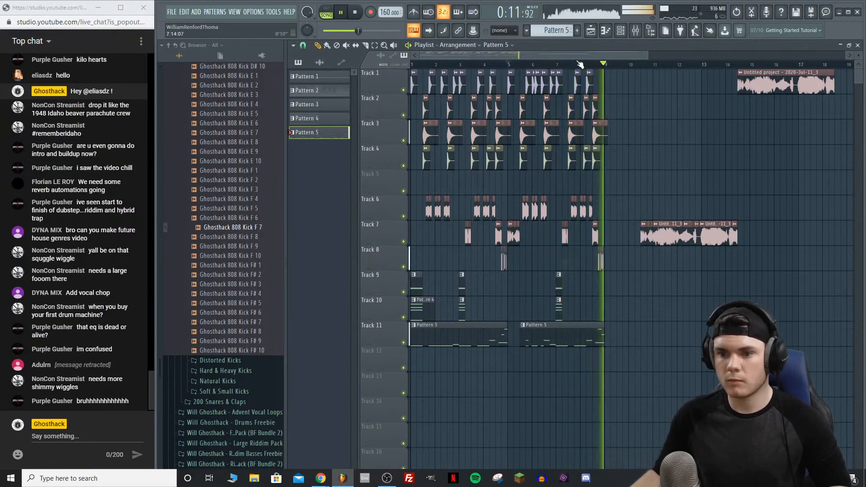
key(space)
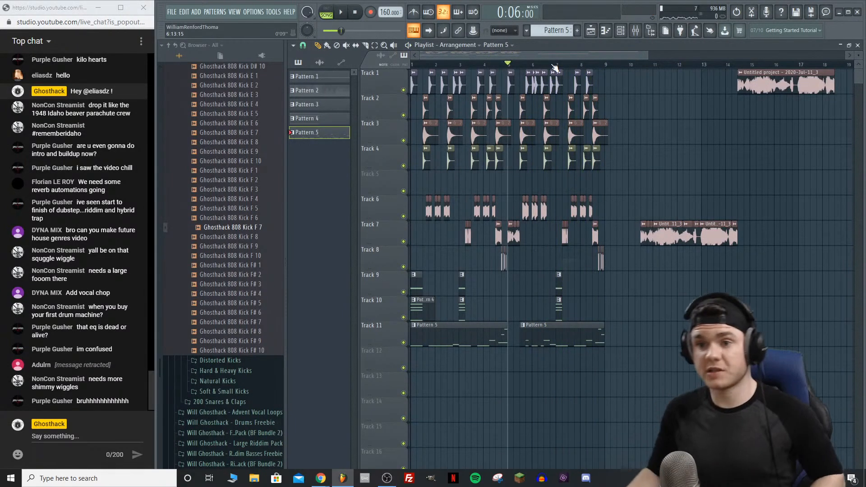
Step: Play the opening bars with the mixer and channel rack open to check the 808 kick and Serum #4 channels
click(449, 65)
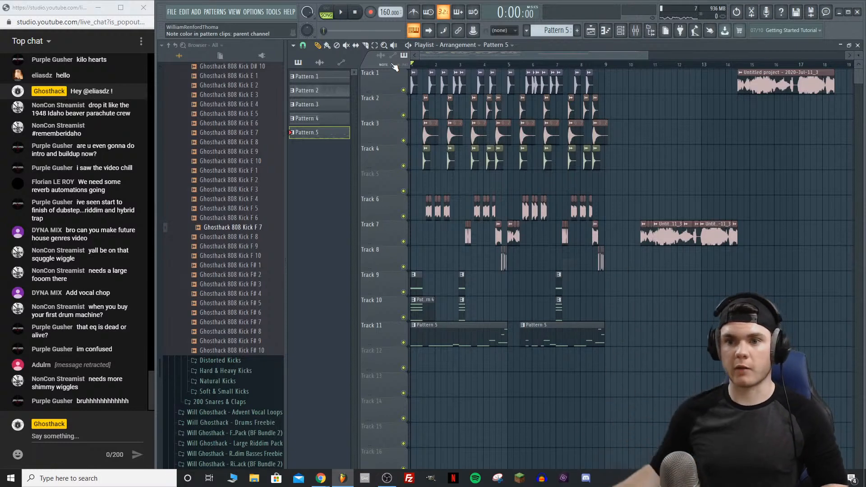
key(space)
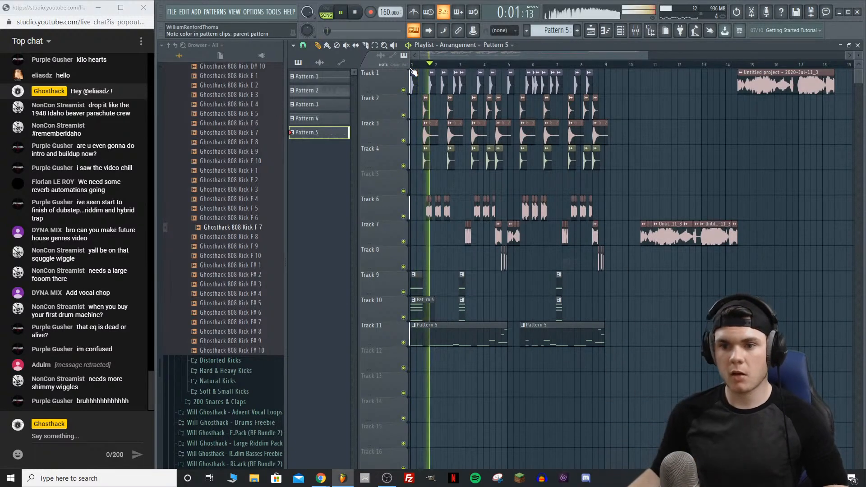
click(422, 65)
click(636, 31)
click(621, 30)
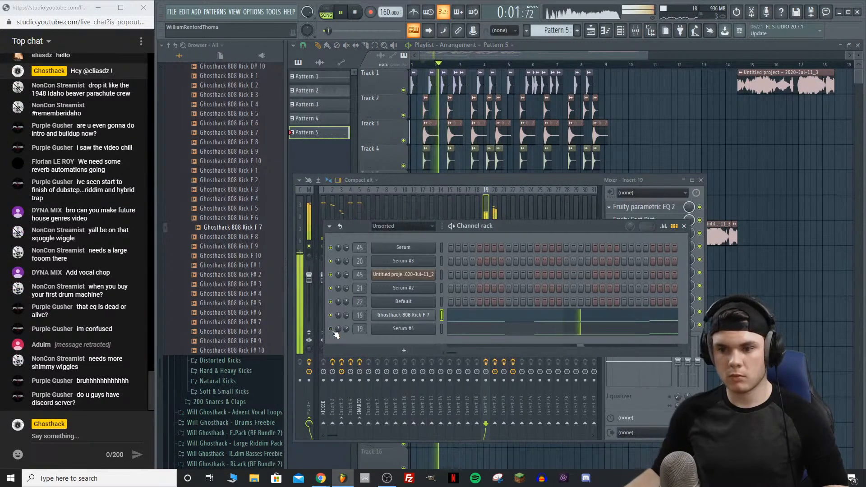
key(space)
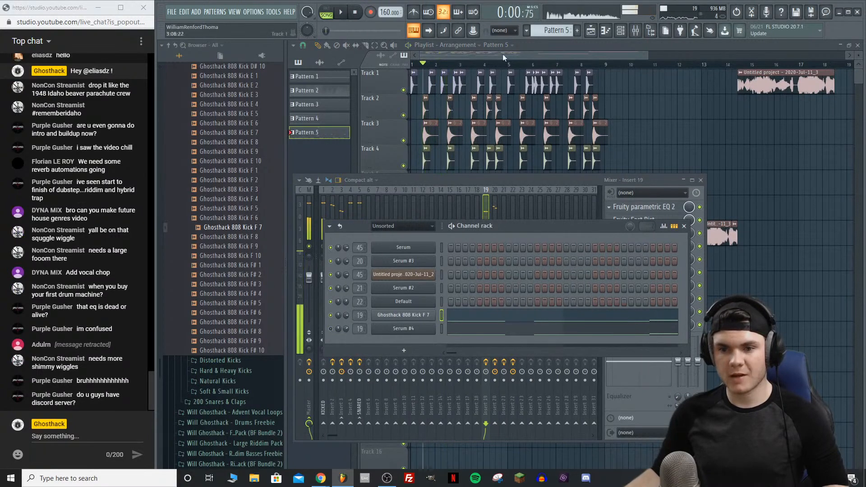
Step: Return to the playlist and listen to the first half of the arrangement
click(554, 57)
key(space)
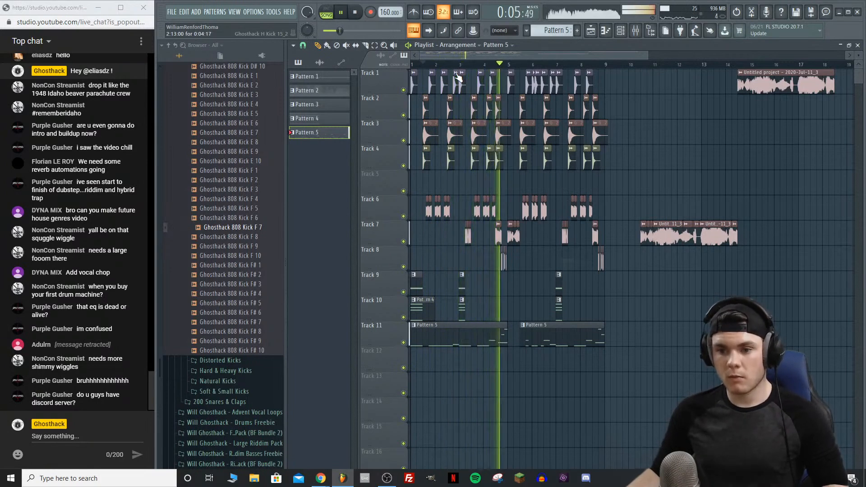
key(space)
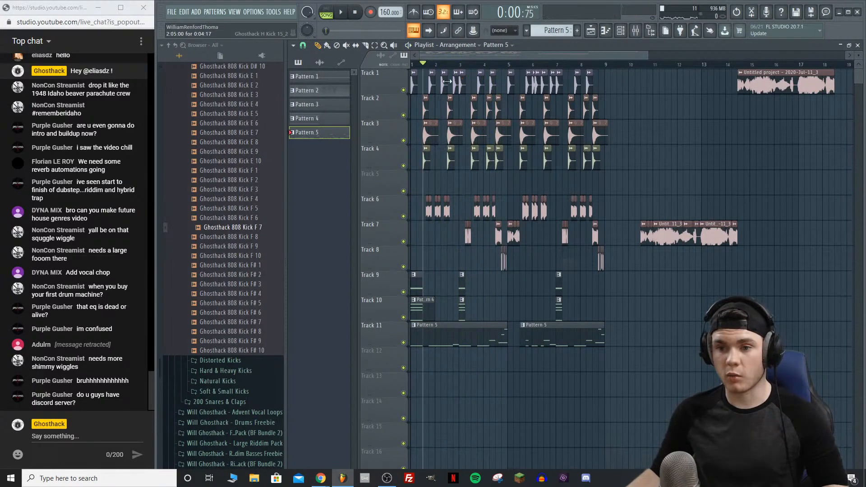
key(space)
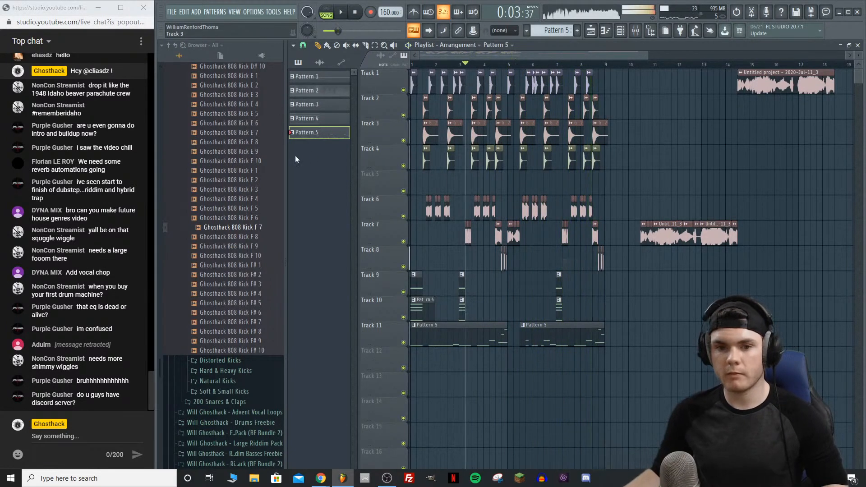
key(space)
Step: Collapse the 808 Kicks, 200 Kicks and Will - Ghosthack UPB 2020 Drums folders in the sample browser
scroll(224, 259, up, 10)
click(221, 256)
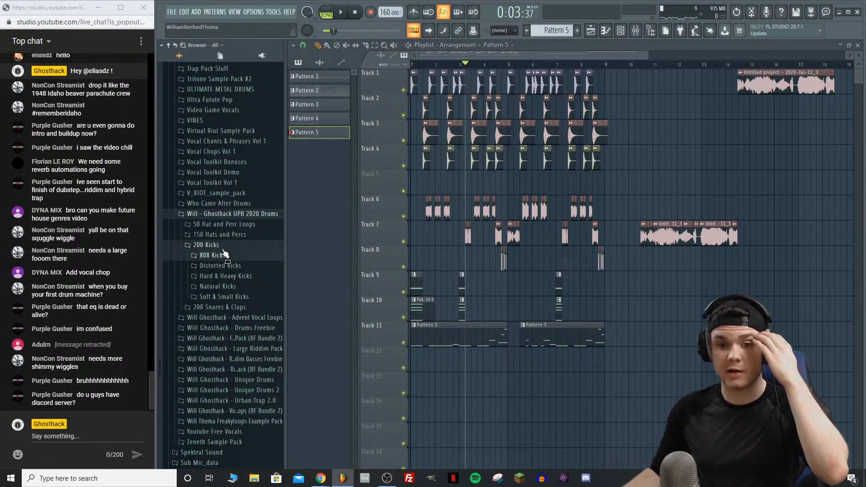
click(223, 245)
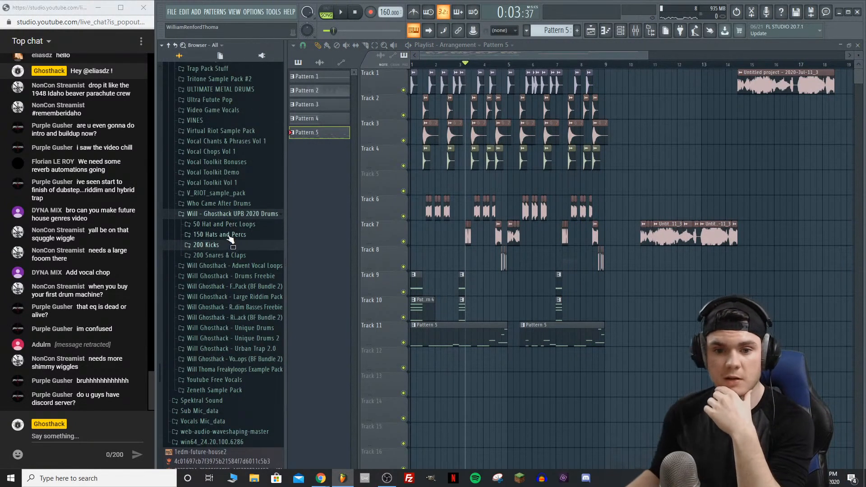
click(254, 214)
scroll(258, 282, up, 4)
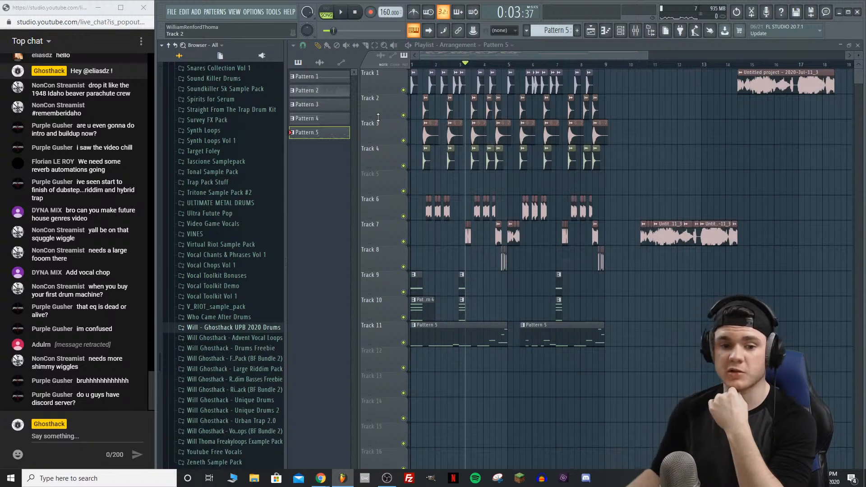
Step: Play the arrangement from bar 5 and replay its opening bars
click(509, 67)
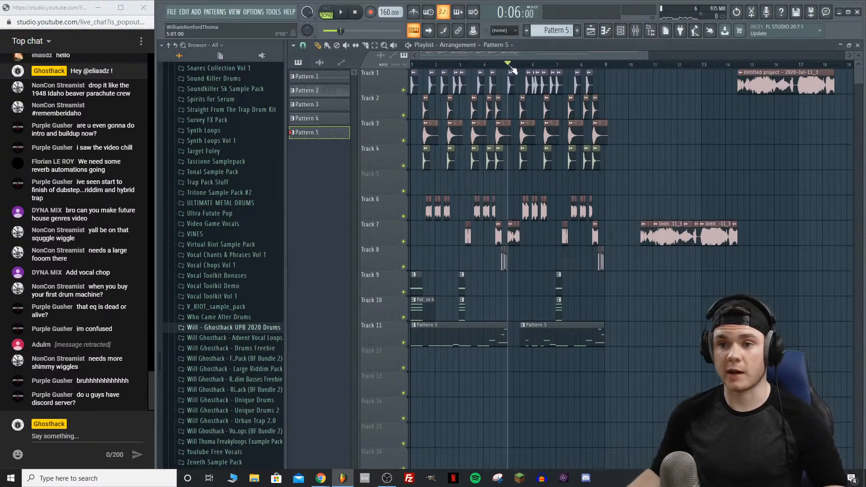
key(space)
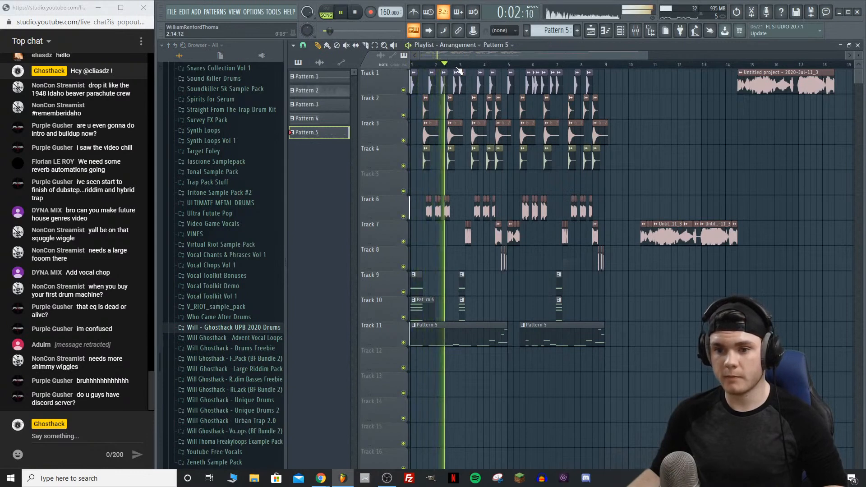
key(space)
Step: Dismiss the Dell SupportAssist scheduled scan prompt and resume playback of the arrangement
scroll(459, 70, up, 3)
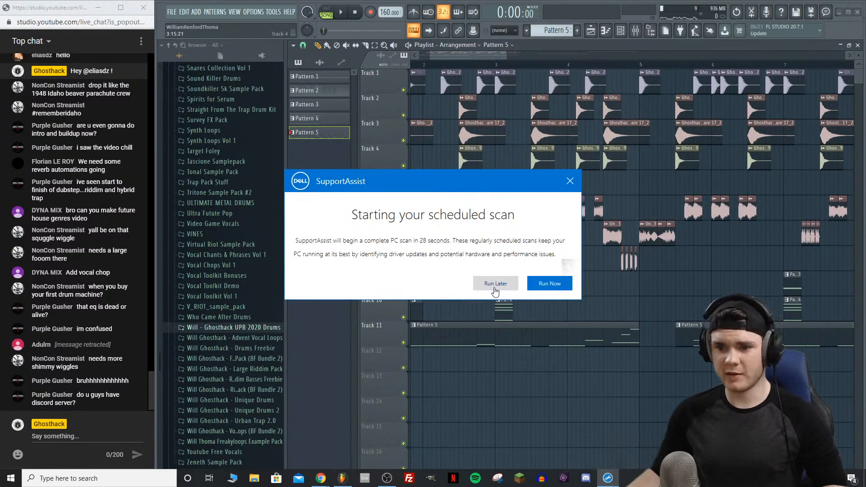
click(570, 182)
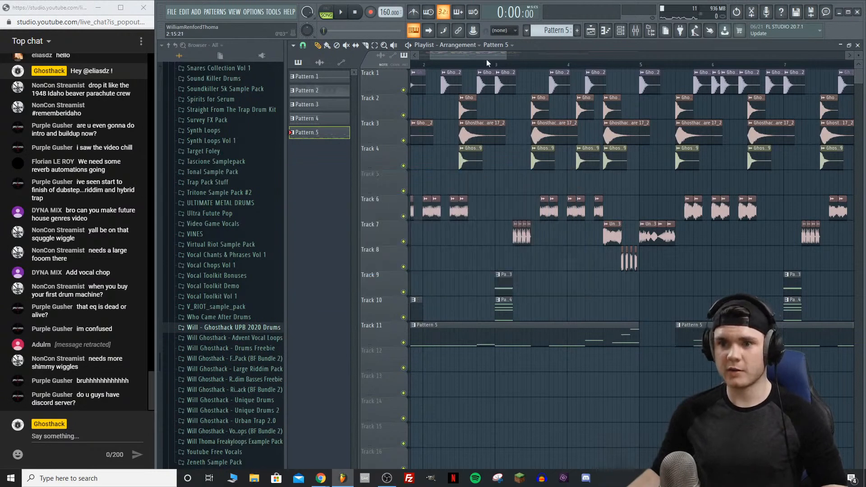
key(space)
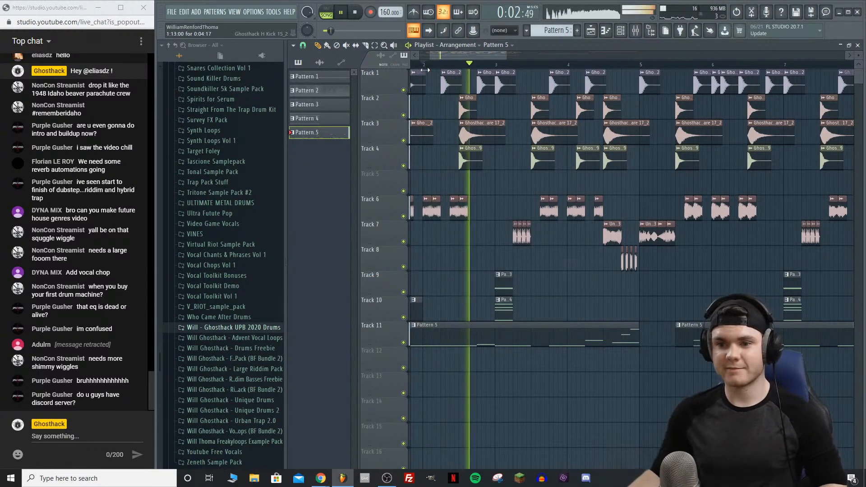
Step: Stop playback, widen the sample browser and look through its sample pack folders
key(space)
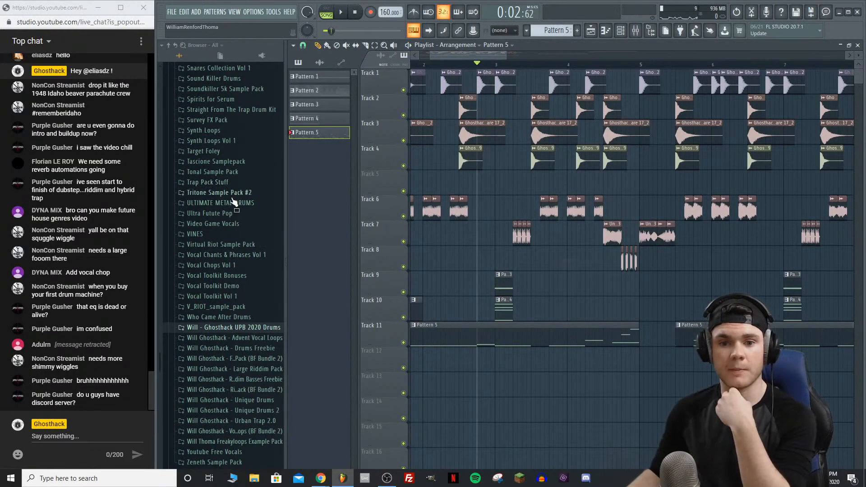
scroll(256, 201, up, 15)
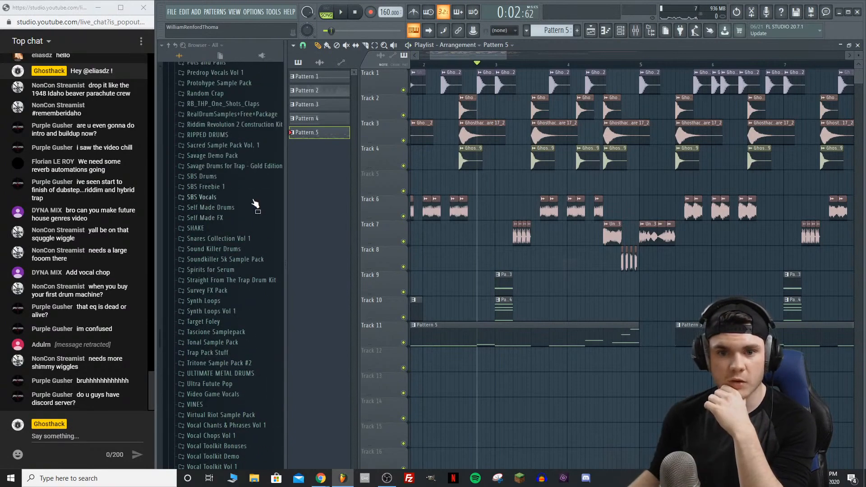
scroll(255, 214, up, 15)
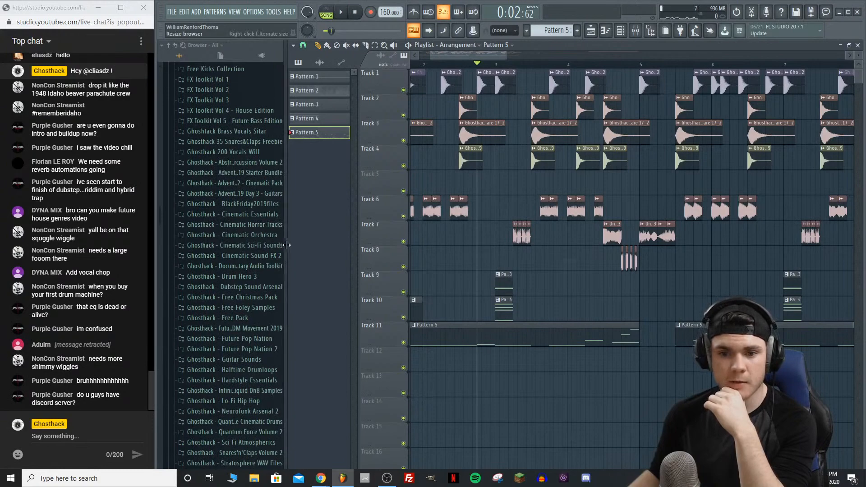
drag(284, 245, 316, 245)
scroll(283, 213, down, 11)
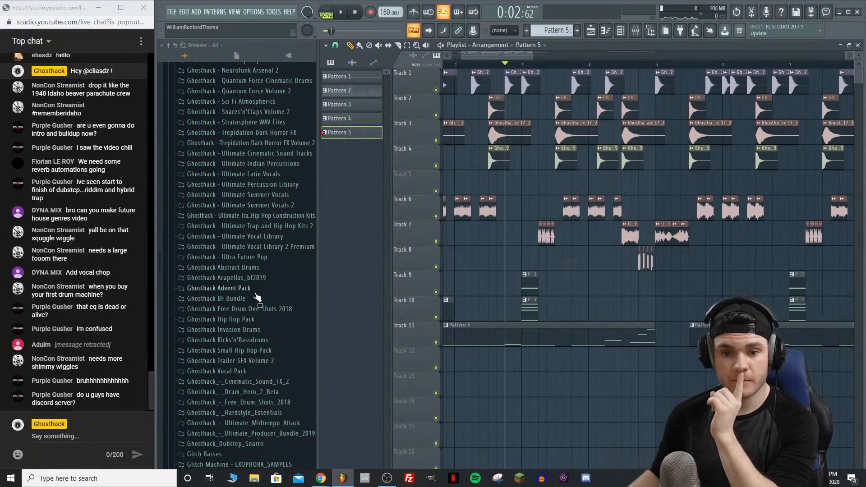
scroll(261, 316, down, 4)
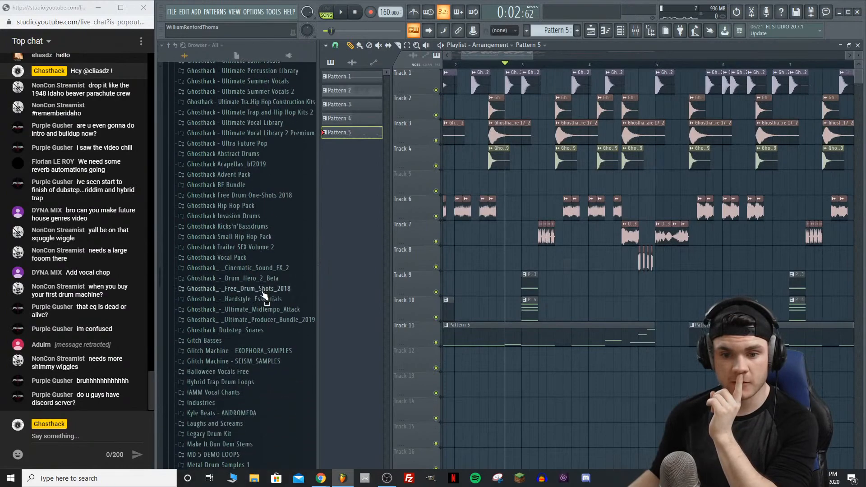
scroll(275, 318, down, 9)
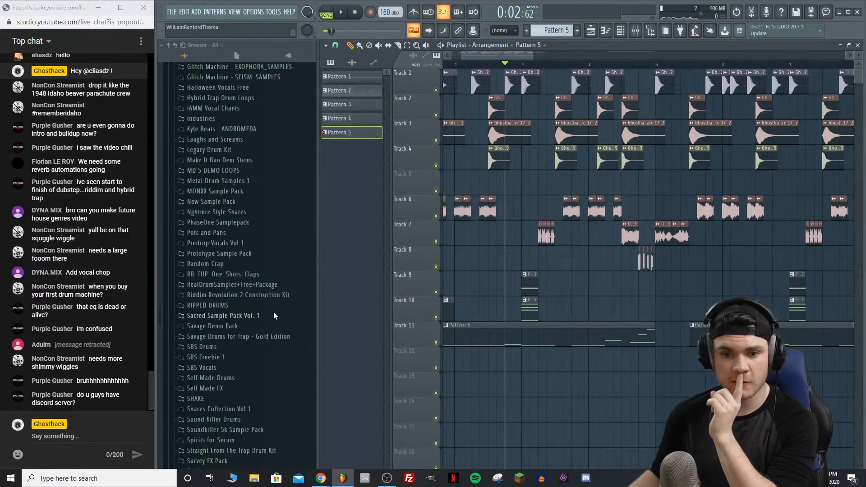
scroll(290, 351, up, 8)
scroll(289, 351, up, 20)
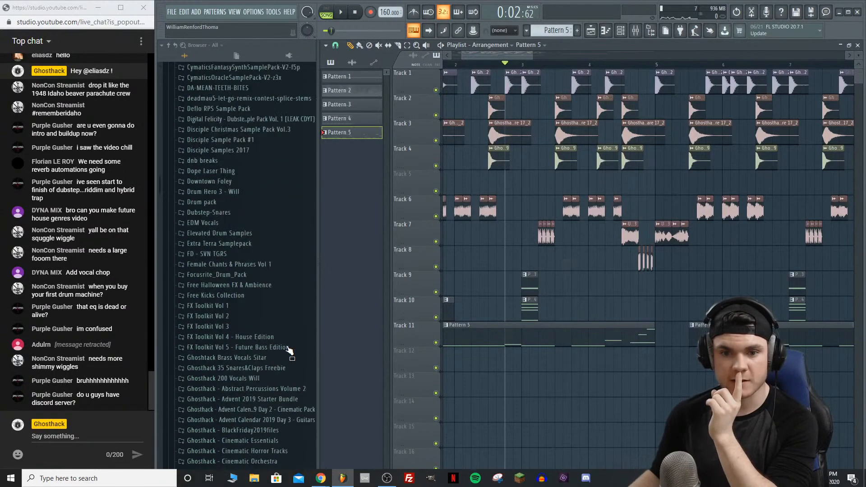
Step: Open the Chants folder inside the Processed vocals of the Ghosthack 200 Vocals Will pack
click(249, 266)
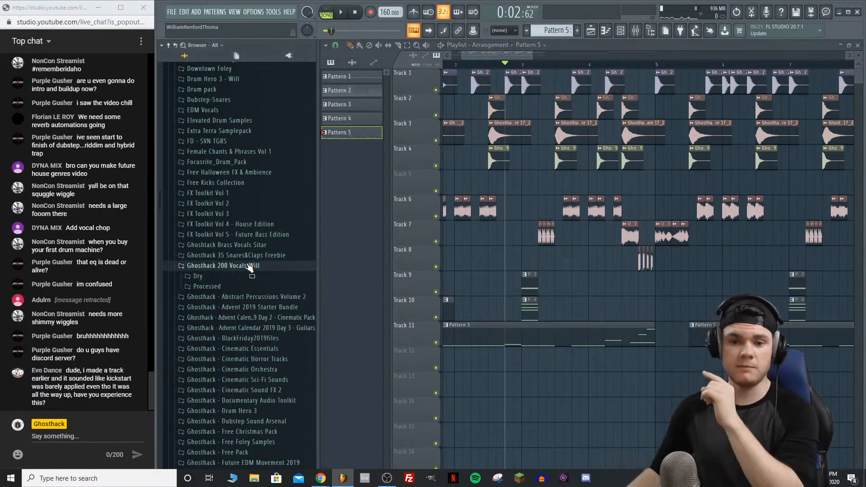
click(224, 286)
scroll(224, 288, down, 4)
click(220, 185)
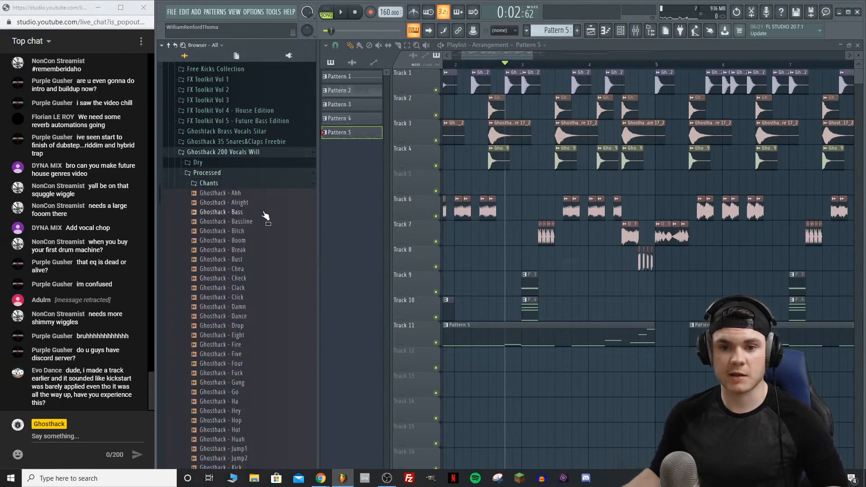
Step: Audition vocal chants in the Chants folder, including Two, Nine, Kick and Huah
scroll(266, 216, down, 10)
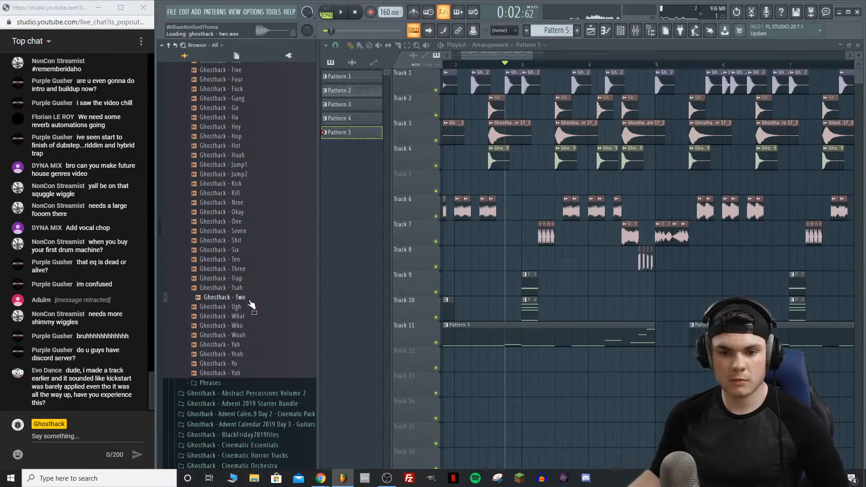
scroll(252, 294, up, 1)
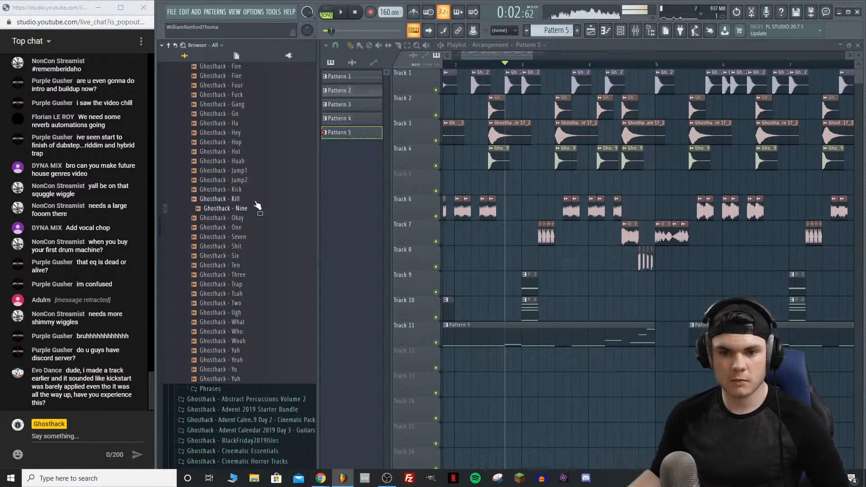
drag(259, 199, 565, 219)
scroll(271, 252, up, 4)
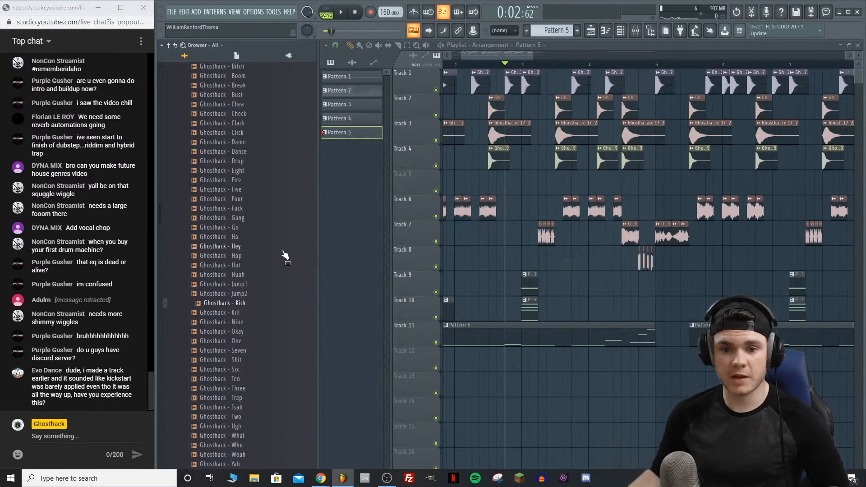
click(252, 295)
click(252, 286)
click(253, 277)
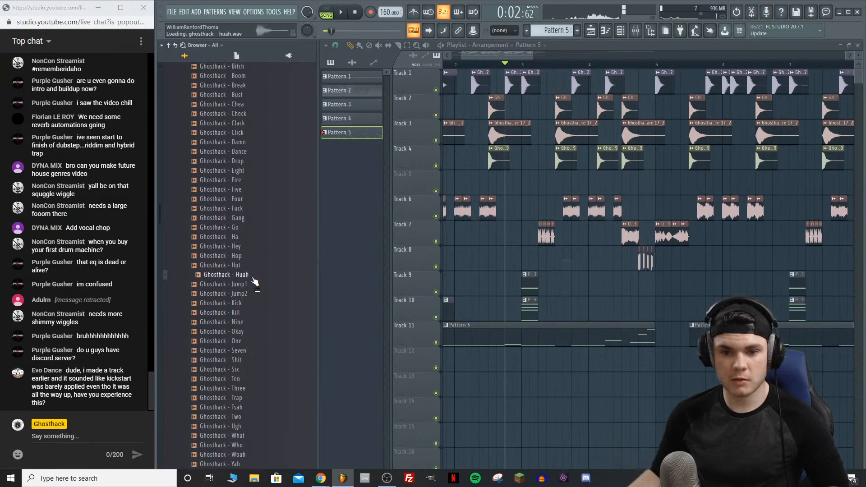
Step: Place the Ghosthack - Huah vocal on Track 6 just before bar 3 and play the arrangement from the start
drag(254, 282, 514, 206)
key(space)
key(space)
scroll(488, 135, left, 2)
click(444, 65)
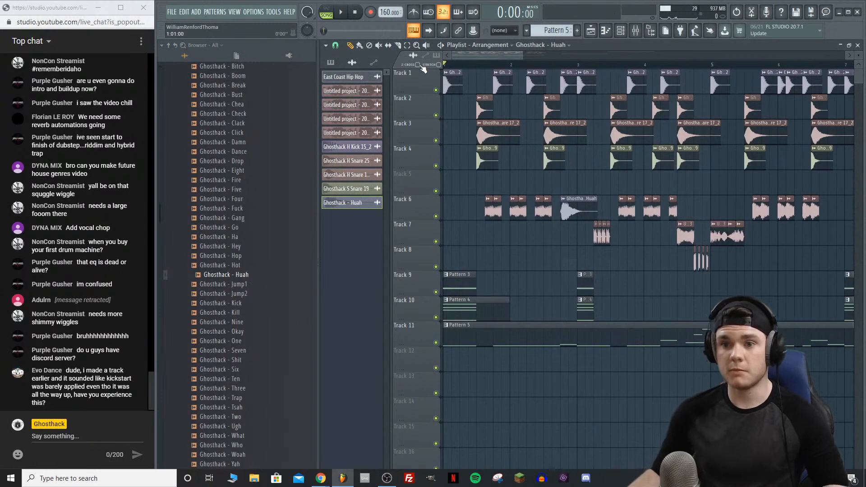
key(space)
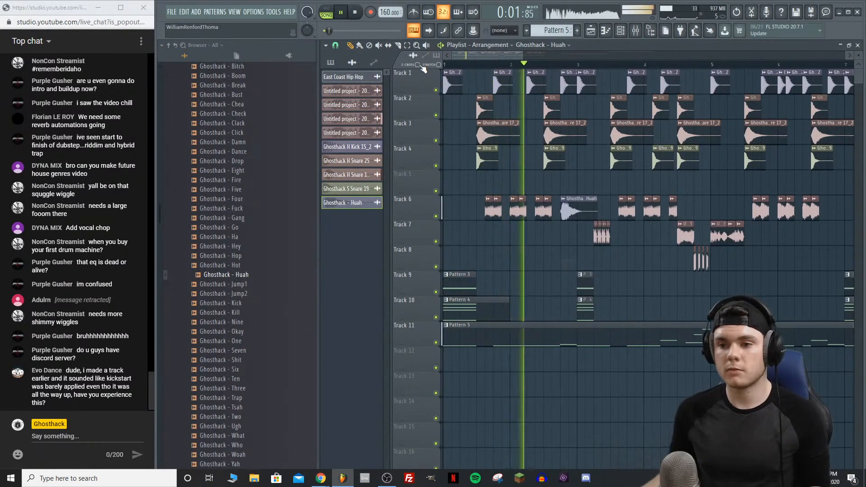
key(space)
click(341, 13)
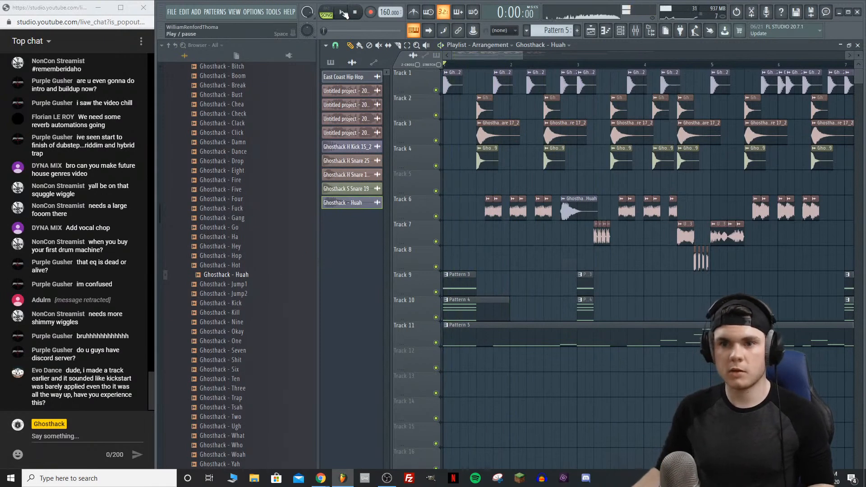
Step: Open the Huah clip's settings, adjust its time-stretch multiplier and set the stretching mode to e2 speech
double_click(581, 206)
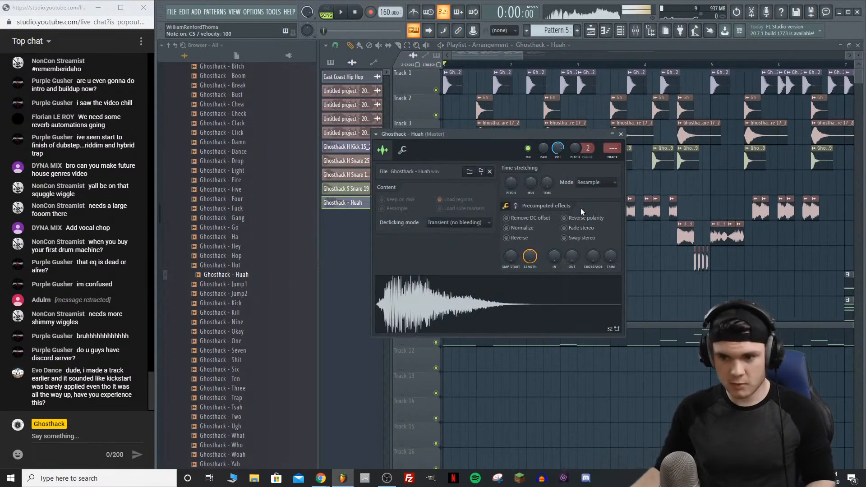
drag(571, 257, 571, 231)
key(ctrl+z)
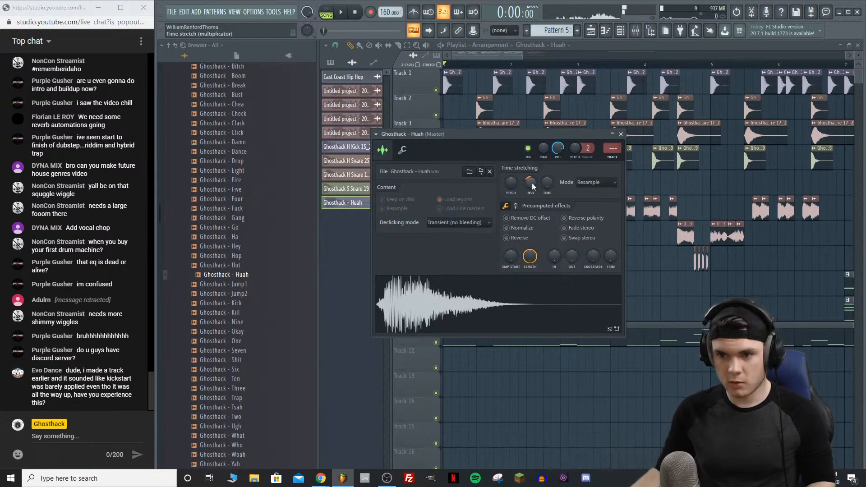
click(593, 183)
click(597, 209)
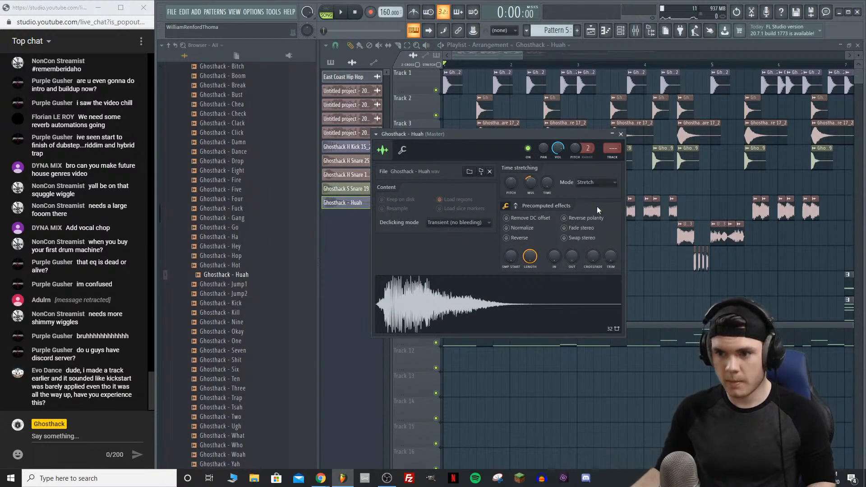
click(595, 185)
click(627, 220)
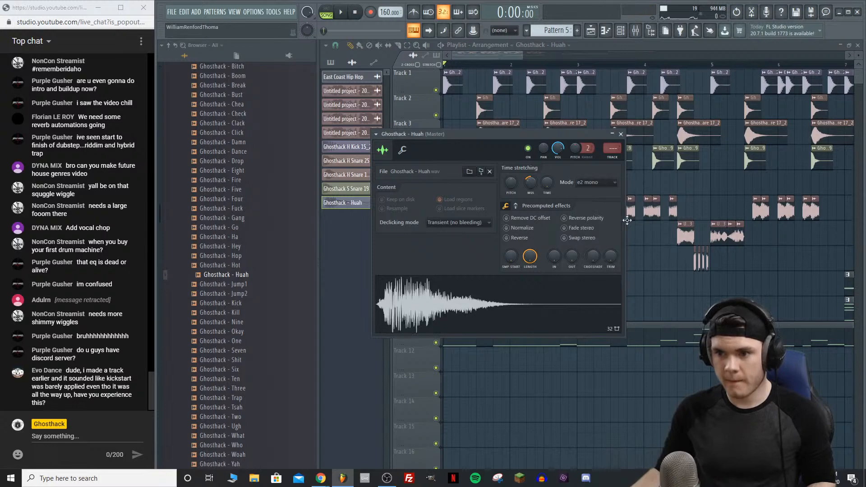
click(587, 187)
click(619, 227)
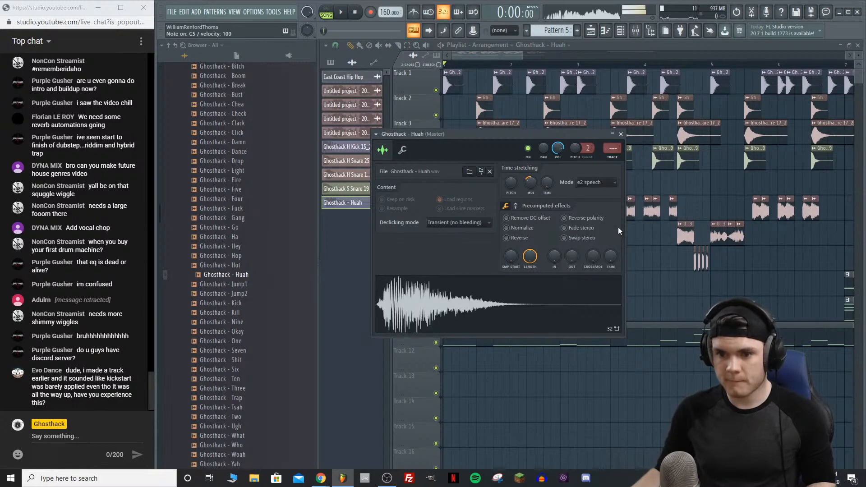
drag(533, 186, 532, 184)
key(z)
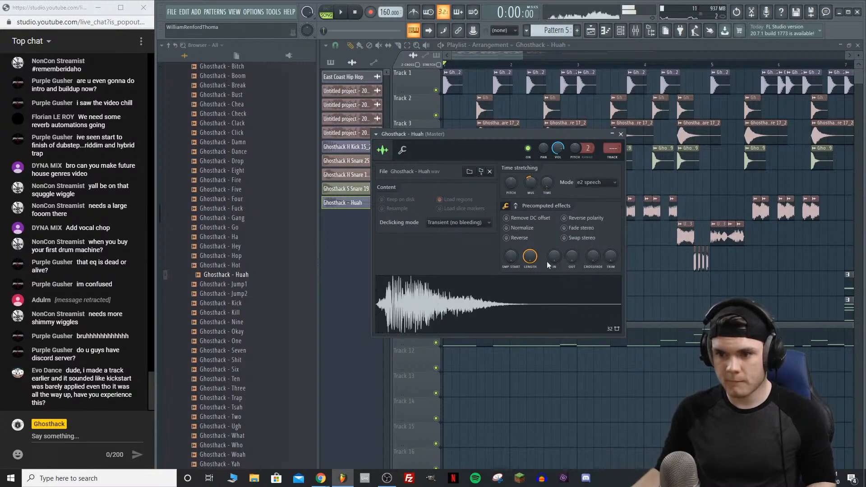
Step: Normalize the Huah sample with a quick fade-in and fade-out, and listen to it in the arrangement's opening bars
click(524, 228)
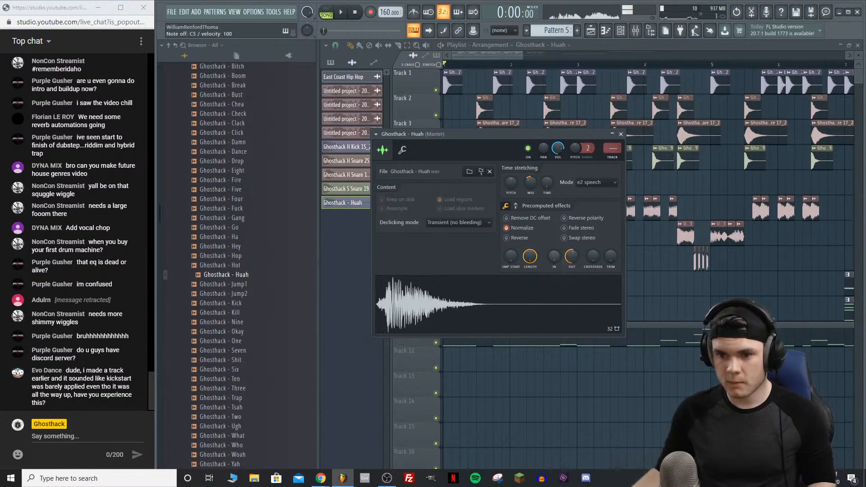
drag(554, 257, 573, 257)
key(z)
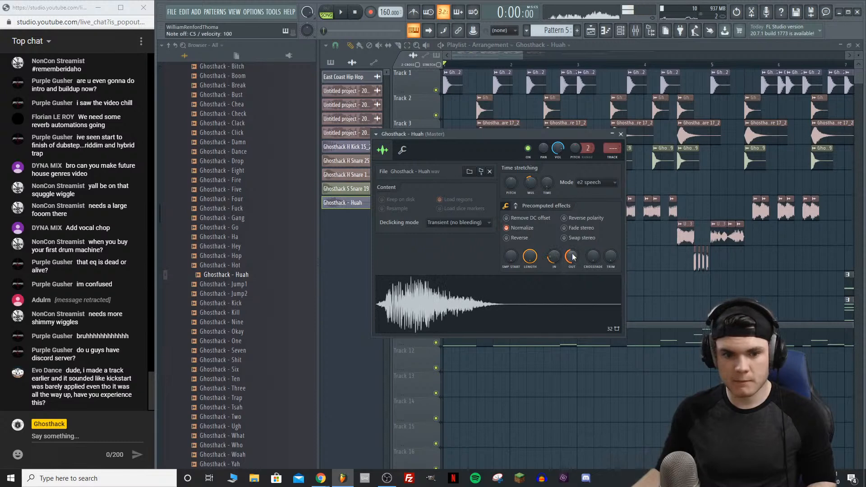
key(space)
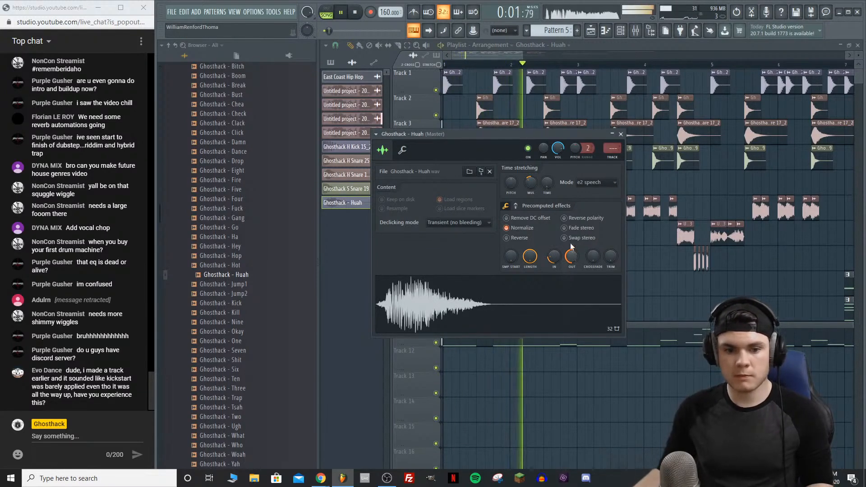
drag(511, 134, 547, 118)
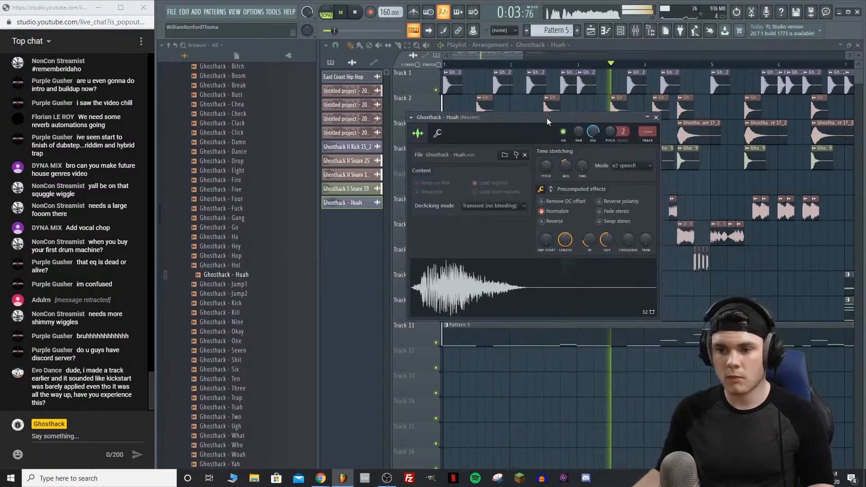
key(space)
Step: Remove the Huah sample's fade-out, shorten its fade-in and replay the opening bars
drag(607, 241, 607, 280)
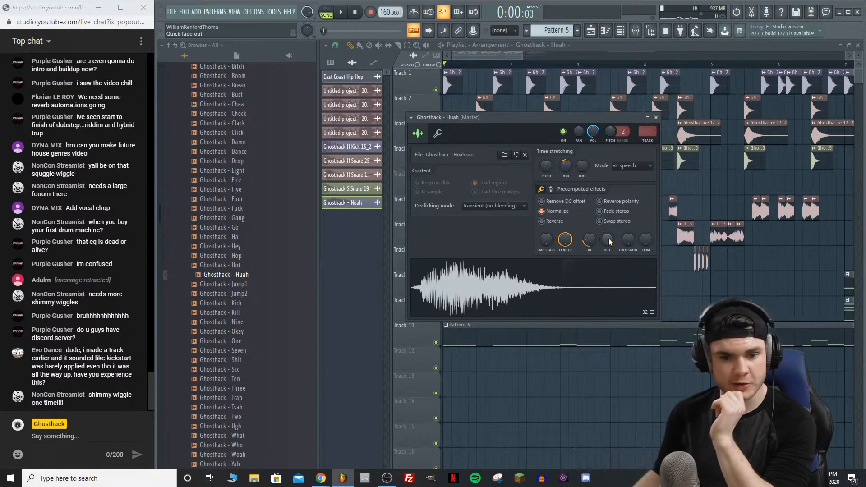
key(q)
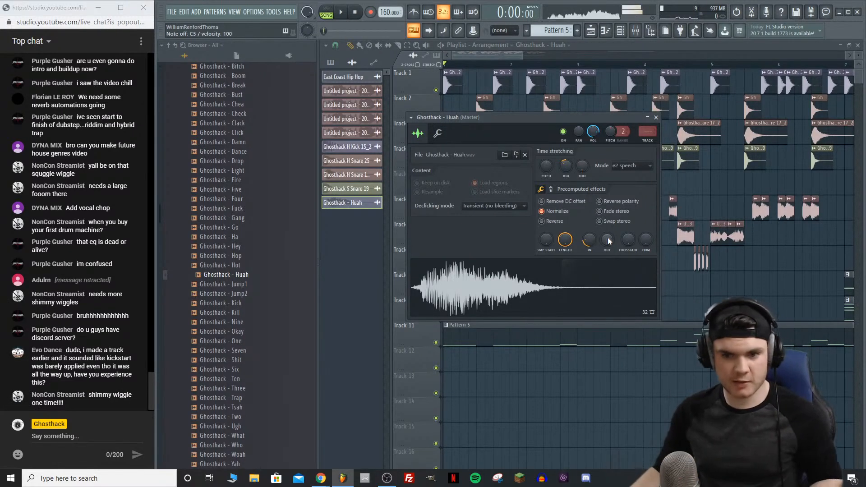
mouse_move(589, 240)
mouse_down()
mouse_move(589, 267)
mouse_move(589, 231)
mouse_up()
key(space)
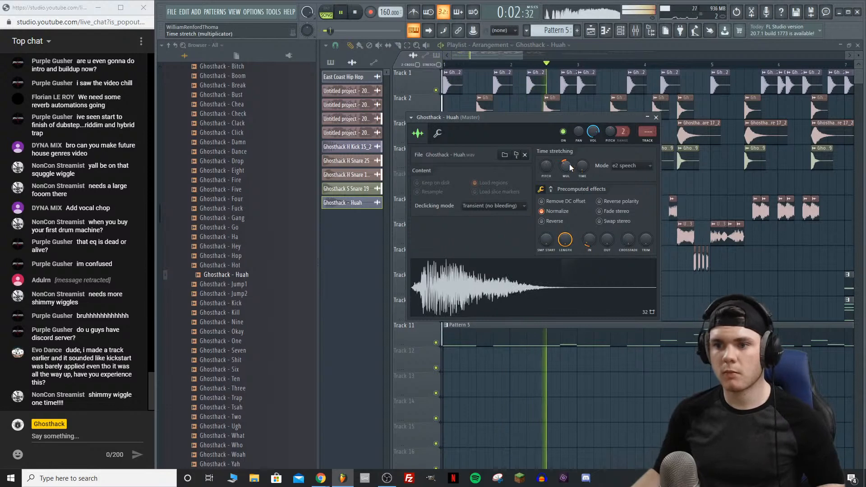
key(space)
Step: Reset the Huah sample's time-stretch multiplier and add a quick fade-out while playing the arrangement
drag(566, 166, 566, 166)
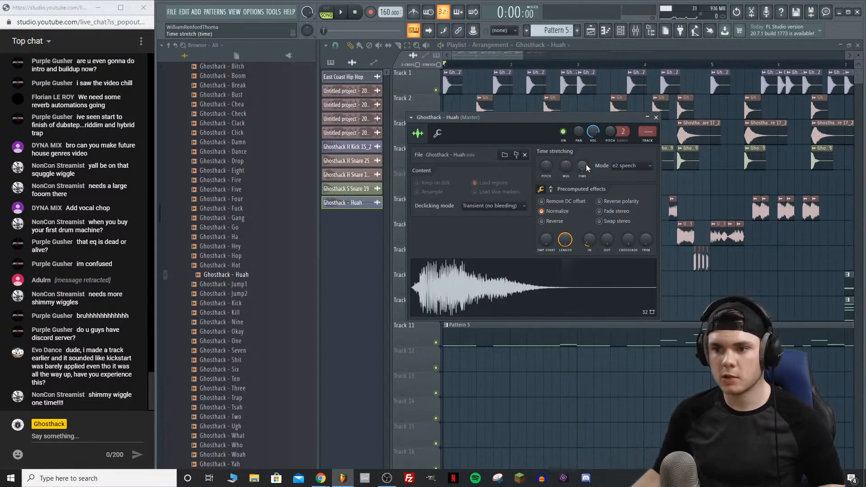
click(590, 278)
key(space)
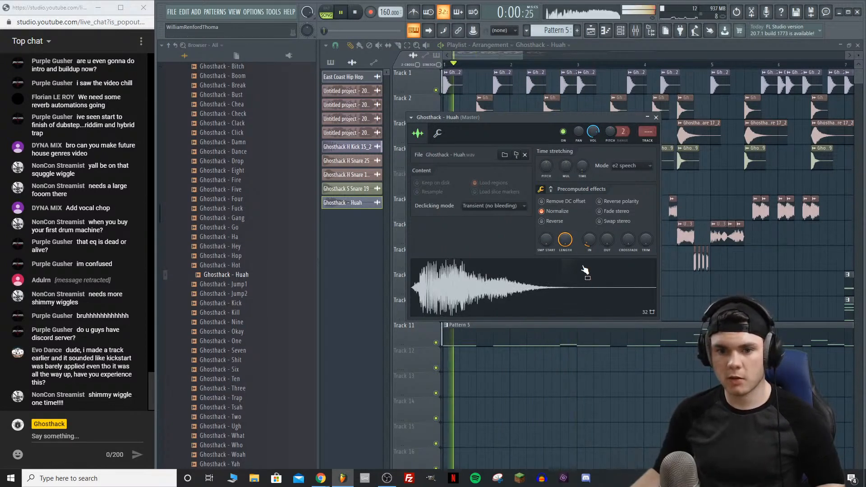
drag(606, 241, 606, 224)
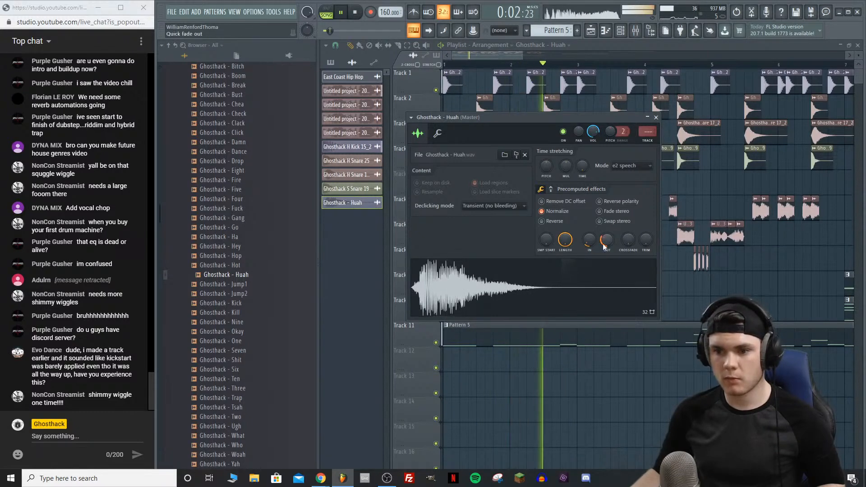
key(space)
Step: Lower the time-stretching pitch of the Huah sample and play the arrangement from the start
click(261, 276)
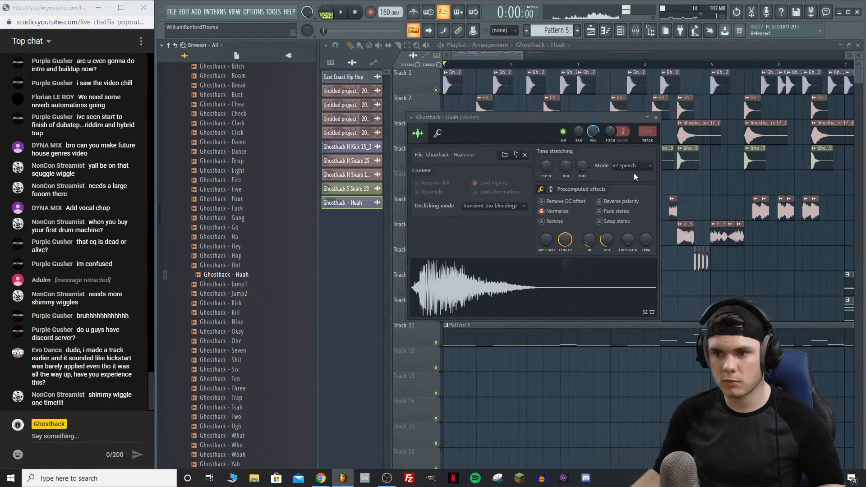
drag(544, 169, 544, 182)
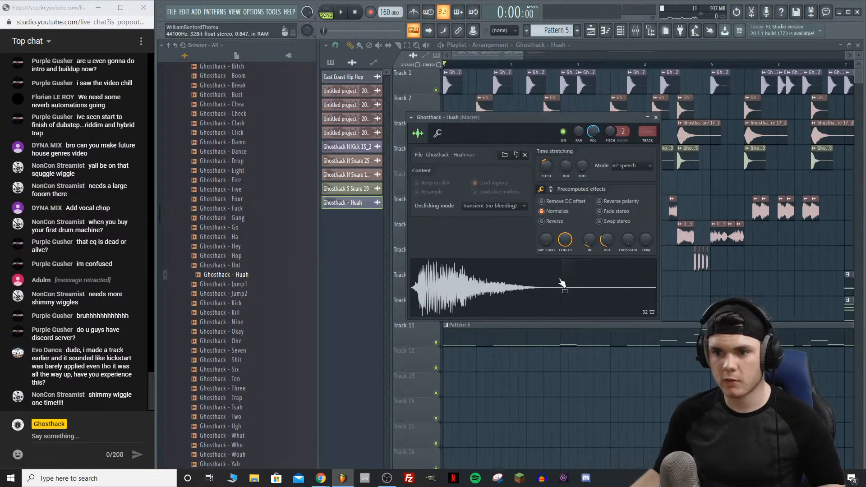
key(space)
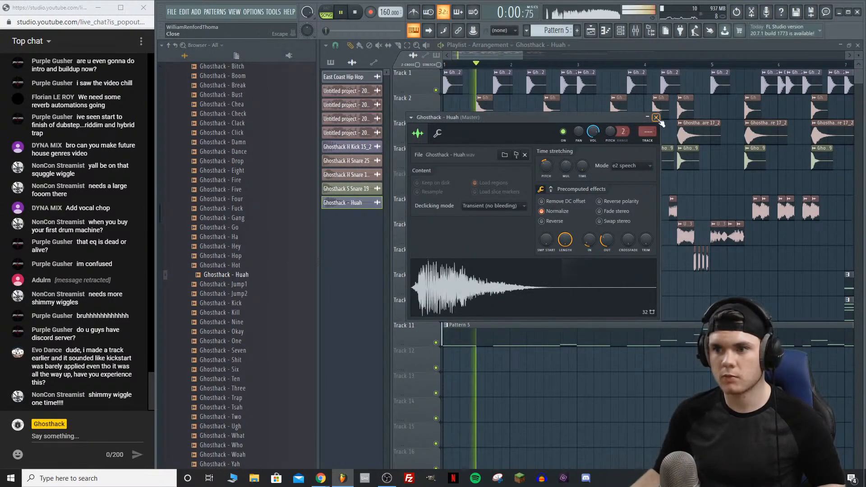
Step: Change the Huah sample's declicking mode to Transient (bleeding)
click(656, 118)
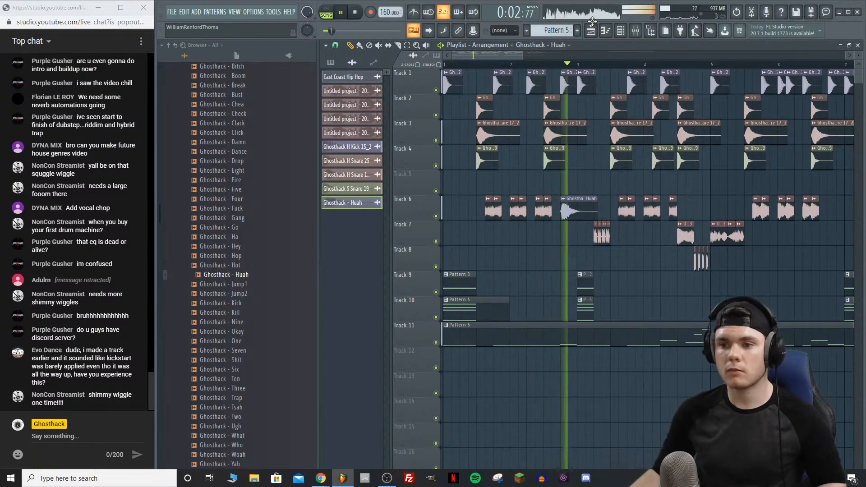
double_click(583, 208)
key(space)
click(493, 205)
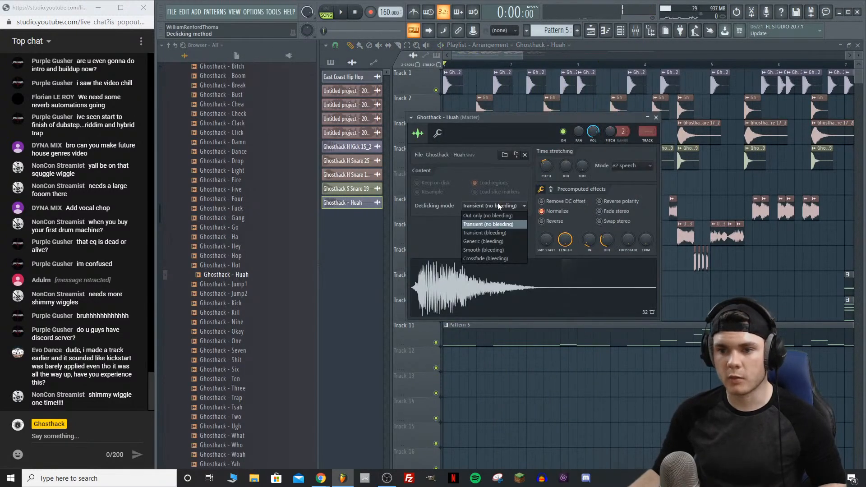
click(499, 231)
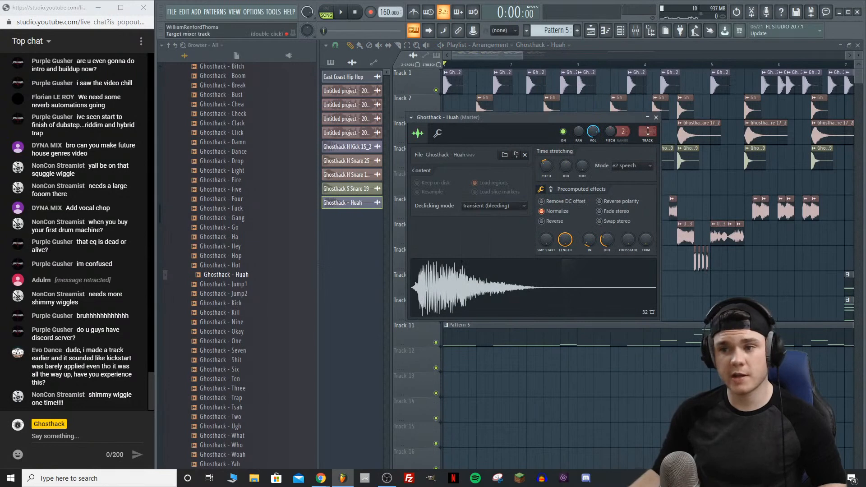
click(657, 118)
Step: Shorten the Huah clip on Track 6 so it ends at bar 3, and play the arrangement
scroll(582, 66, up, 3)
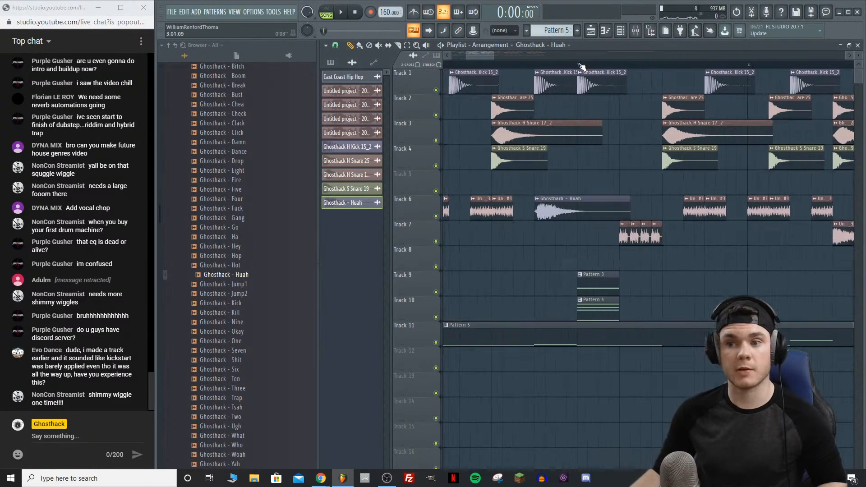
drag(628, 203, 570, 209)
key(space)
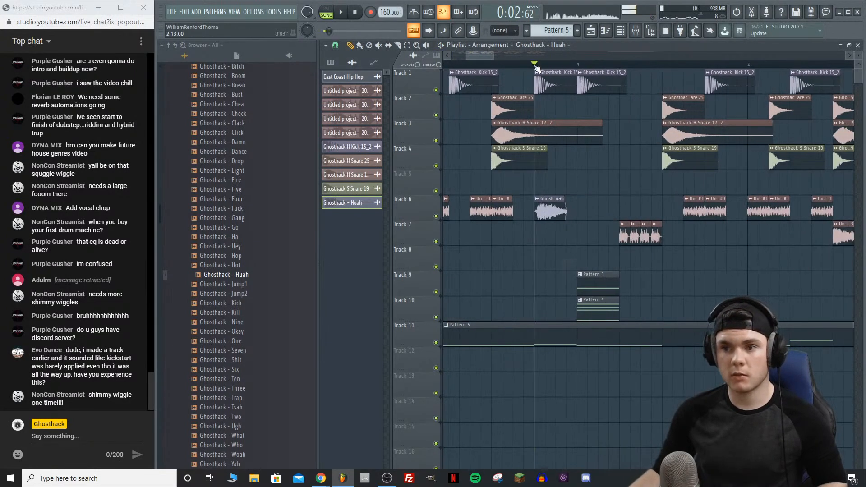
drag(562, 199, 576, 199)
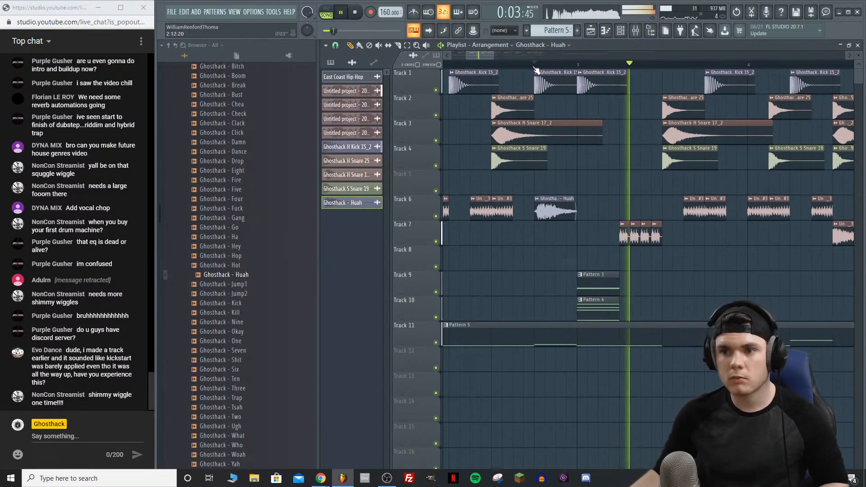
scroll(536, 67, down, 4)
key(space)
key(space)
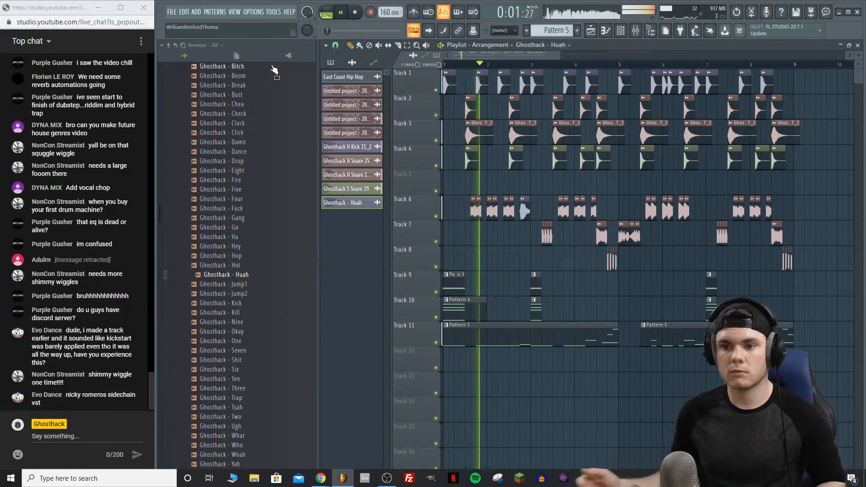
Step: Move the Huah clip from Track 6 down to Track 13, keeping its position in time
ctrl+click(526, 205)
key(shift+Down)
key(shift+Down)
key(shift+Down)
key(shift+Down)
key(shift+Down)
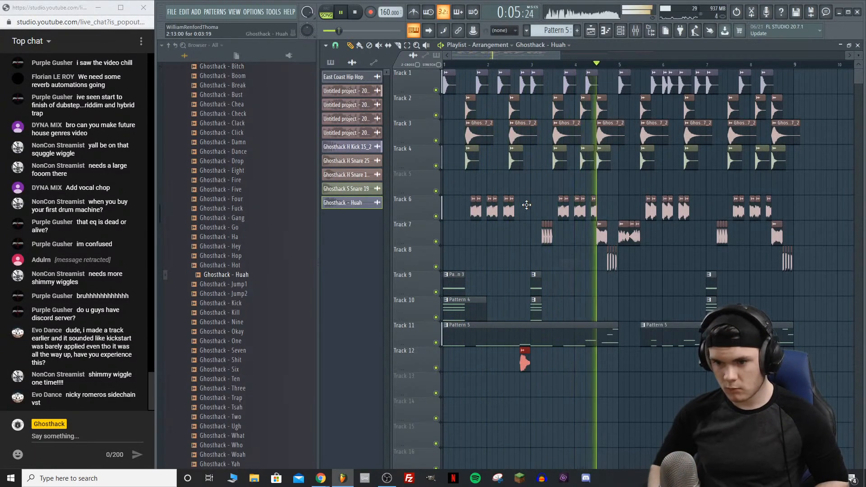
key(space)
key(shift+Down)
key(shift+Down)
Step: Play the arrangement and check the mixer levels and the Huah clip's sample settings
scroll(290, 304, up, 2)
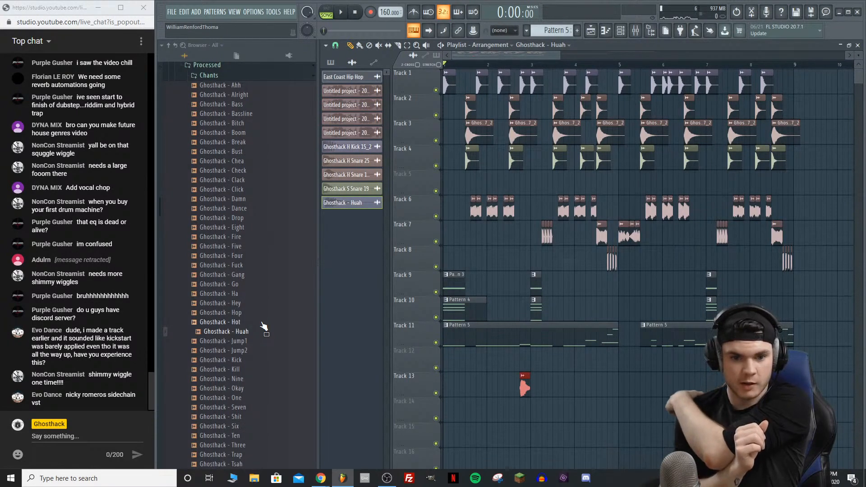
key(space)
key(space)
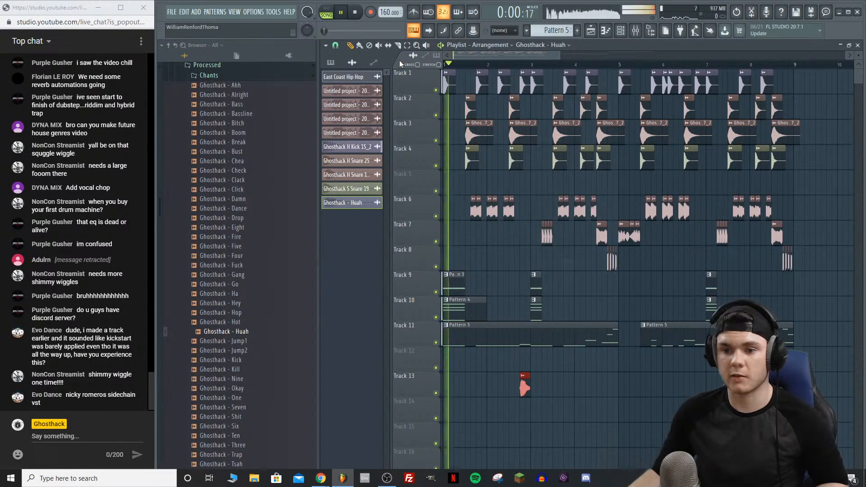
click(637, 33)
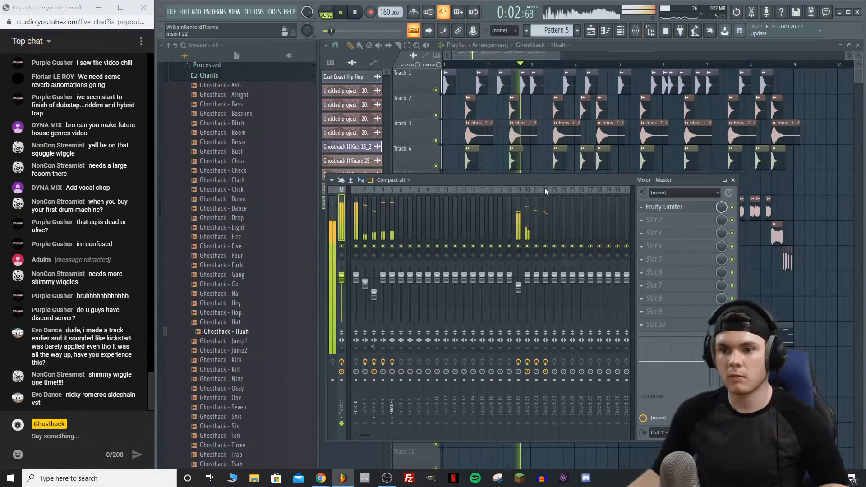
click(636, 32)
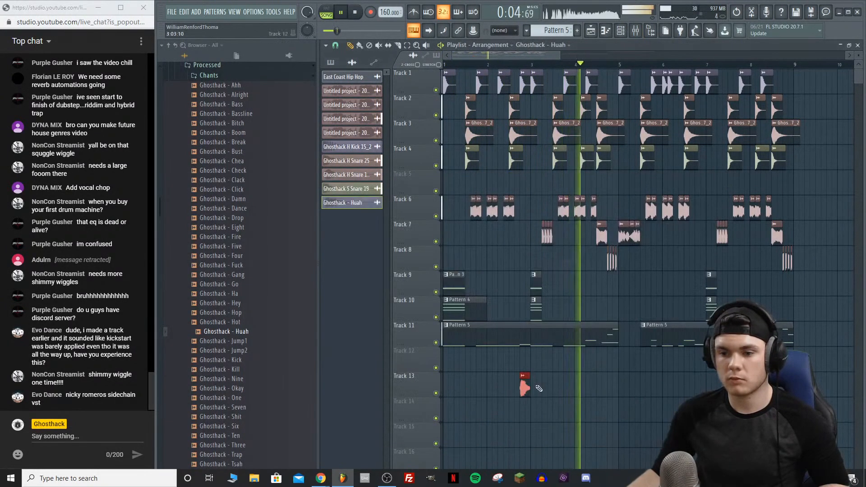
double_click(524, 382)
click(656, 118)
key(space)
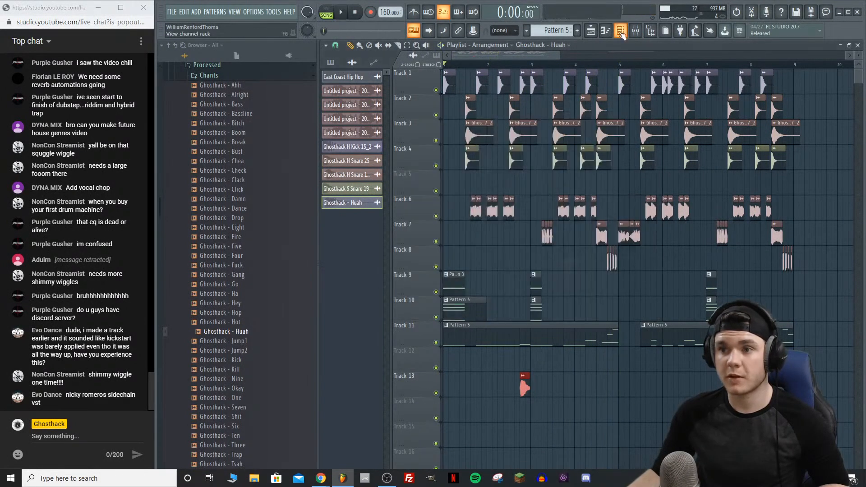
Step: Rename mixer track Insert 30 as SC
click(636, 32)
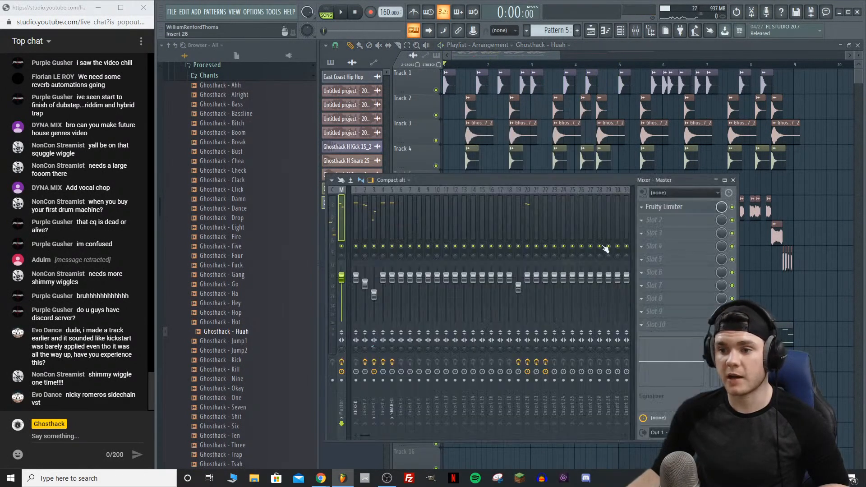
click(618, 205)
right_click(618, 205)
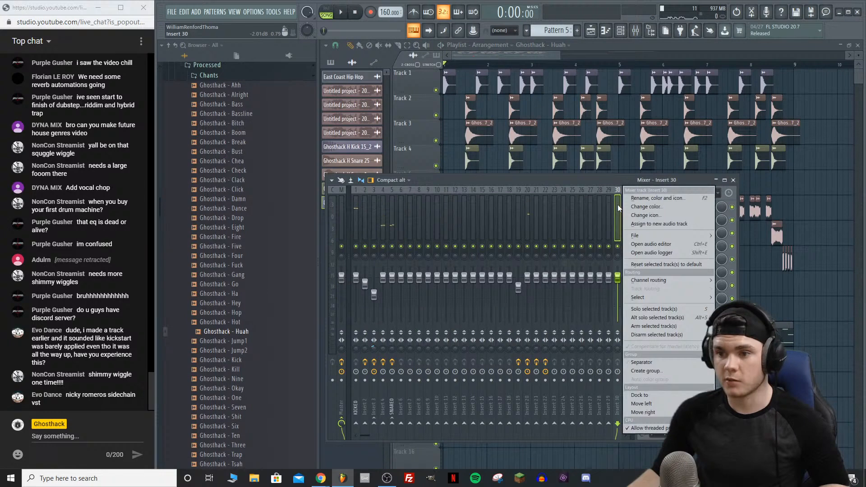
click(641, 199)
text(S)
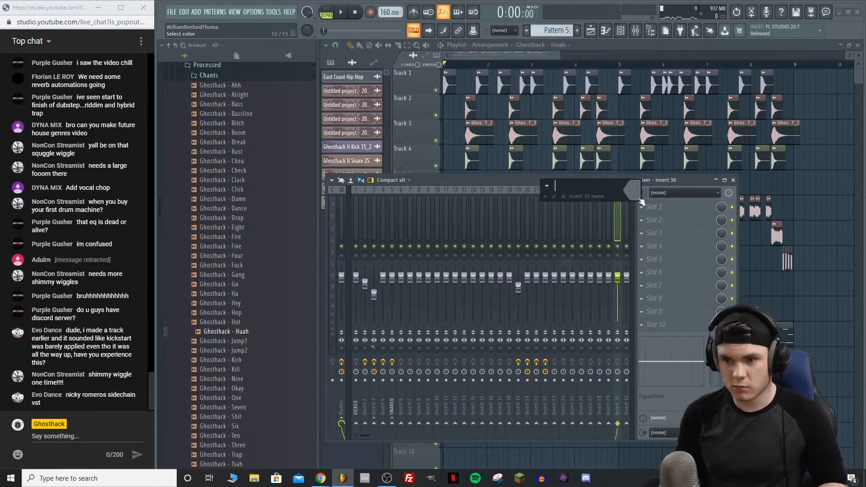
text(C)
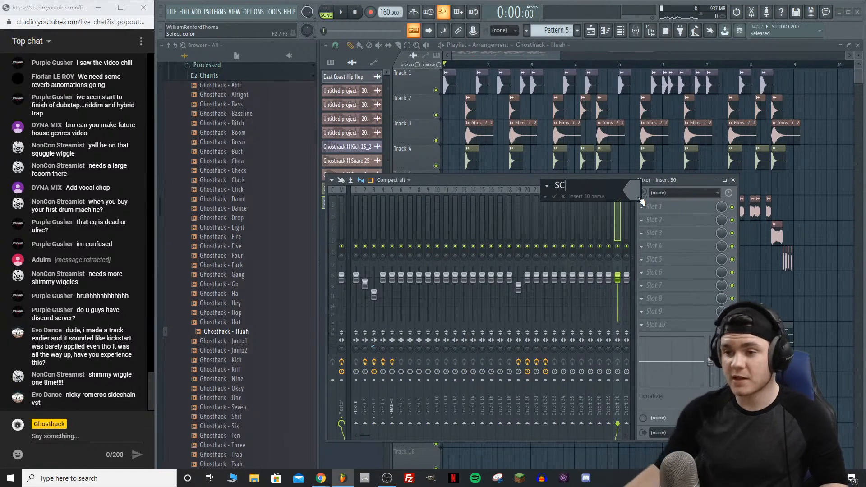
key(Return)
Step: Isolate mixer inserts 20, 21 and 22 during playback to identify the sounds they carry
key(space)
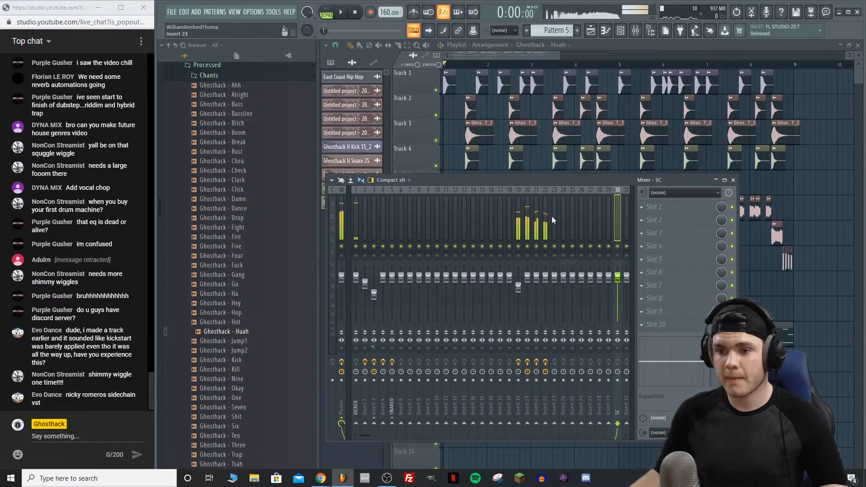
right_click(518, 214)
click(532, 250)
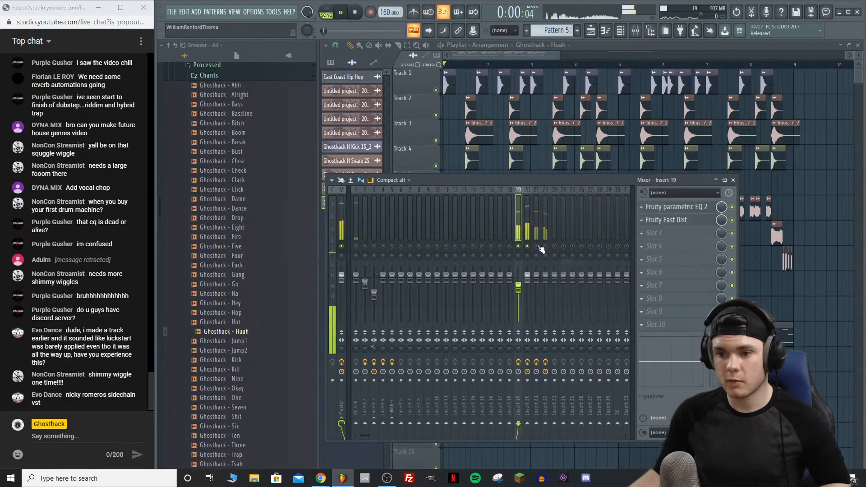
key(space)
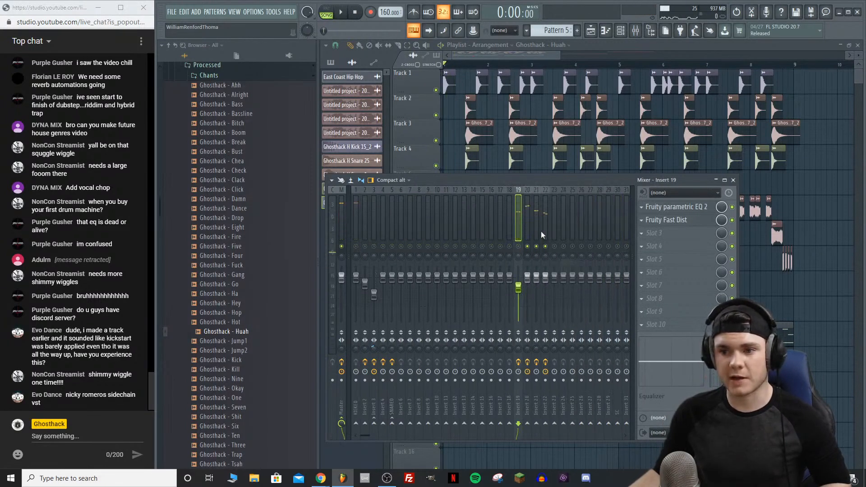
Step: Route mixer inserts 20 to 22 to the SC track only, end the solo and play back to check the levels
drag(527, 211, 544, 218)
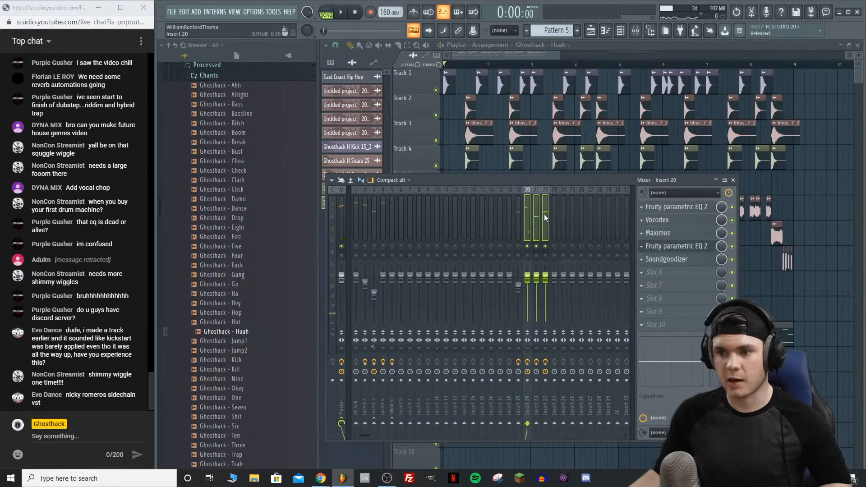
right_click(618, 424)
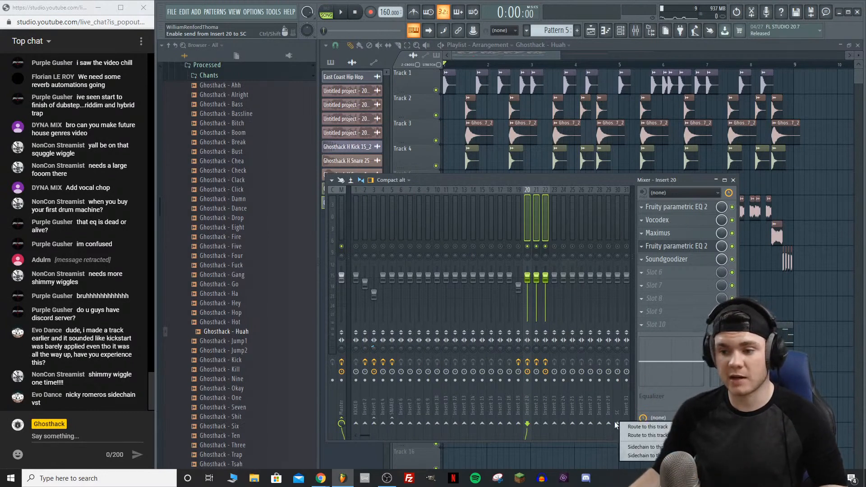
click(640, 435)
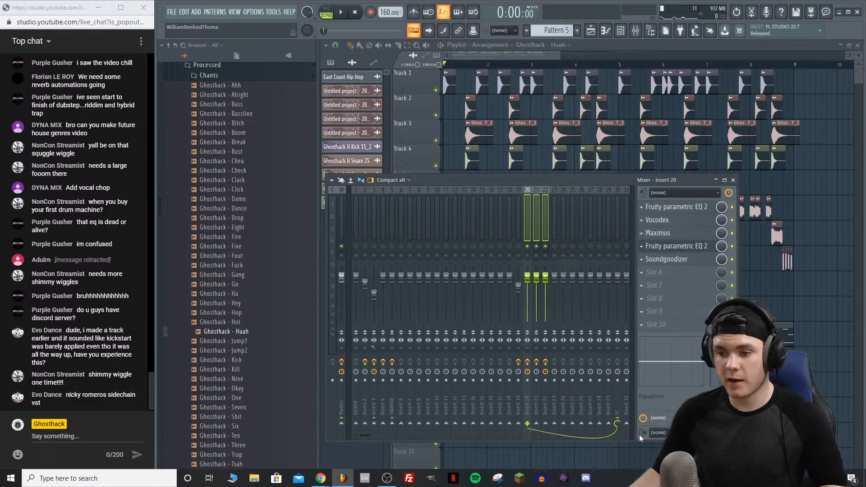
key(space)
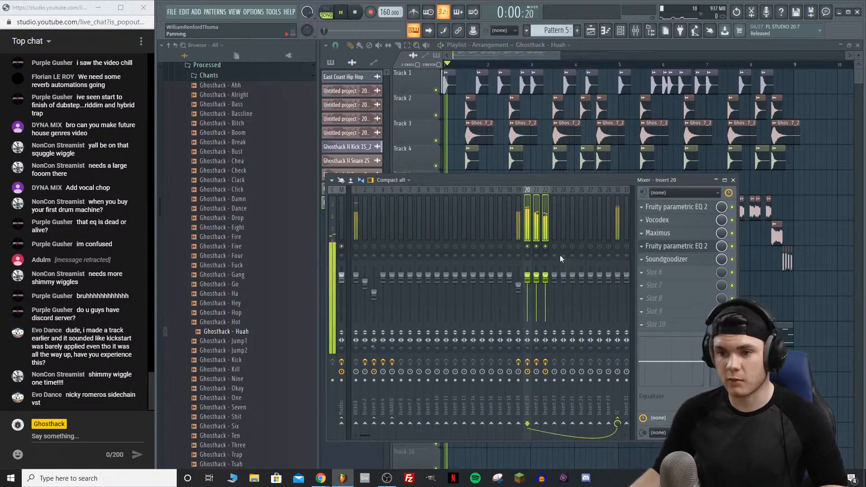
key(space)
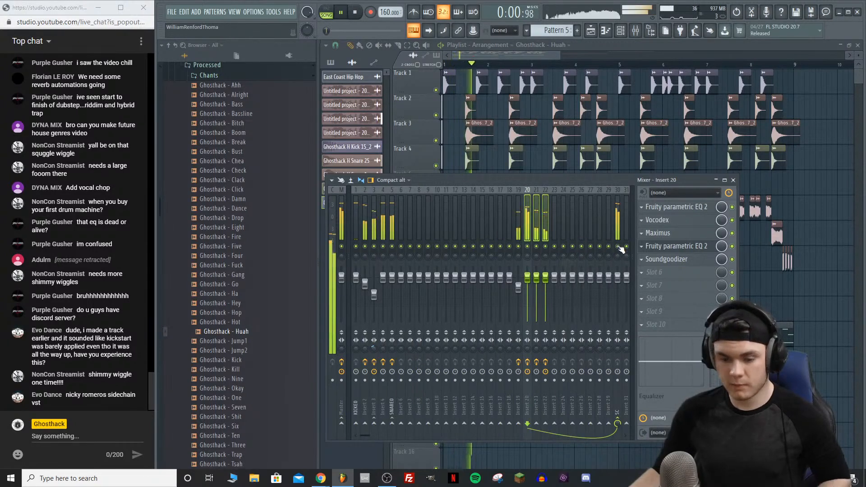
key(space)
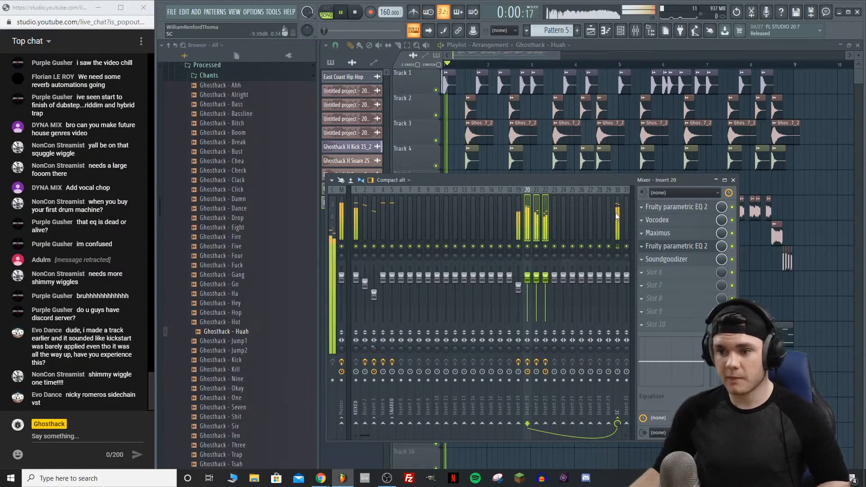
key(space)
Step: Check the routing of the KICKED track and Insert 21 in the mixer
click(354, 223)
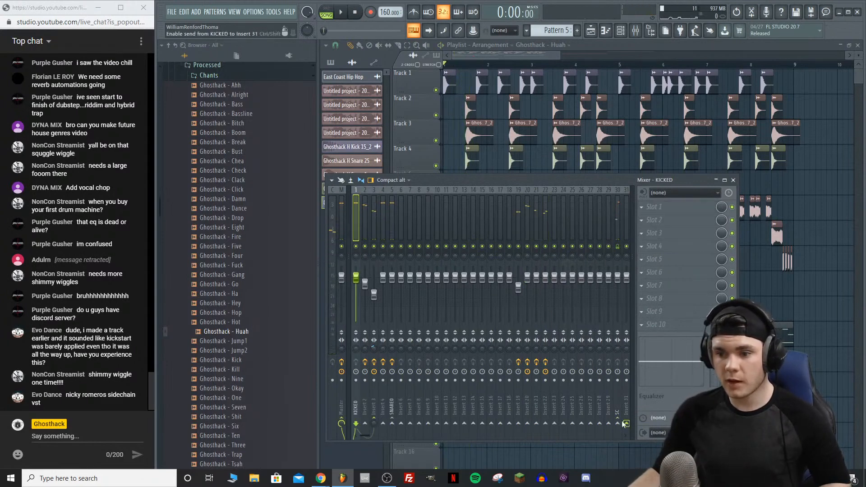
click(537, 216)
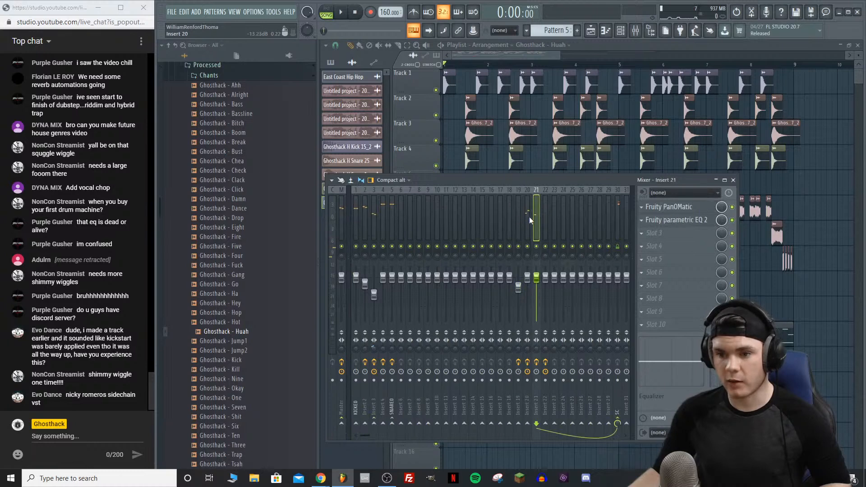
click(356, 224)
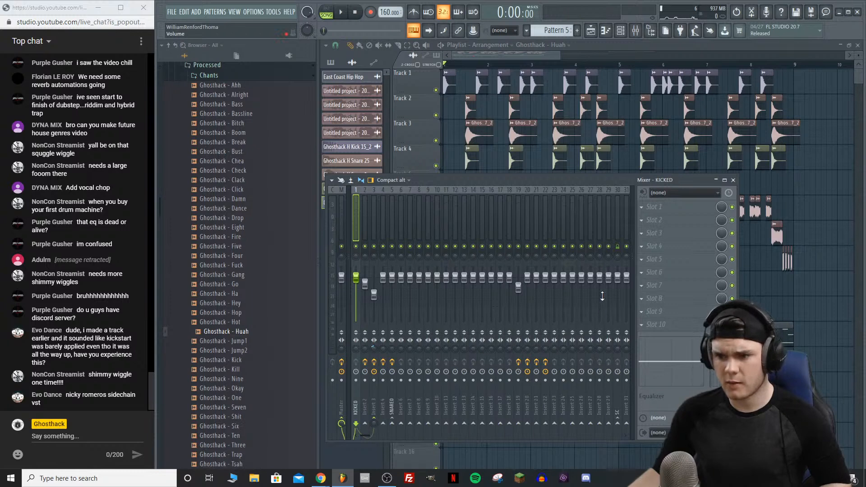
Step: Add Fruity Limiter to slot 10 of the SC mixer track and play the arrangement through it
click(618, 219)
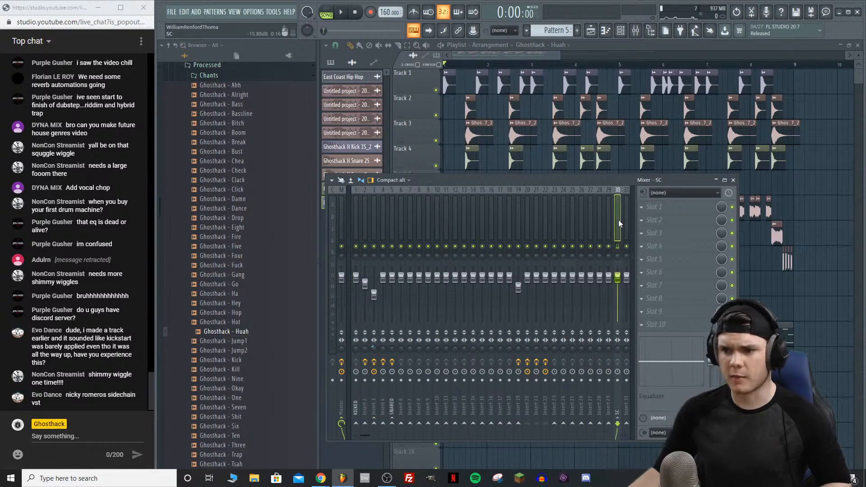
click(652, 324)
click(455, 199)
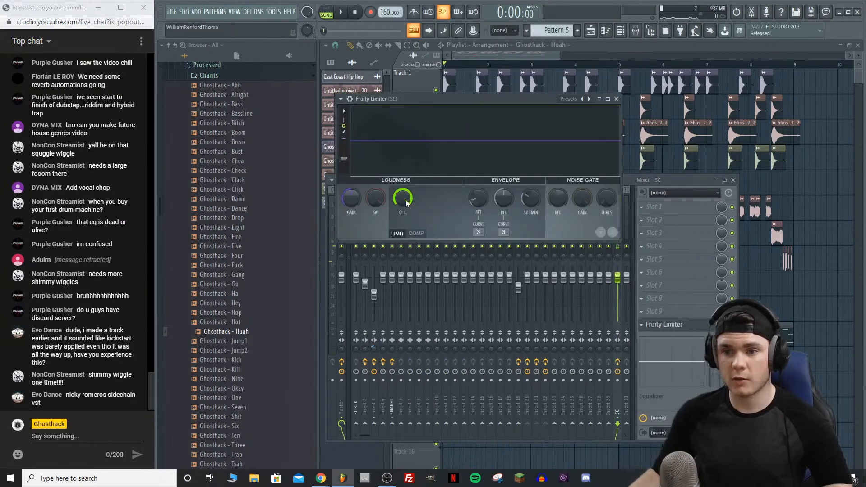
key(space)
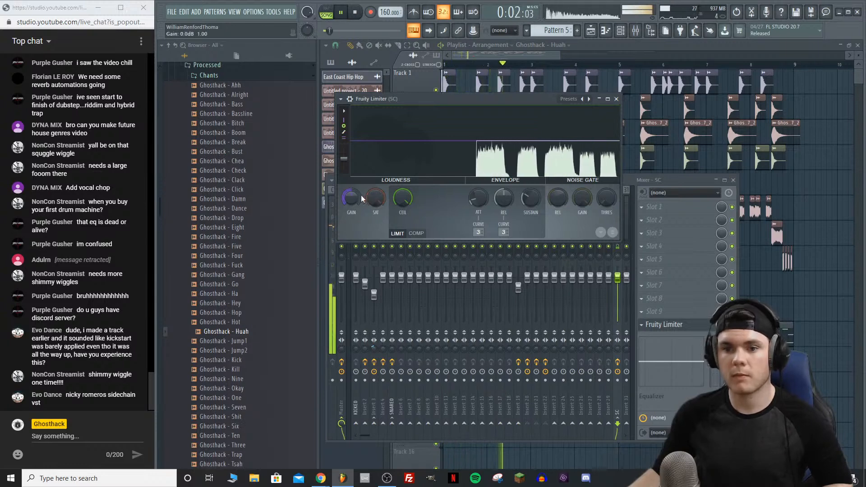
key(space)
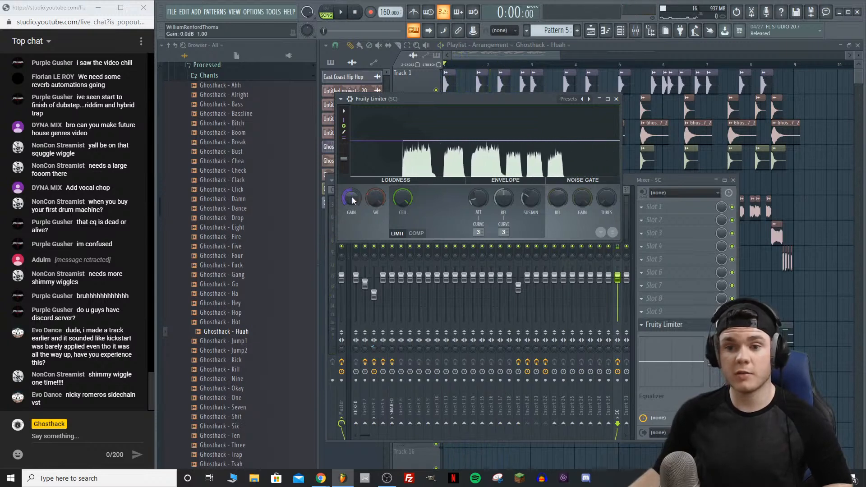
Step: Create an automation clip for the SC limiter's gain and bring it into view in the playlist
right_click(352, 199)
click(380, 256)
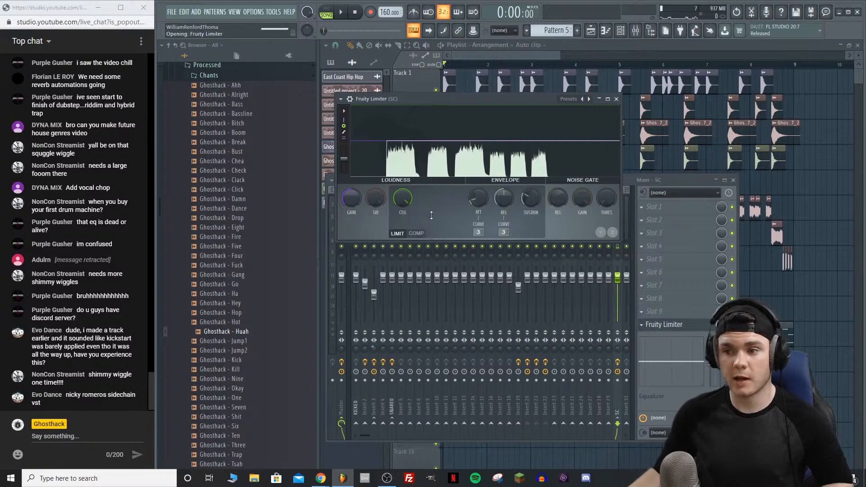
click(610, 44)
scroll(599, 66, down, 3)
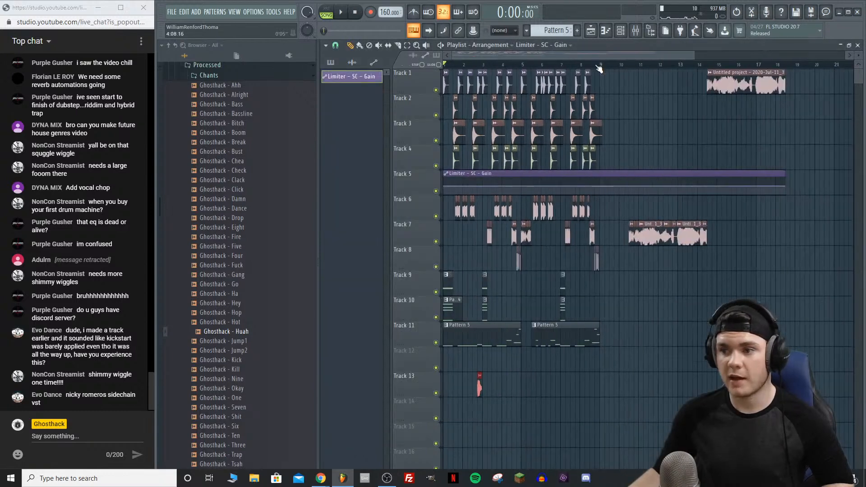
Step: Shorten the SC gain automation clip, shift the drum clips on Tracks 1 to 4 down one track, and place the automation on Track 1
drag(787, 187, 433, 205)
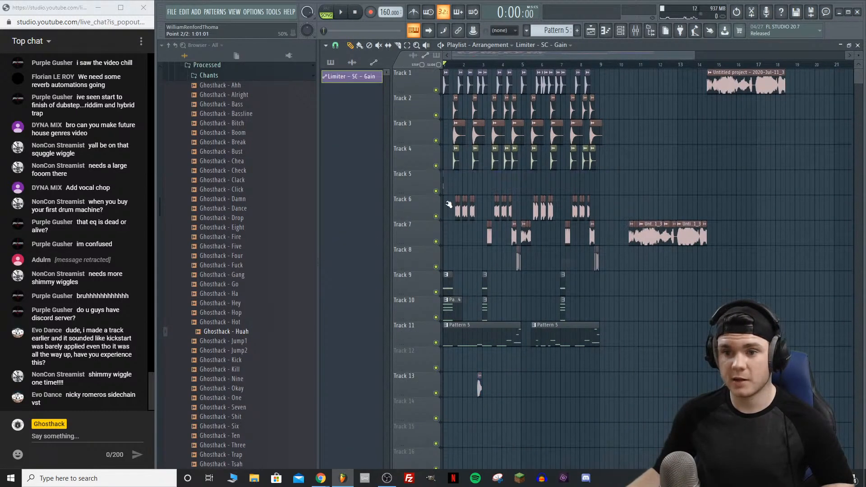
drag(694, 55, 541, 56)
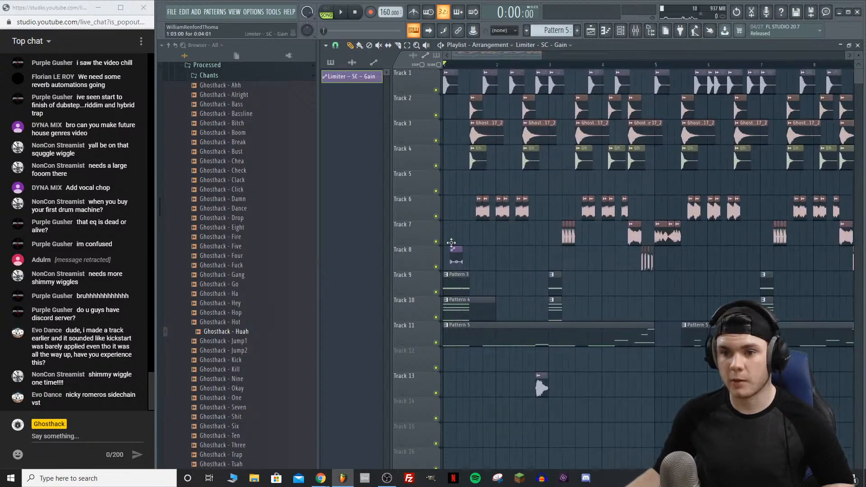
scroll(509, 67, down, 3)
drag(673, 195, 447, 108)
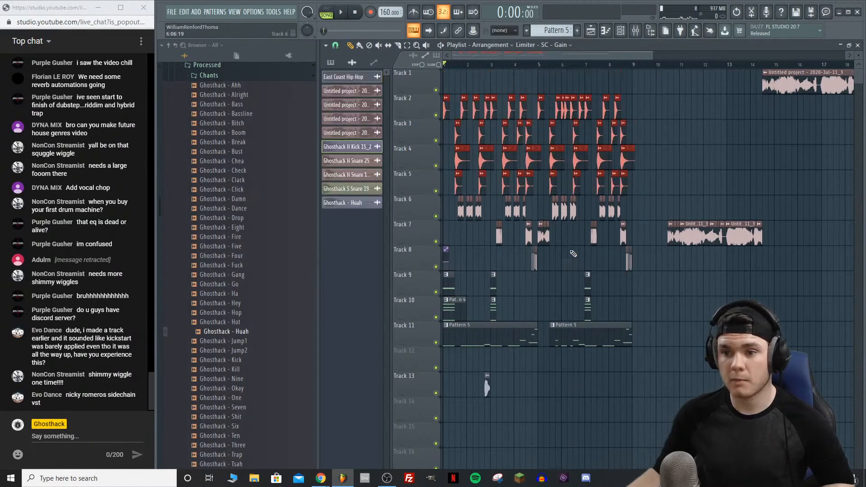
click(688, 326)
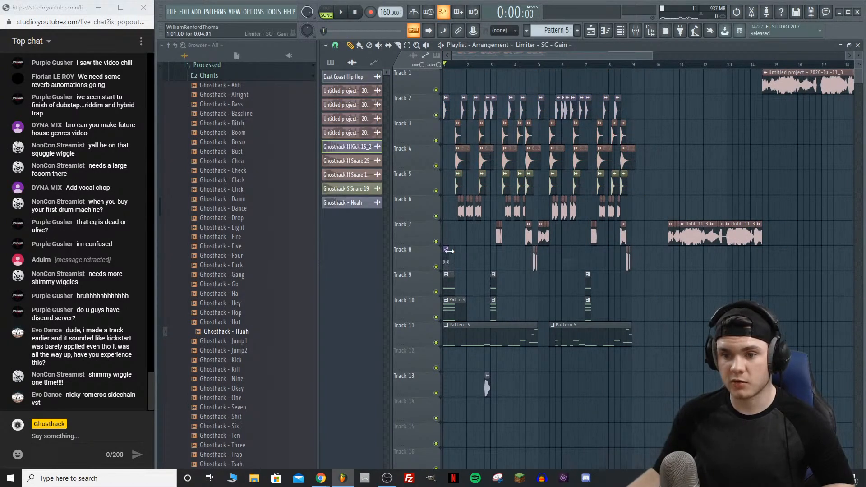
drag(465, 251, 455, 74)
scroll(452, 66, up, 4)
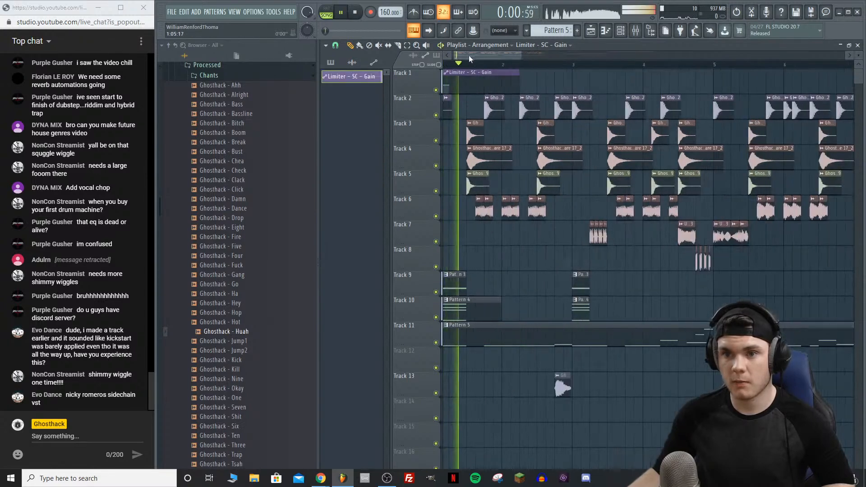
Step: Shape the SC gain automation into a drop followed by a short rising ramp over the first kick, checking it by playback
scroll(453, 66, up, 3)
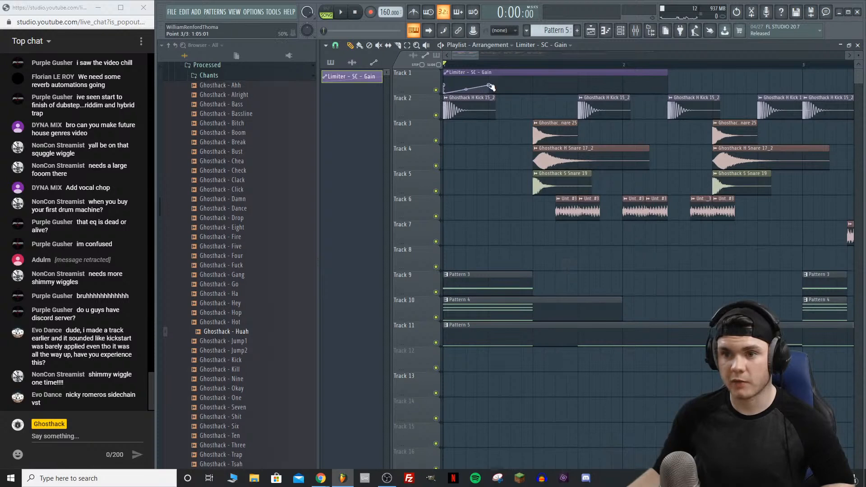
key(space)
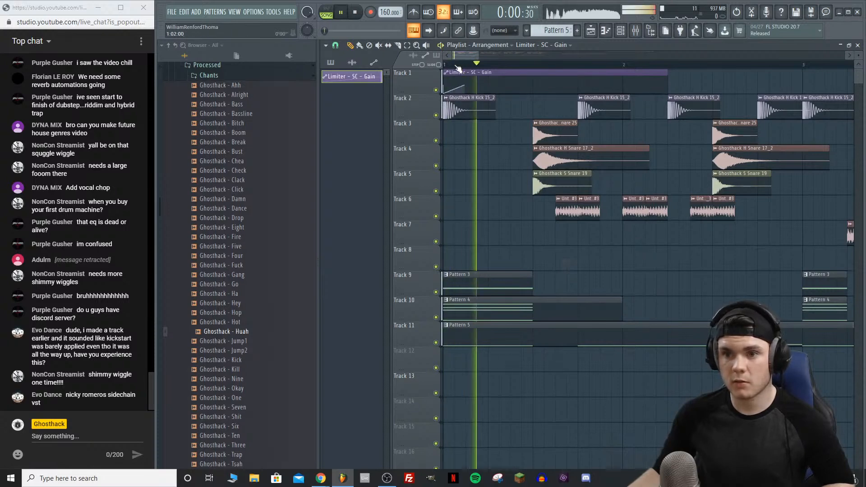
scroll(456, 56, up, 3)
key(space)
scroll(456, 56, up, 1)
key(space)
key(space)
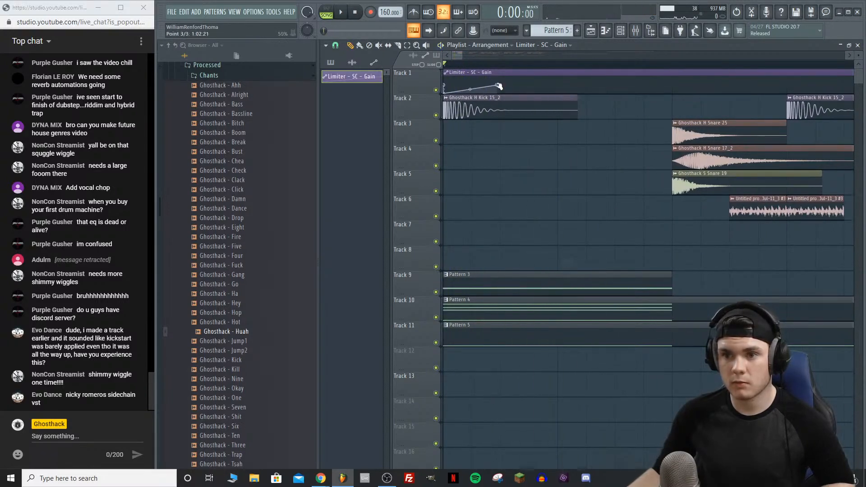
Step: Change the ramp's end point to Double curve mode, adjust its tension and play back the ducking
right_click(479, 86)
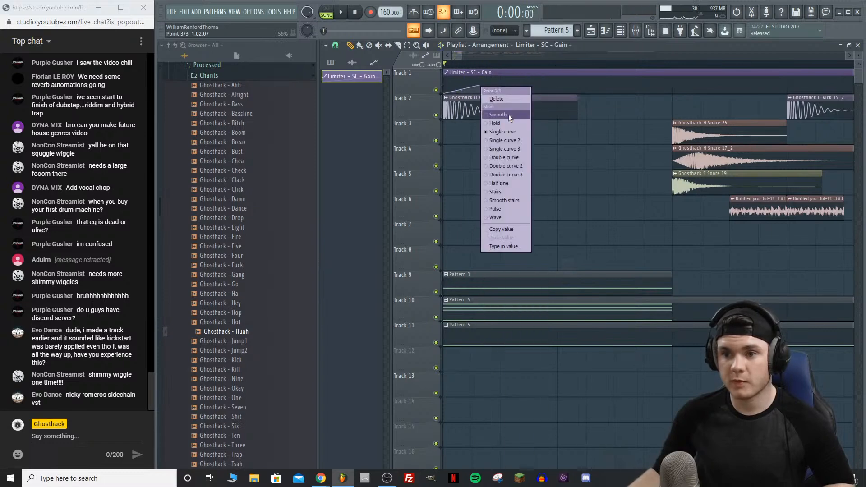
click(510, 157)
drag(462, 91, 463, 85)
key(space)
key(space)
key(space)
Step: Trim the SC gain clip to the length of its ramp and place copies over the kicks up to the start of bar 3
scroll(467, 56, down, 3)
drag(617, 73, 461, 74)
click(554, 82)
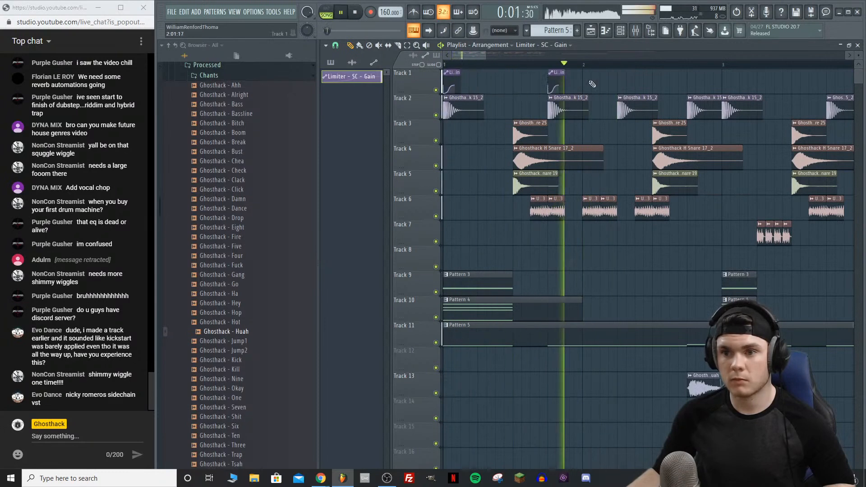
click(621, 82)
key(space)
key(space)
click(688, 81)
click(724, 80)
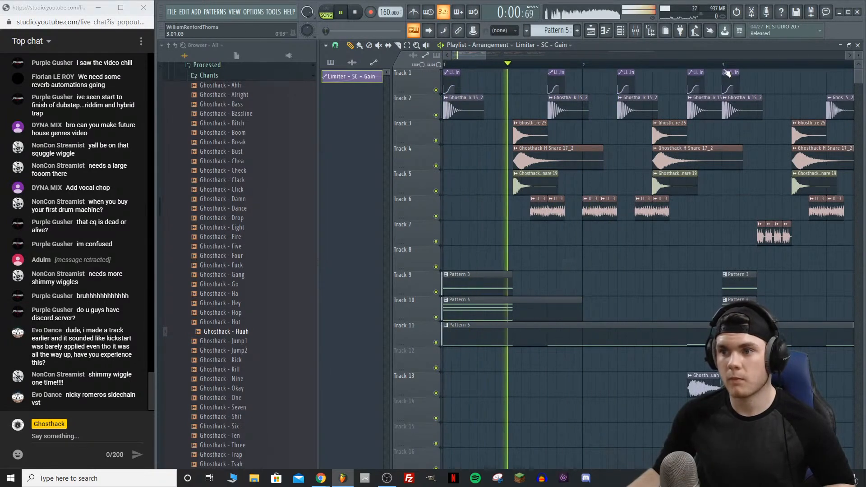
Step: Place copies of the SC gain clip over the following kicks on Track 1, from bar 3 into bar 6
scroll(724, 78, down, 2)
click(728, 80)
click(779, 81)
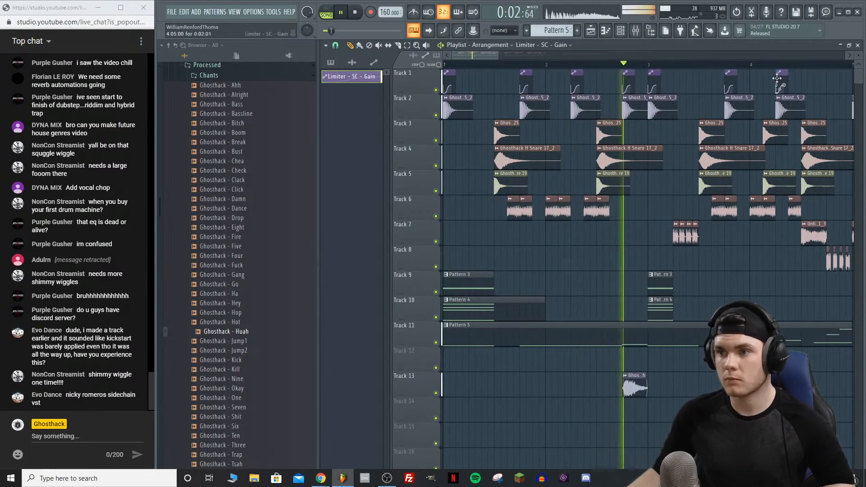
scroll(781, 67, down, 2)
drag(491, 55, 513, 59)
click(631, 82)
click(695, 82)
key(space)
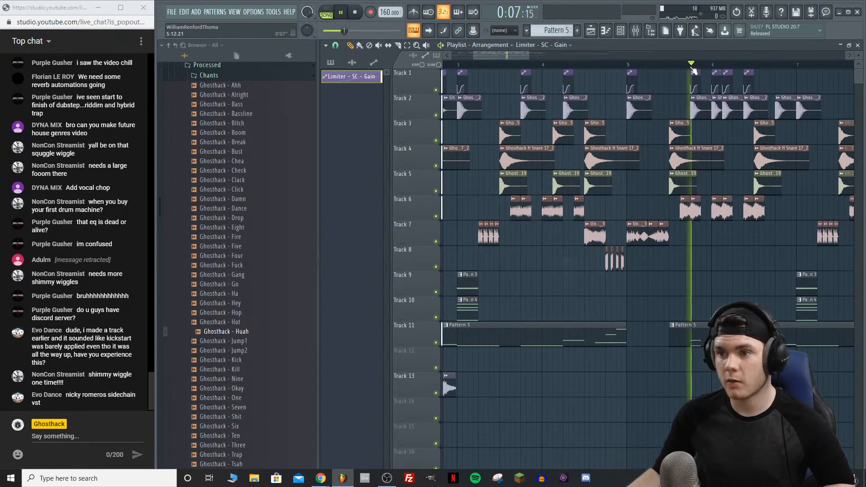
Step: Place SC gain clips over the remaining kicks through bar 8 and play the arrangement from the start
key(space)
drag(517, 56, 536, 58)
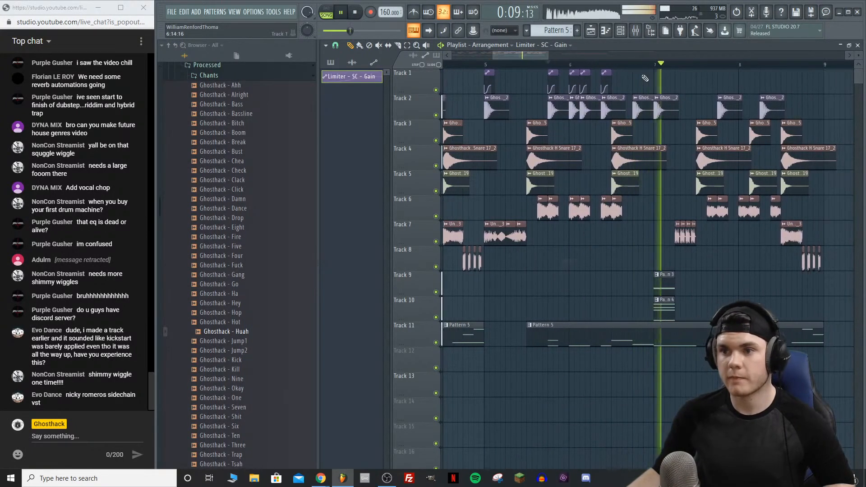
click(644, 80)
key(space)
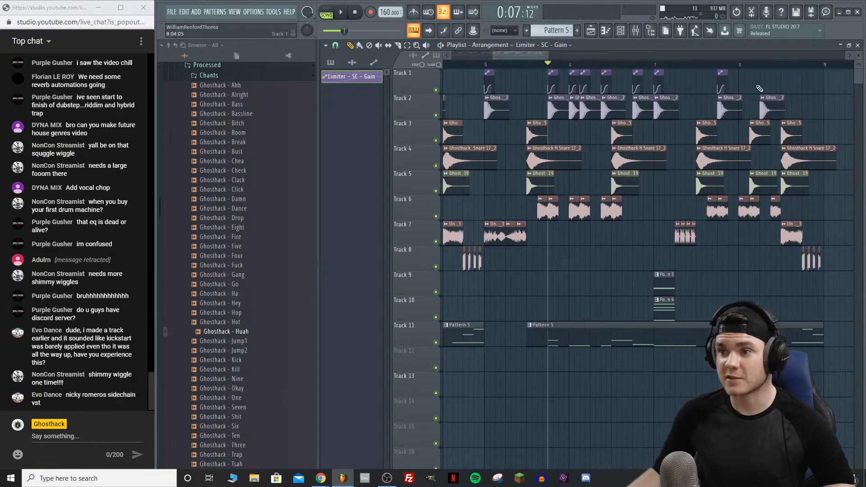
key(space)
scroll(497, 57, down, 3)
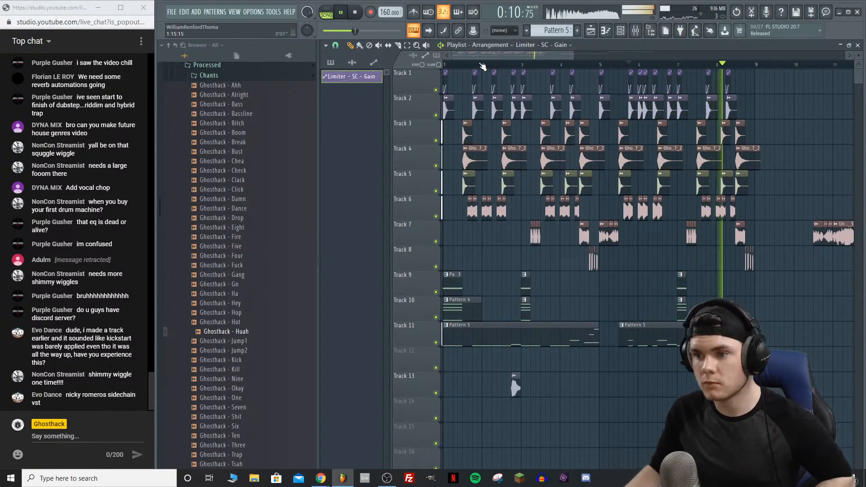
drag(481, 65, 333, 70)
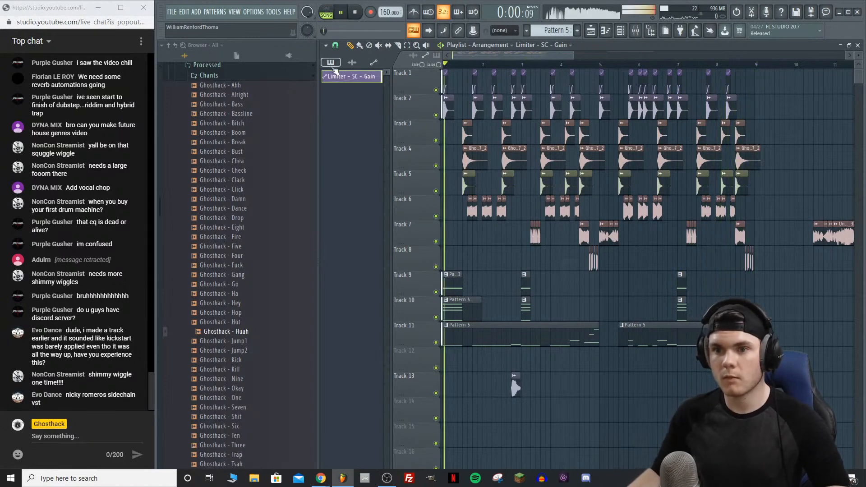
Step: Open the mixer, audition the KICKED track with the soloed Insert 19, and play the full mix with the solo ended
click(649, 30)
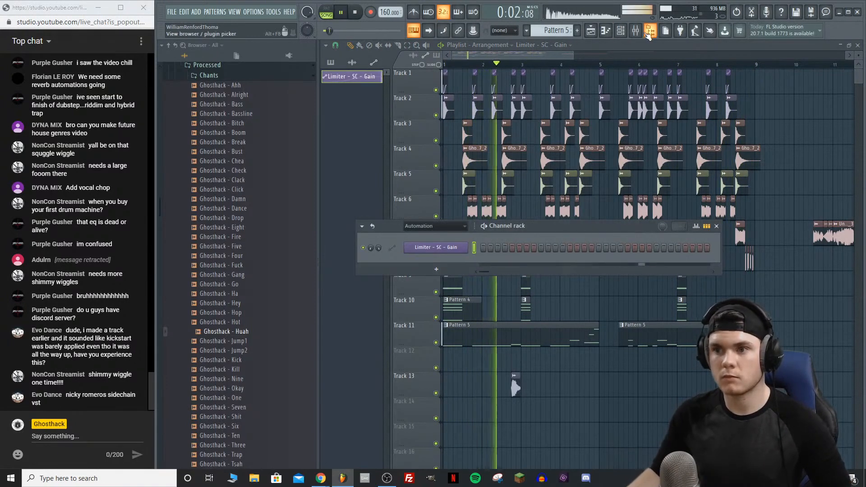
click(635, 30)
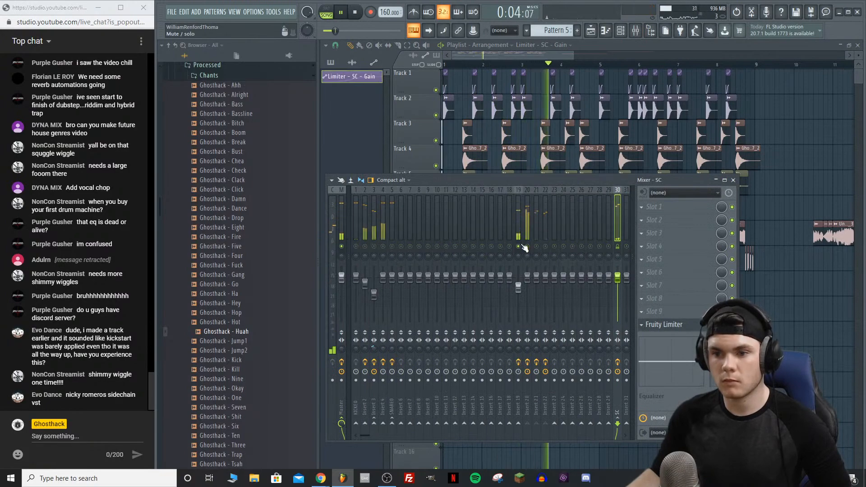
click(356, 246)
key(space)
key(space)
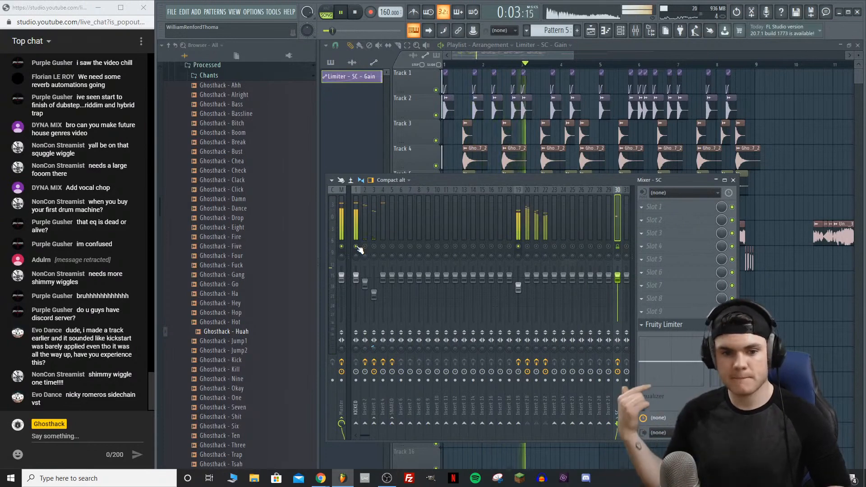
key(space)
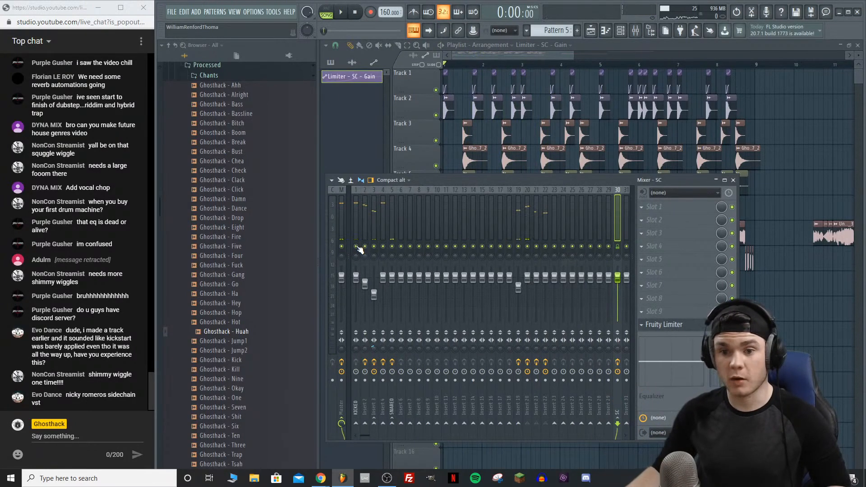
key(space)
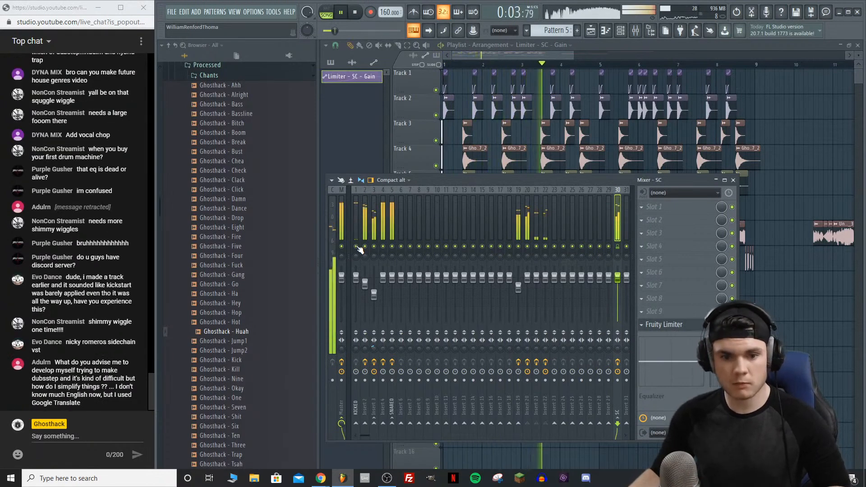
key(space)
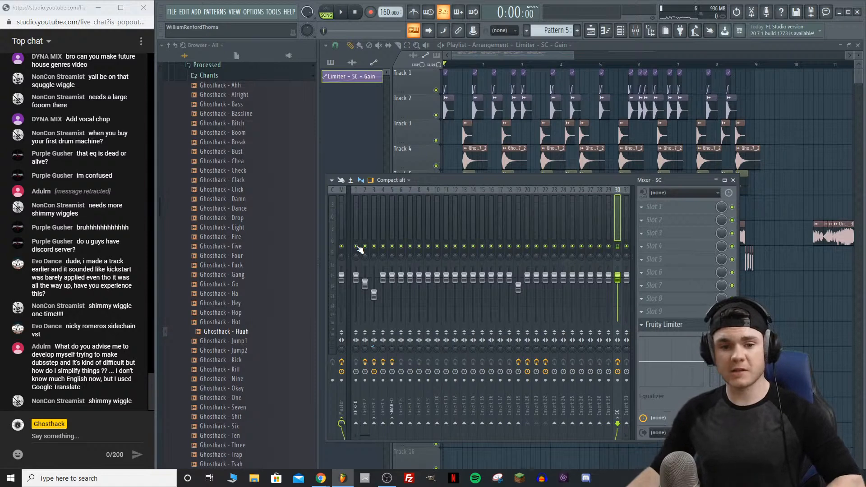
Step: Close the mixer and play the first bars of the drop to judge the sidechain ducking
key(F9)
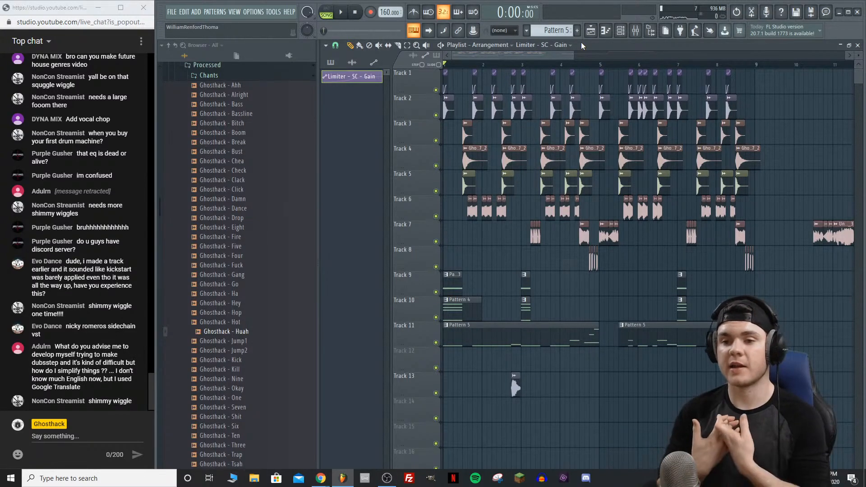
key(space)
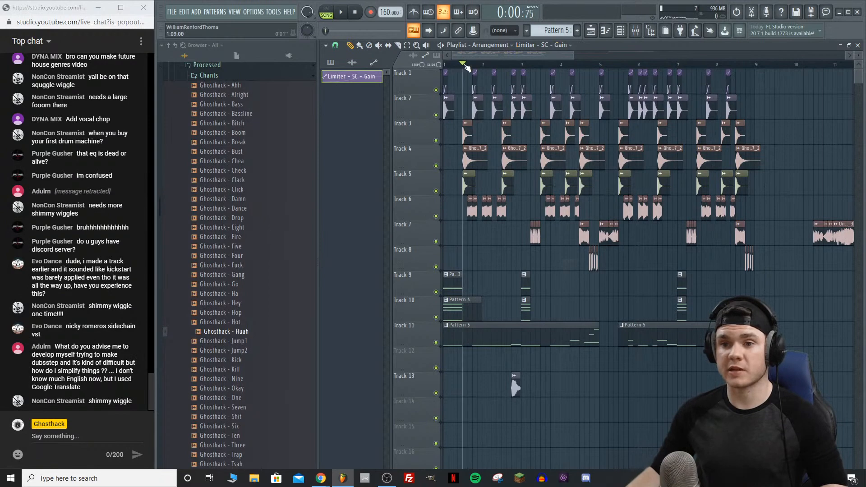
key(space)
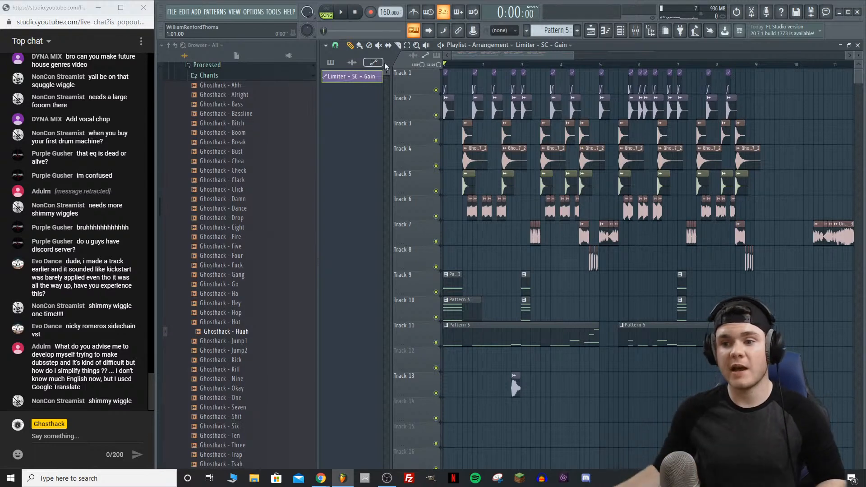
key(space)
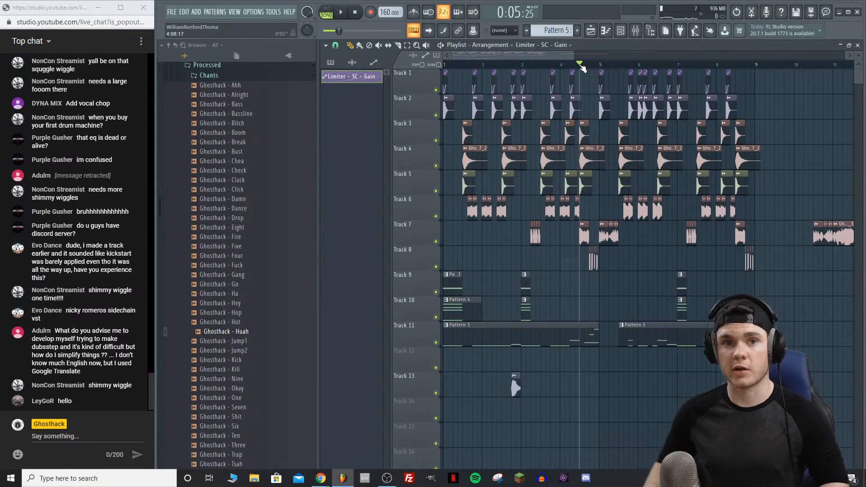
scroll(582, 68, down, 3)
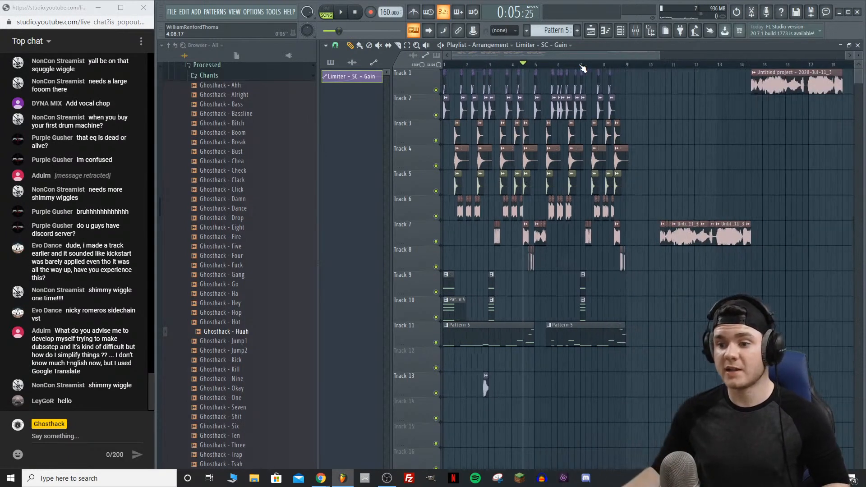
click(472, 65)
key(space)
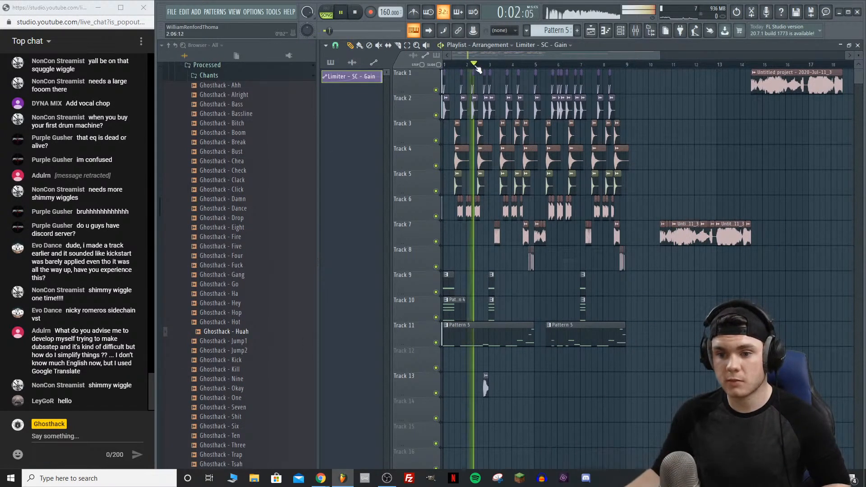
scroll(492, 68, up, 4)
key(space)
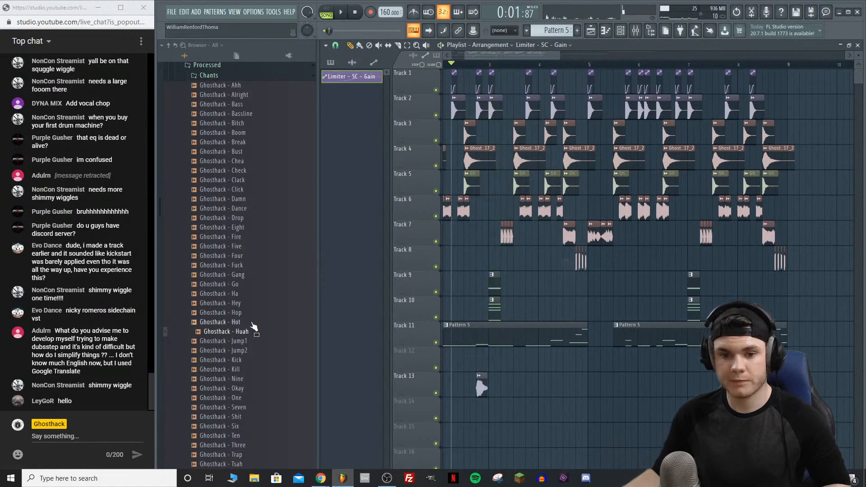
Step: Audition vocal chants against the drop, place Ghosthack - Ha on Track 13 shortly before bar 7, and play that section
click(246, 322)
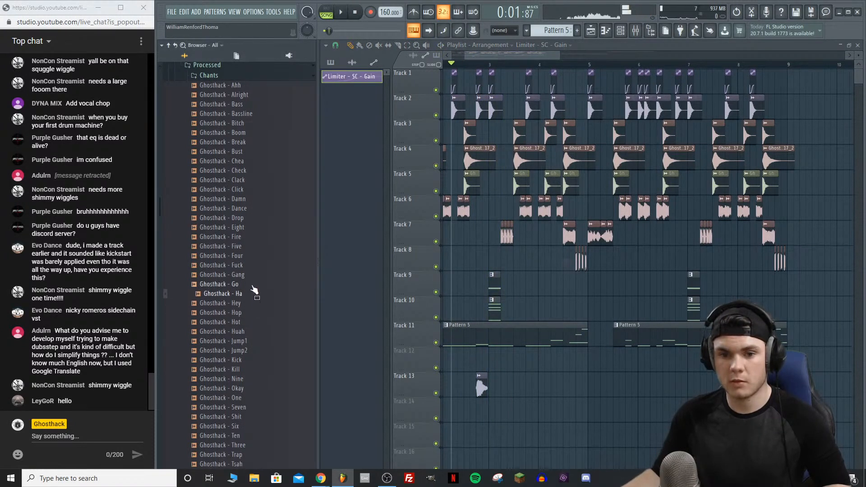
key(space)
key(space)
key(space)
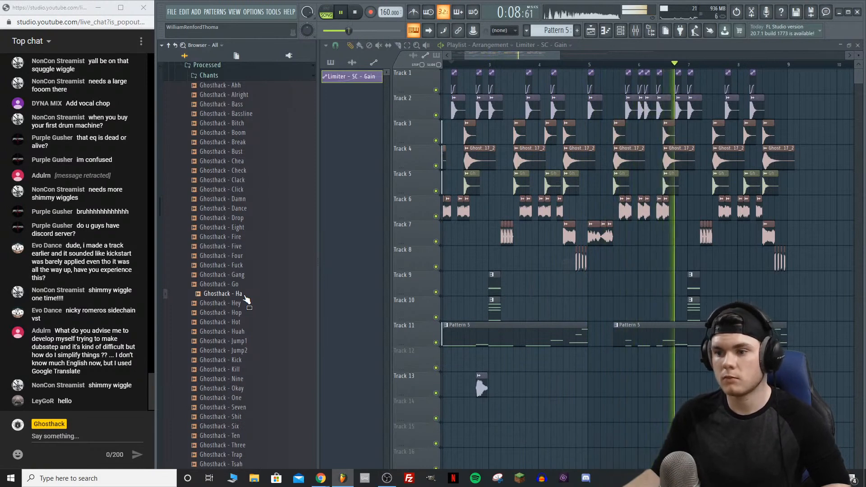
key(space)
drag(246, 300, 676, 389)
key(space)
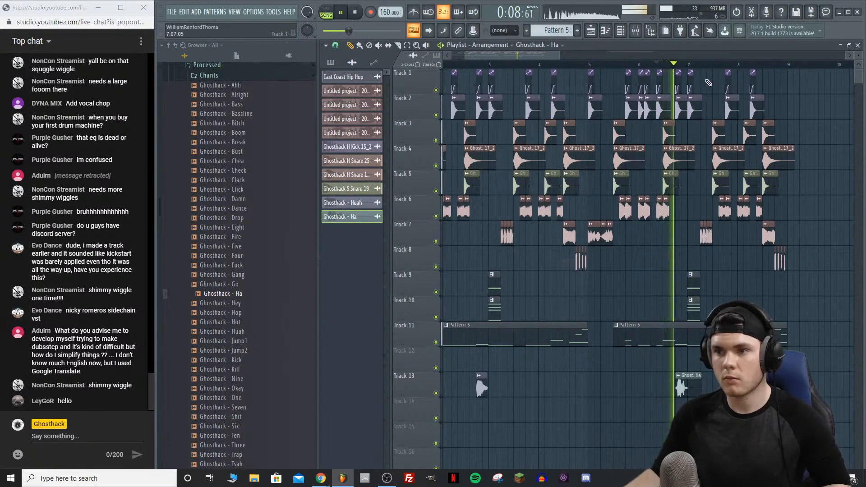
scroll(690, 388, up, 4)
key(space)
key(space)
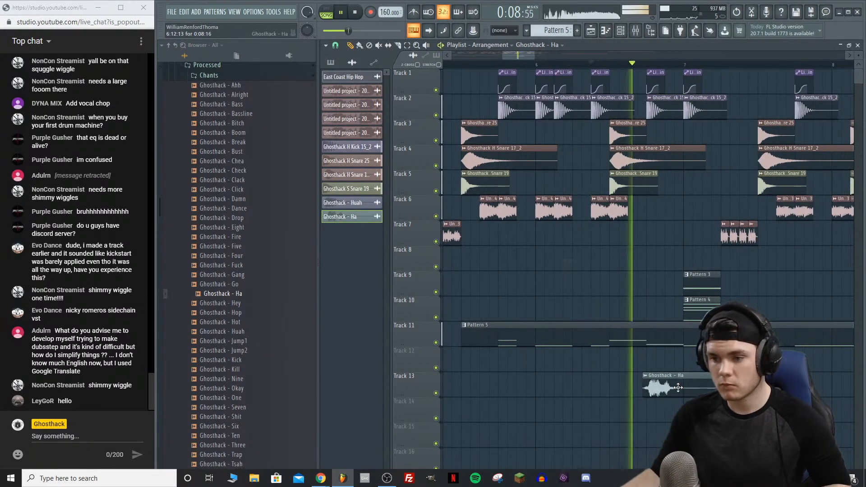
Step: Audition the Ghosthack vocal chants from Ha up through Drop, and play the arrangement around bars 6 and 7
click(254, 285)
key(space)
click(249, 257)
click(250, 248)
click(250, 239)
click(250, 230)
click(252, 221)
click(252, 212)
click(249, 218)
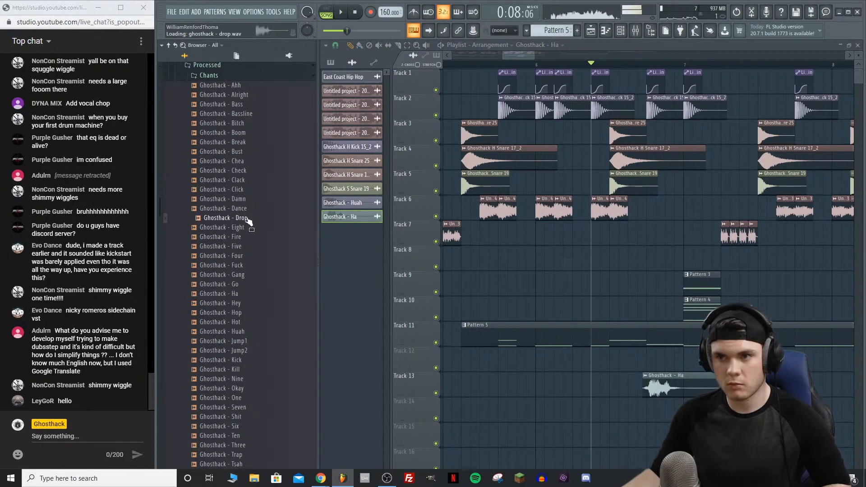
key(space)
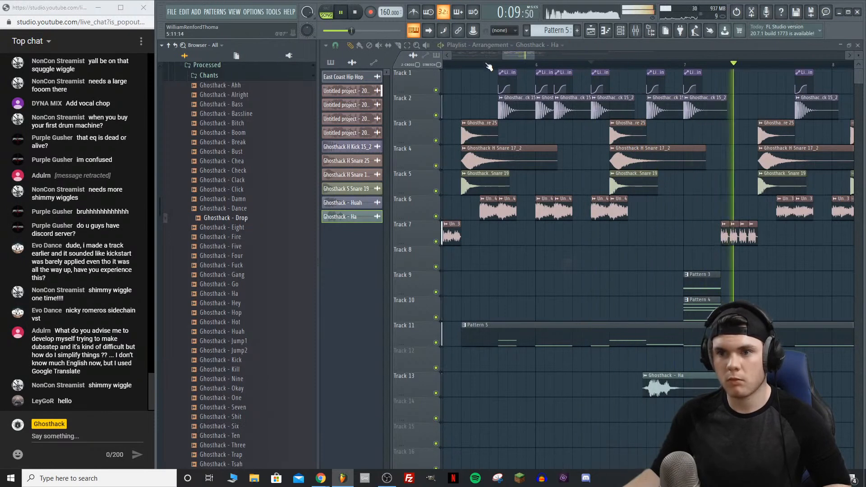
Step: Place Ghosthack - Drop on Track 13 shortly before bar 5 and play that section through bar 8
scroll(487, 66, down, 4)
drag(515, 56, 441, 70)
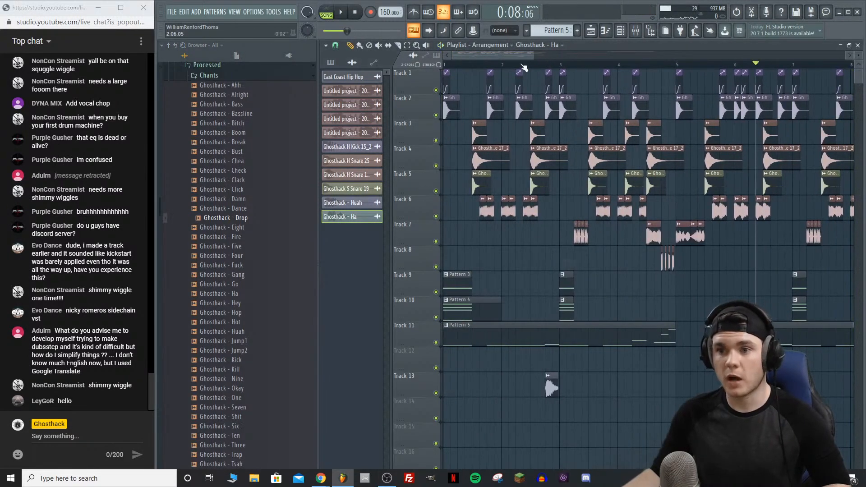
key(space)
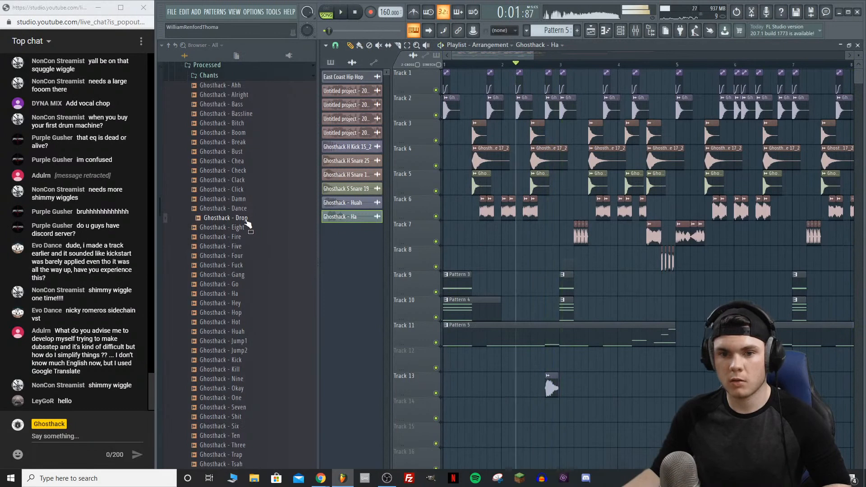
drag(591, 383, 596, 409)
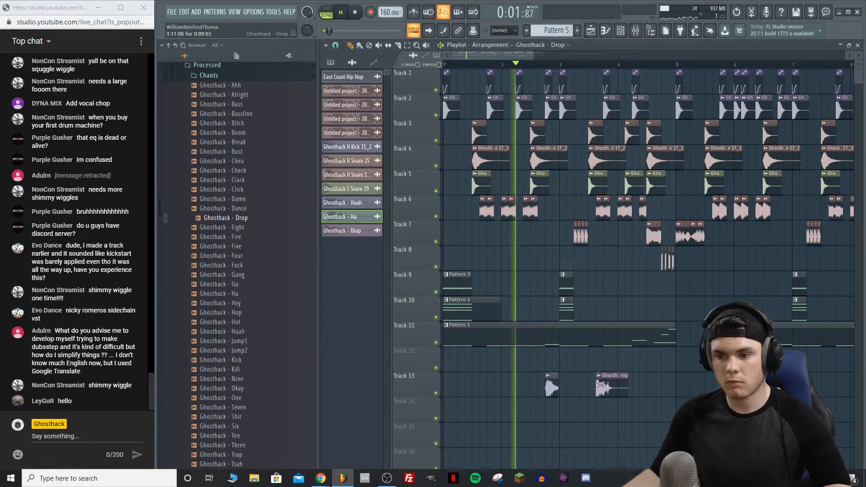
key(space)
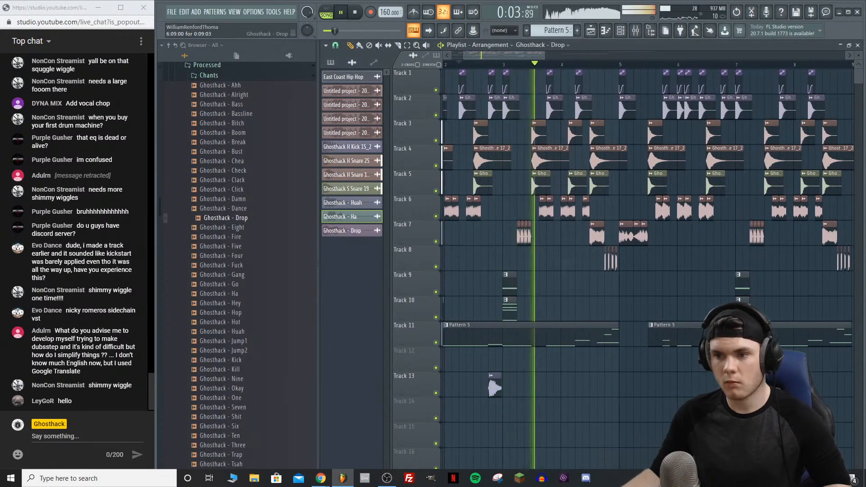
drag(560, 413, 614, 368)
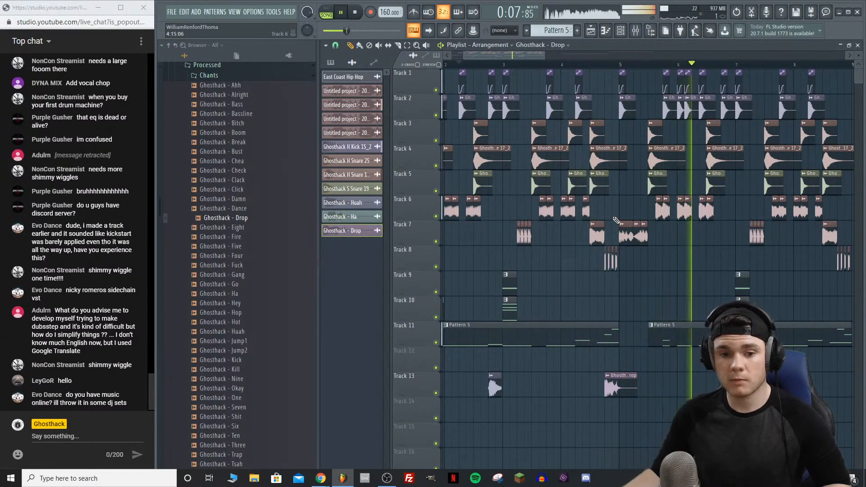
scroll(591, 66, down, 2)
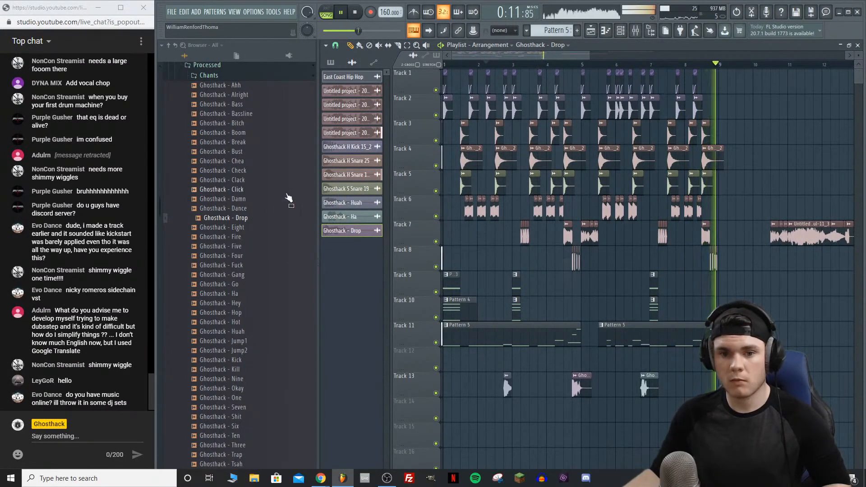
Step: Audition the chants from Dance up through Ahh, and play the opening bars of the drop
key(space)
click(248, 208)
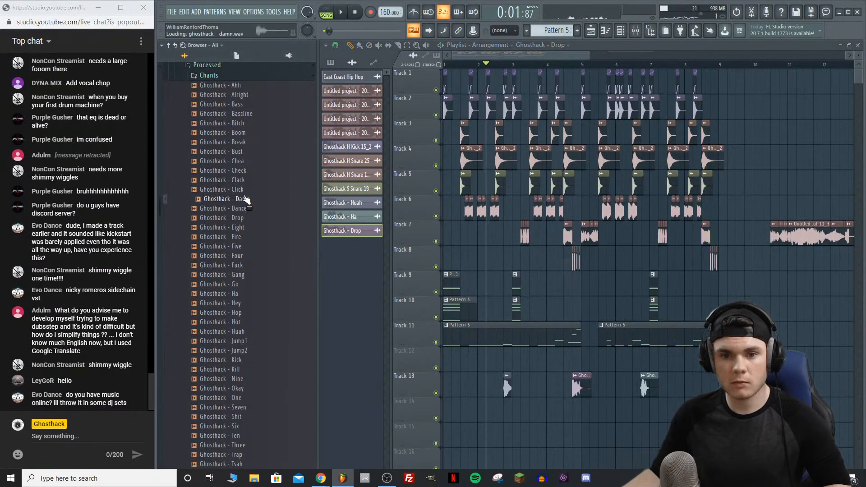
click(243, 180)
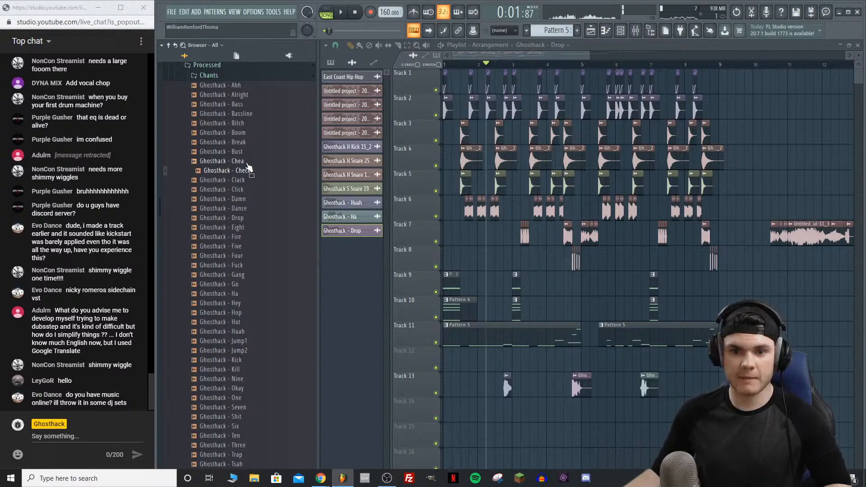
click(248, 144)
click(252, 113)
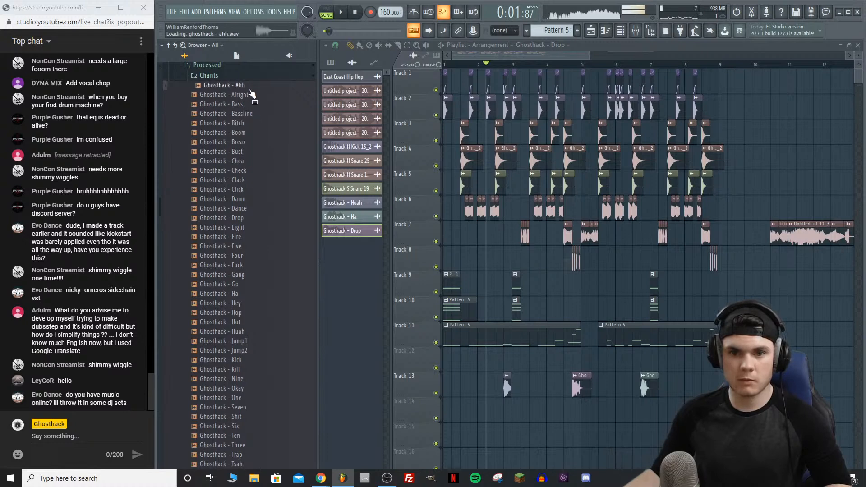
click(250, 86)
key(space)
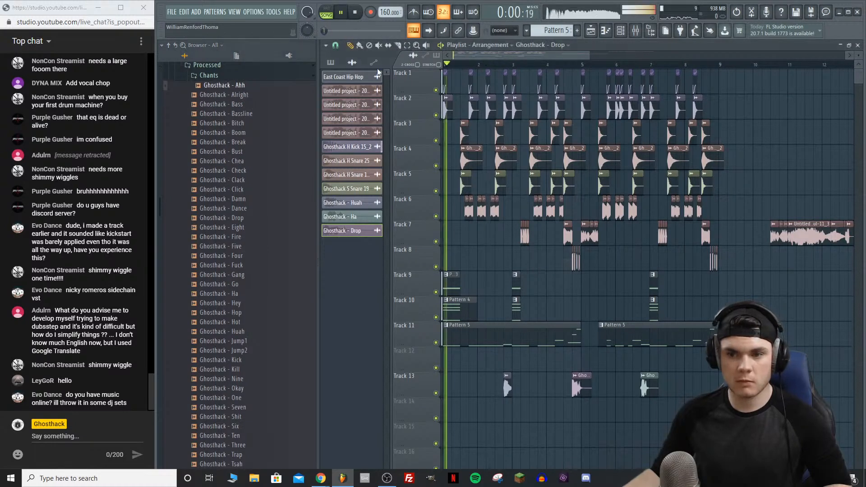
scroll(444, 64, up, 2)
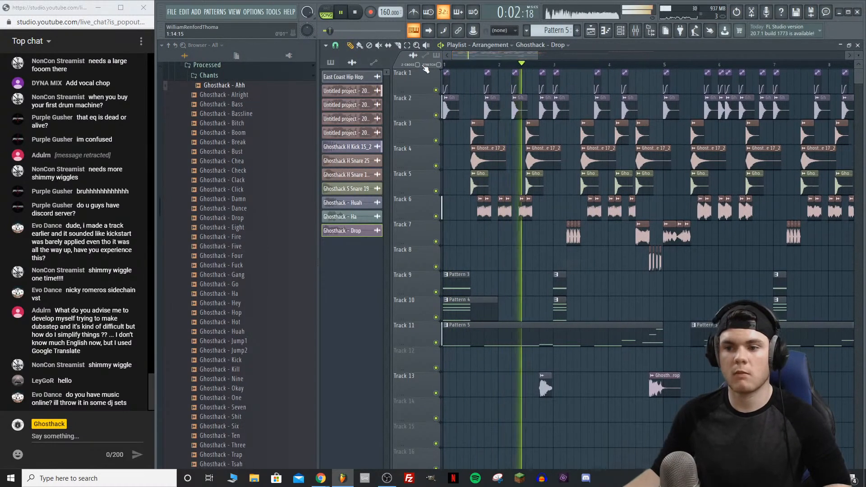
key(space)
Step: Place Ghosthack - Ahh on Track 13 shortly before bar 3, shift the Huah clip to mid-bar 3, and play that spot
click(250, 88)
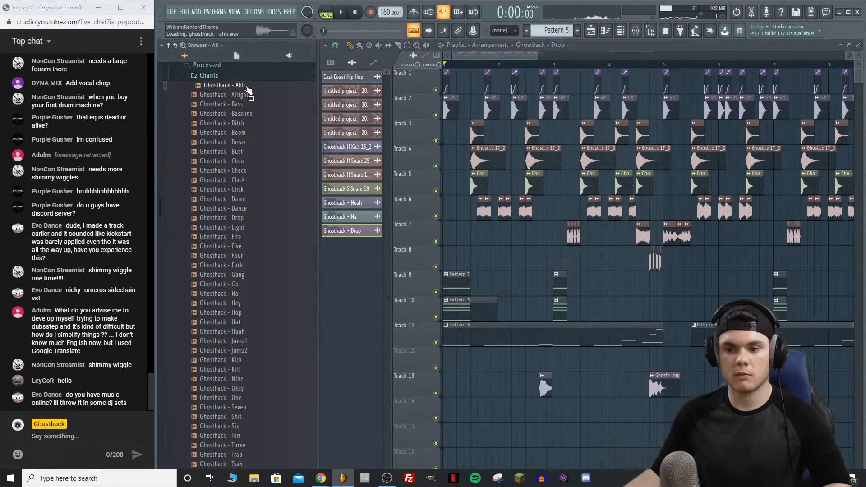
drag(541, 402, 558, 379)
key(space)
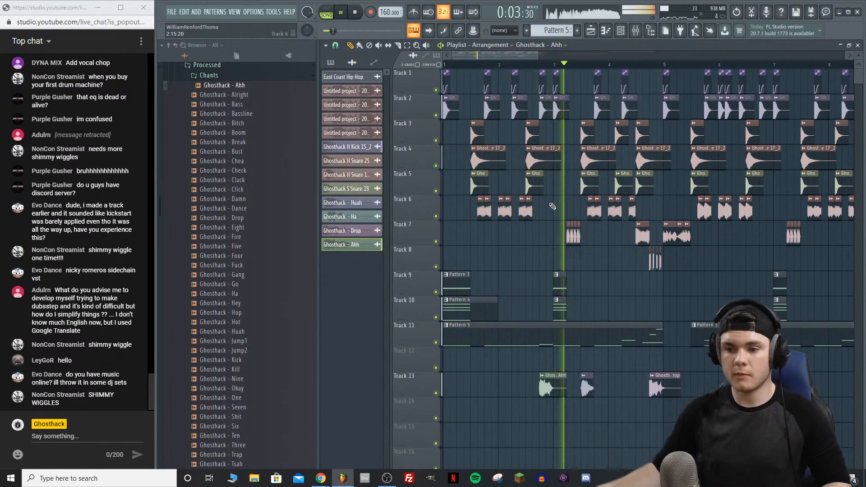
click(540, 64)
key(space)
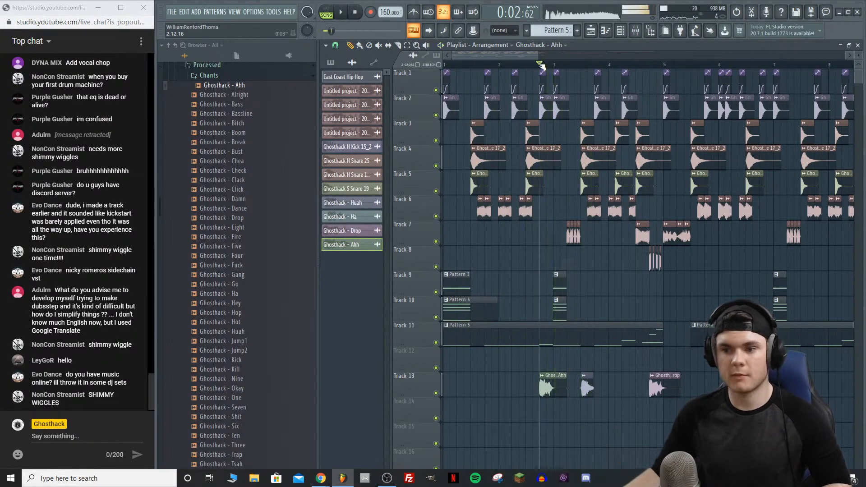
Step: Play the drop from the start to judge how the vocal chants sit in it
scroll(541, 65, down, 3)
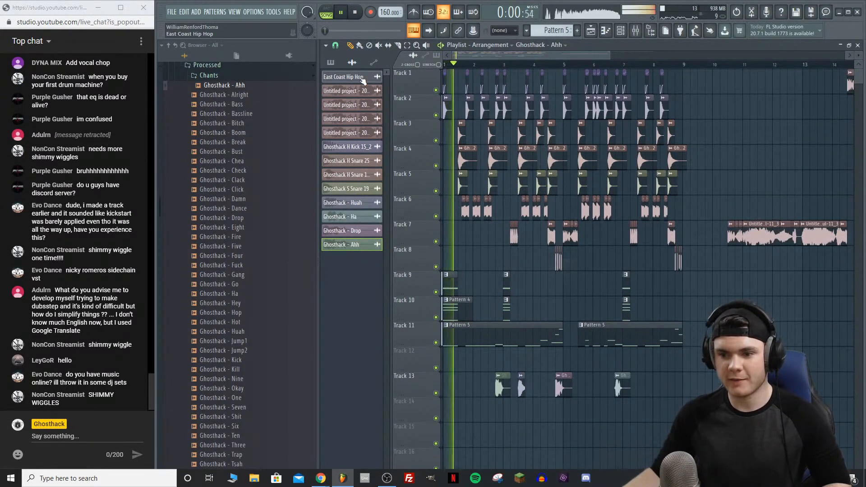
key(space)
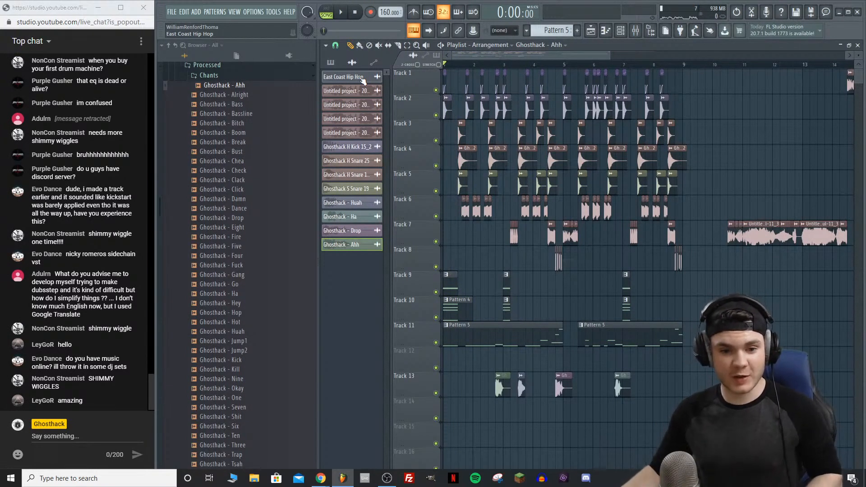
key(space)
key(space)
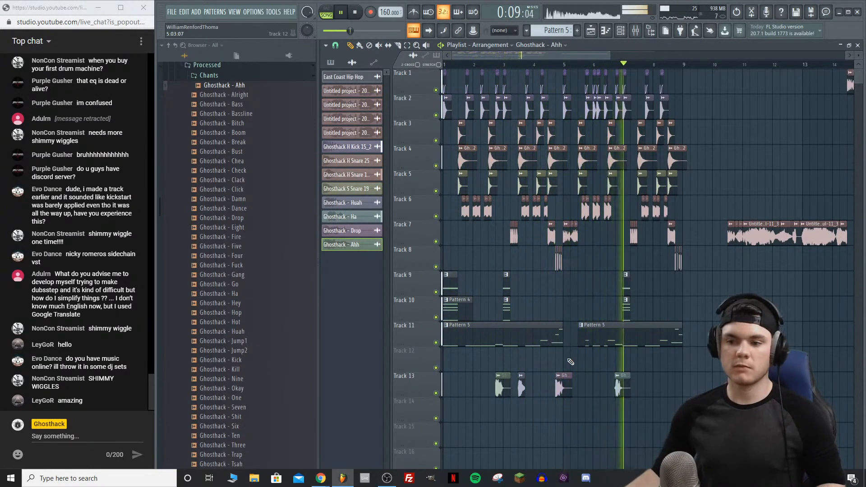
key(space)
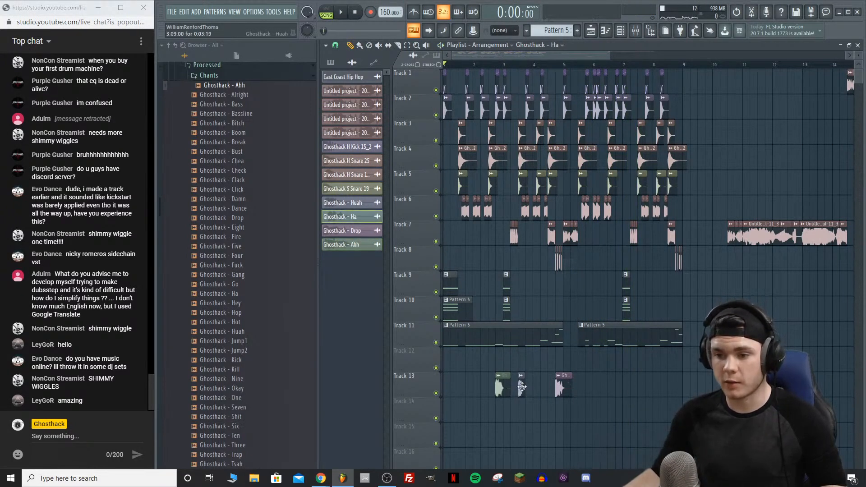
Step: Replace the Ha clip shortly before bar 7 on Track 13 with the Ghosthack - Drop clip and play that section
mouse_move(633, 379)
mouse_down()
mouse_move(648, 379)
mouse_move(639, 392)
mouse_up()
key(space)
scroll(610, 70, up, 3)
key(space)
key(space)
key(space)
key(space)
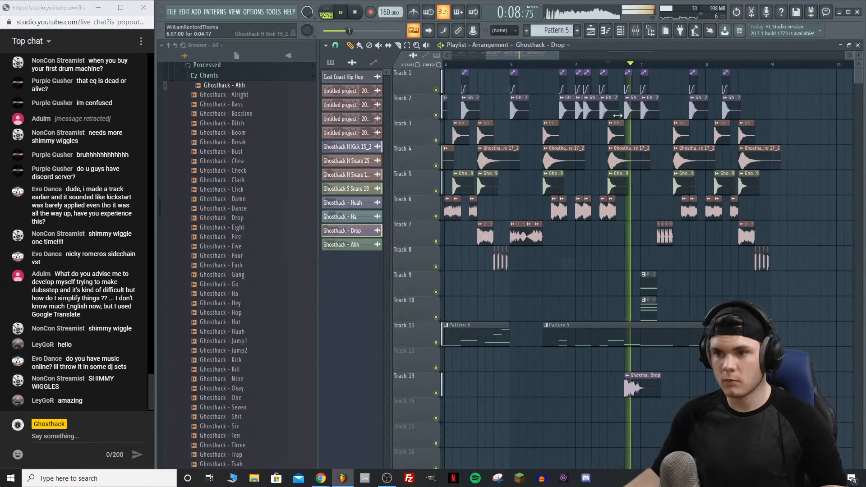
scroll(615, 67, down, 3)
Step: Set the Drop clip aside around bar 11, place the Huah clip shortly before bar 7 on Track 13, and play it
key(space)
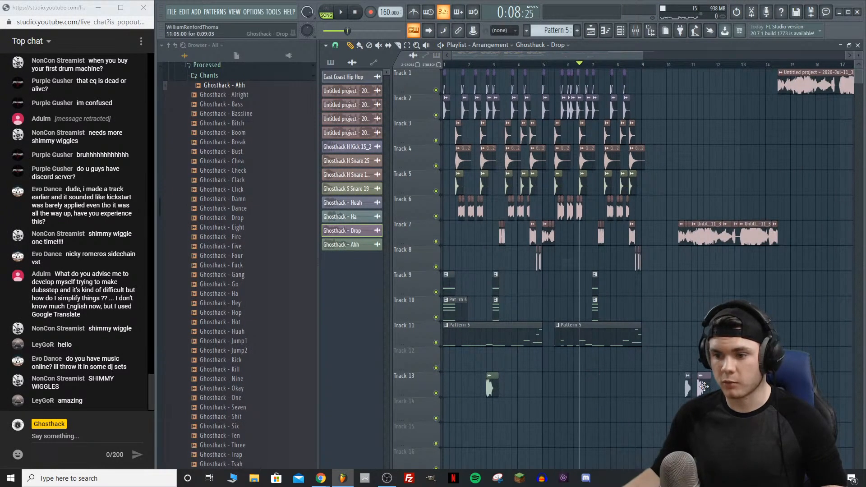
drag(595, 387, 582, 391)
key(space)
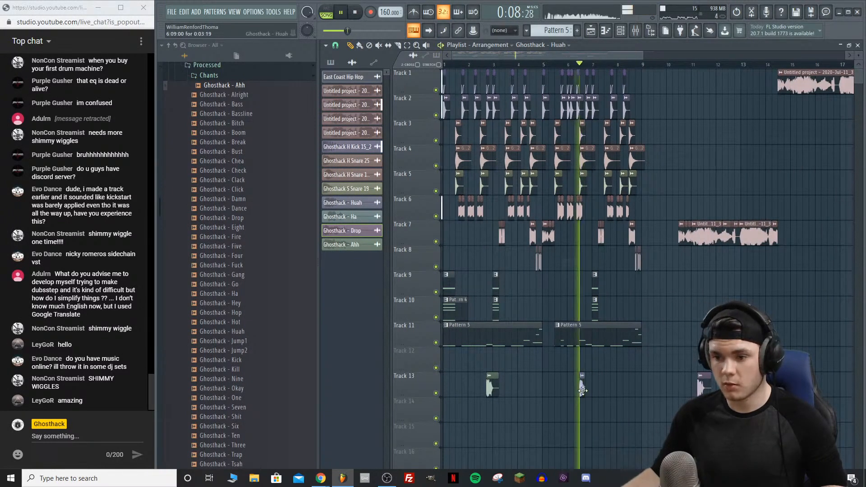
key(space)
key(space)
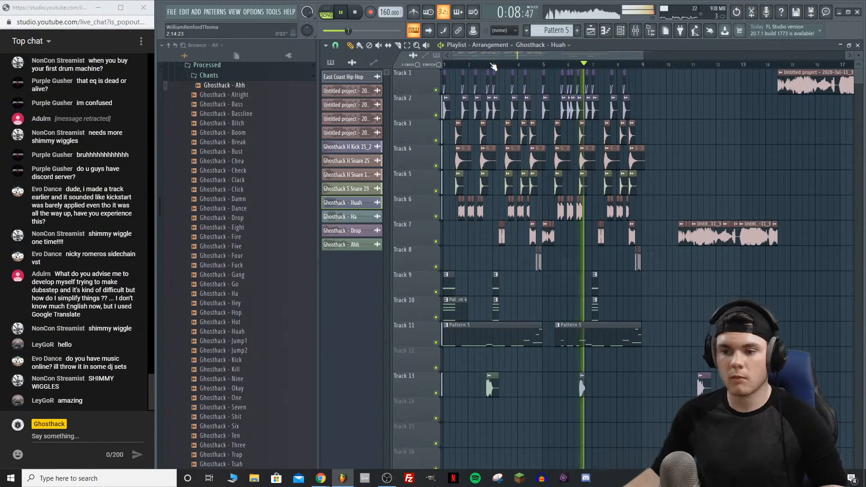
key(space)
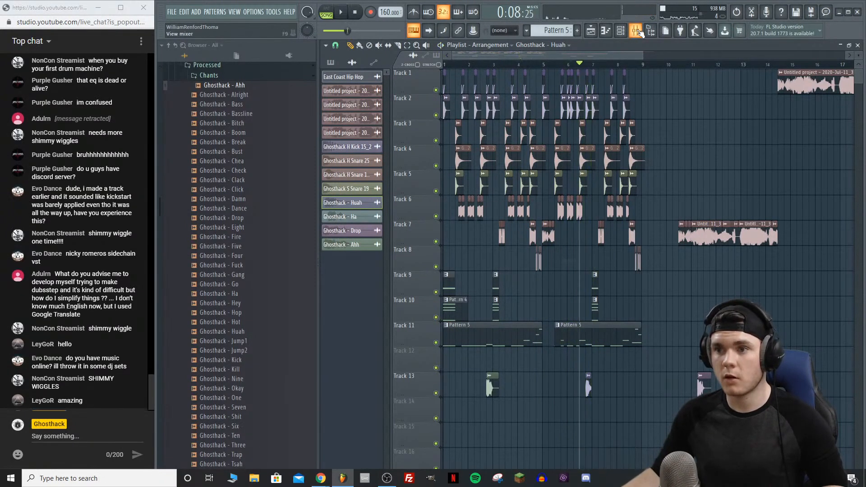
Step: Rename mixer Insert 18 as Vox
key(F9)
click(512, 210)
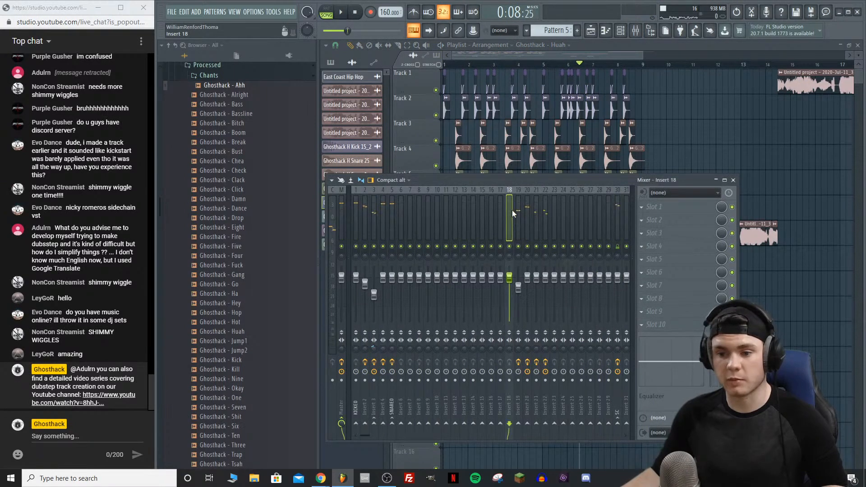
right_click(512, 210)
click(523, 198)
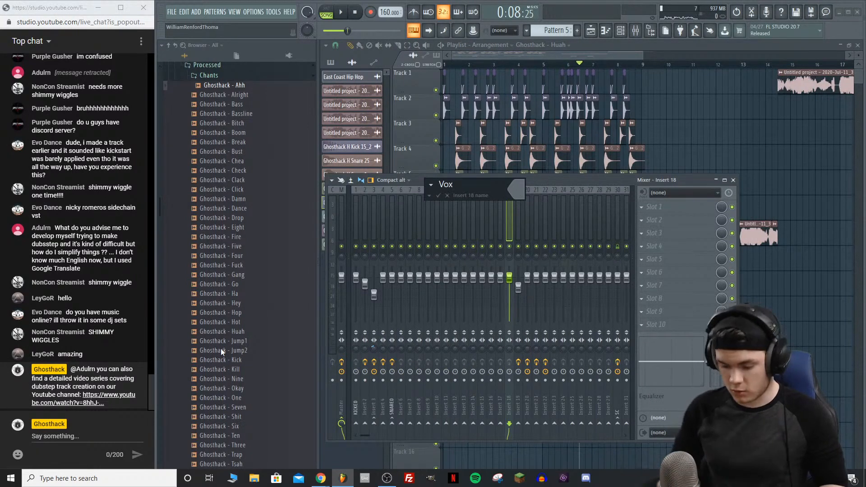
key(Return)
key(F9)
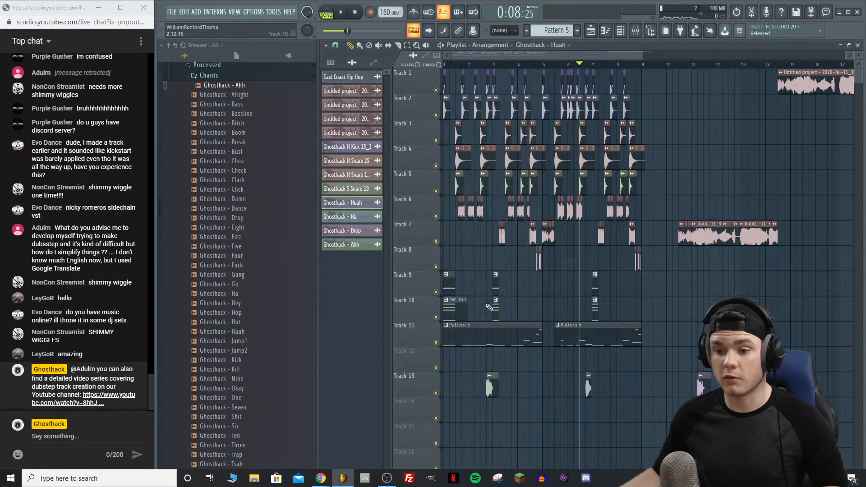
Step: Route the Ghosthack - Ahh and Ghosthack - Huah samples to mixer track 18
double_click(495, 383)
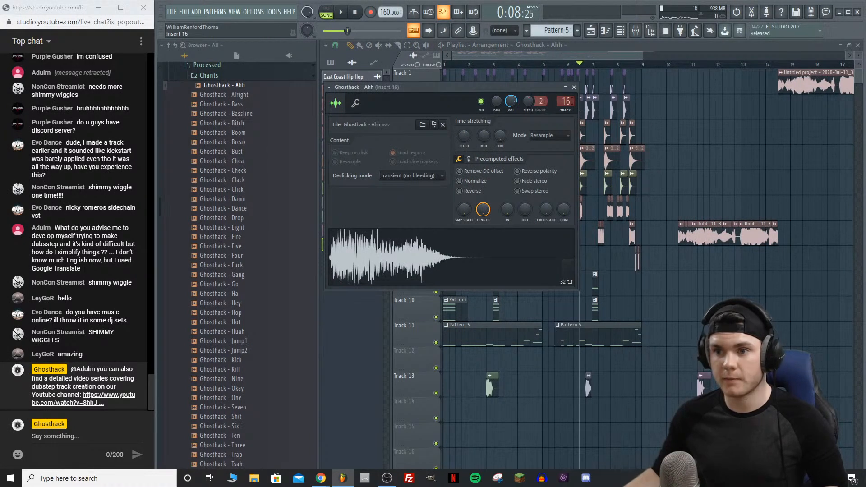
click(574, 87)
double_click(587, 383)
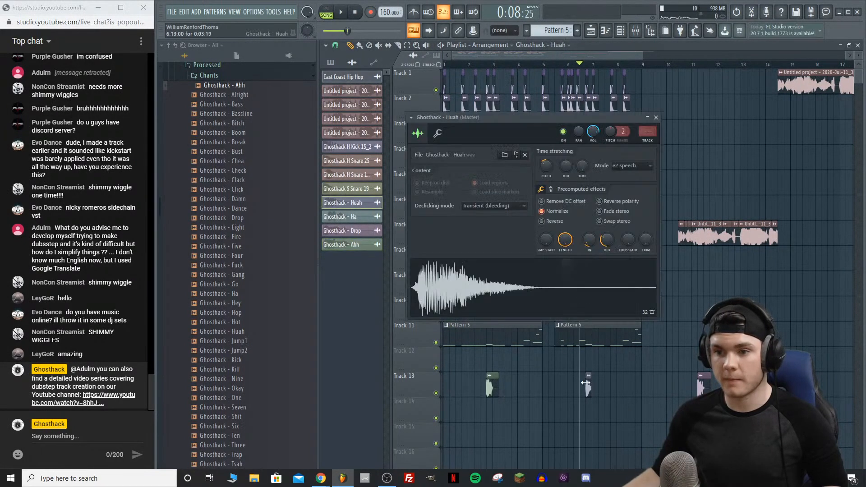
drag(648, 132, 648, 126)
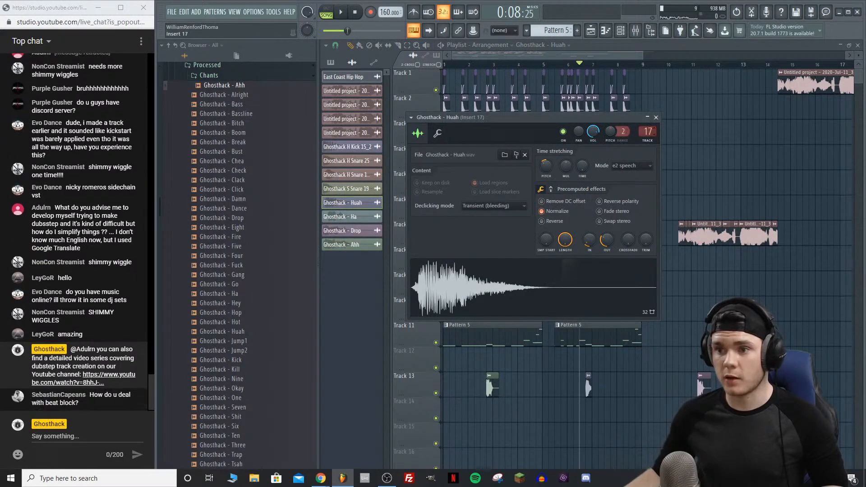
key(space)
click(656, 117)
Step: Play the section before bar 7 with the mixer open to check the signal on the Vox track
key(space)
key(space)
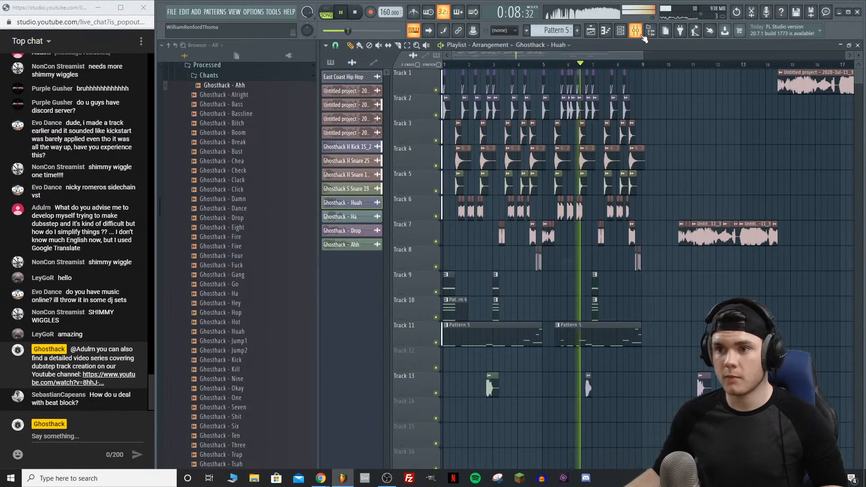
click(635, 31)
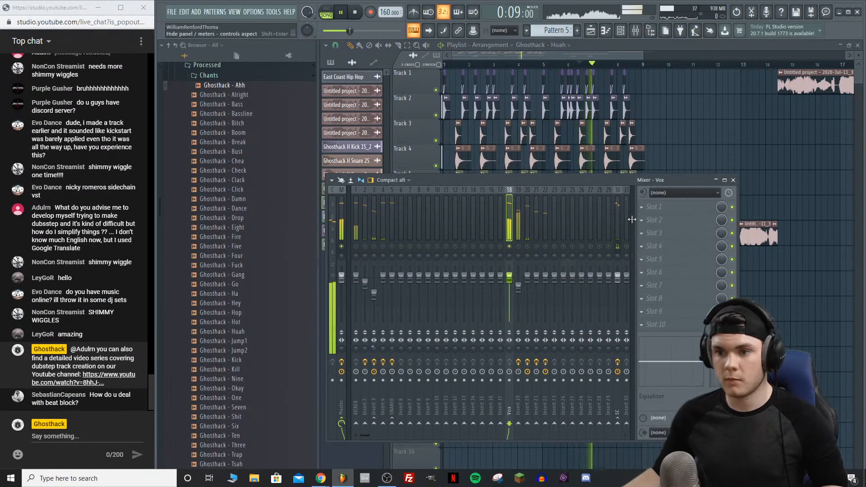
key(space)
Step: Load SerumFX in the first effect slot of the Vox track and enable its compressor in multiband mode
click(652, 207)
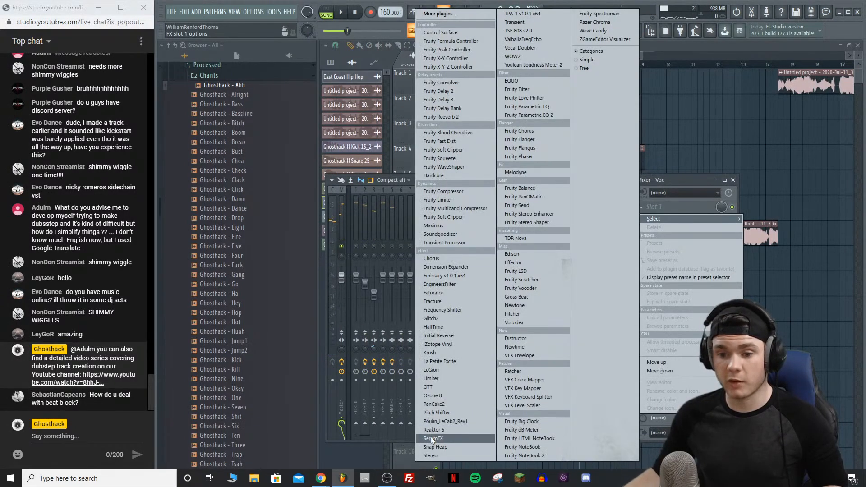
click(432, 438)
key(space)
click(341, 214)
click(602, 151)
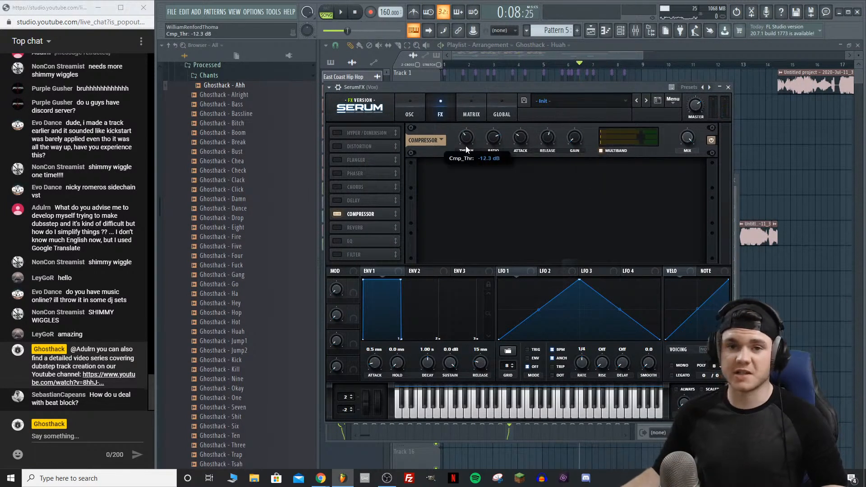
Step: Listen to the vocal through the SerumFX multiband compressor and close the plugin window
key(space)
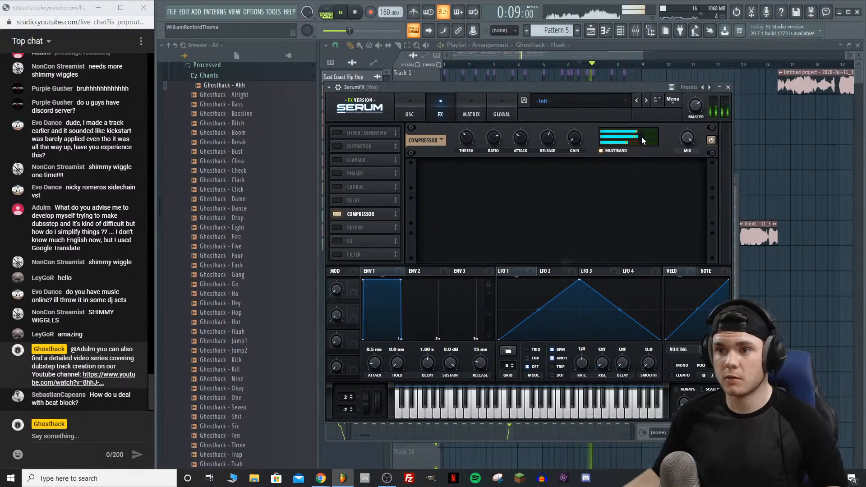
key(space)
click(728, 87)
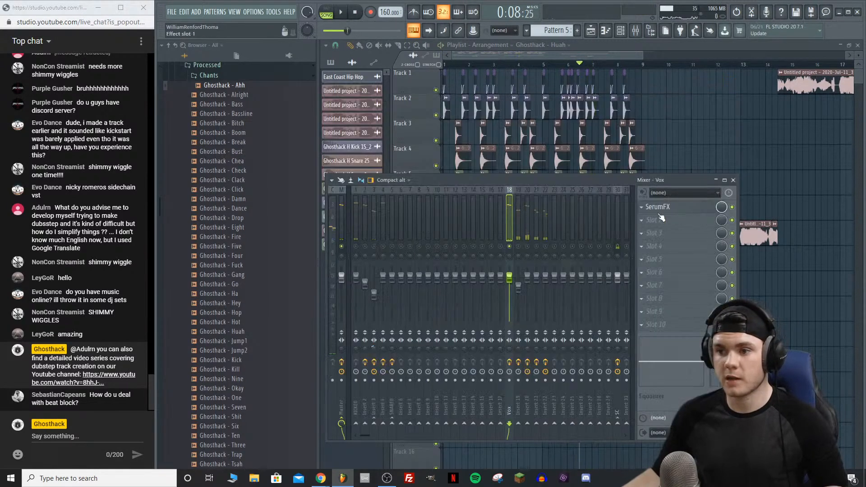
Step: Load Fruity parametric EQ 2 in the second slot of the Vox track, apply a preset and raise its low cut into the bass range
click(661, 219)
click(545, 118)
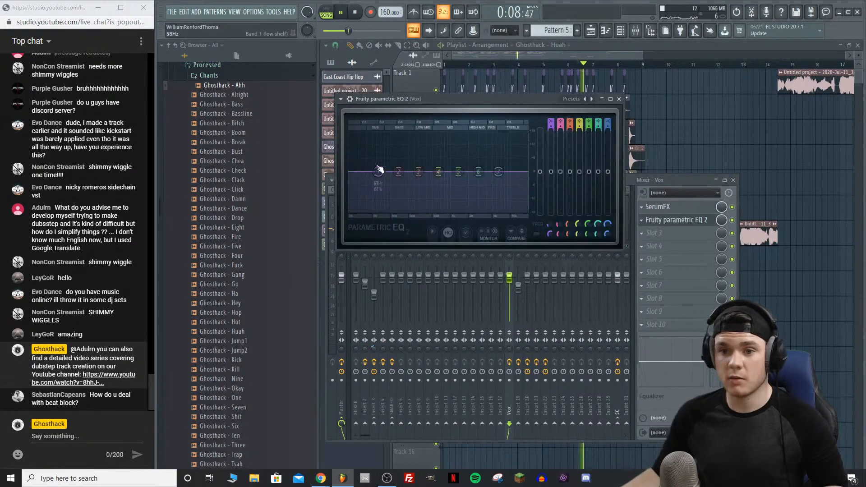
key(space)
click(572, 99)
click(569, 111)
drag(350, 171, 388, 171)
key(space)
key(space)
key(space)
key(space)
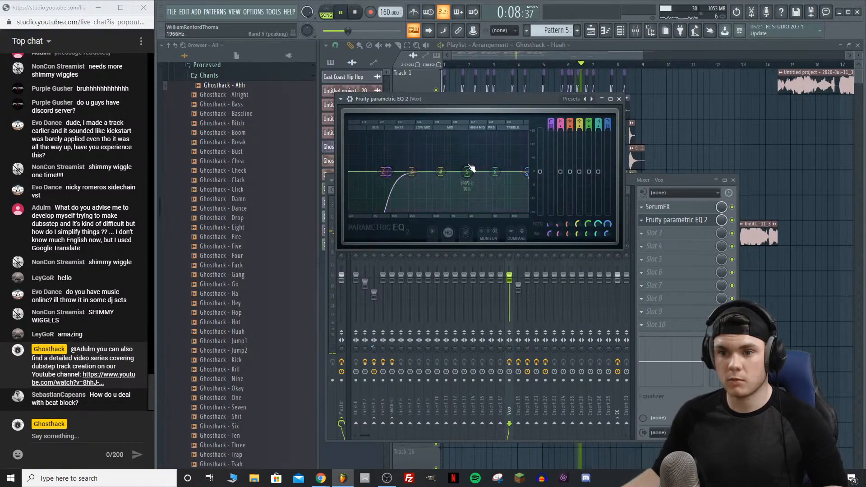
Step: Sweep EQ band 4 as a boost through the high mids around 4 kHz and turn it into a slight cut
drag(441, 171, 471, 166)
key(space)
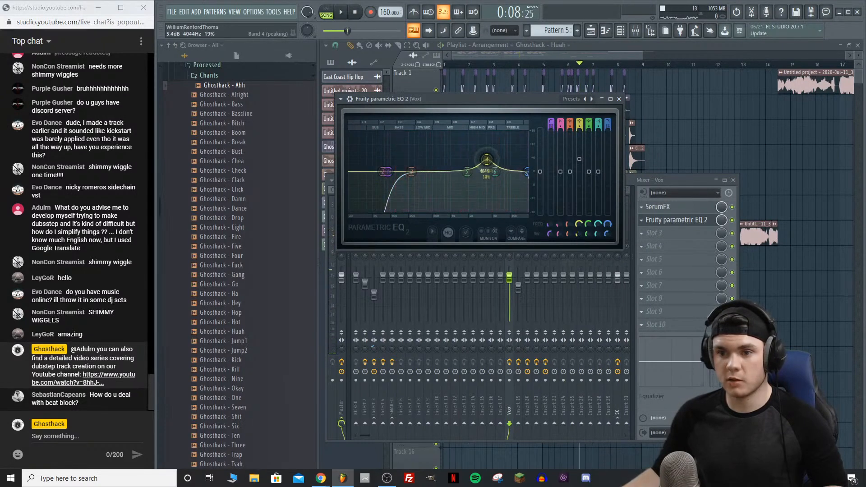
drag(480, 159, 480, 176)
key(space)
key(space)
key(space)
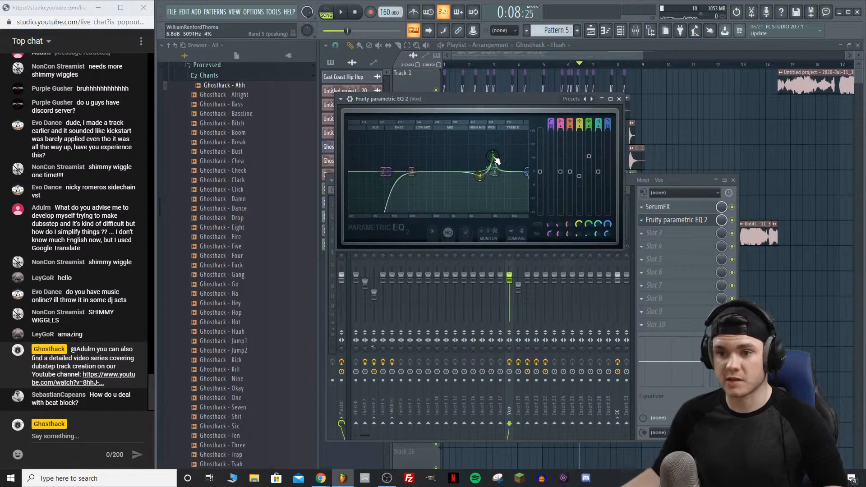
Step: Set EQ band 5 to a cut of about 2.2 dB at 5091 Hz and listen to the vocal
key(space)
drag(493, 157, 493, 175)
key(space)
key(space)
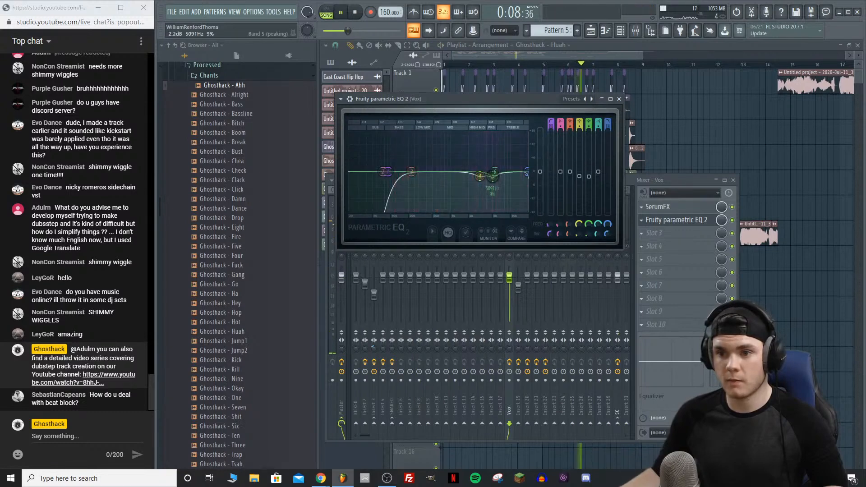
key(space)
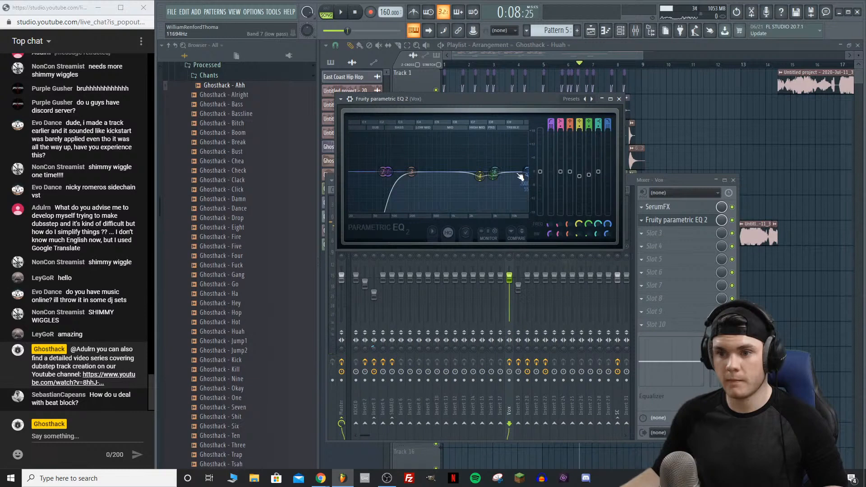
Step: Adjust the bandwidth of EQ band 7 and move the band slightly lower in the treble while auditioning the vocal
drag(608, 234, 608, 237)
key(space)
key(space)
drag(527, 173, 523, 173)
key(space)
key(space)
key(space)
Step: Close the EQ and toggle solo on the Vox track to compare the vocal alone and in the mix
click(653, 221)
key(space)
right_click(519, 246)
key(space)
key(space)
right_click(511, 246)
key(space)
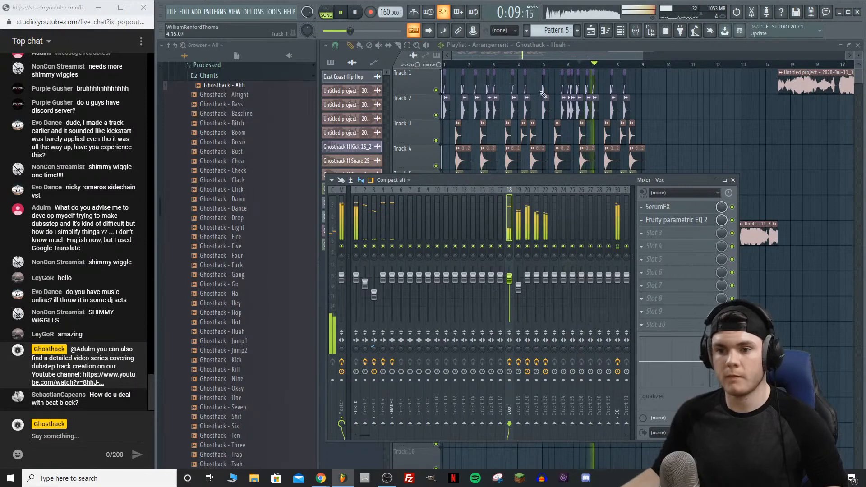
key(space)
right_click(510, 246)
key(space)
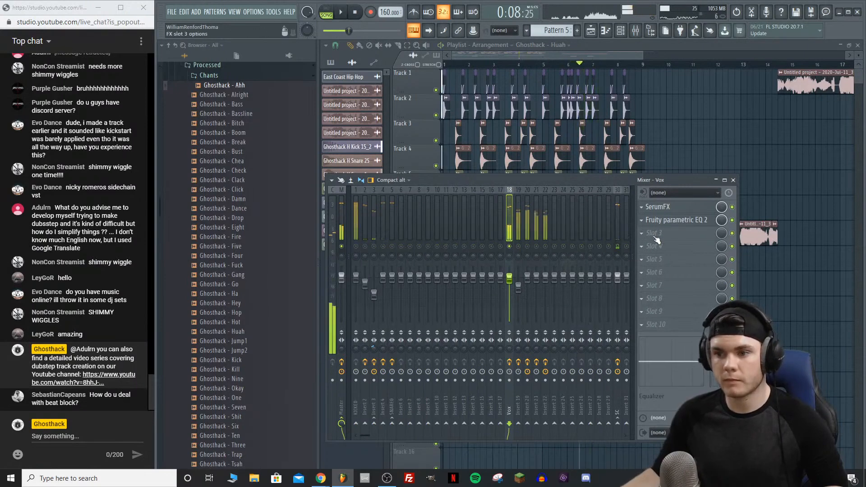
Step: Load the Stereo effect in the third slot of the Vox track and play the vocal through it
key(space)
click(654, 238)
click(433, 456)
key(space)
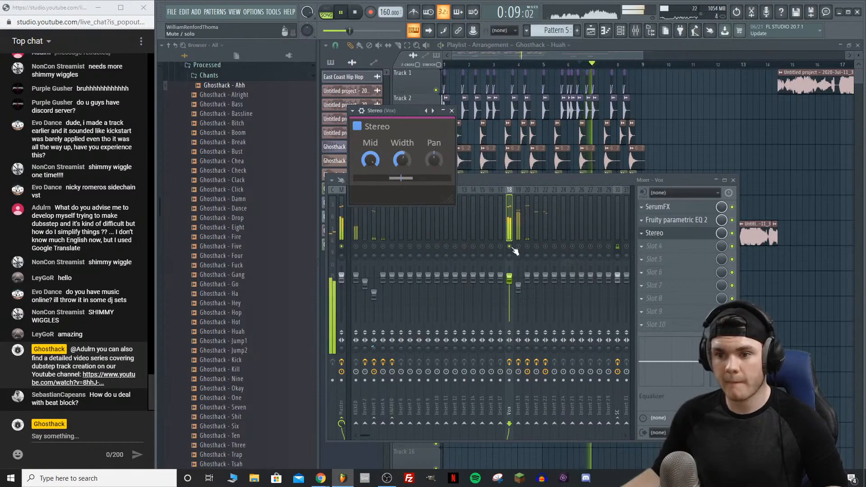
Step: Return to the playlist and replay bar 2 to hear how the Ghosthack - Ahh chant sits with the drums
click(573, 49)
click(480, 66)
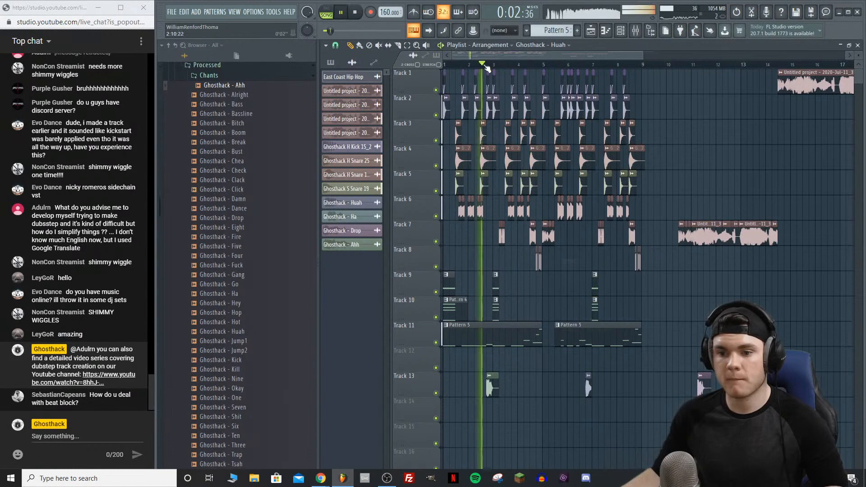
scroll(496, 68, up, 6)
key(space)
key(space)
scroll(495, 66, up, 1)
drag(500, 57, 488, 59)
click(485, 65)
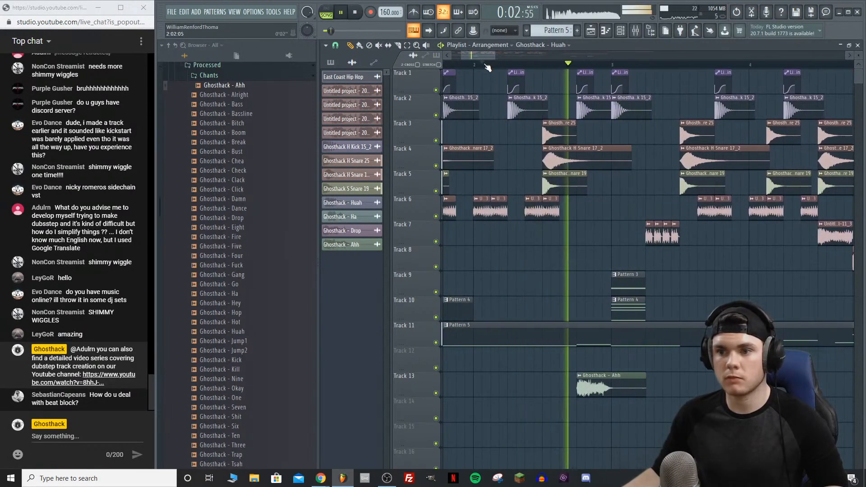
click(487, 67)
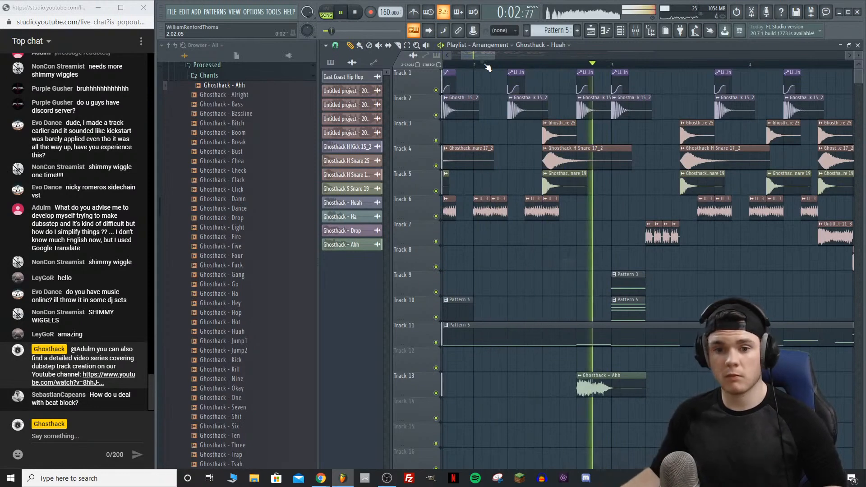
click(486, 67)
Step: Delete the kick clip on Track 2 and its automation clip on Track 1 where the Ghosthack - Ahh chant starts before bar 3
right_click(593, 110)
right_click(581, 83)
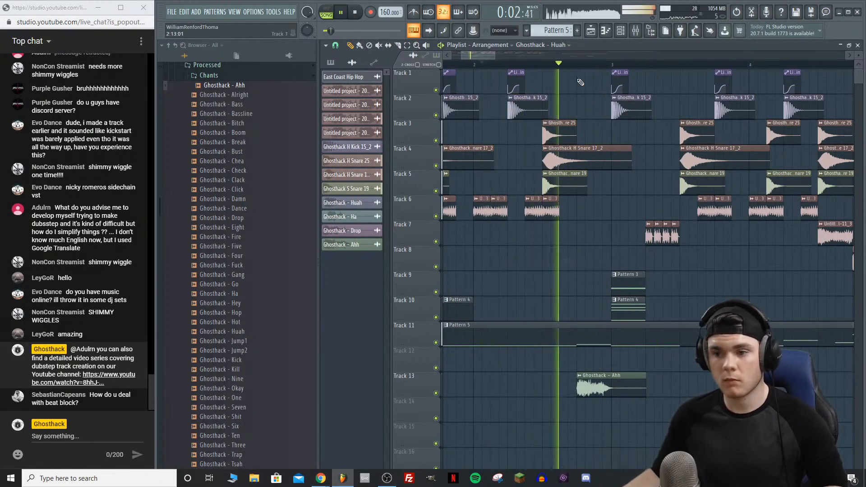
click(480, 66)
Step: Slice Pattern 5 on Track 11 at bar 3 and clear the portion above the Ghosthack - Ahh chant's start to leave a gap
click(397, 45)
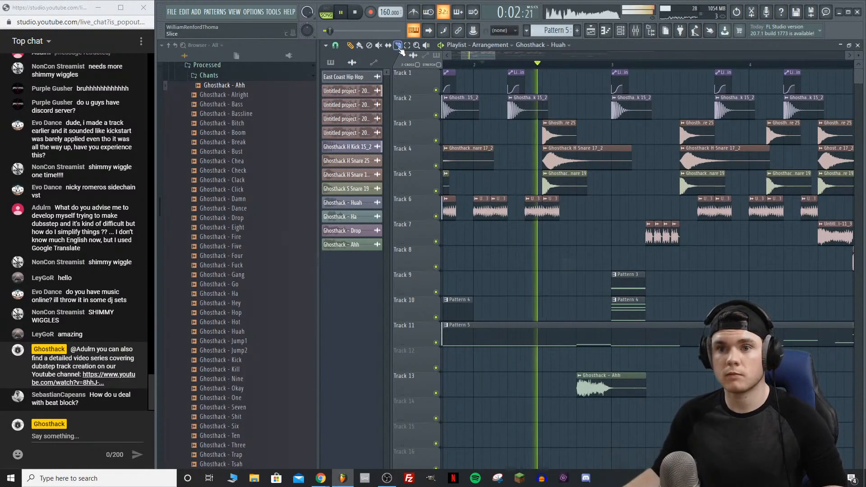
key(space)
mouse_move(613, 365)
mouse_down()
mouse_move(605, 317)
mouse_move(576, 342)
mouse_up()
key(space)
key(space)
key(p)
key(space)
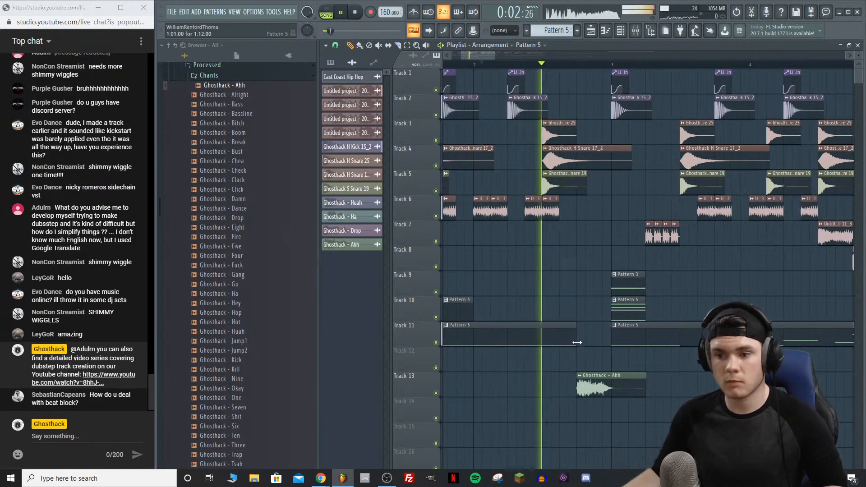
Step: Play the drop from the start to check the gap before bar 3, and view the whole arrangement
key(space)
scroll(512, 68, down, 3)
key(space)
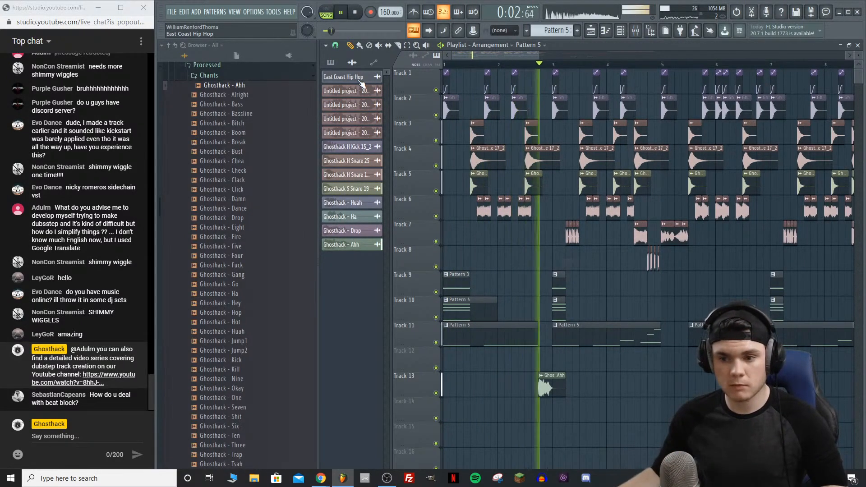
key(space)
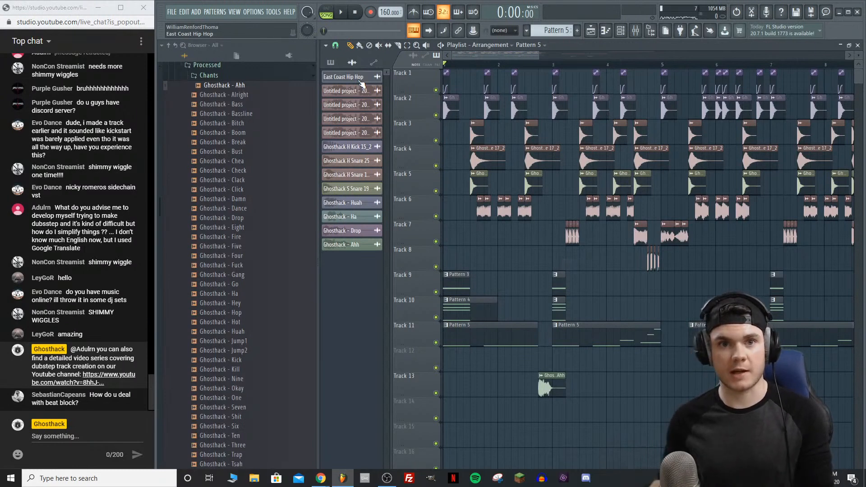
drag(540, 59, 712, 58)
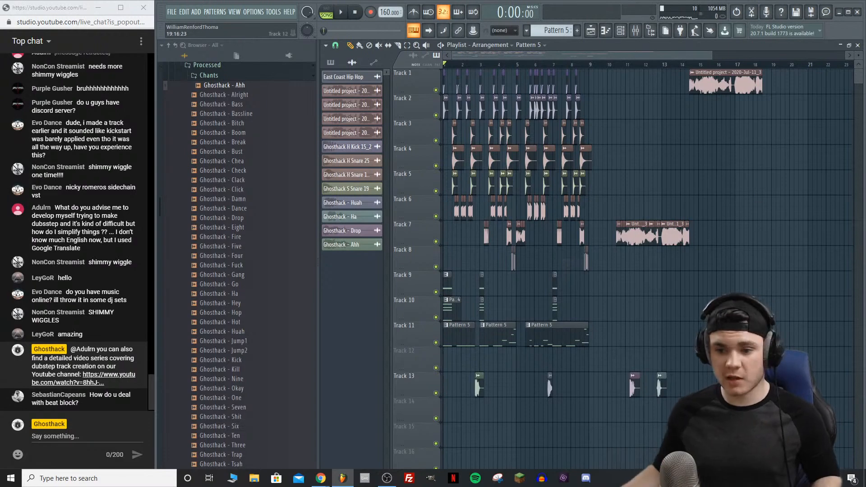
Step: Switch to OBS to check the stream and hide its window again
click(387, 478)
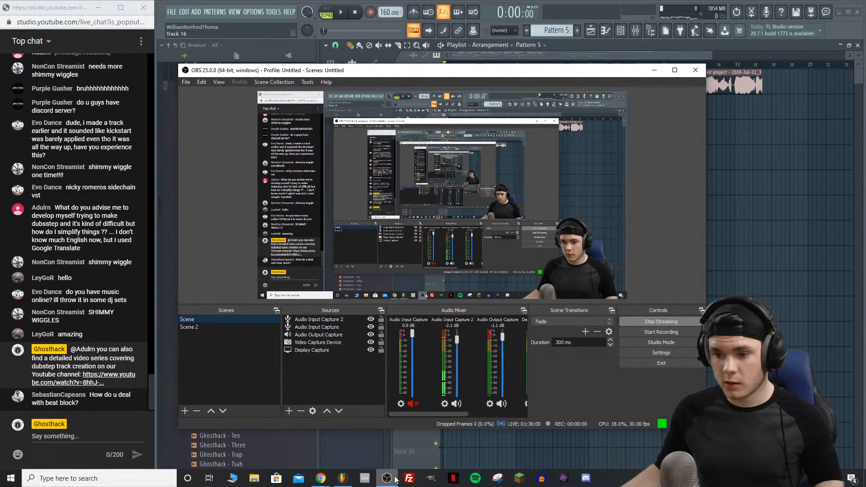
click(395, 479)
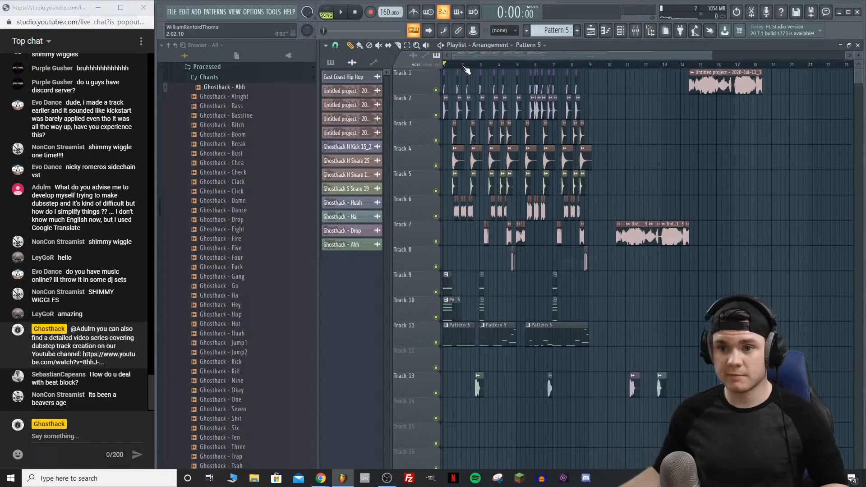
Step: Play the opening of the drop from bar 1 to review the edited transition
scroll(466, 69, up, 4)
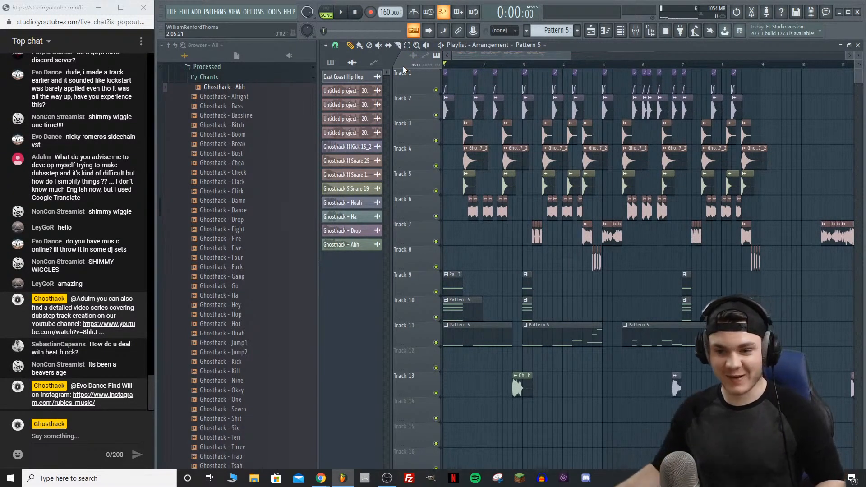
key(space)
key(space)
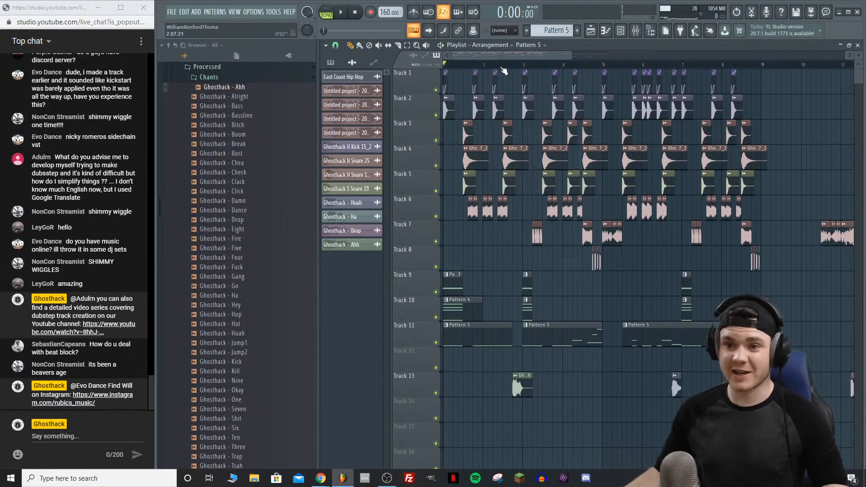
key(space)
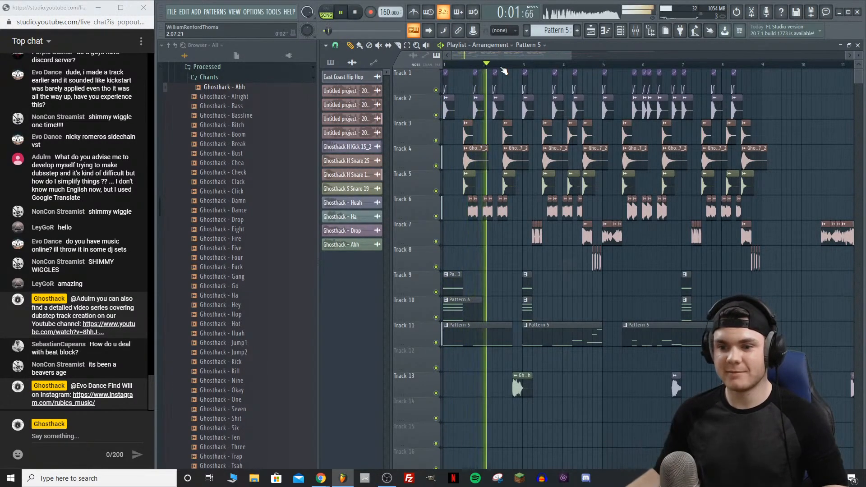
key(space)
Step: Replay the passage from around bar 2 to judge the Ghosthack - Ahh chant in the gap before bar 3
click(496, 66)
key(space)
scroll(505, 69, up, 3)
key(space)
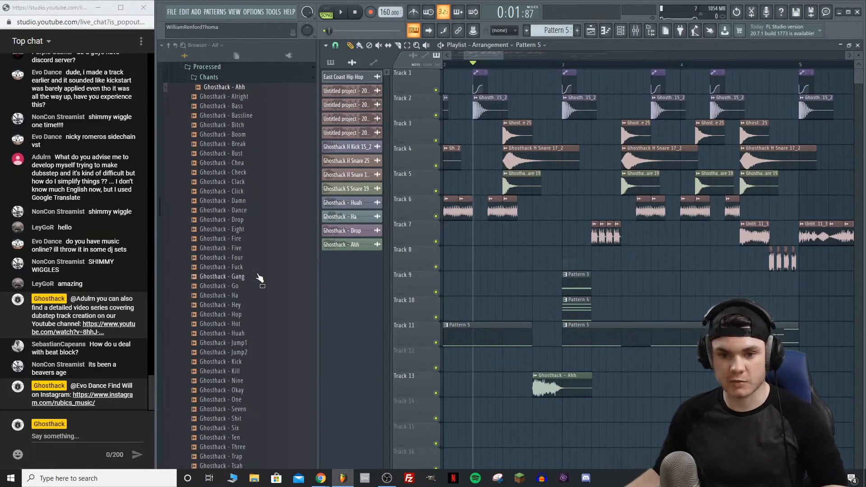
click(451, 66)
key(space)
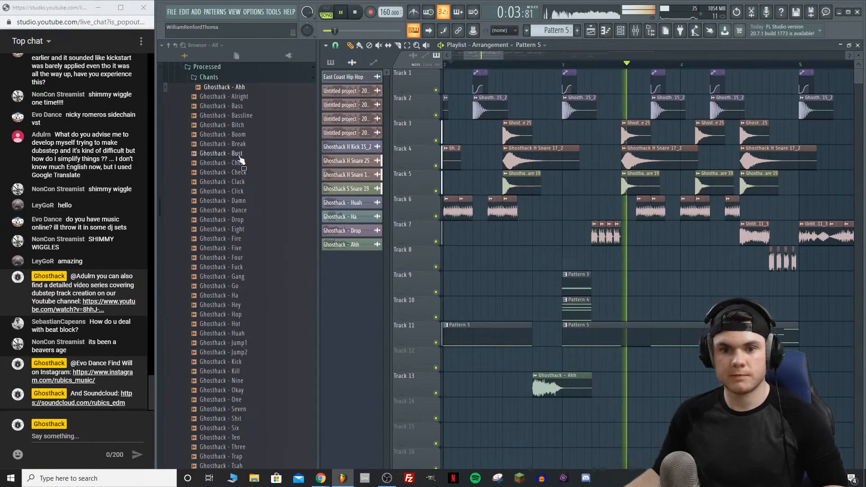
key(space)
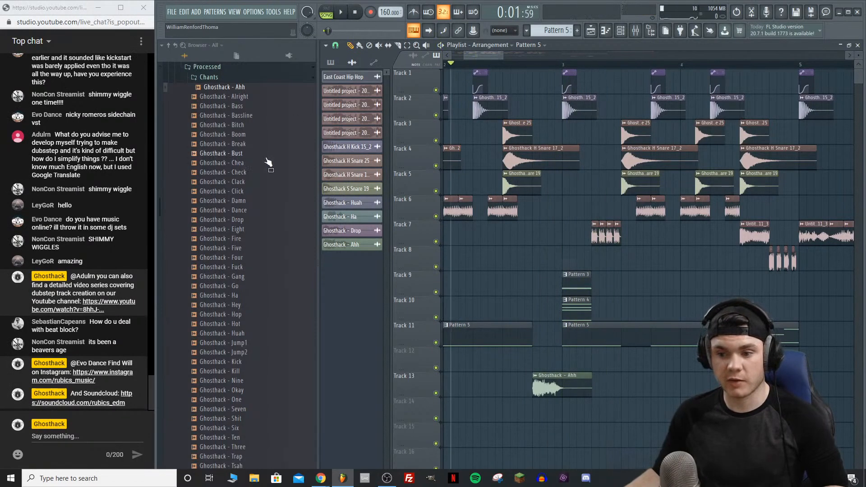
key(space)
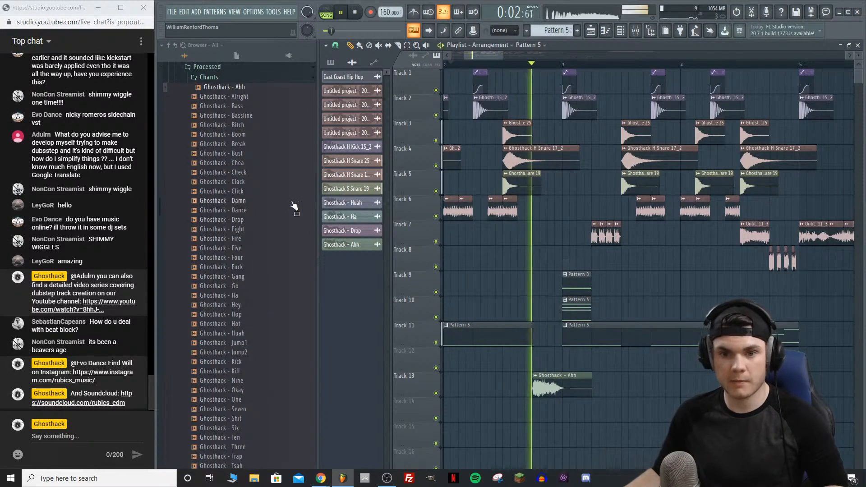
key(space)
Step: Solo Track 13 to hear the Ghosthack - Ahh chant alone, unsolo it and replay the passage in context
scroll(276, 257, up, 5)
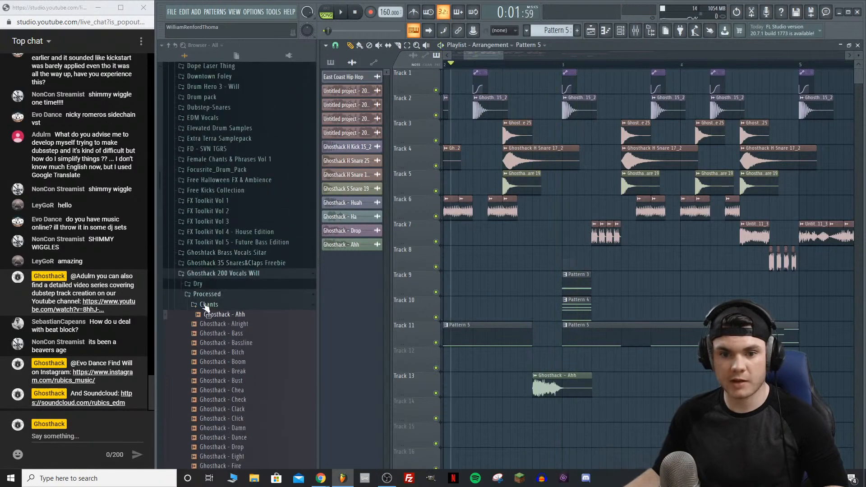
right_click(436, 393)
key(space)
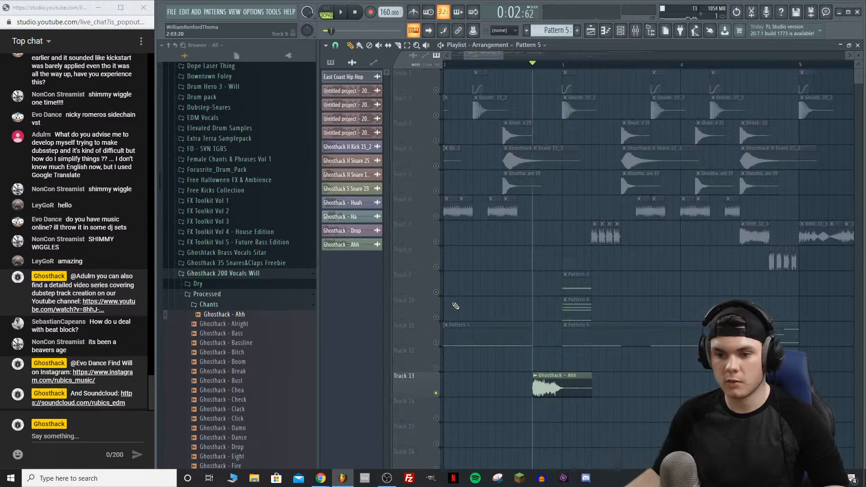
right_click(436, 393)
click(469, 64)
key(space)
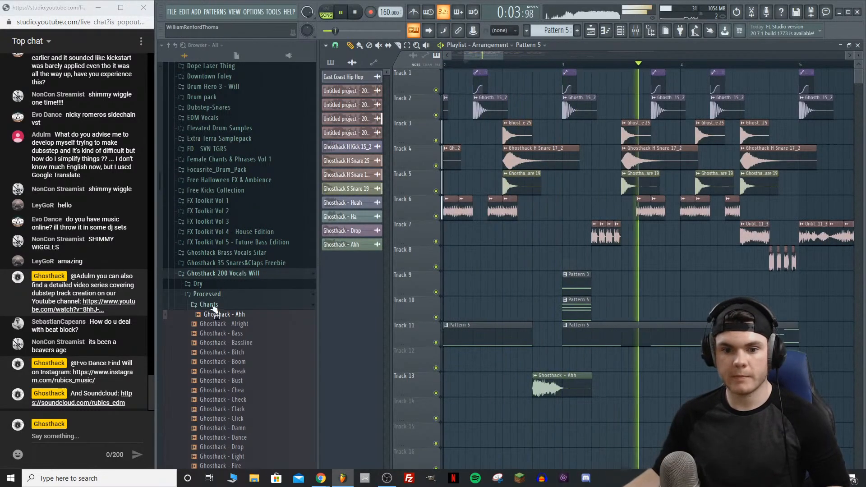
key(space)
Step: Collapse the Chants, Processed and Ghosthack 200 Vocals Will folders in the browser
click(211, 305)
click(212, 295)
click(219, 274)
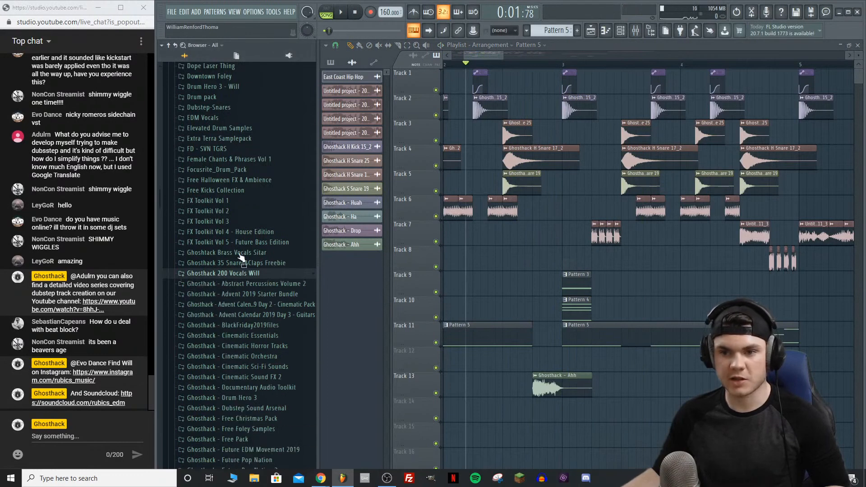
Step: Open the Channel rack and filter its channels to Unsorted
click(619, 31)
click(418, 227)
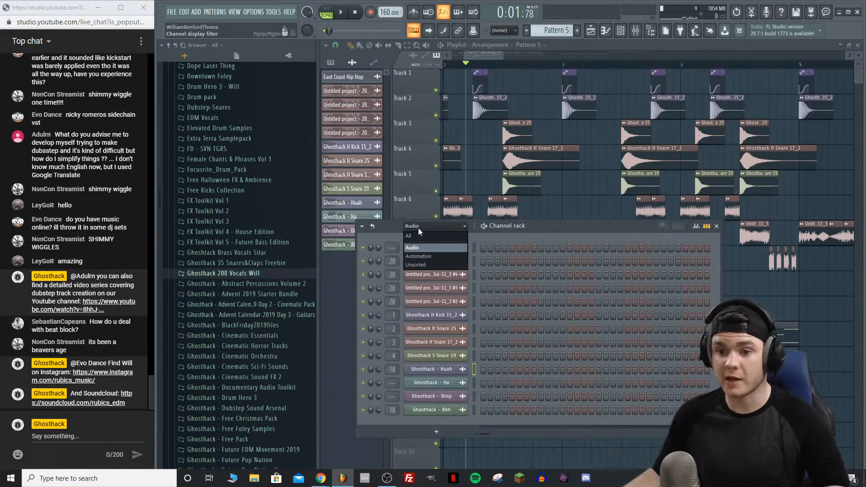
click(462, 237)
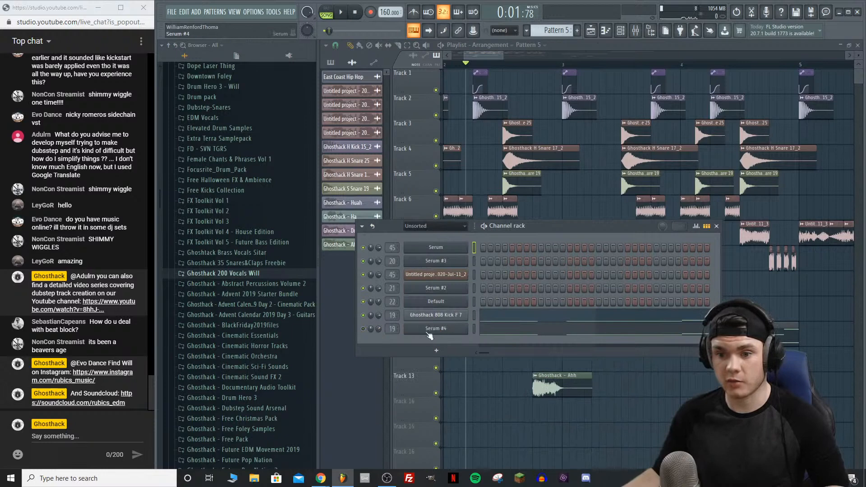
Step: Add a 3x Osc channel with oscillator 1 set to noise, and turn down the mix levels of oscillators 2 and 3
click(435, 350)
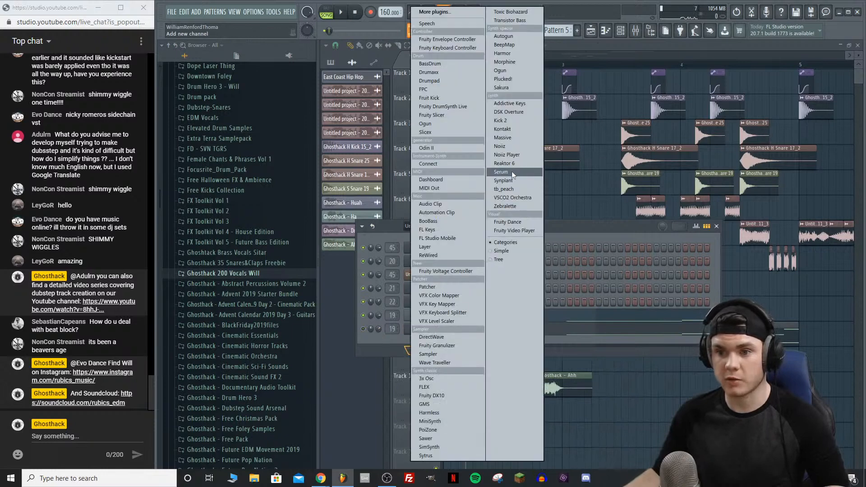
click(440, 379)
click(397, 135)
drag(579, 175, 575, 257)
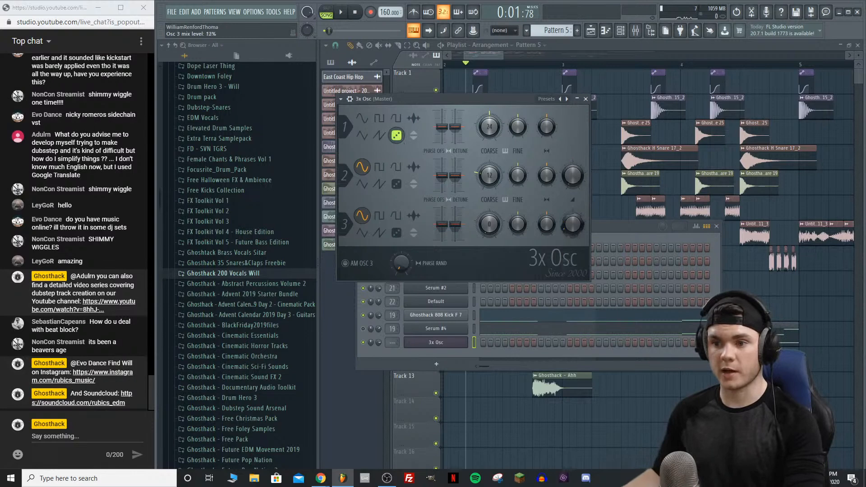
click(585, 99)
Step: Load Edison in slot 1 of the Master mixer track and record a few seconds of the 3x Osc noise
click(635, 31)
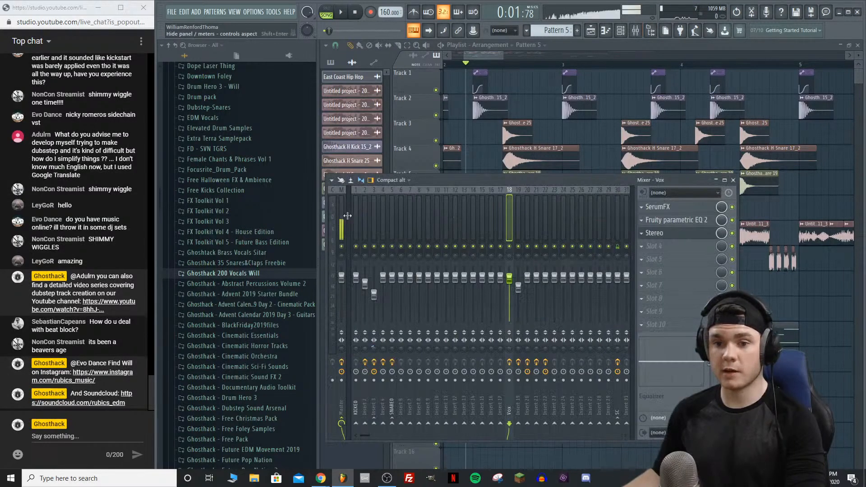
click(653, 222)
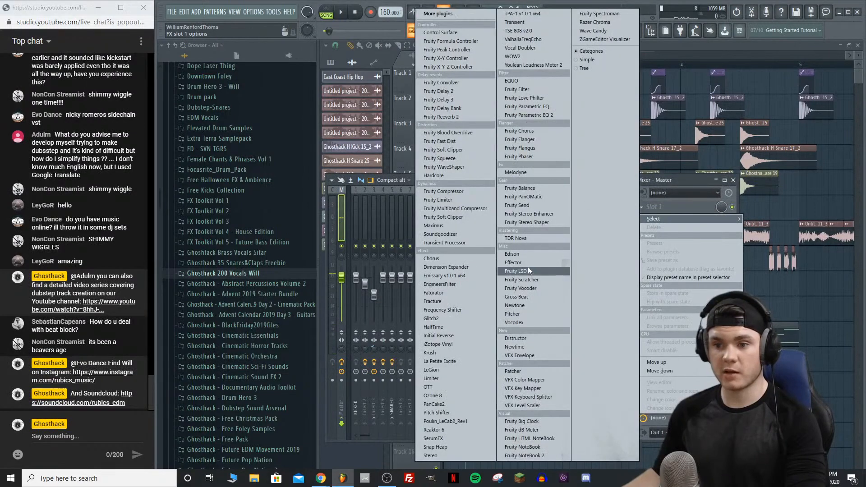
click(526, 253)
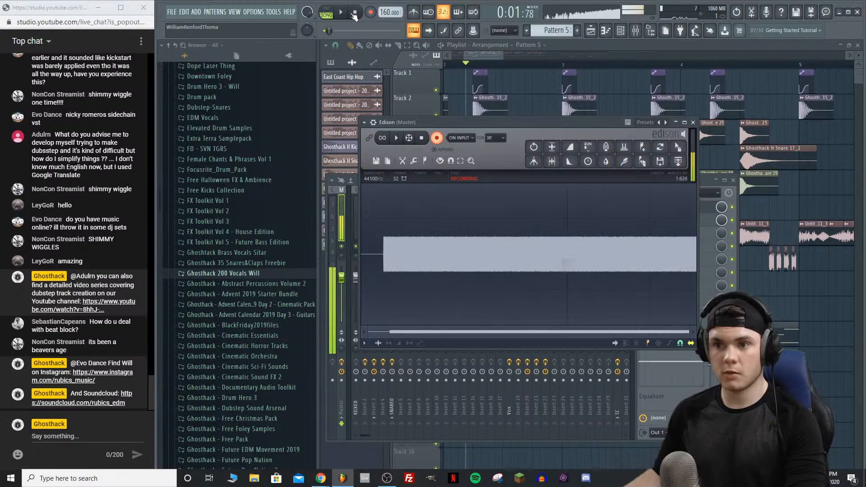
click(355, 14)
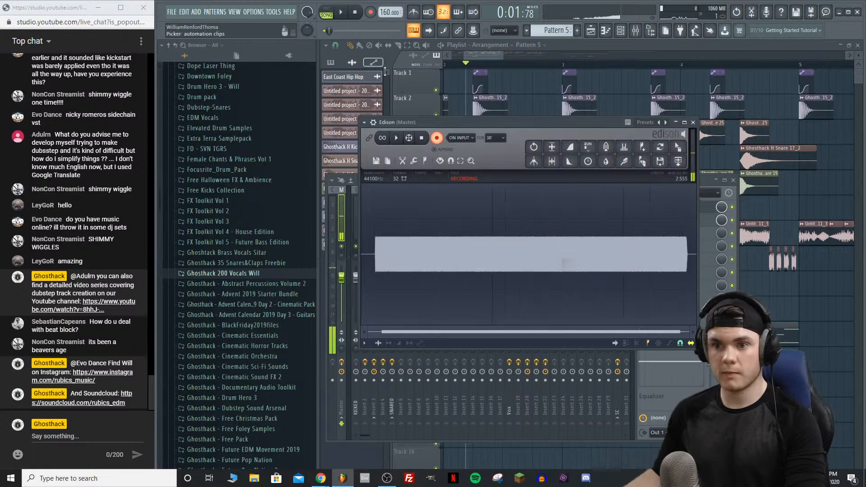
Step: Equalize the recorded noise in Edison with a low cut up to about 100 Hz and a high roll-off above about 8 kHz
click(622, 151)
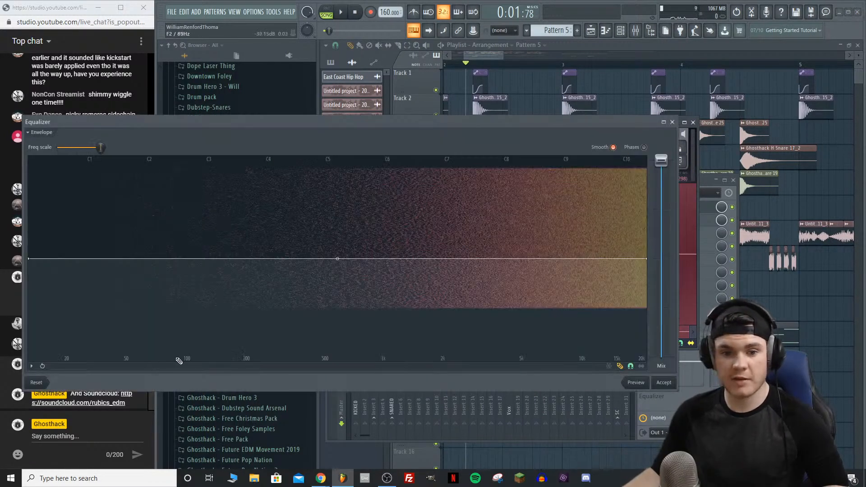
drag(176, 359, 4, 393)
drag(429, 317, 477, 261)
drag(647, 300, 646, 311)
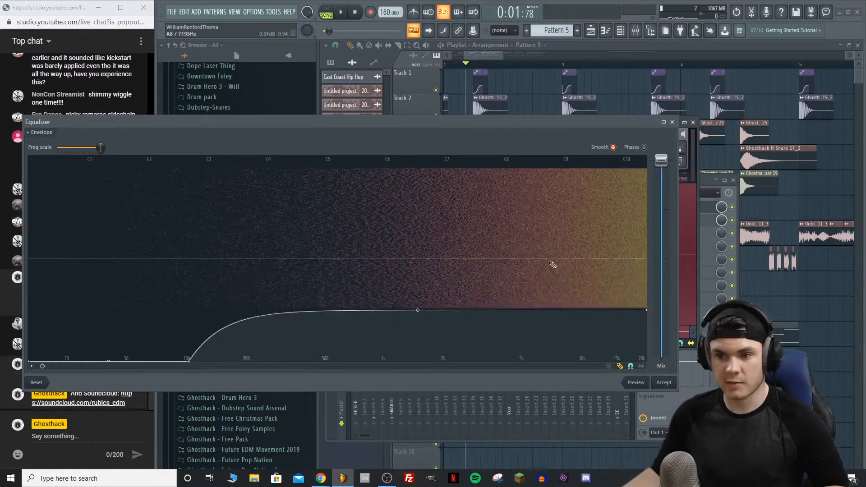
click(564, 260)
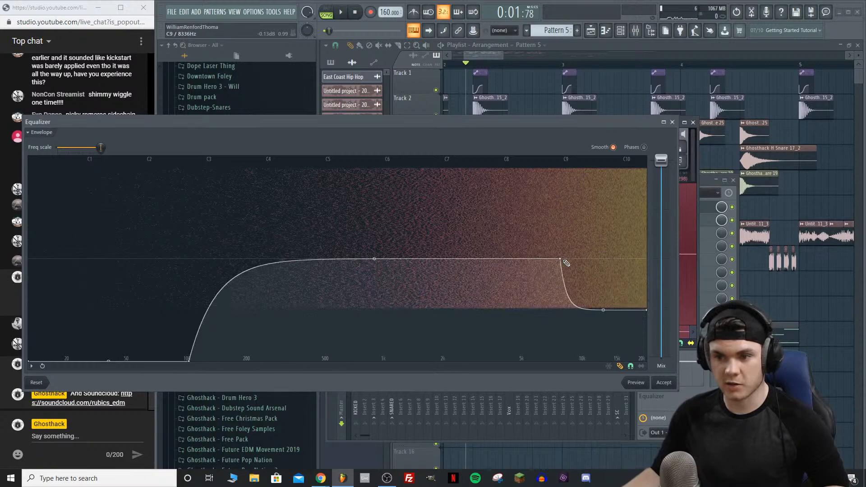
drag(603, 312, 604, 272)
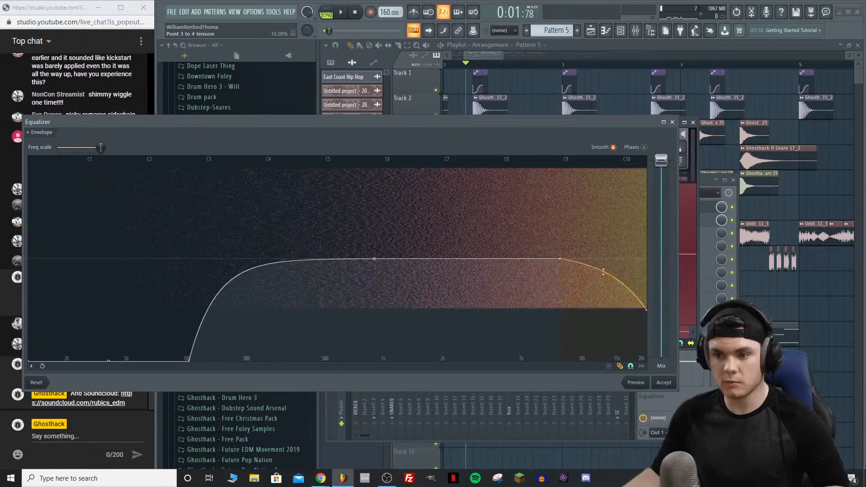
click(639, 383)
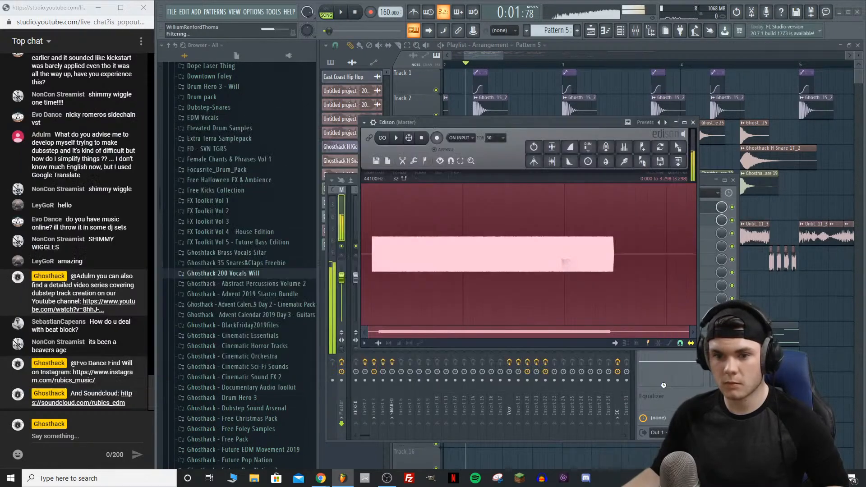
click(662, 382)
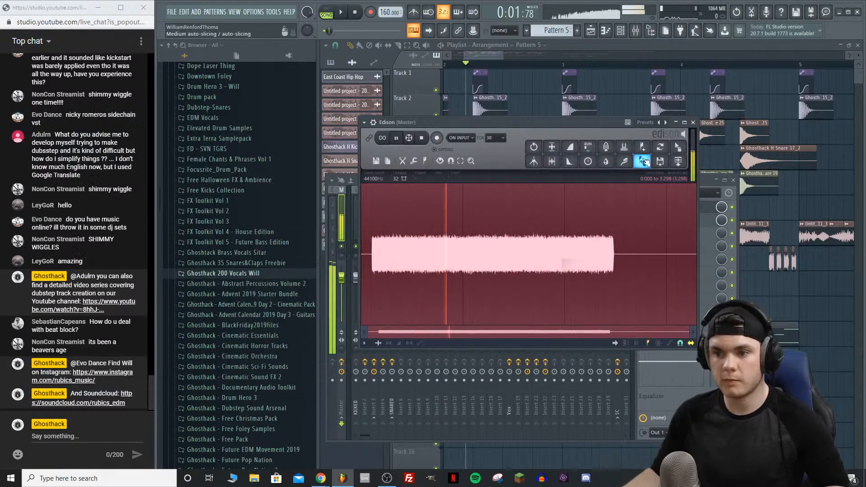
Step: Reopen Edison's Equalizer, reset the curve, draw a small dip around 4 kHz and preview it
click(624, 147)
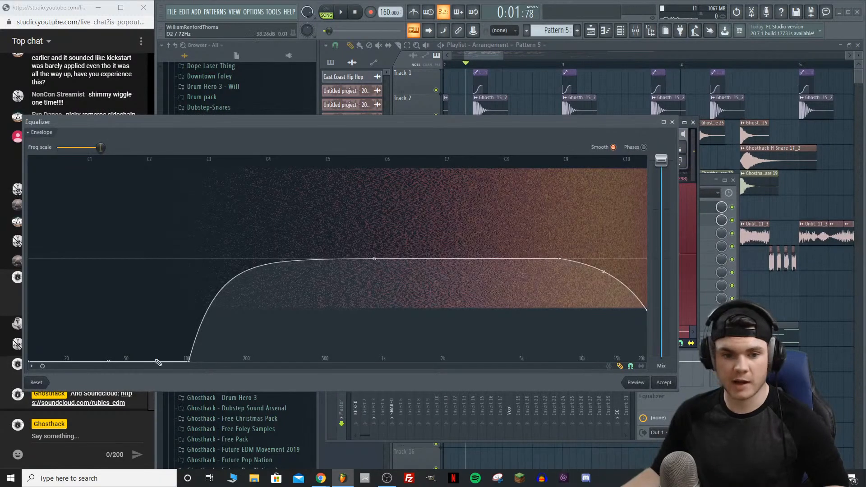
click(36, 383)
drag(515, 259, 486, 258)
click(523, 259)
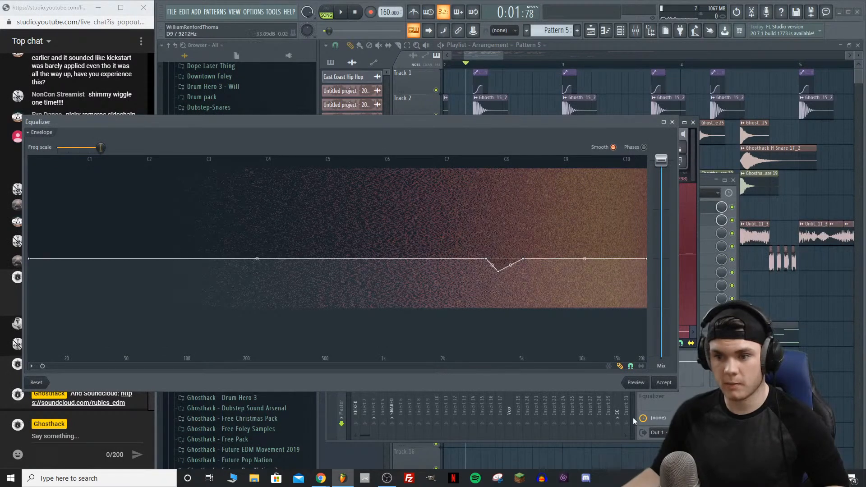
click(635, 383)
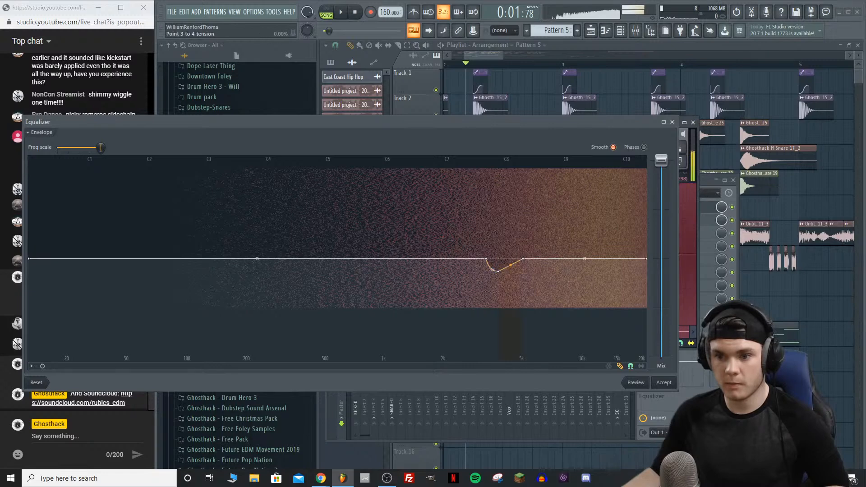
click(484, 270)
click(469, 260)
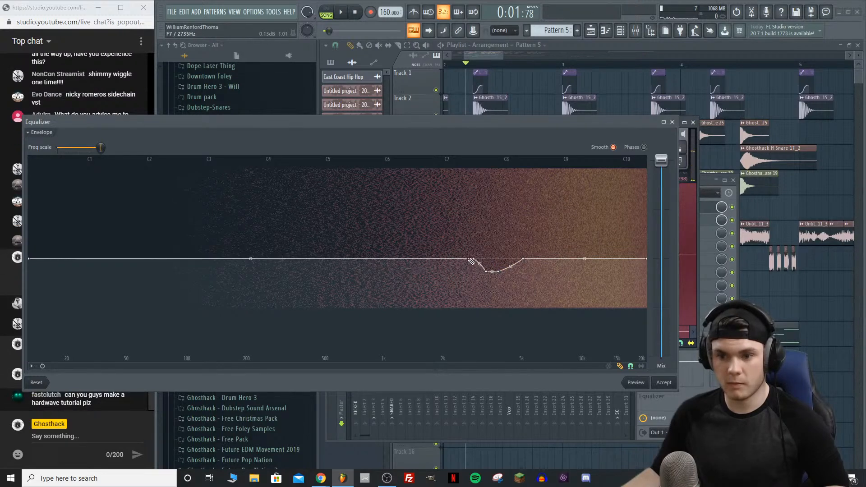
click(637, 383)
Step: Reshape the dip into a broad, shallow cut between about 2.7 and 5.2 kHz, preview it and apply it
drag(498, 271, 487, 298)
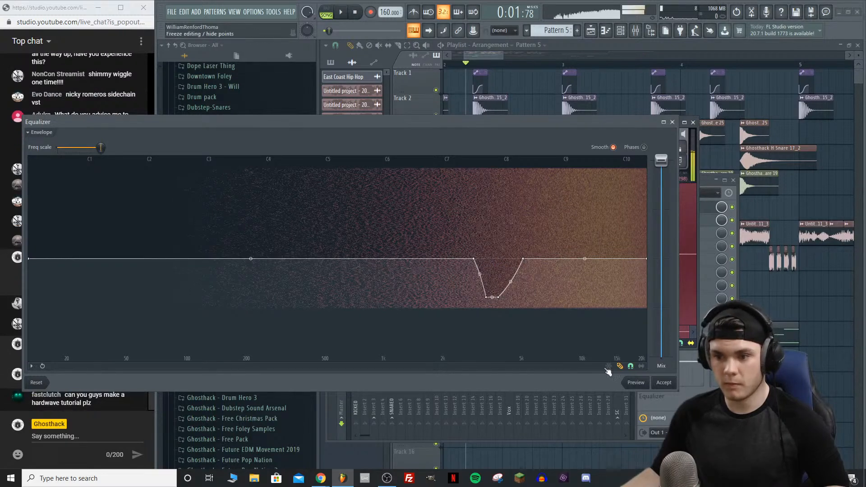
click(500, 285)
click(489, 286)
click(525, 270)
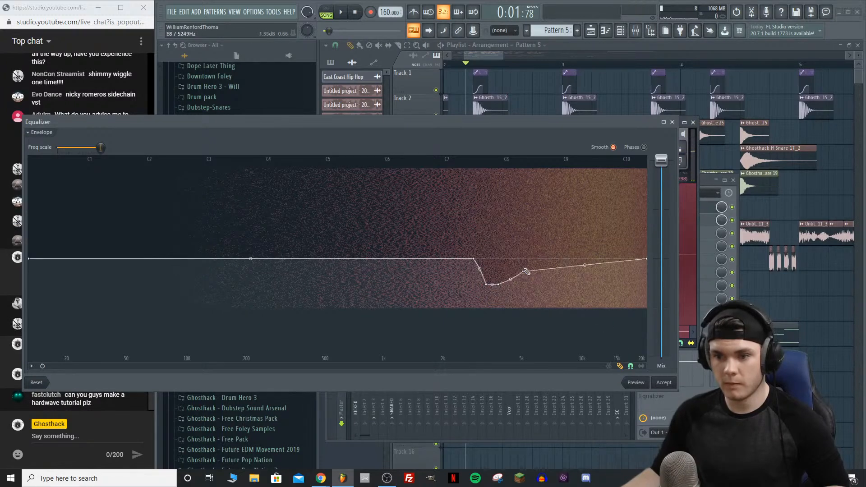
click(475, 273)
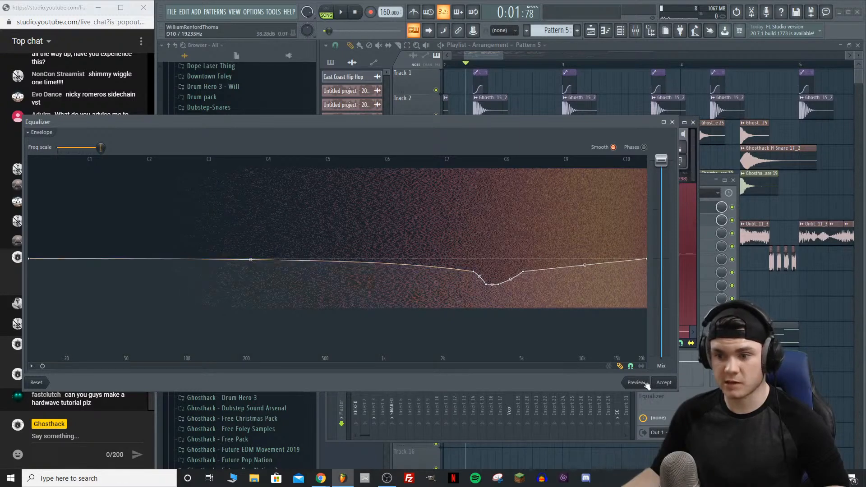
right_click(489, 279)
right_click(498, 279)
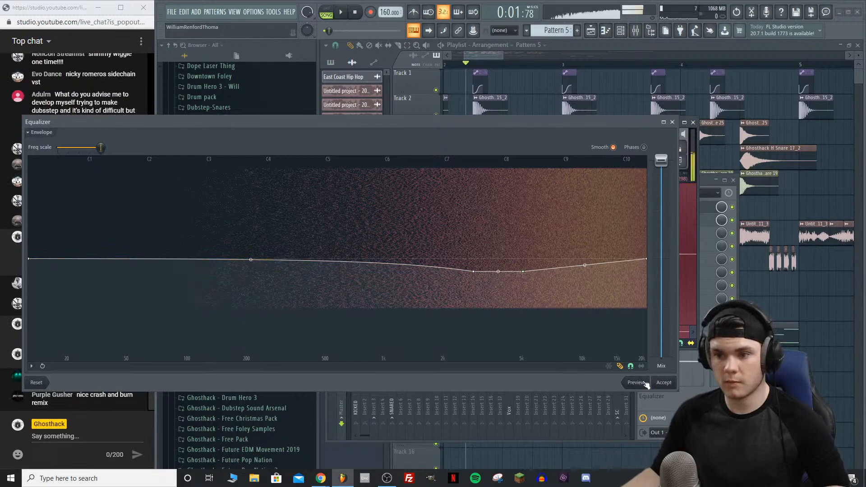
click(673, 382)
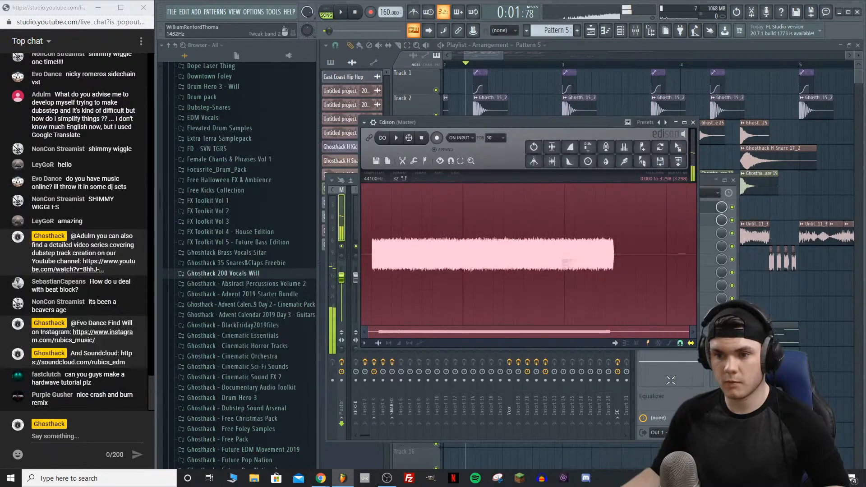
Step: Lower the high-frequency end of the Equalizer curve to the level of the existing cut and apply it
click(626, 148)
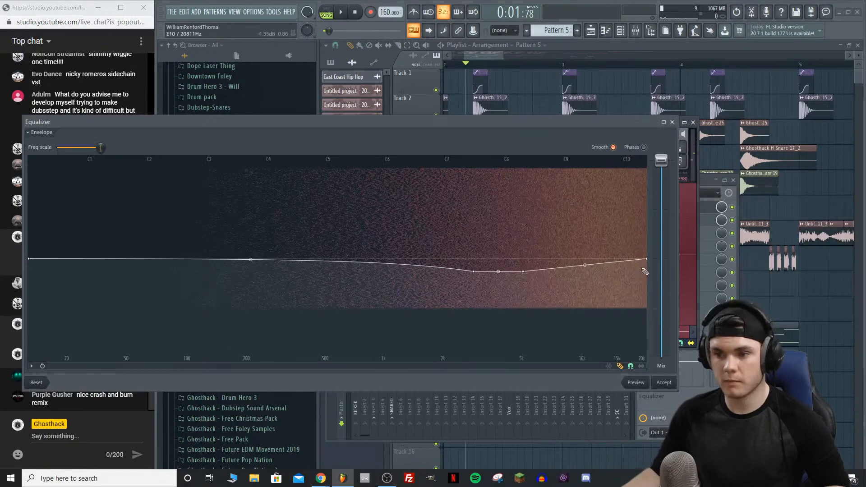
drag(645, 271, 653, 278)
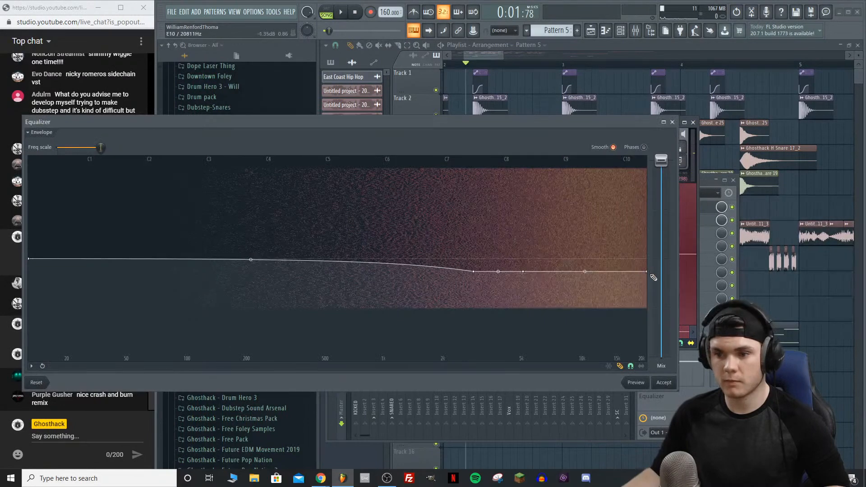
click(663, 383)
Step: Place the noise recording on Track 12 at 2:09, trim its end to the start of the Ghosthack - Ahh clip, and play it
drag(678, 147, 505, 362)
drag(749, 361, 532, 362)
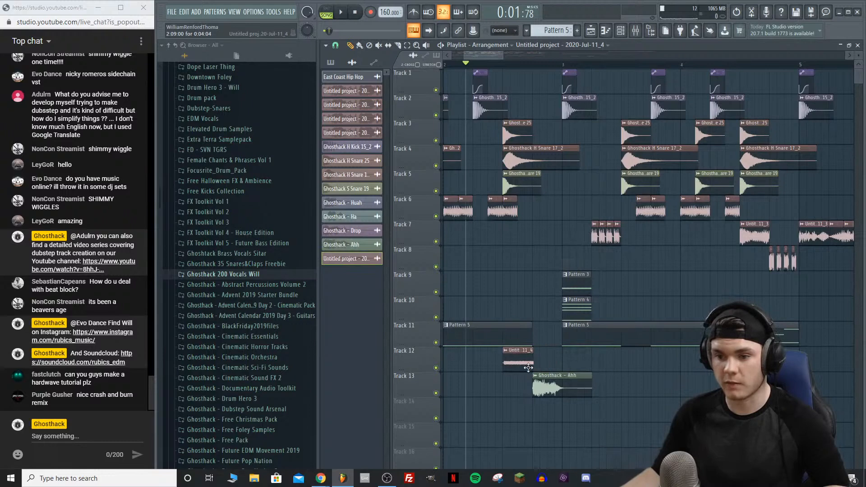
key(space)
Step: Set the noise clip's declicking mode to Crossfade (bleeding)
double_click(527, 364)
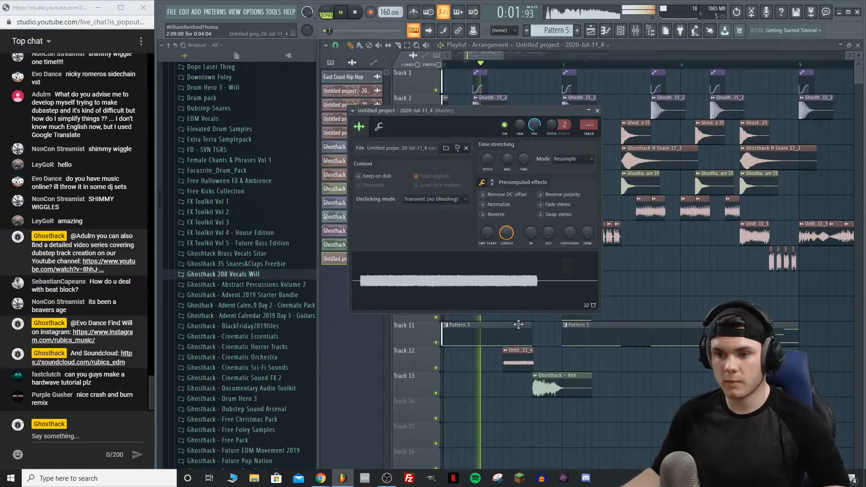
key(space)
click(429, 203)
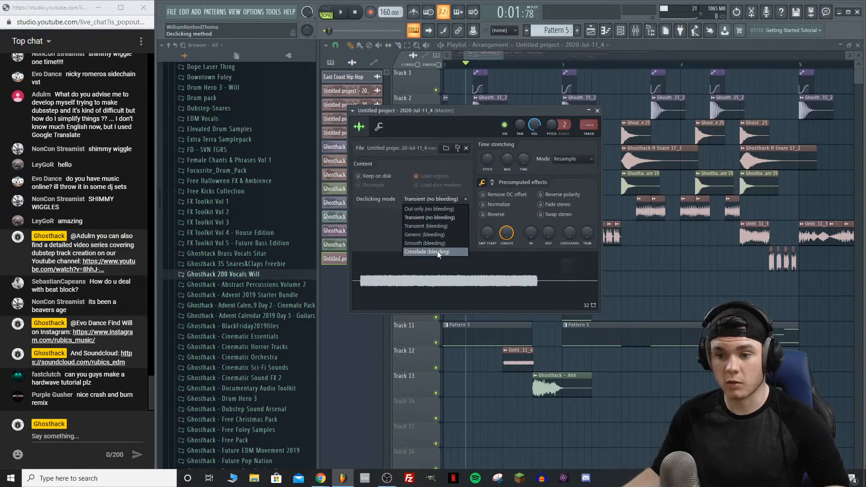
click(437, 252)
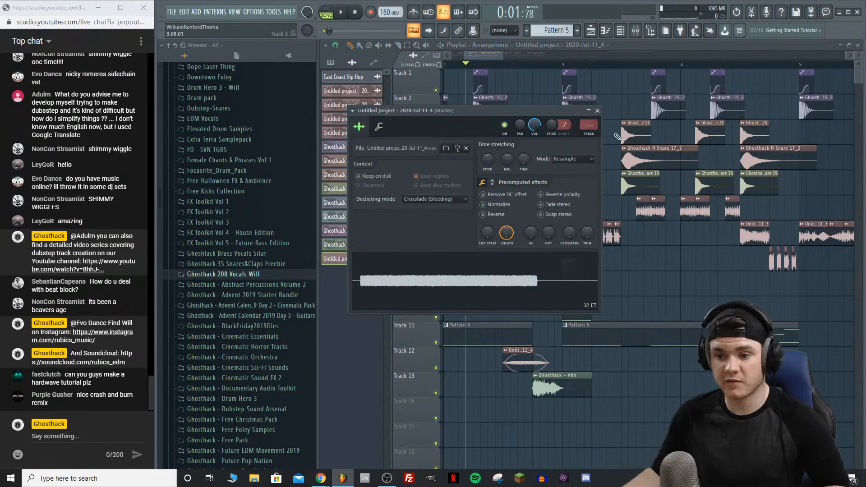
click(597, 111)
Step: Try shortening the noise clip on Track 12 from its start and its end while playing the passage
scroll(472, 58, up, 2)
scroll(472, 58, up, 1)
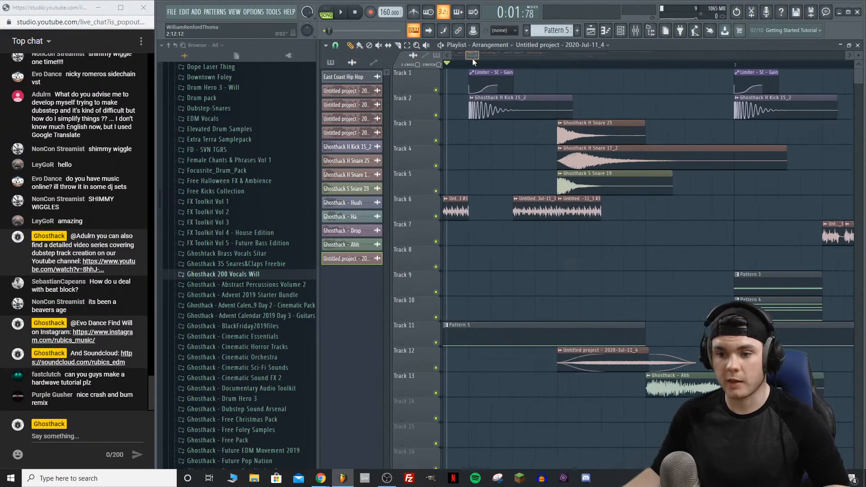
drag(559, 351, 602, 353)
key(space)
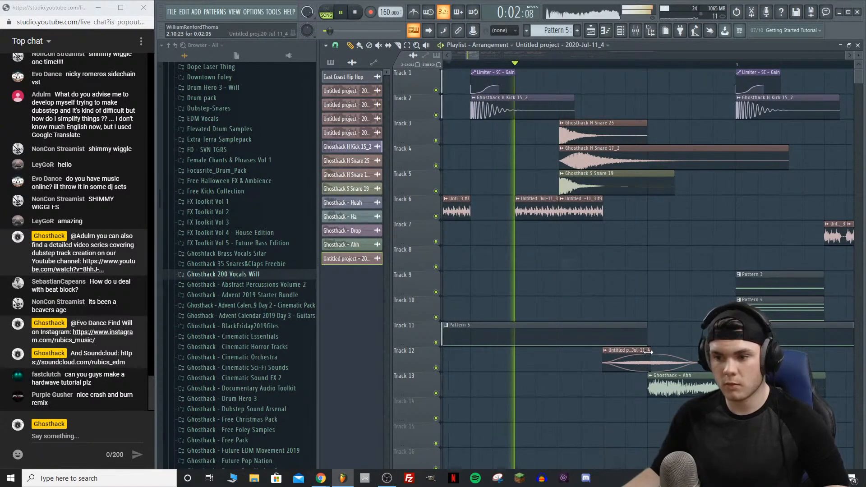
drag(648, 351, 612, 359)
key(space)
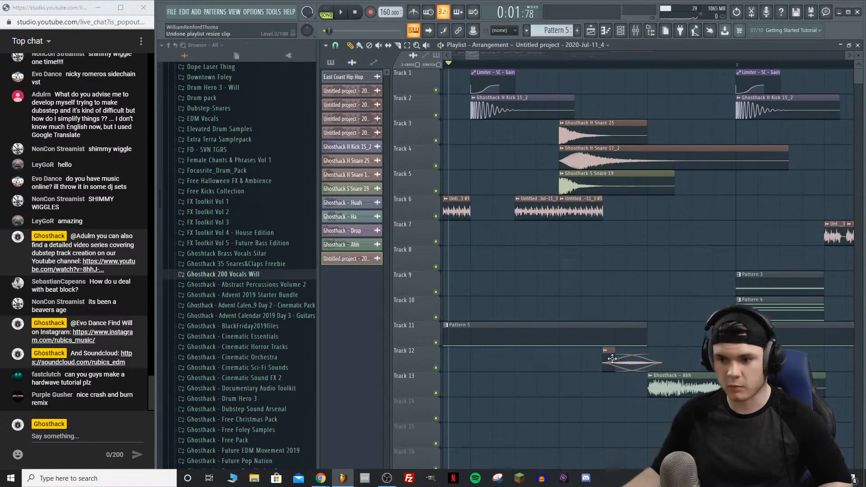
Step: Undo the noise clip's end trim, extend its start back to the snare hit and replay the passage
key(ctrl+z)
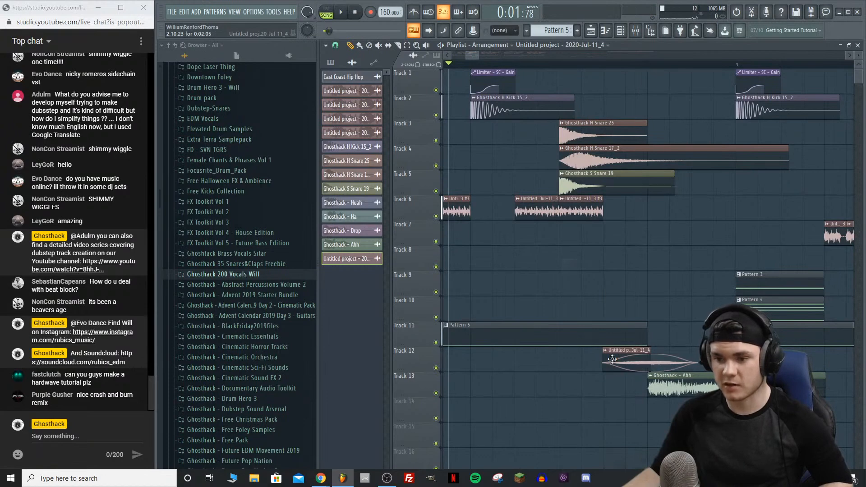
drag(604, 364, 559, 364)
key(space)
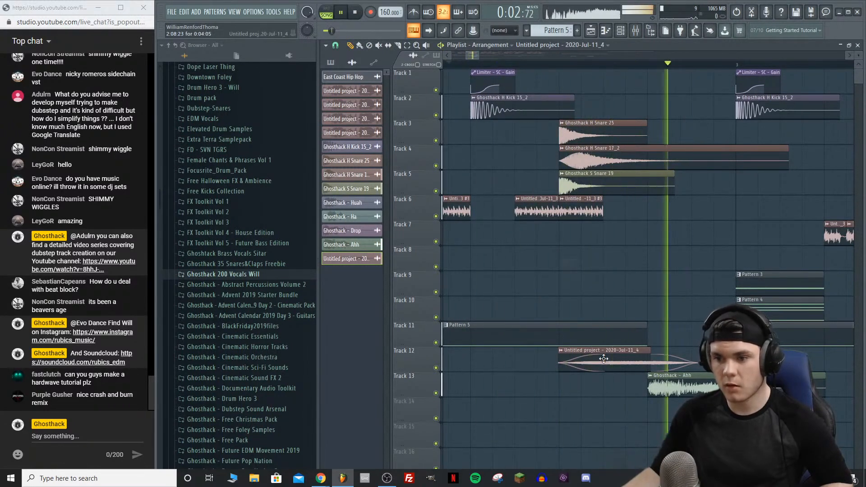
Step: Change the noise clip's declicking mode to Out only (no bleeding) and replay the passage
double_click(603, 359)
key(space)
click(431, 198)
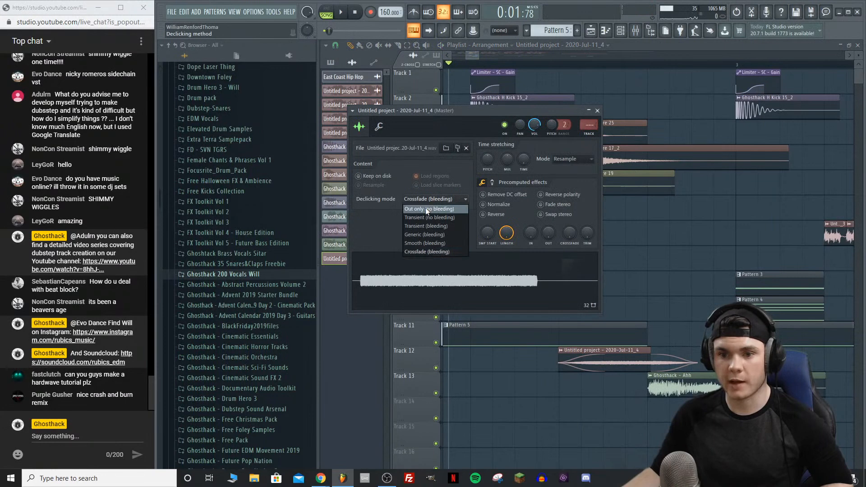
click(426, 208)
key(space)
click(598, 111)
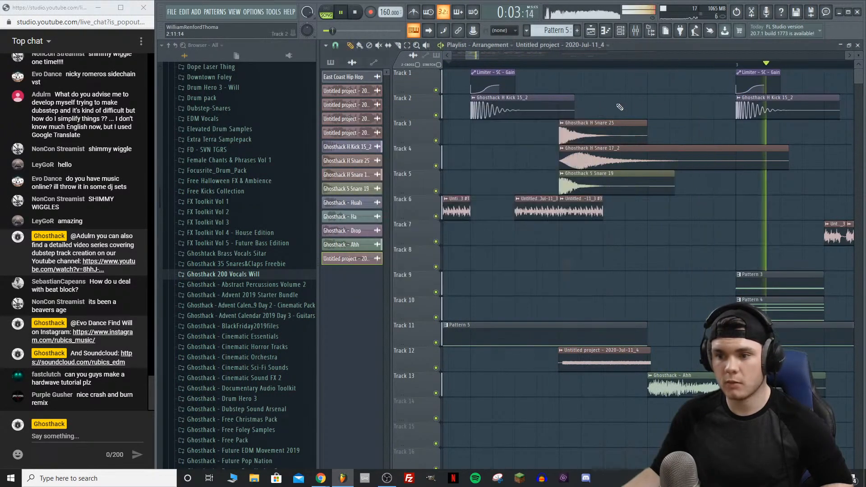
Step: Clear the time selection around the noise clip in bar 2 and play the arrangement from the start
key(space)
drag(559, 69, 647, 67)
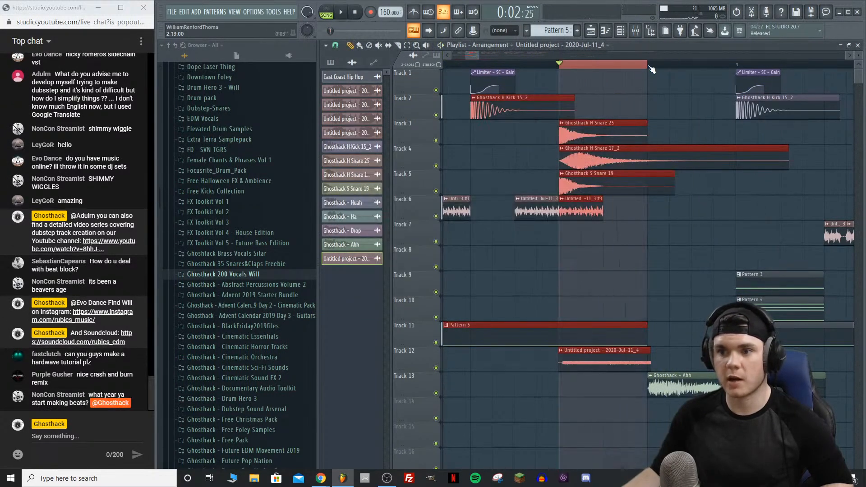
key(space)
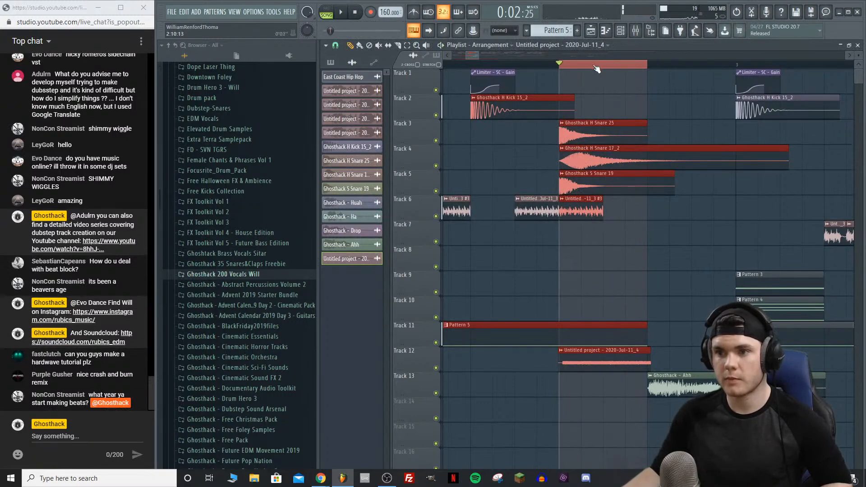
scroll(652, 69, down, 3)
key(space)
right_click(644, 66)
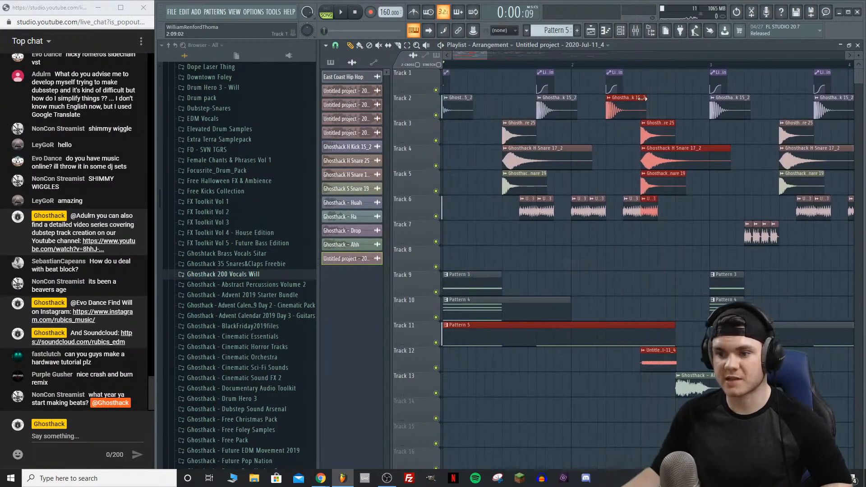
ctrl+click(761, 435)
key(space)
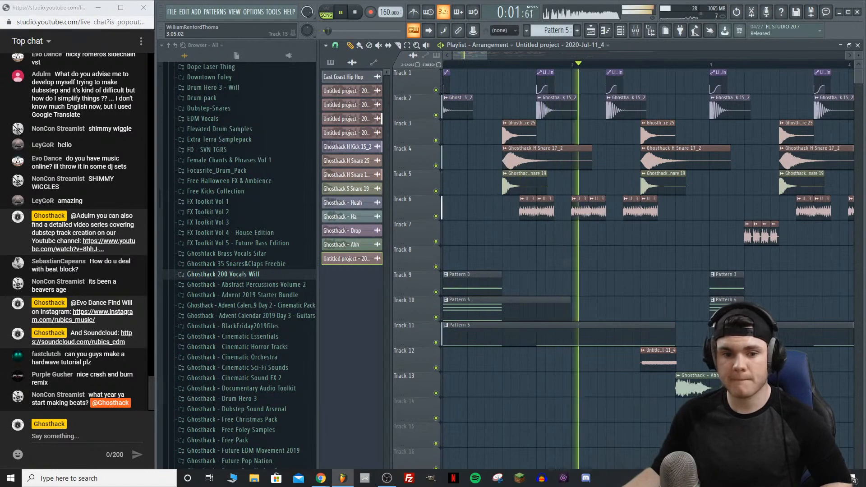
key(space)
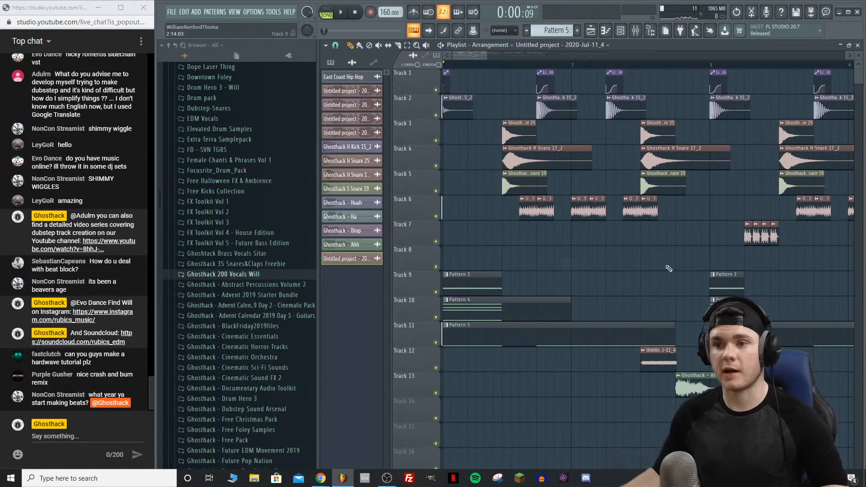
Step: Replay the passage from bar 2 and open the noise clip's channel settings
drag(487, 56, 518, 60)
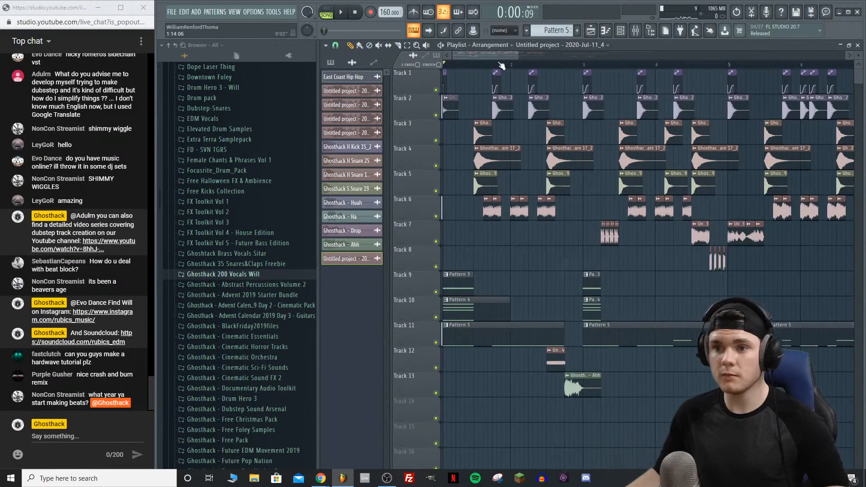
click(512, 65)
key(space)
key(space)
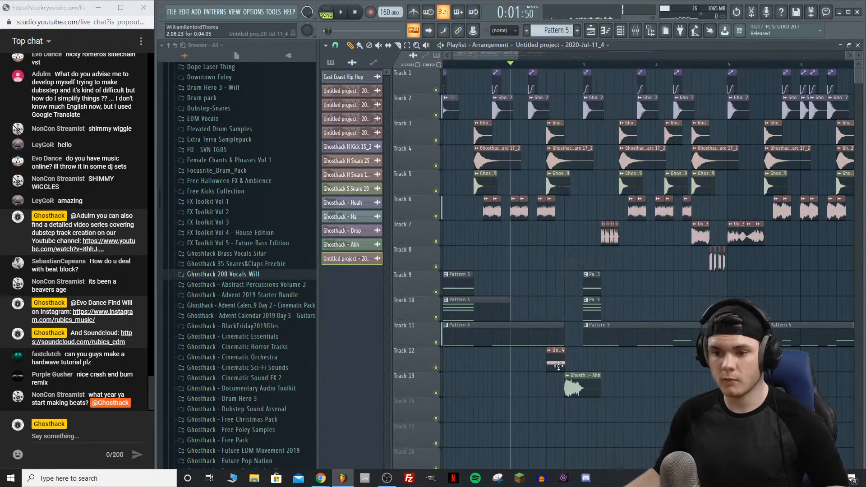
double_click(558, 351)
key(space)
key(space)
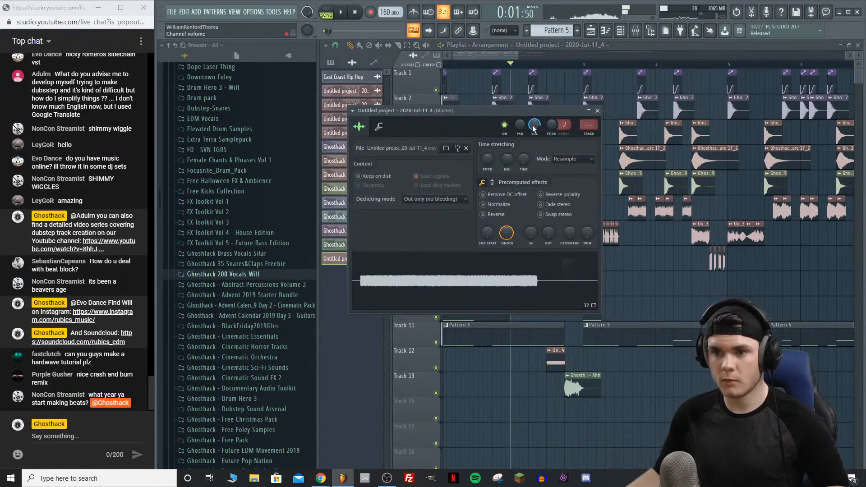
Step: Select the time range around the noise clip and create an automation clip for its channel volume
drag(533, 73, 572, 70)
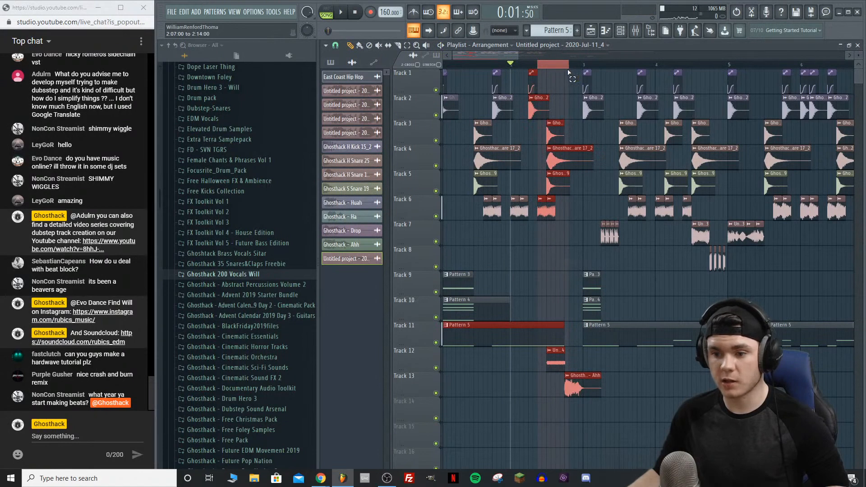
double_click(558, 360)
right_click(534, 125)
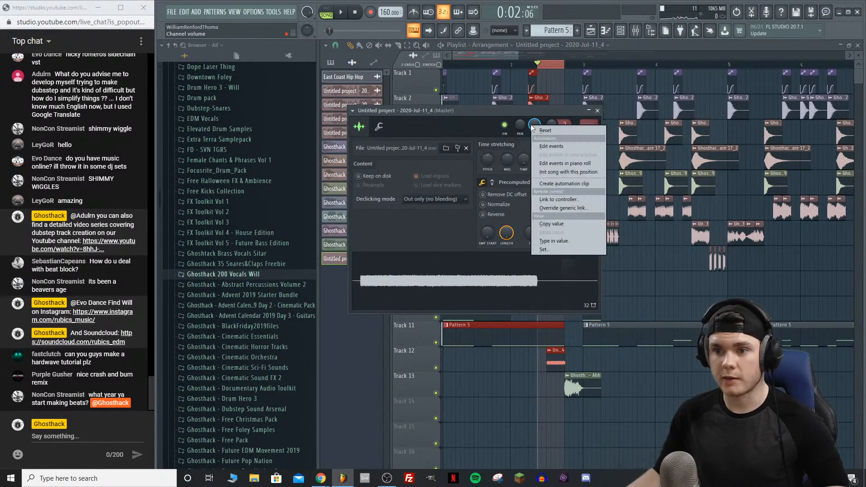
click(569, 183)
click(598, 110)
Step: Move the volume automation clip to Track 14, shape its envelope as a dip rising towards the chant, and clear the time selection
scroll(530, 205, up, 2)
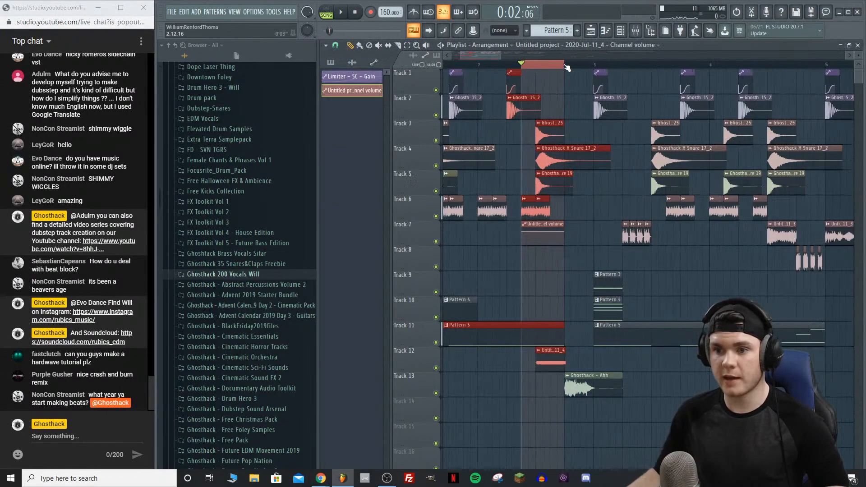
drag(540, 224, 545, 382)
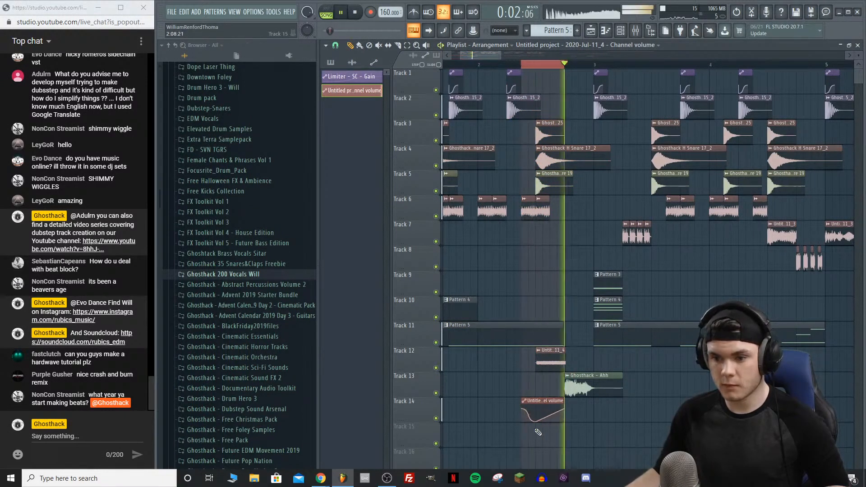
double_click(522, 65)
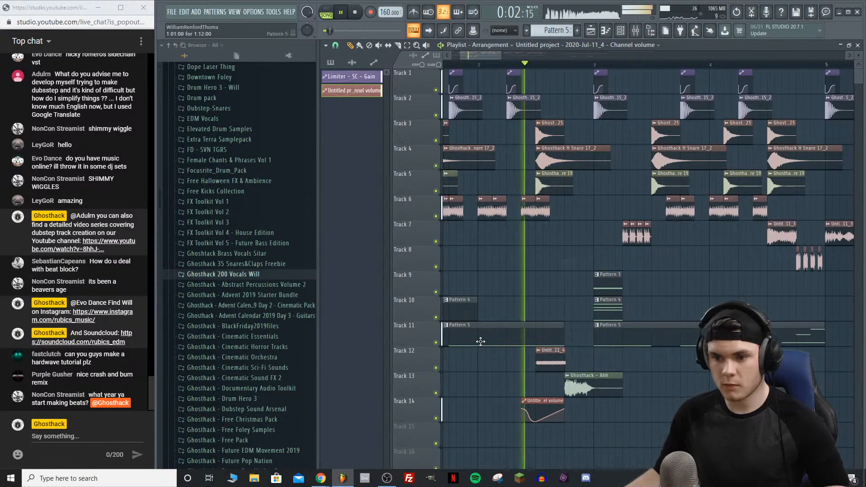
Step: Isolate Tracks 12 and 14, bend the automation's final rise into a smooth curve, and replay with all tracks active again
ctrl+click(435, 367)
click(436, 419)
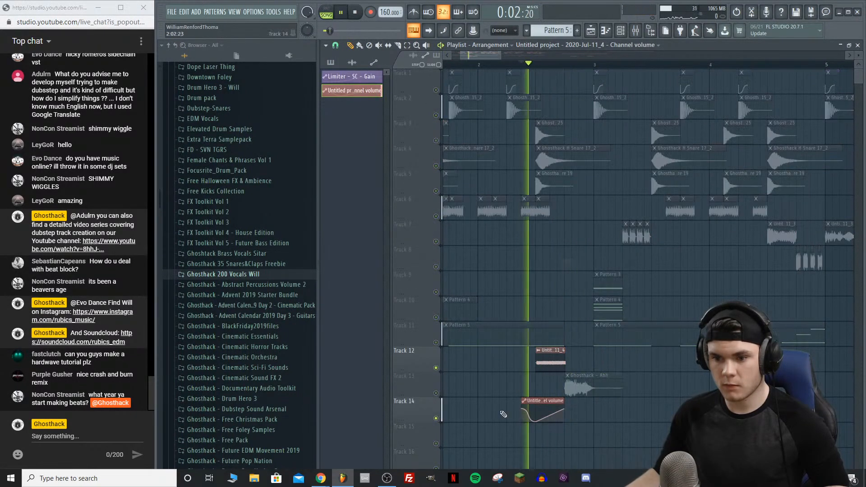
key(space)
right_click(562, 408)
click(589, 393)
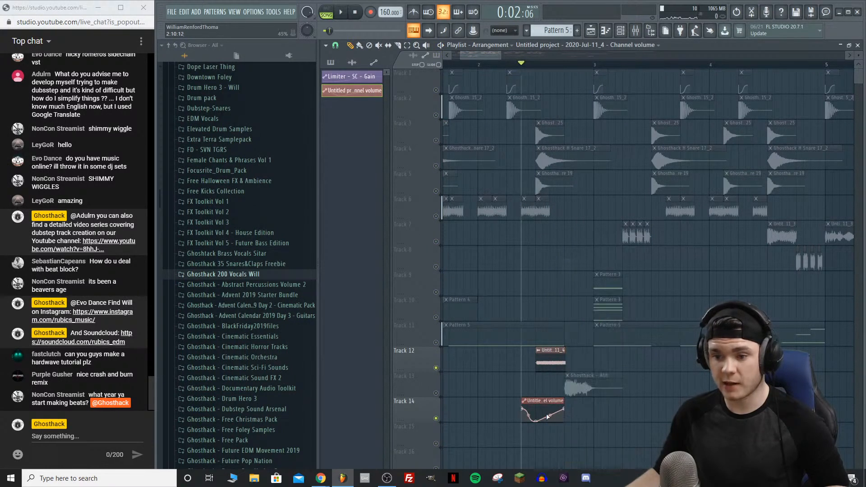
key(space)
key(space)
ctrl+click(436, 368)
key(space)
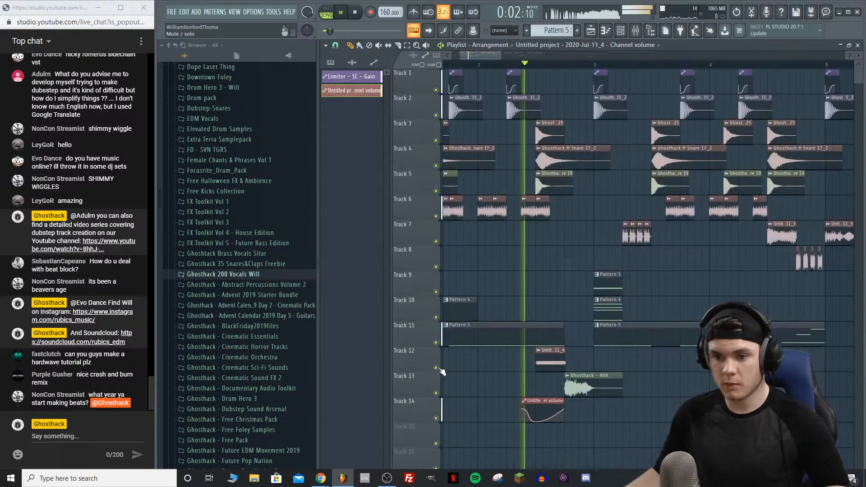
Step: Move the noise clip and its volume automation clip down to Tracks 14 and 15 during playback
scroll(521, 64, down, 4)
drag(521, 64, 305, 95)
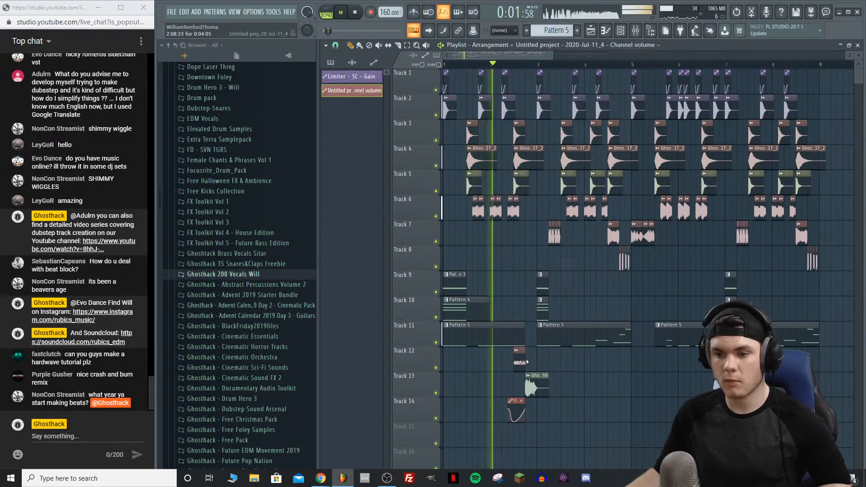
key(shift+Down)
key(shift+Down)
key(shift+Down)
drag(538, 409, 503, 407)
key(shift+Down)
key(shift+Down)
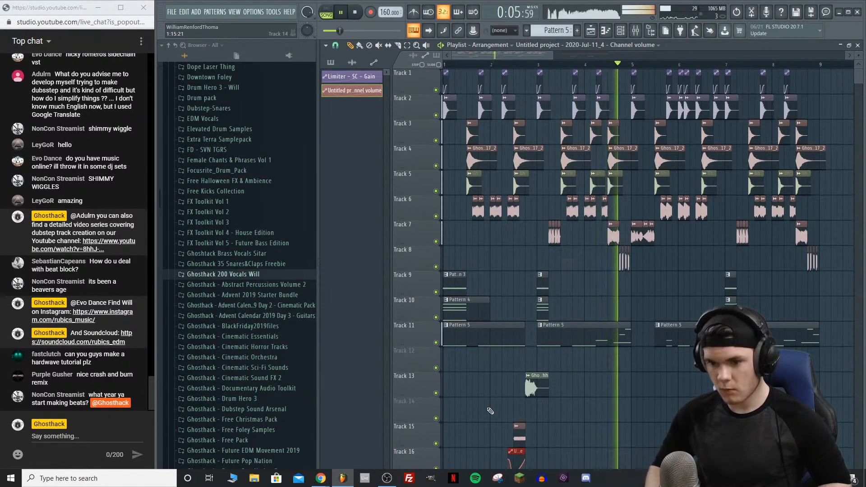
scroll(558, 413, down, 2)
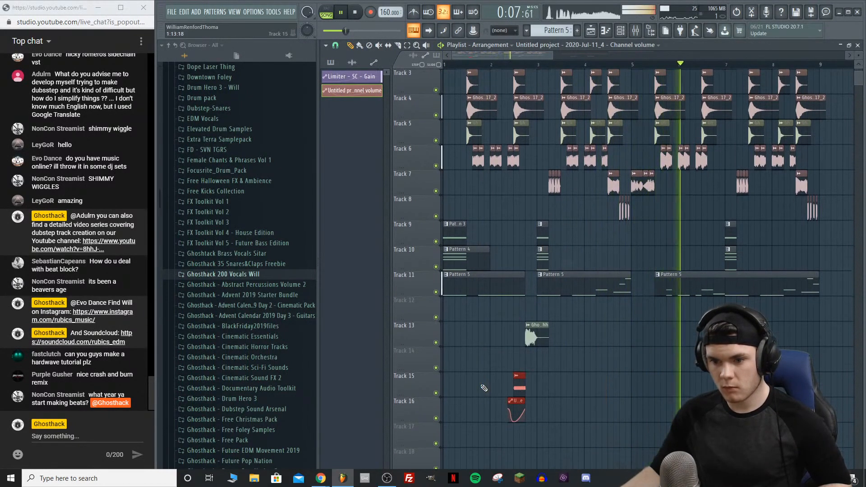
scroll(519, 397, up, 2)
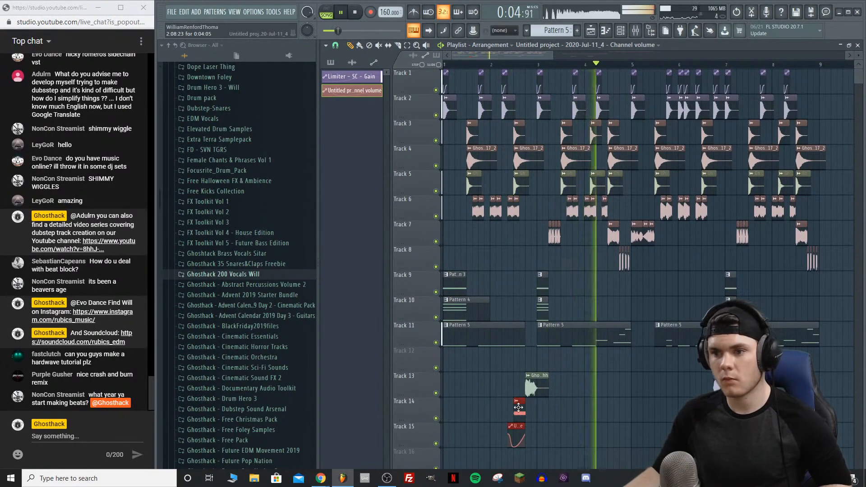
Step: Duplicate the noise clip and its automation into bar 4, ending at the second-half snare, and play the passage
drag(519, 408, 601, 409)
key(space)
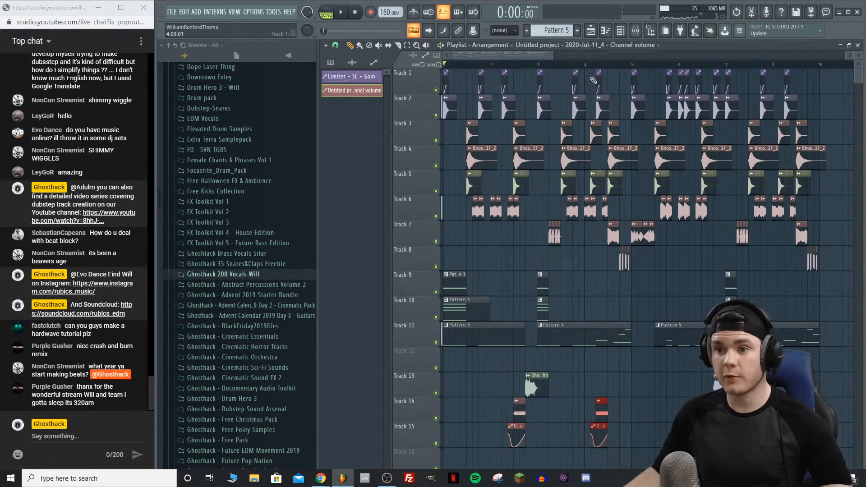
key(space)
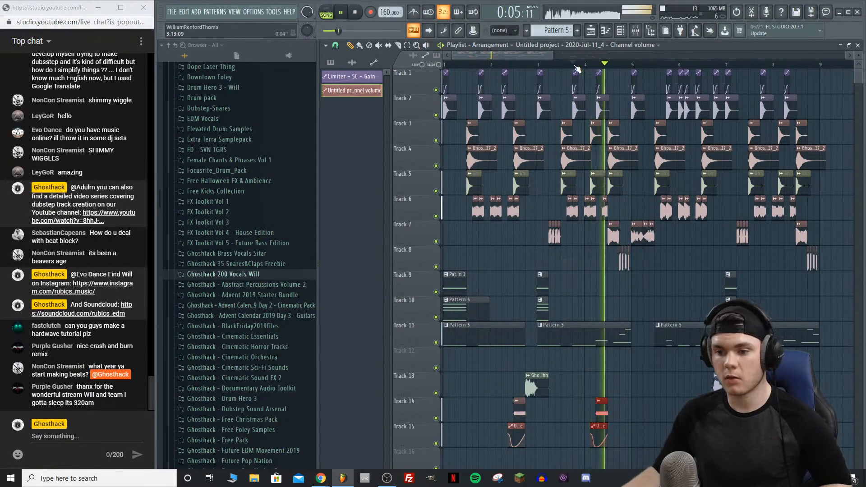
click(576, 67)
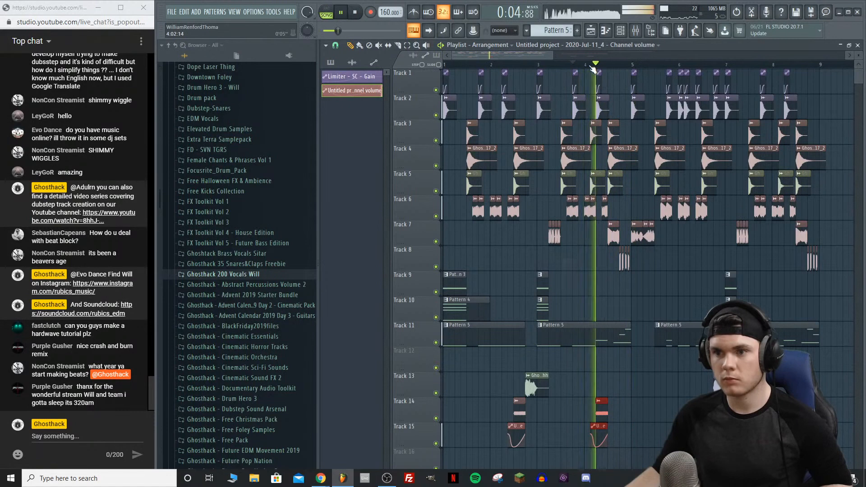
Step: Replay the arrangement from bar 3 and add another copy of the noise and automation clips in bar 6, before the chant
key(space)
click(555, 68)
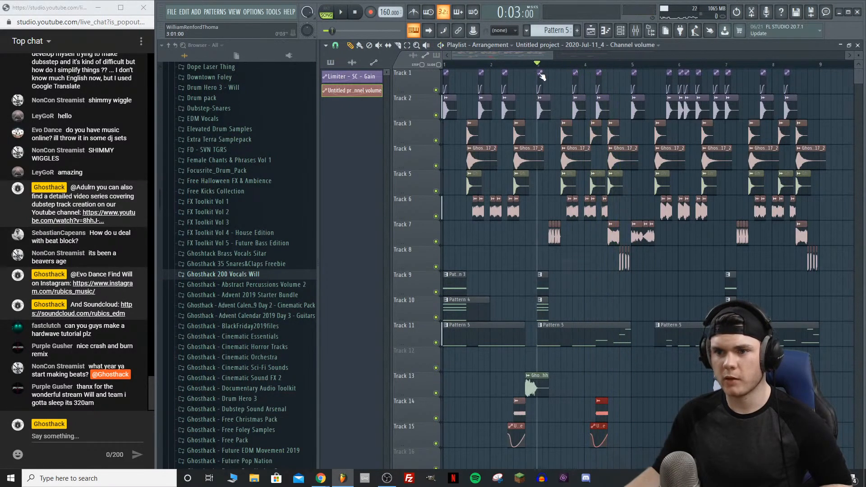
key(space)
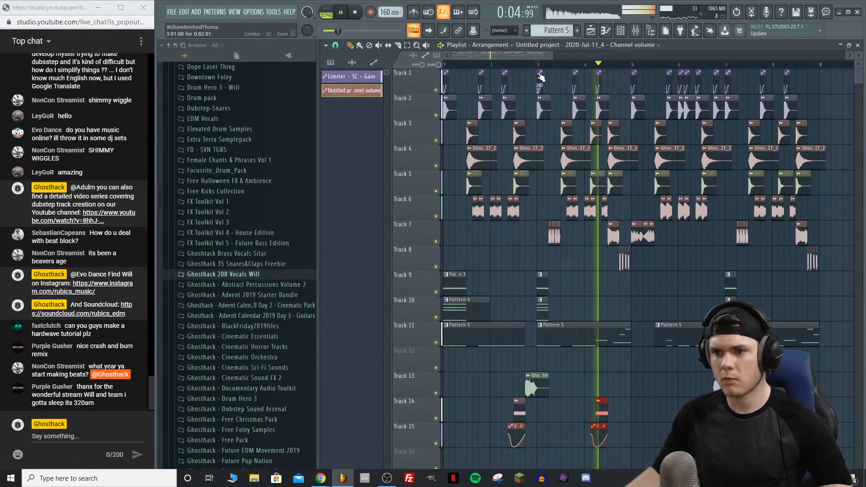
key(space)
key(space)
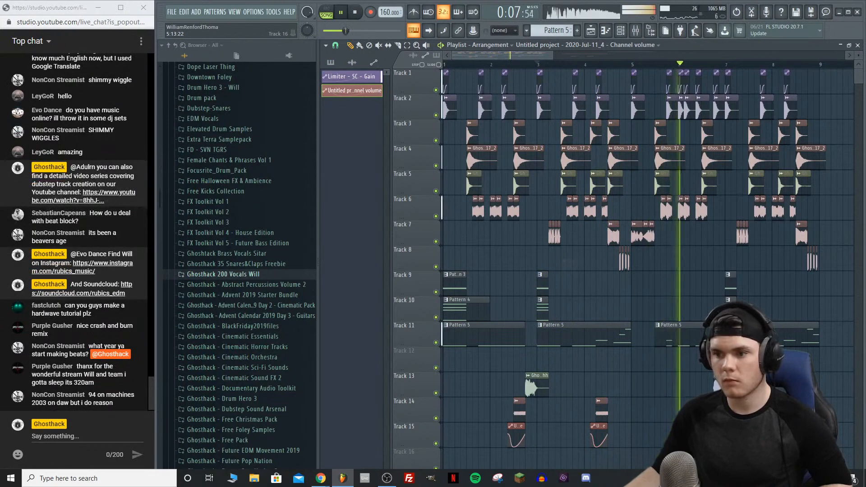
key(space)
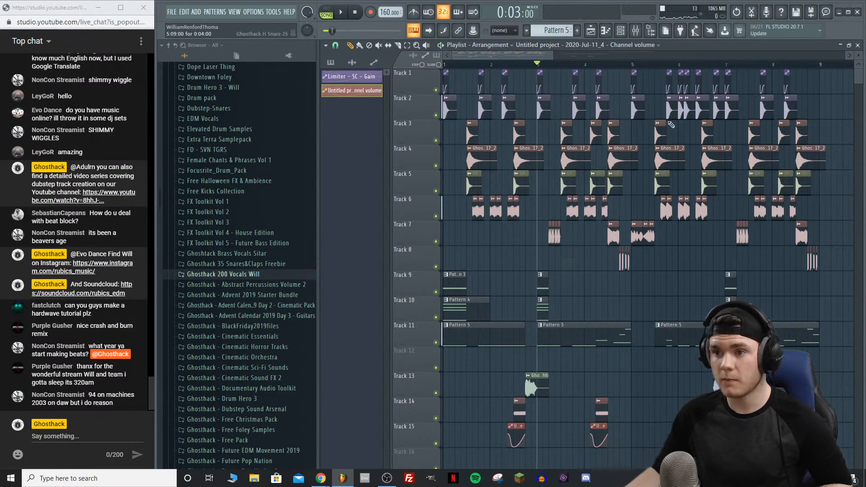
click(680, 67)
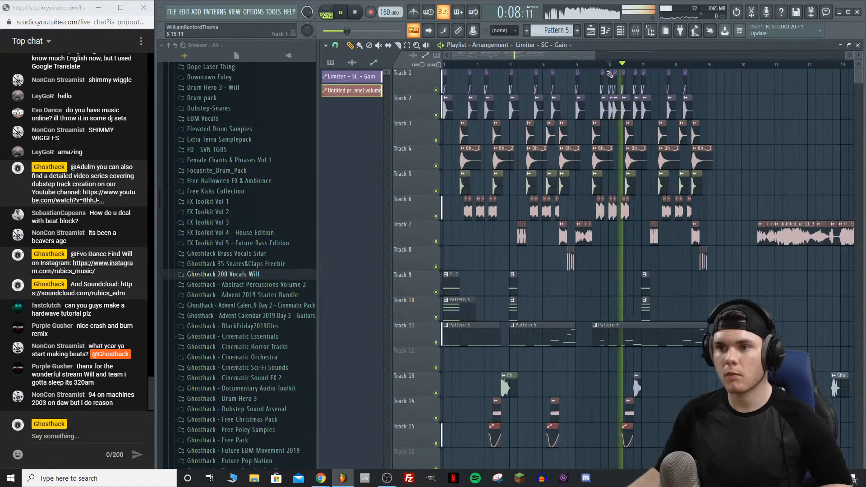
Step: Examine the channel rack's Unsorted and Audio groups for the channels' mixer assignments
key(F6)
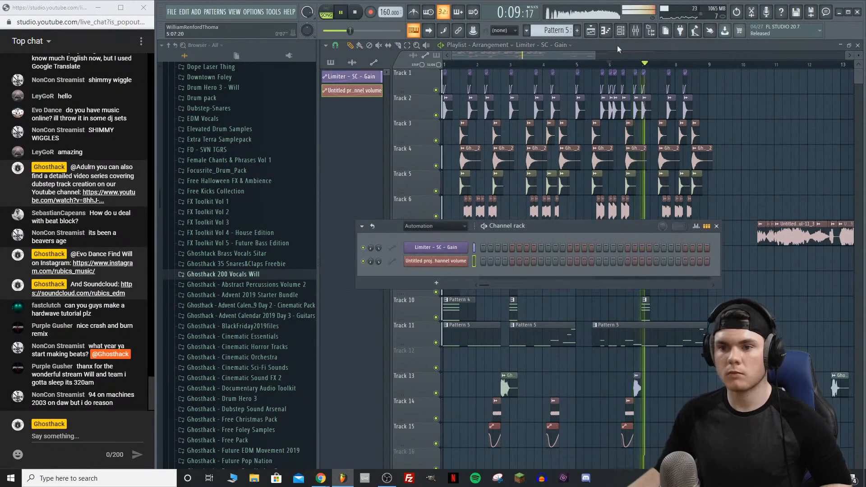
click(627, 30)
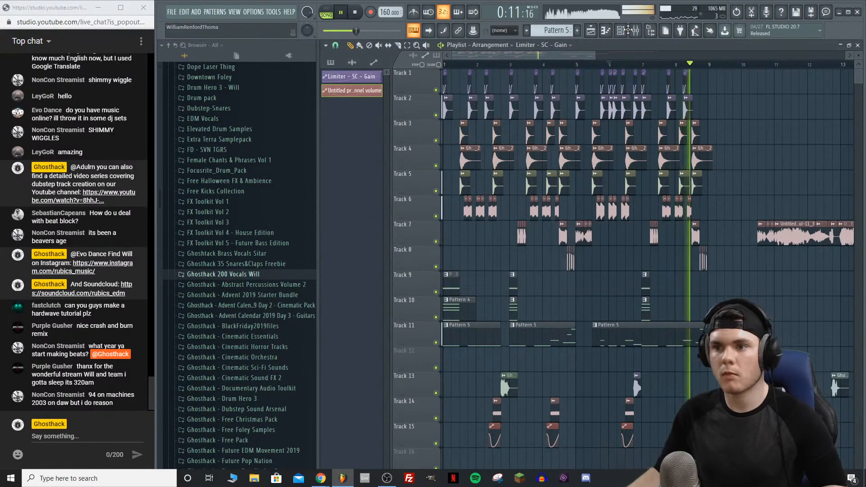
click(627, 30)
click(411, 227)
click(418, 254)
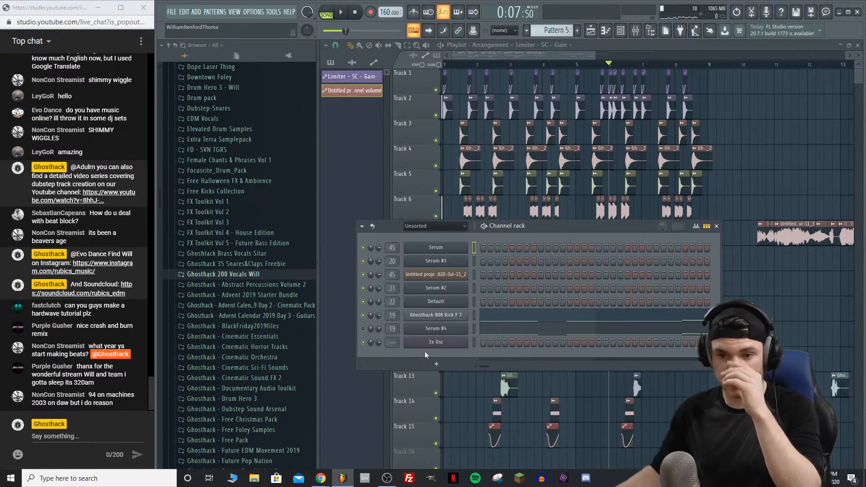
click(456, 226)
click(440, 242)
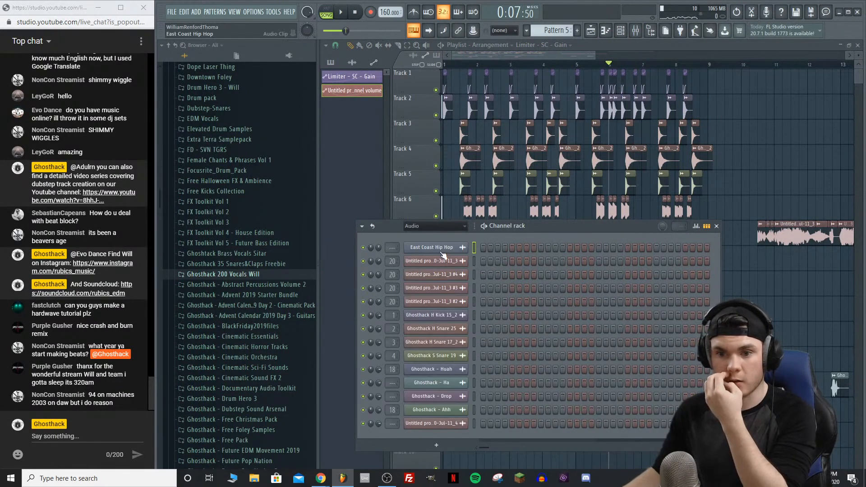
click(632, 55)
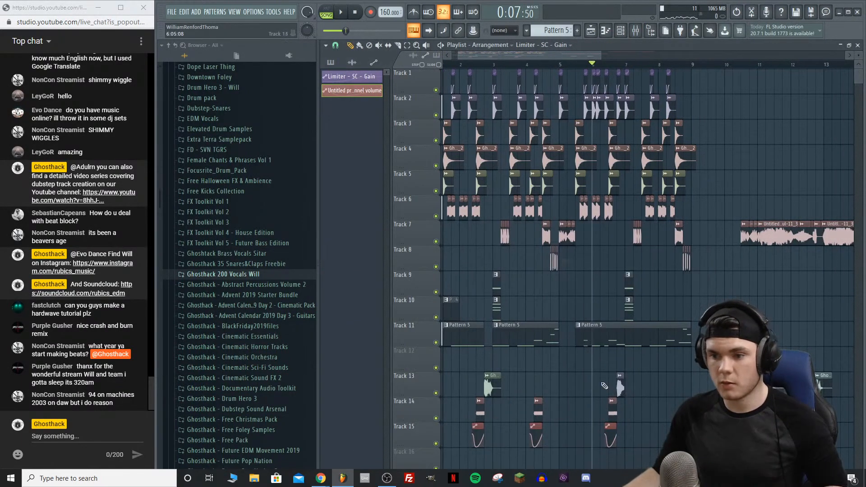
Step: Inspect Inserts 24 and 23 in the mixer and close it
click(642, 31)
click(560, 200)
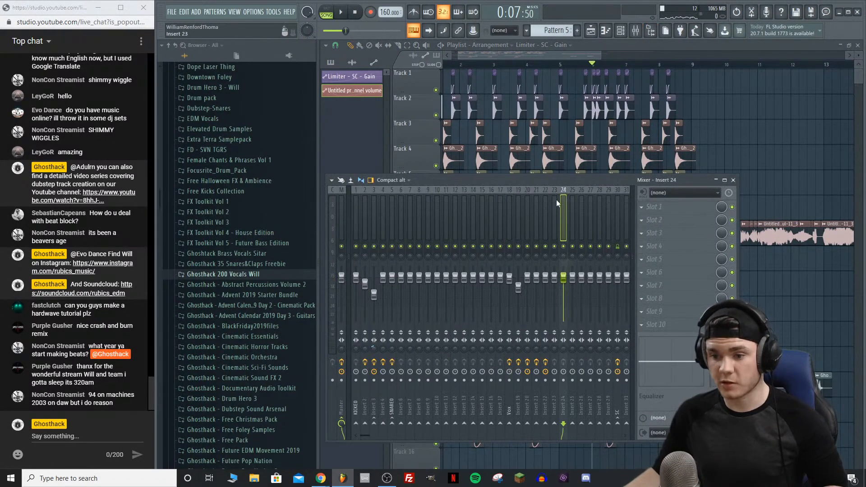
click(556, 199)
click(646, 54)
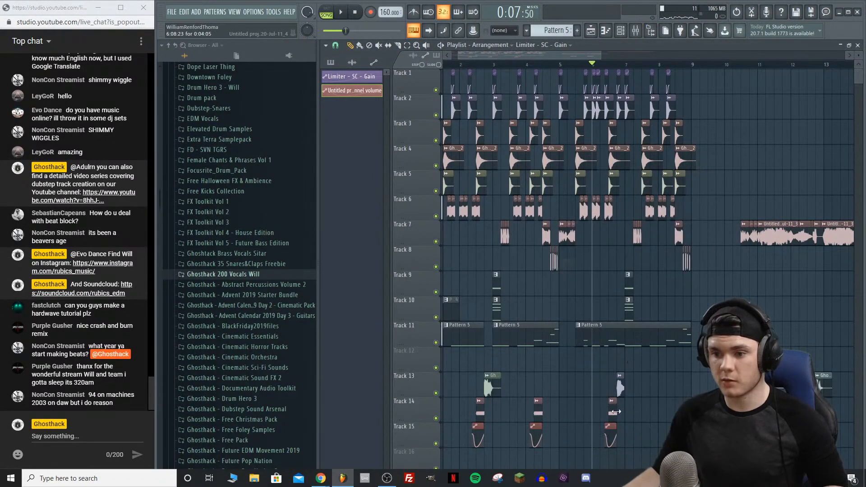
Step: Route the track 14 noise recording's channel to mixer Insert 23 and play the arrangement with the mixer shown
double_click(613, 411)
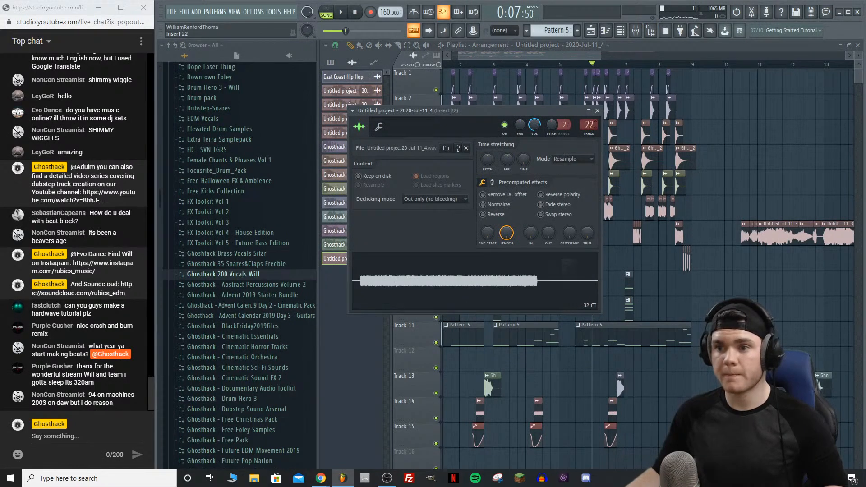
click(598, 111)
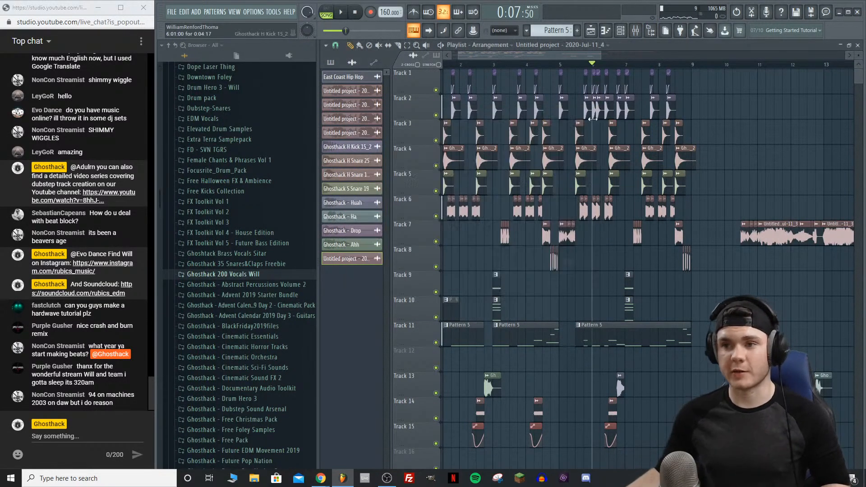
click(634, 31)
key(space)
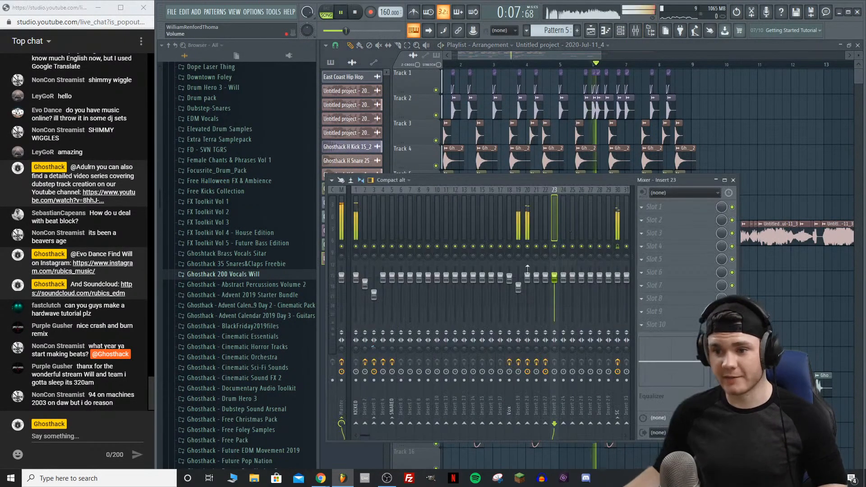
Step: Add Fruity Parametric EQ 2 to Insert 23, cutting the lows up to about 200 Hz and rolling off the extreme highs
key(space)
click(649, 206)
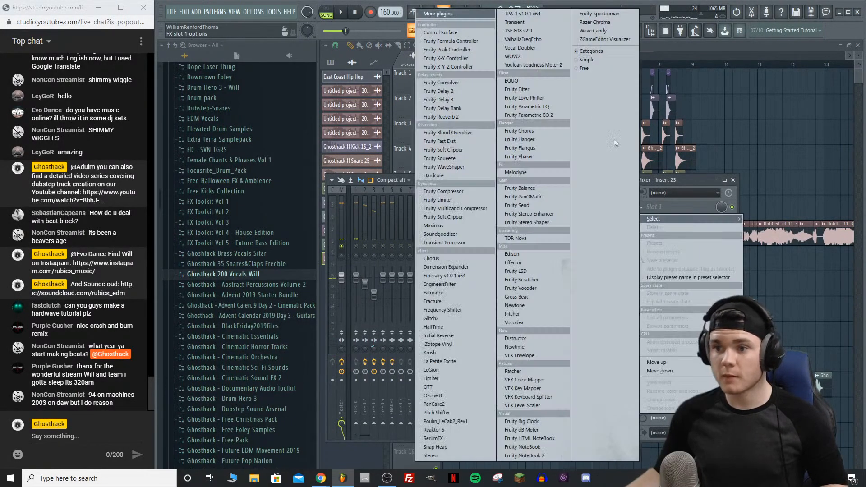
click(528, 115)
key(space)
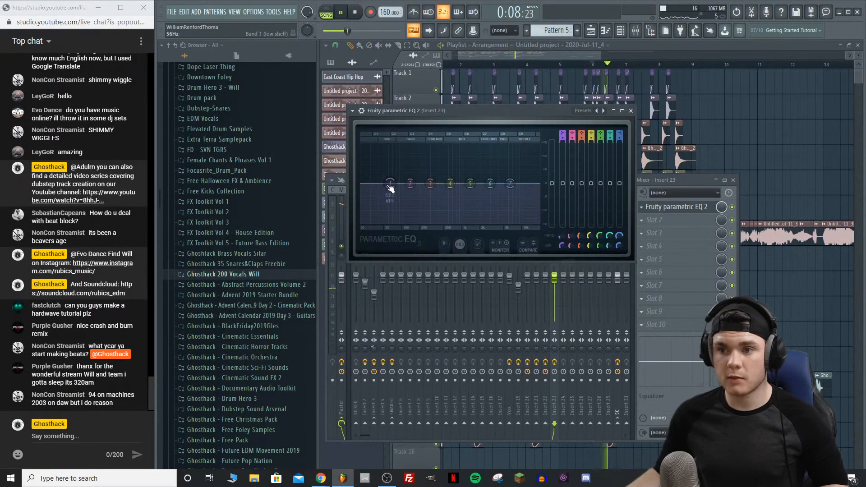
key(space)
drag(390, 183, 402, 217)
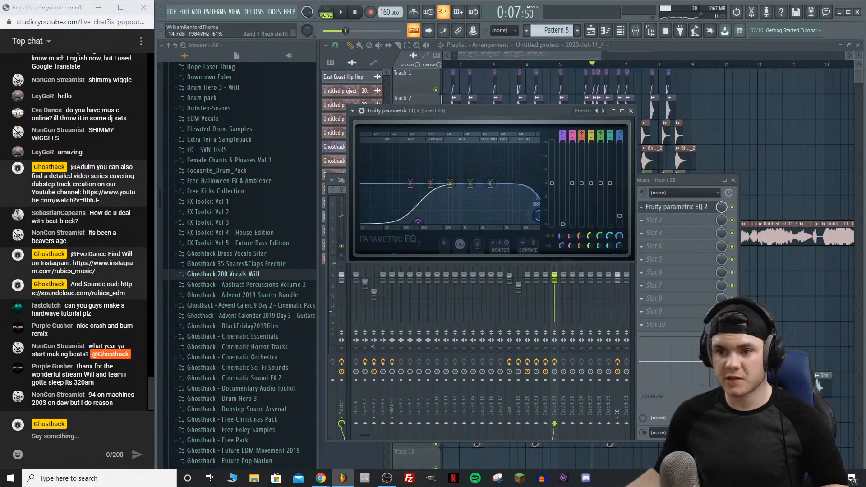
drag(419, 223, 421, 221)
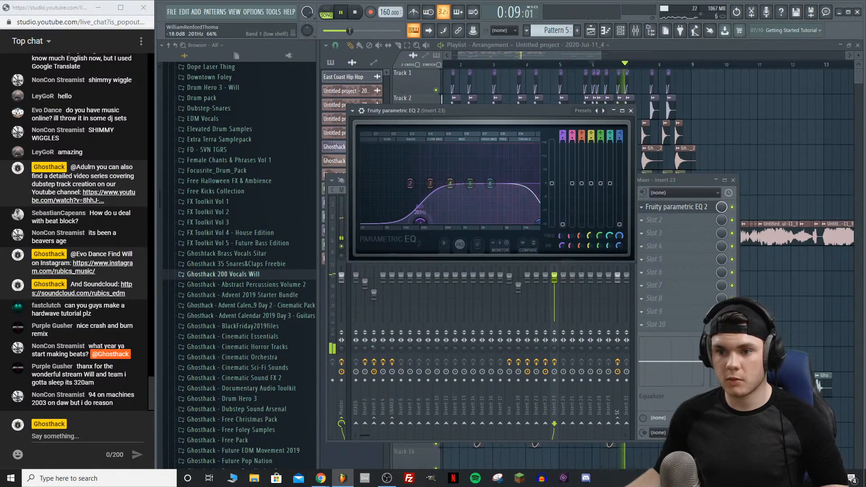
Step: Add Fruity Reeverb 2 after the EQ on Insert 23 with a room size of 56, and audition it
click(650, 207)
key(space)
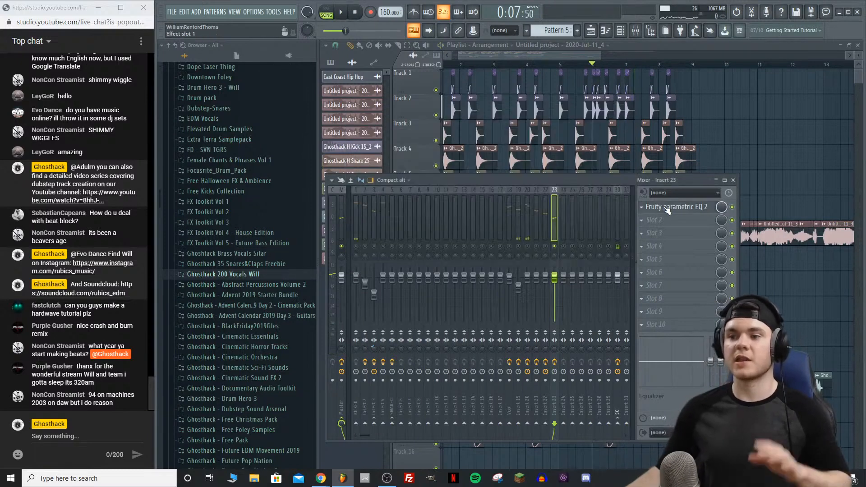
click(660, 219)
click(455, 115)
key(space)
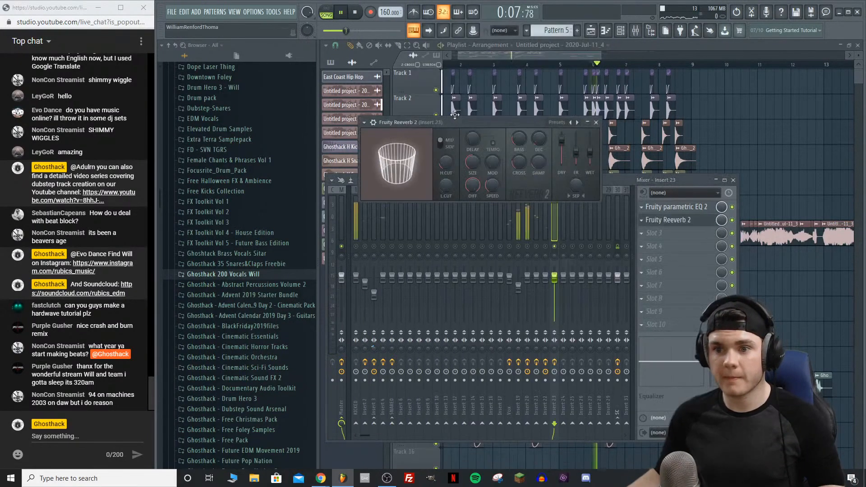
key(space)
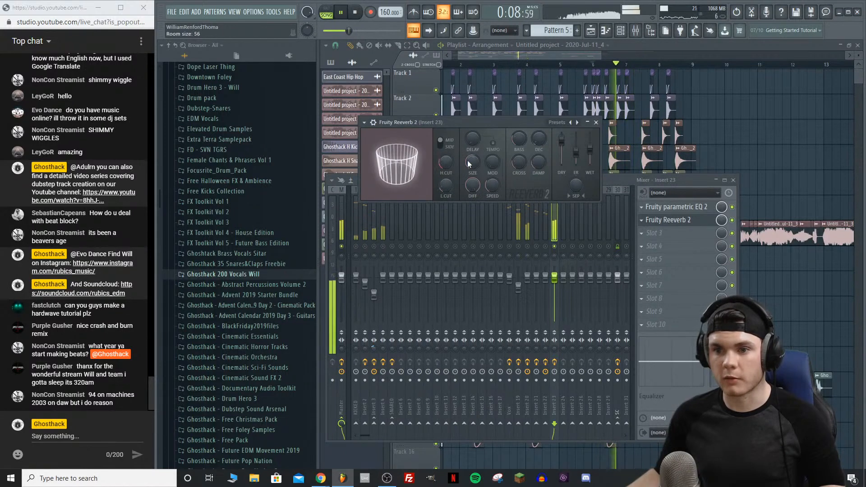
click(662, 221)
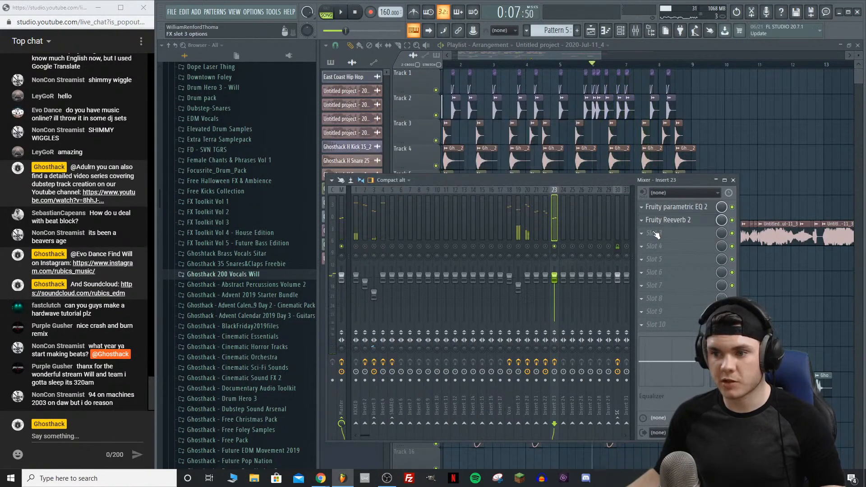
Step: Add Fruity Chorus to Insert 23's third slot with delay about 9.38 ms, depth 1.65 ms and stereo 82 degrees
click(654, 234)
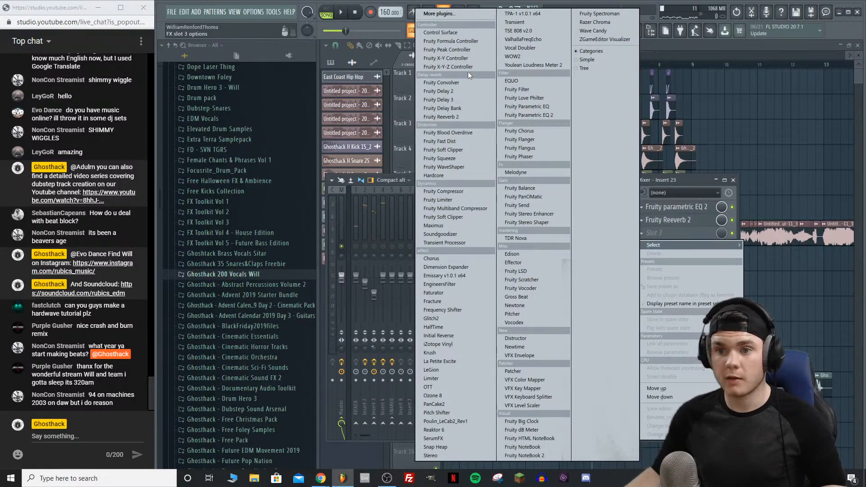
click(515, 131)
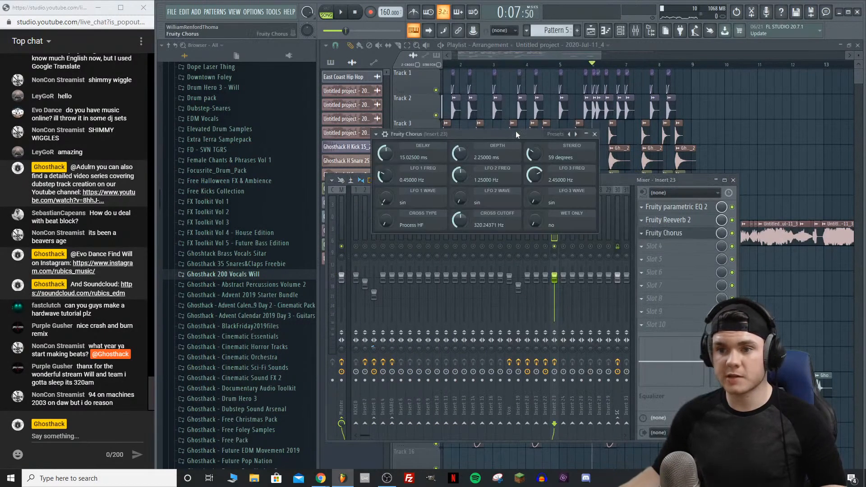
drag(493, 155, 492, 161)
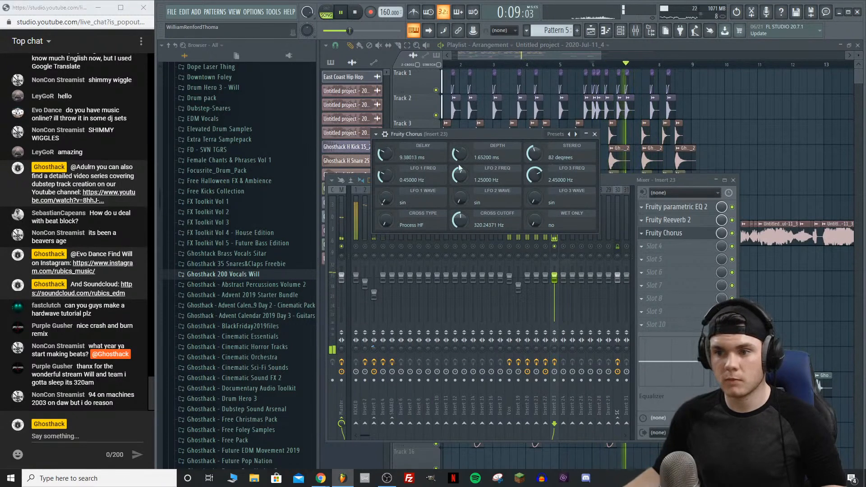
click(648, 234)
Step: Move Fruity Reeverb 2 below Fruity Chorus on Insert 23, adjust its wet level, and close the plugin and mixer
click(704, 221)
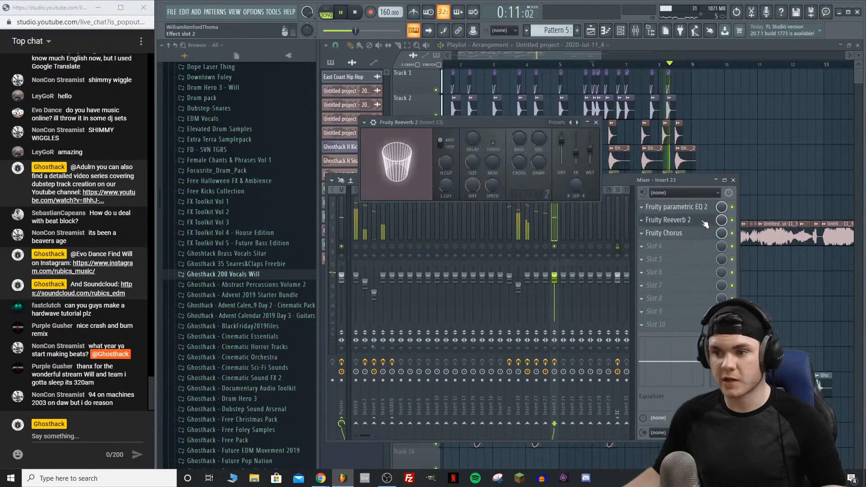
scroll(704, 221, down, 1)
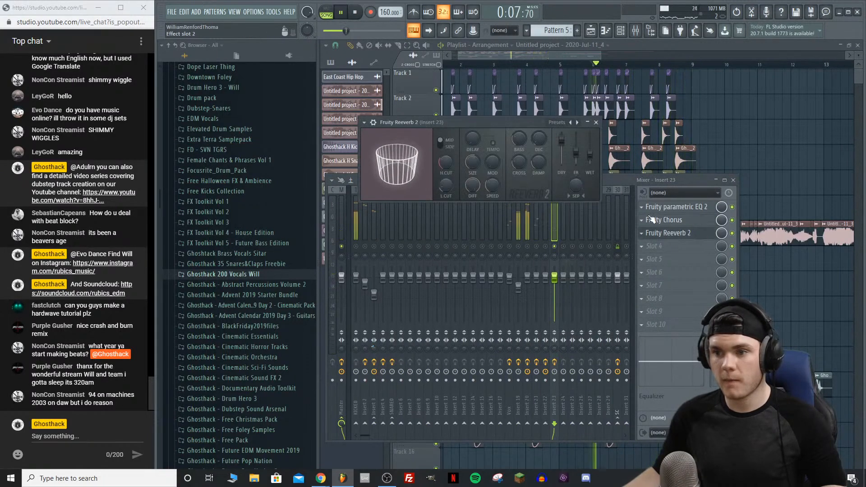
click(560, 249)
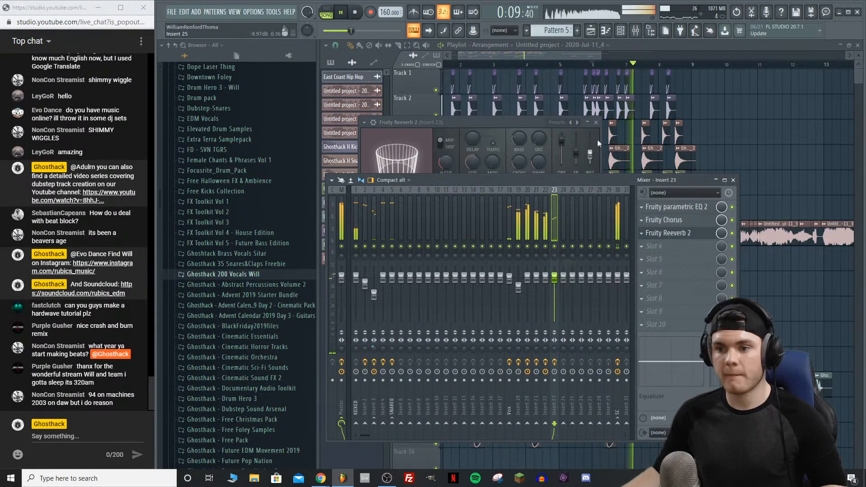
click(597, 123)
key(F9)
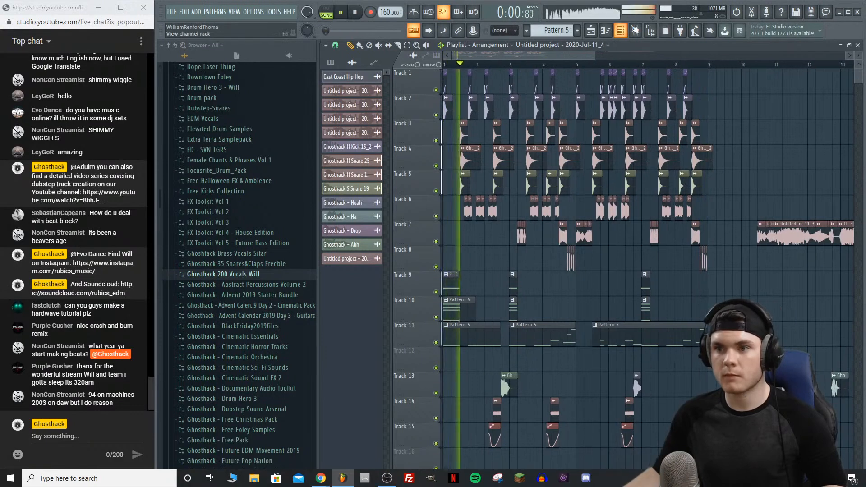
Step: Play the drop from the opening bars, checking the mixer levels and the Audio channels' mixer assignments
click(635, 31)
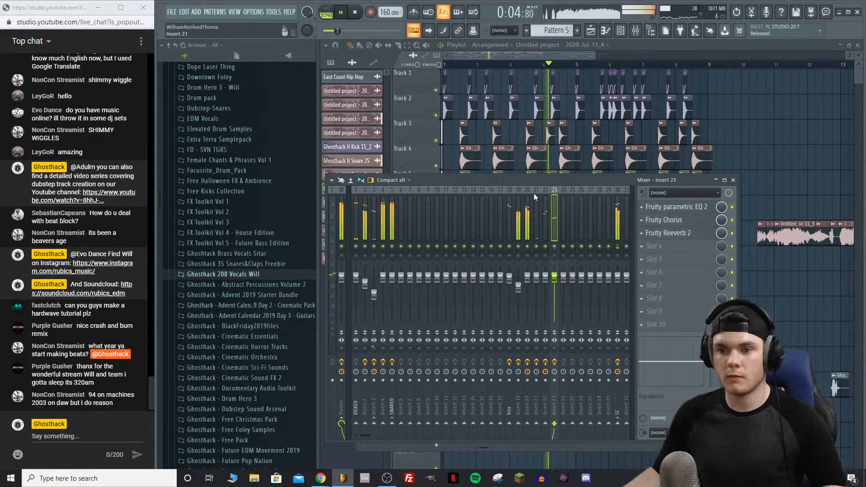
key(F9)
key(space)
key(space)
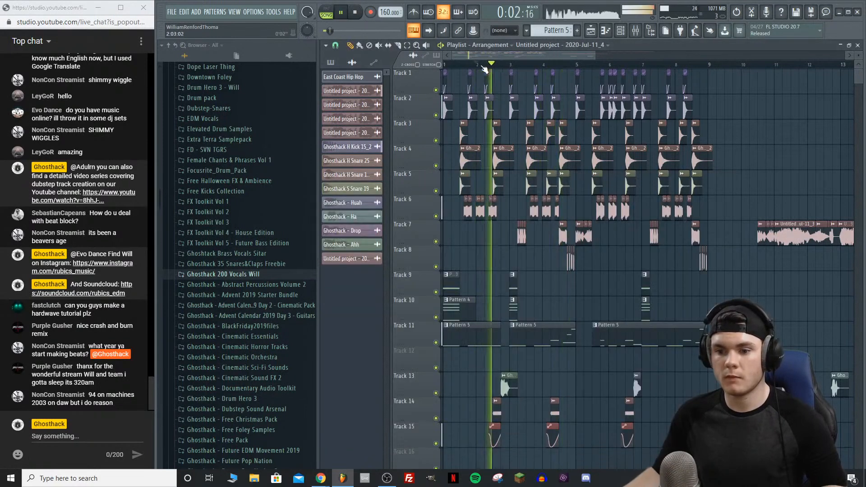
key(space)
click(621, 31)
key(space)
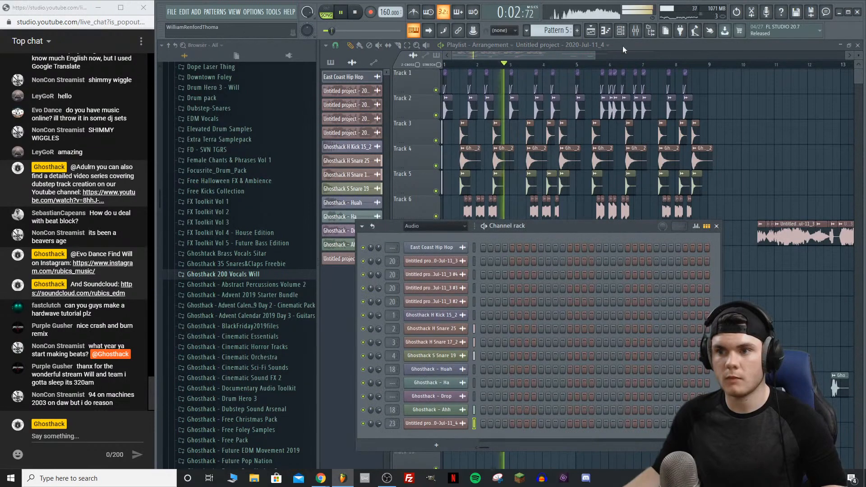
Step: Lower the Vox mixer track's fader slightly and replay the passage from bar 1 into bar 3
click(635, 30)
click(509, 221)
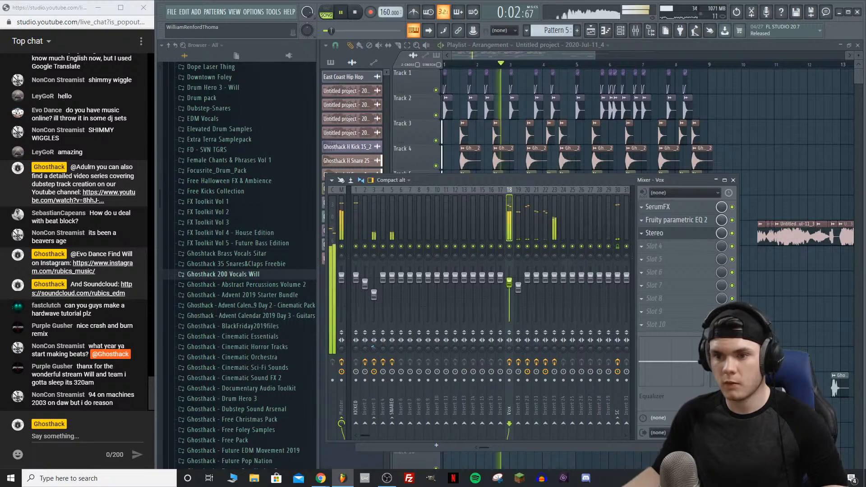
click(467, 65)
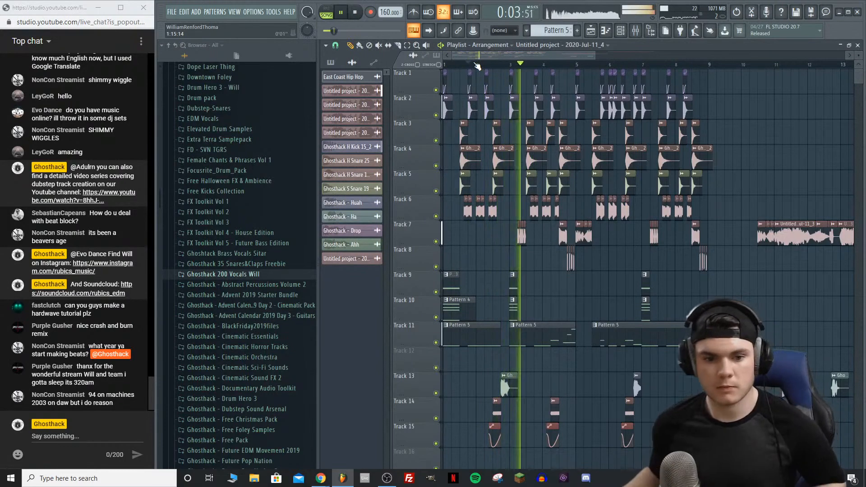
key(space)
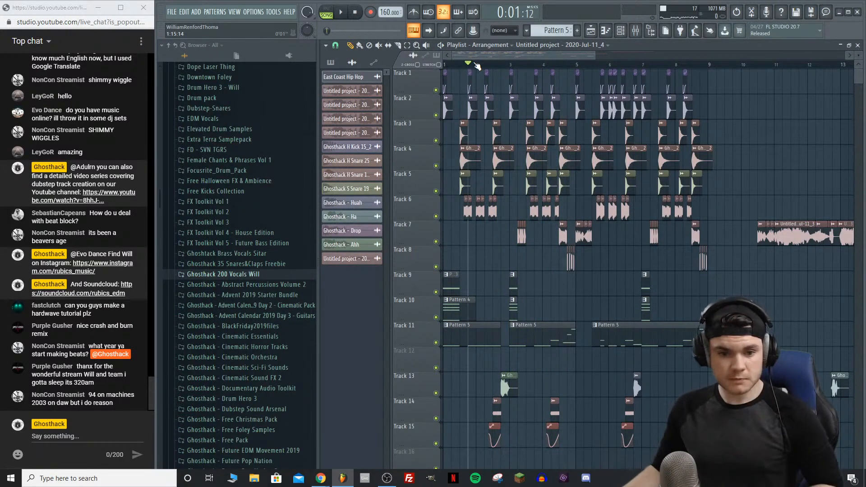
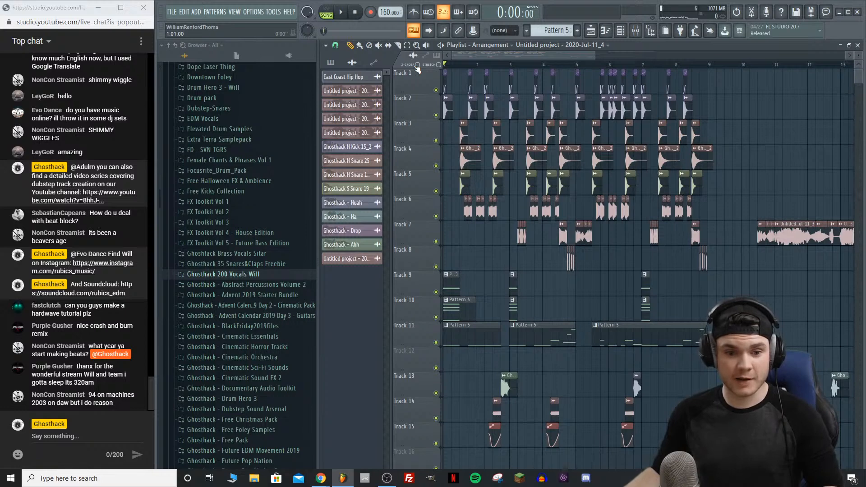
Step: Play the drop from the start and move the spare recordings on Tracks 1 and 7 out to bars 19–27
key(space)
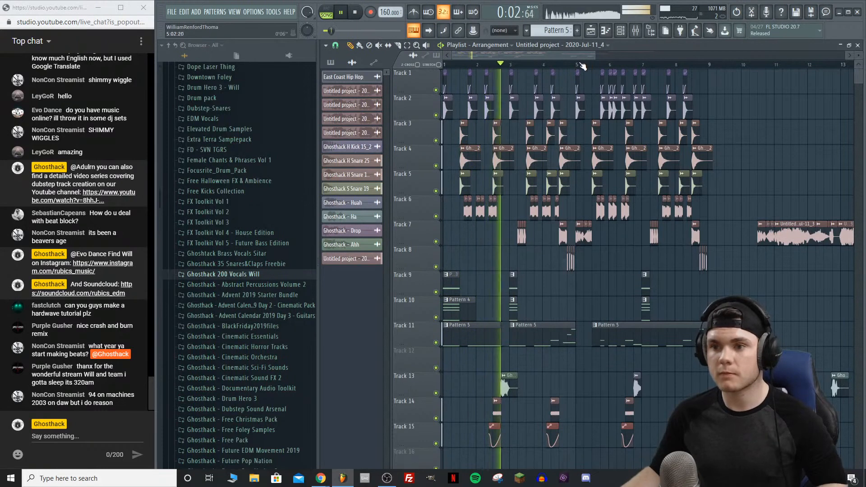
scroll(584, 66, down, 3)
drag(742, 422, 569, 70)
drag(648, 92, 767, 91)
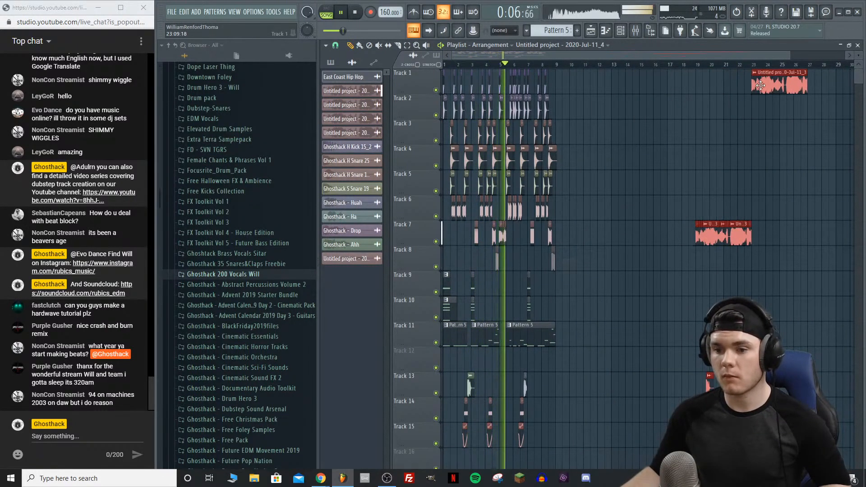
Step: Lower Insert 23's fader slightly during playback, then close the mixer and stop at bar 8
click(636, 31)
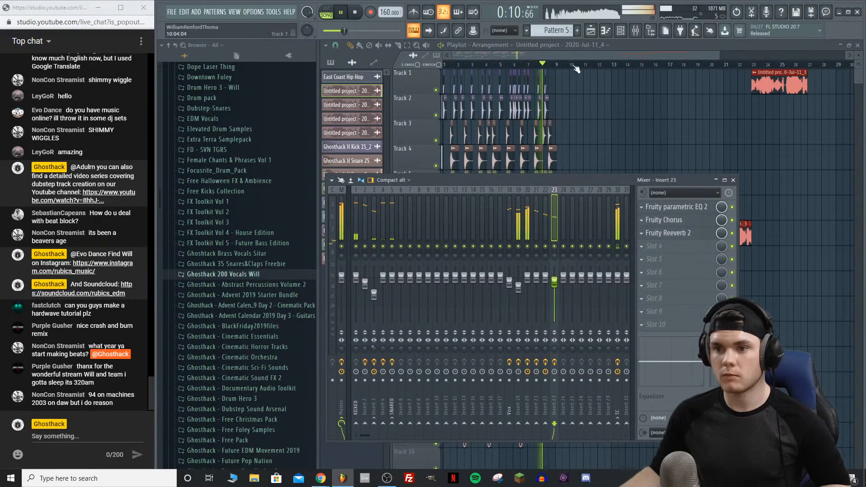
key(F9)
key(space)
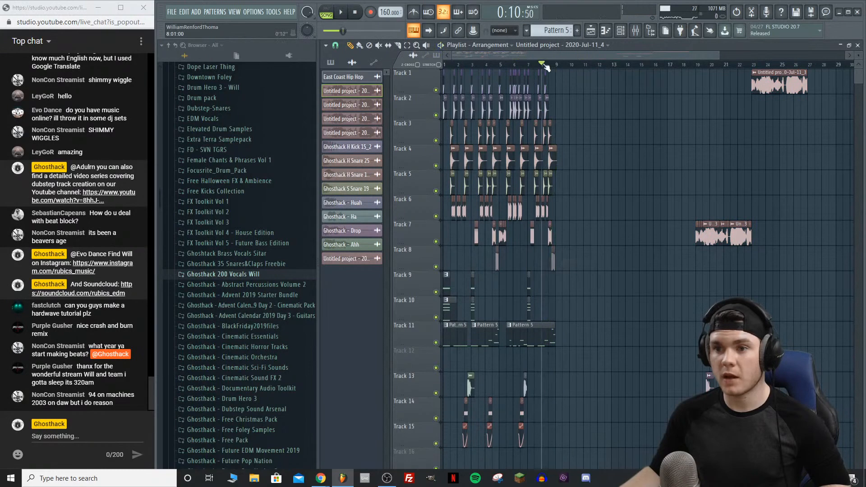
Step: Replace the Track 7 clip in bar 8 with the chopped Track 8 clips, starting at the bar's second-half snare, and play the ending
scroll(546, 67, up, 5)
key(space)
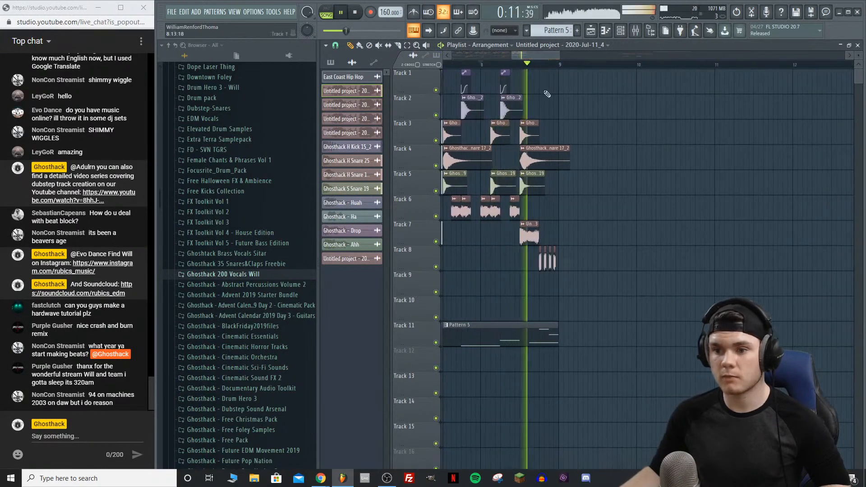
key(space)
drag(532, 232, 566, 232)
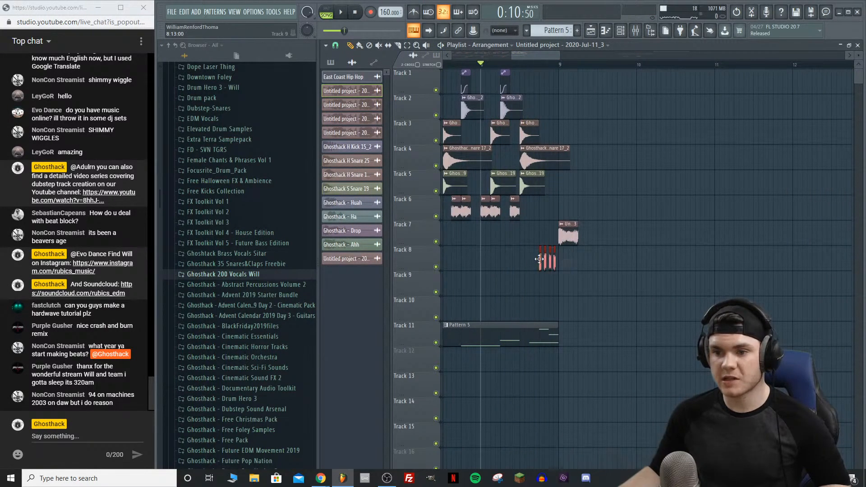
click(522, 264)
key(space)
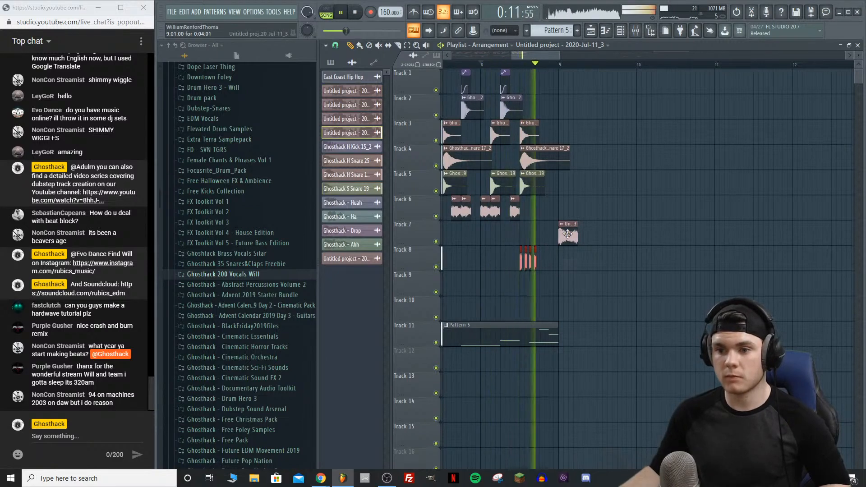
right_click(567, 234)
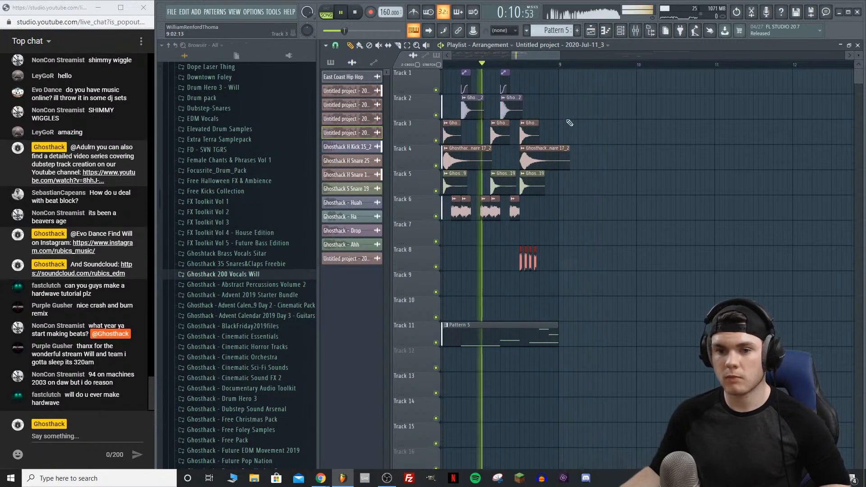
key(space)
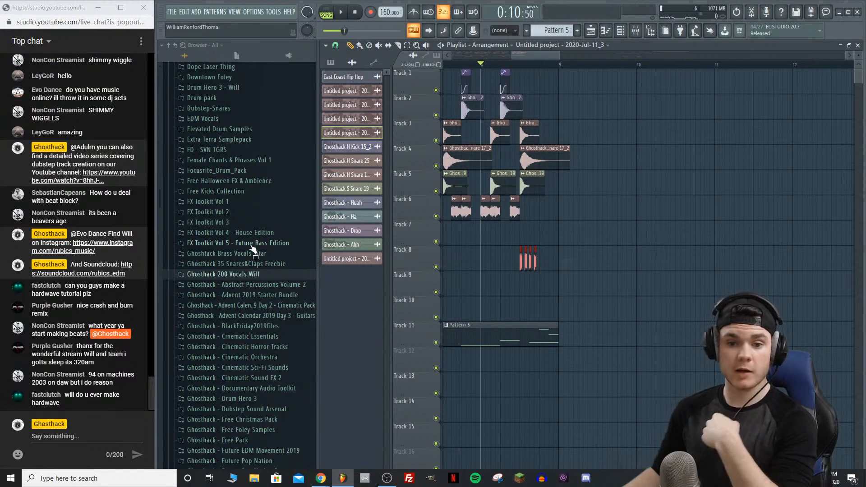
Step: Find the _20 Drum Fills sample folder among the EDM District loops of Ghosthack BF Bundle
scroll(287, 246, down, 3)
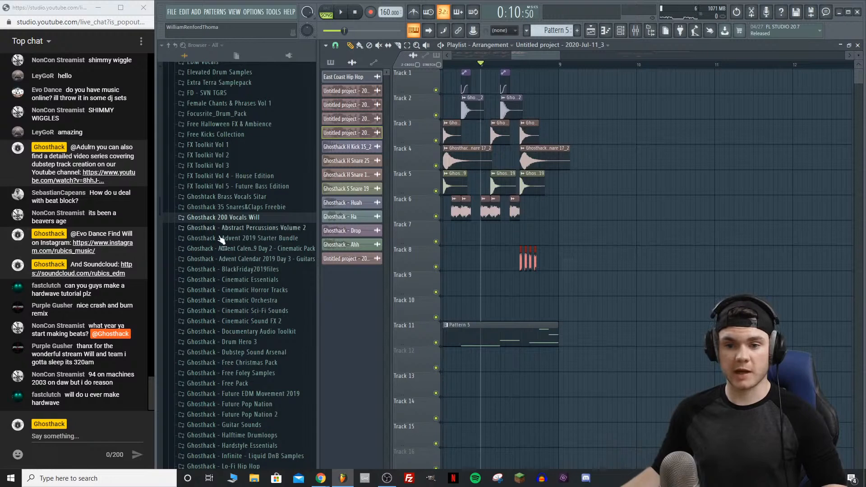
scroll(215, 227, down, 6)
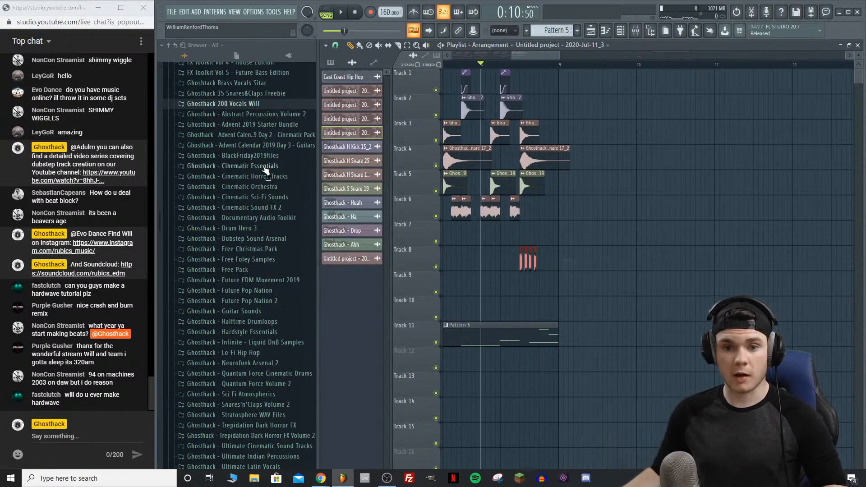
scroll(284, 167, down, 14)
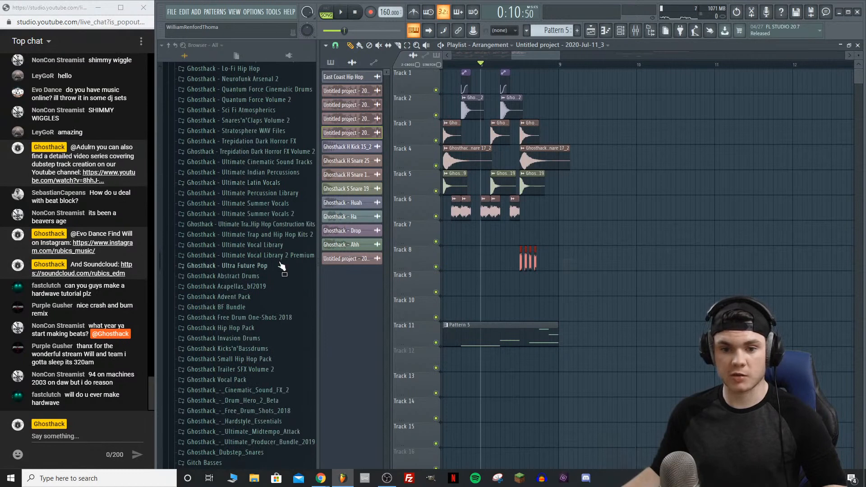
scroll(282, 266, down, 6)
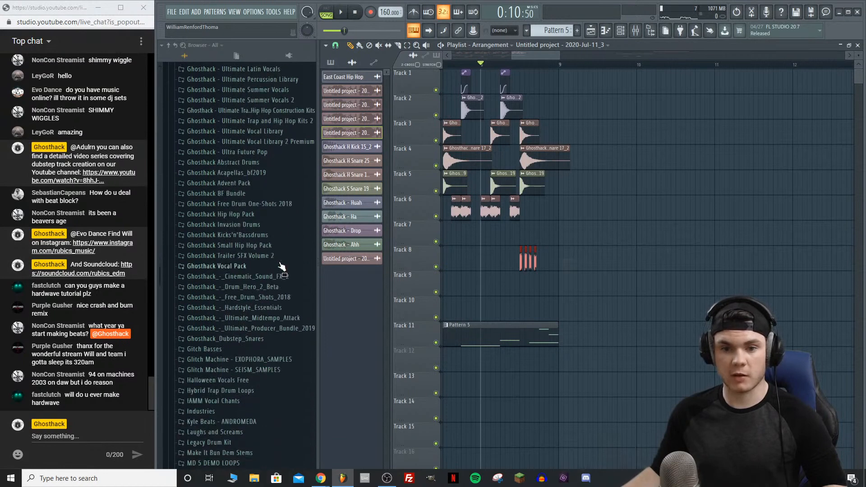
click(245, 194)
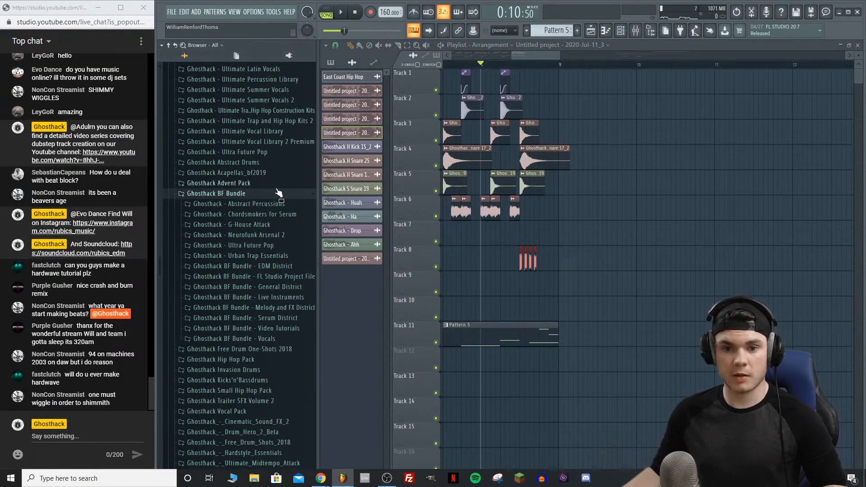
click(295, 267)
click(232, 280)
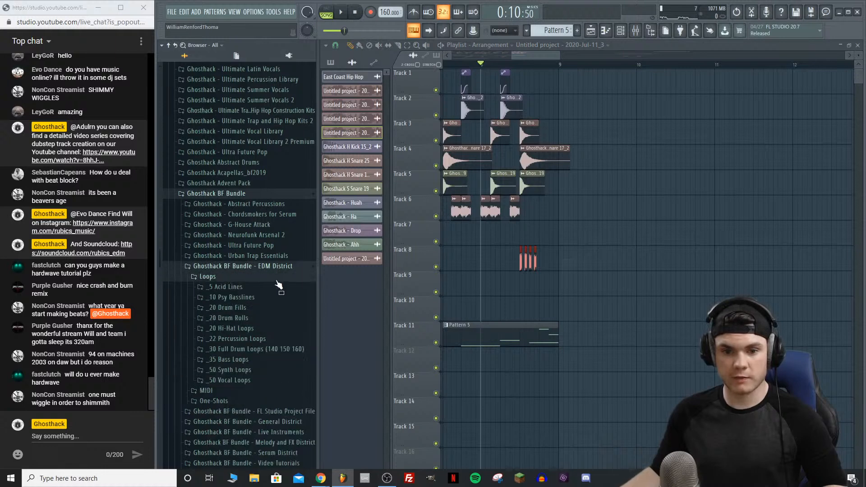
click(229, 307)
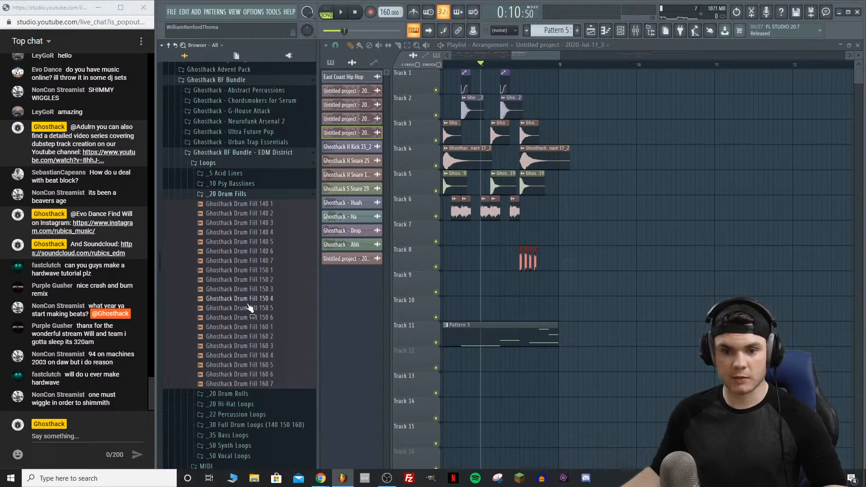
Step: Audition the 160 BPM drum fills in the folder, finishing on Ghosthack Drum Fill 160 1
click(279, 384)
click(278, 375)
click(277, 364)
click(276, 357)
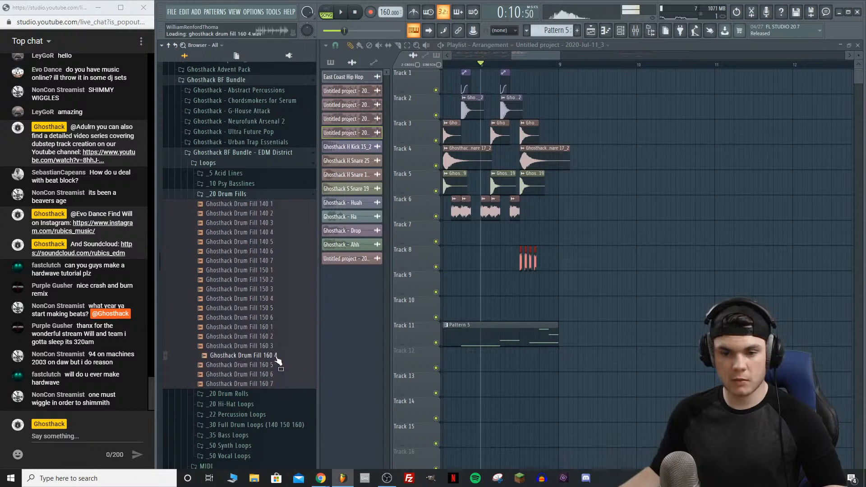
key(Down)
click(274, 336)
key(Up)
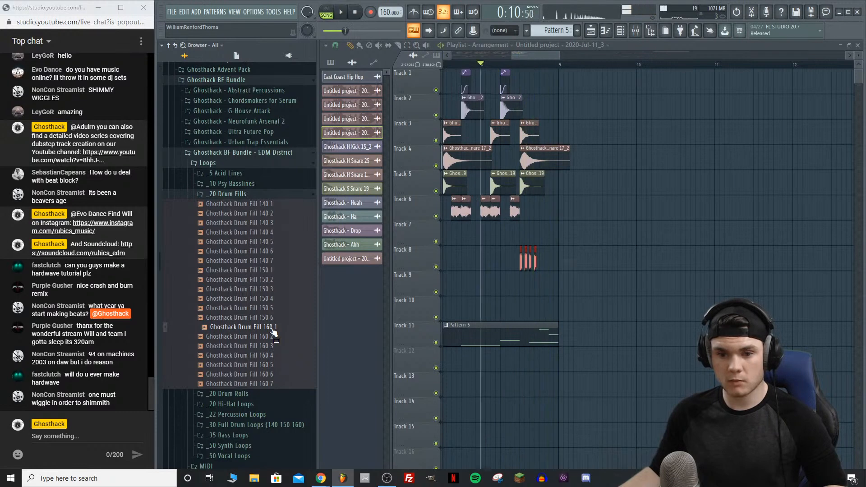
Step: Add Ghosthack Drum Fill 160 1 to Track 9, trim it to fill the last part of bar 8, and play the ending
drag(273, 342, 562, 280)
click(562, 65)
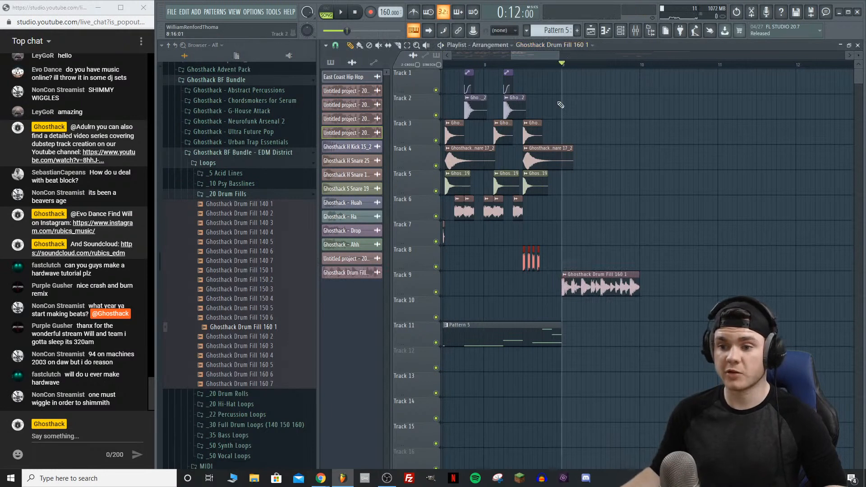
key(space)
key(space)
mouse_move(563, 284)
mouse_down()
mouse_move(610, 284)
mouse_move(550, 283)
mouse_up()
key(space)
click(475, 65)
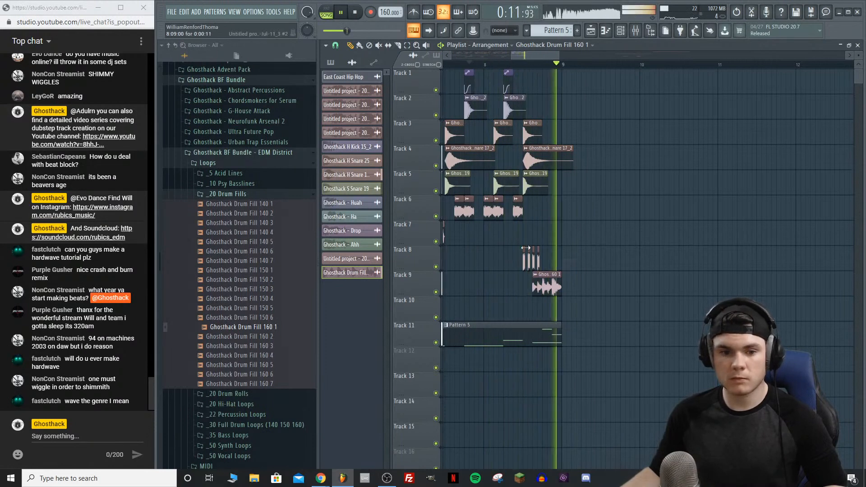
key(space)
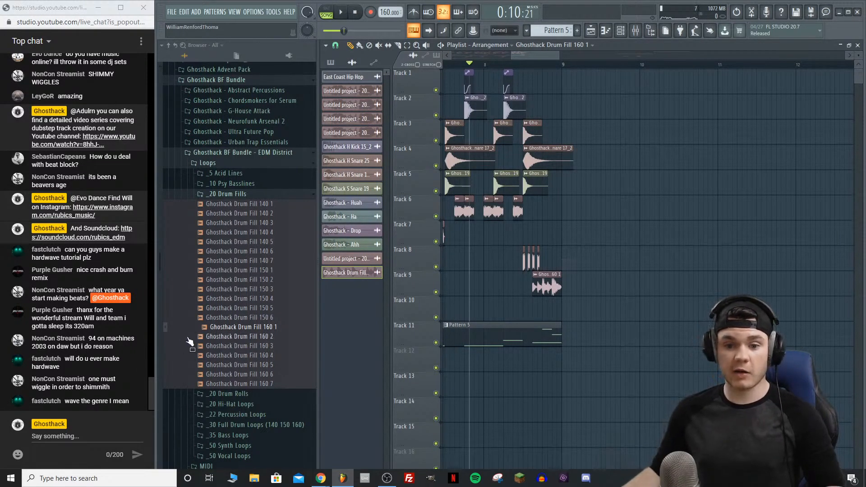
Step: Audition alternative fills from the same folder, including Drum Fill 150 6 and 160 4 to 160 7, partly over the playing ending
click(258, 336)
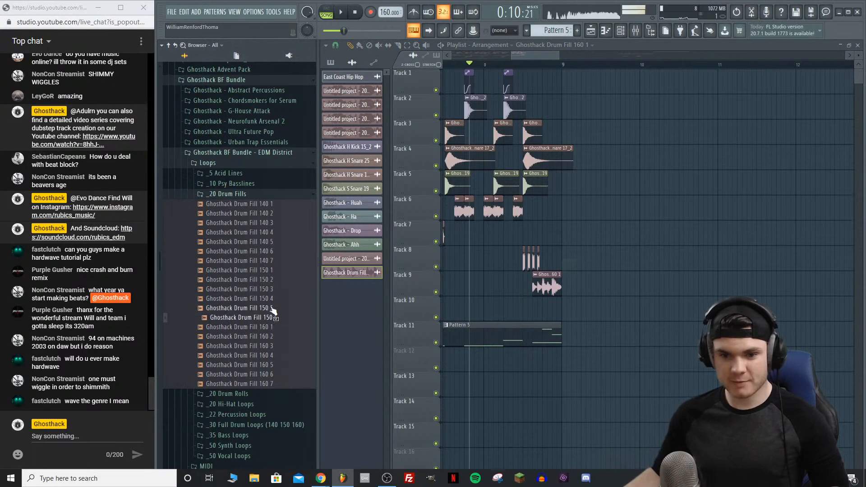
click(273, 355)
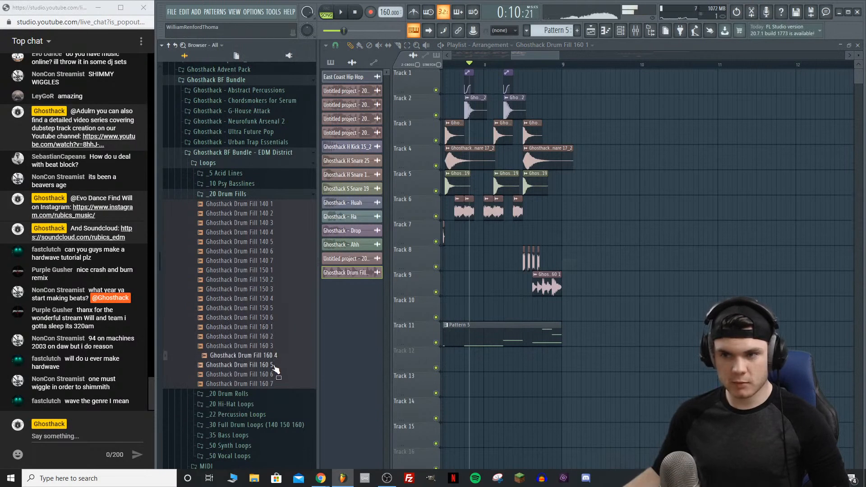
click(274, 367)
key(space)
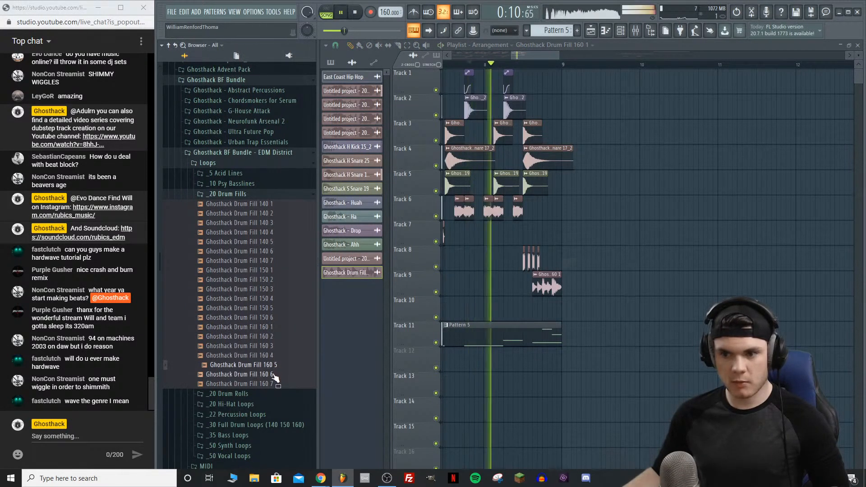
click(274, 375)
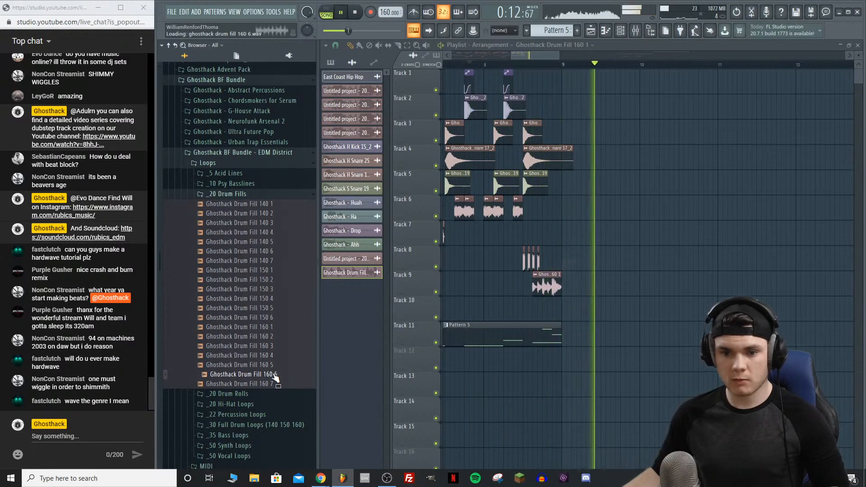
click(274, 384)
key(space)
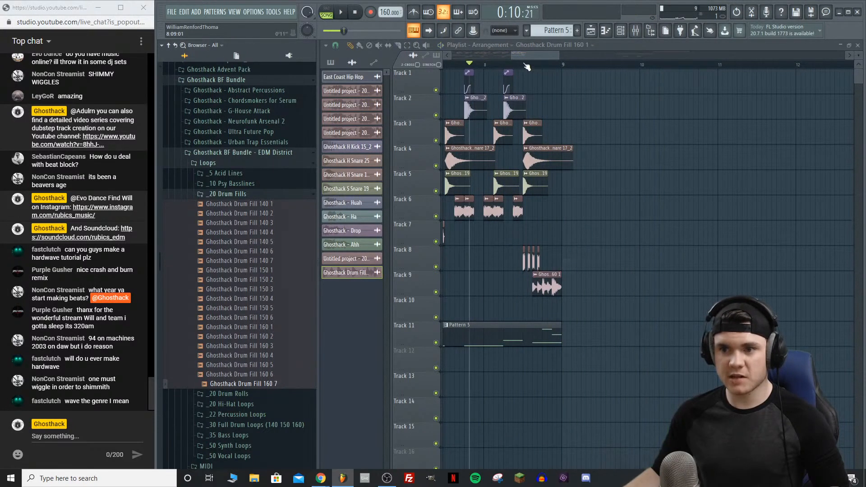
Step: Open the sample settings of the Drum Fill 160 1 clip, adjust its precomputed EQ and turn on Normalize
click(525, 65)
key(space)
double_click(552, 284)
key(space)
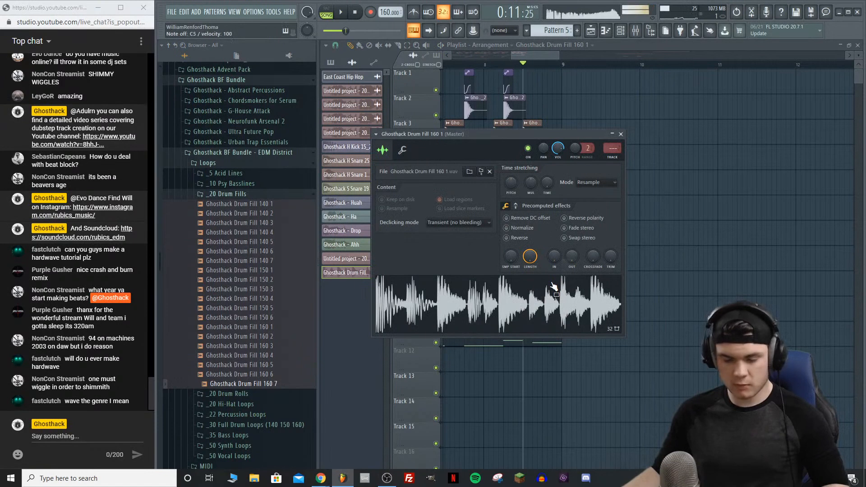
click(517, 206)
drag(530, 222, 530, 248)
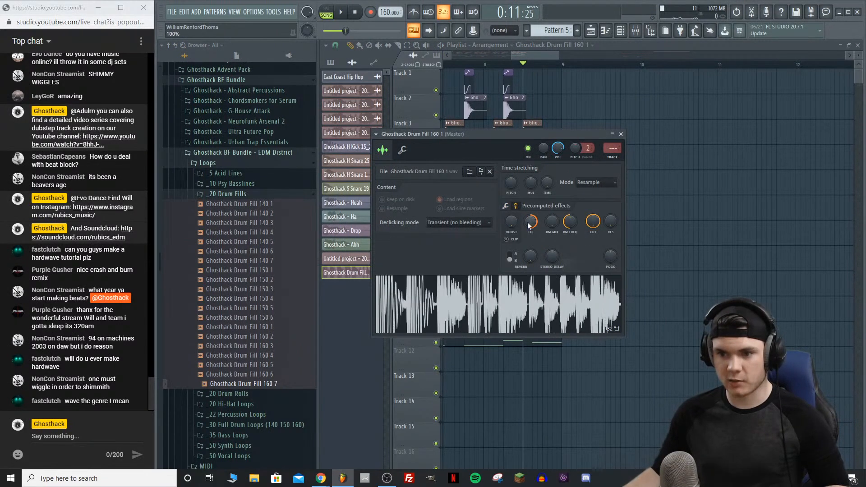
click(516, 206)
click(518, 228)
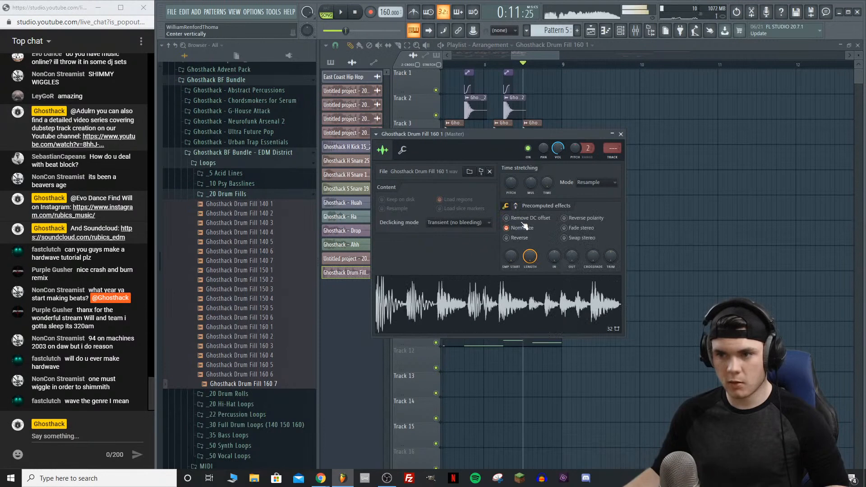
click(516, 206)
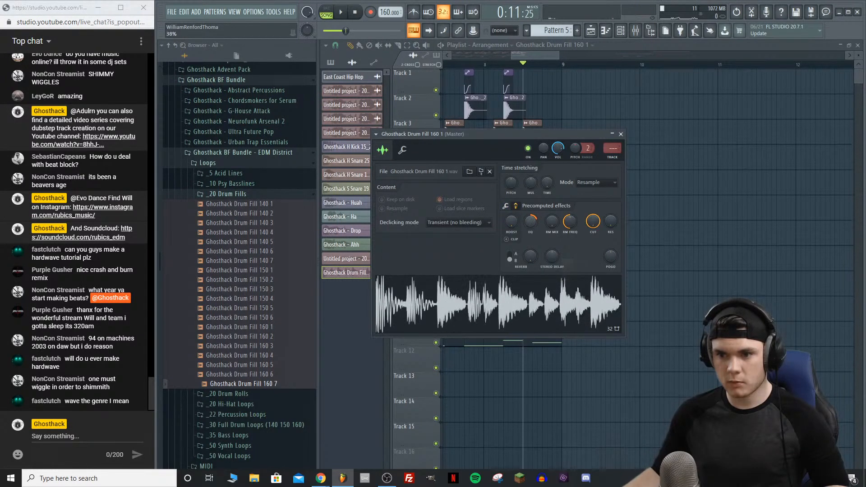
Step: Replay the bar 8 ending with the processed drum fill, from around the start of bar 8, and stop
key(space)
key(space)
key(space)
click(485, 65)
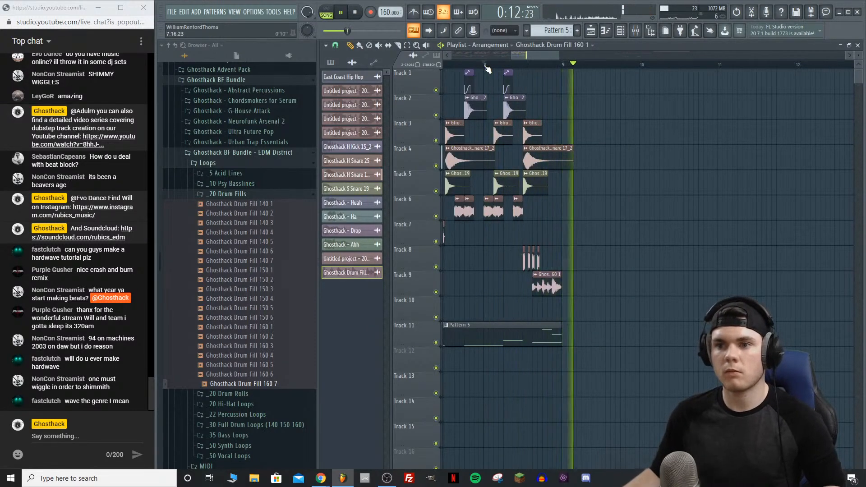
scroll(487, 67, down, 6)
key(space)
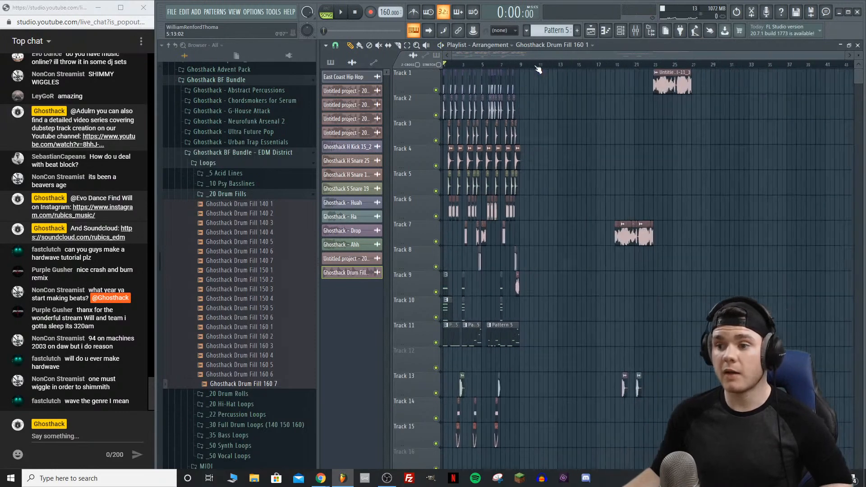
Step: Delete the spare clips on Tracks 1, 7 and 13 beyond bar 19
drag(720, 423, 589, 70)
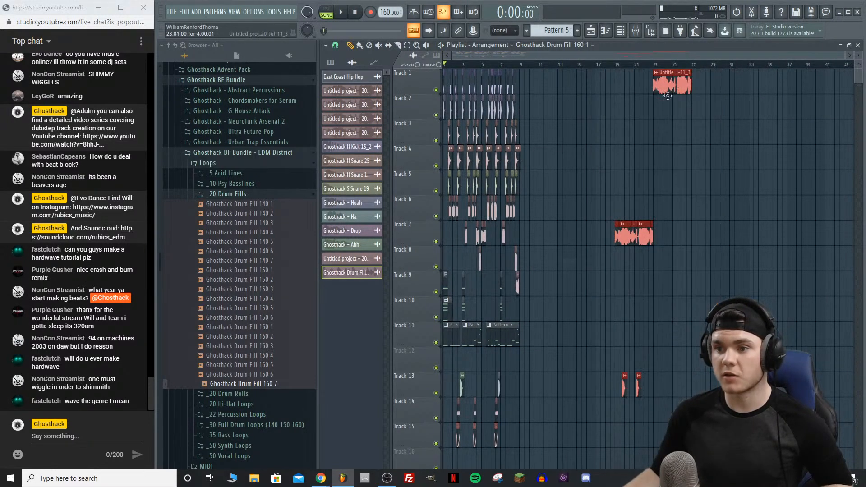
drag(626, 234, 807, 235)
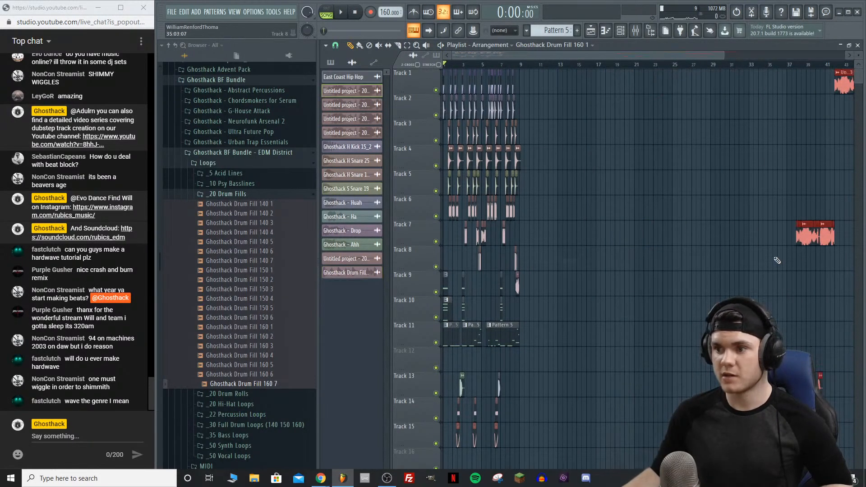
key(Delete)
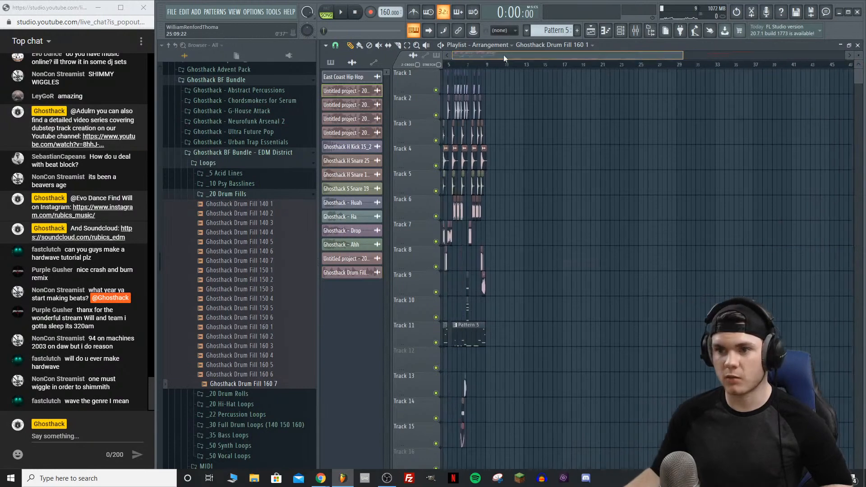
Step: Check the running stream in OBS, return to the project and play the drop through from bar 1
click(386, 479)
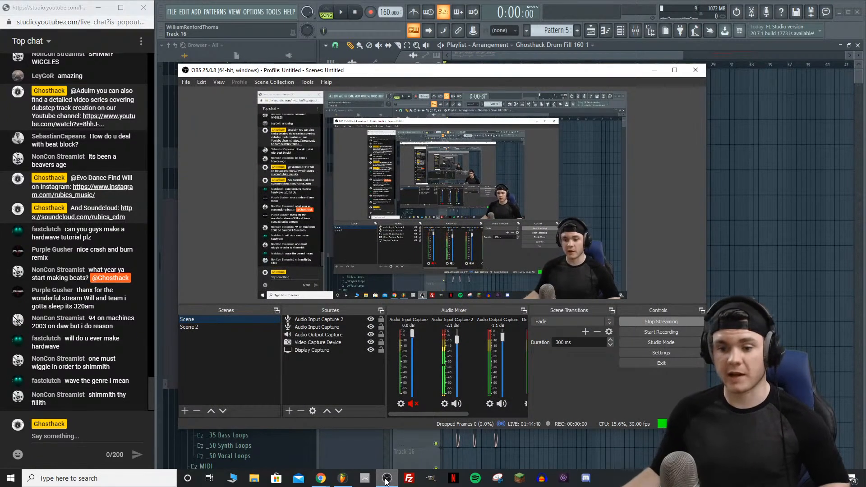
click(386, 480)
key(space)
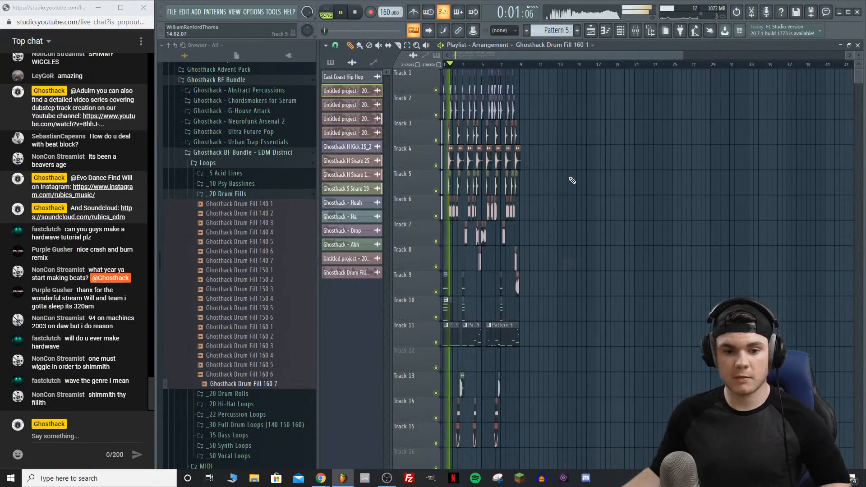
scroll(577, 203, down, 5)
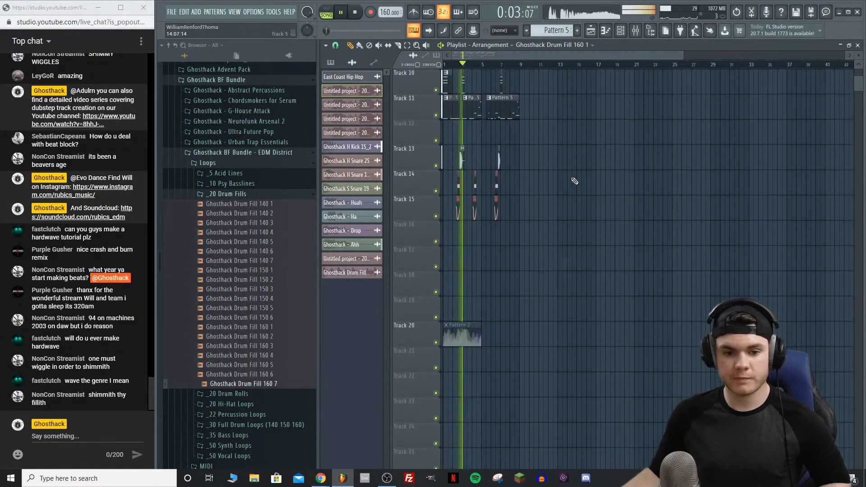
scroll(588, 274, up, 5)
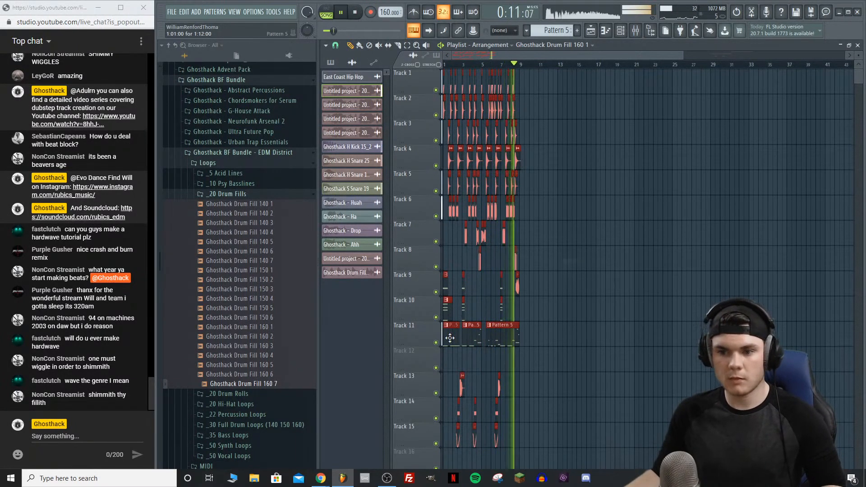
key(space)
Step: Move all the drop's clips together so they start at bar 17, and play the drop from there
drag(449, 338, 603, 329)
click(604, 326)
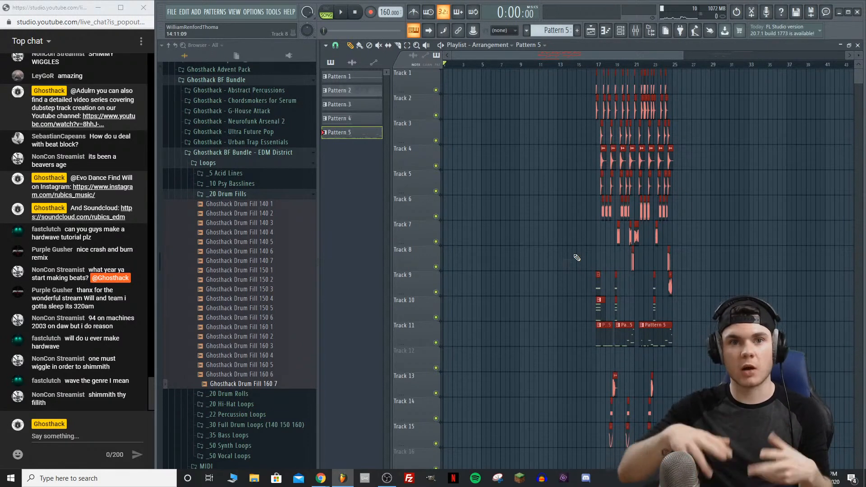
click(598, 66)
key(space)
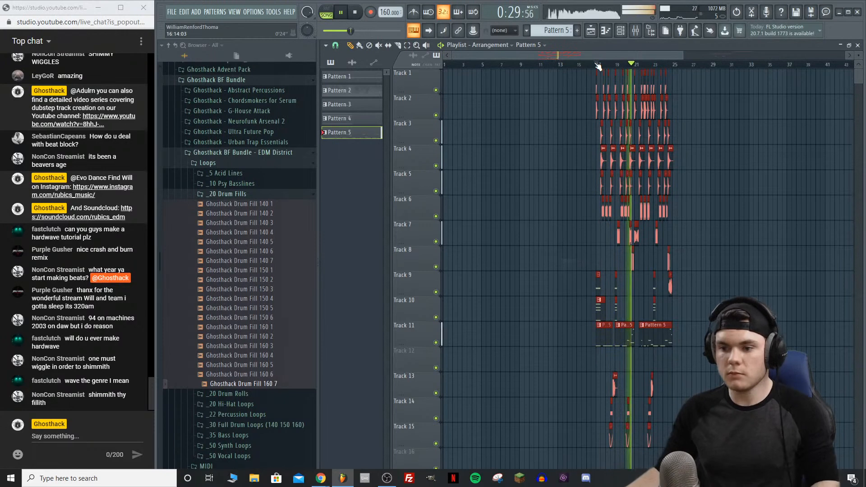
key(space)
scroll(620, 419, up, 4)
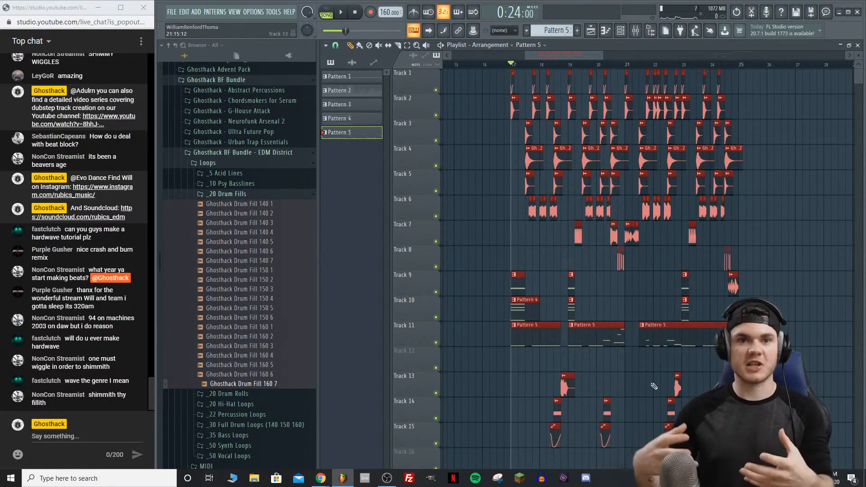
drag(527, 56, 452, 57)
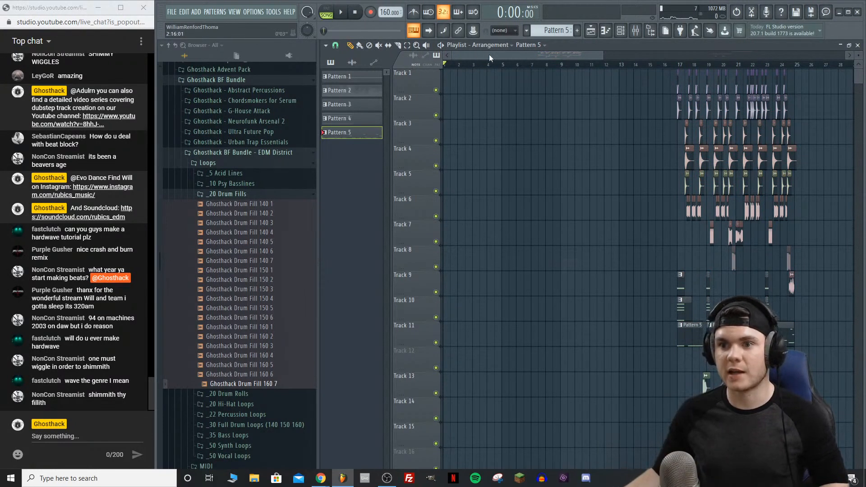
scroll(612, 59, down, 2)
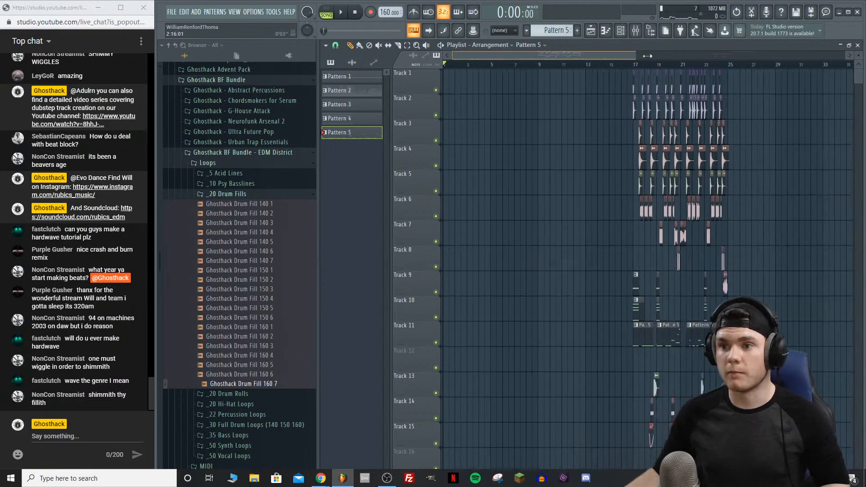
Step: Play the start of the drop from bar 17 and stop playback
click(615, 63)
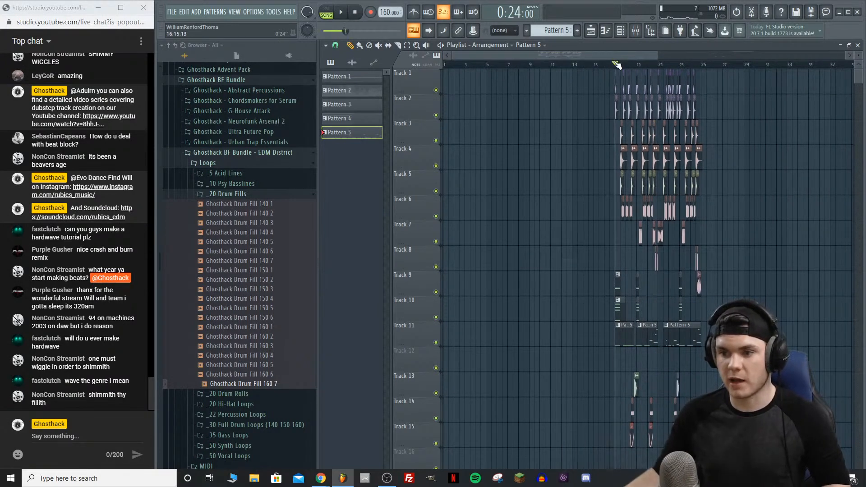
key(space)
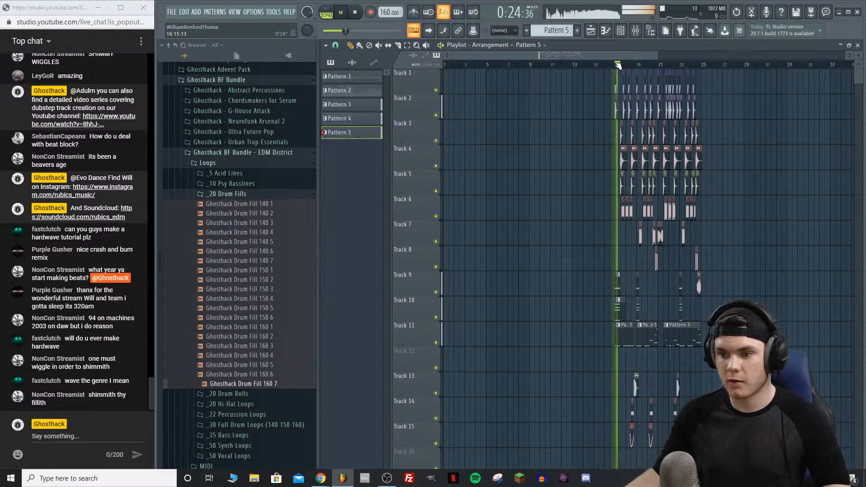
key(space)
Step: Filter the channel rack to the unsorted channels, then create Pattern 6 with a new Serum instrument
click(621, 30)
click(435, 225)
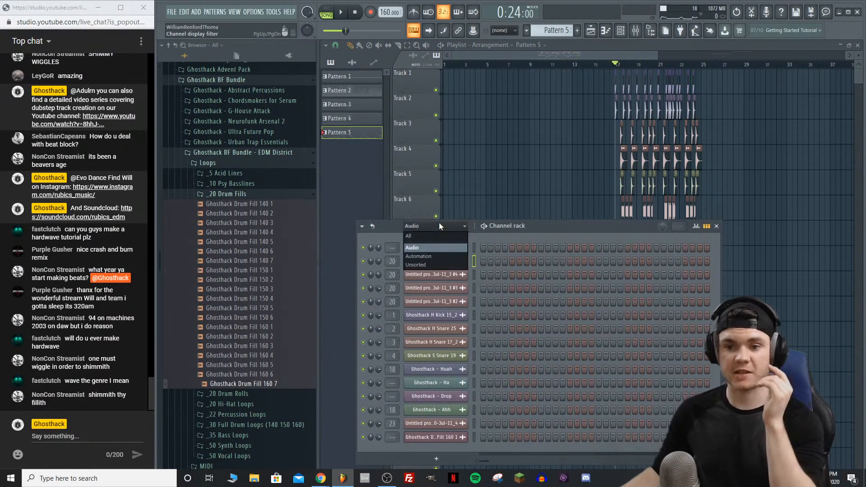
click(432, 267)
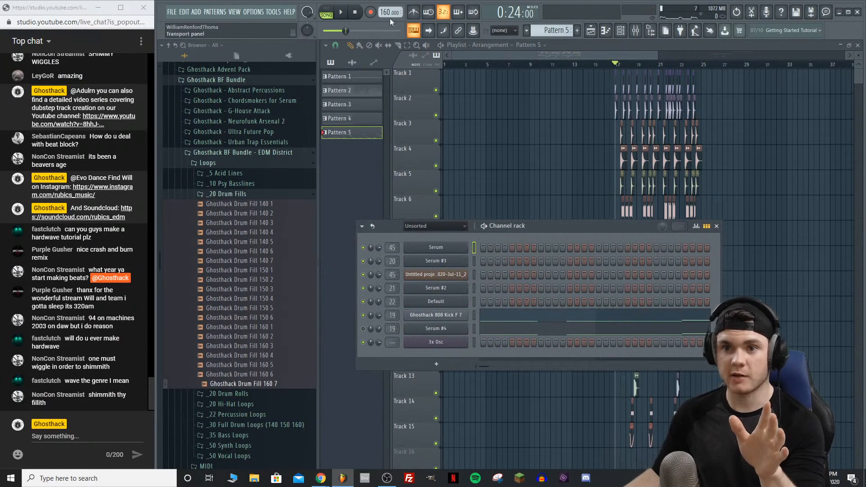
click(578, 31)
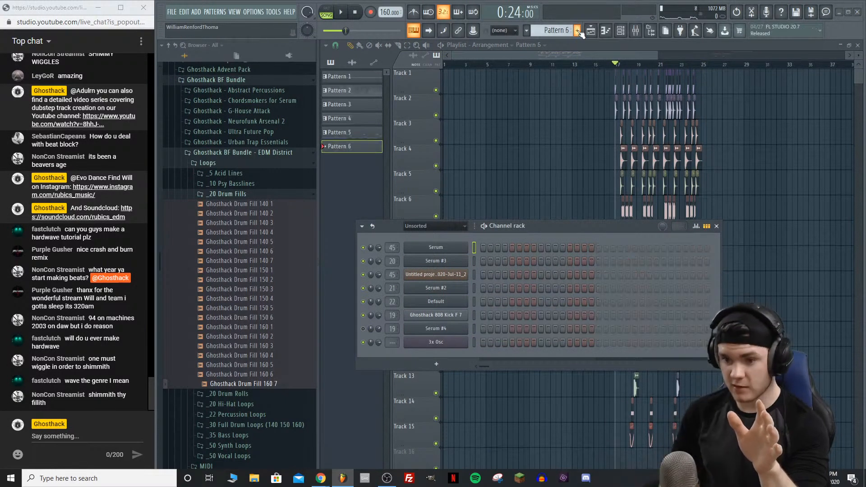
click(431, 365)
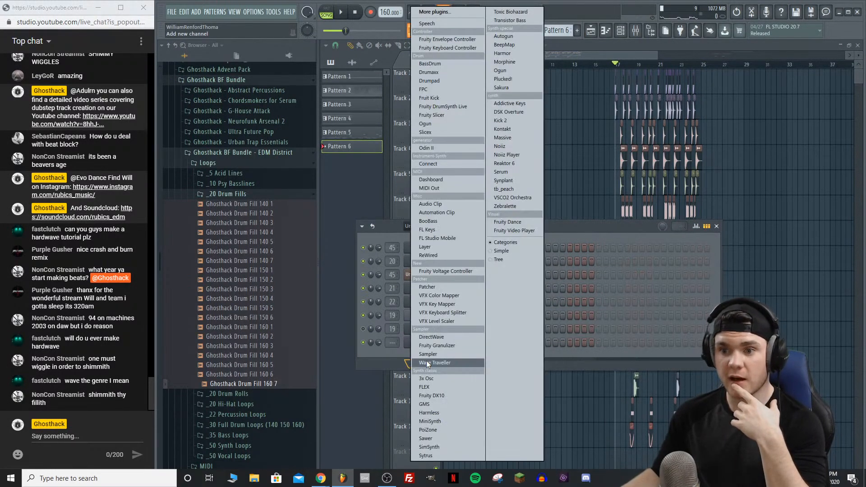
click(513, 172)
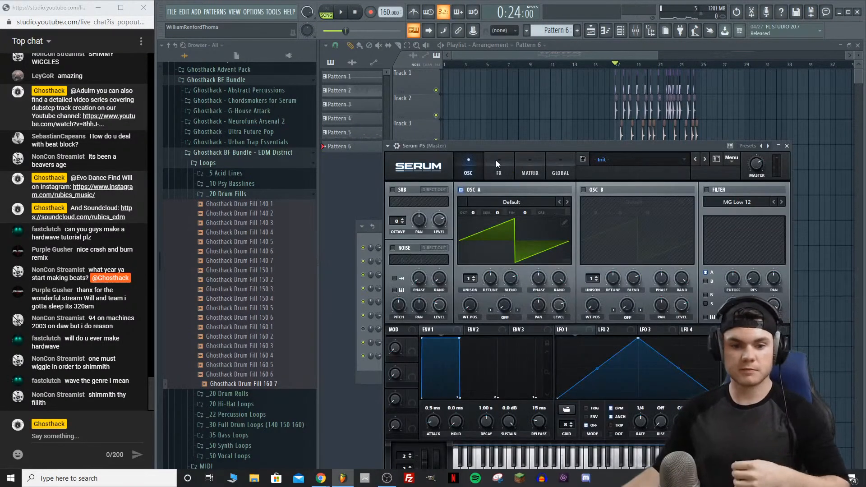
Step: Try Ghosthack PLUCK - 1Up World from the user's Ghosthack Urban Trap 2.0 Presets, and load the following preset, Ghosthack PLUCK - Angular
drag(515, 145, 447, 88)
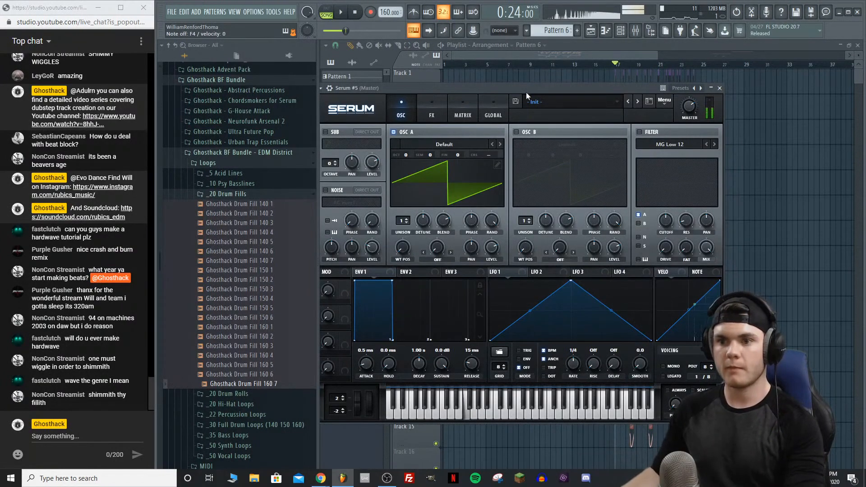
drag(524, 91, 529, 70)
click(554, 82)
mouse_move(595, 201)
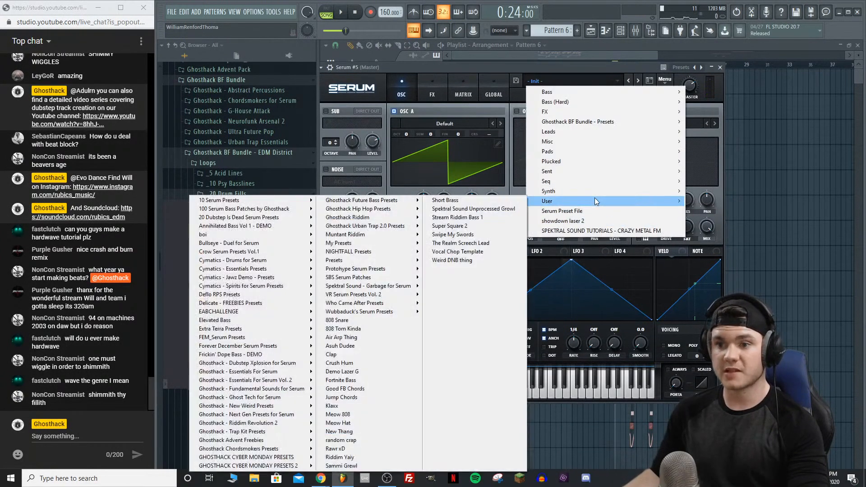
mouse_move(366, 287)
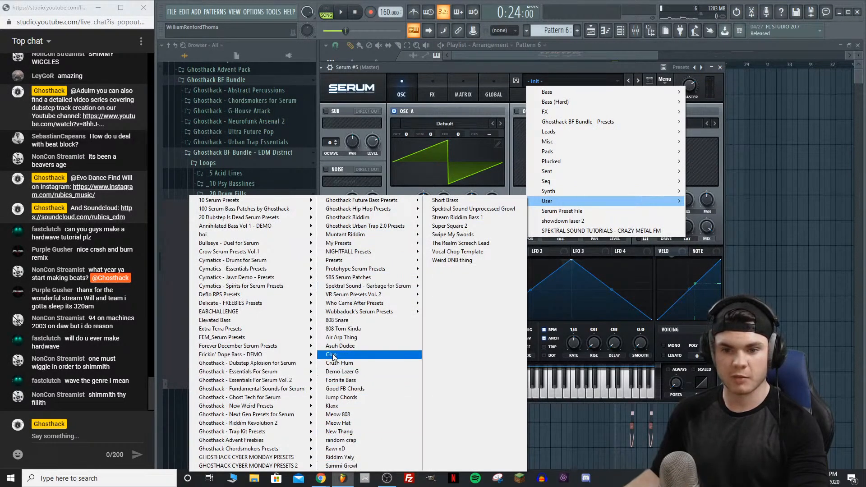
mouse_move(384, 235)
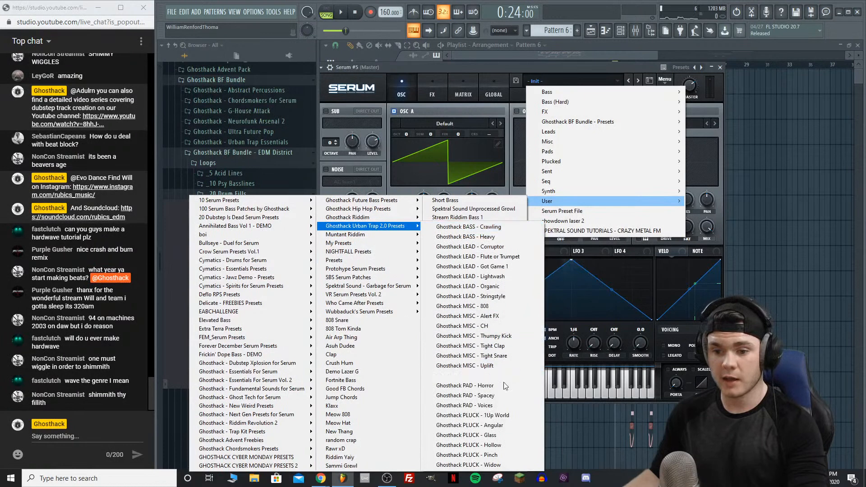
click(505, 415)
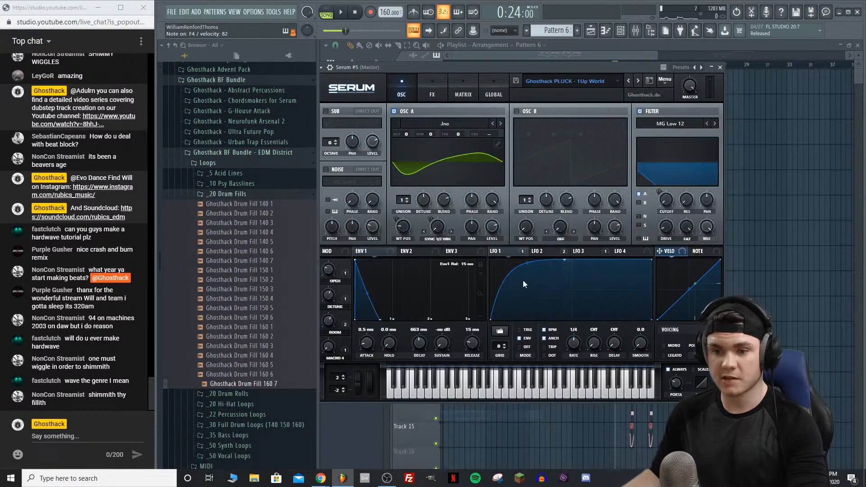
click(636, 80)
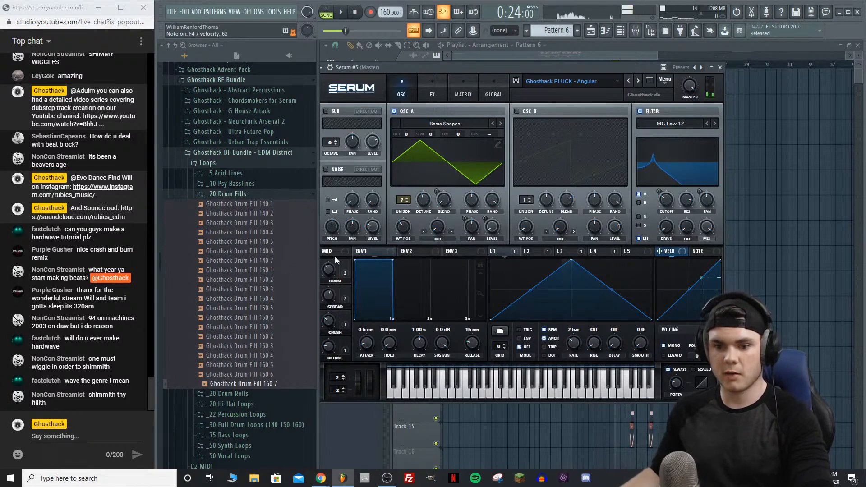
Step: Adjust the Room macro's modulation amount on the delay mix in Serum's effects and audition the pluck
click(422, 93)
click(364, 210)
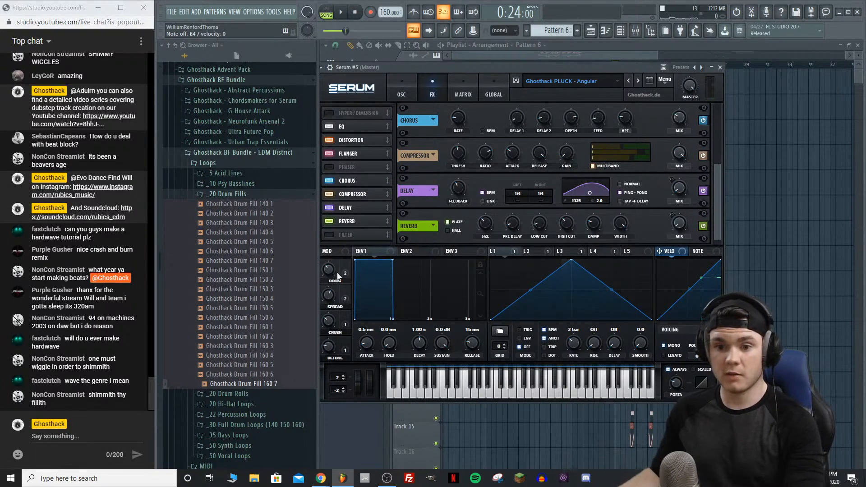
drag(672, 179, 672, 182)
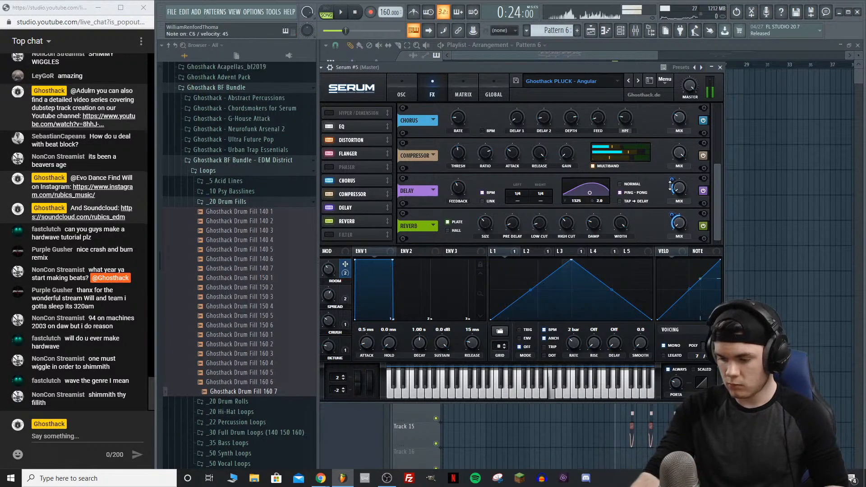
key(space)
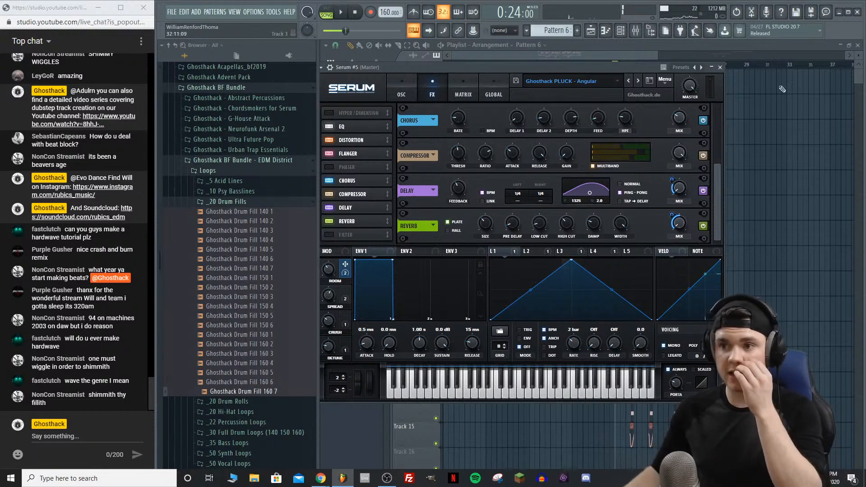
Step: Open the piano roll of the new Serum channel and place a half-bar A5 note midway through bar 5
click(720, 67)
right_click(463, 355)
click(507, 341)
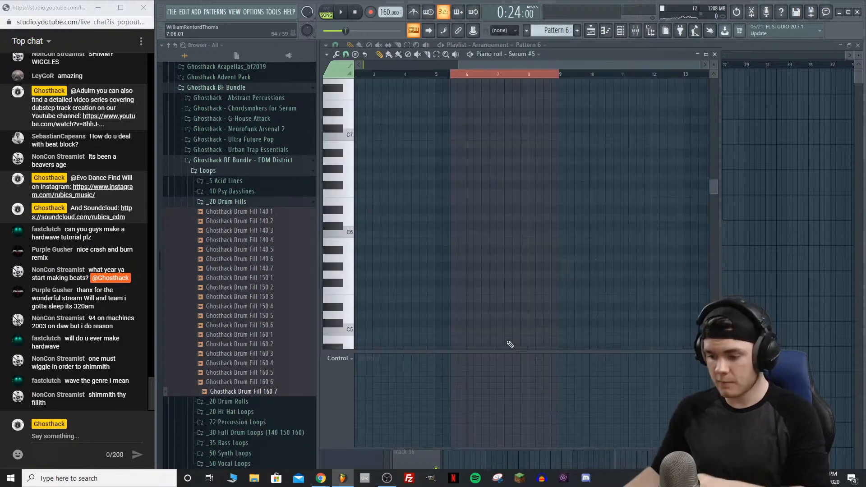
click(457, 258)
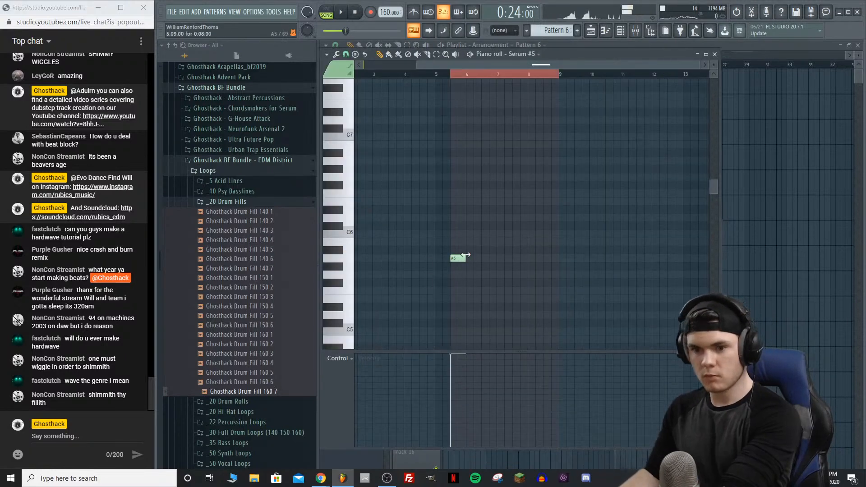
Step: Remove the trial note and time selection in the Serum #5 piano roll, and place an A5 note at the pattern's start
click(475, 194)
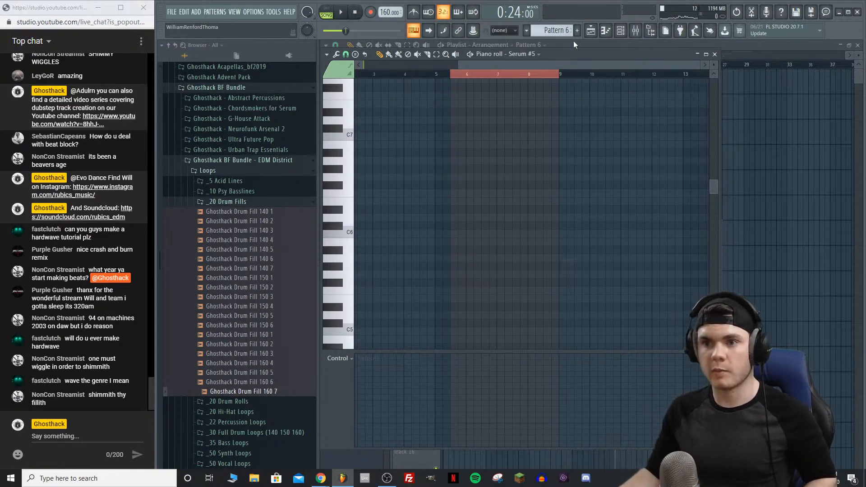
key(Return)
drag(559, 75, 312, 84)
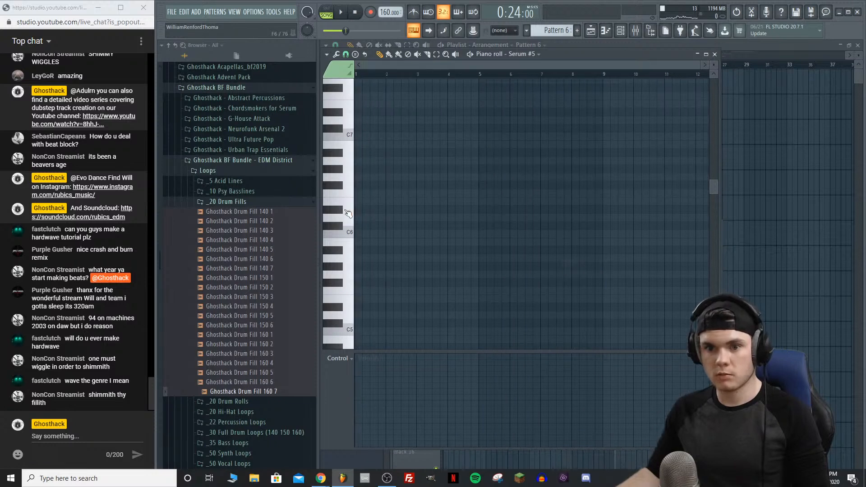
click(360, 259)
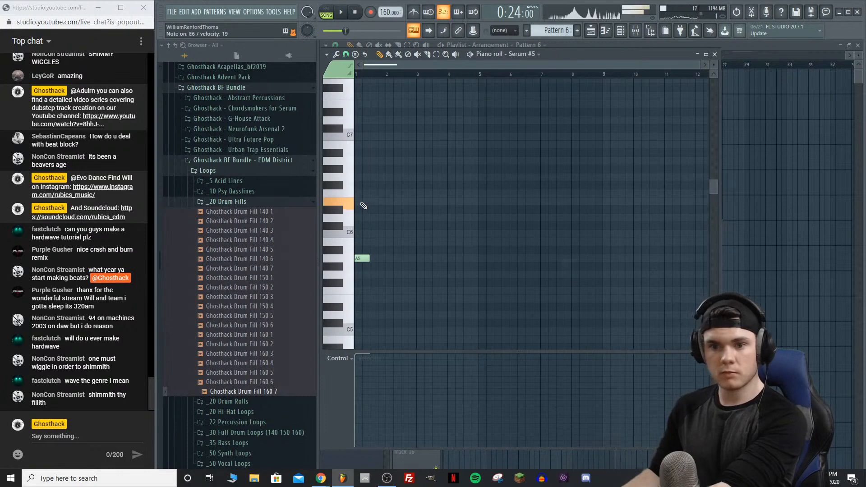
Step: Add an F6 note after the A5 note and audition the pattern with the metronome on
click(375, 195)
key(space)
click(414, 12)
key(space)
key(space)
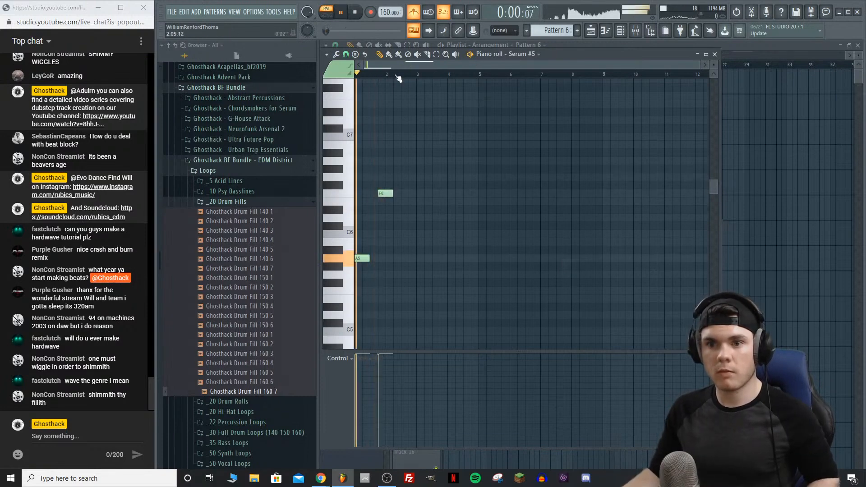
scroll(391, 73, up, 5)
key(space)
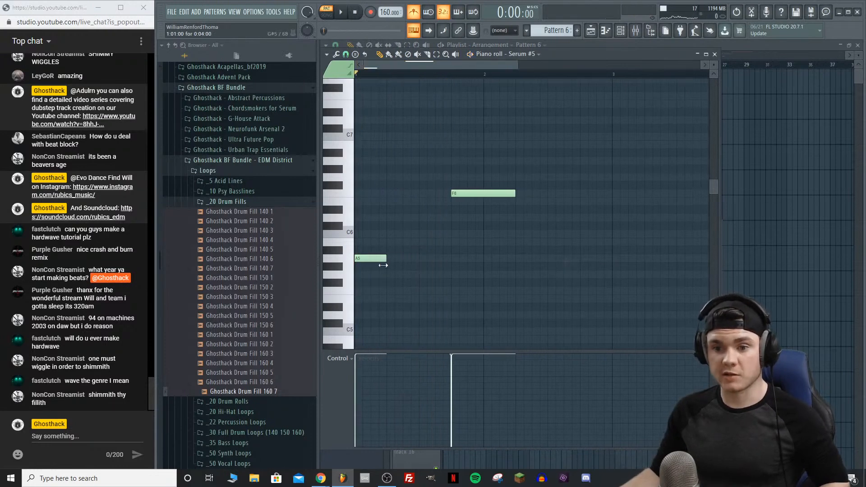
Step: Shorten the F6 note and move it earlier, and add an E6 note that ends at bar 2
mouse_move(475, 193)
mouse_down()
mouse_move(426, 202)
mouse_move(427, 193)
mouse_move(467, 197)
mouse_up()
key(space)
key(space)
click(451, 218)
key(space)
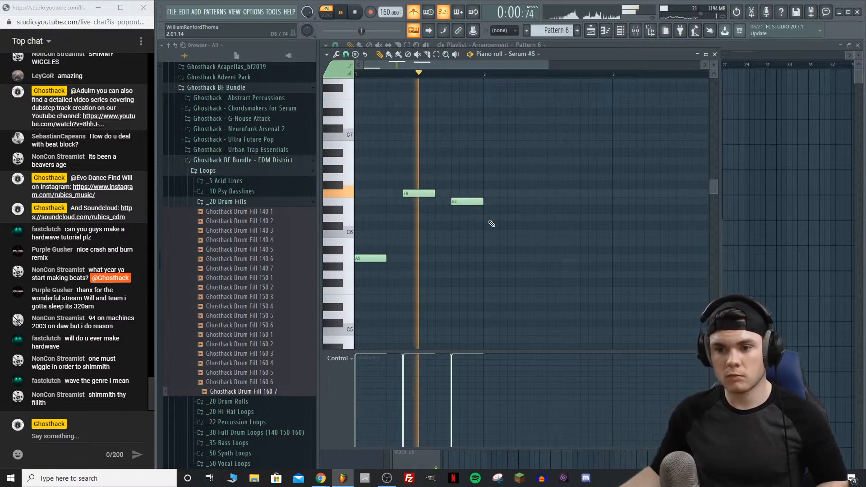
Step: Add a G5 note at the start of bar 2 and play the pattern
key(space)
click(486, 282)
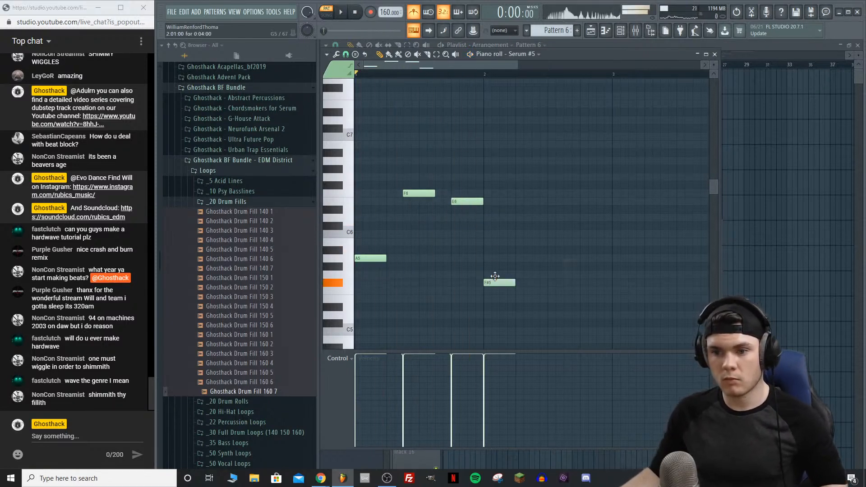
drag(494, 281, 494, 273)
key(space)
scroll(507, 75, down, 2)
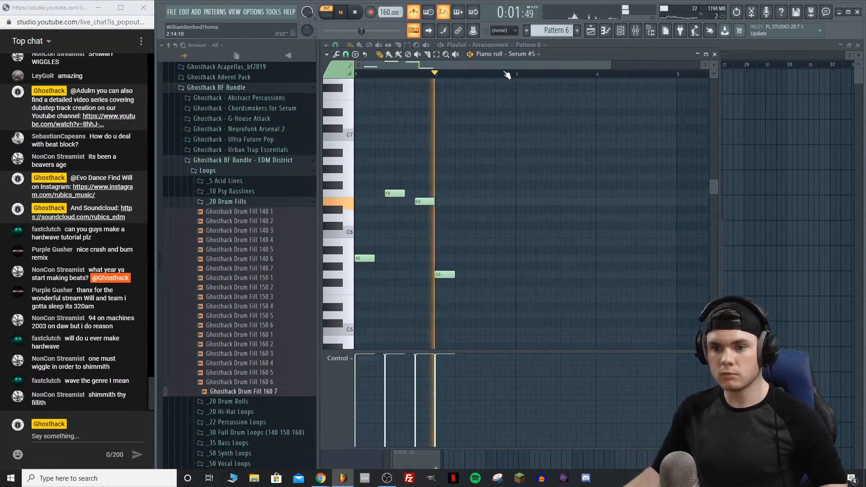
Step: Add C6 and B5 notes in the second half of bar 2 and play the melody
key(space)
click(469, 219)
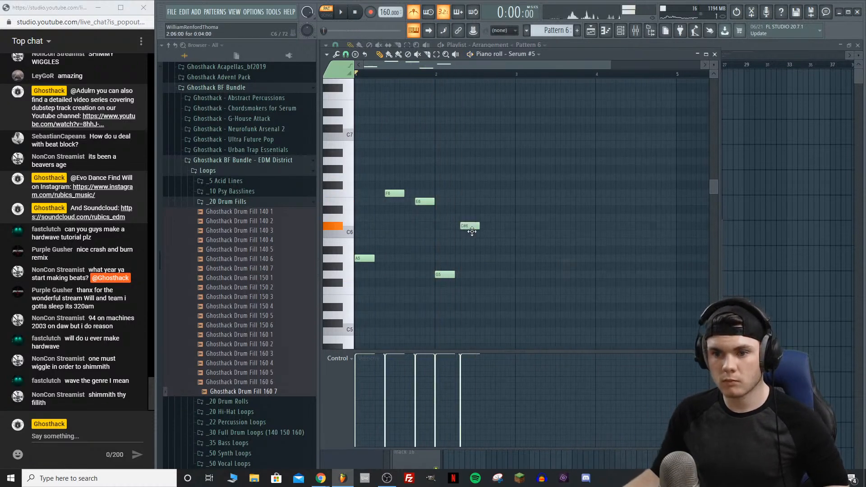
click(499, 243)
key(space)
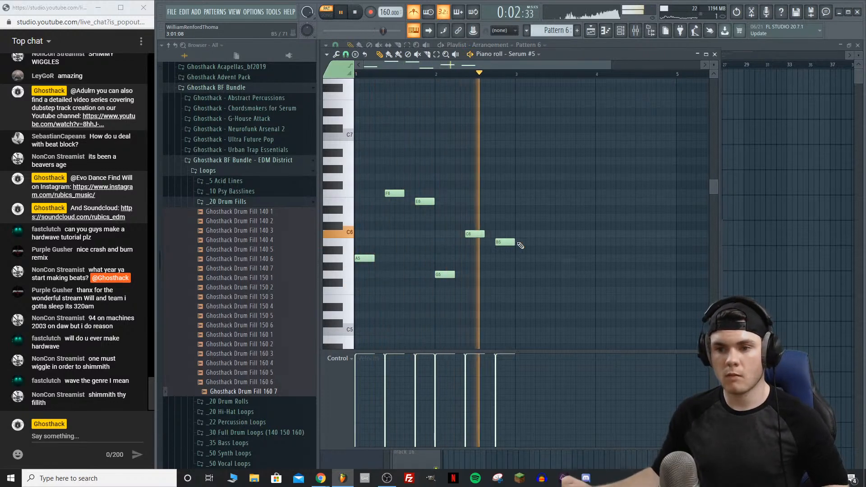
scroll(456, 76, down, 2)
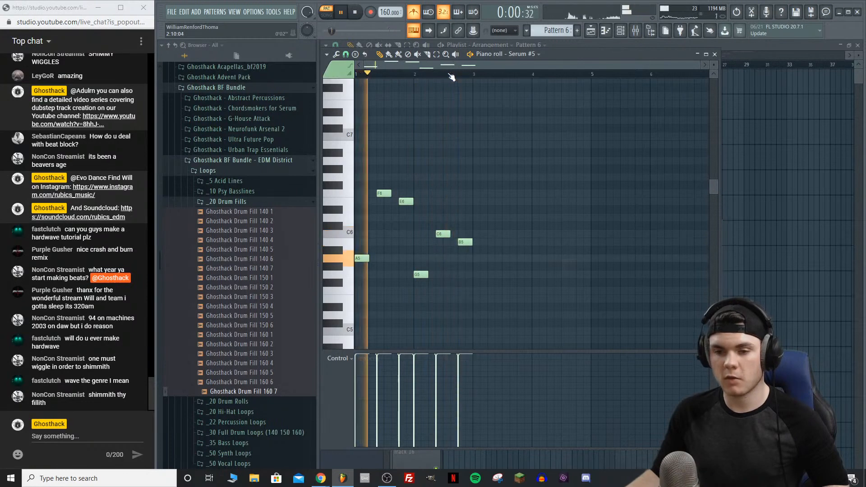
key(space)
key(space)
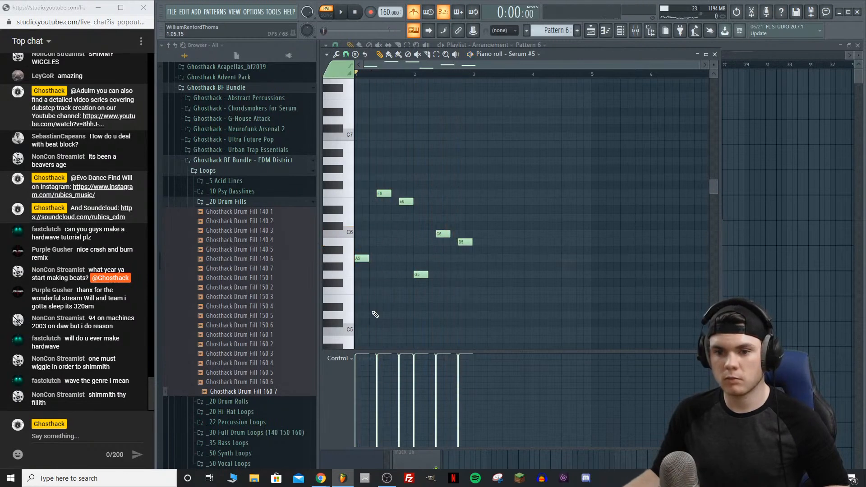
Step: Add two short E5 notes in bar 1, one after the A5 note and one after the F6 note
key(space)
drag(381, 297, 374, 300)
key(space)
key(space)
key(space)
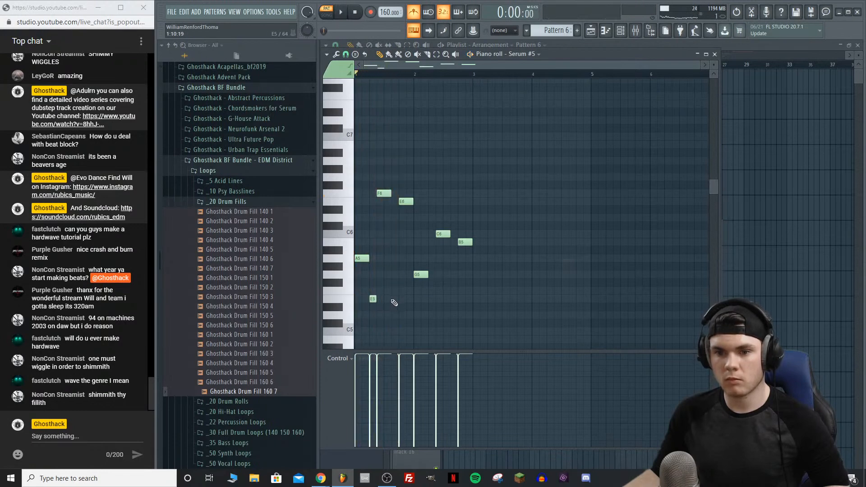
key(space)
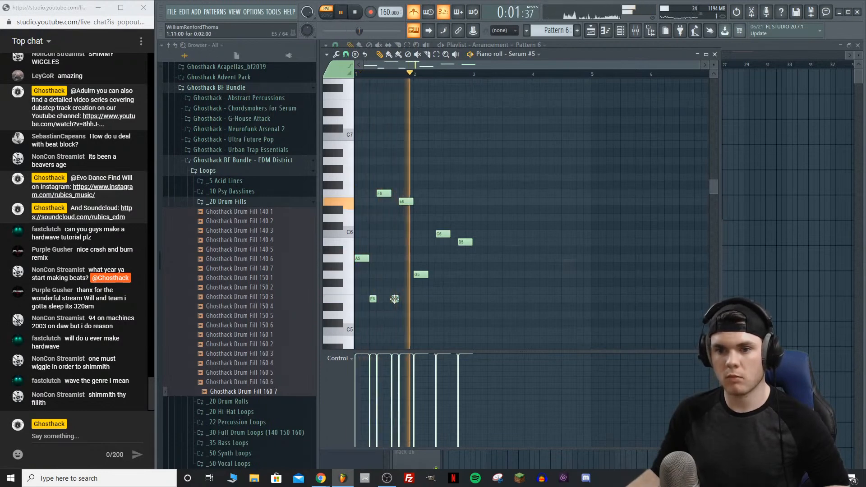
click(394, 299)
key(space)
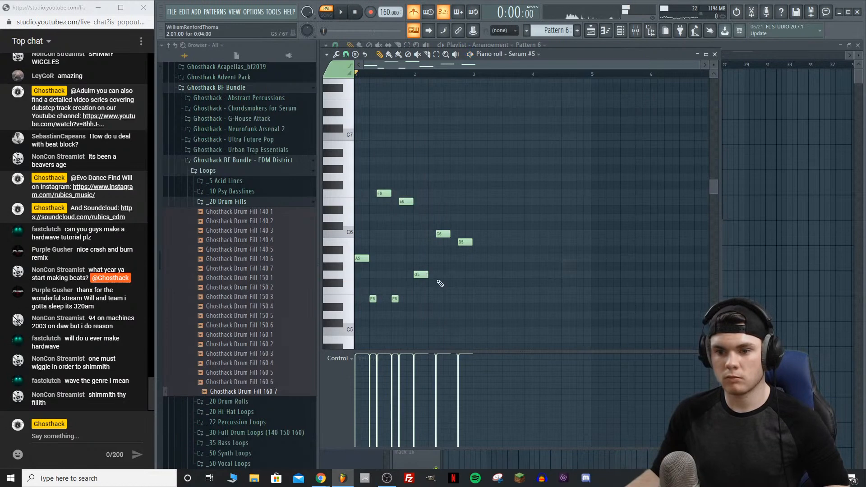
Step: Add two short D5 notes in bar 2, one after the G5 note and one after the C6 note
drag(447, 325, 433, 321)
key(space)
click(453, 315)
scroll(522, 177, down, 3)
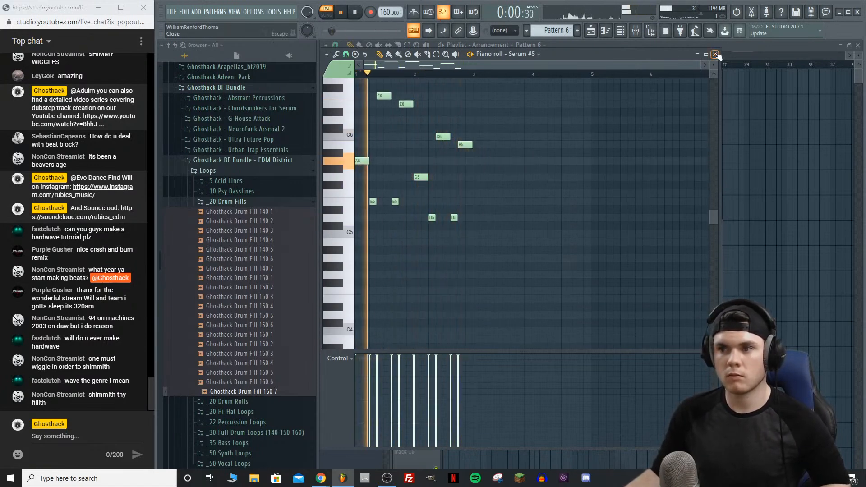
Step: Select all notes of the two-bar melody and duplicate them into bars 3 and 4
drag(523, 253, 355, 83)
scroll(469, 158, up, 3)
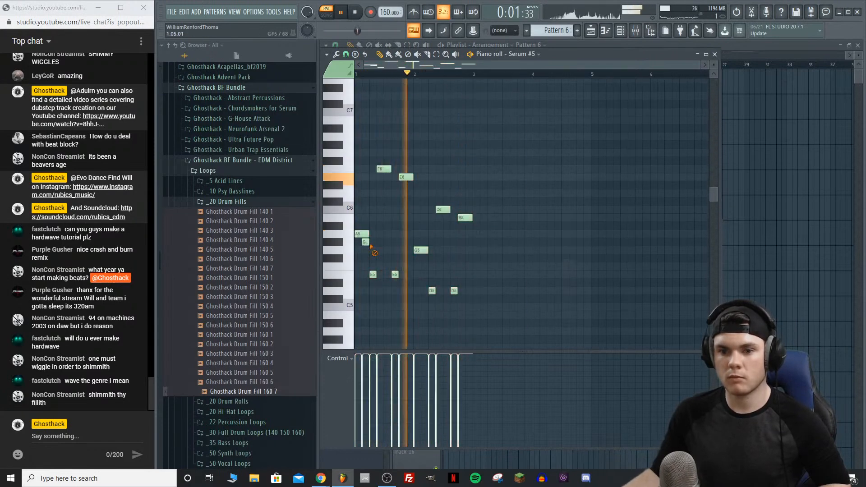
drag(526, 334, 360, 160)
key(space)
key(space)
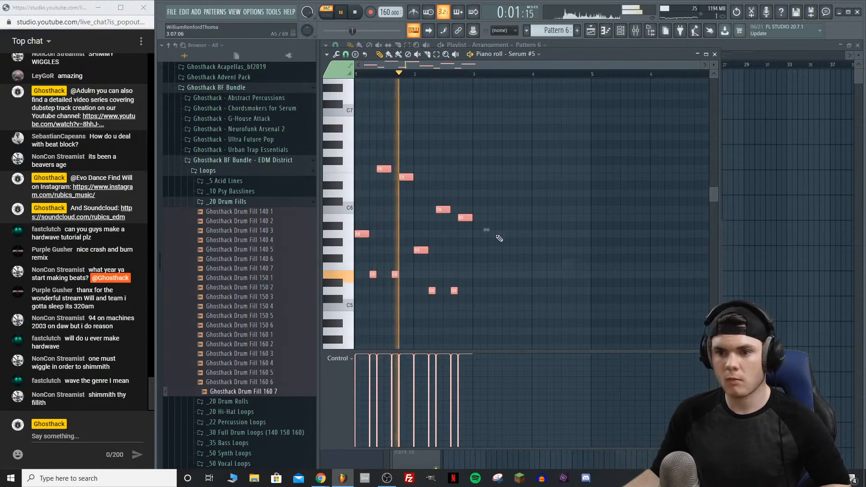
key(ctrl+b)
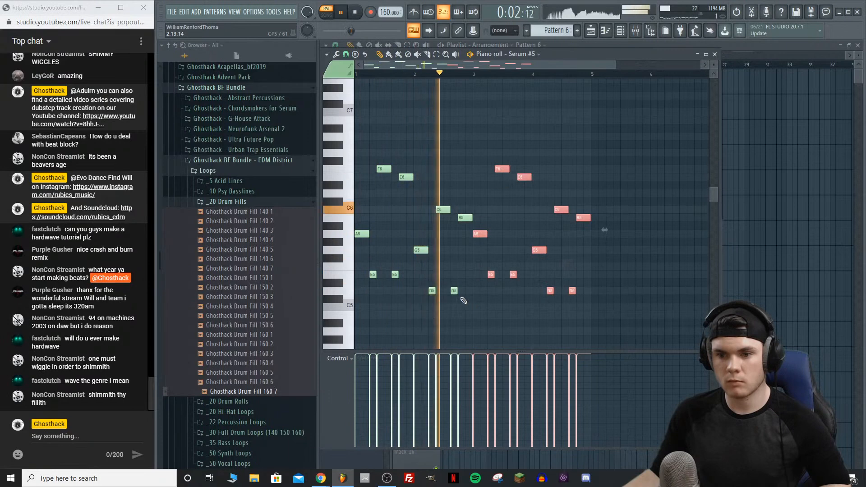
Step: Lower the two short D5 notes in bar 4 to C5 and B4 while playing from bar 3
key(space)
click(475, 75)
key(space)
scroll(549, 268, down, 3)
click(548, 265)
right_click(537, 275)
key(space)
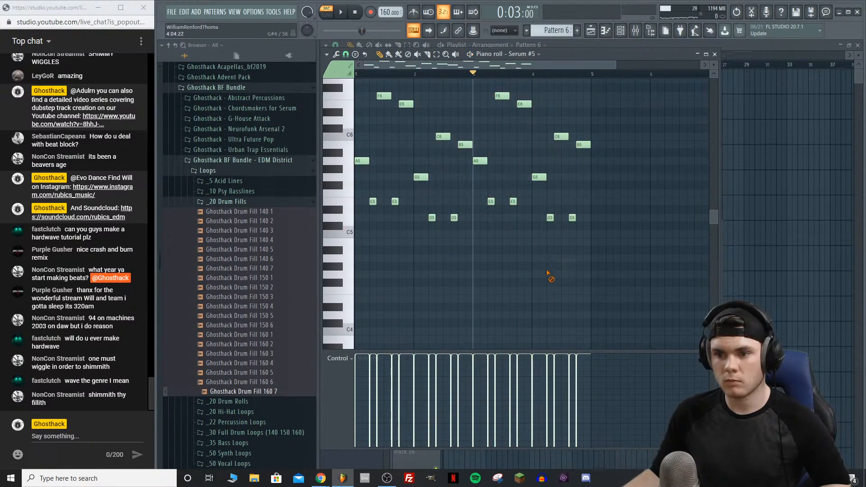
key(space)
drag(571, 218, 571, 243)
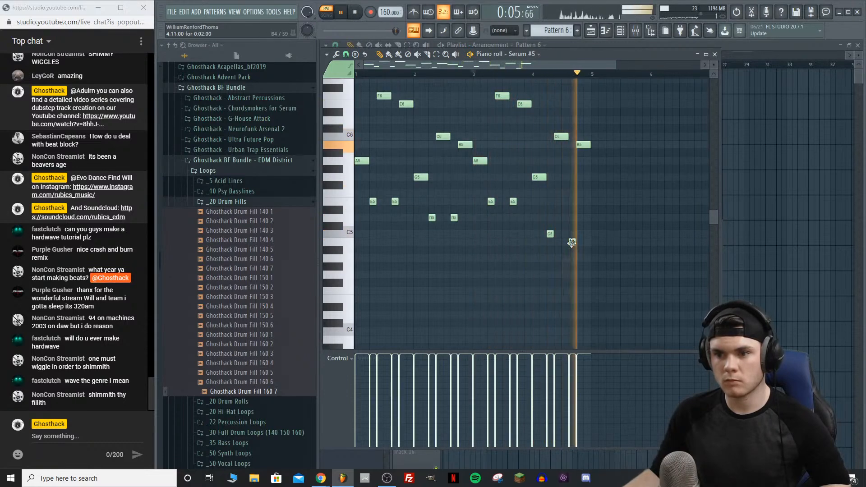
Step: Close the piano roll and channel rack, and place Pattern 6 on Track 16 at bar 17
key(space)
scroll(608, 141, up, 3)
key(space)
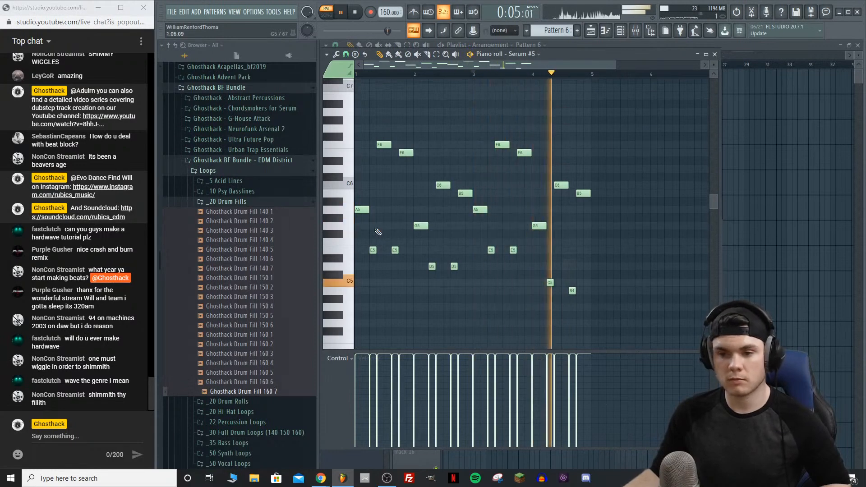
click(714, 54)
key(space)
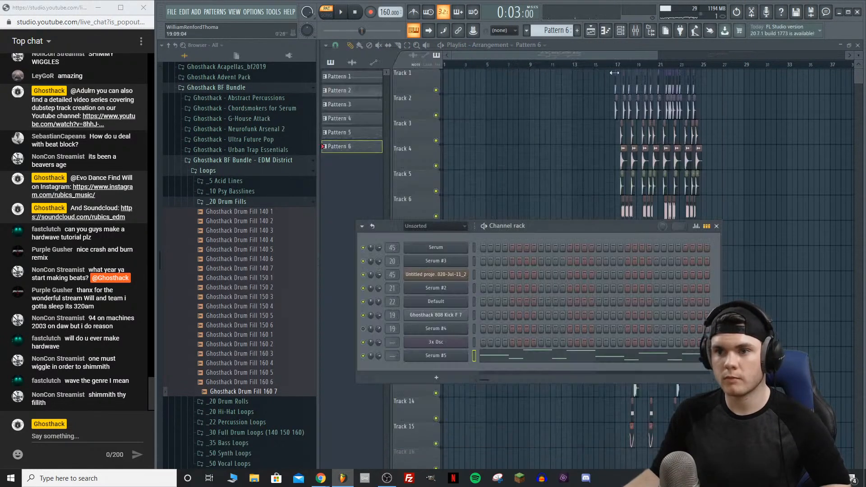
key(F6)
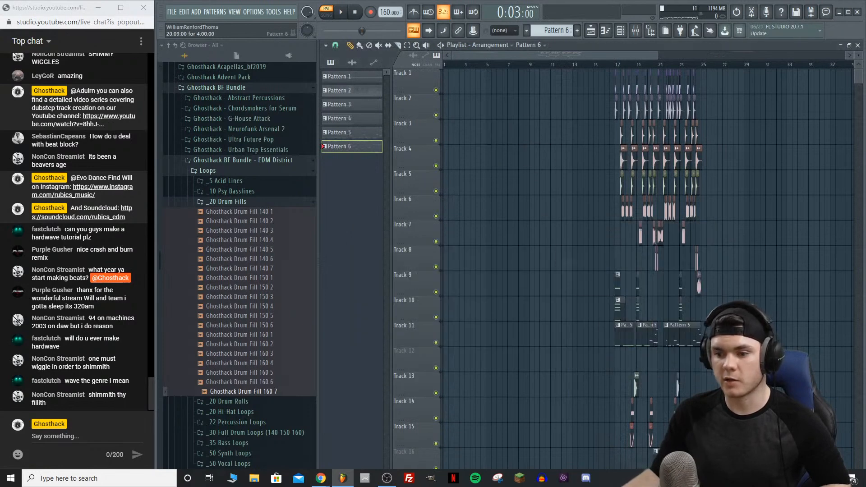
click(616, 64)
key(space)
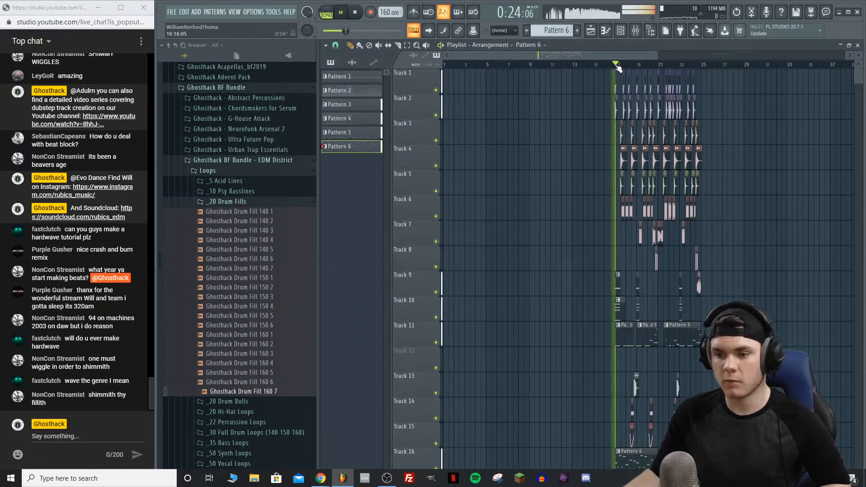
key(space)
Step: Open the Pattern 6 clip's notes and transpose all of them down four semitones
scroll(747, 312, down, 3)
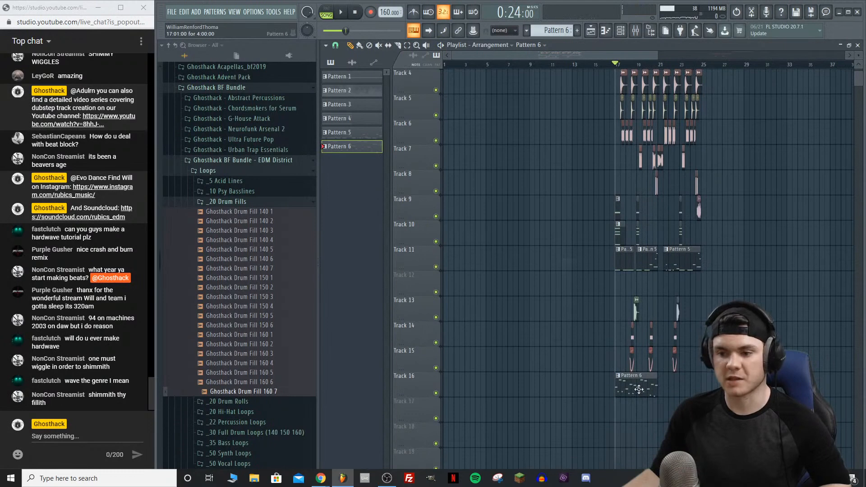
double_click(638, 389)
drag(579, 302, 294, 81)
drag(638, 326, 354, 97)
scroll(451, 194, down, 1)
drag(359, 201, 352, 237)
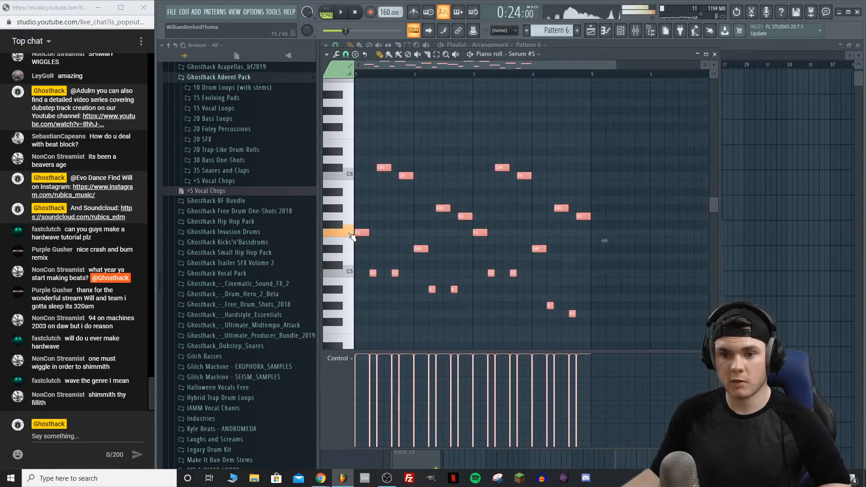
Step: Listen to the transposed pattern alone and with the arrangement from bar 17
key(space)
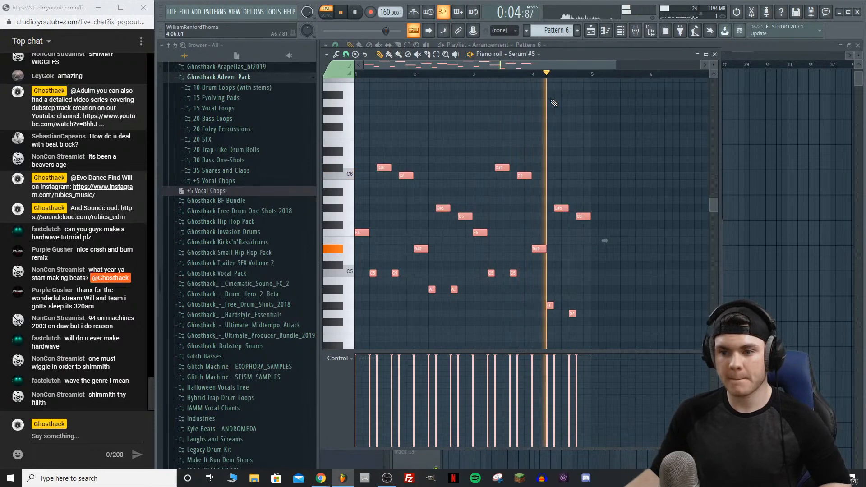
click(715, 54)
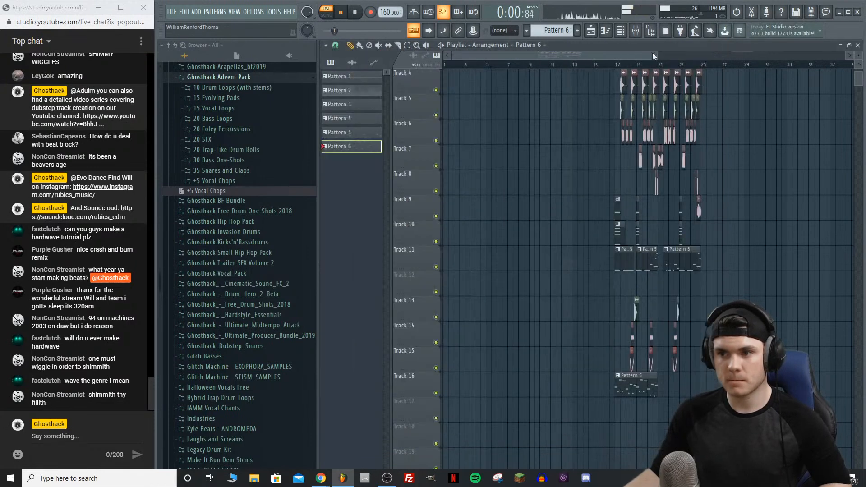
click(618, 66)
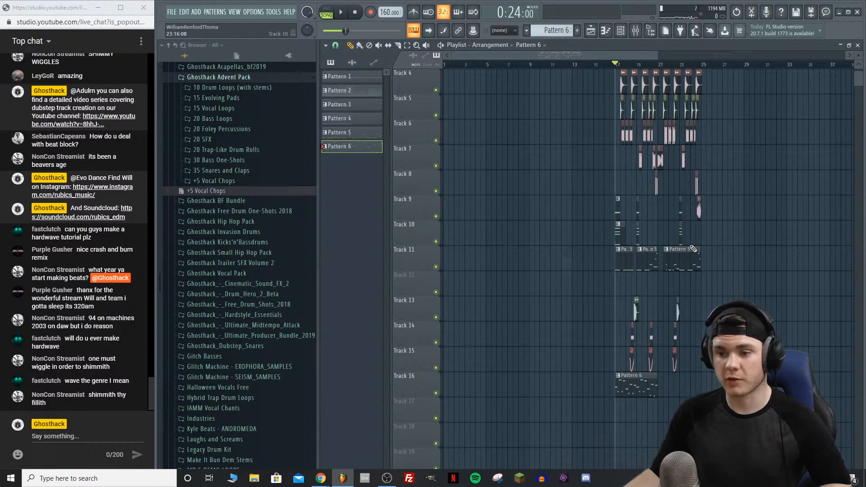
key(space)
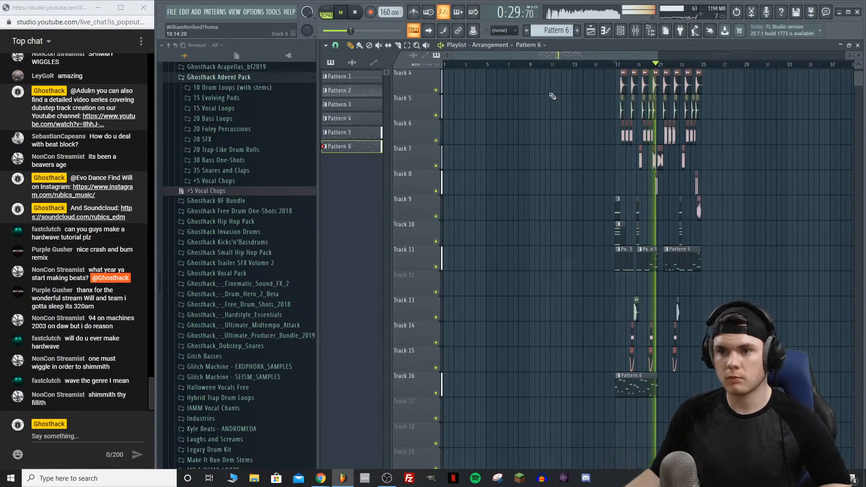
key(space)
Step: Move the Pattern 6 clip to Track 11 at bar 9 and shift all other clips to start at bar 21
drag(643, 380, 595, 253)
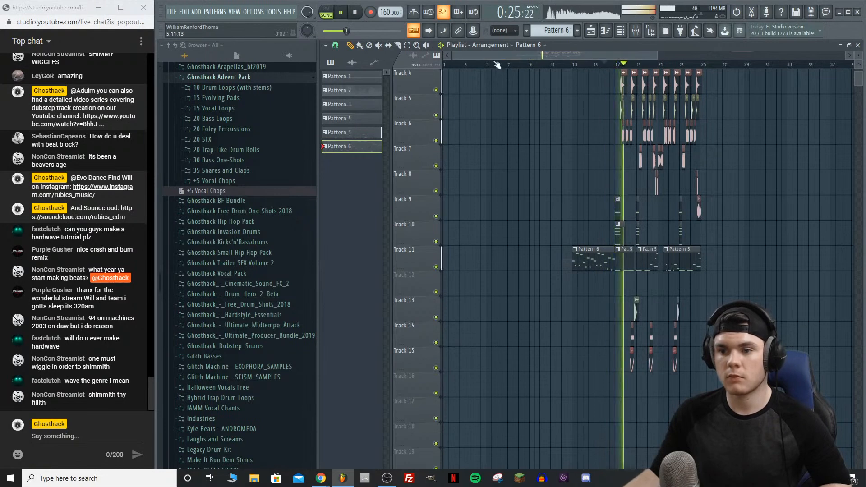
key(space)
drag(600, 265, 563, 265)
drag(779, 422, 602, 71)
drag(625, 338, 669, 331)
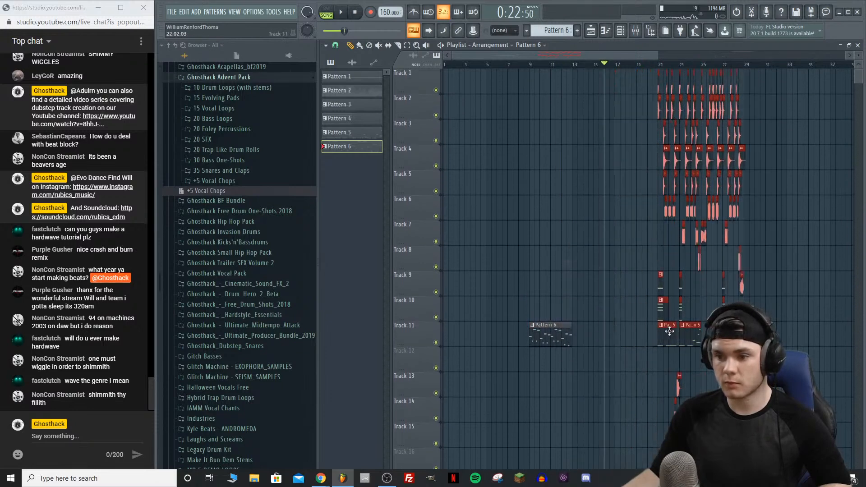
Step: Add a second Pattern 6 clip on Track 11 at bar 13 and shift the drop clips to start at bar 25
key(space)
click(551, 332)
click(578, 336)
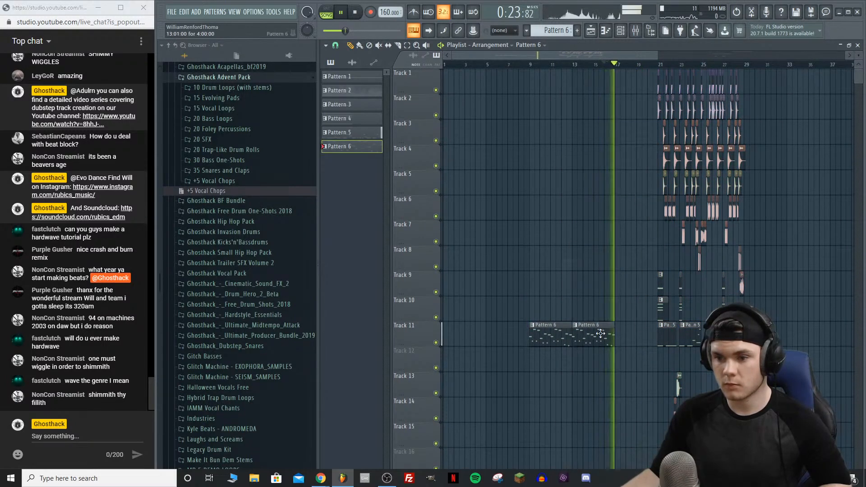
drag(771, 433, 624, 72)
drag(682, 334, 725, 333)
click(529, 65)
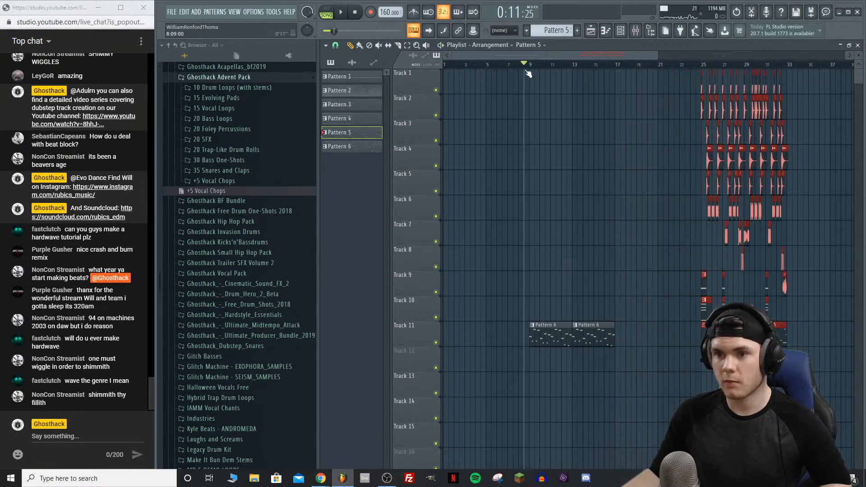
Step: Listen to the two Pattern 6 clips on Track 11 from bar 9
click(602, 199)
right_click(603, 202)
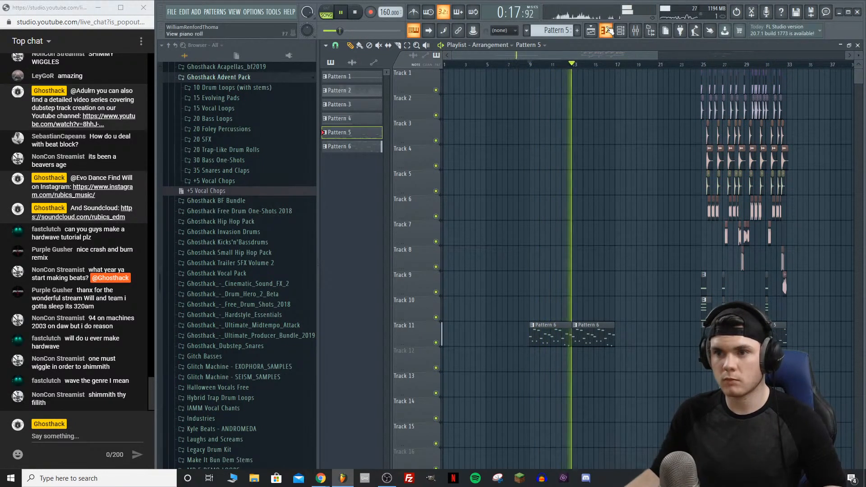
click(621, 32)
key(space)
key(space)
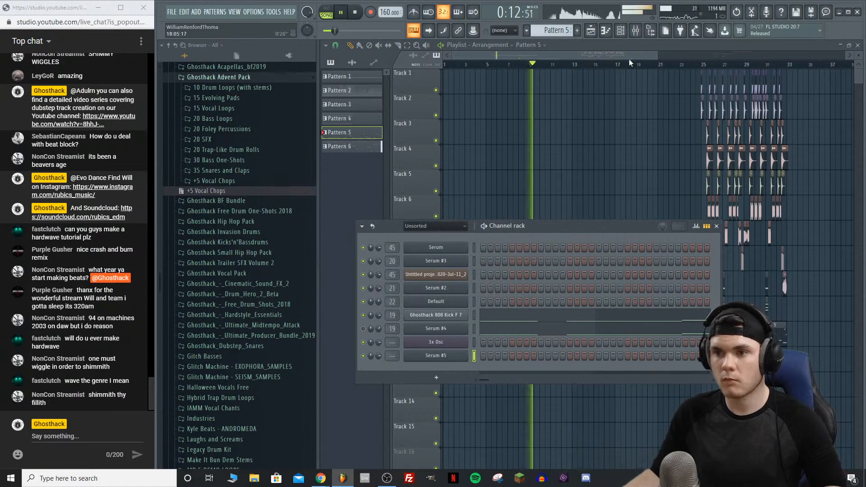
click(621, 31)
Step: Open the notes of Pattern 6, shorten the final G5 note to half its length and add a short F5 note after it
double_click(595, 337)
click(716, 55)
click(544, 357)
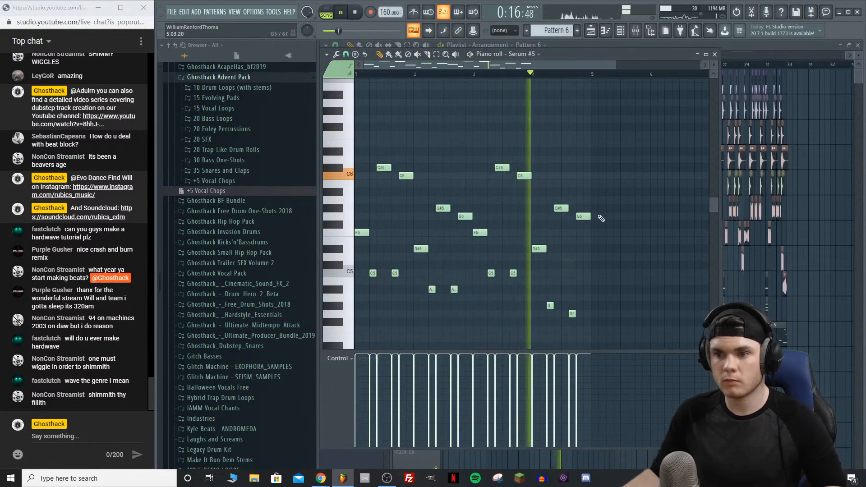
key(space)
drag(590, 217, 584, 217)
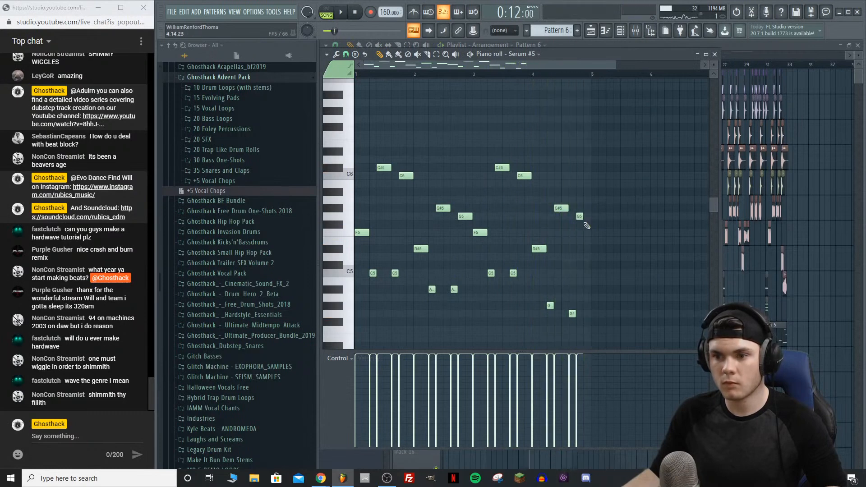
key(space)
click(586, 232)
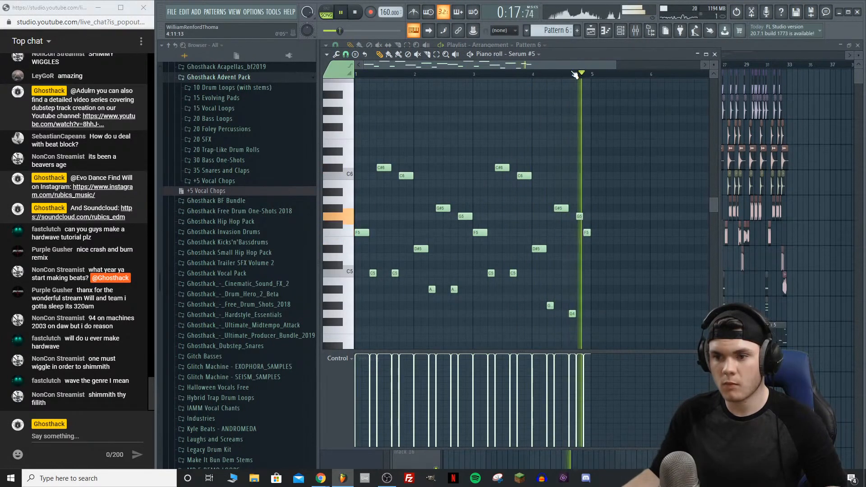
Step: Move the added last note down an octave to F4, listen to the melody and return to the playlist
key(space)
drag(586, 232, 588, 329)
key(space)
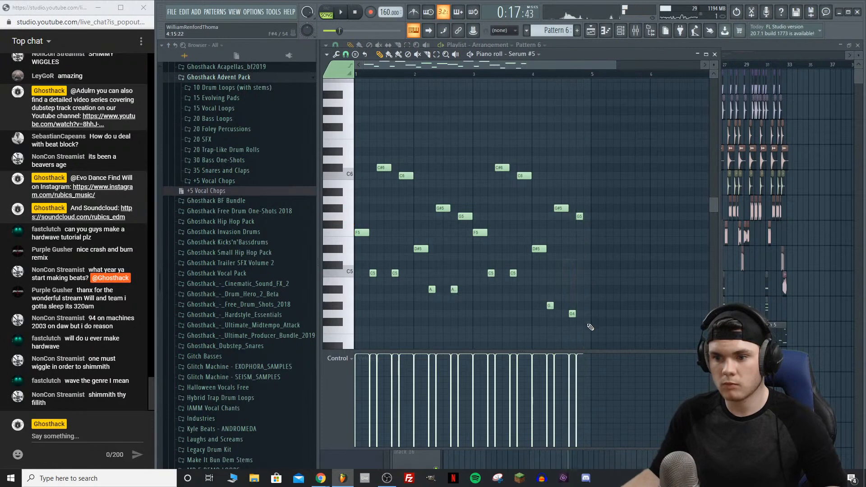
key(space)
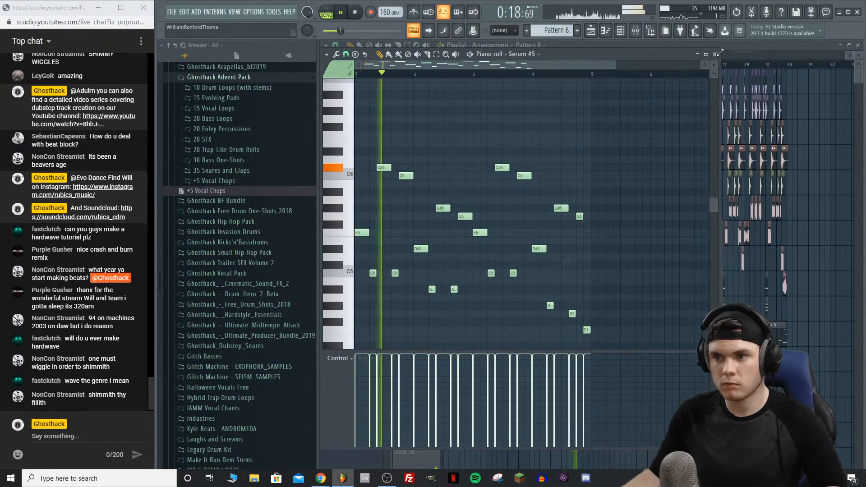
key(F7)
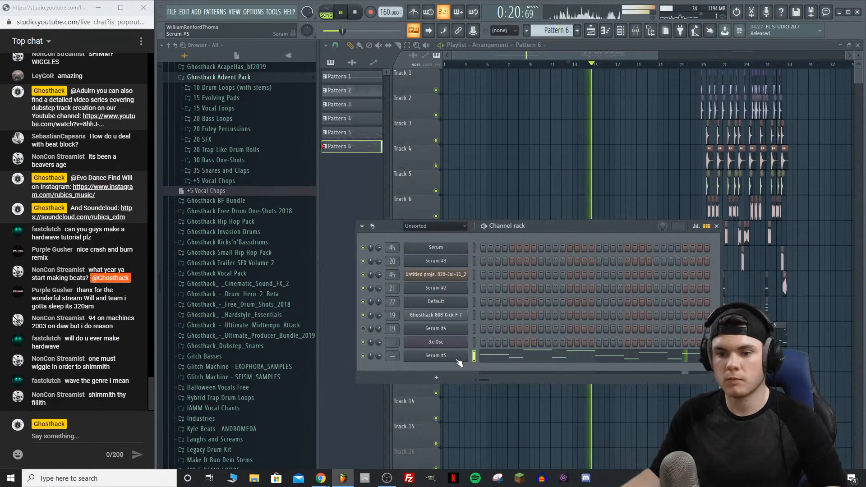
key(space)
key(F6)
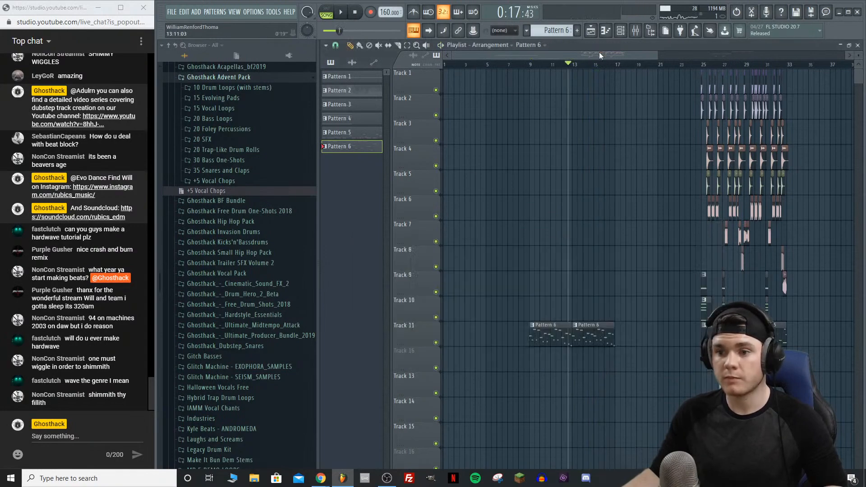
Step: Browse Will Ghosthack - Urban Trap 2.0 to its 15 Full Drum Loops and preview Ghosthack Hip Hop Full Drum Loop 150 3 - Full
scroll(531, 57, up, 3)
drag(532, 59, 536, 58)
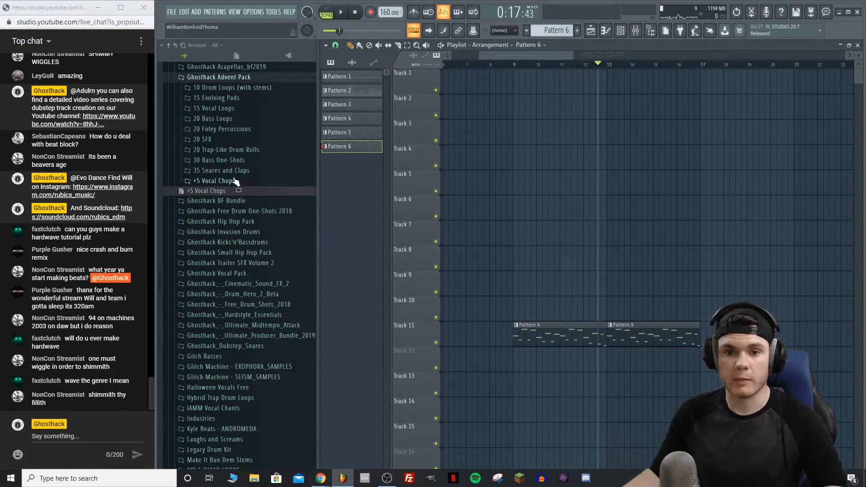
click(241, 79)
scroll(267, 204, down, 14)
scroll(267, 205, up, 3)
scroll(271, 235, up, 3)
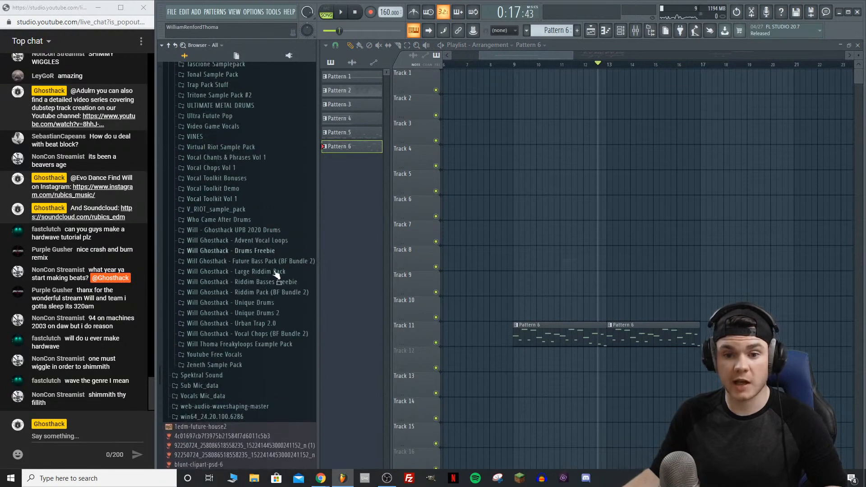
click(292, 325)
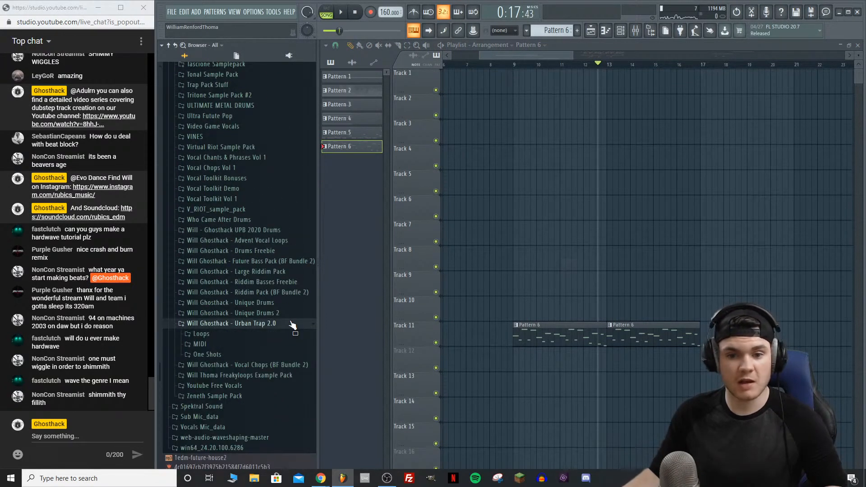
click(227, 334)
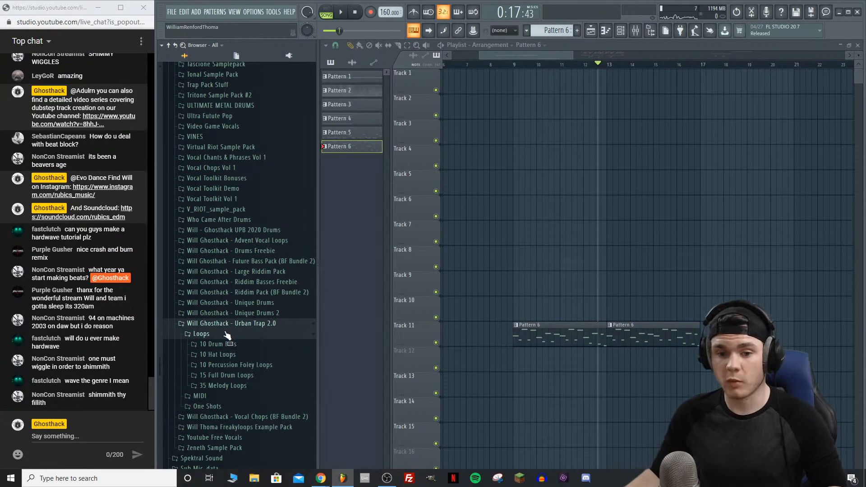
click(255, 378)
scroll(275, 376, down, 15)
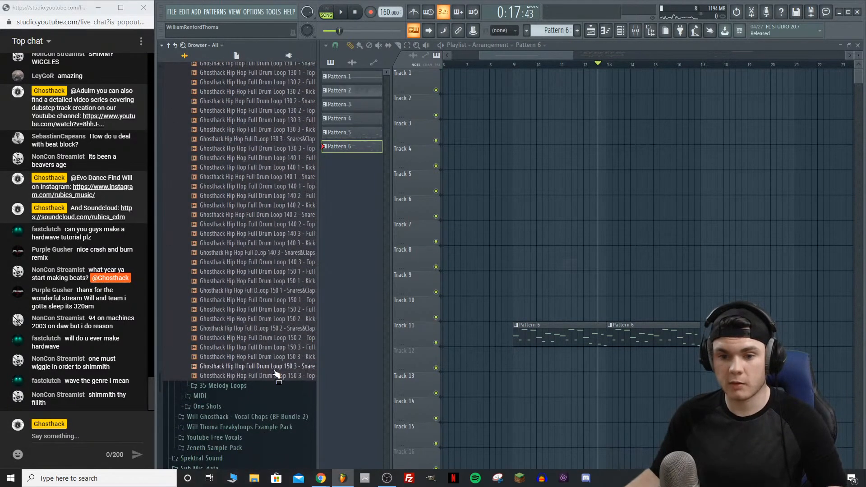
mouse_move(320, 328)
mouse_down()
mouse_move(342, 327)
mouse_move(299, 330)
mouse_move(329, 334)
mouse_up()
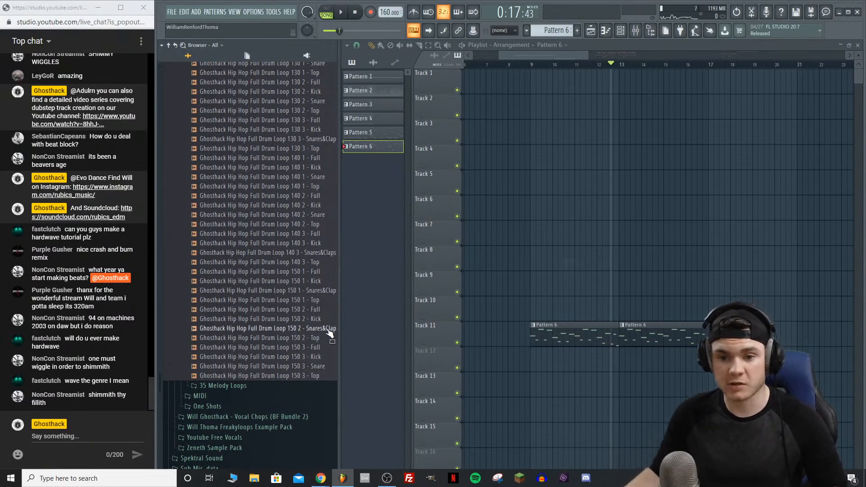
click(320, 350)
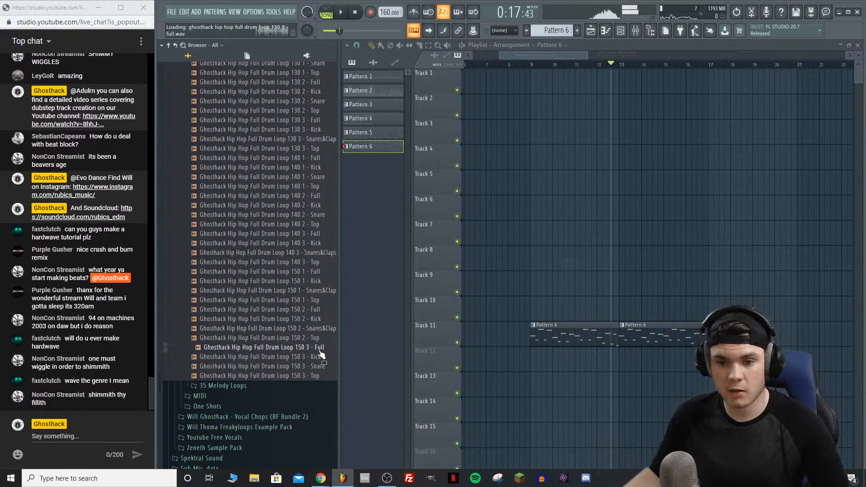
Step: Place Ghosthack Hip Hop Full Drum Loop 150 3 - Full on Track 1 at bar 9 and time-stretch it to four bars
drag(314, 350, 550, 86)
double_click(584, 78)
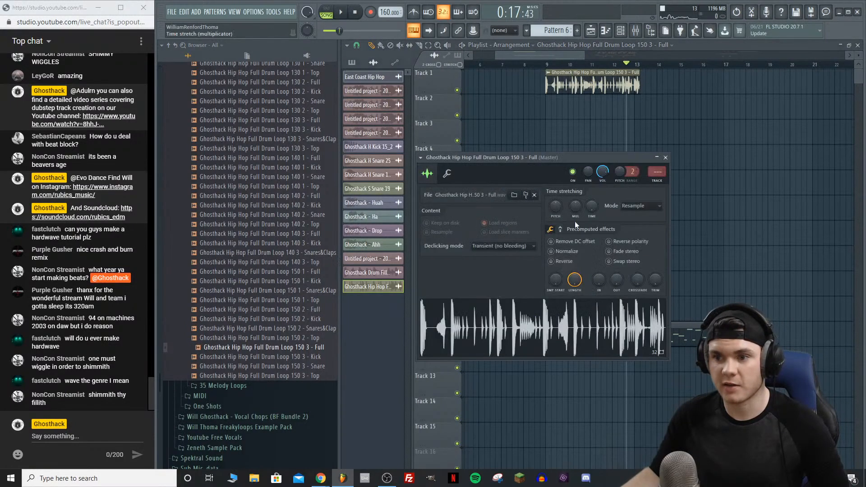
drag(591, 206, 591, 193)
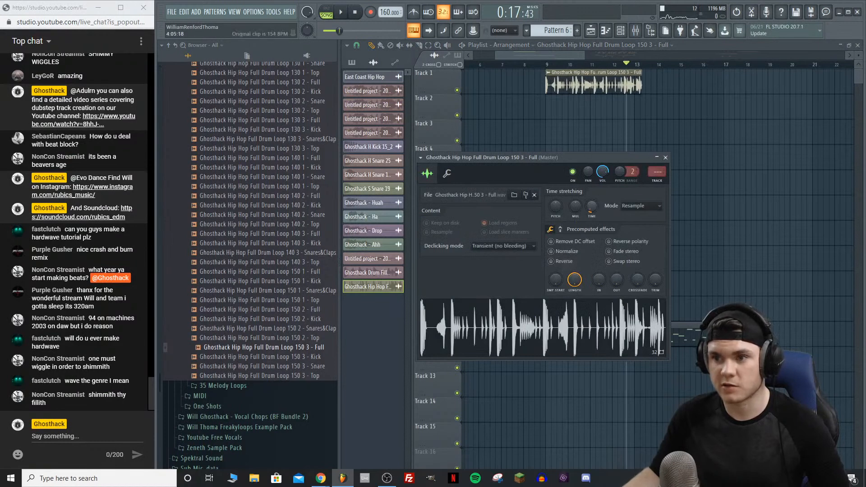
Step: Play the drum loop with the Pattern 6 melody from bar 9, and delete the loop clip from Track 1
click(546, 64)
key(space)
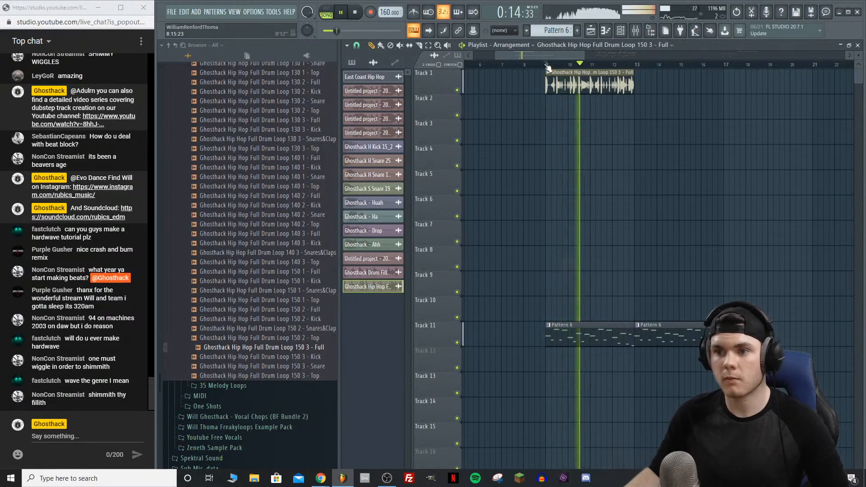
scroll(551, 66, down, 2)
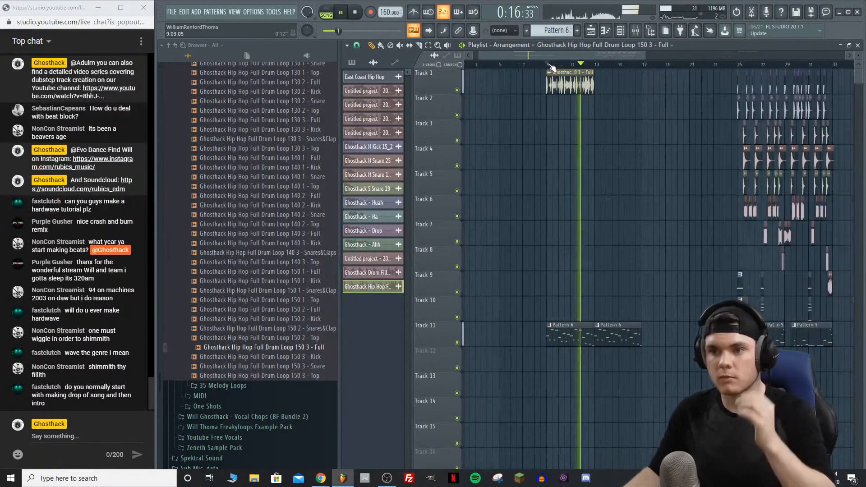
scroll(592, 66, up, 3)
key(space)
right_click(558, 86)
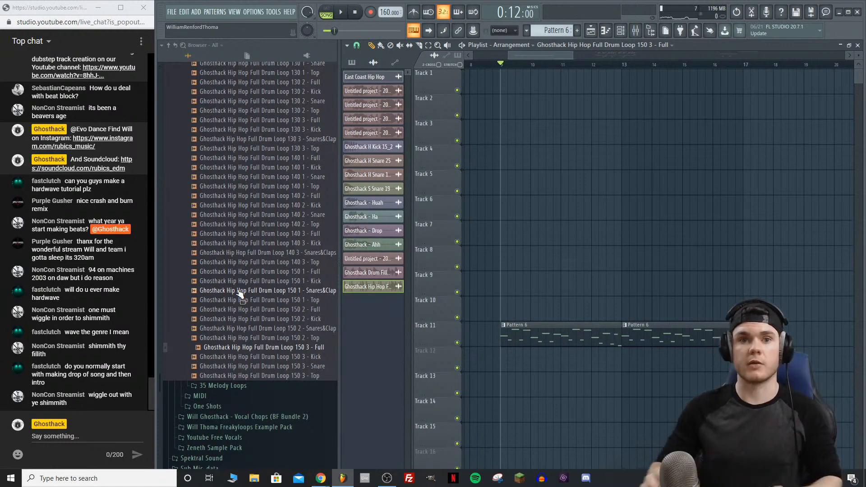
Step: Listen to the Pattern 6 melody from bar 9 without the drum loop
scroll(511, 66, down, 4)
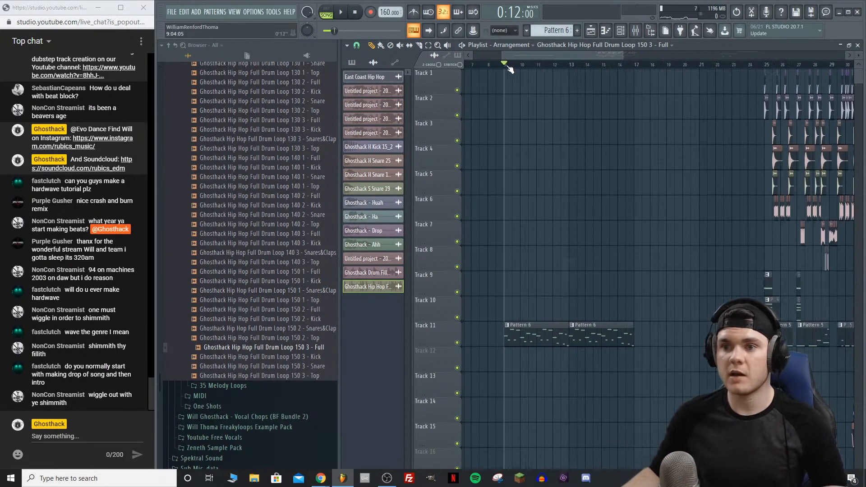
mouse_move(517, 57)
mouse_down()
mouse_move(503, 58)
mouse_move(537, 56)
mouse_move(531, 63)
mouse_up()
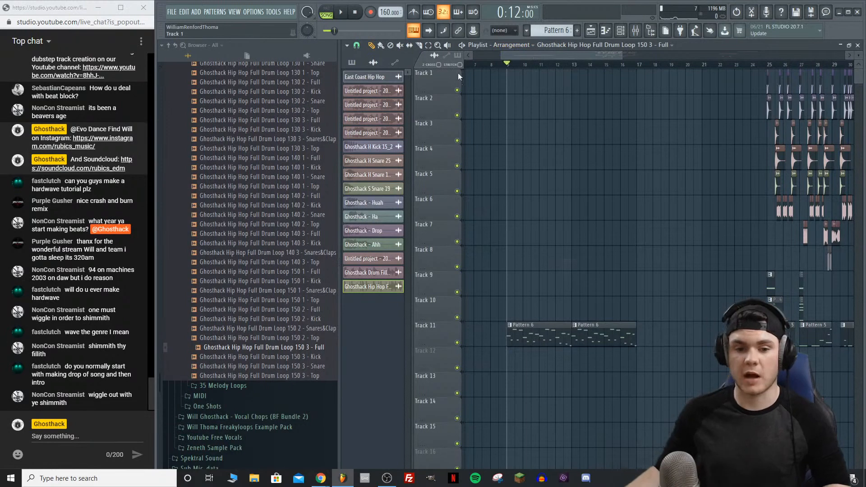
drag(506, 55, 506, 55)
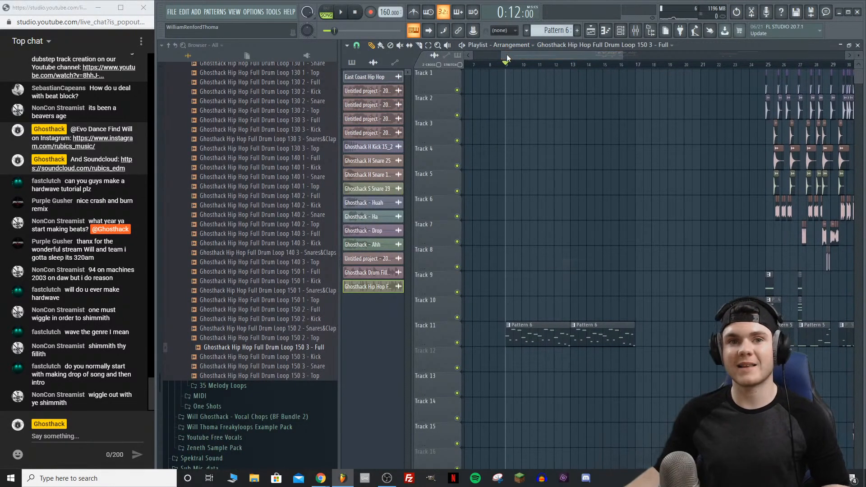
key(space)
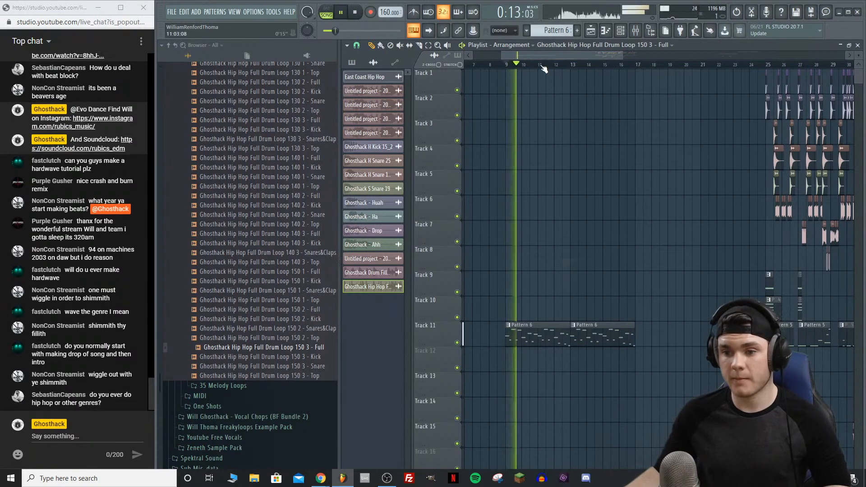
key(space)
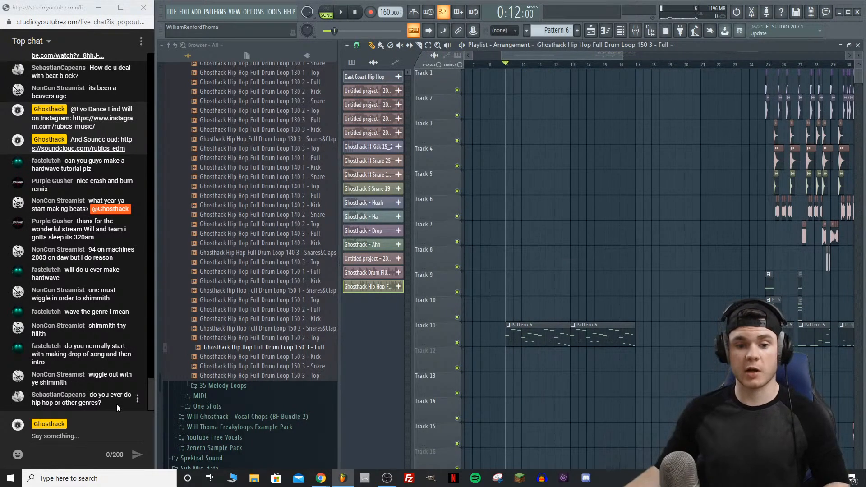
Step: Collapse the 15 Full Drum Loops folder in the sample browser
scroll(234, 347, up, 1)
scroll(235, 347, up, 10)
click(222, 319)
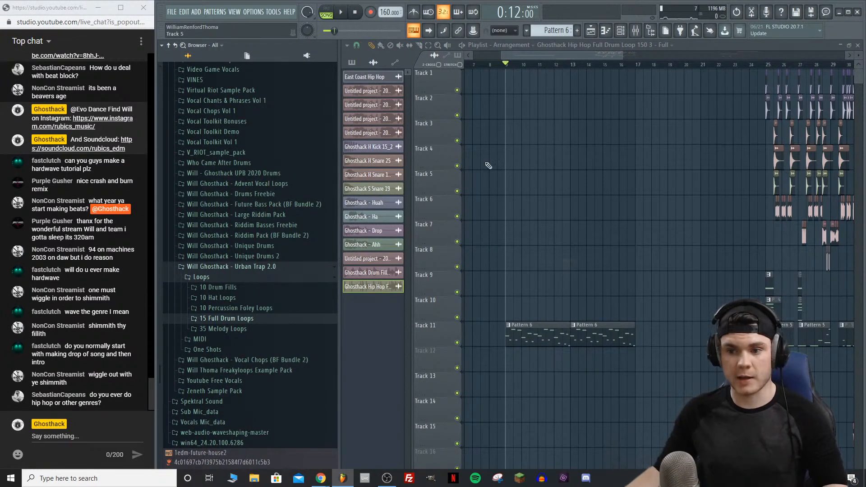
Step: Select both Pattern 6 clips on Track 11 and move them up to Track 6, keeping their bar positions
scroll(536, 68, up, 2)
drag(531, 55, 529, 58)
scroll(623, 116, down, 5)
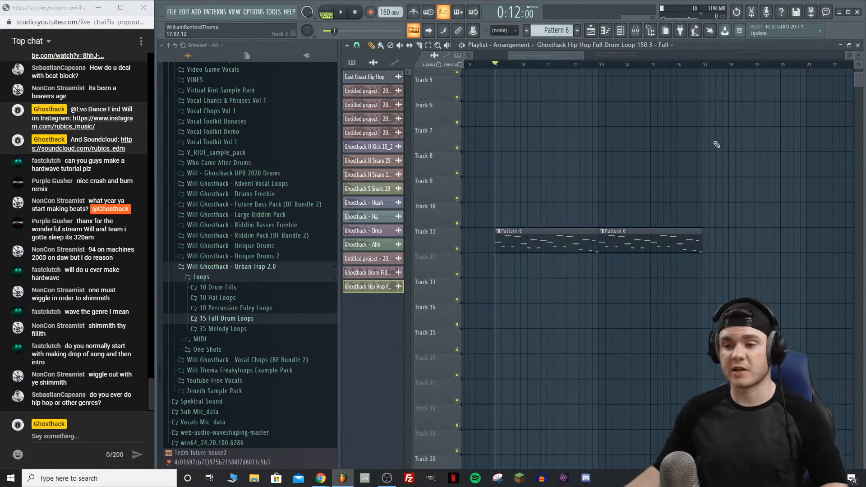
scroll(637, 116, up, 4)
key(space)
drag(741, 335, 593, 283)
key(shift+Up)
key(shift+Up)
key(shift+Up)
key(shift+Up)
key(space)
scroll(678, 249, up, 1)
key(shift+Up)
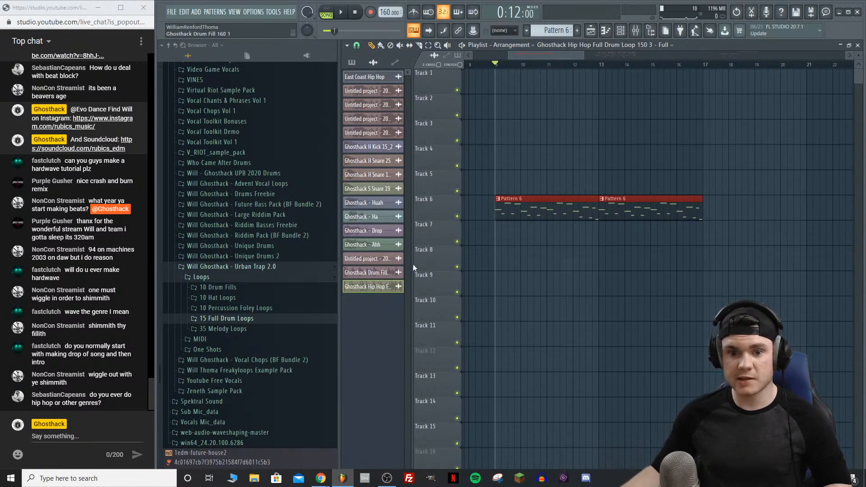
Step: Collapse the Loops folder of Urban Trap 2.0 and open the 20 Kicks folder within One Shots
click(202, 277)
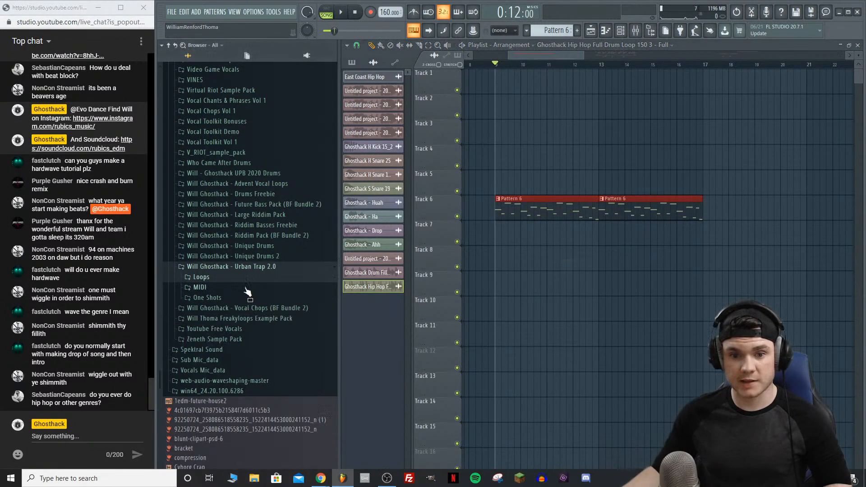
click(219, 299)
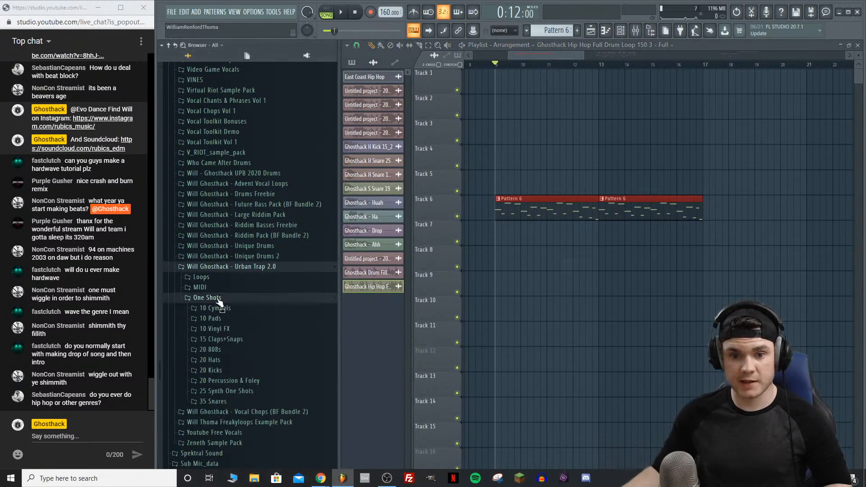
click(231, 370)
Step: Audition Ghosthack Hip Hop Kick samples across the folder, including Kick 1, 6, 9, 10, 12, 14, 15 and 17
click(266, 381)
scroll(283, 282, down, 4)
click(266, 314)
click(269, 352)
click(270, 371)
click(270, 400)
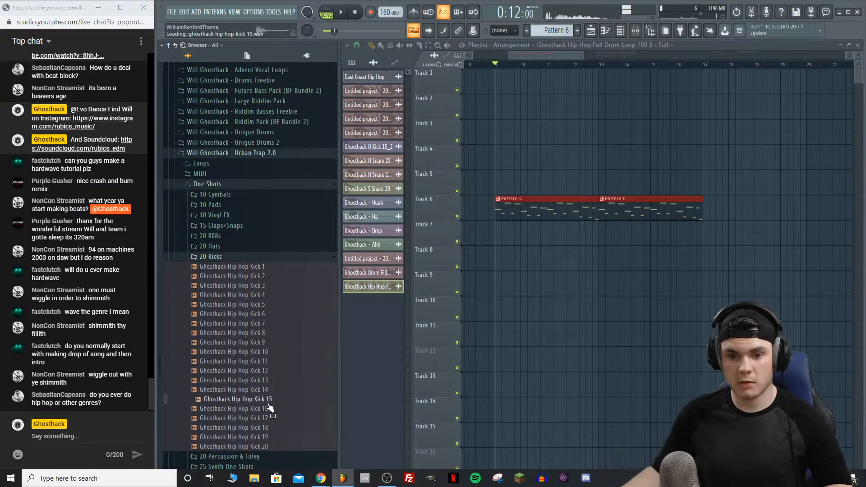
click(268, 418)
click(274, 390)
click(273, 353)
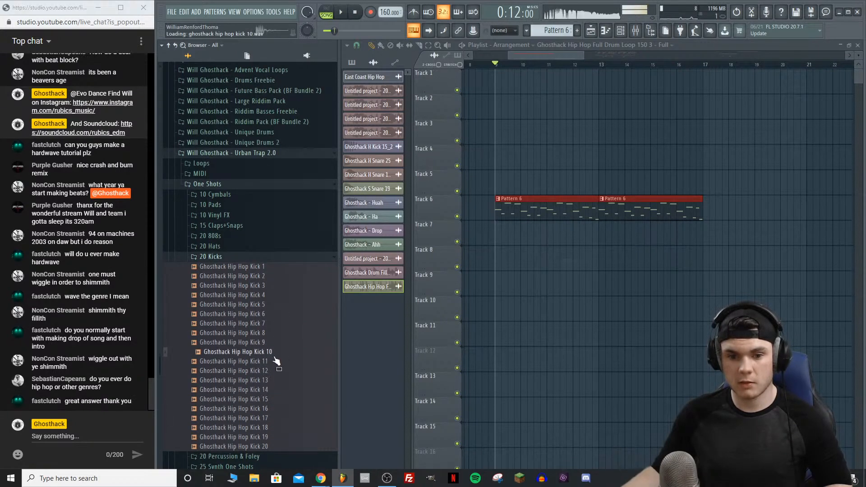
click(270, 344)
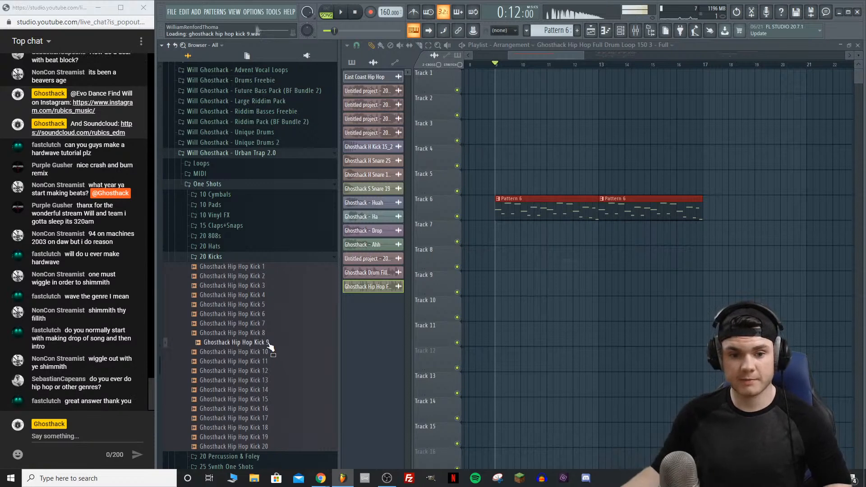
Step: Compare a few more kicks, including Kick 12, 19 and 20, and place Ghosthack Hip Hop Kick 1 on Track 1 at bar 9
click(273, 371)
click(267, 438)
click(267, 447)
click(265, 275)
drag(265, 266, 510, 81)
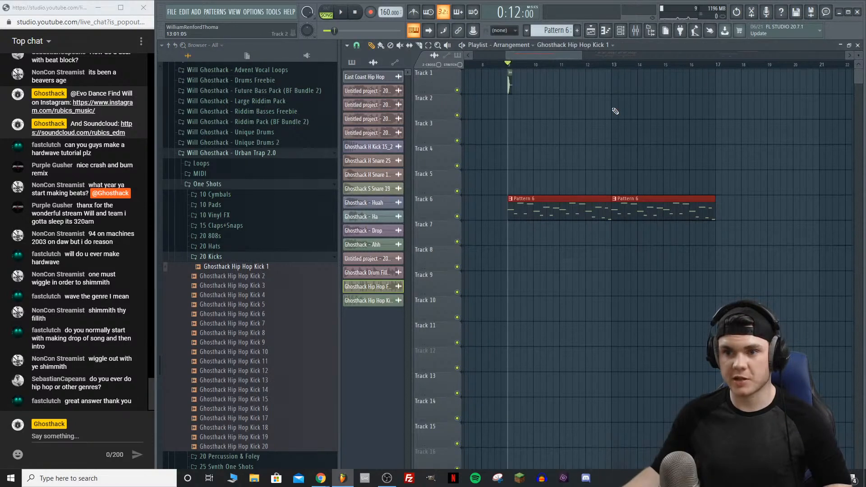
Step: Open the 35 Snares folder, audition hip hop snares and place Ghosthack Hip Hop Snare 11 on Track 2 at 9:09
click(255, 254)
click(239, 287)
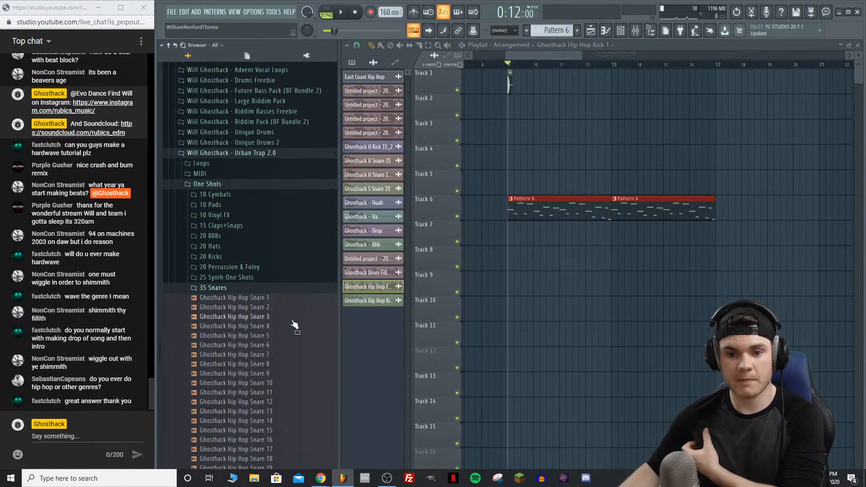
click(282, 383)
click(283, 392)
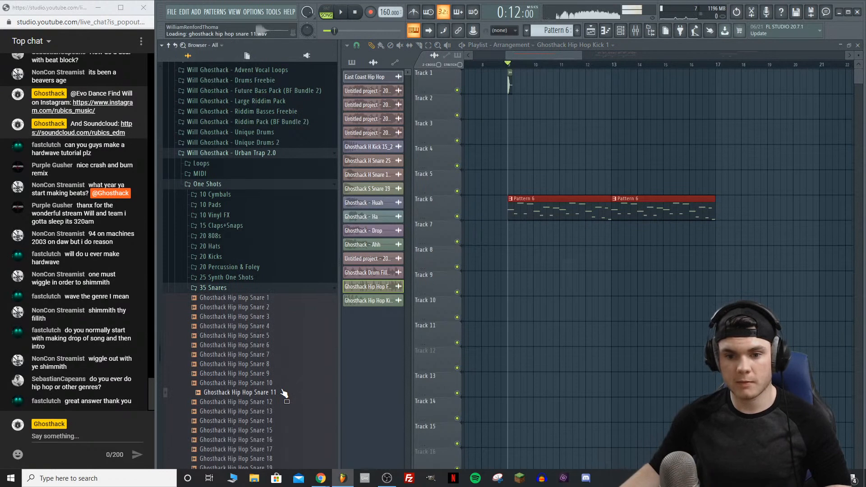
drag(284, 394, 532, 102)
key(space)
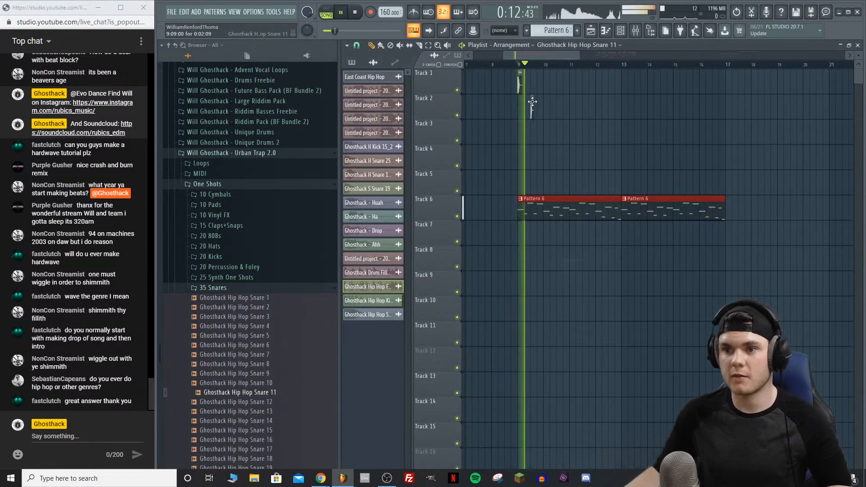
scroll(543, 63, up, 2)
key(space)
key(space)
Step: Go to the drop at bar 25 and preview the first snare clips on Tracks 3, 4 and 5 individually
drag(528, 56, 608, 65)
scroll(531, 59, down, 3)
key(space)
click(529, 174)
click(541, 191)
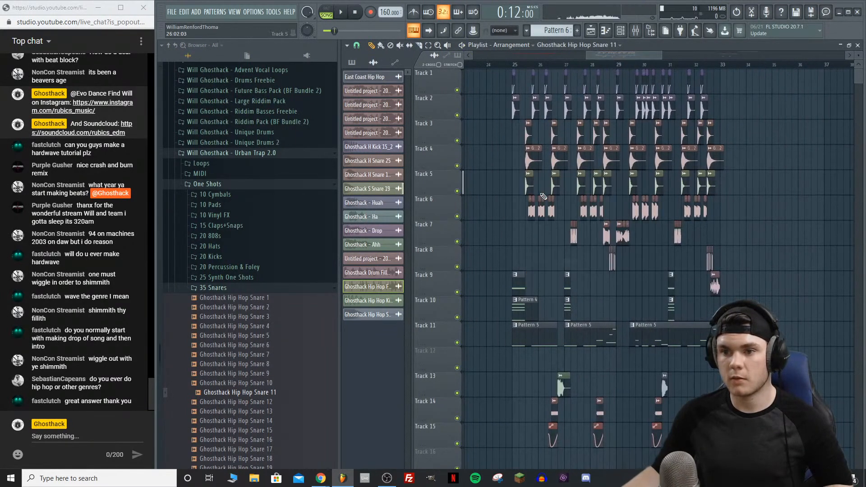
click(529, 152)
click(542, 168)
click(529, 124)
click(535, 142)
click(529, 174)
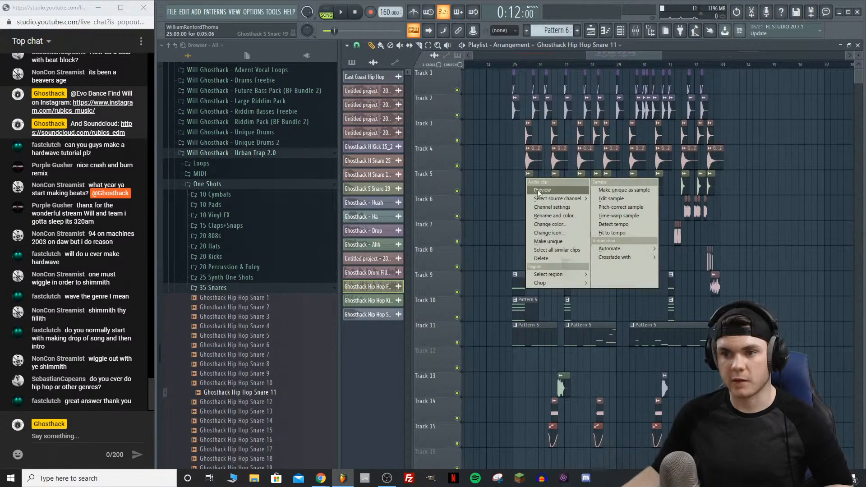
click(538, 191)
Step: Return to bar 9 and repeat Ghosthack Hip Hop Snare 11 on Track 2 in the middle of bars 10, 11 and 12
drag(591, 55, 511, 76)
key(space)
scroll(544, 68, up, 2)
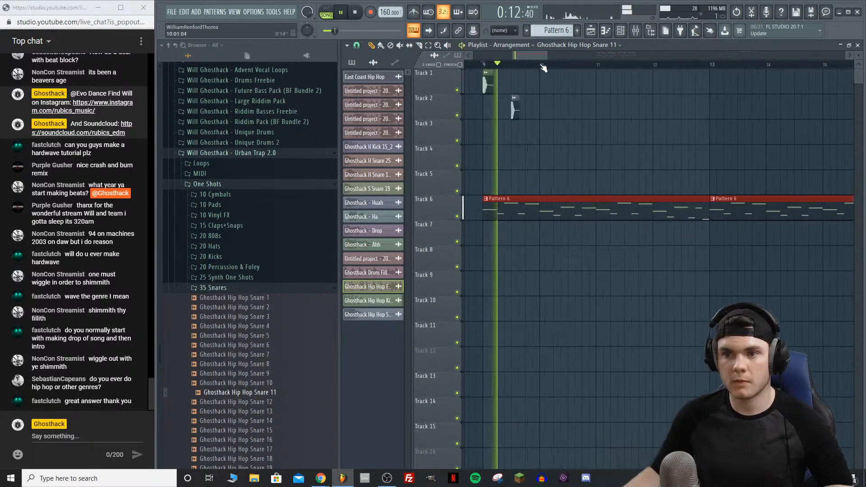
click(570, 106)
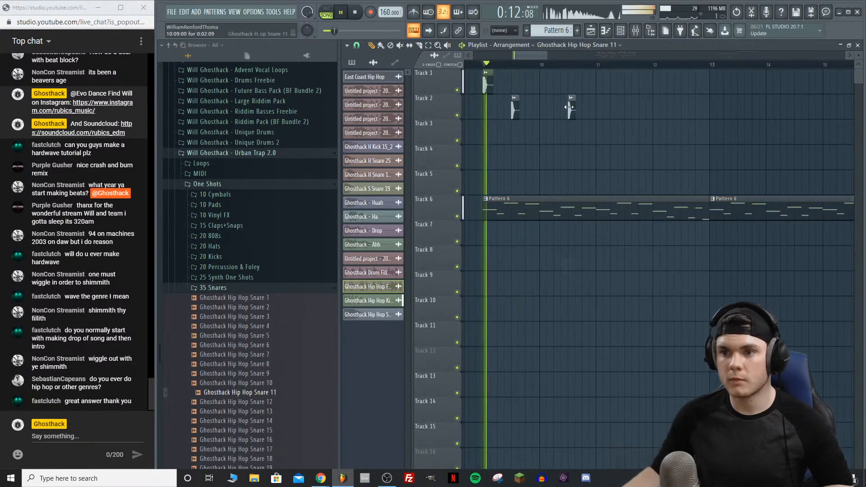
click(628, 111)
click(684, 110)
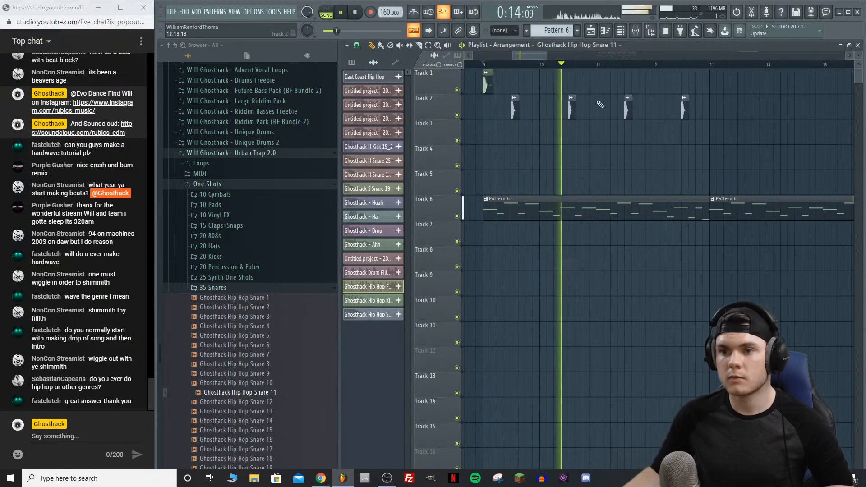
Step: Add Ghosthack Hip Hop Kick 1 hits on Track 1 at 9:07 and 9:13
click(368, 301)
click(508, 80)
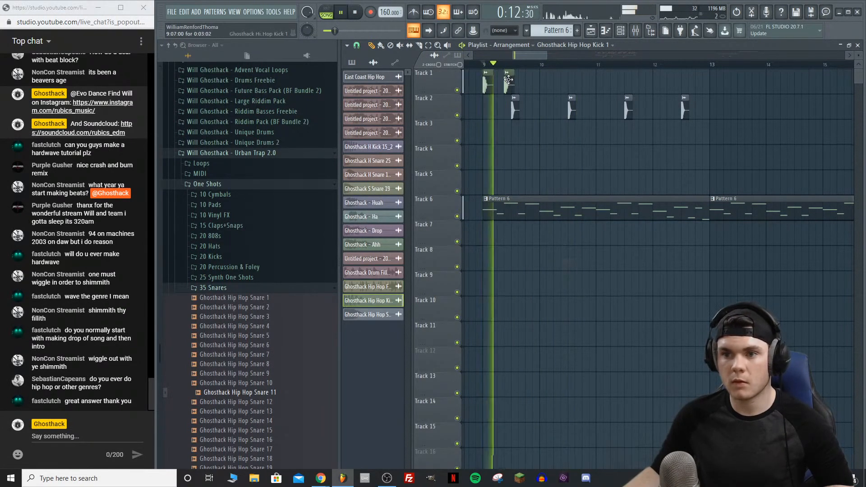
click(527, 86)
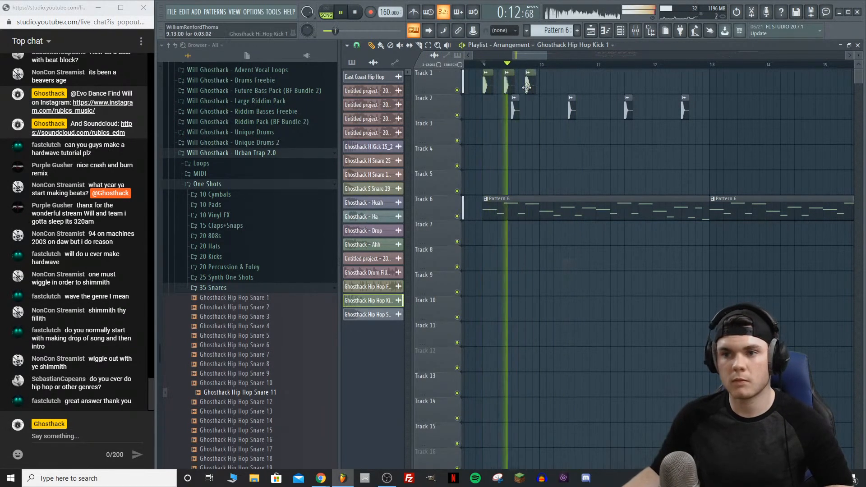
Step: Audition more hip hop snares and place Ghosthack Hip Hop Snare 31 on Track 3 late in bar 9 and at 10:03
scroll(252, 308, down, 6)
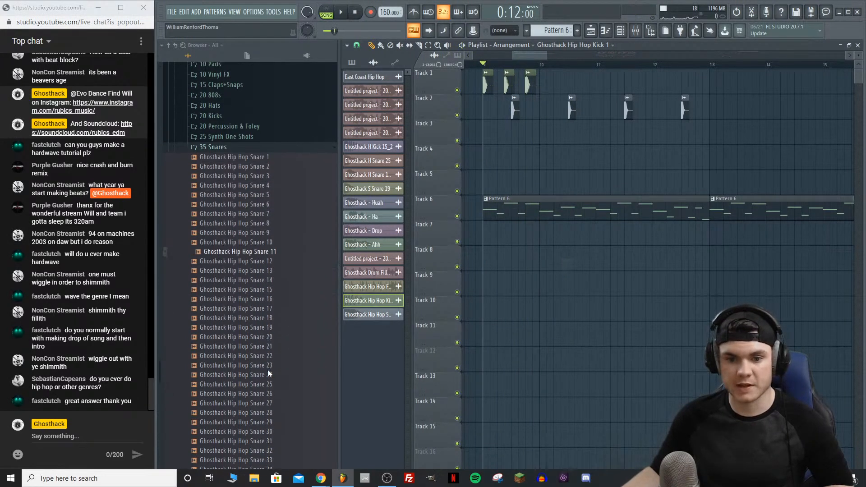
click(273, 260)
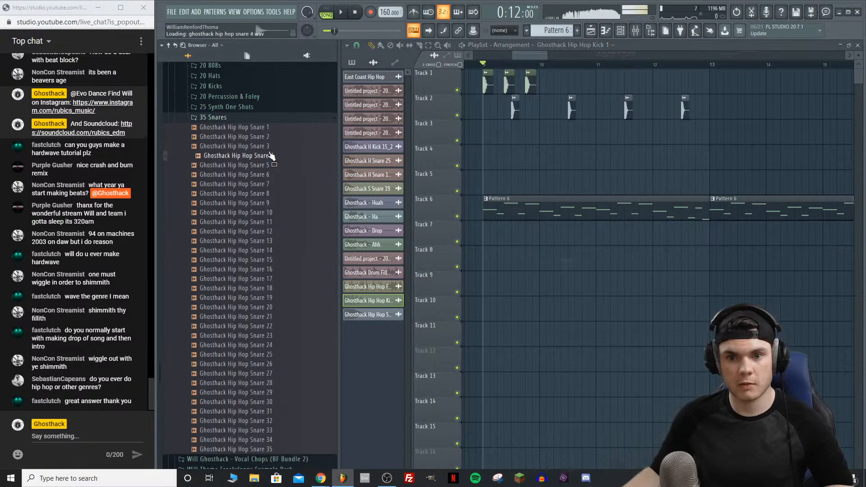
scroll(291, 383, down, 2)
click(279, 355)
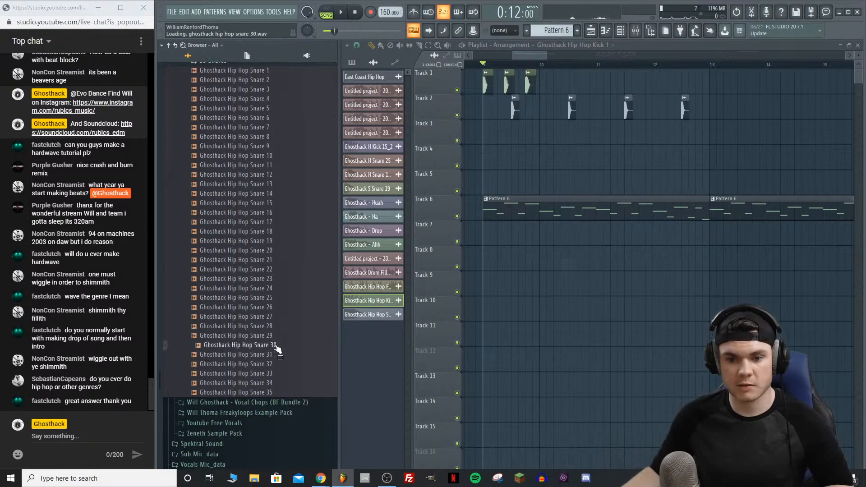
drag(332, 290, 538, 132)
key(space)
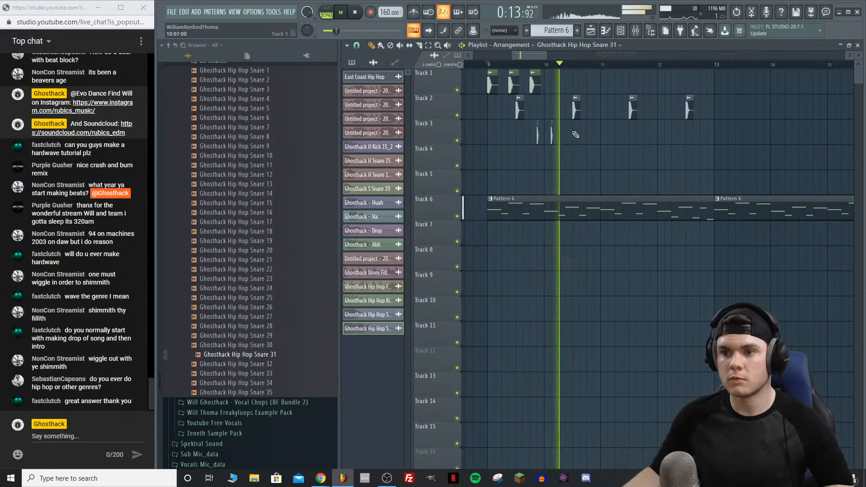
key(space)
click(594, 135)
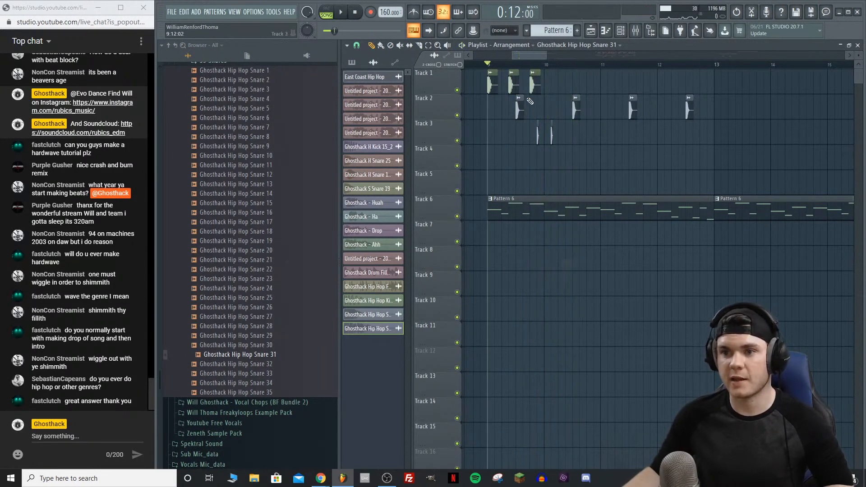
scroll(542, 66, up, 1)
key(space)
drag(525, 55, 520, 54)
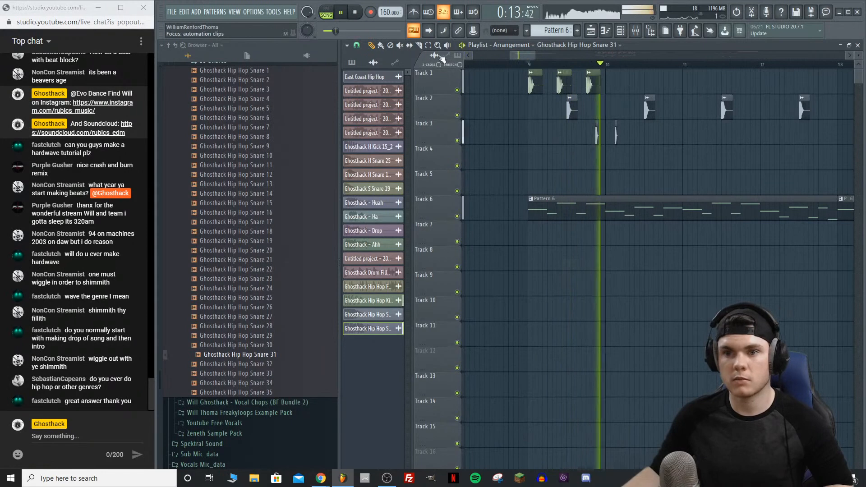
key(space)
Step: Normalize the Ghosthack Hip Hop Kick 1 sample, adjust its in and out fades, and play the beat from bar 9
double_click(561, 84)
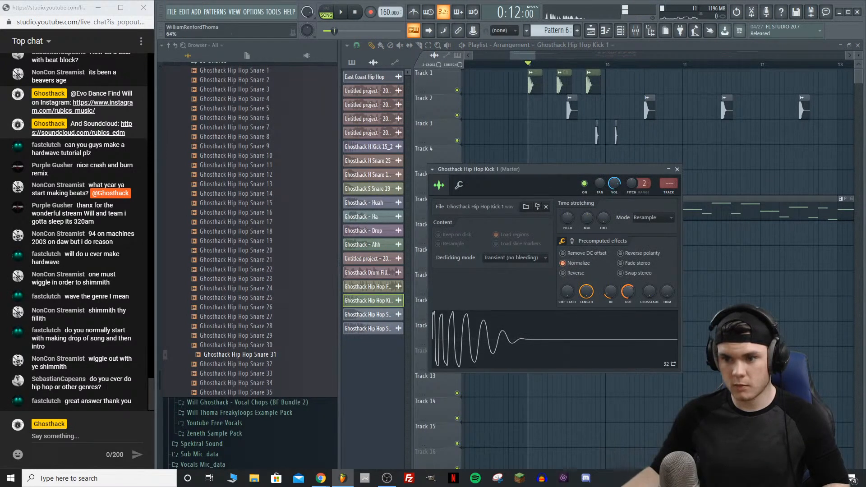
click(677, 170)
key(space)
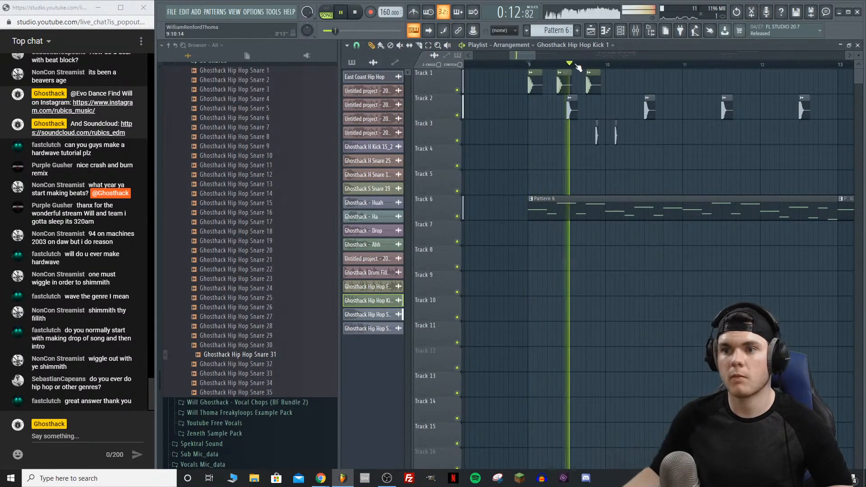
scroll(581, 66, down, 3)
key(space)
key(space)
drag(529, 55, 534, 55)
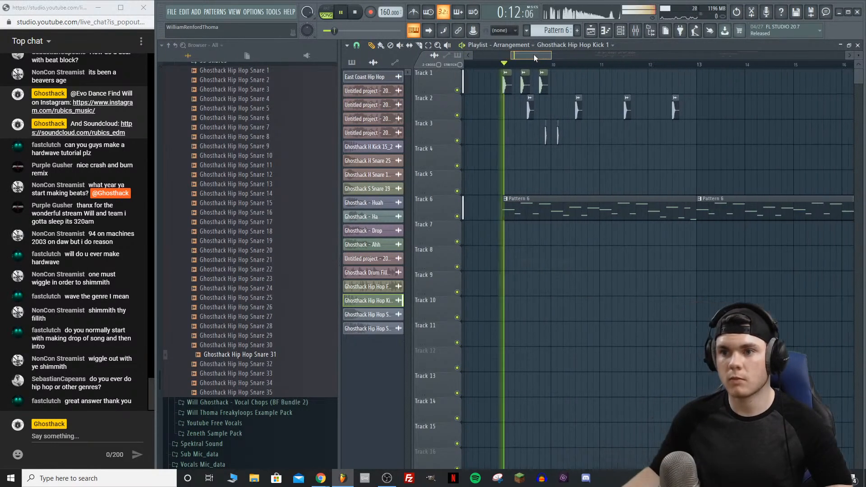
key(space)
Step: Add Ghosthack Hip Hop Kick 1 hits on Track 1 at 10:05 and at the start of bar 11
click(559, 85)
click(557, 65)
key(space)
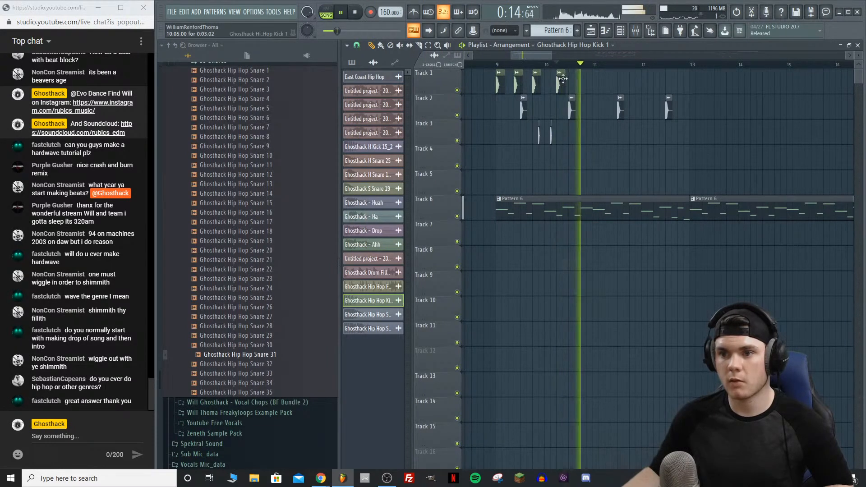
key(space)
click(594, 74)
key(space)
scroll(593, 71, up, 1)
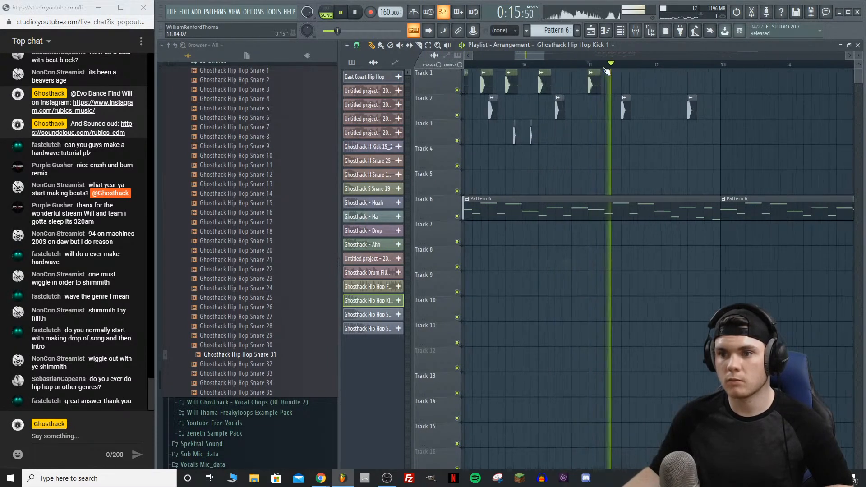
Step: Add a Kick 1 hit near bar 12 on Track 3 and move it up to Track 1 at the start of bar 12
click(604, 67)
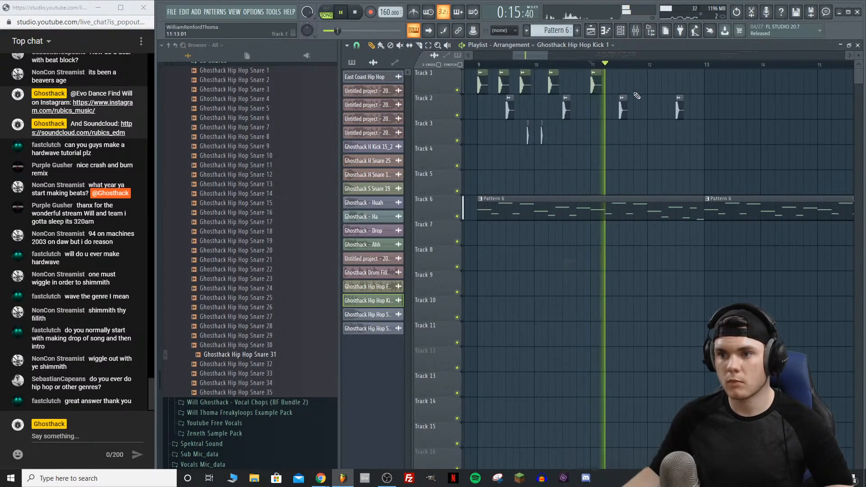
click(645, 130)
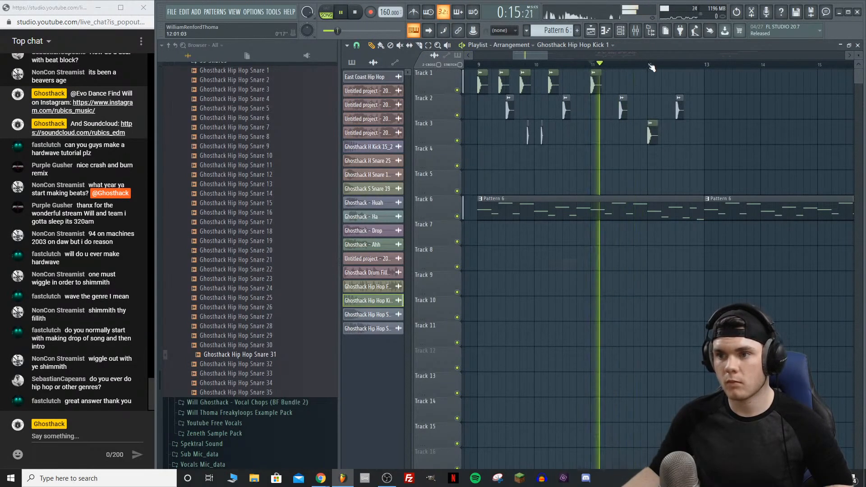
drag(646, 136, 644, 79)
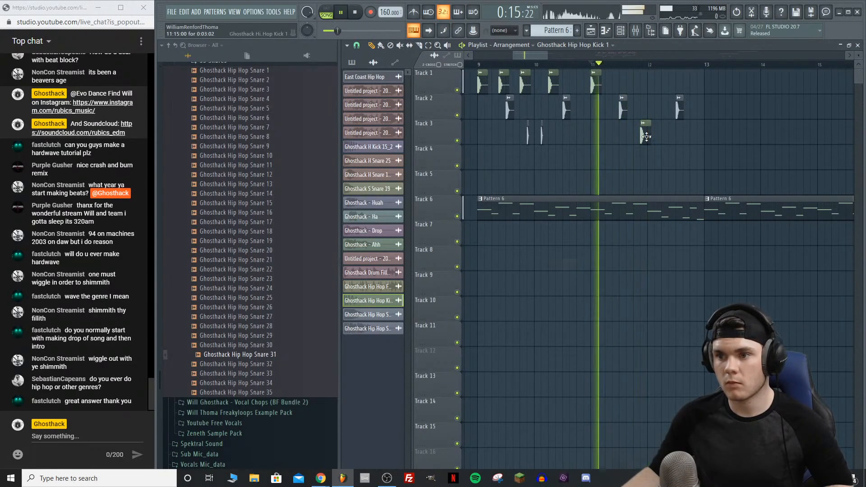
key(space)
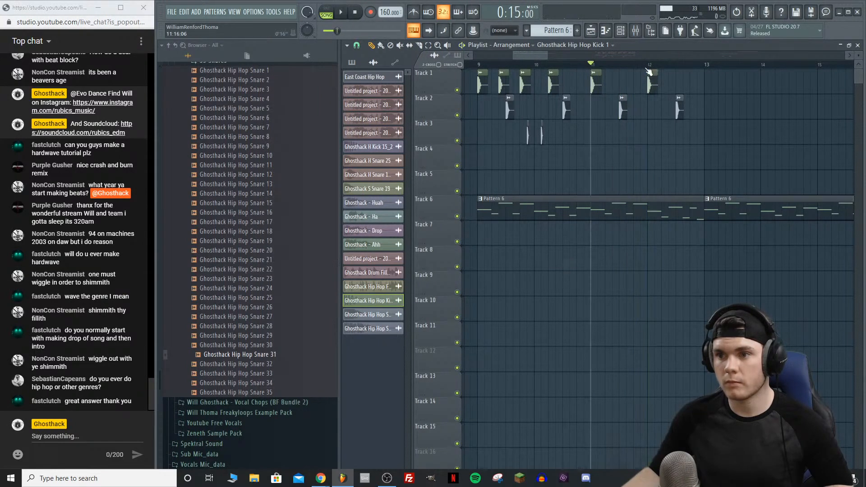
Step: Add two short Kick 1 hits on Track 2 just before bar 12, plus kicks on Track 1 at 12:03 and 12:05
scroll(649, 71, up, 4)
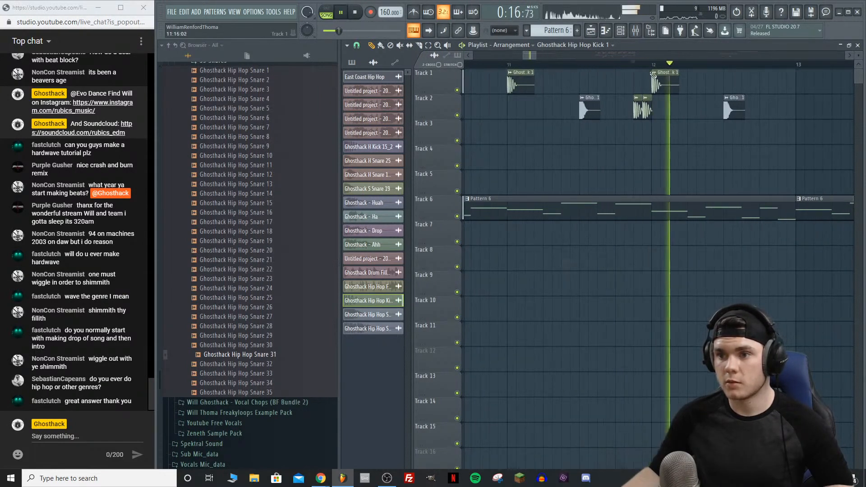
drag(695, 109, 685, 72)
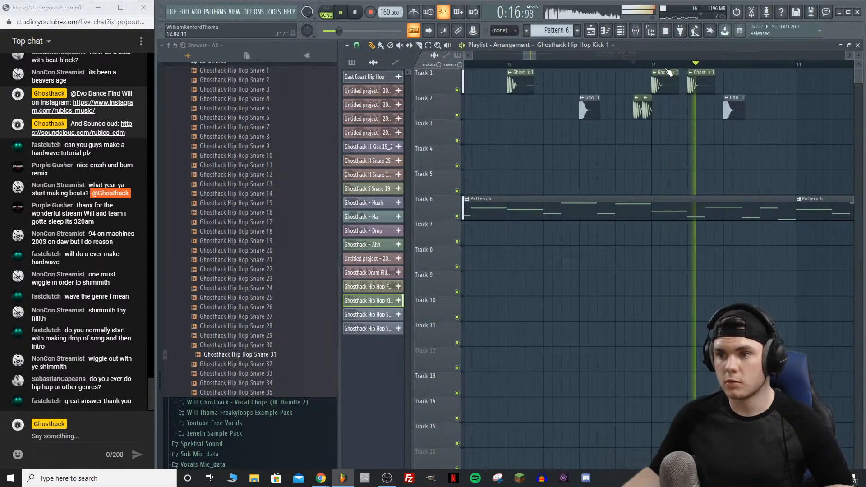
key(space)
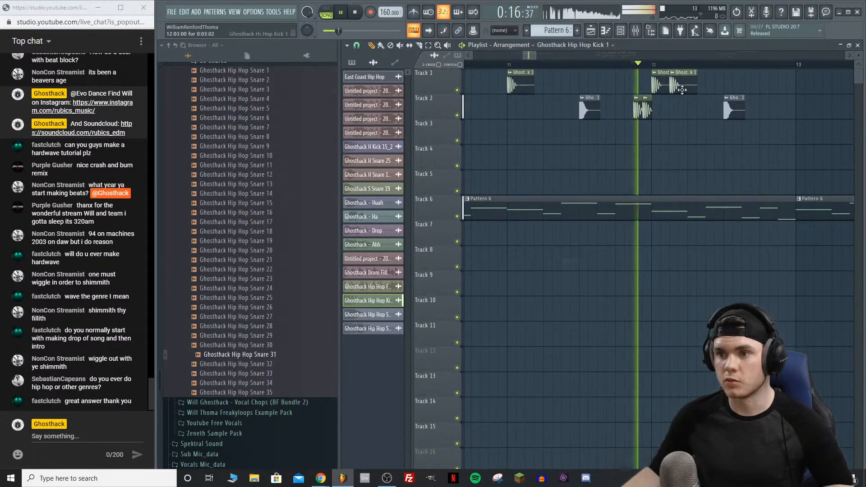
key(space)
drag(691, 103, 695, 71)
key(space)
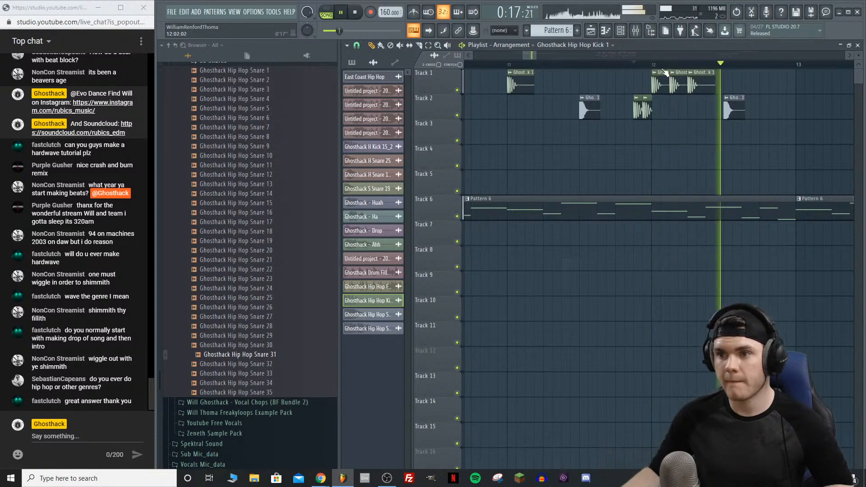
Step: Move the two short kicks before bar 12 from Track 2 to Track 1 and add another Kick 1 late in bar 12
scroll(660, 72, down, 5)
key(space)
drag(667, 130, 650, 86)
key(space)
key(space)
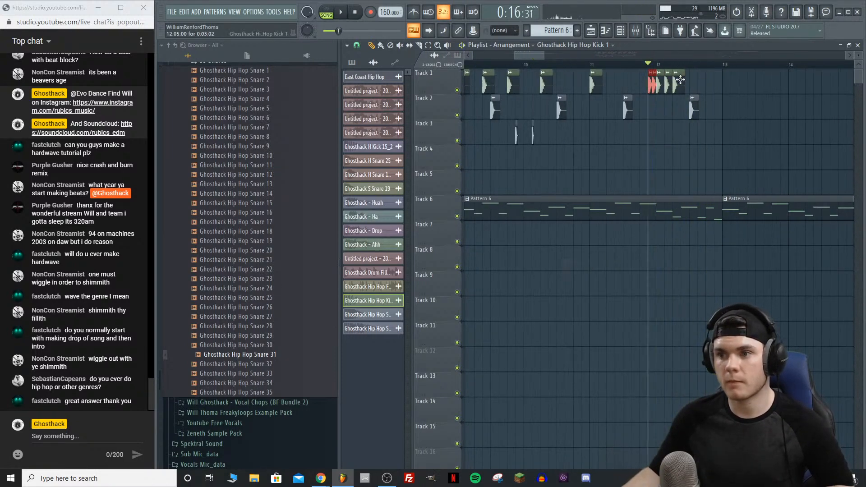
click(703, 86)
key(space)
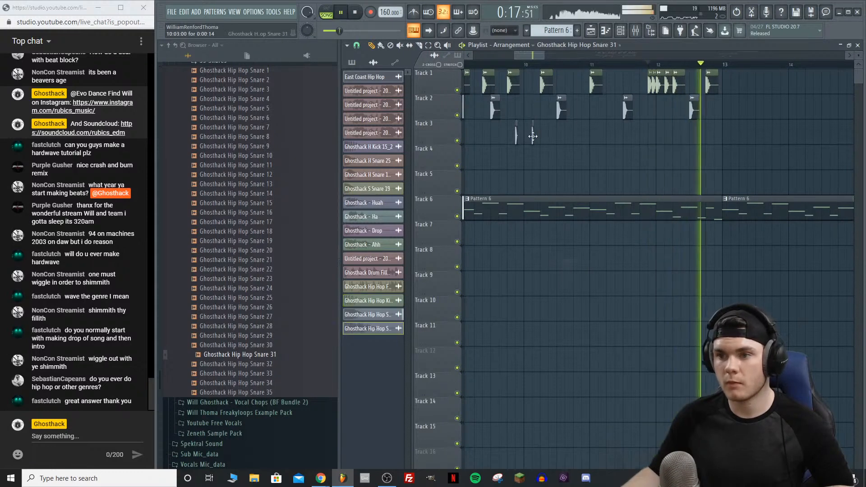
Step: Add Ghosthack Hip Hop Snare 31 hits on Track 3 at 11:07 and 12:07, plus two closely spaced hits at the end of bar 12
key(space)
scroll(721, 64, up, 3)
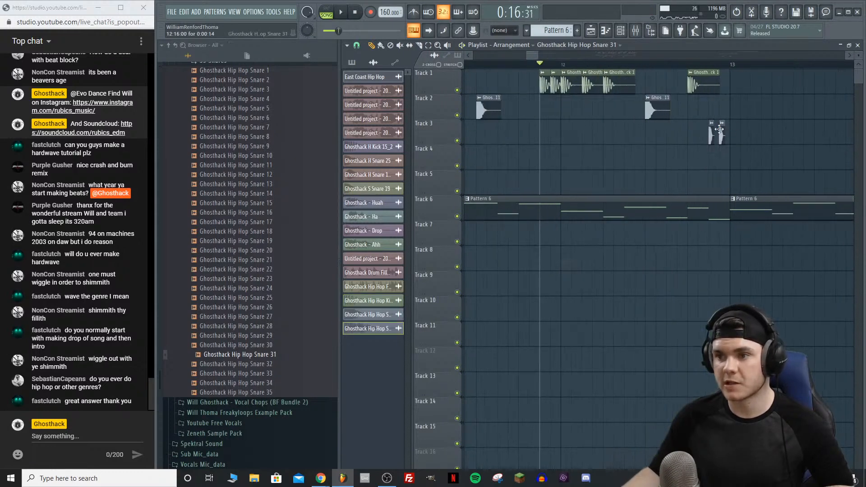
key(space)
scroll(512, 67, down, 4)
click(512, 67)
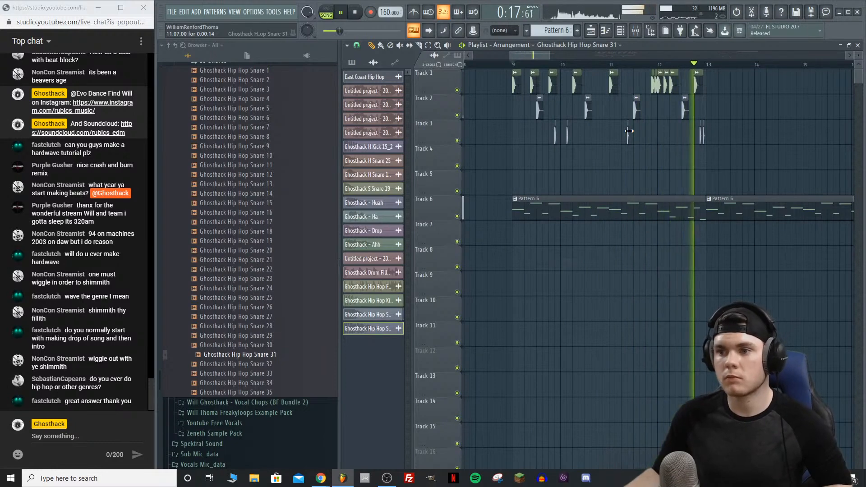
key(space)
click(676, 132)
key(space)
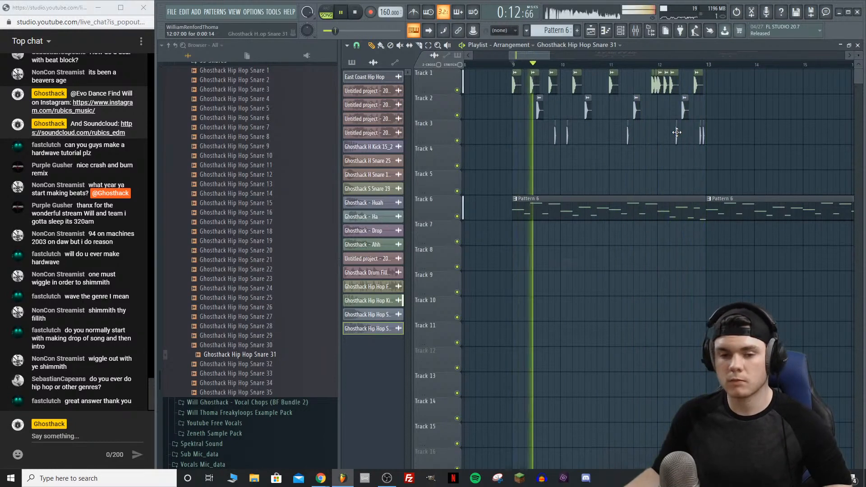
Step: Duplicate the bars 9–12 kick and snare hits on Tracks 1 to 3 into bars 13–16 and play them back
double_click(627, 136)
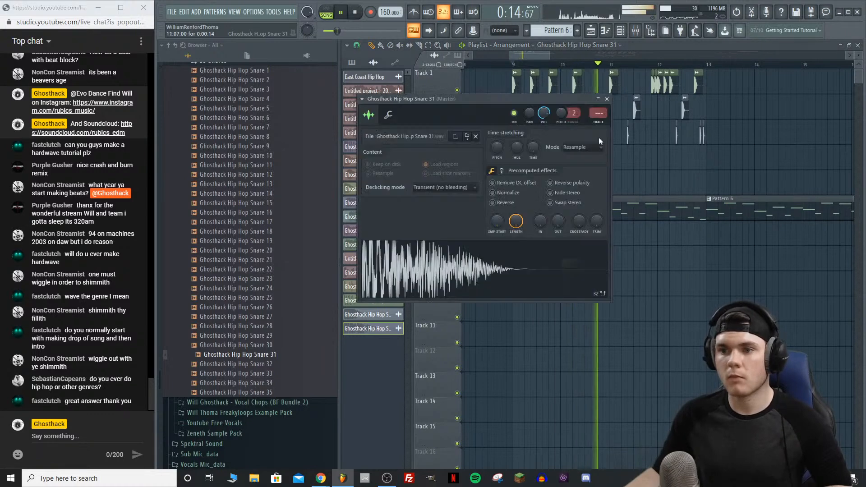
click(607, 99)
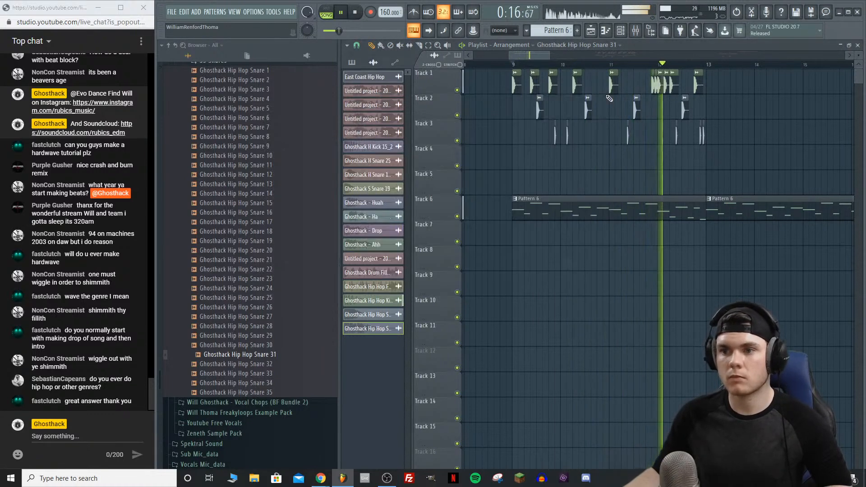
scroll(617, 65, down, 4)
drag(564, 57, 571, 59)
key(space)
drag(662, 146, 497, 74)
key(ctrl+b)
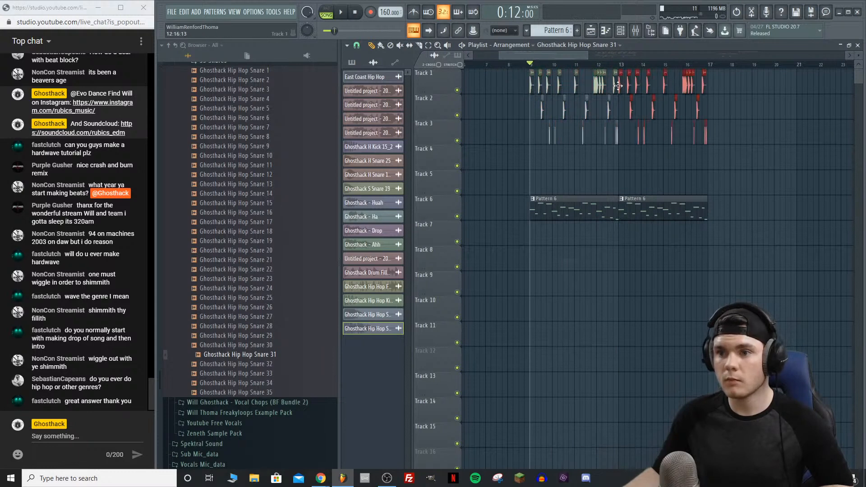
key(space)
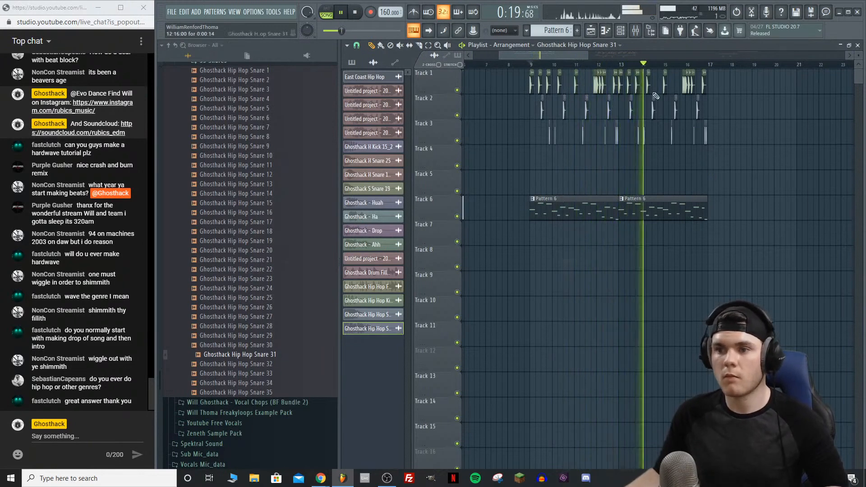
key(space)
Step: Audition the hip hop hat loops in Urban Trap 2.0's 10 Hat Loops folder, including Hat Loop 140 2 and 140 1
scroll(230, 282, up, 8)
click(220, 289)
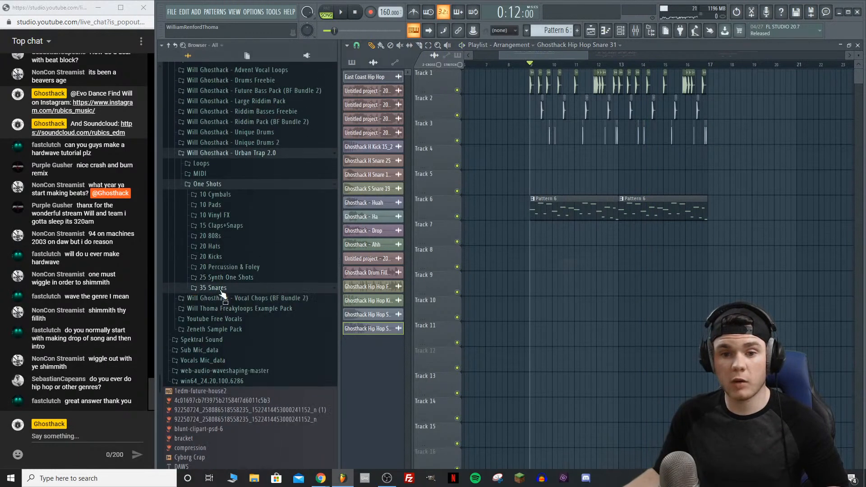
click(227, 184)
click(248, 164)
click(245, 185)
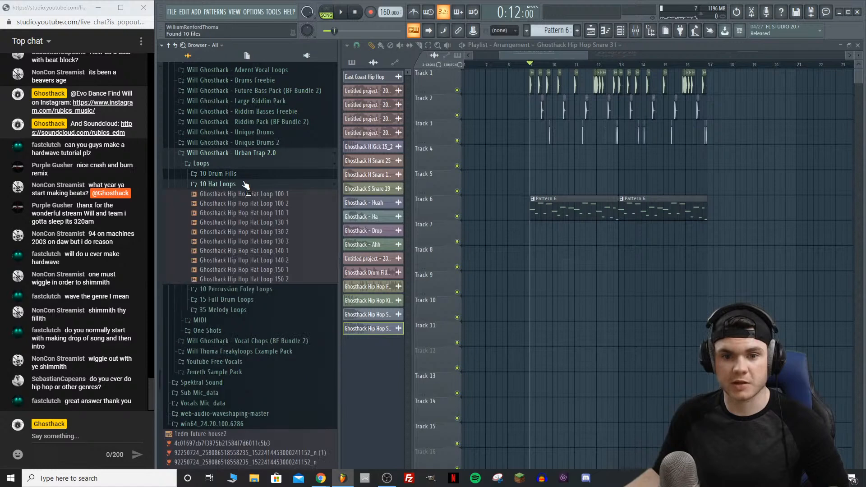
click(289, 280)
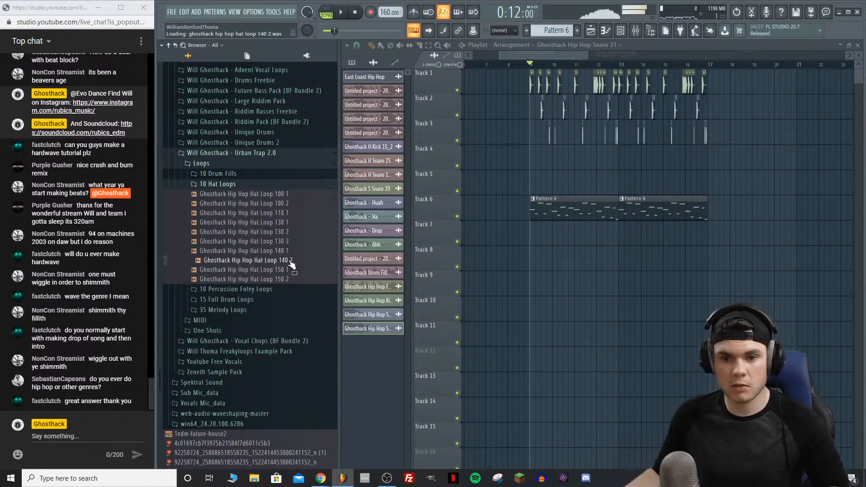
click(290, 251)
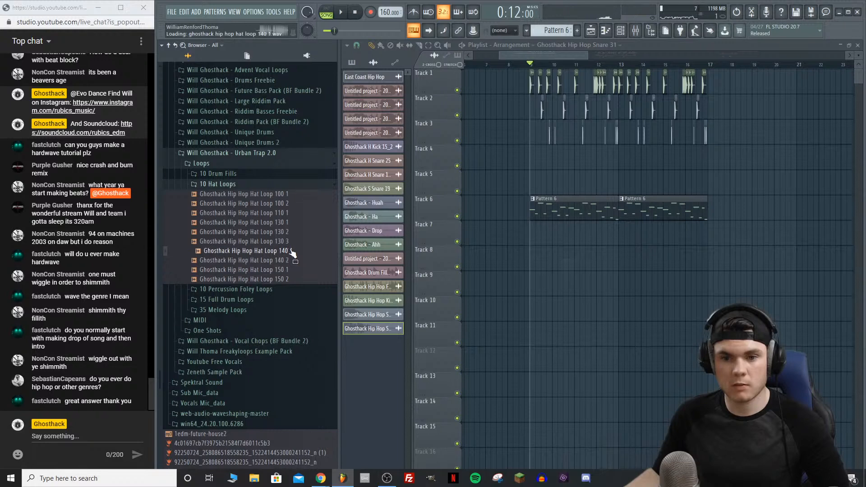
click(248, 184)
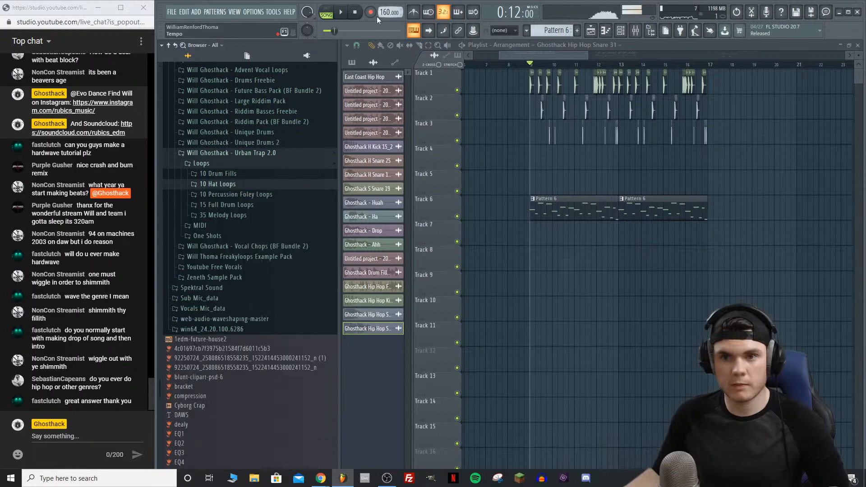
Step: Audition the closed hat one-shots in Urban Trap 2.0's 20 Hats folder, including Ghosthack Hip Hop CH 3
click(223, 165)
click(219, 185)
click(230, 246)
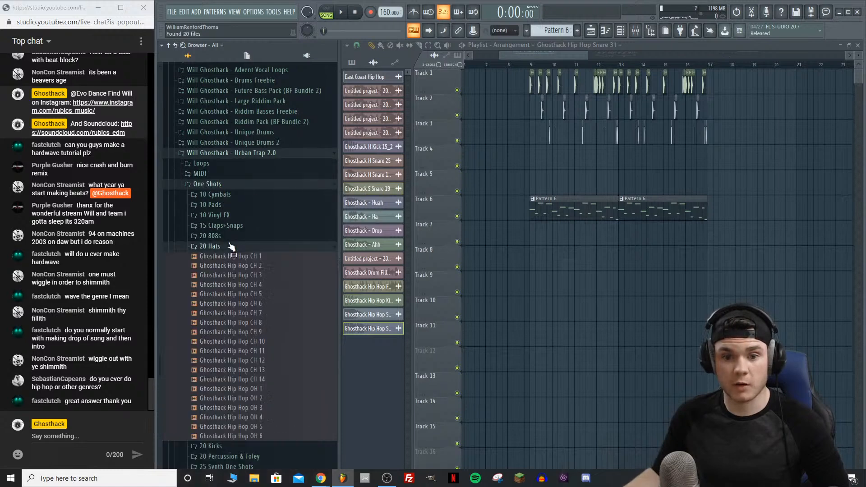
click(270, 267)
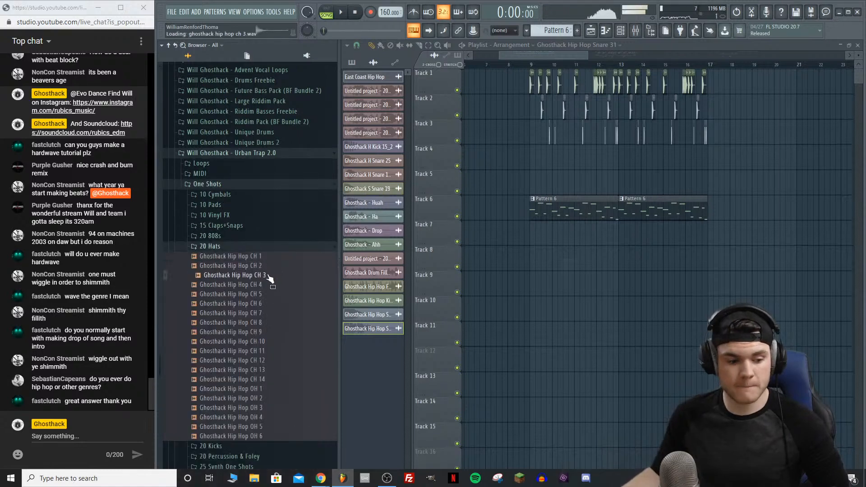
Step: Create Pattern 7 and load Ghosthack Hip Hop CH 3 as a new channel in the Unsorted group of the channel rack
click(526, 64)
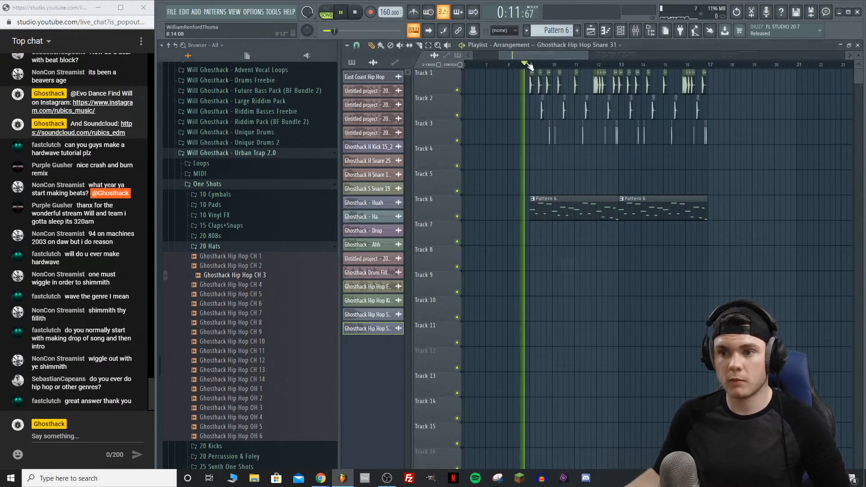
click(577, 31)
click(621, 30)
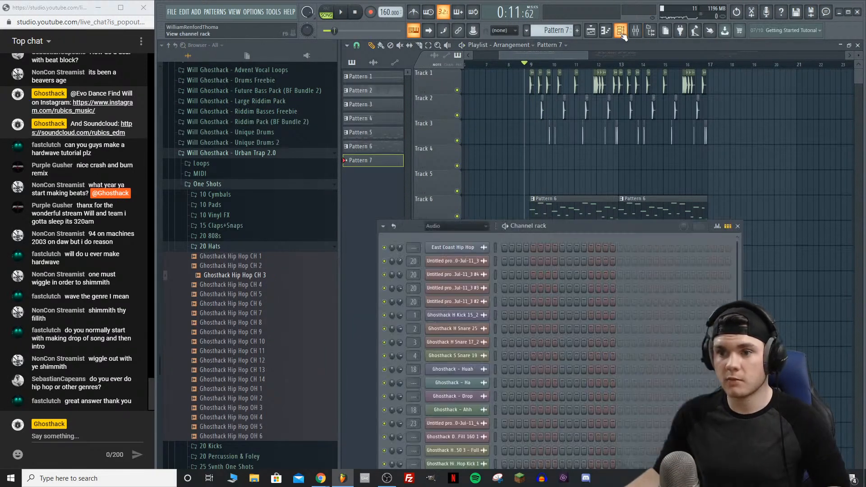
drag(566, 224, 561, 131)
click(451, 133)
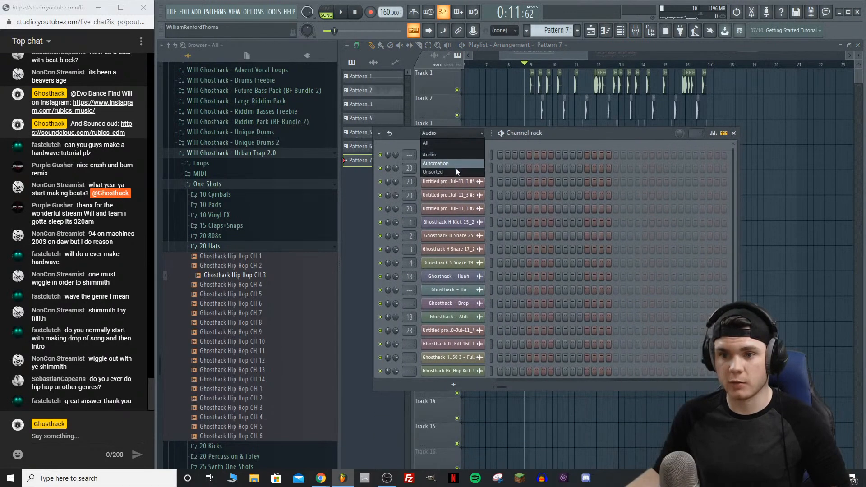
click(455, 171)
drag(455, 274, 456, 275)
Step: Write eight evenly spaced CH 3 hat notes on C5 across bar 1 of Pattern 7
right_click(502, 273)
click(507, 278)
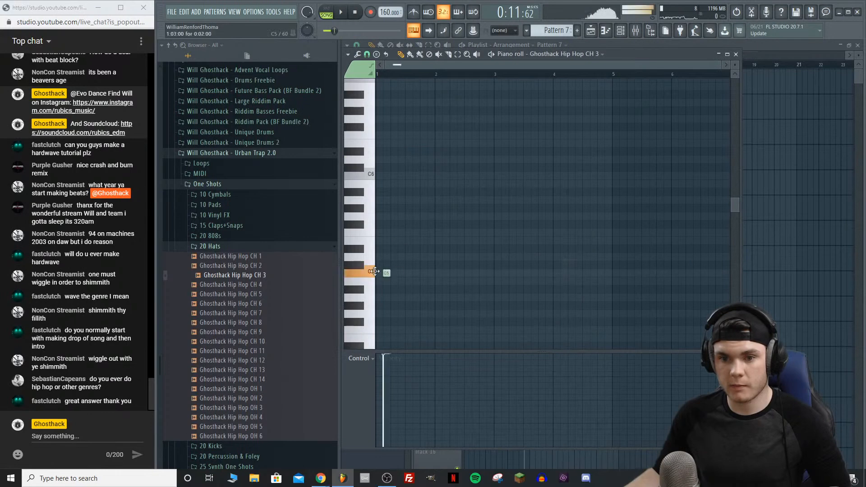
key(space)
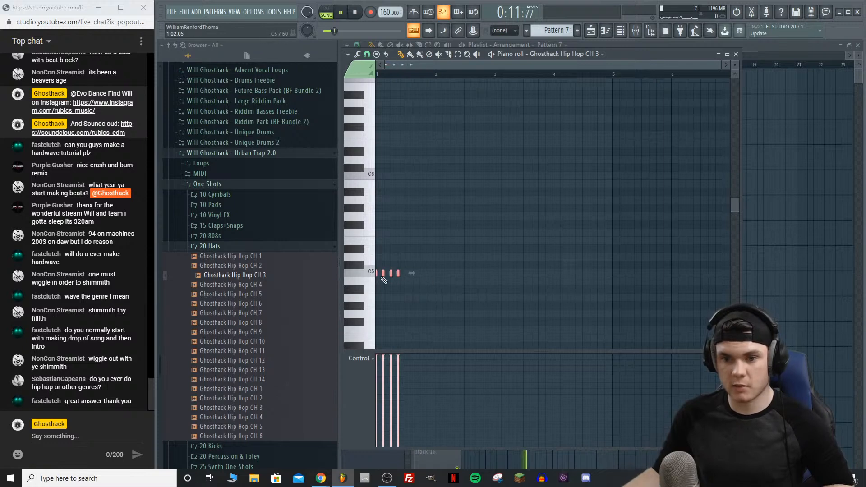
drag(377, 274, 415, 276)
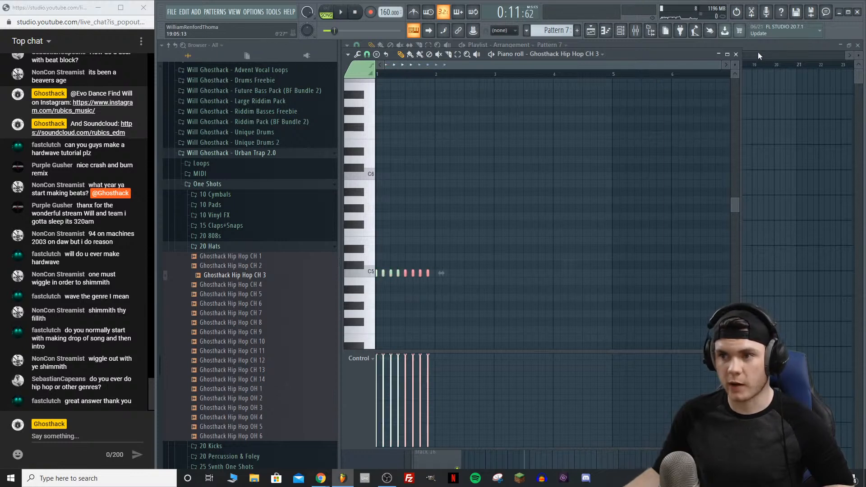
Step: Place Pattern 7 on Track 4 from bar 9 through bar 16
click(759, 53)
key(space)
drag(548, 149, 699, 154)
Step: Duplicate the eight C5 hat notes of Pattern 7 into bar 2, aligned to the start of the bar
double_click(698, 155)
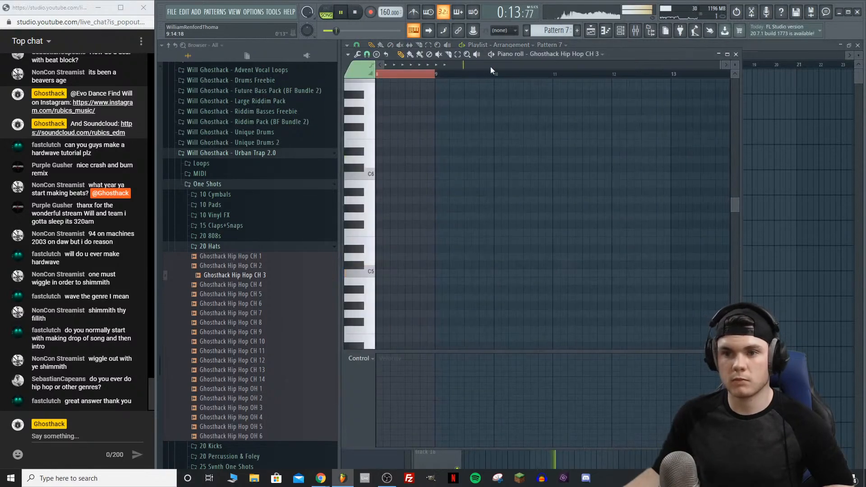
click(380, 65)
click(381, 65)
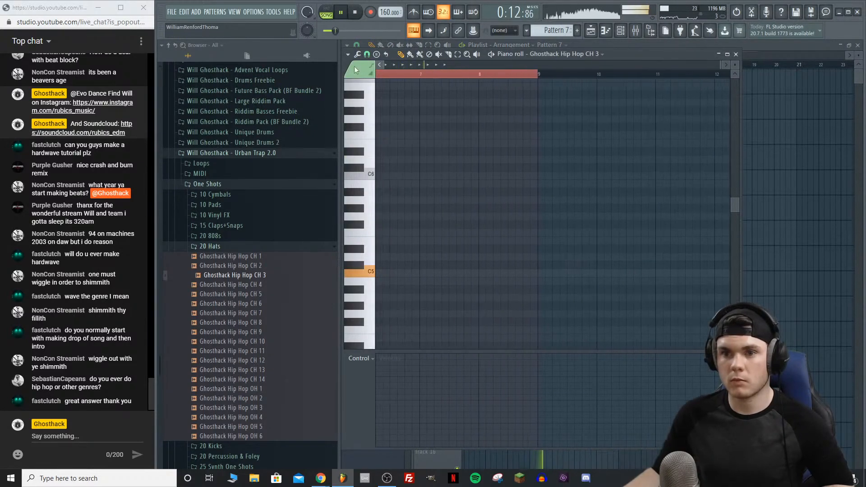
click(380, 65)
click(380, 65)
drag(587, 65, 383, 66)
key(space)
key(space)
drag(454, 301, 376, 244)
key(space)
key(ctrl+b)
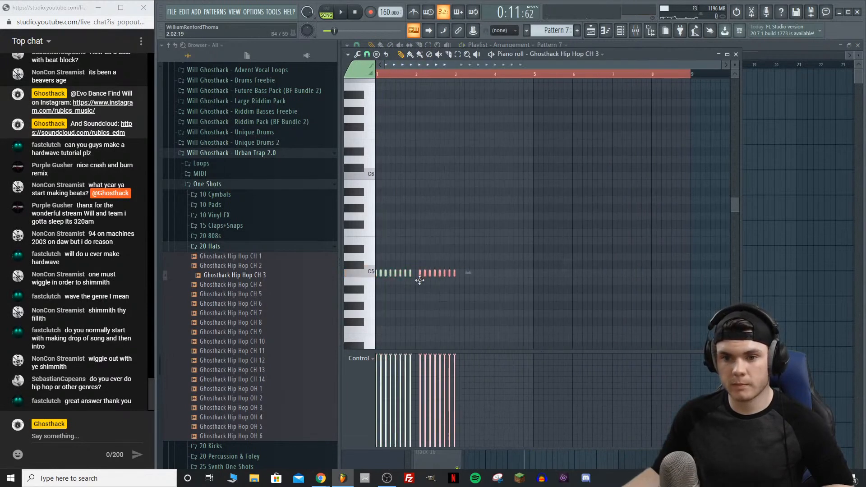
key(space)
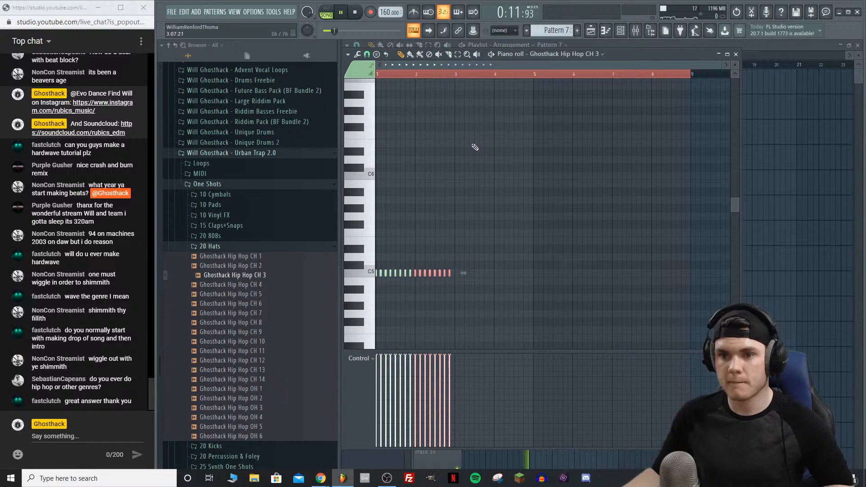
Step: Arrange two back-to-back Pattern 7 clips on Track 4 from bar 9, with the second starting at 12:13
click(735, 55)
key(space)
click(530, 66)
key(space)
click(615, 159)
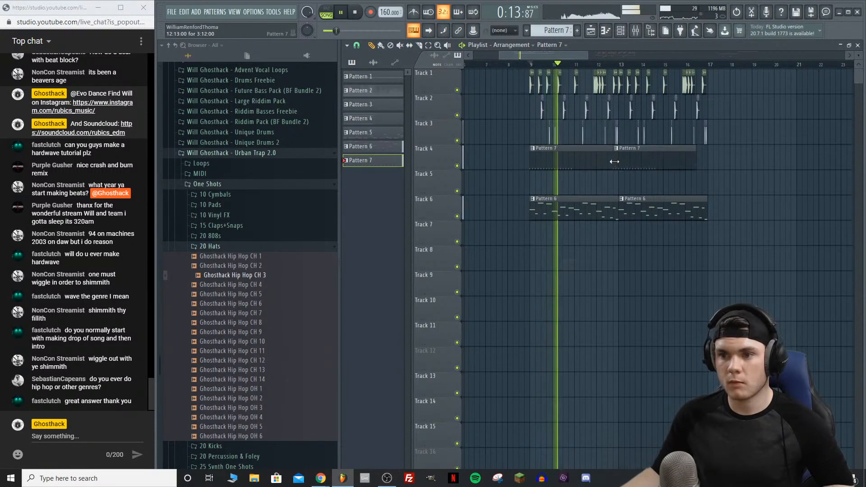
Step: Enable the volume envelope of the Ghosthack Hip Hop CH 3 channel and shape it to a short decay without sustain
double_click(610, 159)
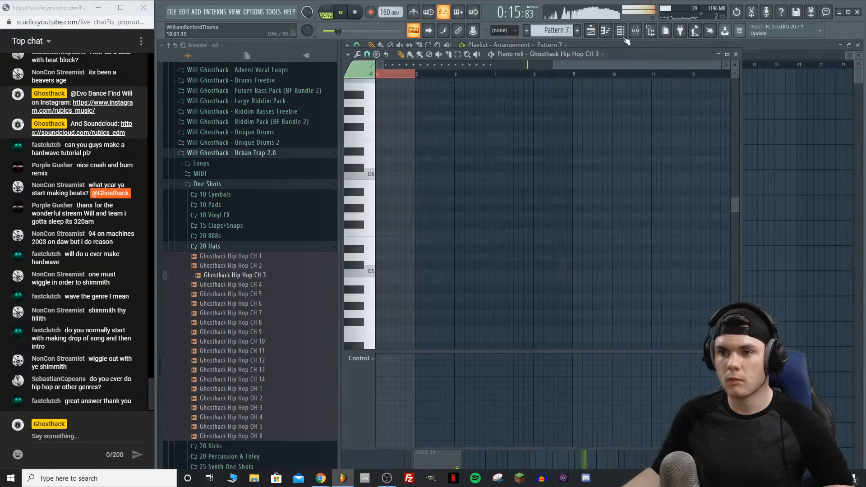
click(736, 55)
click(471, 277)
key(space)
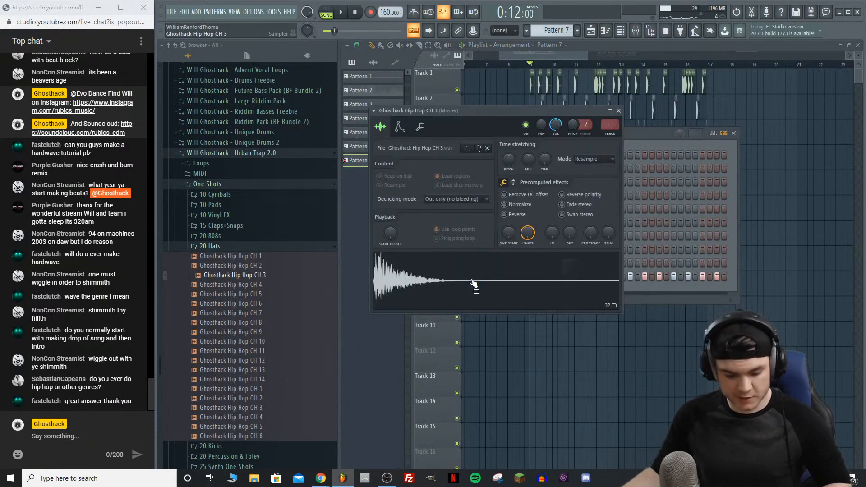
click(400, 128)
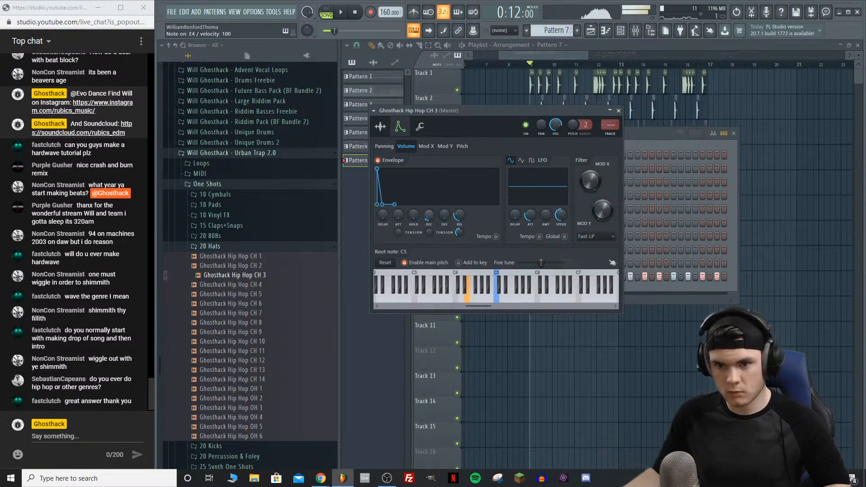
key(space)
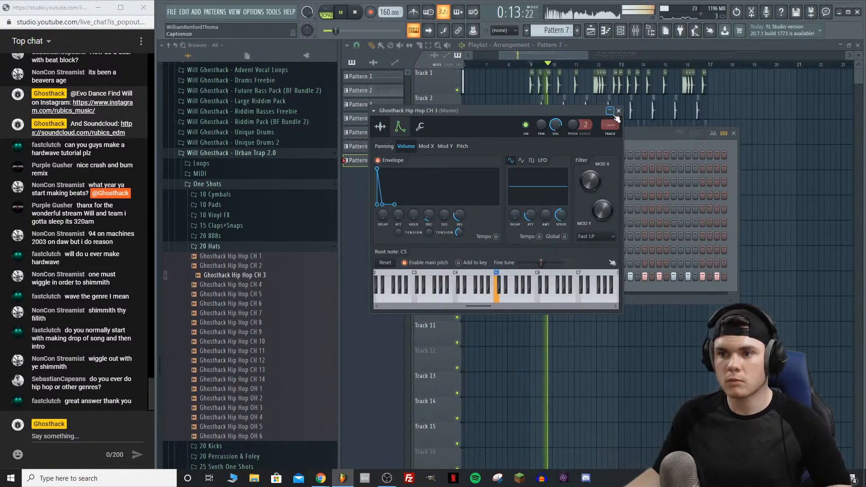
Step: Set the CH 3 channel's pitch to -75 cents and listen to the hats with the beat
click(380, 127)
key(space)
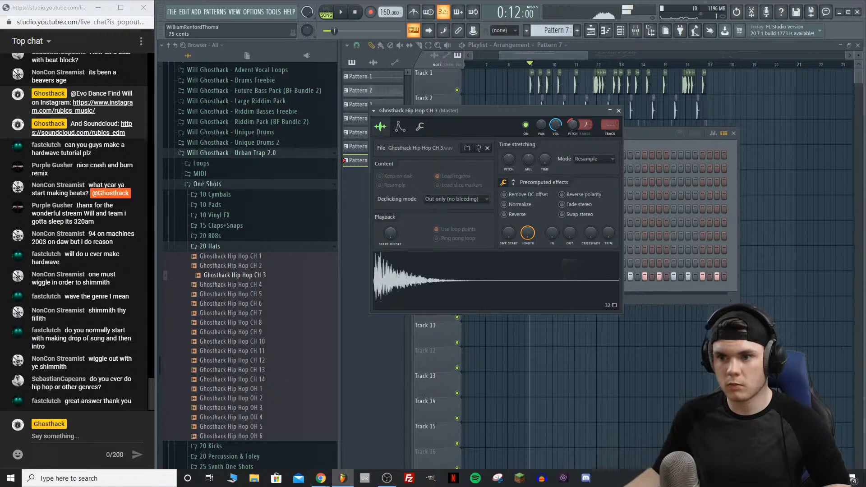
key(space)
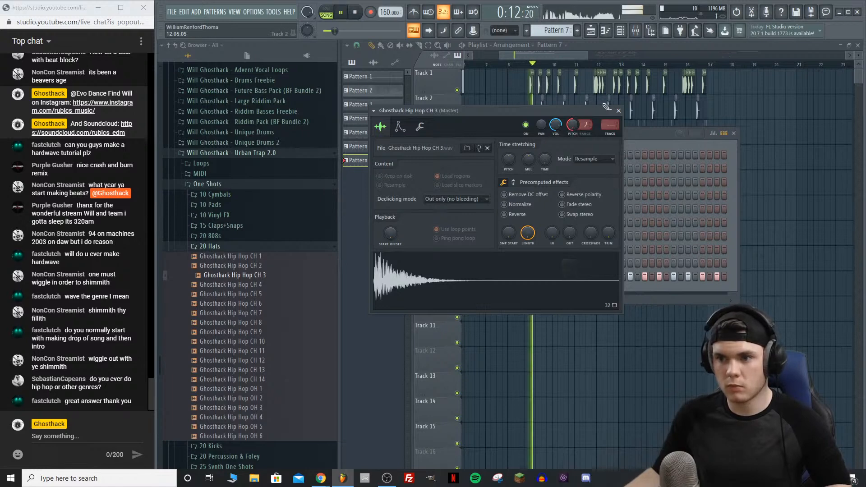
click(618, 110)
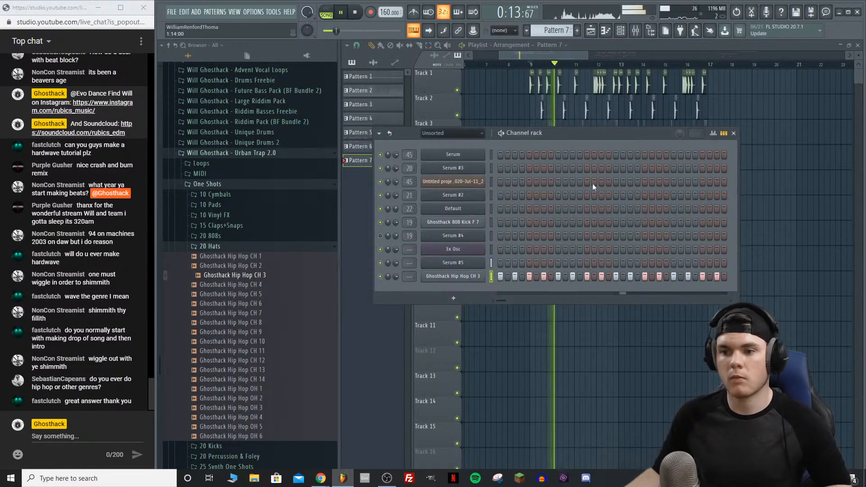
key(space)
Step: Copy the C5 hat notes of bars 1–2 into bars 3 and 4 of Pattern 7
right_click(470, 277)
click(501, 276)
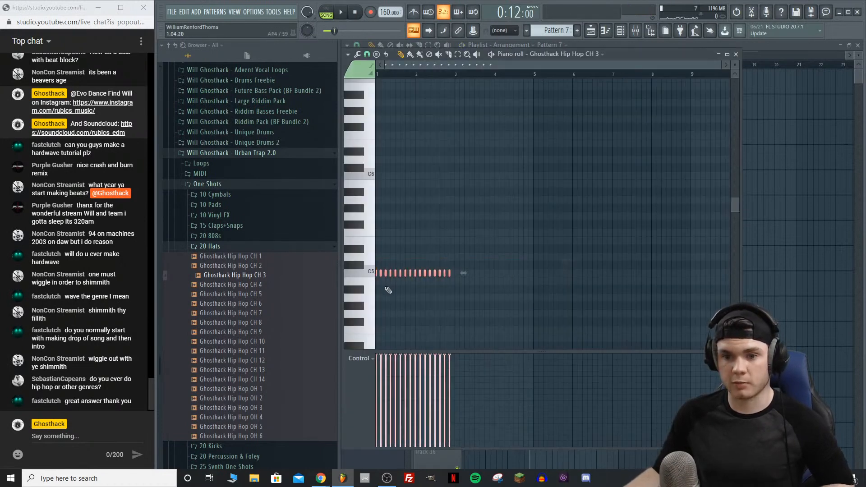
shift+drag(374, 272, 454, 286)
key(space)
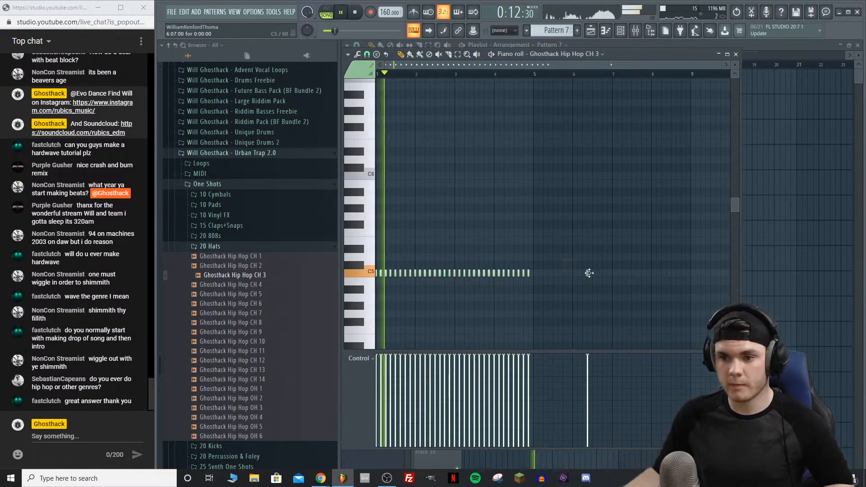
Step: Add three closely spaced CH 3 notes on F5 in the first half of bar 1 and listen to them
scroll(413, 76, up, 4)
key(space)
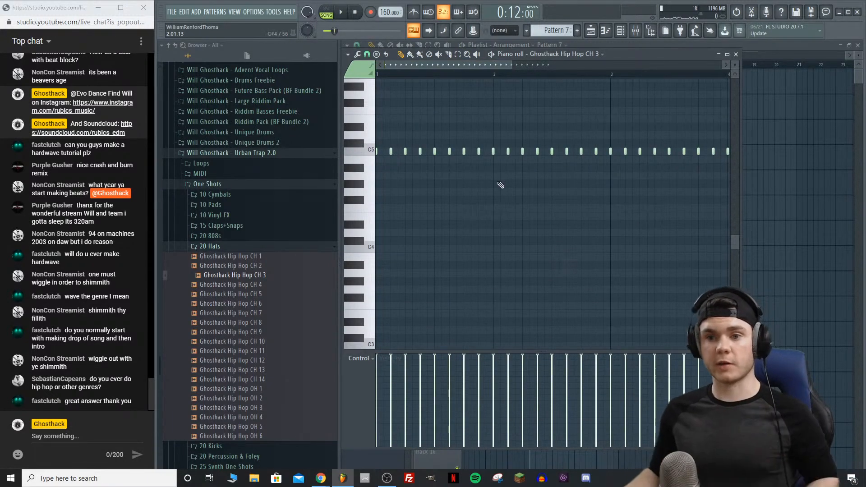
scroll(501, 185, down, 2)
key(space)
key(space)
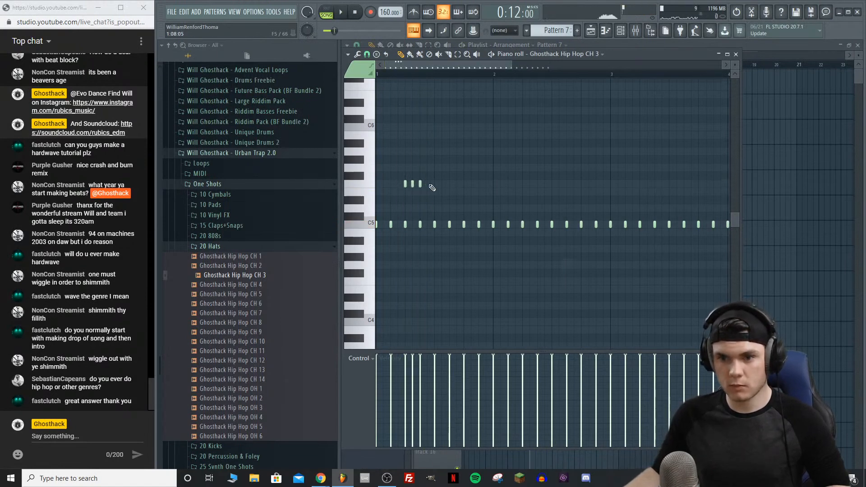
key(space)
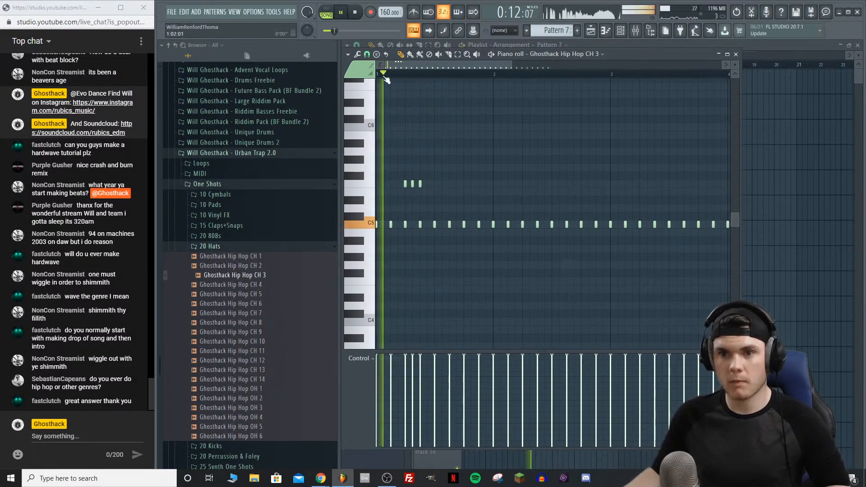
key(space)
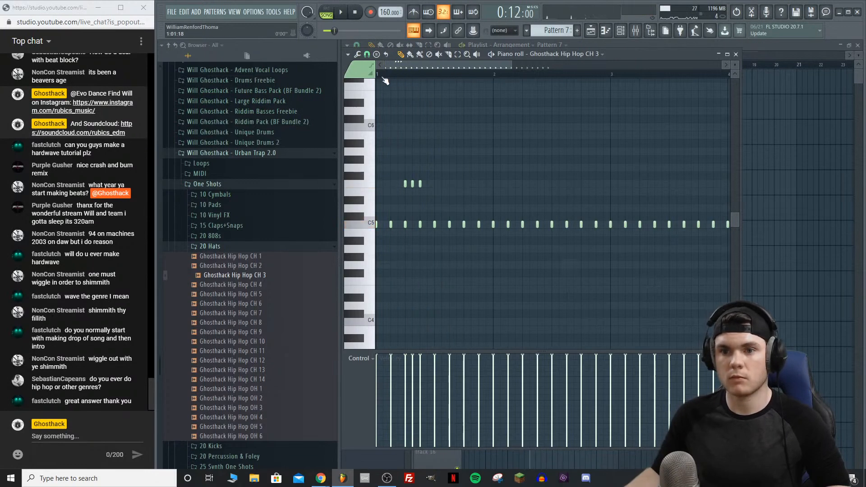
Step: Set the piano roll snap to 1/6 beat, delete the last F5 hat note and listen to the beat
click(366, 54)
click(390, 151)
key(space)
key(space)
right_click(420, 184)
key(space)
key(space)
key(space)
Step: Mute the playlist track holding the Pattern 6 melody and reopen the Pattern 7 hats in the piano roll
click(768, 47)
key(space)
click(457, 216)
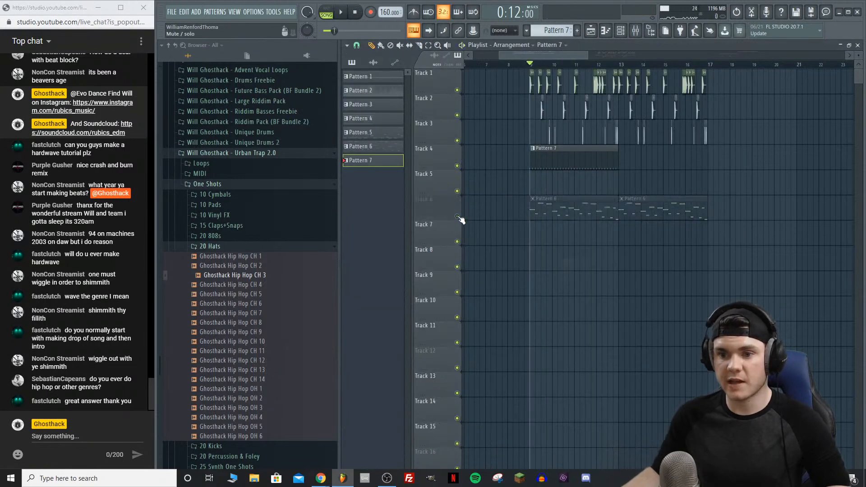
double_click(578, 166)
key(space)
Step: Replace the F5 hat notes with four closely spaced F#5 notes starting at the middle of bar 1
drag(537, 66, 389, 81)
key(space)
key(space)
key(space)
scroll(418, 76, up, 2)
key(space)
key(space)
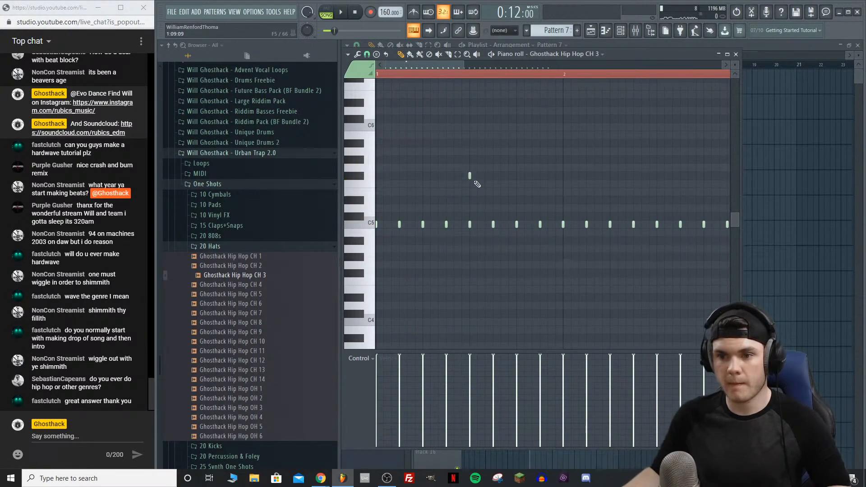
click(501, 175)
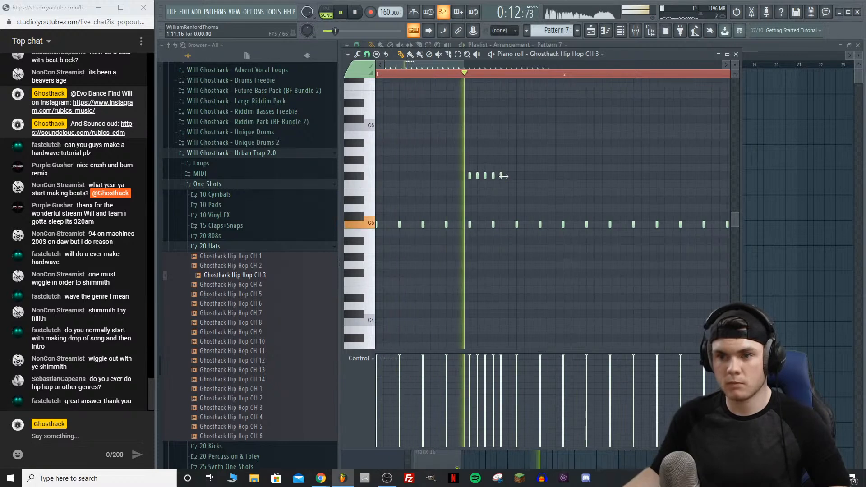
right_click(502, 177)
Step: Add four closely spaced G#4 notes on the last beat of bar 1 and play them
key(space)
key(space)
key(space)
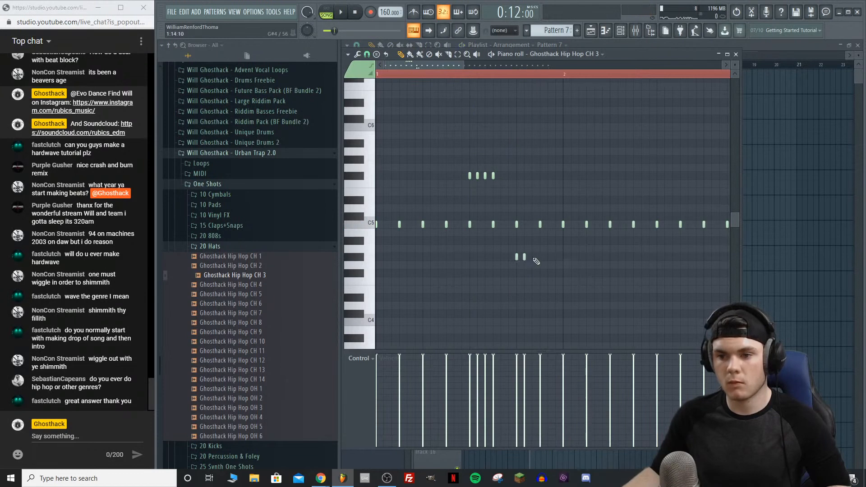
key(space)
Step: Transpose the four F#5 roll notes down two semitones to E5 and listen to them
drag(524, 194, 440, 158)
key(shift+Down)
key(shift+Down)
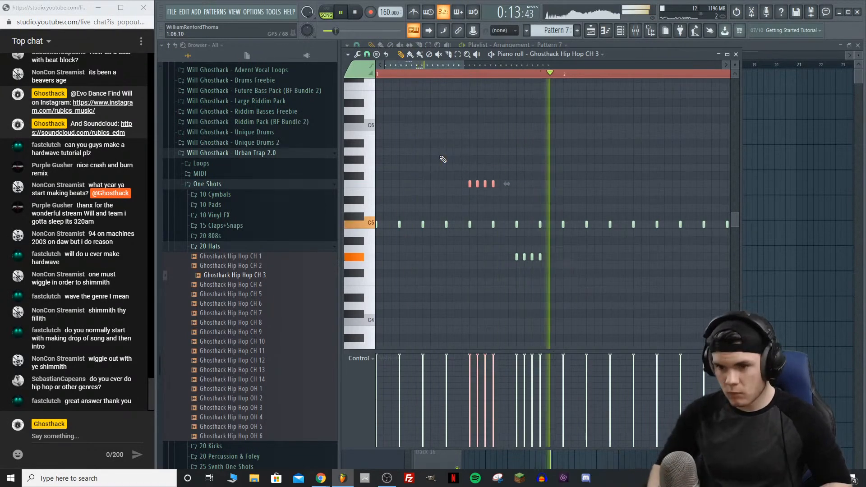
key(space)
key(space)
Step: Copy the four G#4 notes to the start of bar 2 and pitch the copy to E4
scroll(490, 77, down, 3)
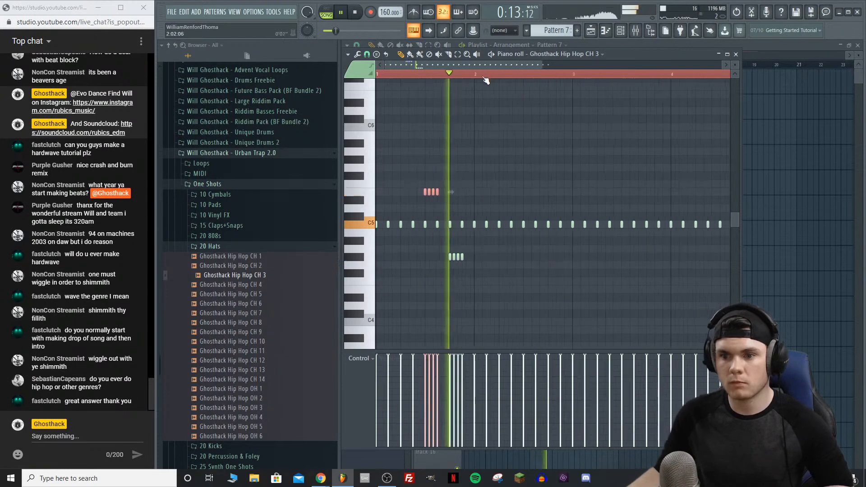
key(space)
drag(476, 278, 444, 254)
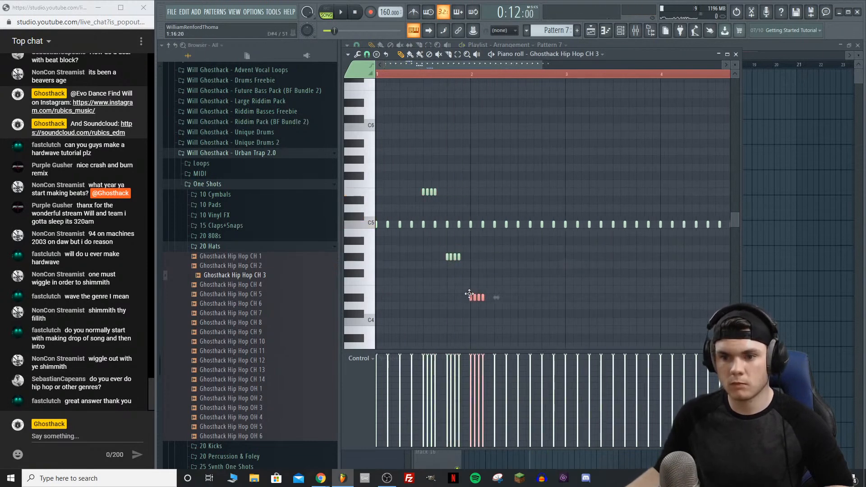
key(space)
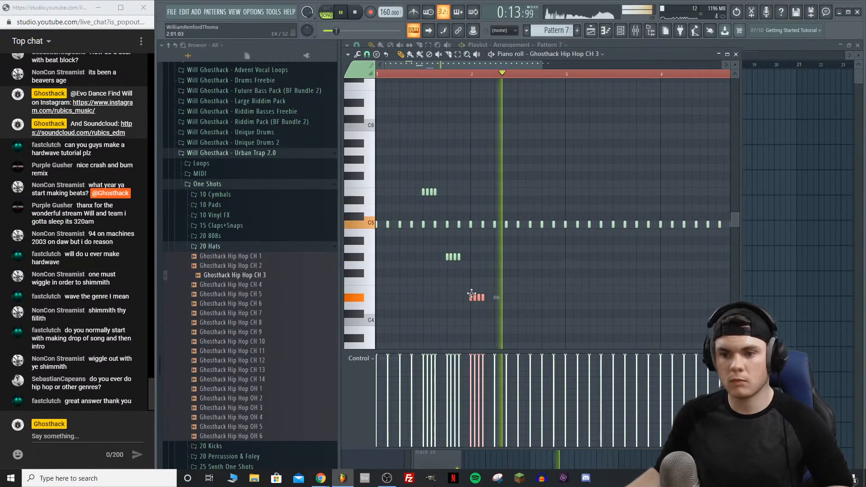
key(space)
scroll(461, 78, down, 3)
key(space)
key(shift+Up)
key(space)
key(space)
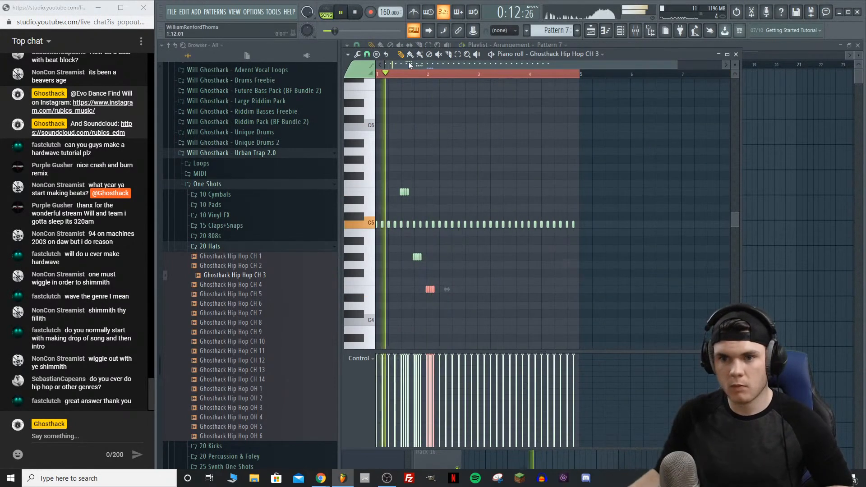
Step: Add two C5 notes between the second and third hats of bar 1 to form a roll, and play it
scroll(410, 63, up, 3)
key(space)
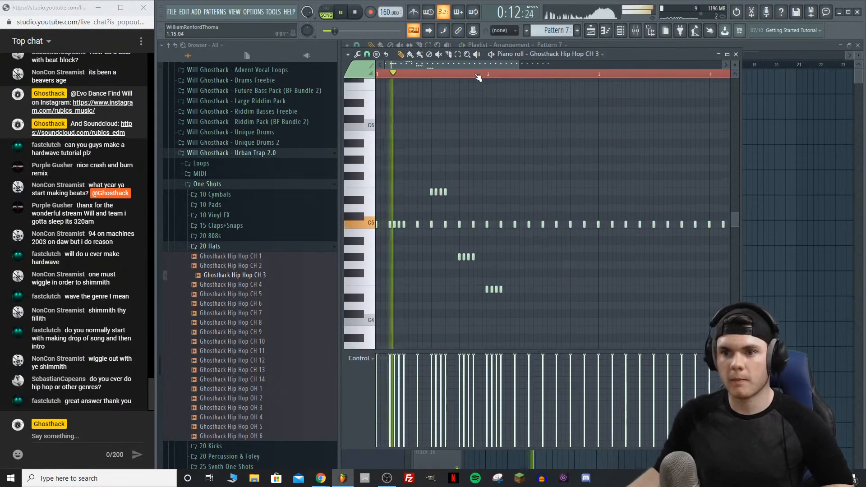
scroll(475, 65, down, 2)
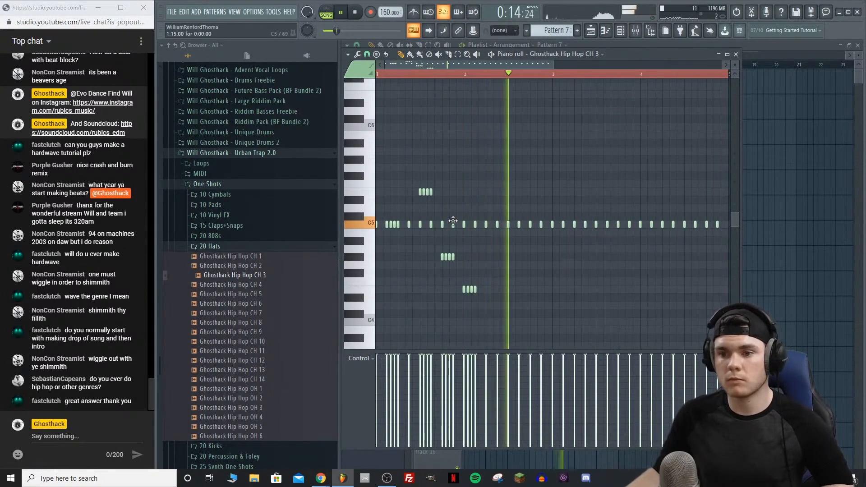
Step: Copy the G#4 roll to the last beat of bar 2 and raise the copy to D5
key(space)
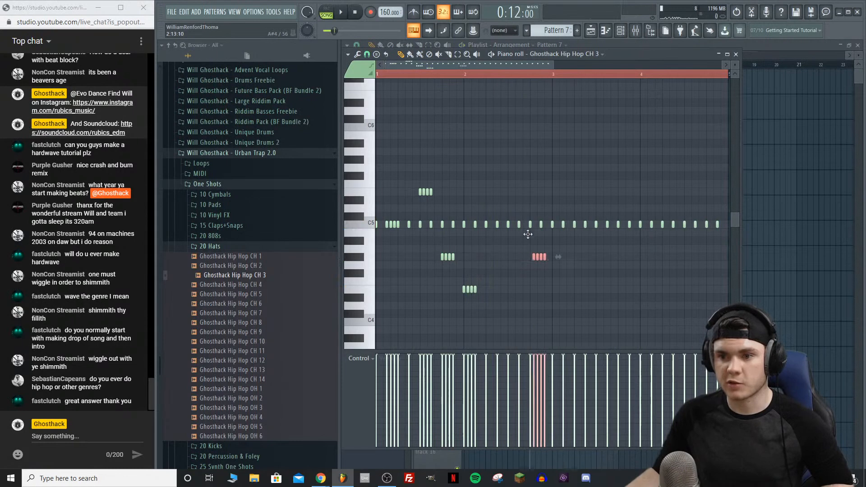
key(space)
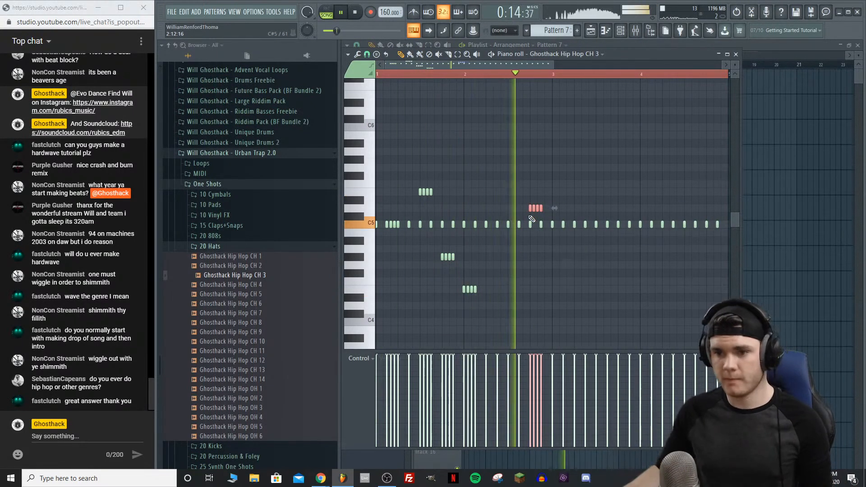
key(space)
Step: Set the snap to 1/2 step and rework the D5 roll in bar 2 into three evenly spaced notes
drag(545, 80, 532, 173)
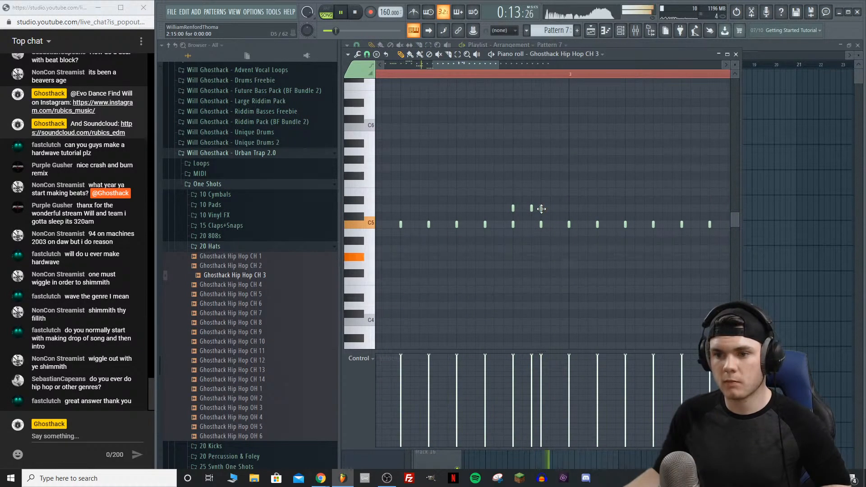
key(space)
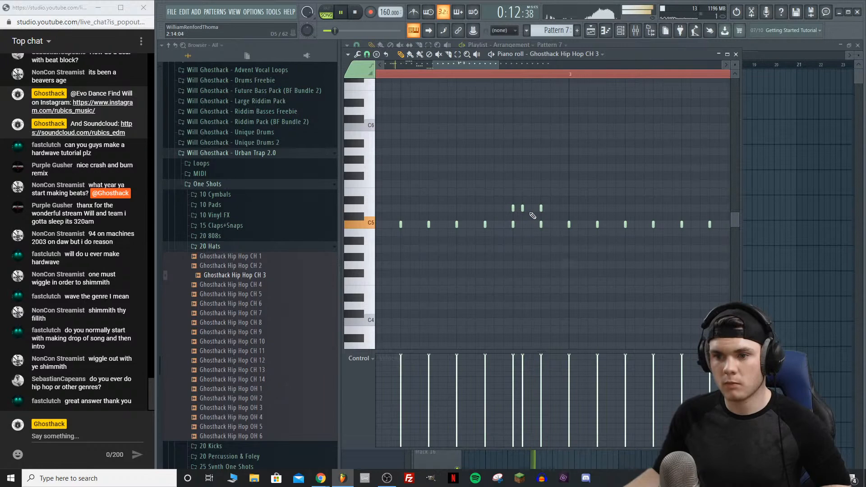
key(space)
click(367, 54)
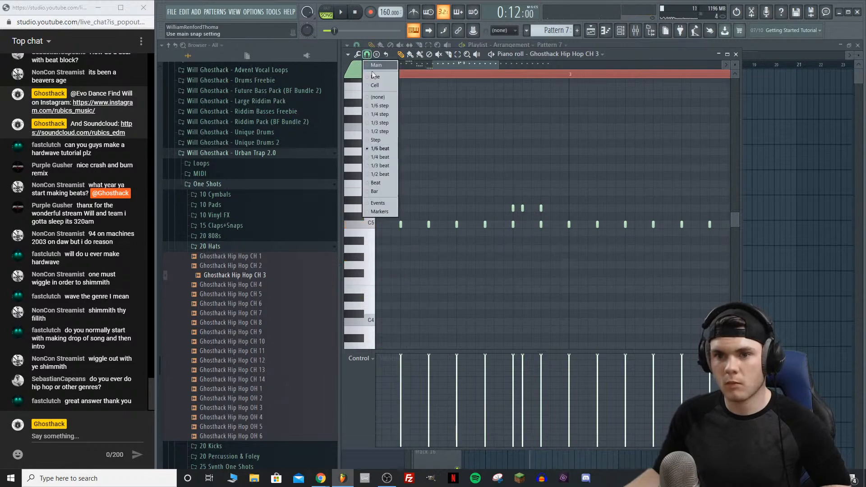
click(383, 131)
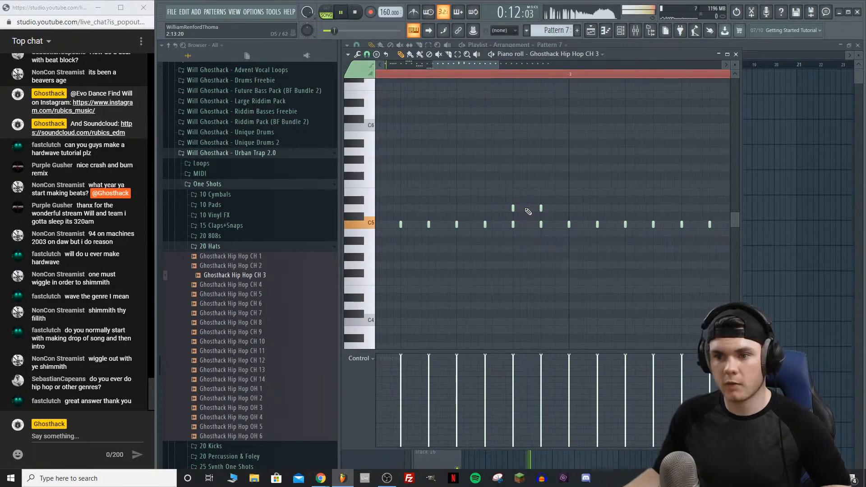
key(space)
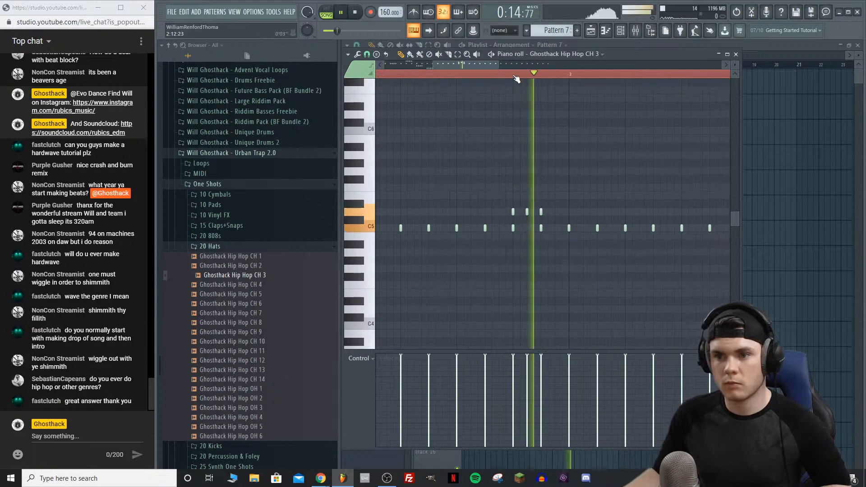
scroll(490, 75, down, 3)
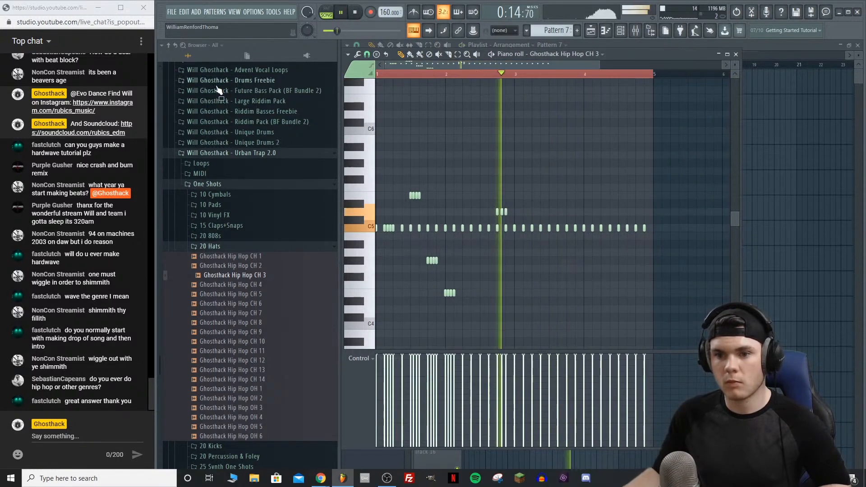
key(space)
key(space)
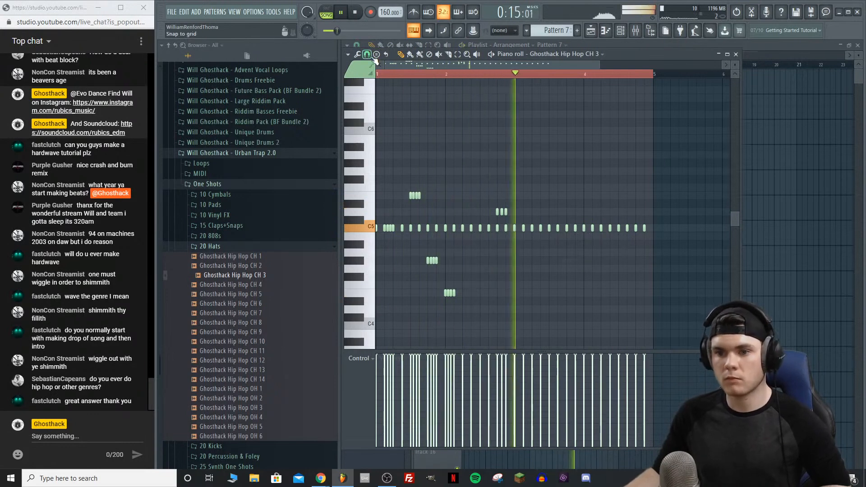
Step: Listen to the hat rolls and delete the C5 hat notes in bars 3 and 4
key(space)
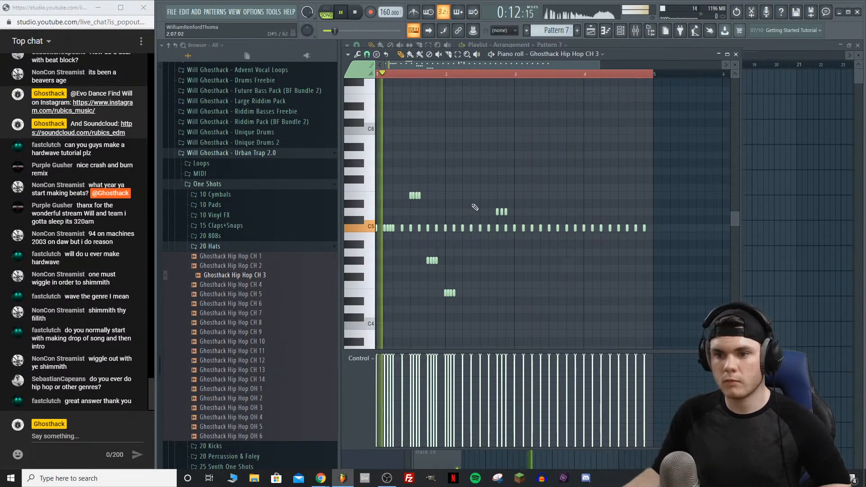
key(space)
key(space)
key(space)
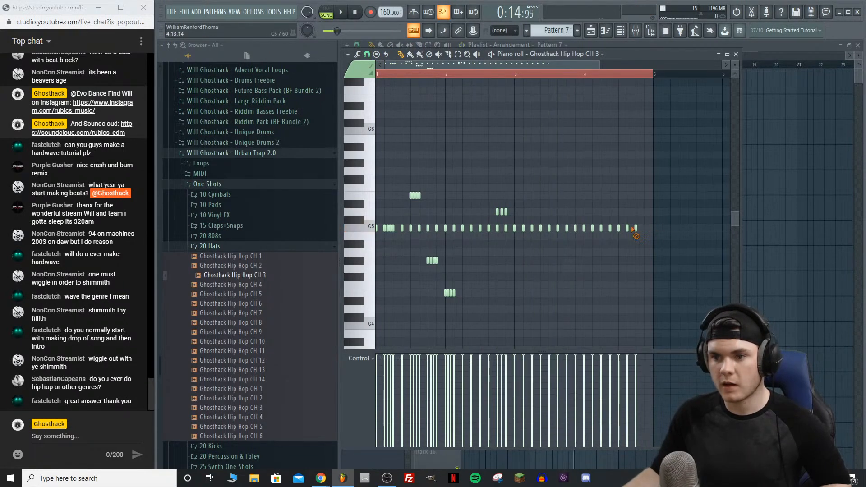
drag(649, 230, 533, 233)
Step: Copy all hat notes of bars 1–2 into bars 3–4 and add a C5 note at the start of bar 3
drag(568, 314, 375, 175)
drag(376, 229, 524, 225)
click(515, 77)
key(space)
key(space)
key(space)
click(516, 227)
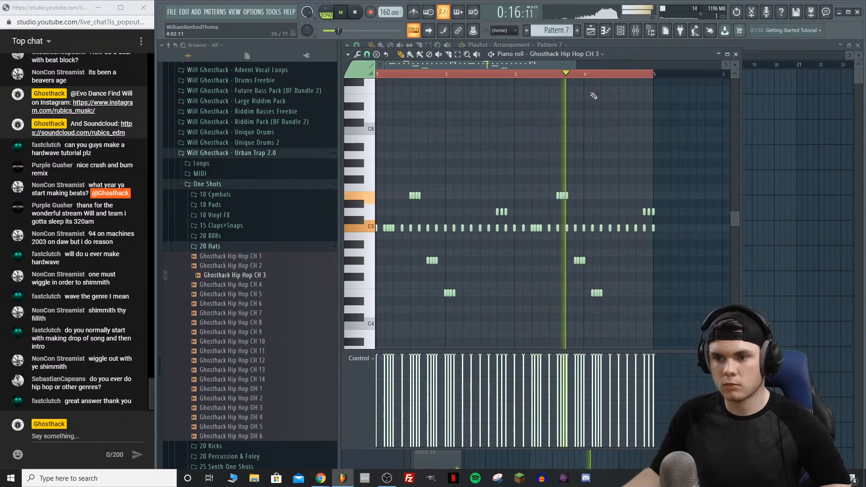
Step: Delete the copied E4 roll and the copied D5 roll from bar 4 while the beat plays
scroll(612, 79, up, 4)
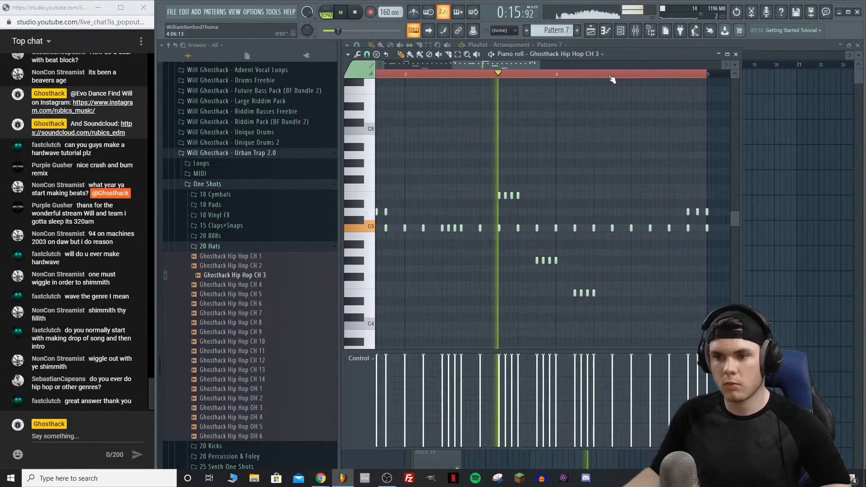
key(space)
key(space)
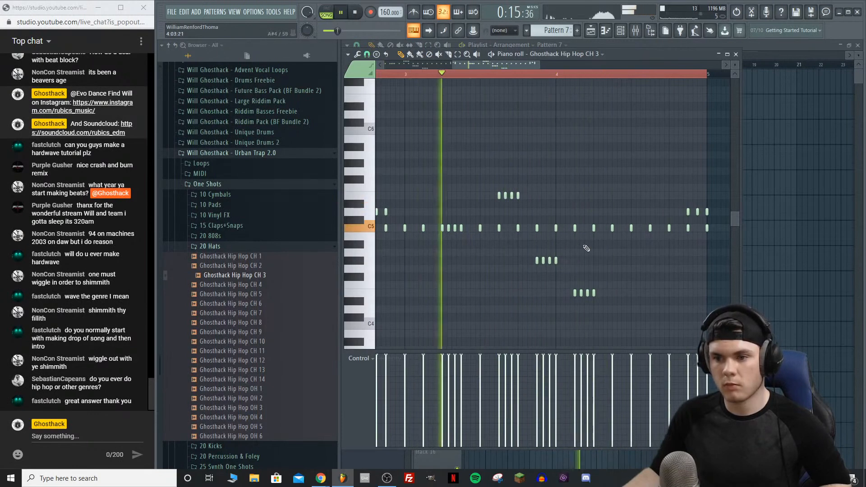
right_click(595, 293)
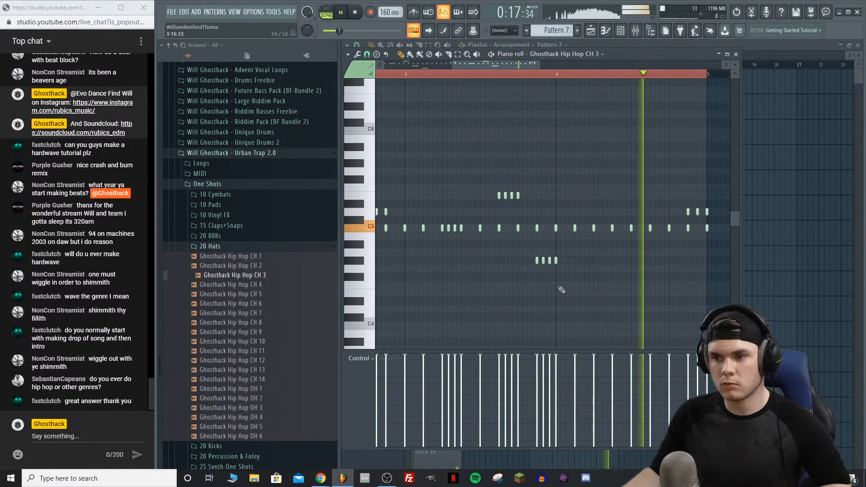
right_click(706, 212)
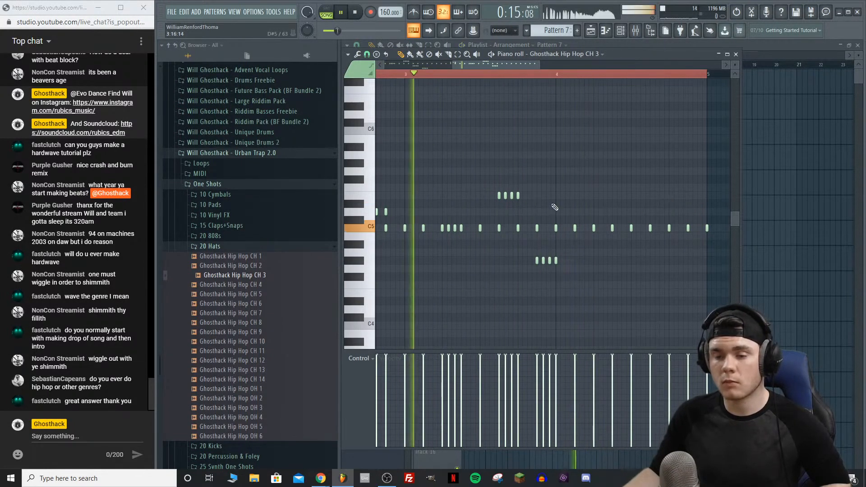
Step: Move the copied E5 and G#4 rolls of bars 3–4 half a beat later and listen to them
drag(544, 208, 517, 197)
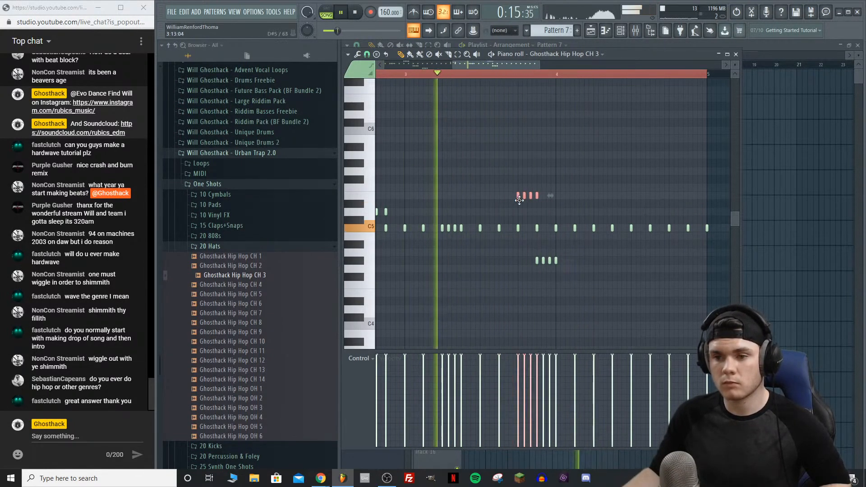
key(space)
drag(572, 258, 535, 258)
drag(537, 261, 556, 260)
key(space)
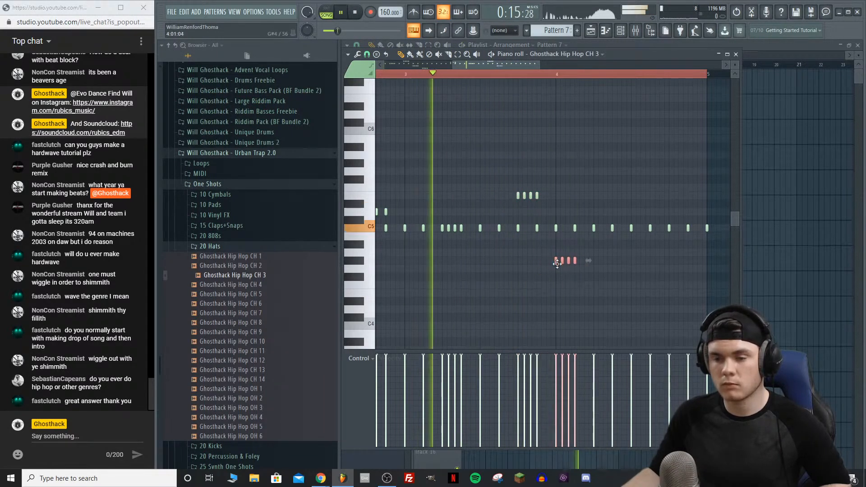
Step: Add a roll of five A#4 notes on the last beat of bar 4 and delete the C5 note at bar 5
click(595, 283)
right_click(594, 284)
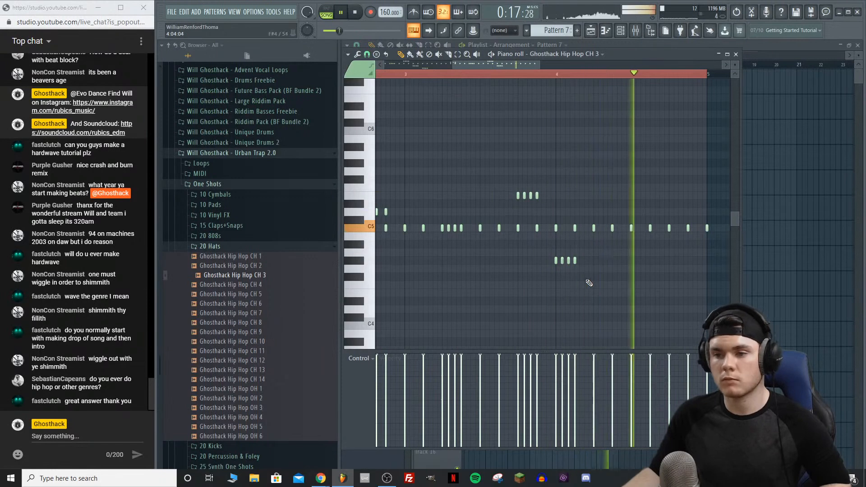
key(space)
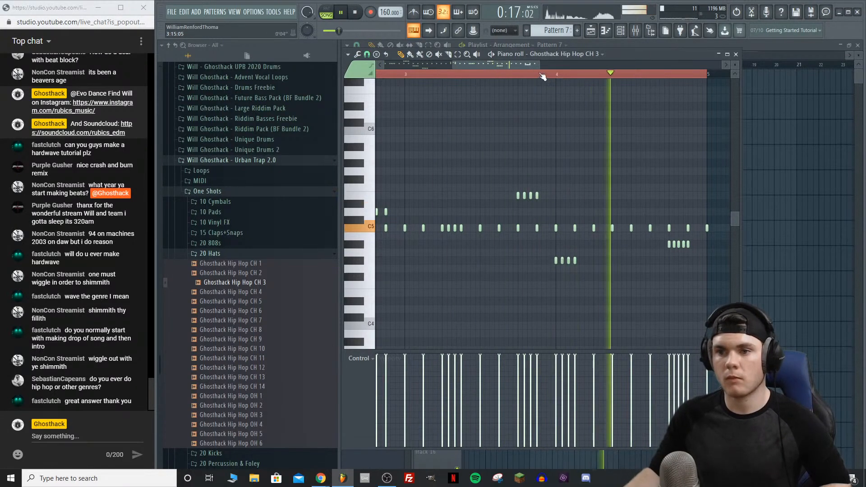
scroll(543, 77, down, 4)
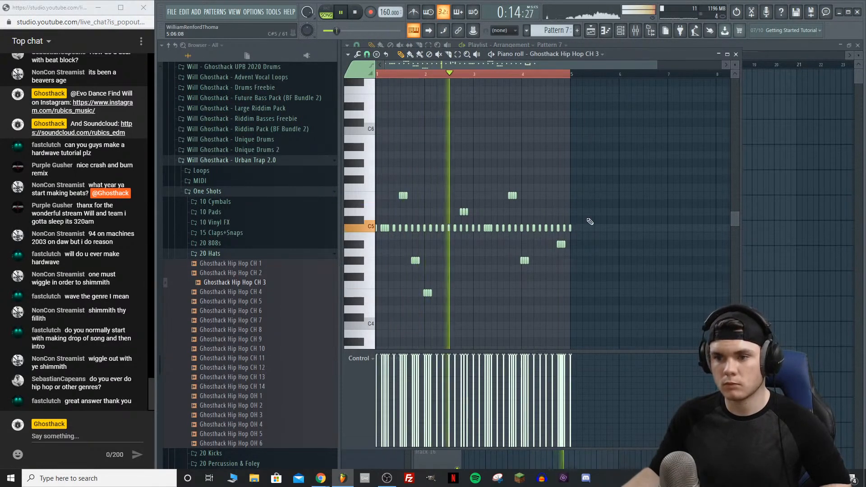
right_click(571, 229)
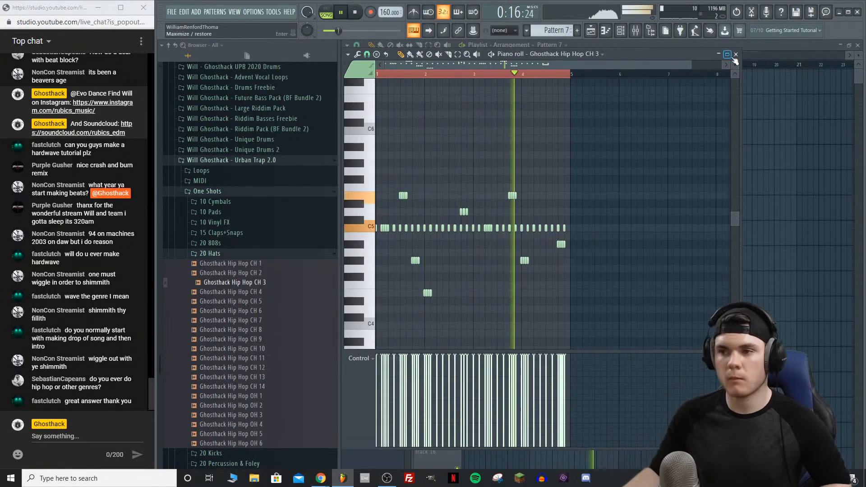
Step: Even out the velocity of all hat notes in bars 1–4 at about 78%
key(space)
drag(526, 198, 397, 190)
drag(614, 315, 375, 176)
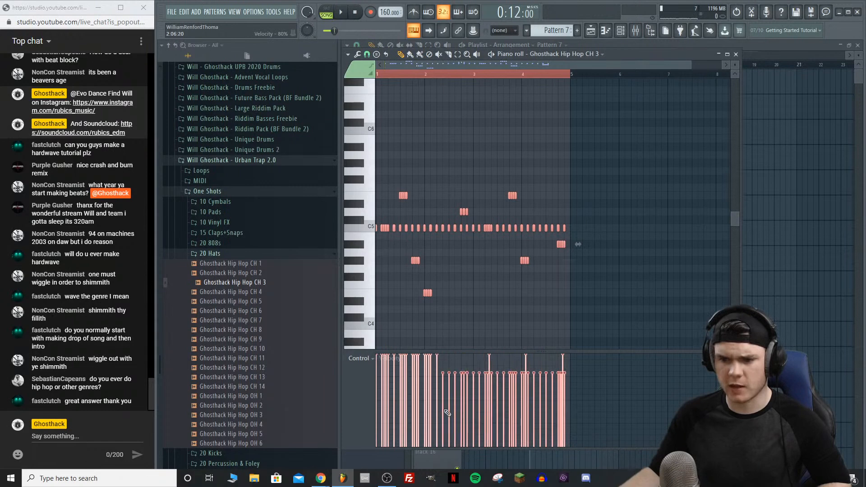
drag(568, 422, 427, 432)
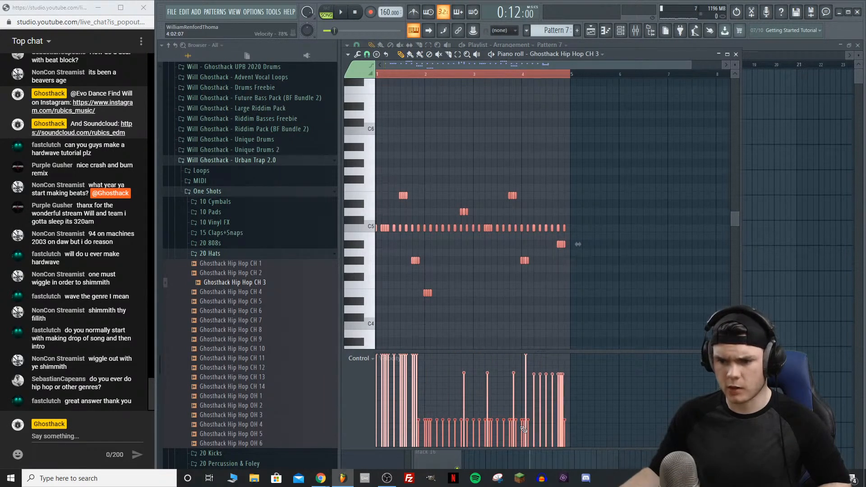
drag(576, 433, 393, 436)
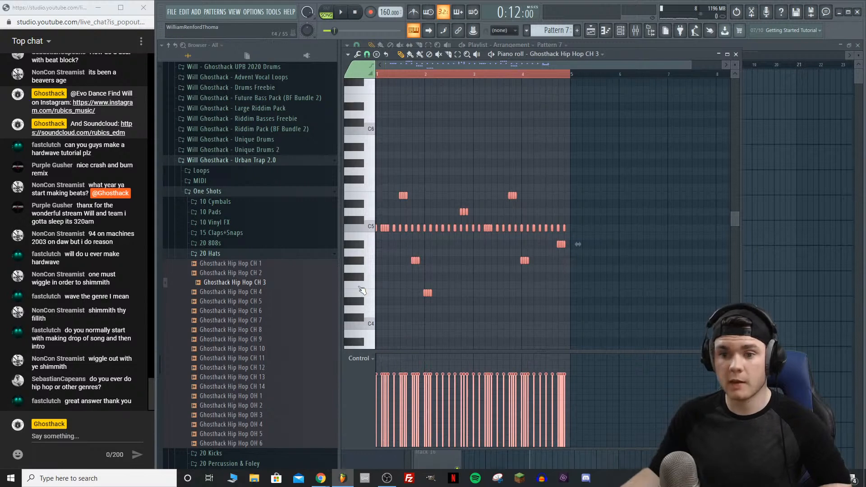
Step: Show the note pan control, pan both E5 hat rolls about 50% right and listen to them
click(363, 359)
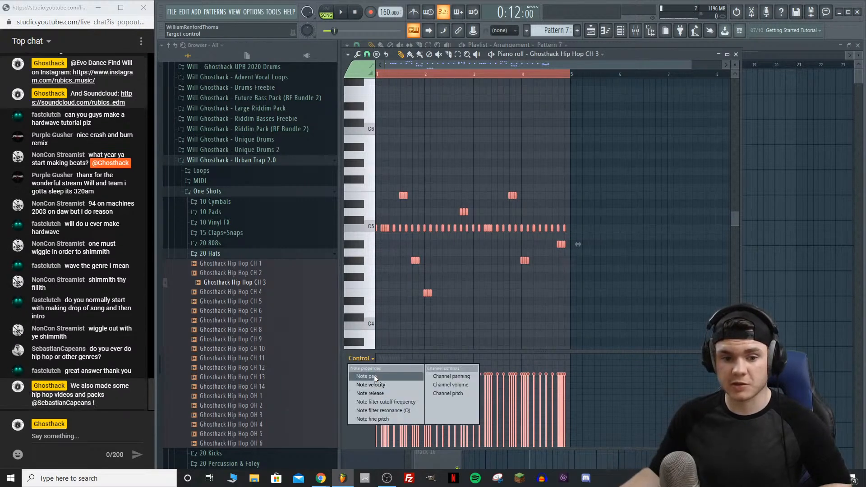
click(374, 377)
drag(539, 192, 374, 198)
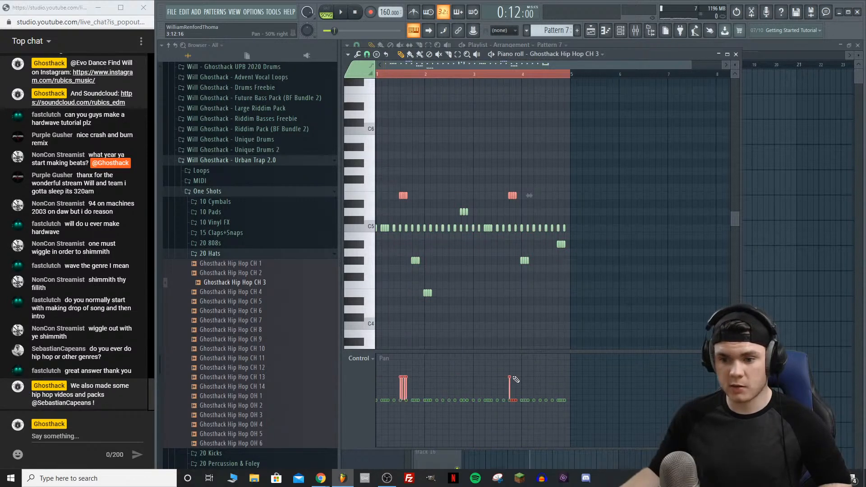
key(space)
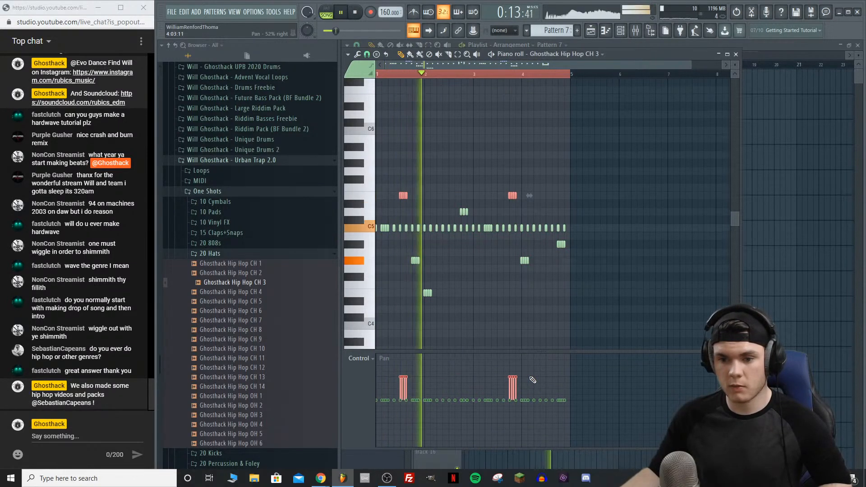
key(space)
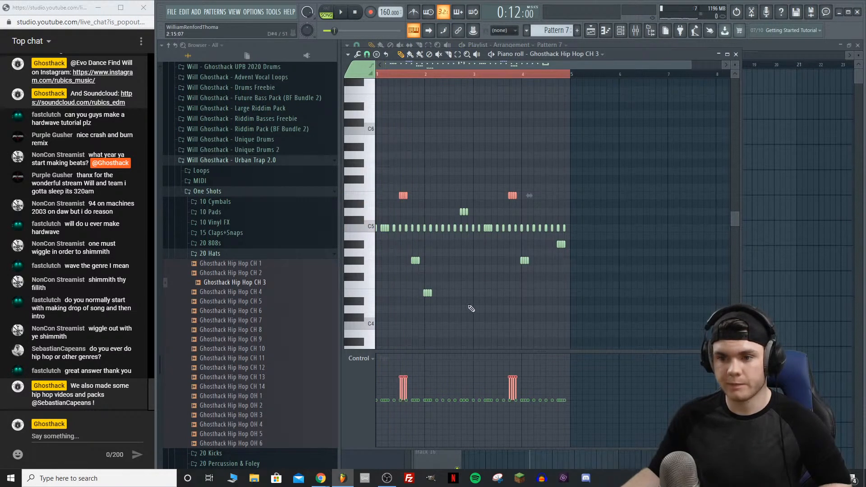
Step: Pan the E4 hat roll in bar 2 about 62% left and play it back
drag(458, 301, 424, 291)
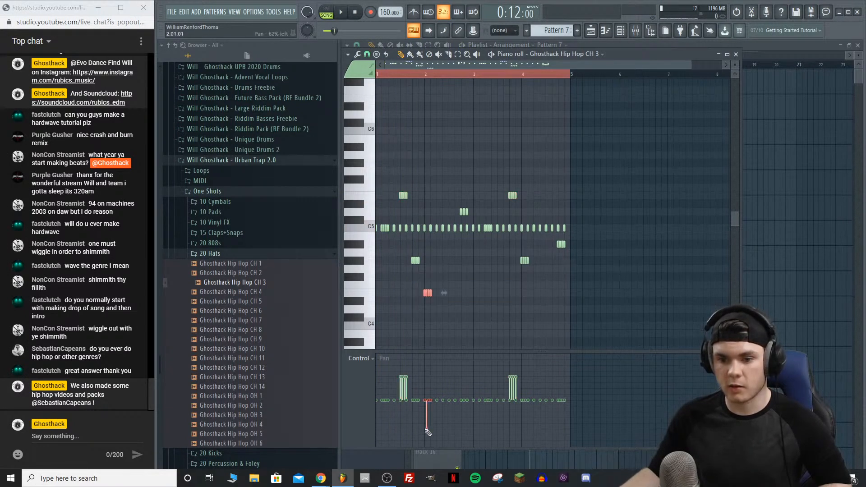
key(space)
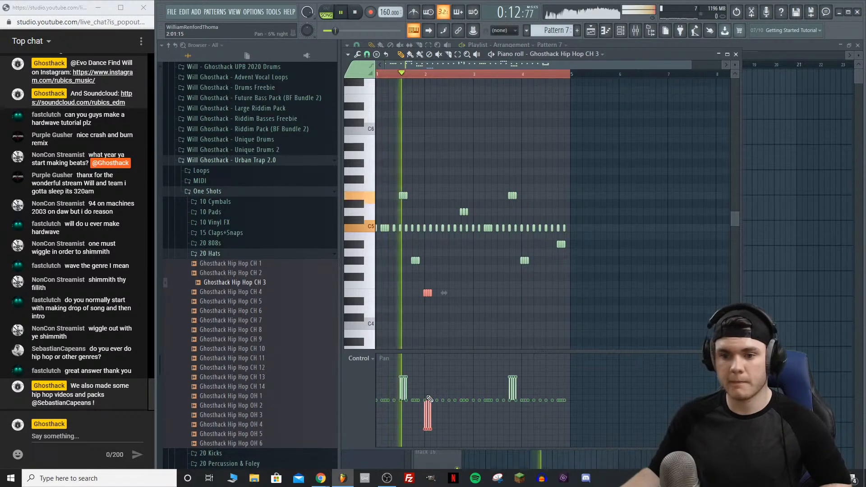
key(space)
Step: Pan the two G#4 hat rolls moderately left and the closing A#4 roll about 25% right, and return to the playlist
drag(549, 270, 403, 257)
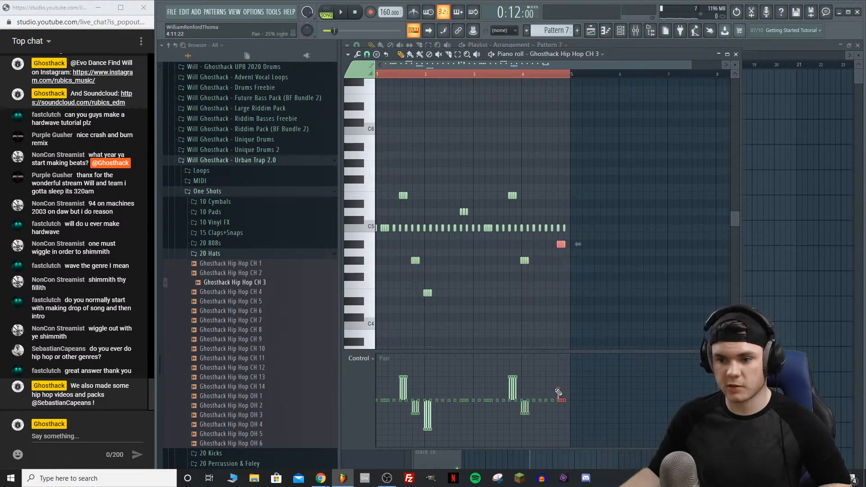
key(space)
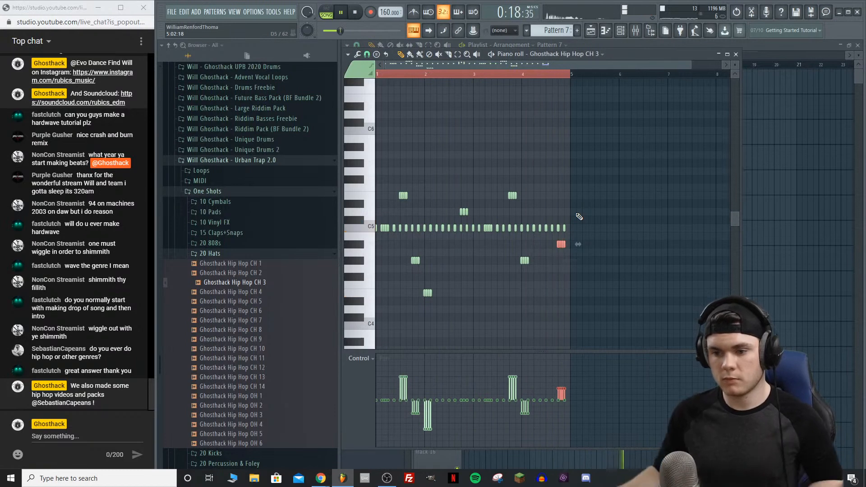
click(737, 54)
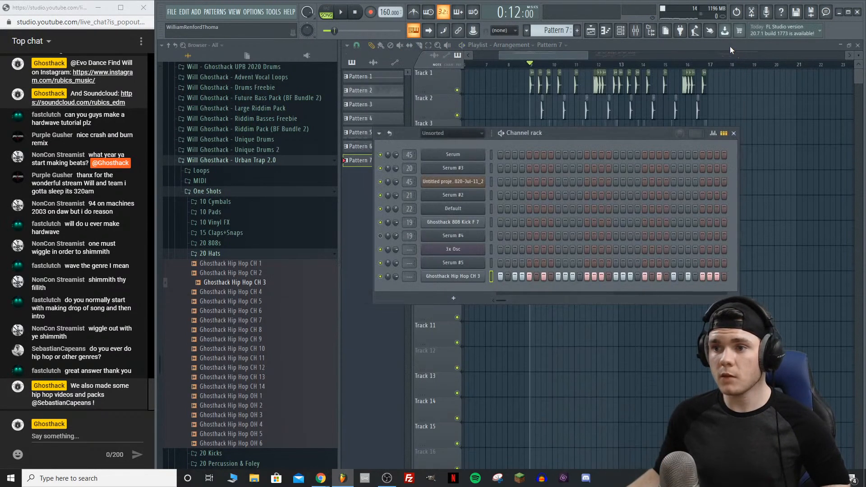
click(729, 46)
Step: Place a second Pattern 7 clip at bar 13 on Track 4 while the arrangement plays
key(space)
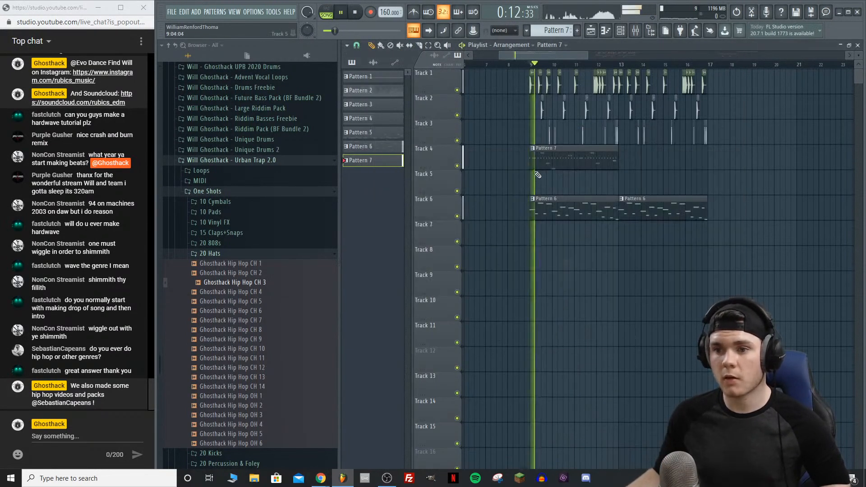
click(649, 159)
drag(649, 159, 642, 160)
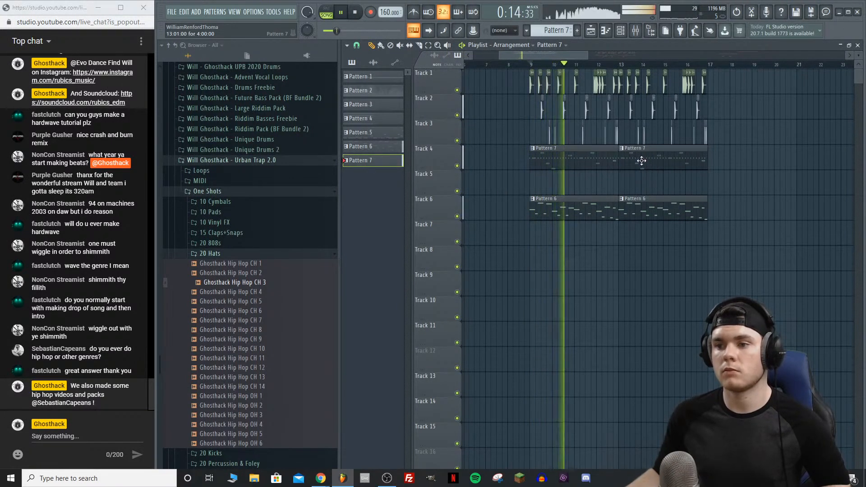
Step: Cut all Serum #5 notes from Pattern 6 and play the beat without the melody
double_click(585, 198)
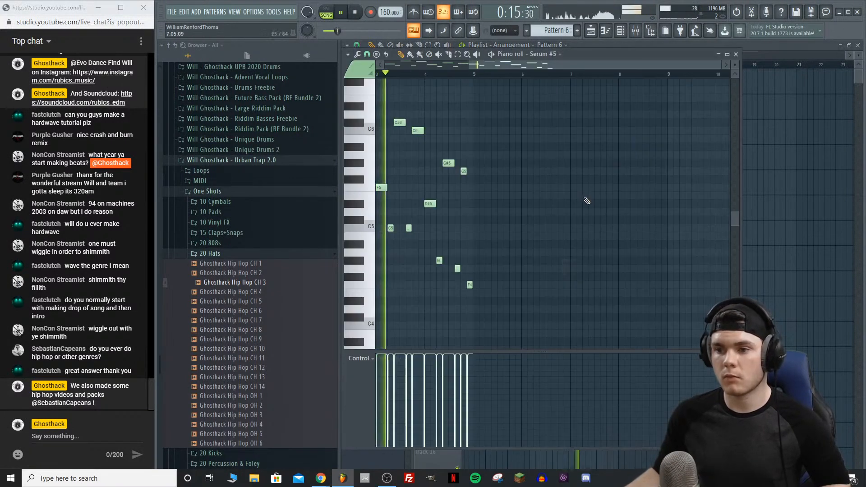
click(736, 54)
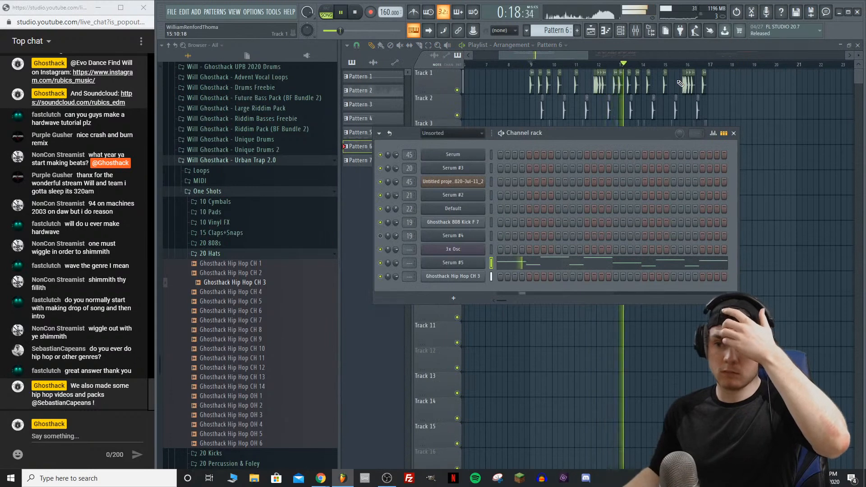
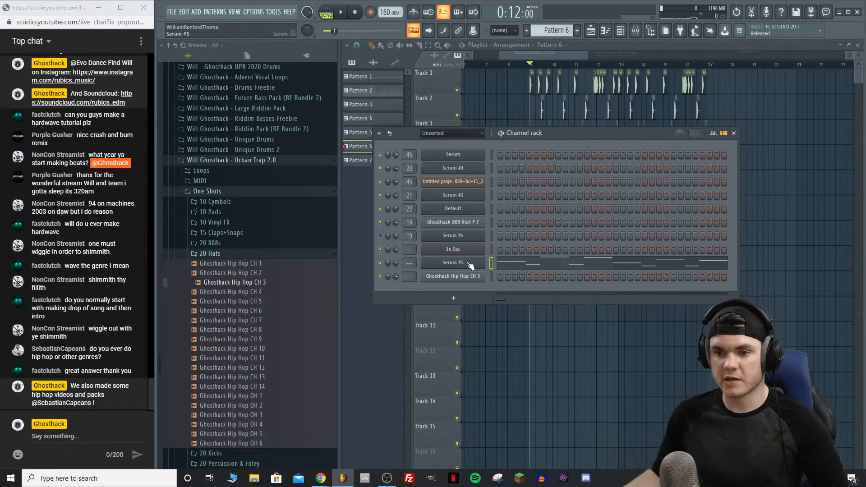
right_click(476, 264)
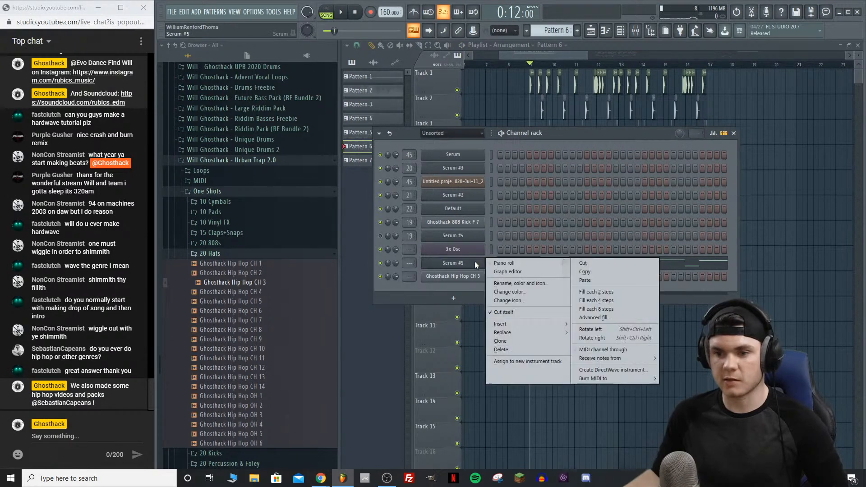
click(588, 261)
key(space)
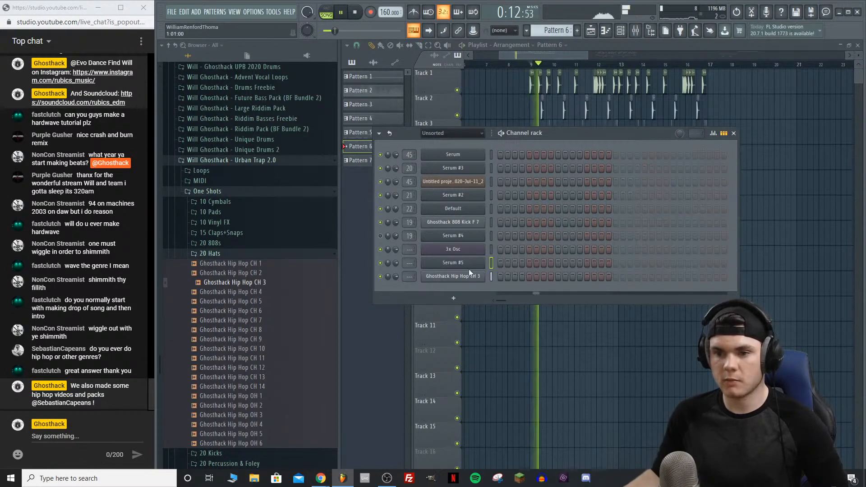
Step: Load the preset Ghosthack PLUCK - Glass from the Ghosthack Urban Trap 2.0 Presets in Serum #5
click(457, 267)
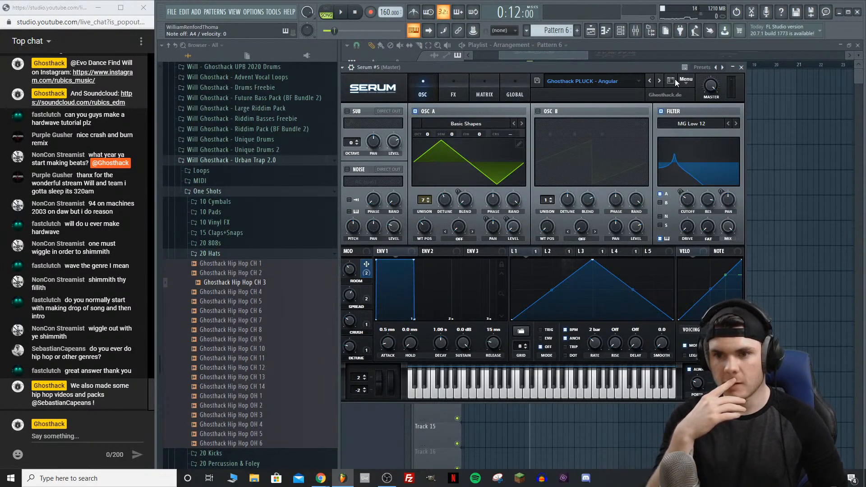
drag(549, 69, 558, 60)
click(572, 68)
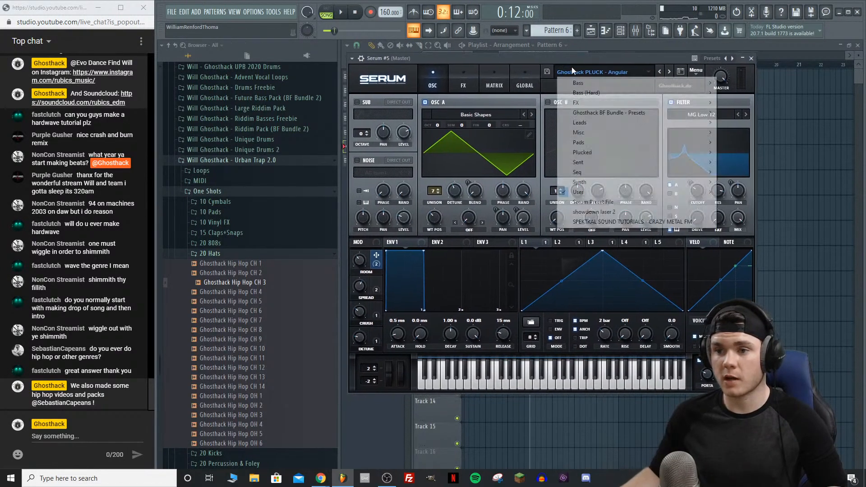
mouse_move(591, 195)
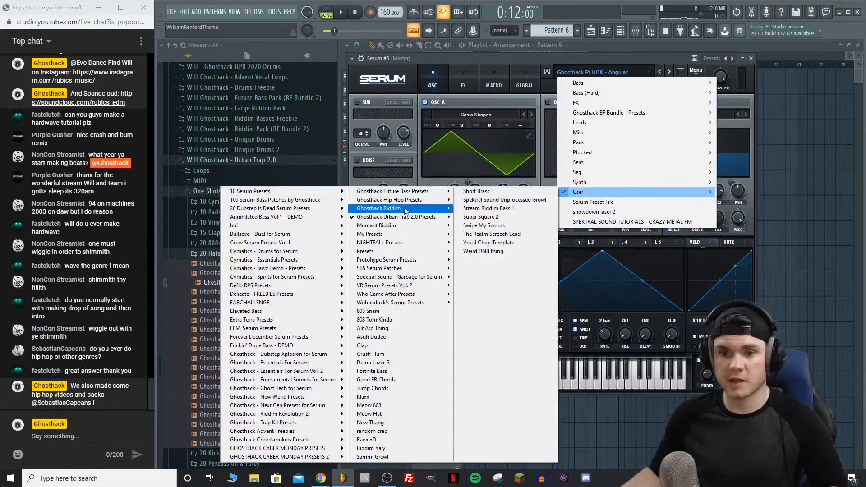
mouse_move(406, 219)
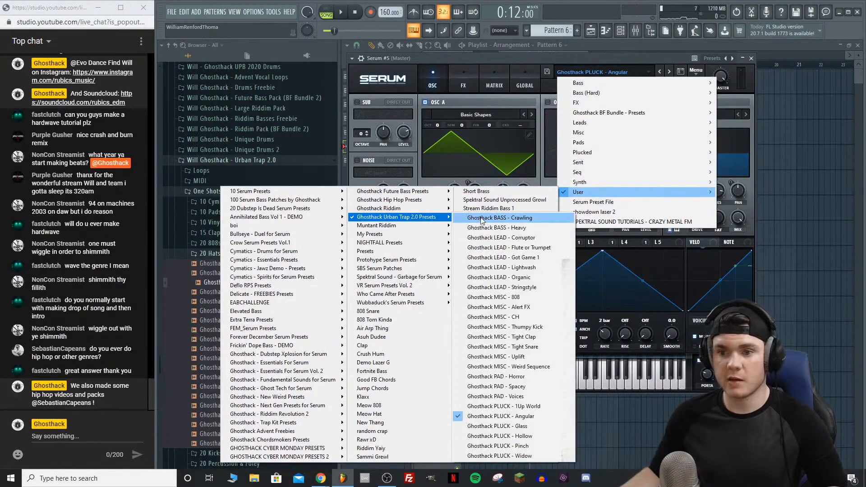
click(516, 426)
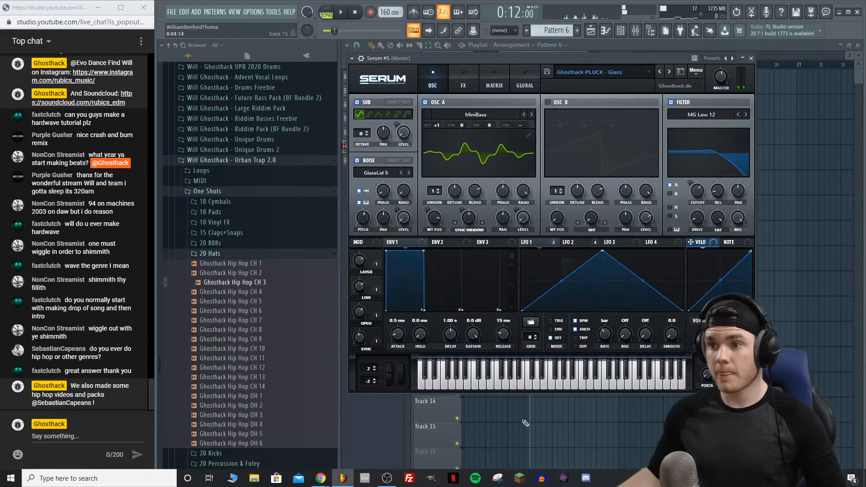
Step: Start a new Serum #5 melody in Pattern 6 with rising notes F5, G5, G#5 and A#5 in bar 1
right_click(476, 267)
click(496, 264)
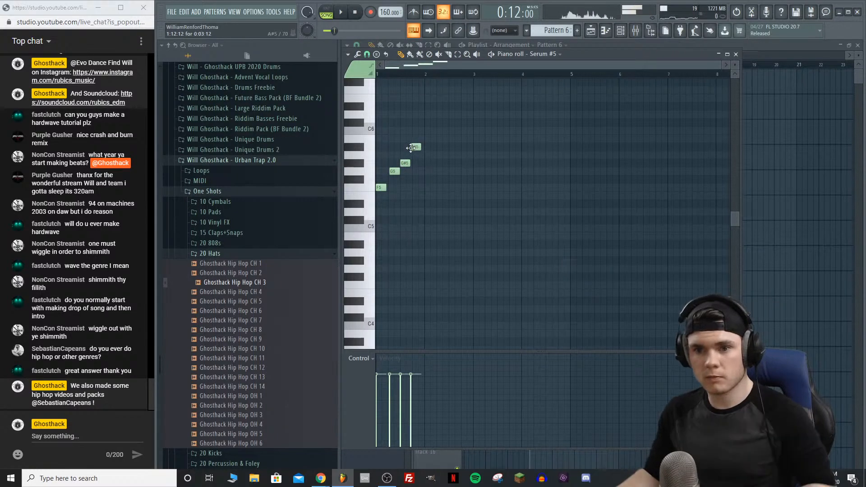
key(space)
scroll(420, 71, up, 2)
key(space)
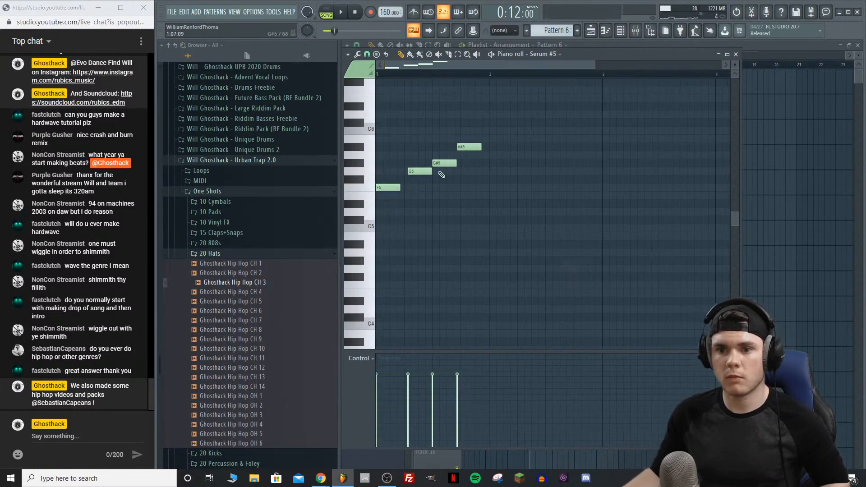
key(space)
Step: Shorten the four melody notes to half a beat, space them one beat apart and listen
drag(461, 147, 378, 206)
key(space)
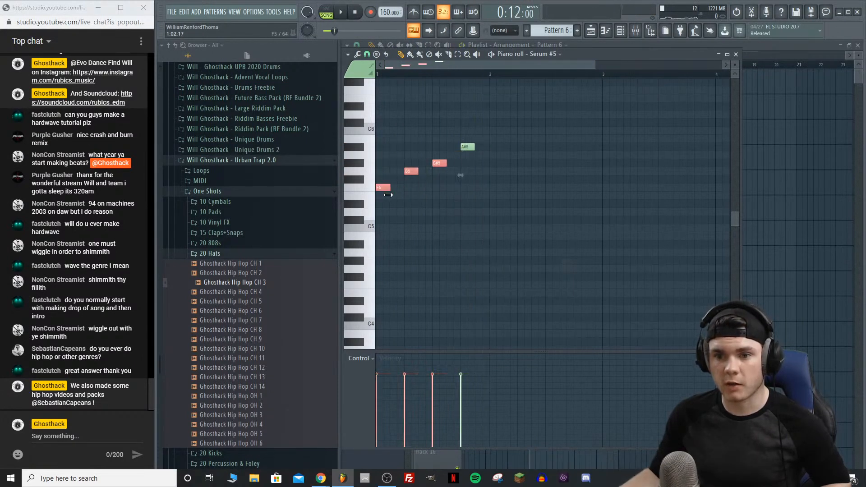
click(371, 53)
click(372, 74)
ctrl+click(513, 219)
key(space)
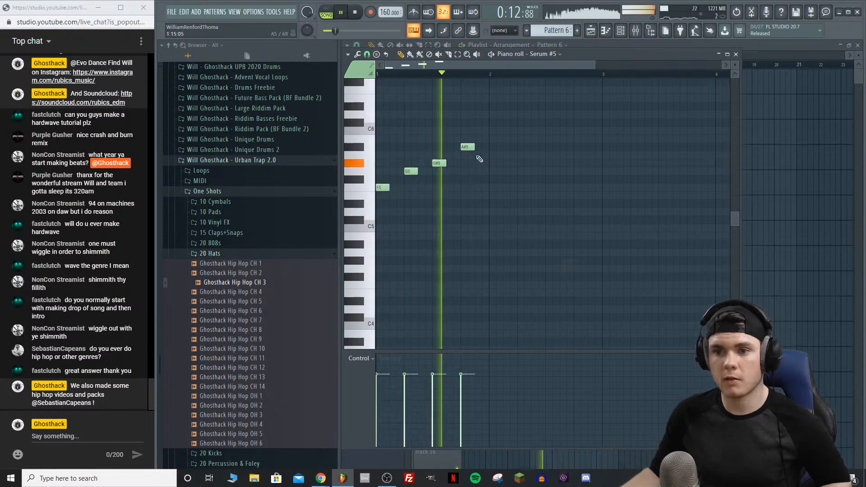
Step: Add G#5 half a beat after the A#5 and continue through bar 2 with G5, F5, G5 and F5 one beat apart
click(480, 163)
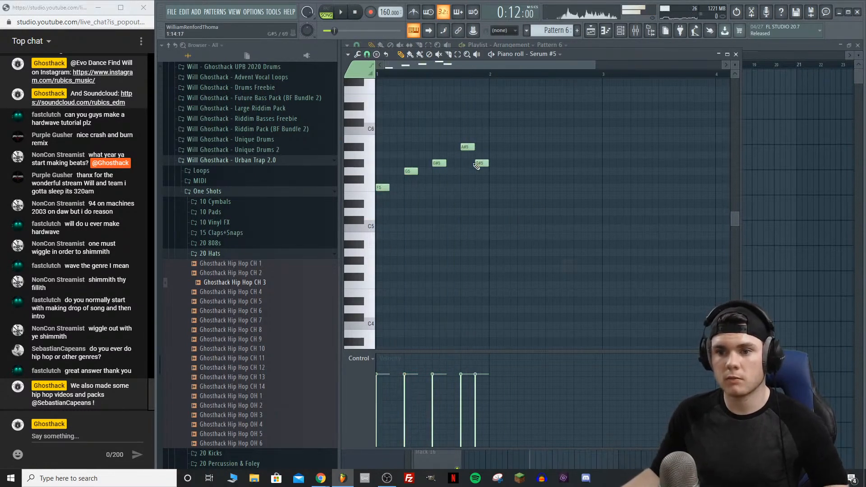
key(space)
click(504, 171)
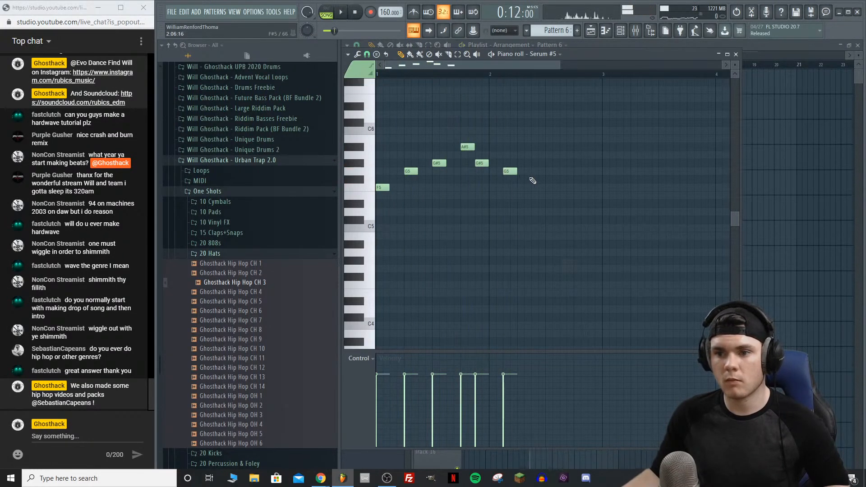
key(space)
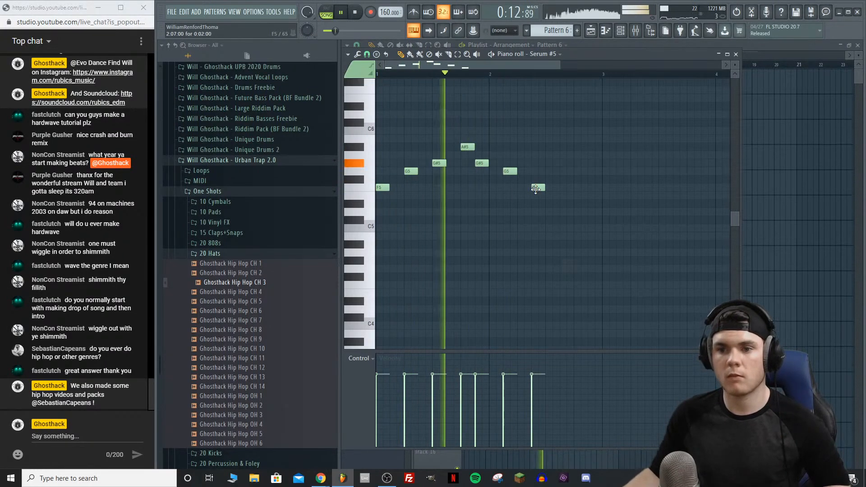
key(space)
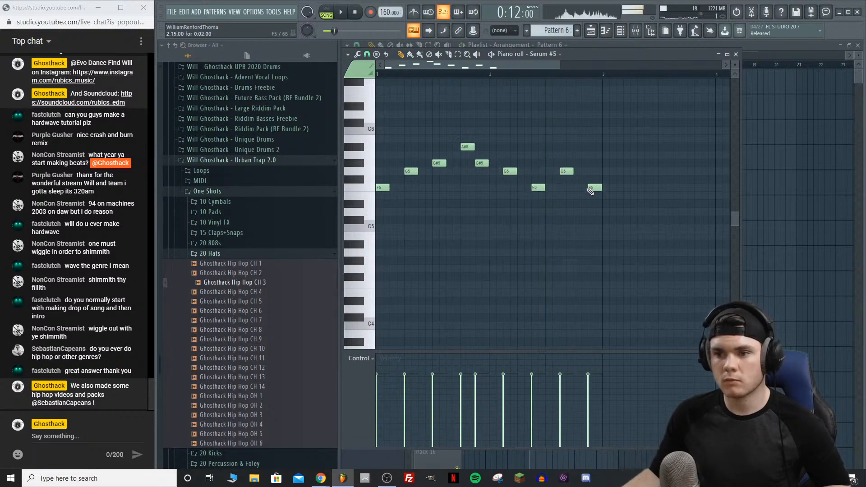
Step: Move the last F5 of bar 2 half a beat earlier and duplicate the two-bar melody into bars 3–4
key(space)
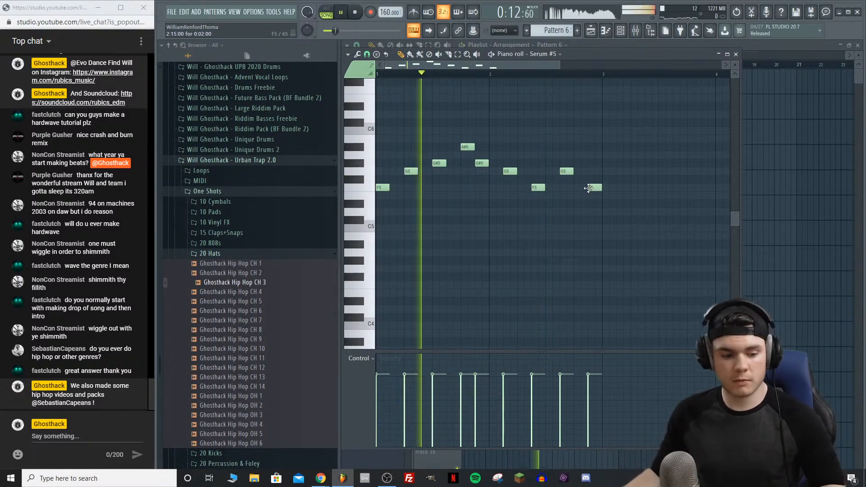
scroll(537, 96, down, 2)
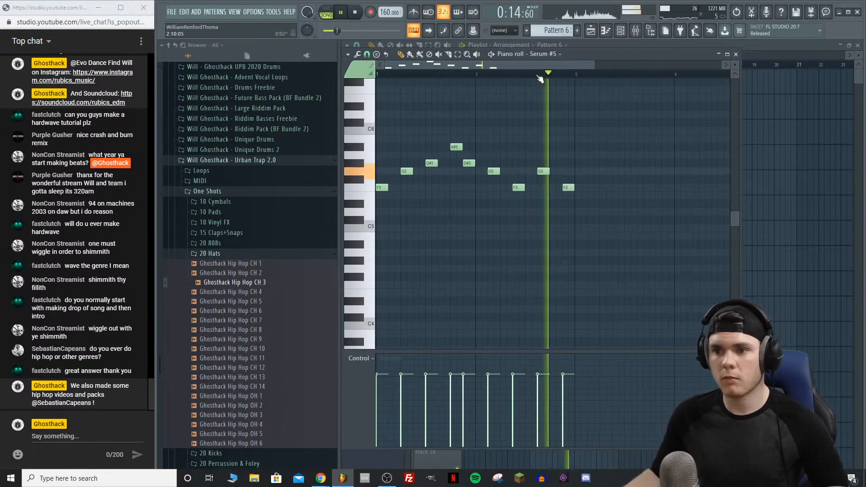
key(space)
key(space)
key(space)
drag(490, 188, 483, 188)
key(space)
key(ctrl+a)
key(ctrl+b)
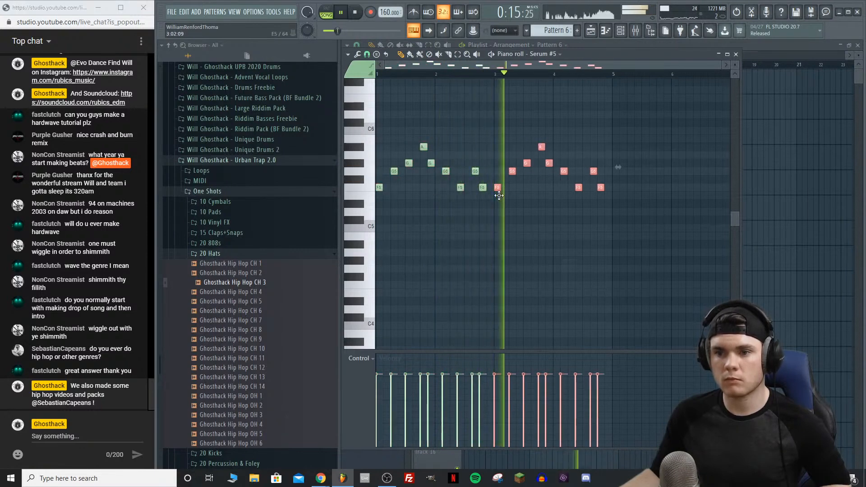
Step: Audition other pluck presets on Serum #5 during playback and settle on Ghosthack PLUCK - Widow
click(736, 54)
click(469, 261)
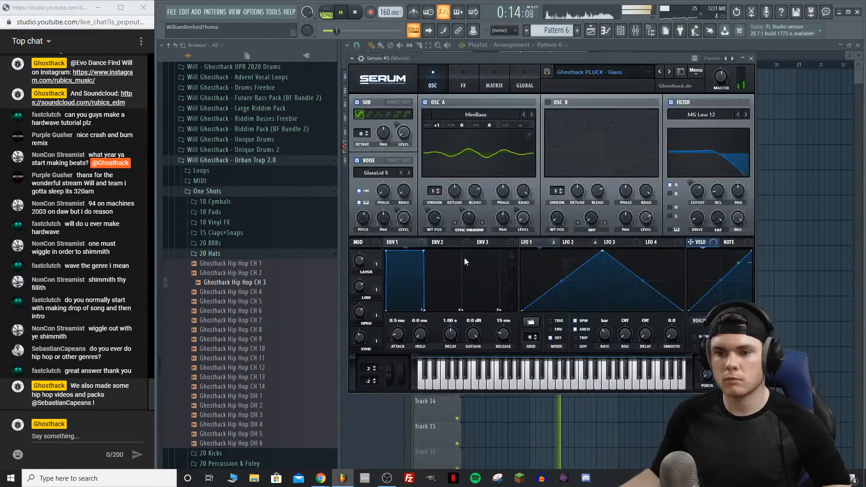
click(670, 71)
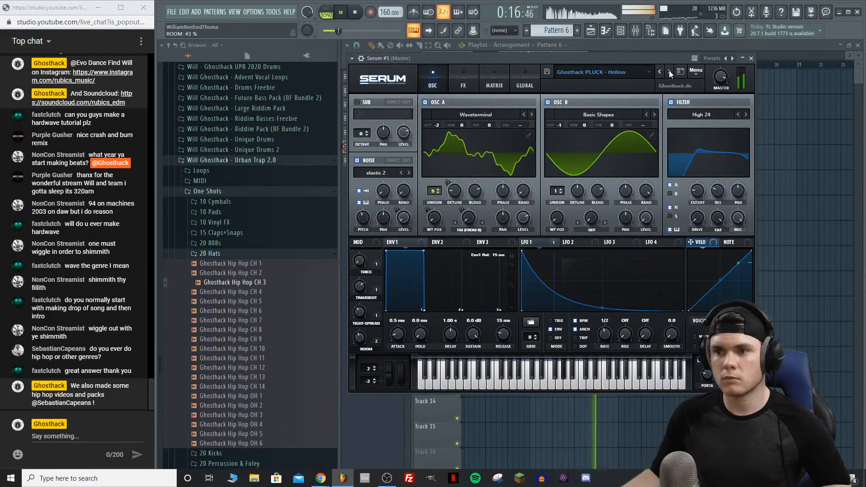
click(669, 71)
click(669, 71)
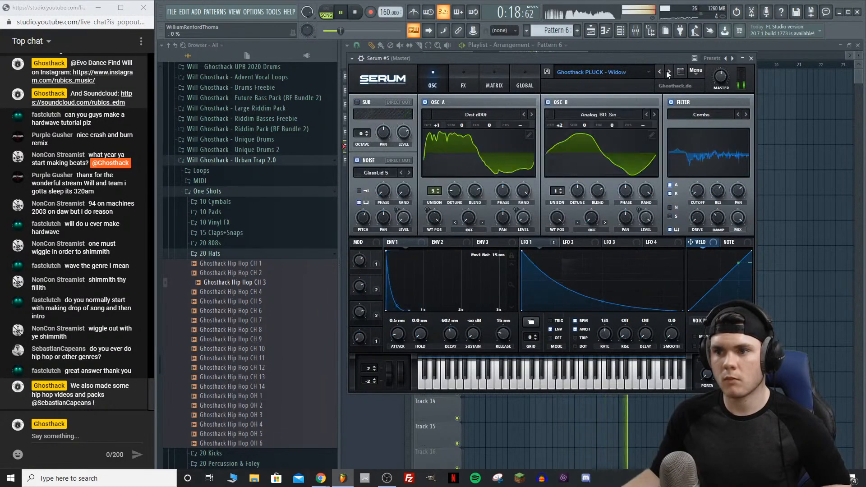
click(660, 72)
click(660, 72)
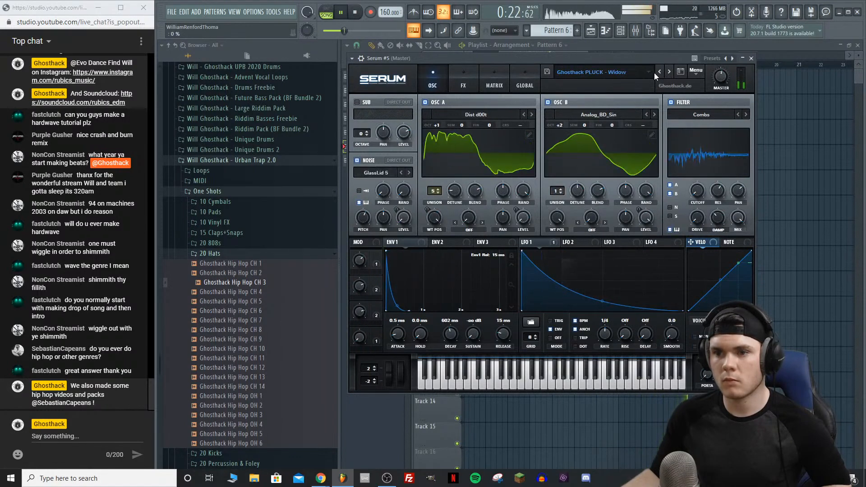
click(751, 58)
Step: Transpose the whole Serum #5 melody in Pattern 6 down one octave and listen to it
click(552, 263)
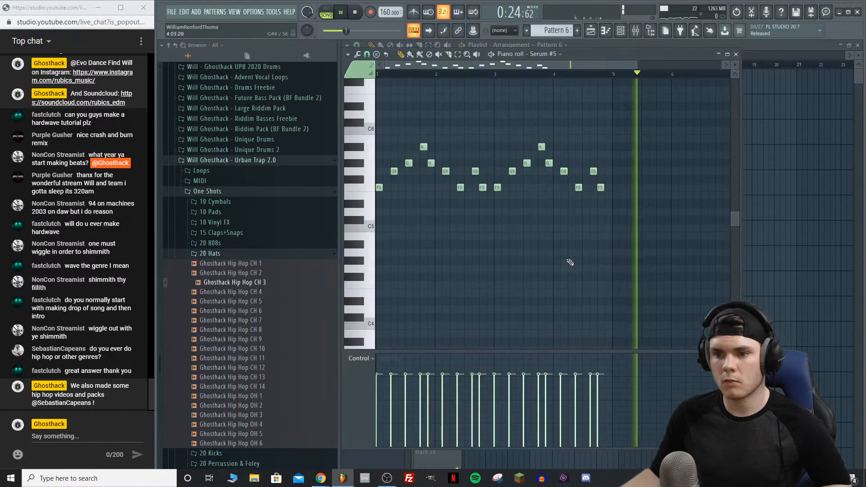
key(ctrl+Down)
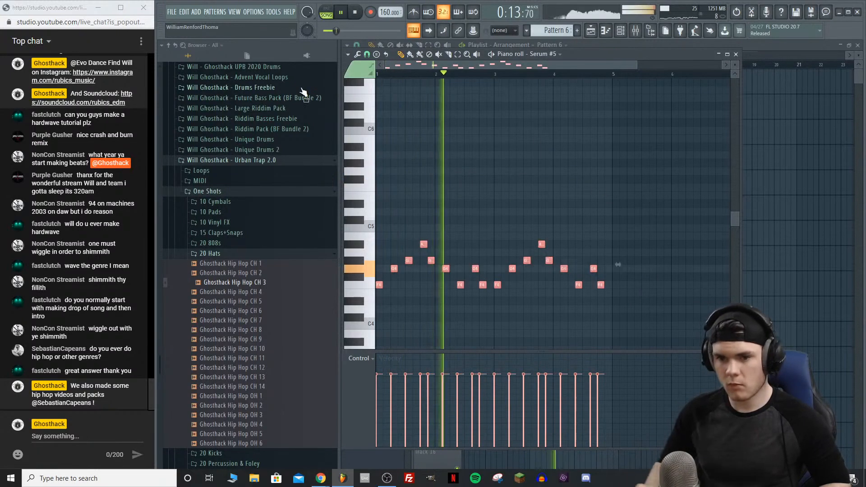
click(735, 54)
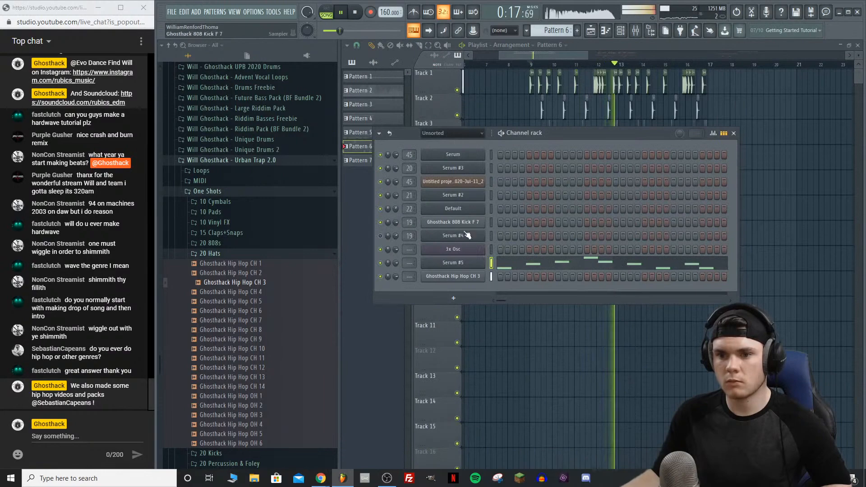
click(466, 263)
click(751, 58)
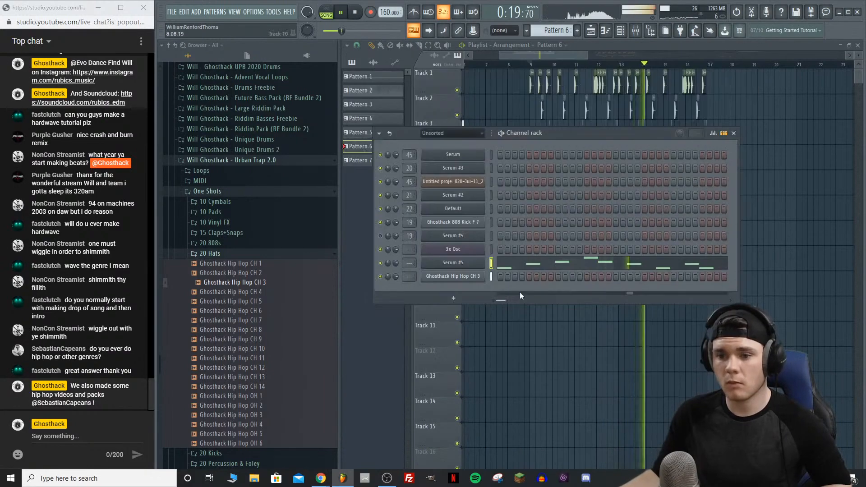
click(519, 298)
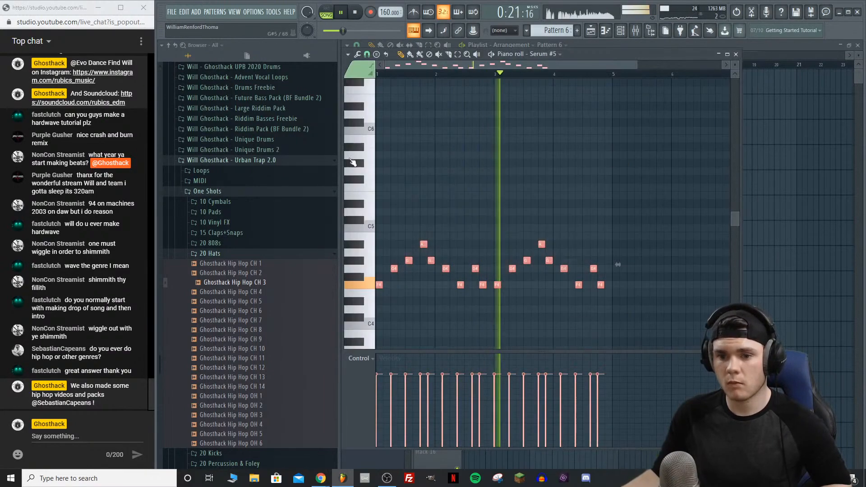
click(736, 54)
Step: Switch Serum #5 to the preset Ghosthack PLUCK - Angular
click(461, 265)
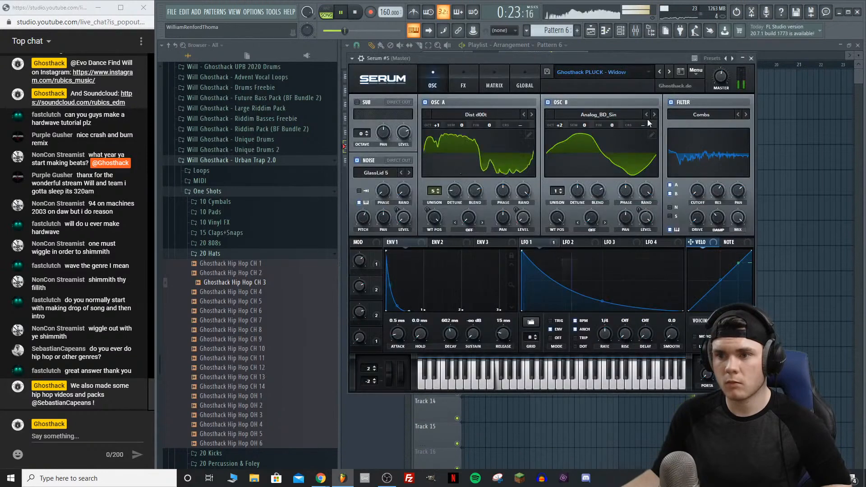
click(660, 72)
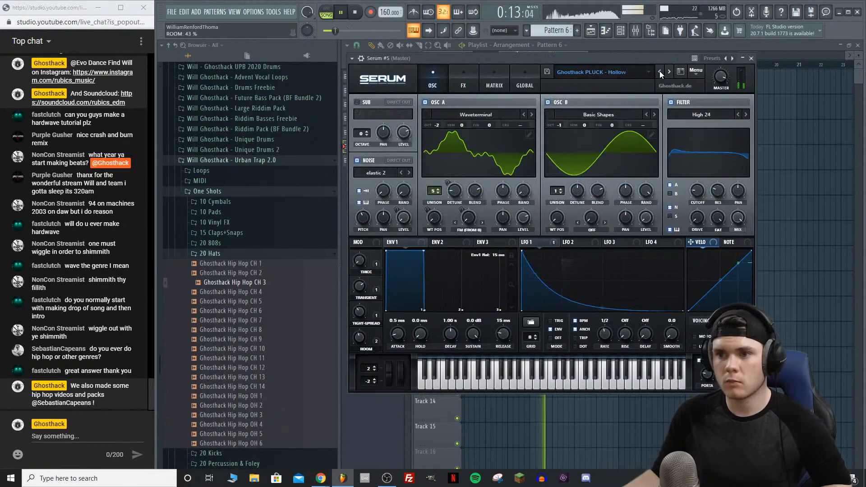
click(659, 72)
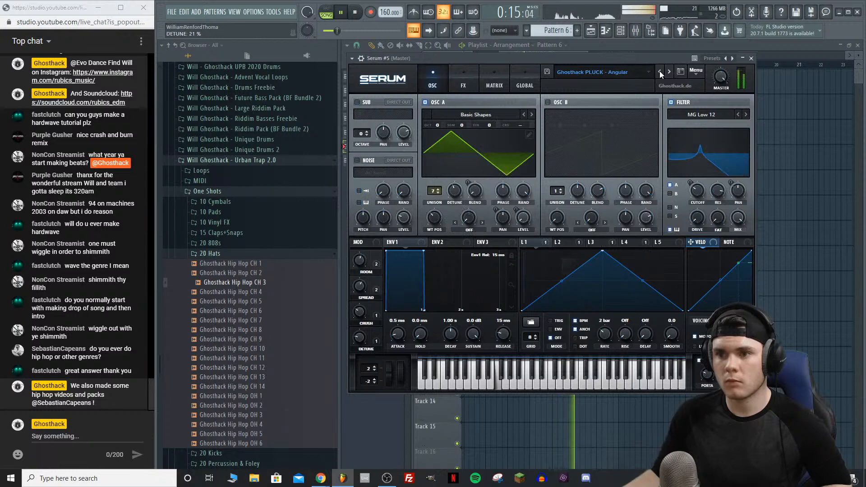
click(751, 58)
Step: Transpose all Serum #5 melody notes back up one octave
click(553, 265)
key(ctrl+a)
key(ctrl+Up)
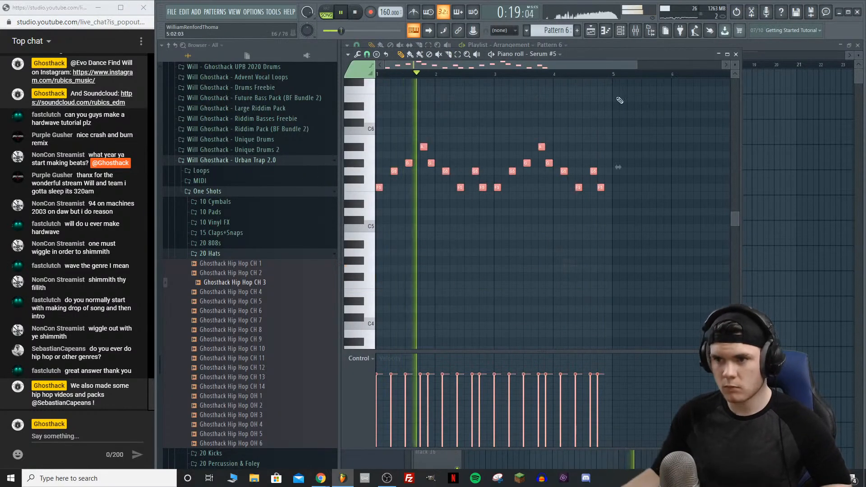
key(F7)
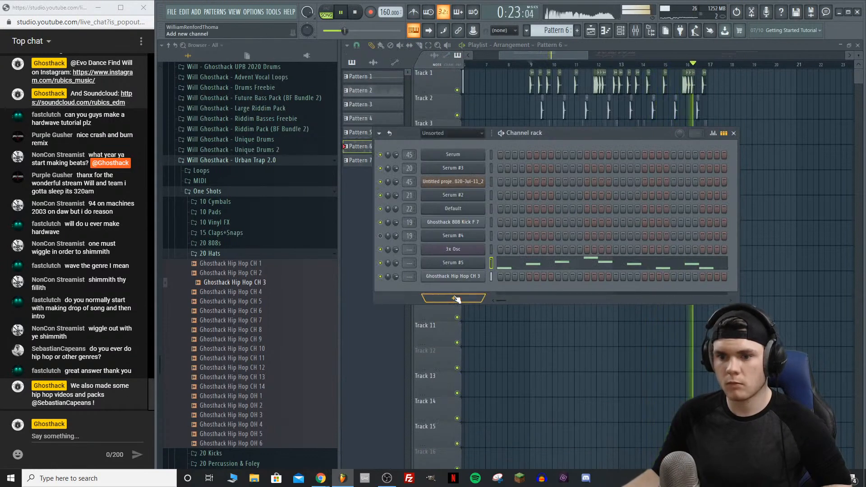
Step: Fill the gaps between the melody notes in bars 1–2 with seven half-beat C5 notes
click(503, 268)
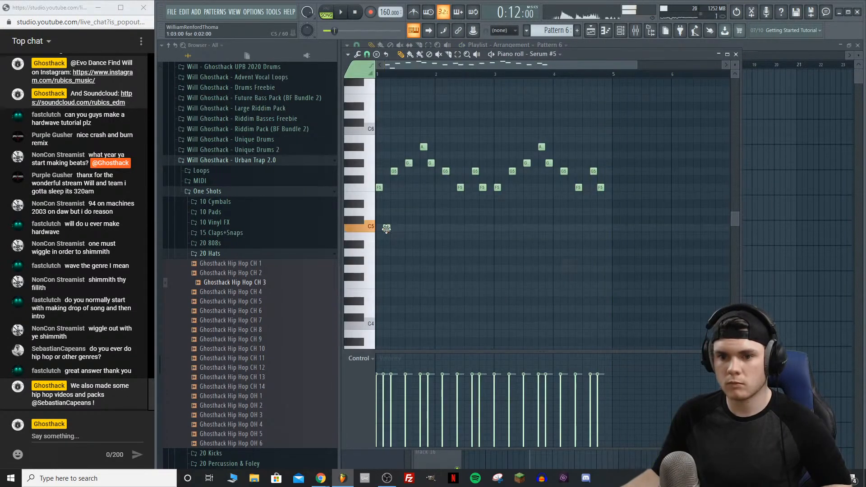
click(400, 228)
click(415, 228)
click(438, 229)
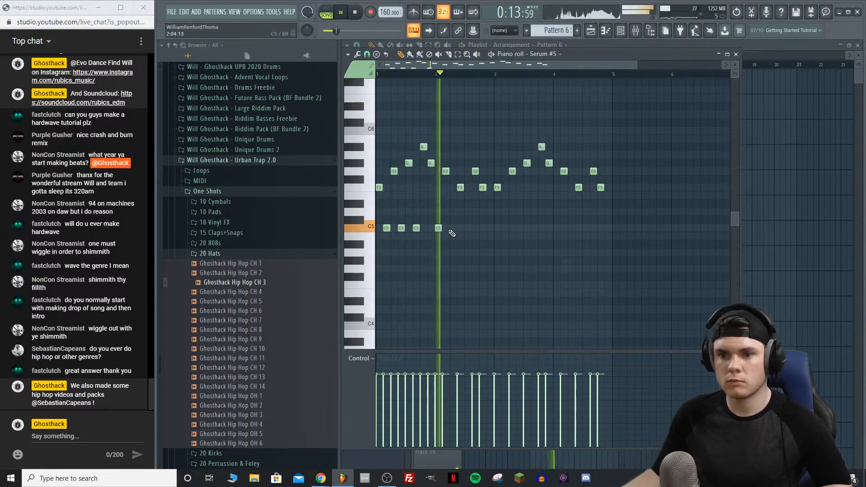
key(space)
click(453, 229)
click(467, 228)
click(490, 228)
key(space)
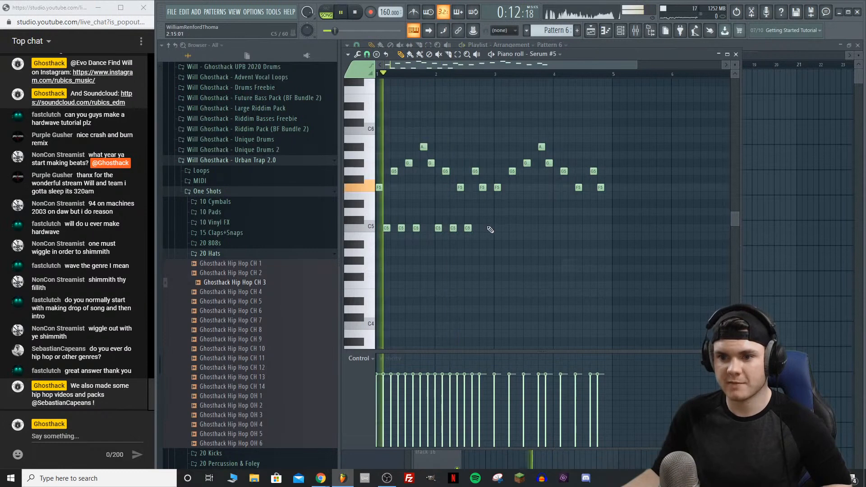
Step: Duplicate the seven C5 notes into bars 3–4 of the Serum #5 melody and listen
drag(519, 238, 381, 219)
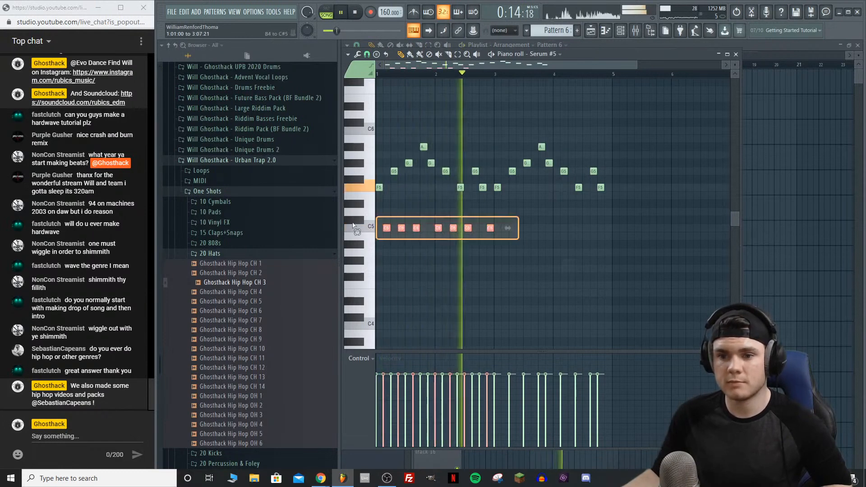
key(ctrl+b)
click(630, 270)
right_click(631, 270)
key(space)
key(space)
click(736, 54)
key(space)
Step: Play the Angular pluck and transpose all Serum #5 notes, including the C5 fills, up one octave
click(464, 263)
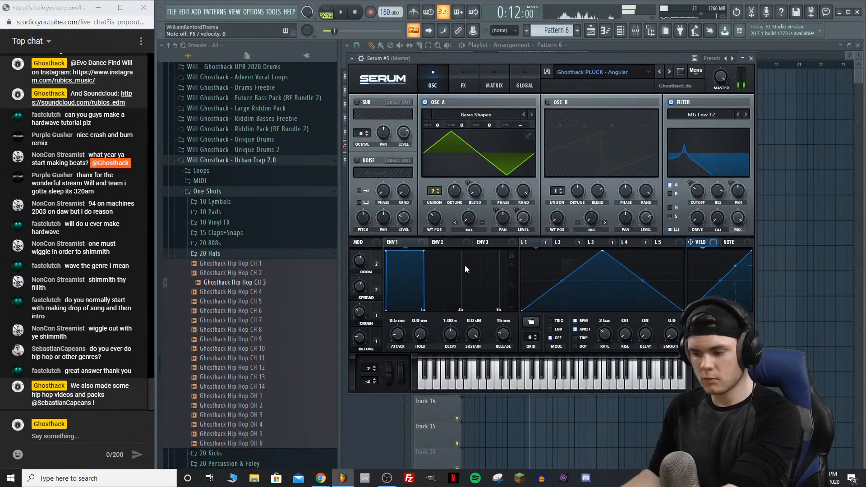
key(space)
click(750, 60)
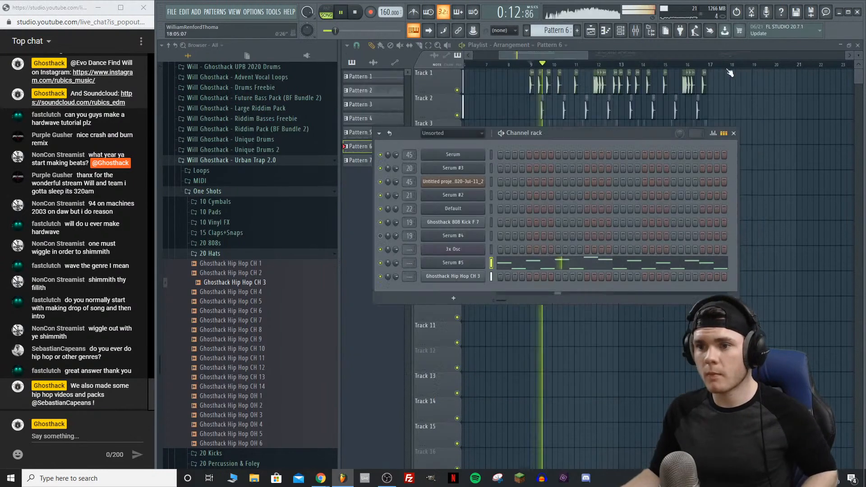
click(550, 226)
key(ctrl+Up)
scroll(617, 186, up, 5)
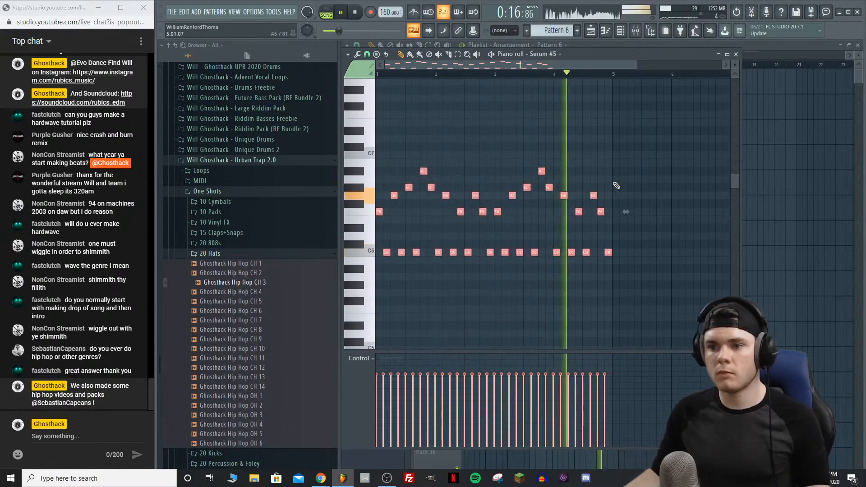
click(738, 55)
Step: Set the Room macro of Serum #5 to 29% and the Detune macro to 34% during playback
click(439, 262)
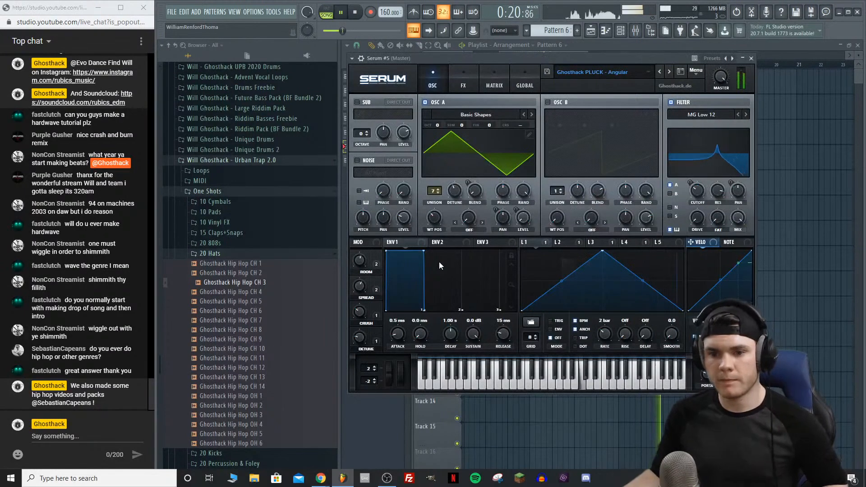
key(space)
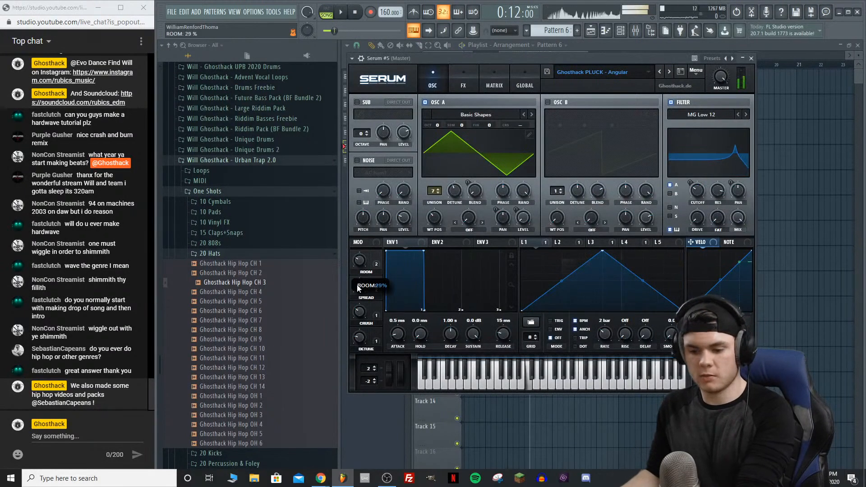
key(space)
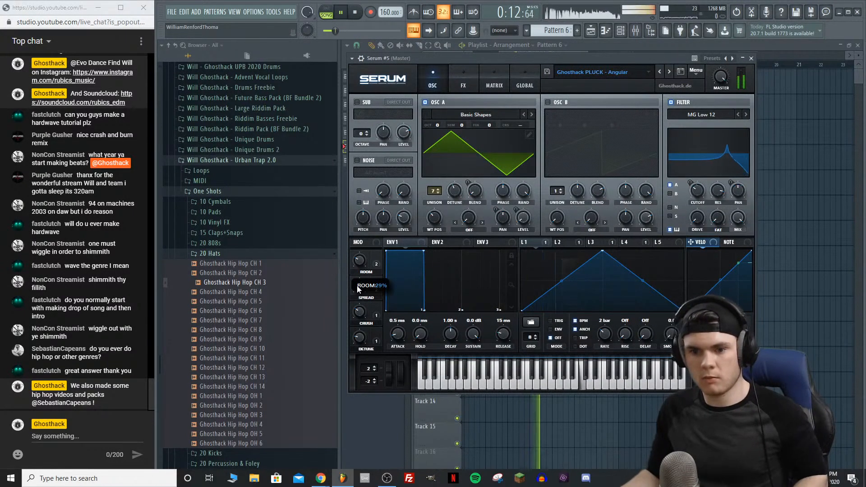
drag(354, 355, 359, 331)
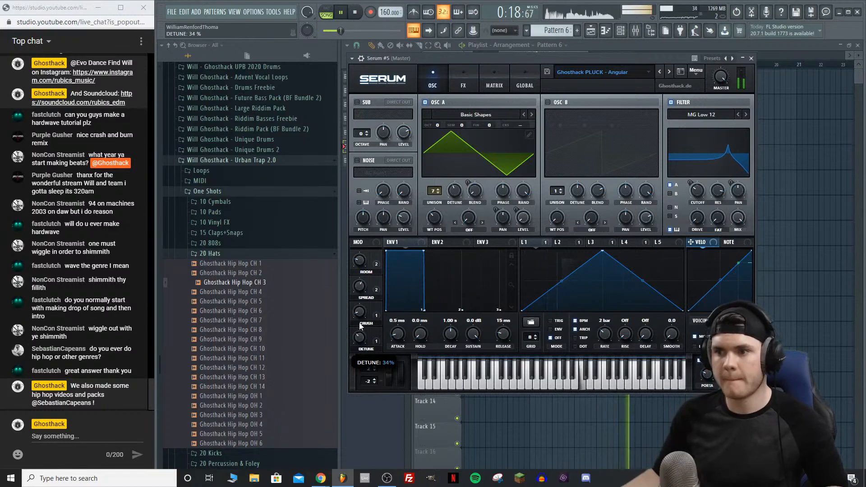
click(752, 58)
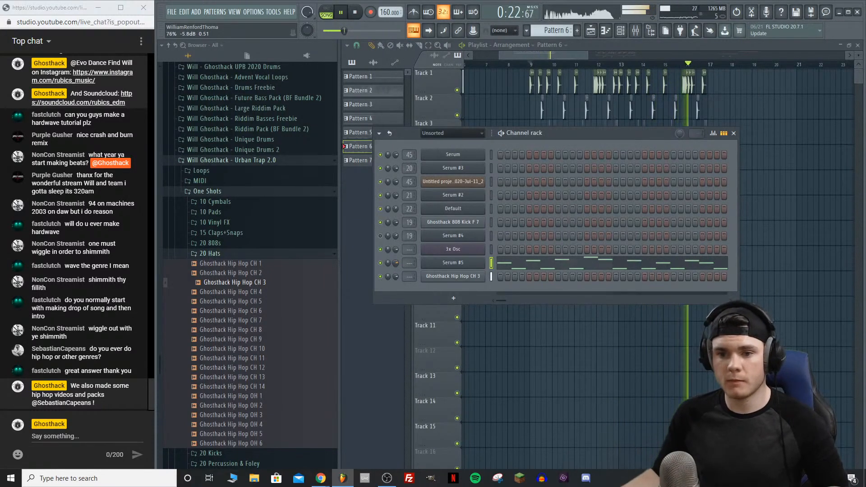
Step: Add a FLEX channel, load All Strings Sustain from the Essential Strings pack and audition it with the beat
click(461, 300)
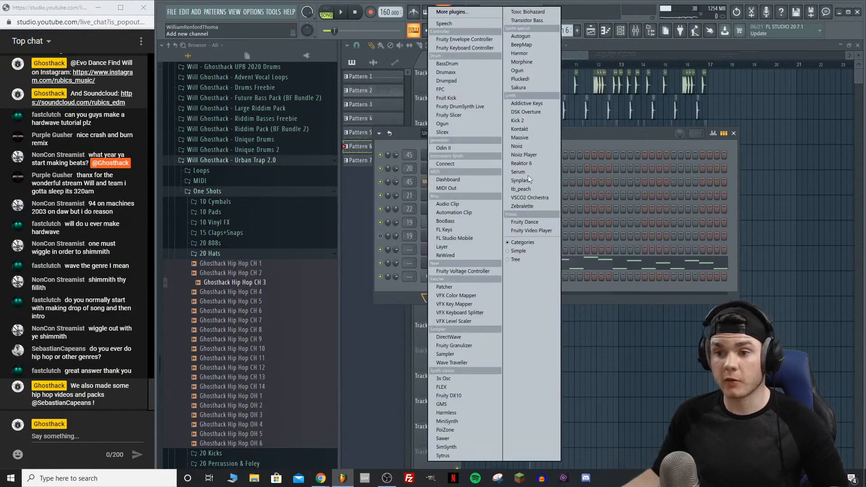
click(465, 388)
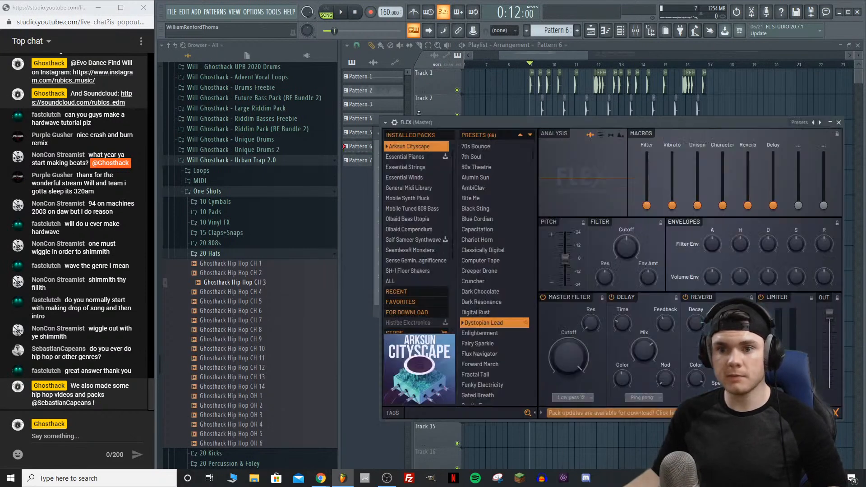
drag(442, 113, 411, 80)
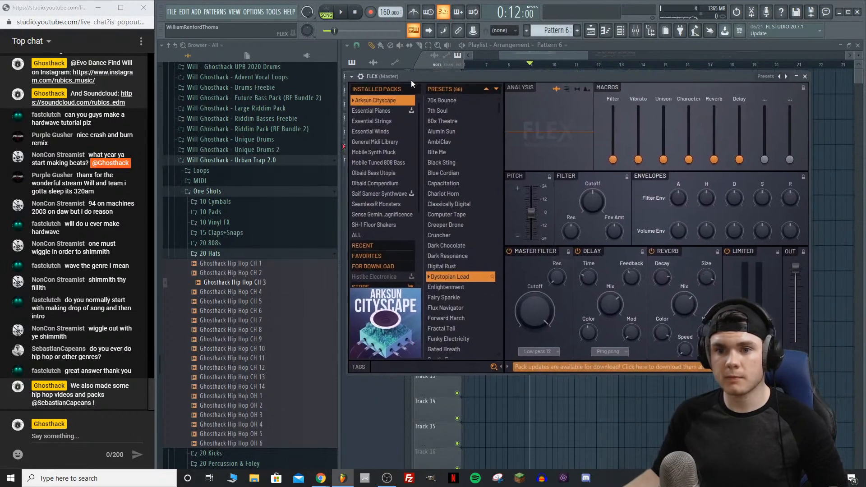
click(364, 120)
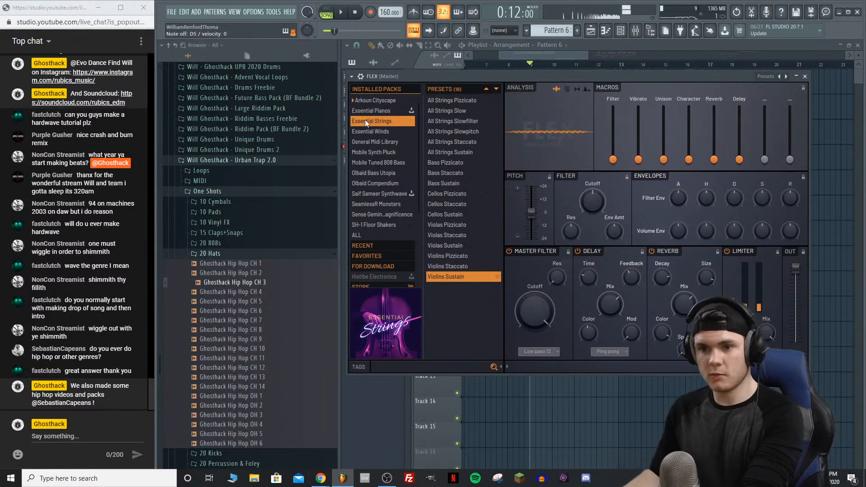
click(465, 152)
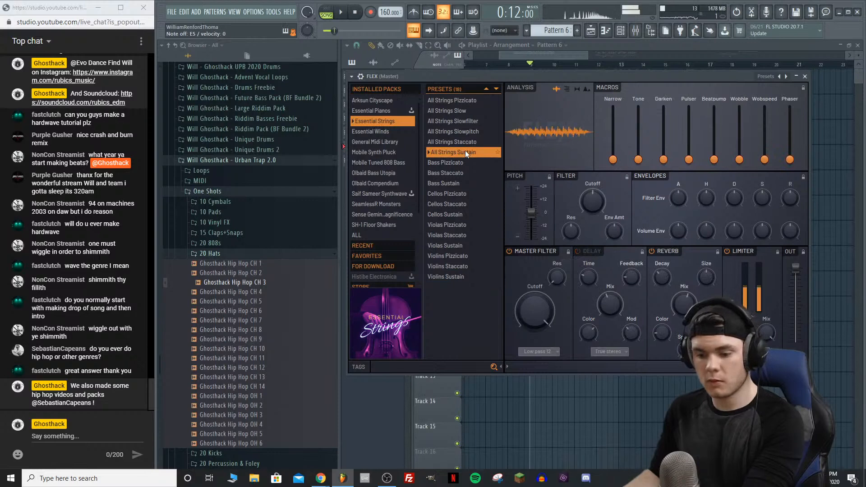
key(space)
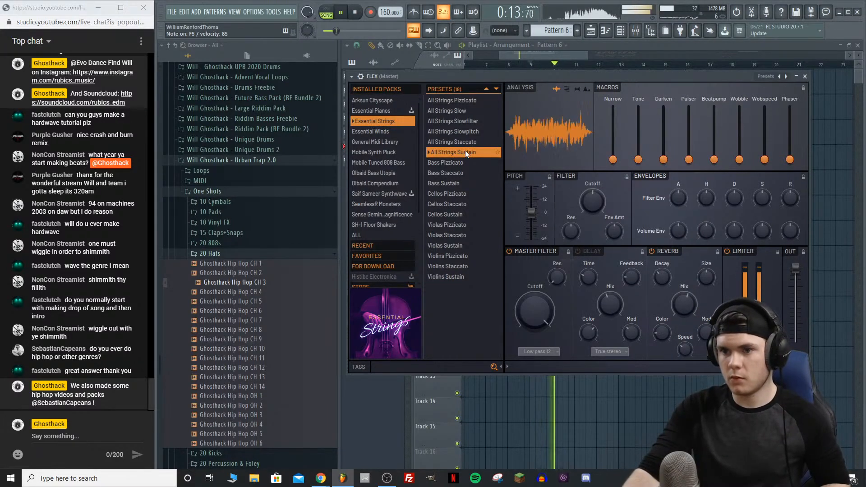
Step: Start the FLEX strings part in Pattern 6 with an F4 note spanning bars 1–2
click(805, 76)
right_click(477, 288)
click(511, 293)
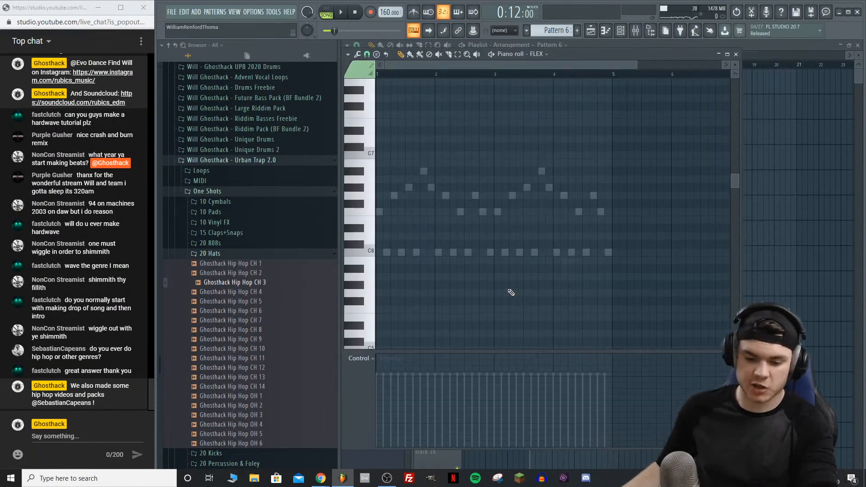
scroll(362, 298, down, 5)
click(374, 283)
click(388, 285)
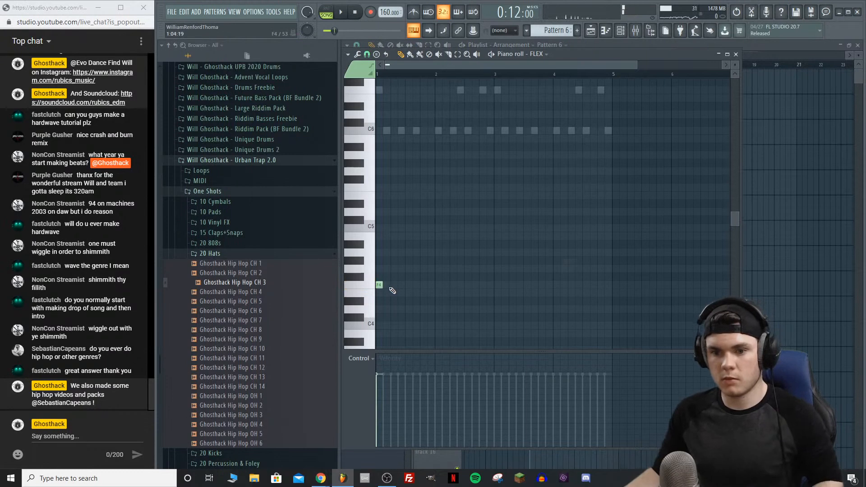
drag(382, 285, 494, 286)
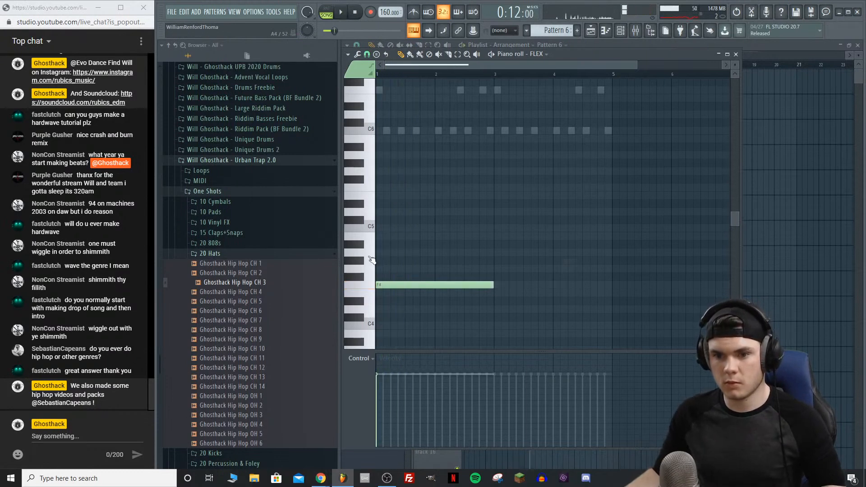
Step: Stack G#4 and C5 notes on the F4 strings note in bars 1–2, then drop the C5 an octave to C4
click(383, 237)
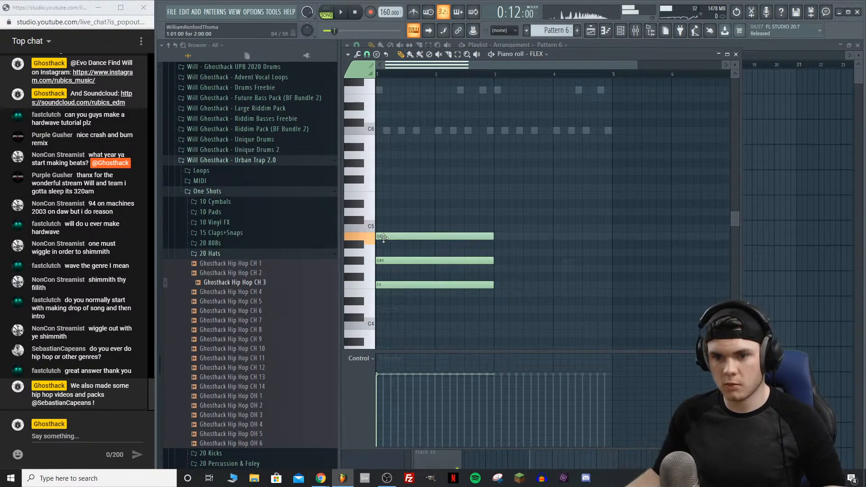
drag(383, 240, 385, 228)
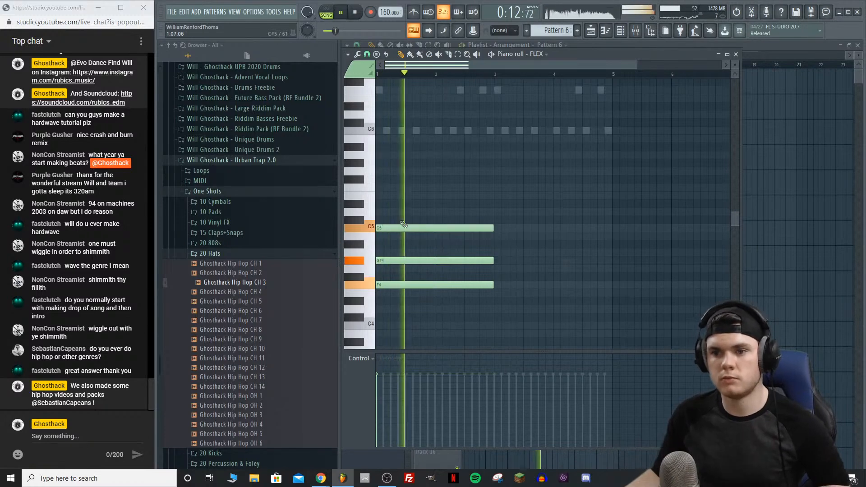
key(space)
key(ctrl+Down)
key(space)
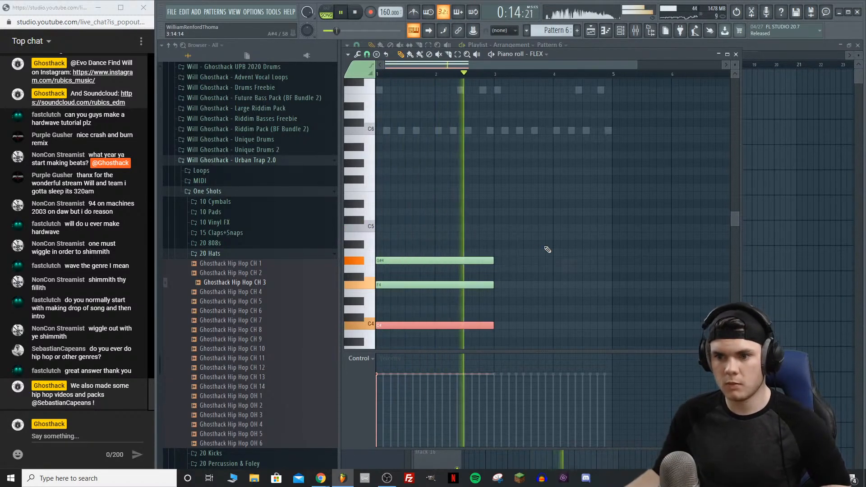
Step: Repeat the FLEX chord in bars 3–4 with C#4 as its lowest note and play it back
key(space)
click(495, 284)
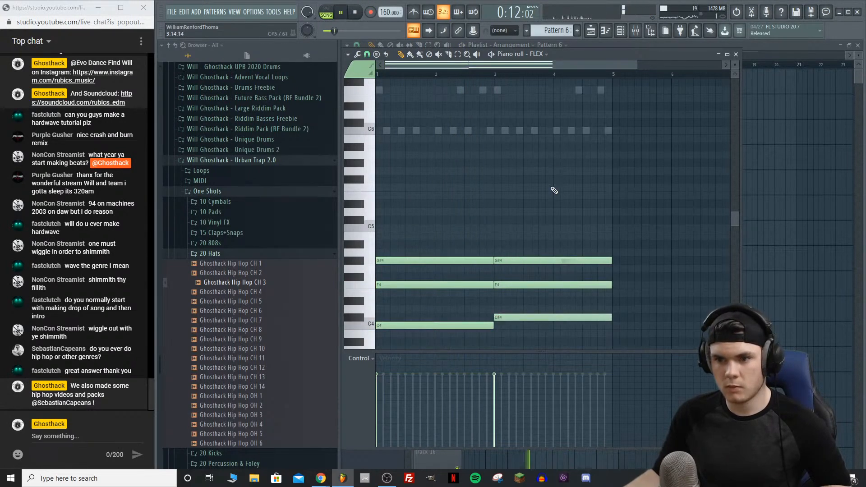
key(space)
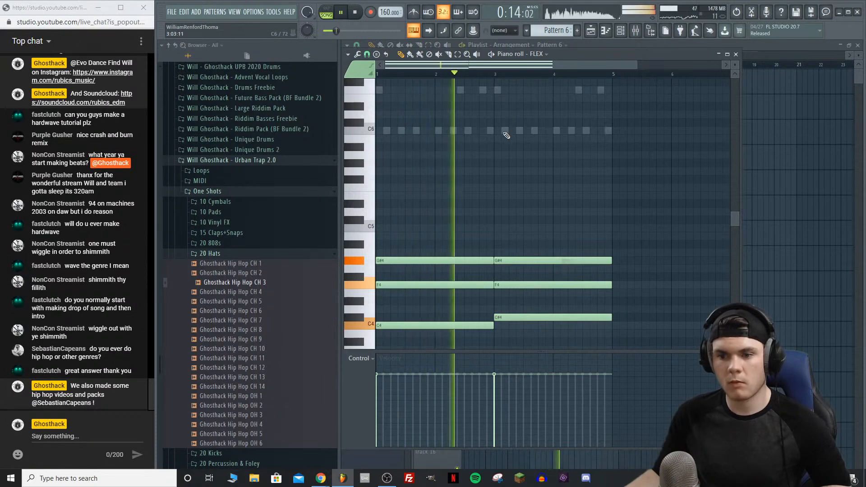
Step: Duplicate all Serum #5 notes into bars 5–8 and fit Pattern 6 into one playlist clip spanning bars 9–16
click(736, 54)
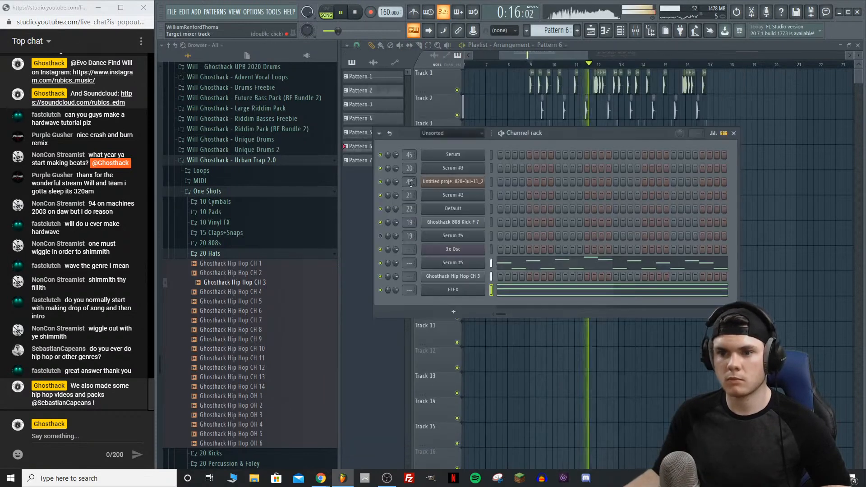
click(526, 291)
scroll(631, 289, down, 2)
key(space)
drag(649, 307, 297, 142)
scroll(652, 203, up, 6)
right_click(610, 228)
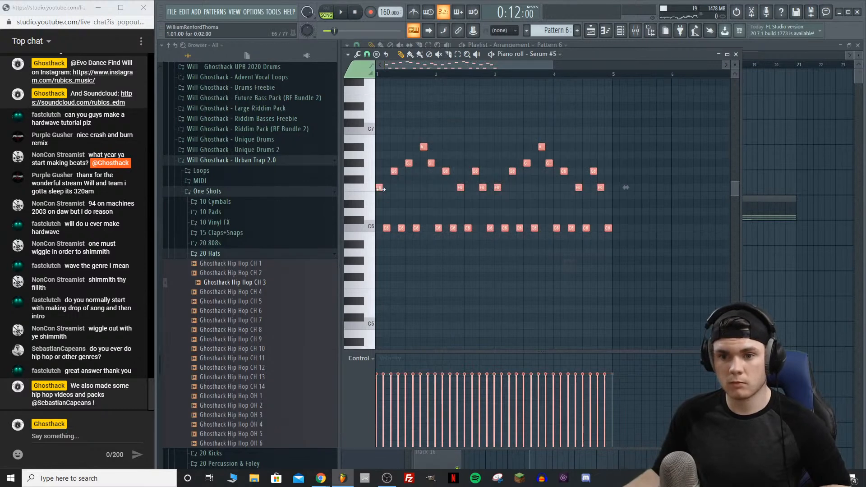
drag(379, 187, 612, 188)
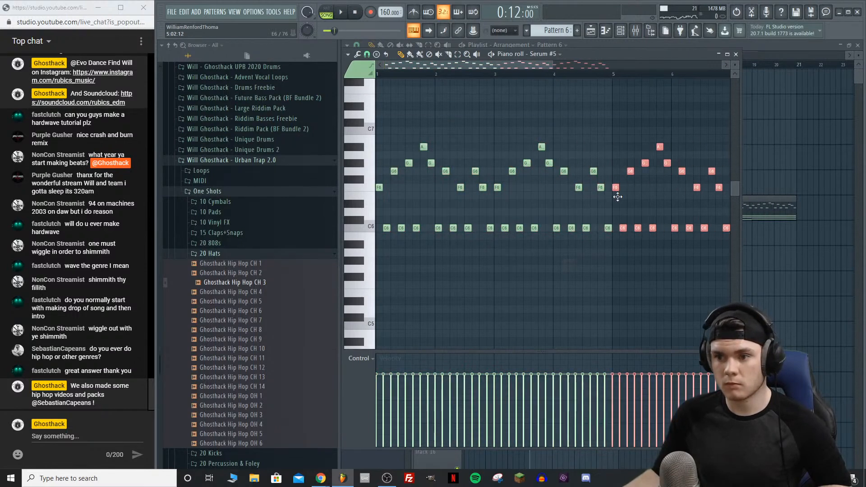
key(space)
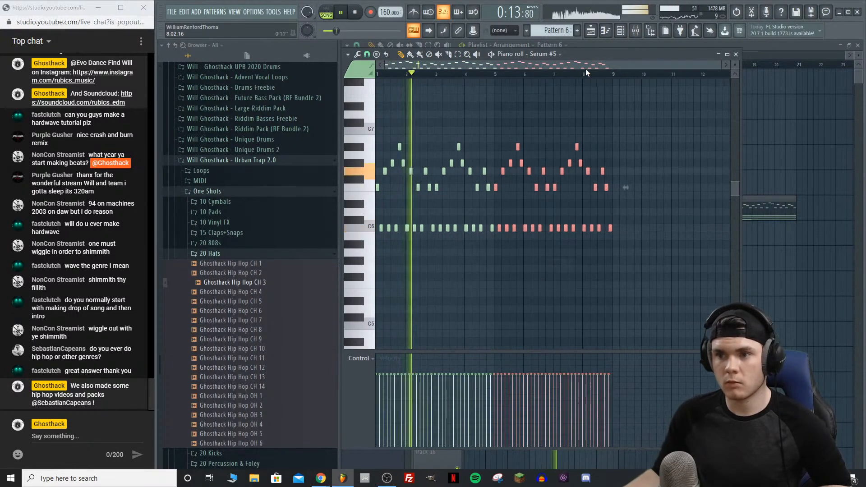
click(736, 54)
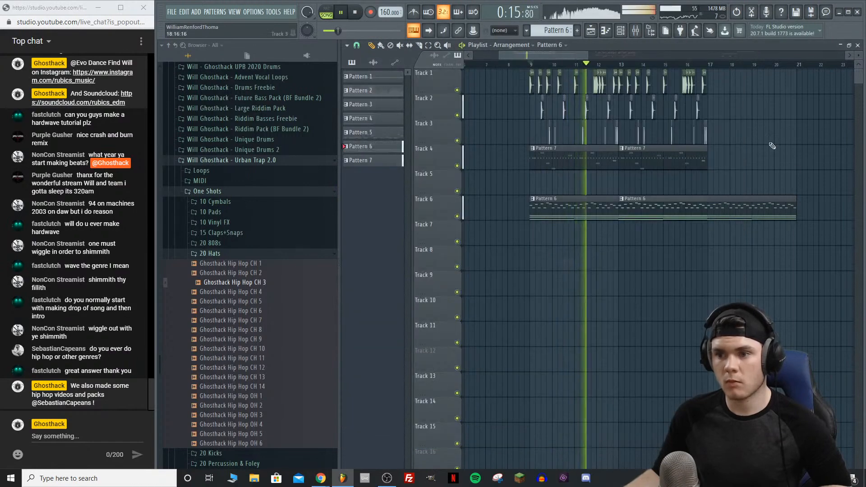
drag(772, 208, 684, 208)
Step: Repeat the FLEX chords in bars 5–8 and change the bars 7–8 chord to C4, E4 and G4
double_click(683, 208)
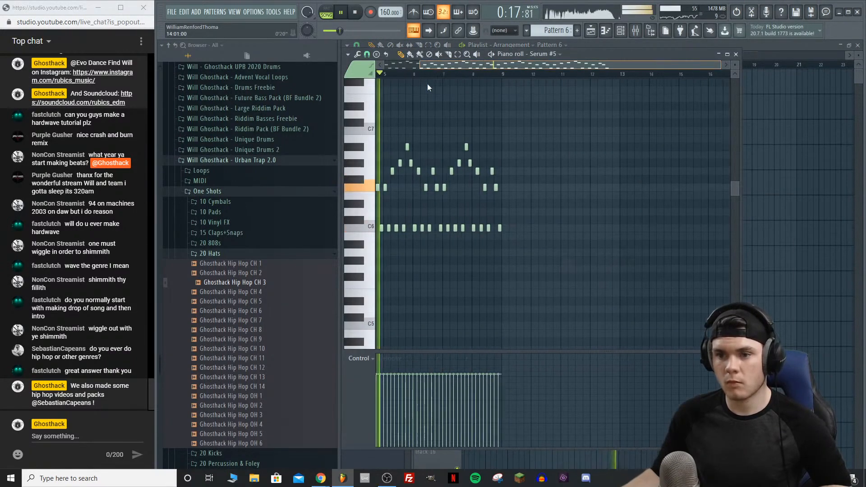
double_click(584, 239)
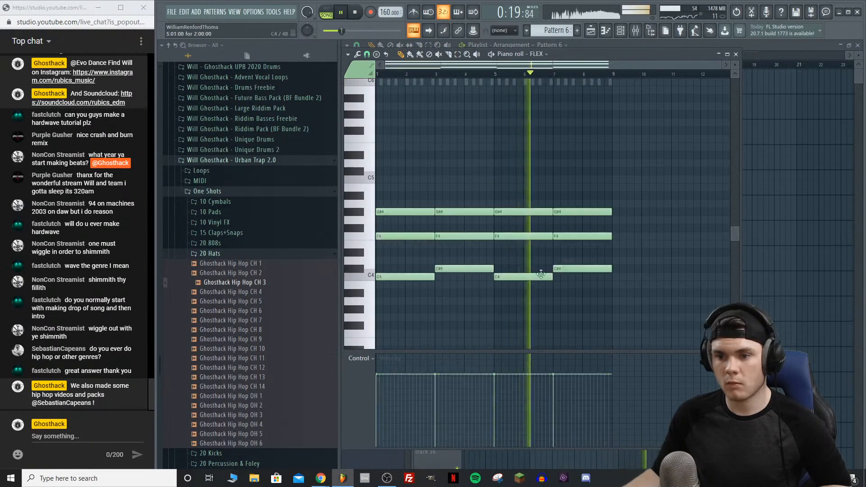
key(space)
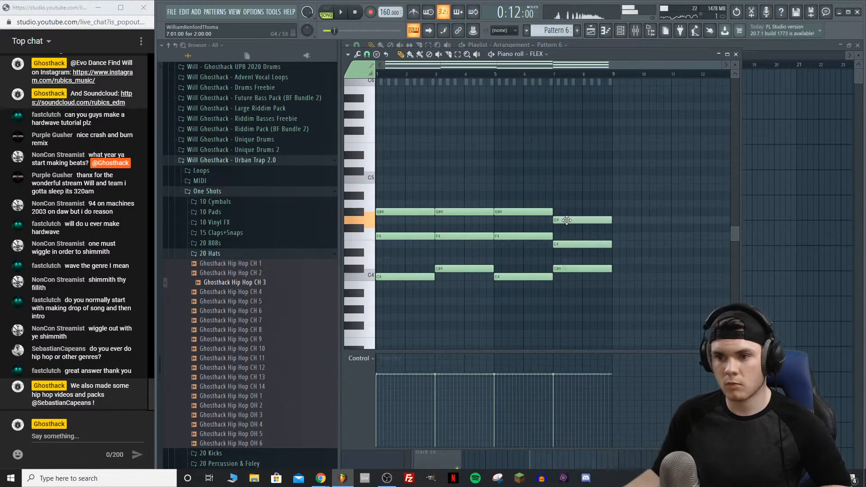
key(space)
drag(559, 269, 559, 277)
scroll(540, 113, up, 4)
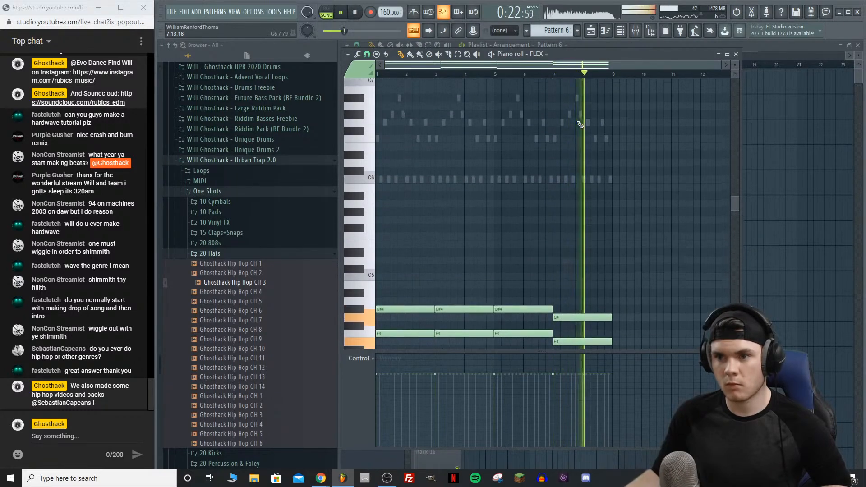
Step: Play the arrangement from bar 9 and review the FLEX strings preset
click(765, 45)
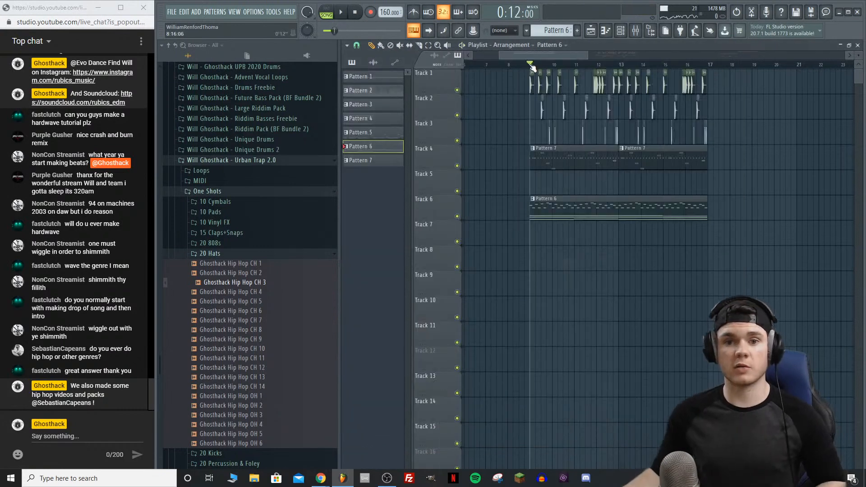
key(space)
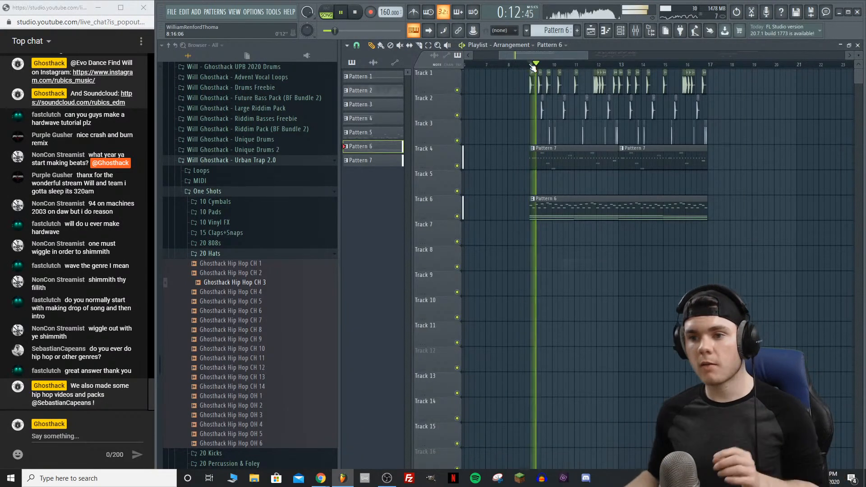
click(620, 31)
click(473, 289)
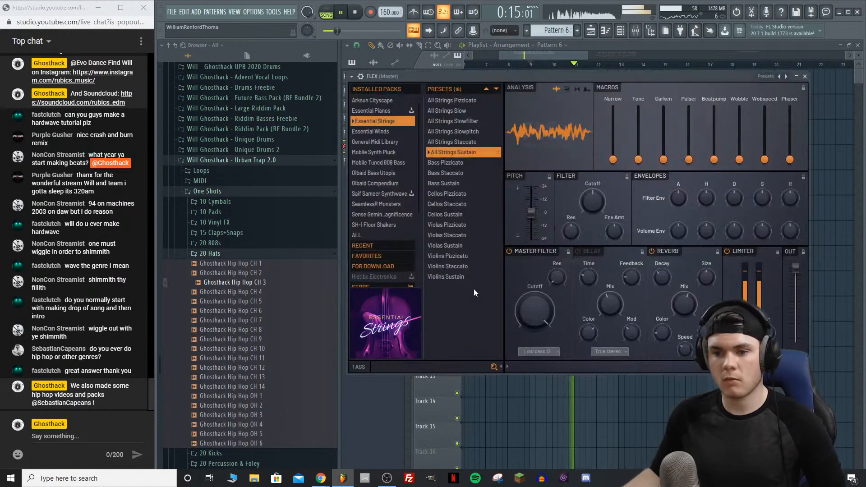
click(806, 76)
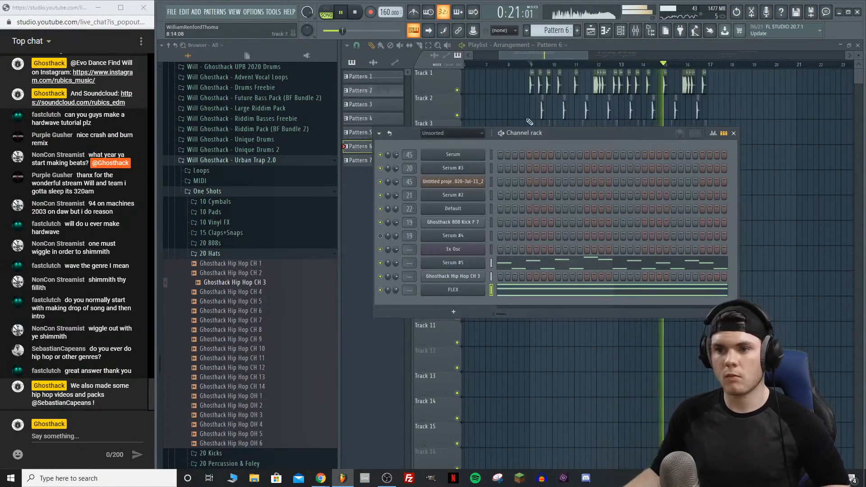
Step: Lower the velocity of all FLEX chord notes evenly and check the level during playback
click(552, 291)
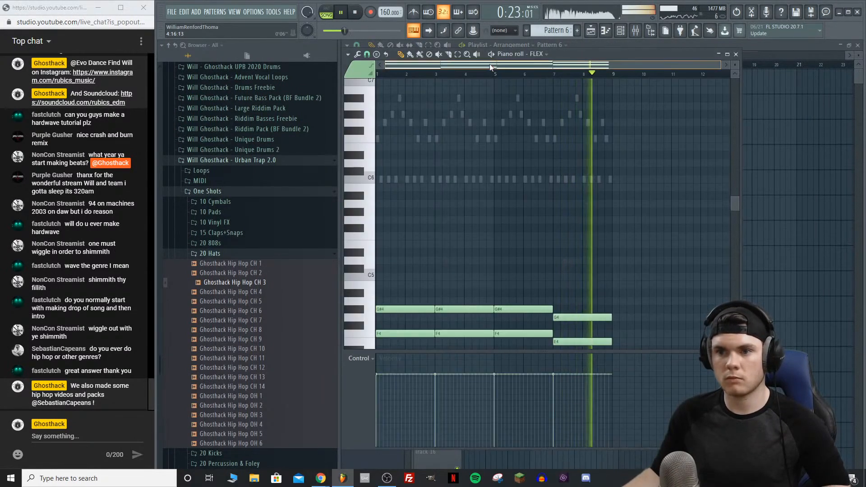
scroll(496, 135, down, 5)
key(space)
drag(627, 296, 387, 93)
drag(536, 409, 377, 406)
key(space)
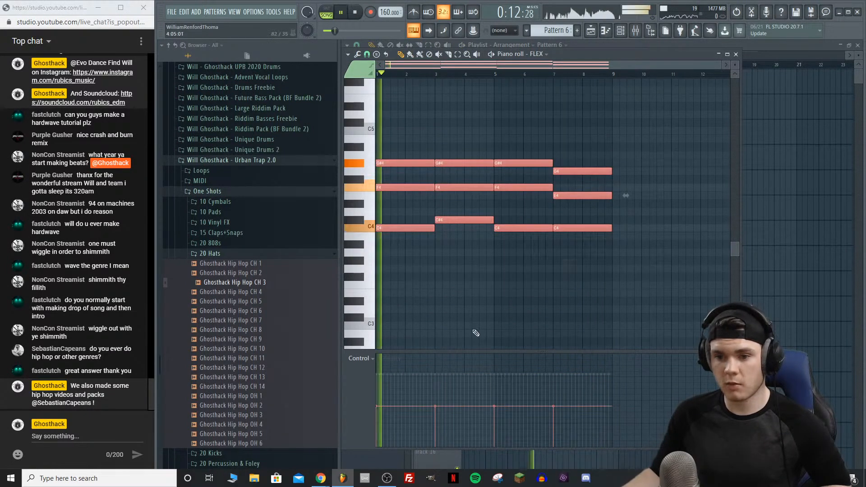
drag(569, 392, 350, 403)
key(space)
key(space)
scroll(586, 271, up, 5)
scroll(649, 252, down, 3)
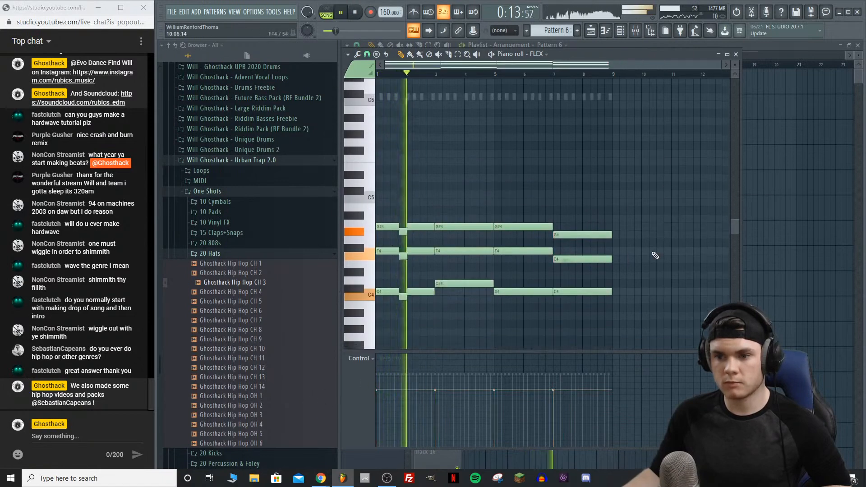
Step: Copy the FLEX chords two octaves up and shorten the copies to short stabs at the start of each chord
key(space)
drag(399, 208, 395, 112)
key(space)
drag(611, 124, 557, 137)
key(space)
key(space)
scroll(608, 140, up, 3)
key(ctrl+Up)
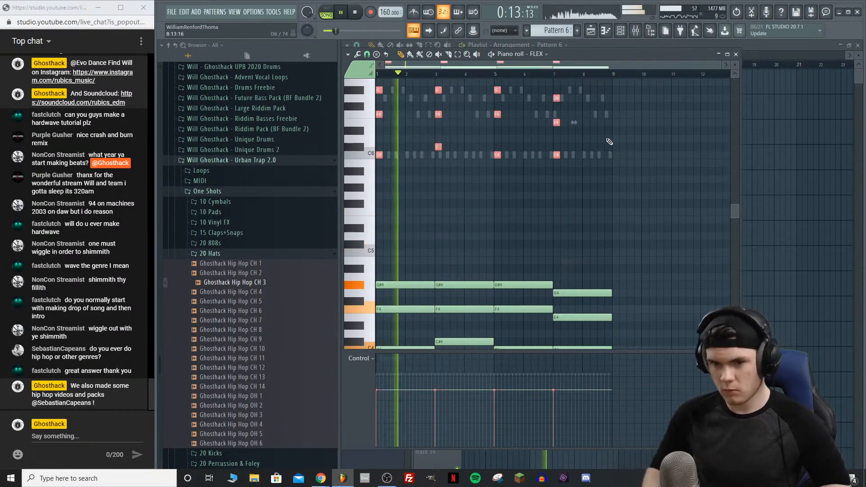
scroll(420, 76, up, 1)
scroll(420, 76, up, 2)
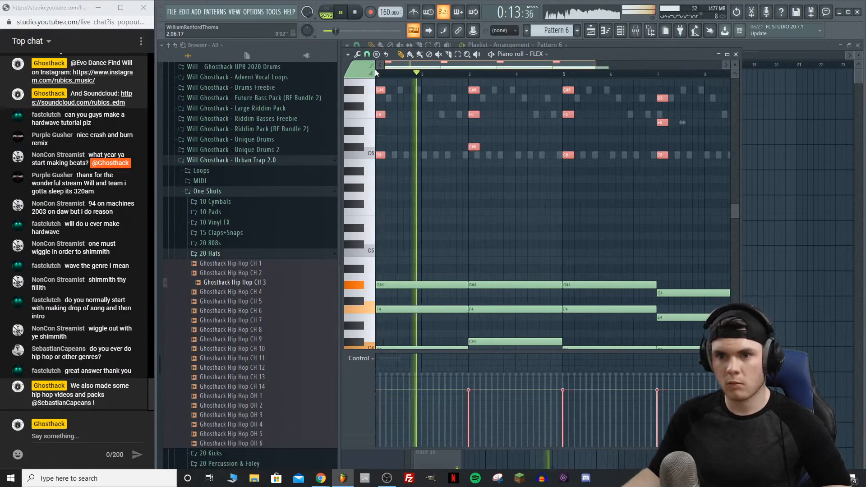
Step: Repeat the high FLEX chord stabs every half bar through bars 1–8 and play them
key(space)
shift+drag(383, 156, 447, 158)
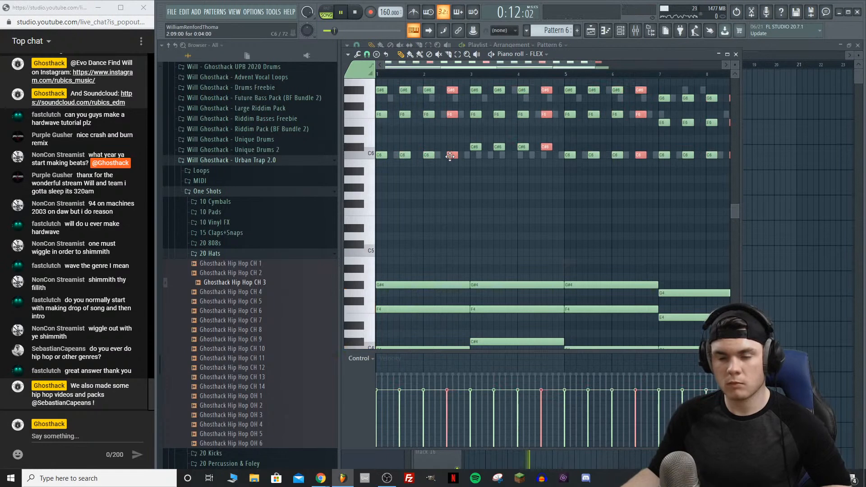
key(space)
scroll(455, 77, down, 1)
scroll(456, 77, down, 1)
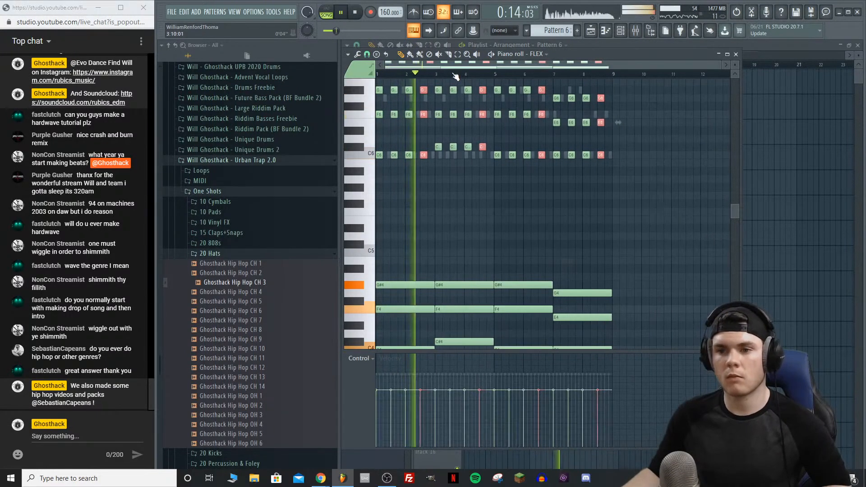
scroll(456, 81, up, 4)
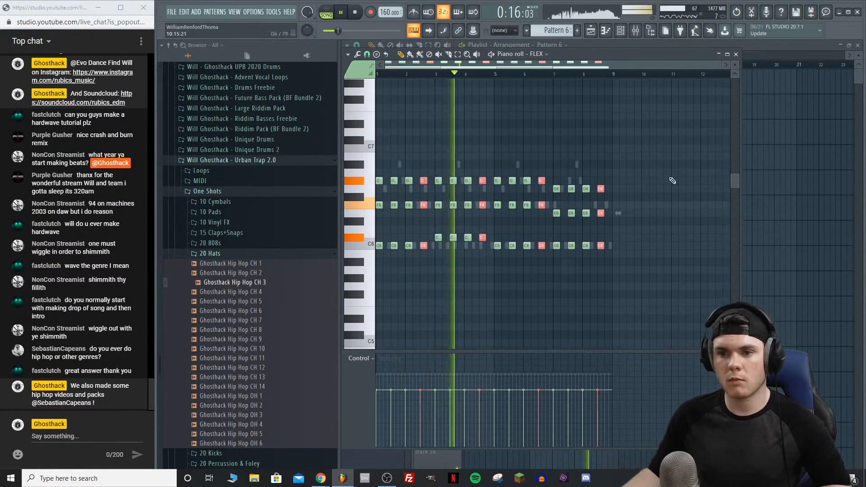
Step: Cut all the high chord stabs from the FLEX part, leaving only the sustained chords
ctrl+drag(646, 304, 347, 132)
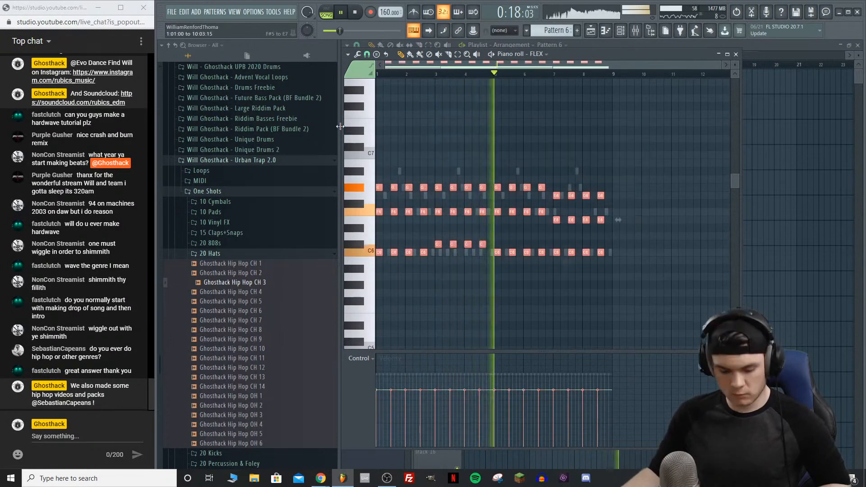
key(Delete)
key(space)
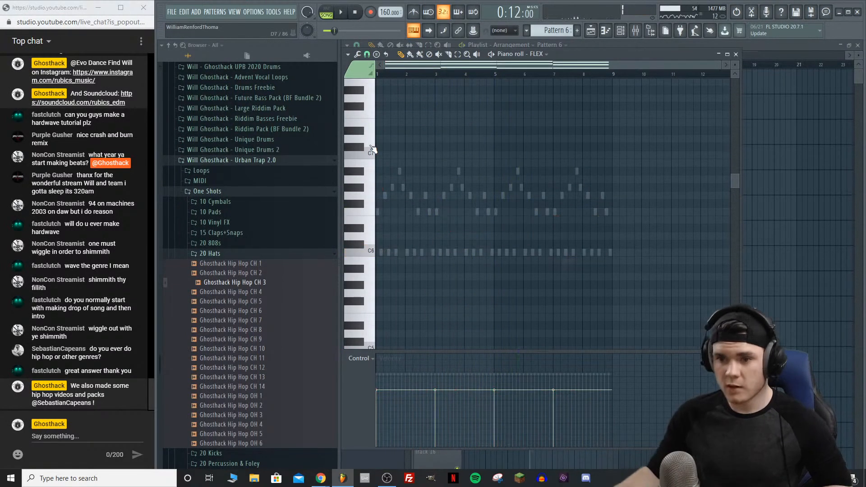
click(736, 54)
Step: Clone the FLEX channel and load the Violins Staccato preset in the copy after trying All Strings Staccato
right_click(467, 290)
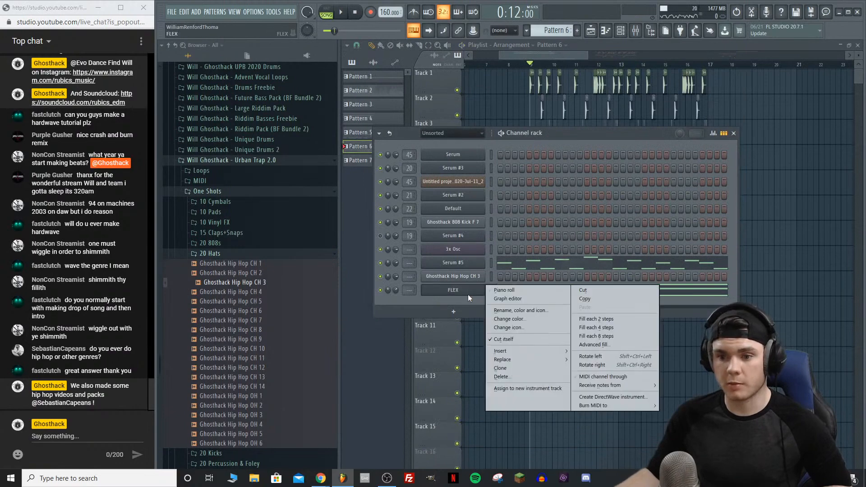
click(502, 368)
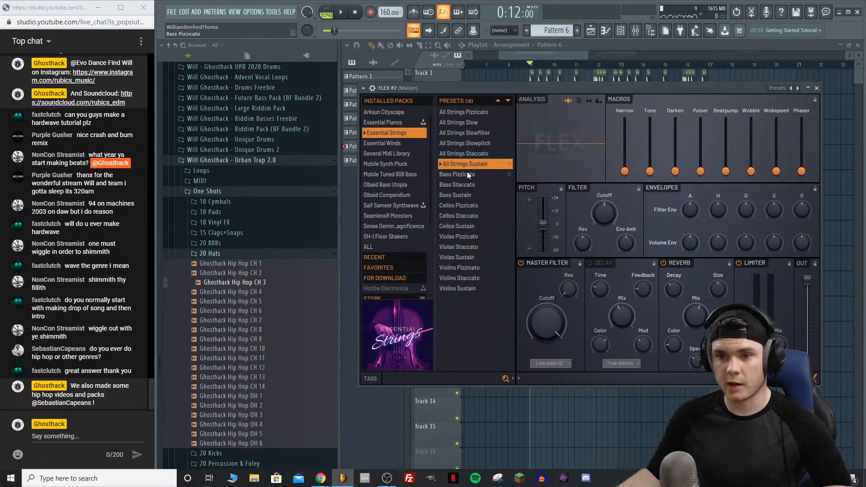
click(482, 153)
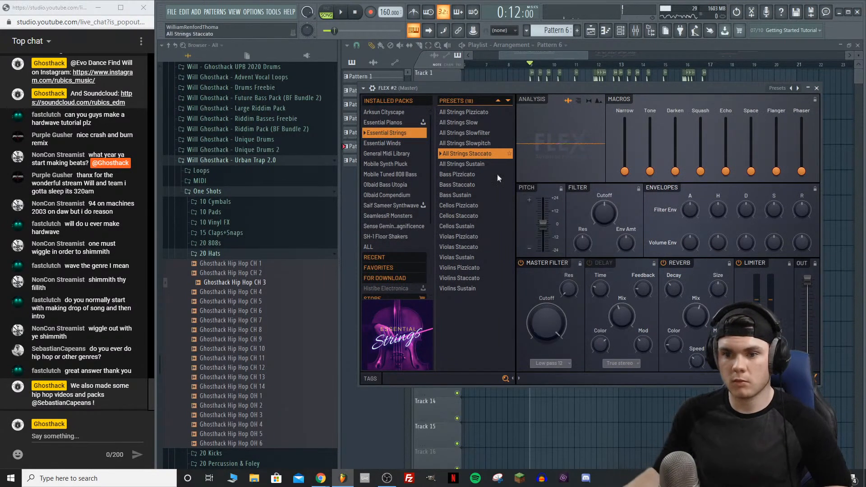
click(467, 278)
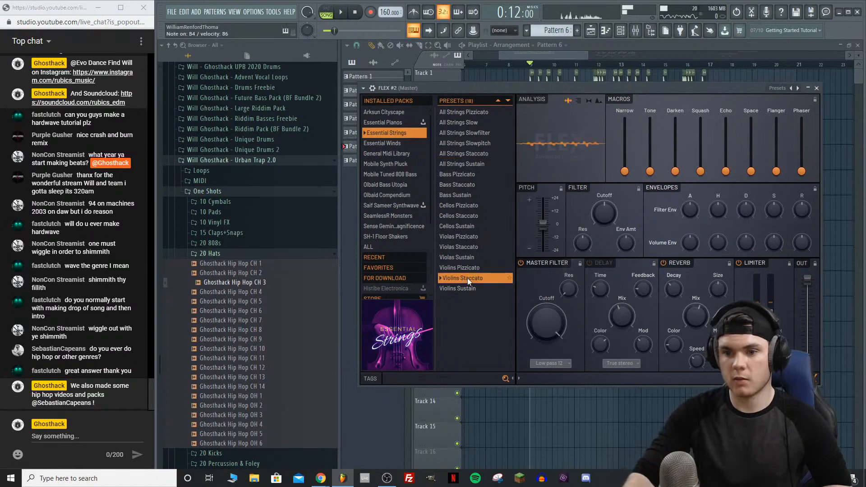
key(Escape)
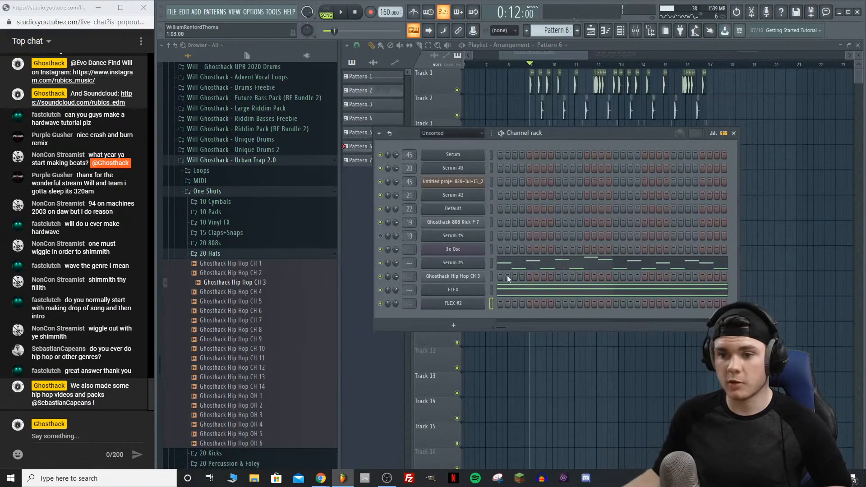
Step: Paste the cut chord stabs into the cloned FLEX channel's Pattern 6 part and play the result
right_click(482, 300)
click(503, 302)
key(ctrl+v)
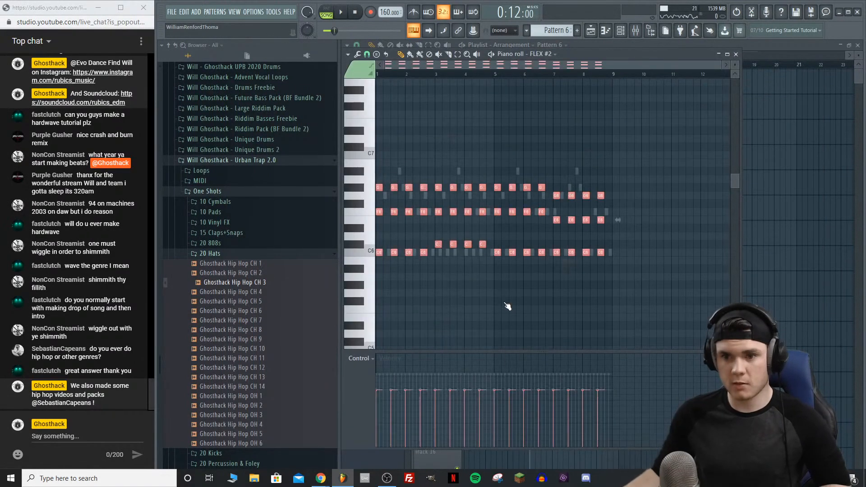
key(space)
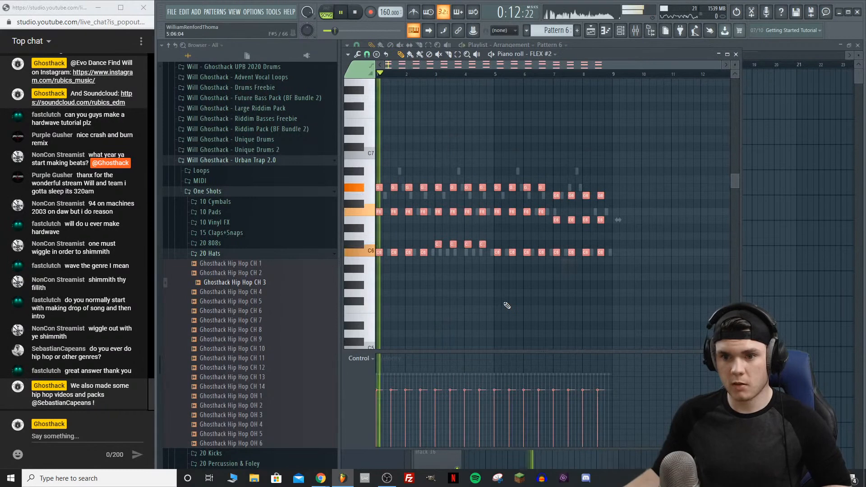
Step: Play Pattern 6 on its own with FLEX #2 soloed and inspect its Violins Staccato settings
click(736, 54)
key(l)
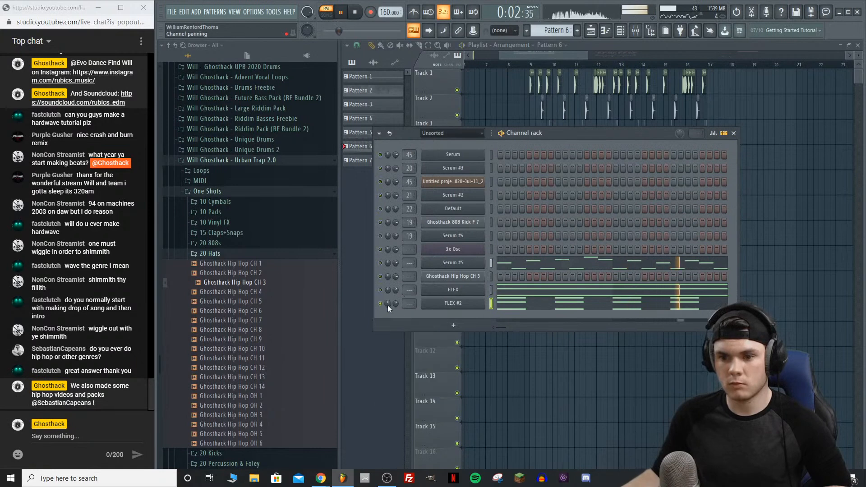
click(479, 306)
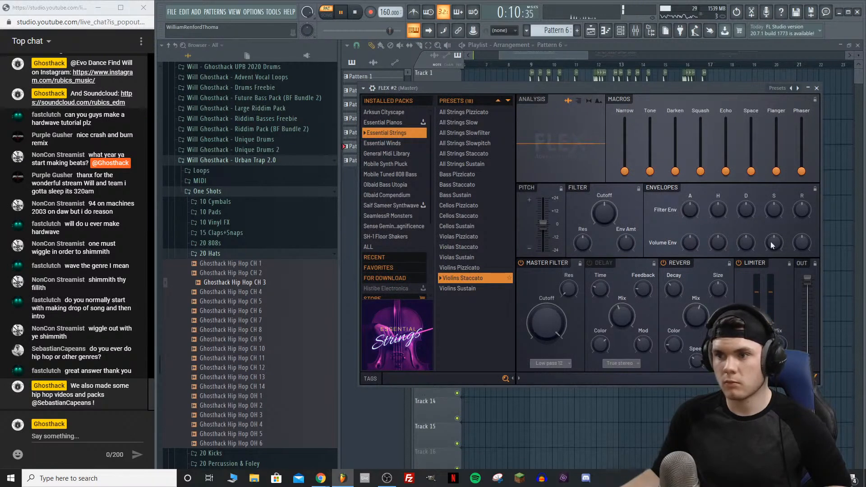
click(816, 89)
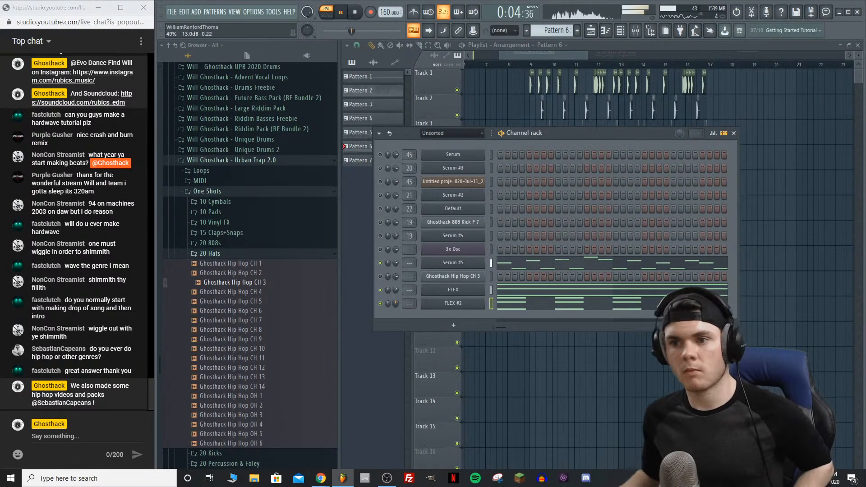
Step: Move the lowest notes of the FLEX #2 chord stabs up one octave to C7 and C#7 and play the result
click(491, 304)
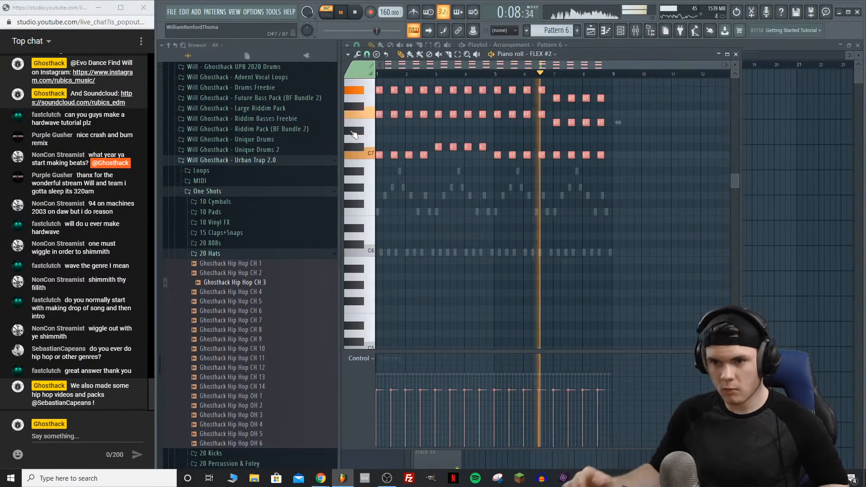
key(ctrl+Down)
double_click(353, 246)
key(ctrl+Up)
key(space)
key(space)
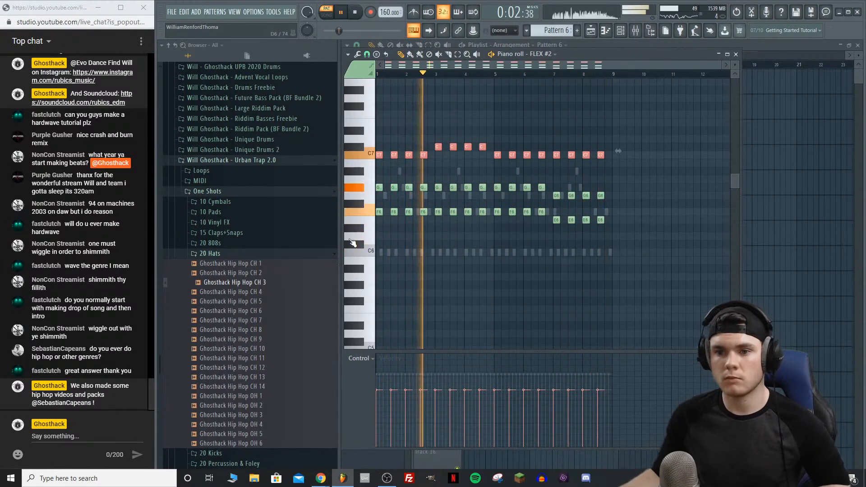
right_click(677, 258)
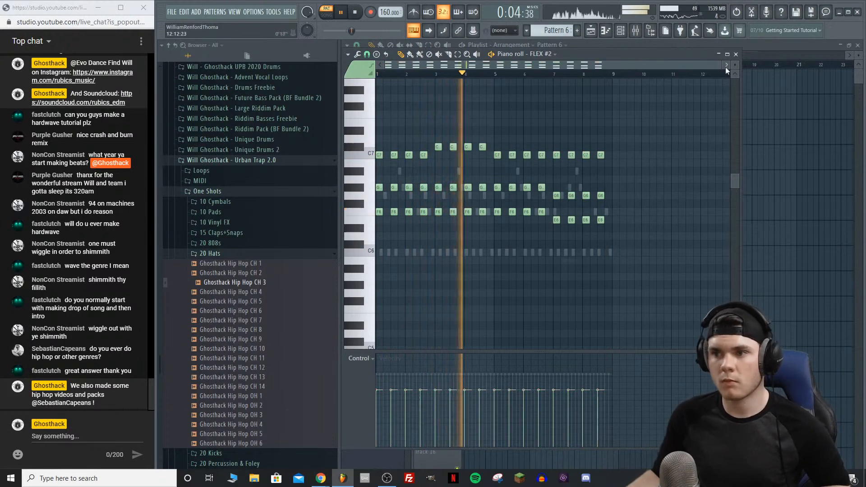
click(737, 55)
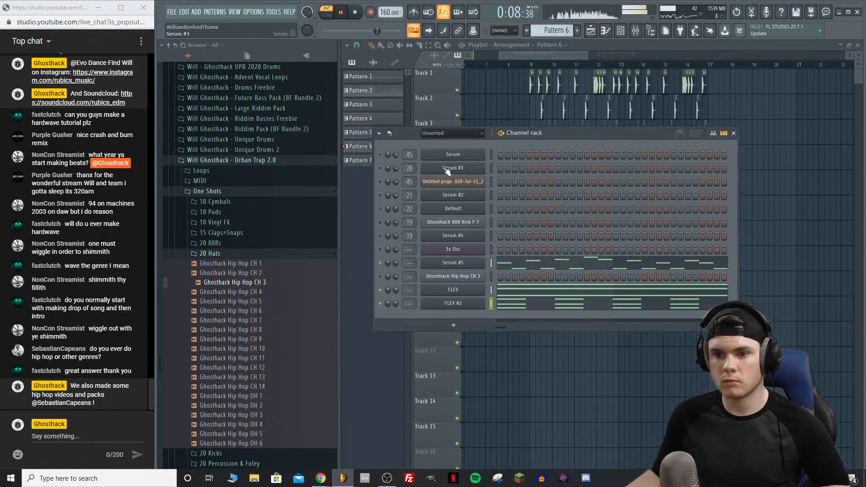
Step: Listen to the Serum #5 channel alone, restore the other channels and play the arrangement from bar 9
right_click(380, 261)
click(385, 265)
key(space)
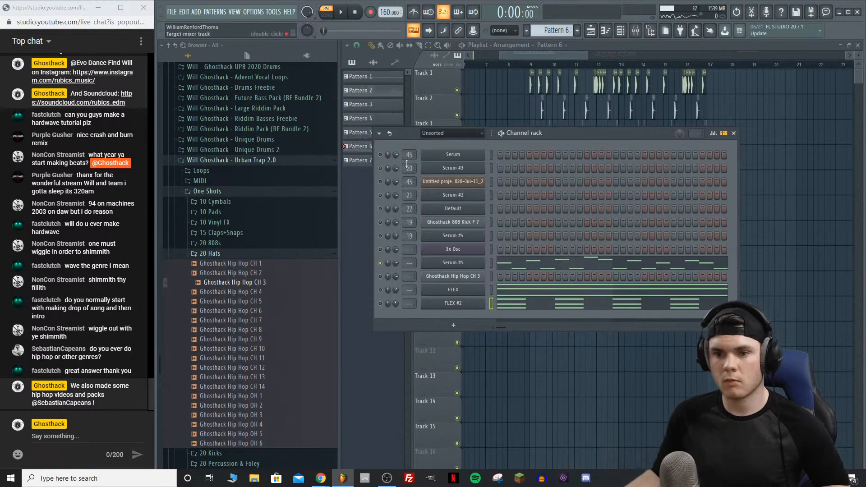
right_click(380, 261)
click(390, 266)
click(532, 66)
key(space)
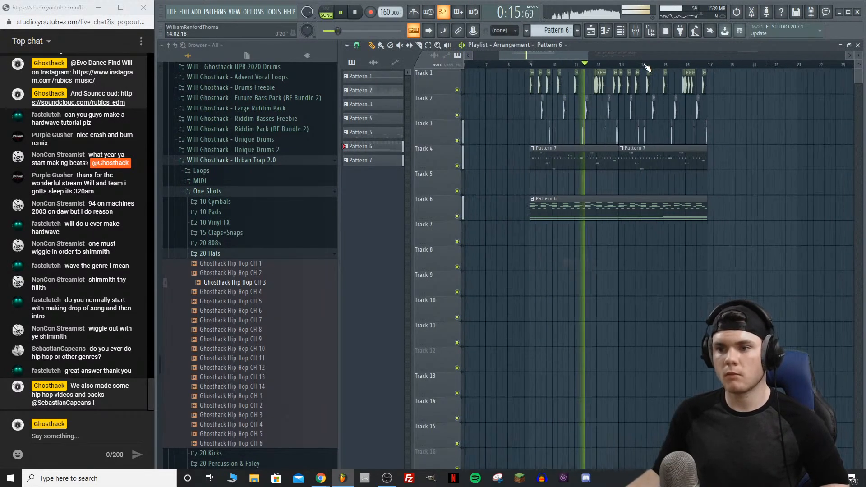
Step: Turn the Serum #5 channel volume down slightly and solo the FLEX channel
key(F6)
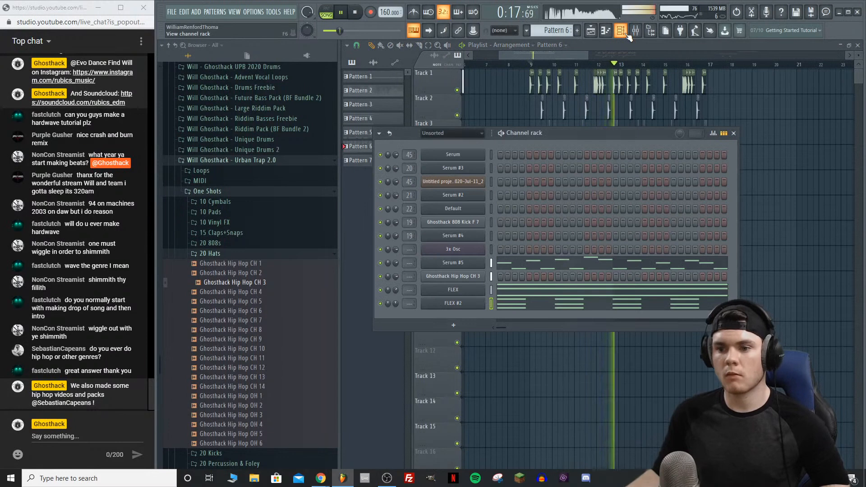
drag(388, 262, 388, 271)
right_click(381, 289)
click(396, 295)
key(space)
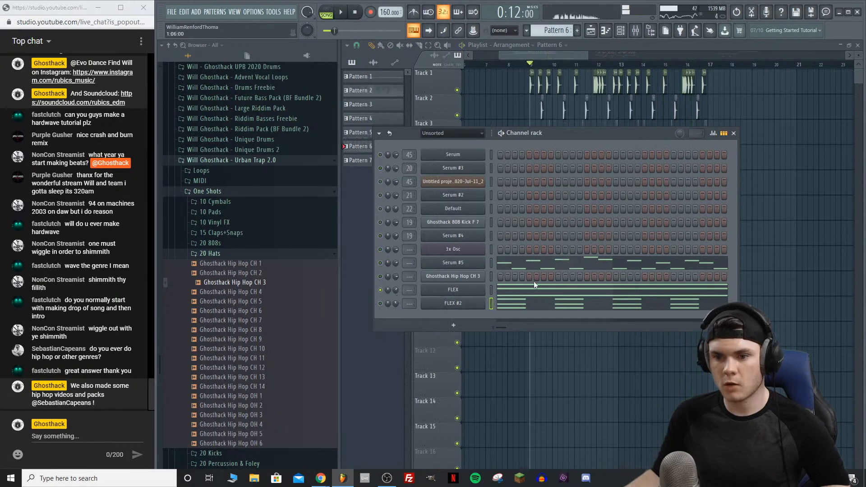
Step: Select all the sustained chord notes in the FLEX part and show their note panning
click(538, 289)
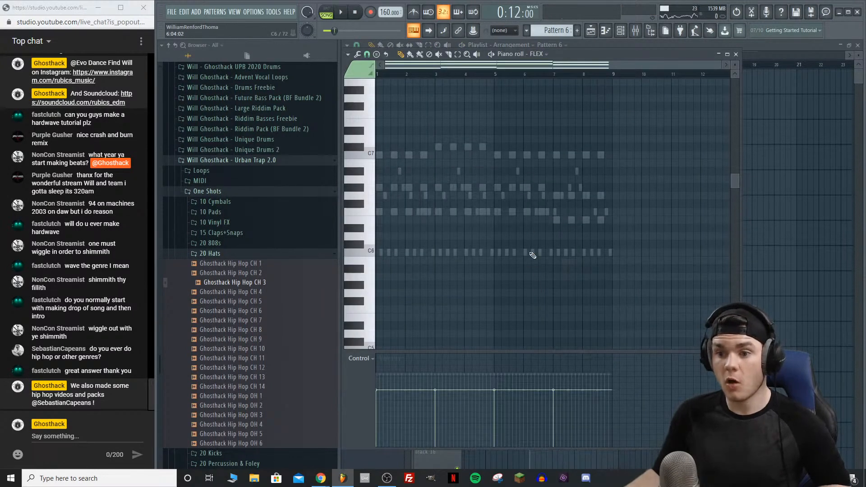
scroll(534, 254, down, 5)
key(ctrl+a)
click(368, 363)
click(384, 379)
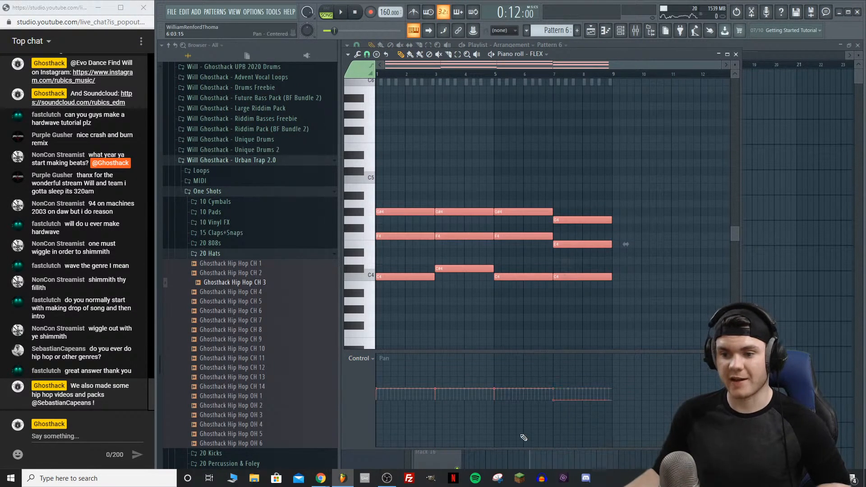
Step: Show the note panning of the FLEX #2 part and change the panning of its last two chord stabs
click(737, 55)
click(521, 305)
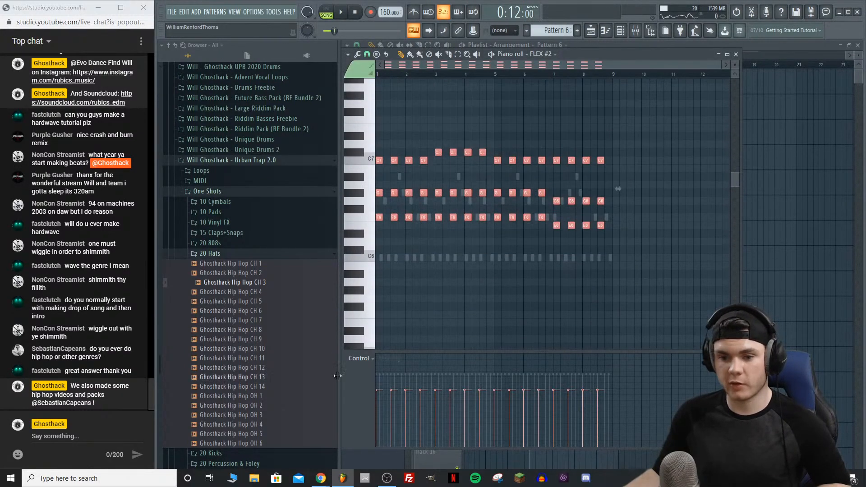
click(367, 360)
click(366, 376)
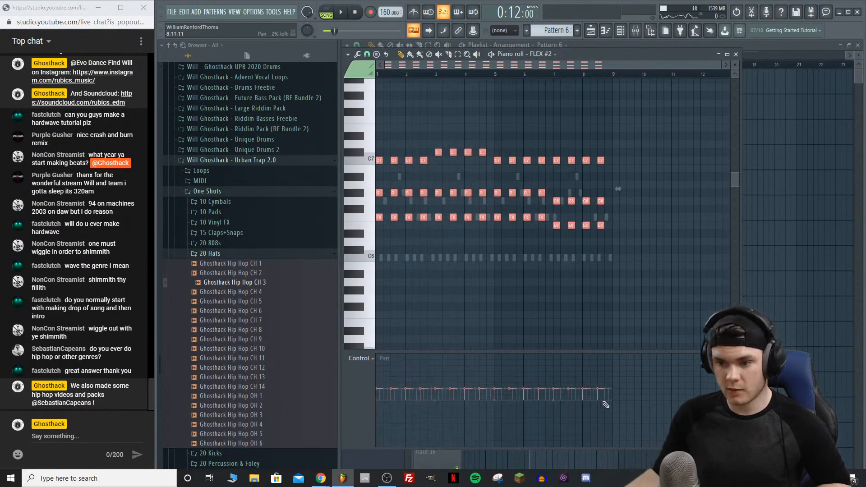
drag(607, 429, 560, 432)
drag(569, 74, 579, 78)
drag(646, 240, 320, 118)
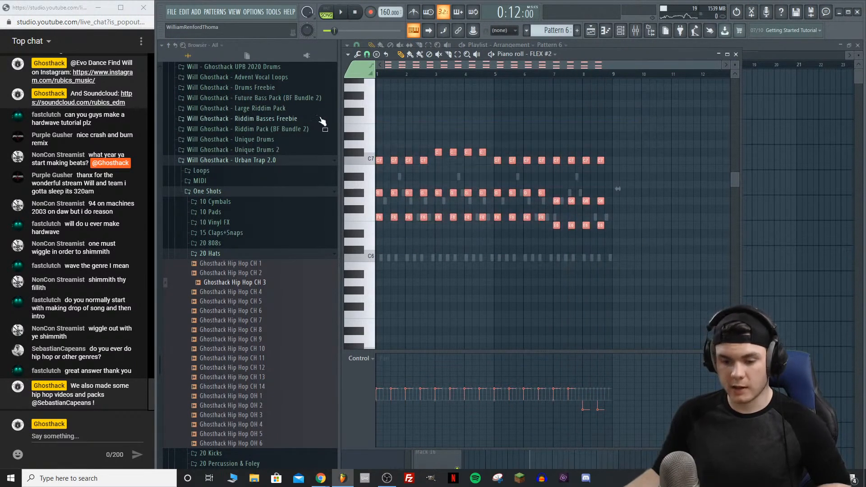
Step: Unmute FLEX #2 and Serum #5 and raise the FLEX #2 channel volume while playing the section from bar 9
key(space)
click(736, 54)
click(380, 303)
key(space)
key(space)
click(380, 263)
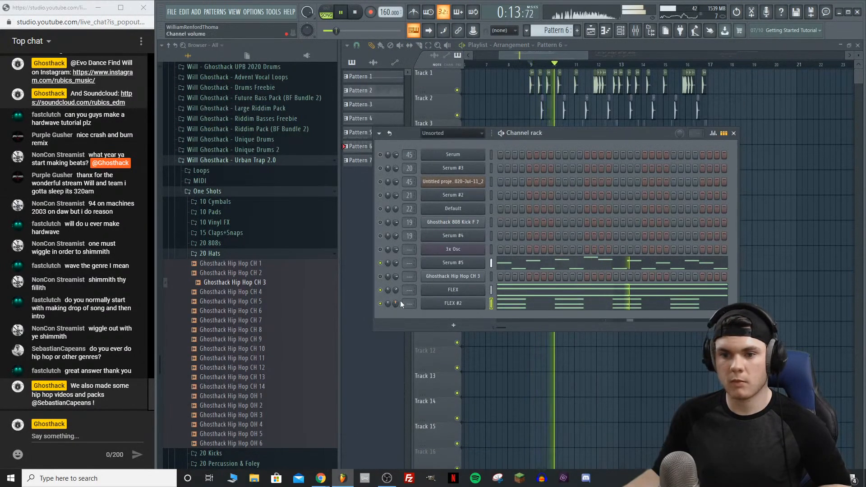
drag(388, 305, 389, 295)
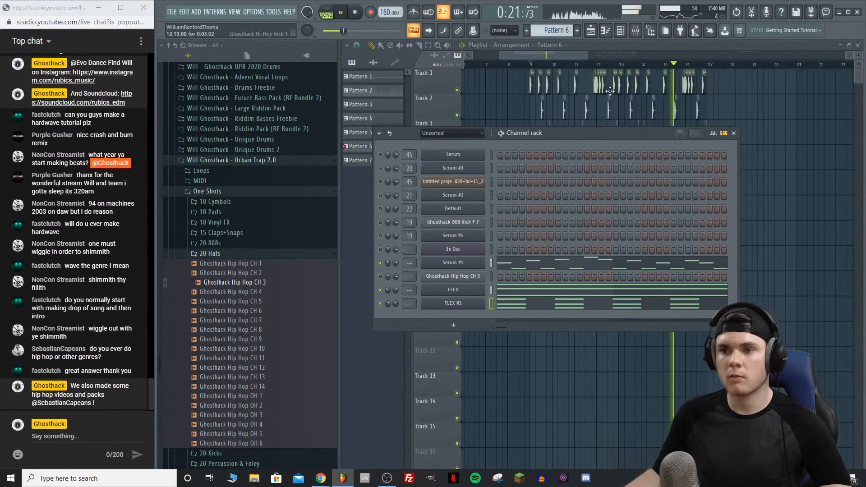
click(532, 68)
key(space)
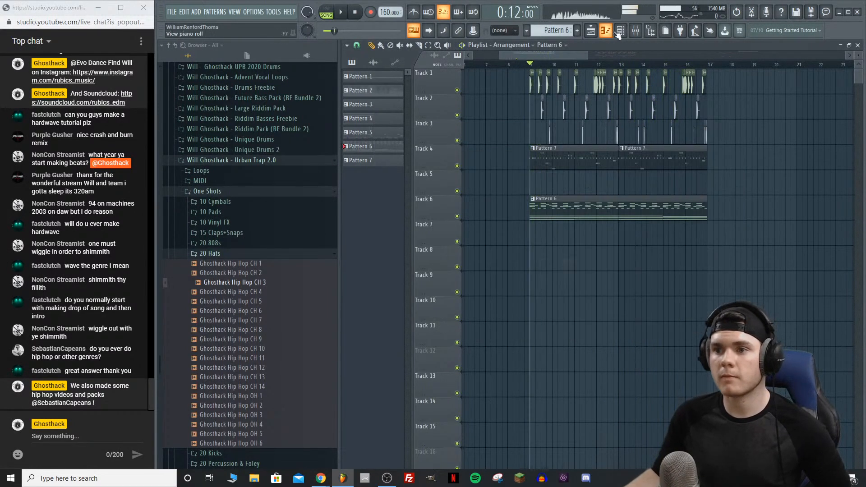
Step: Route the FLEX #2 channel to mixer insert 10 and the FLEX channel to insert 11
click(636, 31)
click(622, 32)
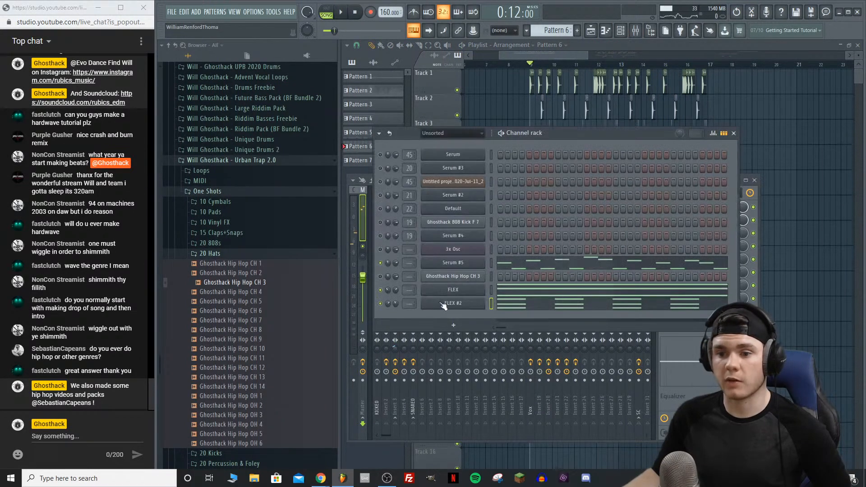
drag(584, 134, 685, 85)
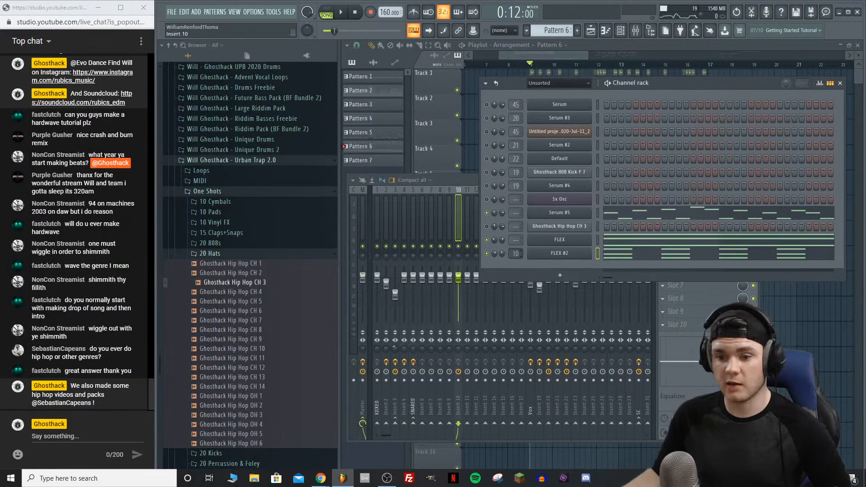
drag(517, 240, 517, 233)
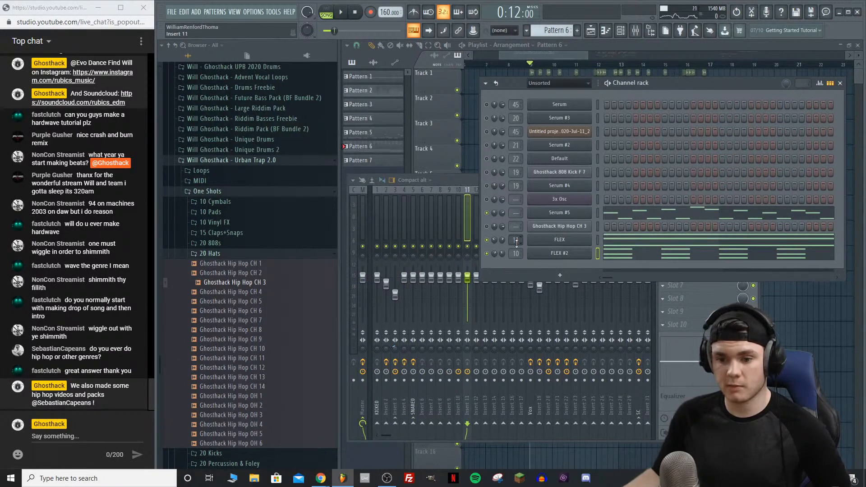
Step: Lower mixer insert 11 to 92% during playback, and route FLEX #2 to insert 11 and Serum #5 to insert 10
key(space)
click(468, 232)
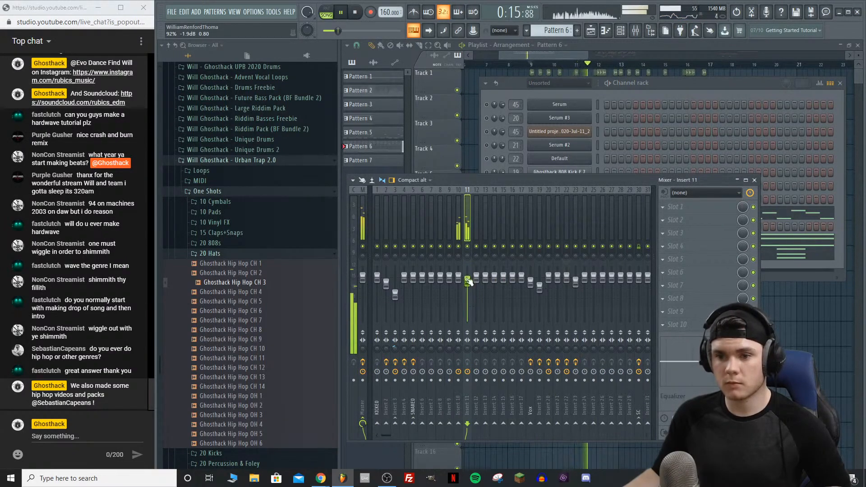
click(673, 82)
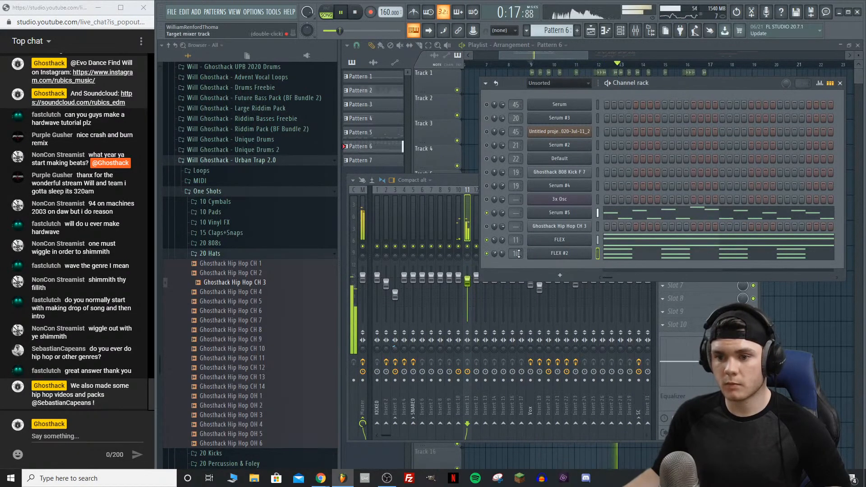
drag(516, 215, 517, 199)
Step: Lower mixer inserts 10 and 11 together and replay the section from bar 9
click(458, 228)
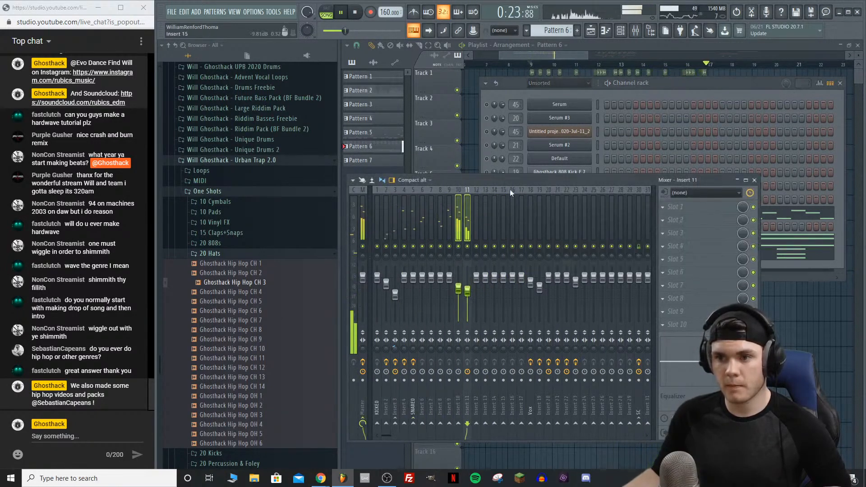
click(525, 66)
key(space)
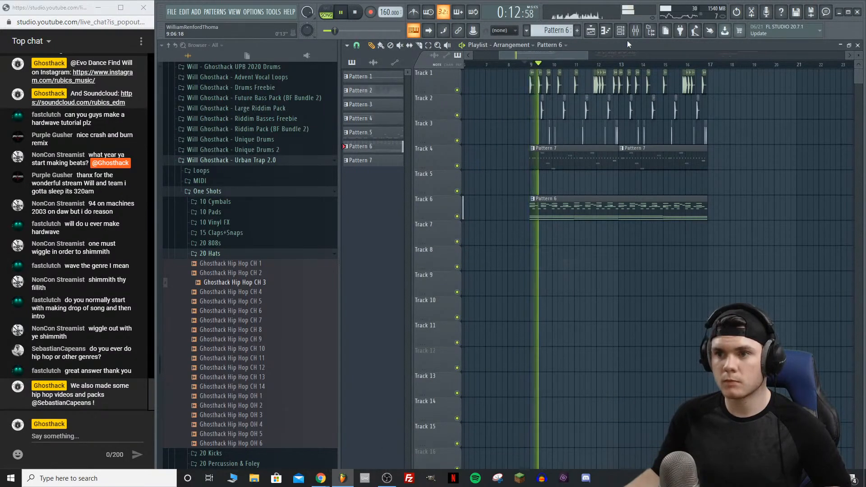
key(space)
click(636, 31)
key(space)
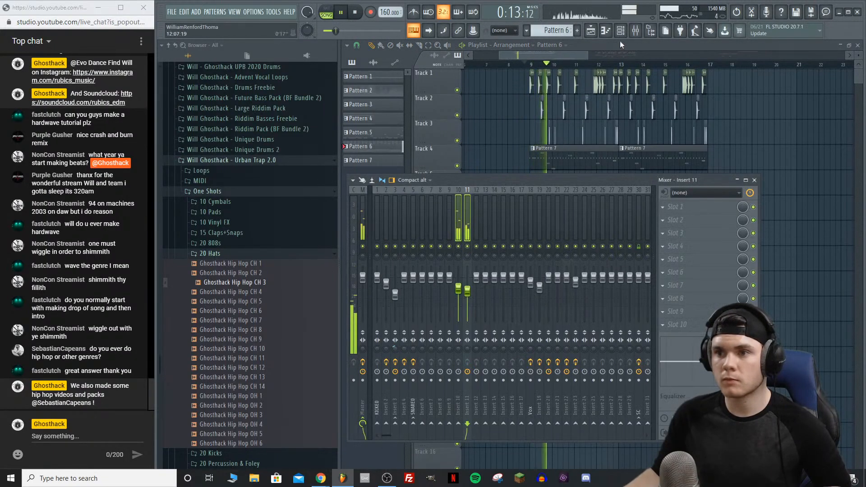
Step: Unmute all channels in the channel rack and replay the section with the full beat
key(F6)
right_click(494, 242)
click(494, 243)
right_click(493, 242)
click(492, 243)
key(space)
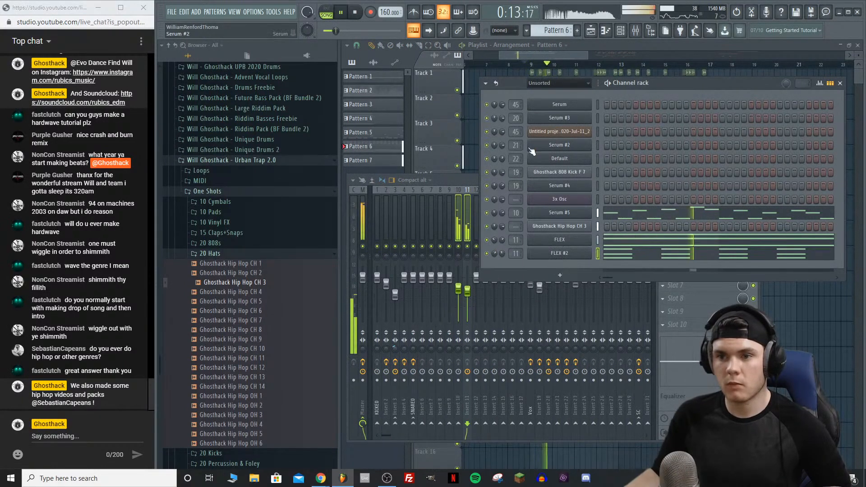
Step: Raise the faders of mixer inserts 10 and 11 during playback, setting insert 10 to 91%
mouse_move(467, 292)
mouse_down()
mouse_move(467, 280)
mouse_move(459, 282)
mouse_up()
click(476, 237)
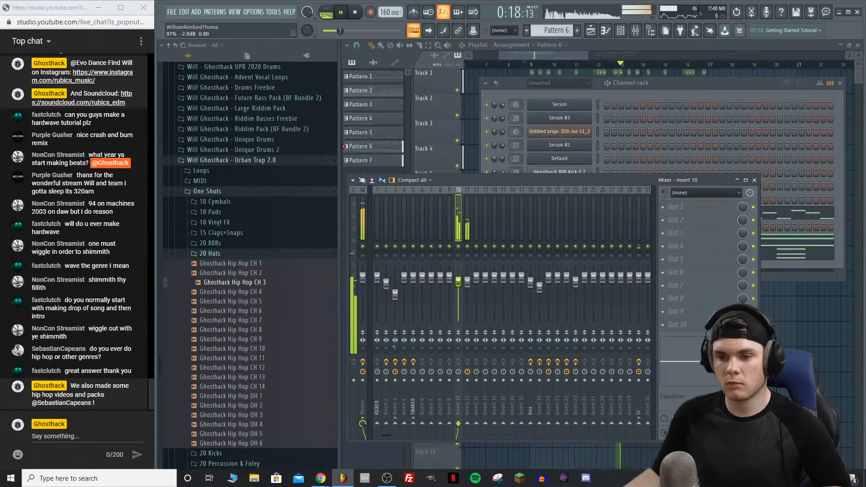
click(468, 284)
click(616, 42)
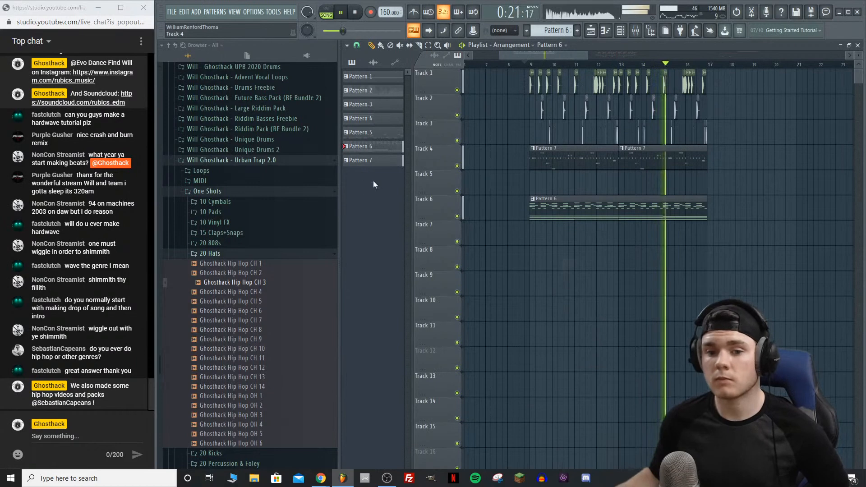
Step: Preview the Urban Trap 2.0 cymbal one-shots and place Ghosthack Hip Hop Cymbal 4 on Track 8 near bar 9
click(224, 264)
click(220, 253)
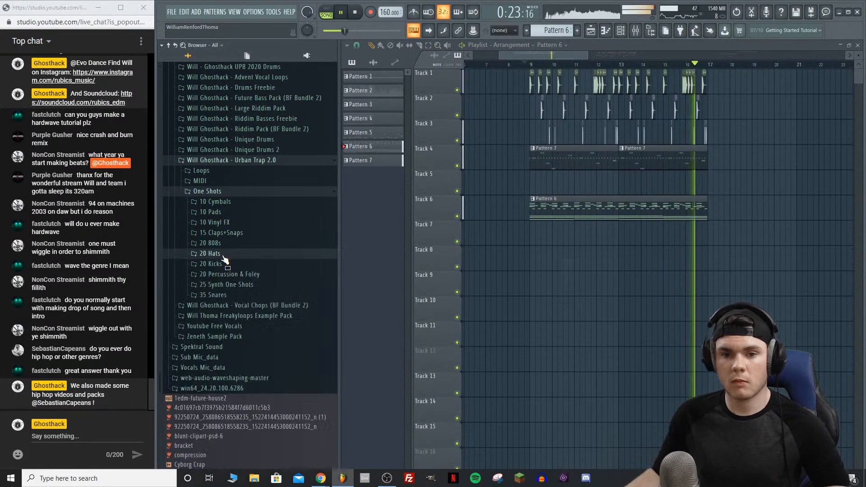
key(space)
click(217, 202)
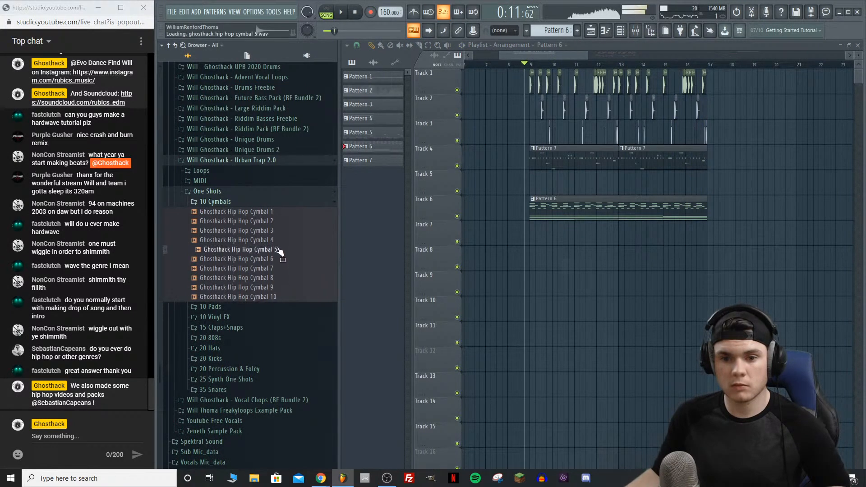
drag(277, 242, 551, 254)
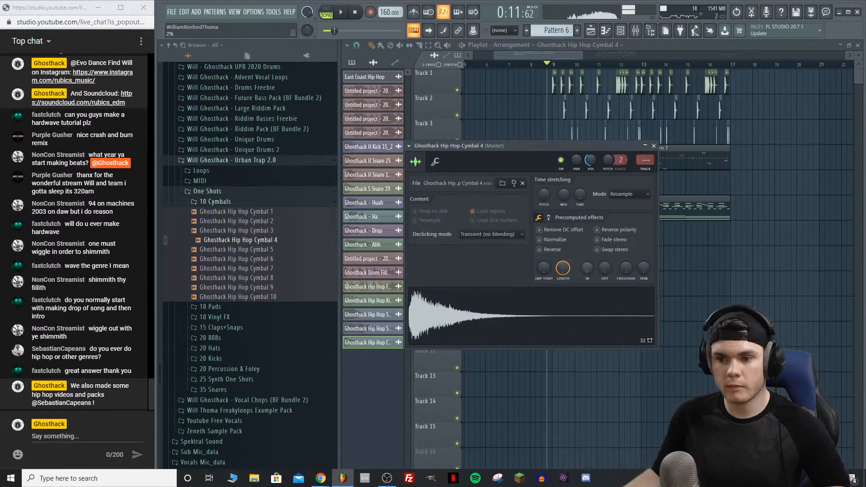
Step: Normalize the Hip Hop Cymbal 4 sample, set its volume to 30% and pitch range to 1, checking it in playback
click(559, 240)
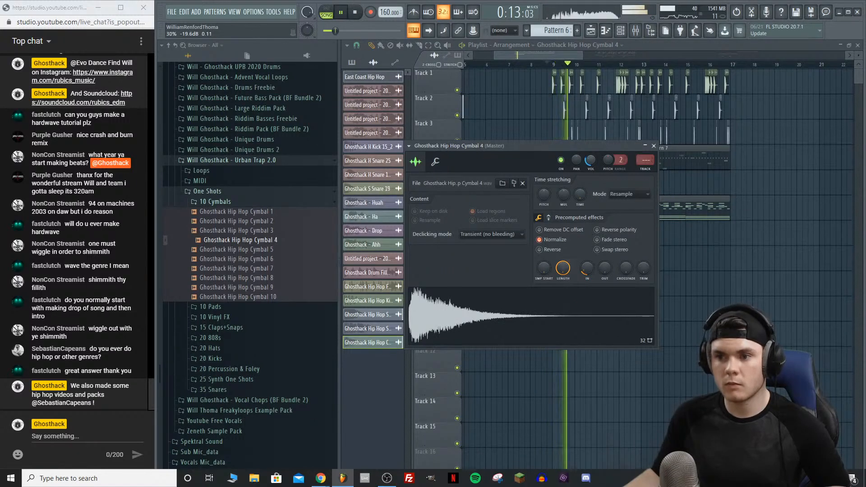
key(space)
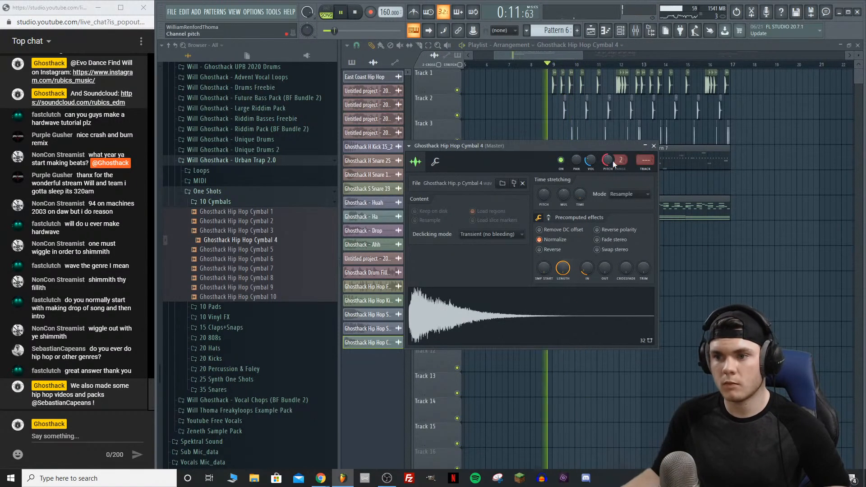
key(space)
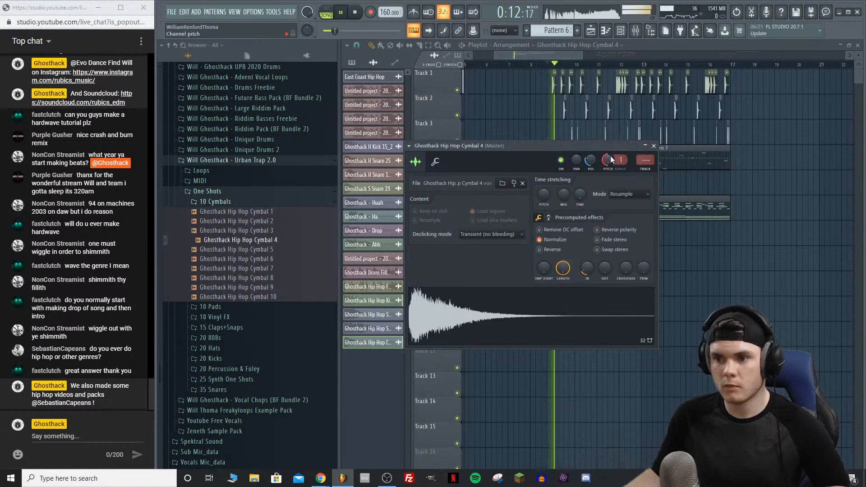
key(space)
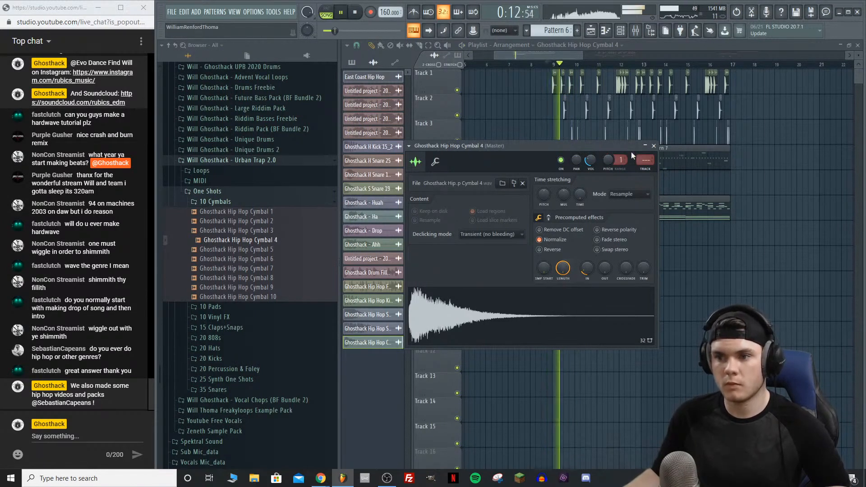
Step: Adjust the stereo delay in the cymbal's precomputed effects, replay from bar 9 and close the sample settings
click(549, 218)
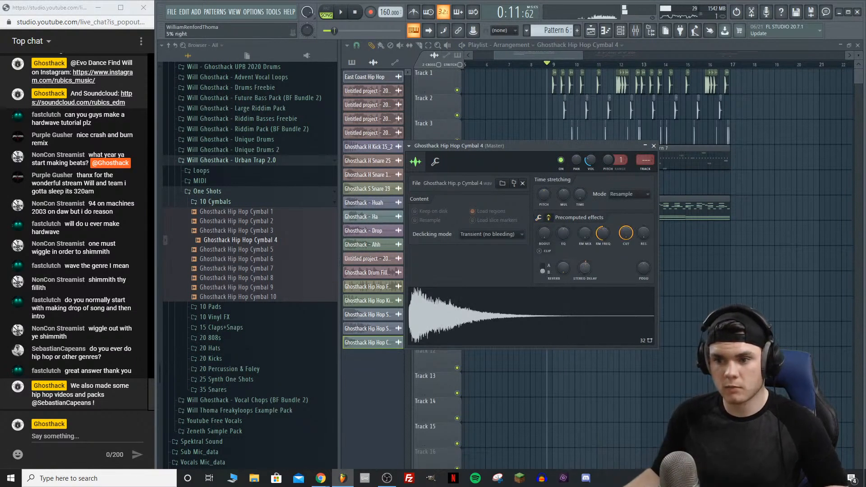
key(space)
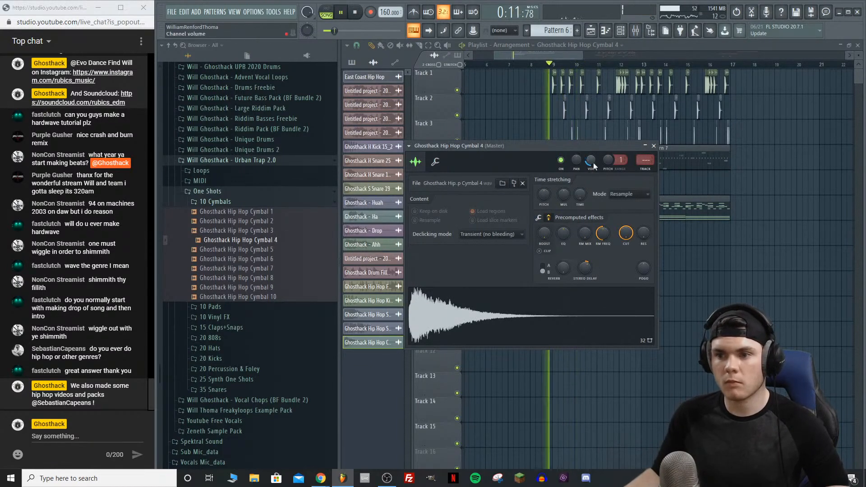
click(654, 145)
click(793, 259)
right_click(794, 258)
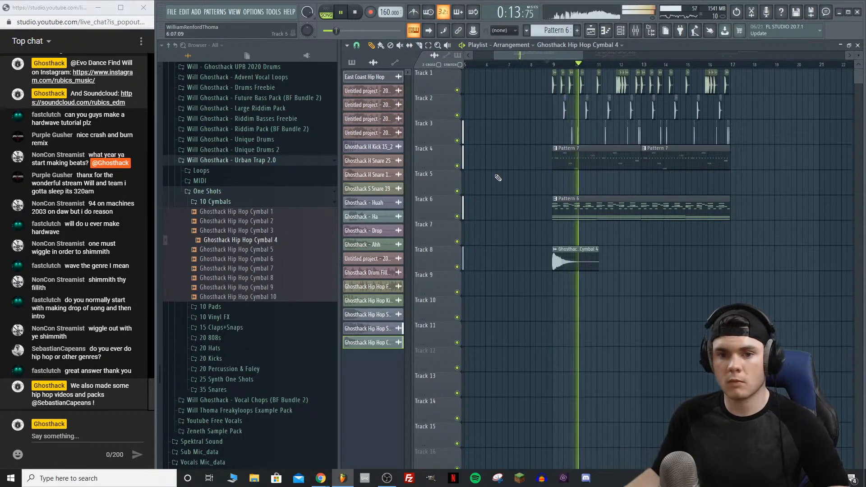
Step: Stop playback and check the mixer insert assignments of Hip Hop Kick 1, Snare 11 and Snare 31
click(627, 33)
click(626, 34)
key(space)
click(636, 31)
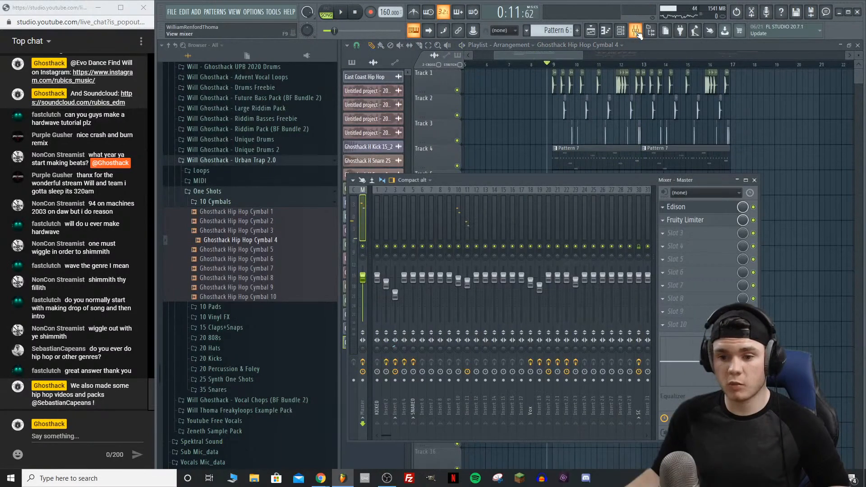
click(636, 32)
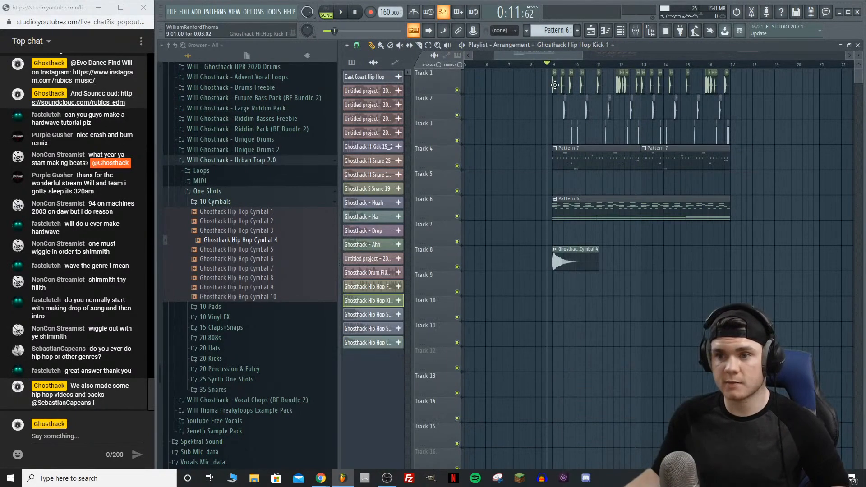
double_click(555, 85)
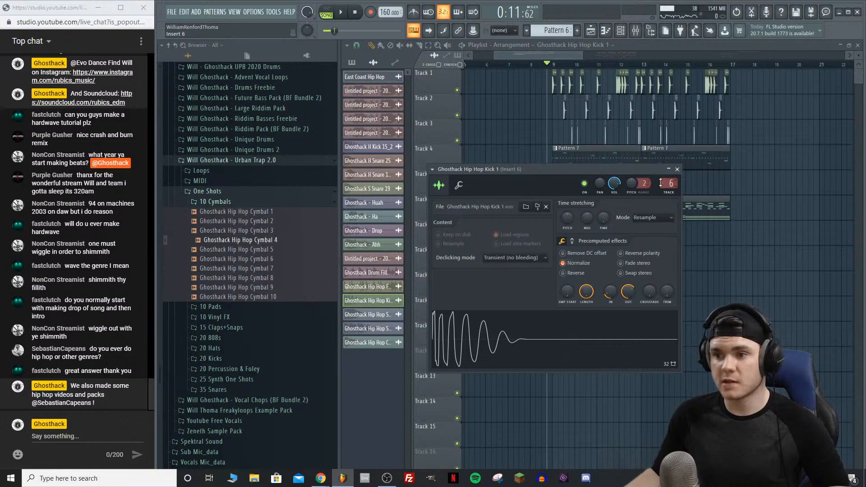
click(677, 169)
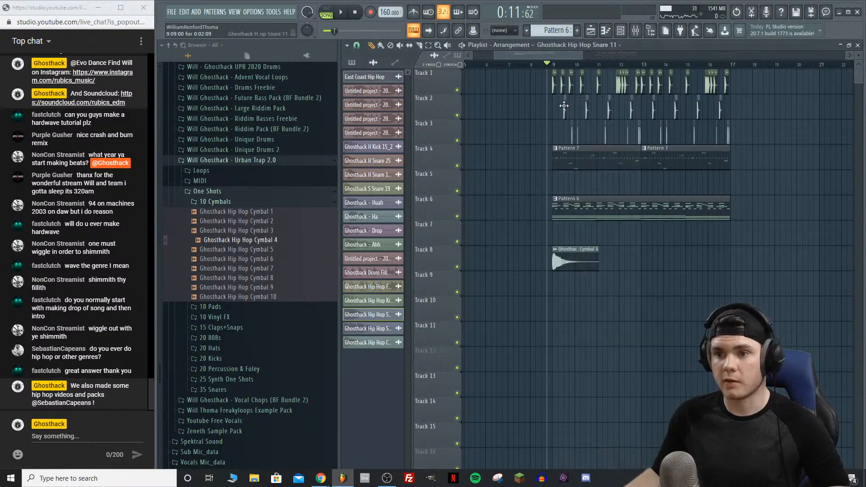
double_click(564, 106)
click(595, 88)
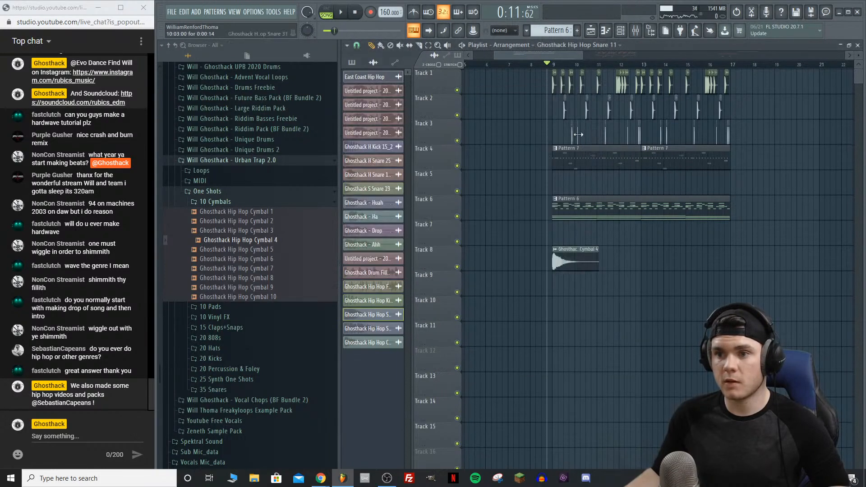
double_click(576, 134)
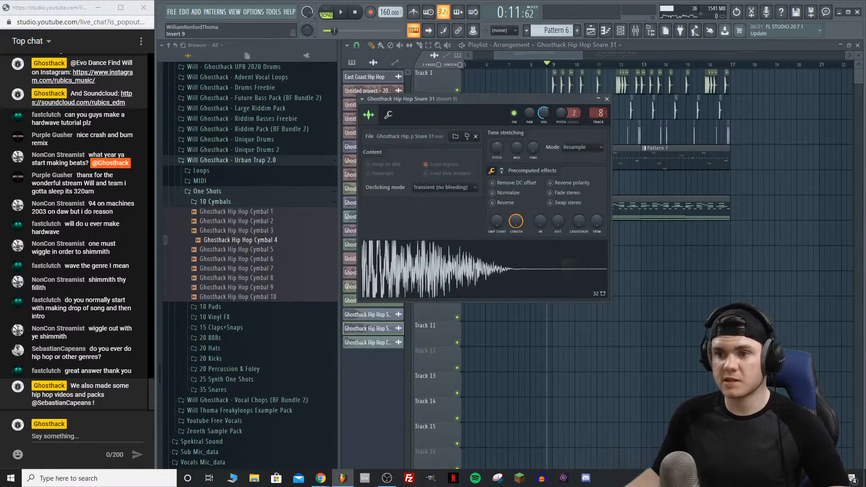
click(607, 99)
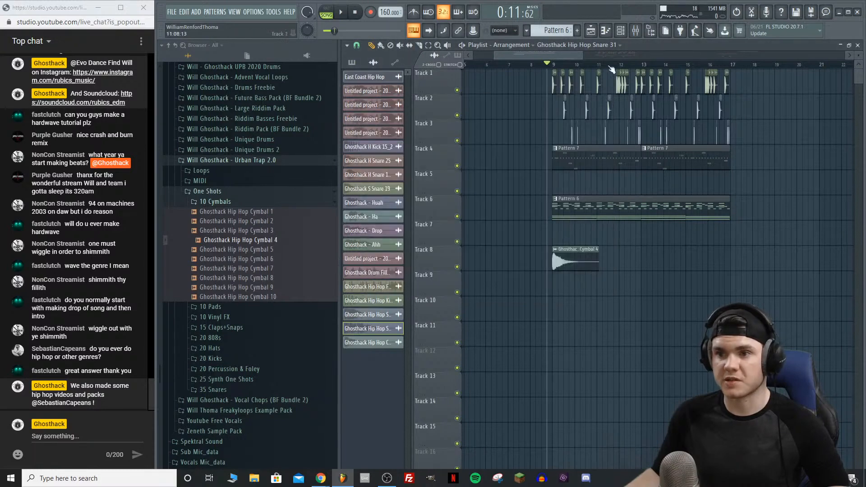
Step: Show the unsorted channels beside the mixer and route the Ghosthack Hip Hop CH 3 channel to mixer insert 8
click(635, 33)
click(624, 32)
click(533, 84)
click(553, 122)
drag(515, 227, 515, 225)
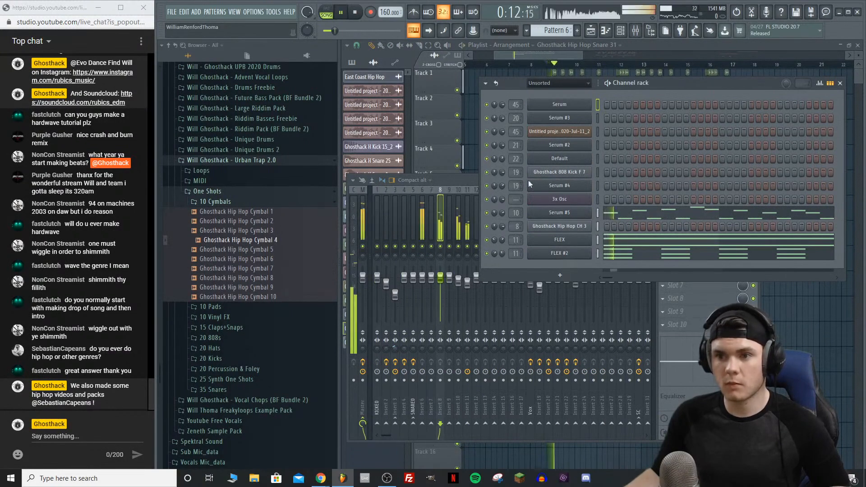
Step: Select the kick's mixer insert 6 and load Fruity Fast Dist in its first effect slot
right_click(422, 246)
click(423, 237)
key(space)
click(663, 207)
mouse_move(675, 219)
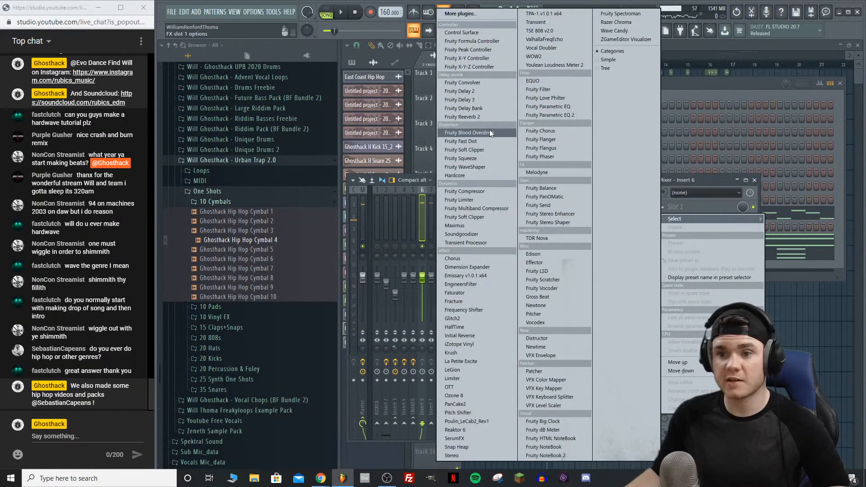
click(483, 141)
Step: Lower the threshold and mix of Fruity Fast Dist on insert 6 during playback
key(space)
drag(387, 112, 386, 141)
drag(426, 112, 426, 124)
Step: Open the Hip Hop Kick 1 sample settings from its Track 1 clip and raise the pitch to +200 cents
click(555, 72)
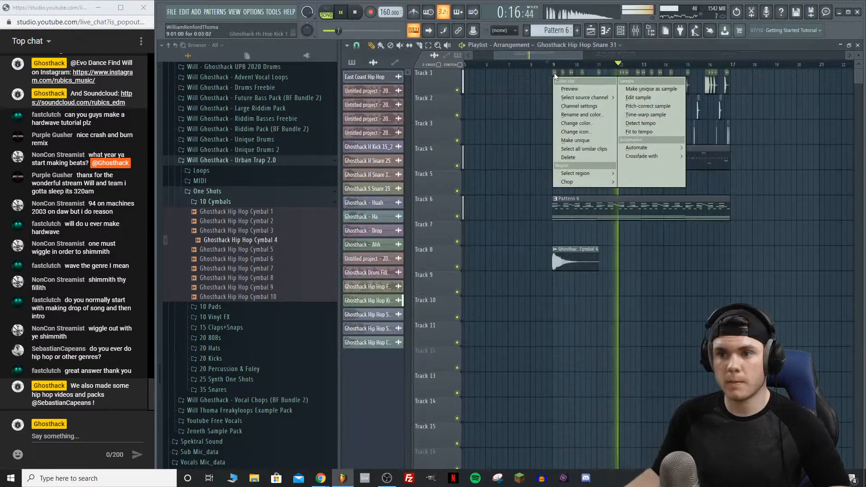
click(542, 82)
double_click(553, 81)
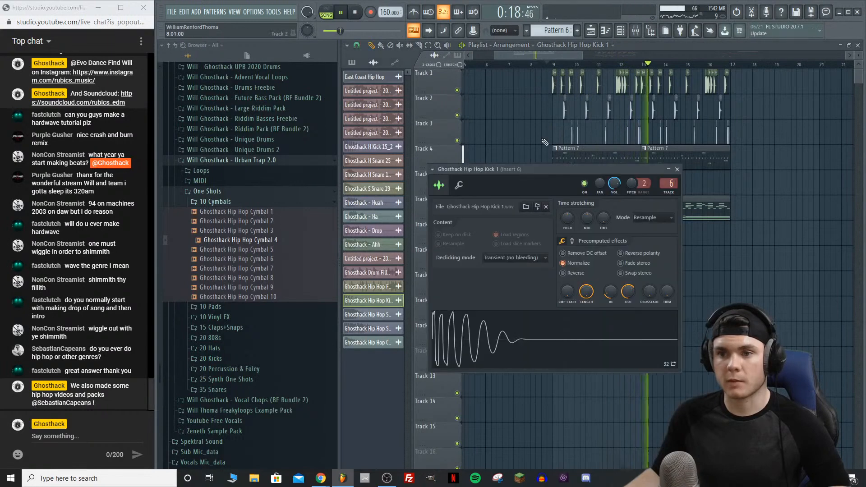
mouse_move(644, 183)
mouse_down()
mouse_move(632, 203)
mouse_move(644, 180)
mouse_up()
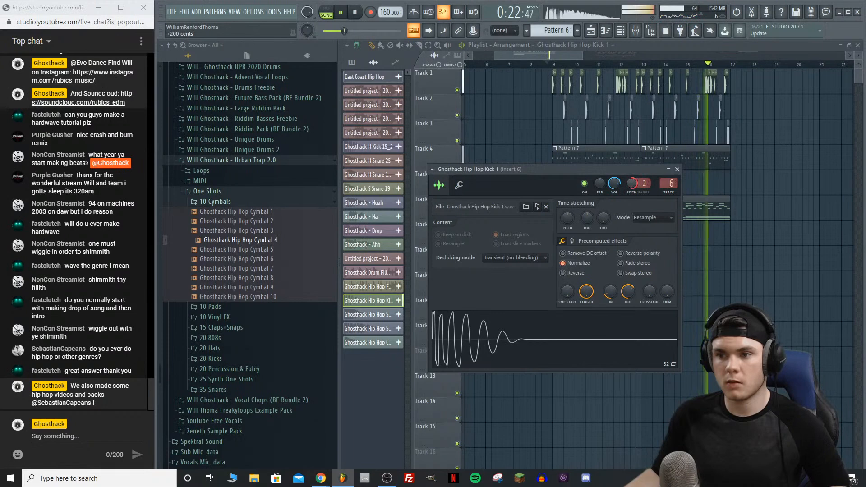
Step: Reopen Fruity Fast Dist on mixer insert 6 and set its mix level to 62% during playback
click(636, 30)
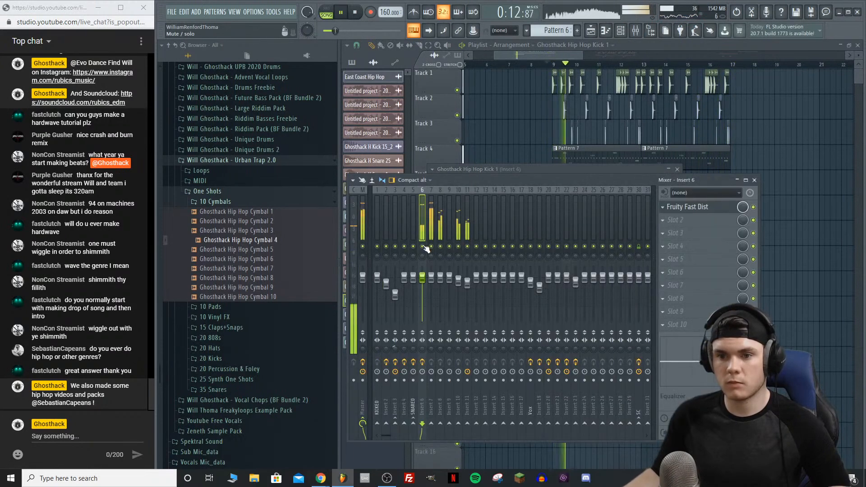
click(687, 207)
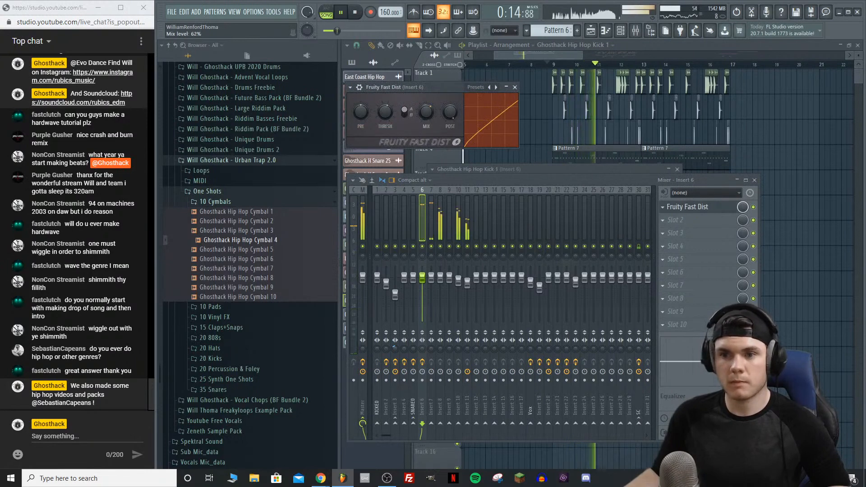
click(643, 45)
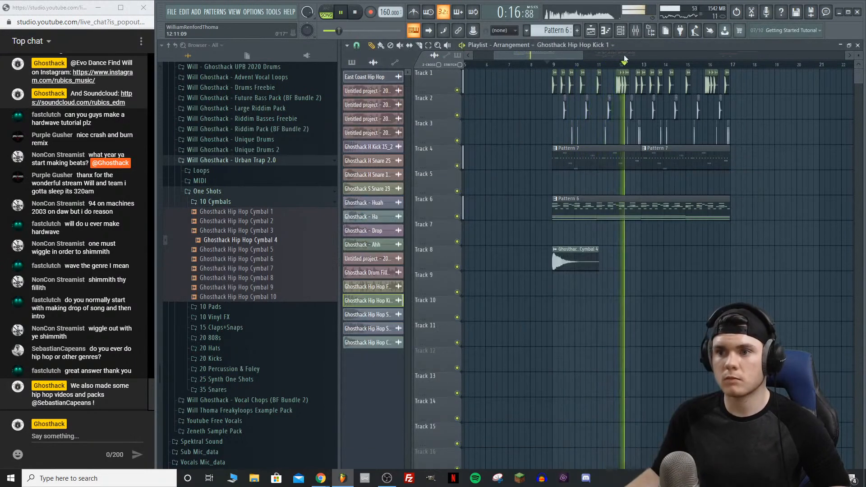
Step: Fine-tune the Hip Hop Kick 1 sample settings during playback, close them and stop the song
double_click(555, 80)
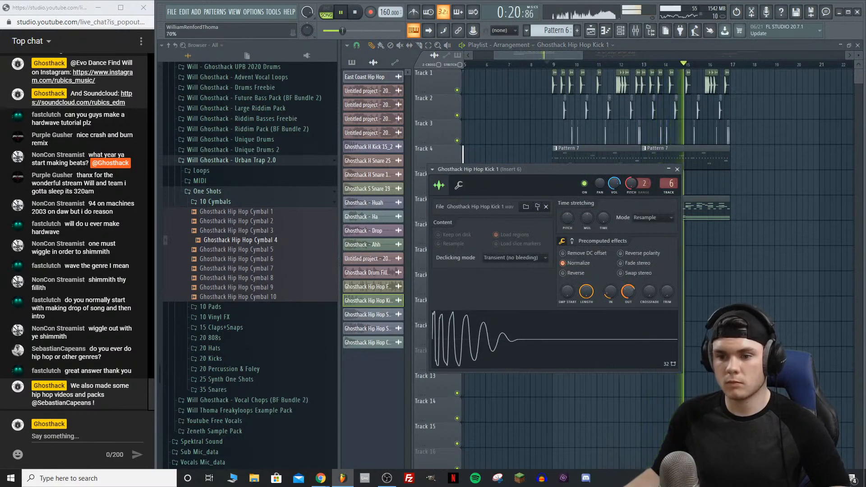
click(678, 170)
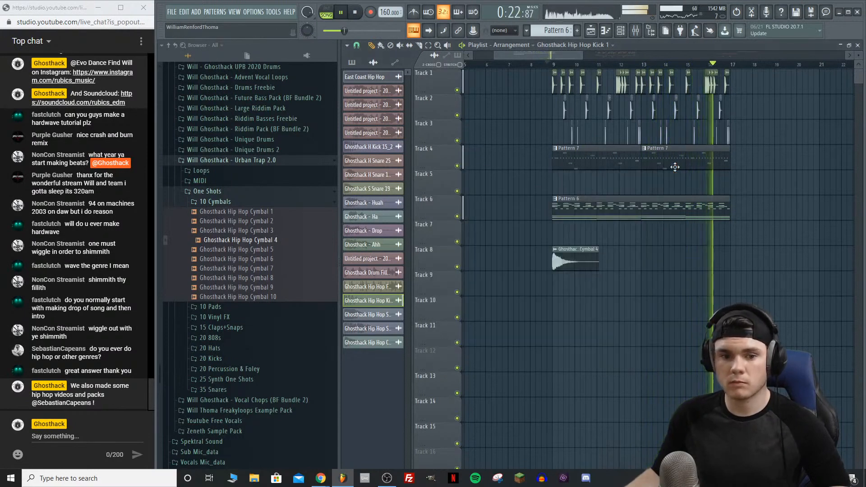
click(777, 154)
key(space)
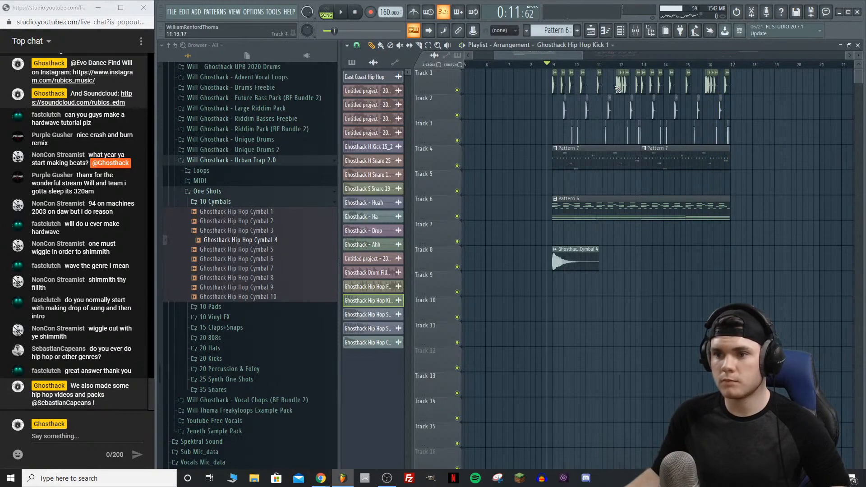
Step: Play the drop from bar 25 and replay the section from bar 9 to compare the two parts
scroll(641, 65, down, 5)
click(641, 65)
key(space)
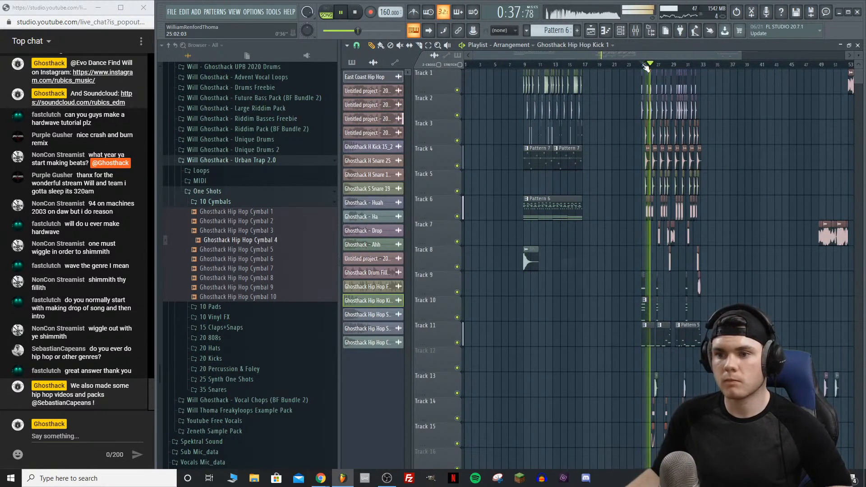
click(525, 66)
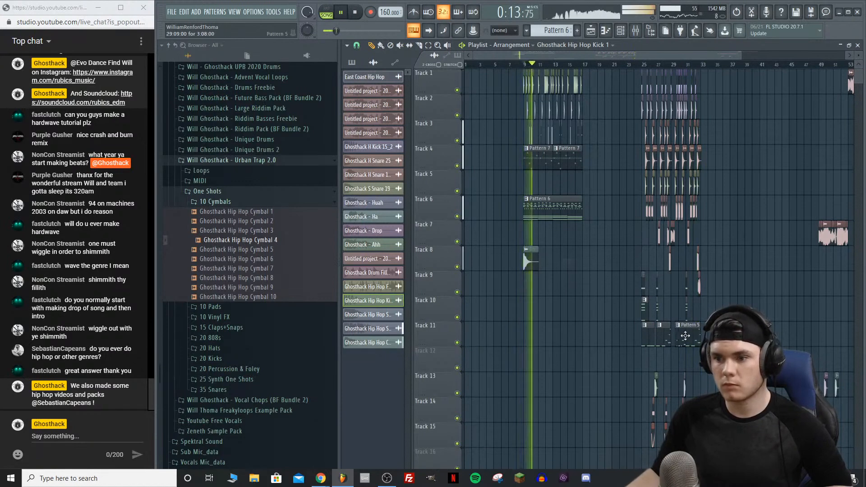
scroll(532, 62, up, 4)
key(space)
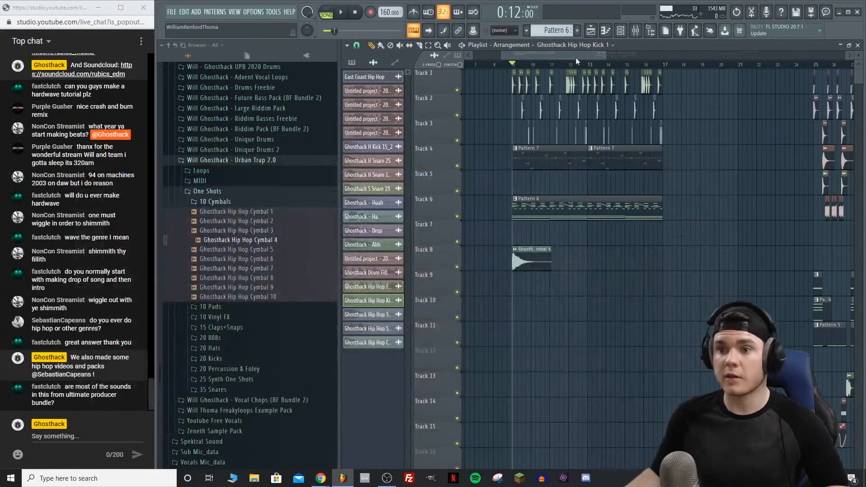
Step: Look over the drop's clips from bar 25 to 33 and replay the start of the section at bar 9
scroll(575, 57, down, 6)
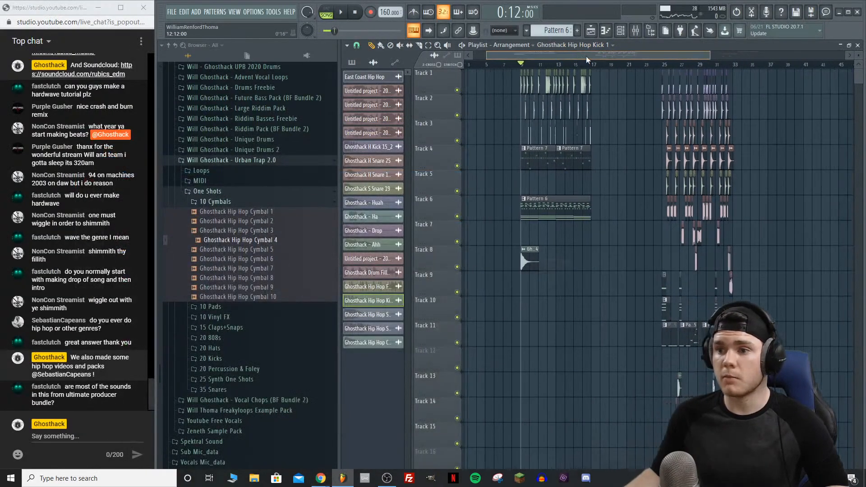
scroll(644, 66, up, 5)
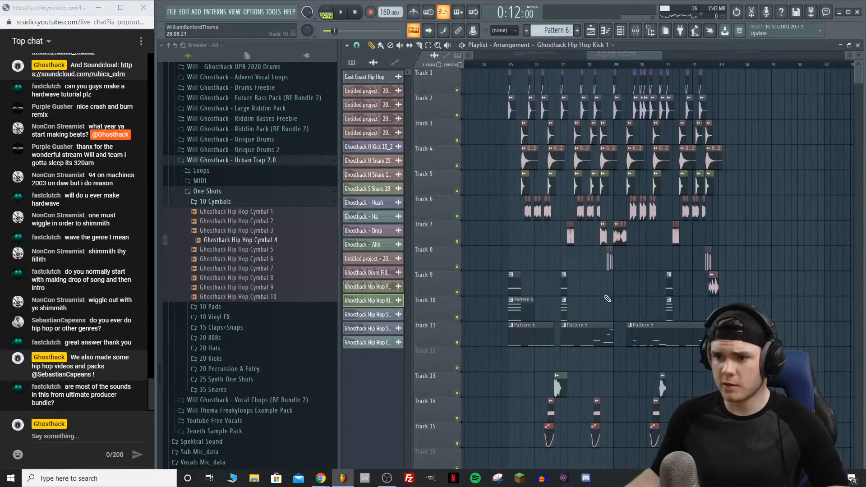
drag(593, 55, 516, 77)
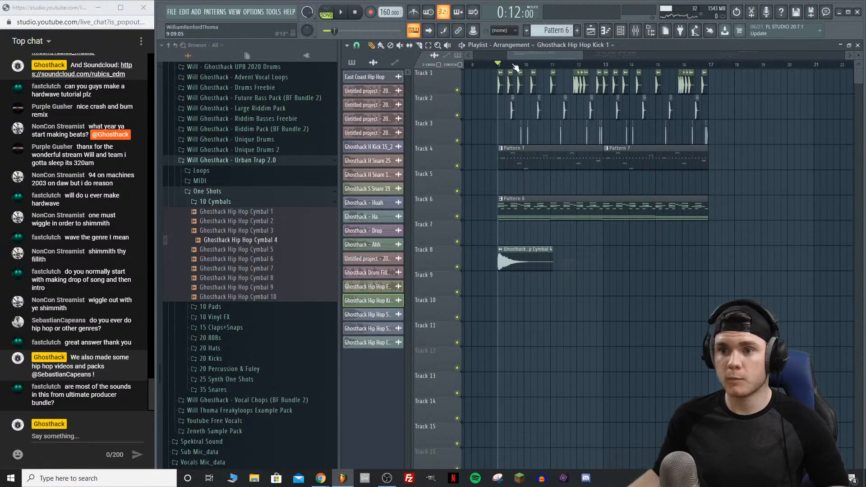
key(space)
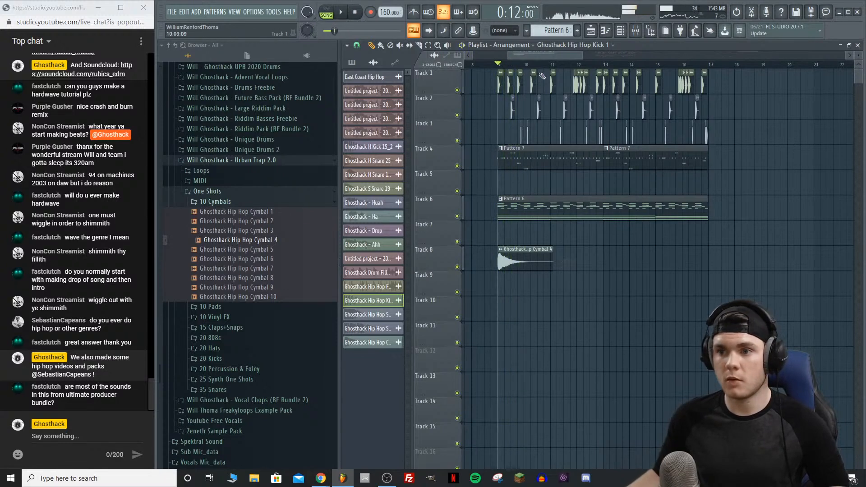
Step: Solo Track 11, listen to its pattern from bar 25, unsolo it and return to the bar 9 section
scroll(543, 68, down, 2)
drag(563, 56, 613, 68)
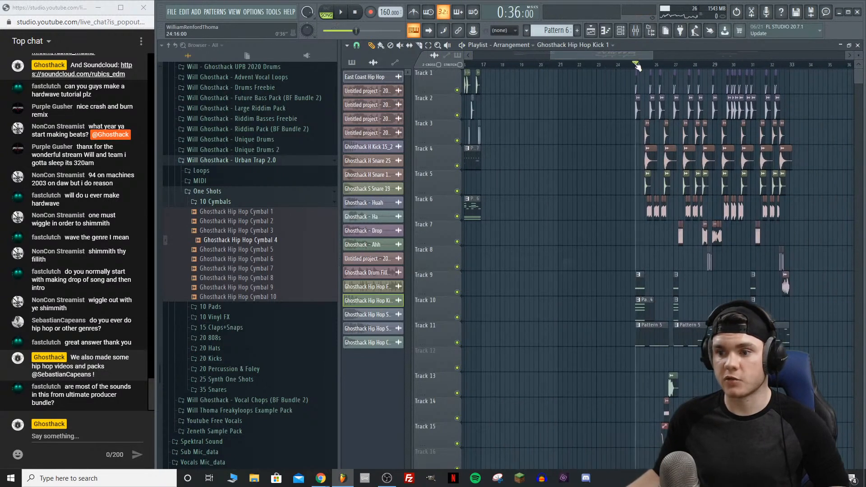
right_click(459, 342)
key(space)
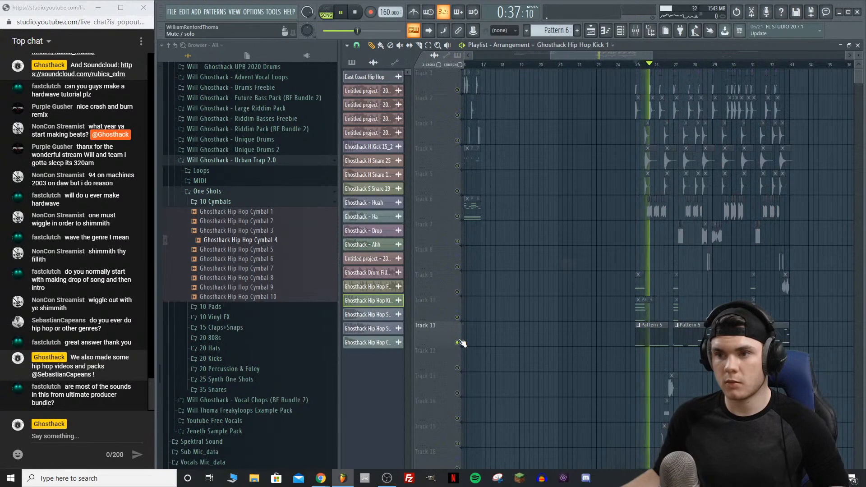
key(space)
drag(564, 56, 522, 62)
click(457, 191)
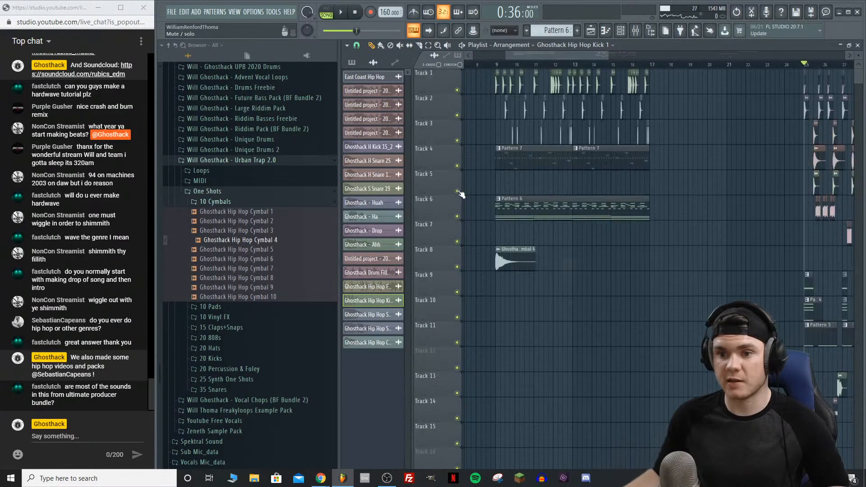
Step: Play the section from bar 9, collapse the 10 Cymbals folder and stop playback
click(498, 65)
key(space)
scroll(503, 65, up, 3)
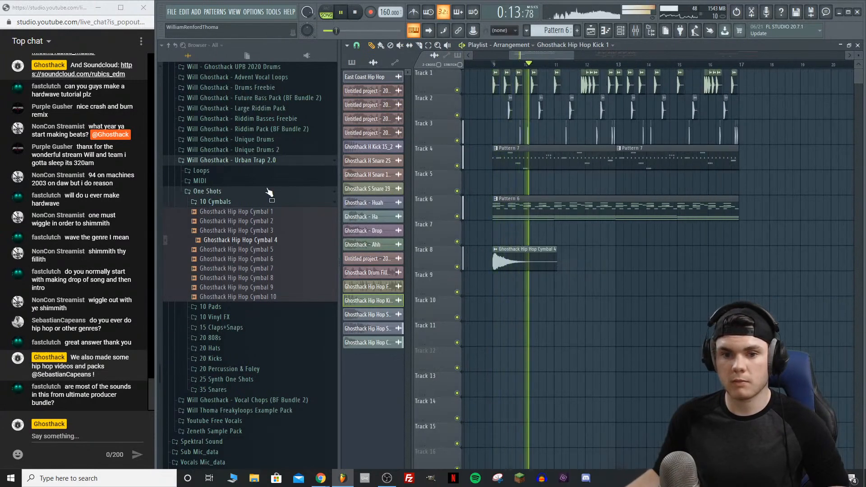
click(242, 201)
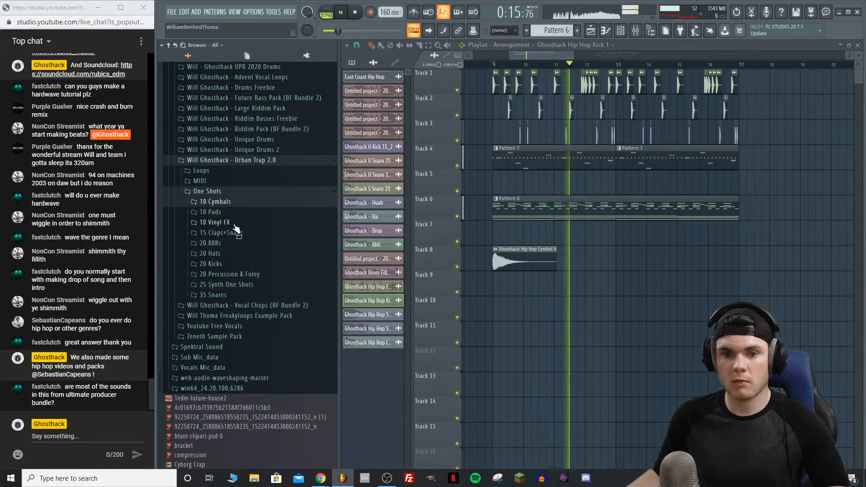
key(space)
Step: Open the 20 808s folder and preview several Hip Hop 808 samples in D# and E, ending on 808 E 2
click(210, 243)
click(293, 254)
click(272, 282)
click(273, 263)
click(272, 292)
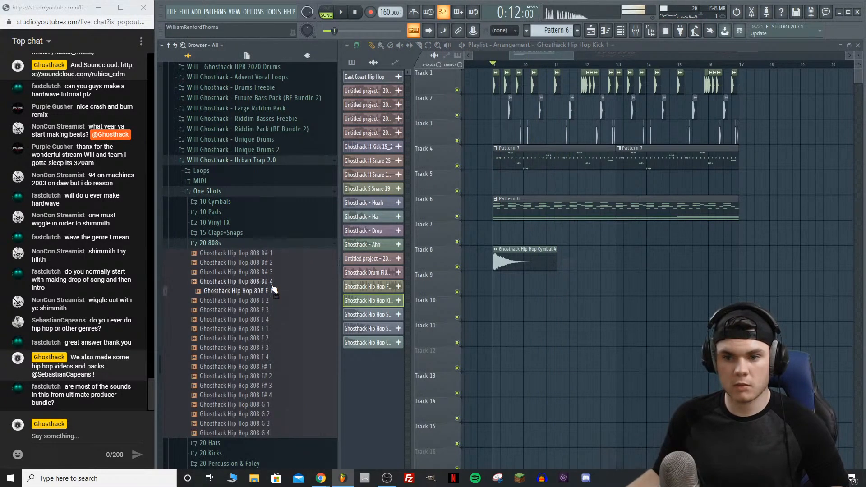
click(271, 301)
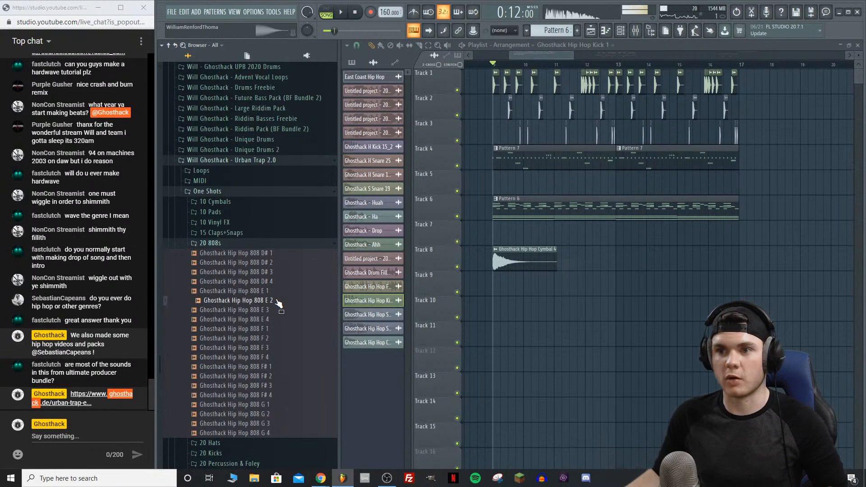
Step: Add Ghosthack Hip Hop 808 E 2 as a new channel in the Unsorted group of the channel rack and briefly play the pattern
click(622, 38)
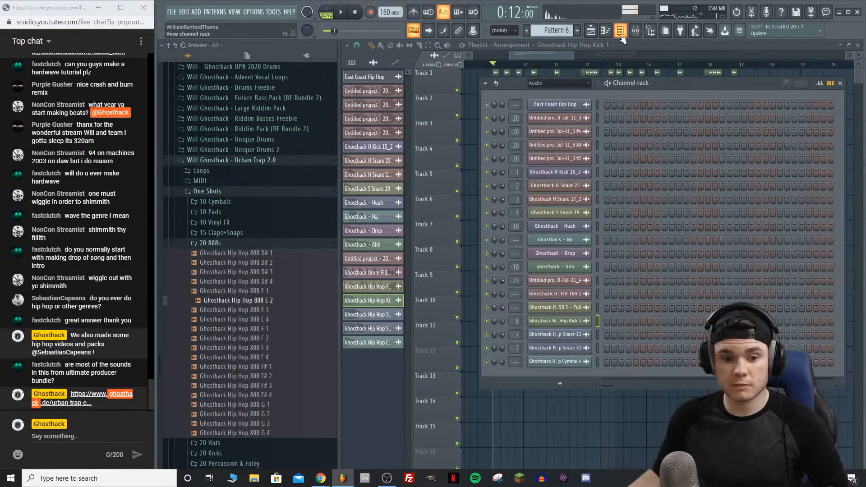
click(565, 84)
click(549, 128)
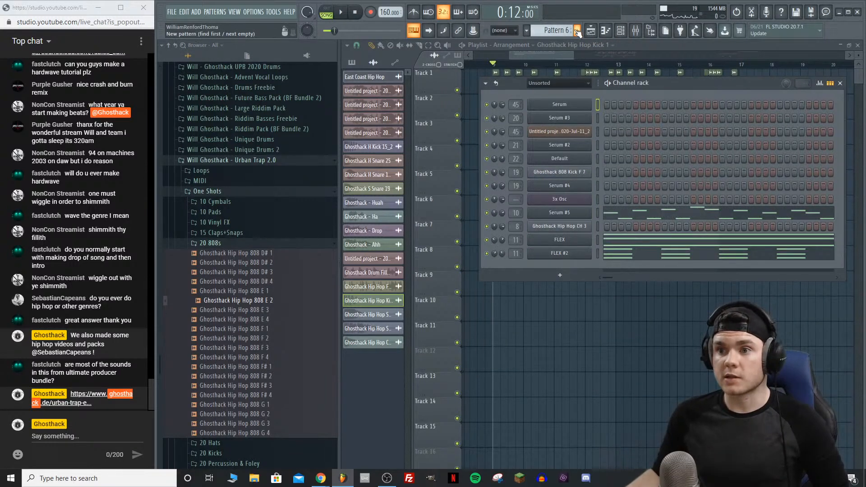
drag(254, 305, 568, 267)
key(space)
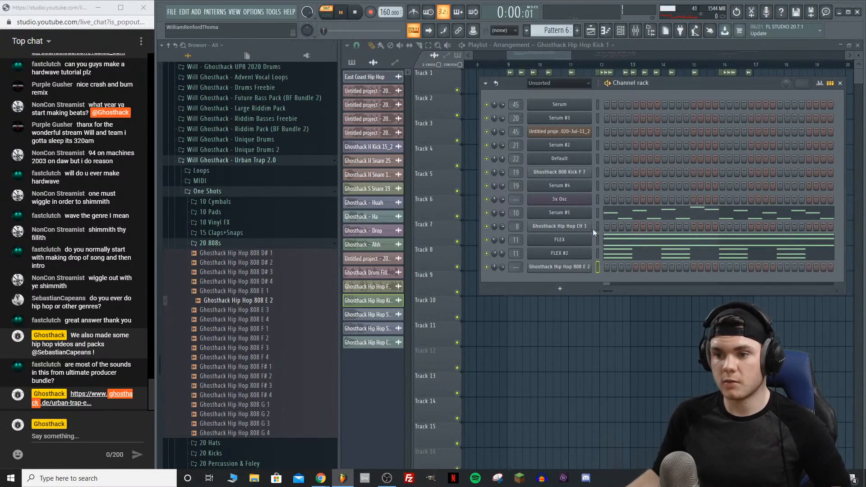
key(space)
right_click(588, 272)
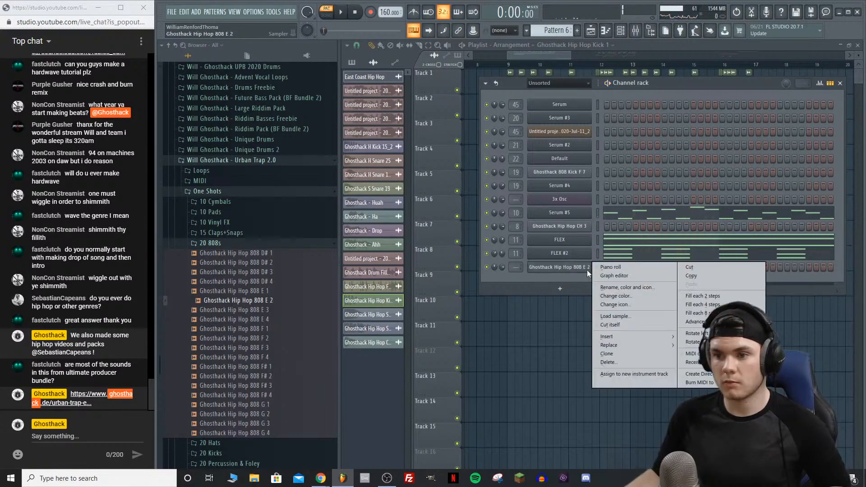
click(613, 267)
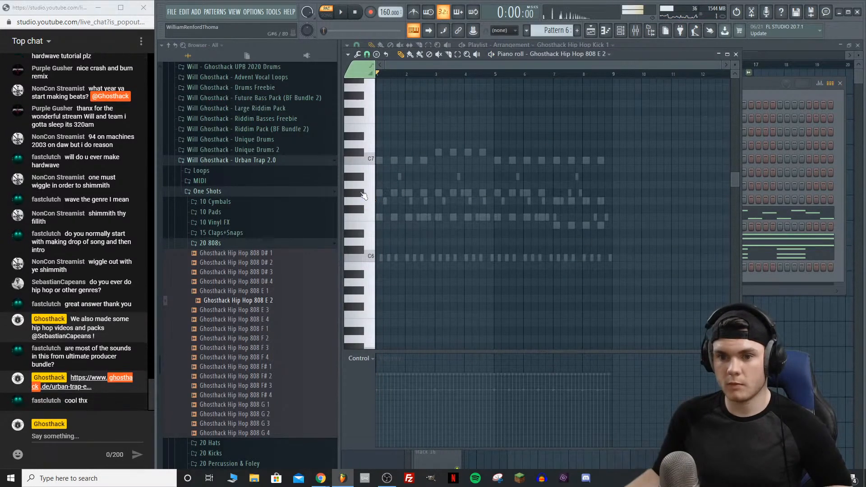
click(771, 90)
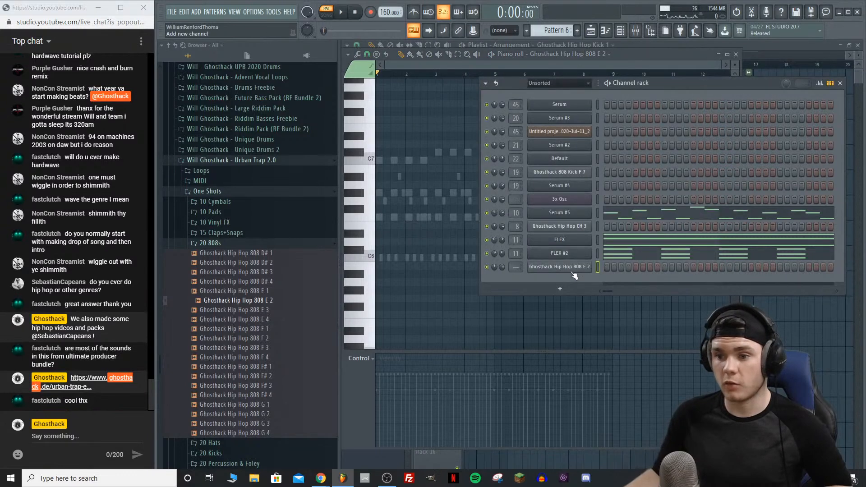
Step: Enable the 808 E 2 channel's volume envelope with minimum attack and release and raised sustain, then return to the sample settings
click(571, 268)
click(445, 174)
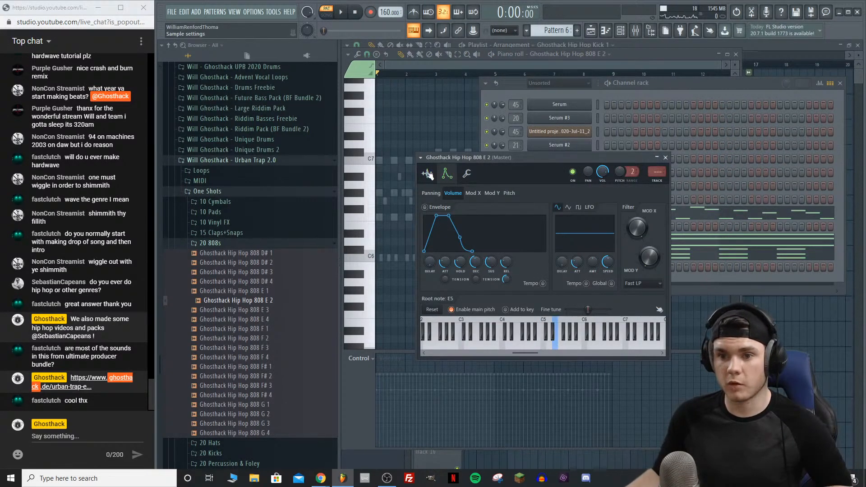
click(426, 174)
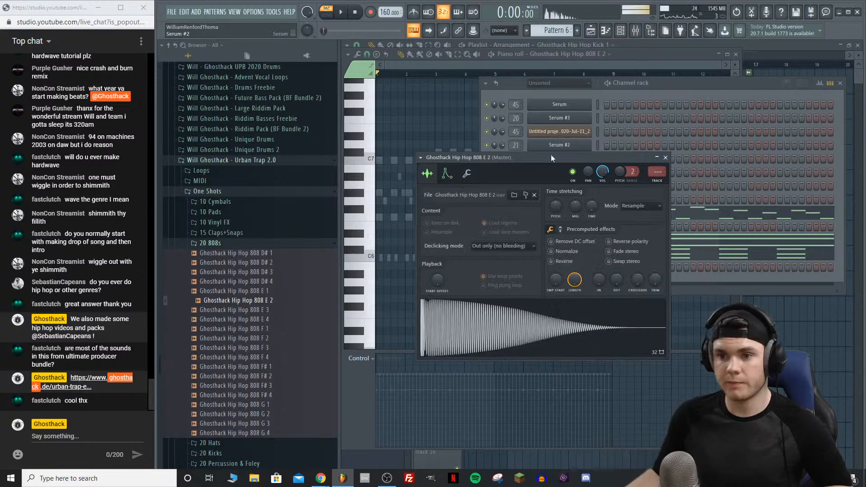
click(448, 174)
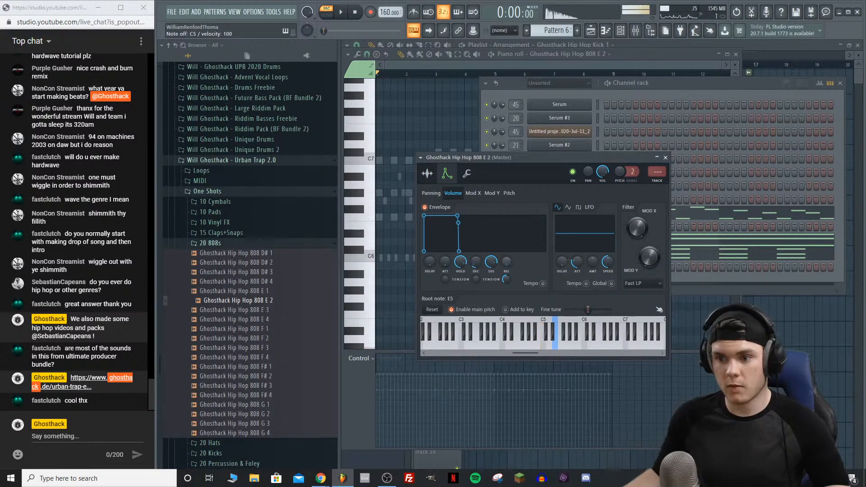
click(431, 175)
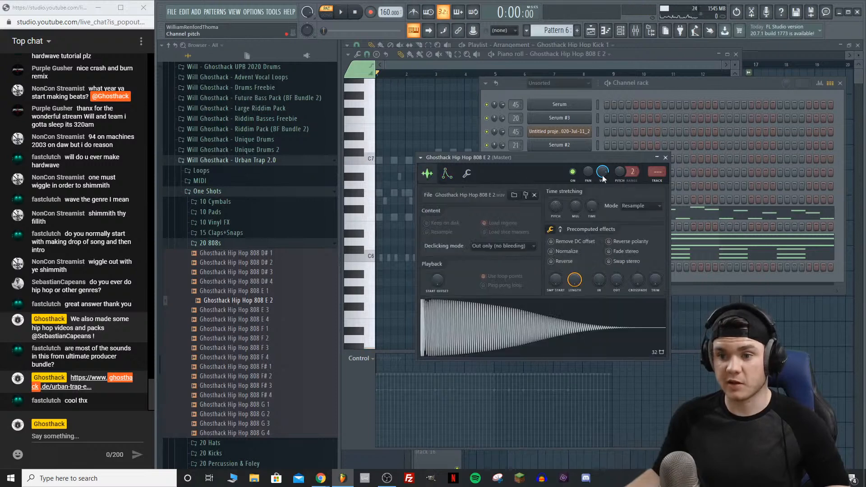
Step: Enable Porta and Mono for the 808 E 2 channel, test the glide with a few notes and close its settings
click(468, 175)
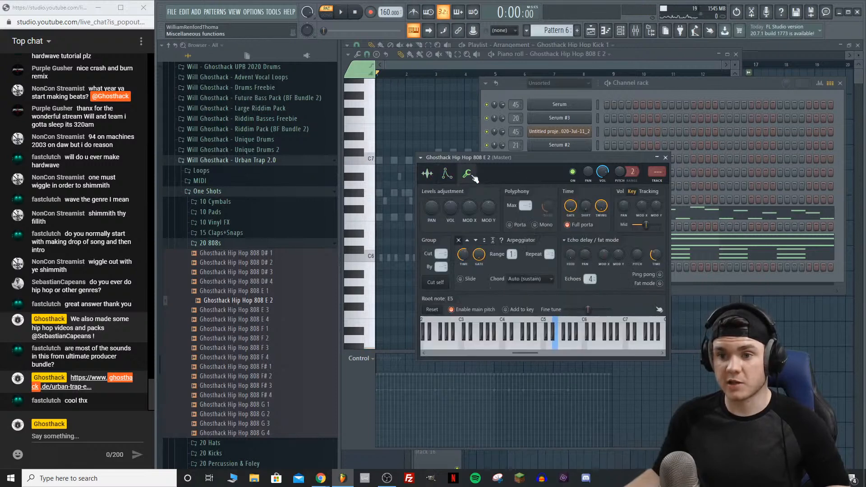
click(519, 225)
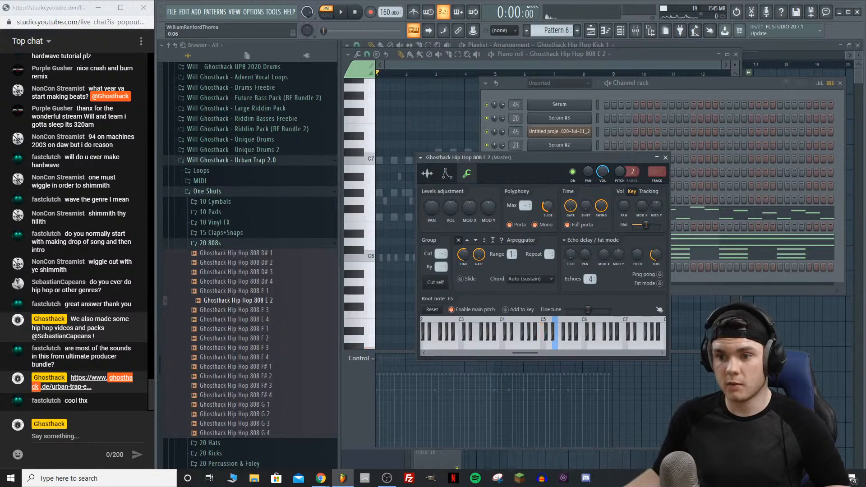
key(z)
key(r)
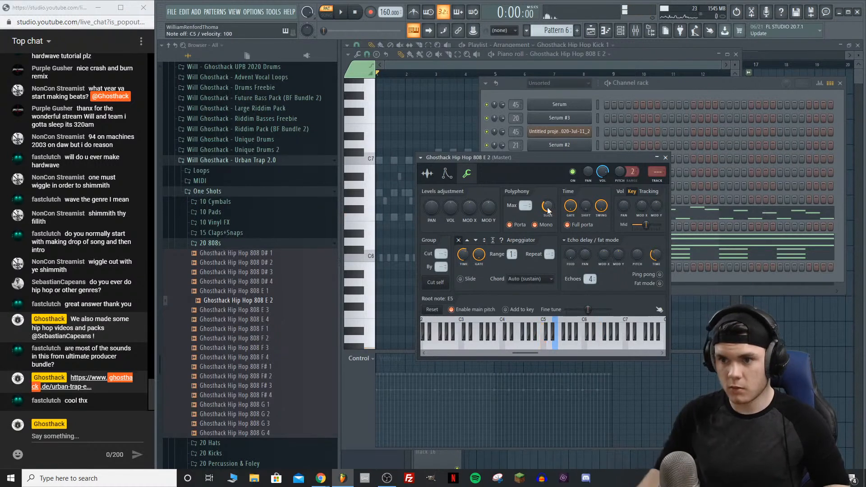
key(v)
key(q)
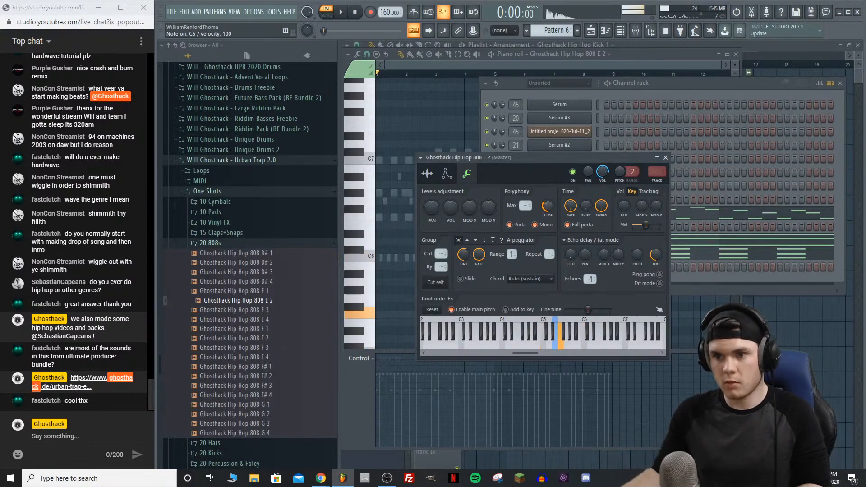
click(446, 173)
click(427, 174)
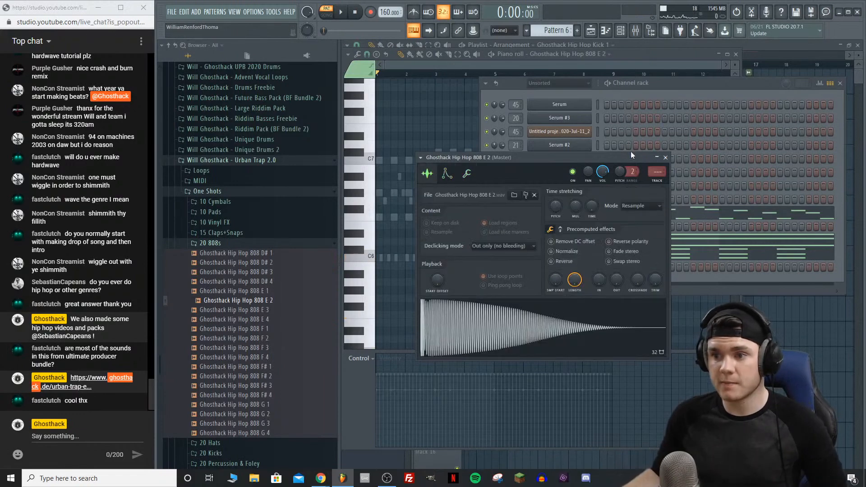
click(666, 158)
Step: Open the 808 E 2 channel in the piano roll and bring its note range into view
right_click(582, 266)
click(618, 265)
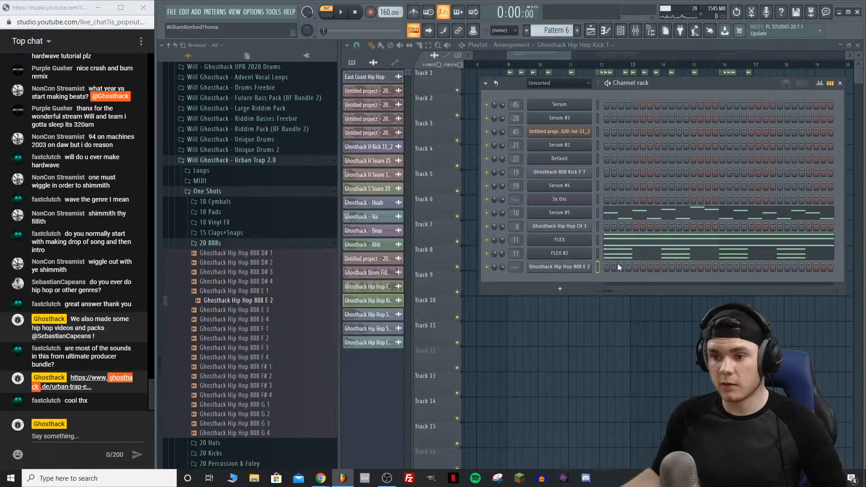
right_click(588, 266)
click(607, 267)
scroll(446, 176, up, 3)
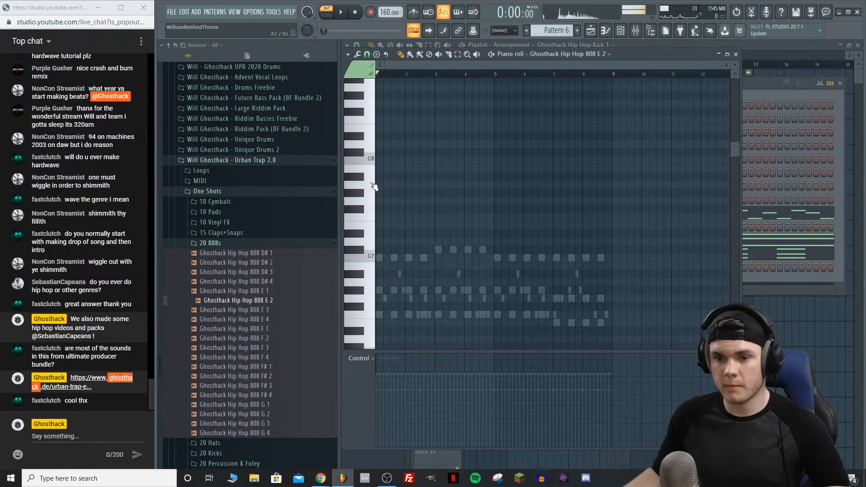
Step: Place a one-bar F8 note at the start of bar 1 in the Ghosthack Hip Hop 808 E 2 piano roll, then return to the playlist
scroll(371, 201, up, 2)
click(380, 168)
click(380, 169)
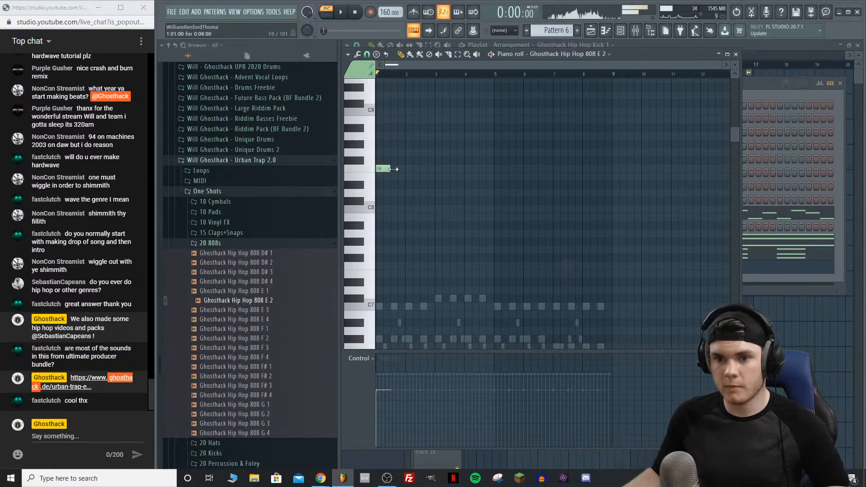
click(735, 54)
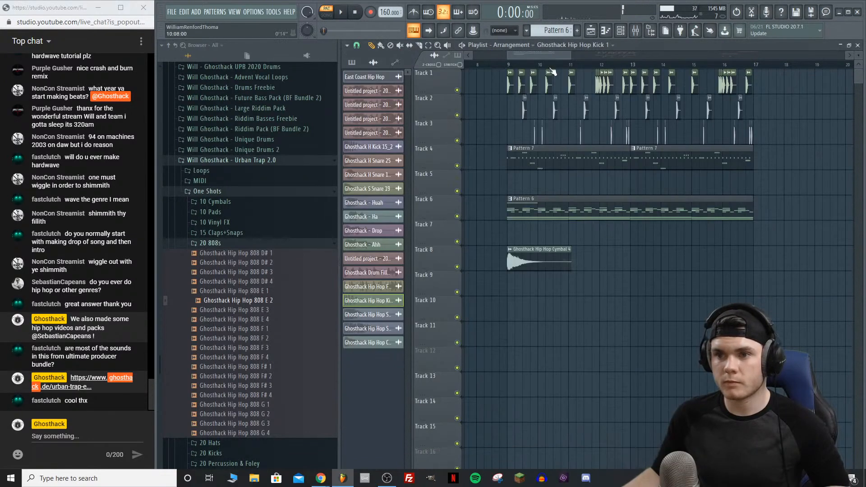
Step: Open and play Pattern 6 in the arrangement, then solo Track 1 and unmute Track 2
double_click(539, 206)
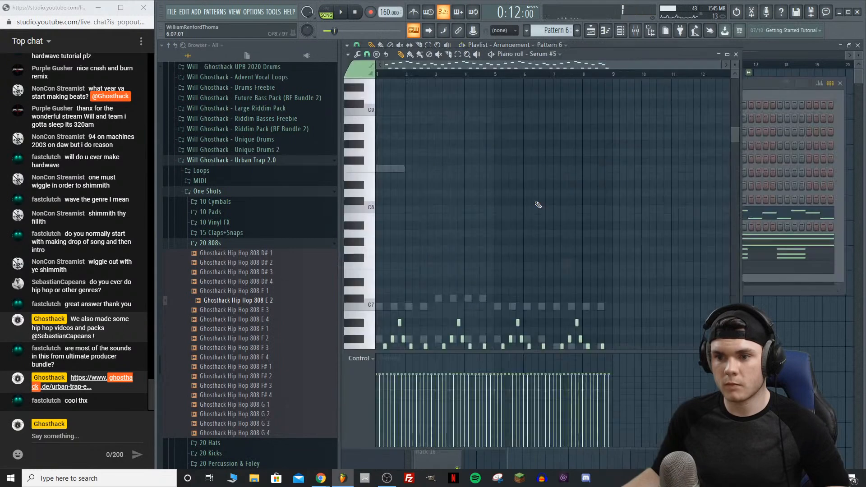
key(space)
click(736, 54)
key(space)
right_click(457, 90)
click(457, 115)
key(space)
Step: Check Pattern 7's notes, then unmute Track 6 alongside the drum tracks and play the arrangement
double_click(540, 164)
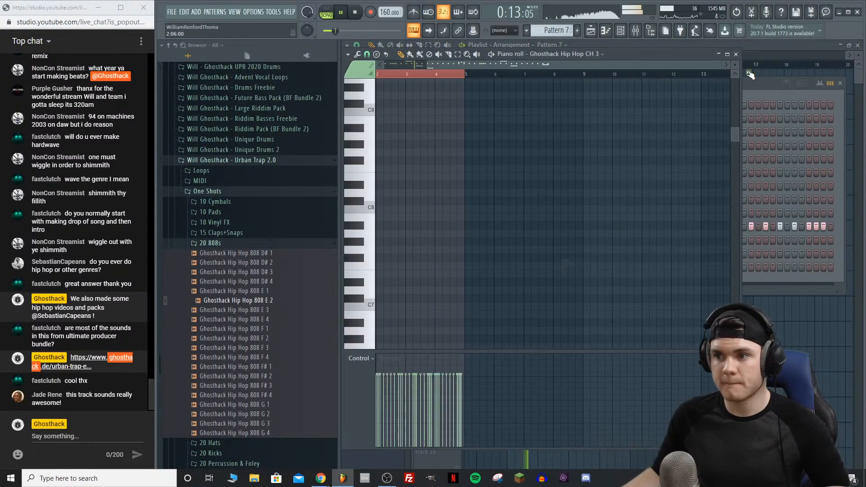
click(756, 49)
key(space)
key(space)
click(458, 166)
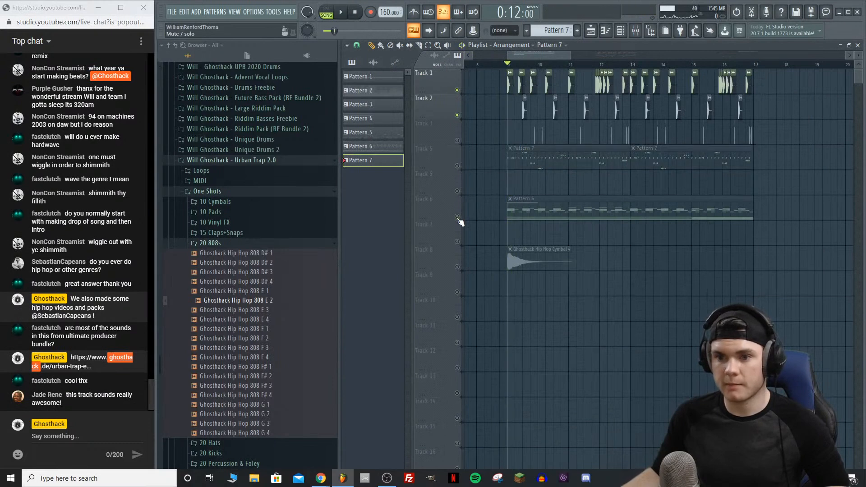
click(458, 216)
key(space)
Step: Reopen Pattern 6 and shorten the F8 note of the 808 E 2 channel to 0:06:00
click(534, 211)
double_click(537, 211)
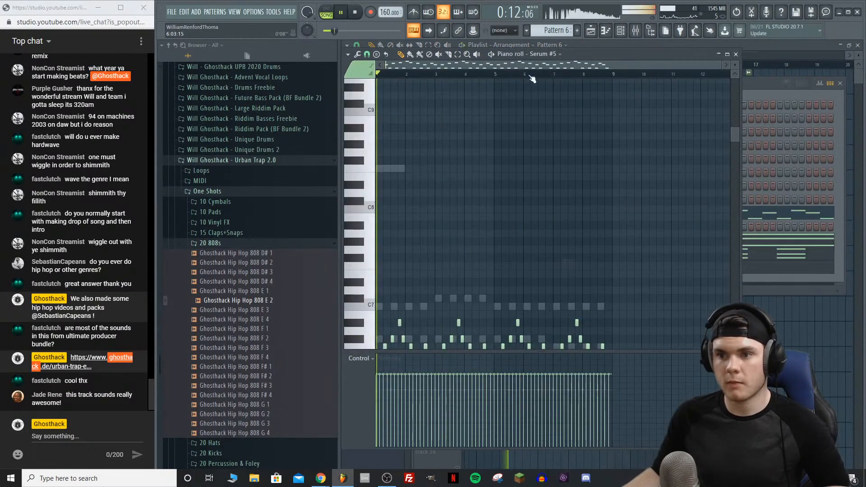
key(space)
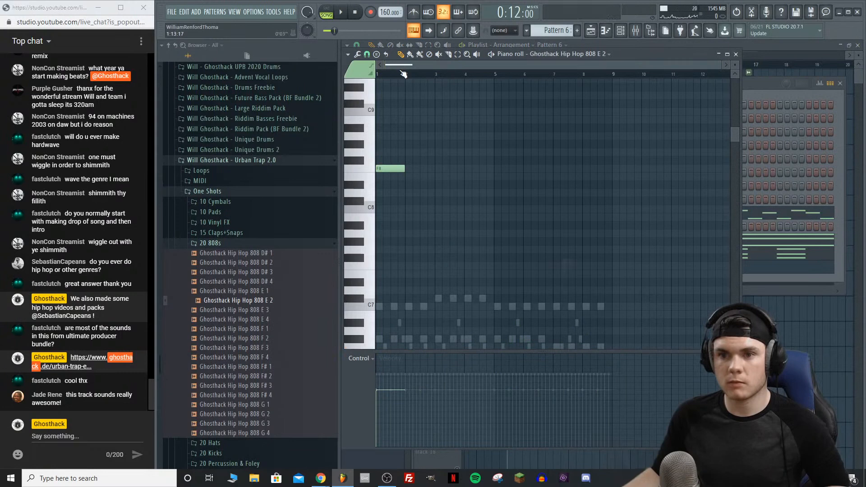
scroll(401, 72, up, 4)
drag(448, 169, 419, 174)
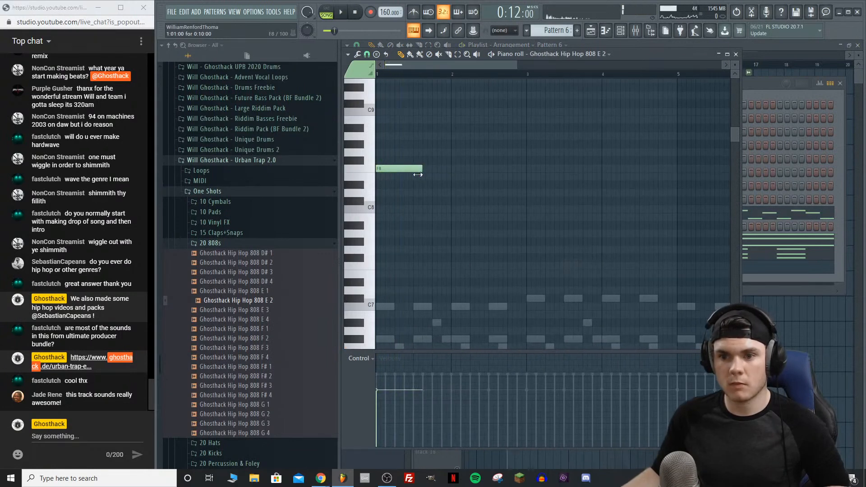
key(space)
double_click(403, 168)
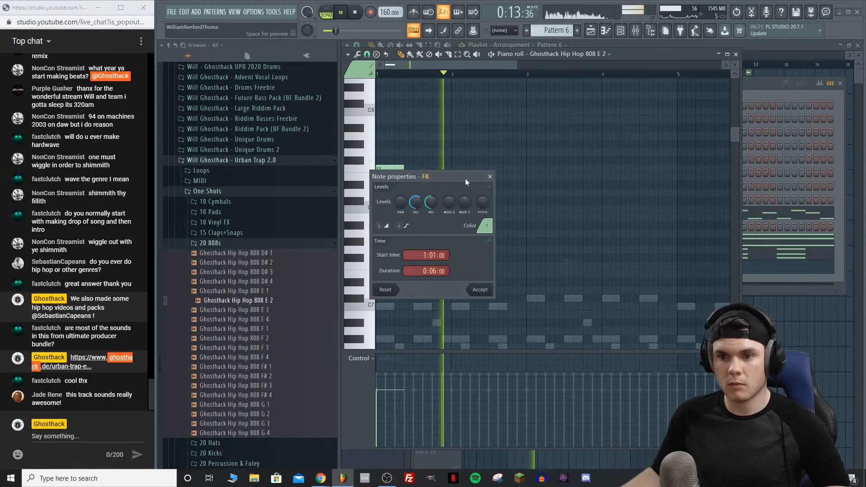
click(491, 176)
Step: Place two more 0:06:00 F8 notes directly after the first one and play the result
click(412, 170)
key(space)
key(space)
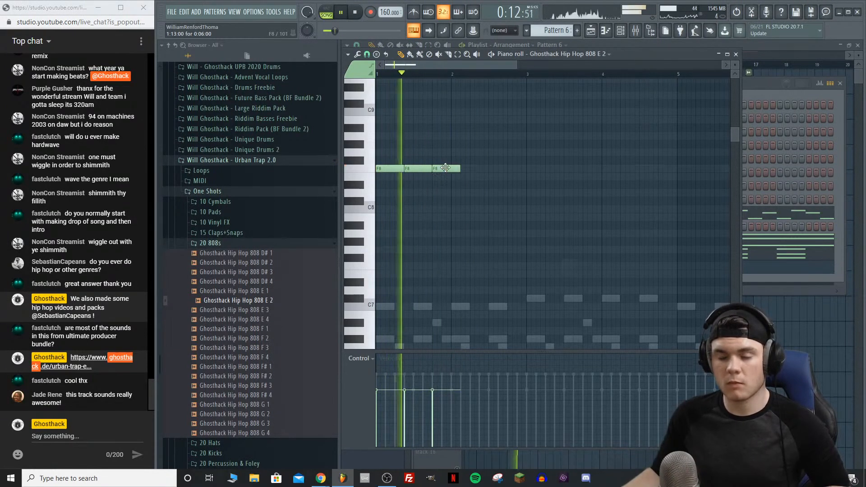
click(439, 168)
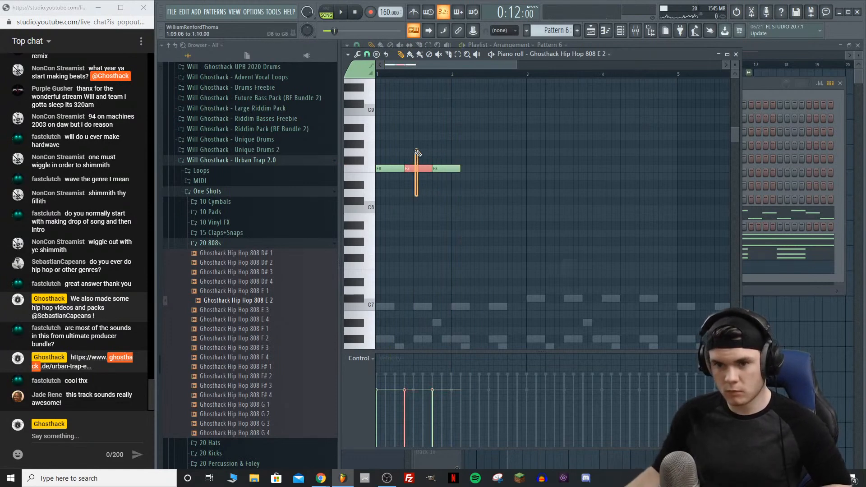
Step: Raise the middle 808 note one octave, then transpose all three notes down an octave
scroll(494, 183, up, 3)
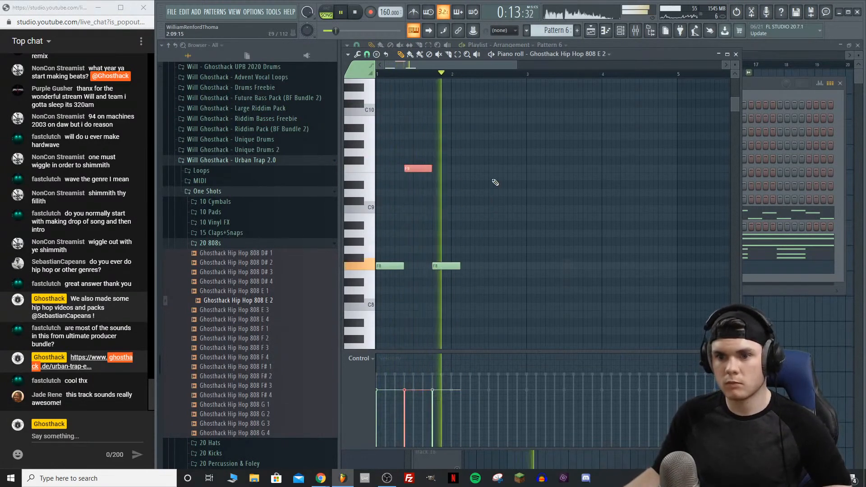
drag(497, 267, 386, 94)
key(ctrl+Down)
key(space)
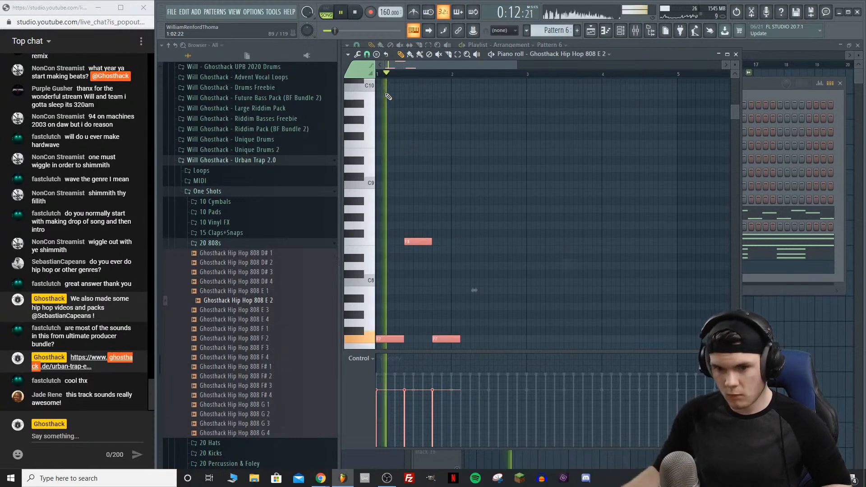
ctrl+click(514, 210)
scroll(516, 214, down, 3)
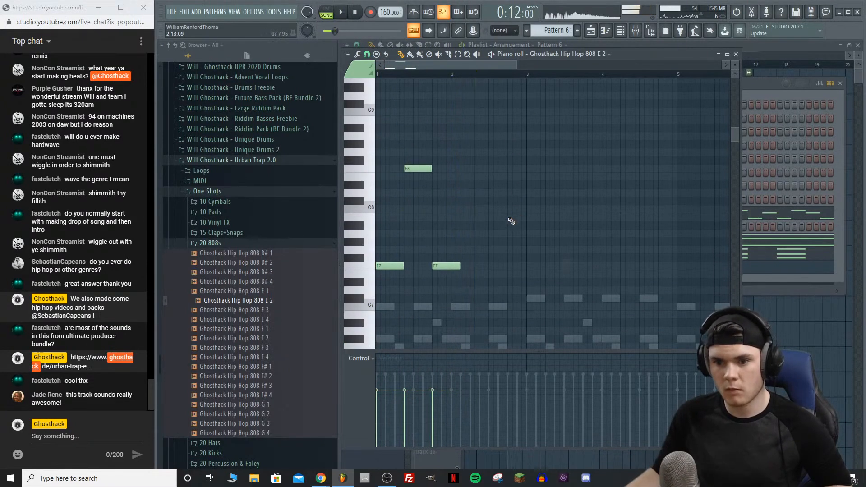
Step: Shorten the last F7 note in bar 1 to about a quarter of a bar and replay the phrase
key(space)
drag(460, 267, 455, 270)
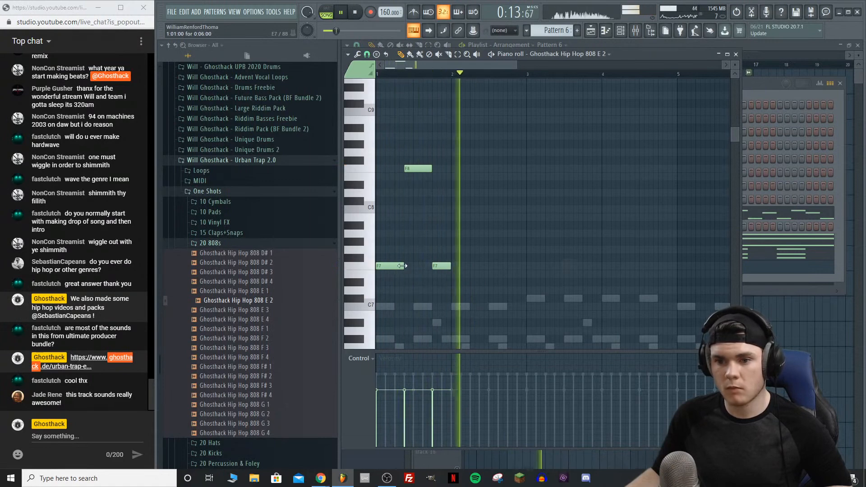
key(space)
key(space)
drag(395, 269, 404, 270)
key(space)
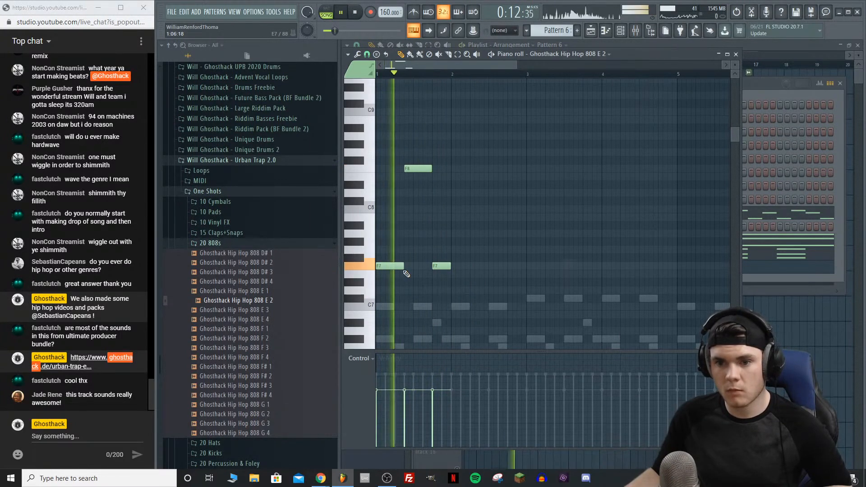
click(536, 202)
right_click(536, 203)
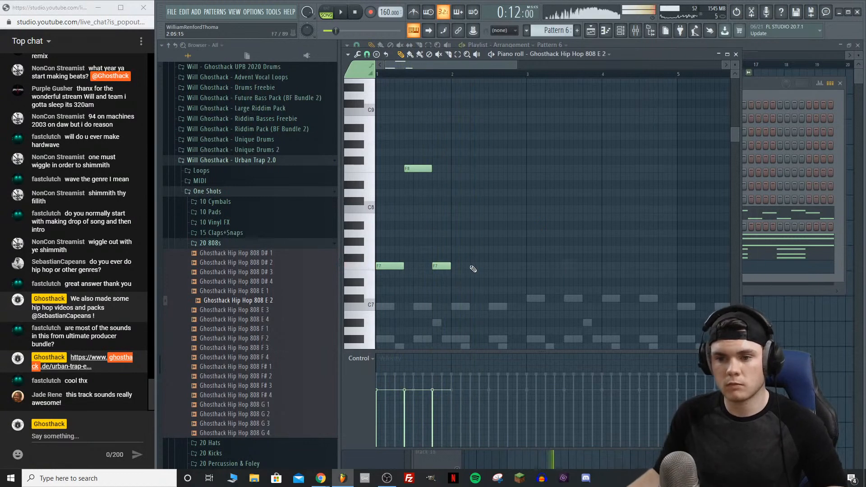
Step: Add a half-bar F7 note in bar 2, followed by a quarter-bar C8 note at the end of the bar
key(space)
drag(498, 266, 504, 266)
key(space)
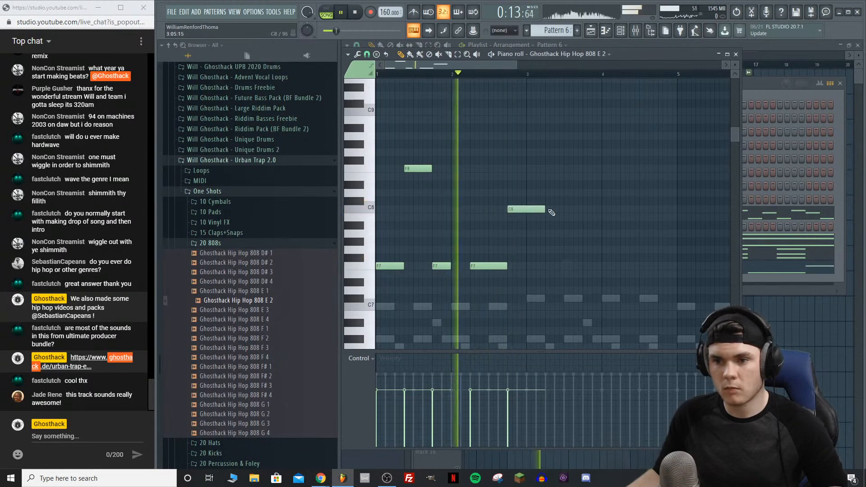
drag(546, 209, 526, 210)
key(space)
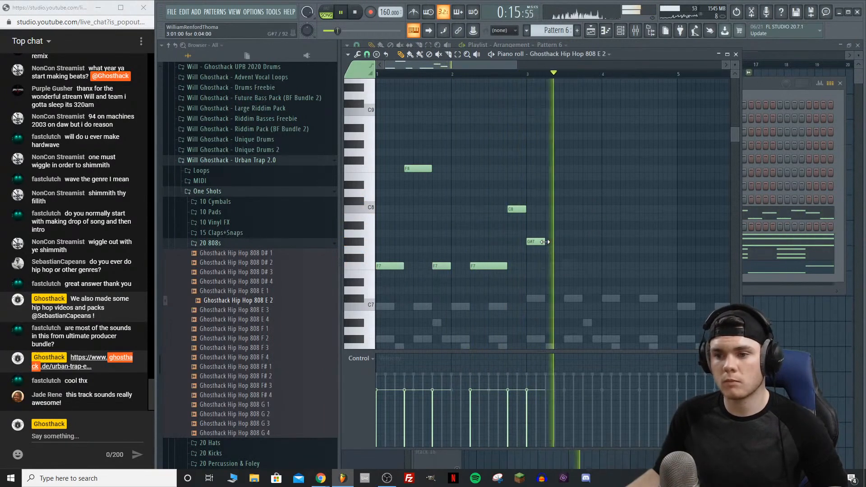
Step: Lengthen the G#7 note at bar 3 to half a bar and add three short G#7 notes around the start of bar 4
drag(544, 242, 563, 242)
key(space)
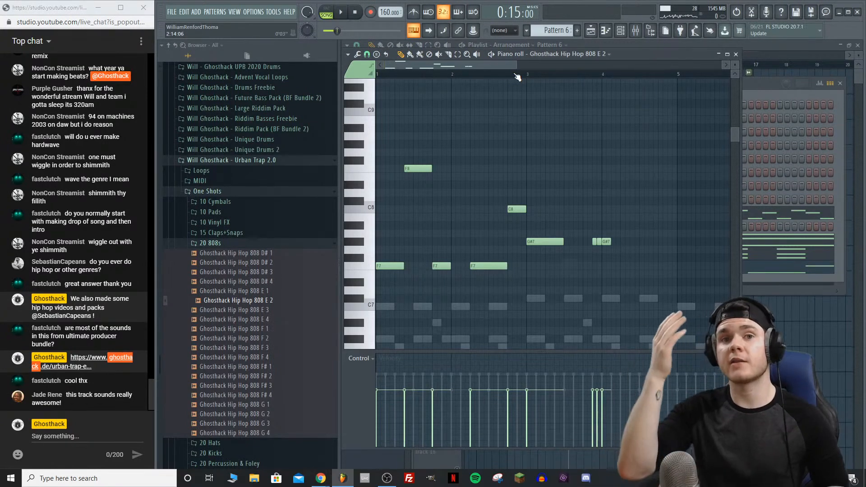
key(space)
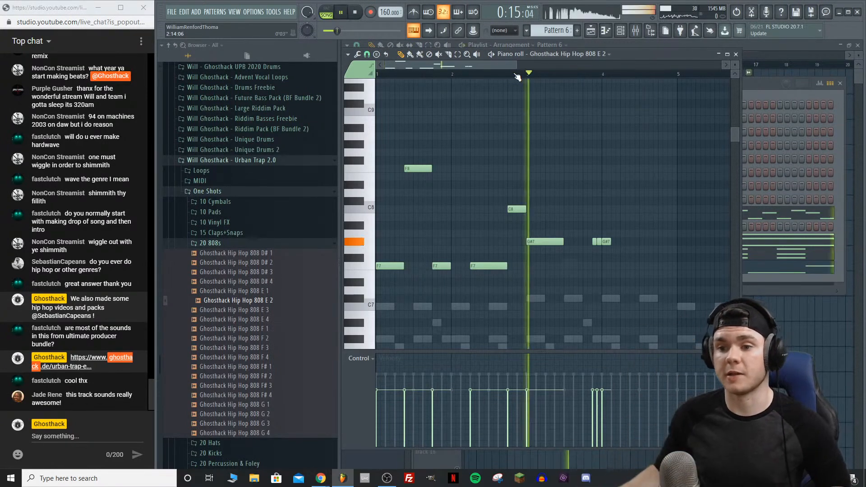
Step: Continue the 808 line in bar 4 with a 0:02:00 A#7 note followed by a 0:02:00 G#7 note
scroll(518, 77, down, 1)
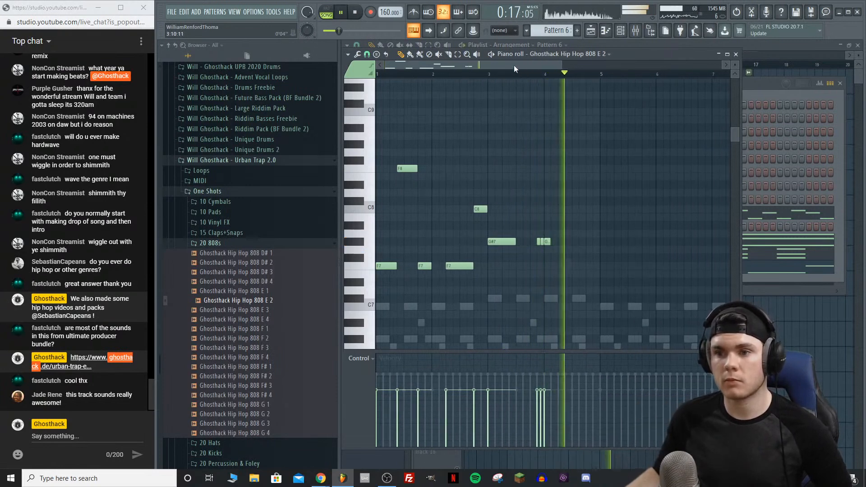
scroll(523, 76, up, 1)
scroll(535, 77, up, 1)
key(space)
drag(562, 227, 572, 227)
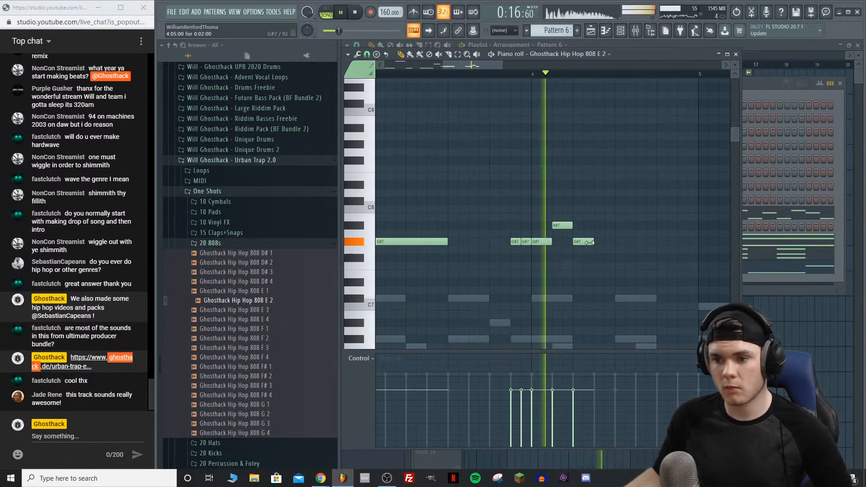
Step: Lengthen the last G#7 note to a quarter bar and add a quarter-bar G7 note at the end of bar 4
scroll(590, 242, down, 2)
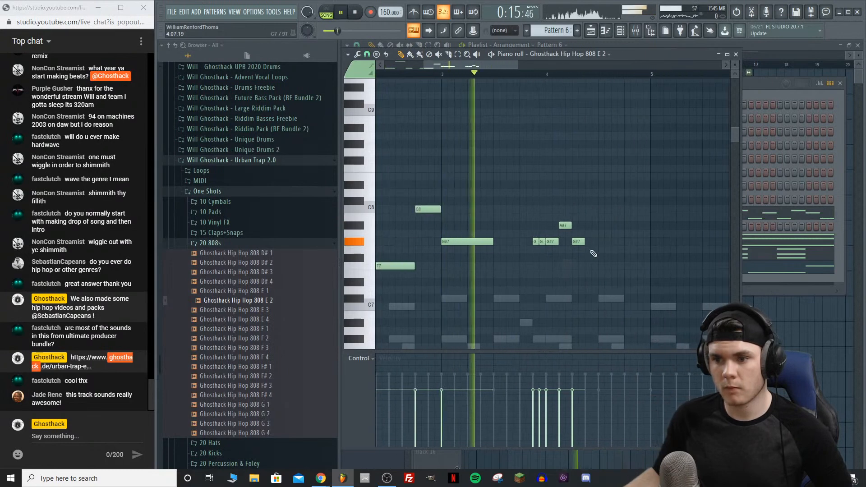
drag(589, 241, 596, 241)
drag(483, 66, 496, 67)
key(space)
click(578, 257)
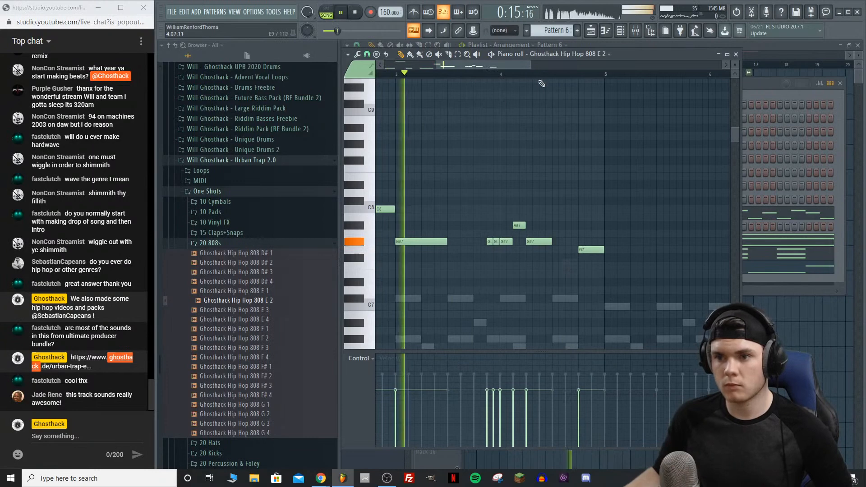
Step: Move the last note of bar 4 up to C8 and play the passage from bar 4
scroll(539, 81, down, 2)
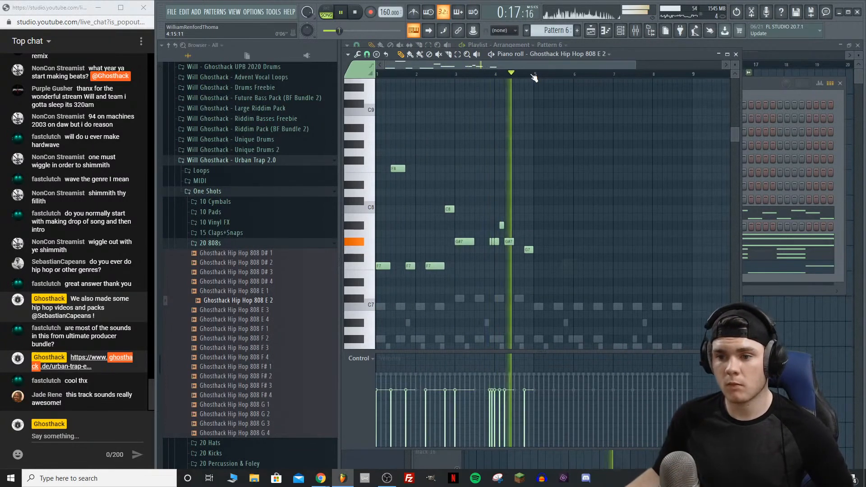
key(space)
drag(529, 218, 530, 207)
key(space)
click(496, 75)
key(space)
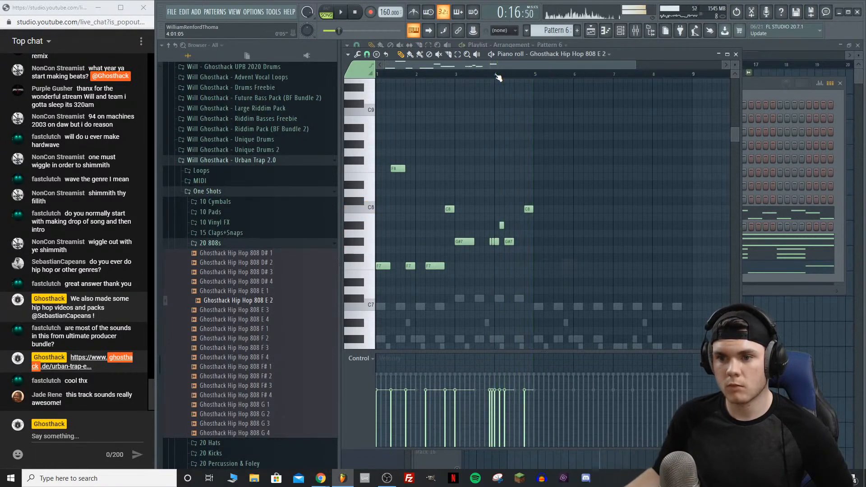
Step: Duplicate the whole 808 phrase and position the copy so it starts at bar 5
key(ctrl+a)
key(ctrl+b)
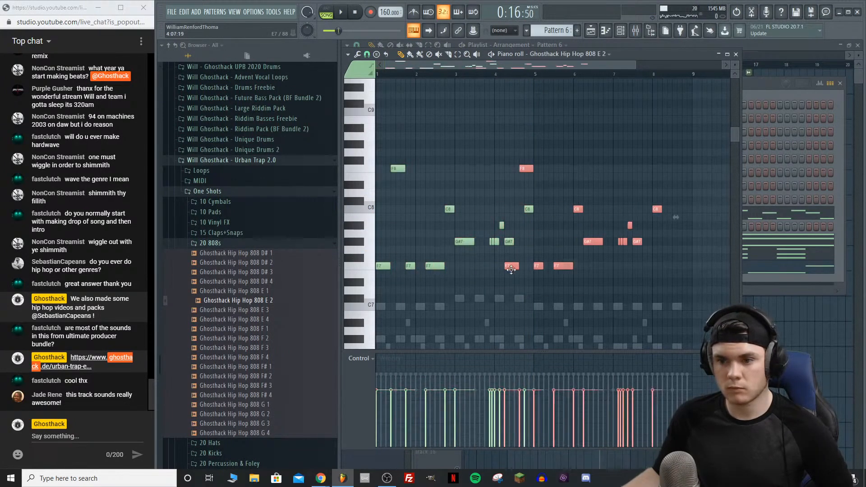
key(space)
ctrl+click(607, 299)
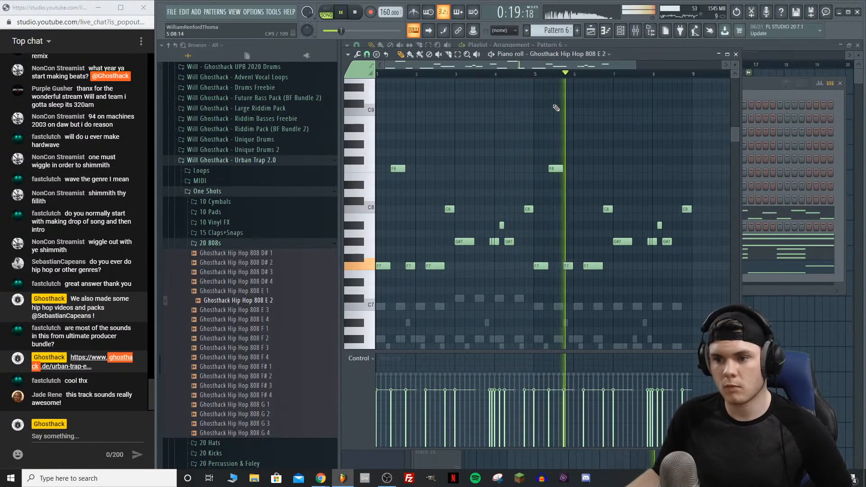
Step: In the copied phrase, lower the long note at bar 7 to G7 and the C8 note before it to G#7
drag(558, 68, 606, 75)
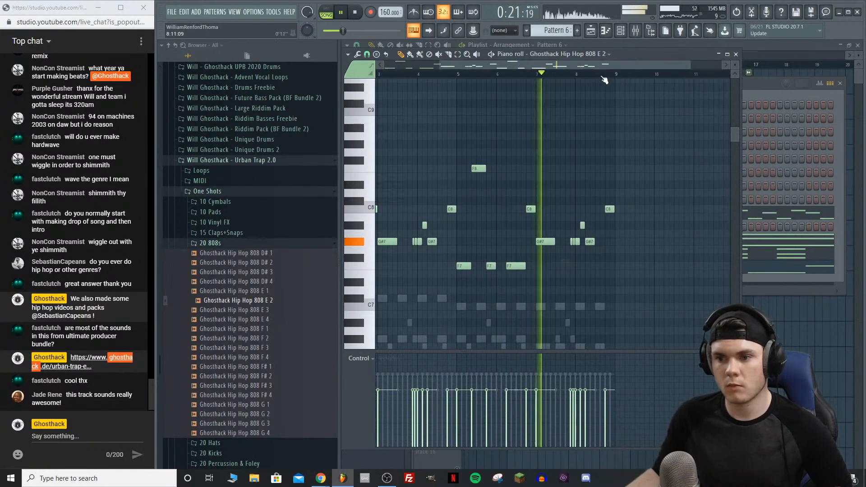
key(space)
scroll(571, 76, up, 2)
key(space)
click(564, 170)
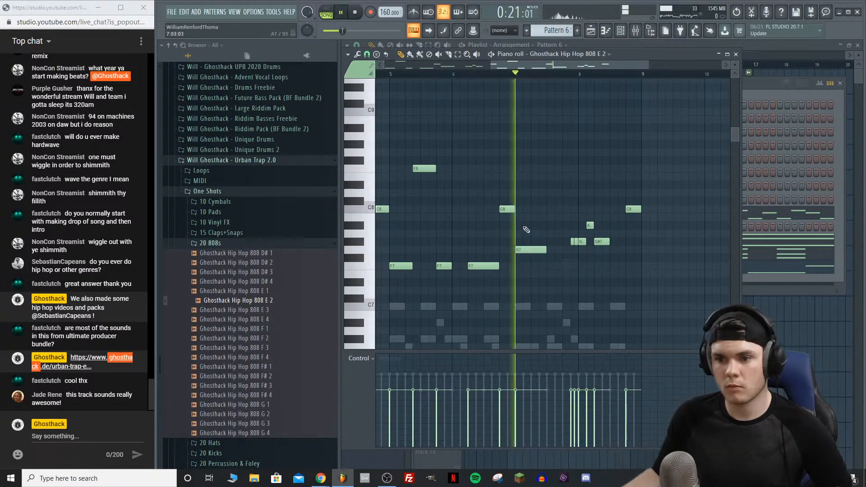
key(space)
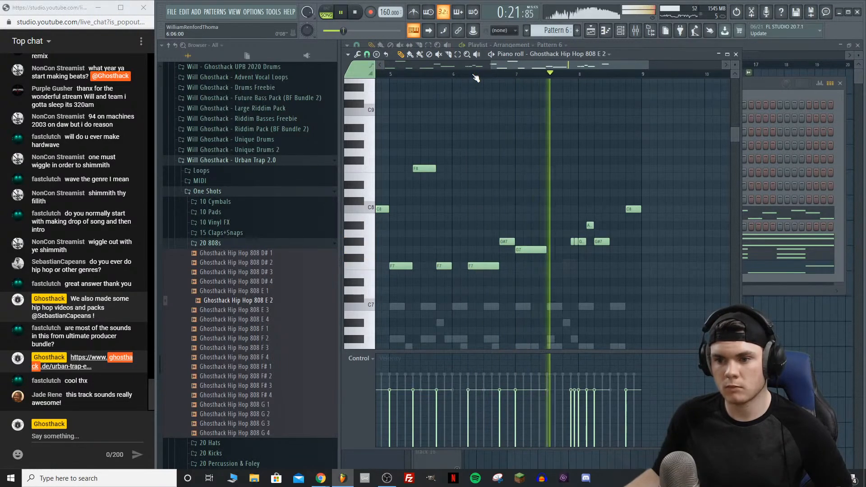
Step: Lower the G#7 notes around bar 8 to G7 and shift the final C8 note slightly earlier
mouse_move(640, 261)
mouse_down()
mouse_move(564, 225)
mouse_move(563, 237)
mouse_up()
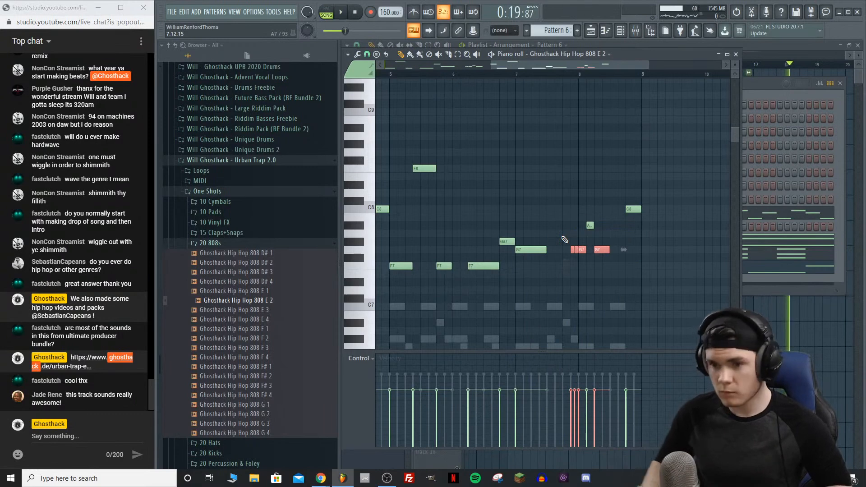
key(space)
key(space)
click(661, 258)
right_click(659, 261)
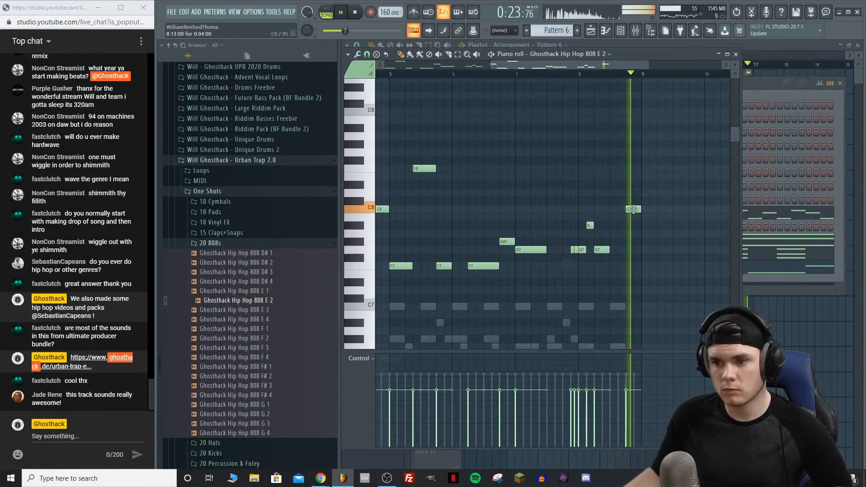
key(space)
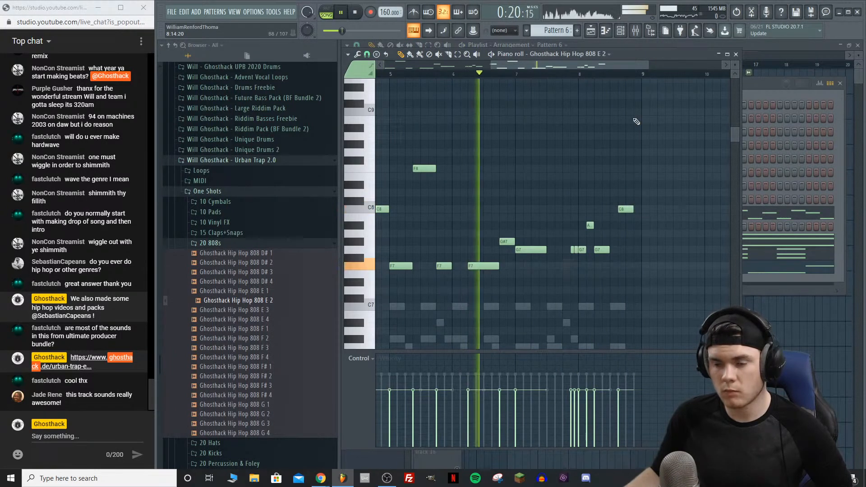
Step: Move the last note of bar 8 slightly later and up to F8, add a short C9 note at the bar's end, and play it
scroll(650, 185, up, 3)
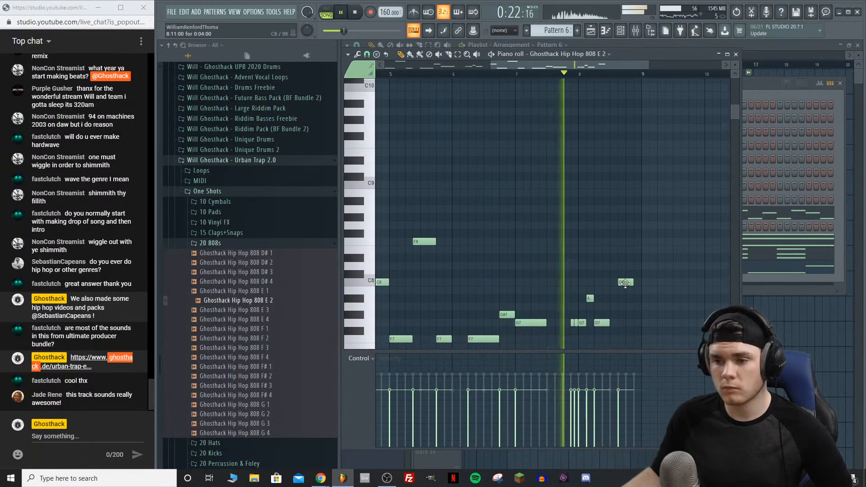
drag(626, 282, 633, 282)
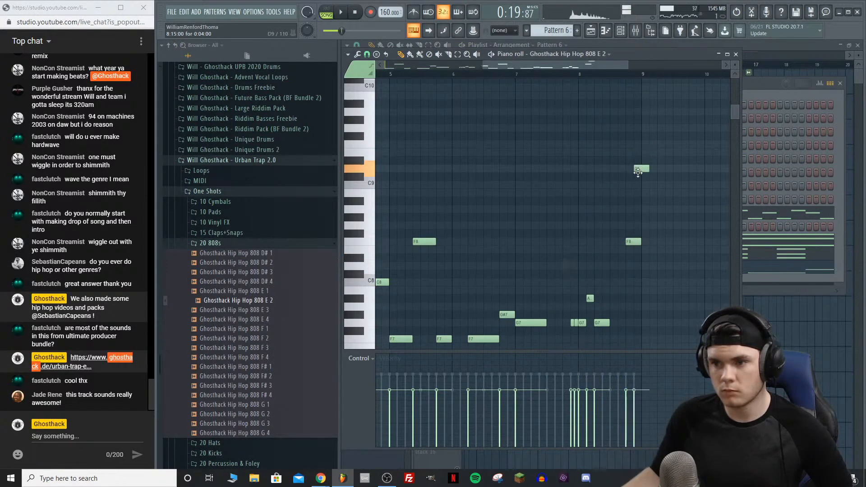
drag(646, 182, 640, 183)
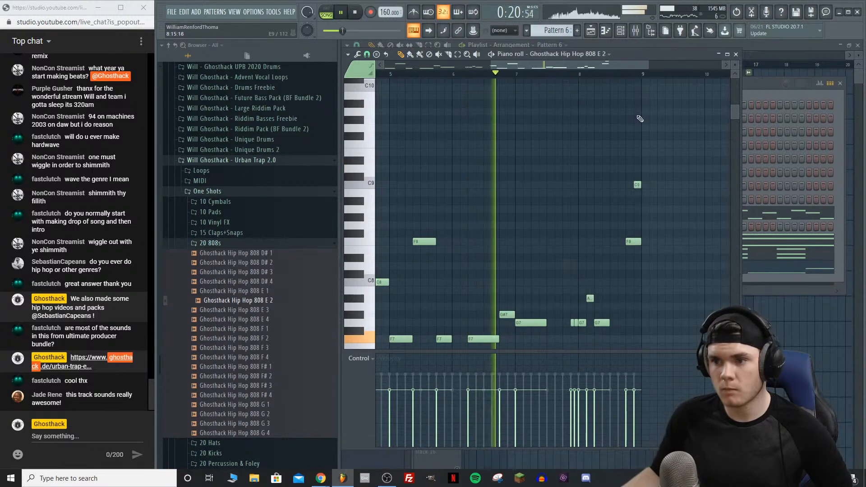
click(628, 75)
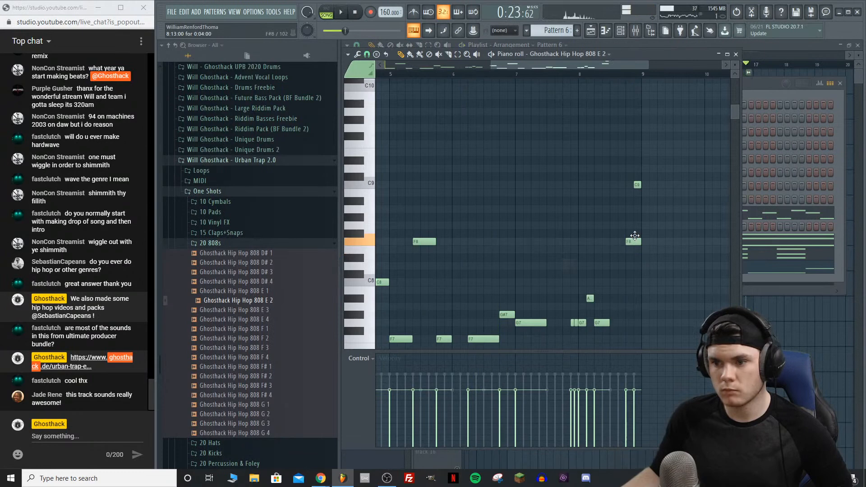
key(space)
key(space)
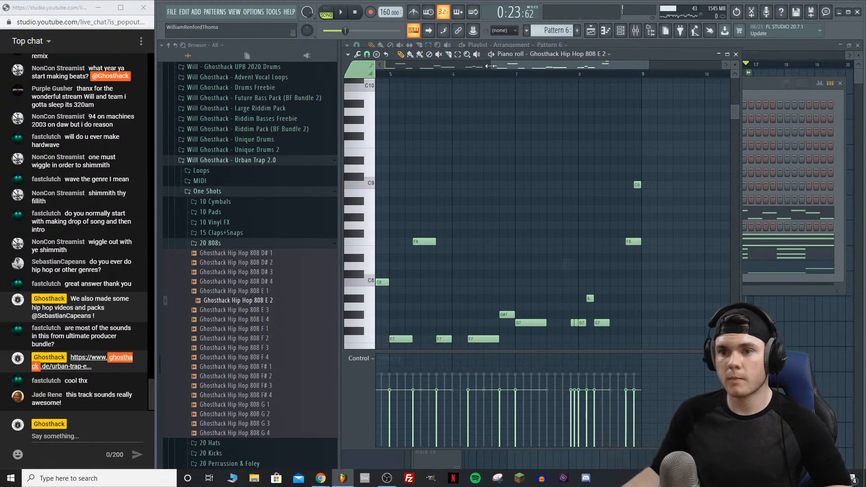
Step: Select all the 808 notes, transpose them down one octave, and play the phrase
drag(490, 65, 228, 68)
scroll(584, 162, down, 3)
drag(712, 323, 353, 74)
key(ctrl+Down)
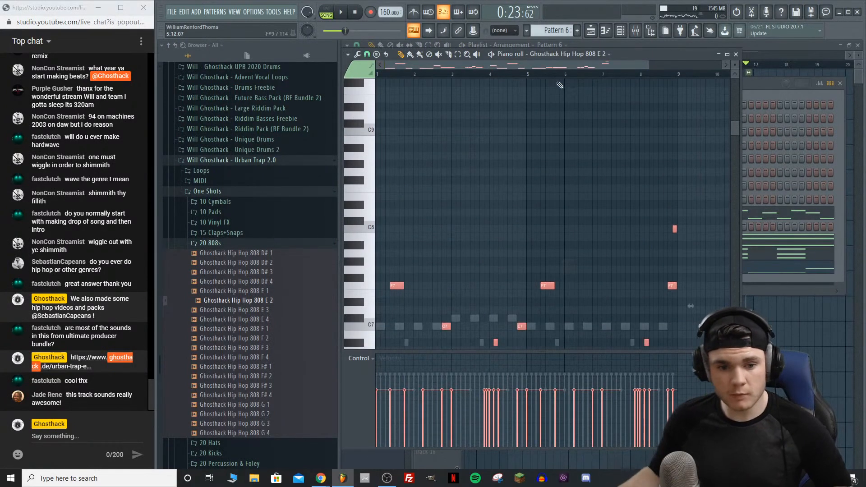
scroll(418, 92, down, 3)
key(space)
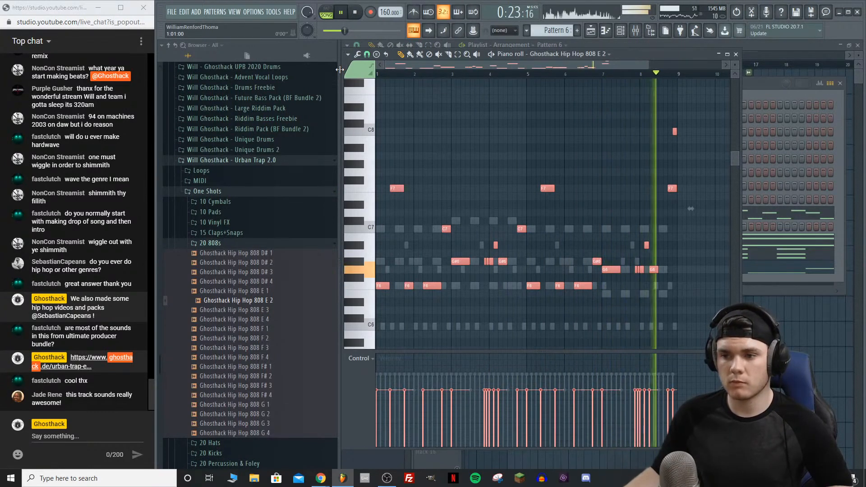
key(space)
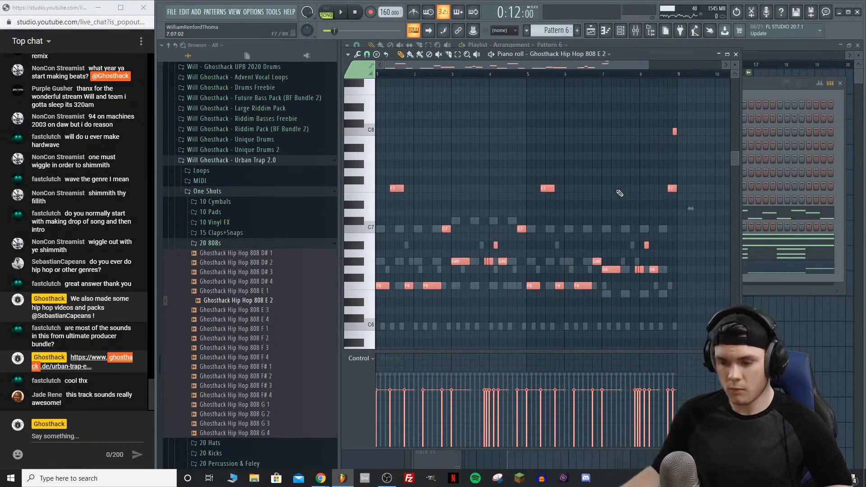
Step: Transpose the selected 808 notes down another octave and listen to the phrase
key(ctrl+Down)
scroll(620, 193, down, 4)
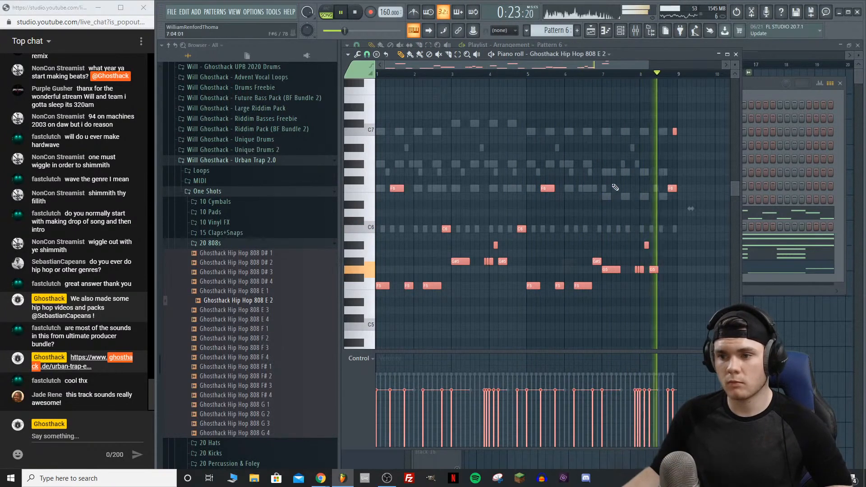
scroll(704, 215, up, 3)
key(space)
Step: Raise only the final short note of bar 8 to C8 and play the ending
drag(693, 248, 661, 219)
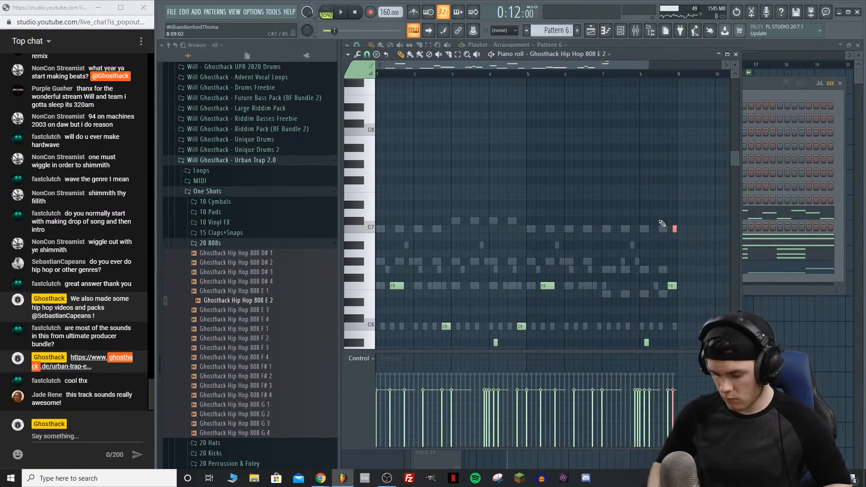
key(space)
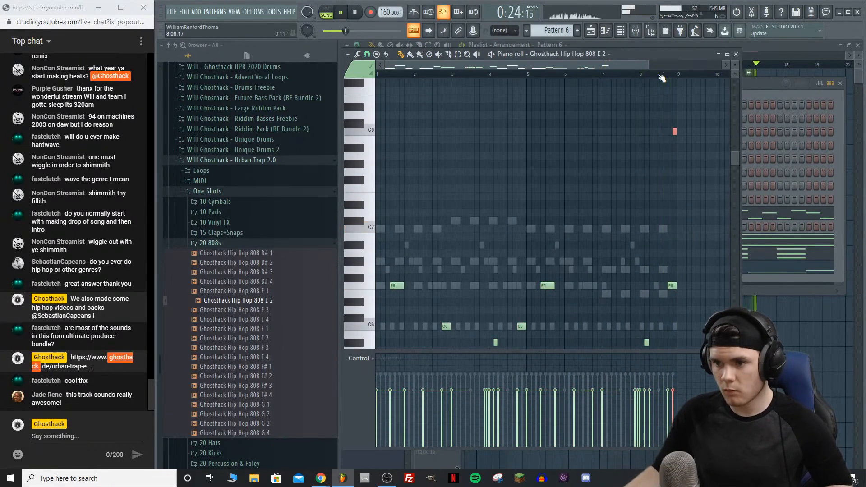
key(space)
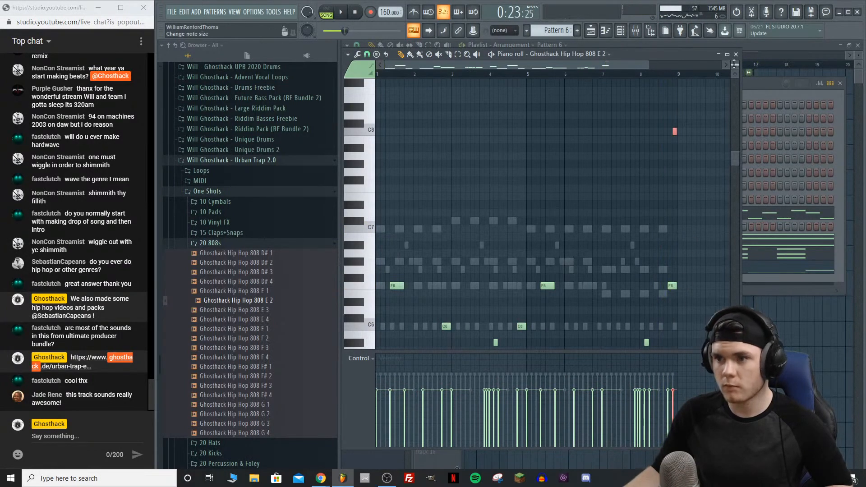
Step: Find a free mixer insert and route the Ghosthack Hip Hop 808 E 2 channel to Insert 9
click(736, 54)
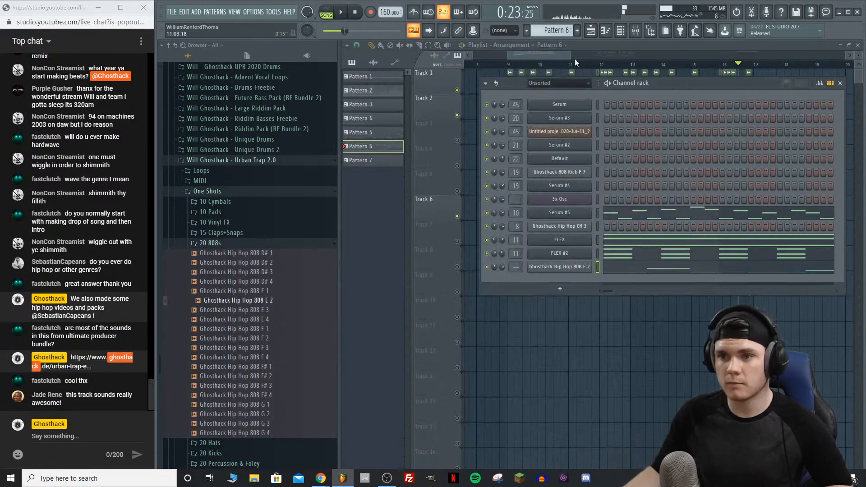
click(639, 34)
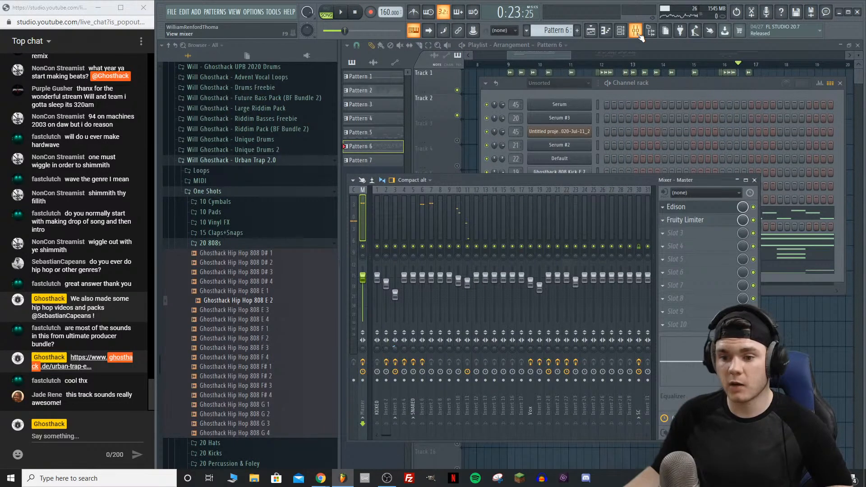
click(434, 219)
key(space)
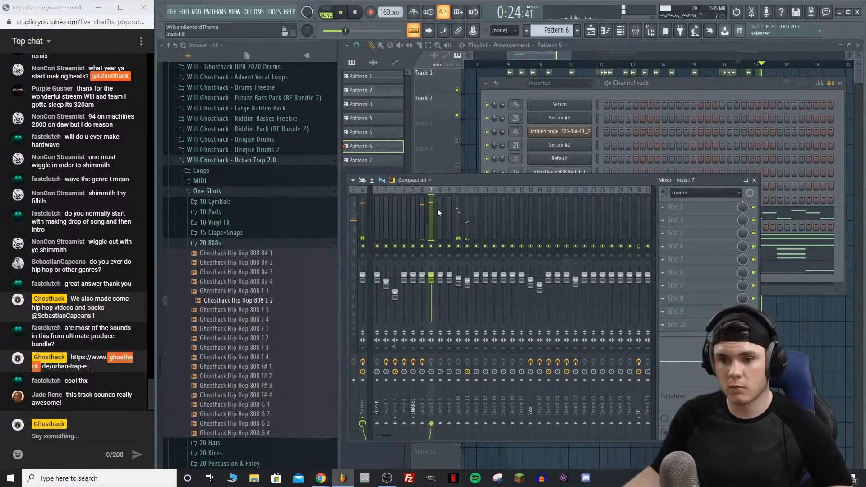
click(439, 209)
click(447, 209)
key(space)
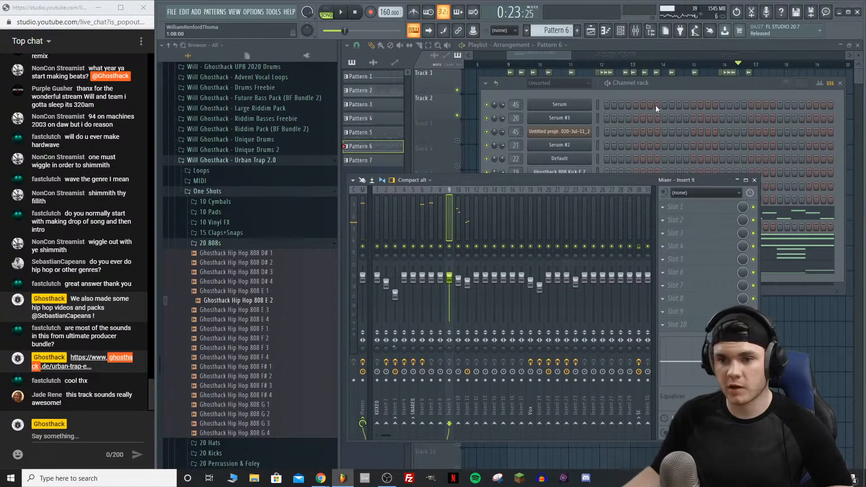
click(670, 82)
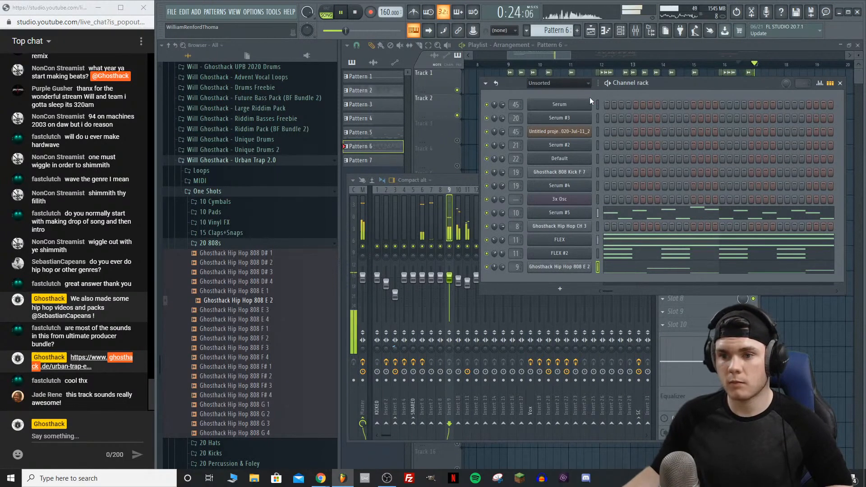
Step: Toggle solo on playlist Track 4 so that all playlist tracks are unmuted, and play the full arrangement
key(space)
click(659, 47)
right_click(457, 167)
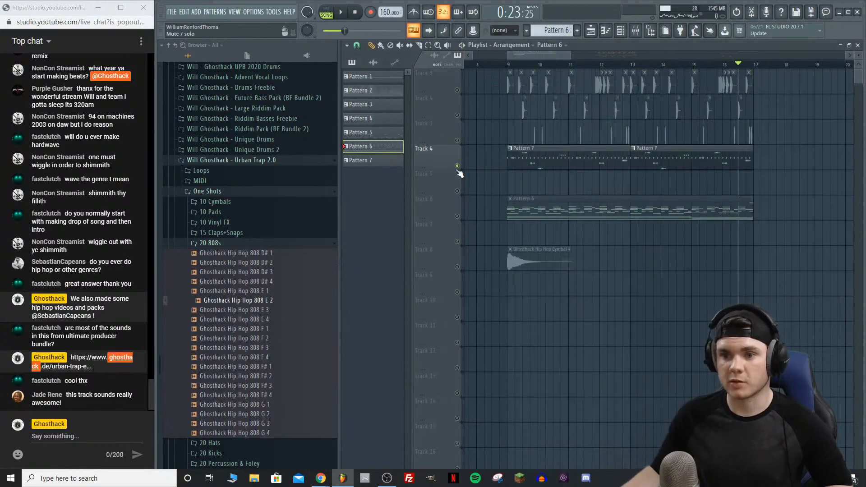
right_click(457, 167)
key(space)
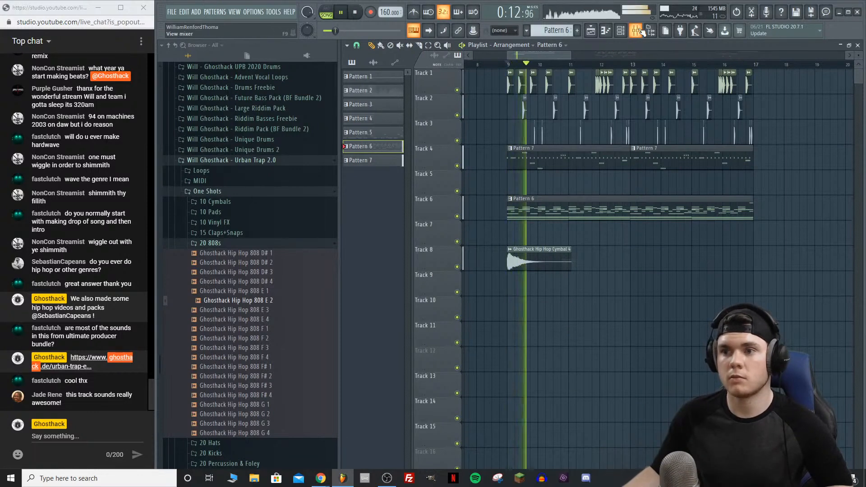
Step: Load Fruity Fast Dist in slot 1 of Insert 9 and adjust its threshold and mix
key(F9)
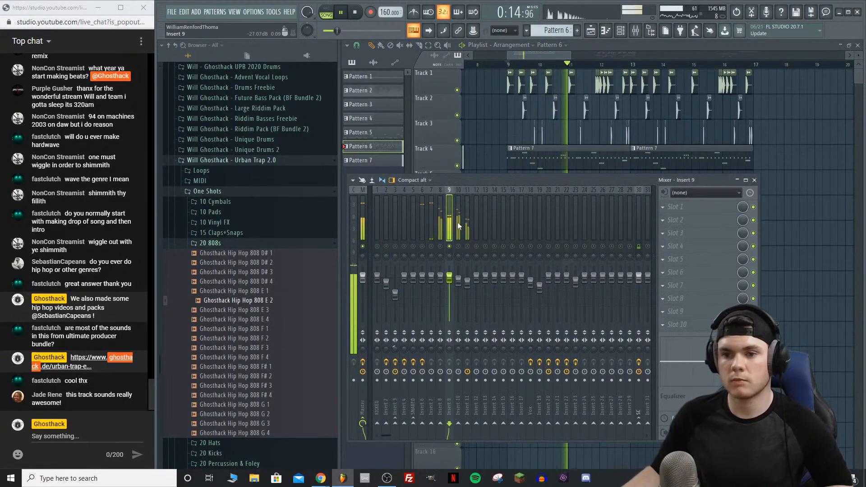
click(675, 207)
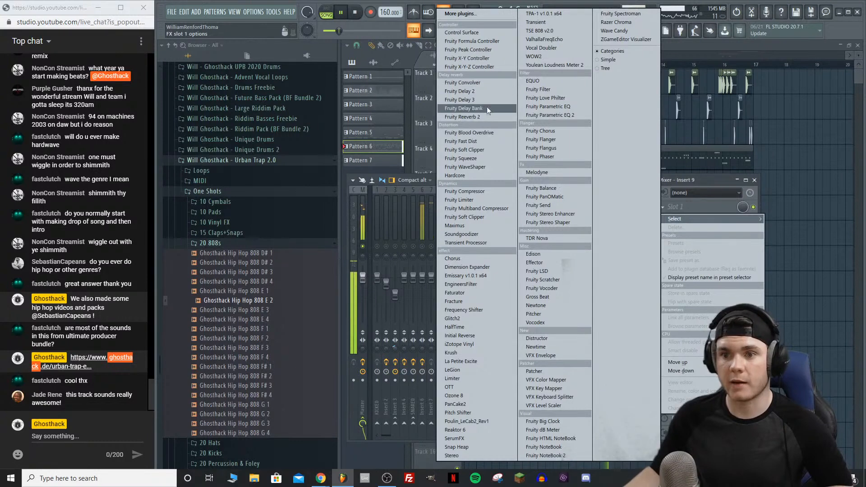
click(478, 142)
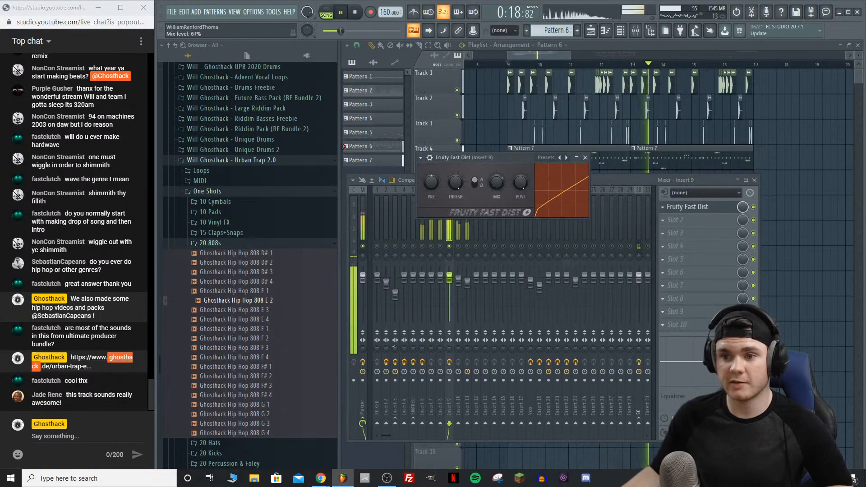
drag(457, 182, 458, 206)
drag(497, 182, 497, 172)
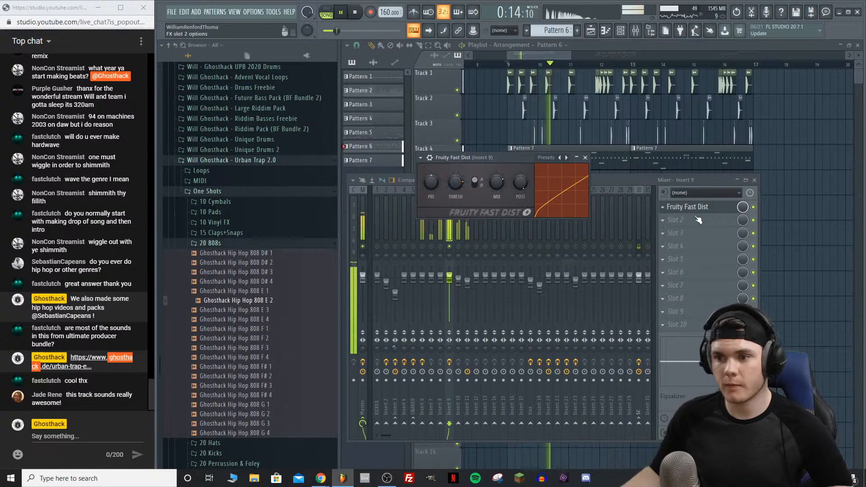
Step: Load Fruity Parametric EQ 2 after the distortion, with a narrow low-mid cut and a band 1 low-shelf boost of about 2.1 dB at 67 Hz
click(677, 220)
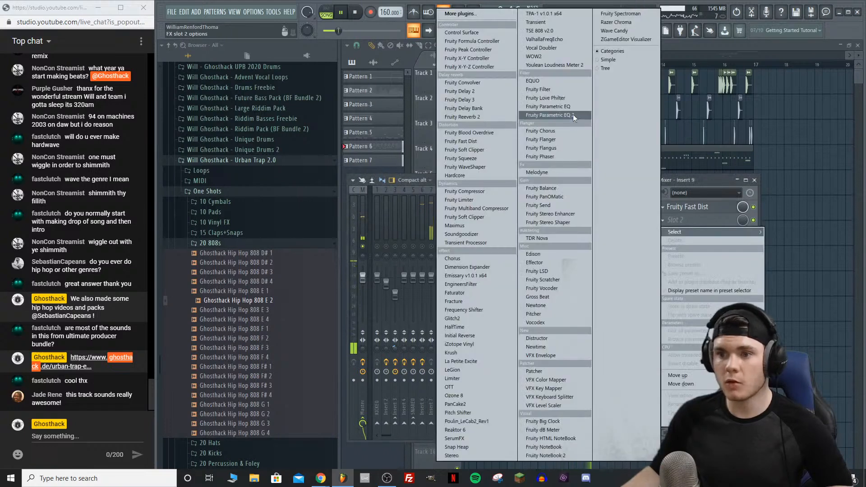
click(573, 115)
drag(509, 243, 471, 241)
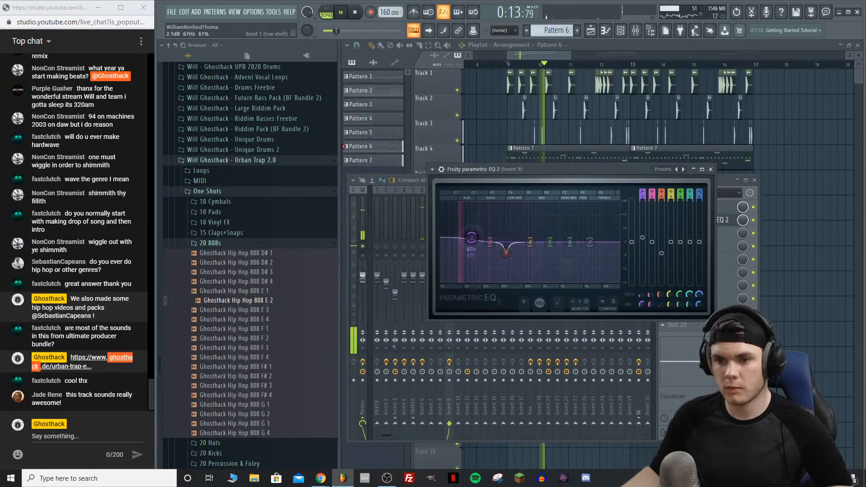
Step: Shift both Insert 9 effects down one slot and load another Fruity Parametric EQ 2 in slot 1, before Fruity Fast Dist
click(723, 208)
scroll(724, 209, down, 1)
scroll(710, 221, down, 1)
scroll(680, 209, down, 1)
click(678, 207)
click(573, 116)
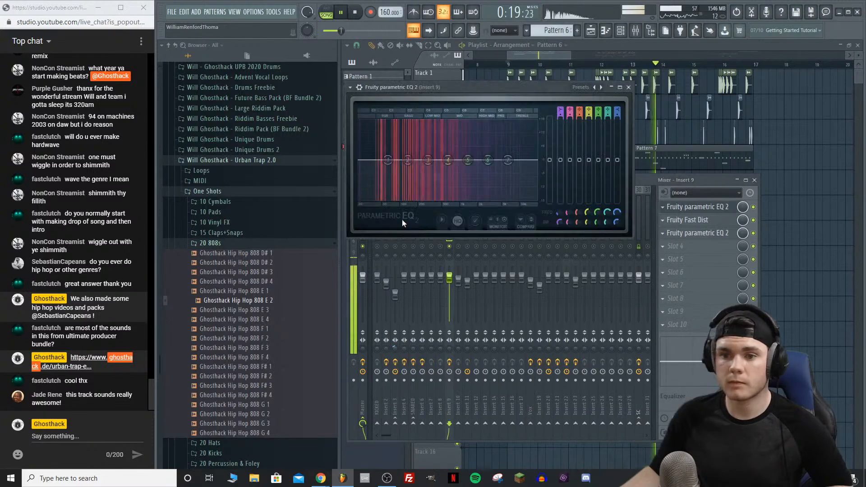
Step: Try a band 1 low-shelf boost of about 7.5 dB at 78 Hz in the slot 1 EQ
drag(394, 142, 394, 164)
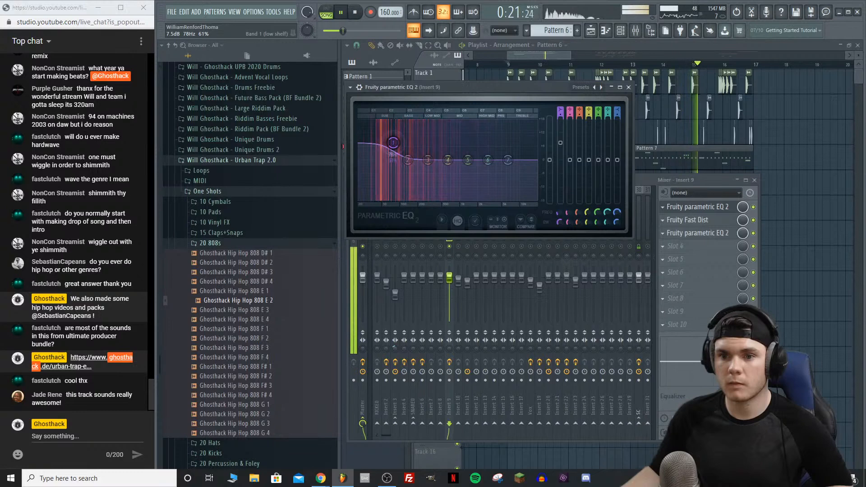
right_click(394, 163)
click(409, 177)
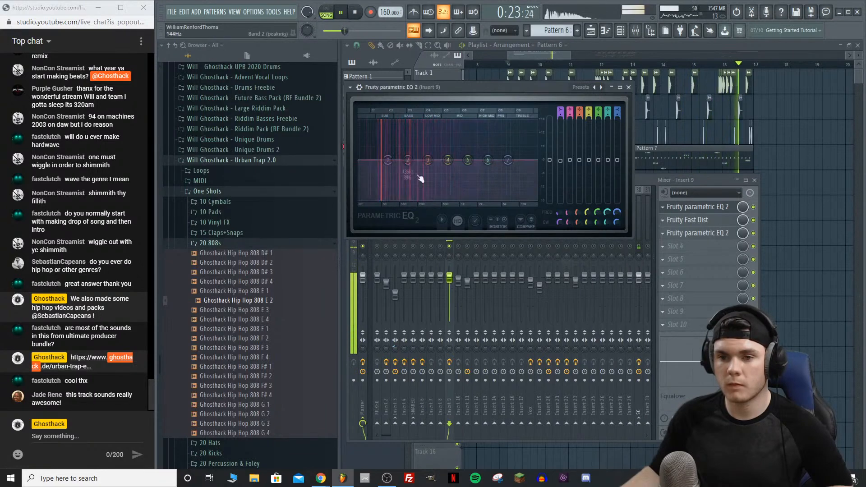
Step: In the slot 1 EQ, roll off the highs with band 7 and cut band 5 by about 3.6 dB at 248 Hz with 9% width
drag(508, 160, 510, 199)
key(space)
scroll(504, 141, up, 4)
key(space)
drag(468, 159, 423, 140)
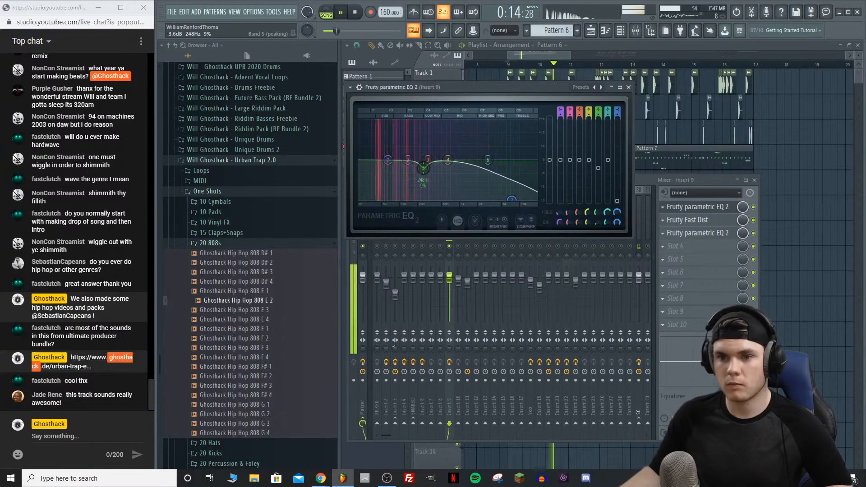
click(716, 208)
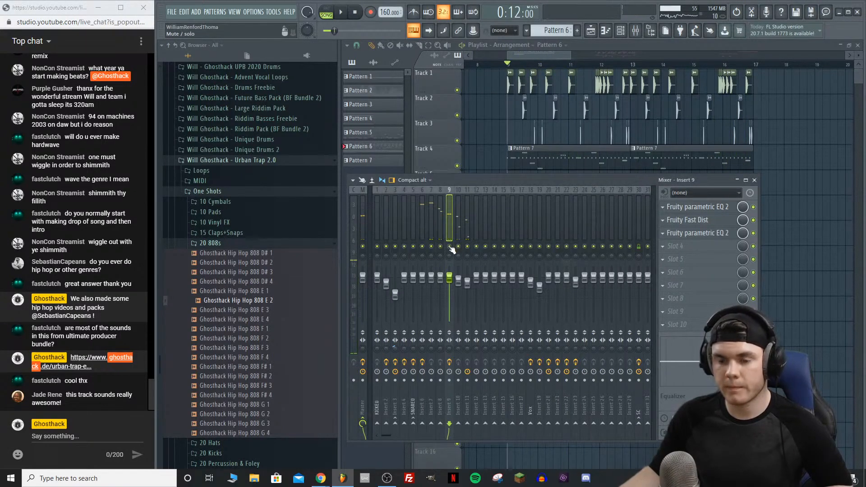
Step: Play the arrangement to check the 808 in the mix, and view the Serum #5 notes in Pattern 6
key(space)
drag(449, 277, 449, 277)
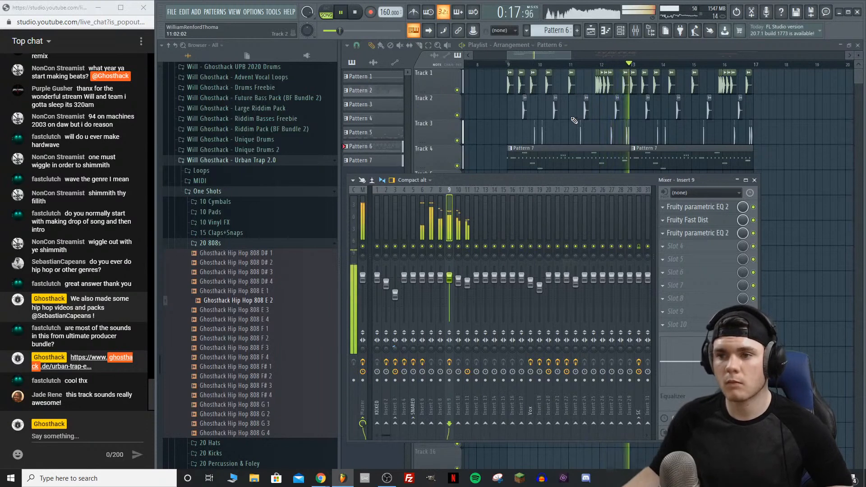
click(595, 43)
double_click(576, 209)
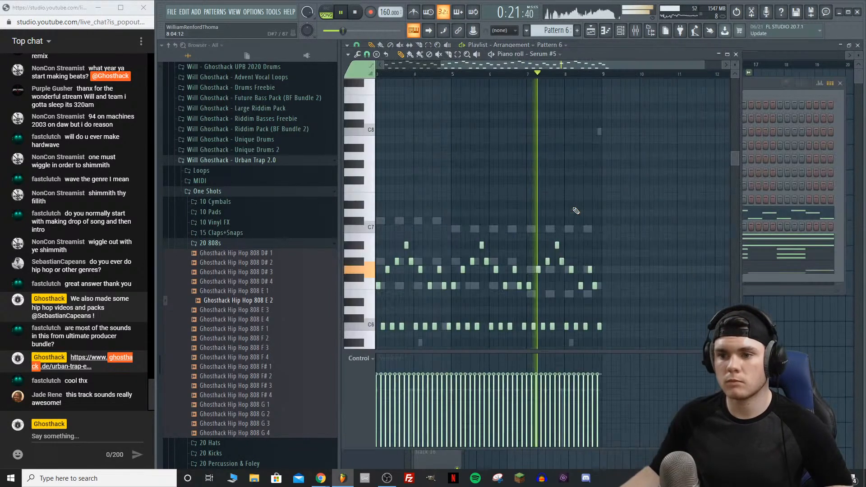
click(740, 54)
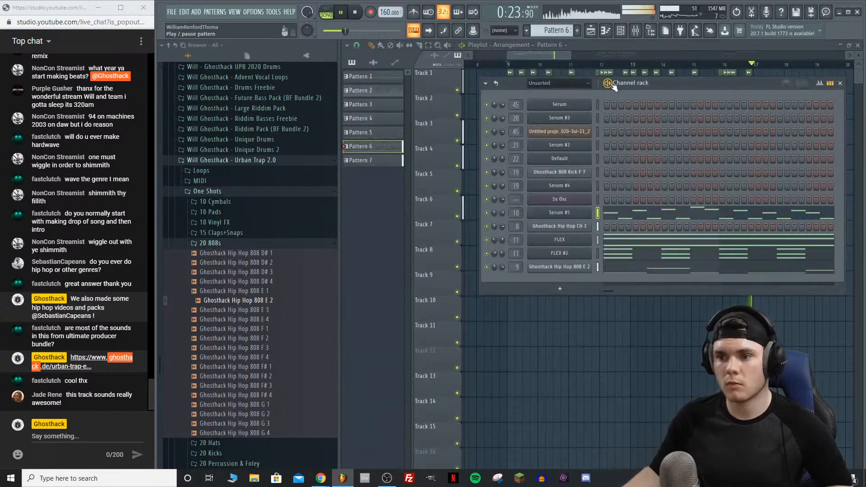
Step: Solo the Ghosthack Hip Hop 808 E 2 channel in pattern playback and open its volume envelope settings
right_click(487, 269)
click(503, 273)
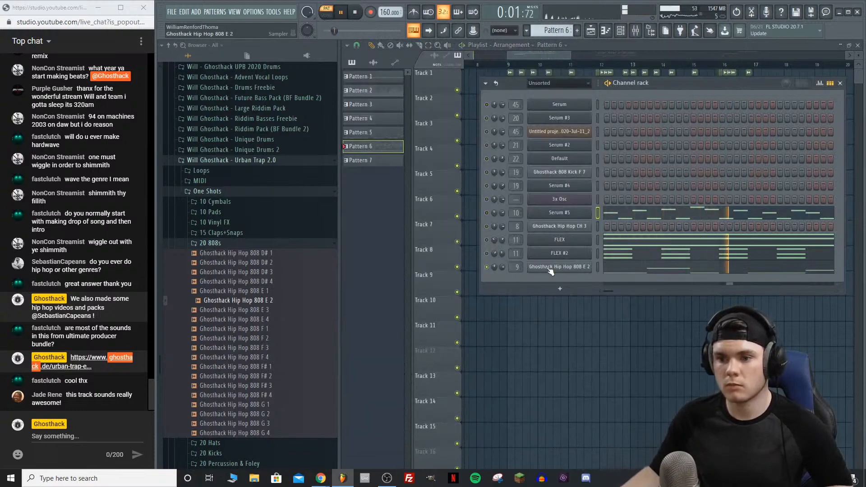
click(551, 268)
click(450, 176)
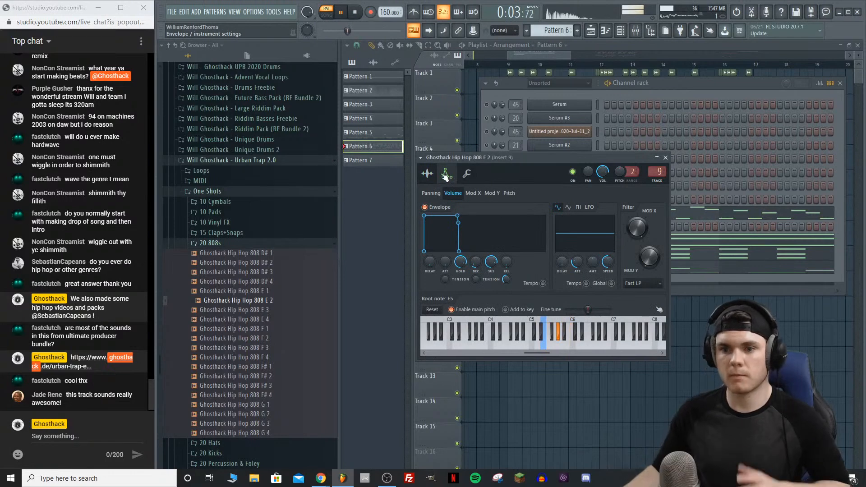
Step: Lower the EQ amount in the 808 E 2 sample's precomputed effects and turn on Normalize
click(427, 174)
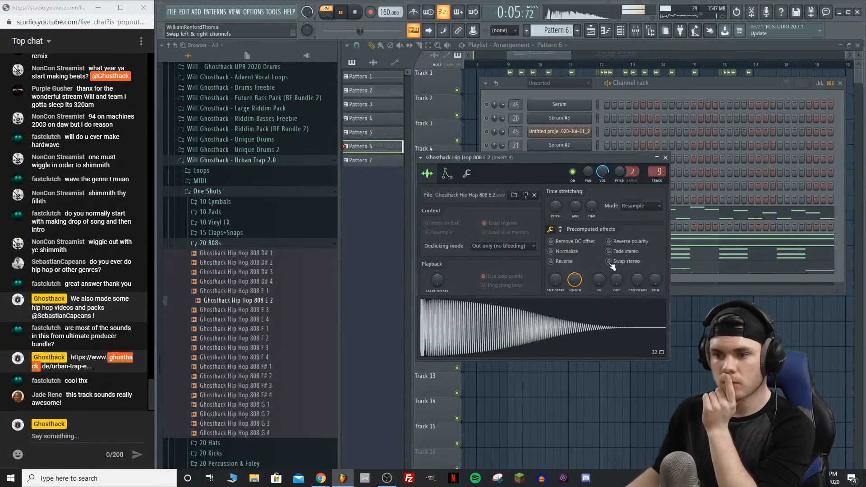
click(567, 229)
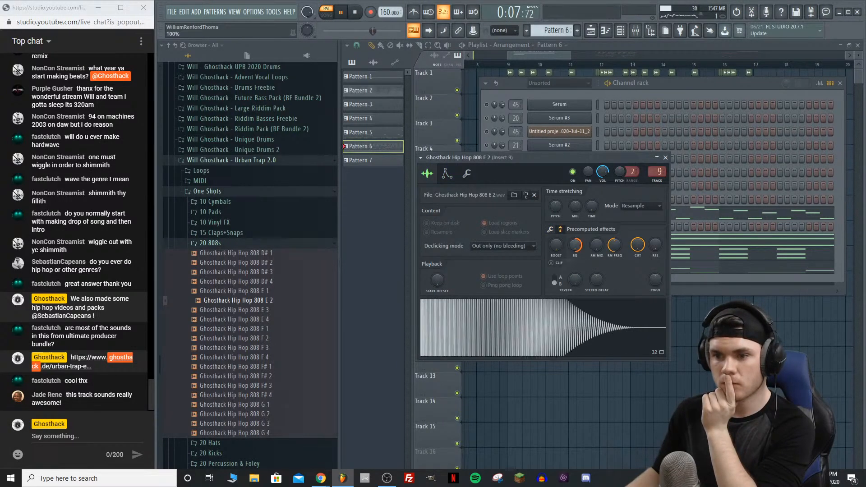
drag(575, 245, 575, 297)
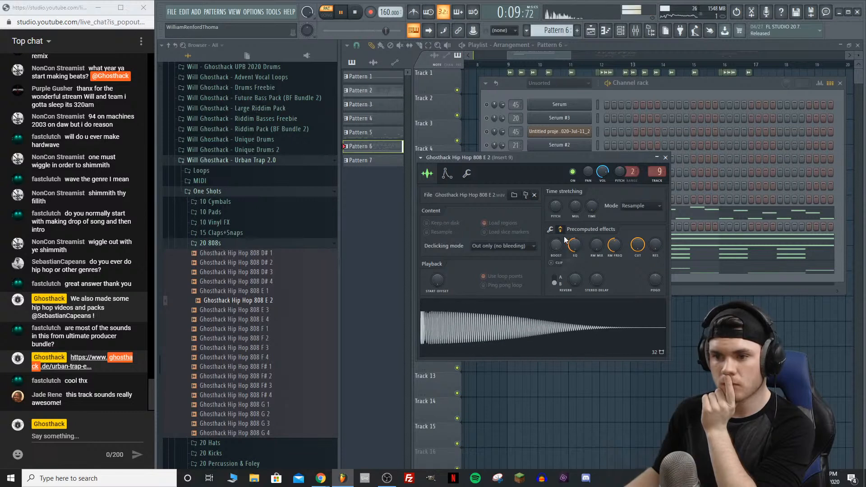
click(559, 251)
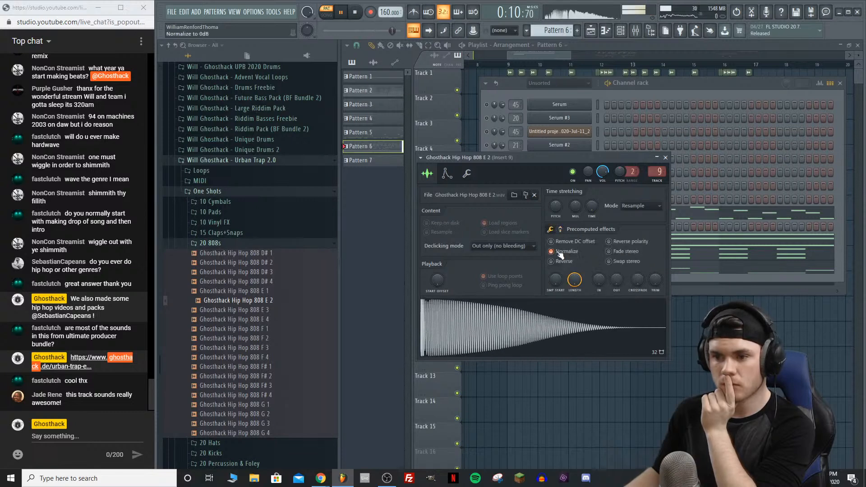
click(666, 158)
Step: Play the arrangement from bar 9 and view the 808's sampler settings and its mixer track, Insert 9
click(512, 65)
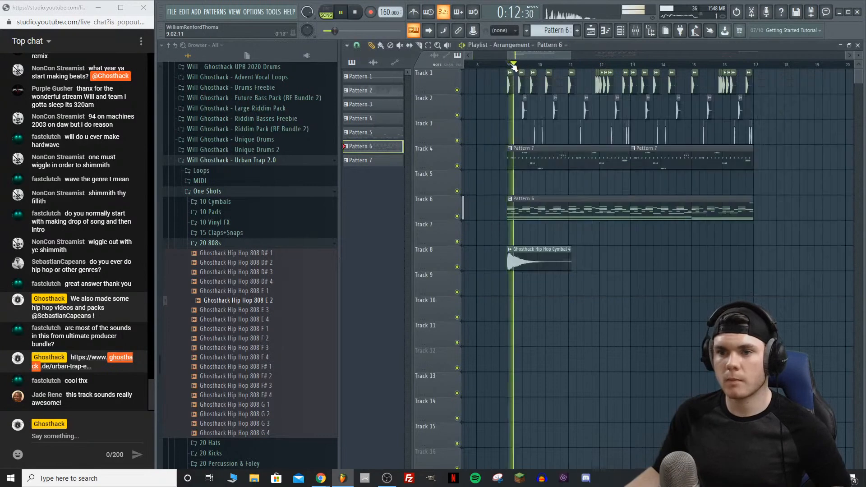
key(F6)
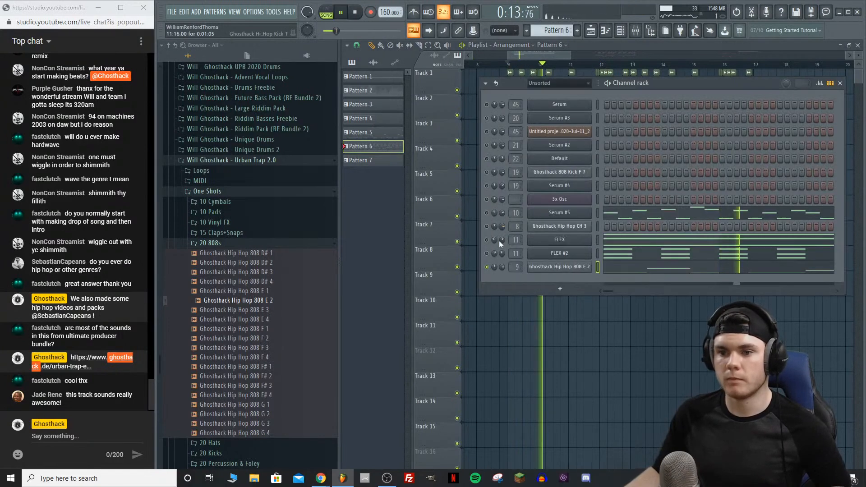
click(563, 263)
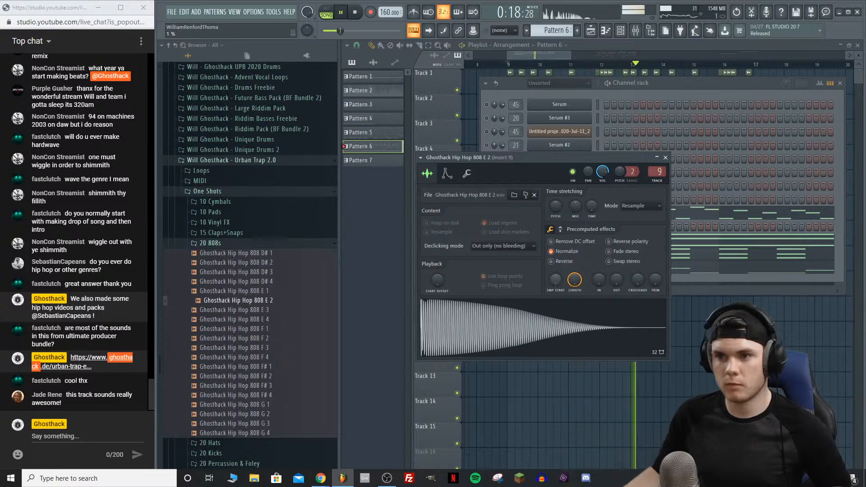
click(635, 31)
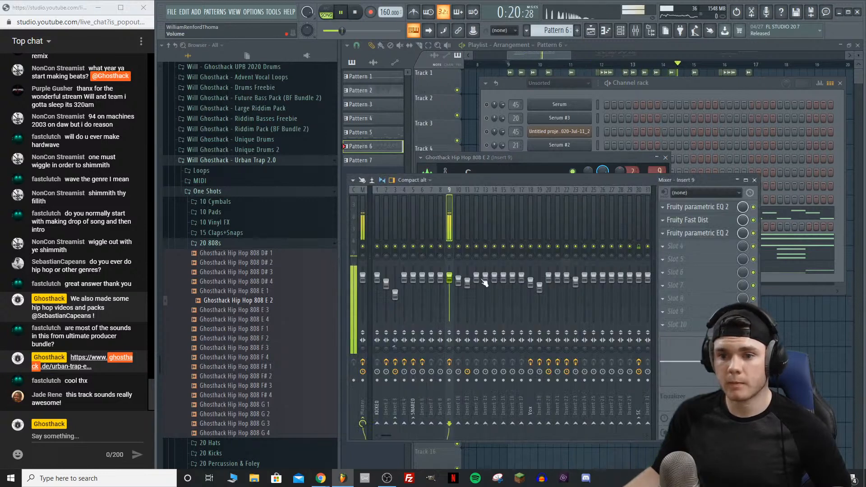
Step: Unsolo the 808 channel so all channels play, and check mixer tracks Insert 6 and Insert 9 during playback
click(661, 94)
key(space)
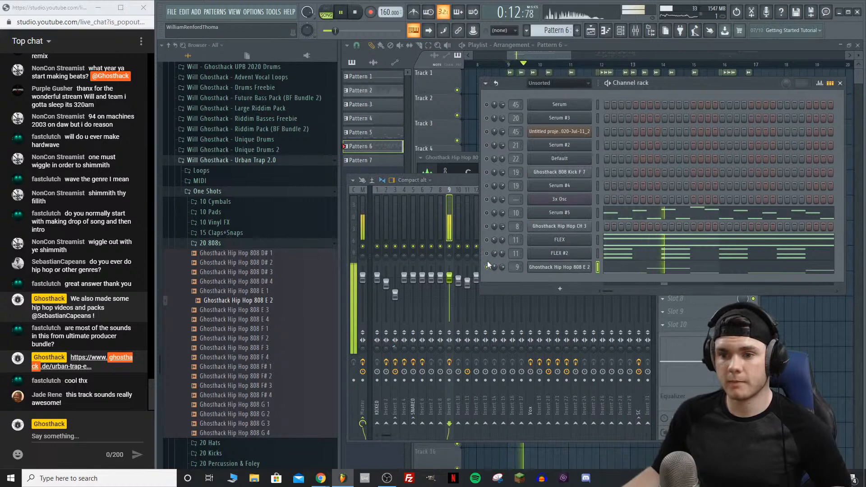
key(space)
right_click(487, 265)
click(494, 267)
key(space)
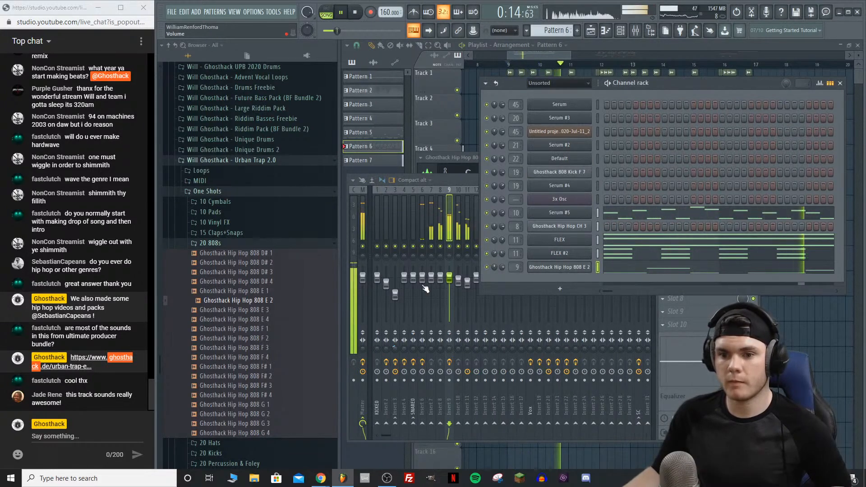
drag(422, 276, 422, 266)
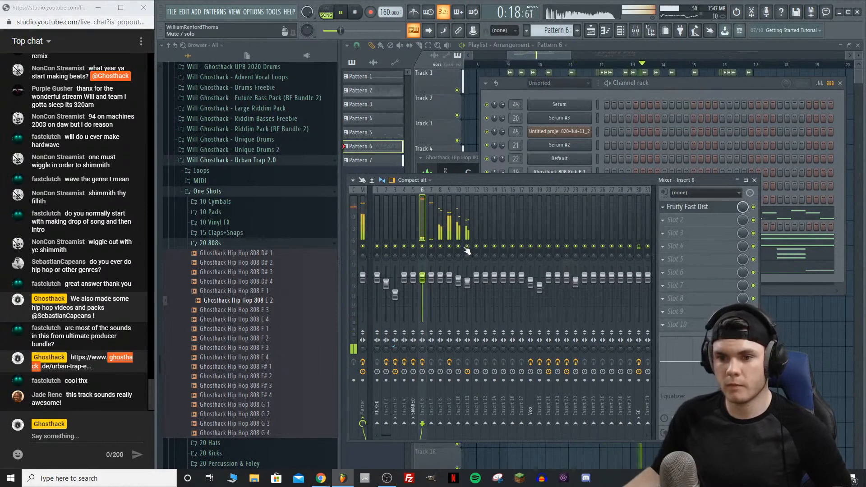
click(449, 236)
Step: Play the older section from bar 25 and again from bar 29 to compare it with the new beat
click(604, 48)
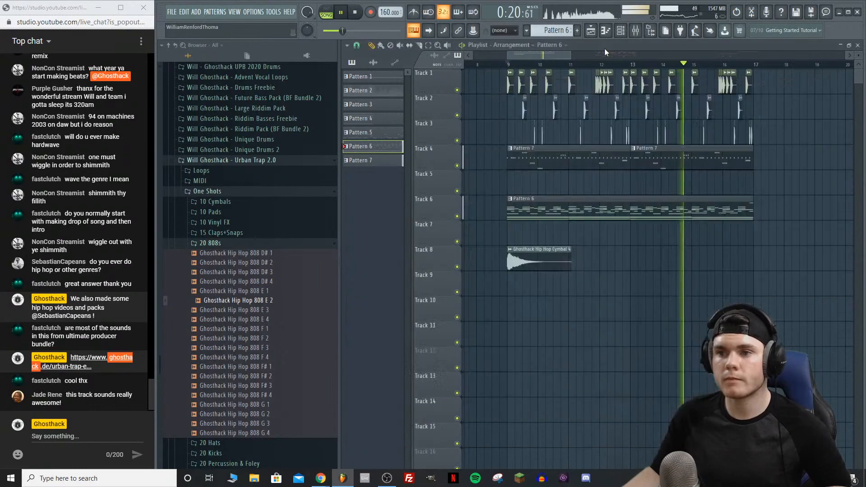
scroll(597, 66, down, 3)
scroll(597, 65, down, 1)
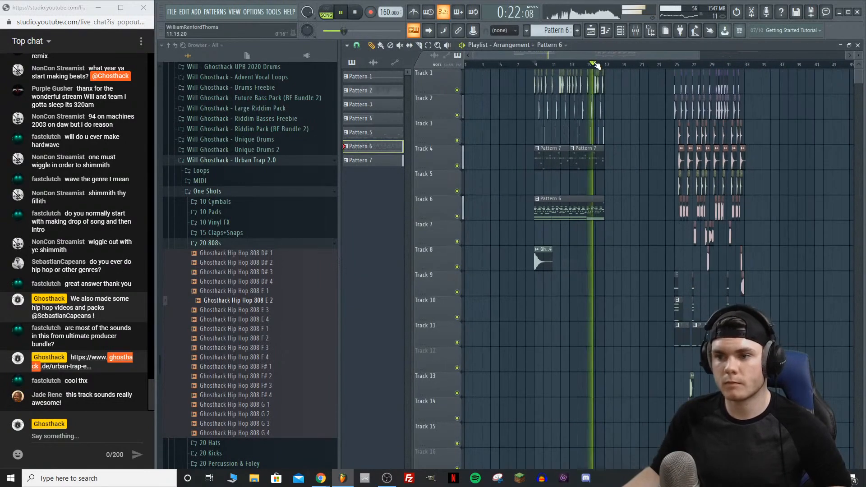
click(678, 67)
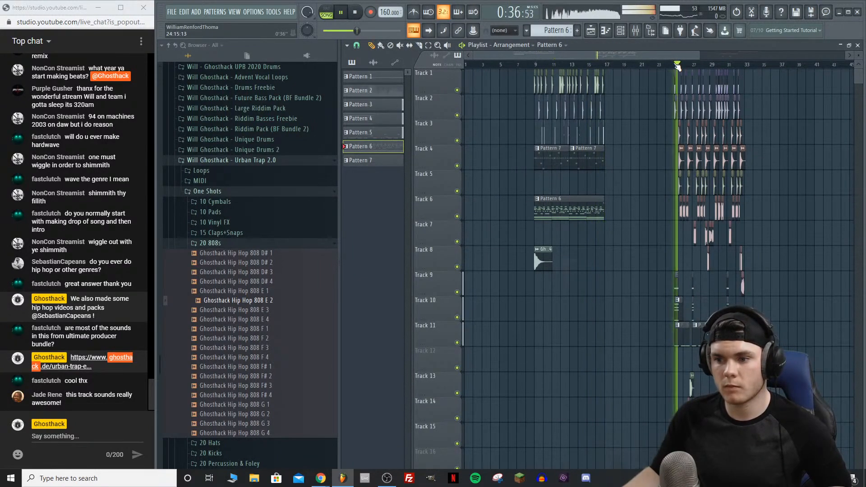
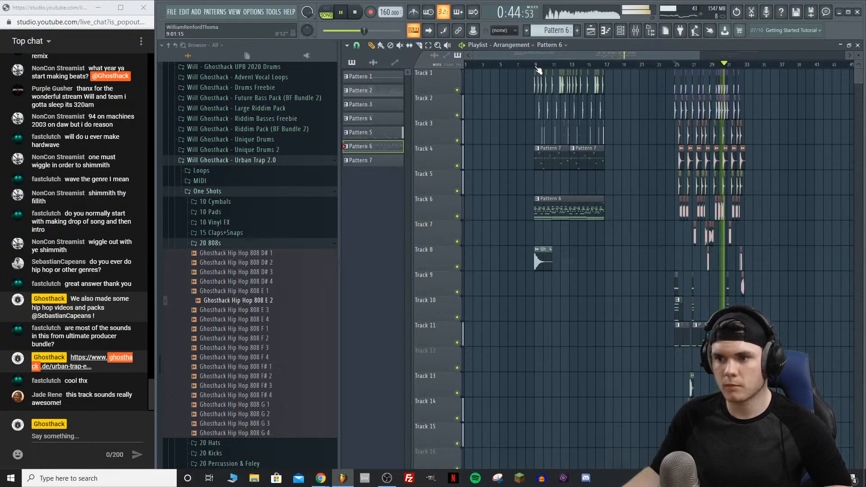
key(space)
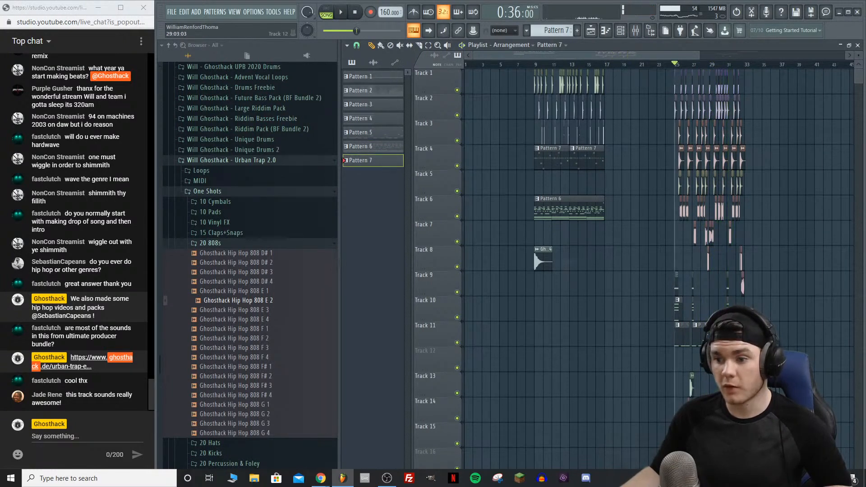
scroll(533, 250, down, 4)
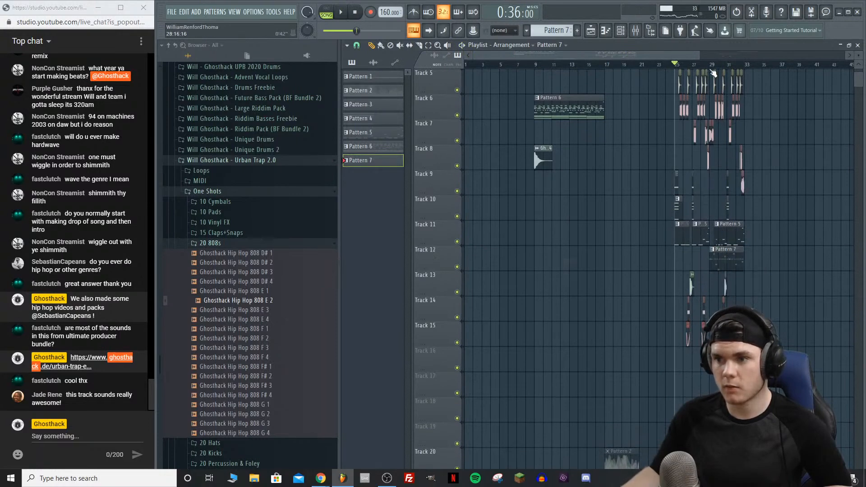
click(713, 65)
key(space)
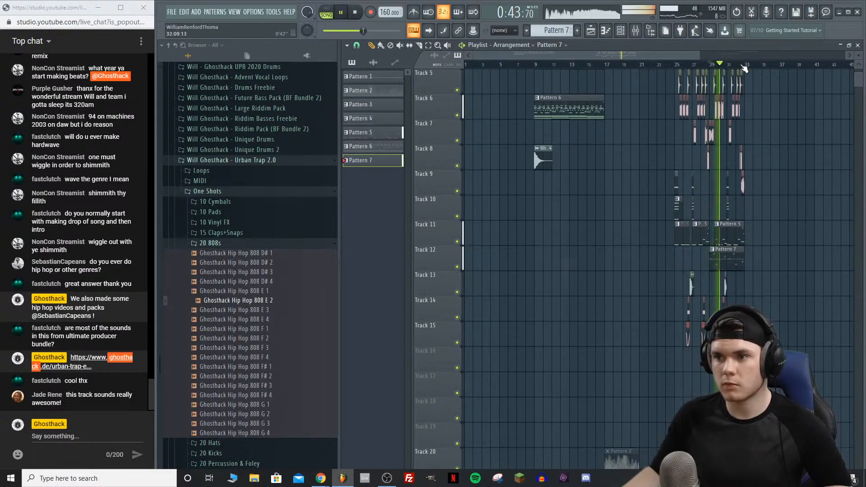
Step: Delete the Pattern 7 clip on Track 12 at bar 29 and stop playback
scroll(744, 68, up, 4)
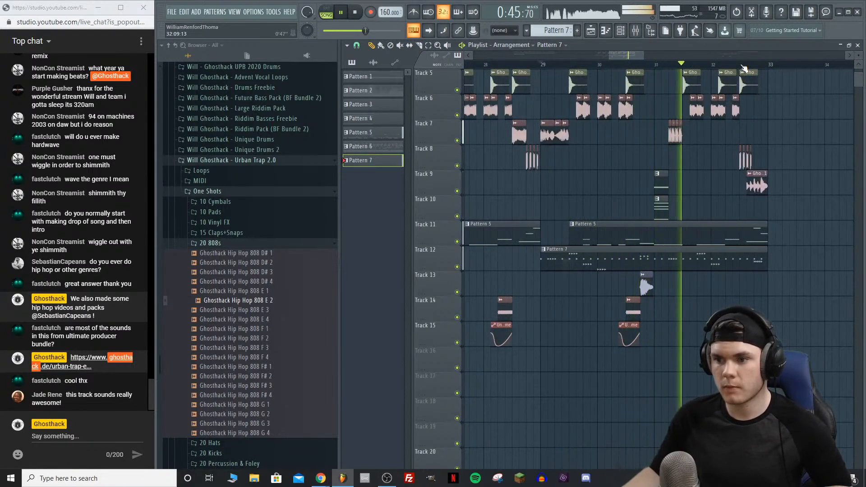
right_click(579, 262)
key(space)
scroll(565, 73, up, 3)
scroll(566, 66, down, 4)
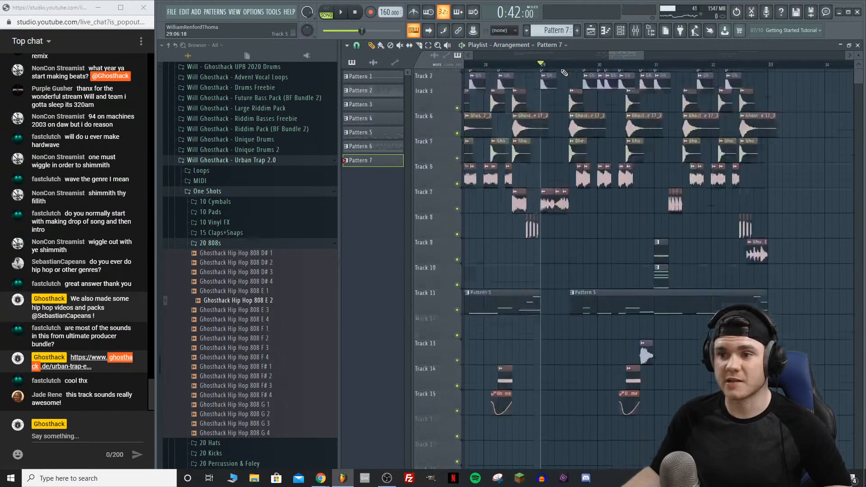
Step: Play the new beat from bar 9 in the arrangement
scroll(565, 66, left, 5)
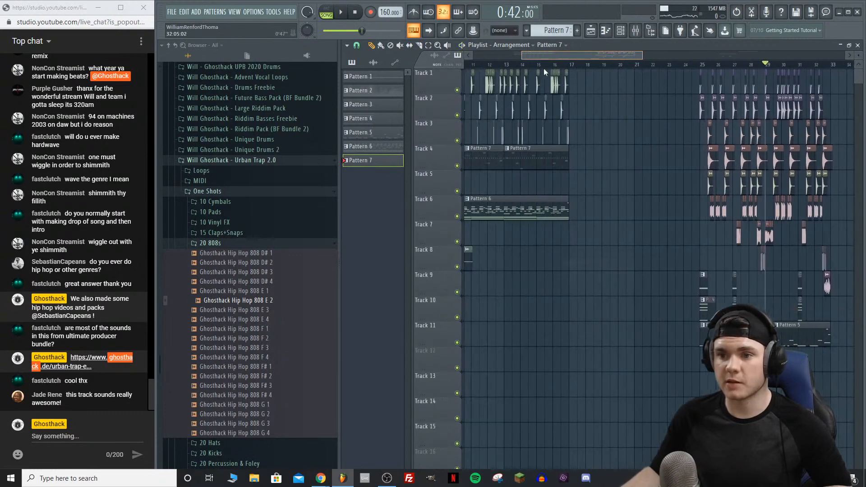
drag(487, 67, 464, 70)
key(space)
scroll(498, 65, down, 2)
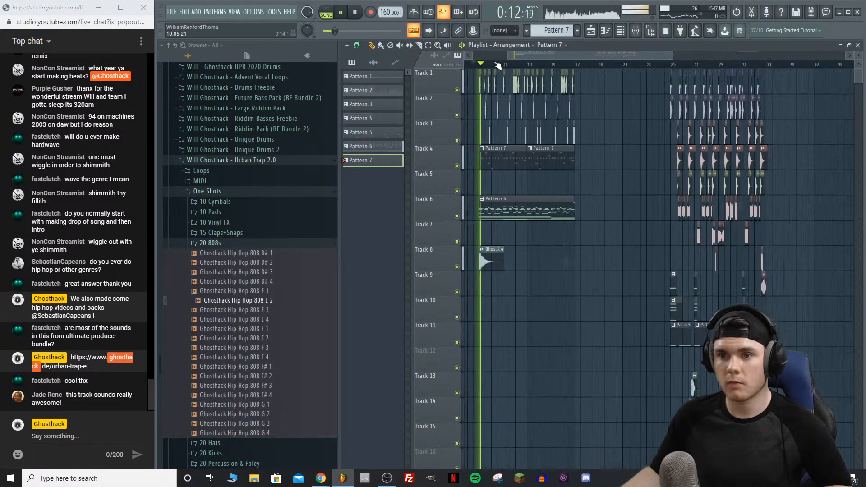
Step: Duplicate the eight-bar beat from bar 9 to bar 17 and move the older section to start at bar 33
drag(515, 55, 433, 66)
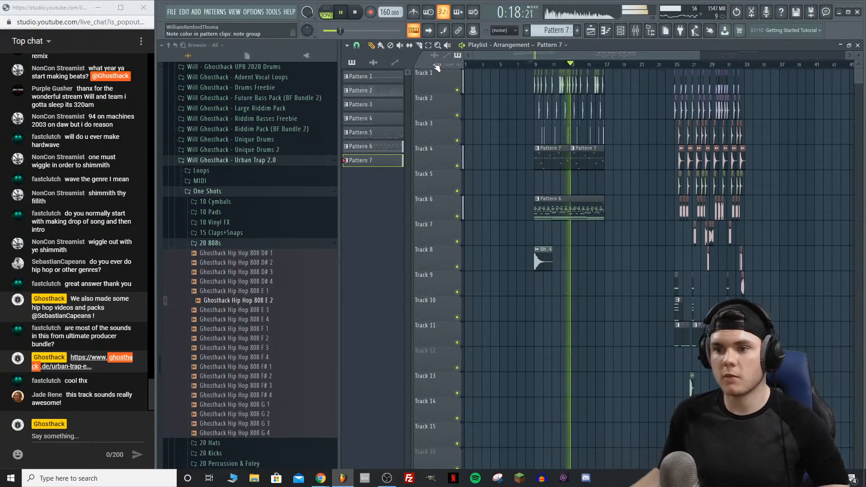
drag(624, 296, 516, 70)
key(ctrl+b)
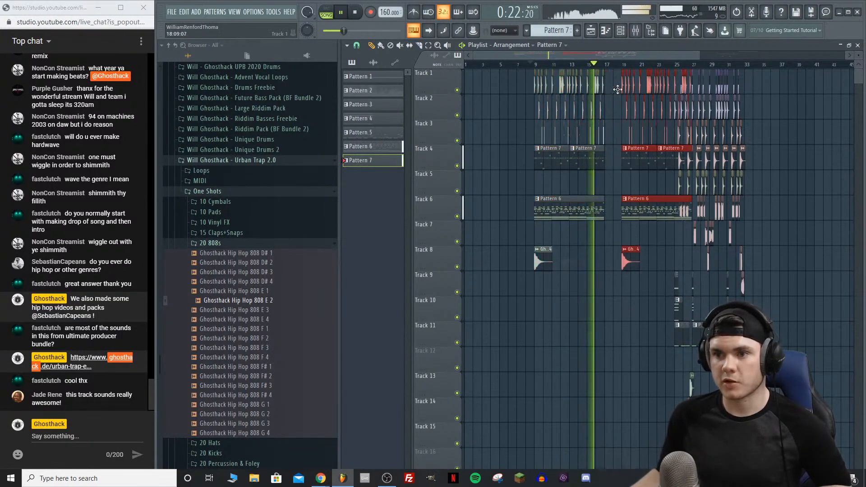
drag(767, 428, 676, 88)
drag(681, 333, 750, 333)
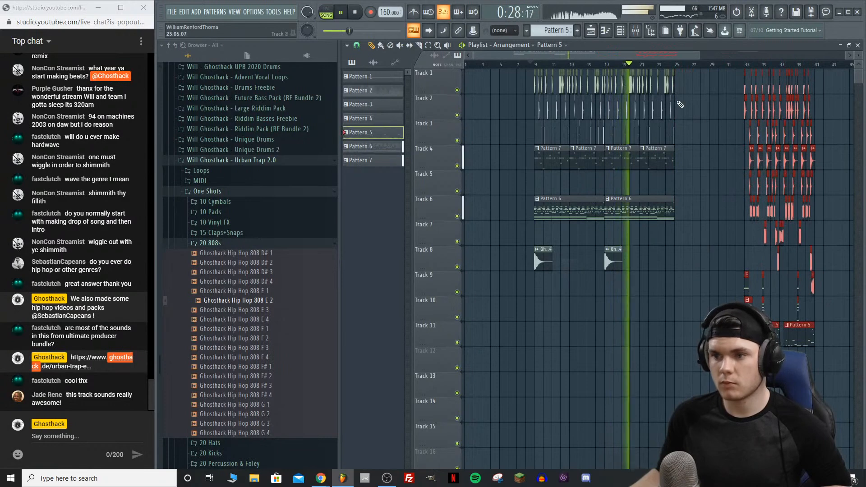
Step: Place a Ghosthack Hip Hop Cymbal 4 clip on Track 8 at bar 25 and play the transition into it
drag(700, 55, 788, 56)
right_click(806, 156)
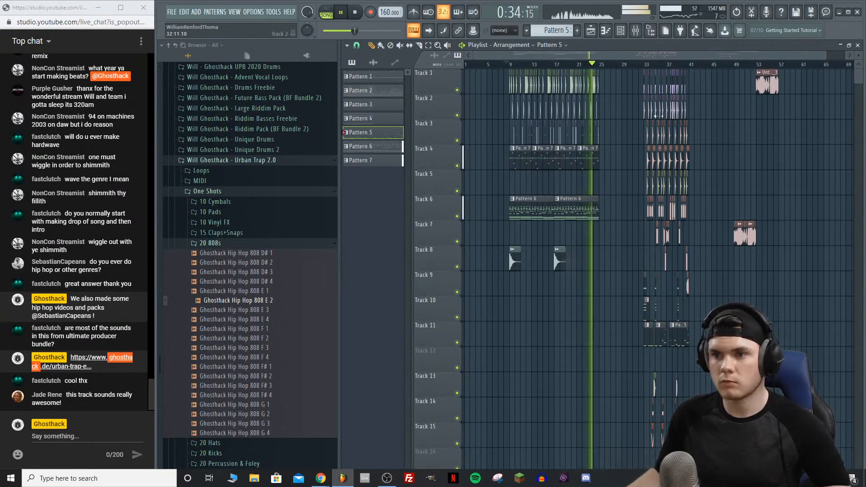
key(space)
scroll(613, 71, up, 3)
drag(595, 55, 600, 55)
click(568, 64)
click(493, 257)
click(576, 257)
key(space)
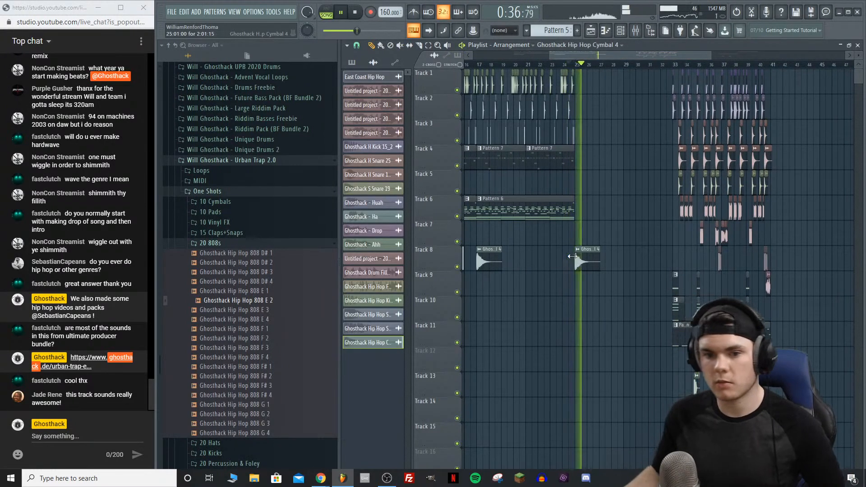
key(space)
Step: Collapse the Urban Trap 2.0 sample folders and browse up the sample library to the other Ghosthack packs
click(210, 242)
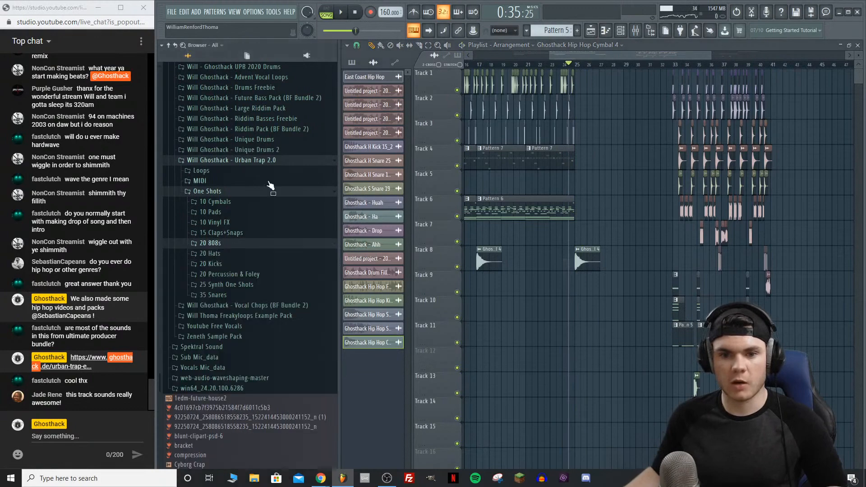
click(215, 193)
click(226, 162)
scroll(277, 214, up, 5)
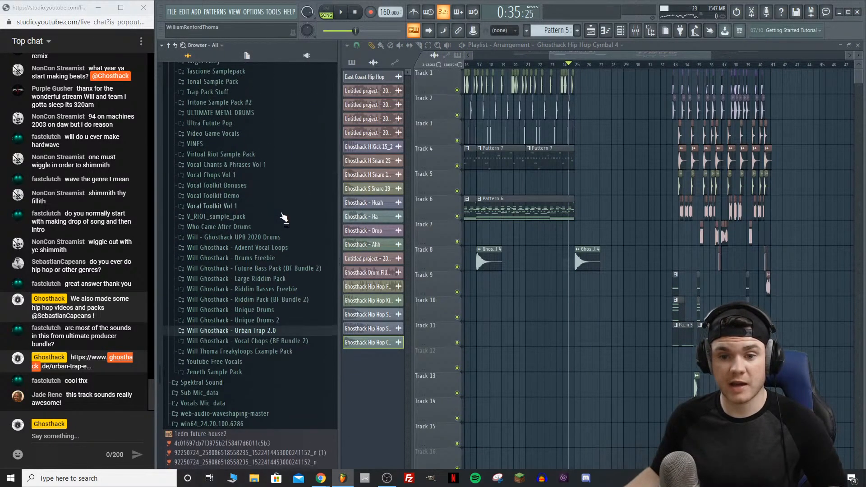
scroll(303, 225, up, 7)
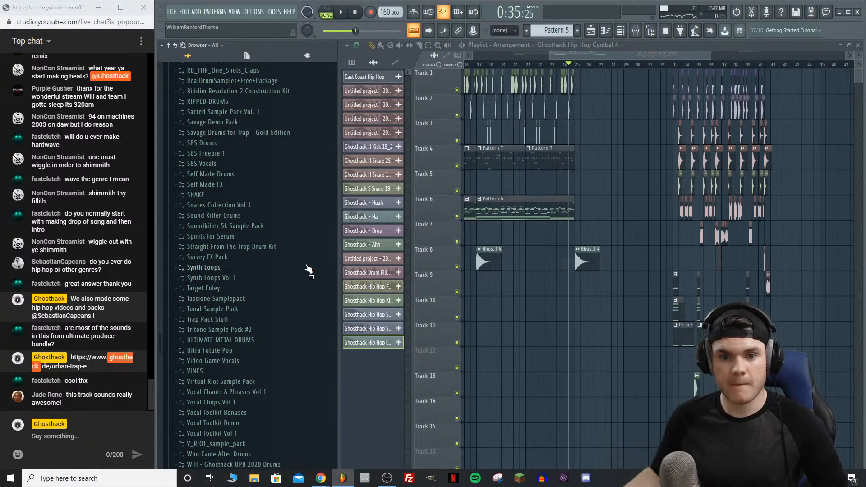
scroll(284, 255, up, 9)
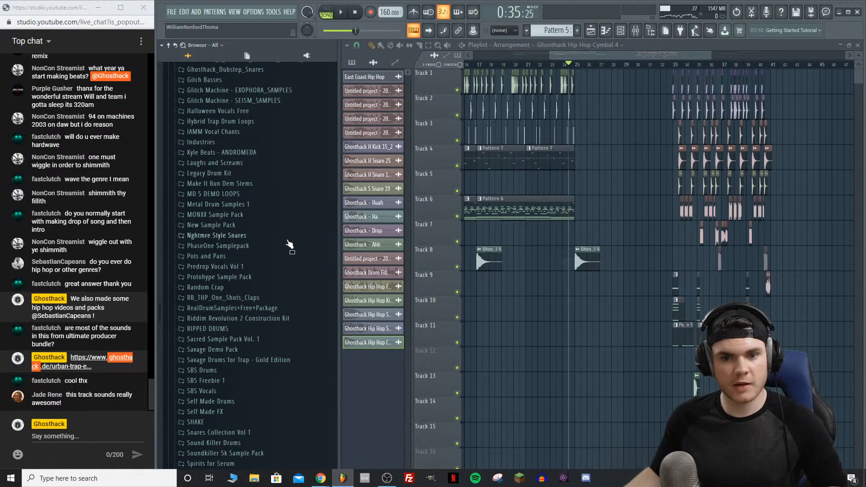
scroll(290, 244, up, 9)
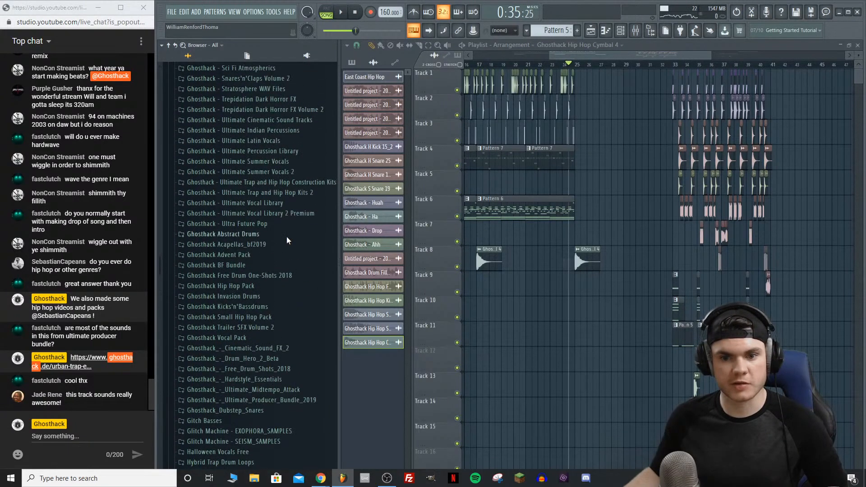
Step: Open the One-Shots folder of the Ghosthack BF Bundle's EDM District and audition its brass one-shots
click(256, 266)
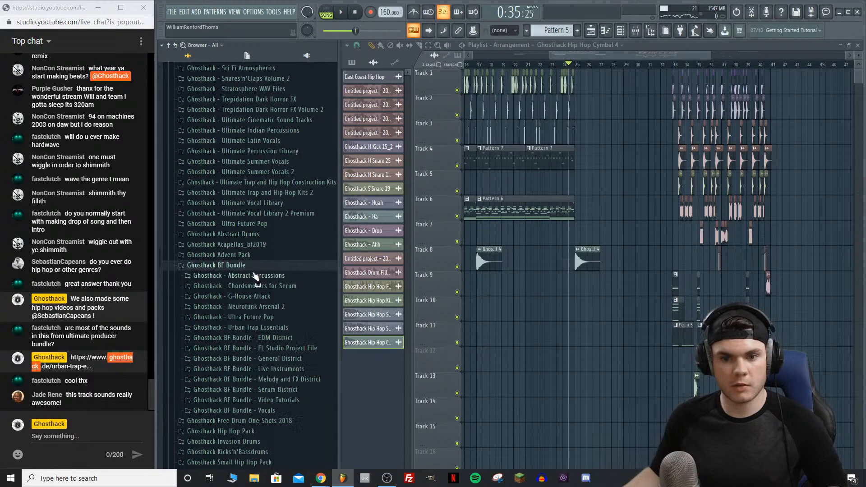
click(286, 340)
scroll(287, 343, down, 4)
click(230, 256)
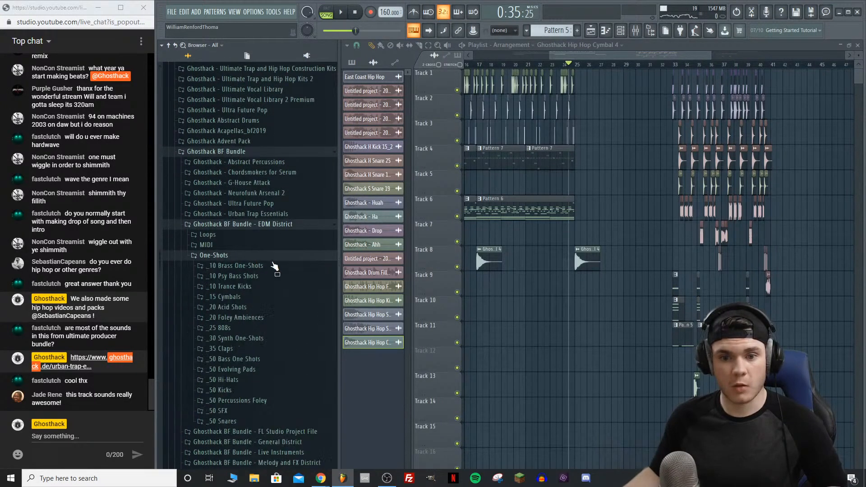
click(273, 267)
click(293, 277)
click(290, 302)
click(288, 304)
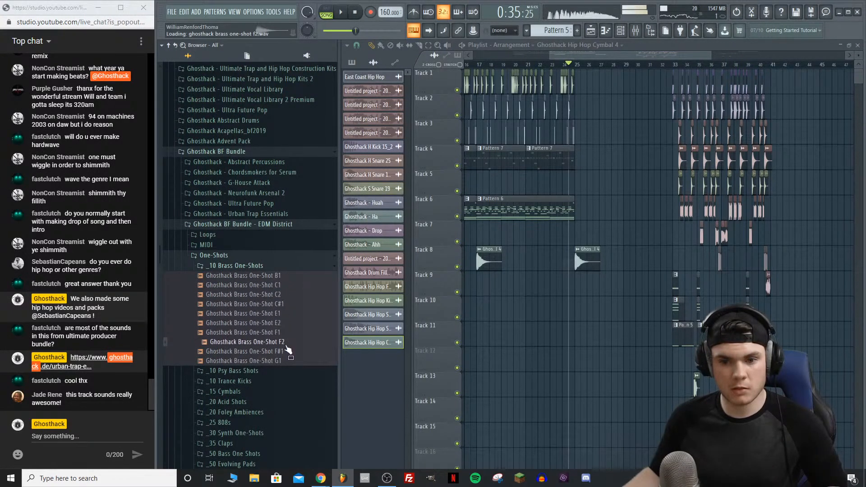
click(285, 323)
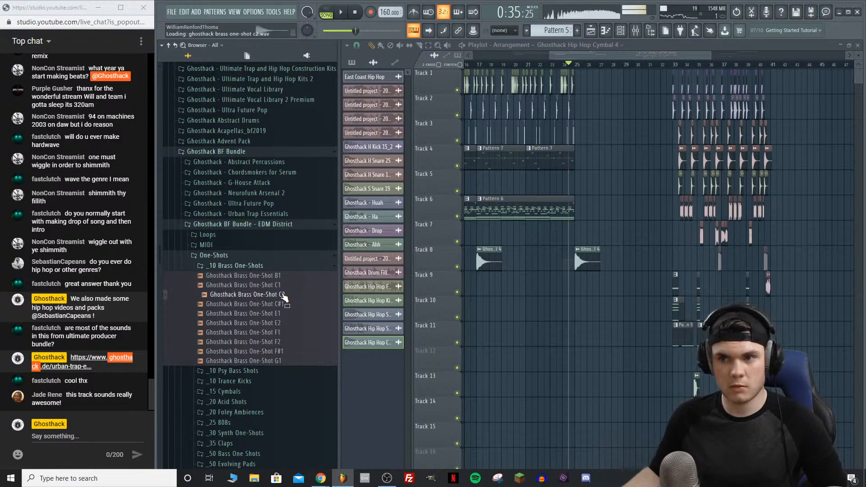
Step: Collapse the Ghosthack BF Bundle folders and look through the rest of the sample library for trap packs
click(251, 266)
click(248, 255)
click(249, 224)
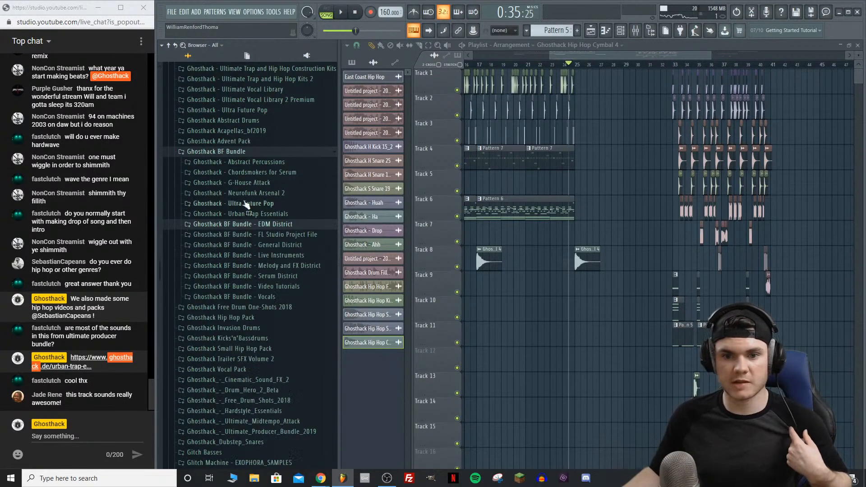
click(248, 152)
scroll(261, 170, up, 7)
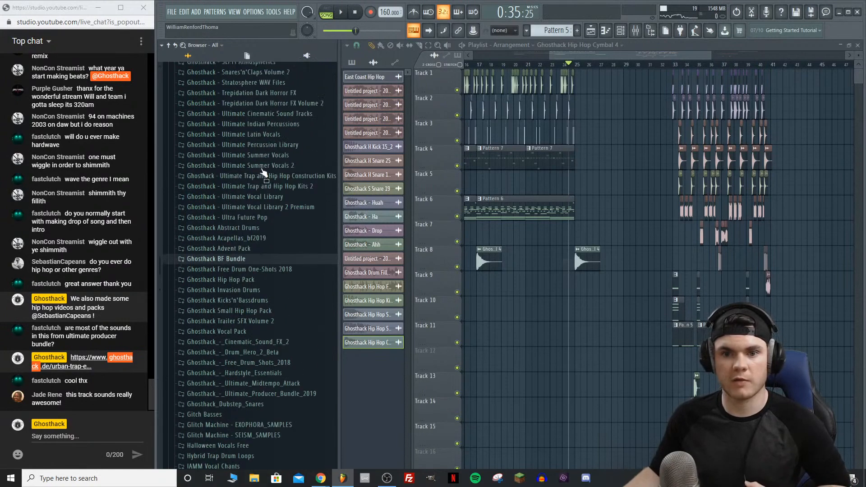
scroll(263, 176, down, 9)
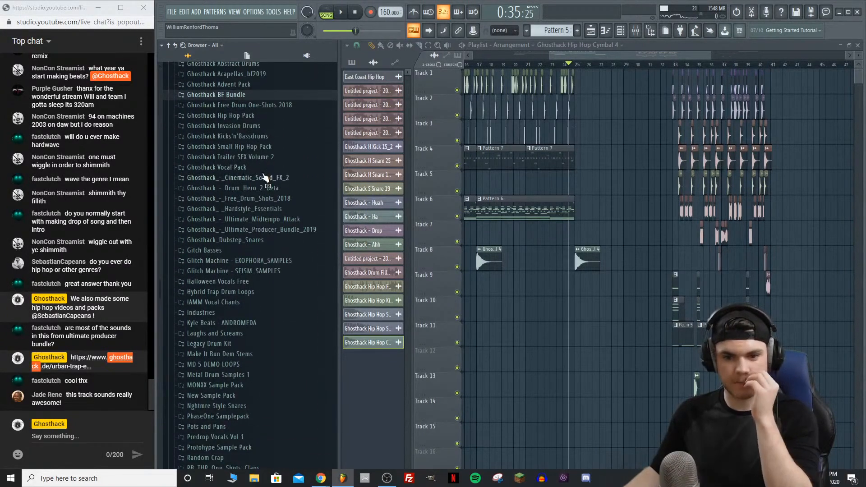
scroll(264, 183, down, 11)
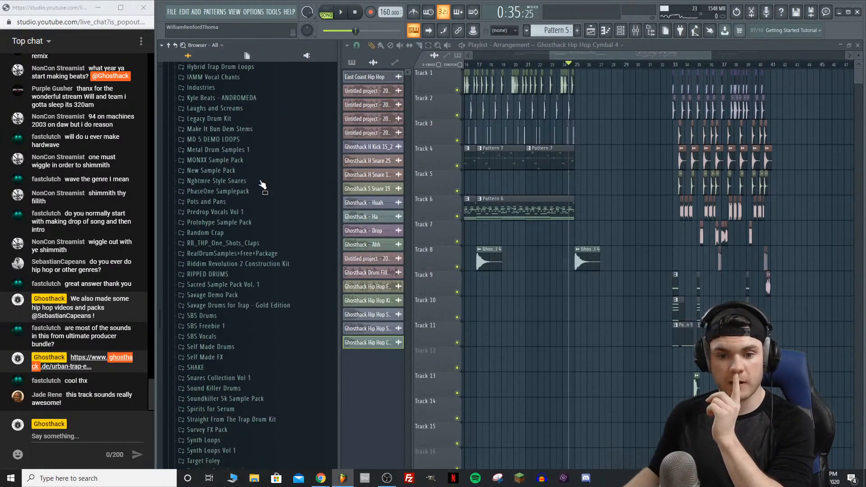
scroll(261, 183, down, 2)
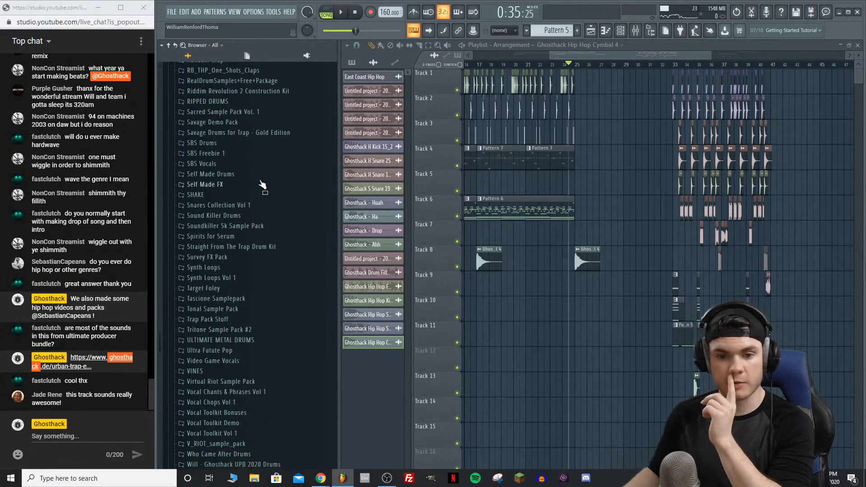
Step: Open the Brass folder of the Trap Pack in Trap Pack Stuff and audition the Ghosthack Trap Brass samples
click(217, 319)
click(250, 370)
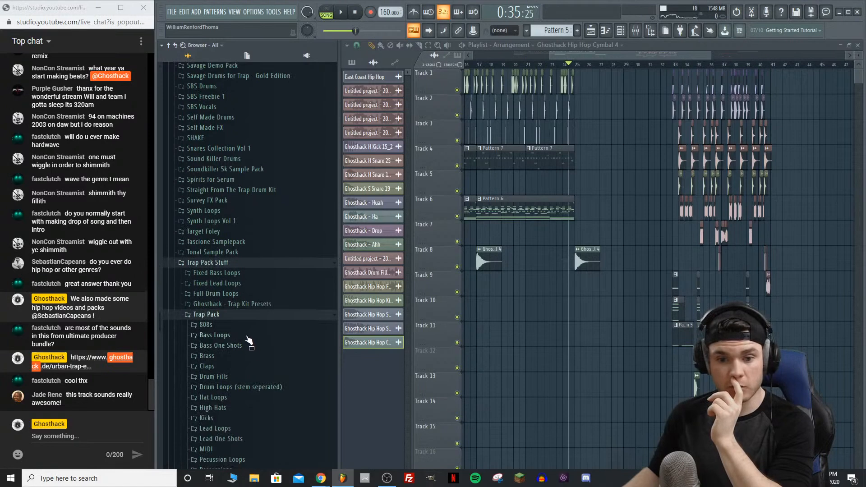
click(248, 336)
click(248, 338)
scroll(251, 361, down, 4)
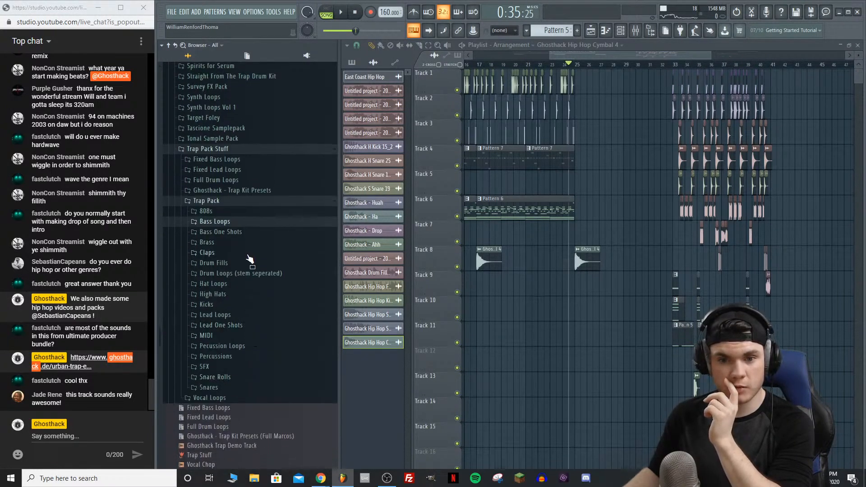
click(240, 244)
click(260, 254)
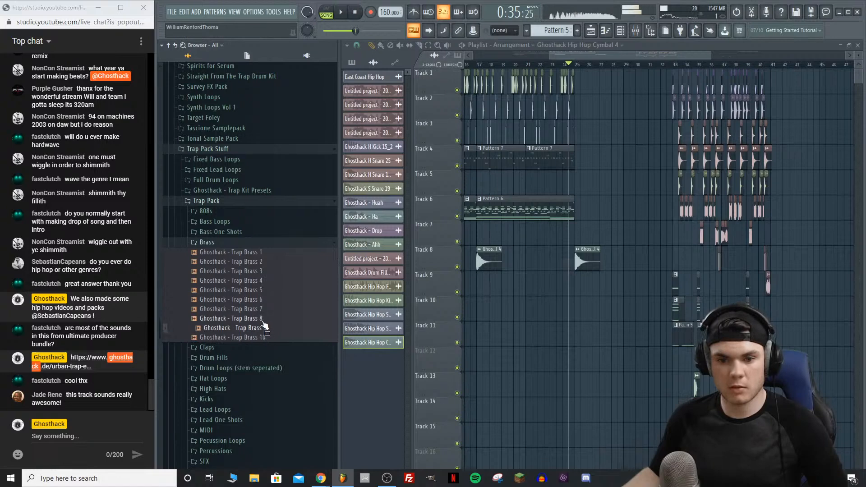
Step: Place Ghosthack Trap Brass 8 on Track 9 at bar 25 and set its pitch range to 1 semitone
drag(318, 303, 579, 278)
key(space)
key(space)
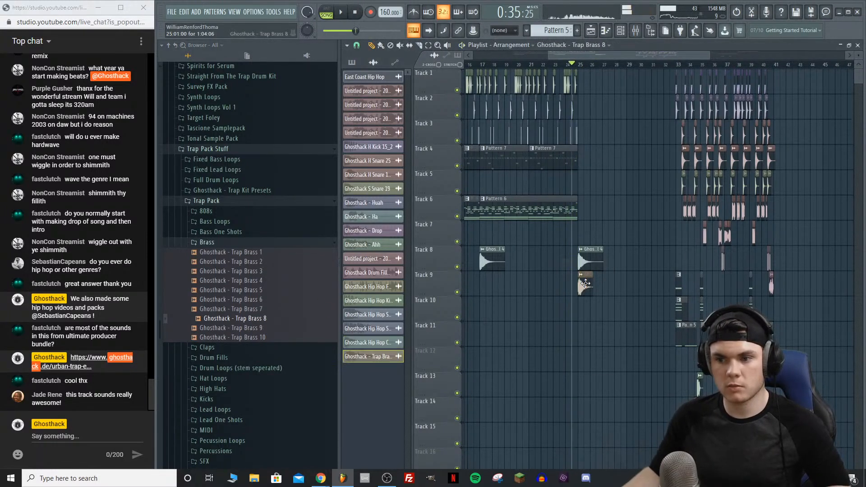
double_click(586, 283)
key(Escape)
click(631, 332)
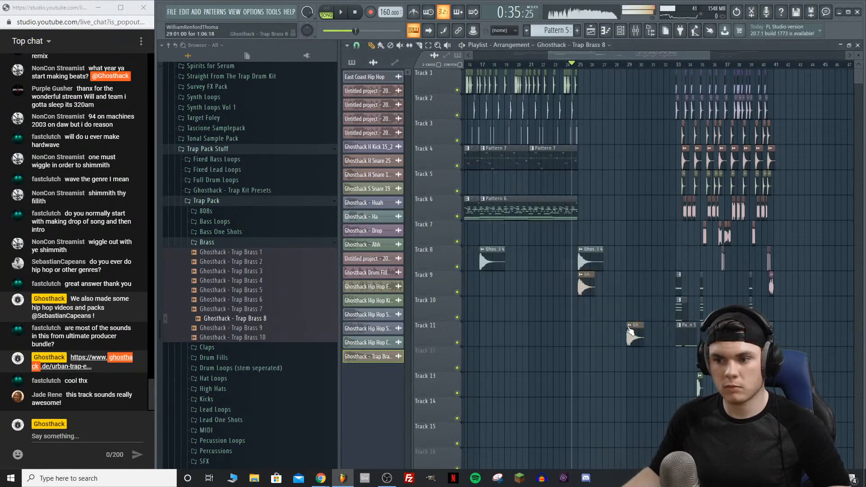
double_click(587, 283)
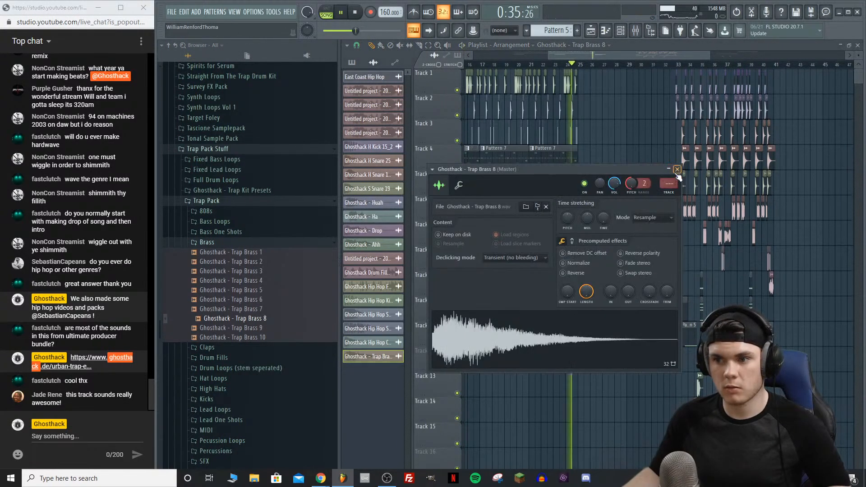
click(677, 169)
double_click(582, 282)
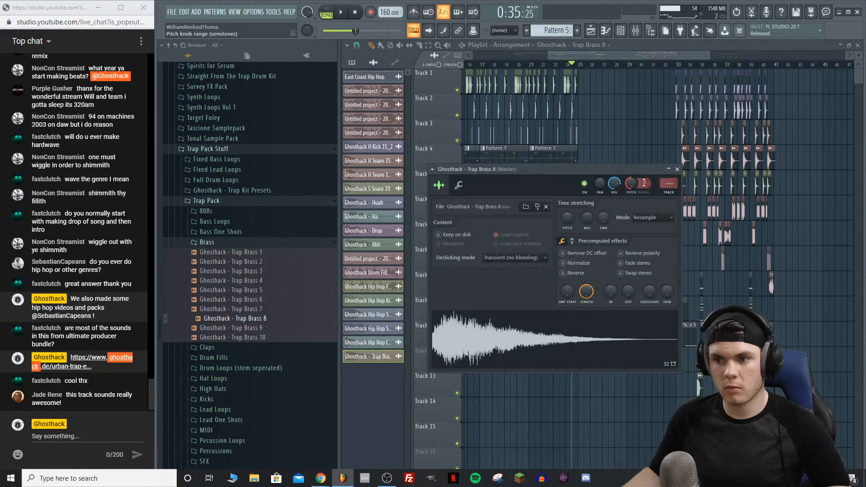
click(678, 170)
Step: Play the beat with the Trap Brass 8 clip moved to bar 9 and lower its channel volume to about 47%
drag(579, 55, 518, 62)
click(520, 64)
key(space)
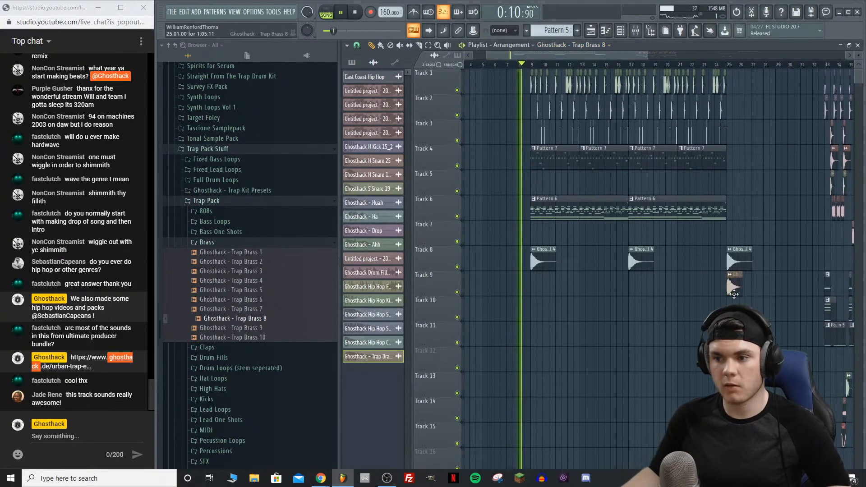
double_click(730, 289)
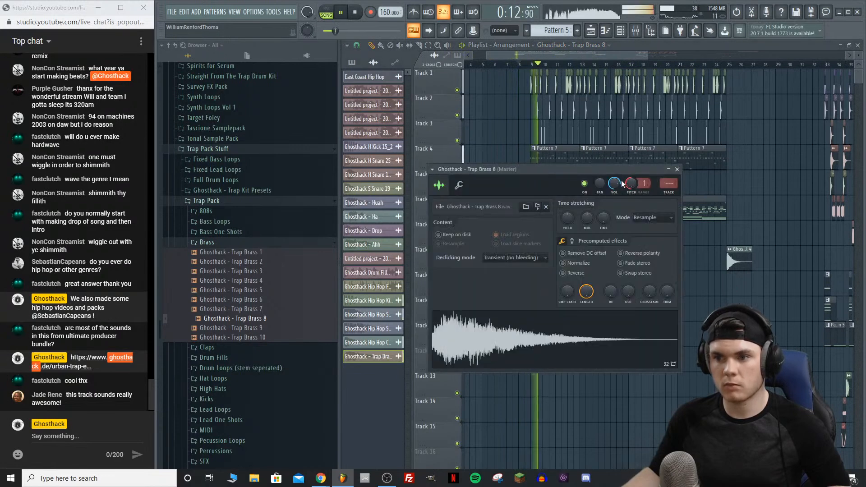
drag(623, 182, 618, 224)
key(space)
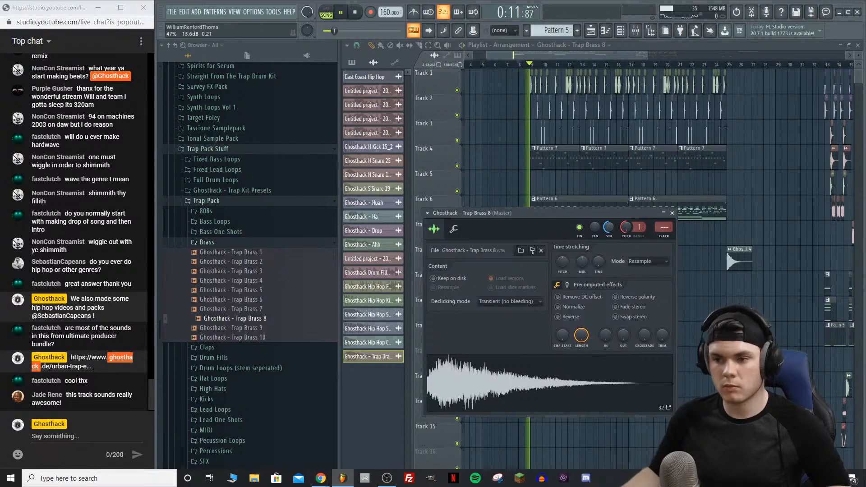
drag(609, 227, 609, 225)
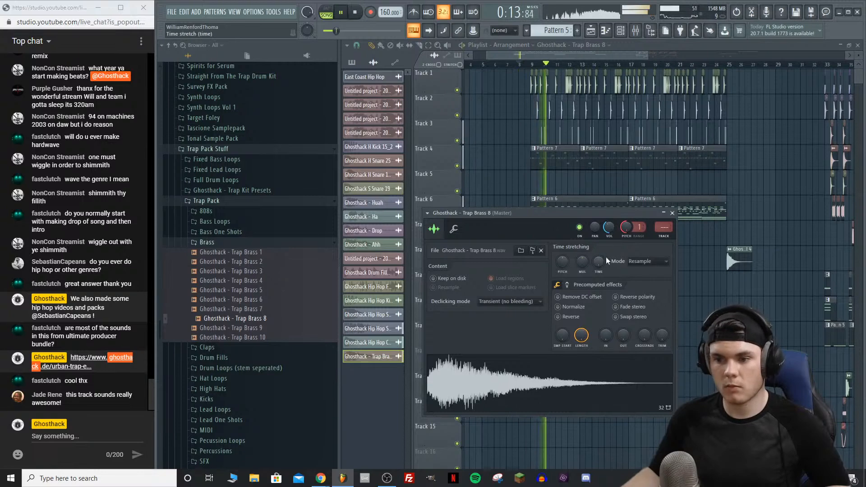
key(Escape)
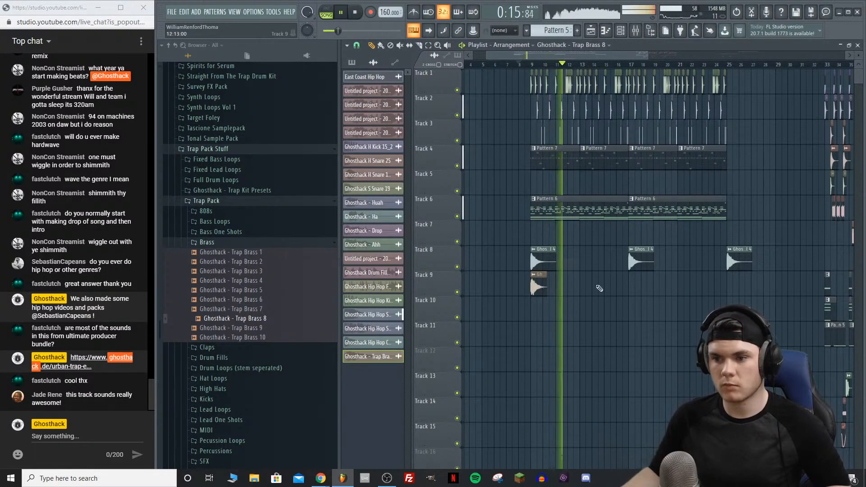
Step: Place another Trap Brass 8 clip on Track 9 at bar 25 and play the transition from bar 24
click(727, 284)
click(718, 65)
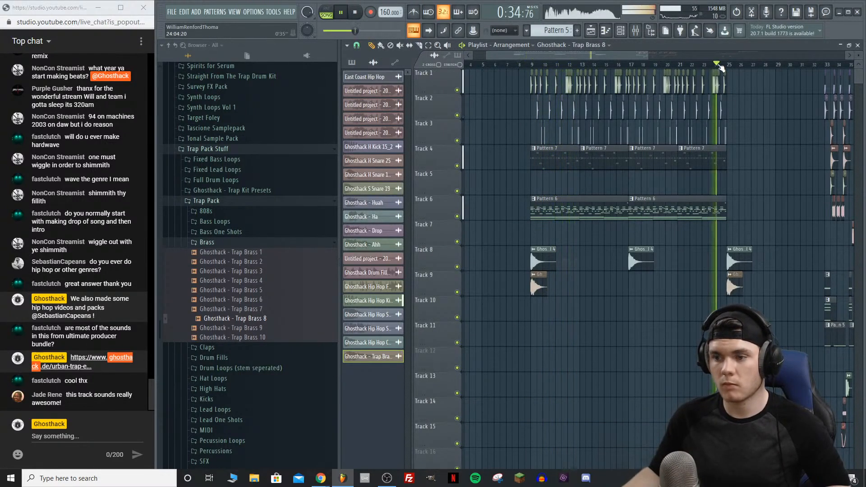
key(space)
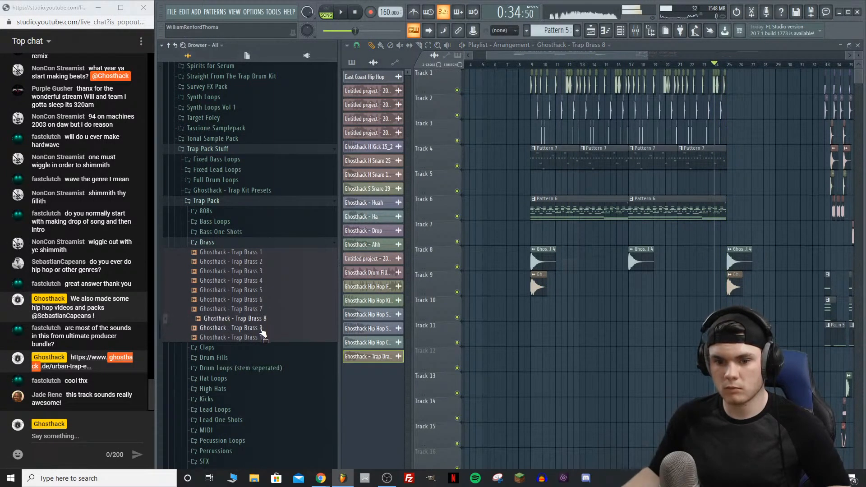
Step: Replace the Trap Brass 8 sample with Ghosthack Trap Brass 9 and play its hits at bars 25 and 9
drag(281, 321, 566, 291)
double_click(565, 291)
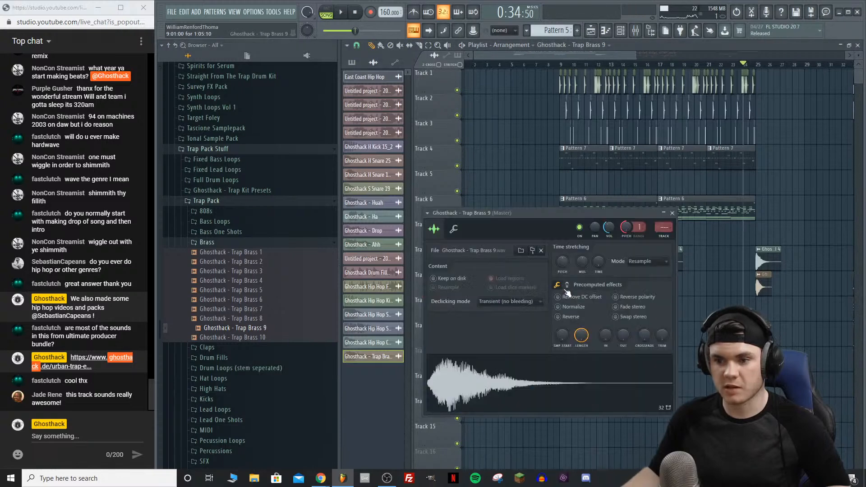
click(673, 213)
key(space)
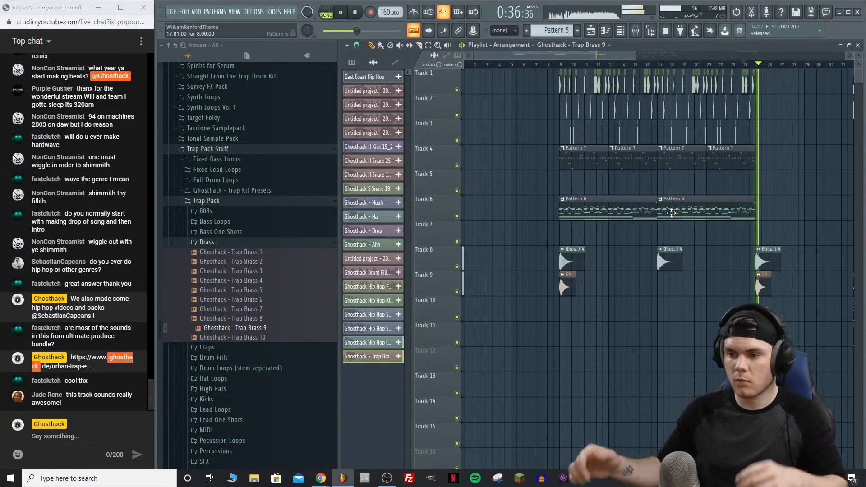
click(553, 65)
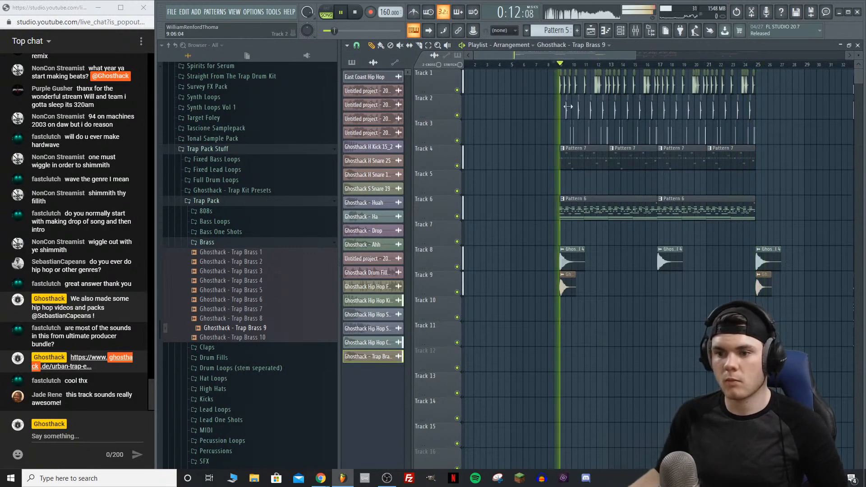
Step: Find a free mixer track and route the Trap Brass 9 channel to Insert 12
click(636, 30)
key(space)
key(space)
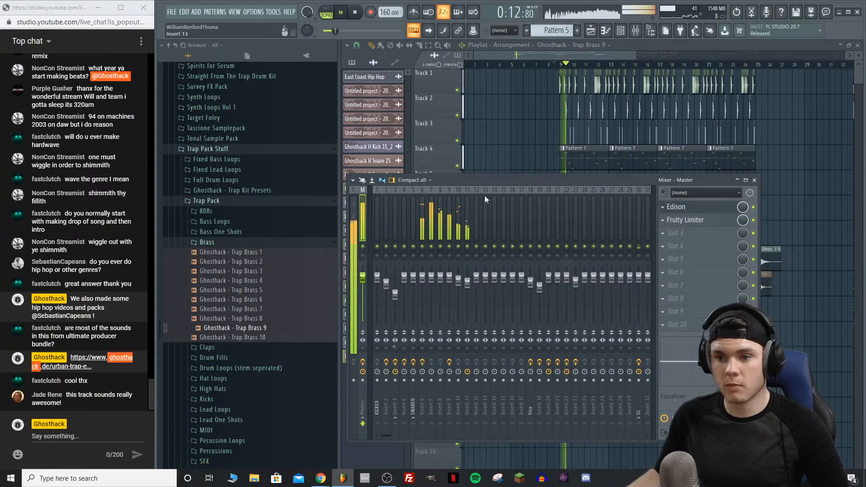
click(477, 209)
key(space)
click(613, 46)
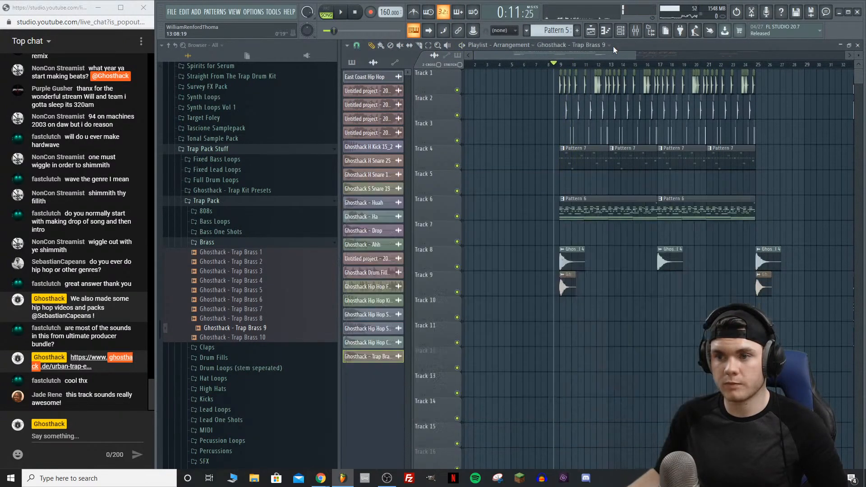
double_click(565, 275)
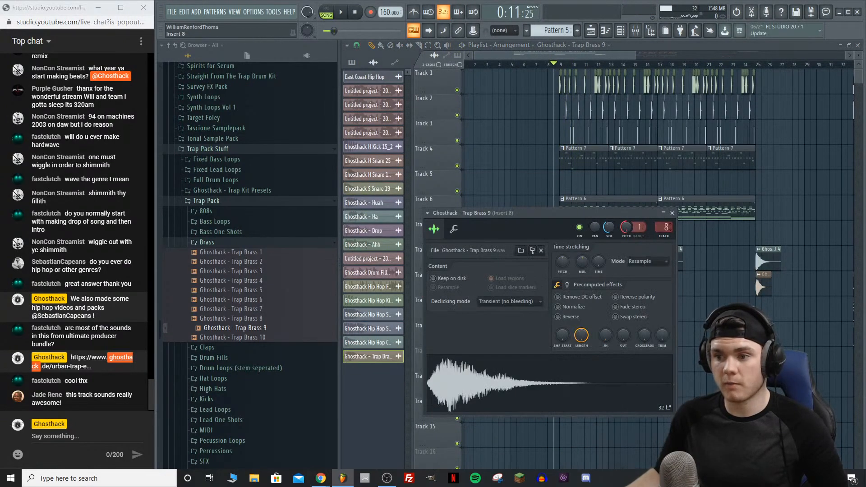
click(672, 213)
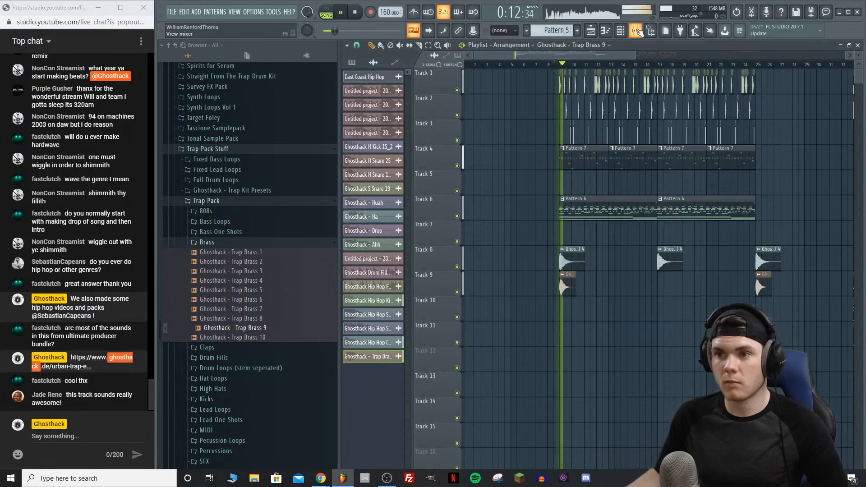
Step: Load Fruity Reeverb 2 in the first effect slot of Insert 12 and adjust its low cut while previewing the brass
key(F9)
click(681, 208)
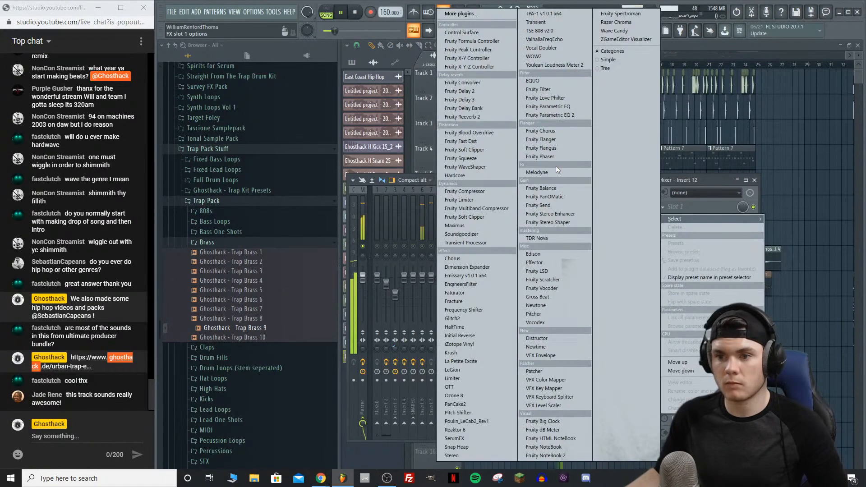
click(463, 117)
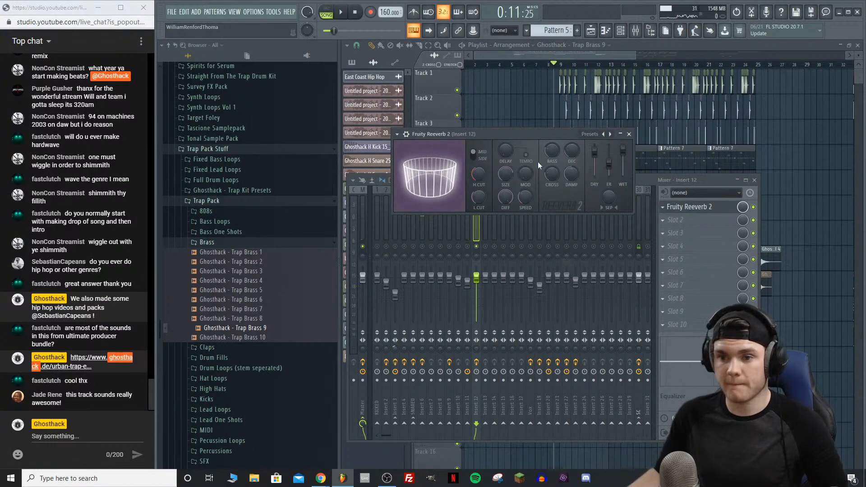
key(z)
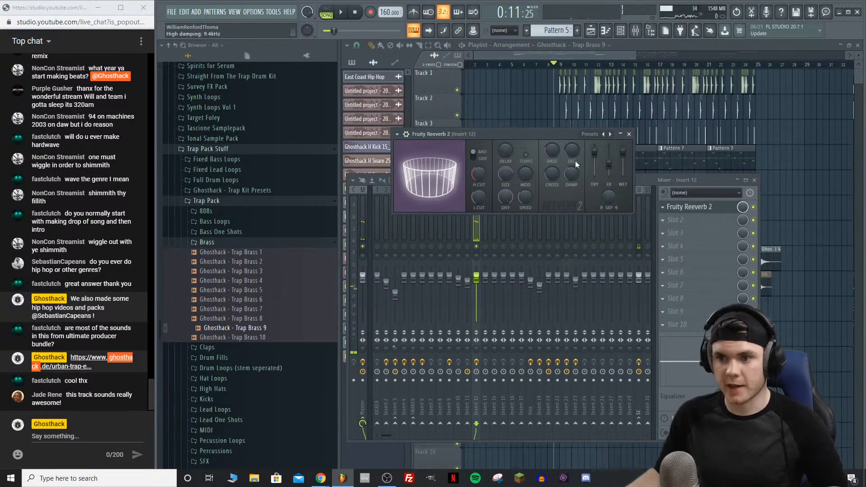
right_click(478, 196)
click(488, 201)
key(z)
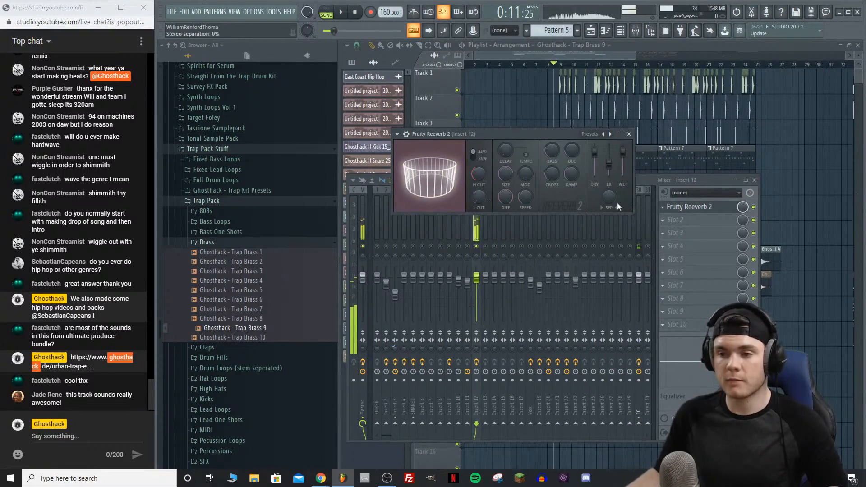
Step: Load Fruity Parametric EQ 2 in the second slot of Insert 12 and shape band 1 as a high pass around 118 Hz
click(685, 209)
click(675, 220)
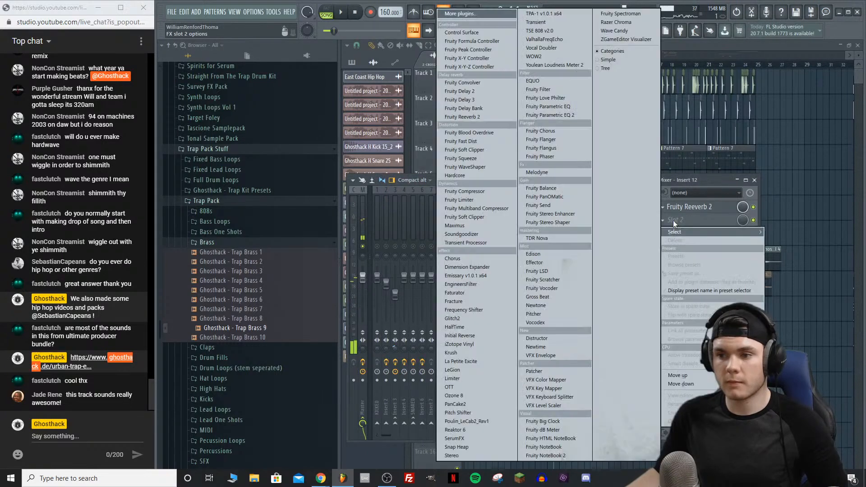
click(567, 115)
click(640, 146)
click(649, 167)
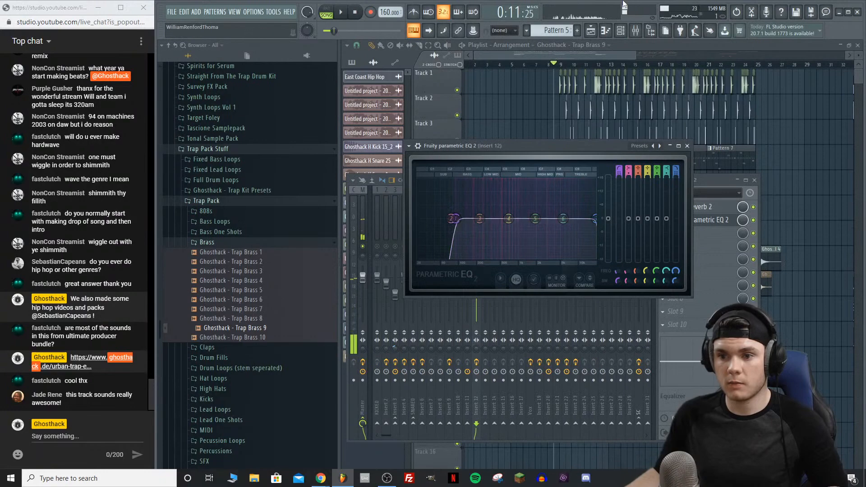
scroll(620, 169, up, 4)
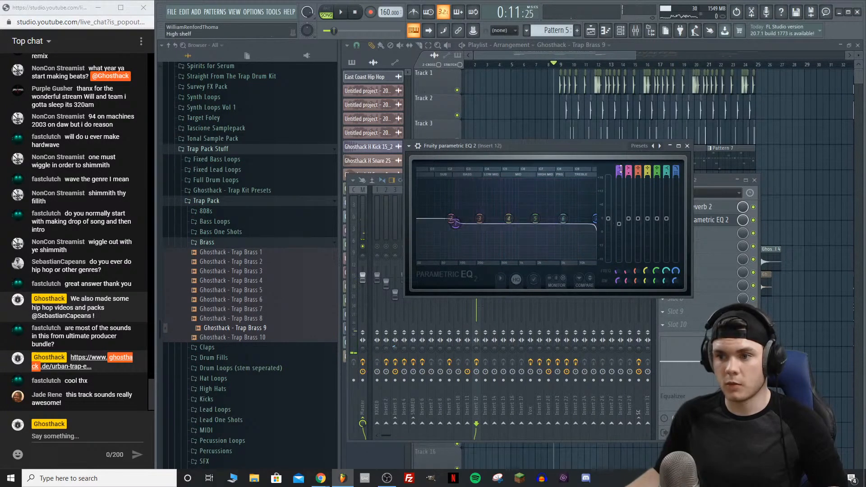
scroll(619, 171, down, 2)
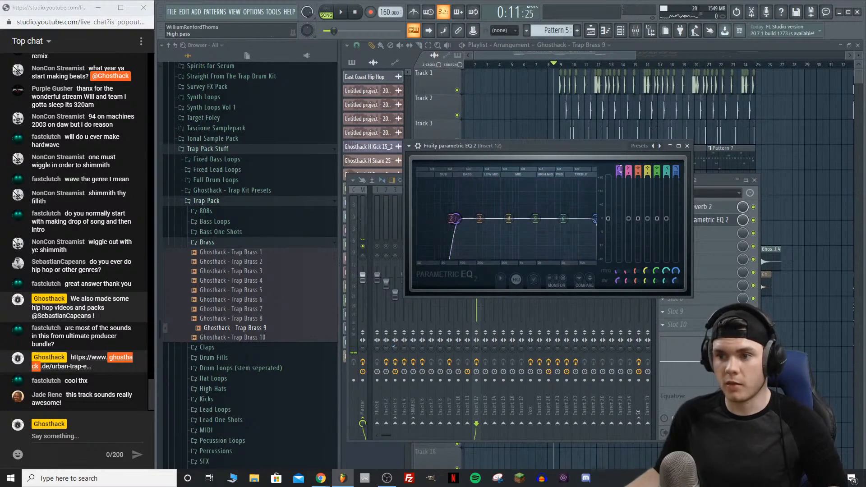
key(q)
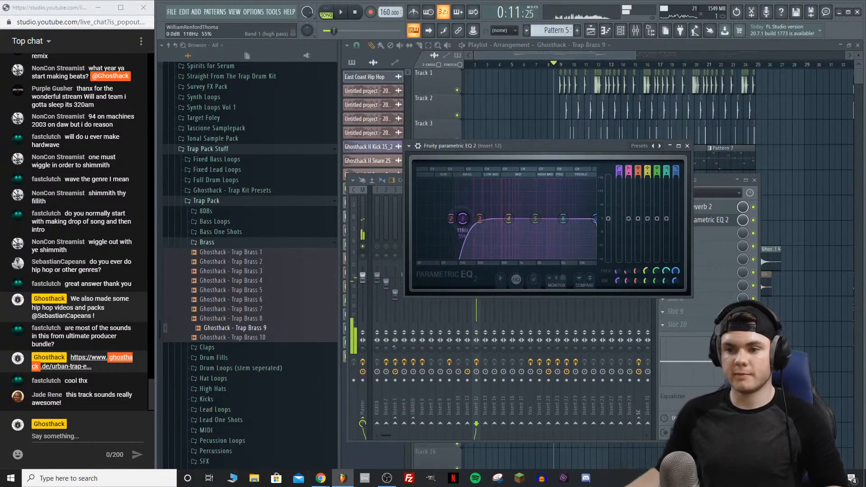
Step: Check the processed brass in the mix, route Insert 12 only to the SC track and play from bar 9
click(706, 221)
right_click(478, 246)
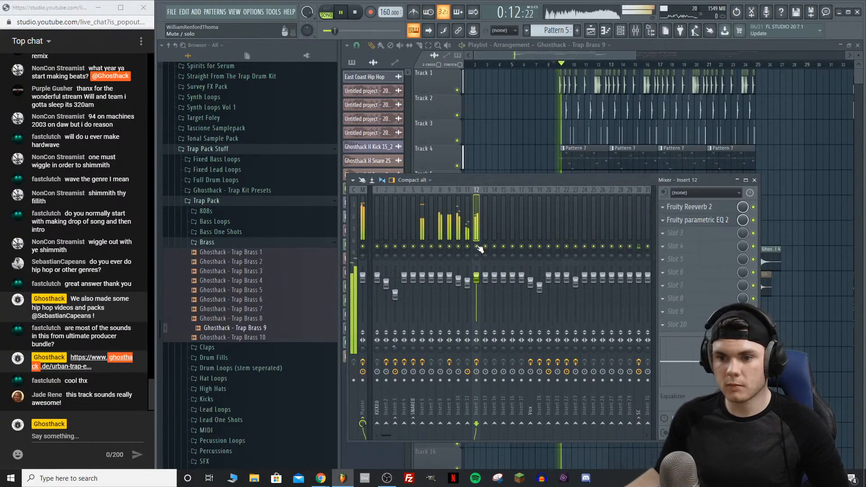
key(space)
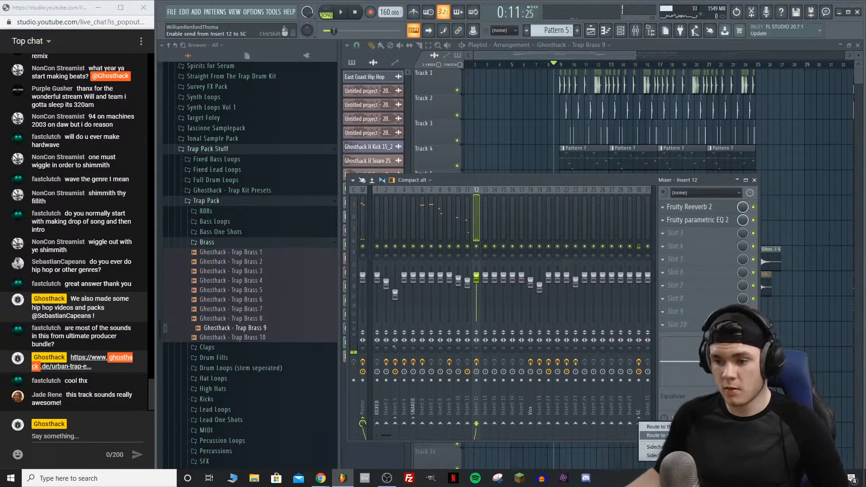
click(629, 44)
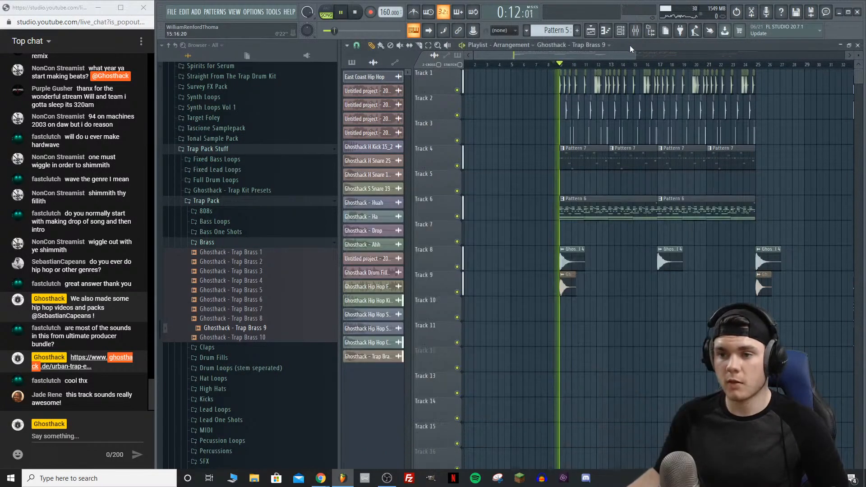
scroll(611, 69, down, 2)
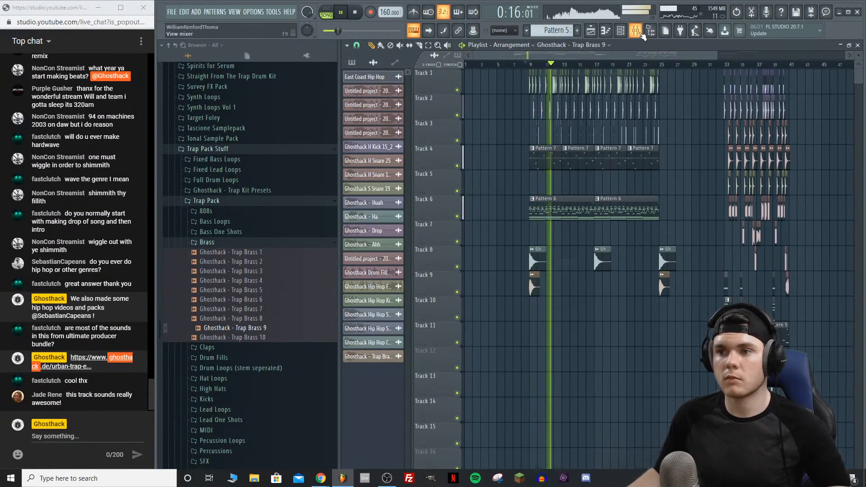
Step: Solo Insert 10 in the mixer, lower its volume to 83% and play it with all tracks again
key(F9)
right_click(458, 247)
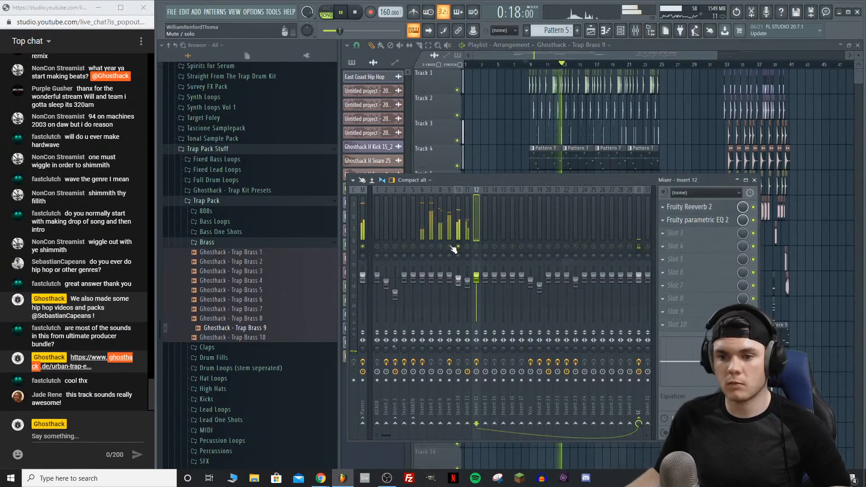
drag(458, 281, 459, 290)
right_click(458, 247)
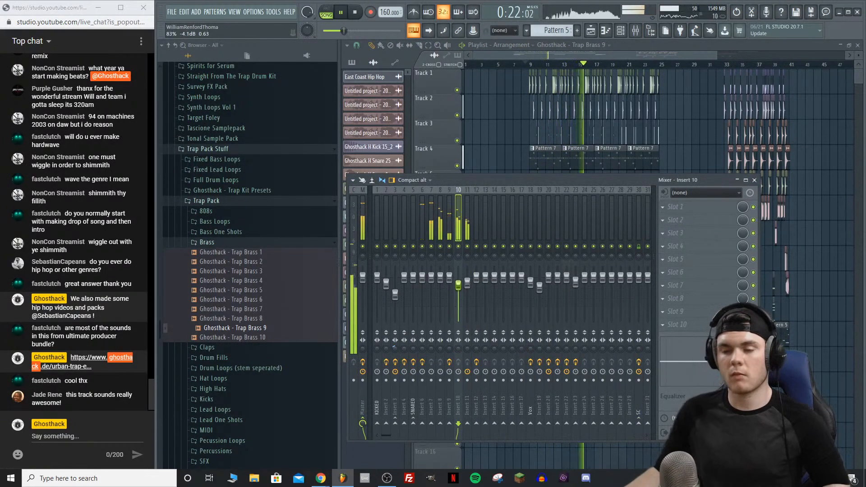
key(F9)
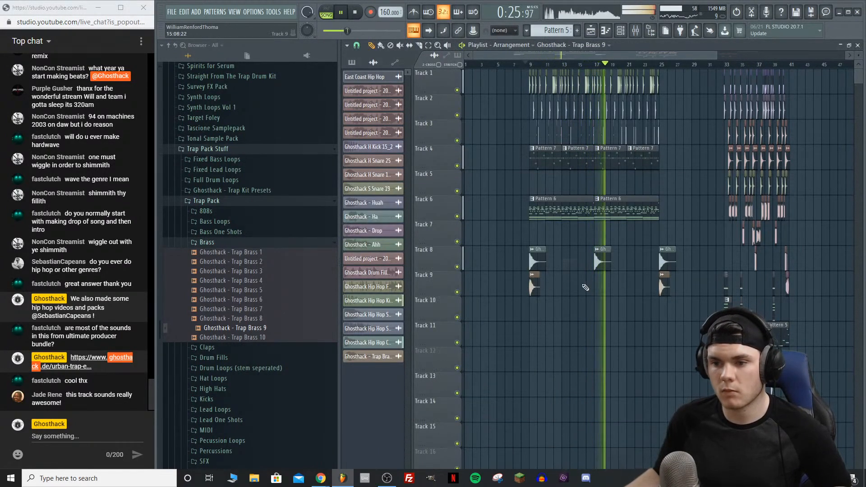
Step: Play the transition into bar 25 and the original section starting at bar 33
click(652, 65)
drag(666, 55, 727, 55)
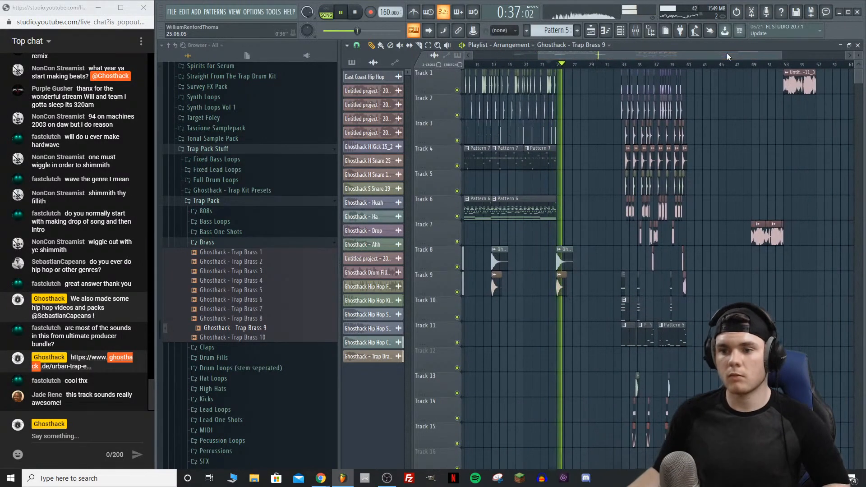
click(622, 65)
scroll(625, 67, up, 3)
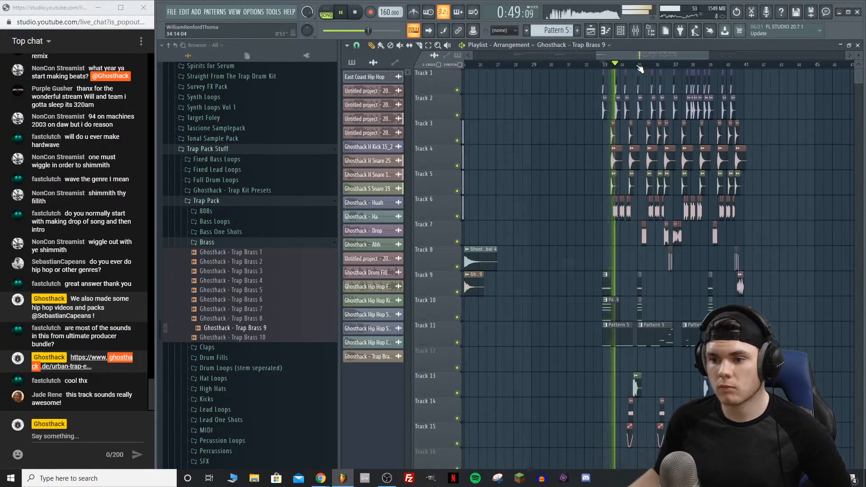
Step: Isolate Tracks 6 to 10 and Track 13 of the bar 33 section, keeping all other tracks muted
key(space)
ctrl+click(457, 217)
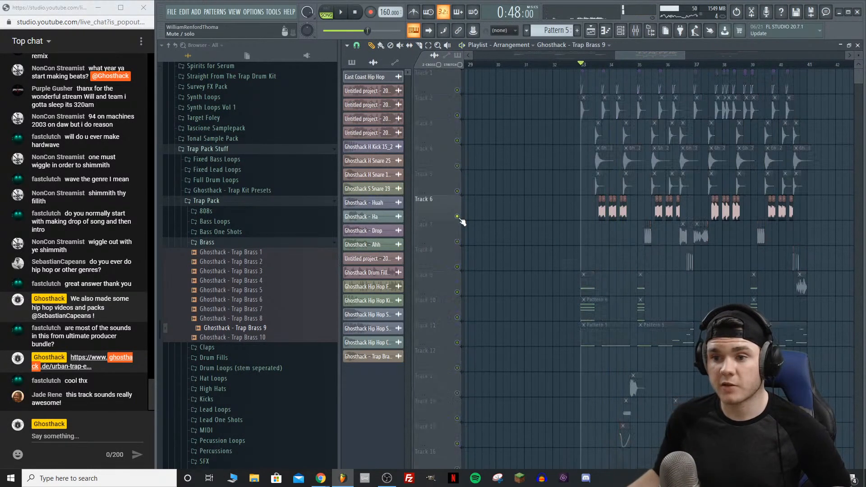
key(space)
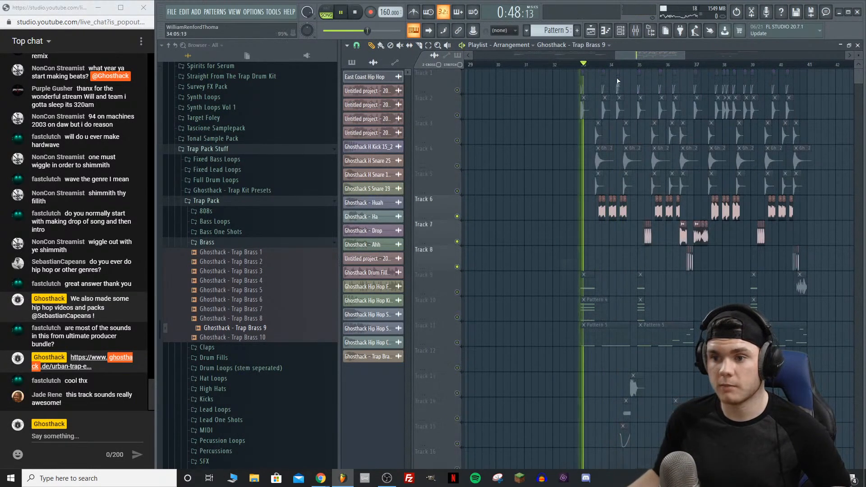
click(457, 292)
click(457, 317)
click(457, 317)
click(457, 342)
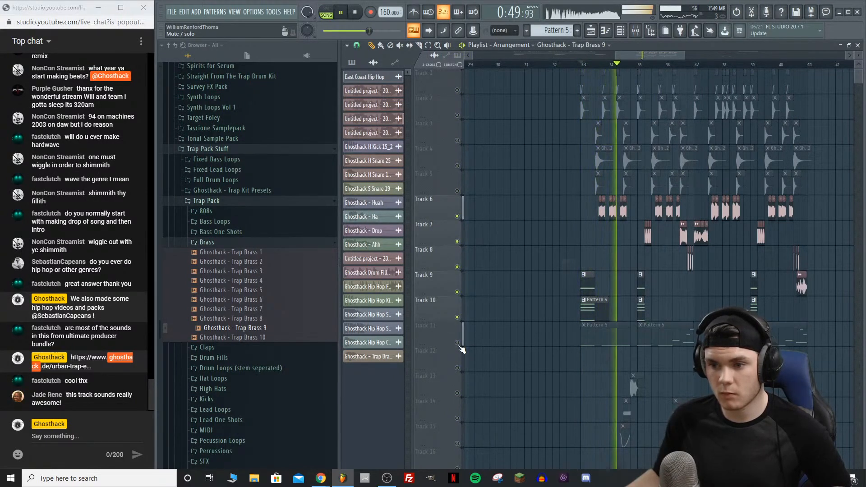
click(457, 393)
click(457, 418)
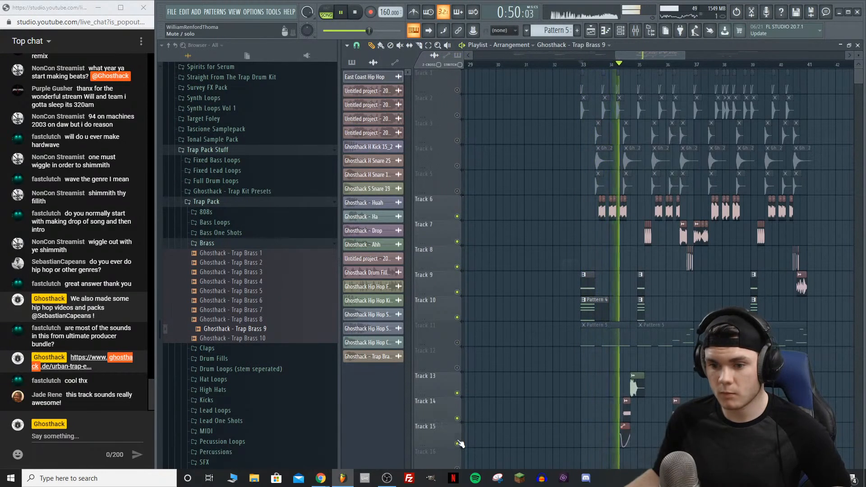
click(457, 419)
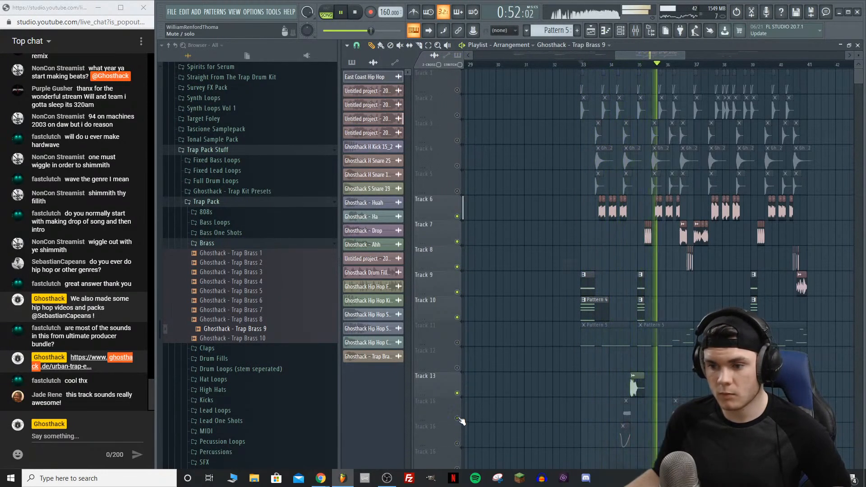
Step: Select bars 33 to 41, clear Edison on the Master, set it to record on play and record the selection
click(582, 64)
drag(583, 66, 810, 67)
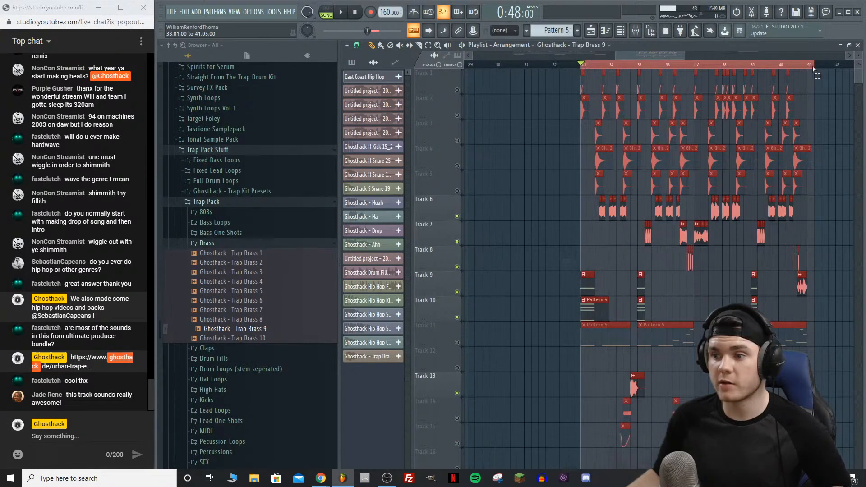
click(643, 35)
key(space)
click(366, 223)
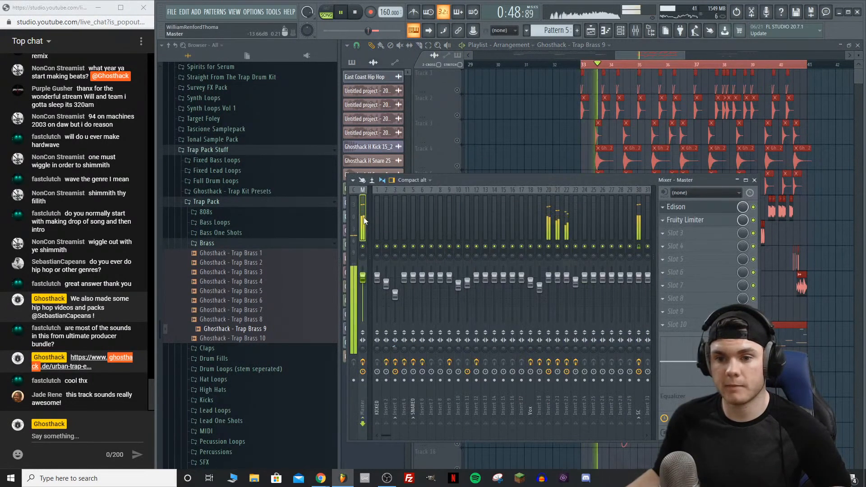
click(693, 207)
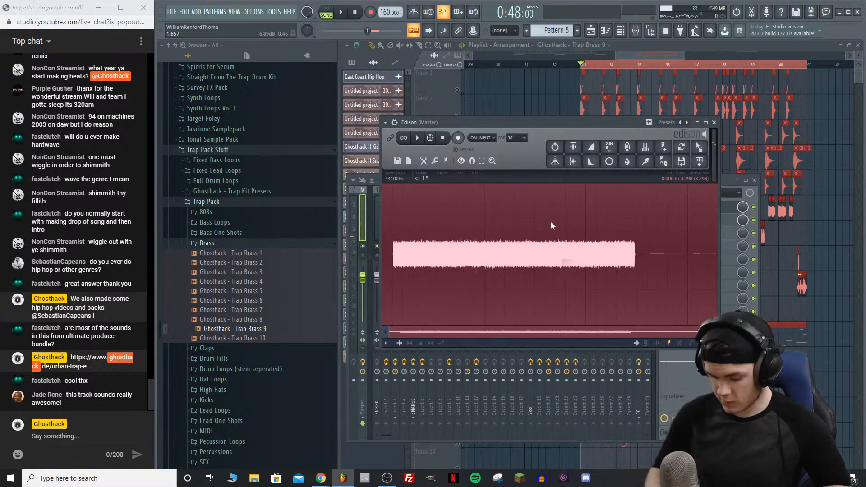
key(Delete)
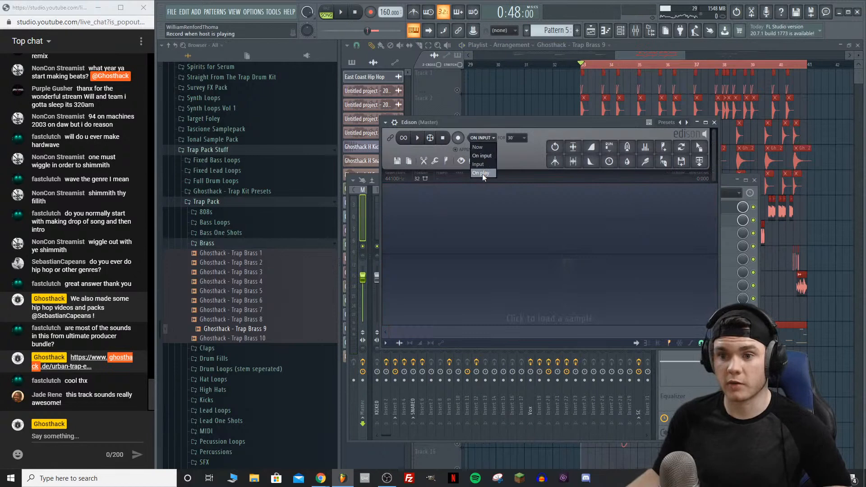
click(342, 13)
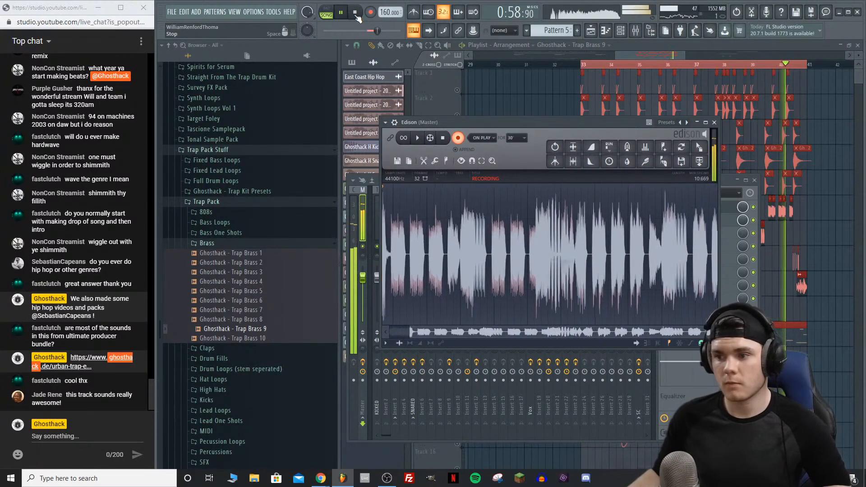
click(356, 15)
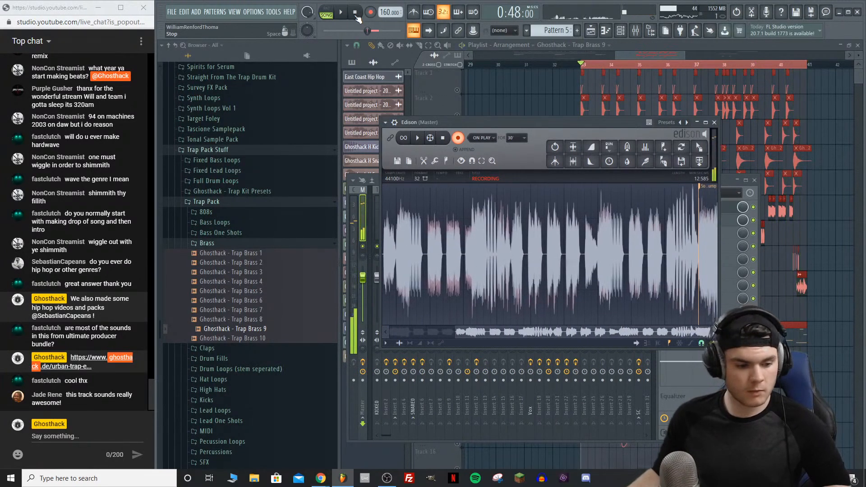
Step: Trim the excess end and the Song jump marker from the Edison recording and place it on Track 10 at bar 25
click(451, 142)
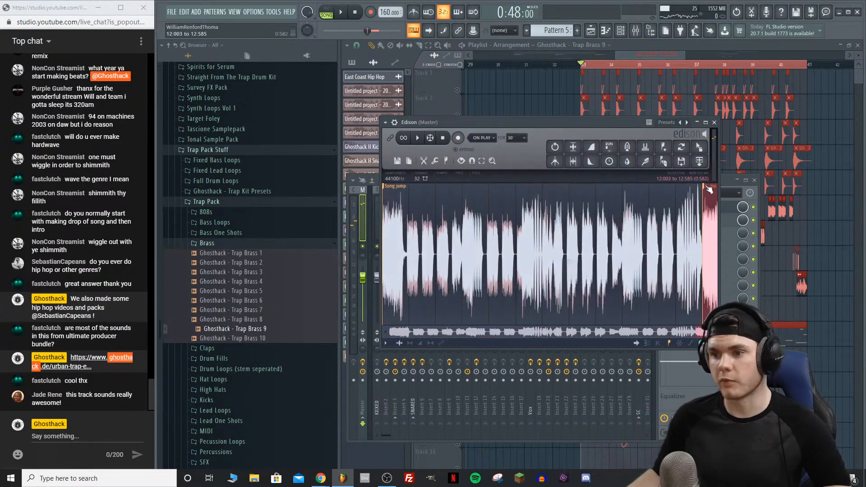
key(Delete)
right_click(403, 188)
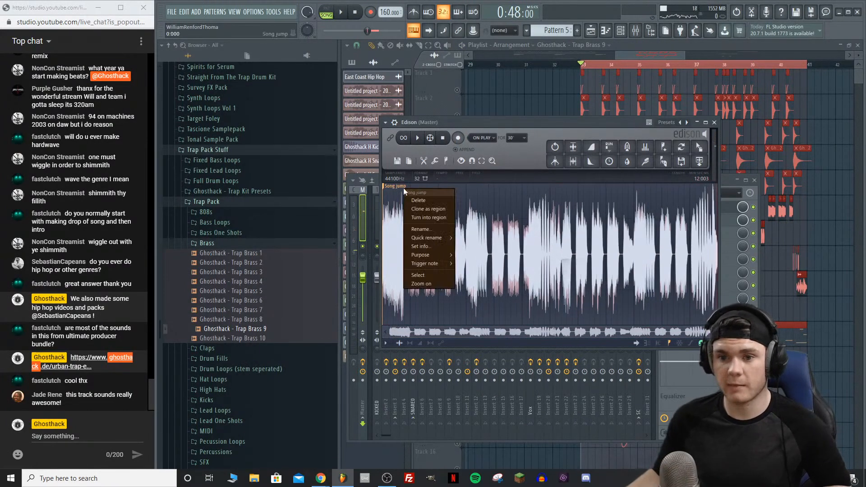
click(429, 200)
drag(700, 147, 557, 301)
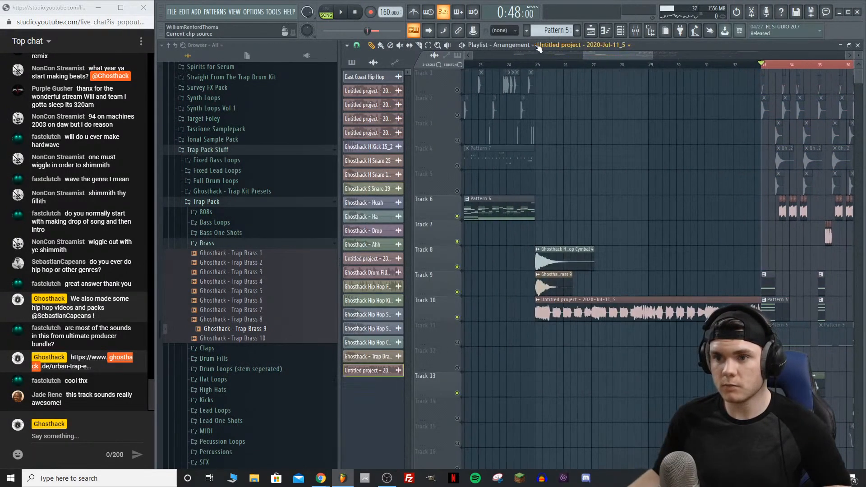
Step: Unmute all playlist tracks and play the transition into the recording from bar 24
click(523, 64)
key(space)
key(space)
right_click(458, 216)
right_click(458, 217)
key(space)
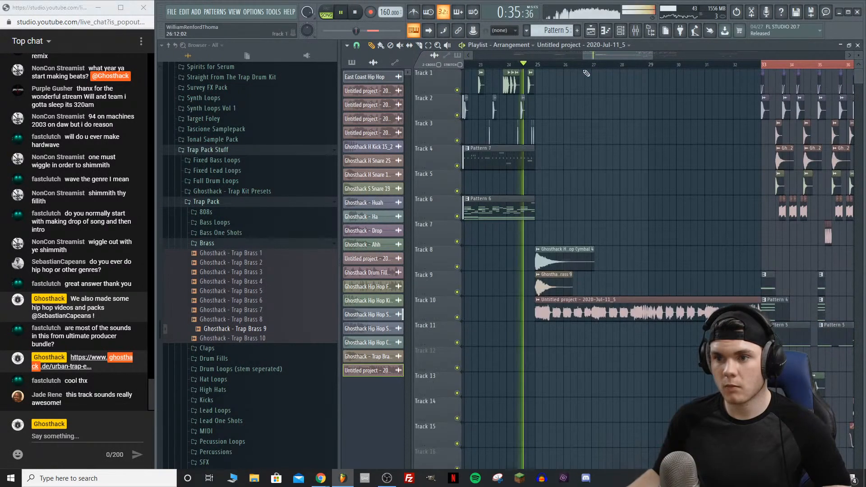
Step: Select all clips of the original section at bars 33 to 41 and move them to start at bar 41
drag(586, 55, 472, 82)
drag(624, 53, 747, 57)
drag(676, 465, 560, 84)
key(space)
drag(562, 309, 656, 309)
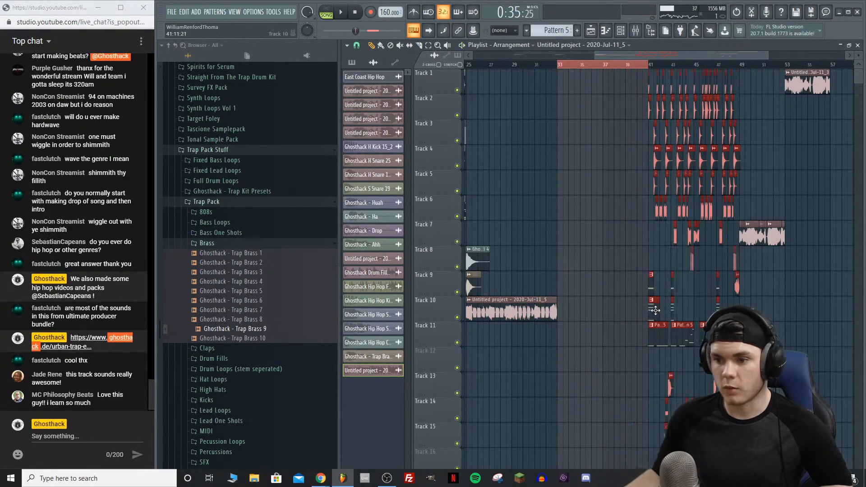
Step: Place a second copy of the recording on Track 10, starting halfway through bar 32
drag(646, 67, 563, 70)
drag(614, 56, 589, 57)
click(591, 309)
drag(623, 292, 630, 320)
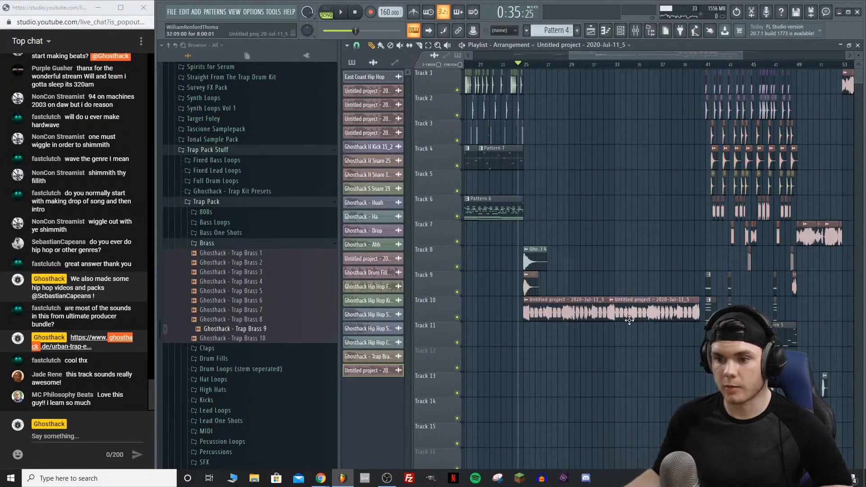
Step: Play the transition into bar 25 with the recording from shortly before it
drag(520, 69, 514, 69)
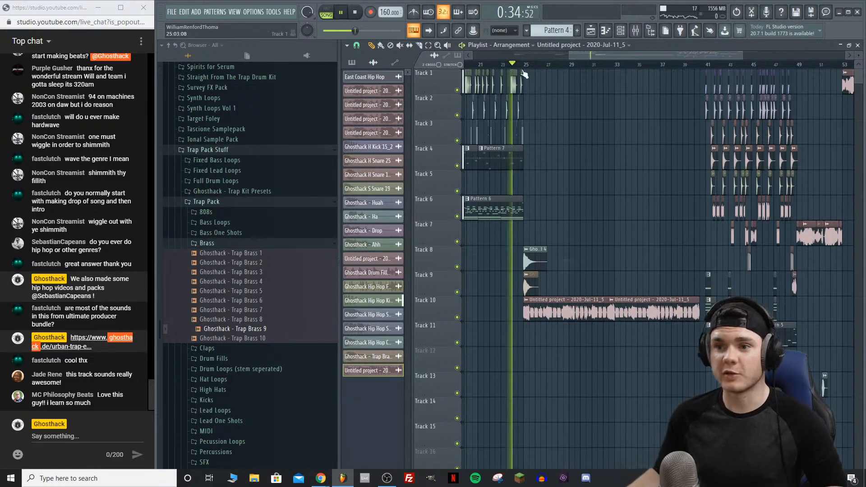
key(space)
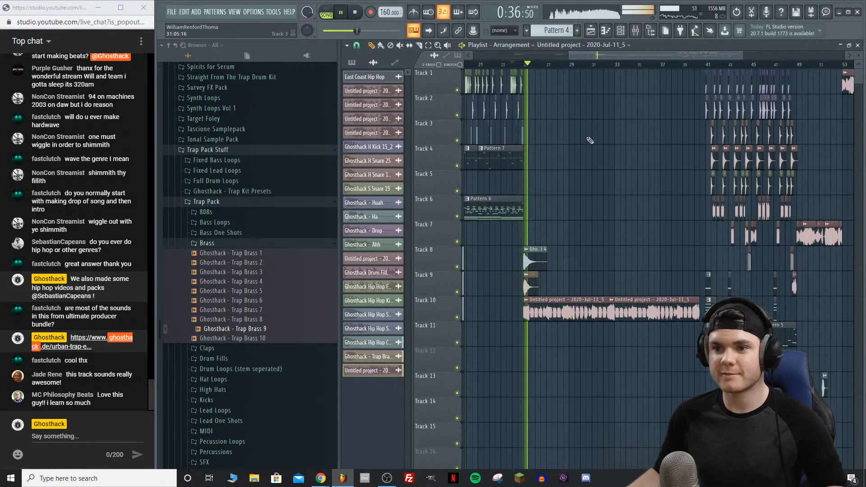
key(space)
Step: Cut a one-beat gap into the Track 10 recording just before bar 27 and play the passage
scroll(574, 66, up, 3)
drag(606, 57, 486, 53)
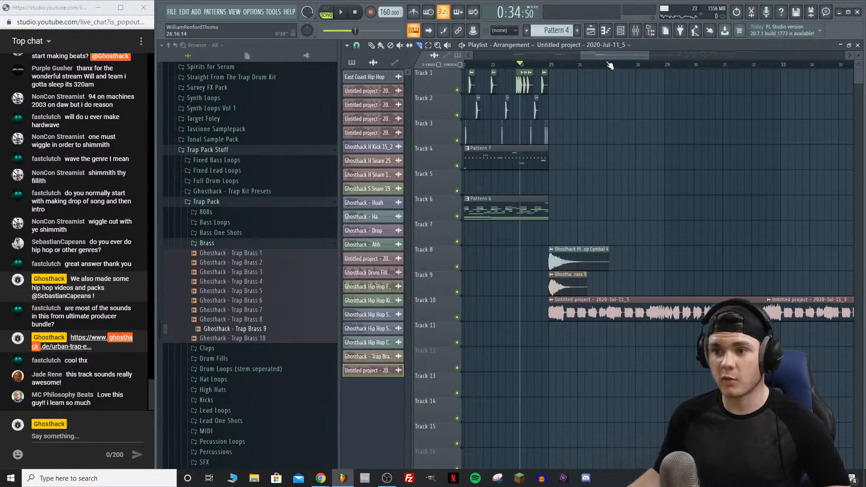
scroll(610, 66, up, 3)
key(space)
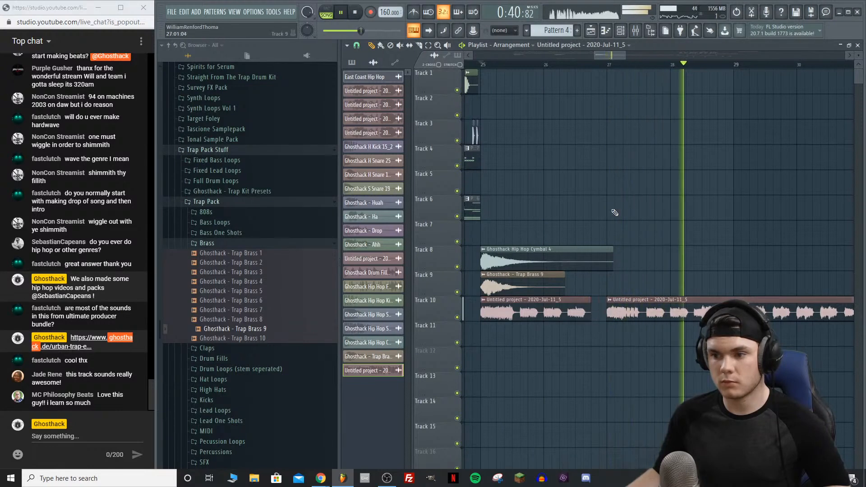
Step: Delete the continuation of the Track 10 recording after the gap at bar 27 and play the remaining part from bar 25
scroll(615, 66, down, 3)
key(space)
drag(633, 312, 756, 409)
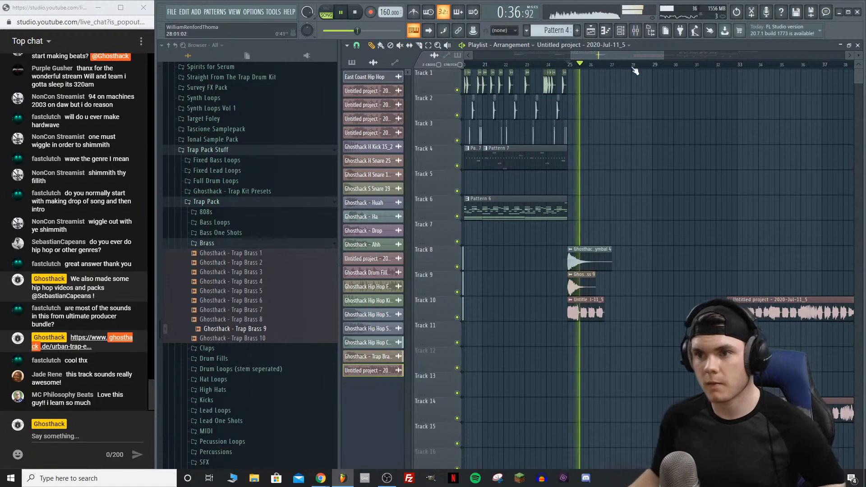
scroll(605, 64, up, 2)
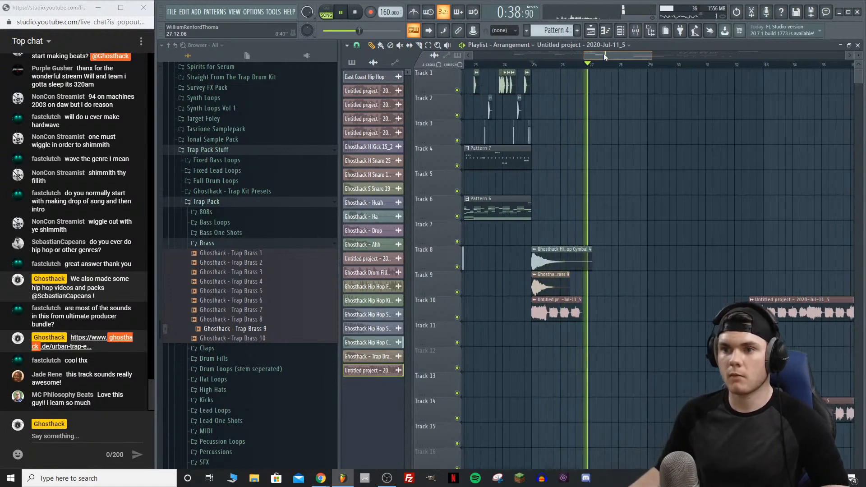
key(space)
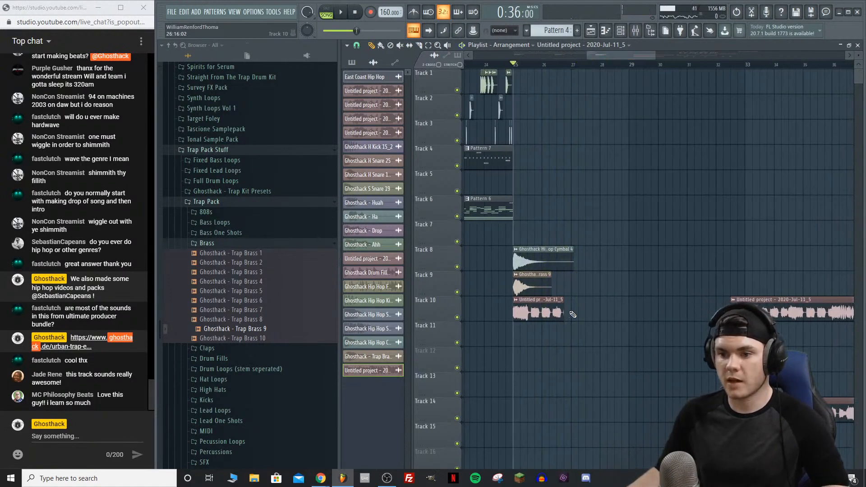
Step: Place the full recording on Track 10 starting halfway through bar 27 in place of the short copy, and play the passage
key(space)
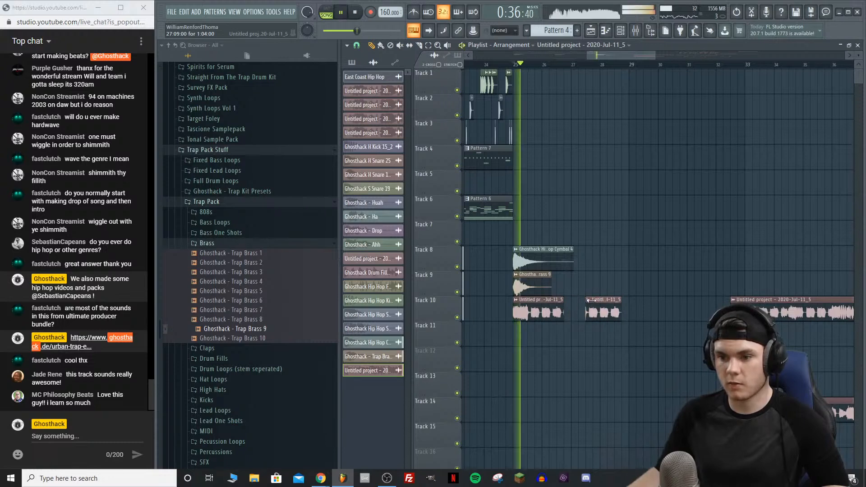
right_click(607, 316)
click(625, 311)
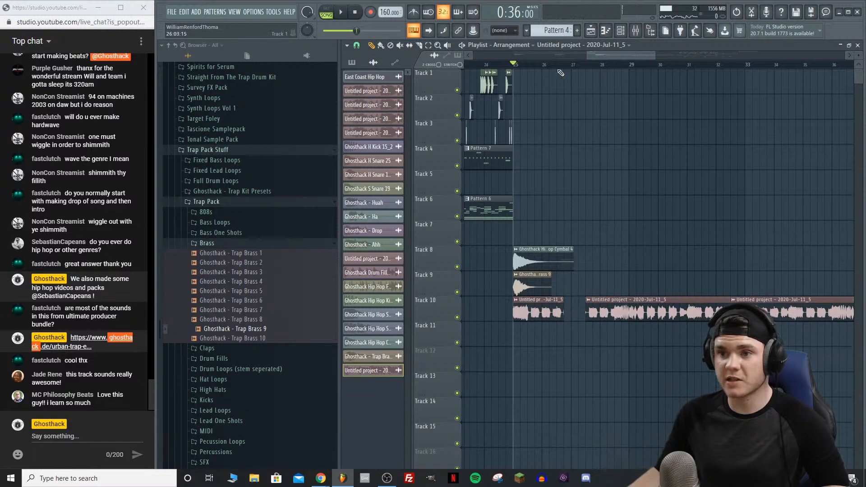
key(space)
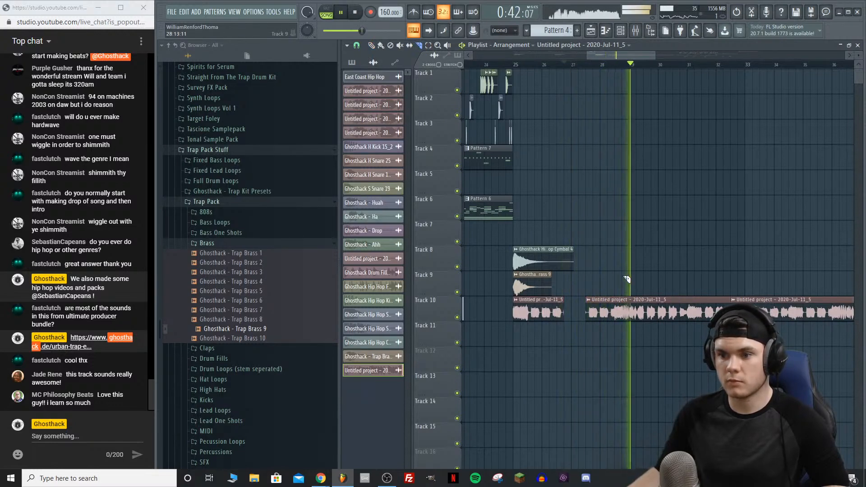
key(space)
key(space)
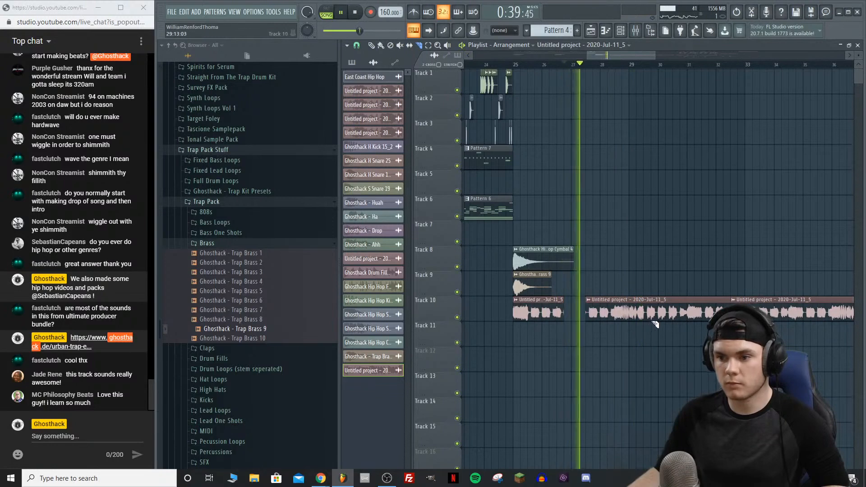
key(space)
click(630, 66)
key(space)
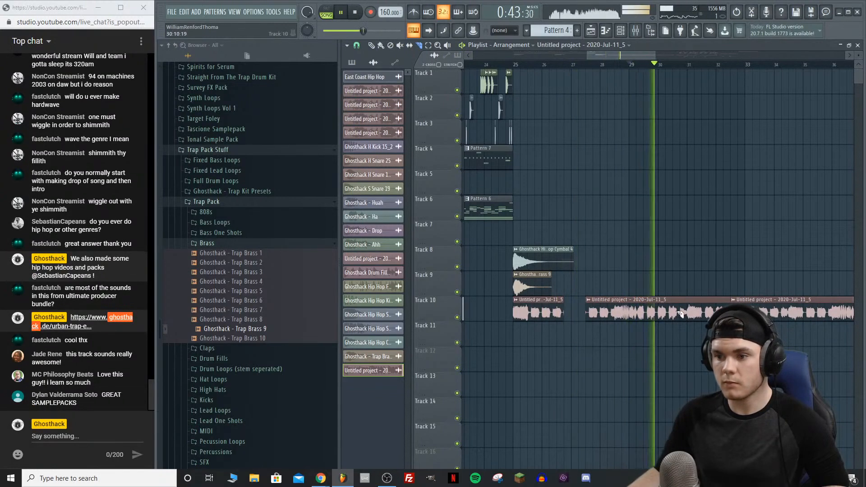
Step: Cut a three-beat gap in the Track 10 recording ending halfway through bar 31, and play it from bar 25
mouse_move(681, 324)
mouse_down()
mouse_move(681, 293)
mouse_move(704, 305)
mouse_up()
click(371, 47)
key(space)
key(space)
click(514, 65)
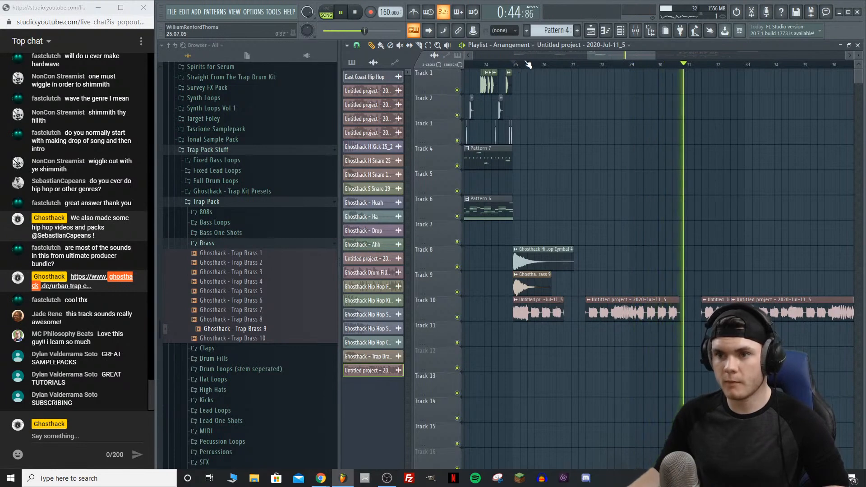
scroll(523, 66, down, 2)
drag(610, 53, 622, 53)
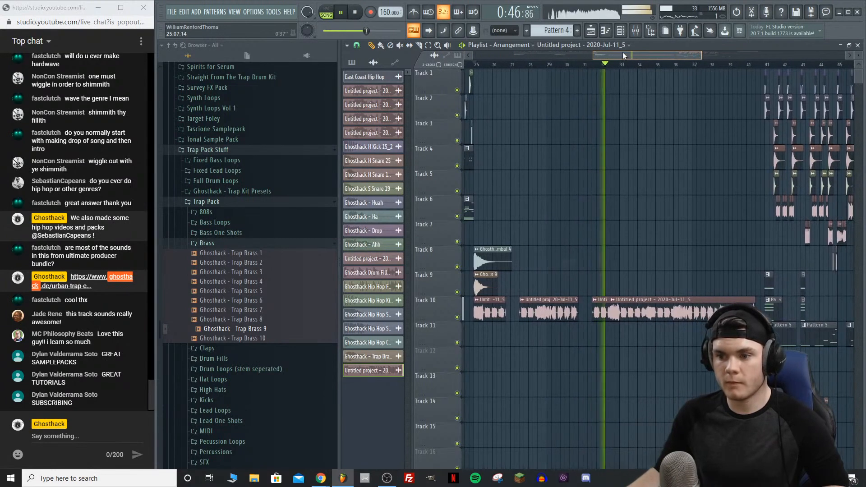
Step: Replace the long Track 10 recording from bar 33 with a copy of the edited pieces from bar 25, and play the join
key(space)
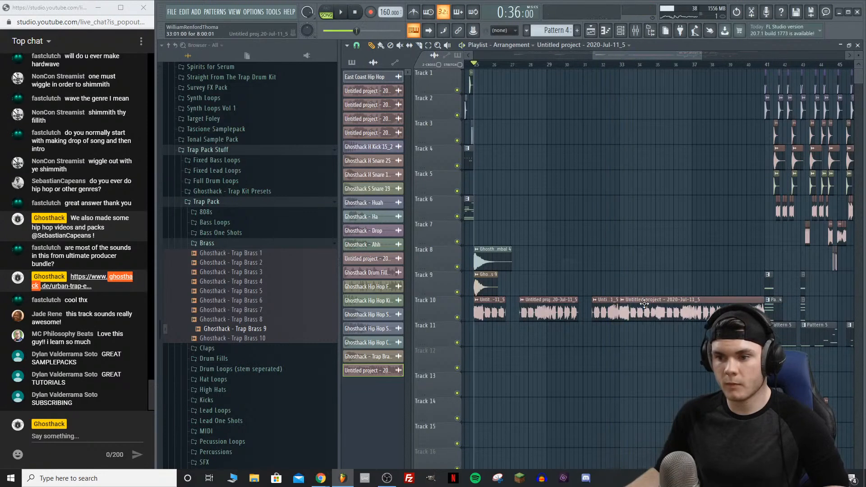
key(space)
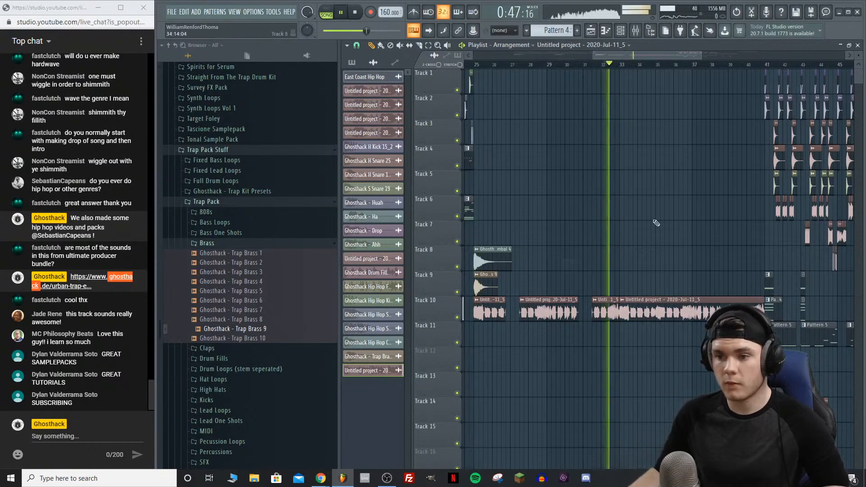
right_click(644, 304)
mouse_move(655, 344)
mouse_down()
mouse_move(517, 307)
mouse_move(476, 306)
mouse_move(633, 305)
mouse_up()
key(ctrl+space)
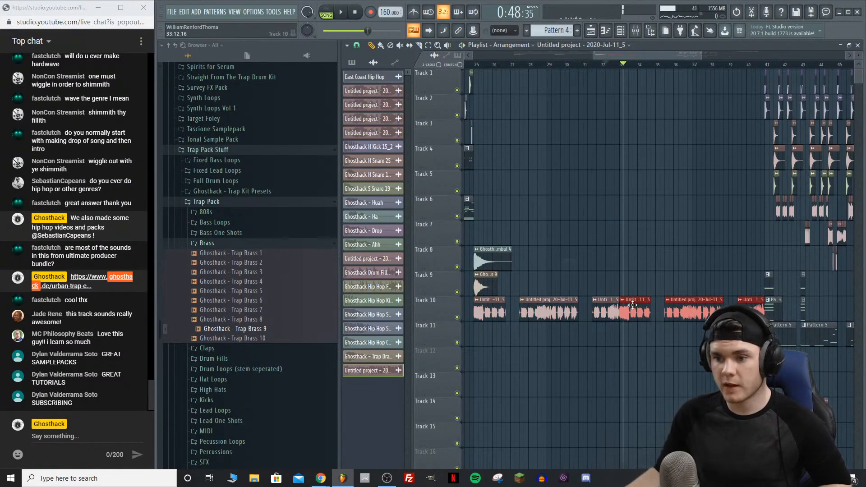
key(space)
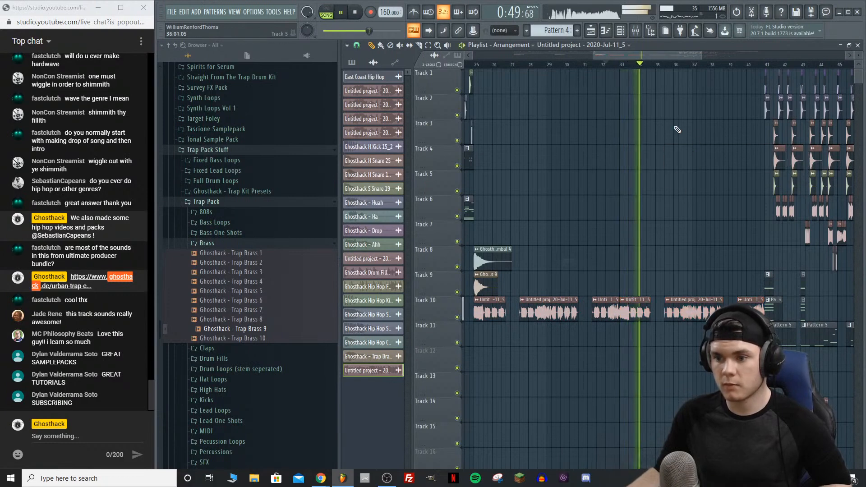
Step: Select the time range from bar 25 to bar 41 as the playback loop
key(space)
drag(768, 66, 477, 66)
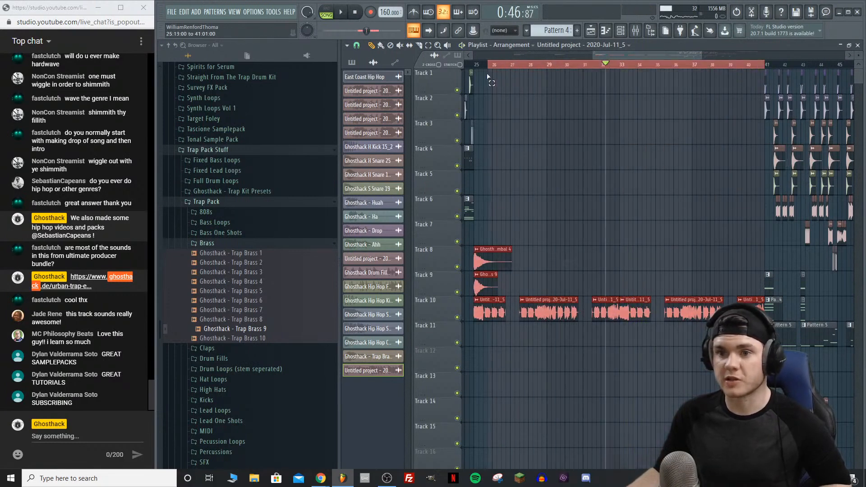
click(478, 66)
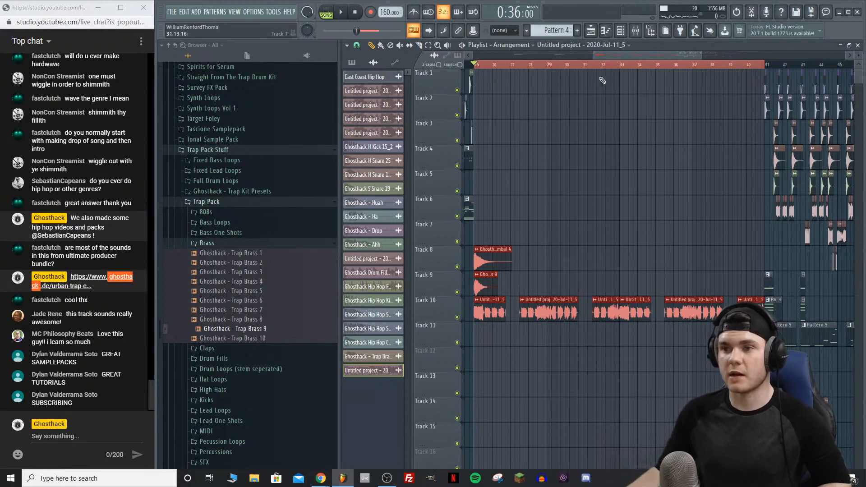
Step: Route the Track 10 recording to the empty mixer insert 17
click(645, 35)
key(space)
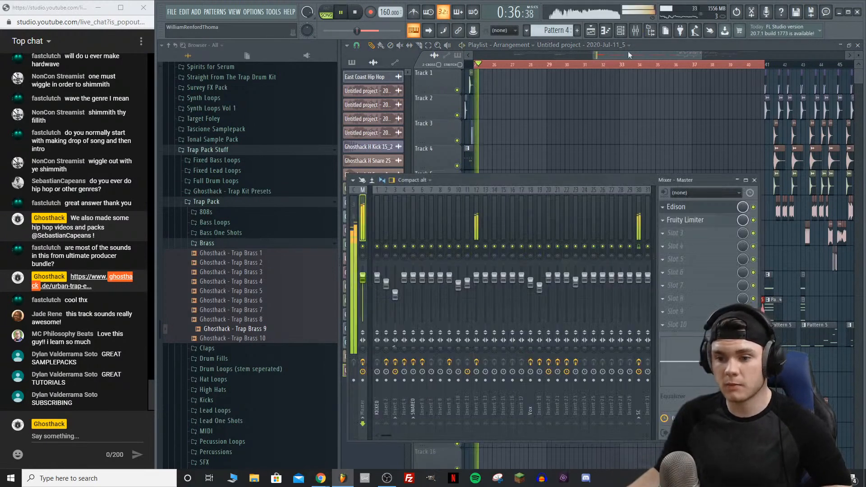
click(519, 221)
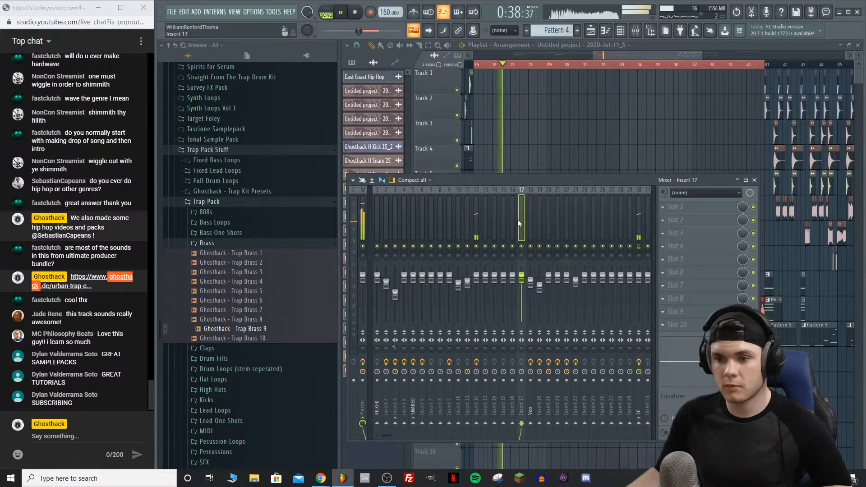
key(space)
key(F9)
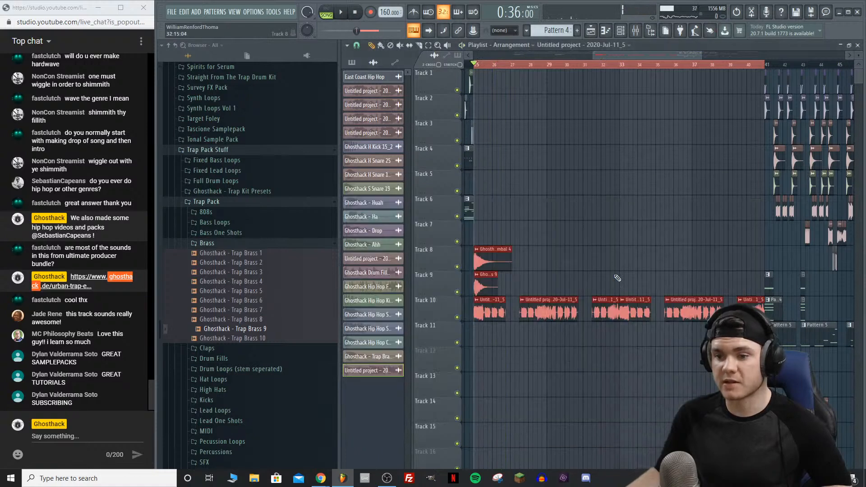
double_click(558, 306)
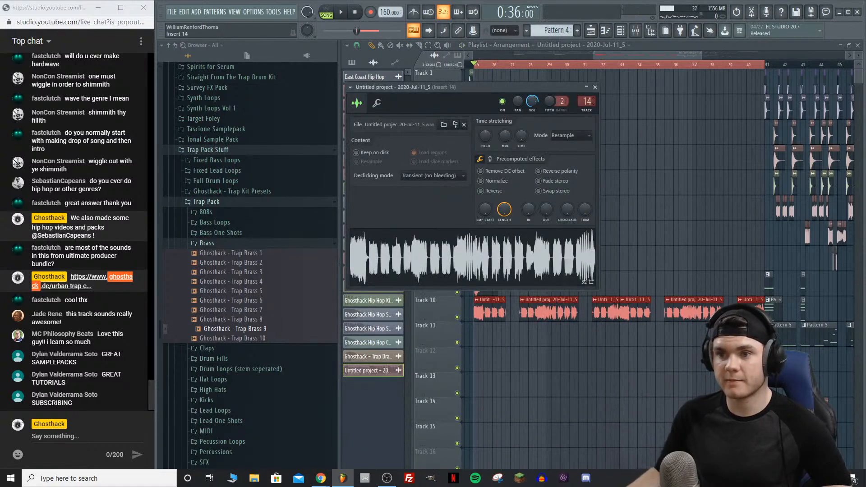
click(595, 88)
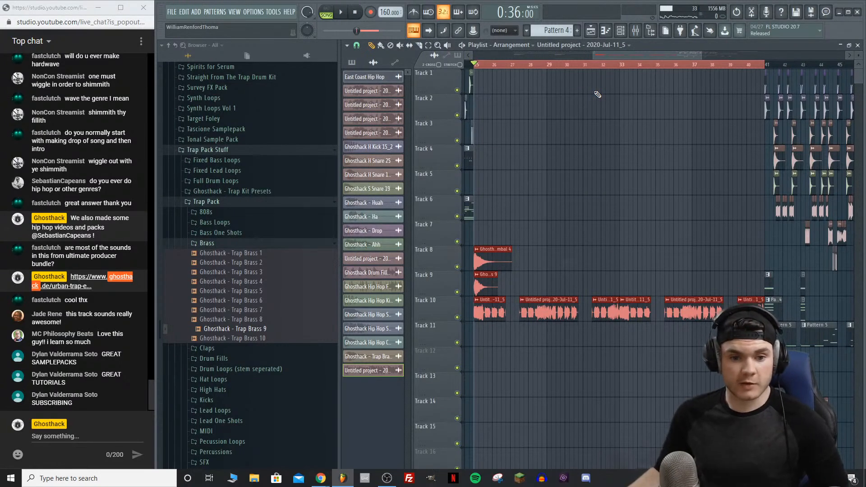
Step: Add Fruity Parametric EQ 2 to the first effect slot of mixer insert 17
click(644, 32)
key(space)
click(693, 207)
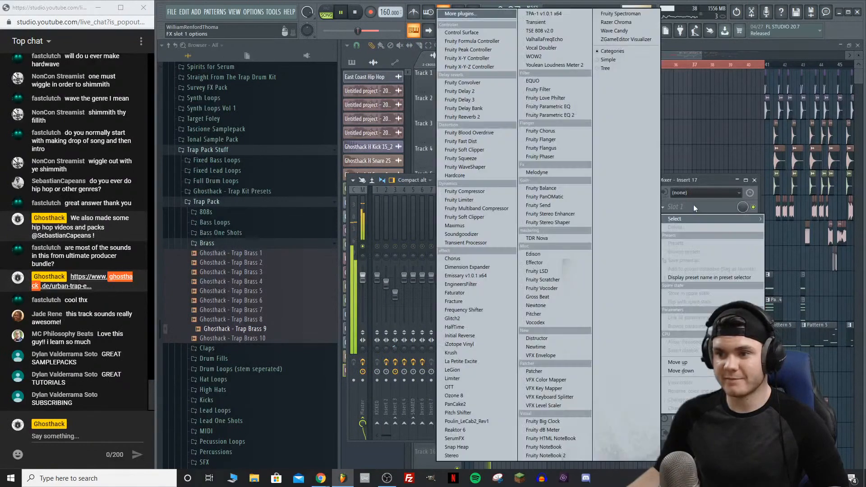
click(581, 115)
key(space)
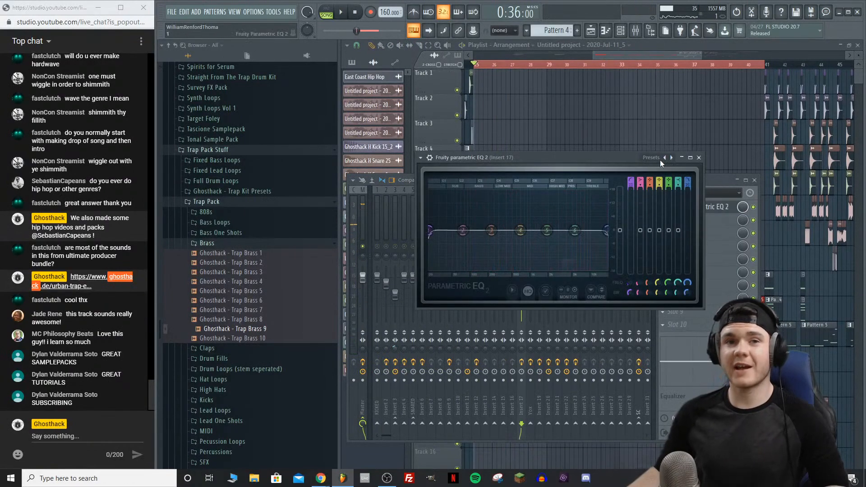
Step: Set EQ band 1 to a gentle high-pass and raise its cutoff to remove the recording's low end
drag(430, 231, 457, 231)
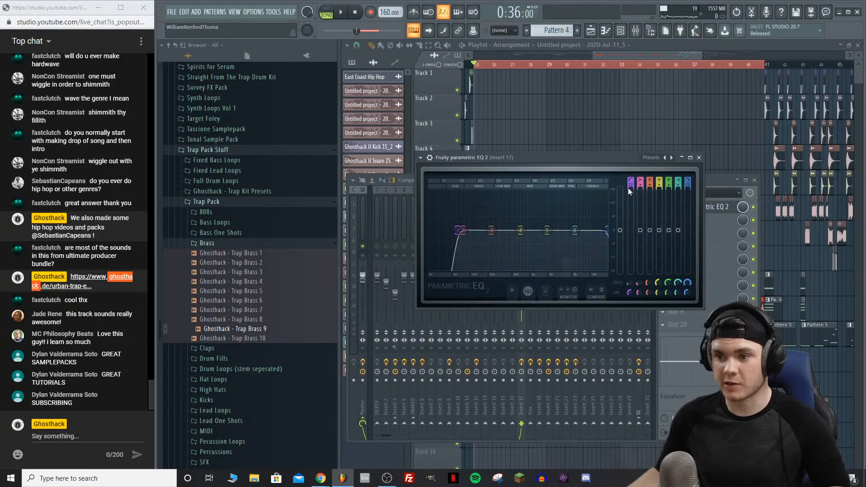
key(space)
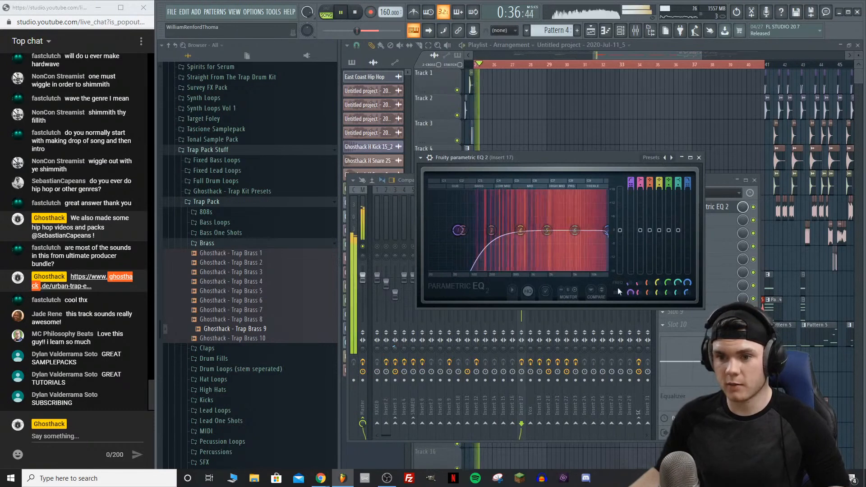
drag(457, 231, 468, 231)
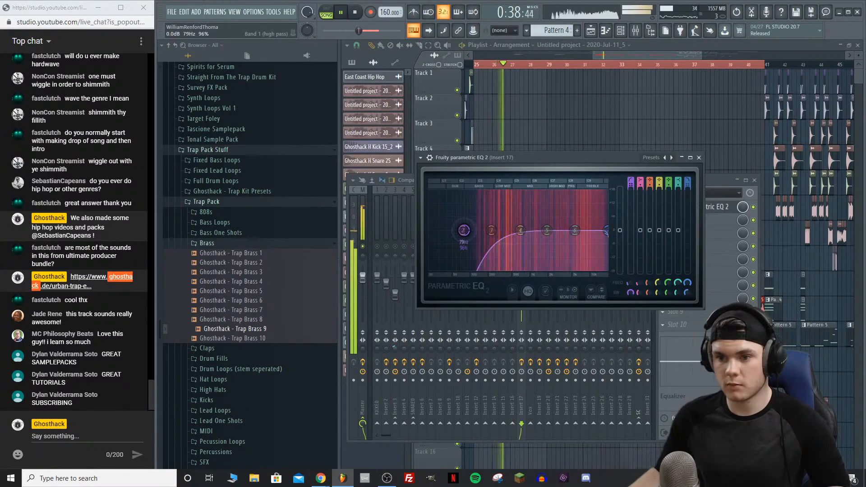
key(space)
key(space)
Step: Set EQ band 7 to a low-pass with 100% bandwidth that rolls off the extreme highs, and audition it
drag(689, 178, 690, 171)
drag(688, 292, 688, 274)
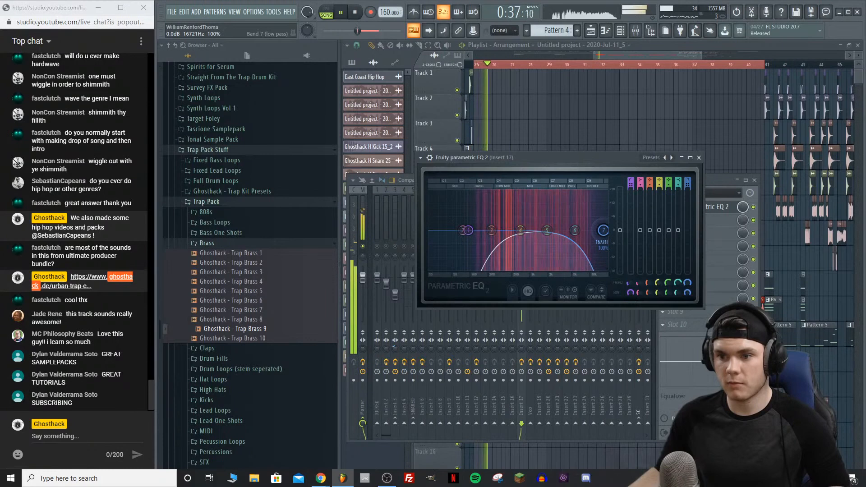
drag(604, 230, 608, 231)
key(space)
key(space)
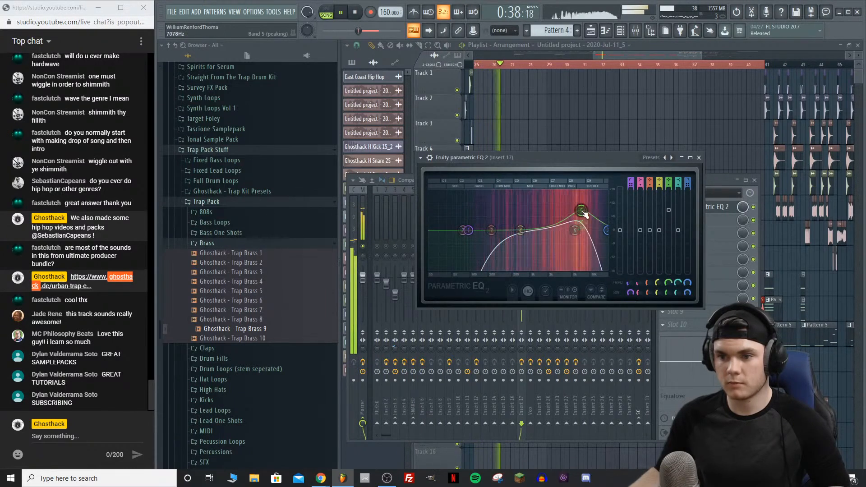
Step: Cut EQ band 3 in the low mids, band 4 in the high mids and band 5 in the presence range while auditioning
drag(520, 231, 551, 237)
key(space)
key(space)
drag(491, 230, 470, 230)
key(space)
key(space)
key(space)
Step: Move the EQ to slot 2 of insert 17 and load Effector in slot 1 ahead of it
click(716, 209)
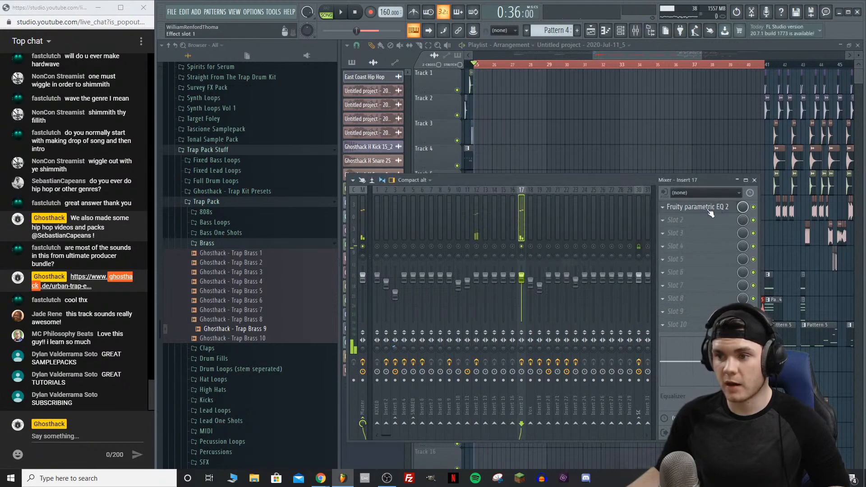
click(678, 211)
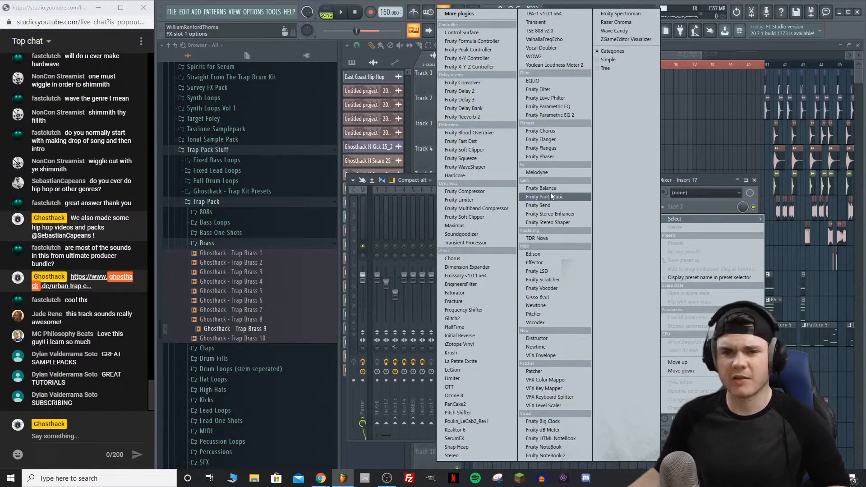
click(550, 262)
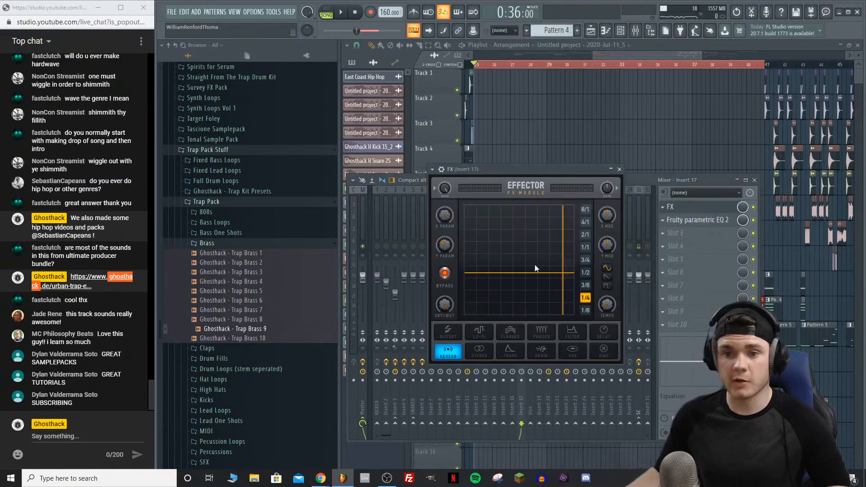
Step: Turn off Effector's bypass and apply its Lo-Fi effect with the X parameter about 25.5 and the Y parameter at minimum
click(445, 274)
key(space)
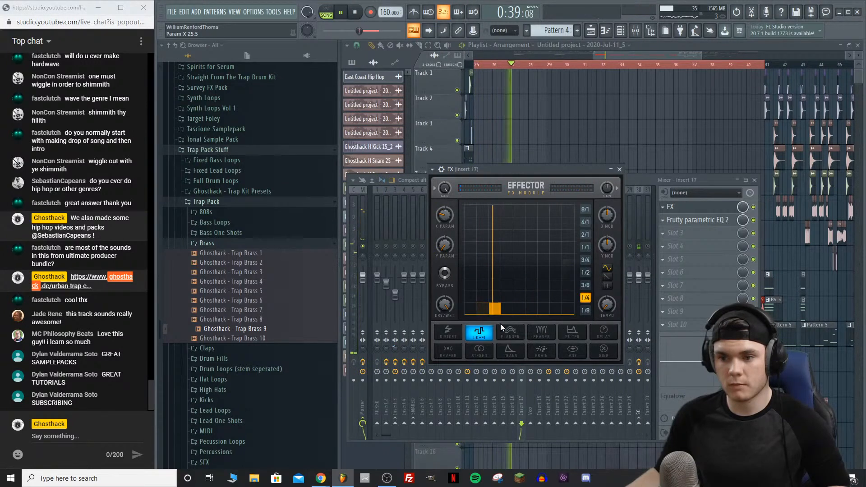
click(690, 208)
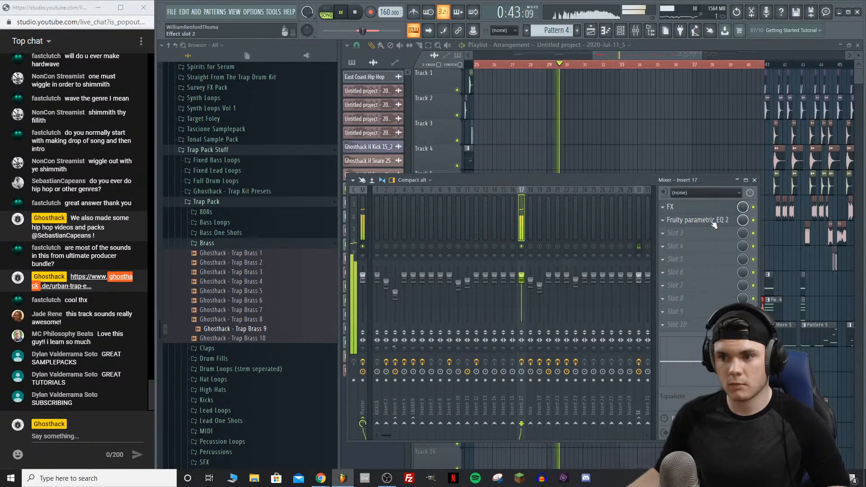
Step: Lower the cutoff of the low-pass band 7 in insert 17's Parametric EQ 2 and audition the loop
click(695, 219)
key(space)
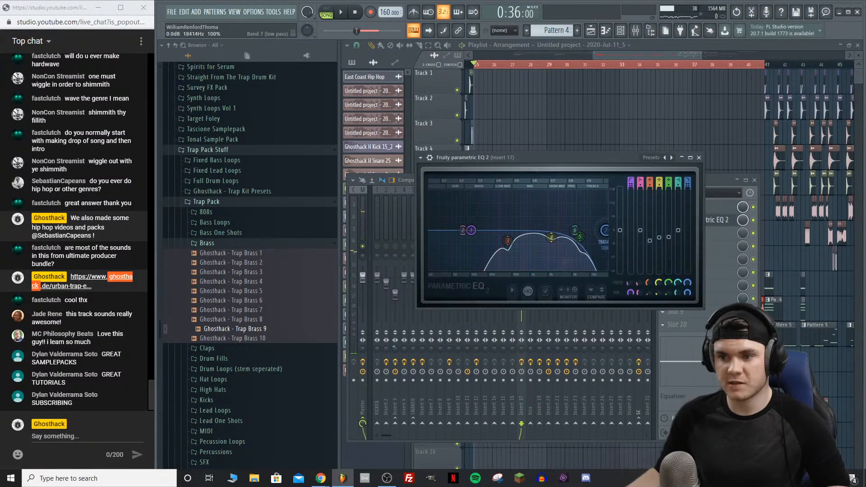
drag(600, 231, 597, 231)
key(space)
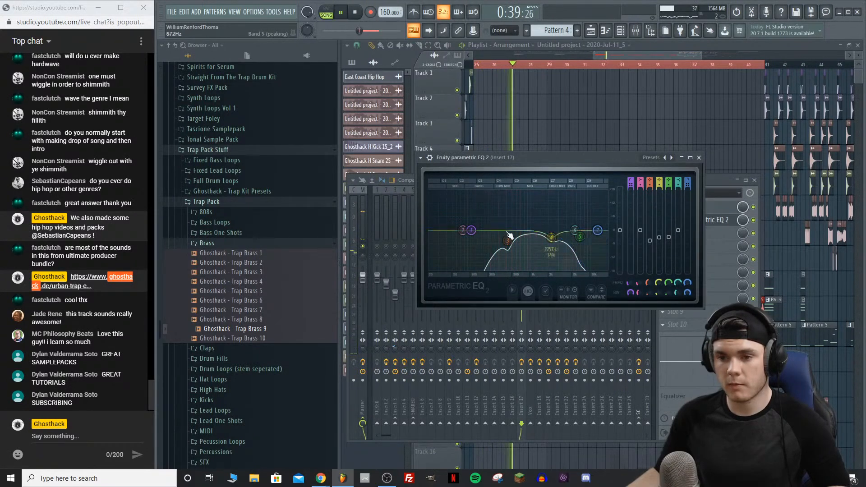
Step: Load the Stereo plugin in slot 3 of insert 17 and narrow its width to about 32% during playback
key(Escape)
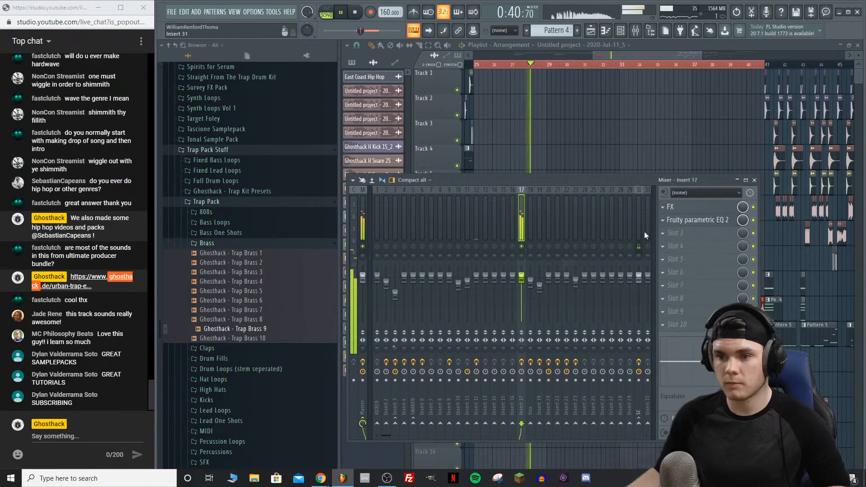
key(space)
click(679, 236)
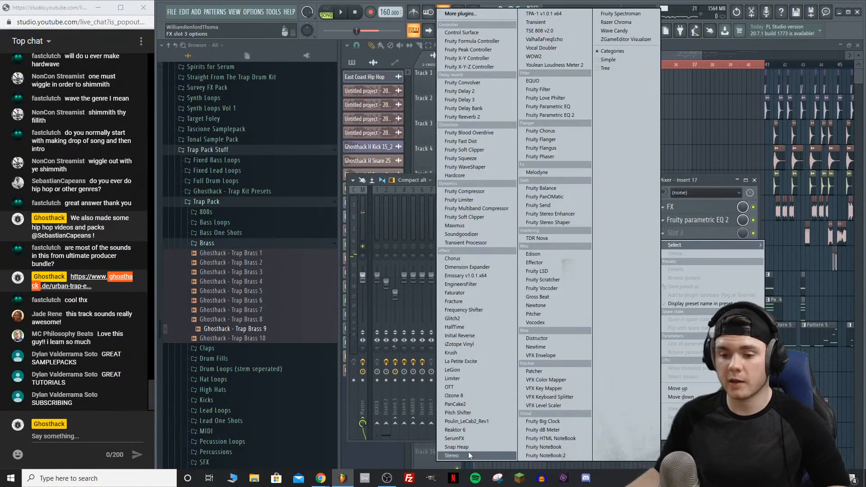
click(469, 453)
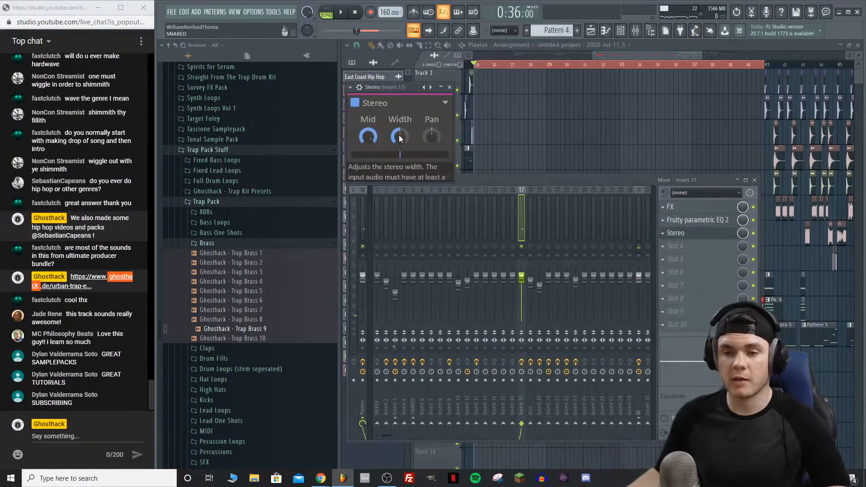
key(space)
drag(400, 137, 400, 153)
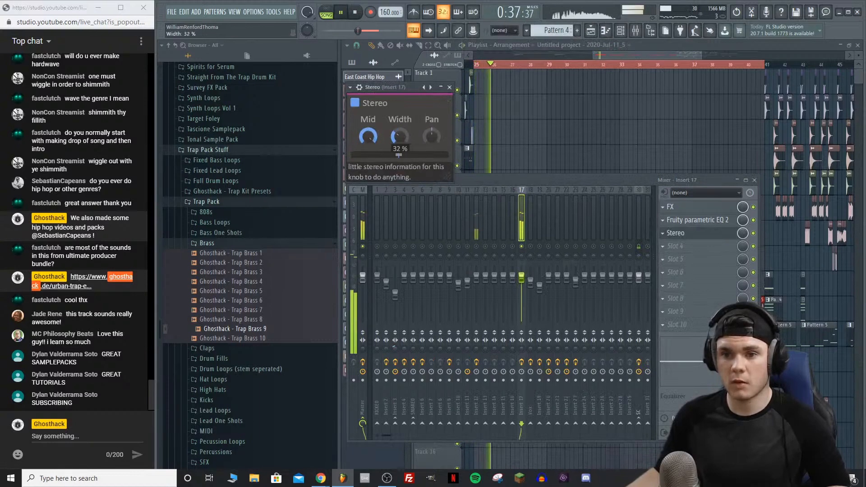
Step: Raise the cutoff of high-pass band 2 in insert 17's Parametric EQ 2 to thin out more low end
click(679, 219)
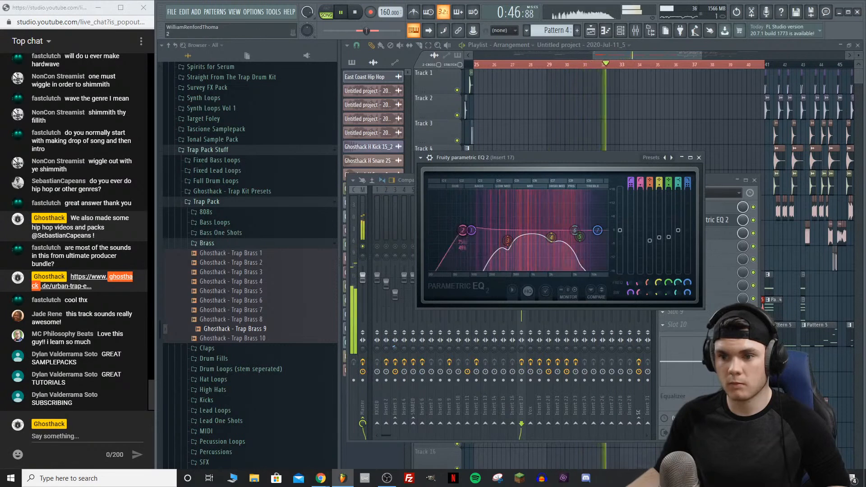
drag(463, 230, 495, 233)
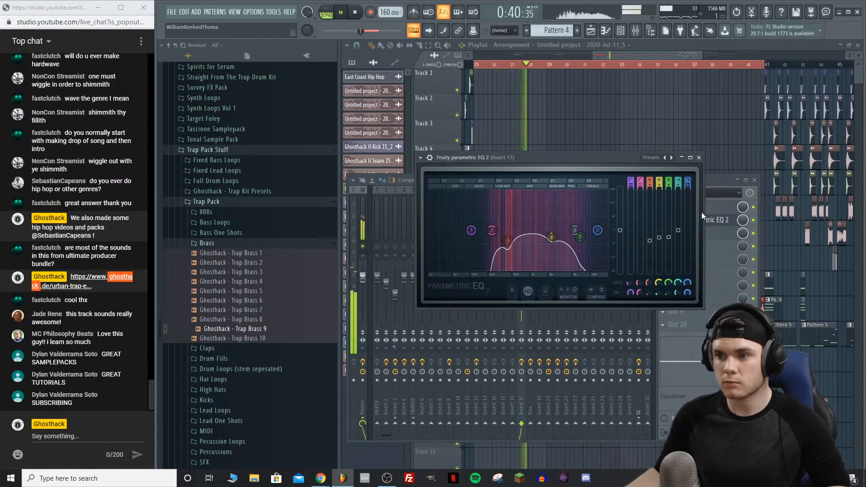
click(723, 220)
Step: Load Fruity Reeverb 2 in slot 4 of insert 17, adjusting its decay, with room size 74 and dry level 70%
key(space)
click(677, 248)
mouse_move(675, 258)
click(460, 117)
key(space)
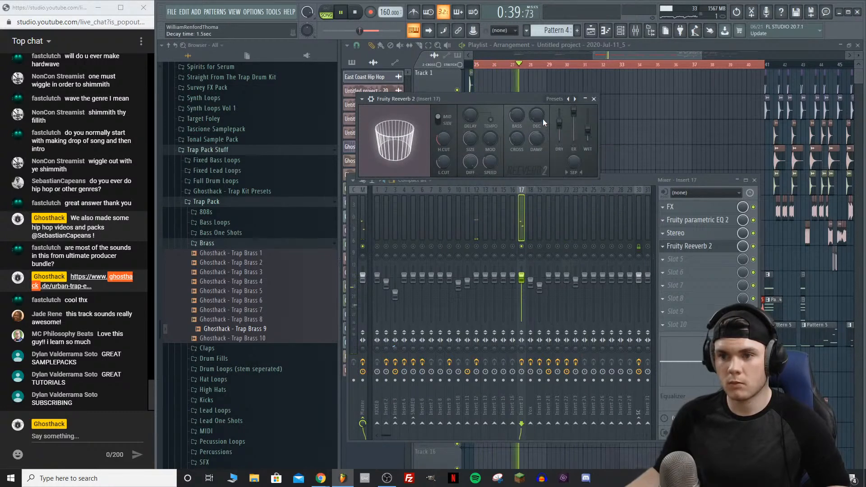
drag(543, 118, 543, 114)
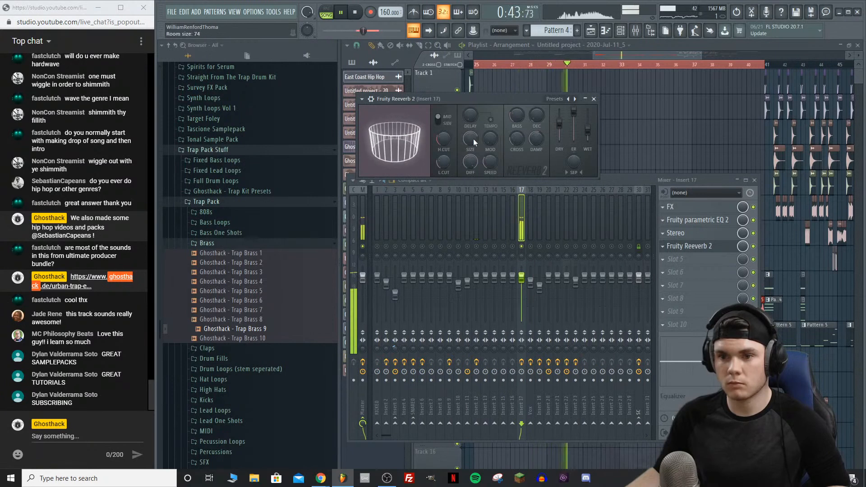
key(space)
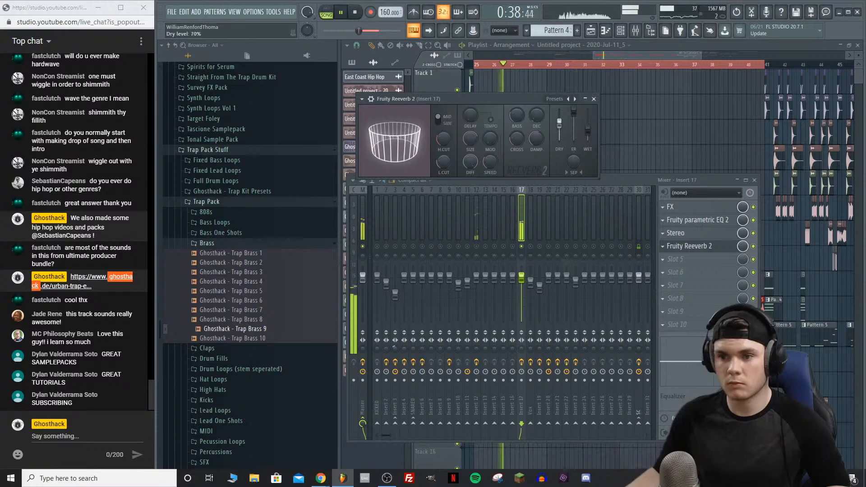
click(690, 246)
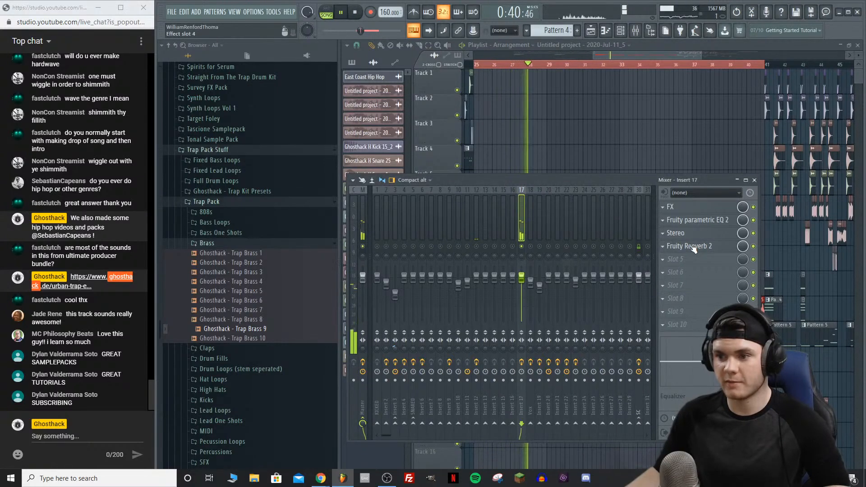
Step: Raise the cutoff of low-pass band 7 in insert 17's Parametric EQ 2 to the top of the frequency range
click(697, 220)
key(space)
key(space)
drag(584, 231, 604, 230)
key(space)
key(space)
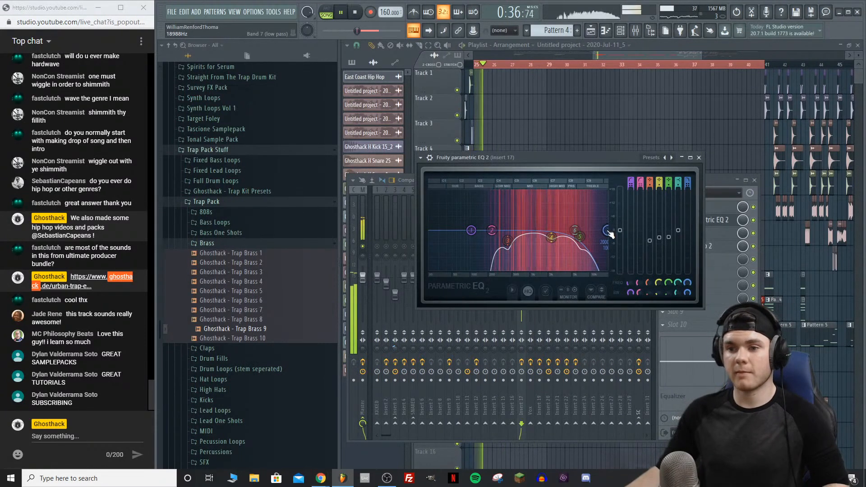
mouse_move(608, 230)
mouse_down()
mouse_move(598, 230)
mouse_move(608, 230)
mouse_up()
key(space)
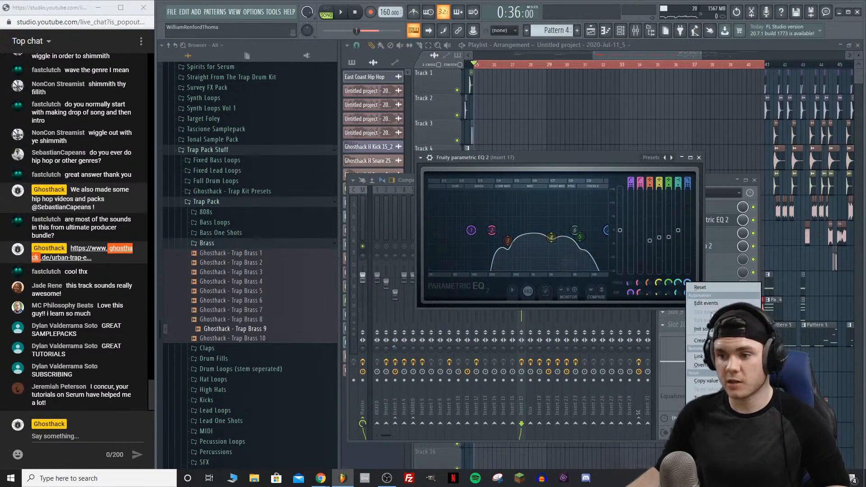
Step: Create an automation clip for band 7's frequency over bars 25 to 41, dipping just after bar 25 and rising gradually to the end
click(699, 341)
drag(479, 77, 481, 85)
key(space)
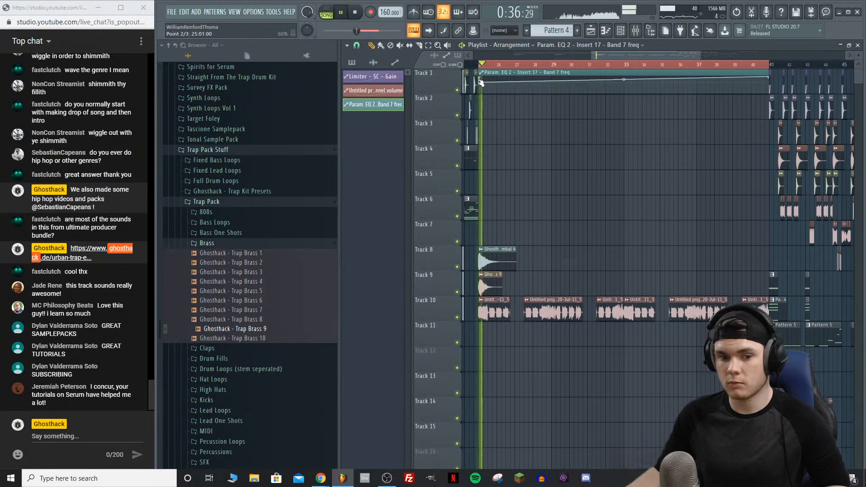
key(space)
key(space)
drag(495, 79, 490, 83)
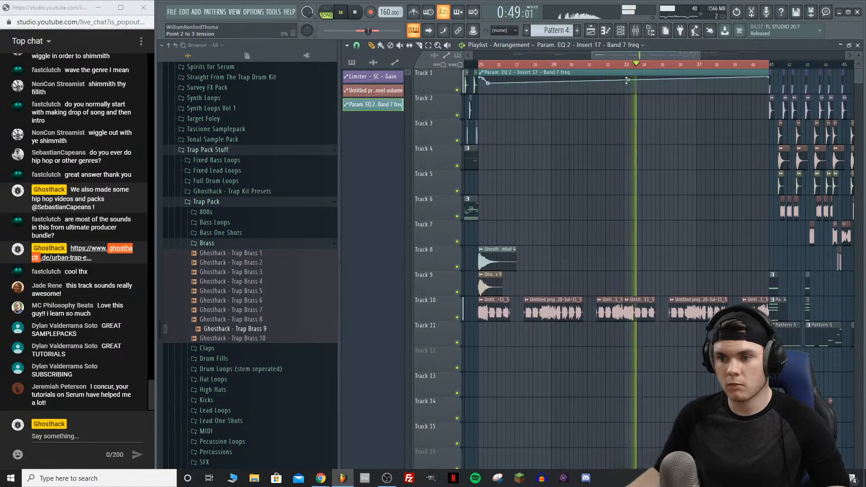
Step: Reshape the curve into the low point near bar 25 of the band 7 frequency automation and audition it
drag(860, 54, 860, 72)
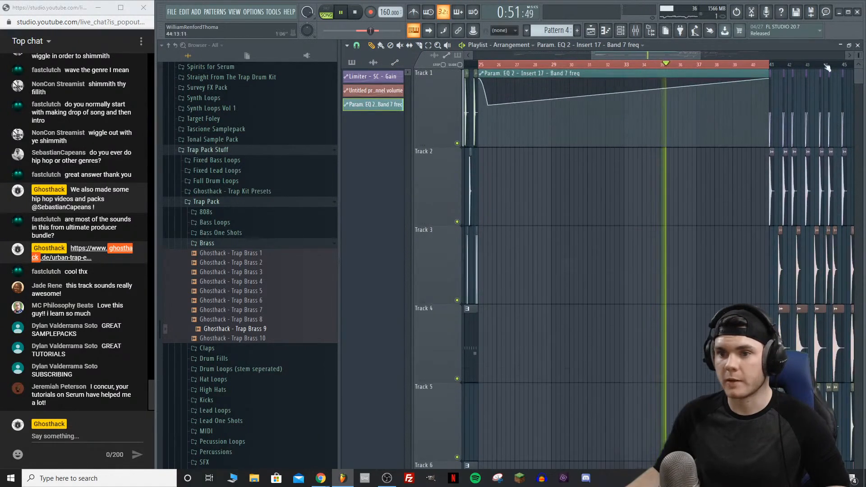
right_click(488, 101)
click(513, 151)
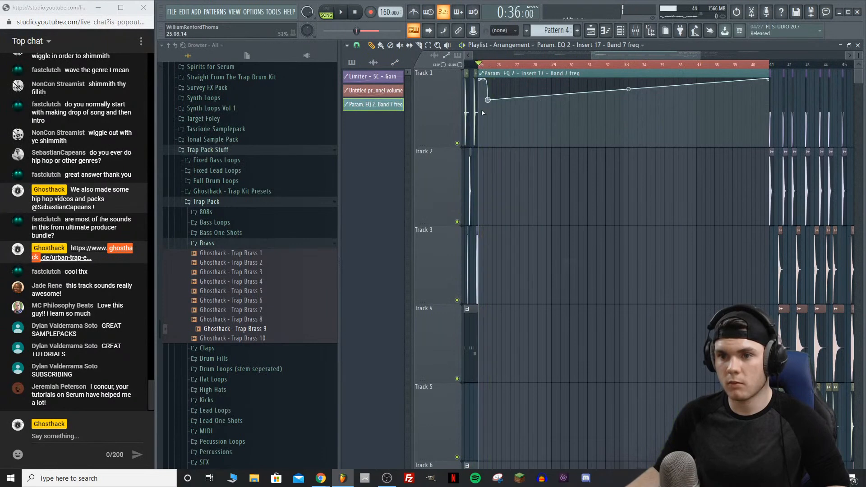
drag(488, 100, 489, 100)
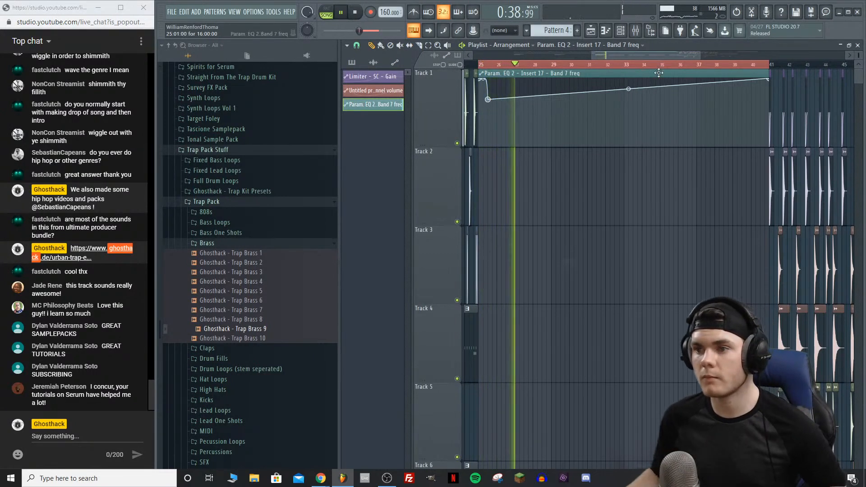
scroll(672, 62, down, 2)
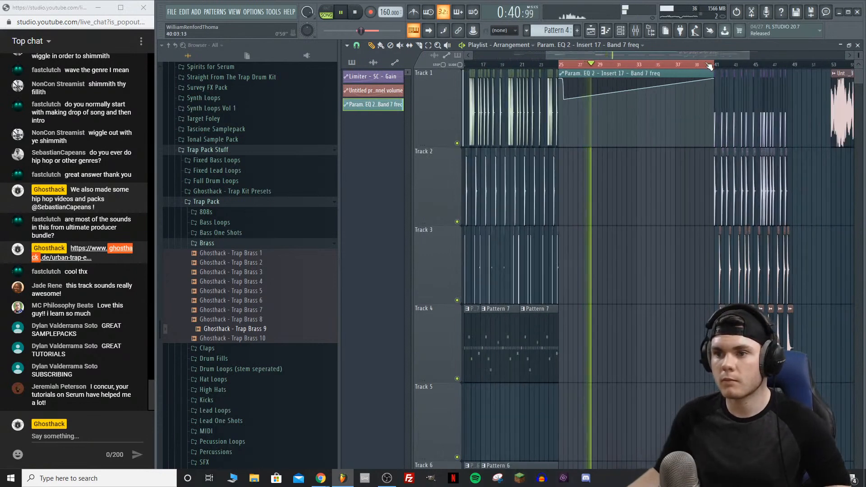
key(space)
Step: Check insert 17's Parametric EQ 2 during playback and look at the audio levels in OBS
key(F9)
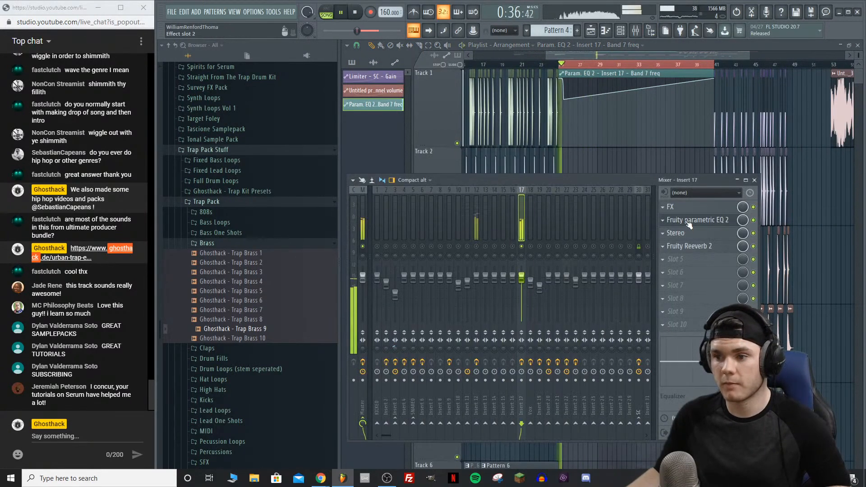
click(683, 220)
click(730, 220)
key(space)
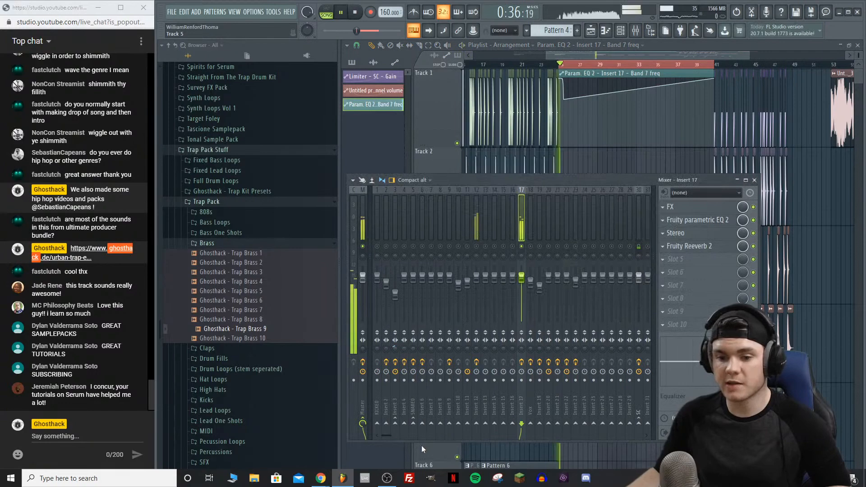
key(space)
click(387, 479)
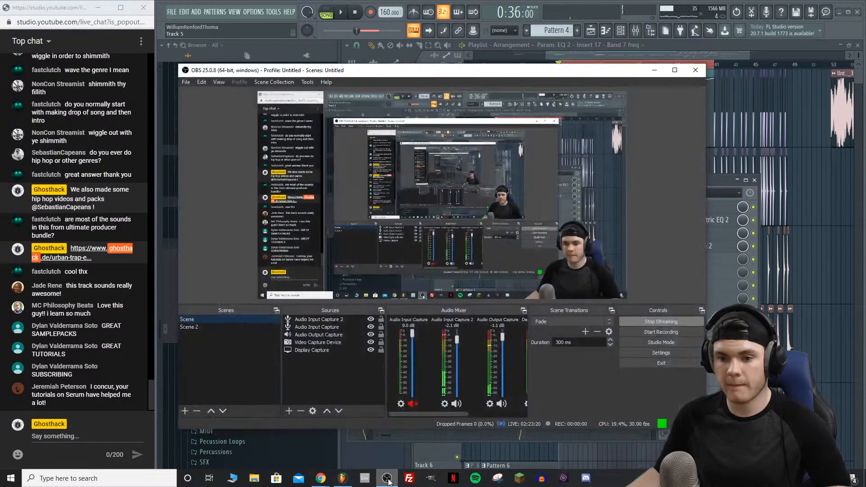
click(387, 479)
key(space)
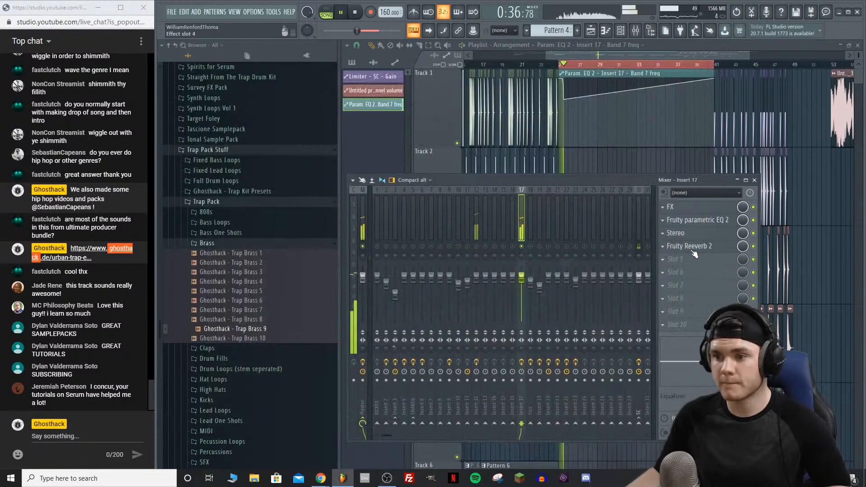
Step: Lower the dry level of insert 17's Fruity Reeverb 2 to 52% while auditioning
click(693, 251)
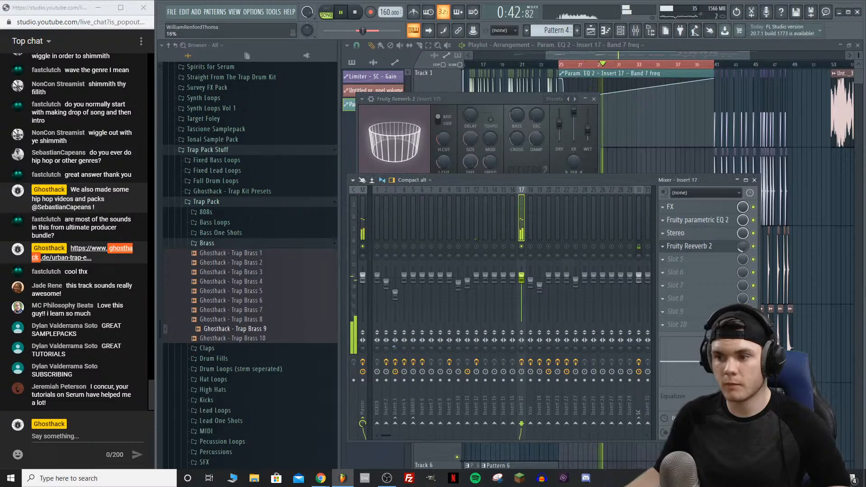
click(707, 251)
click(707, 251)
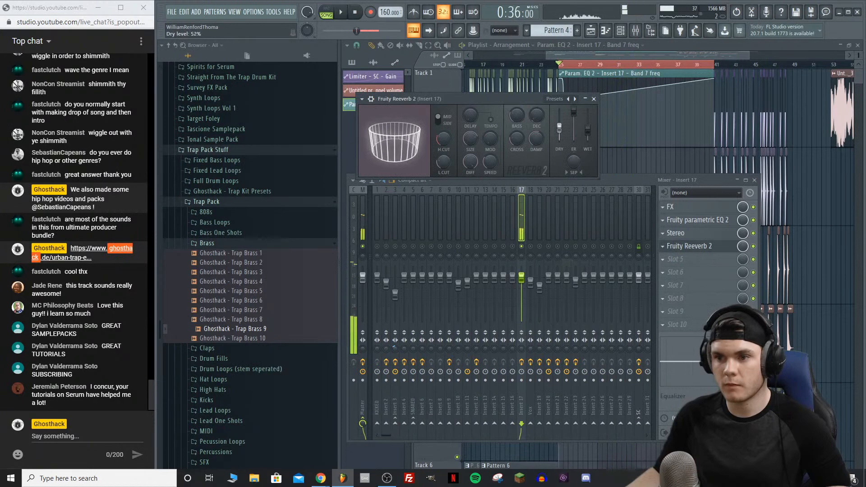
key(space)
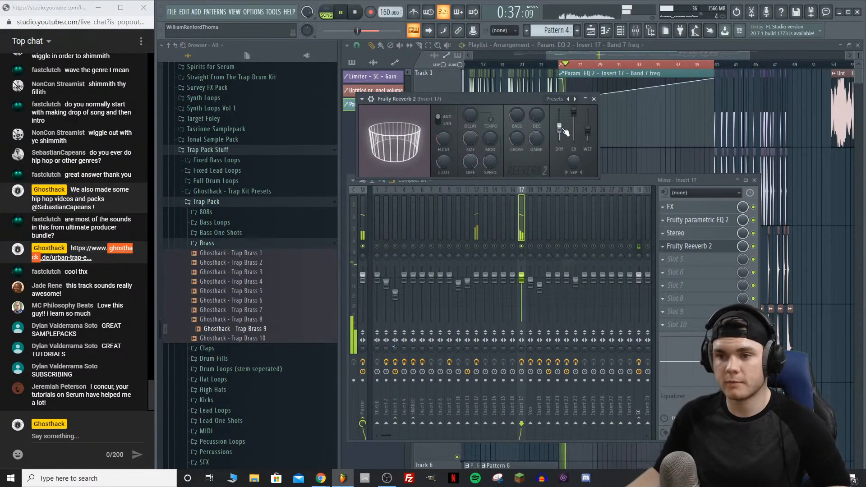
Step: Automate Reeverb 2's dry level on Track 2 over bars 25 to 41, rising gently and dropping back just before bar 41
right_click(562, 131)
click(600, 187)
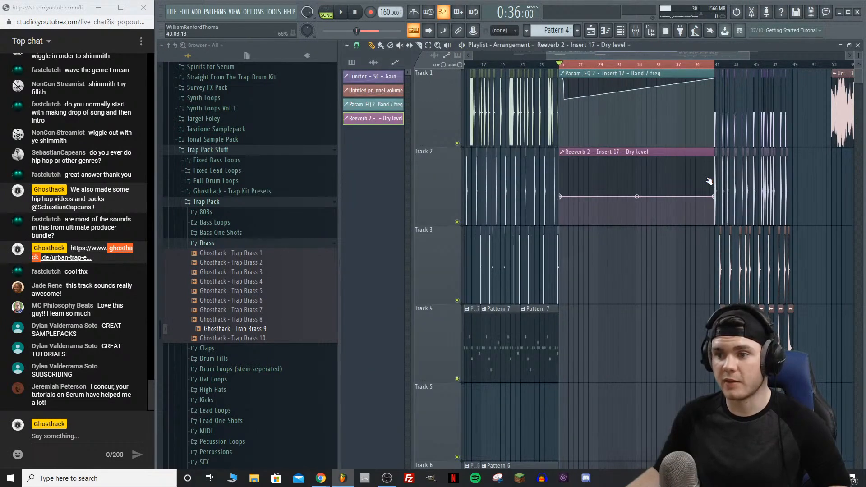
key(space)
right_click(628, 197)
right_click(629, 197)
click(646, 213)
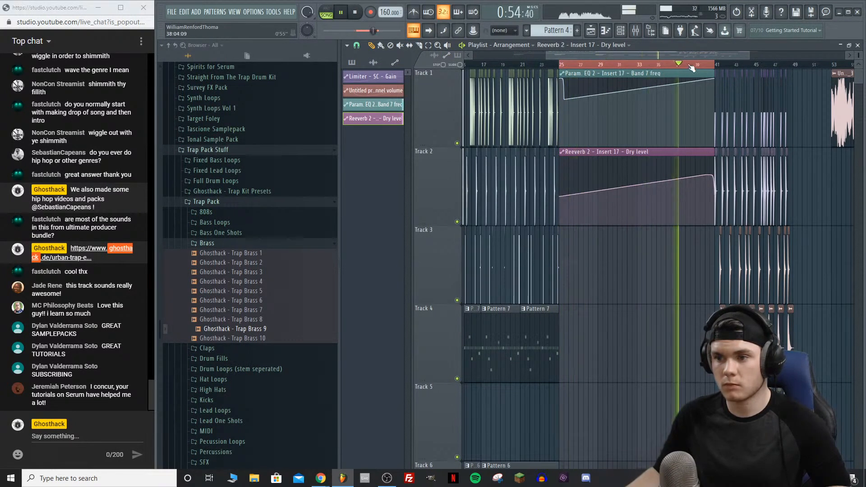
key(space)
key(space)
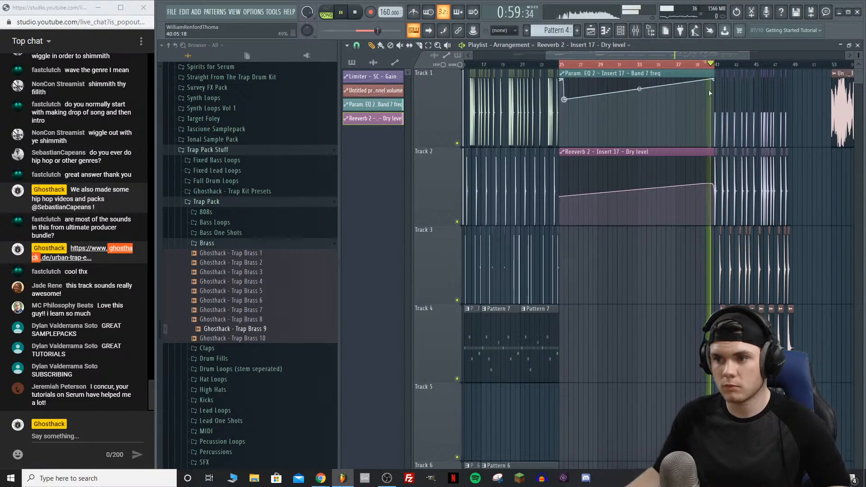
key(space)
Step: Clear the time selection and trim the last resampled clip on Track 10 to about one bar, ending midway through bar 40
drag(715, 65, 558, 66)
key(space)
scroll(720, 262, down, 7)
key(space)
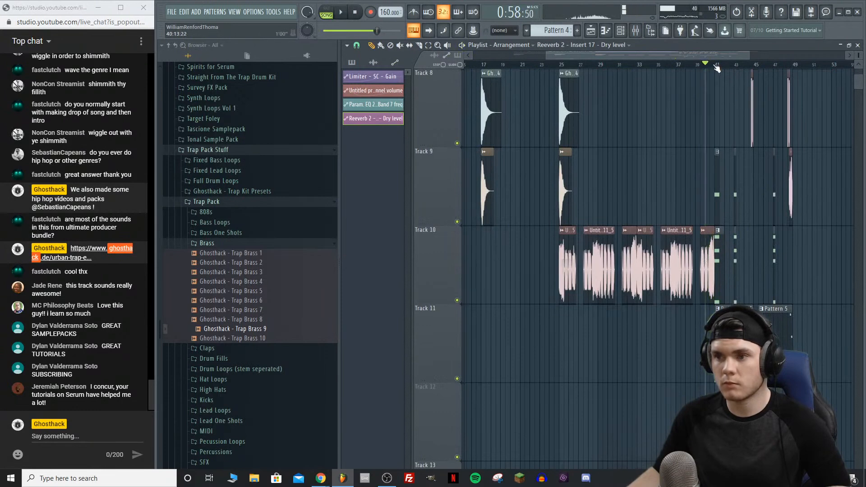
scroll(717, 68, up, 3)
scroll(717, 68, up, 3)
key(space)
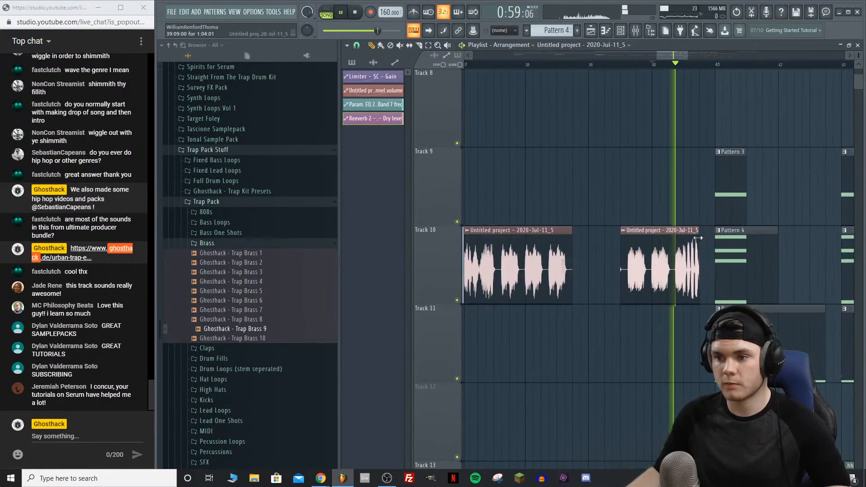
drag(693, 243, 682, 257)
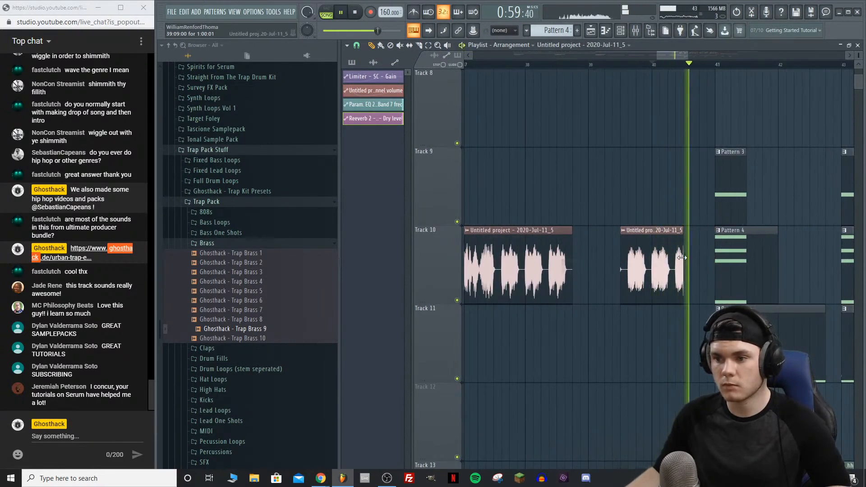
key(space)
Step: Unsolo insert 17 in the mixer and play the arrangement from bar 22 through the resampled section
mouse_move(860, 55)
mouse_down()
mouse_move(863, 78)
mouse_move(861, 70)
mouse_up()
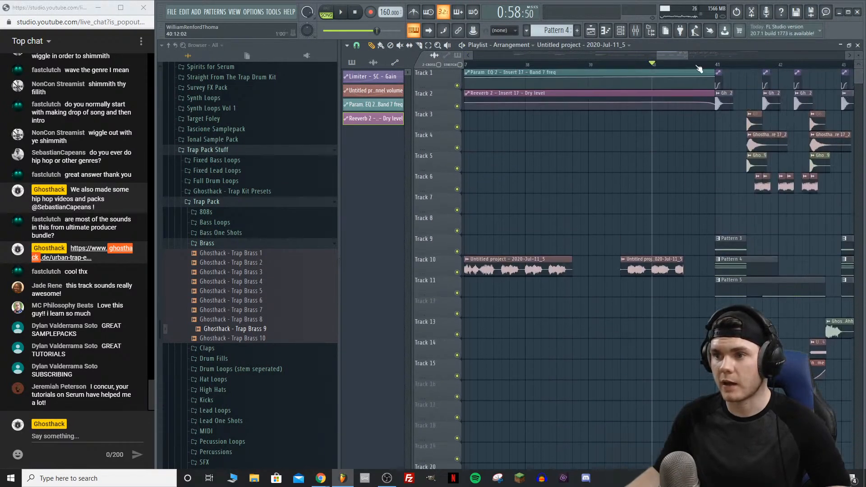
scroll(697, 69, down, 8)
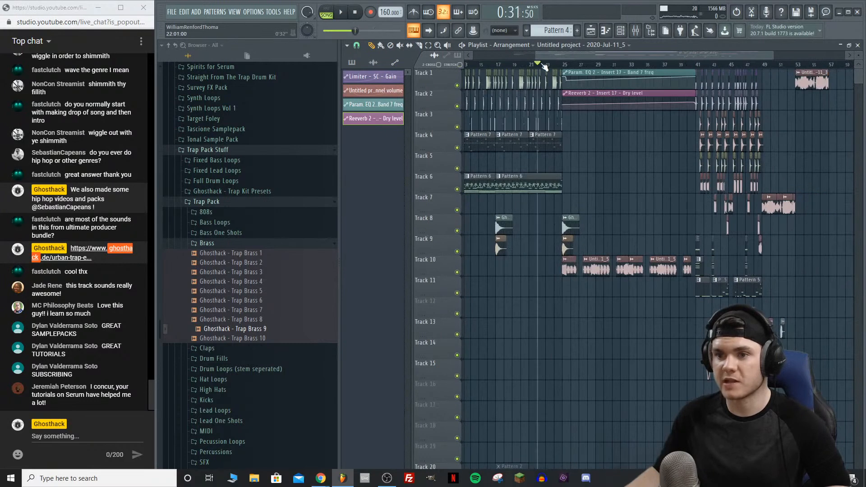
key(space)
key(space)
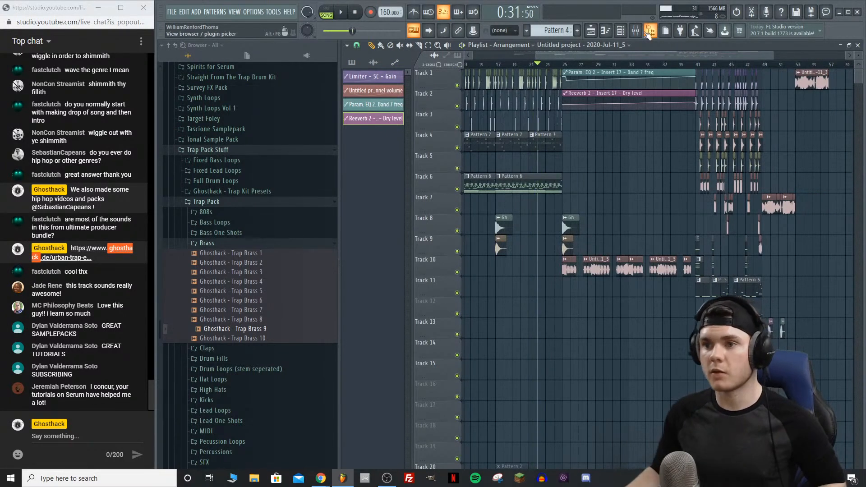
key(F9)
key(space)
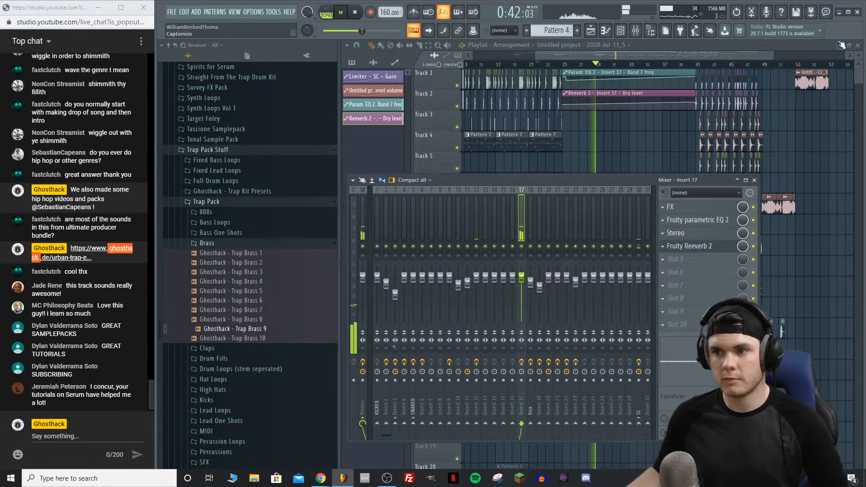
Step: Reshape the Band 7 freq automation on Track 1 to rise until bar 33, drop sharply, and rise again to bar 41
drag(857, 54, 857, 86)
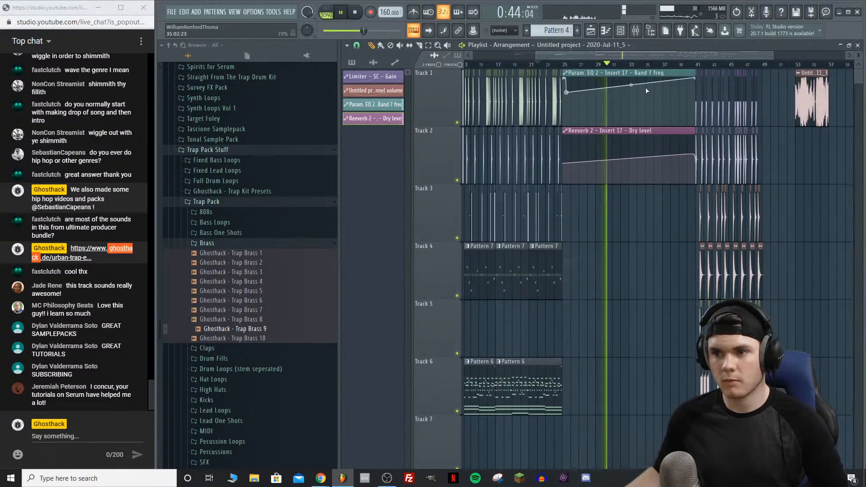
key(space)
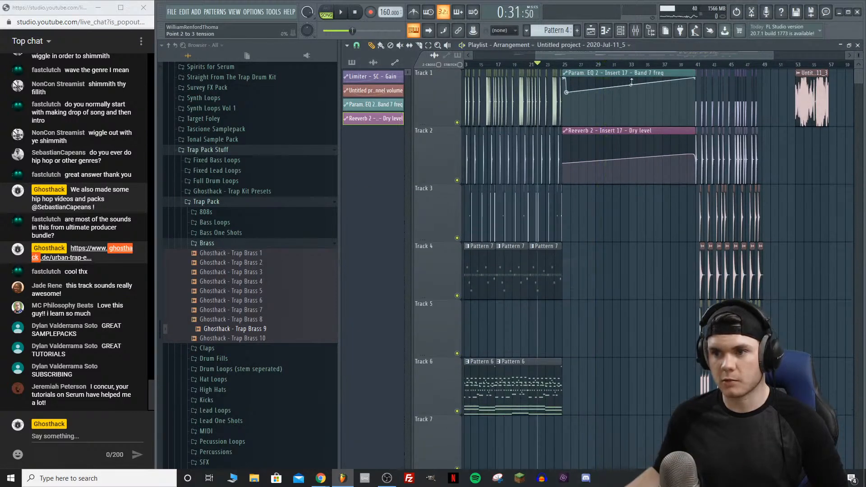
click(609, 64)
key(space)
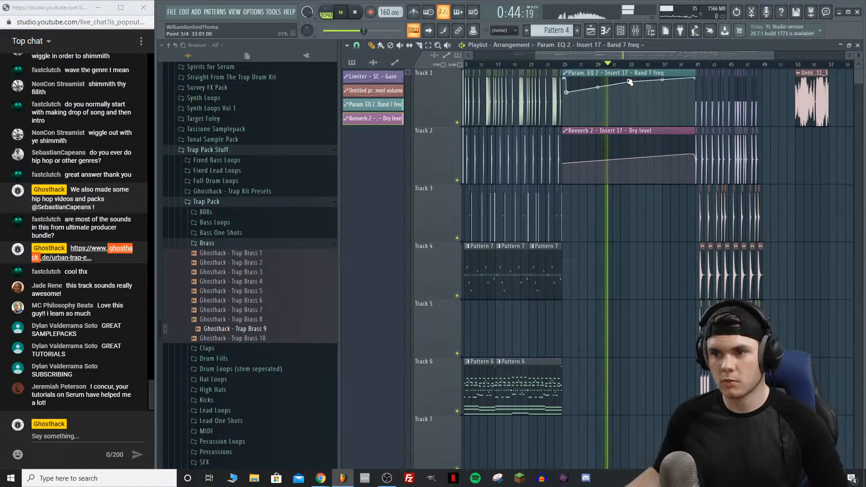
click(629, 90)
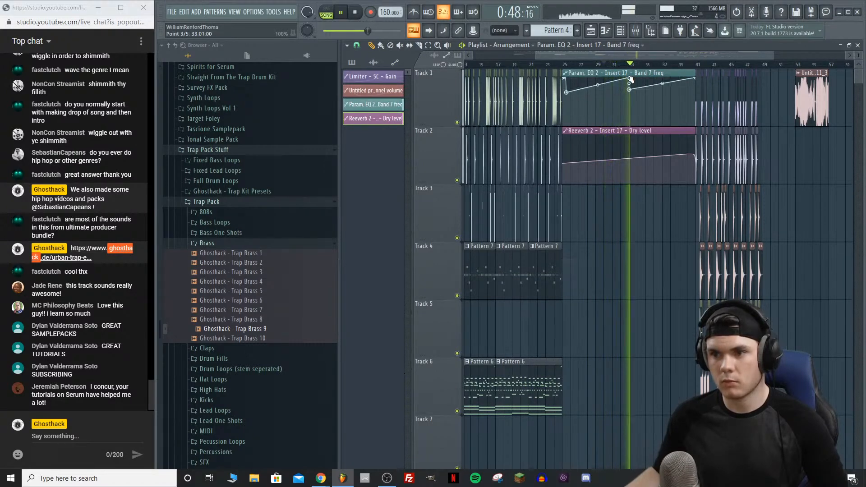
drag(631, 80, 631, 82)
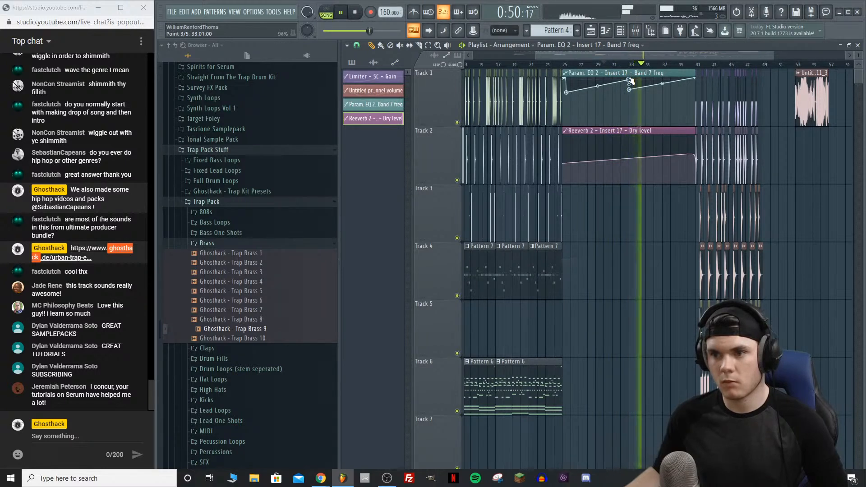
key(space)
drag(571, 66, 564, 67)
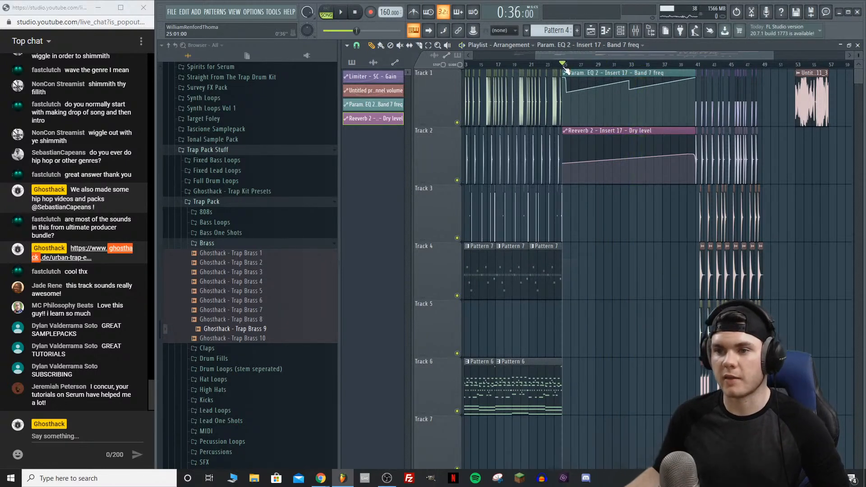
Step: Switch the sample browser from the Brass folder to the Trap Pack's SFX folder and audition its Impact samples
drag(858, 55, 859, 73)
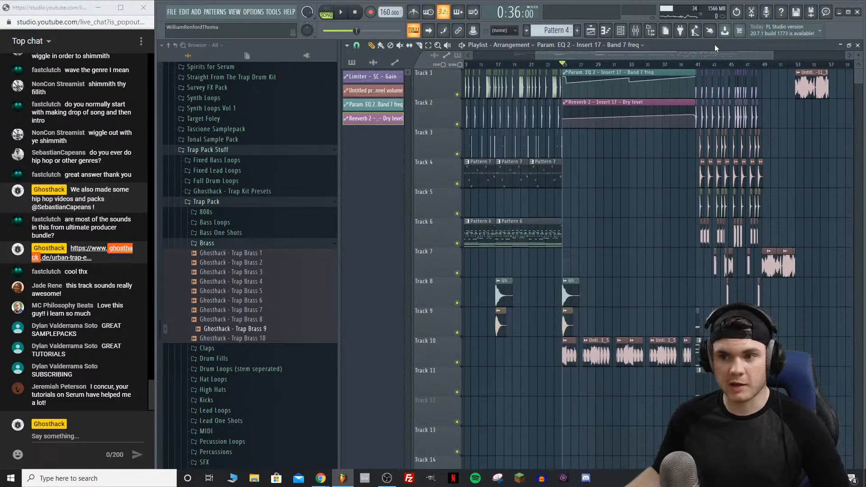
scroll(660, 66, up, 2)
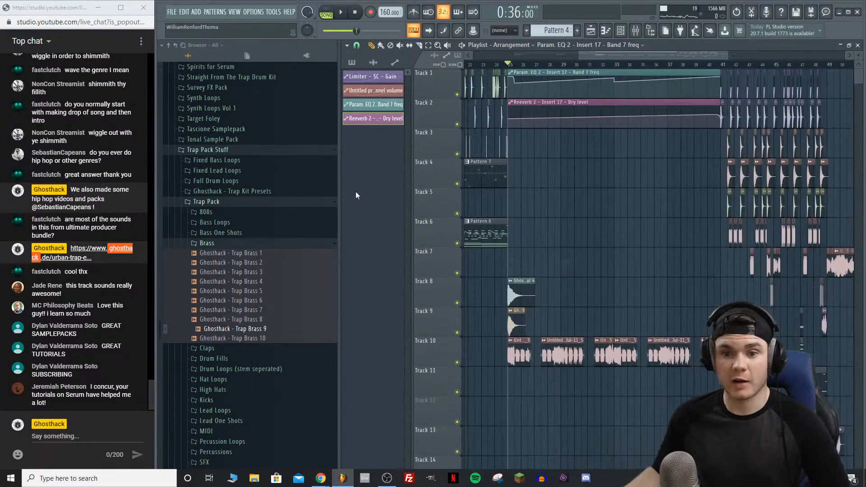
drag(338, 188, 309, 197)
click(217, 246)
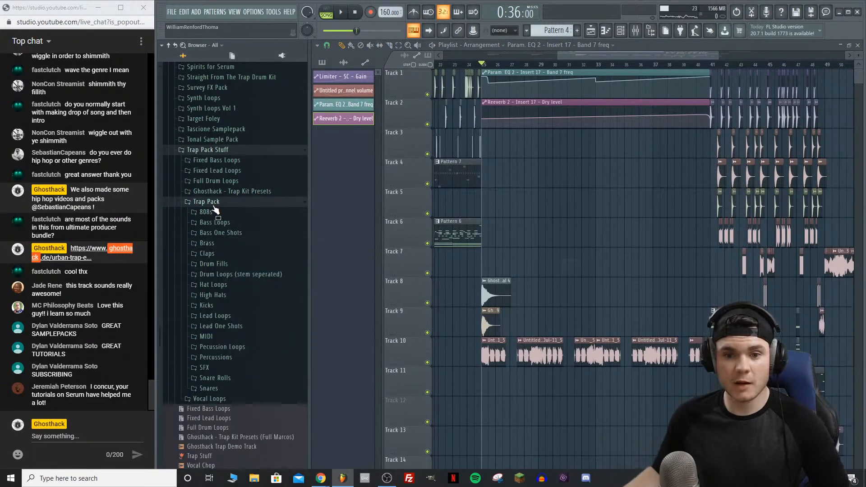
click(238, 200)
click(215, 203)
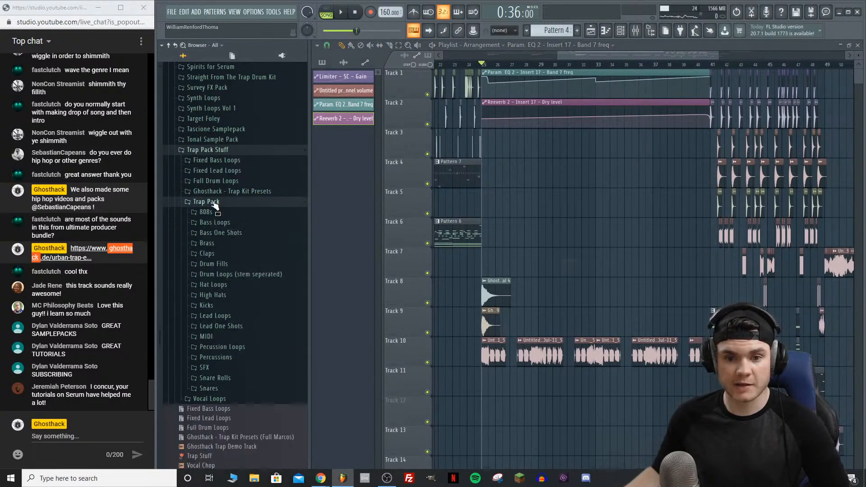
click(205, 368)
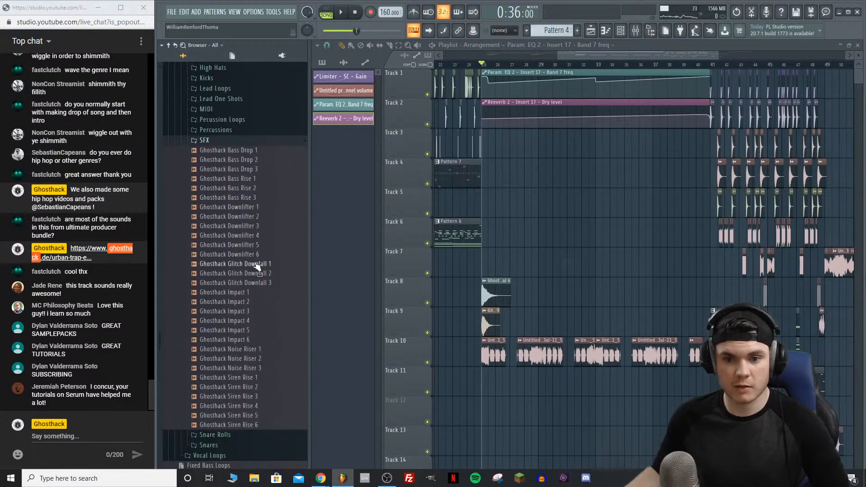
click(260, 311)
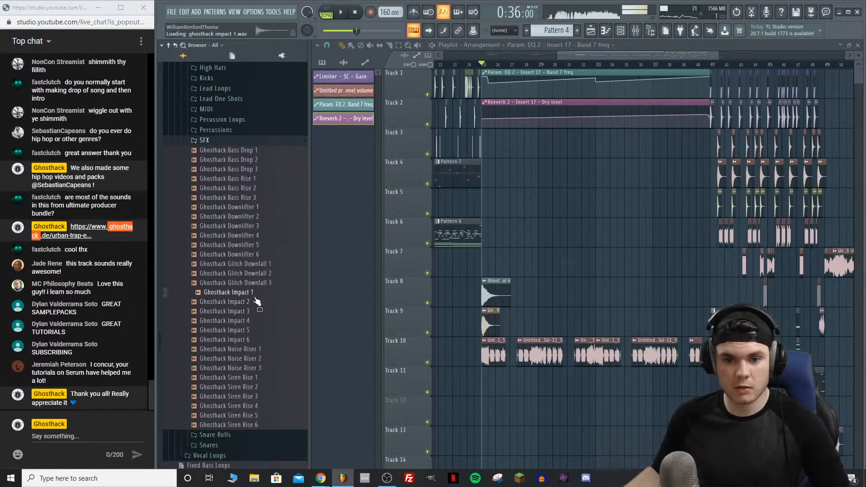
click(256, 341)
click(255, 293)
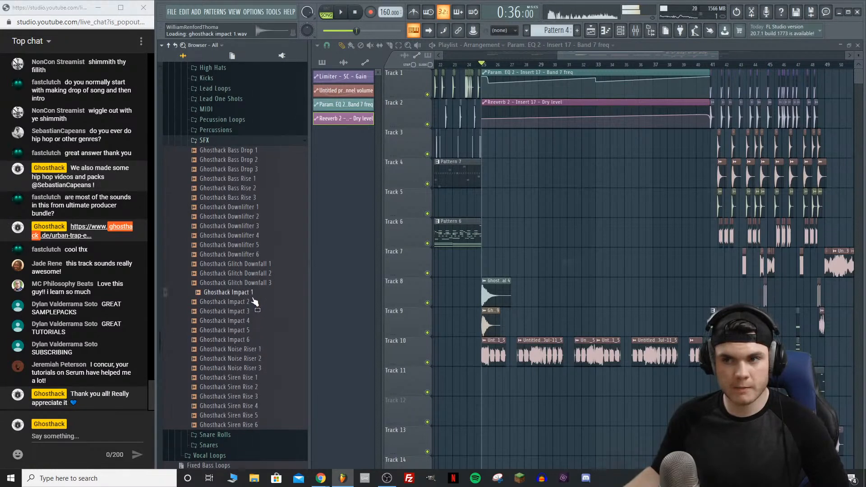
Step: Collapse the Trap Pack folders and open the 40 SFX one-shots folder of the Ghosthack Large Riddim Pack
click(247, 141)
scroll(246, 181, up, 6)
click(236, 259)
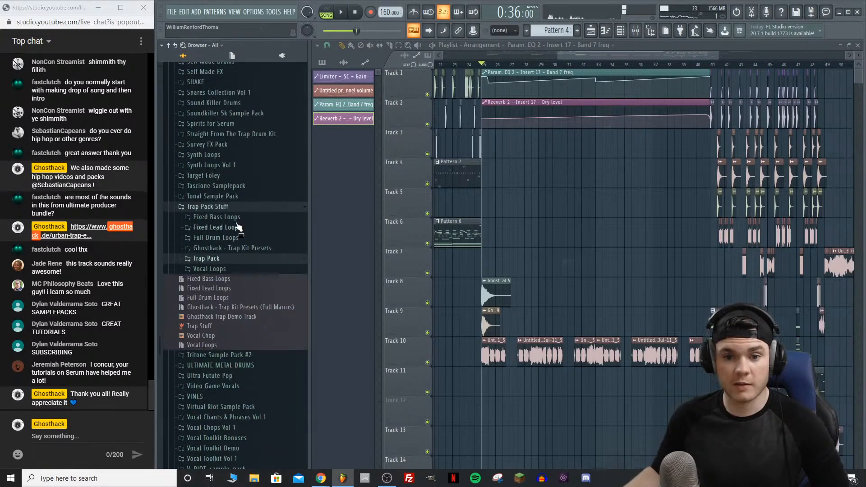
click(234, 206)
scroll(248, 212, up, 10)
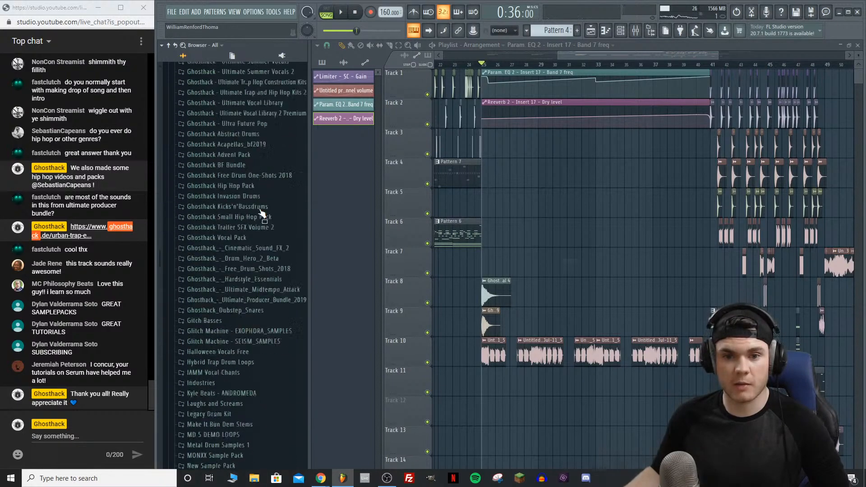
scroll(261, 213, down, 10)
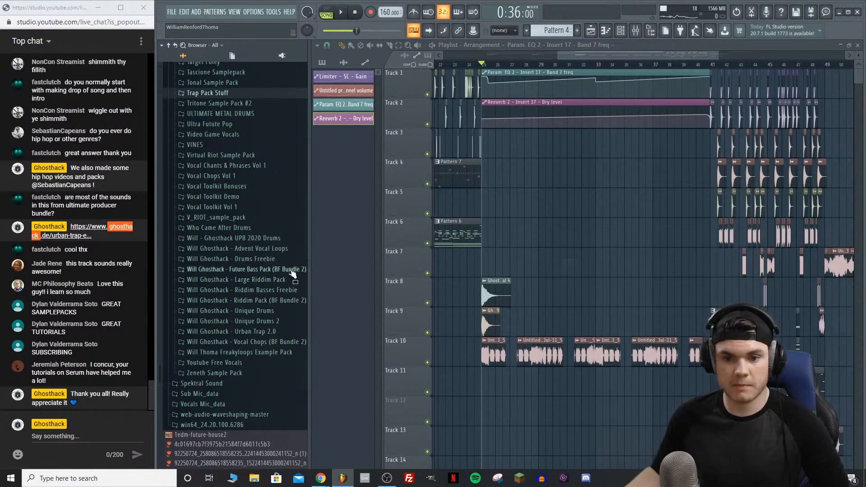
click(276, 279)
scroll(260, 288, down, 4)
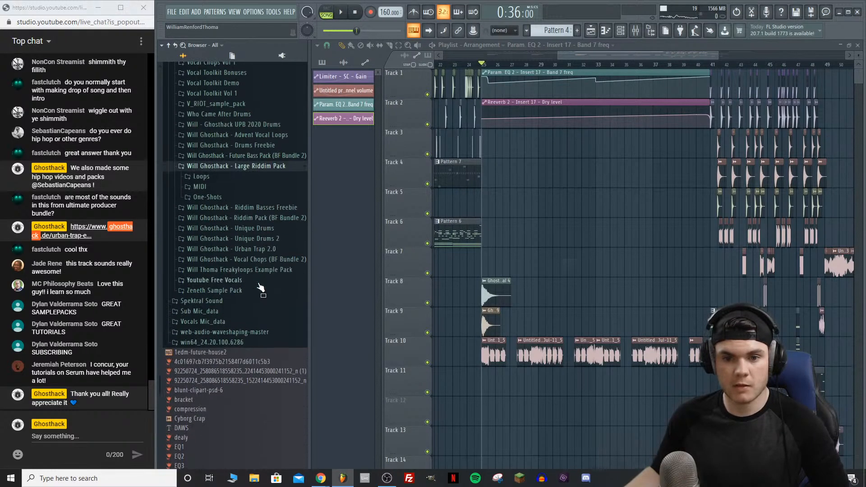
click(223, 199)
click(243, 229)
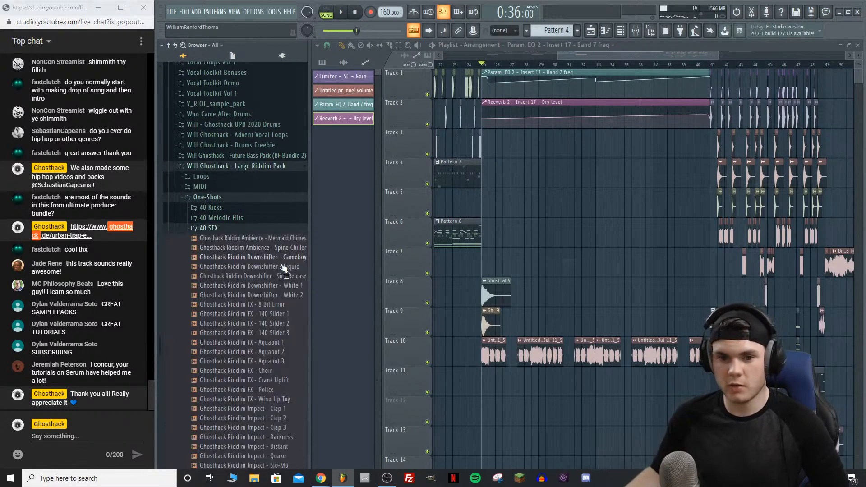
Step: Audition the riddim impact samples and place Ghosthack Riddim Impact - Quake on Track 7 at bar 25
scroll(277, 346, down, 4)
click(292, 334)
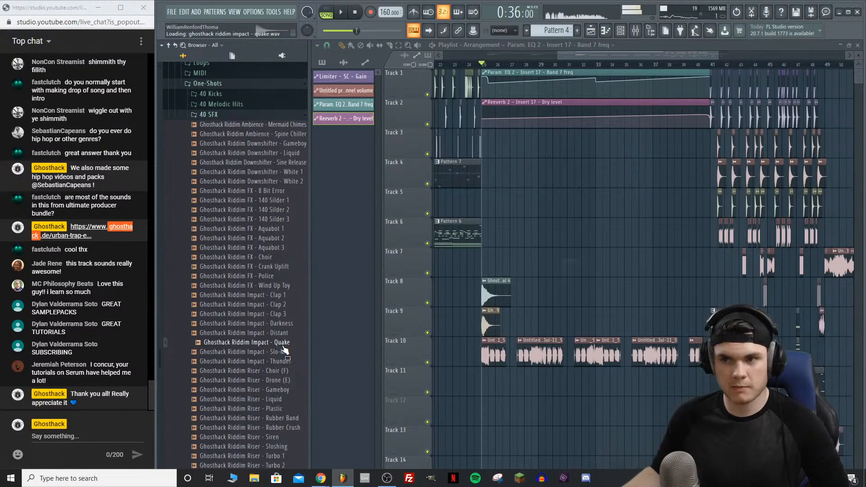
scroll(285, 351, down, 4)
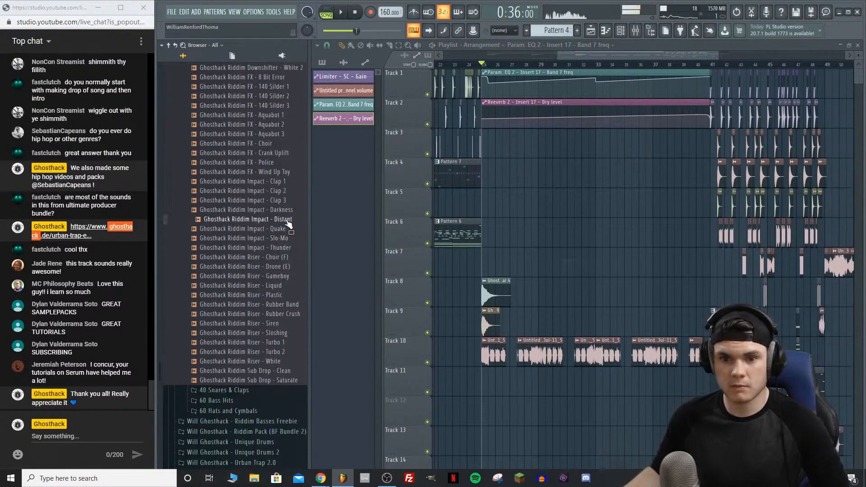
click(286, 220)
drag(286, 229, 520, 260)
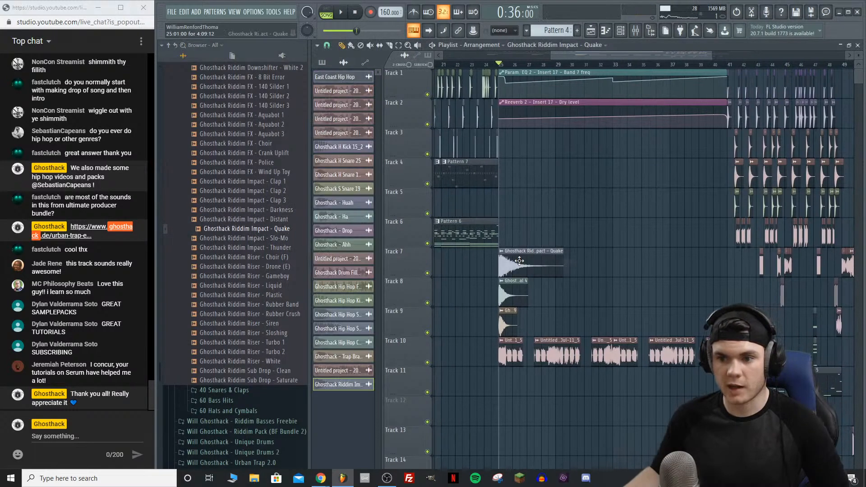
Step: Lower the Quake impact's channel volume to 44% while playing from bar 25
double_click(520, 261)
key(space)
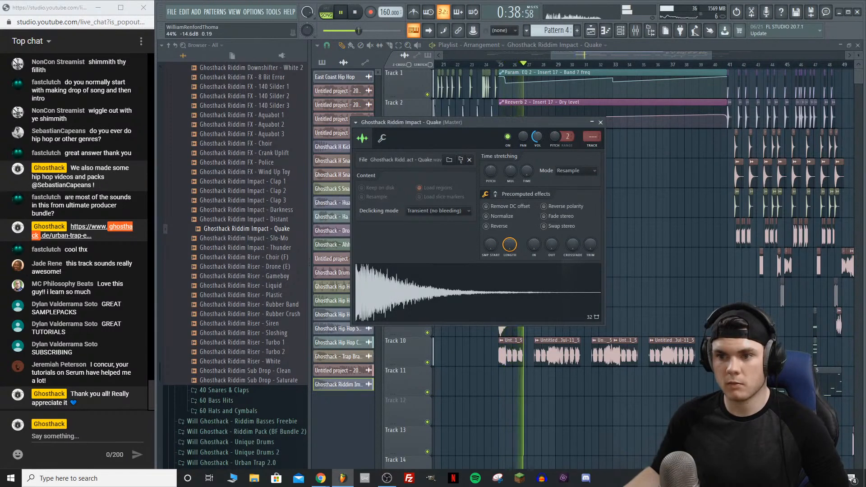
click(600, 123)
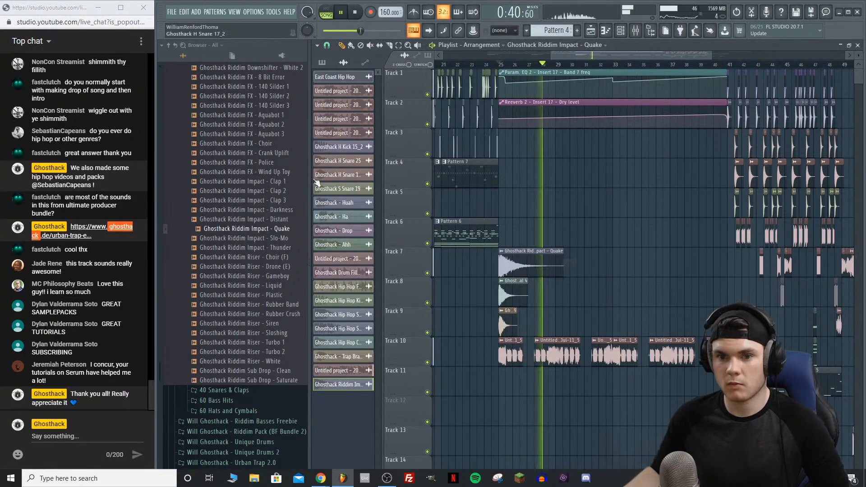
key(space)
Step: Audition the riddim downshifter samples and place Ghosthack Riddim Downshifter - White 2 on Track 6 at bar 25
click(289, 211)
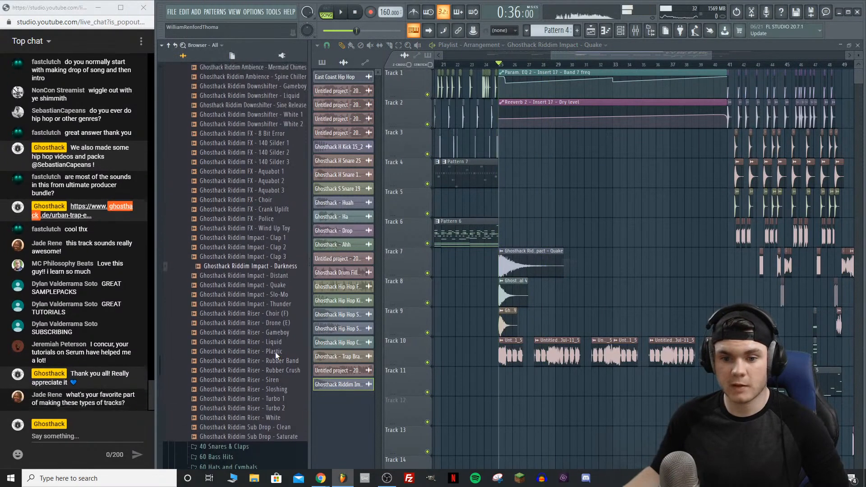
scroll(275, 352, up, 3)
scroll(274, 315, up, 1)
click(285, 163)
click(289, 152)
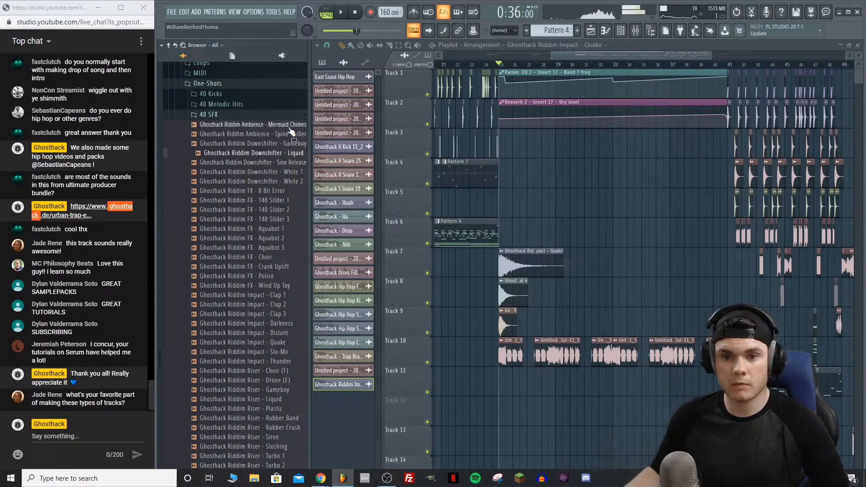
click(291, 172)
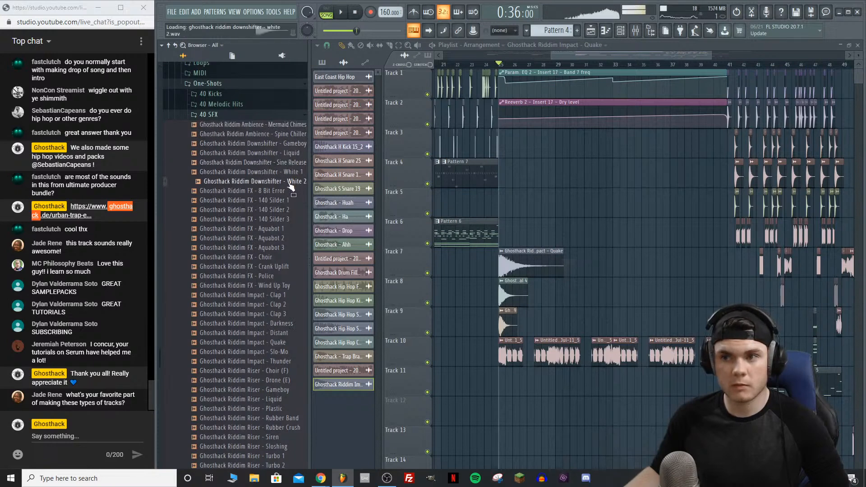
drag(298, 191, 521, 234)
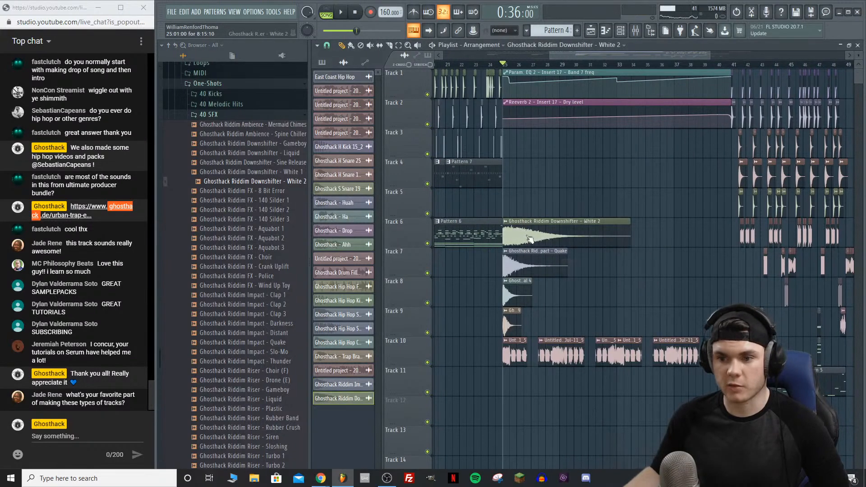
Step: Play the transition from bar 23 into bar 25 and check the White 2 downshifter's channel settings
double_click(526, 235)
key(space)
click(477, 65)
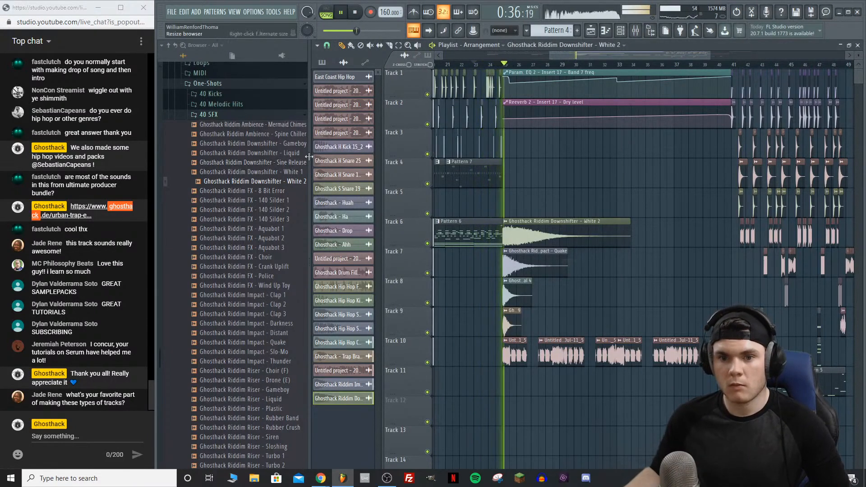
double_click(529, 227)
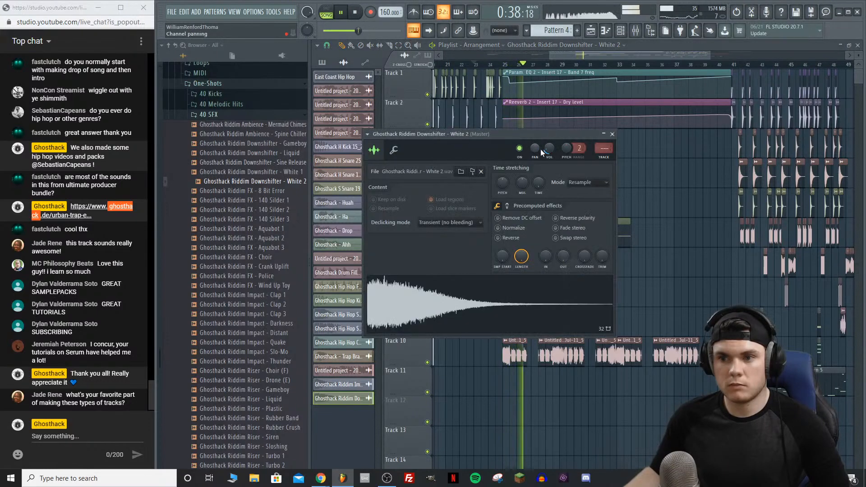
click(612, 134)
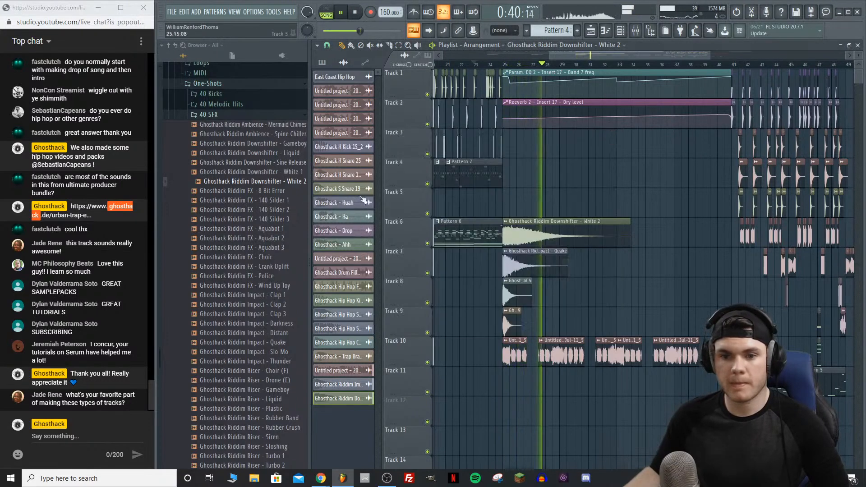
key(space)
Step: Audition the Ghosthack Riddim FX samples Choir and Aquabot 1 to 3
click(276, 253)
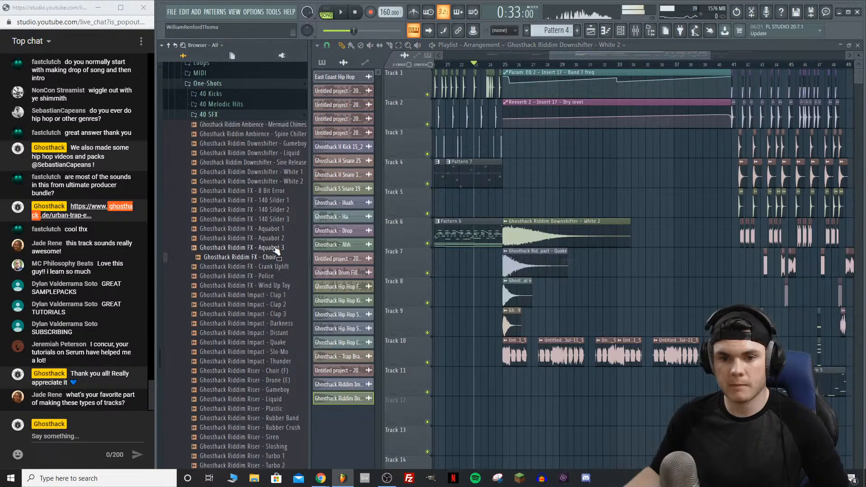
click(275, 240)
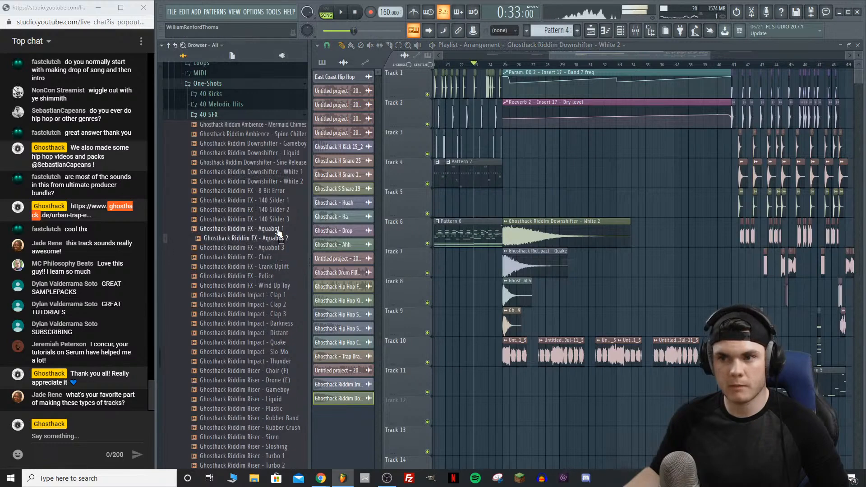
click(277, 229)
click(278, 238)
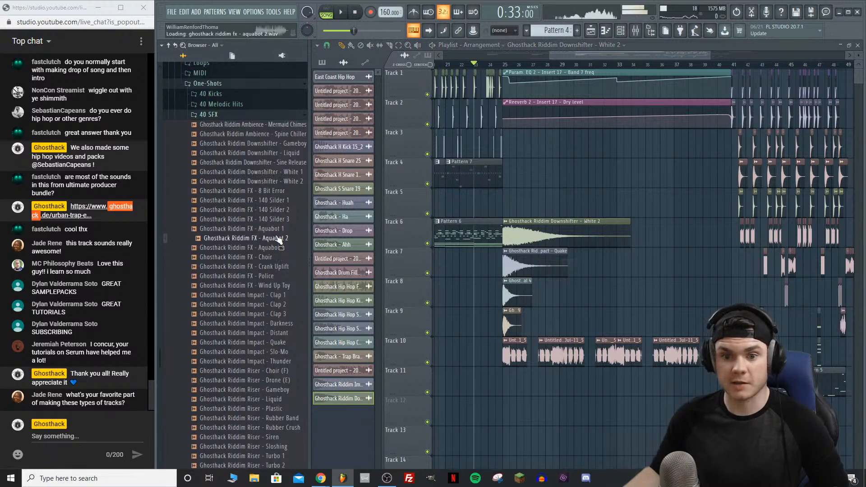
click(276, 248)
Step: Play the original part from bar 41 and place Ghosthack Riddim FX - Aquabot 1 on Track 12 late in bar 44
drag(592, 55, 671, 55)
key(space)
scroll(623, 68, up, 3)
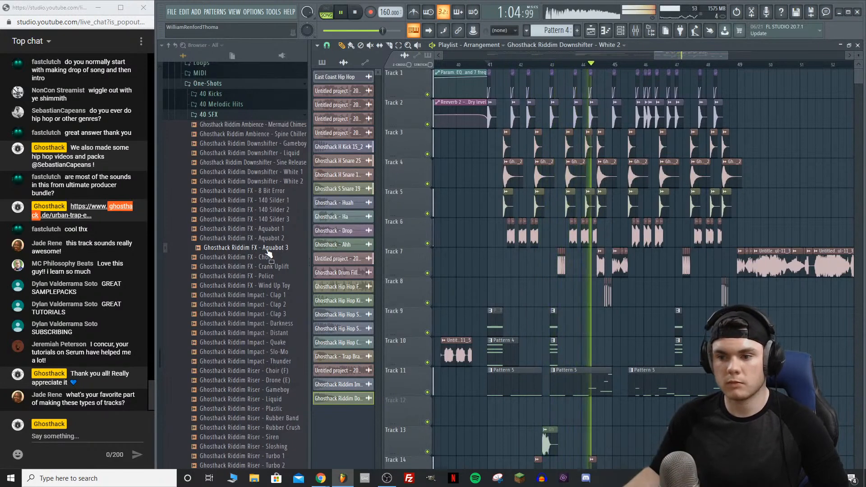
key(space)
click(269, 238)
click(268, 230)
drag(269, 233, 610, 411)
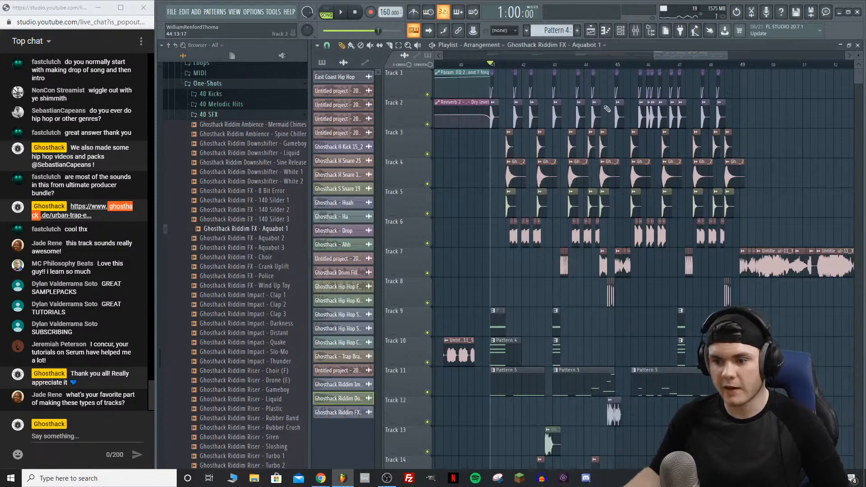
Step: Play from about bar 44 and shorten the Aquabot 1 clip on Track 12 to end at bar 45
click(592, 64)
key(space)
scroll(611, 67, up, 3)
drag(649, 413, 629, 418)
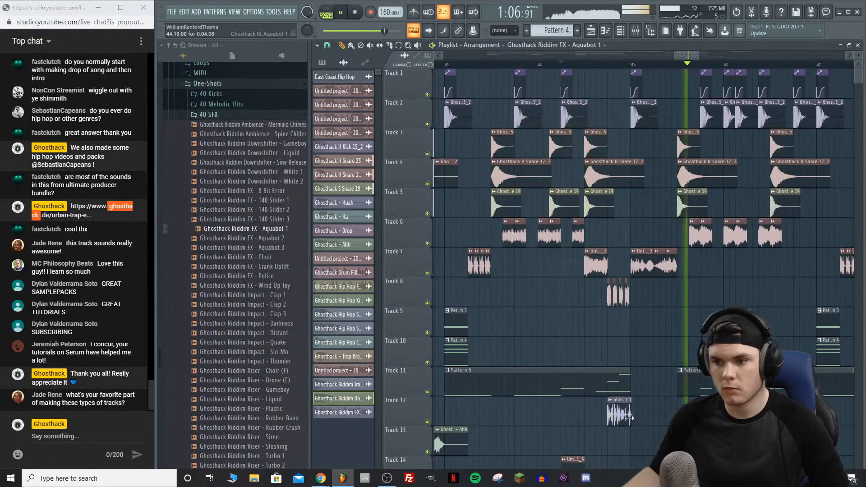
Step: Place Ghosthack Riddim FX - Aquabot 2 on Track 13 at bar 45
click(634, 66)
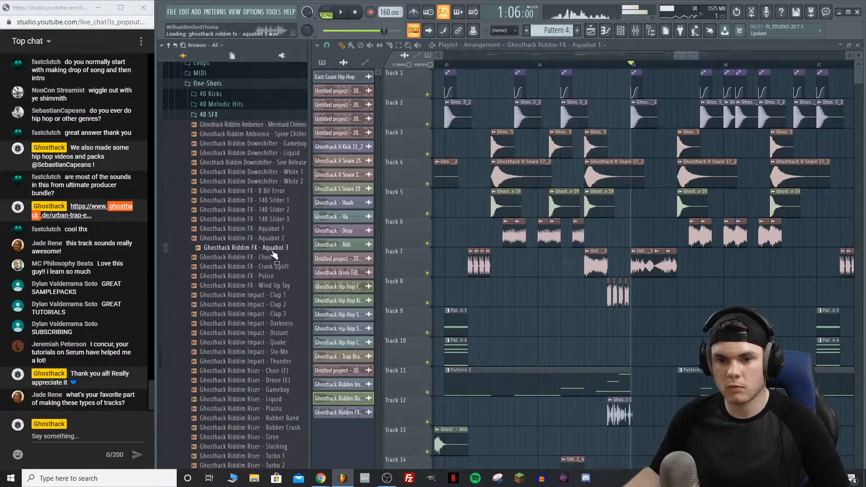
drag(273, 245, 650, 439)
key(space)
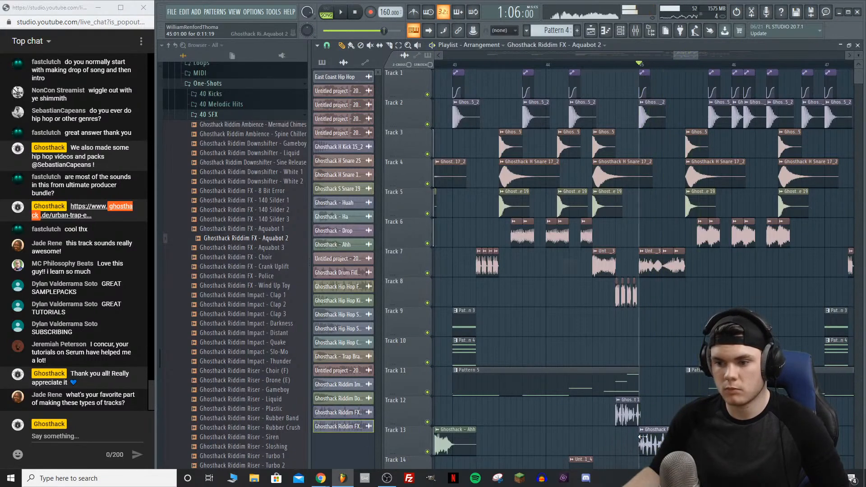
Step: Lower the Aquabot 1 channel volume to 63% and the Aquabot 2 channel volume to 50% while playing from bar 44
double_click(650, 439)
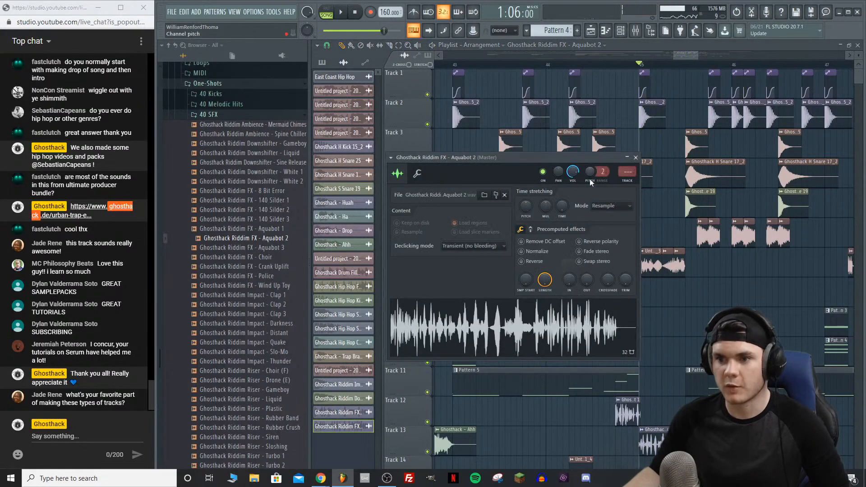
key(space)
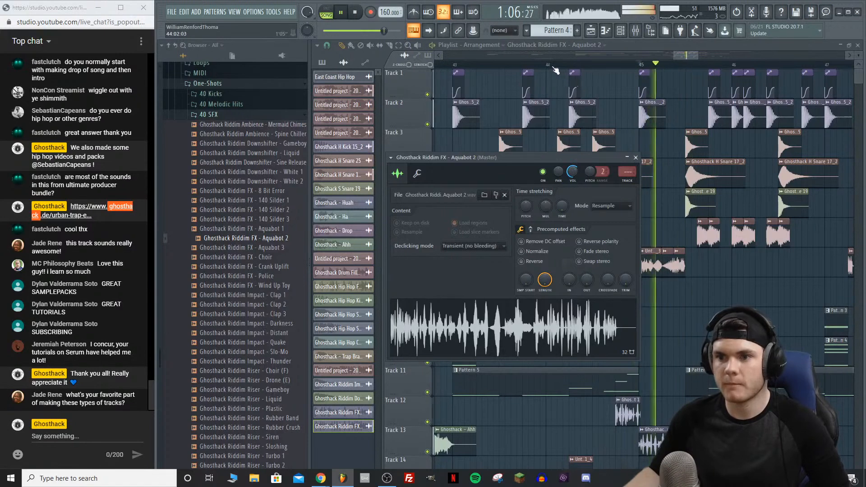
click(552, 66)
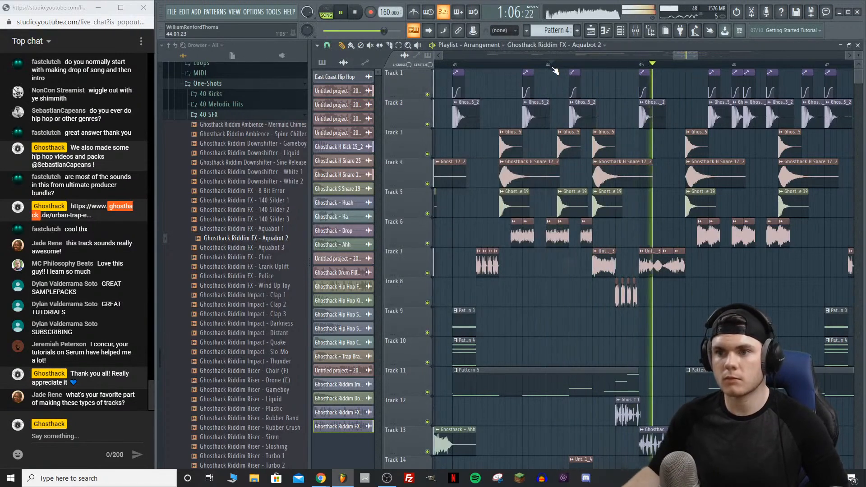
double_click(626, 411)
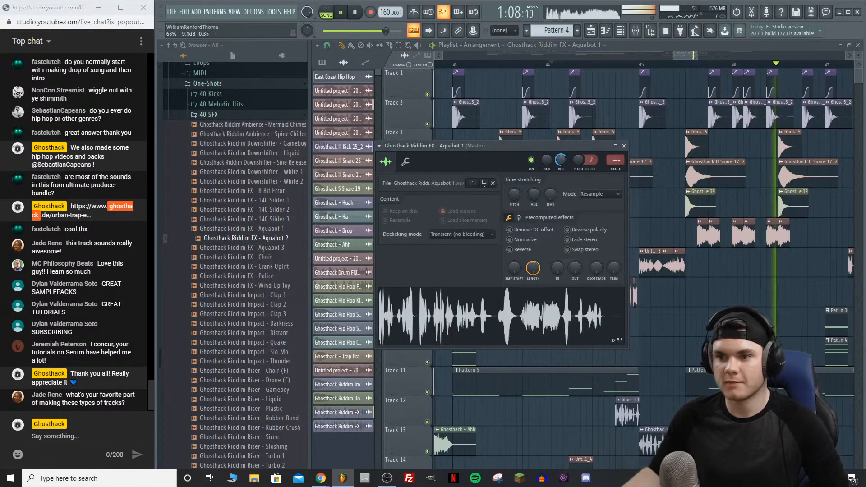
double_click(653, 439)
key(space)
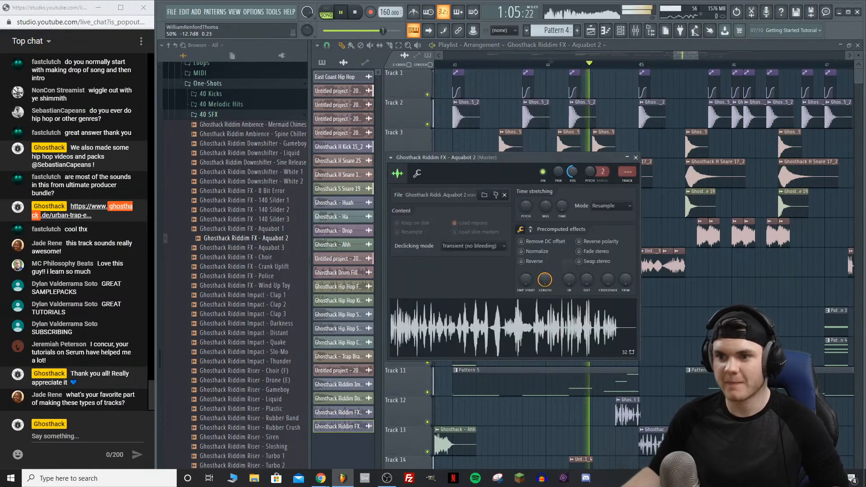
key(space)
click(636, 158)
Step: Set the Aquabot 1 channel volume to 42% and enable Swap stereo while replaying bars 44 to 45
double_click(625, 404)
key(space)
drag(561, 160, 561, 167)
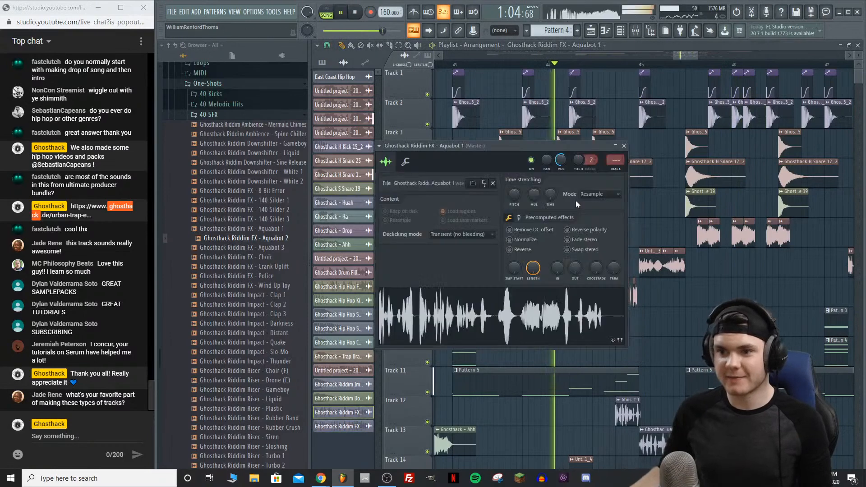
key(space)
click(624, 146)
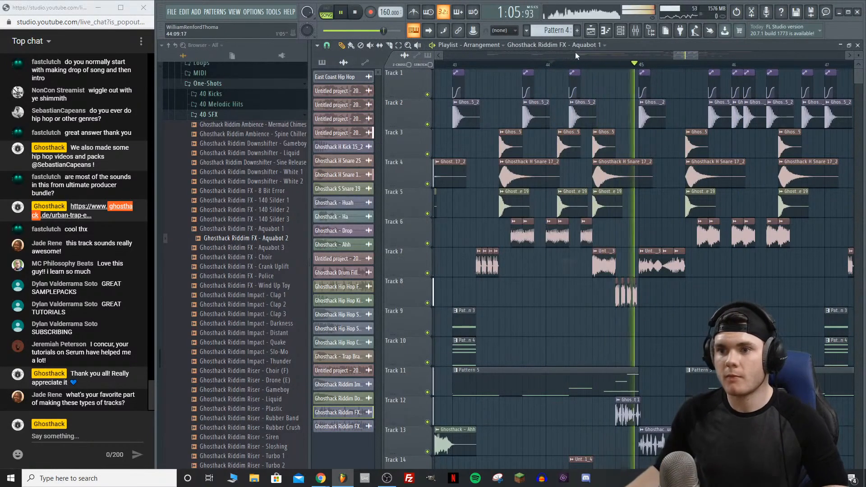
double_click(630, 421)
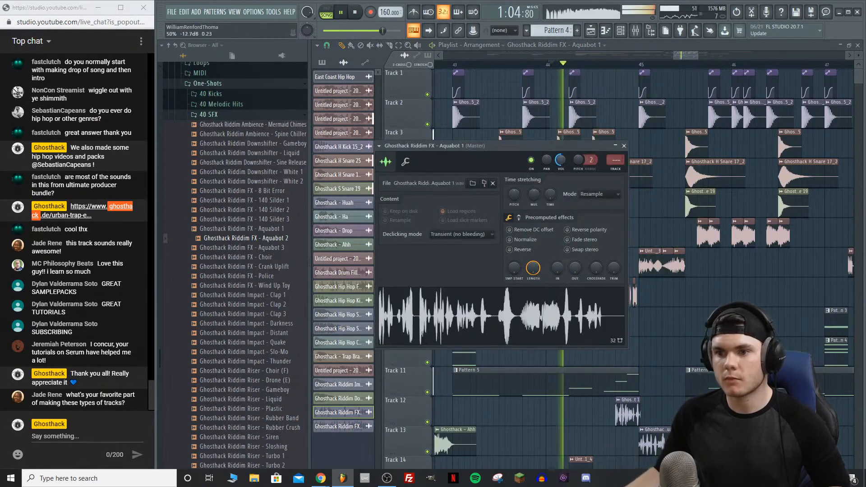
click(585, 250)
key(space)
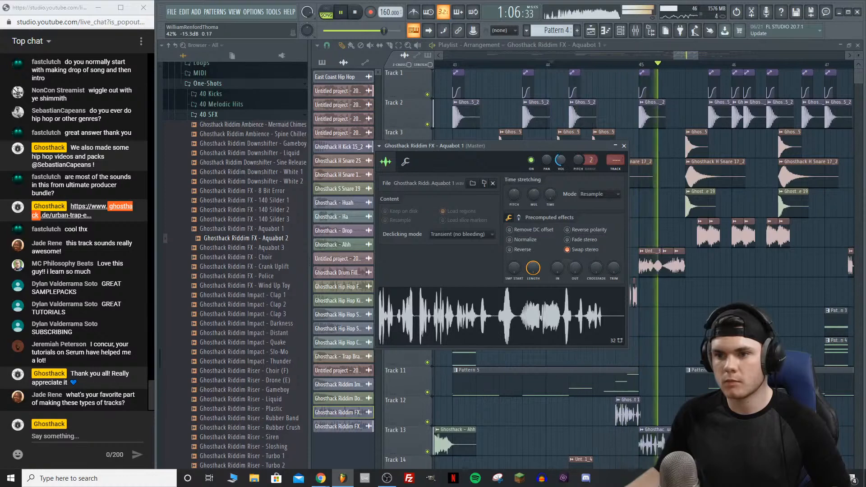
Step: Check the Aquabot 2 channel settings while replaying the passage around bar 45
double_click(648, 441)
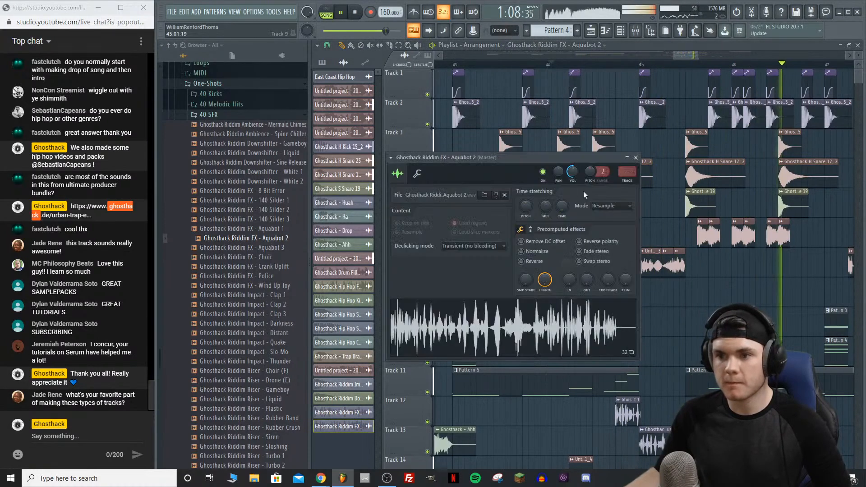
click(636, 157)
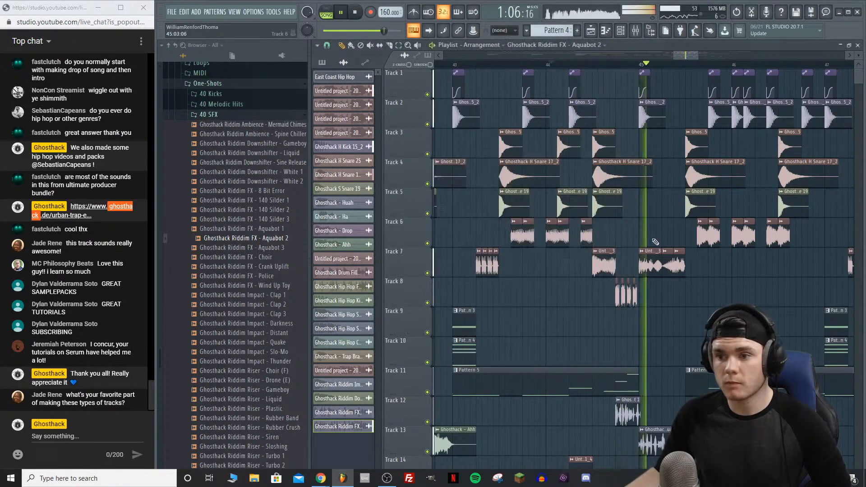
double_click(638, 163)
key(space)
click(635, 157)
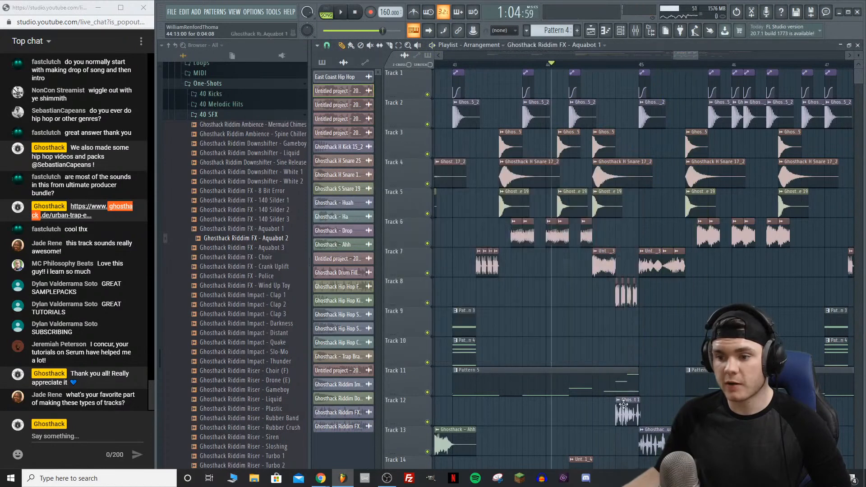
Step: Route the Aquabot 1 channel to mixer track 20 and check it in playback
double_click(624, 404)
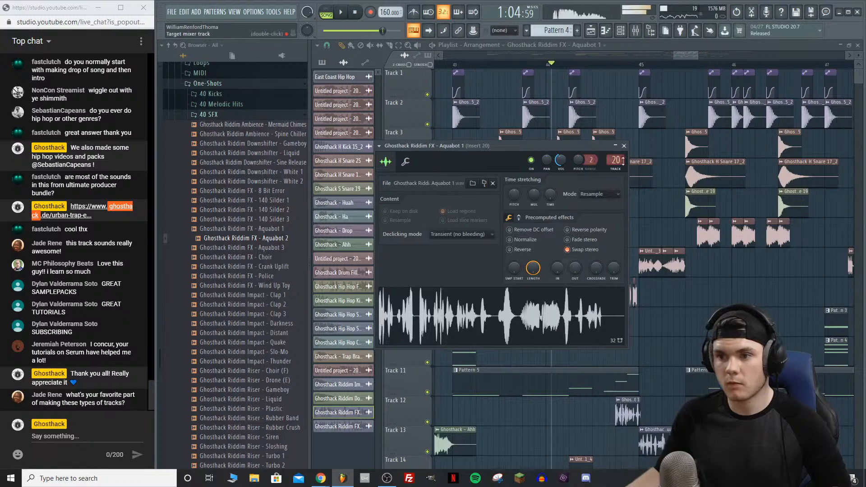
key(space)
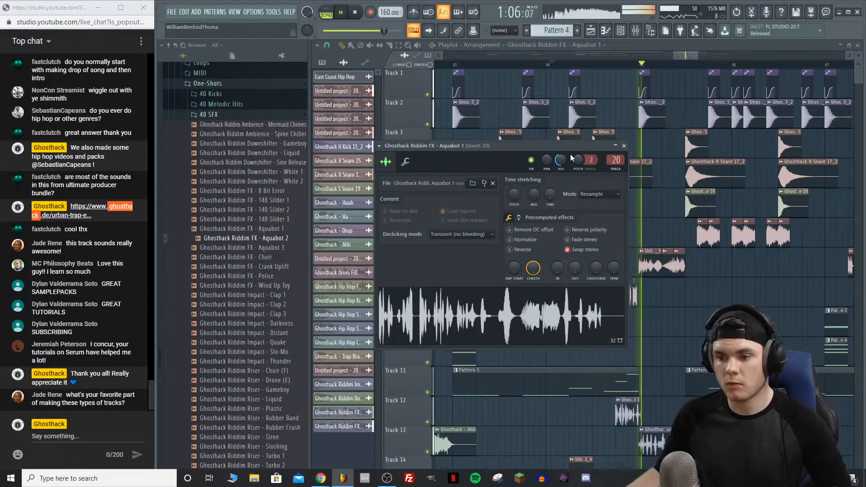
key(space)
click(561, 160)
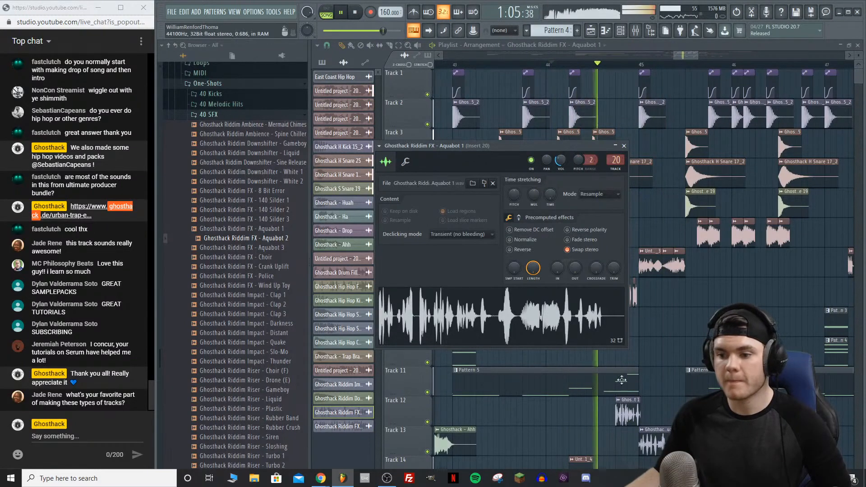
Step: Lower the Aquabot 2 channel volume to 33%
double_click(634, 296)
drag(572, 172, 572, 192)
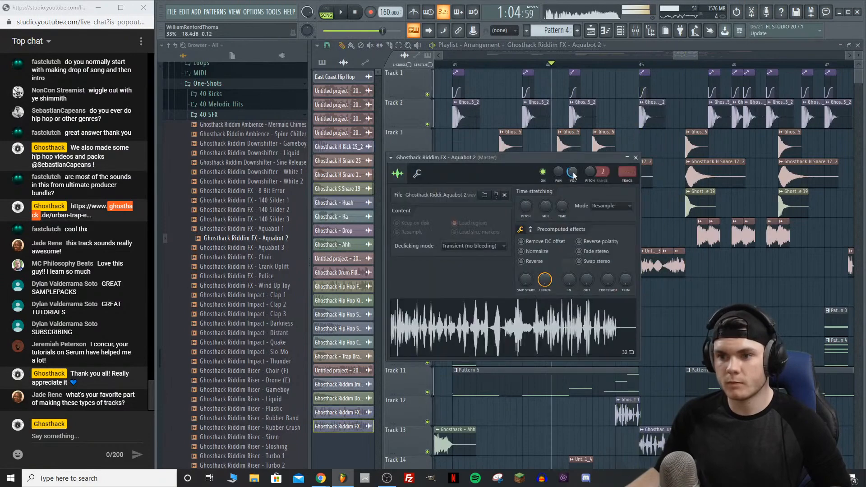
click(636, 158)
Step: Play the arrangement from around bar 40 and add another Aquabot 1 clip on Track 12 late in bar 46
scroll(640, 66, down, 4)
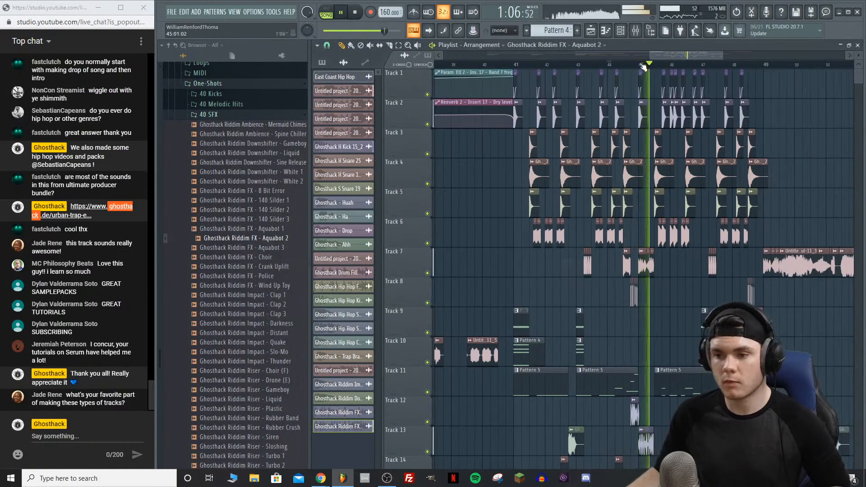
key(space)
click(539, 66)
key(space)
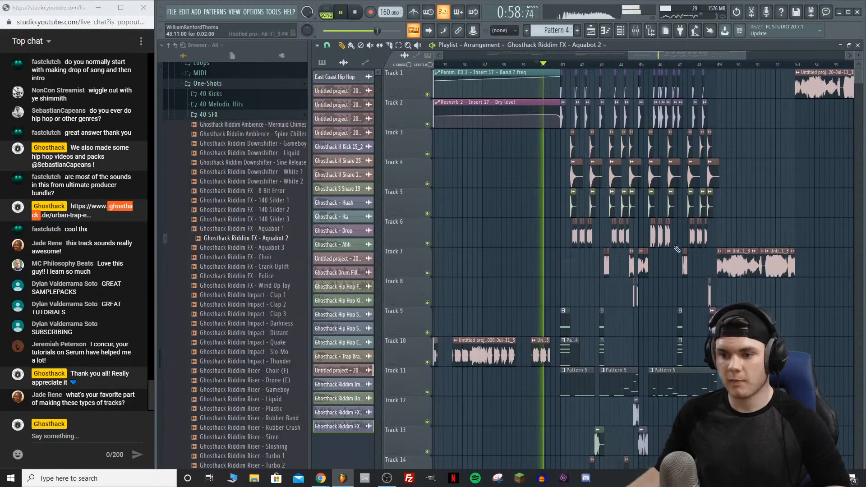
scroll(785, 343, down, 3)
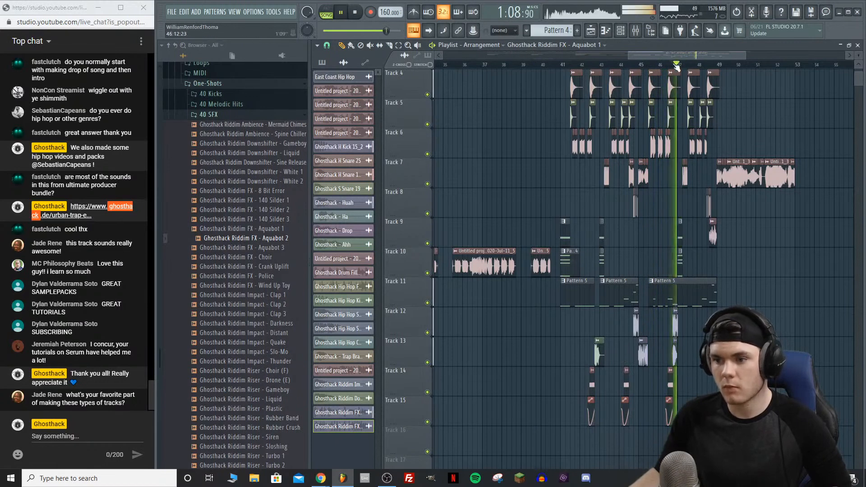
scroll(676, 65, up, 4)
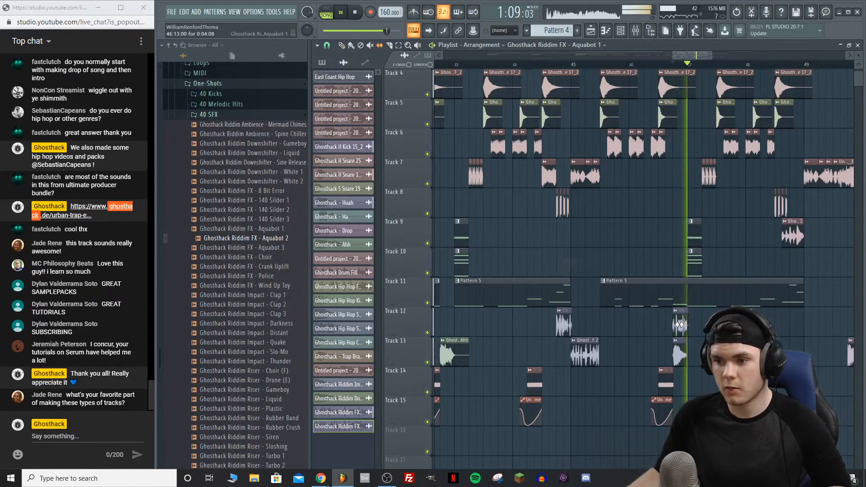
key(space)
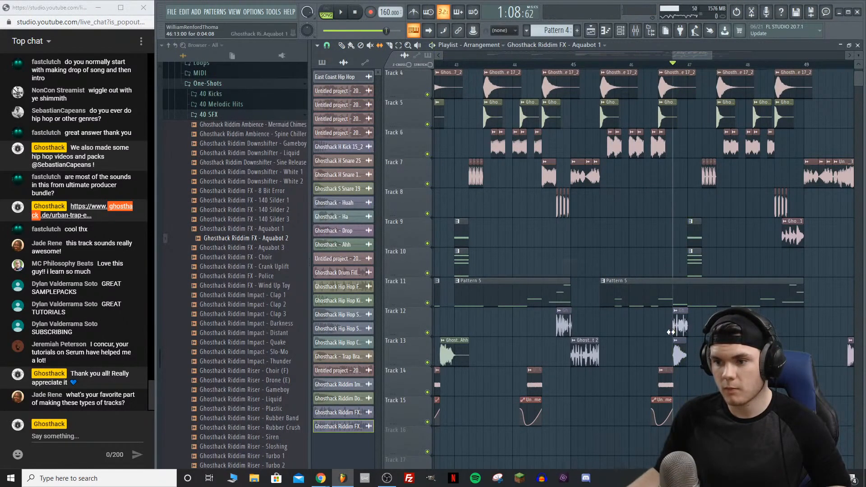
Step: Place an Aquabot 2 clip on Track 13 late in bar 48 and play the passage leading into it
click(619, 65)
key(space)
click(549, 65)
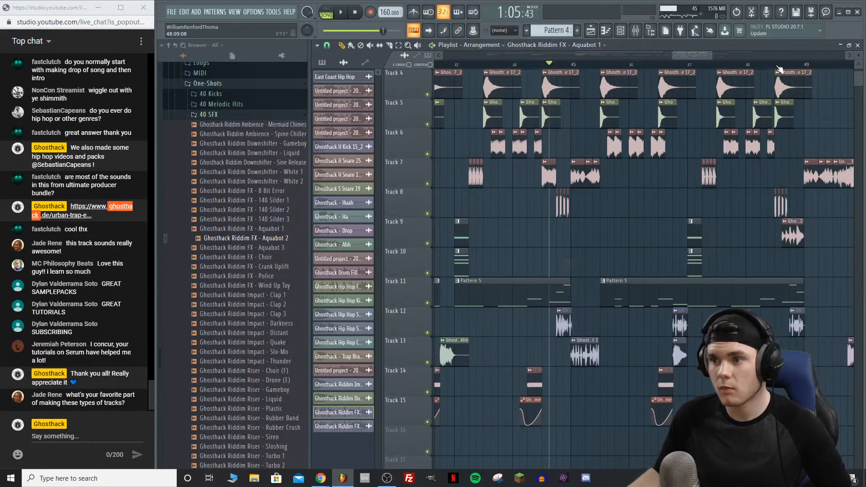
key(space)
key(space)
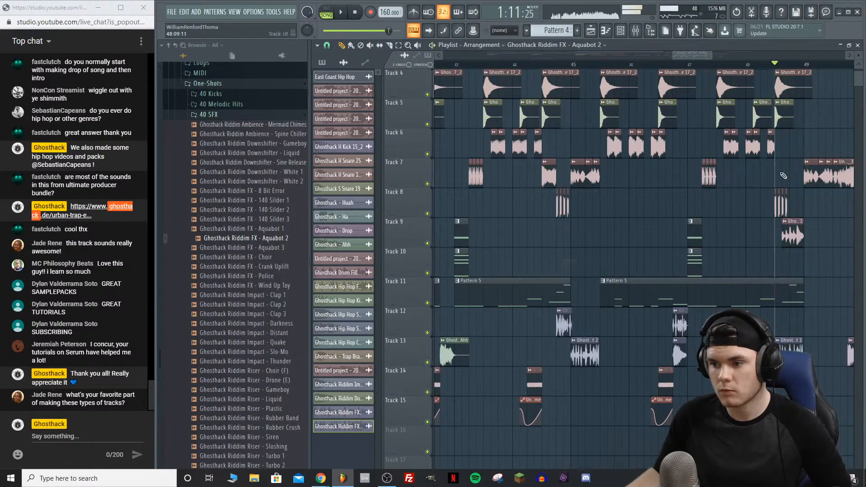
click(731, 66)
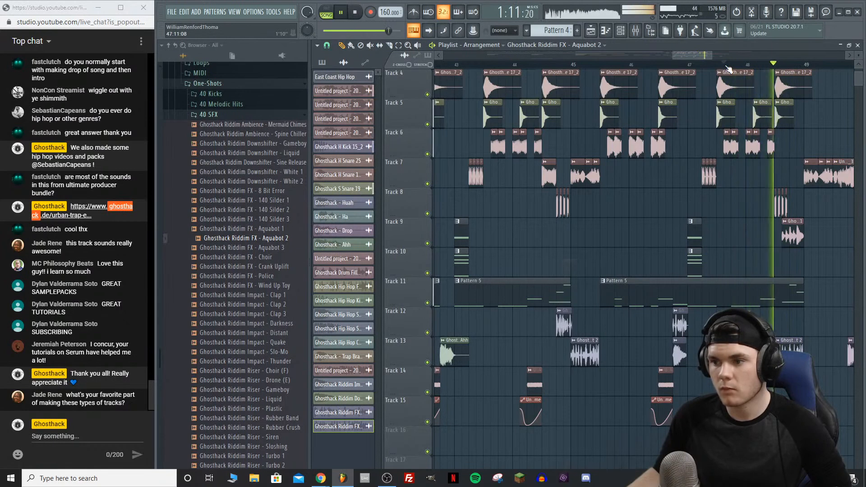
Step: Place an Aquabot 2 clip on Track 12 in bar 41 and align its start with the bar's first snare
scroll(728, 67, down, 3)
click(574, 67)
click(577, 321)
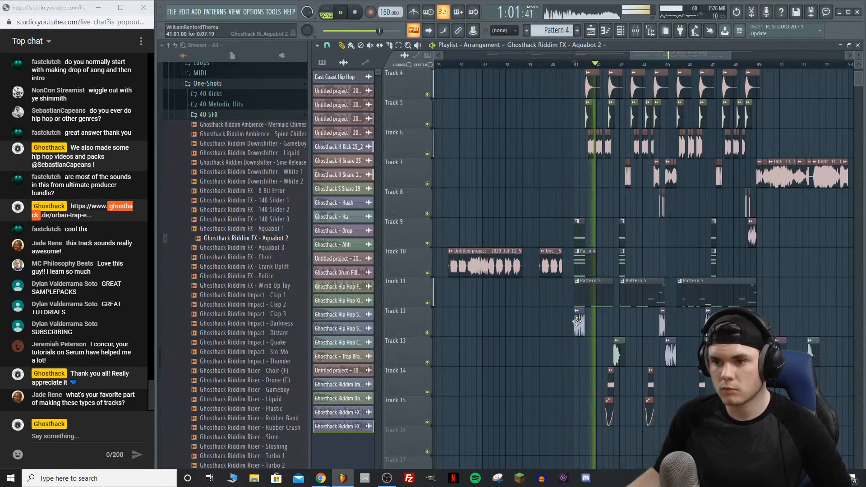
key(space)
key(space)
drag(576, 321, 588, 321)
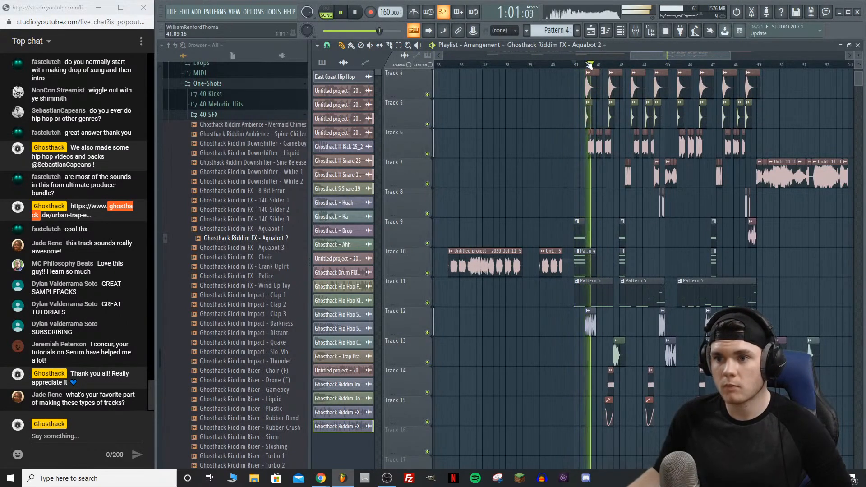
Step: Solo Track 12, trim the start of the Aquabot 2 clip to 41:10, and audition the trimmed part
key(space)
scroll(589, 64, up, 4)
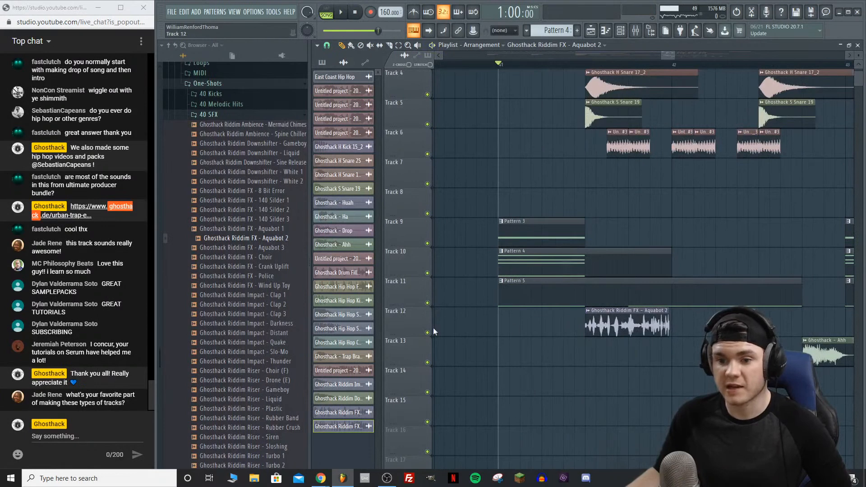
ctrl+click(427, 332)
key(space)
key(space)
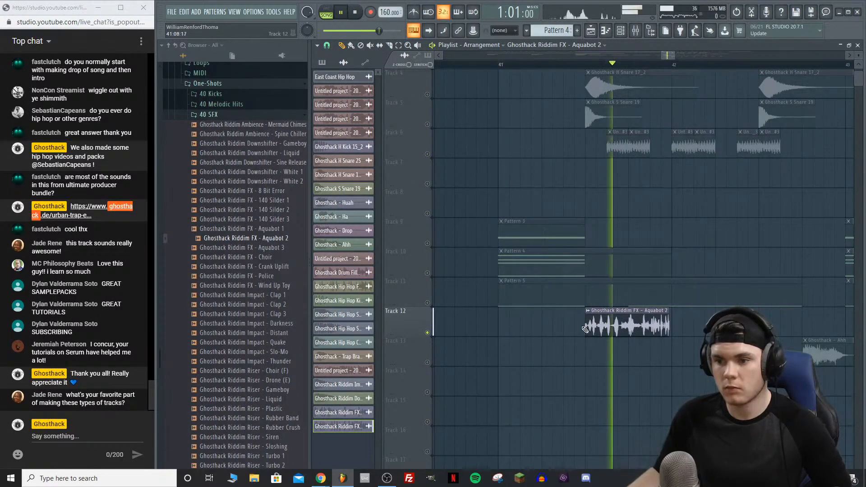
drag(584, 321, 596, 321)
key(space)
key(space)
key(space)
key(space)
key(space)
key(space)
key(space)
key(space)
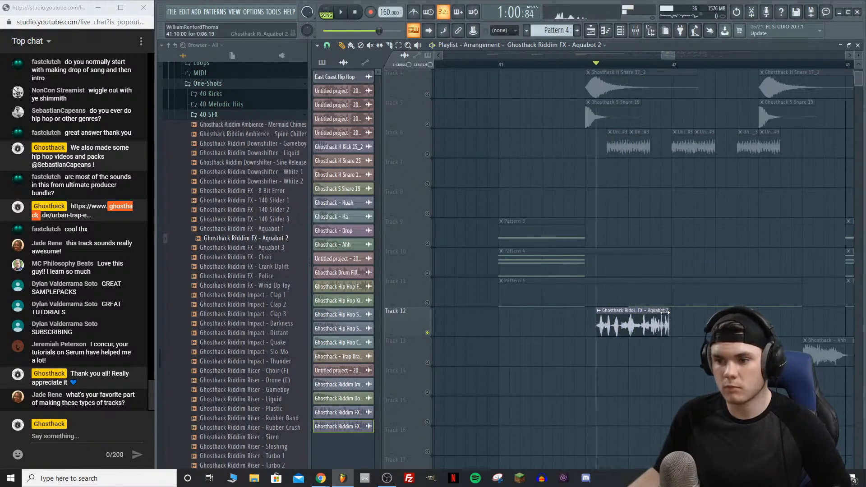
Step: Shorten the Aquabot 2 clip to a brief chop and repeat it along Track 12 in line with the Track 6 clips
drag(669, 322, 616, 324)
key(space)
key(space)
key(space)
click(632, 324)
key(space)
click(700, 324)
key(space)
click(742, 325)
click(764, 324)
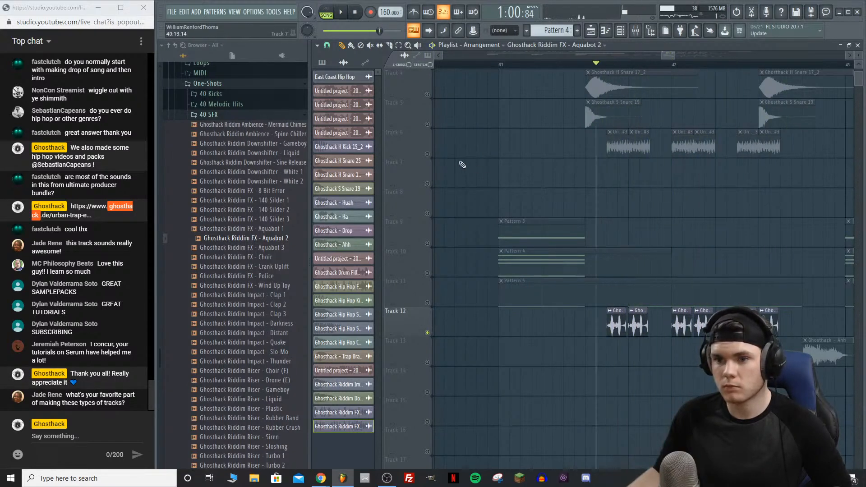
Step: Play the Aquabot 2 chops together with Track 6 in solo, and play them again with all tracks restored
key(space)
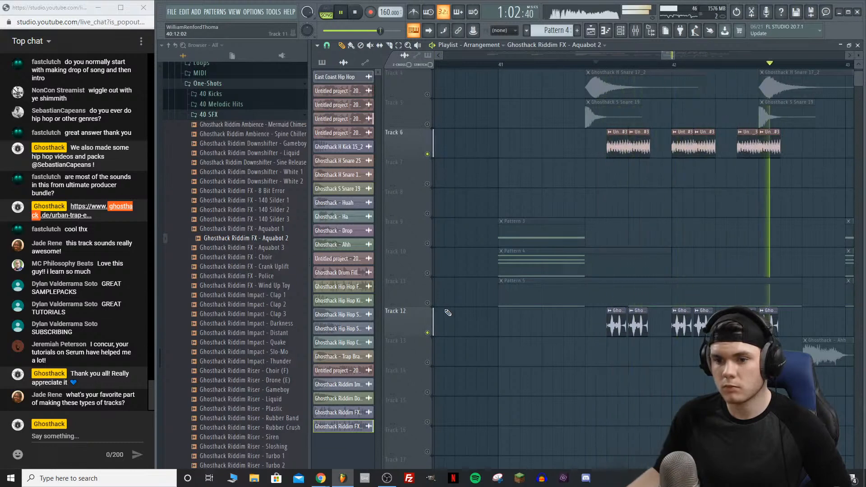
key(space)
key(space)
right_click(430, 333)
right_click(430, 333)
key(space)
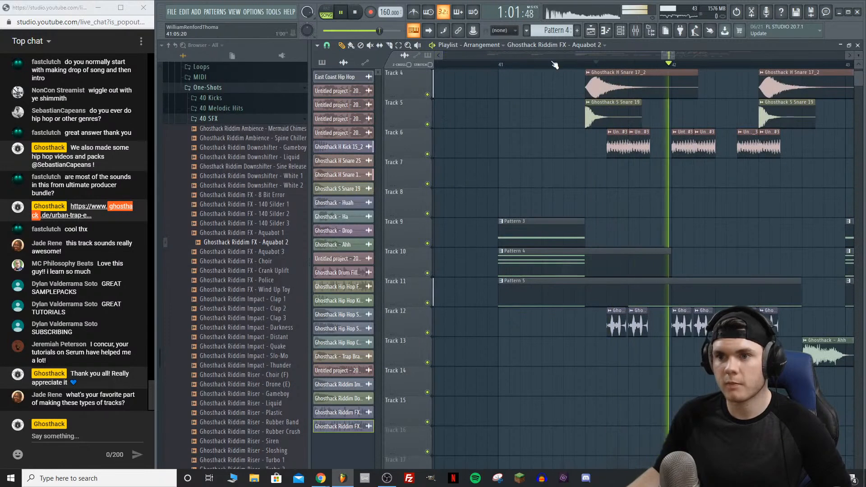
Step: Repeat the Aquabot 2 chops on Track 12 in line with the Track 6 clips across bars 43 and 44
scroll(553, 62, down, 4)
key(space)
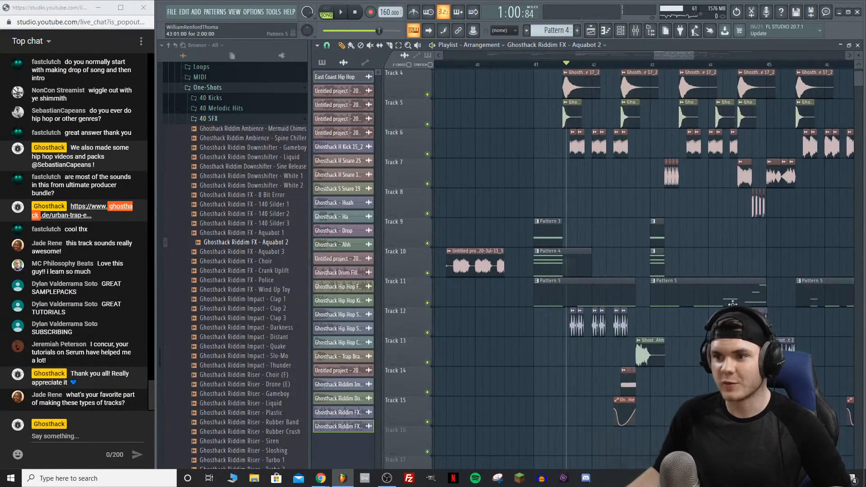
key(space)
click(694, 322)
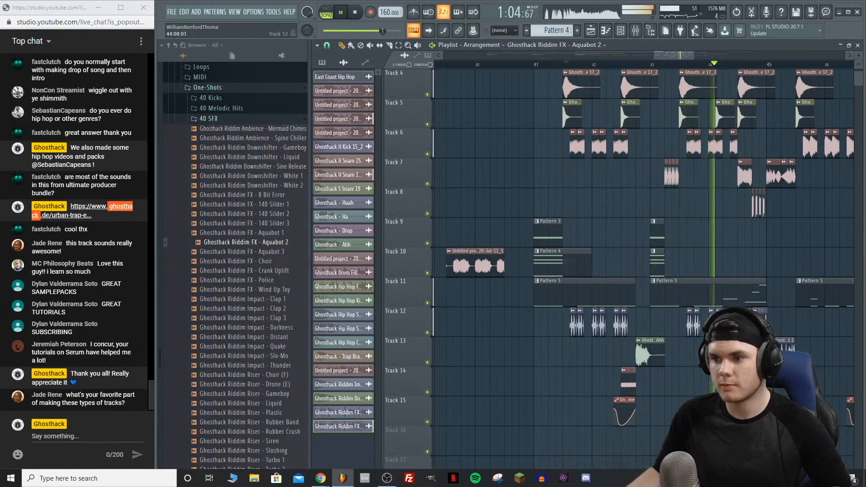
key(space)
key(space)
scroll(702, 56, down, 2)
drag(685, 53, 708, 58)
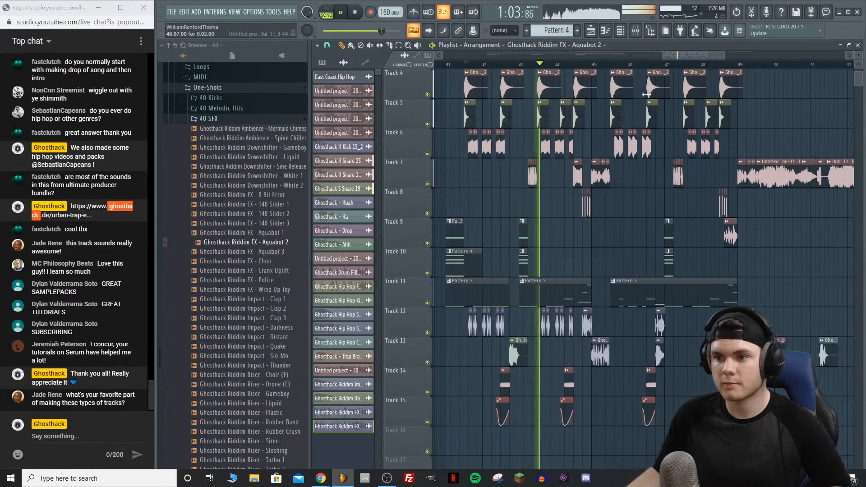
Step: Continue the Aquabot 2 chops on Track 12 in line with the Track 6 clips through bars 45 to 48
scroll(609, 67, up, 2)
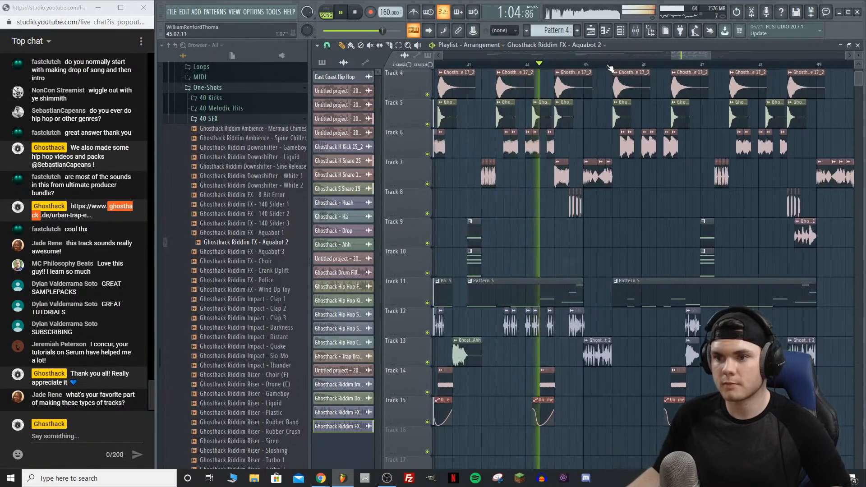
click(623, 324)
click(630, 322)
key(space)
key(space)
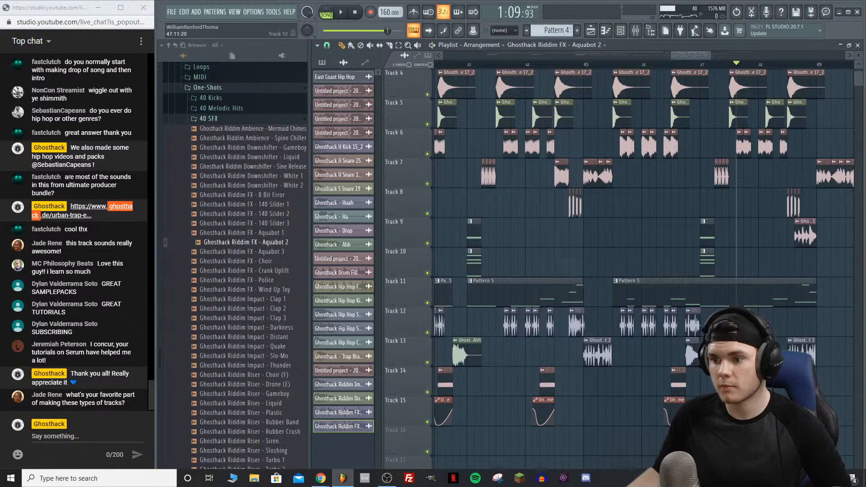
key(space)
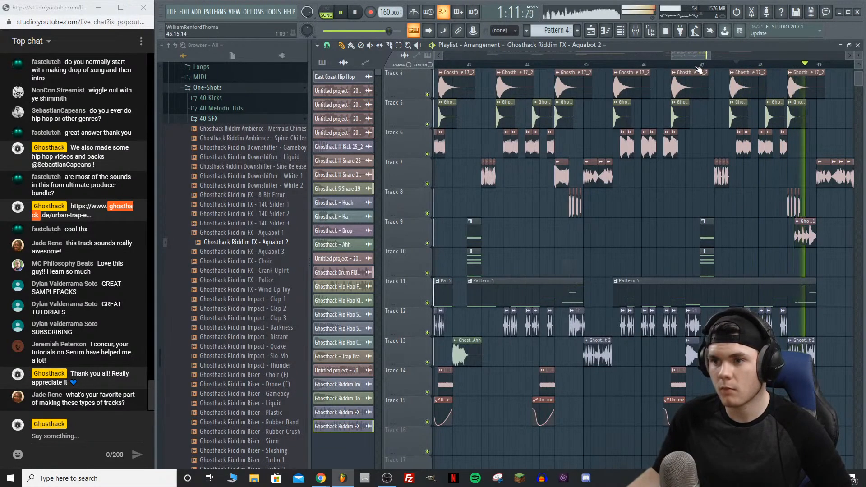
Step: Play the returning main part from bar 41 with the full row of Aquabot 2 chops
scroll(698, 68, down, 3)
key(space)
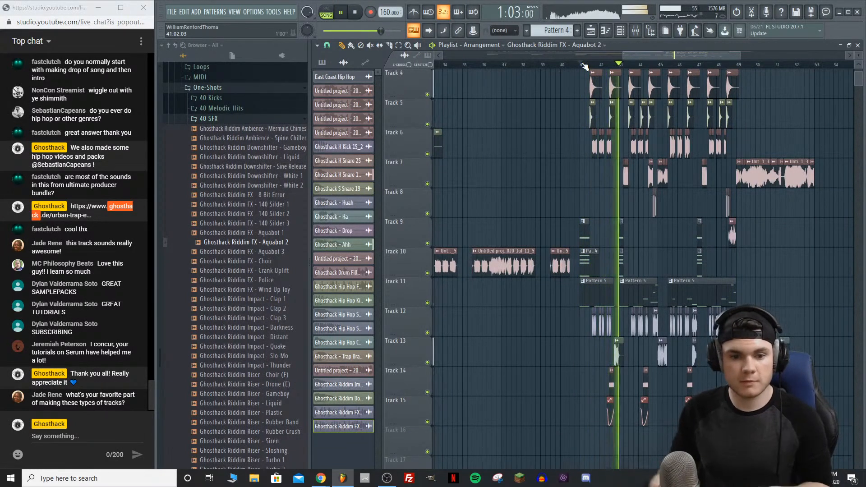
key(space)
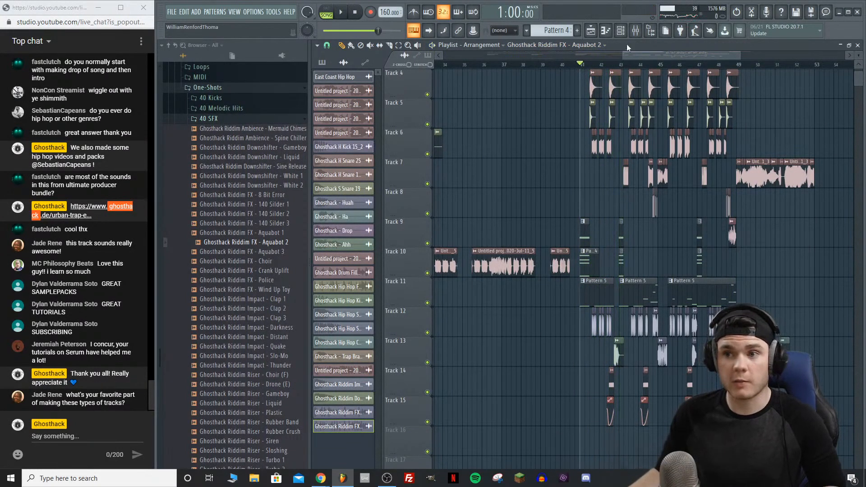
Step: Check the channel settings of the Aquabot 2 sample and replay the part from bar 41
drag(623, 54, 669, 55)
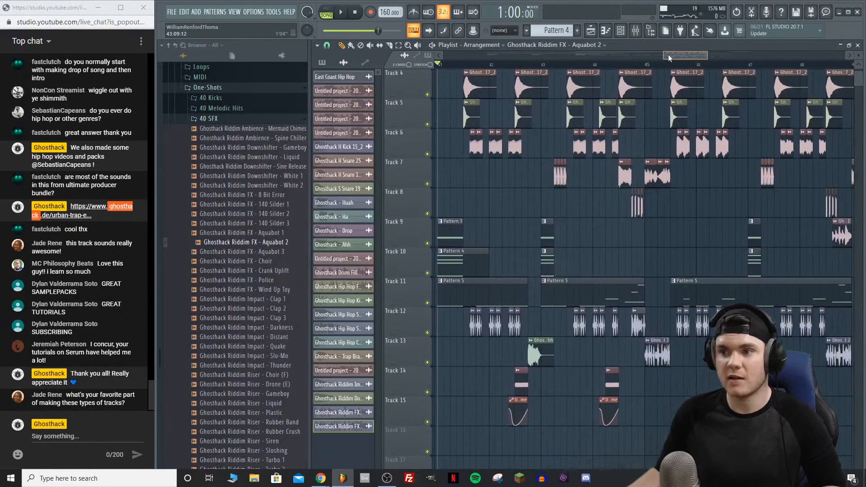
scroll(635, 64, down, 3)
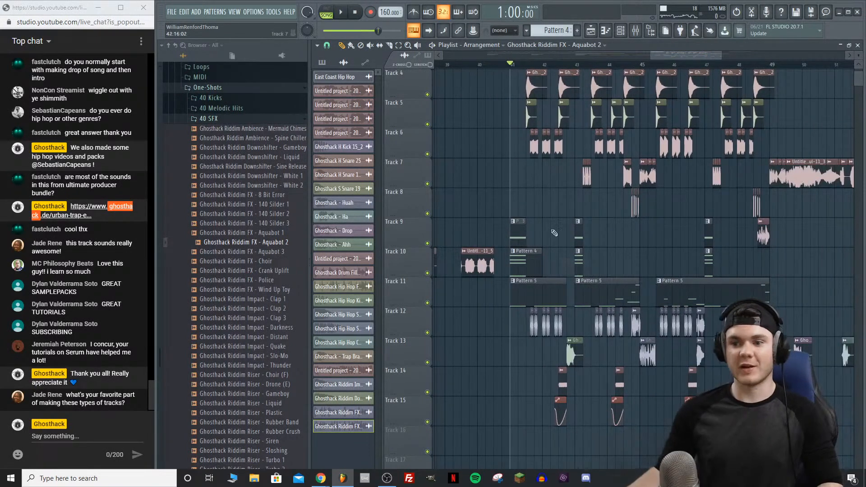
double_click(546, 317)
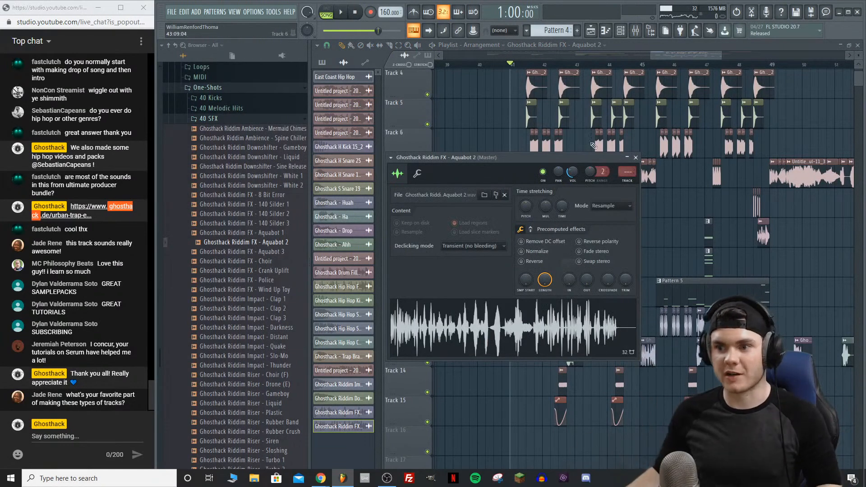
click(637, 157)
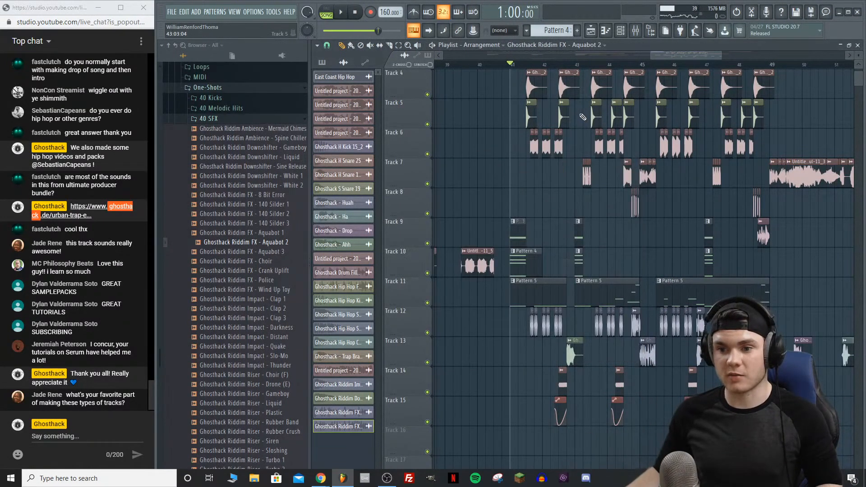
key(space)
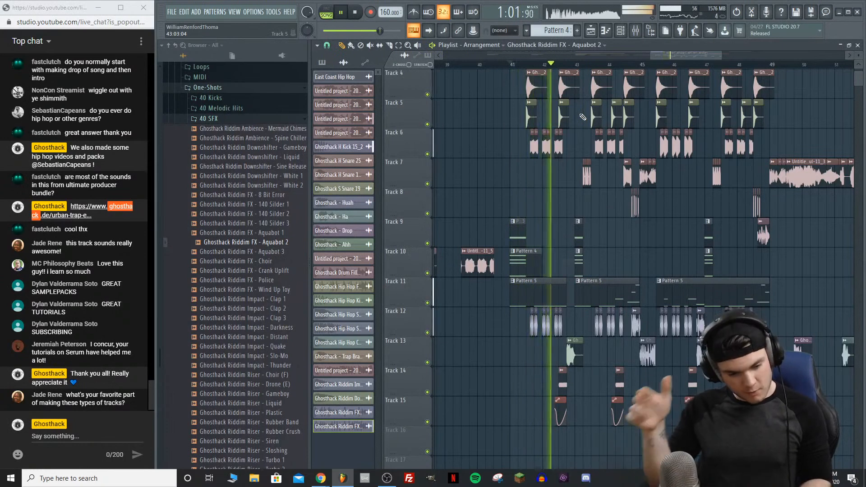
key(space)
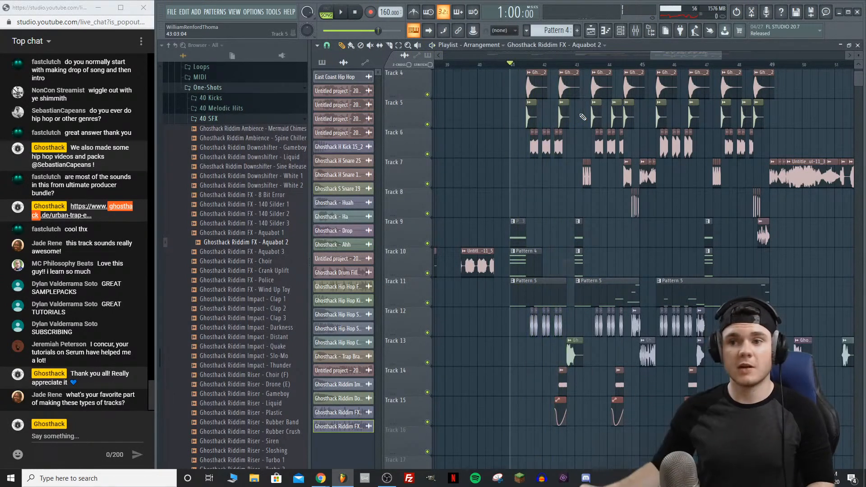
Step: Play the transition out of the earlier melodic section into bar 25
scroll(570, 71, down, 3)
drag(640, 56, 542, 73)
click(557, 65)
key(space)
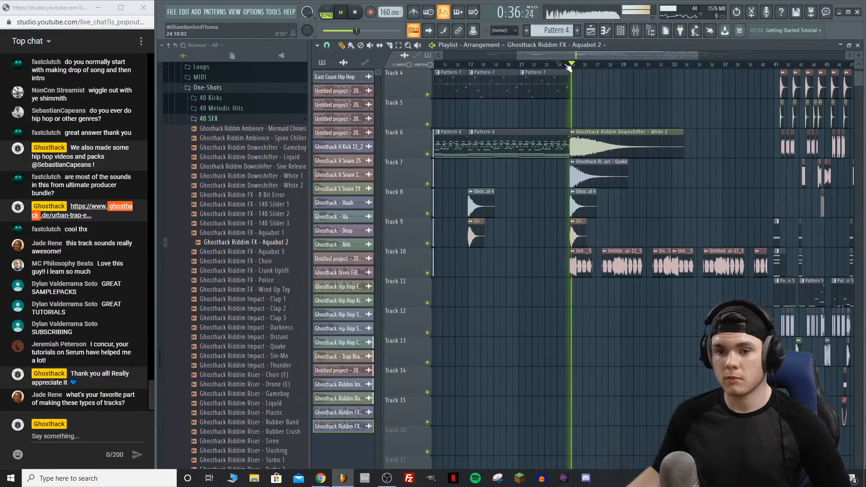
key(space)
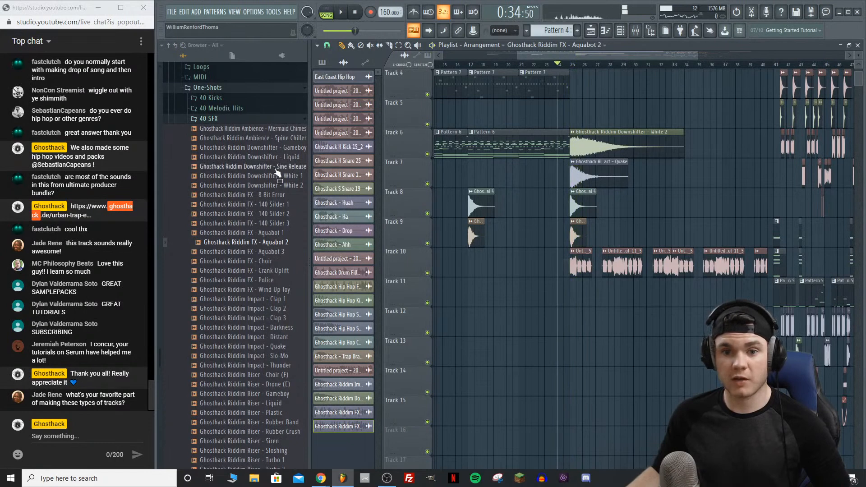
Step: Audition the Riddim risers and place Ghosthack Riddim Riser - Liquid on Track 5, from bar 16 to the transition at bar 25
scroll(283, 166, down, 3)
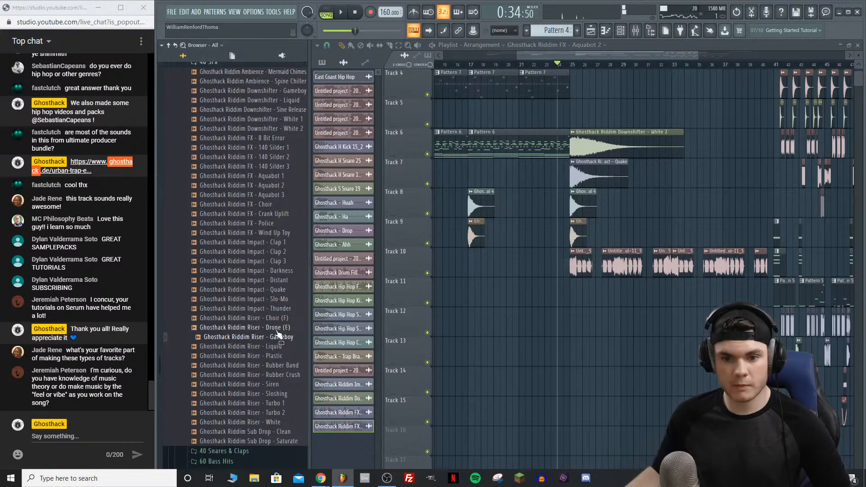
click(277, 356)
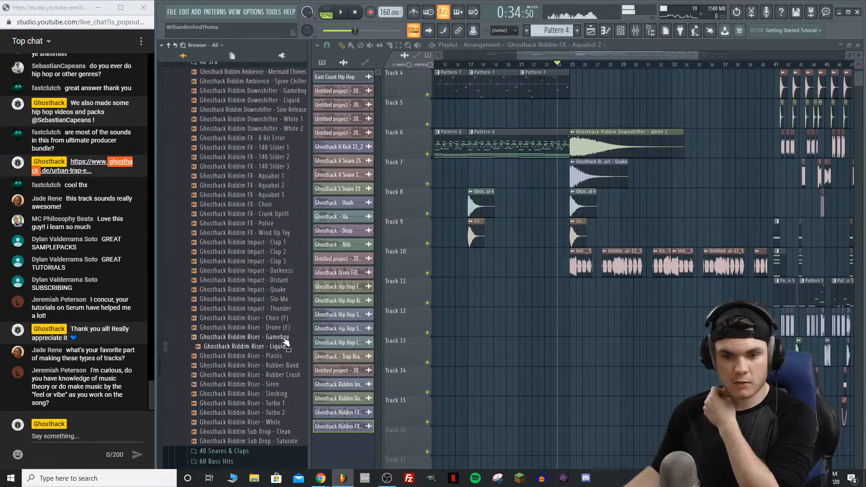
drag(283, 352, 525, 123)
key(space)
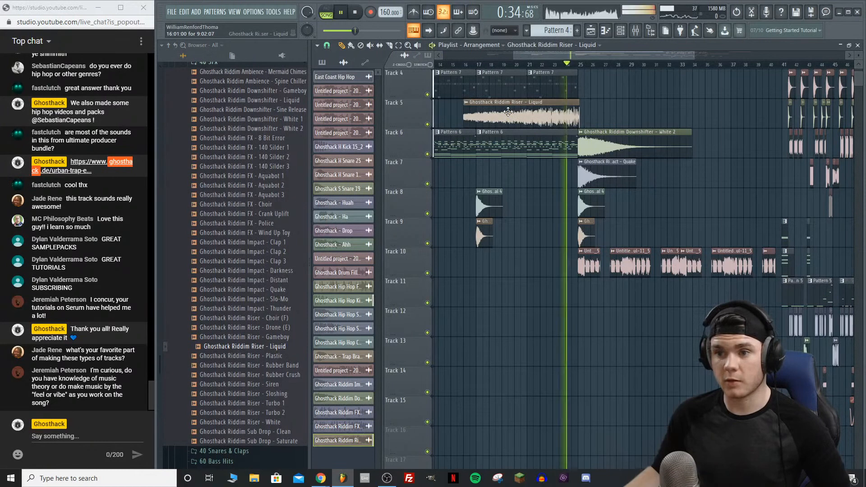
Step: Try the Liquid riser cut to about 5 bars before bar 25, and test the fade-in in its channel settings
drag(585, 109, 523, 109)
drag(515, 111, 566, 113)
key(space)
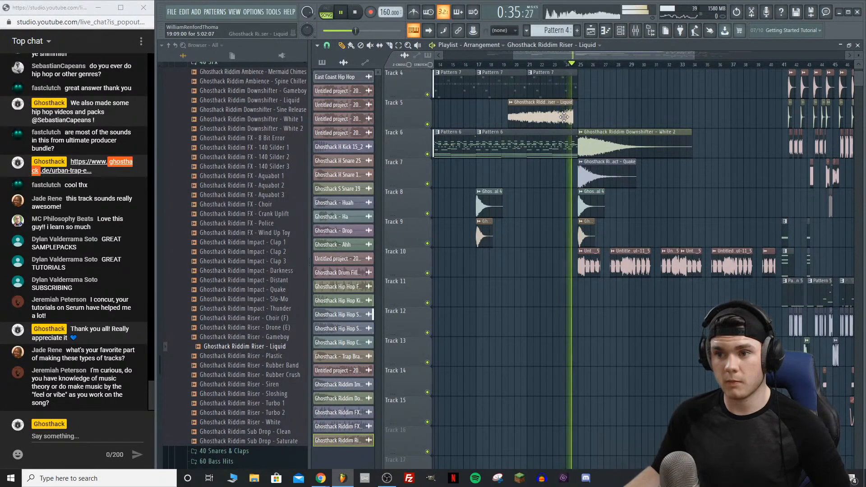
double_click(566, 116)
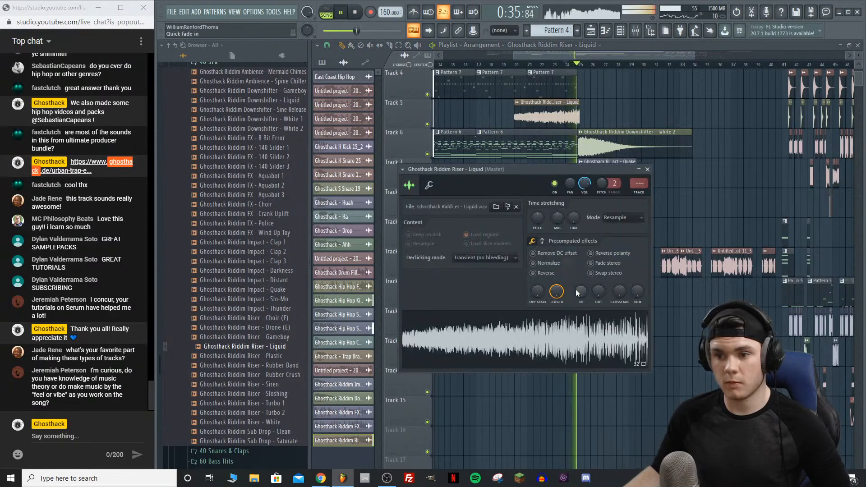
mouse_move(581, 292)
mouse_down()
mouse_move(581, 275)
mouse_move(582, 295)
mouse_up()
key(space)
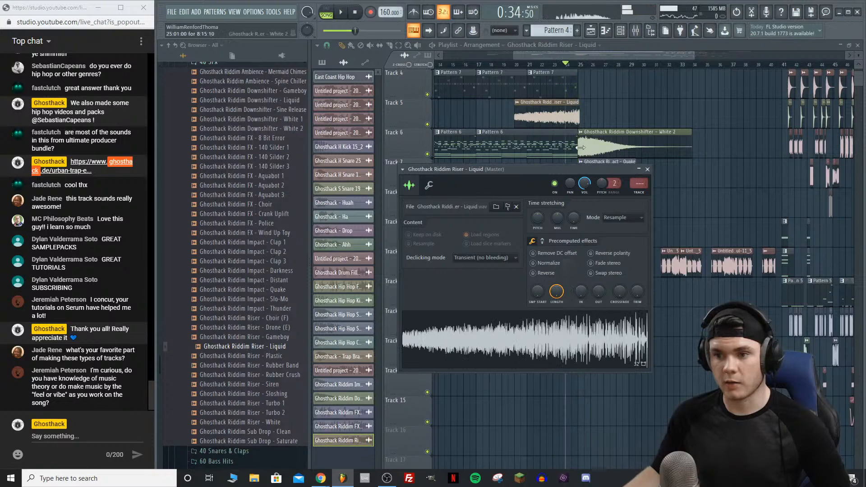
Step: Extend the Liquid riser clip back out and time-stretch it to 4 bars, running from bar 21 to bar 25
drag(579, 116, 637, 123)
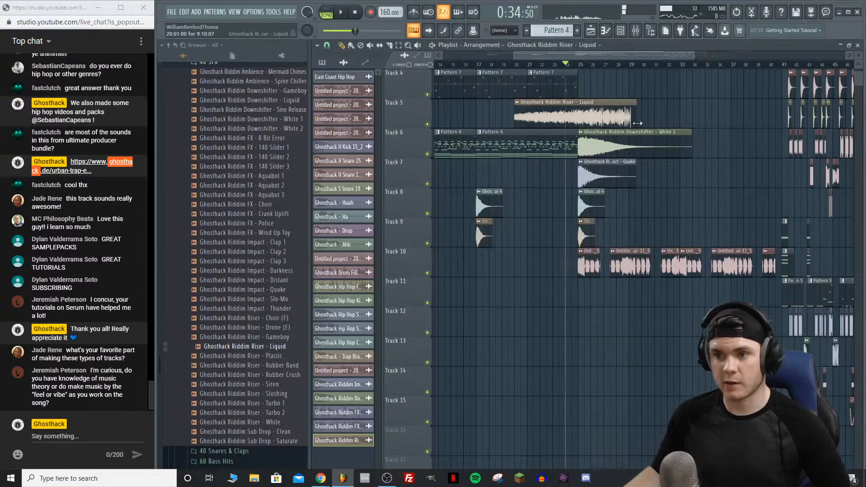
double_click(614, 113)
drag(567, 218, 568, 230)
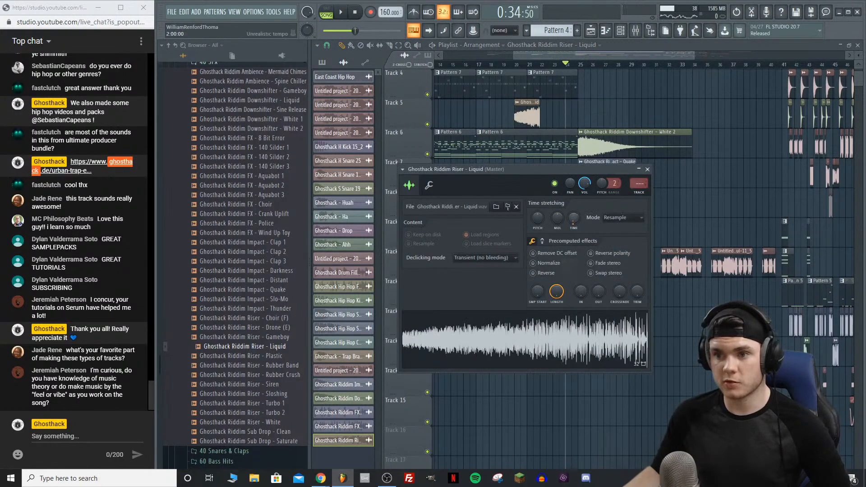
drag(551, 102, 553, 114)
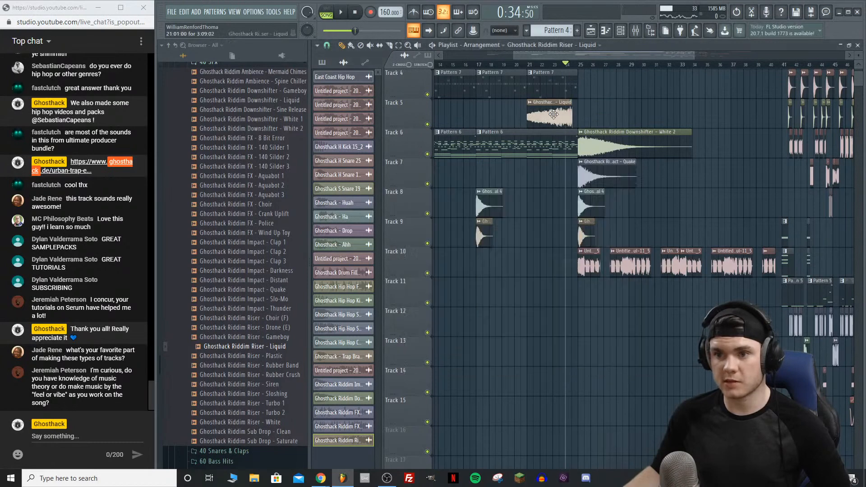
Step: Set the Liquid riser's time-stretching mode to e2 speech and shorten its clip to the 2 bars before bar 25
double_click(554, 114)
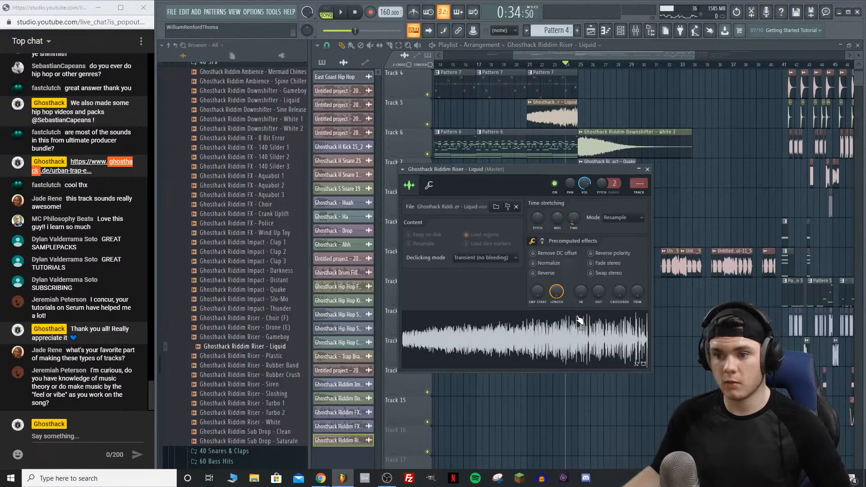
click(614, 223)
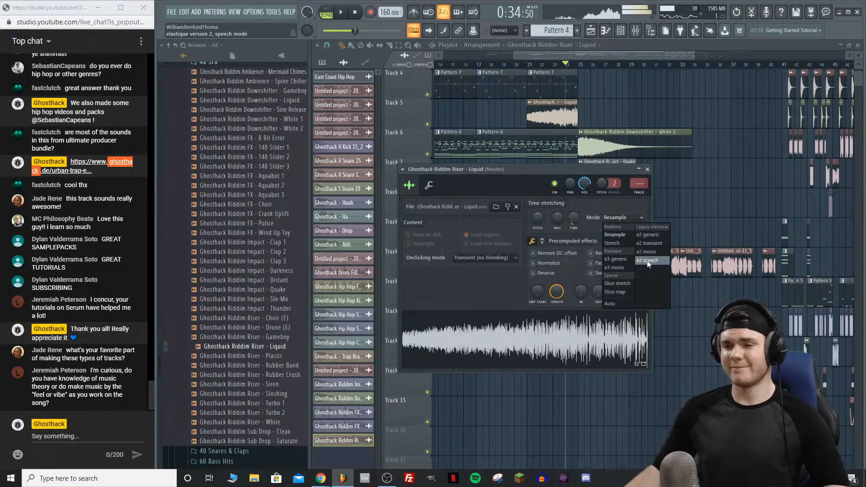
click(647, 260)
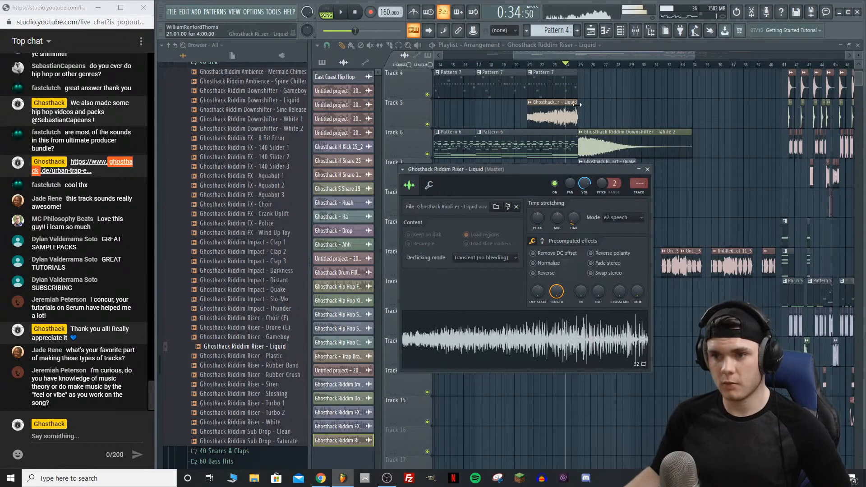
key(space)
mouse_move(577, 105)
mouse_down()
mouse_move(552, 107)
mouse_move(568, 109)
mouse_up()
key(space)
Step: Play the shortened Liquid riser before bar 25 and add a fade-in to it in its channel settings
click(555, 65)
key(space)
double_click(565, 109)
drag(580, 291, 581, 276)
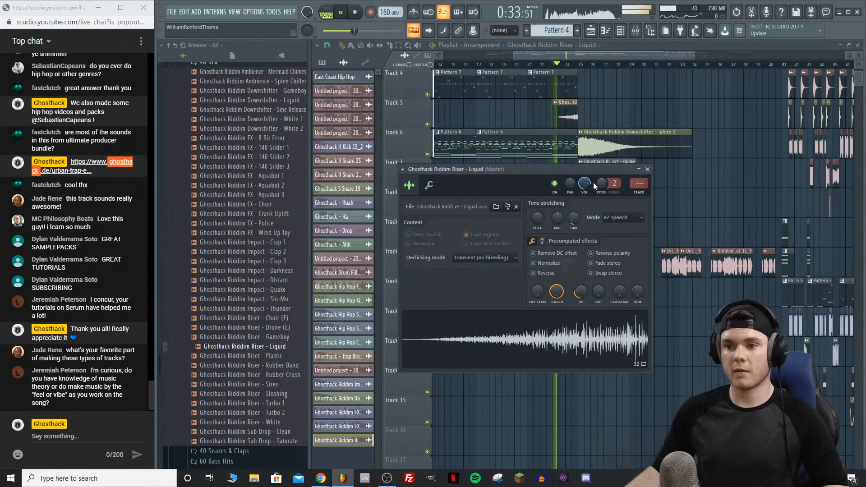
click(647, 169)
key(space)
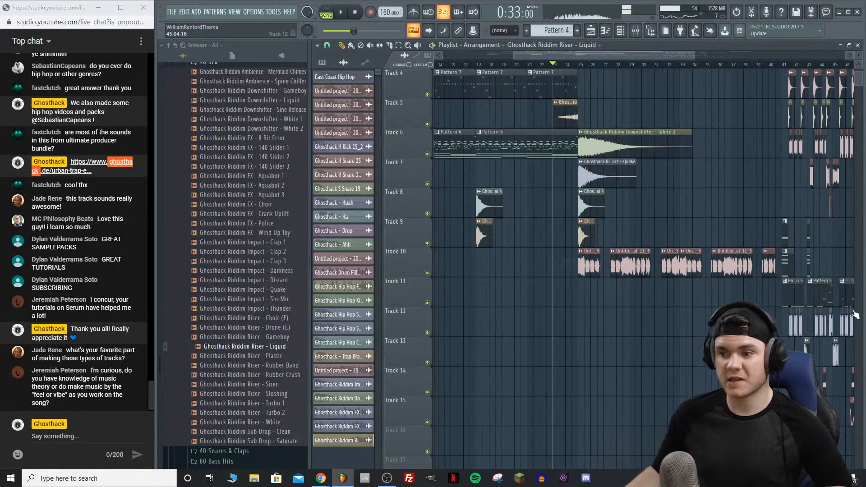
Step: Play the start of the returning part at bar 41 and return the playback position to bar 23
click(785, 65)
key(space)
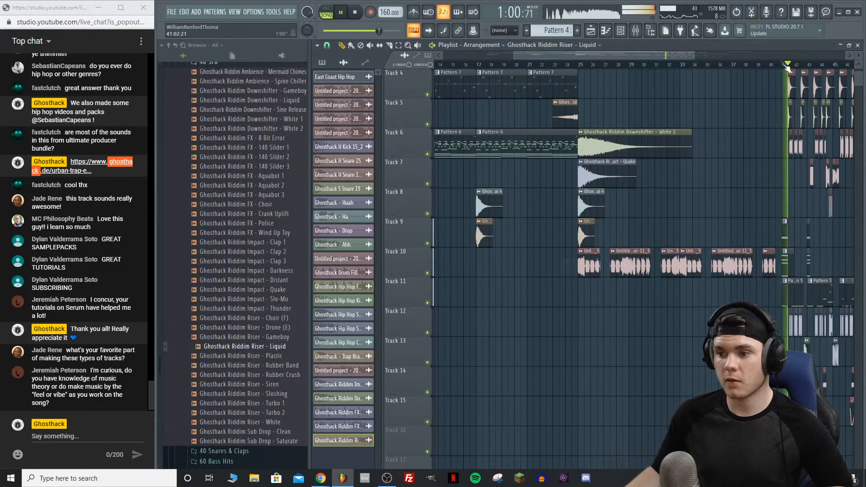
click(553, 65)
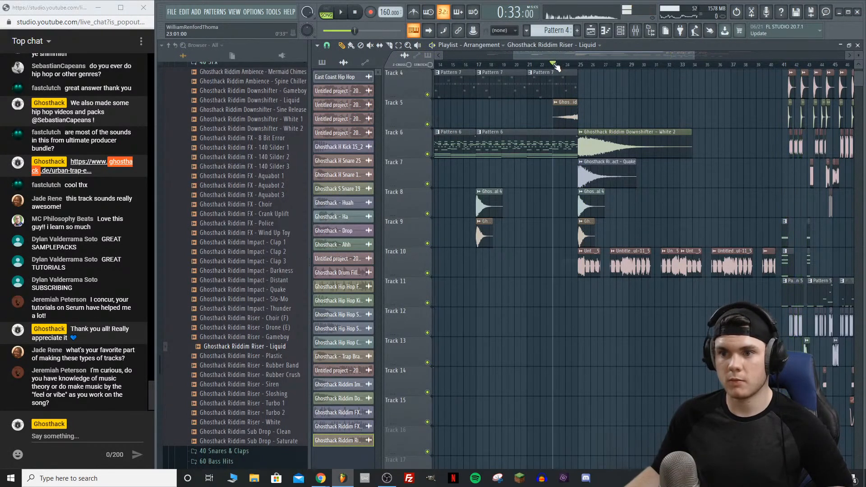
key(space)
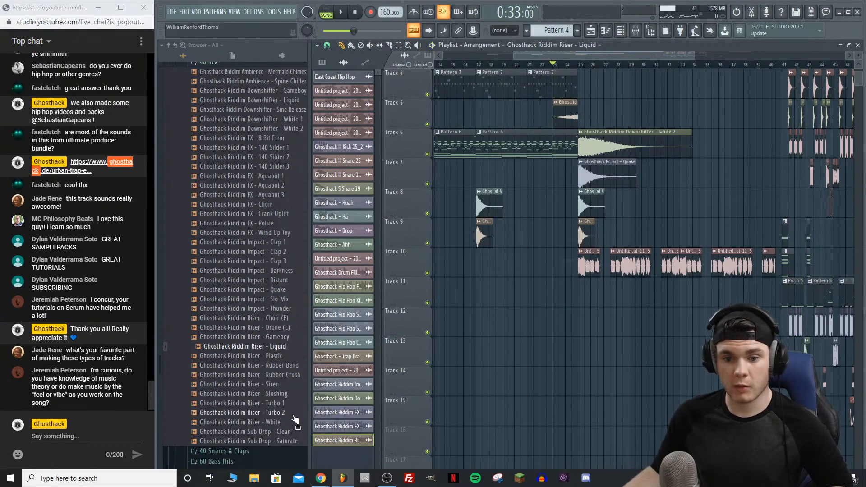
Step: Place Ghosthack Riddim Riser - White on Track 7, from about bar 32 and ending at bar 41
drag(291, 427, 772, 157)
double_click(531, 297)
click(566, 87)
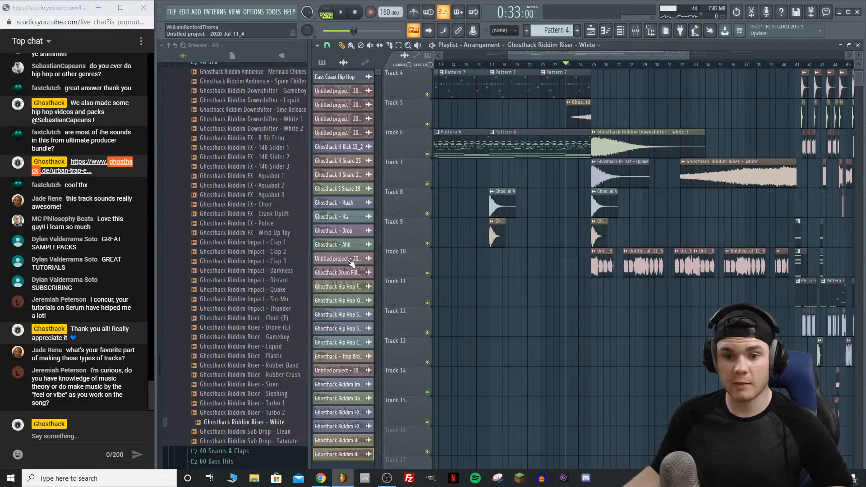
scroll(277, 280, up, 5)
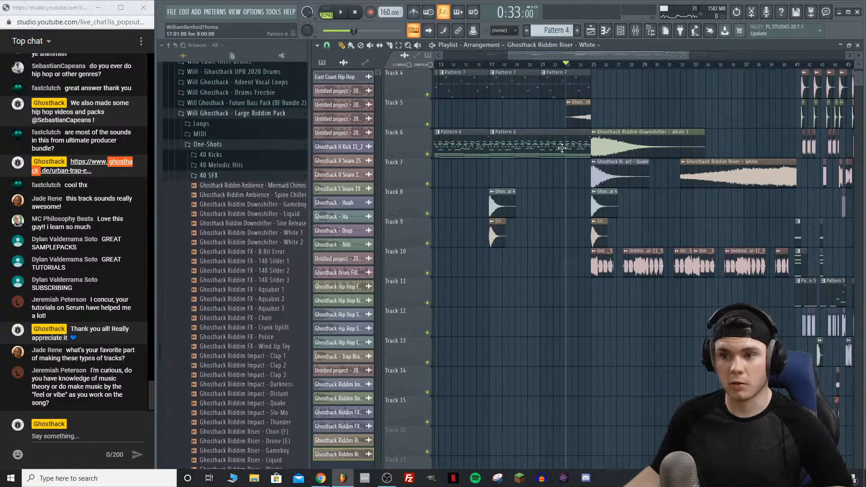
Step: Close the 40 SFX folder and open the 60 Hats and Cymbals folder of the Large Riddim Pack's one-shots
drag(305, 185, 294, 185)
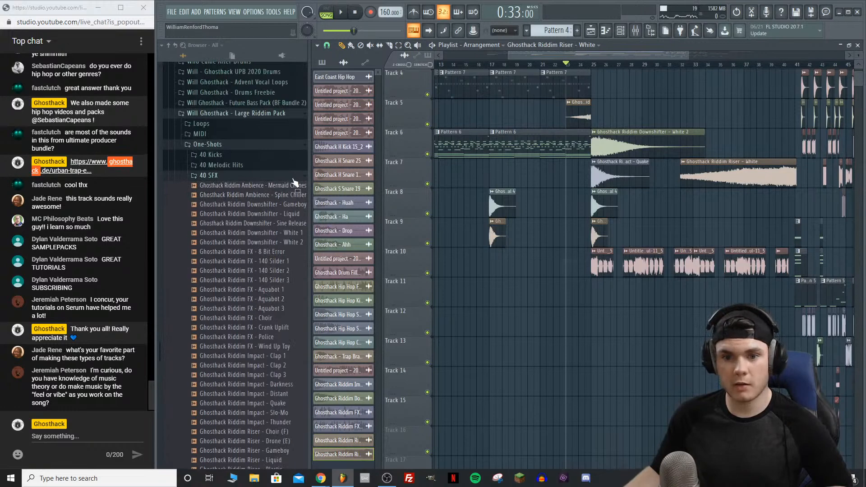
click(237, 179)
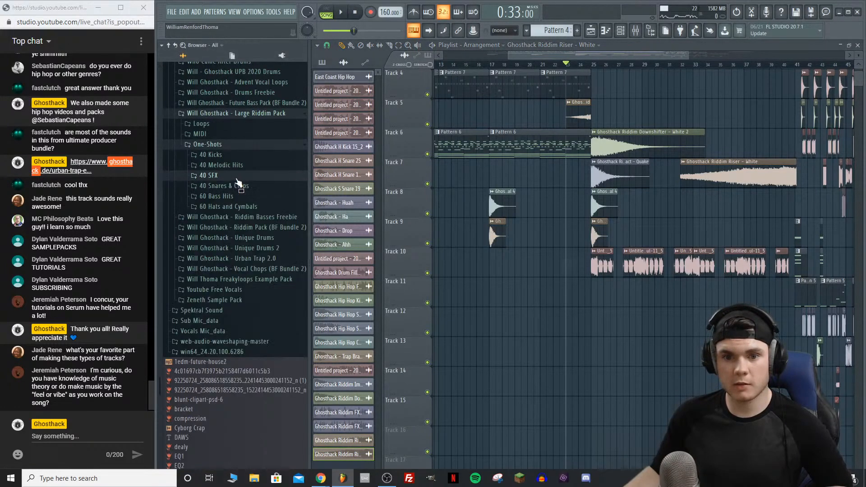
click(244, 207)
scroll(264, 264, down, 6)
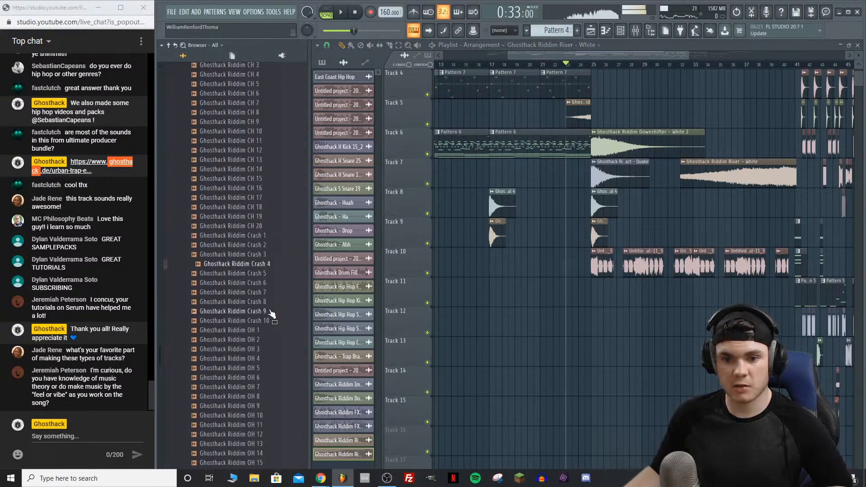
Step: Audition the Ghosthack Riddim Crash samples from Crash 9 through Crash 1
click(269, 313)
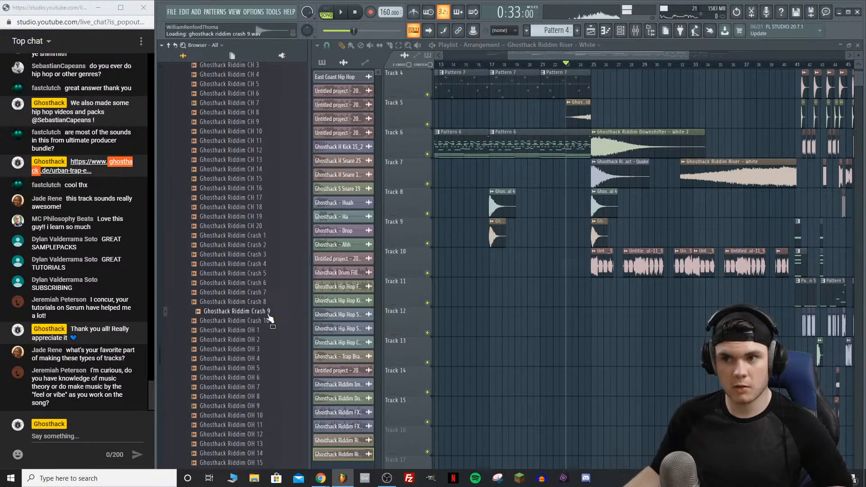
click(270, 301)
click(270, 291)
click(271, 280)
click(270, 273)
click(271, 264)
click(271, 254)
click(272, 246)
click(273, 238)
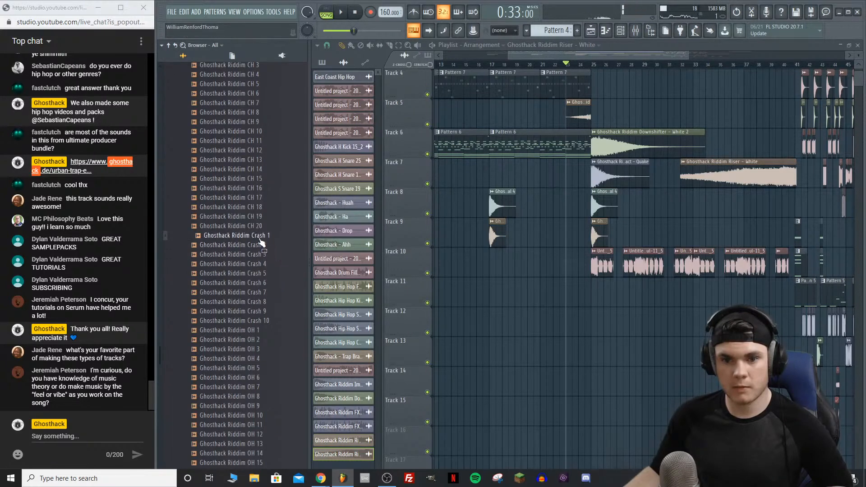
Step: Place Ghosthack Riddim Crash 2 on Track 11 shortly before bar 25 and reverse the sample in its channel settings
click(261, 245)
drag(256, 245, 565, 294)
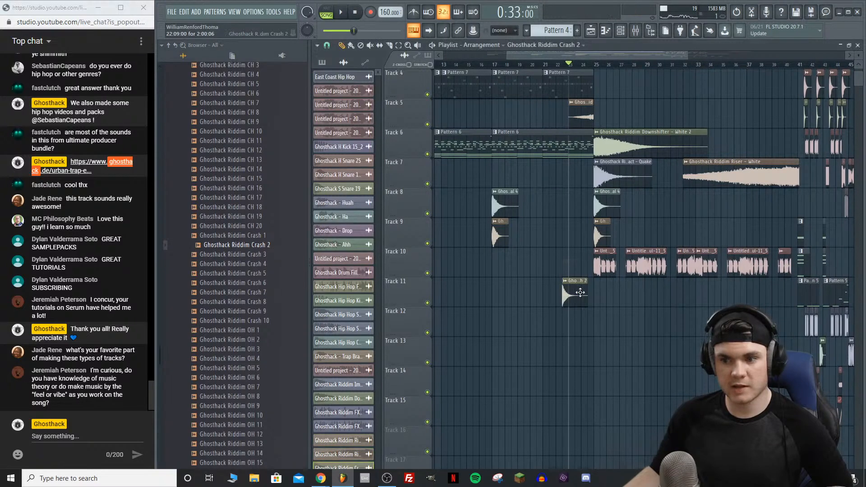
double_click(579, 293)
click(485, 203)
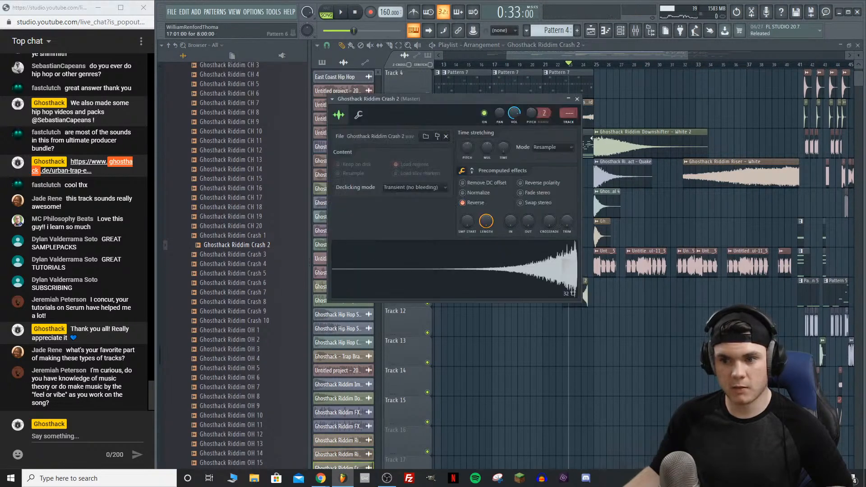
click(578, 99)
Step: Play the transition, align the reversed crash to end at bar 25 and open its channel settings
key(space)
scroll(587, 291, up, 3)
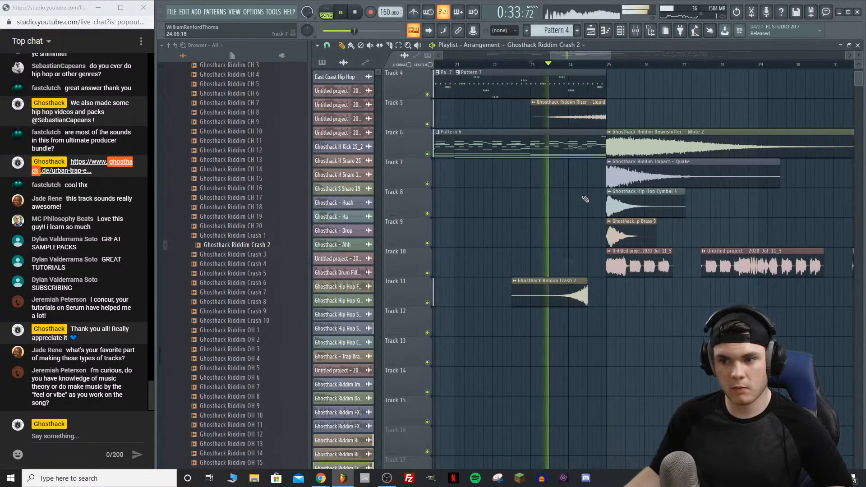
double_click(587, 292)
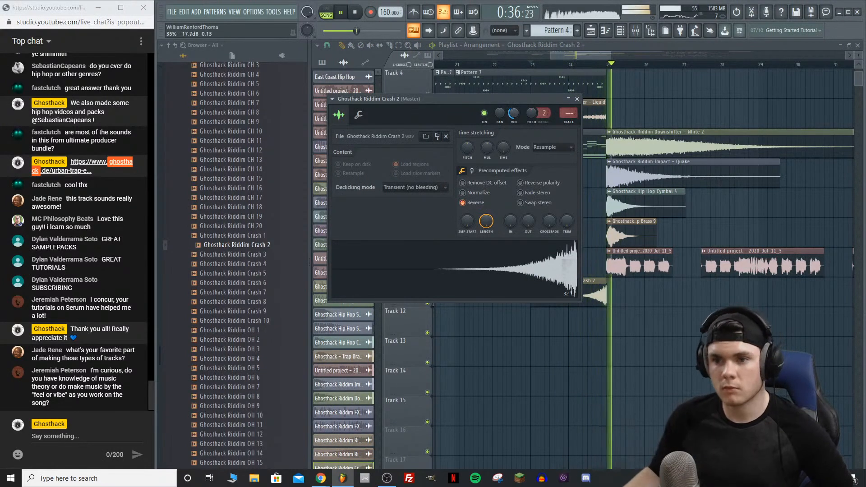
key(space)
Step: Replace the reversed crash's sample with Ghosthack Riddim Crash 3, realign the clip to end at bar 25 and play the transition
click(270, 256)
drag(268, 271, 428, 270)
key(space)
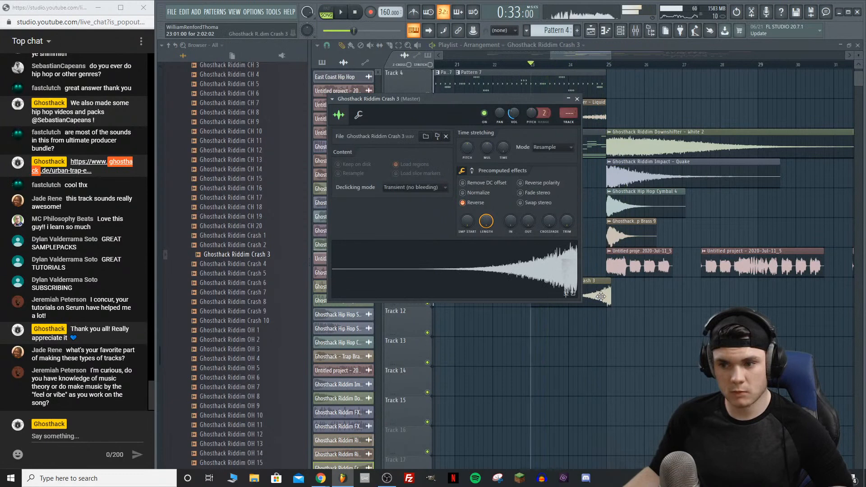
key(space)
drag(601, 296, 596, 298)
key(space)
double_click(596, 298)
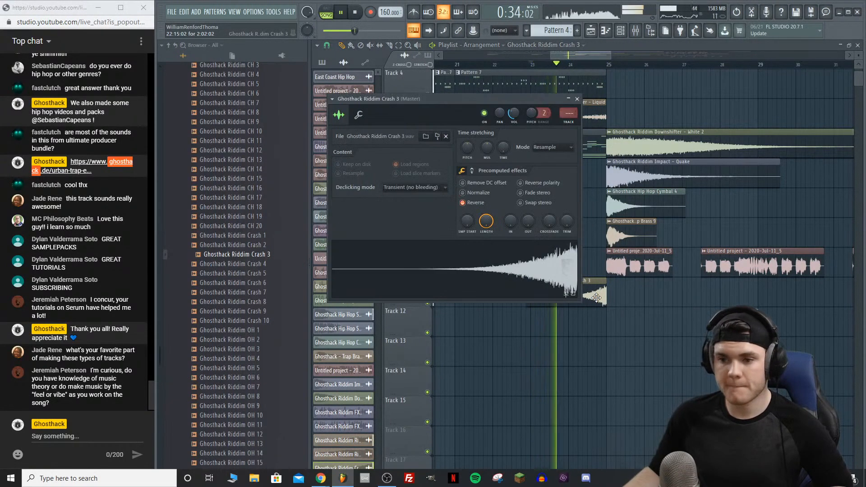
click(577, 99)
Step: Move the Ghosthack Riddim Downshifter - White 2 clip at bar 25 from Track 6 to Track 12
scroll(583, 67, down, 3)
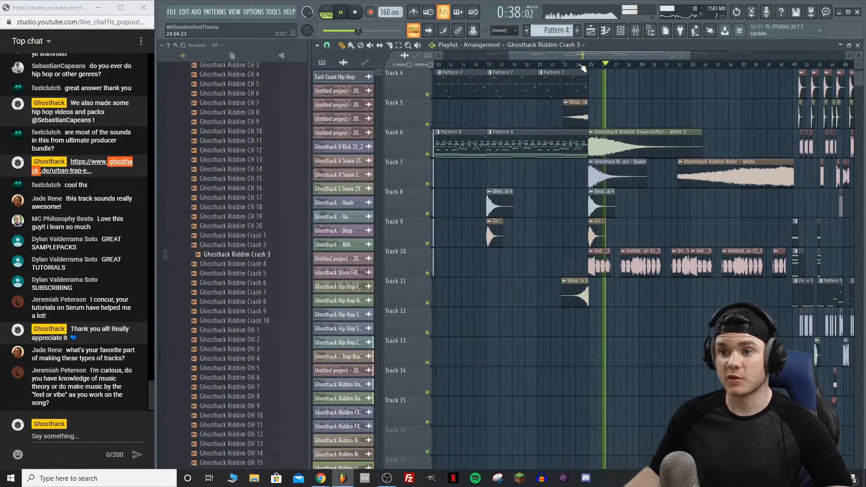
scroll(583, 68, down, 3)
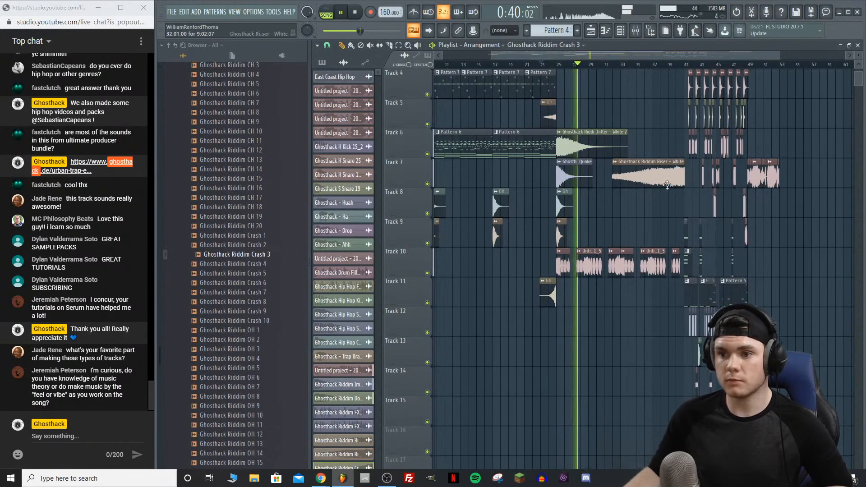
drag(638, 153, 592, 131)
key(shift+Down)
key(shift+Down)
key(shift+Down)
key(shift+Down)
key(shift+Down)
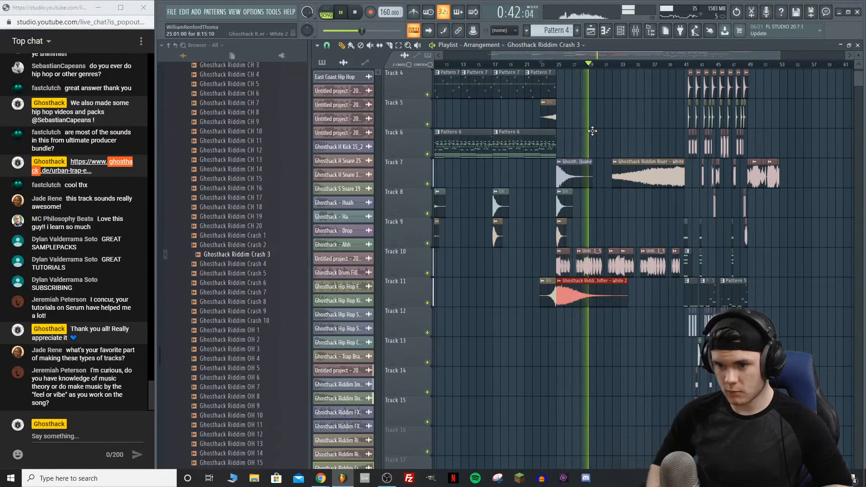
key(shift+Down)
Step: Stop playback, add a Pattern 6 clip on Track 6 at bar 25 and make it unique
key(space)
click(532, 141)
click(561, 141)
click(559, 133)
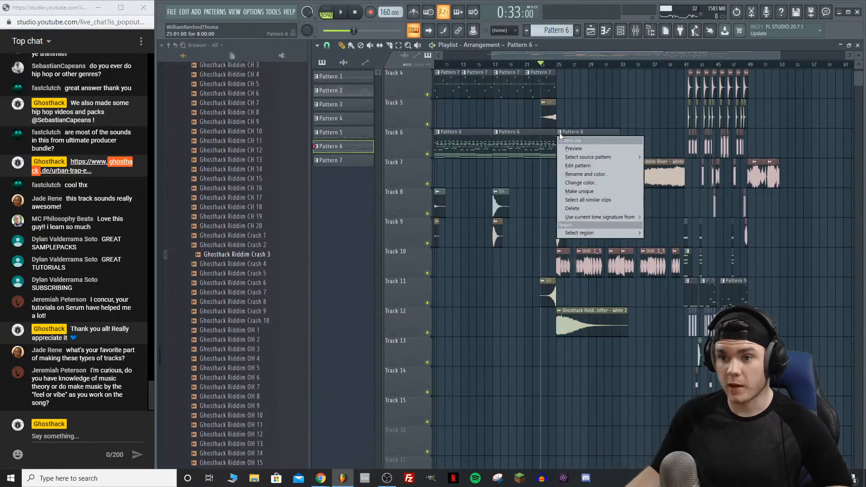
click(584, 191)
Step: Open the unique pattern at bar 25, cut the FLEX channel's notes from it and play the pattern
click(558, 65)
double_click(580, 143)
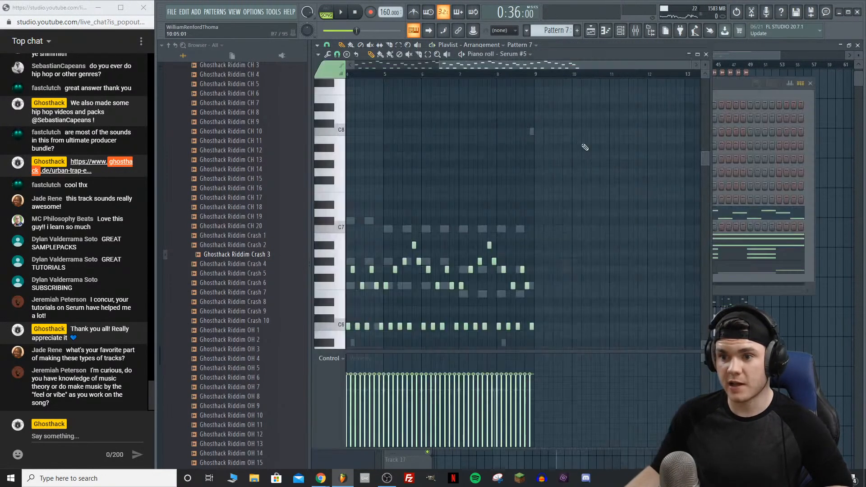
click(706, 54)
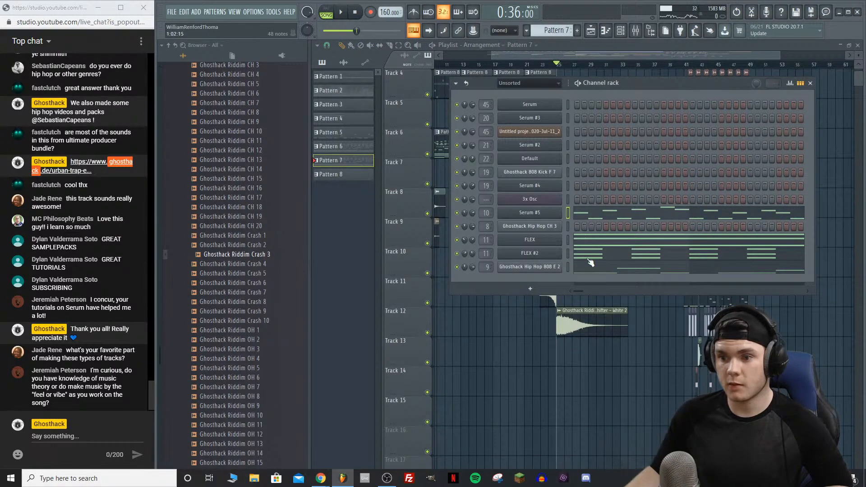
right_click(559, 237)
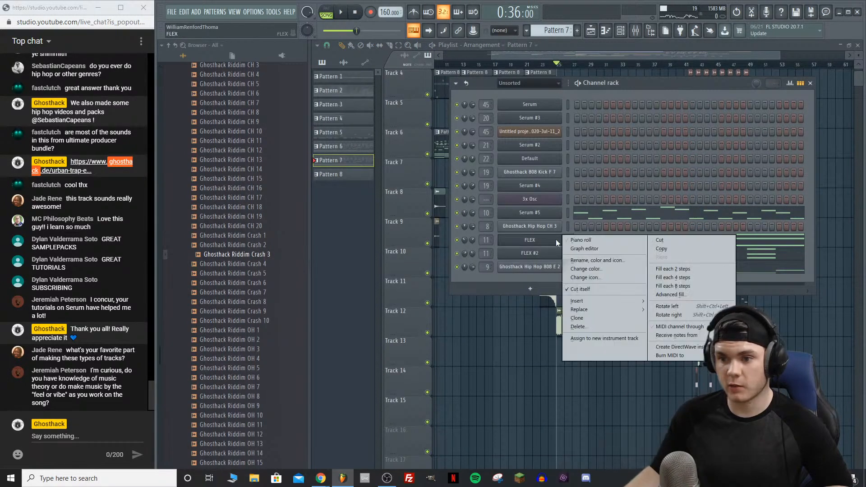
click(663, 240)
key(space)
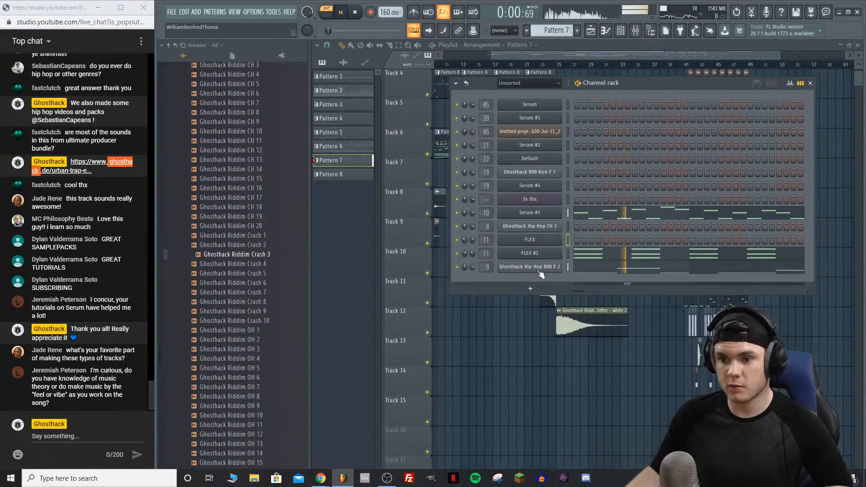
Step: Clear the Ghosthack Hip Hop 808 E 2 notes from Pattern 7 and open the FLEX #2 channel's piano roll
right_click(561, 267)
click(660, 267)
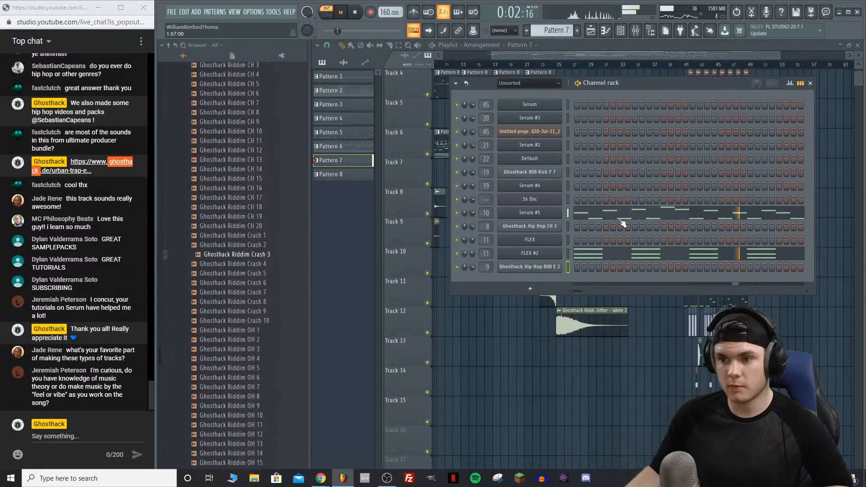
click(607, 252)
scroll(526, 78, down, 2)
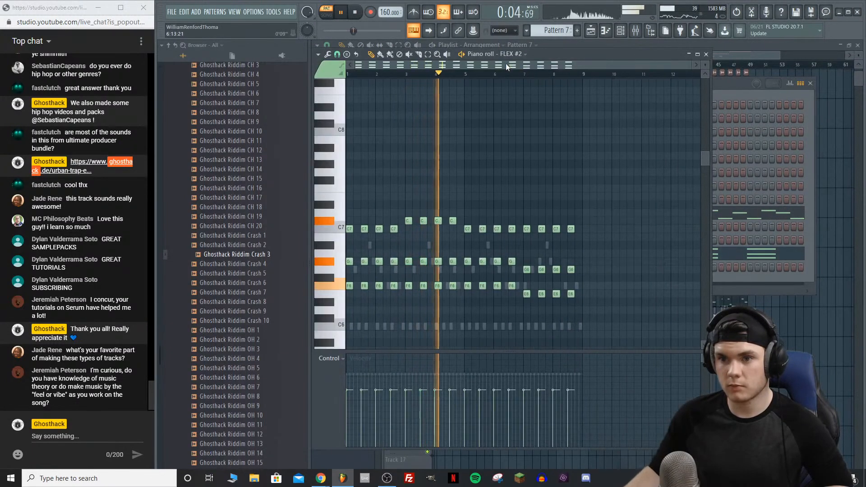
Step: Play the arrangement from the start of Pattern 7 at about bar 25
click(591, 30)
click(535, 65)
key(space)
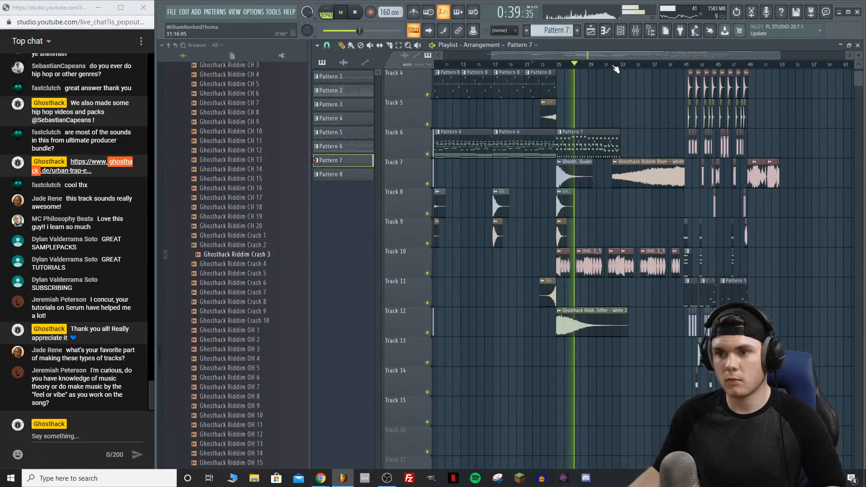
scroll(616, 68, up, 2)
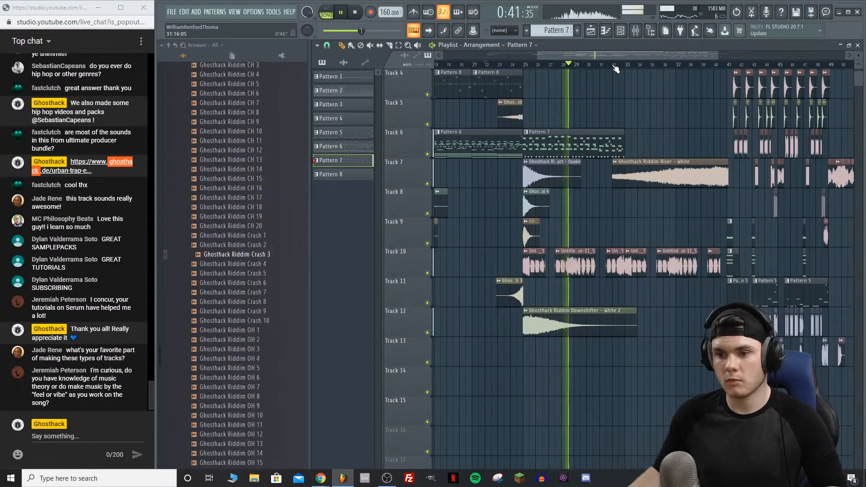
scroll(616, 67, up, 1)
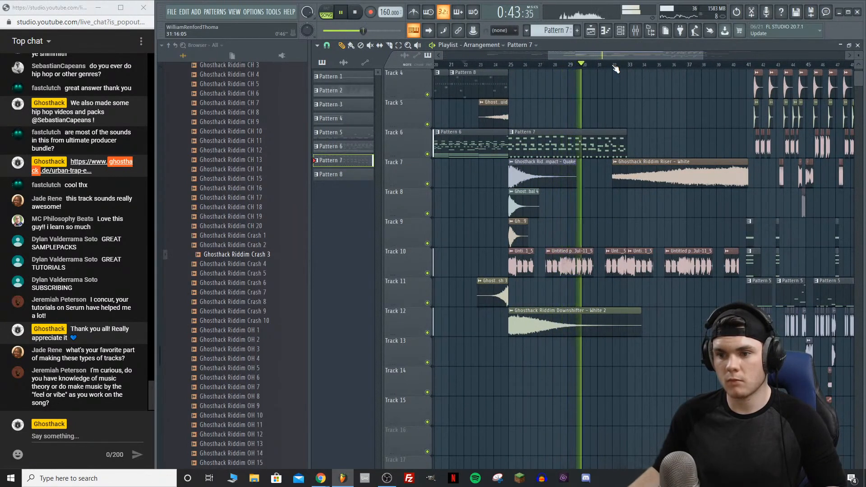
Step: Add a second Pattern 7 clip on Track 6 at bar 33 and make it a unique pattern
click(629, 141)
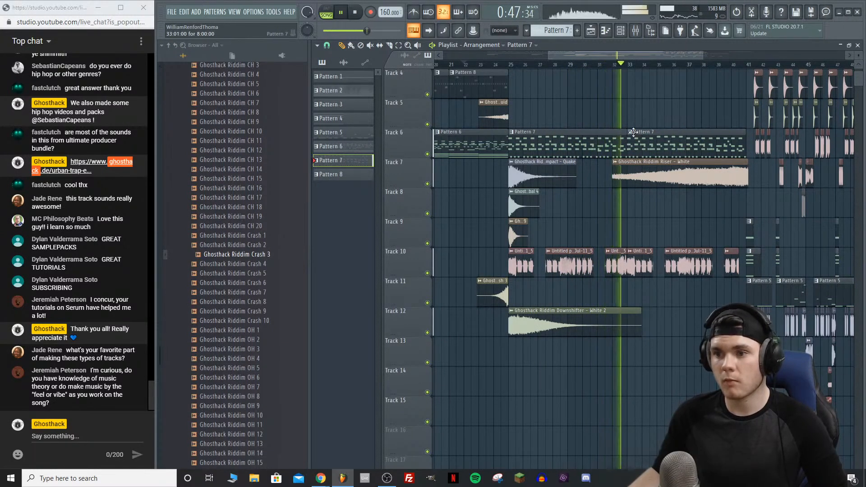
key(space)
click(631, 132)
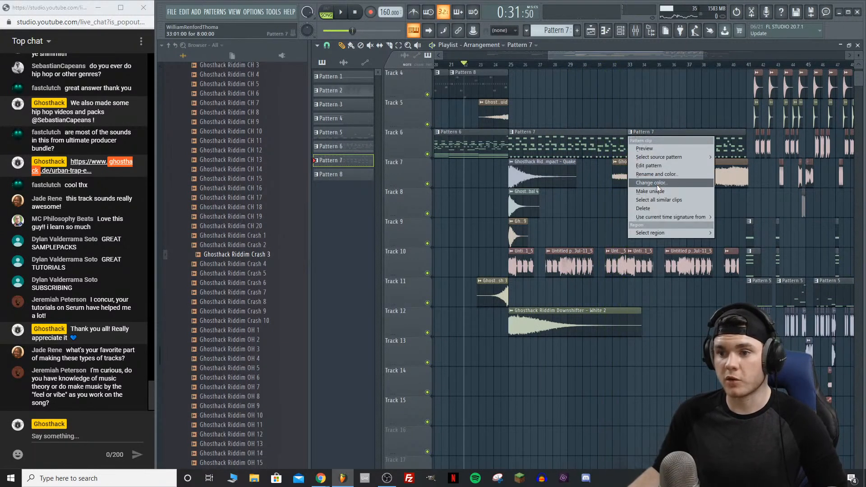
click(657, 191)
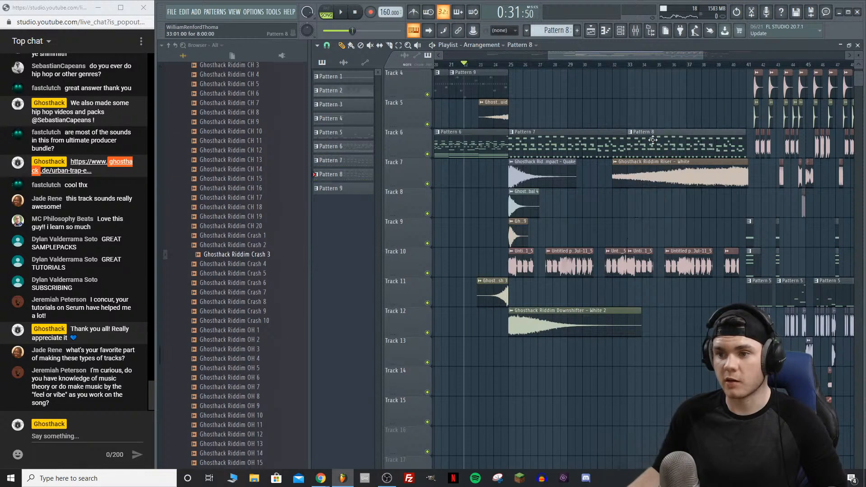
Step: In Pattern 8, replace the varying FLEX #2 chords with the opening C7, G#6 and F6 chord repeated through bar 8
double_click(654, 143)
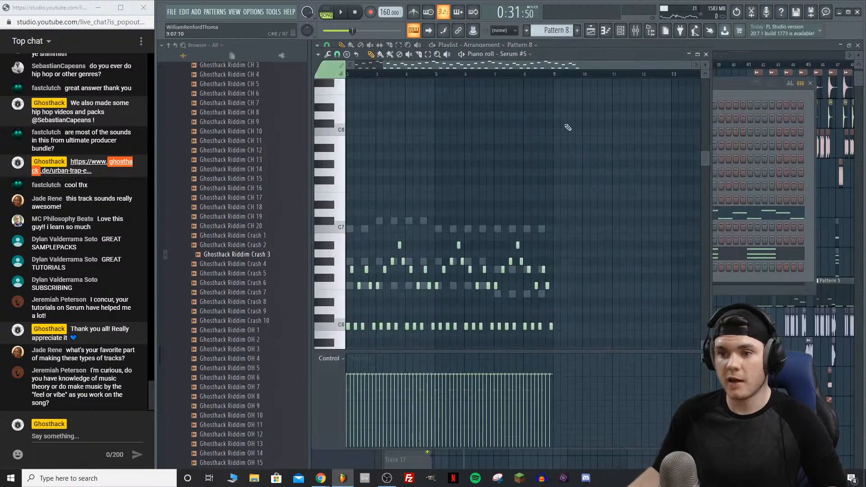
right_click(543, 230)
right_click(543, 229)
drag(541, 65, 499, 66)
drag(616, 335, 411, 175)
key(Delete)
drag(349, 229, 407, 233)
mouse_move(481, 290)
mouse_down()
mouse_move(356, 210)
mouse_move(349, 215)
mouse_move(466, 236)
mouse_up()
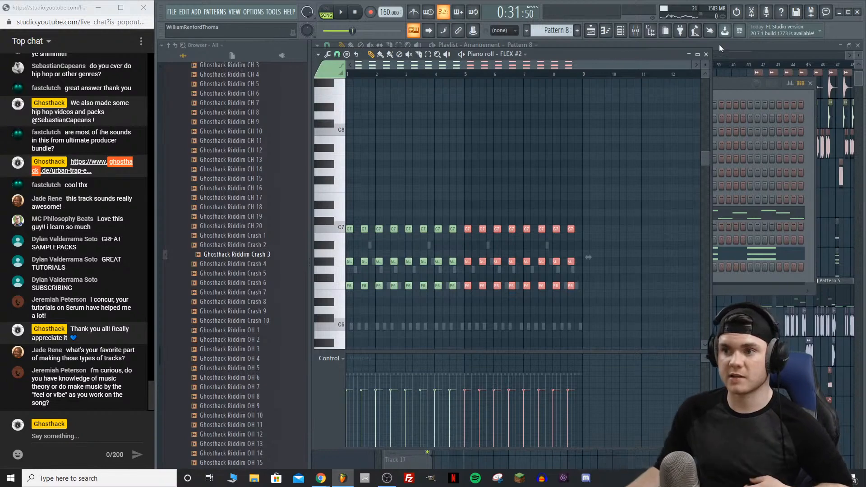
click(707, 54)
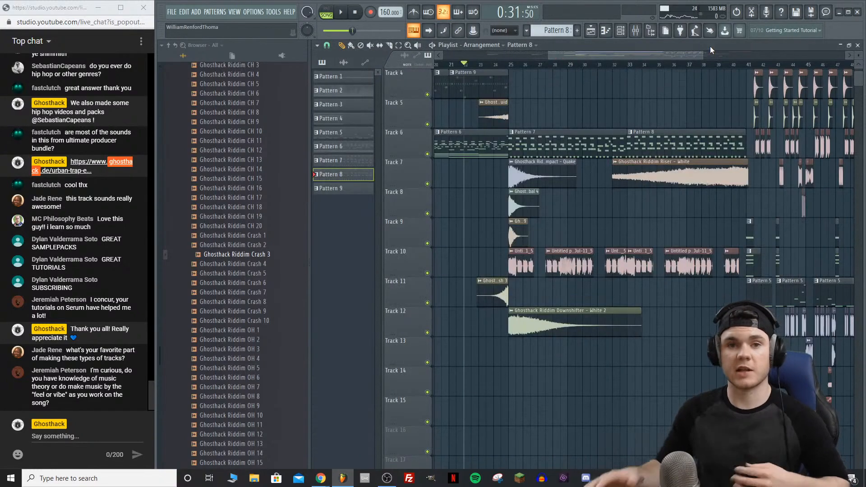
Step: Check the live stream in OBS and return to FL Studio
click(384, 486)
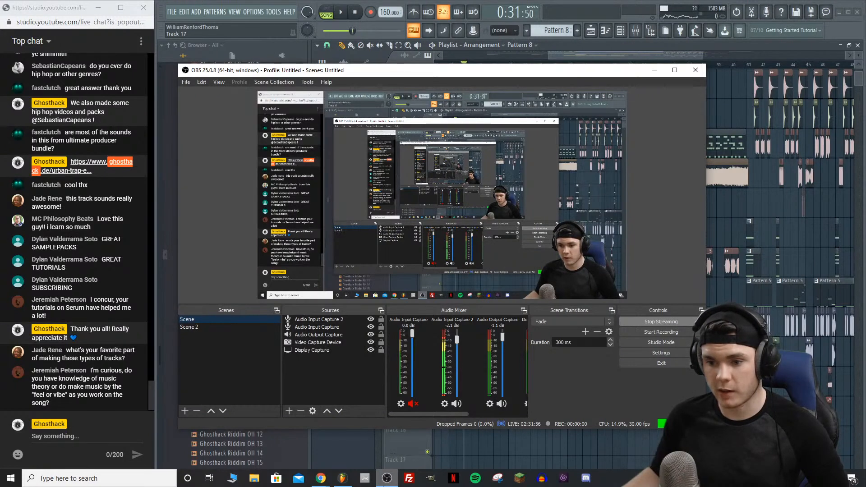
click(384, 485)
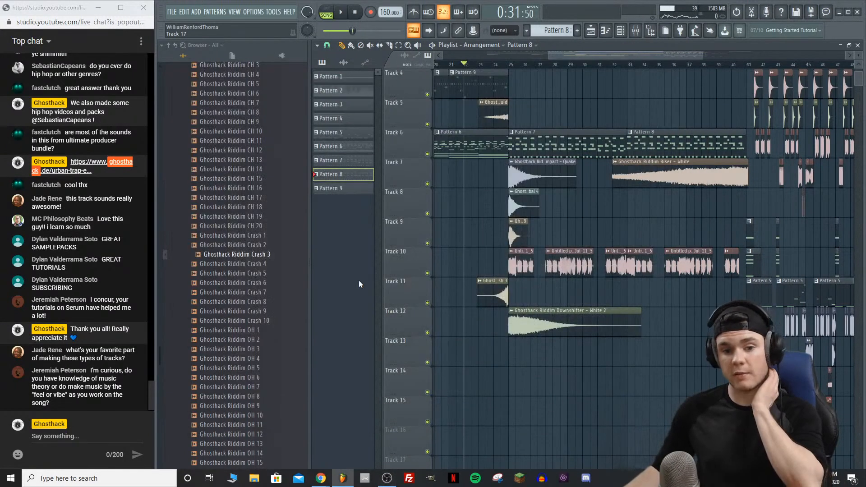
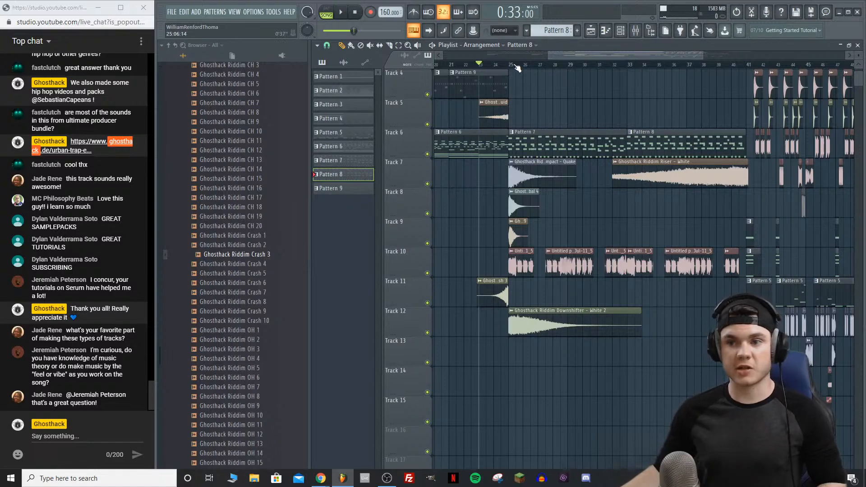
Step: Examine the FLEX chord progression of Pattern 6 in the piano roll
drag(574, 55, 521, 66)
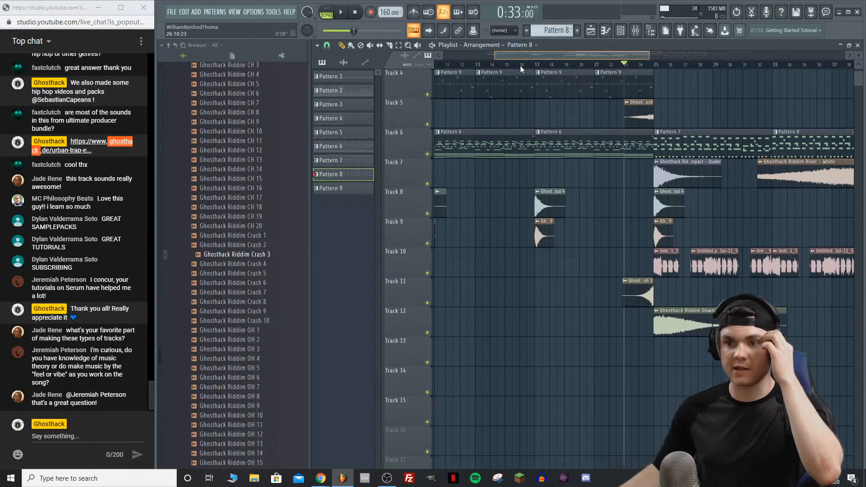
double_click(613, 144)
drag(587, 64, 442, 75)
scroll(475, 104, down, 4)
right_click(548, 270)
right_click(547, 270)
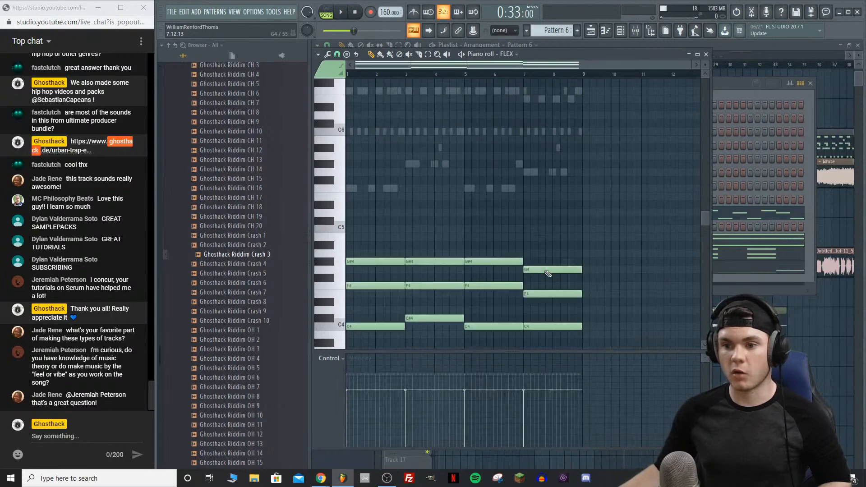
scroll(549, 237, down, 3)
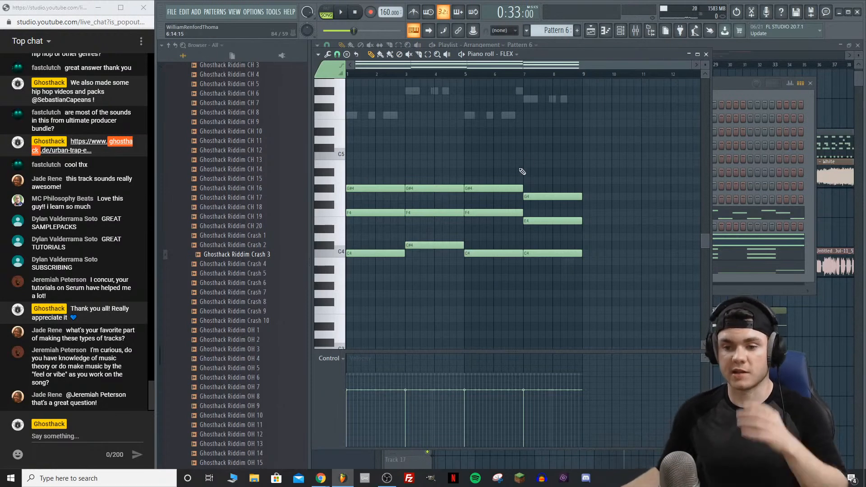
click(724, 43)
Step: Copy the Ghosthack Riddim Riser - Liquid clip on Track 5 so that the copy ends at bar 17
drag(623, 56, 637, 56)
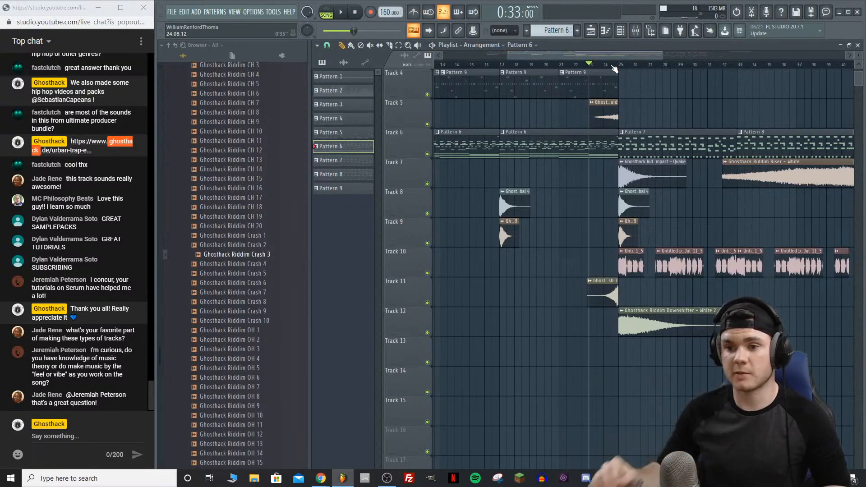
key(space)
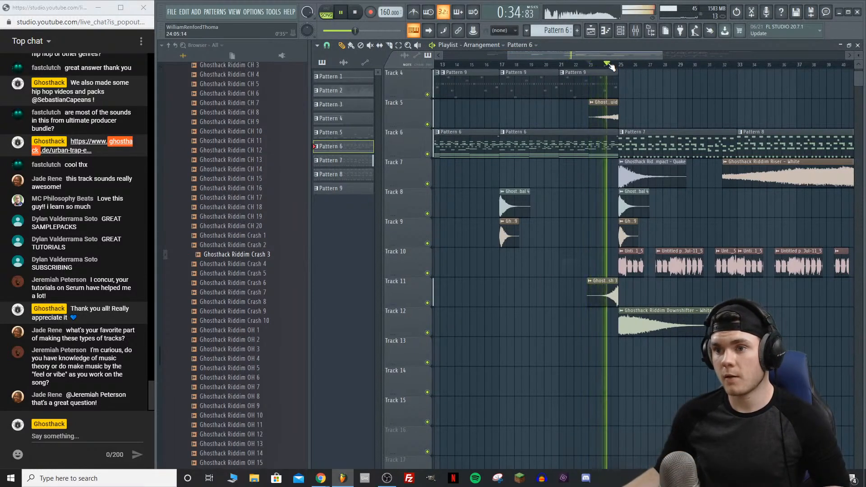
double_click(605, 291)
click(577, 98)
drag(604, 117, 485, 117)
Step: Play the transitions around bar 17 and from about bar 23 into the Pattern 7 section
click(497, 64)
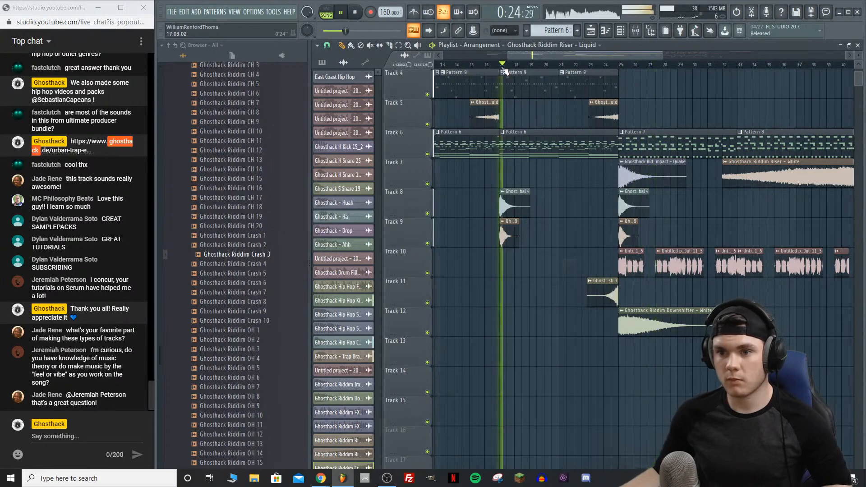
click(593, 65)
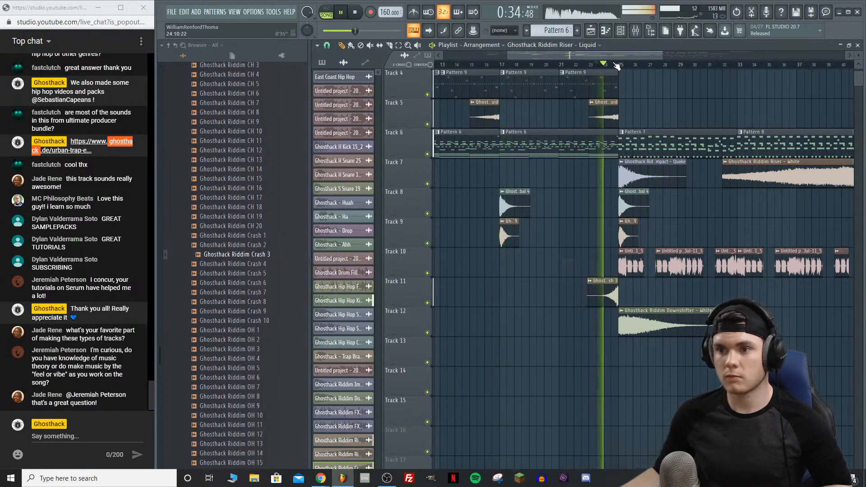
drag(612, 56, 651, 67)
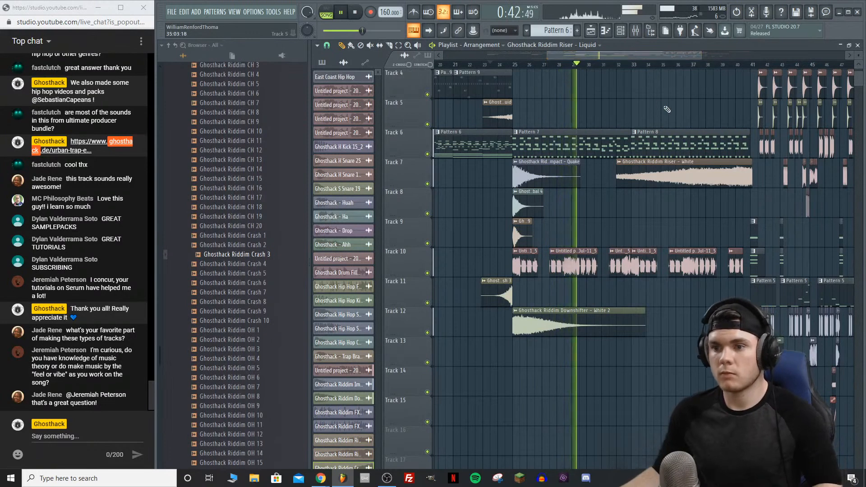
scroll(663, 104, up, 3)
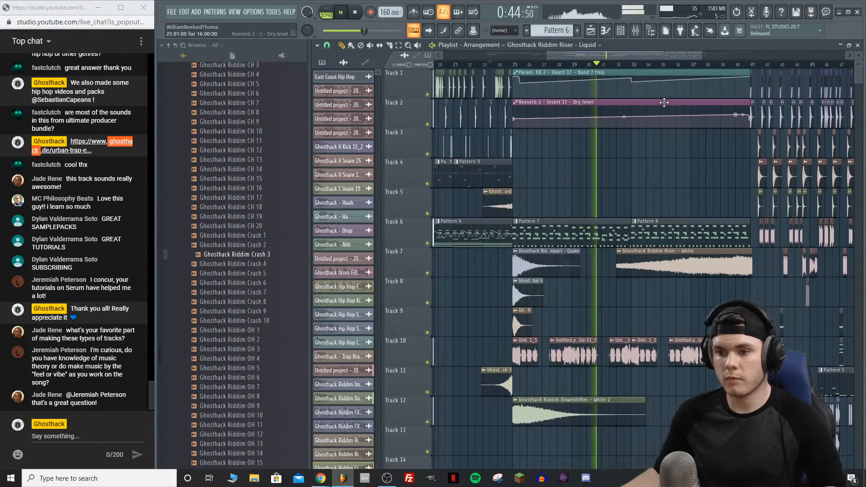
Step: Set the fade-in of the Ghosthack Riddim Riser - White sample to 25% and play it from about bar 33
double_click(655, 255)
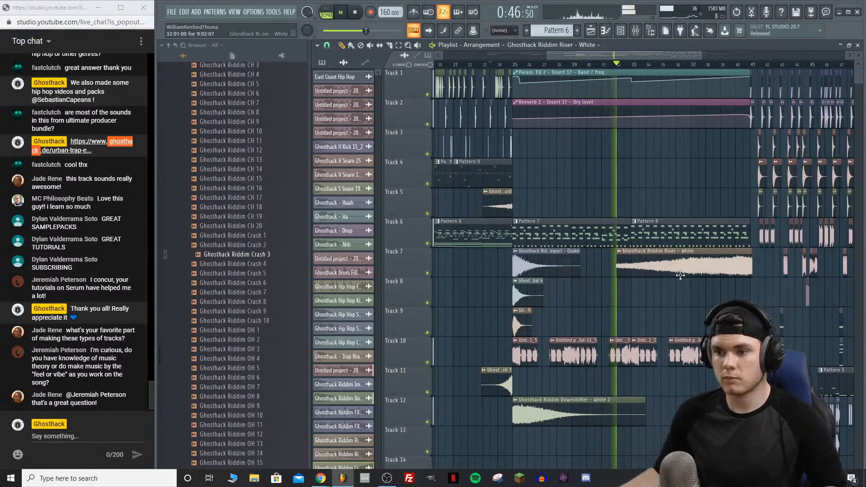
key(space)
drag(493, 208, 493, 200)
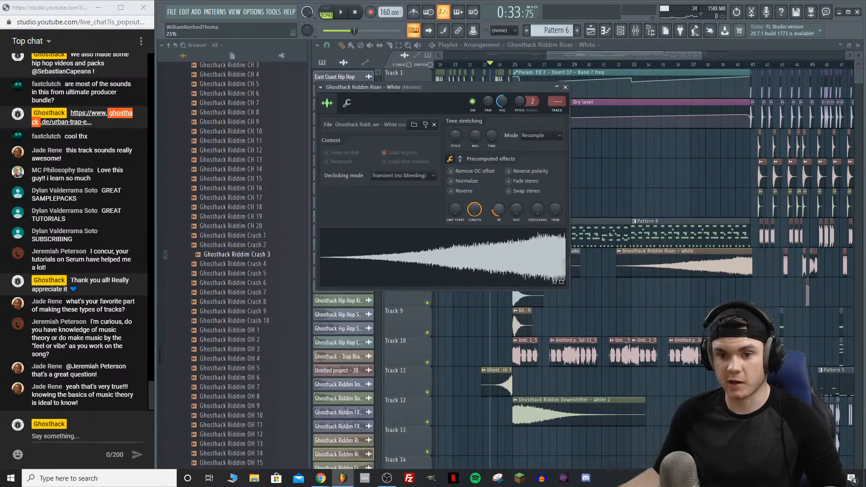
click(639, 65)
key(space)
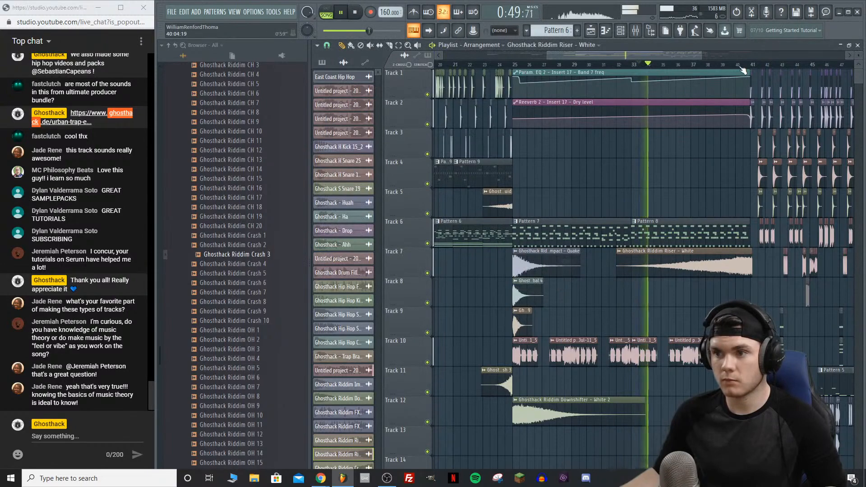
Step: Shift the Ghosthack Riddim Riser - White clip on Track 7 earlier so that it ends about half a bar before bar 41
scroll(743, 69, up, 2)
scroll(742, 70, up, 2)
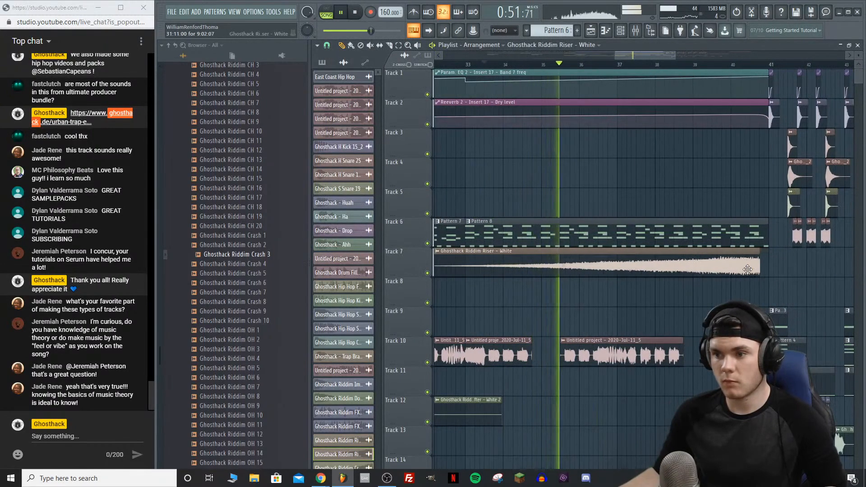
double_click(708, 267)
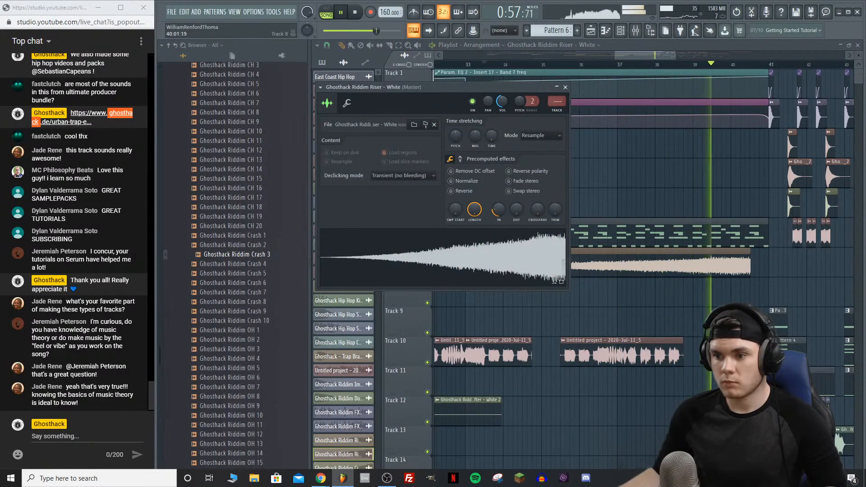
click(566, 87)
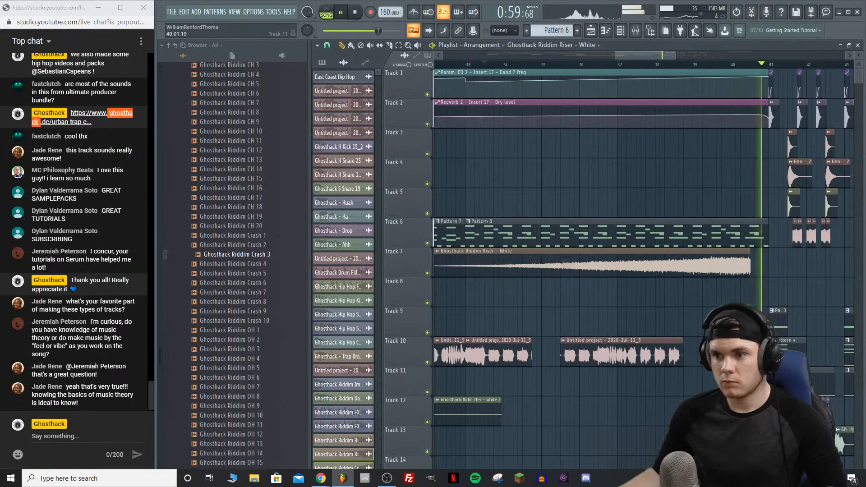
scroll(735, 68, down, 2)
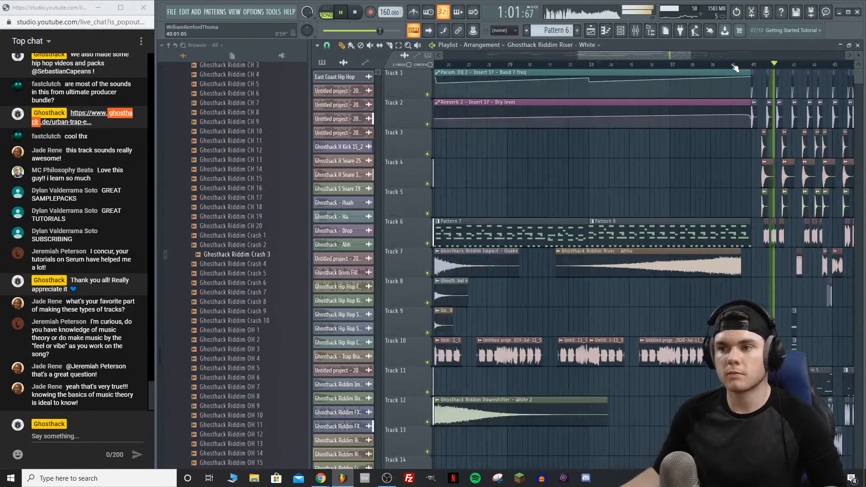
scroll(736, 67, down, 3)
key(space)
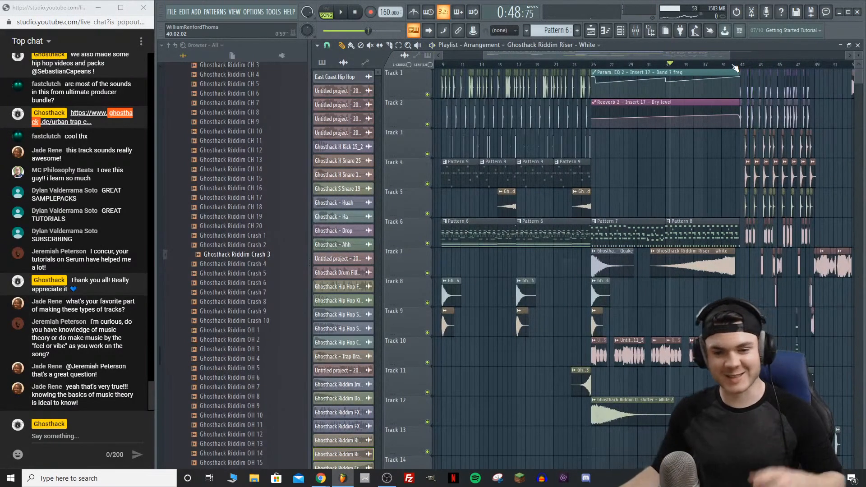
Step: Replay the arrangement from bar 33 and check the sample settings of Ghosthack Riddim Riser - White
click(663, 64)
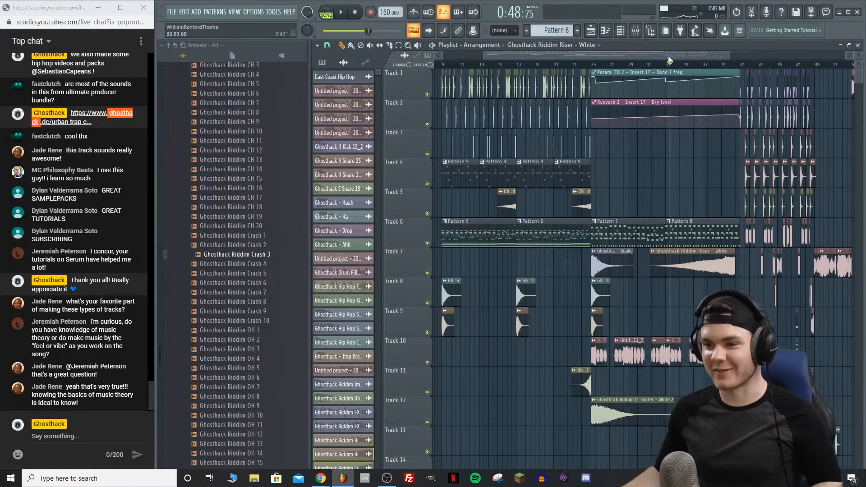
drag(668, 57, 667, 60)
key(space)
double_click(673, 259)
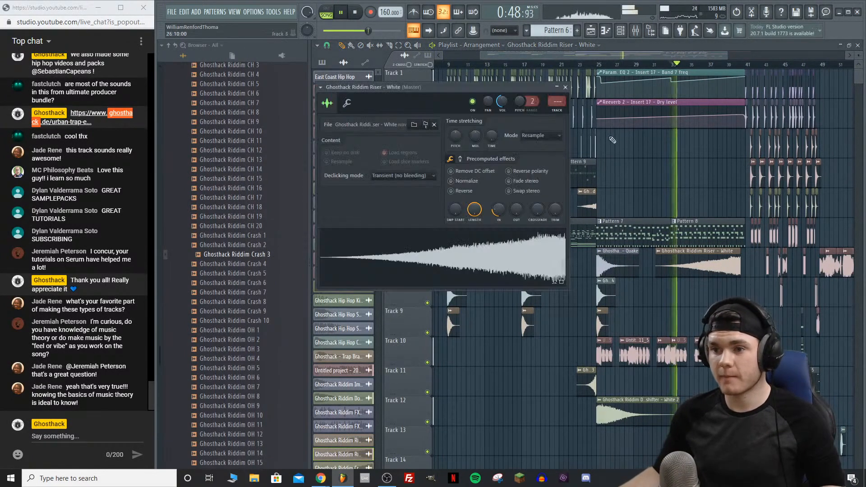
click(565, 87)
key(space)
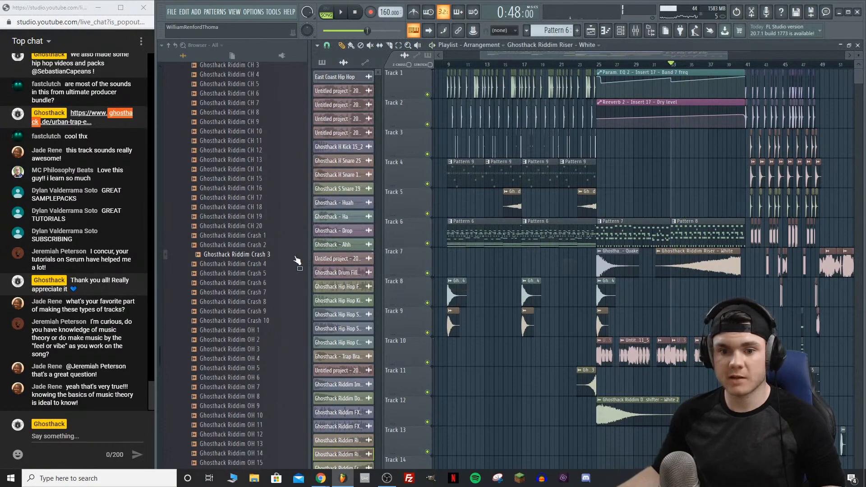
Step: Audition risers in the 40 SFX folder, add Ghosthack Riddim Riser - Siren to Track 8 from about bar 31, and set its volume to 44%
scroll(243, 198, up, 15)
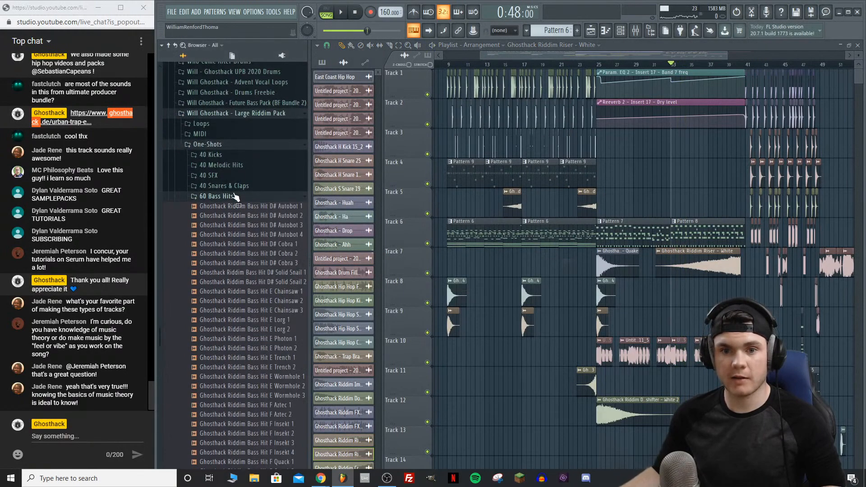
click(244, 199)
click(220, 175)
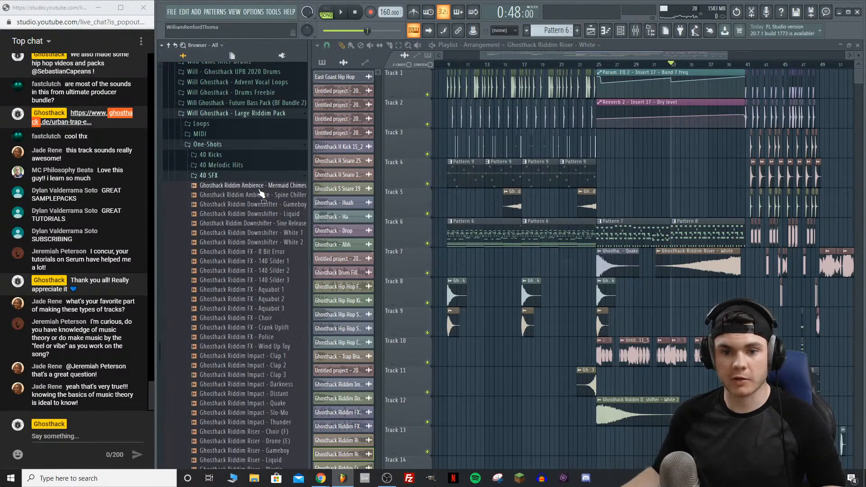
scroll(260, 193, down, 4)
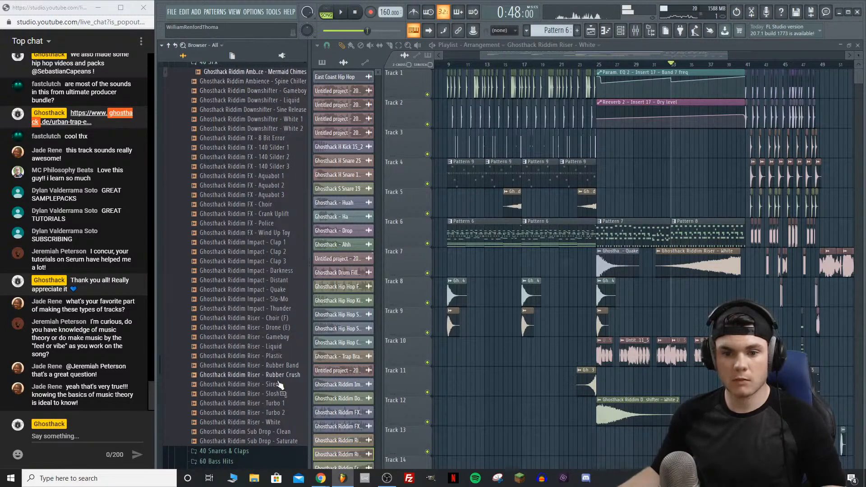
click(278, 423)
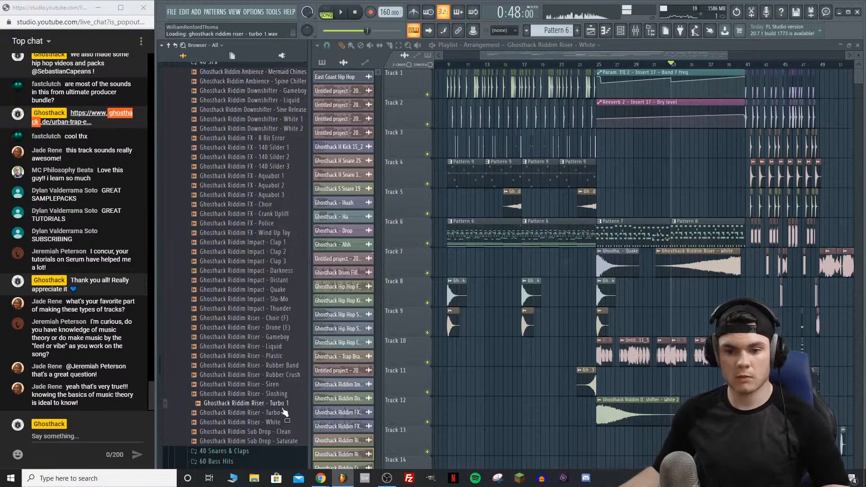
click(286, 403)
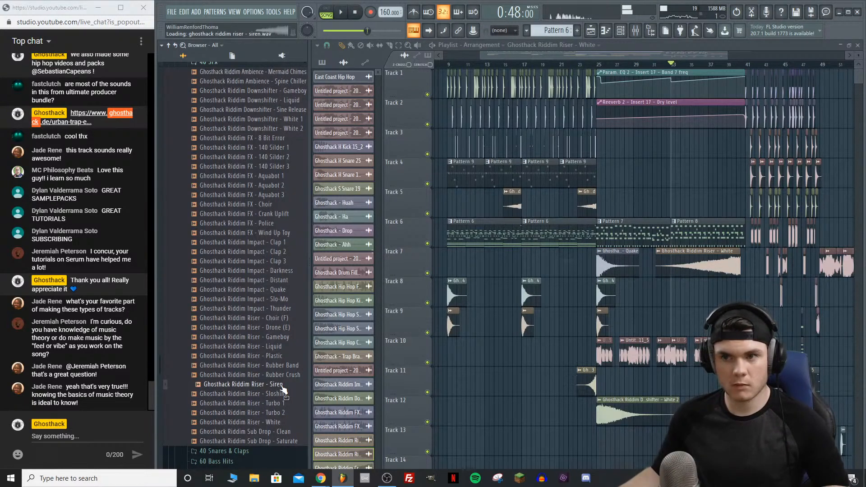
drag(283, 388, 706, 296)
key(space)
double_click(707, 296)
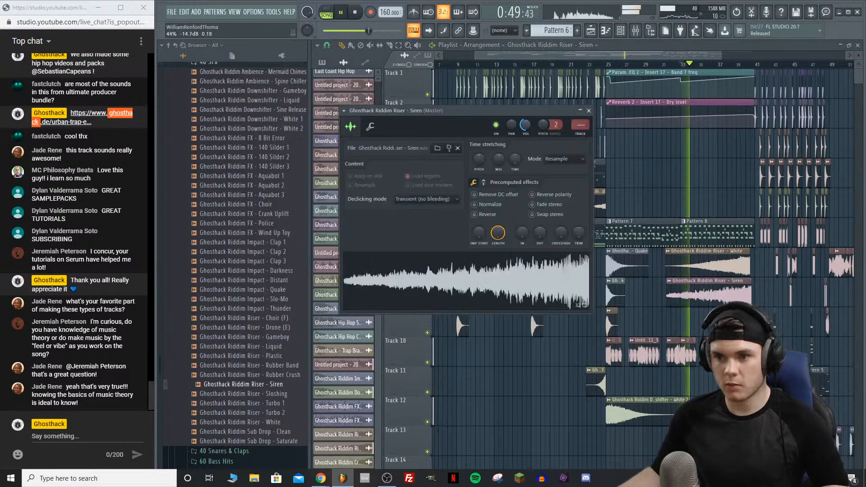
Step: Trim the end of the Ghosthack Riddim Riser - Siren clip on Track 8 to line up with the end of the White riser
scroll(753, 69, up, 4)
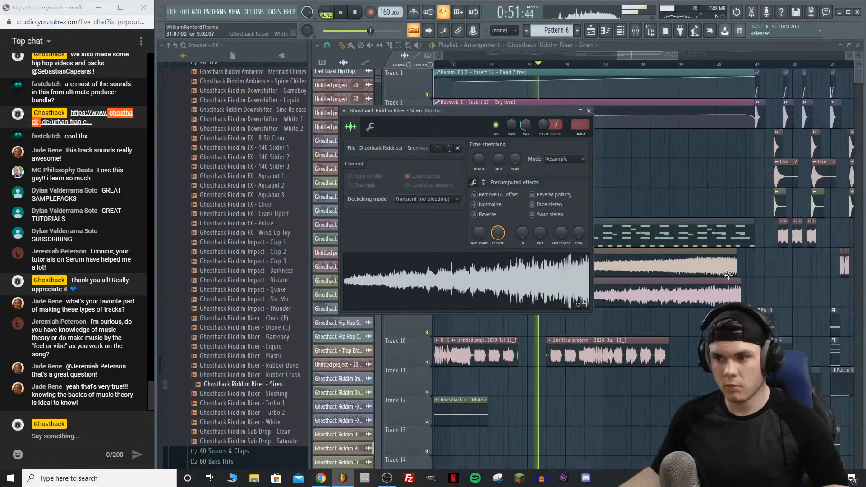
click(729, 294)
drag(729, 294, 725, 294)
double_click(725, 294)
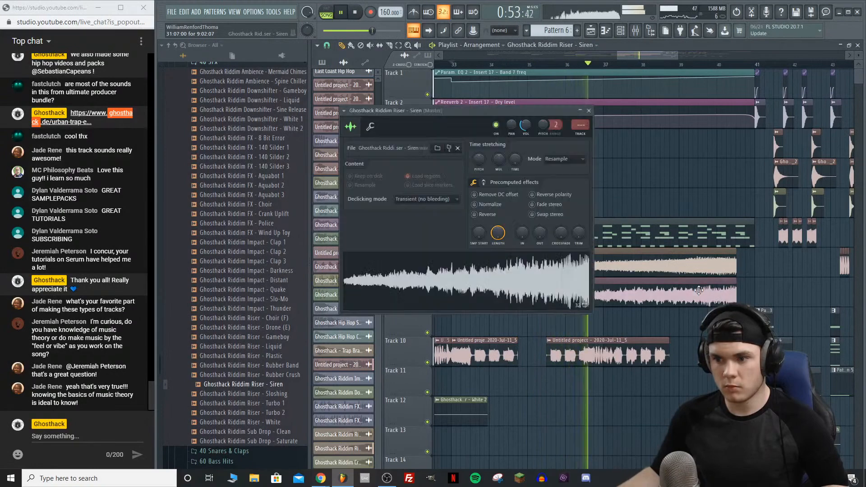
click(699, 301)
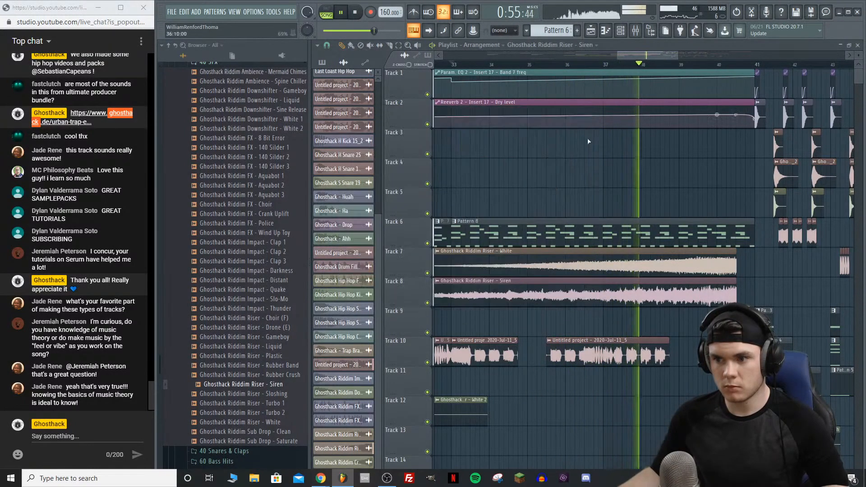
key(space)
Step: Adjust the Siren riser's time stretching and fit its Track 8 clip to run from bar 33 to bar 41
scroll(624, 67, down, 3)
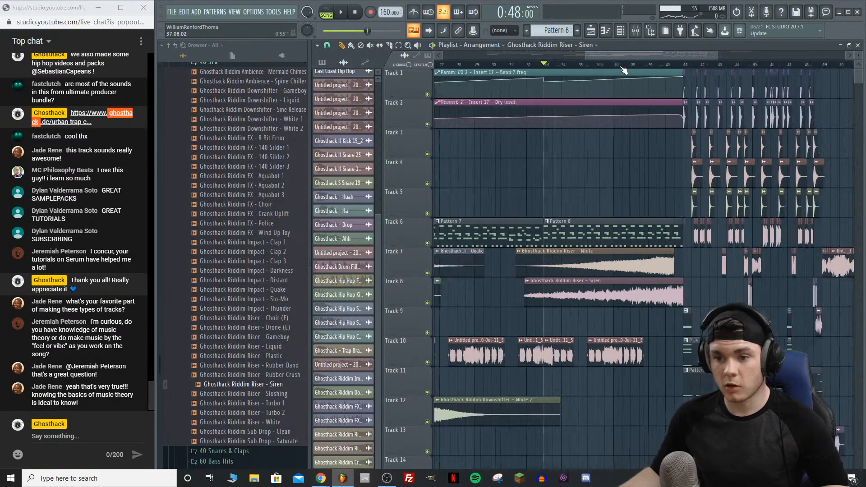
drag(520, 292, 546, 292)
double_click(546, 292)
drag(517, 162, 517, 156)
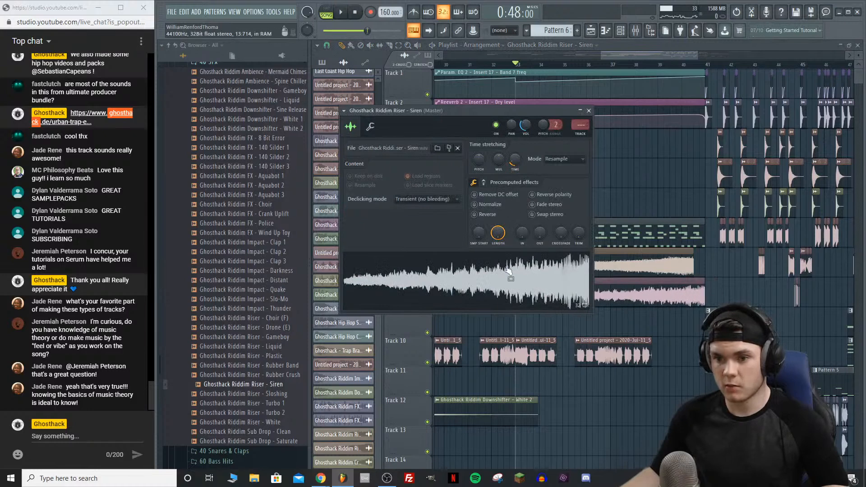
click(589, 111)
key(space)
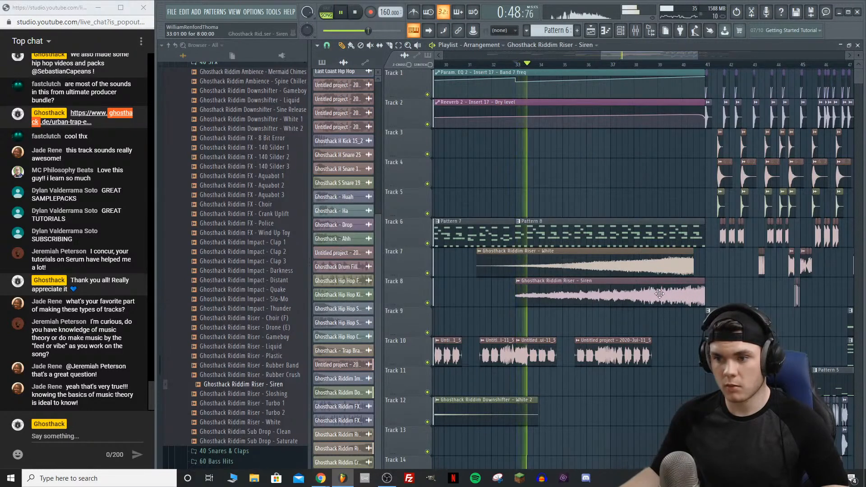
Step: Shorten the Siren riser clip to end half a bar before bar 41 and set its volume to 34%
drag(703, 282, 692, 289)
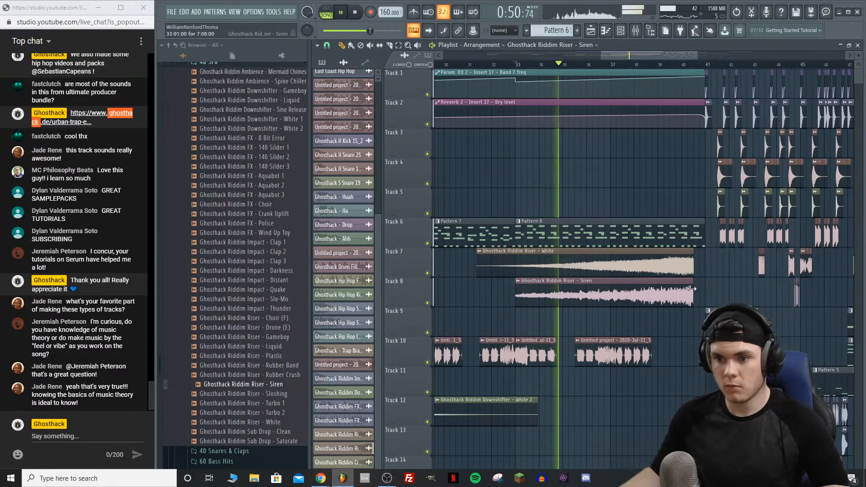
double_click(564, 290)
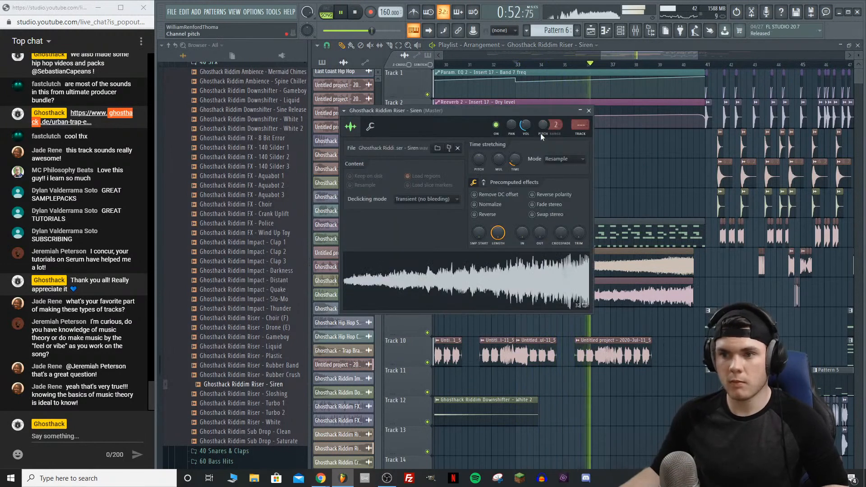
mouse_move(527, 130)
mouse_down()
mouse_move(527, 146)
mouse_move(526, 128)
mouse_up()
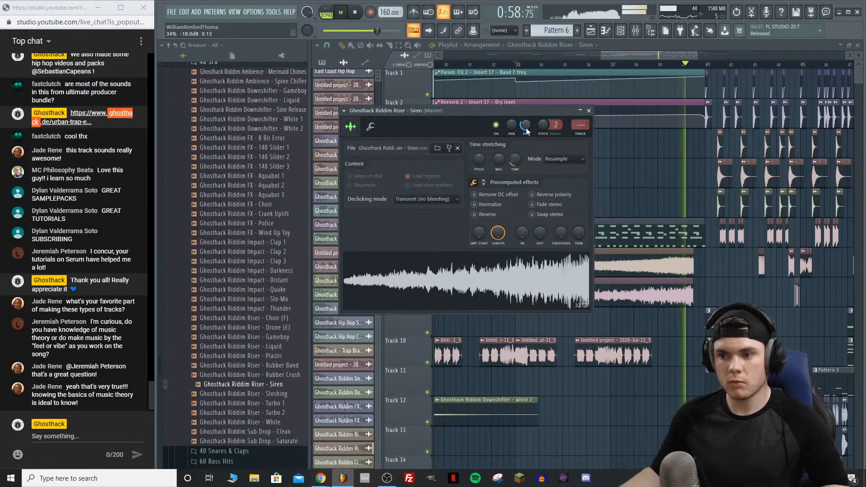
click(589, 111)
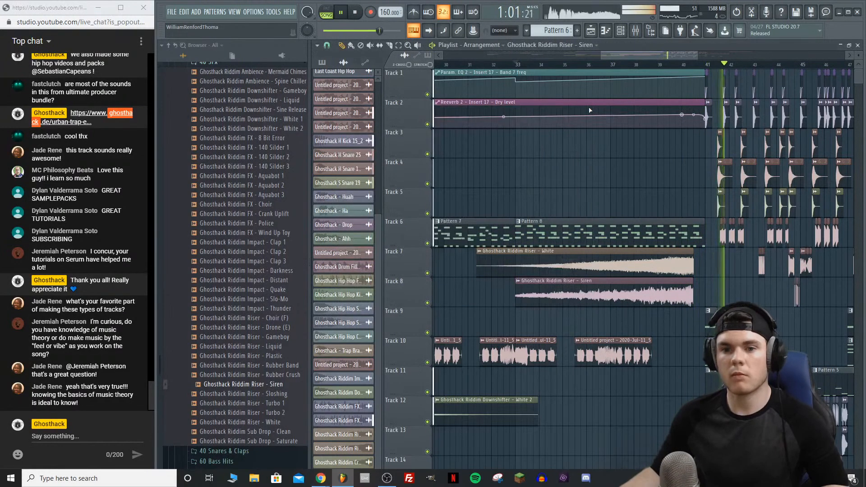
key(space)
Step: Audition further samples such as Ghosthack Riddim Riser - Choir (F) and Impact - Thunder, and play the arrangement from bar 25
click(297, 373)
click(290, 403)
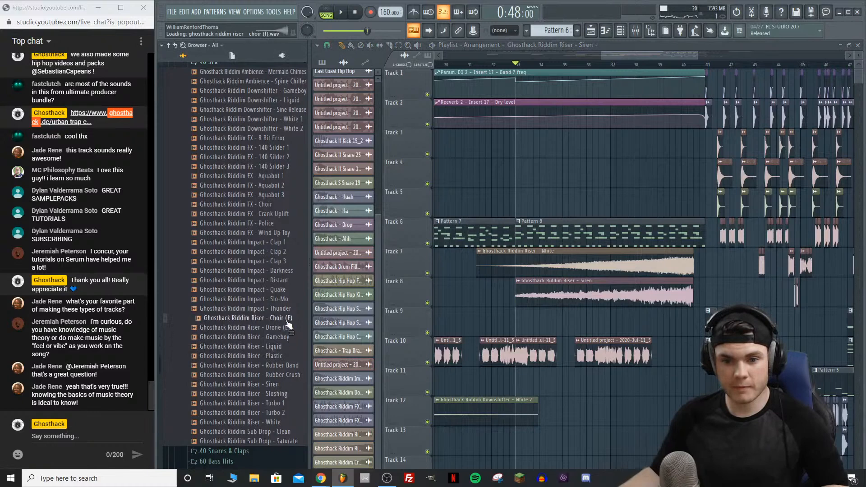
drag(602, 55, 554, 56)
click(500, 64)
key(space)
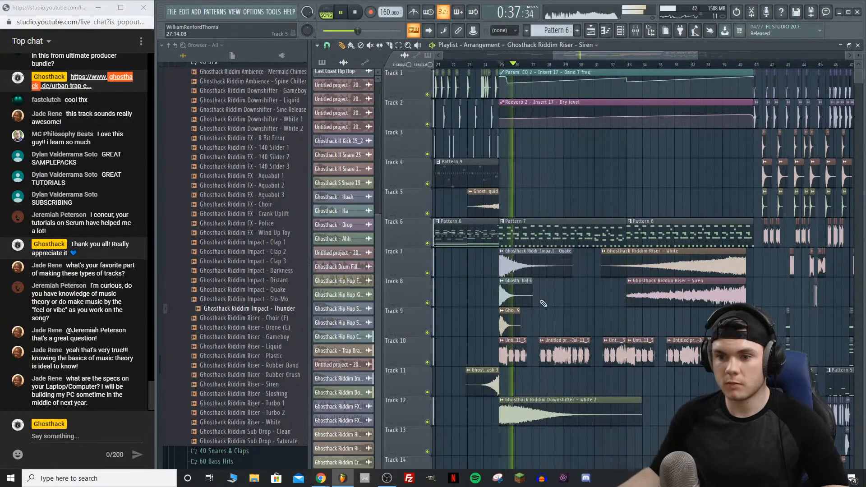
Step: Place a Ghosthack - Trap Brass 9 clip at bar 33 on Track 9 and trim the White riser to start at about bar 33
click(507, 324)
click(629, 322)
click(618, 65)
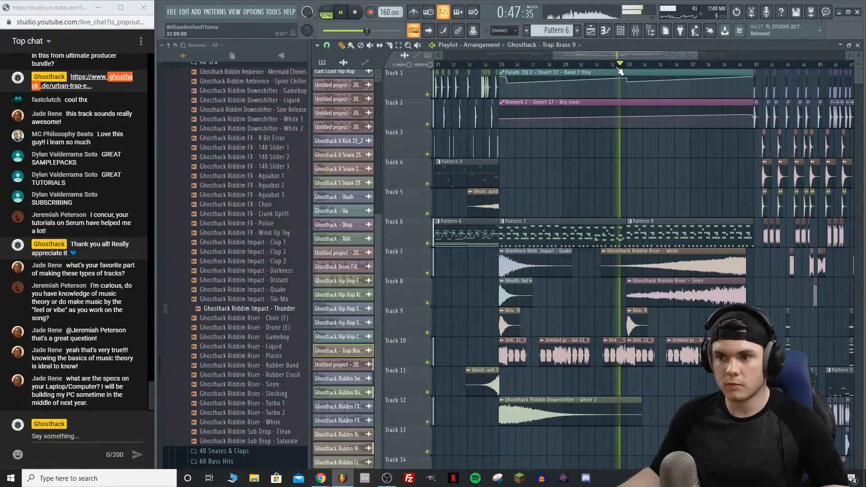
drag(601, 267, 623, 268)
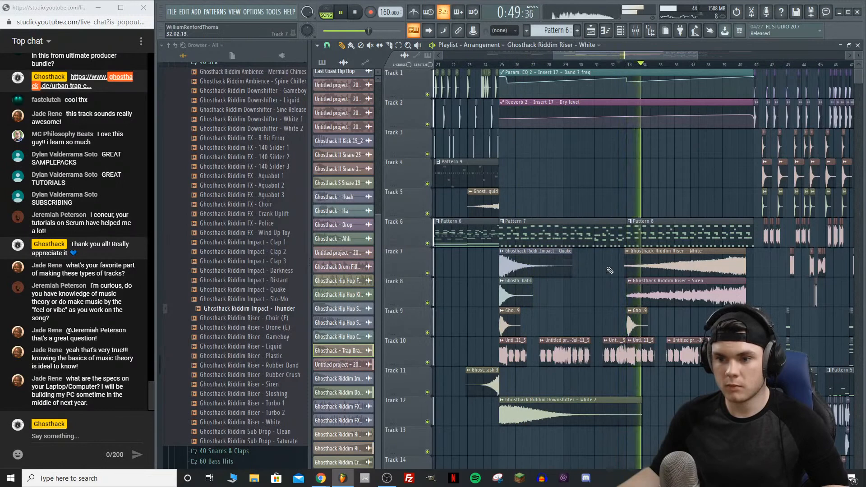
key(space)
Step: Move the Param. EQ 2 and Reeverb 2 automation clips from Tracks 1 and 2 to Tracks 13 and 14, about half a bar later
drag(669, 160, 672, 85)
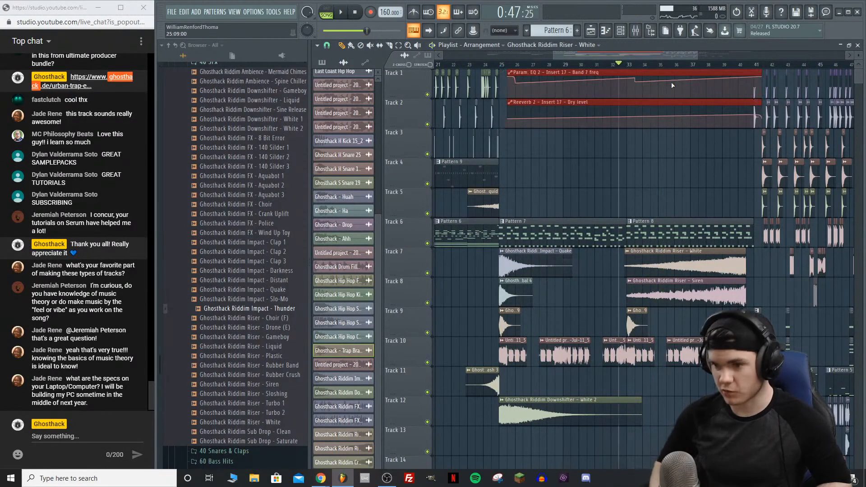
key(shift+Down)
key(shift+Down)
key(shift+Down)
key(shift+Down)
key(shift+Down)
key(shift+Down)
key(shift+Down)
key(shift+Down)
key(shift+Down)
key(shift+Down)
key(shift+Down)
key(shift+Down)
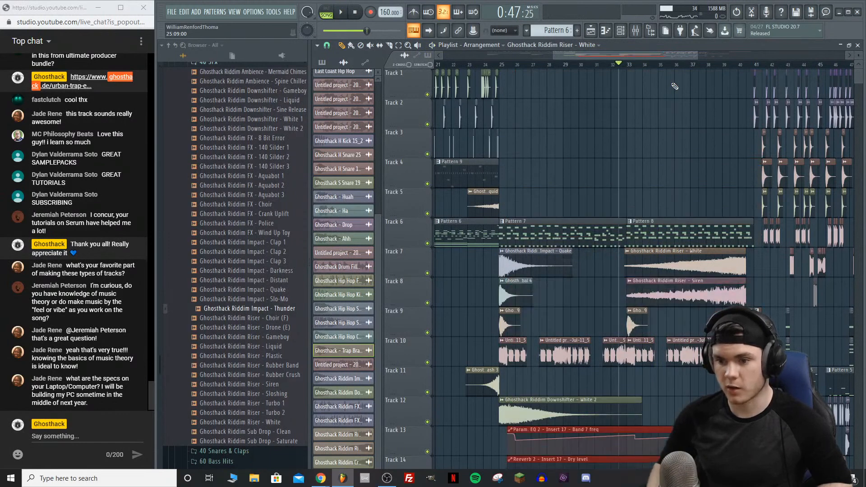
Step: Try a Ghosthack Hip Hop Cymbal 4 clip at bar 33 on Track 11 during playback and remove it
key(space)
click(581, 133)
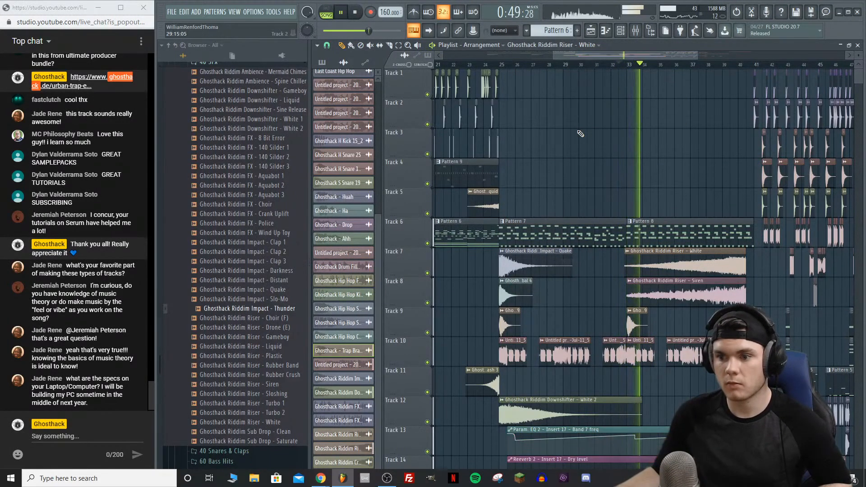
click(519, 294)
key(space)
click(637, 385)
key(space)
right_click(636, 385)
Step: Place a Ghosthack Hip Hop Cymbal 4 clip at bar 41 on Track 16 and play the build-up from about bar 31
click(753, 65)
scroll(755, 149, down, 3)
key(space)
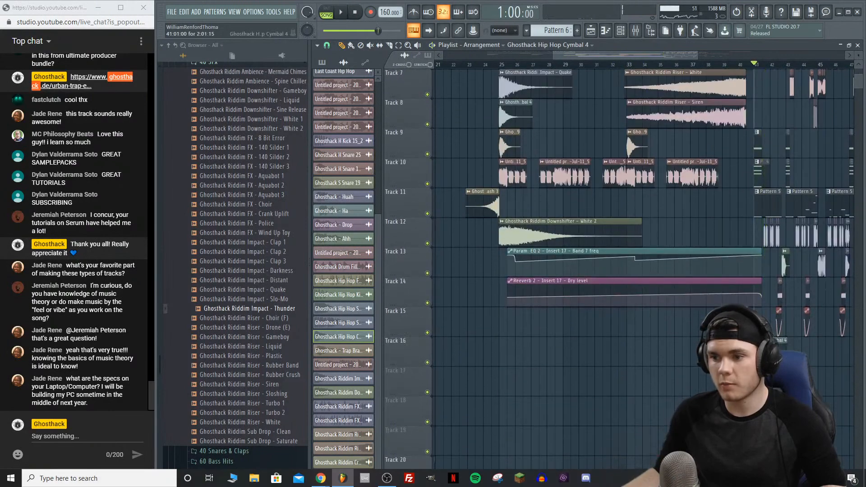
key(space)
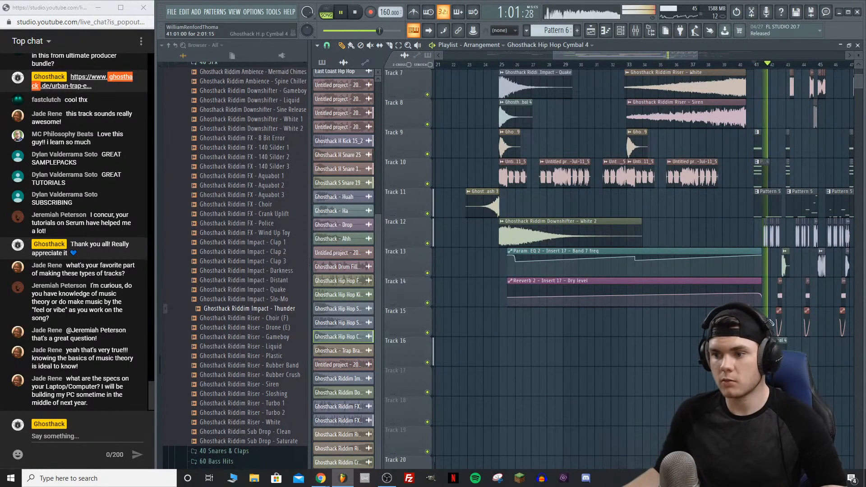
drag(693, 54, 746, 67)
scroll(632, 180, up, 3)
click(551, 65)
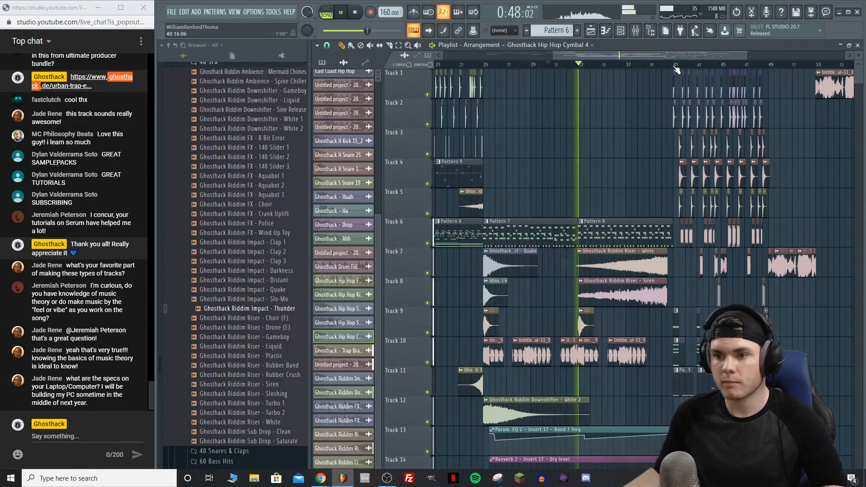
mouse_move(674, 67)
mouse_down()
mouse_move(580, 66)
mouse_move(674, 66)
mouse_up()
Step: Raise the Reeverb 2 dry level automation point just before bar 41 on Track 14 and play from about bar 37
scroll(634, 100, down, 4)
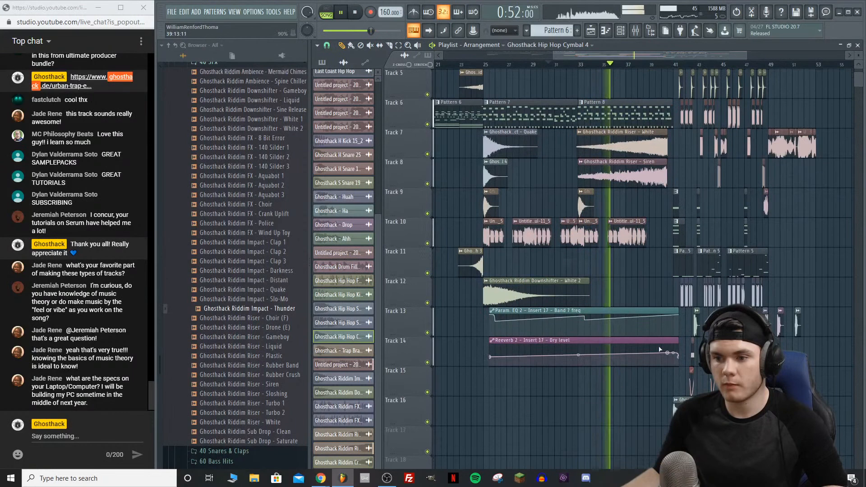
key(space)
drag(669, 353, 670, 349)
key(space)
click(623, 66)
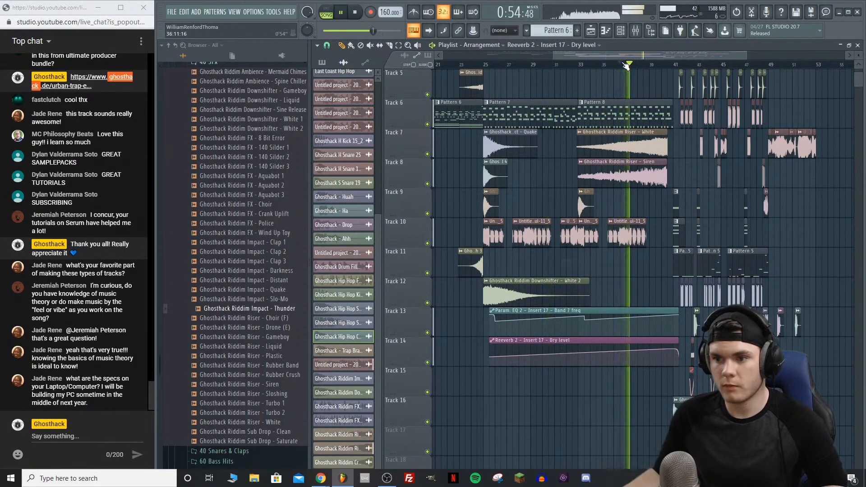
drag(669, 350, 670, 348)
key(space)
key(space)
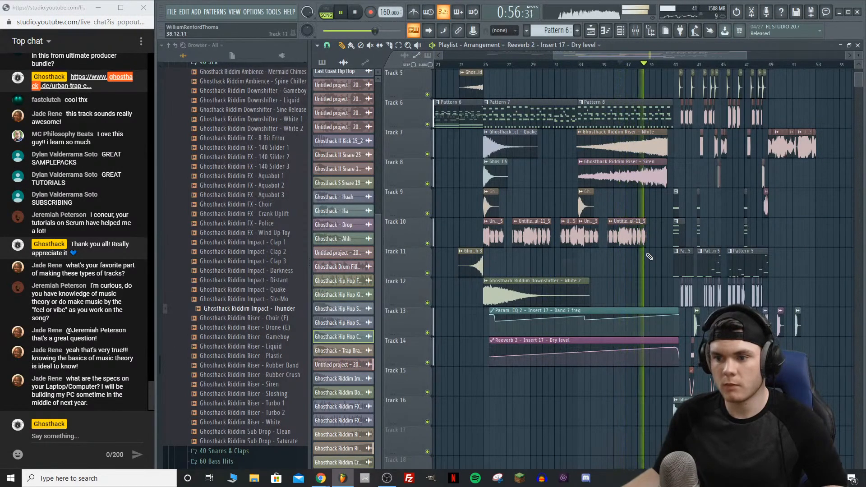
Step: Lower the Param. EQ 2 Band 7 freq automation point at about bar 33, play into the drop, and select bars 33 to 41
drag(585, 318, 585, 321)
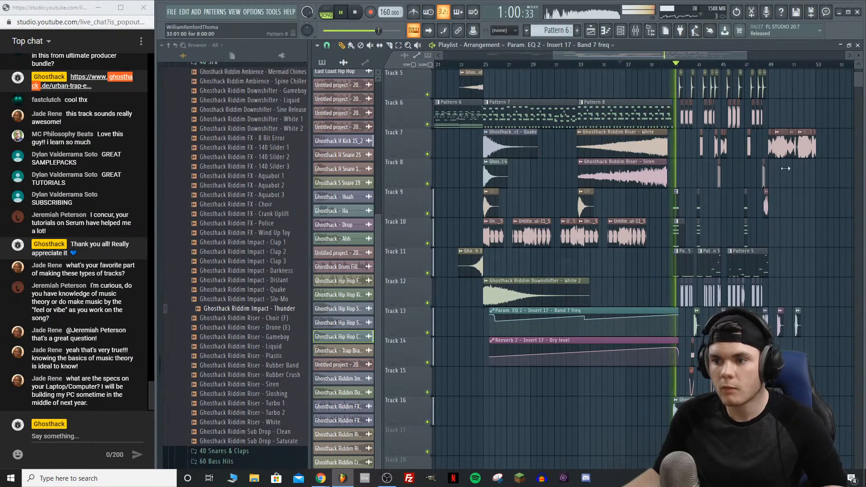
scroll(826, 226, up, 3)
scroll(825, 227, up, 1)
key(space)
click(674, 66)
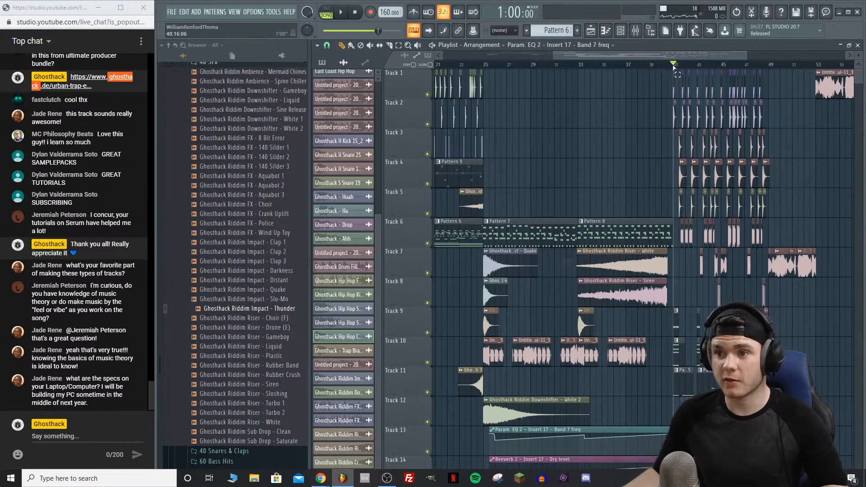
drag(674, 66, 579, 67)
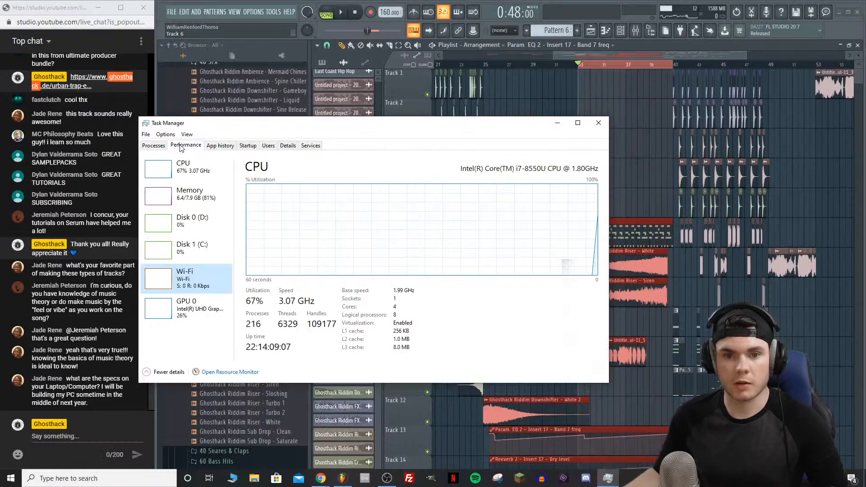
Step: Switch to Task Manager and examine the computer's CPU, memory and GPU performance details
click(191, 168)
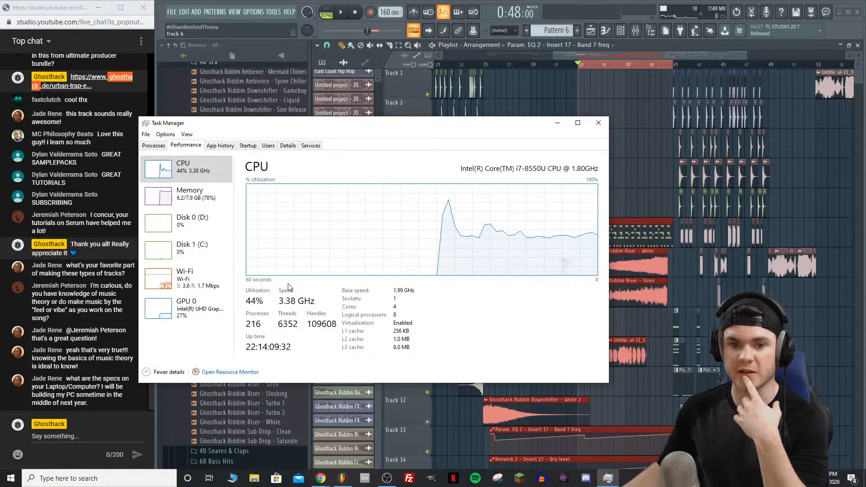
click(221, 208)
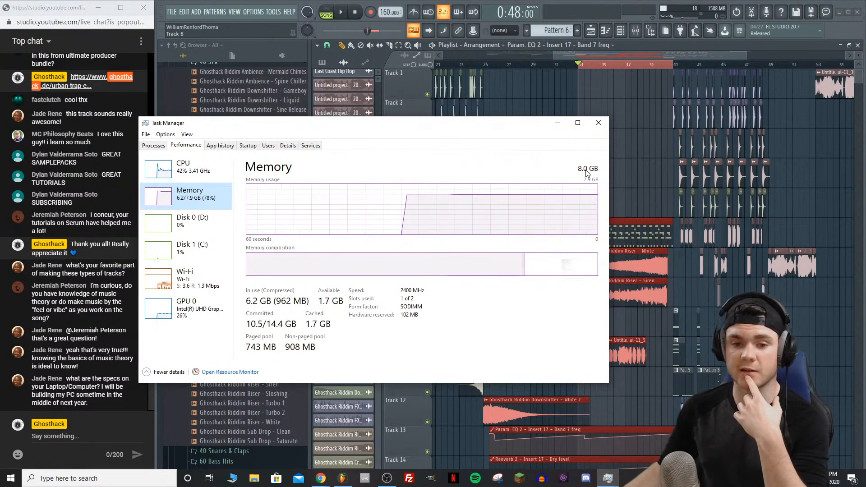
click(183, 302)
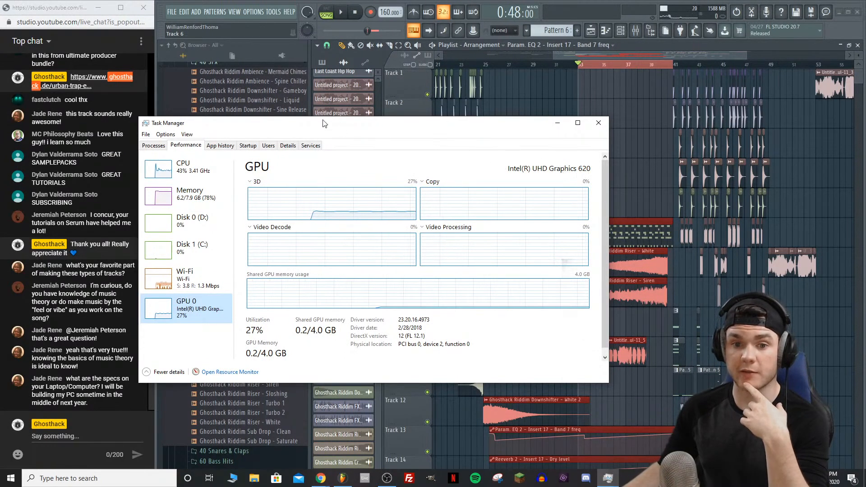
Step: View the CPU performance details, including the processor model, and close Task Manager
click(230, 171)
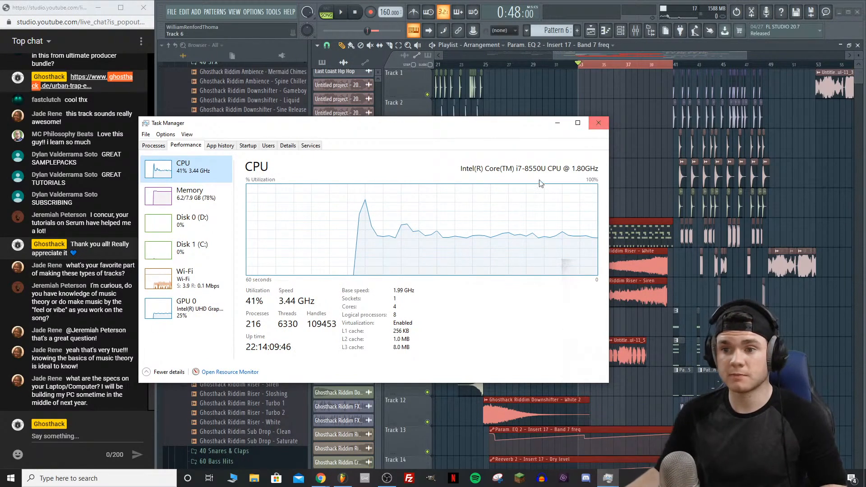
click(605, 128)
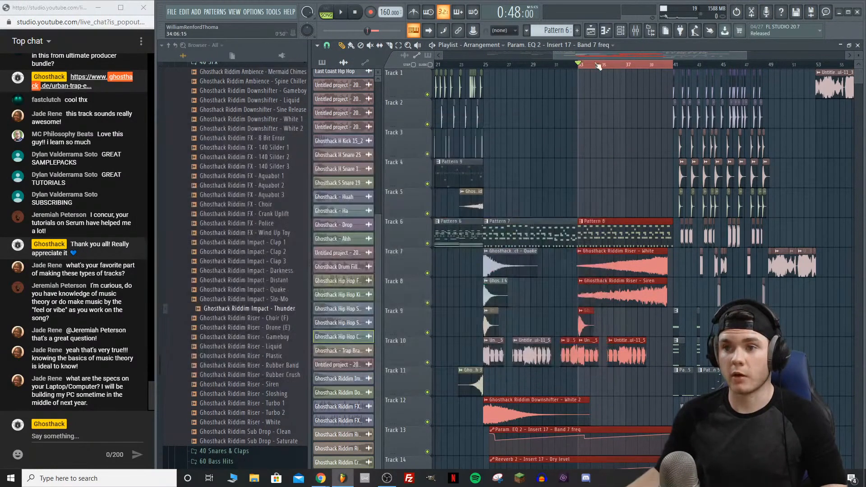
Step: Deselect all playlist clips and play the build-up from bar 33
drag(600, 53, 607, 52)
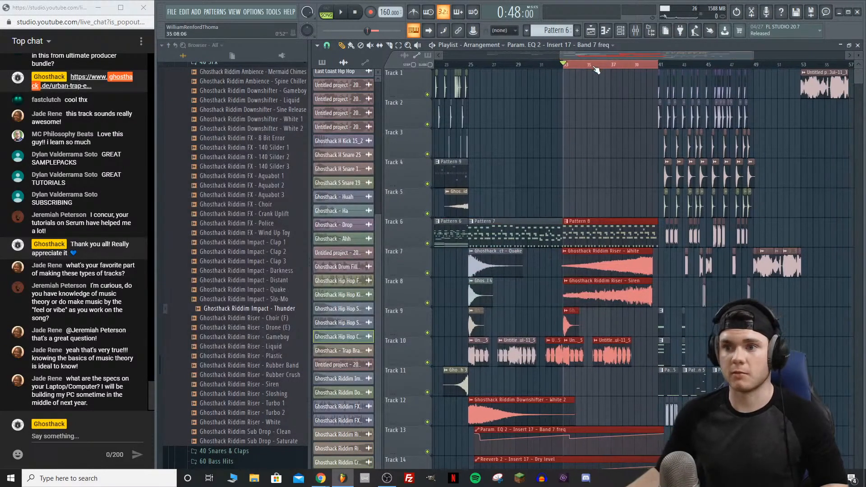
scroll(595, 67, up, 3)
scroll(594, 66, up, 1)
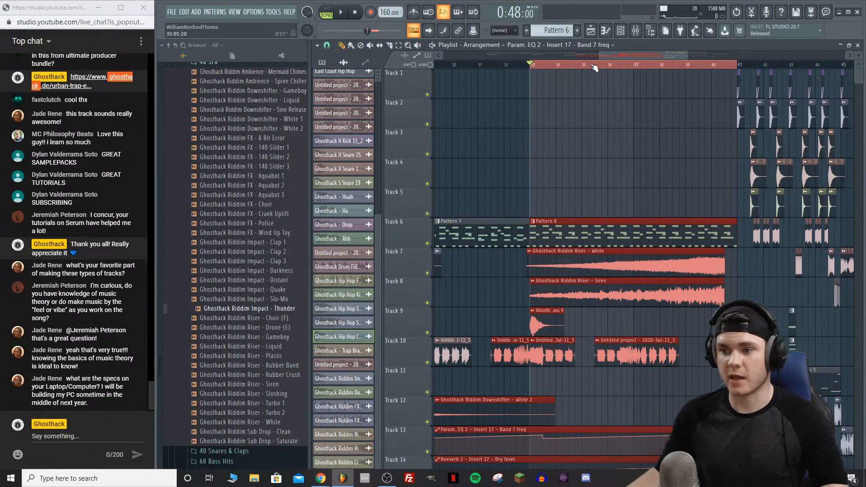
click(501, 109)
right_click(526, 126)
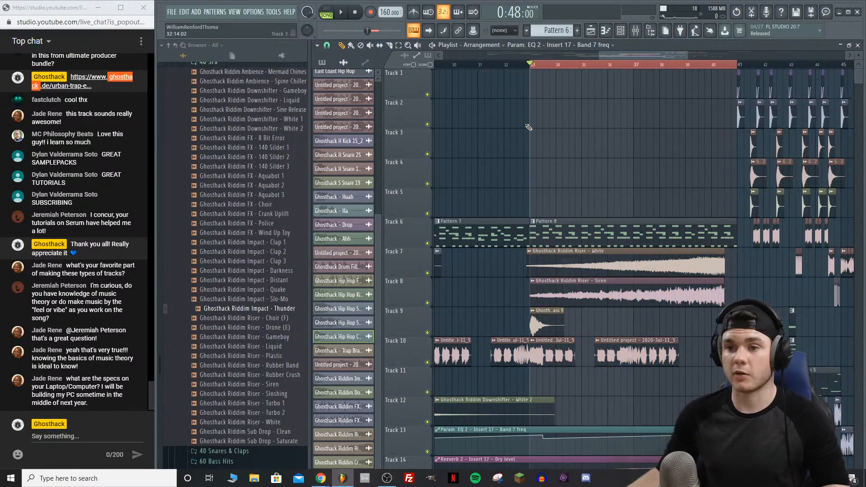
scroll(639, 105, down, 4)
key(space)
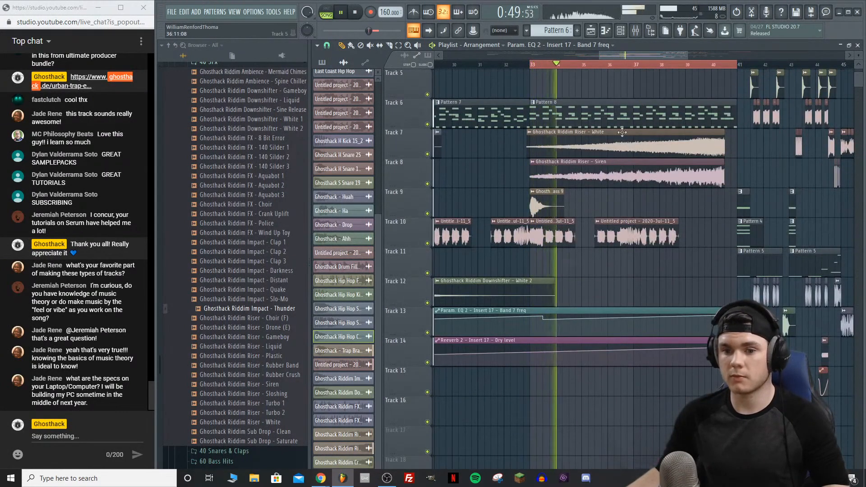
scroll(613, 265, up, 4)
key(space)
Step: Collapse the Large Riddim Pack and expand Natural Kicks under 200 Kicks in the Will - Ghosthack UPB 2020 Drums pack
scroll(220, 237, up, 6)
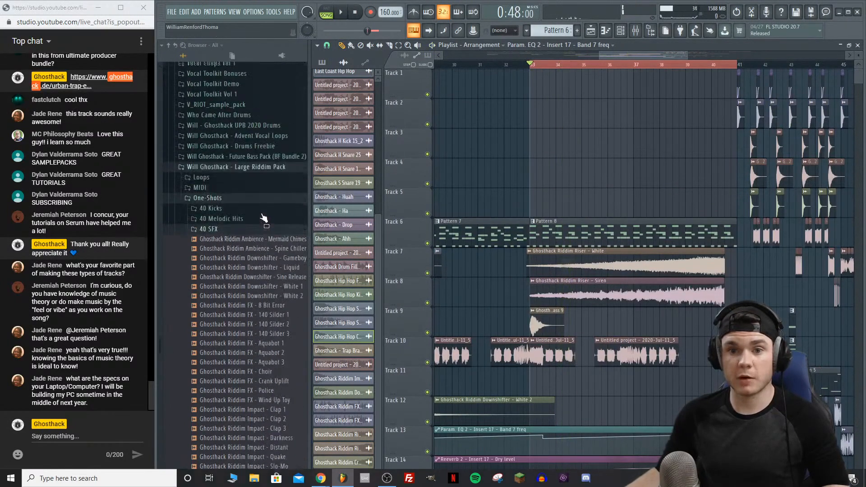
click(220, 234)
click(238, 171)
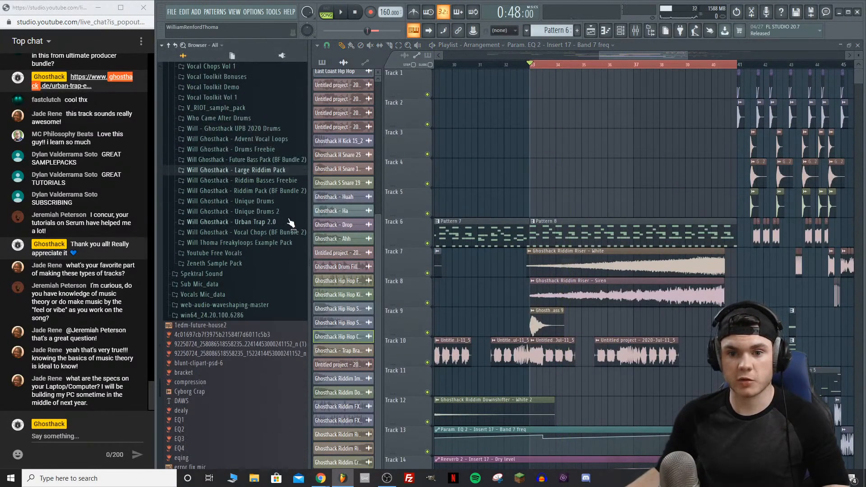
click(262, 130)
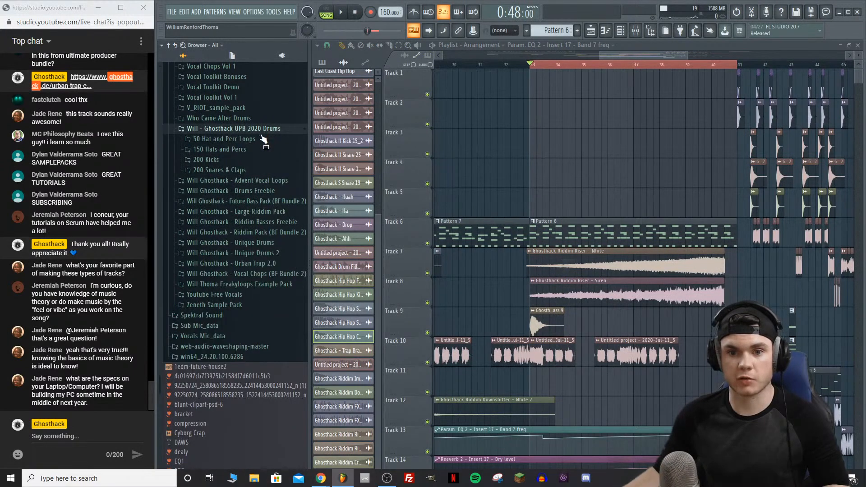
click(240, 163)
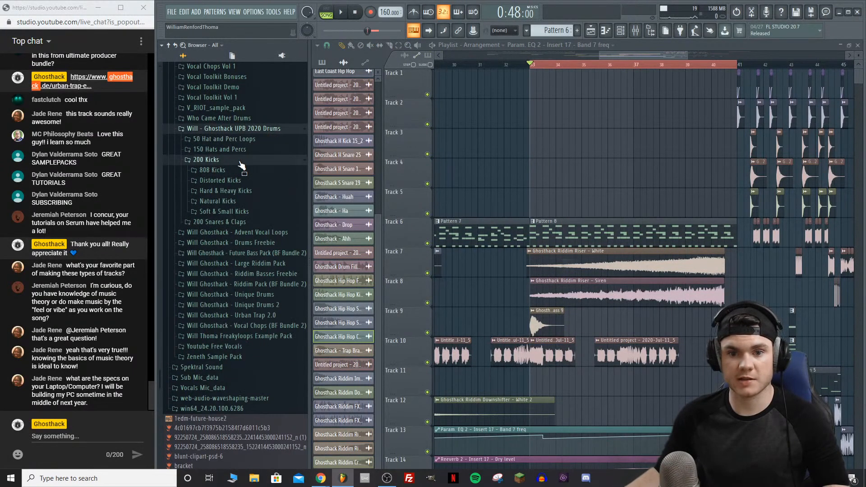
click(253, 202)
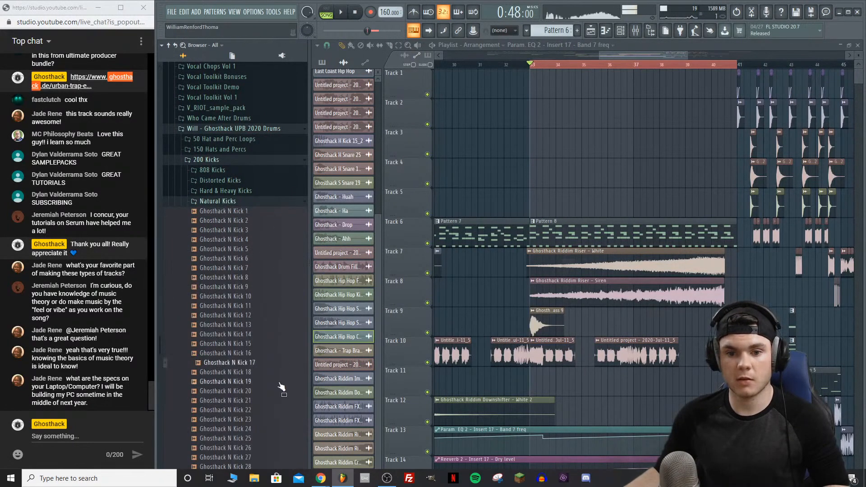
Step: Audition the Ghosthack N Kick samples across the Natural Kicks folder, ending on N Kick 7
scroll(281, 378, down, 8)
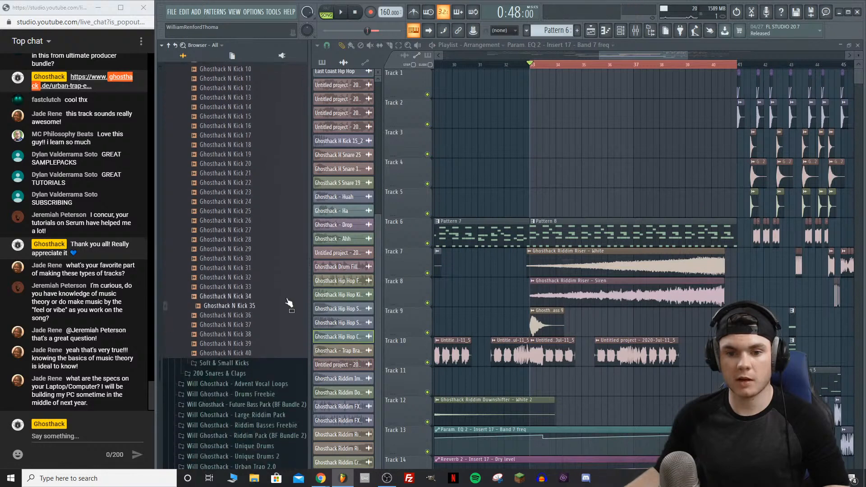
click(276, 335)
click(271, 345)
click(271, 352)
click(269, 333)
click(268, 318)
click(267, 239)
click(270, 183)
scroll(271, 191, up, 6)
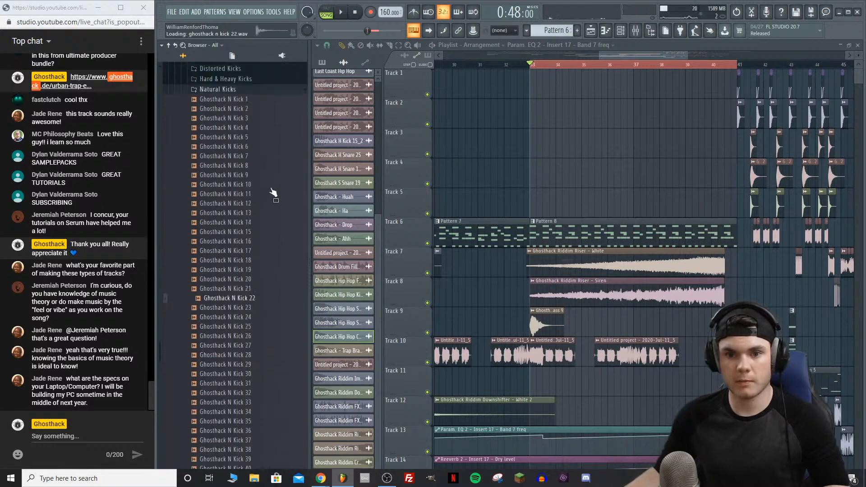
click(262, 306)
click(265, 287)
click(265, 259)
click(267, 240)
click(266, 220)
click(265, 202)
click(265, 194)
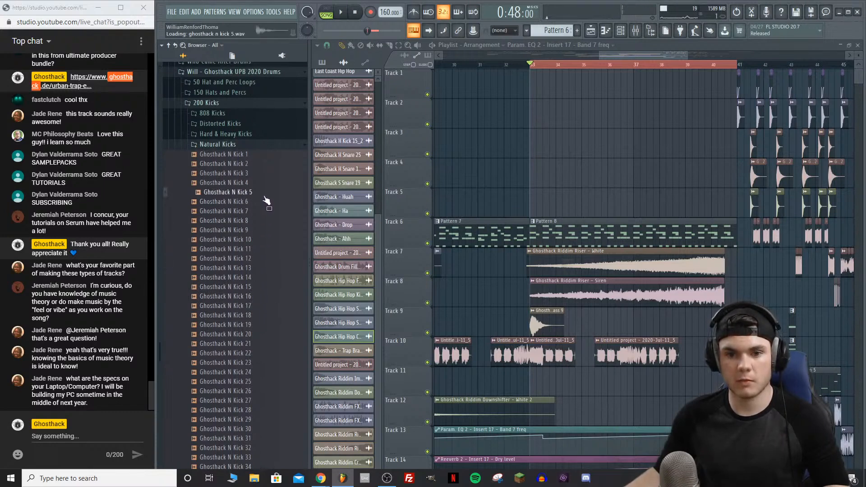
click(264, 202)
click(259, 217)
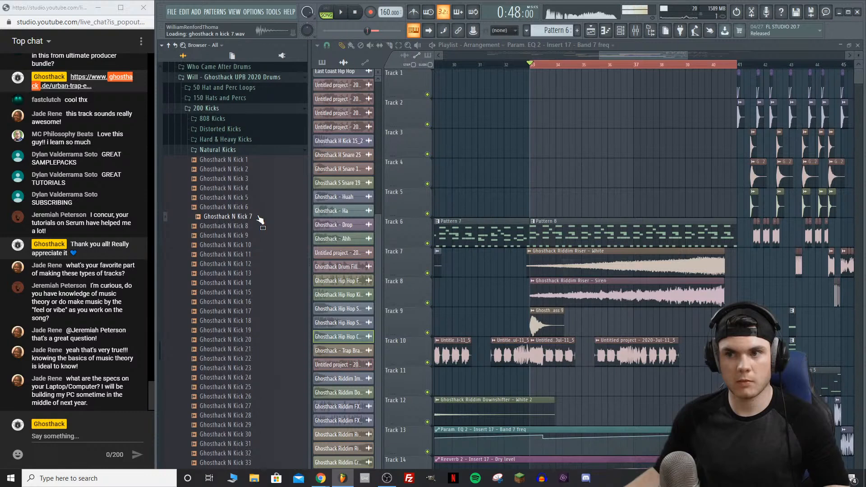
Step: Place Ghosthack N Kick 7 on Track 1 at bar 33 and duplicate it four times per bar up to bar 37
drag(261, 220, 535, 86)
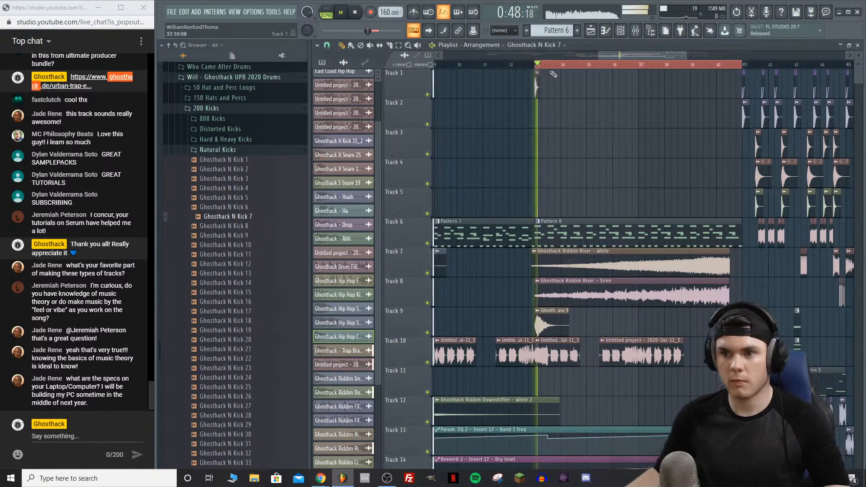
scroll(521, 88, up, 3)
key(space)
click(539, 87)
click(551, 88)
drag(574, 94, 519, 89)
key(ctrl+b)
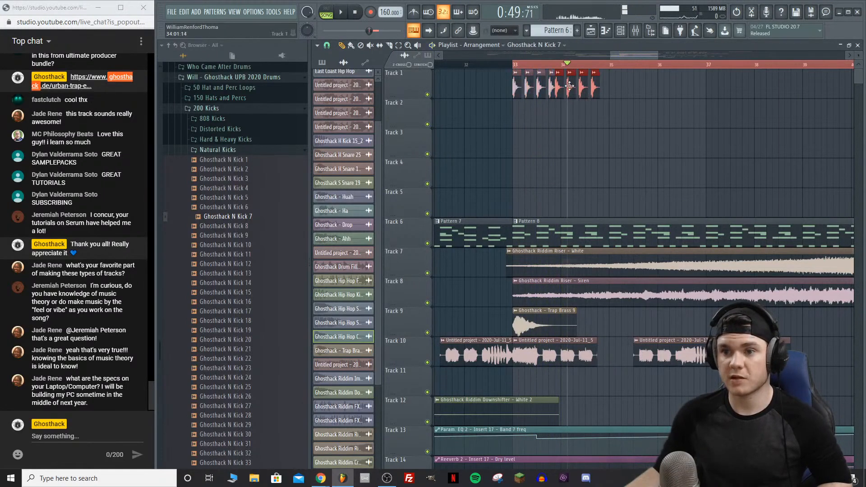
key(ctrl+b)
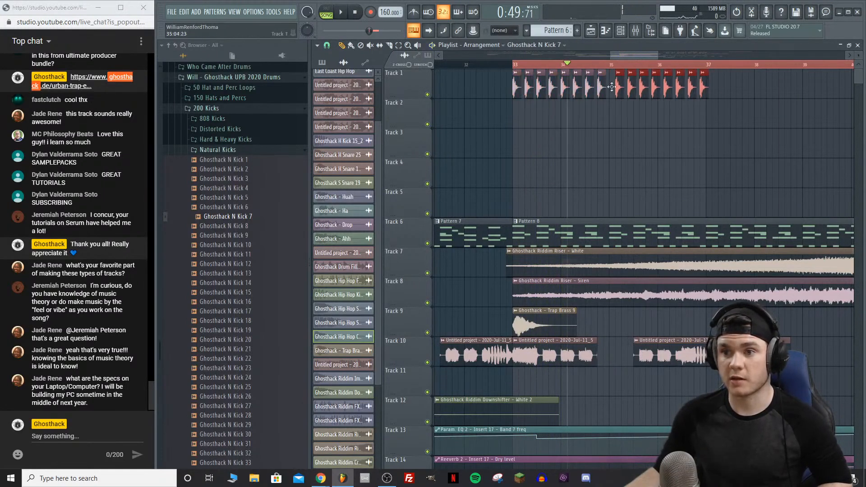
Step: Audition more Natural Kicks, swap the Track 1 kicks to Ghosthack N Kick 8 and play from bar 33
key(Up)
key(Up)
key(Up)
key(Up)
key(Up)
key(Up)
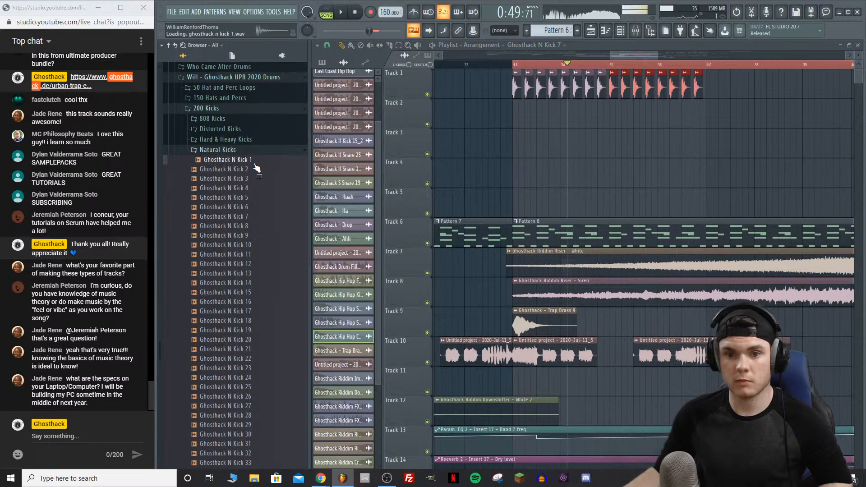
key(Down)
key(Down)
key(Down)
key(Down)
click(254, 209)
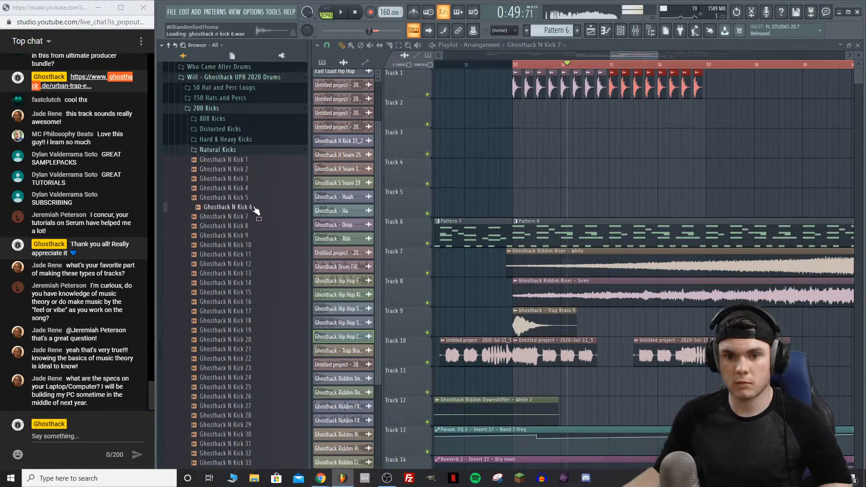
drag(403, 150, 528, 89)
key(space)
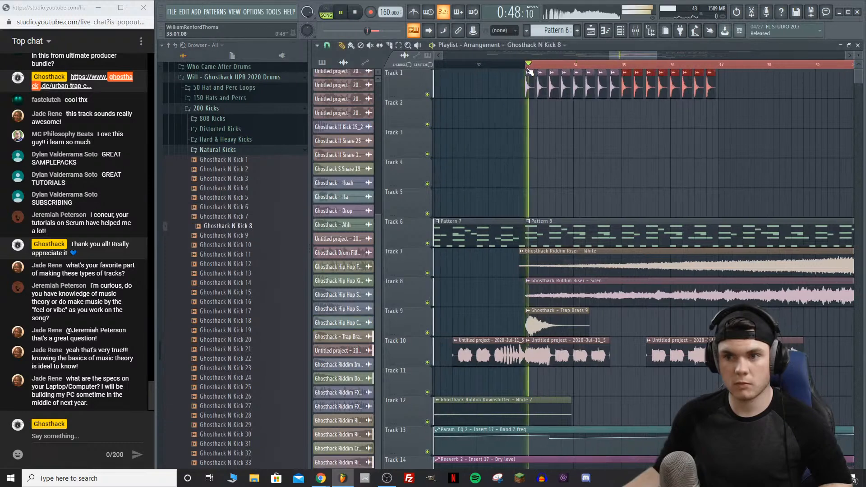
key(space)
Step: Audition the Natural Kicks from about Ghosthack N Kick 9 to N Kick 19
click(264, 237)
click(261, 245)
click(259, 255)
click(252, 264)
click(251, 274)
click(252, 283)
click(251, 275)
click(248, 293)
click(252, 303)
click(254, 321)
click(254, 313)
click(254, 305)
drag(255, 306, 255, 292)
click(247, 314)
click(250, 322)
click(253, 333)
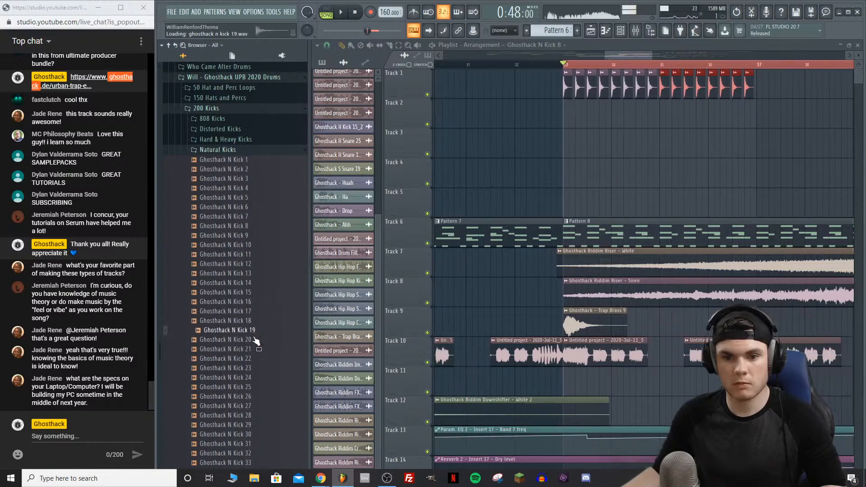
Step: Replace the Track 1 kick sample with Ghosthack N Kick 18 and play from bar 33
drag(252, 321, 545, 164)
drag(580, 90, 579, 89)
key(space)
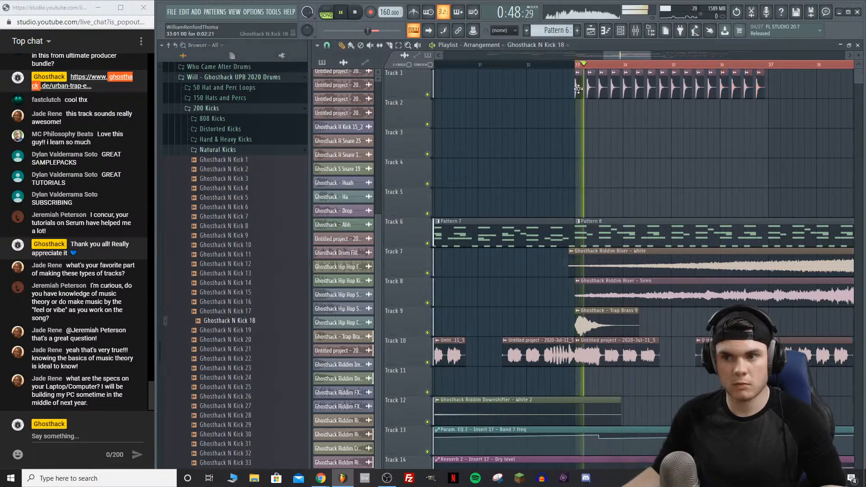
key(space)
Step: Turn on Normalize for the Ghosthack N Kick 18 sample and adjust its precomputed EQ
click(496, 195)
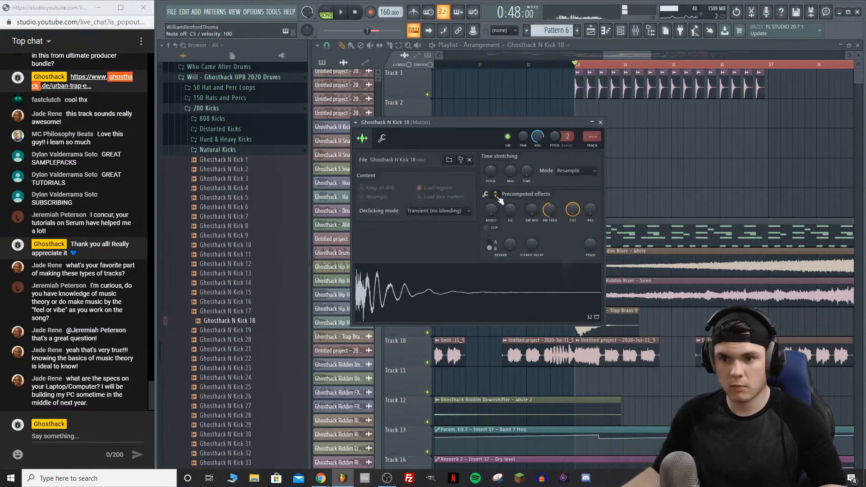
click(486, 194)
click(503, 217)
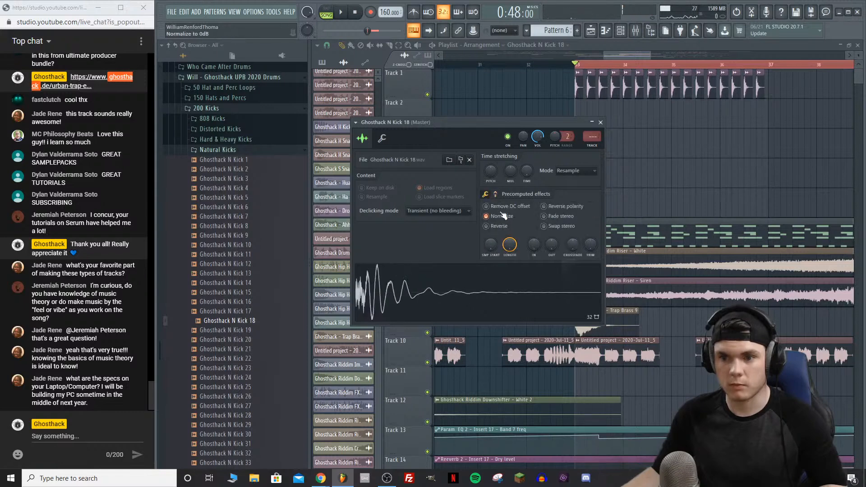
click(500, 196)
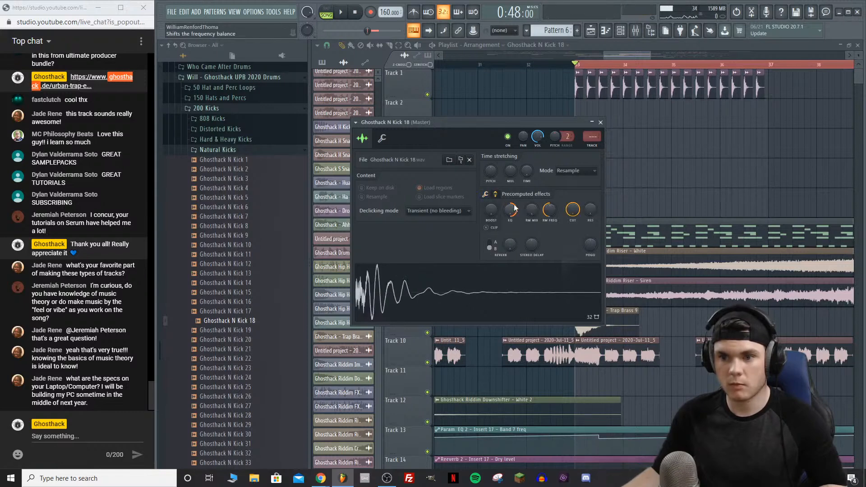
Step: Add clipped boost to the N Kick 18 sample, trim it to 10% during playback, and close the channel settings
drag(490, 216, 490, 194)
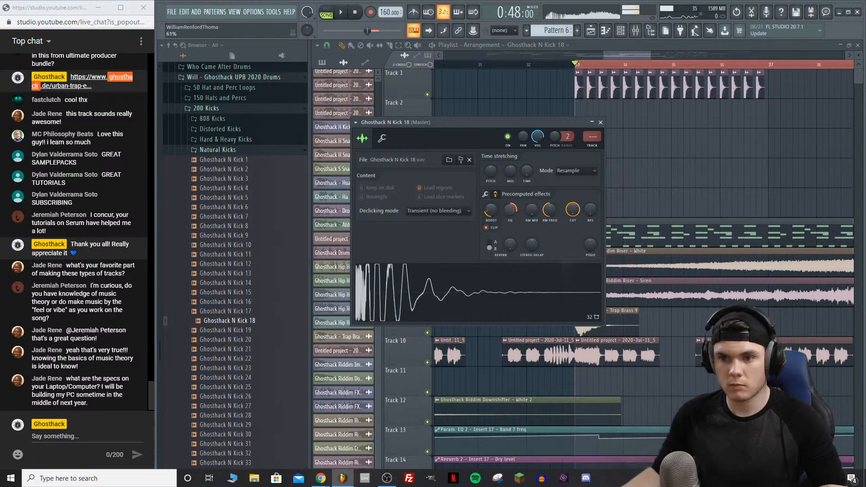
key(space)
drag(509, 214, 509, 208)
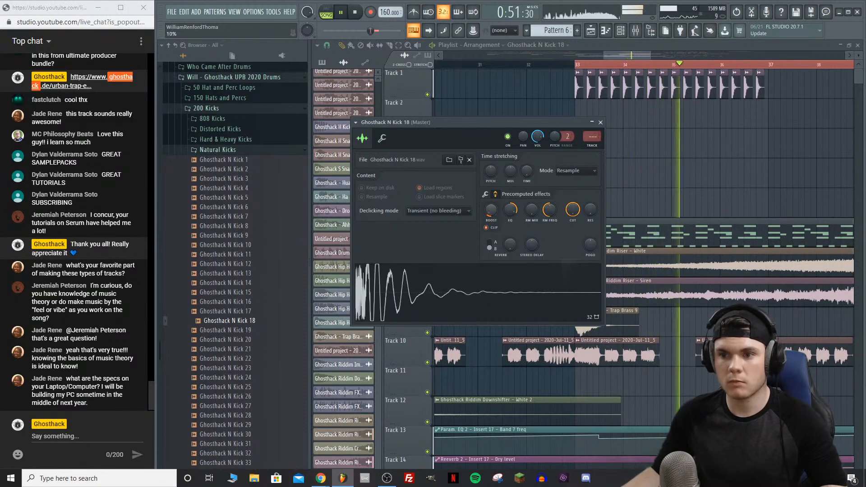
click(601, 122)
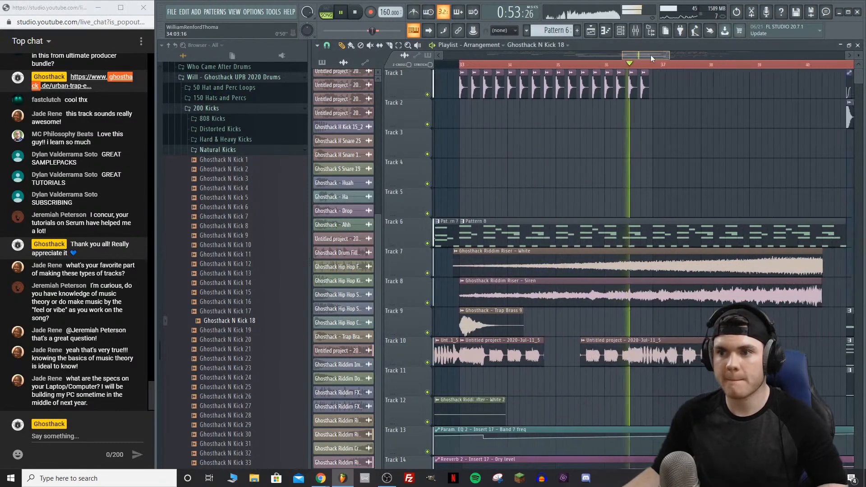
Step: Continue the Track 1 kicks from bar 37 to bar 39 at eight hits per bar and play from bar 37
key(space)
scroll(594, 71, up, 3)
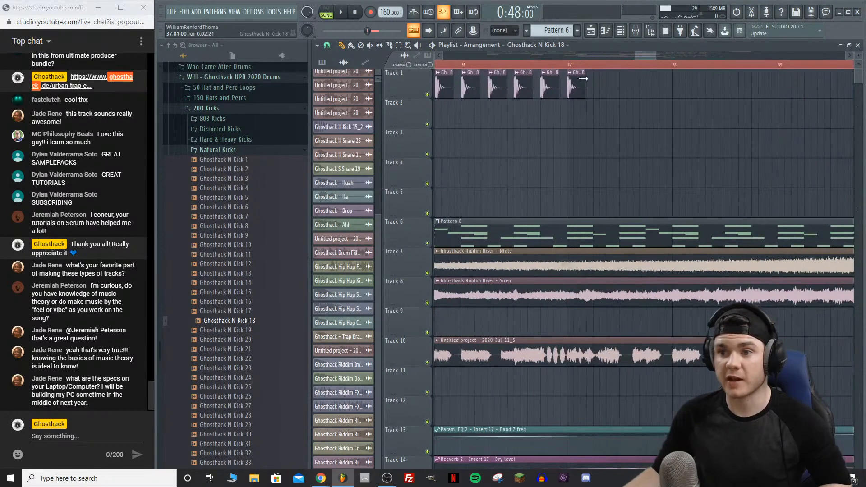
mouse_move(601, 91)
mouse_down()
mouse_move(572, 85)
mouse_move(599, 85)
mouse_move(612, 102)
mouse_move(572, 87)
mouse_move(625, 85)
mouse_up()
click(571, 65)
key(space)
mouse_move(676, 106)
mouse_down()
mouse_move(572, 84)
mouse_move(679, 84)
mouse_up()
drag(651, 55, 663, 56)
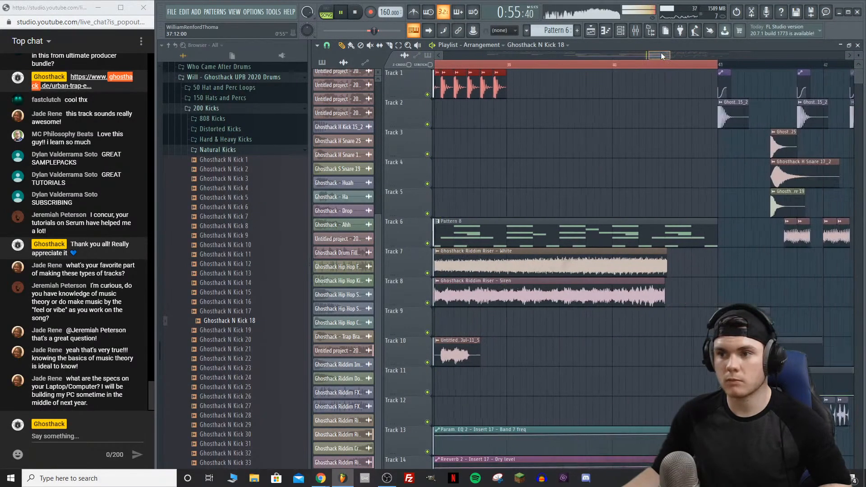
key(space)
Step: Fill the first half of bar 39 on Track 1 with kicks at sixteen hits per bar and play from bar 37
ctrl+scroll(518, 106, up, 3)
drag(519, 106, 520, 80)
drag(544, 108, 508, 87)
key(ctrl+b)
drag(569, 93, 503, 90)
key(ctrl+b)
scroll(553, 67, down, 3)
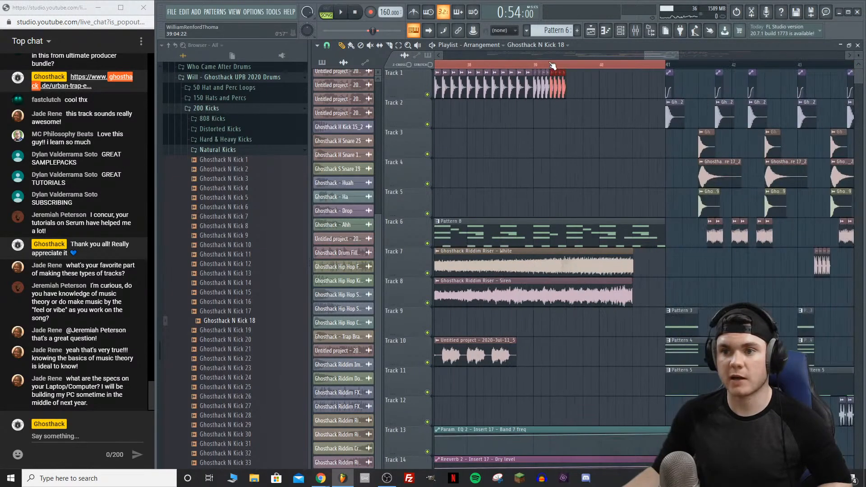
key(space)
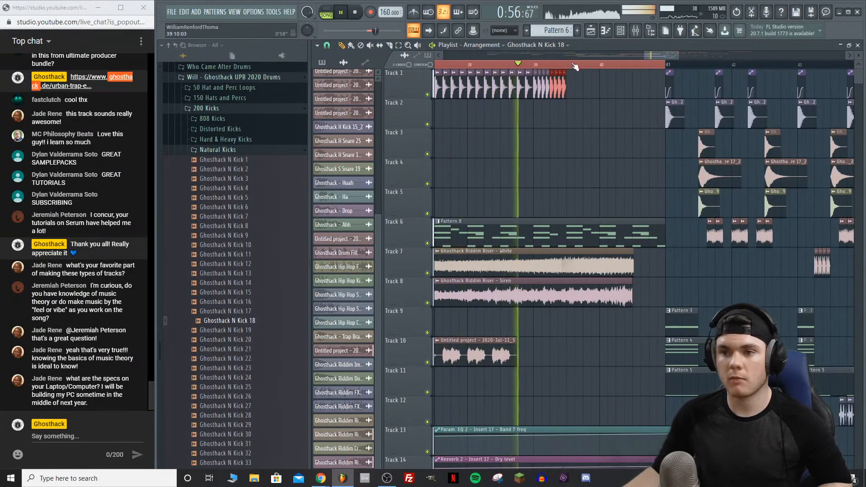
scroll(575, 66, up, 2)
key(space)
Step: Duplicate the dense kick group into the second half of bar 39 on Track 1 and play from the middle of that bar
drag(593, 122, 567, 91)
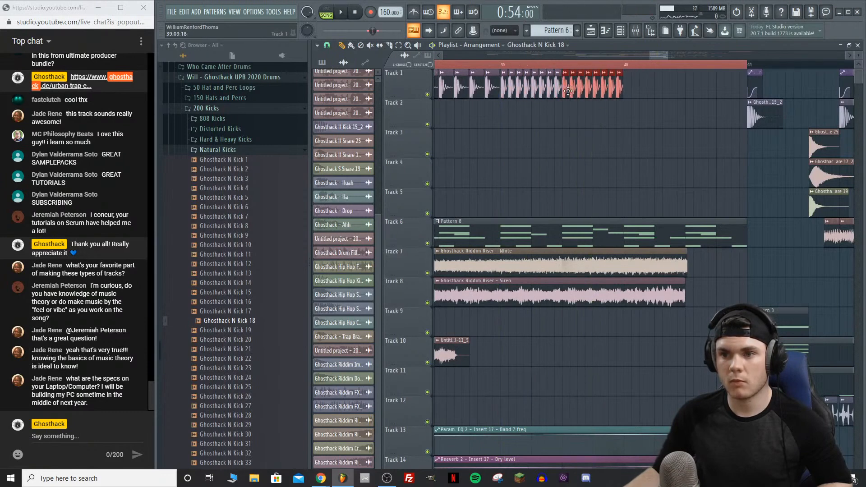
click(562, 65)
key(space)
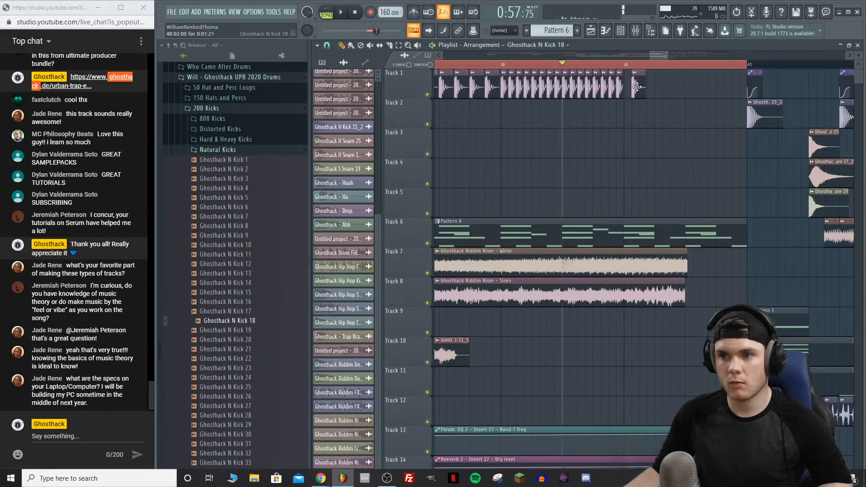
Step: Continue the Track 1 kicks through the first half of bar 40 at eight hits per bar and play the transition
scroll(637, 80, up, 2)
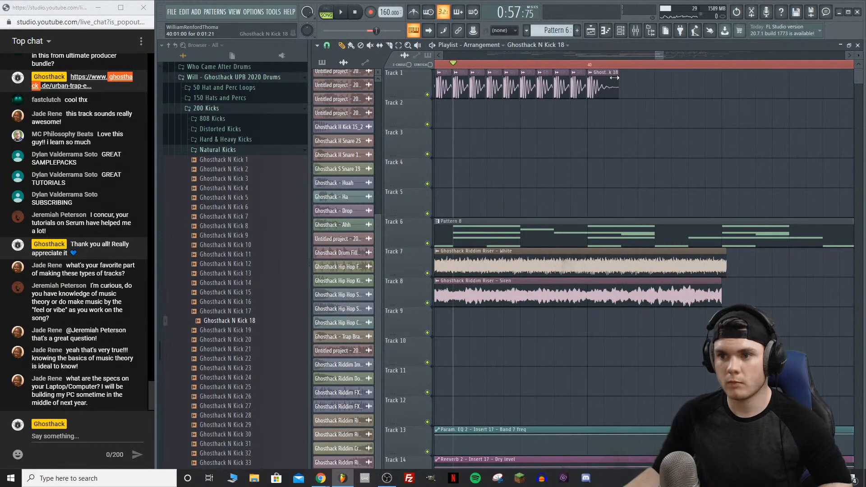
key(space)
click(633, 79)
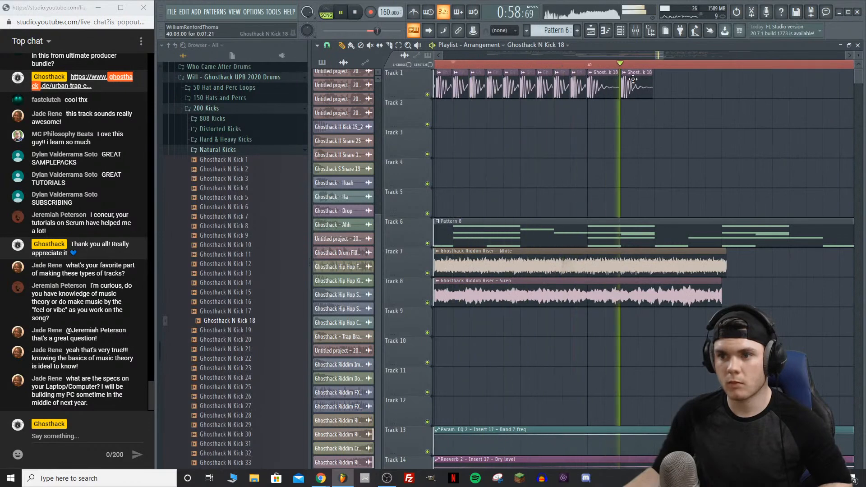
click(658, 88)
key(space)
click(691, 88)
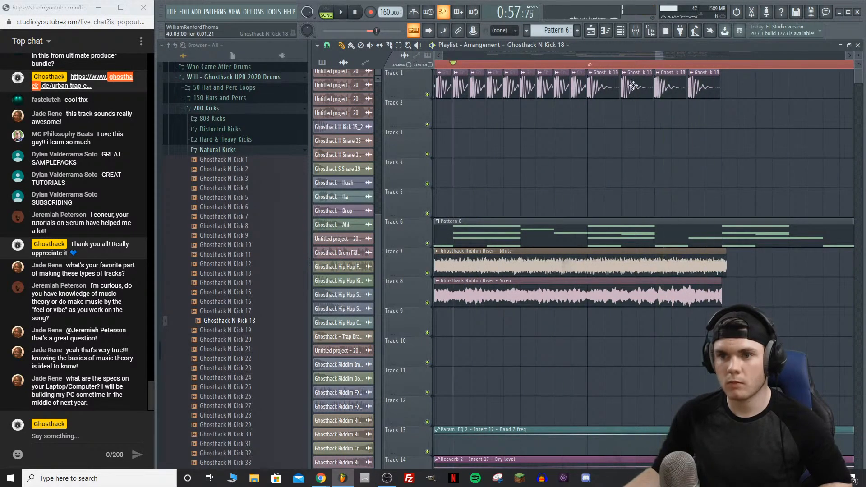
Step: Set the playlist snap to 1/6 beat, respace the first kicks of bar 40 a third of a beat apart, and play them
click(328, 46)
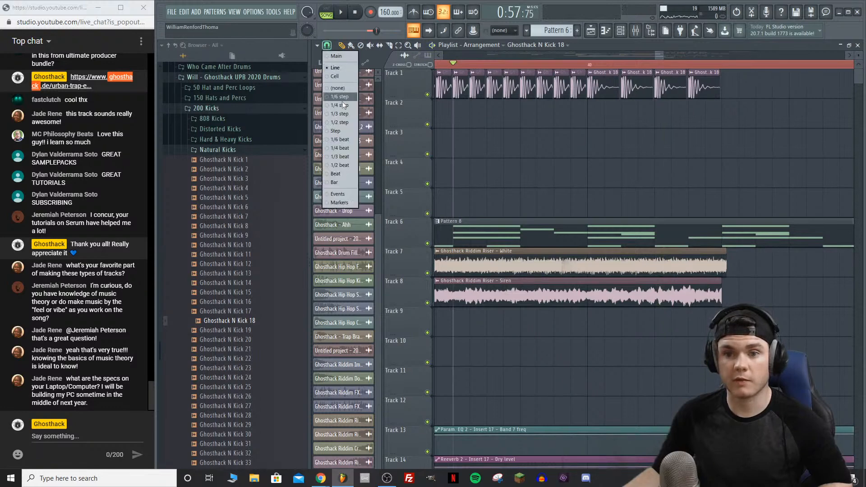
click(339, 139)
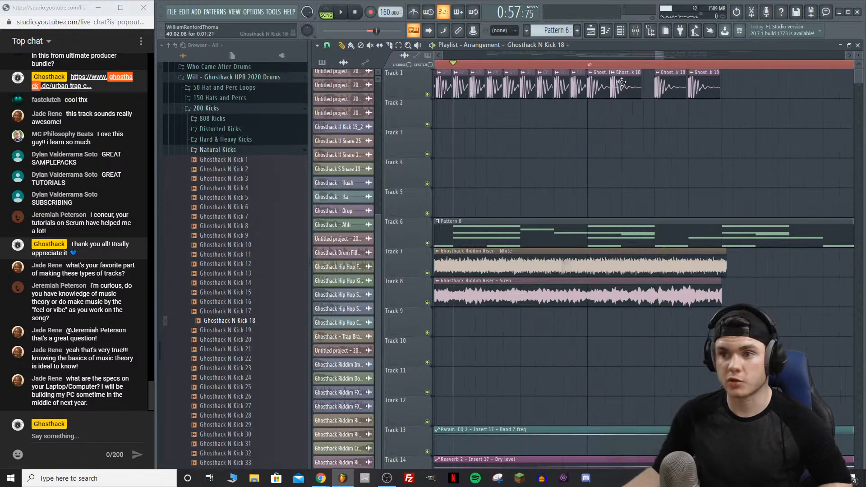
drag(634, 113, 635, 87)
key(space)
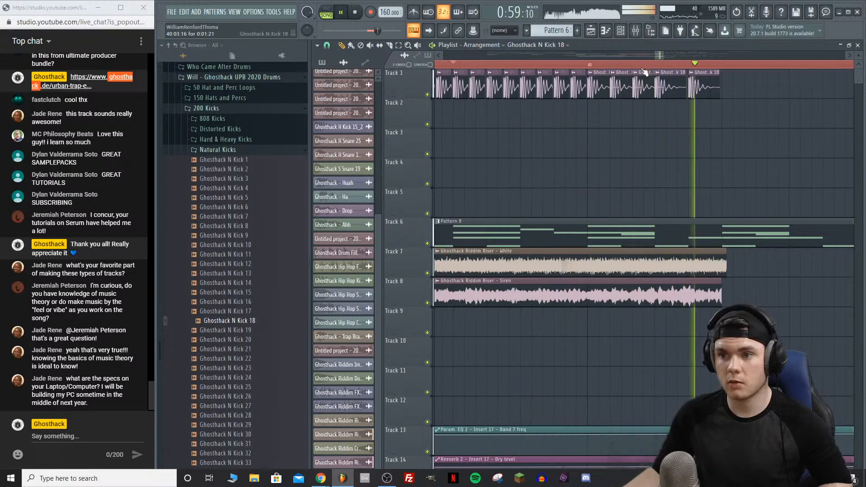
key(space)
Step: Play the build-up from bar 33 and set the N Kick 18 channel volume to 72% during playback
scroll(640, 68, down, 5)
drag(642, 69, 467, 68)
click(467, 67)
key(space)
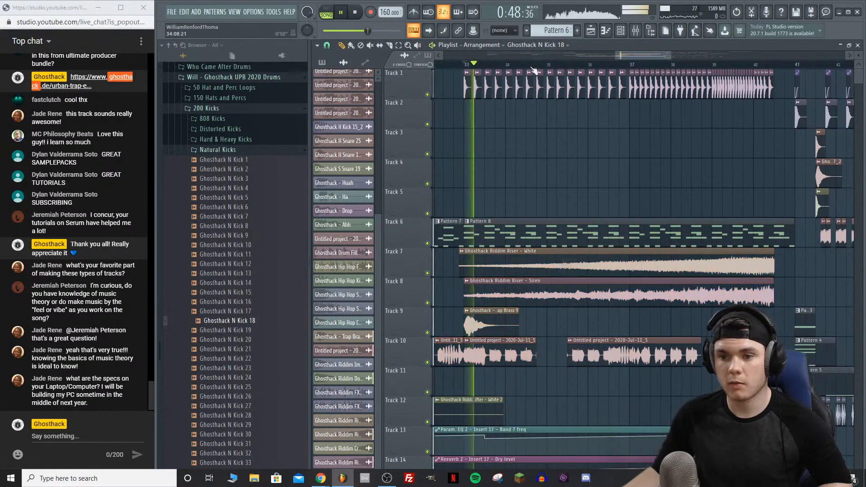
double_click(583, 89)
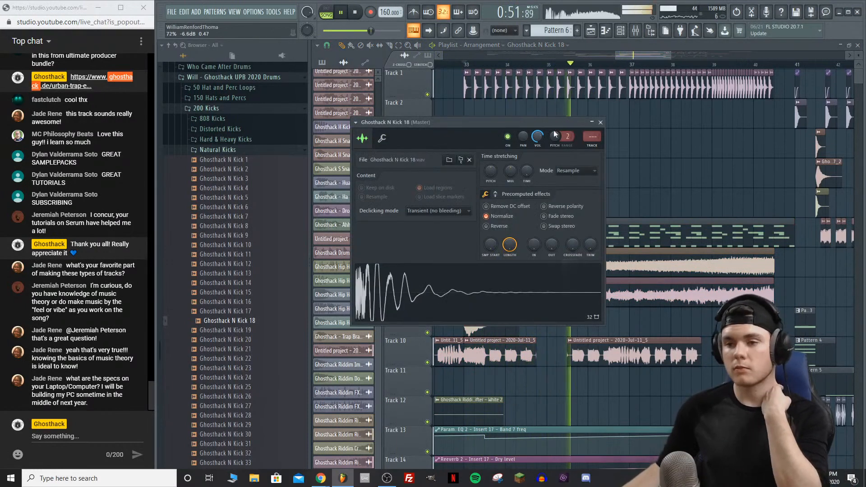
click(600, 123)
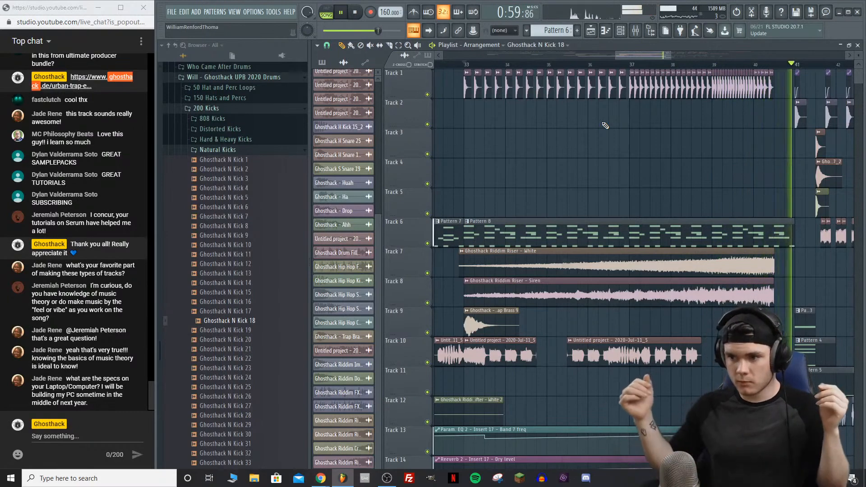
Step: Set the Riddim FX Aquabot 2 channel volume to 26% while the drop plays, and close its settings
scroll(615, 66, down, 5)
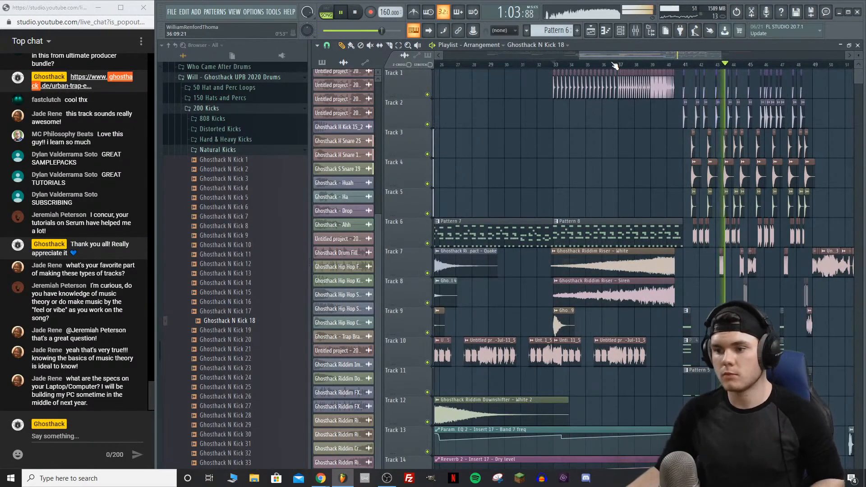
scroll(683, 66, up, 1)
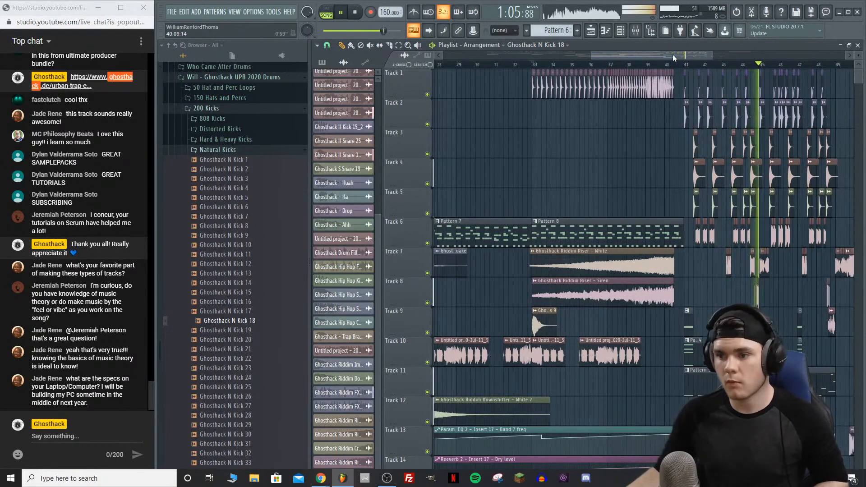
double_click(711, 87)
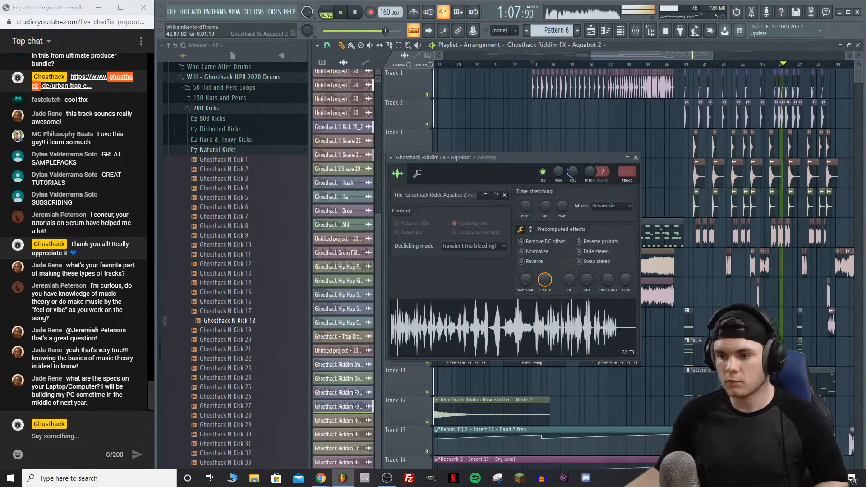
drag(573, 172, 572, 199)
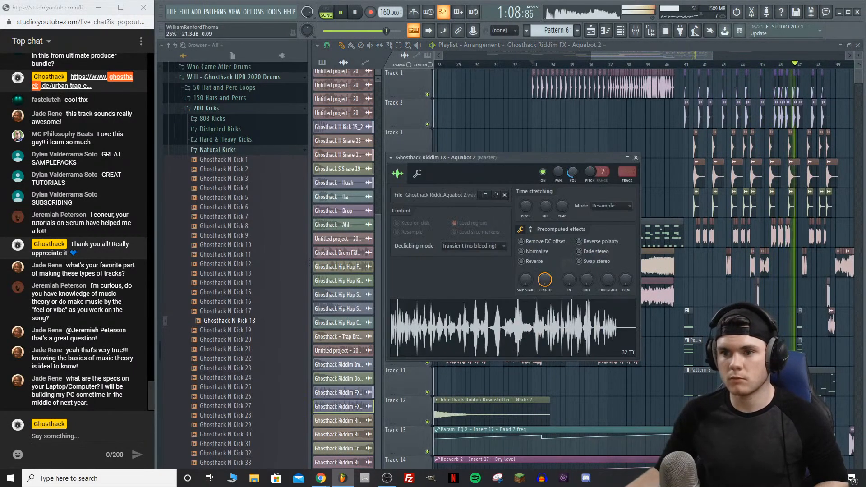
click(627, 158)
Step: Play from bar 33 and trim the White 2 downshifter clip on Track 12 to end at bar 33
click(536, 67)
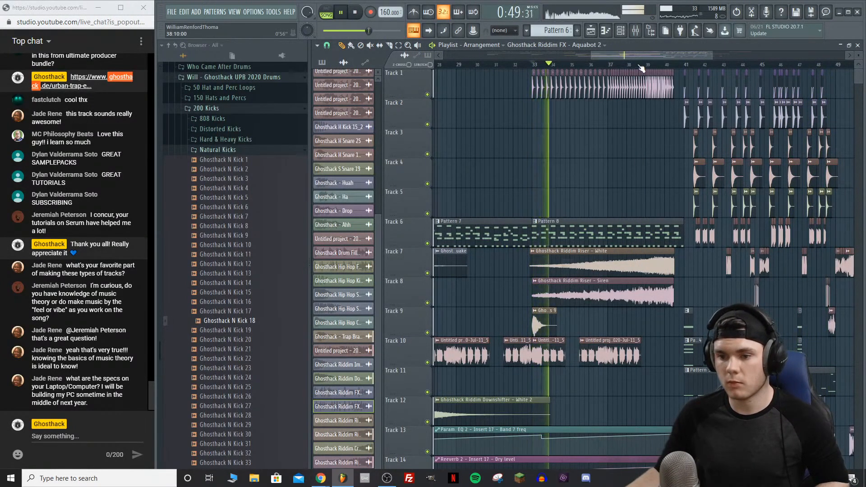
drag(549, 408, 532, 409)
key(space)
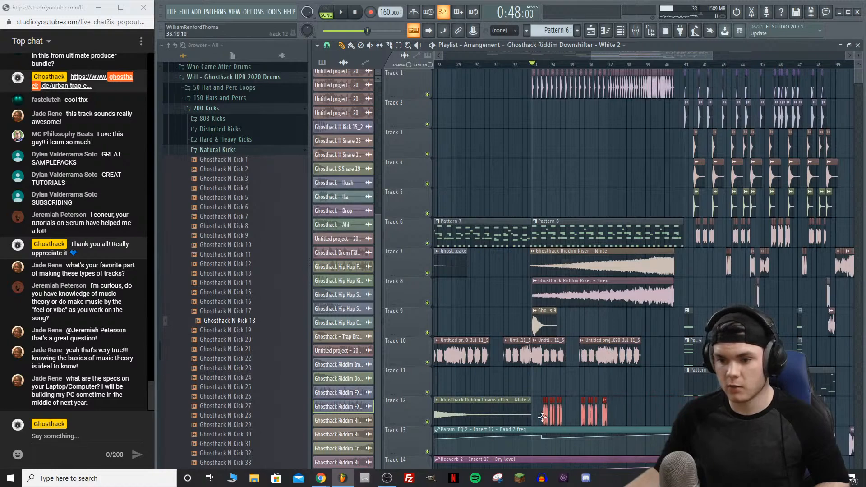
Step: Try out the short audio clips on Track 12 just after bar 33 by playing the start of the build-up
key(space)
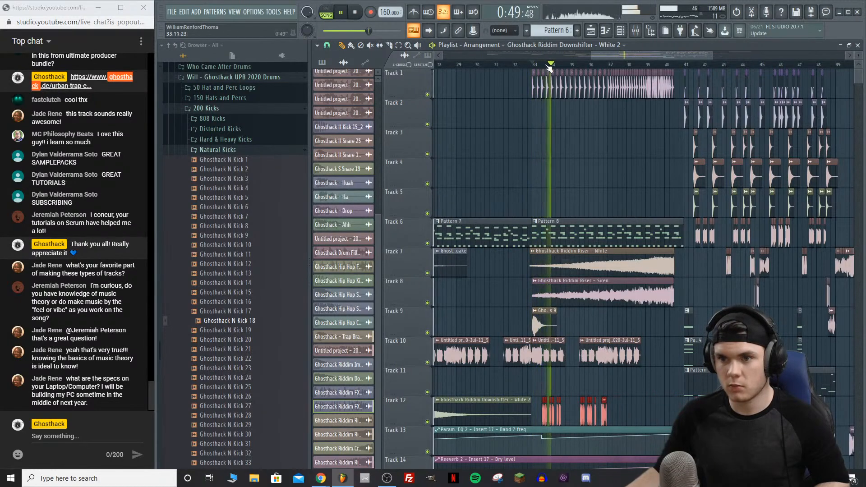
scroll(549, 67, up, 3)
scroll(549, 68, up, 3)
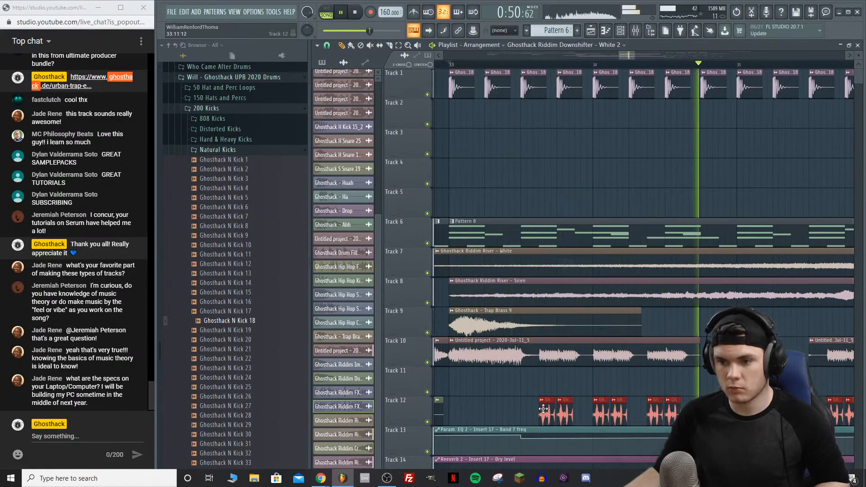
key(space)
scroll(572, 71, down, 6)
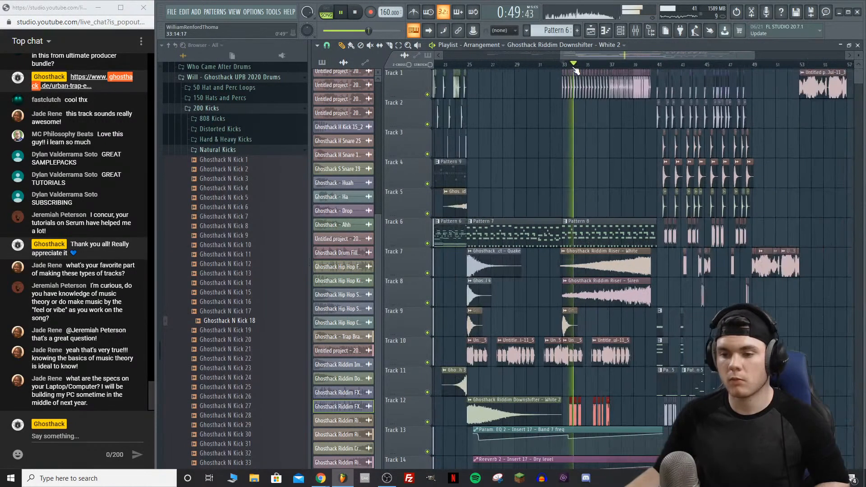
Step: Play the full build-up from just before bar 33 to judge the kick roll against the risers
click(555, 65)
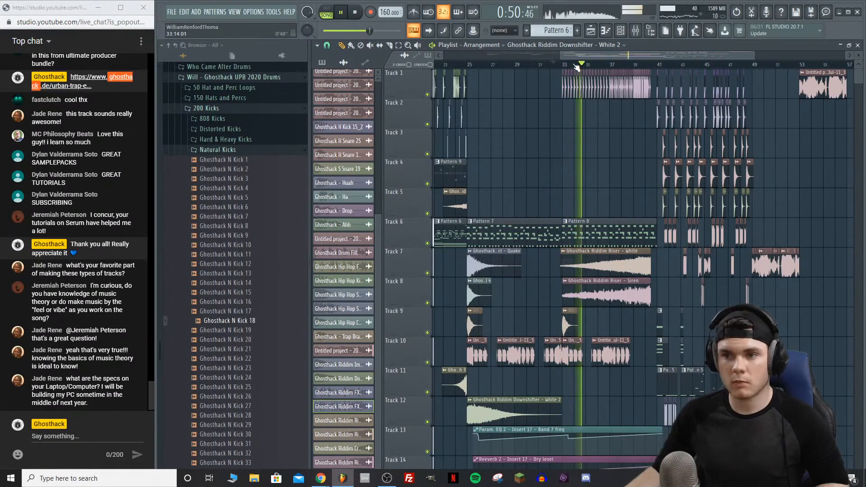
scroll(632, 65, up, 4)
scroll(635, 66, up, 2)
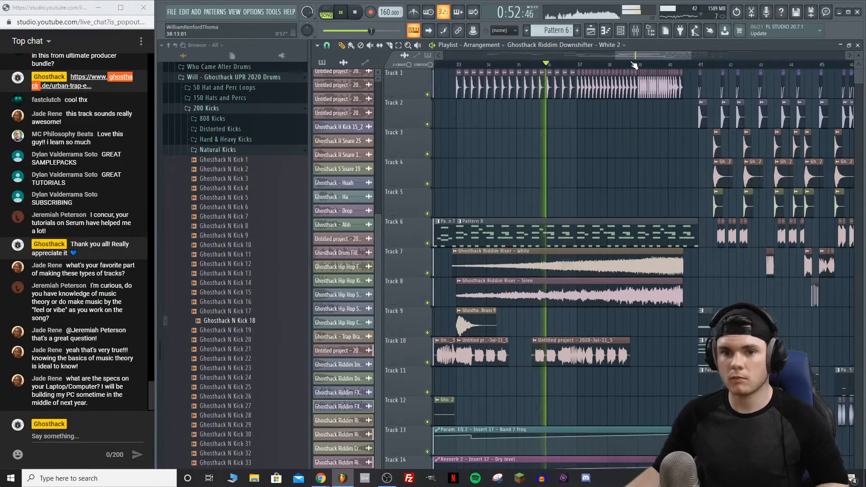
scroll(635, 66, up, 1)
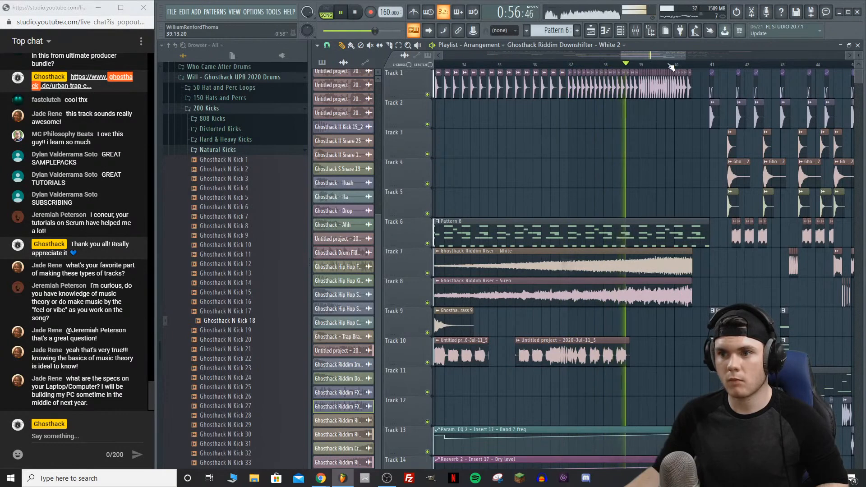
scroll(687, 65, down, 2)
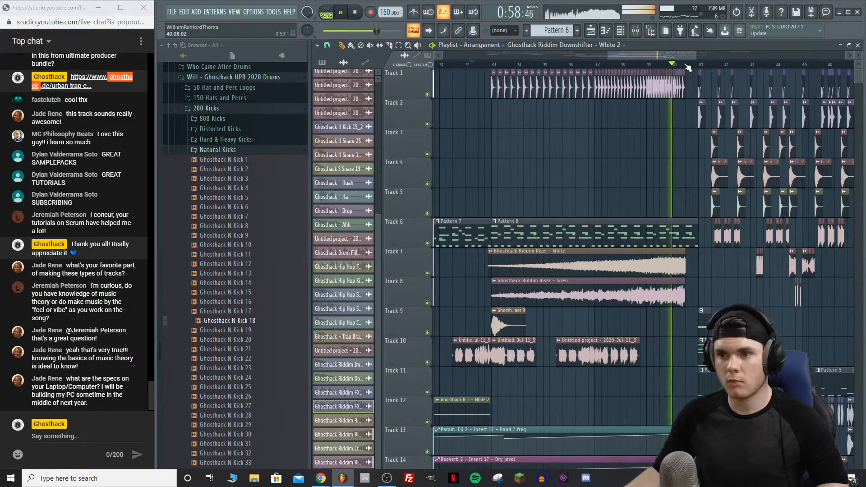
drag(471, 66, 497, 70)
key(space)
Step: Select bar 33 to the middle of bar 40 and create an automation clip for N Kick 18's Mod X over that range
drag(687, 66, 499, 72)
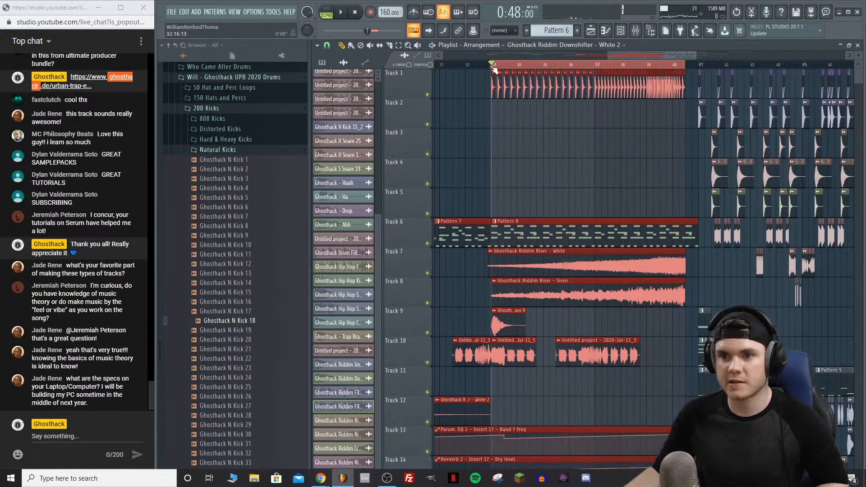
key(space)
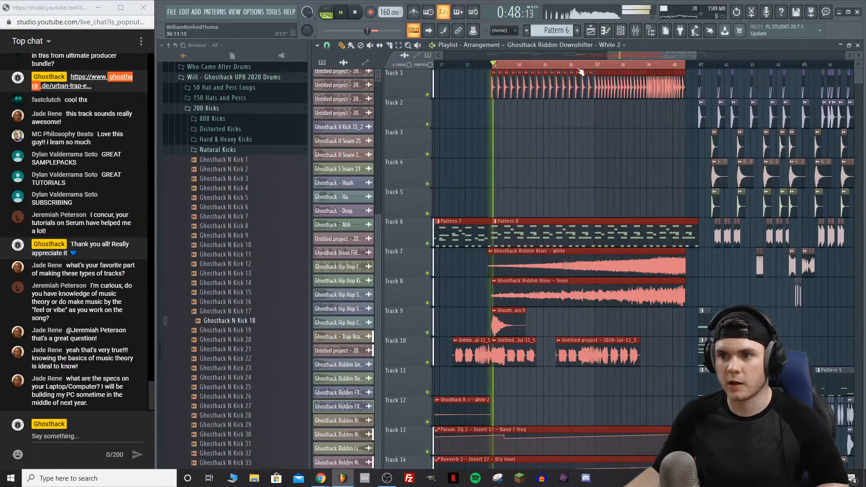
double_click(507, 87)
click(382, 139)
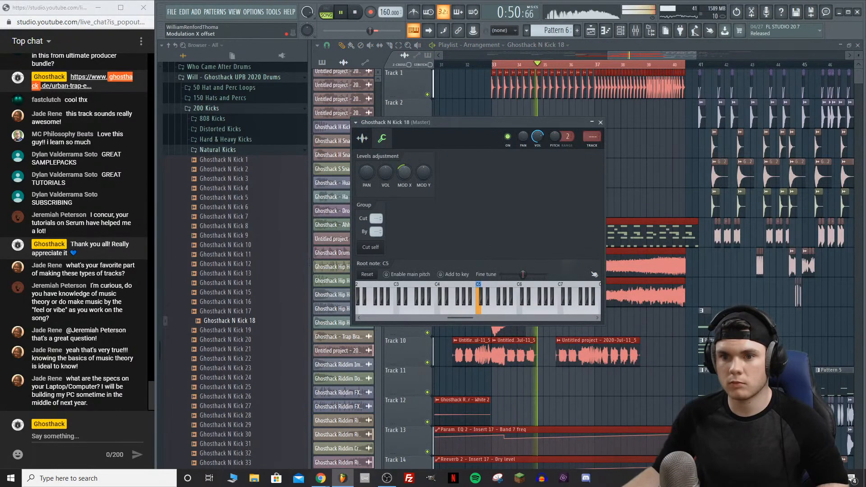
right_click(404, 172)
click(431, 232)
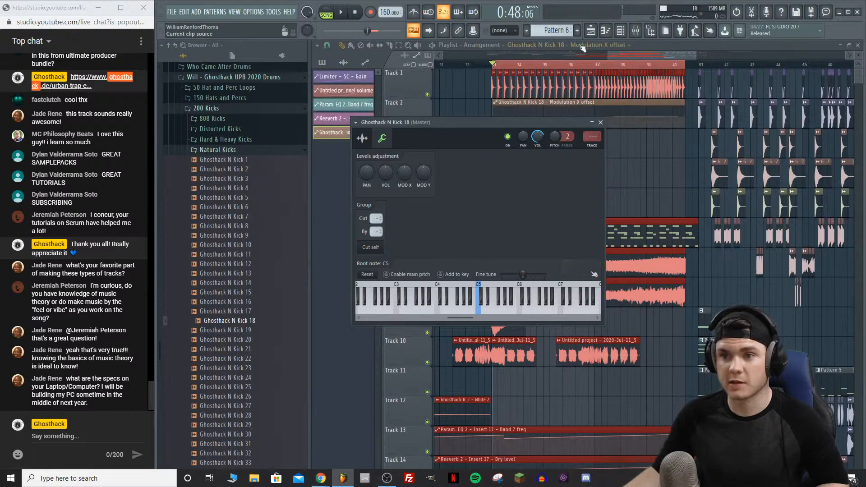
Step: Lower the low point at the start of the Modulation X automation to 15%, comparing the kick sound by playback
click(533, 103)
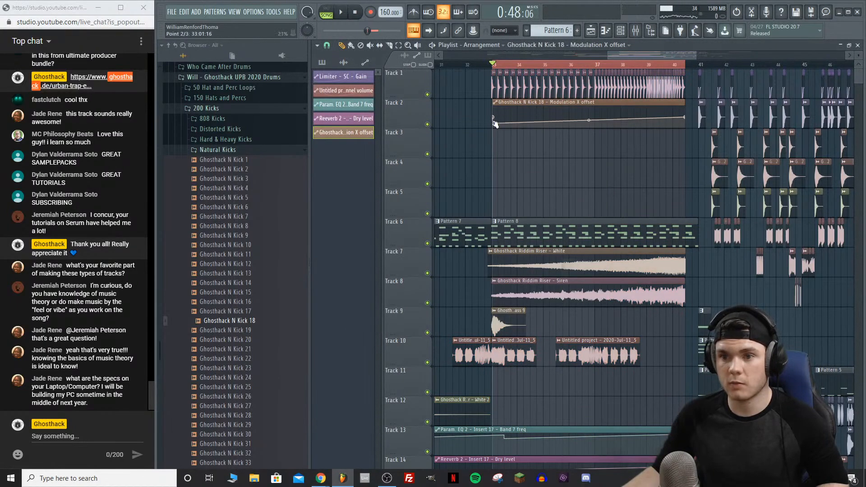
key(space)
key(space)
key(space)
drag(494, 123, 494, 125)
key(space)
key(space)
key(space)
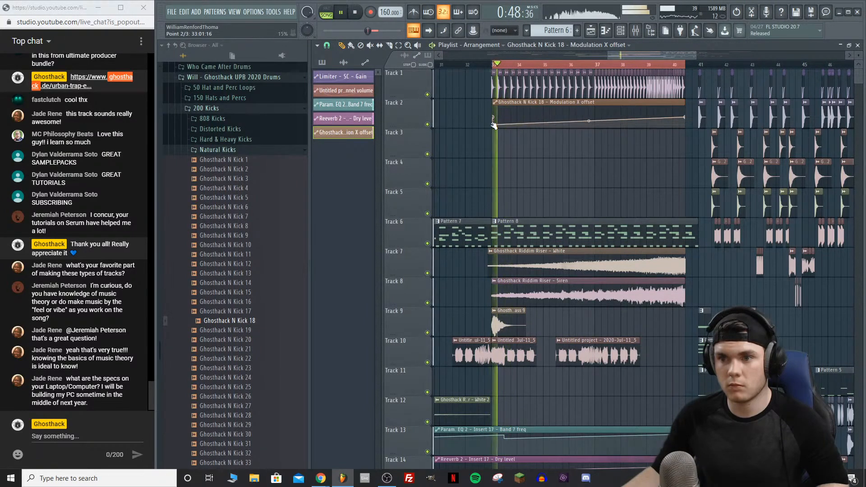
Step: Align the Modulation X automation clip to start at bar 33 and end with the Siren riser, playing the build-up
click(475, 64)
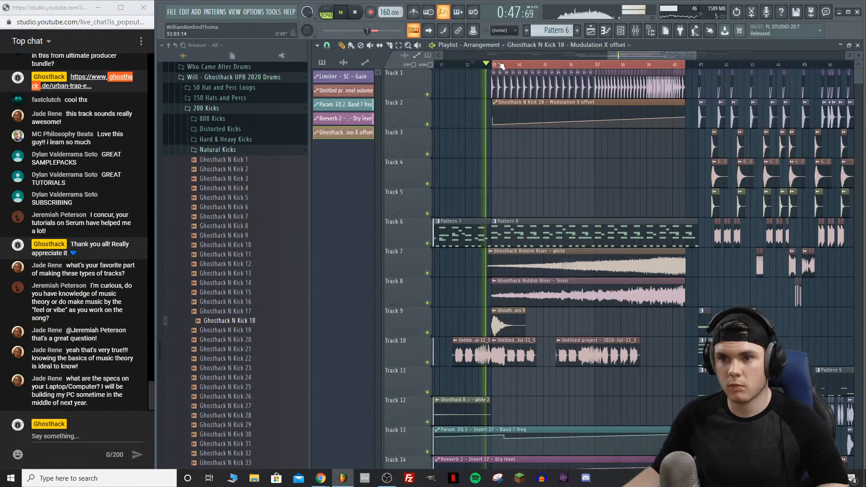
scroll(496, 66, up, 5)
key(space)
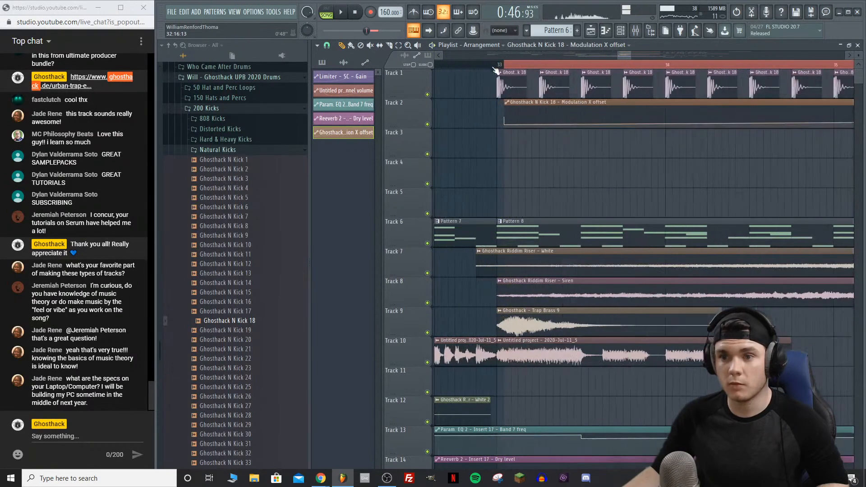
scroll(512, 67, down, 5)
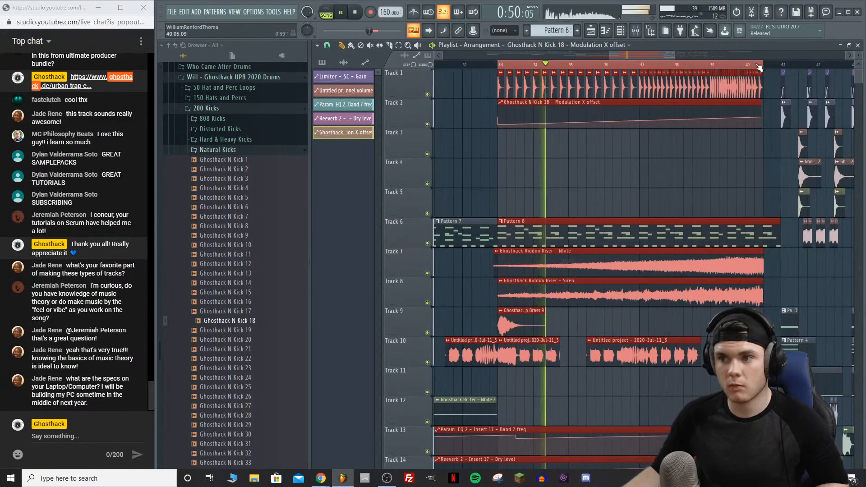
scroll(797, 129, up, 5)
drag(790, 119, 795, 118)
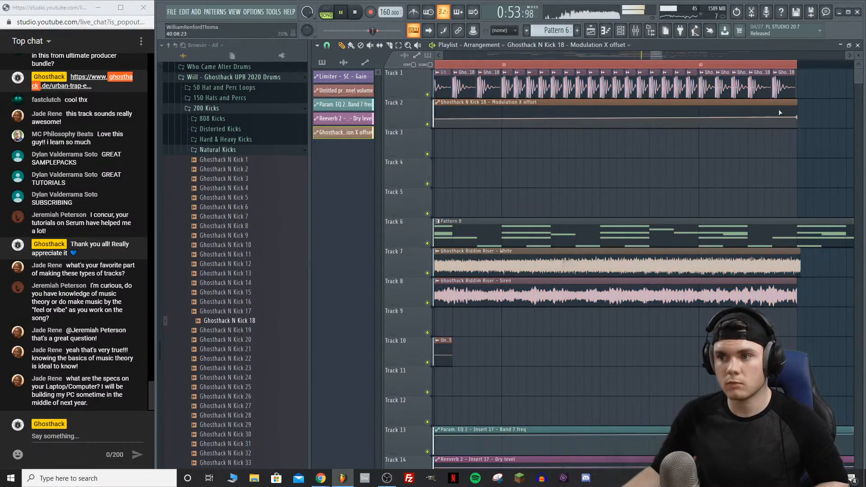
scroll(701, 70, down, 5)
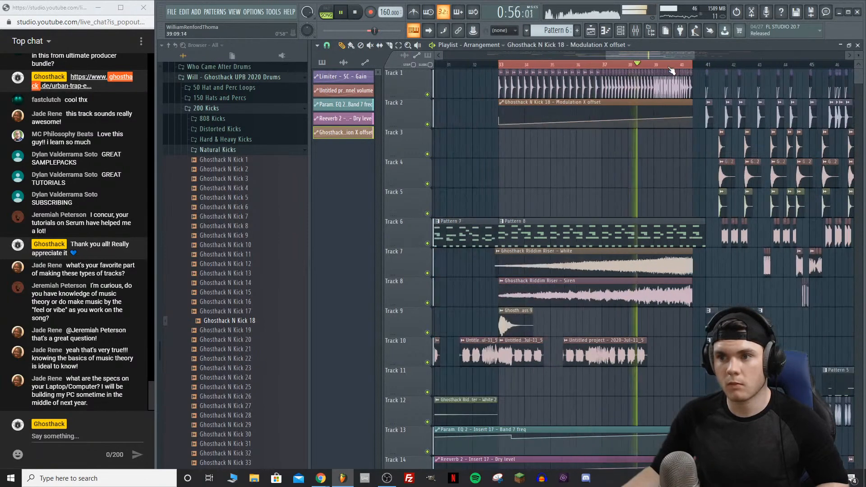
Step: Copy the 50% end value of the Modulation X automation and paste it onto a new point at bar 37
right_click(692, 117)
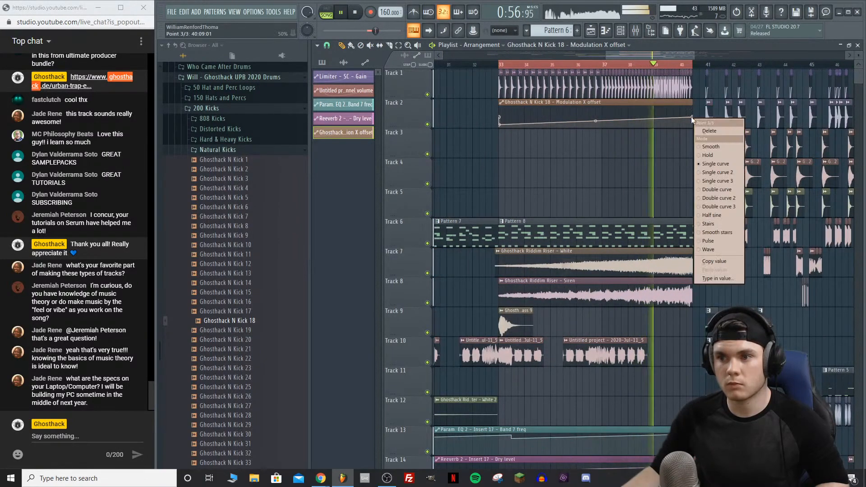
click(716, 260)
key(space)
right_click(604, 116)
right_click(603, 117)
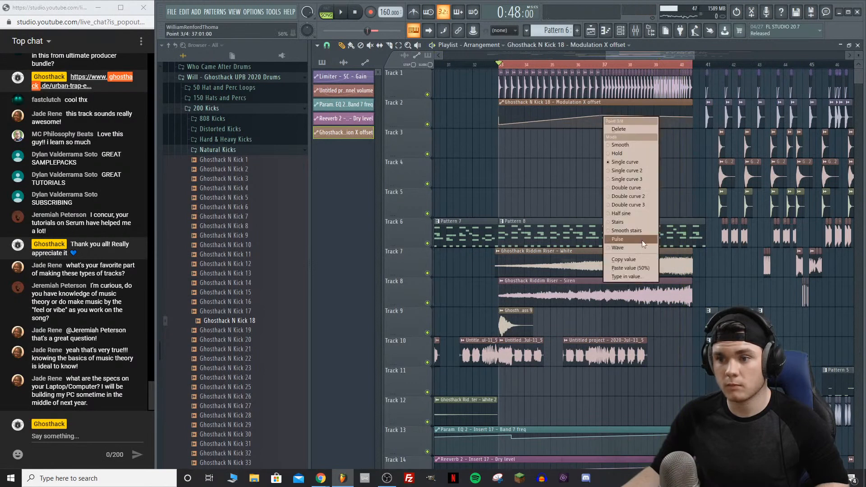
click(639, 269)
Step: Play the kick roll with the reshaped modulation and inspect the Ghosthack N Kick 18 sample settings
key(space)
click(599, 66)
click(543, 65)
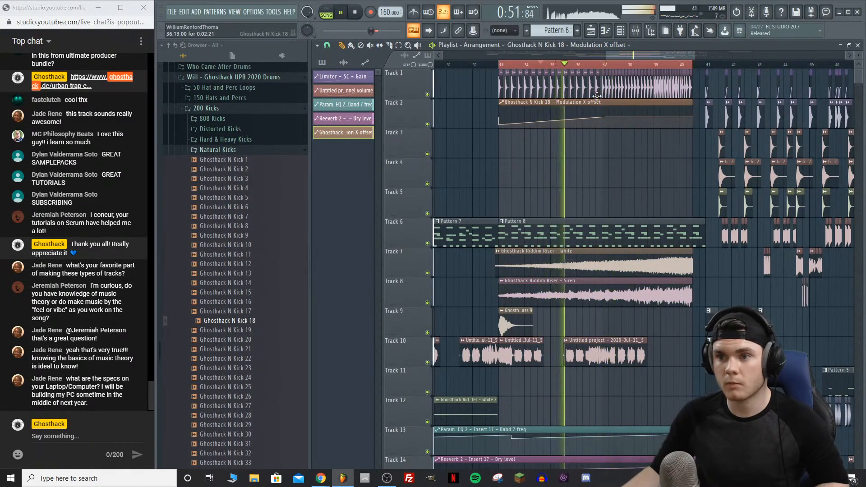
double_click(574, 86)
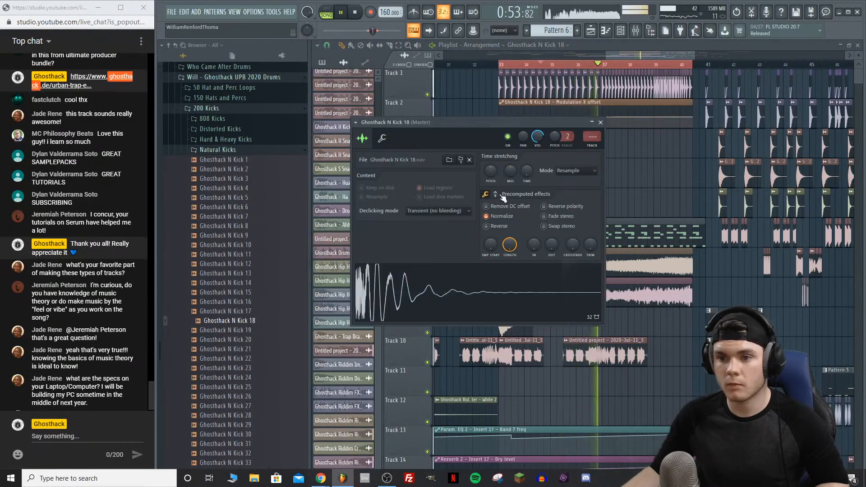
click(600, 122)
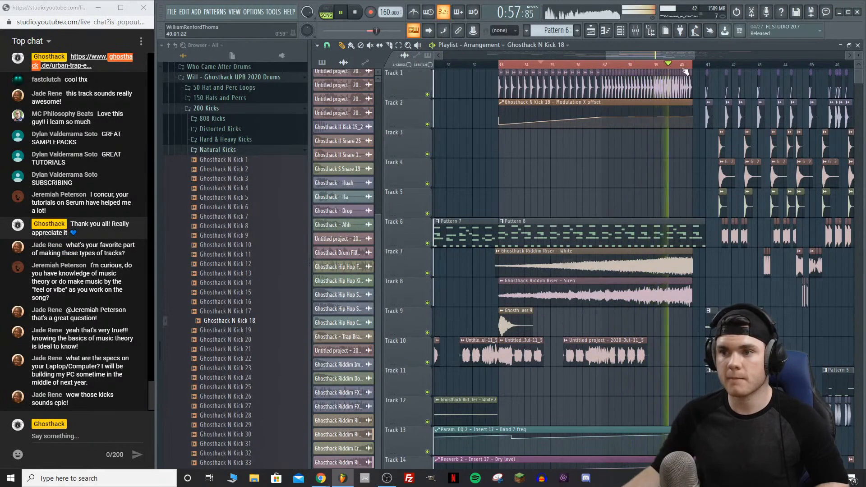
drag(500, 67, 498, 67)
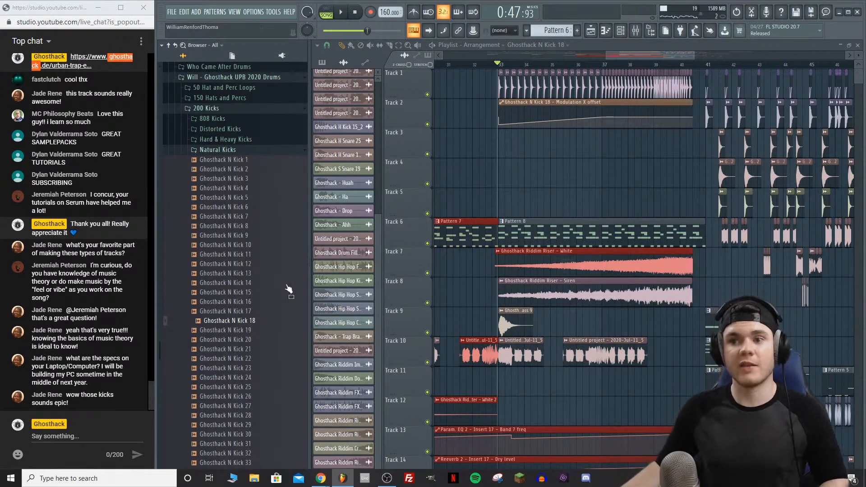
double_click(499, 80)
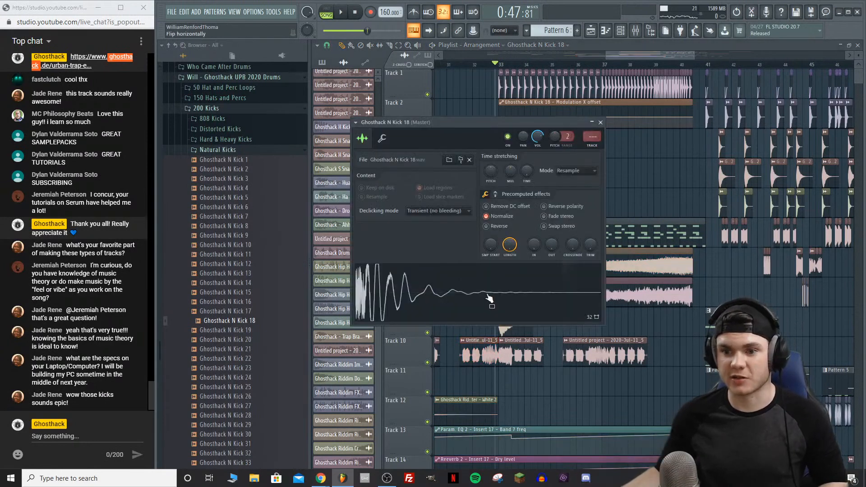
click(601, 122)
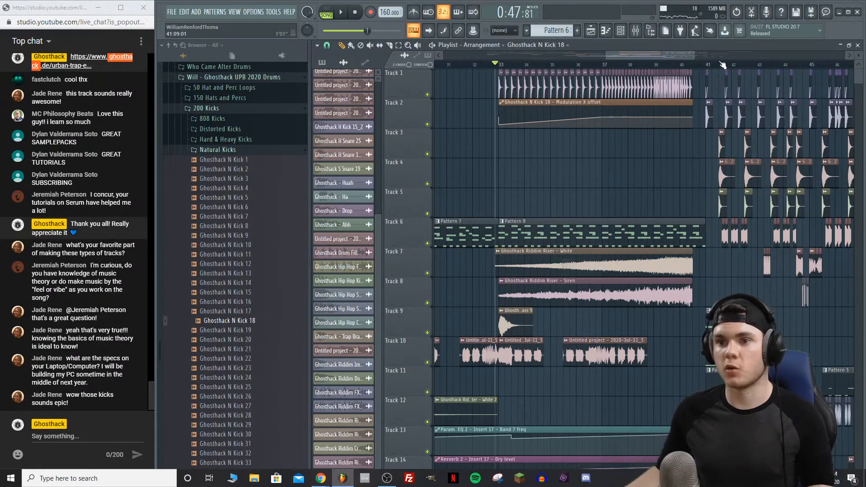
Step: Play the arrangement from bar 25 to bar 41 and collapse the Natural Kicks folder
drag(610, 56, 559, 61)
click(484, 66)
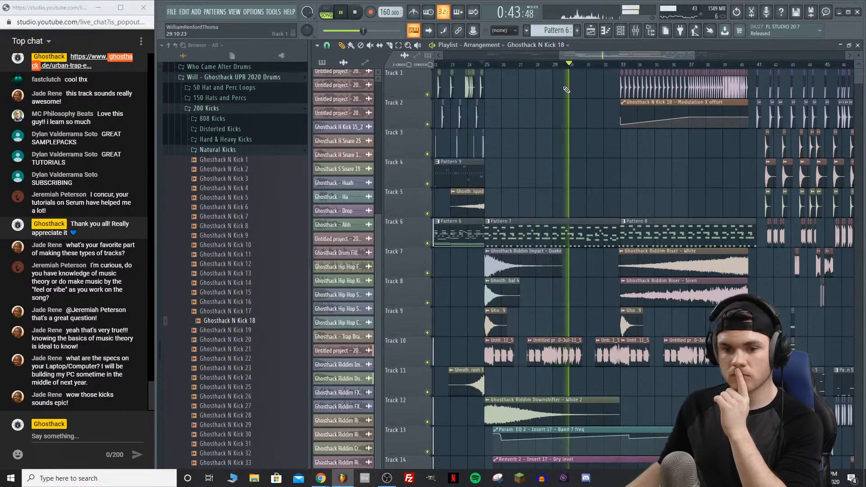
click(236, 150)
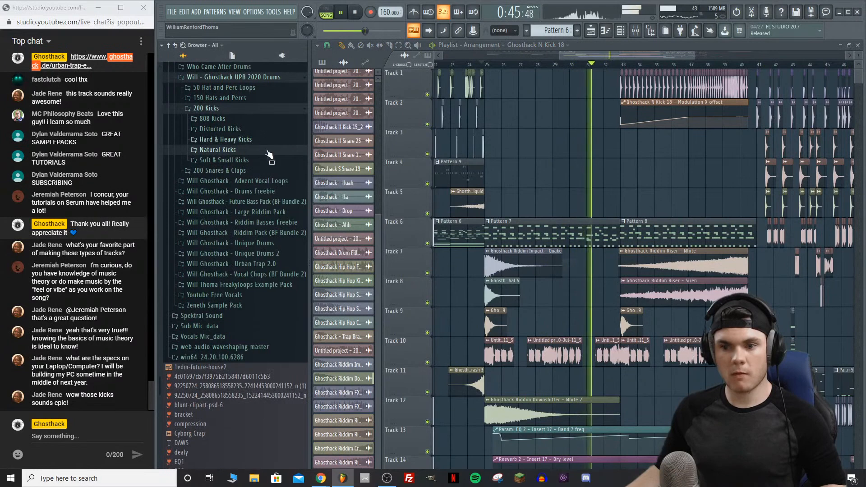
scroll(567, 352, down, 2)
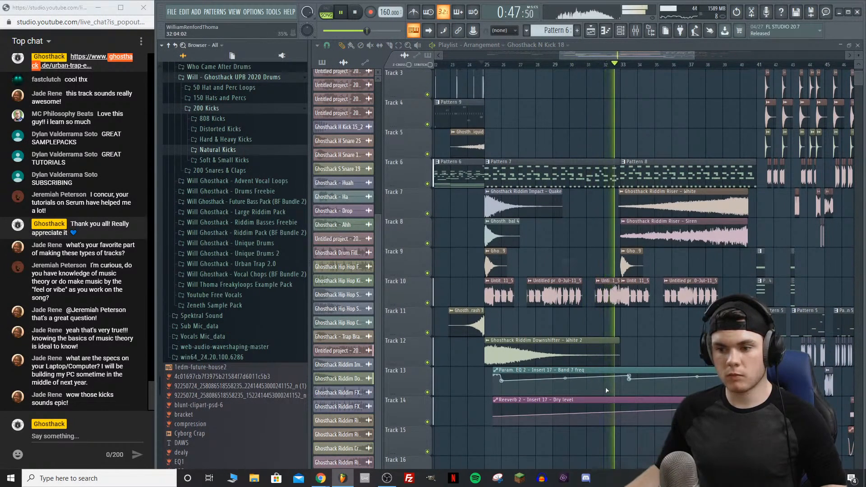
click(567, 386)
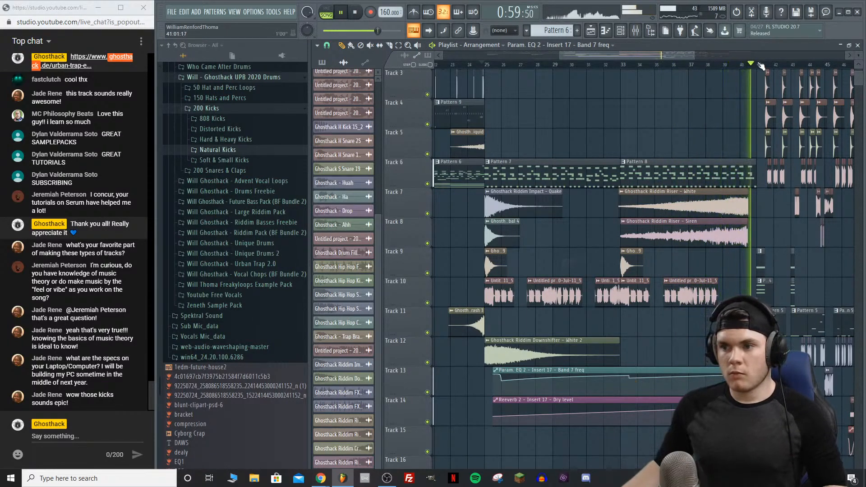
key(space)
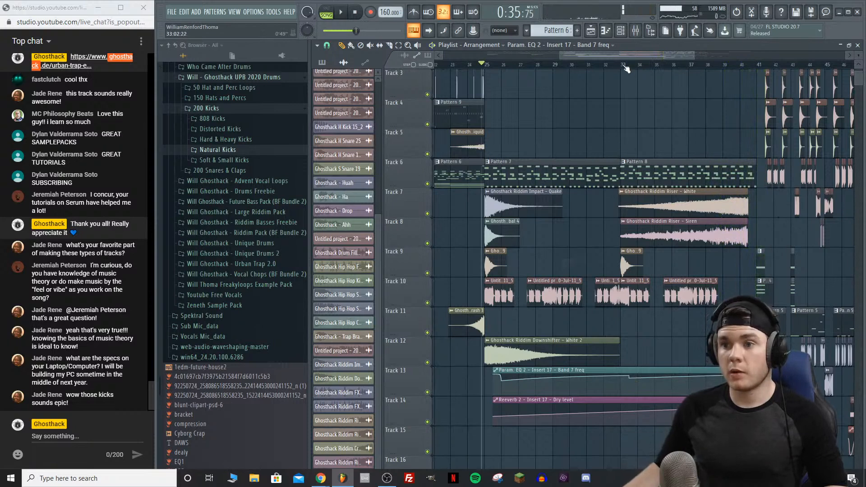
Step: Select bars 33 to 41 in the playlist, aligned to the grid, and play the selection
drag(625, 68, 745, 76)
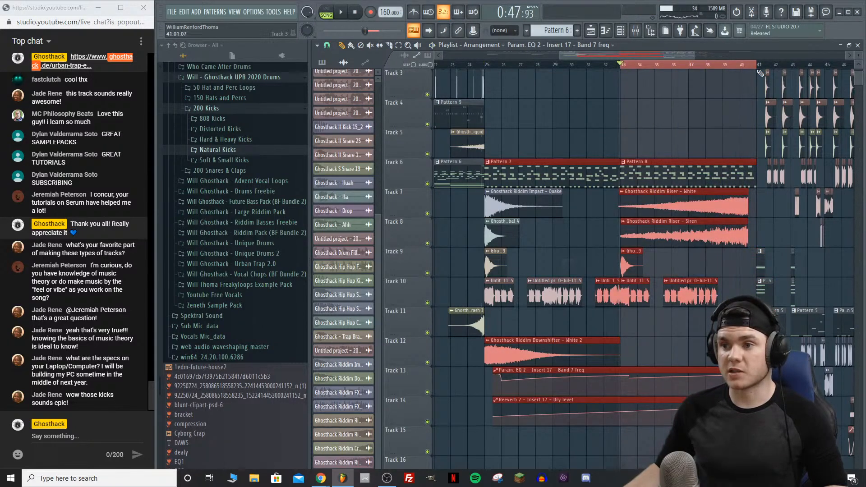
key(space)
scroll(632, 71, up, 3)
key(space)
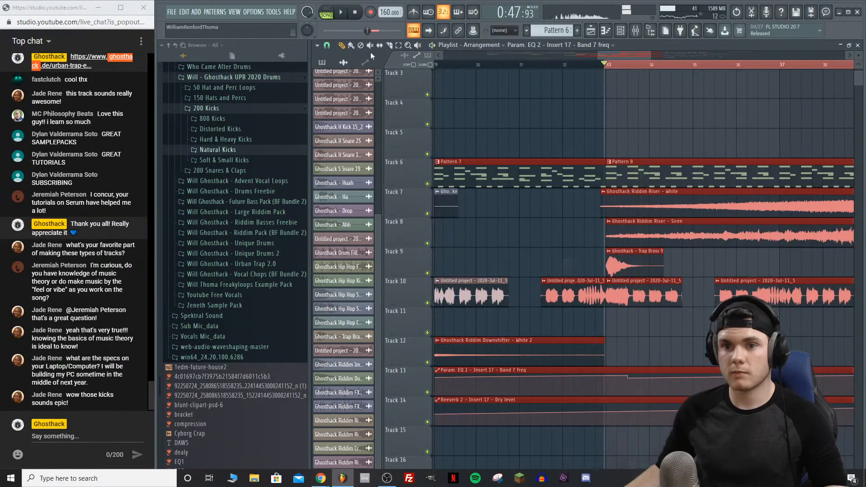
click(328, 45)
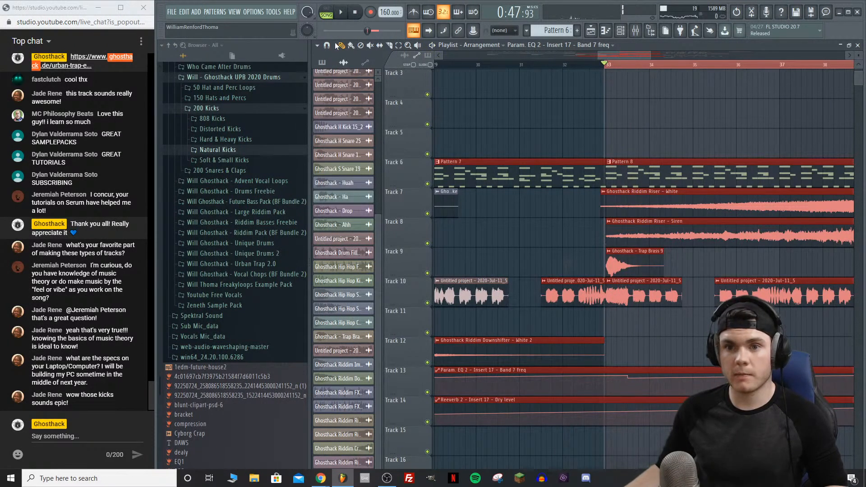
click(327, 46)
click(334, 69)
click(607, 66)
key(space)
drag(613, 56, 630, 58)
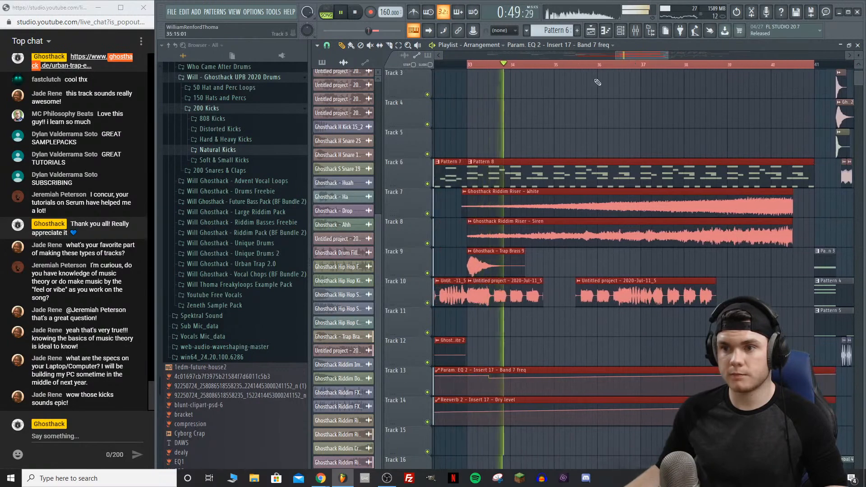
Step: Display the unsorted channels and add Fruity parametric EQ 2 to mixer Insert 11, used by the FLEX channels
key(F6)
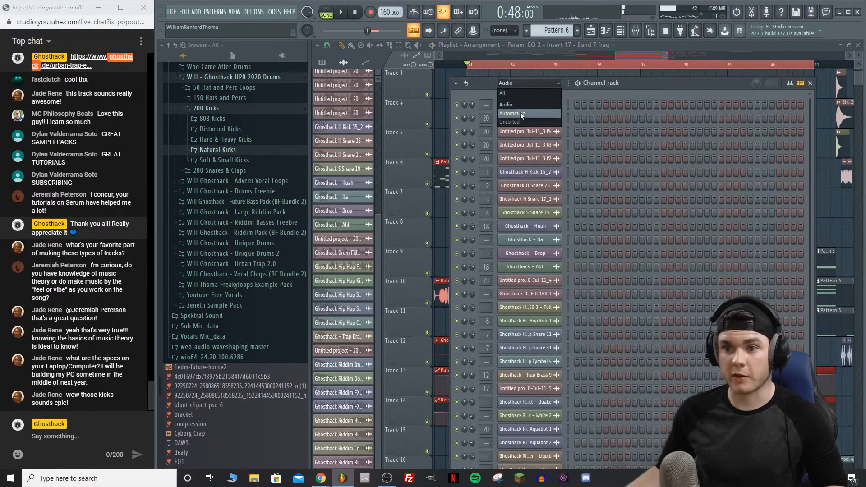
click(521, 122)
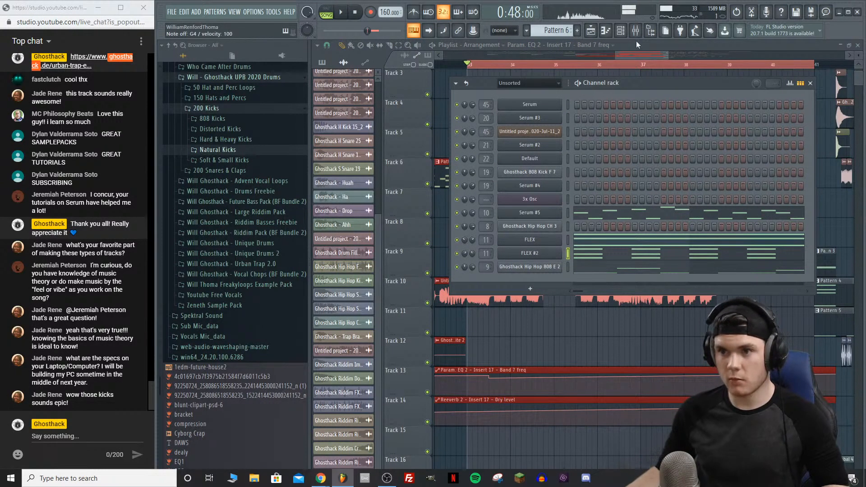
key(F9)
click(438, 222)
click(644, 207)
click(540, 118)
Step: Configure Band 1 of the Insert 11 EQ as a high pass and sweep its frequency during playback, ending at the minimum
key(space)
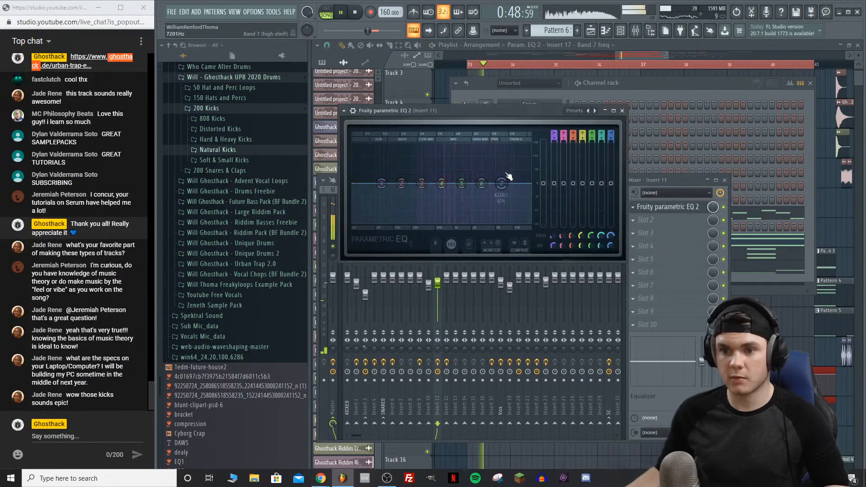
click(574, 111)
click(591, 135)
drag(373, 183, 386, 183)
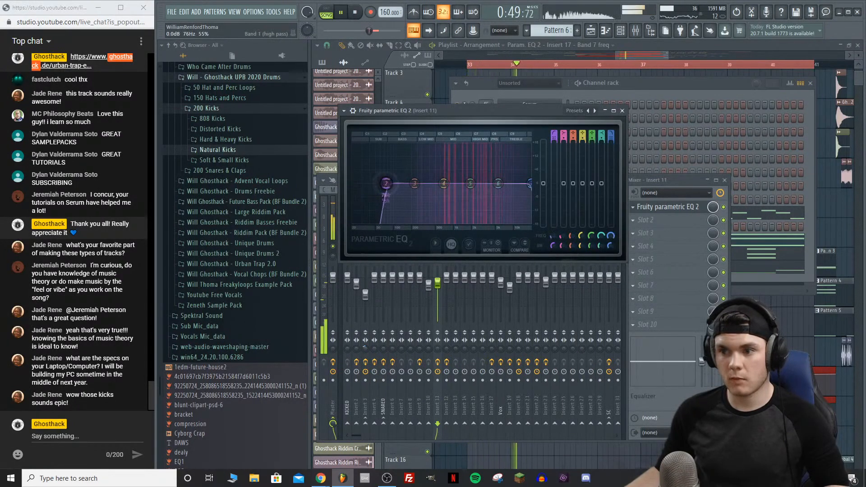
key(space)
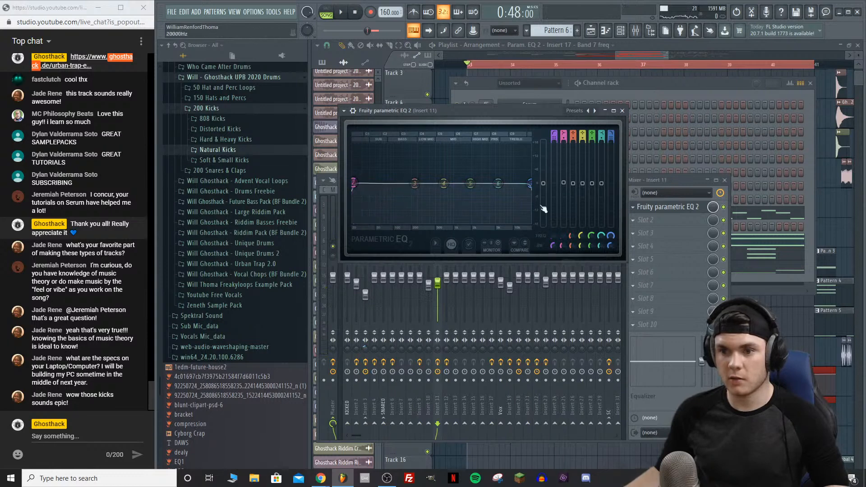
Step: Create an automation clip for the EQ's Band 1 frequency and shape a straight rise from bar 33 to a point at 40:09
right_click(562, 239)
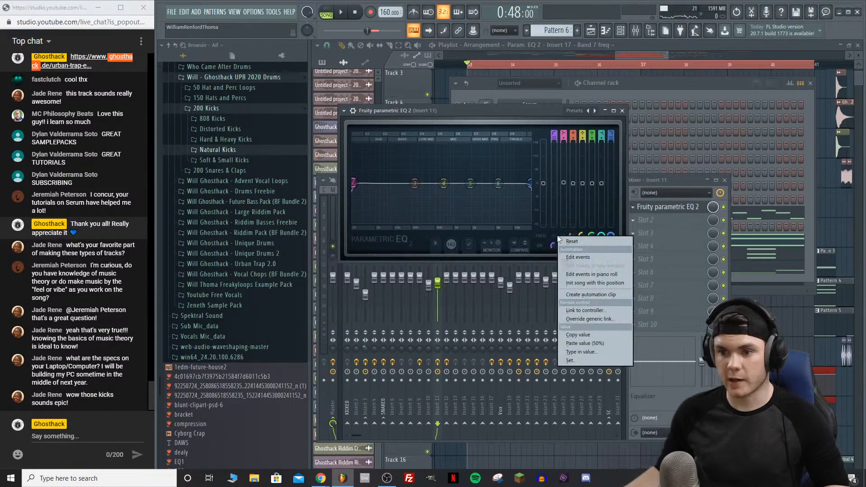
click(588, 296)
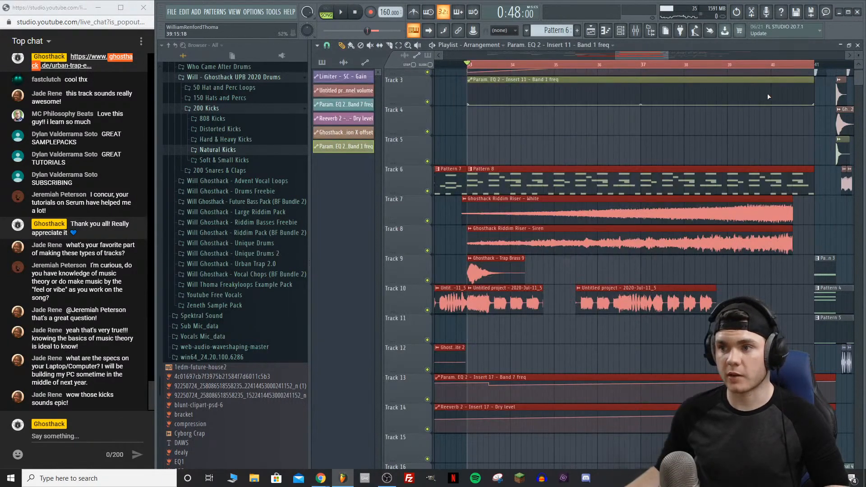
scroll(768, 96, up, 2)
click(793, 147)
key(space)
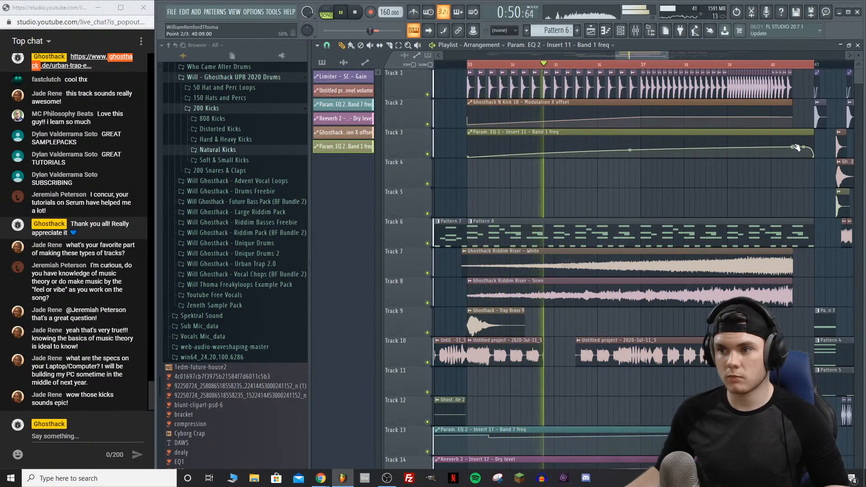
drag(793, 147, 793, 142)
right_click(630, 146)
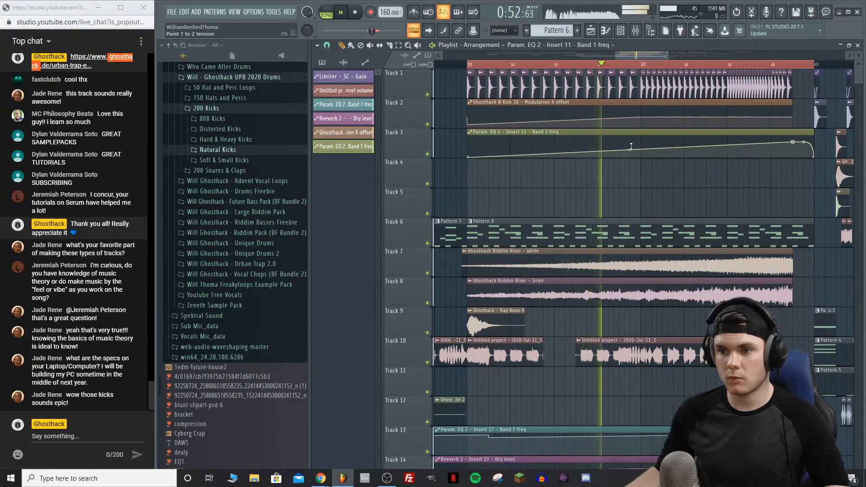
Step: Isolate Tracks 3 and 6 and raise the Band 1 frequency automation point at 40:09 to 85%
right_click(428, 154)
click(427, 244)
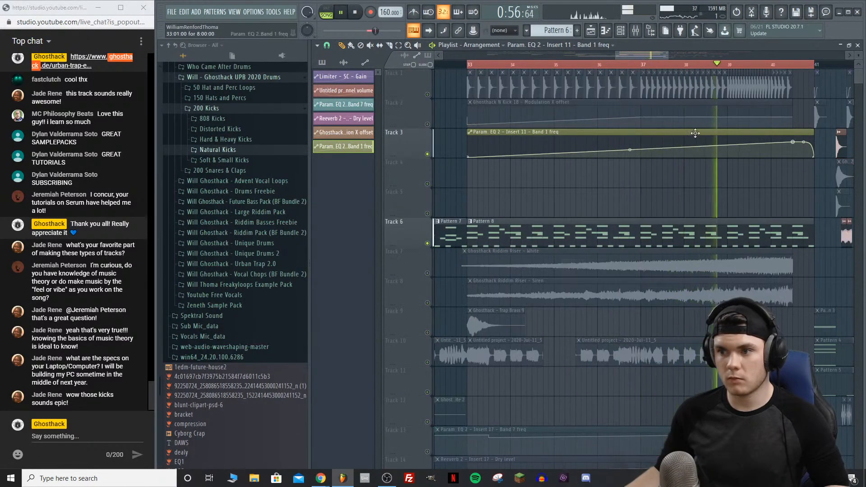
drag(796, 144, 794, 141)
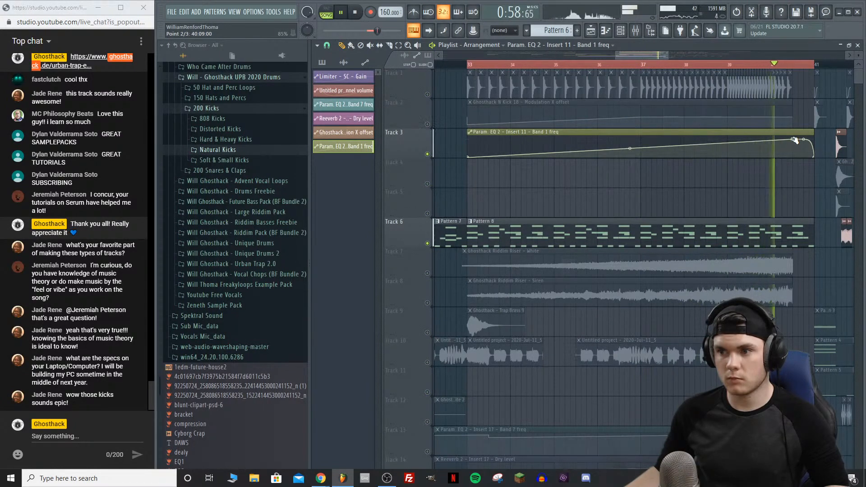
key(space)
Step: Stretch the Band 1 frequency automation clip back to start at bar 29 and play the filtered melody
drag(616, 55, 548, 70)
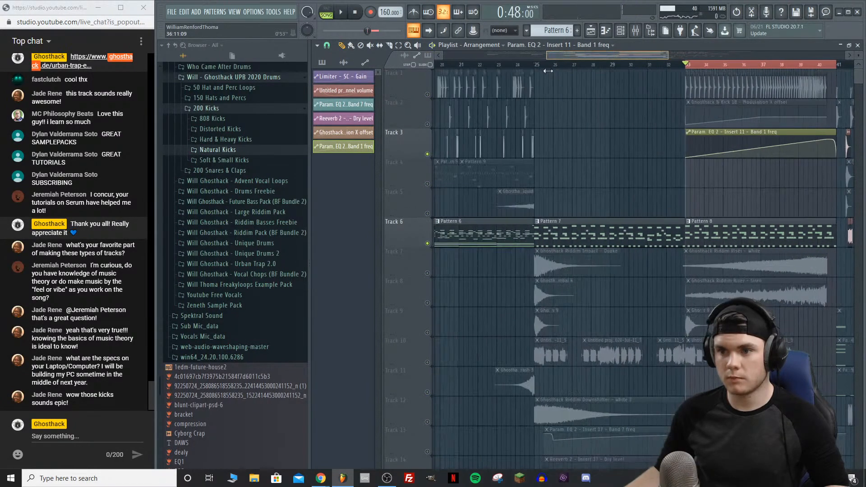
drag(696, 132, 635, 132)
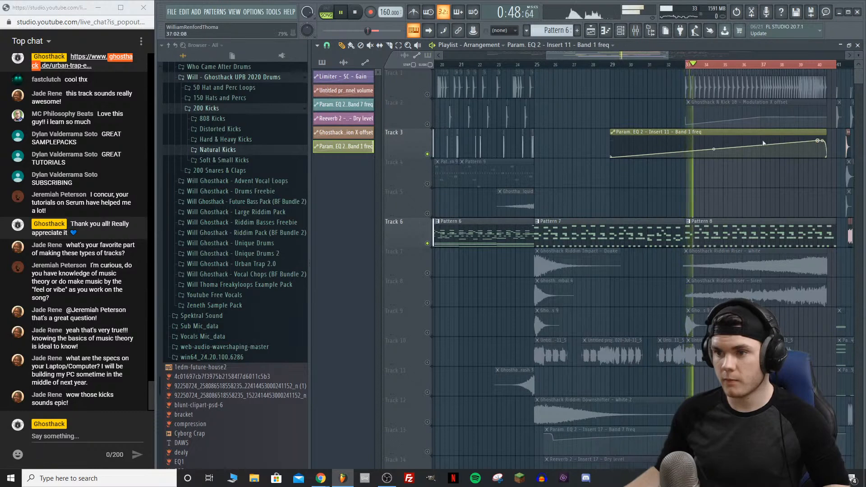
click(747, 66)
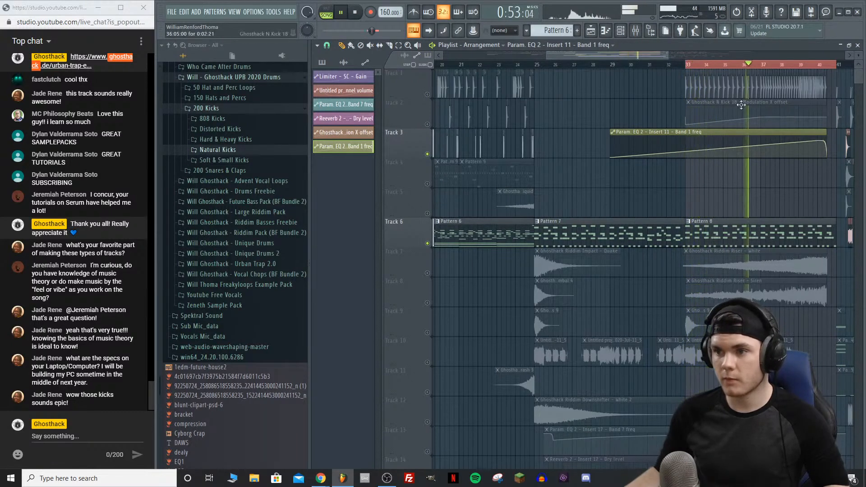
Step: Bend the Band 1 frequency rise upward, raise its peak, and set the end point at bar 41 to Single curve 3
drag(716, 150, 716, 145)
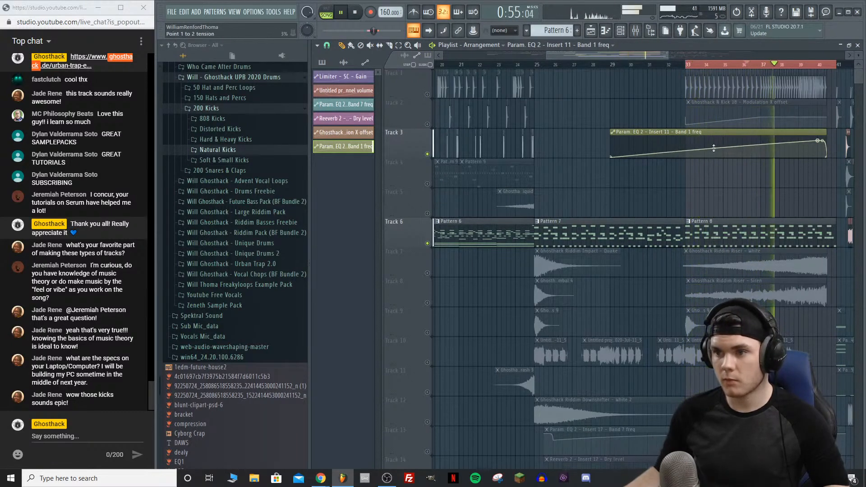
drag(820, 141, 820, 139)
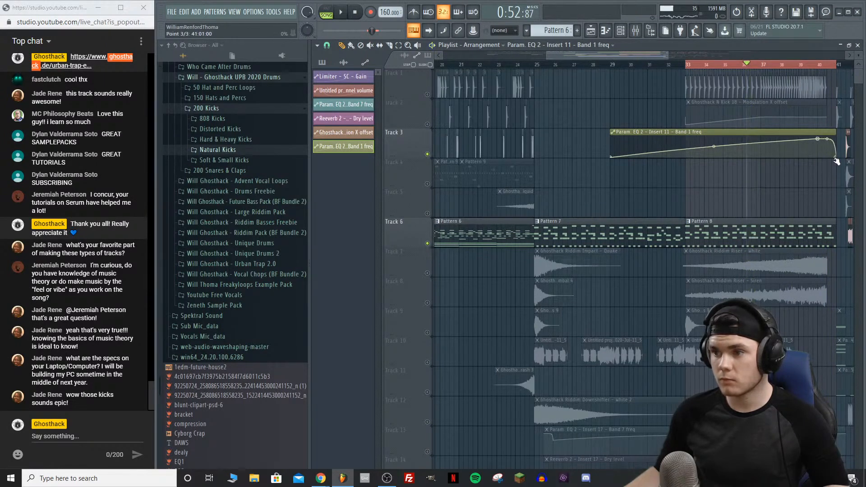
right_click(836, 155)
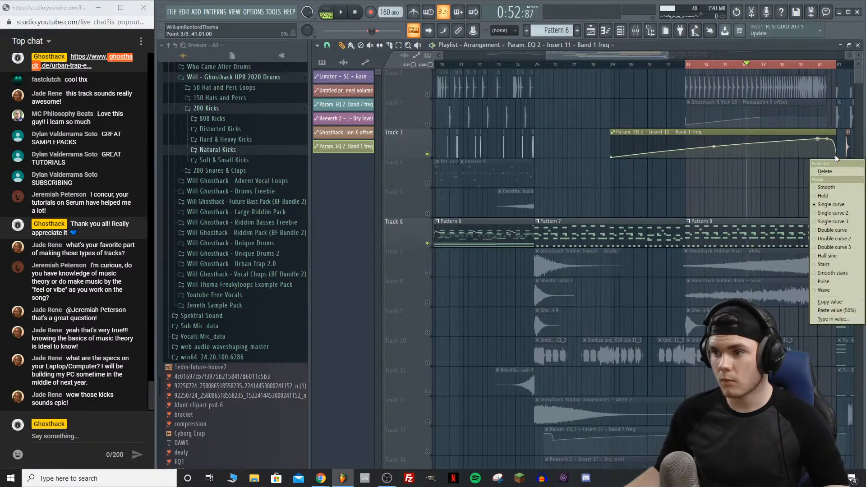
click(852, 222)
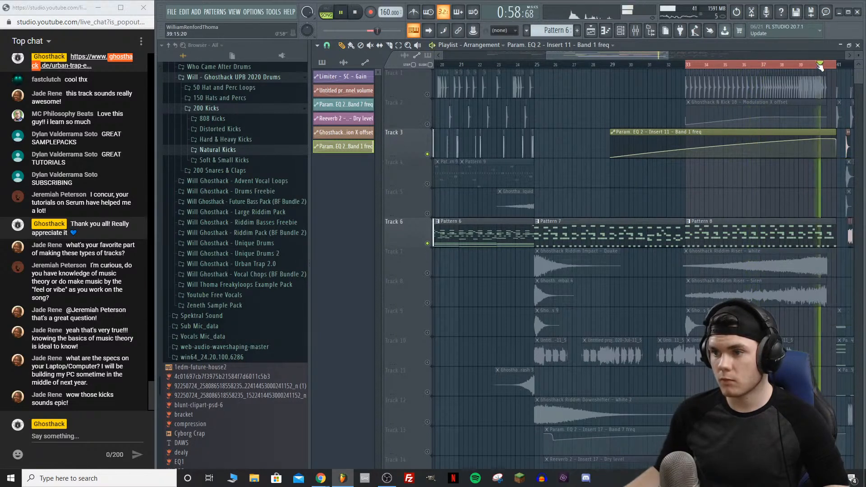
Step: Clear the track solo and play the full build-up from bar 33 into the drop
key(space)
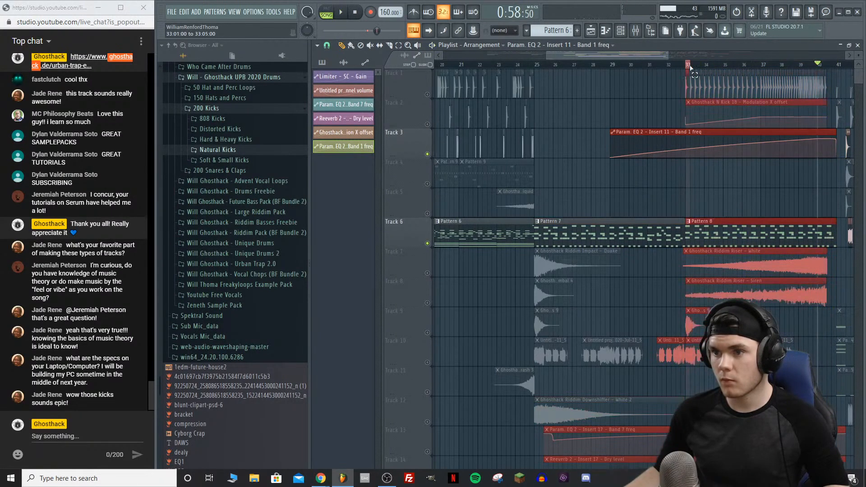
click(687, 66)
right_click(428, 244)
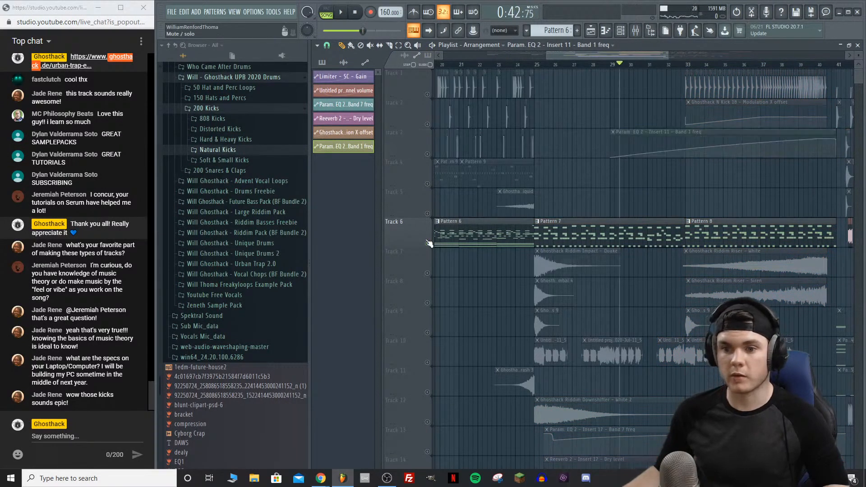
right_click(428, 244)
drag(645, 54, 661, 56)
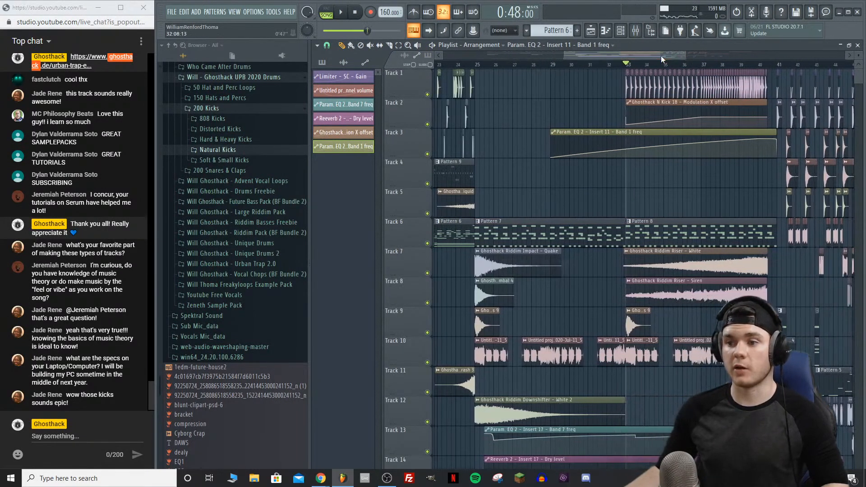
key(space)
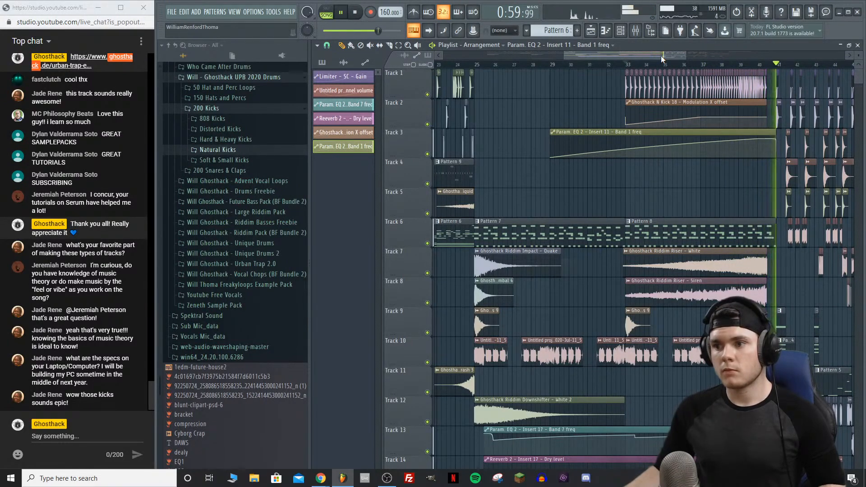
Step: Shorten Pattern 8 on Track 6 to end at 40:09 and play the transition into bar 41
scroll(704, 66, down, 2)
scroll(736, 67, up, 4)
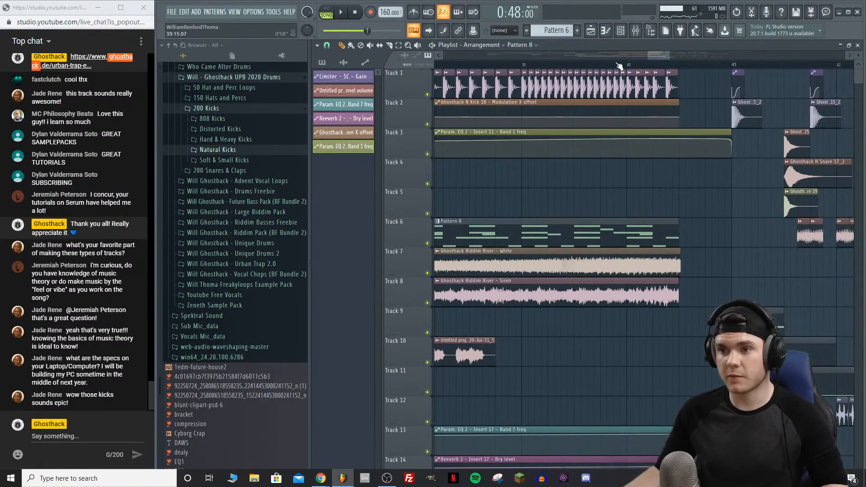
key(space)
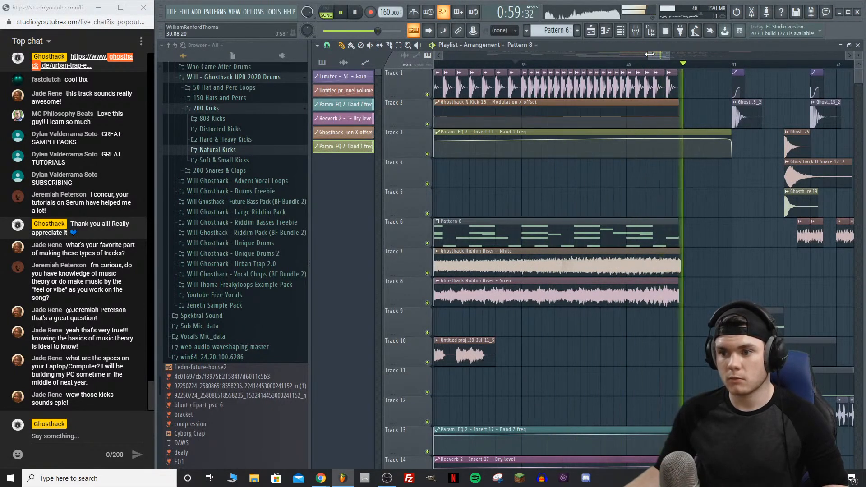
drag(649, 54, 670, 55)
key(space)
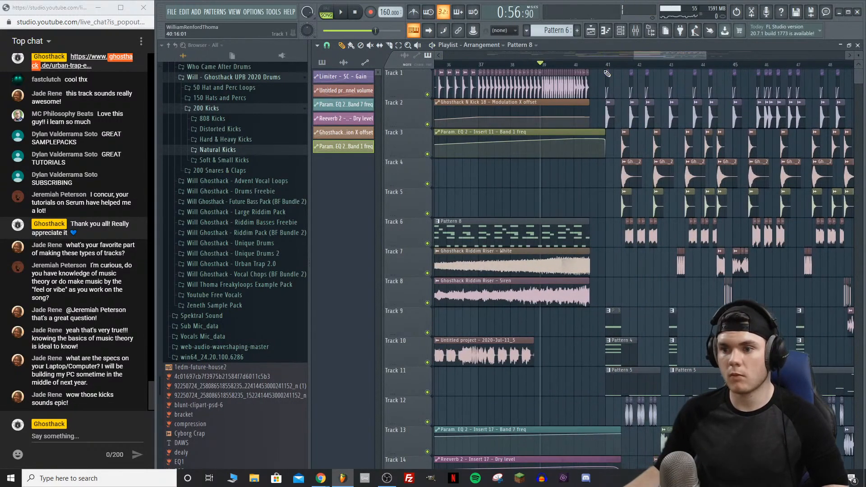
Step: Fill the gap on Track 12 from 40:09 to bar 41 with four Ghosthack Riddim FX - Aquabot 2 clips
scroll(607, 73, up, 5)
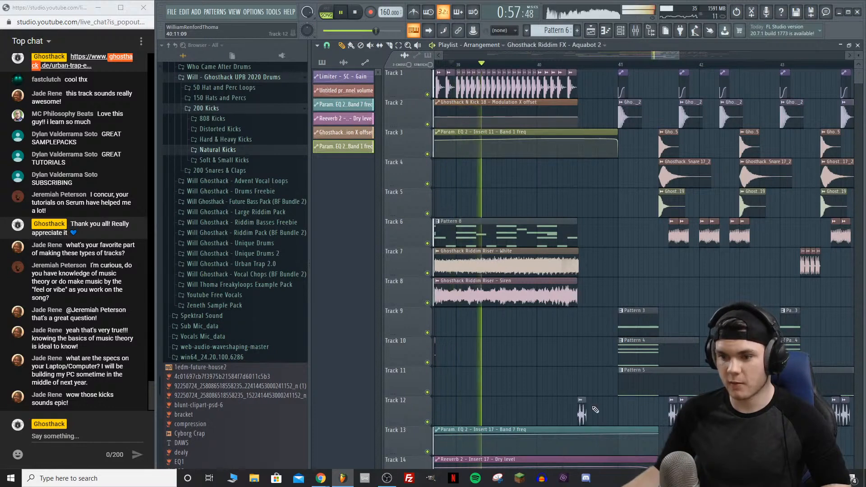
drag(582, 409, 612, 410)
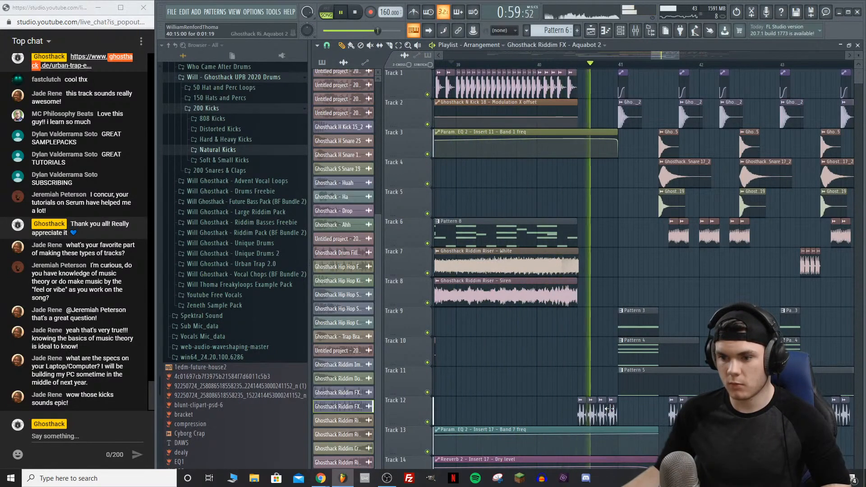
key(space)
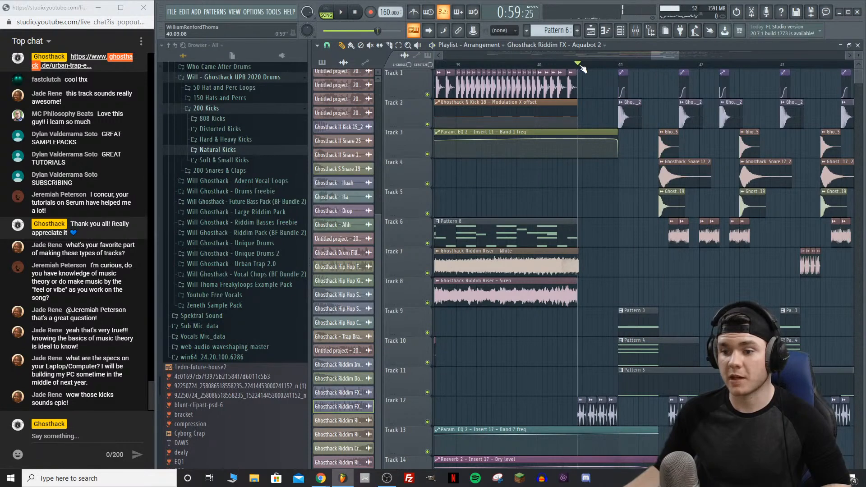
Step: Delete the Aquabot 2 clips at 40:09 and 40:11 on Track 12, auditioning the gap after each removal
scroll(581, 68, up, 5)
key(space)
key(space)
right_click(599, 411)
key(space)
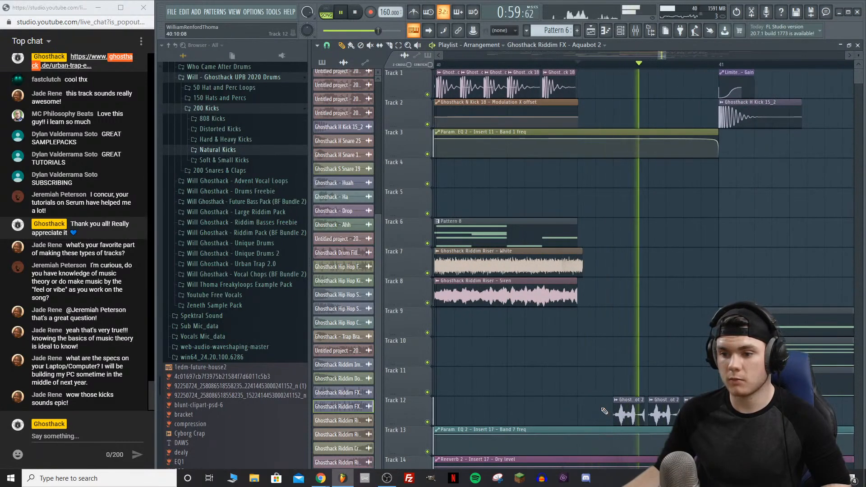
key(space)
key(space)
right_click(624, 412)
key(space)
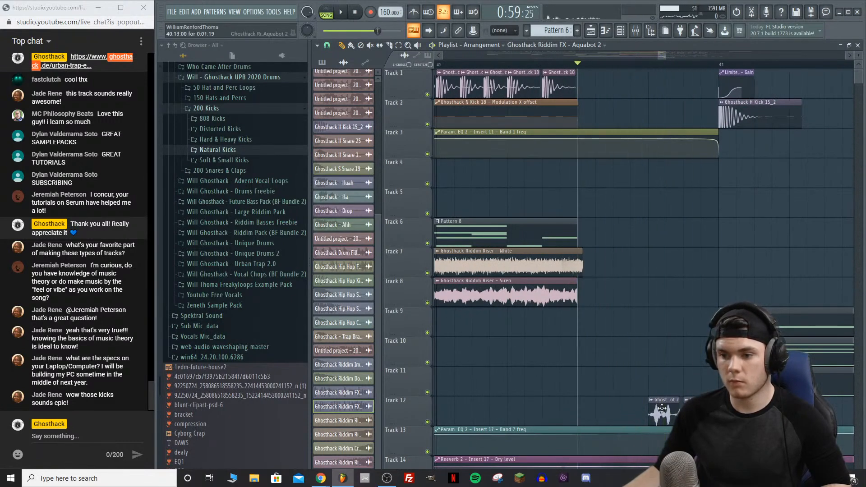
Step: Move the Aquabot 2 clip at 40:13 on Track 12 to 40:11 and play the fill
drag(662, 408, 627, 408)
key(space)
key(space)
key(space)
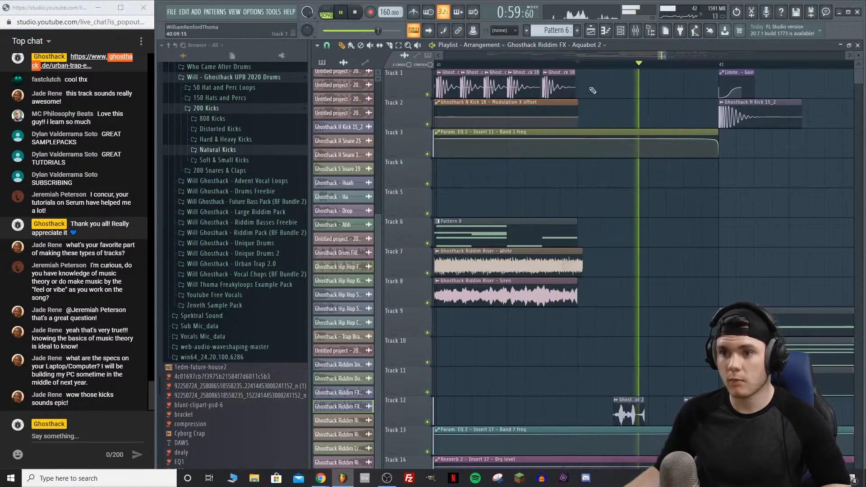
Step: Place a Ghosthack Drum Fill 160 1 clip on Track 9 running from 40:11 to bar 41, and audition it
scroll(540, 70, down, 4)
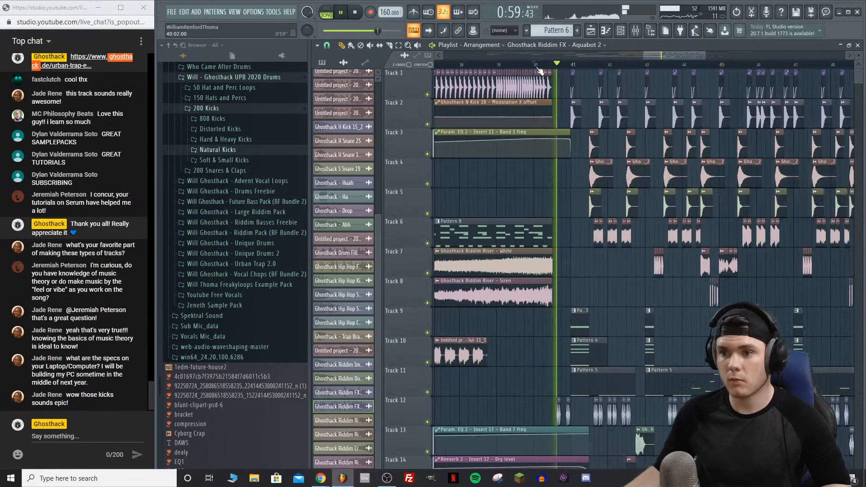
scroll(540, 69, down, 4)
key(space)
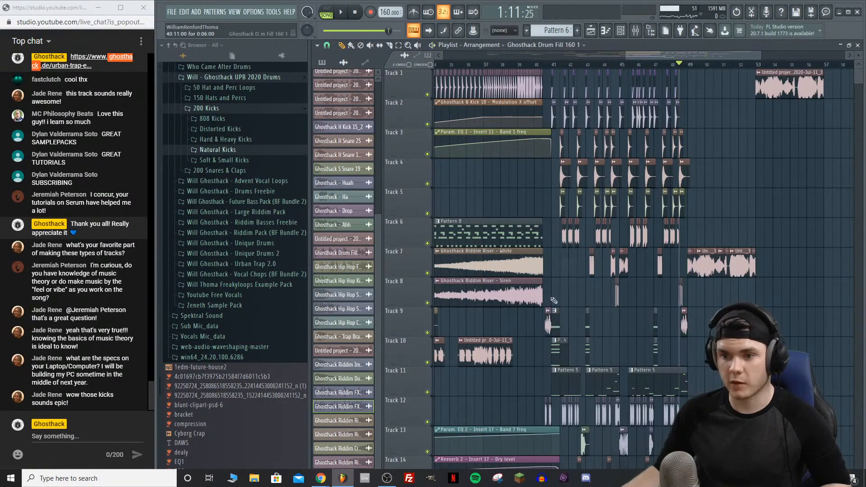
key(space)
scroll(536, 70, up, 4)
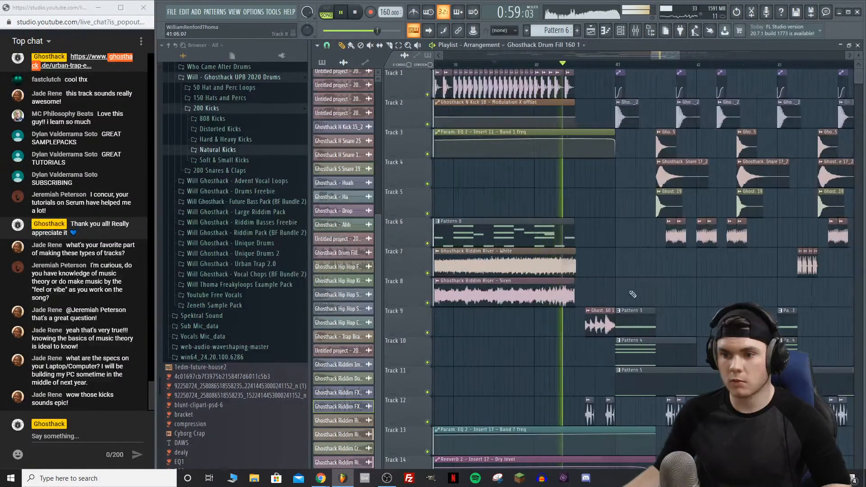
drag(587, 328, 576, 328)
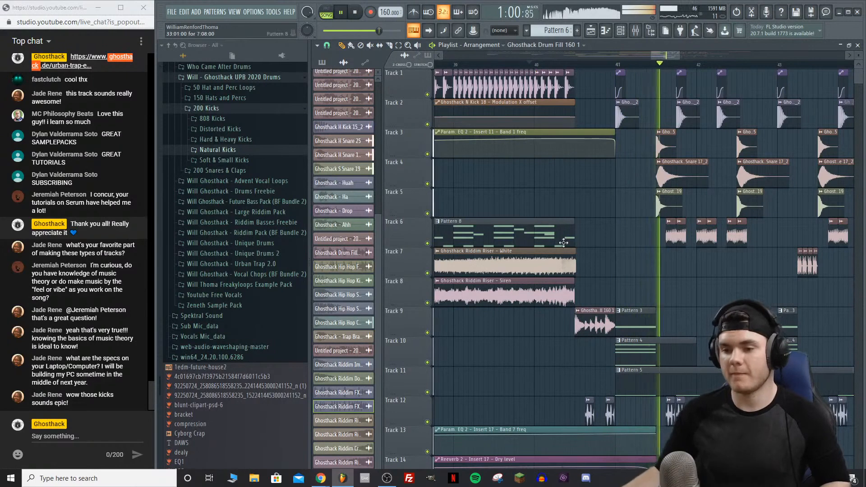
drag(578, 323, 586, 324)
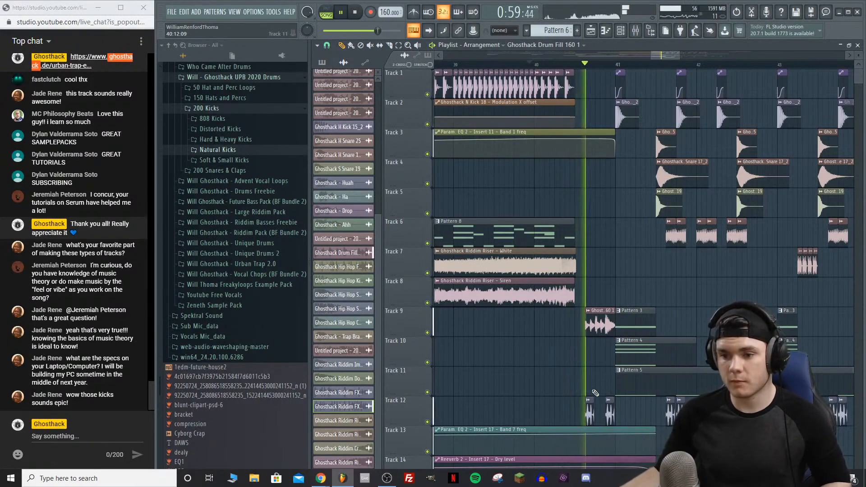
Step: Replace the Aquabot 2 clip at 40:11 on Track 12 with one at 40:13 and play the transition
key(space)
right_click(591, 411)
click(599, 411)
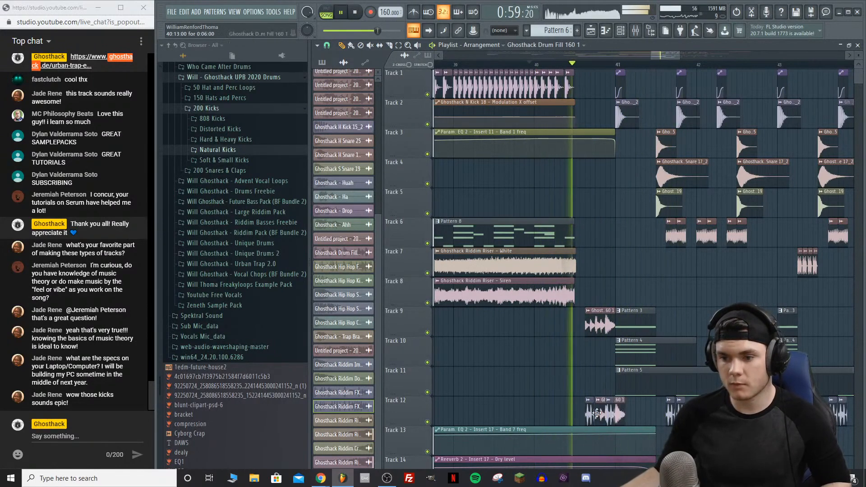
right_click(598, 412)
key(space)
click(609, 413)
key(space)
click(603, 413)
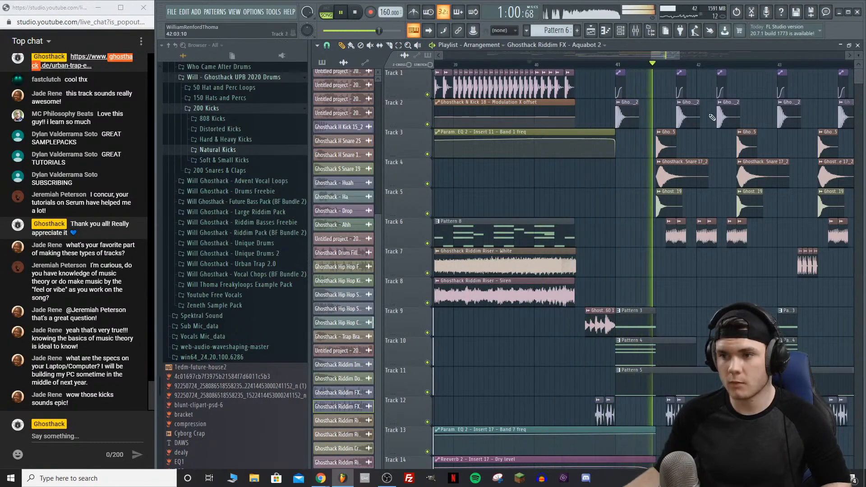
Step: Try the Ghosthack - Ahh vocal clip on Track 11 at 40:09, ahead of the drop
scroll(695, 68, down, 2)
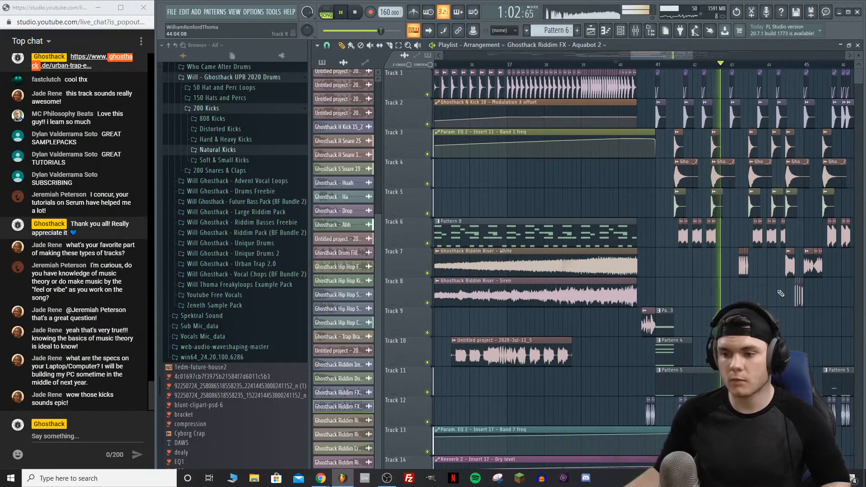
scroll(645, 266, down, 2)
scroll(646, 253, down, 3)
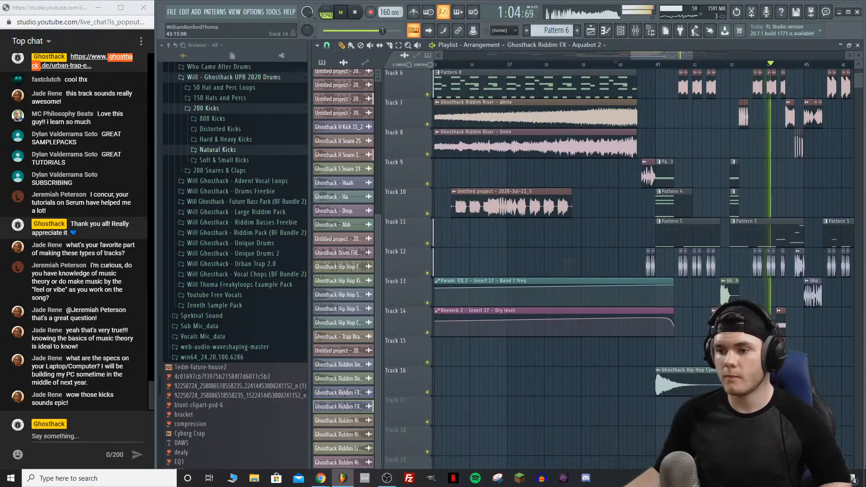
click(726, 296)
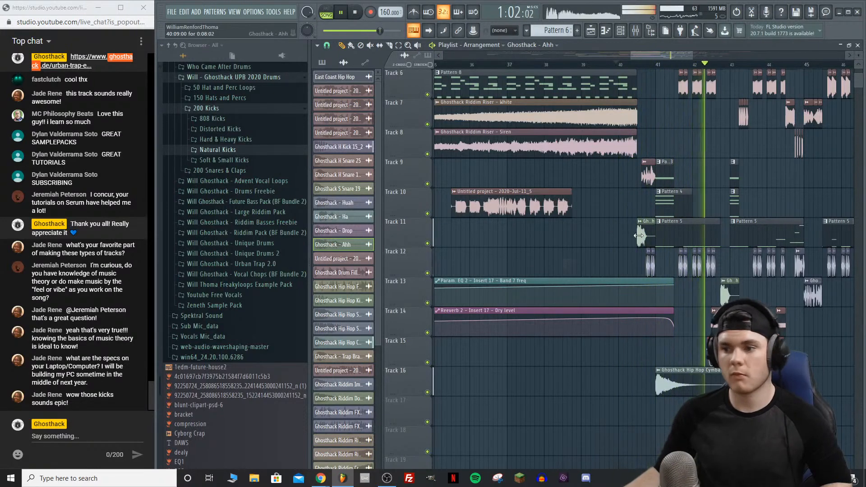
scroll(668, 64, down, 3)
drag(666, 55, 691, 57)
scroll(763, 194, up, 3)
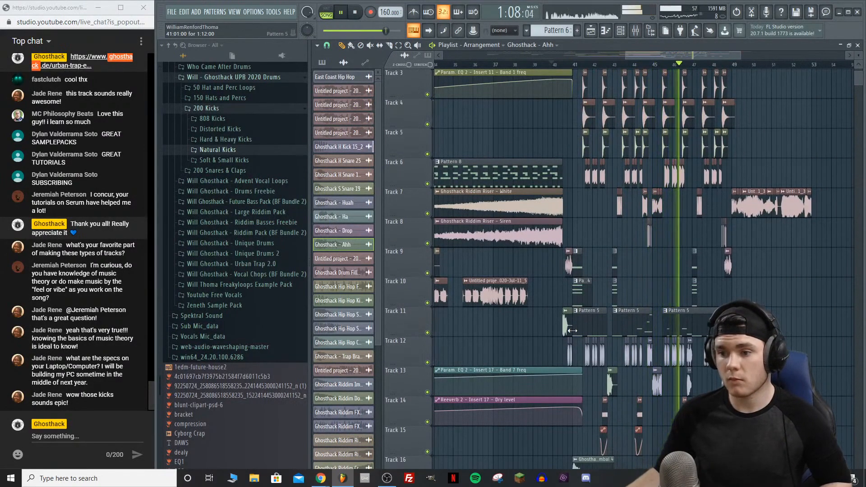
right_click(569, 331)
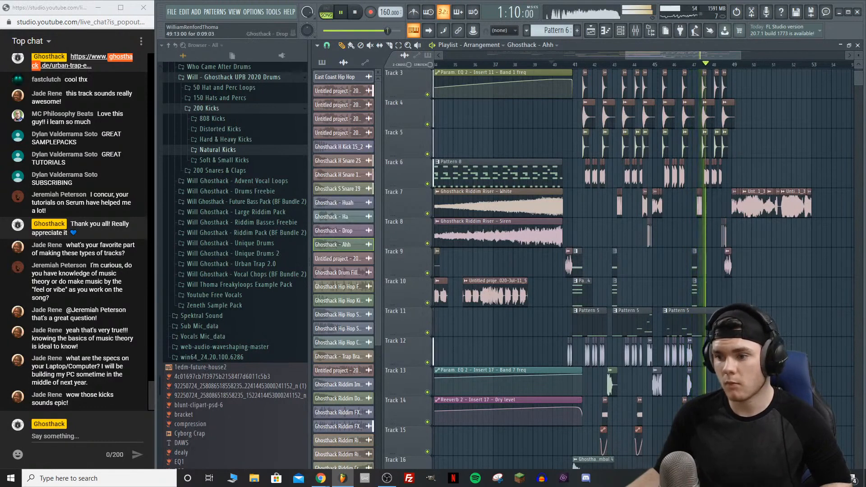
Step: Place the Ghosthack - Drop vocal clip on Track 11 at 40:09 and play the lead-in to the drop
click(749, 370)
mouse_move(785, 421)
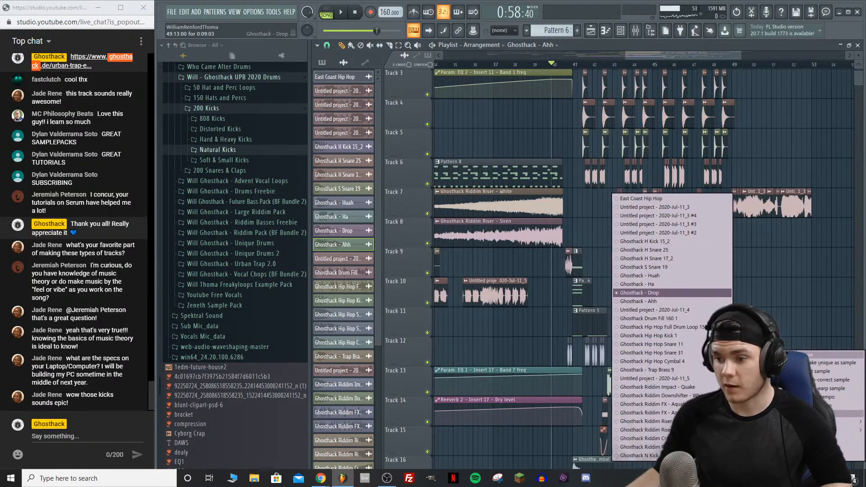
click(760, 363)
click(767, 370)
click(778, 363)
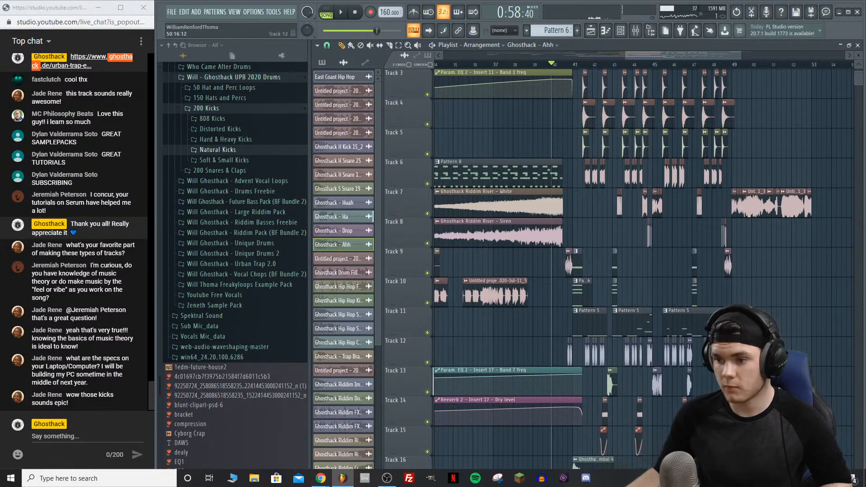
key(space)
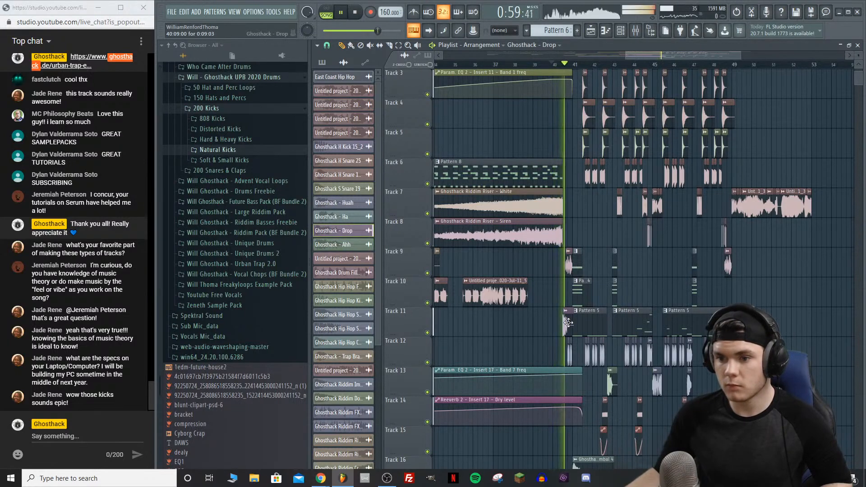
click(531, 68)
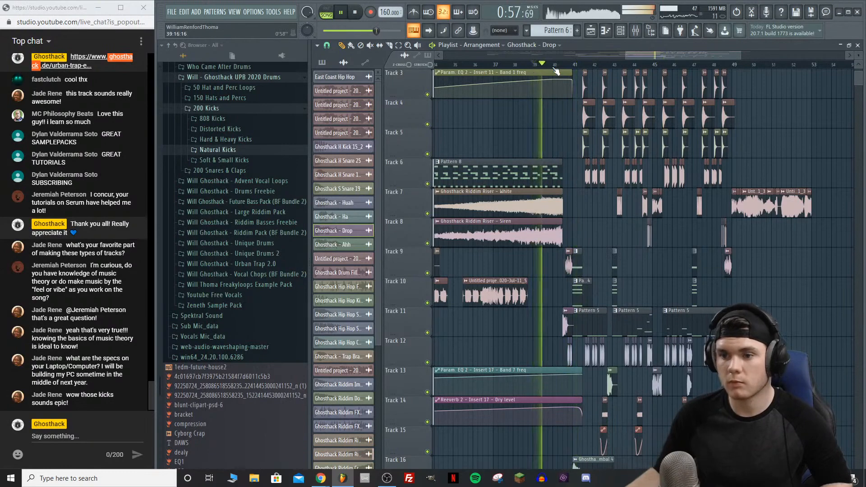
scroll(556, 67, up, 3)
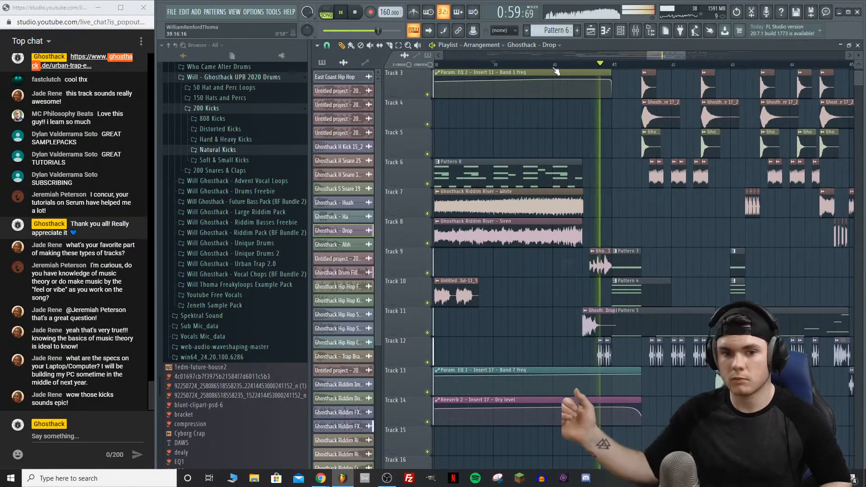
key(space)
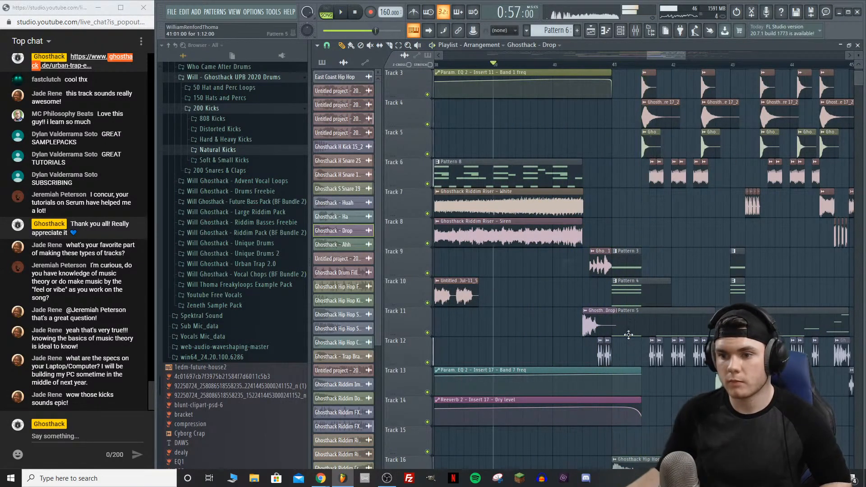
Step: Set the Ghosthack - Drop sample's time-stretching mode to e2 speech
double_click(592, 319)
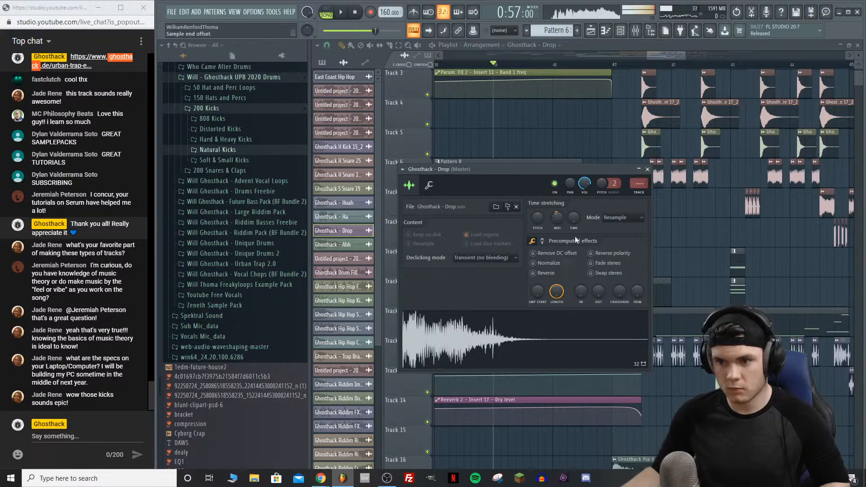
click(614, 220)
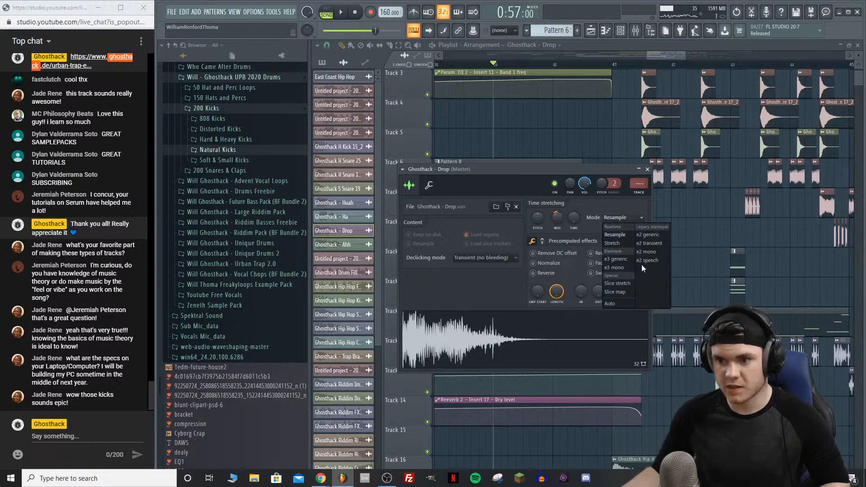
click(629, 302)
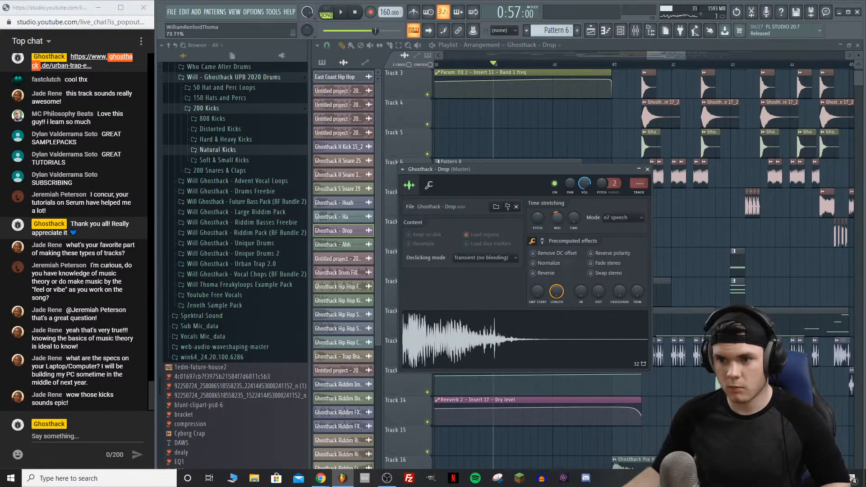
click(565, 367)
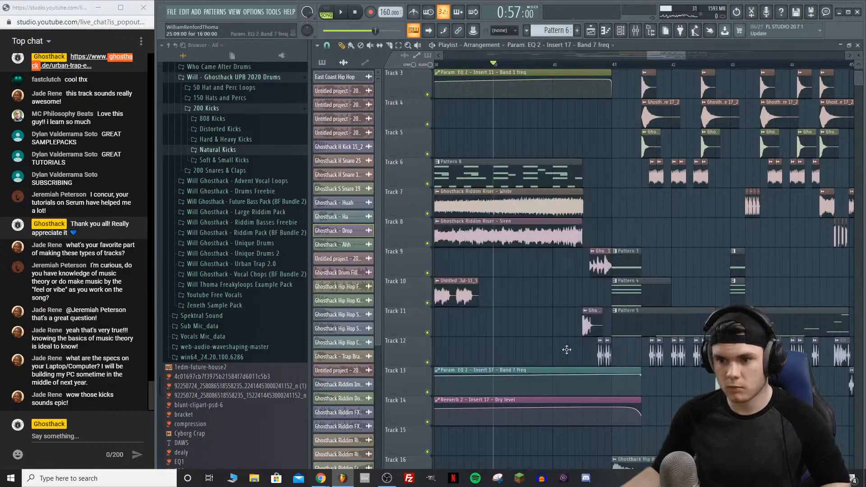
Step: Play the lead-in and move the Ghosthack - Drop vocal clip on Track 11 to 40:13
key(space)
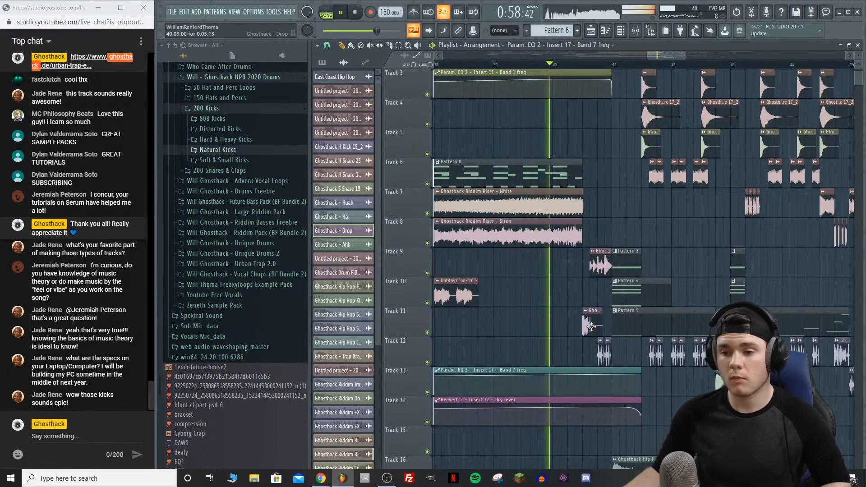
key(space)
key(space)
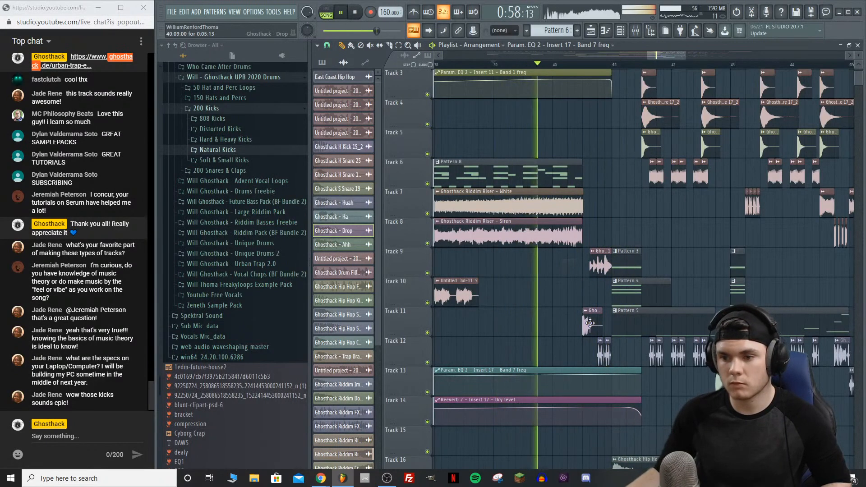
drag(597, 322, 605, 321)
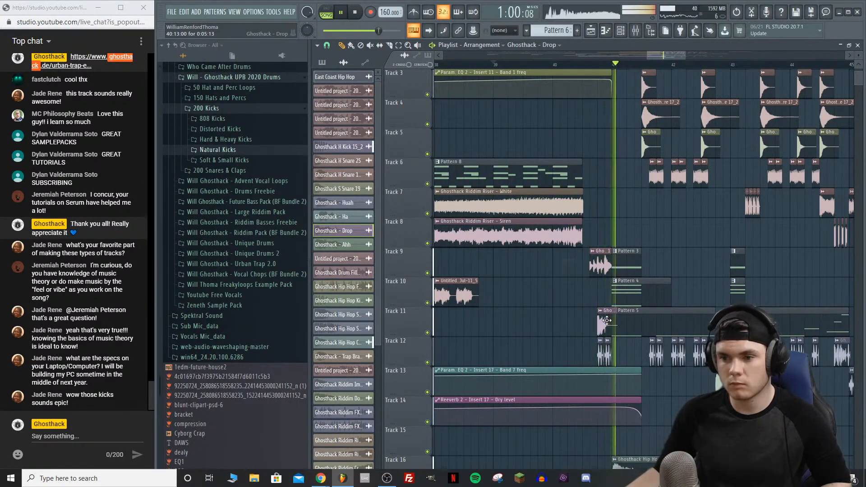
key(space)
Step: Adjust the Ghosthack - Drop sample's channel volume and play the transition into the drop
double_click(605, 322)
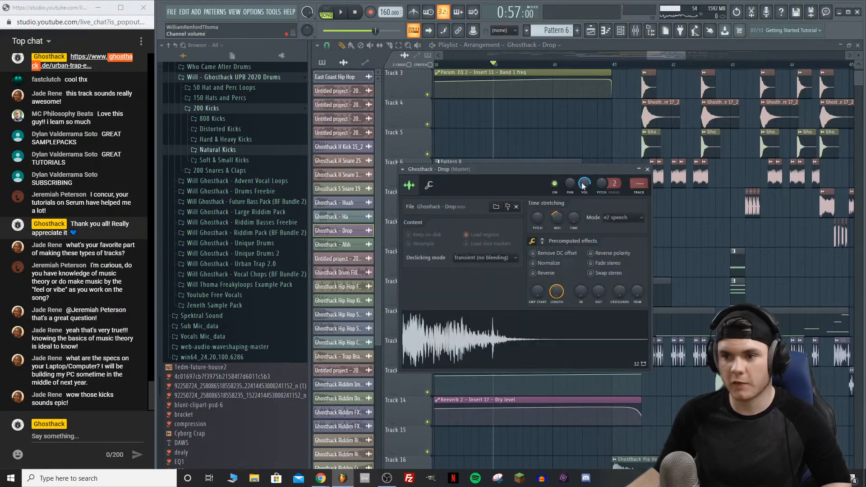
click(589, 66)
key(space)
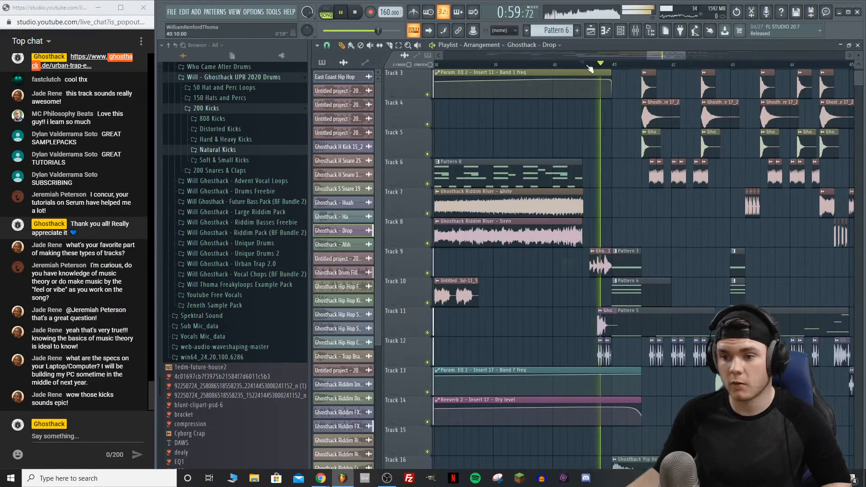
key(space)
key(space)
double_click(599, 312)
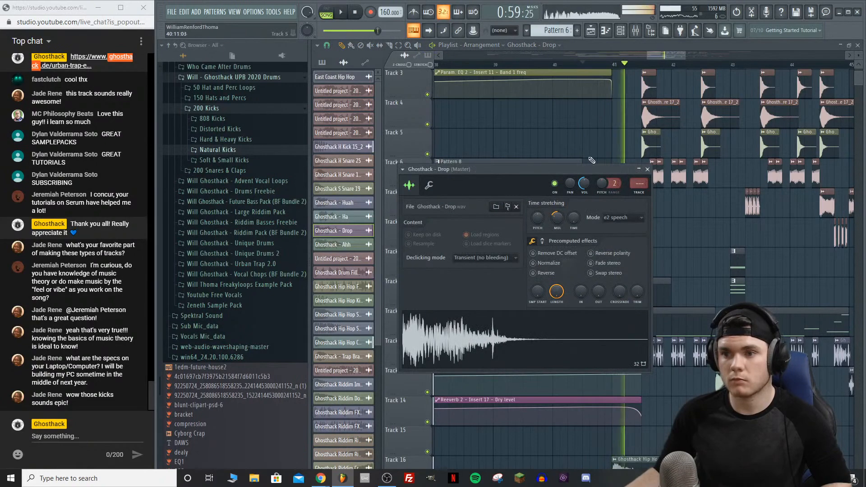
click(558, 67)
key(space)
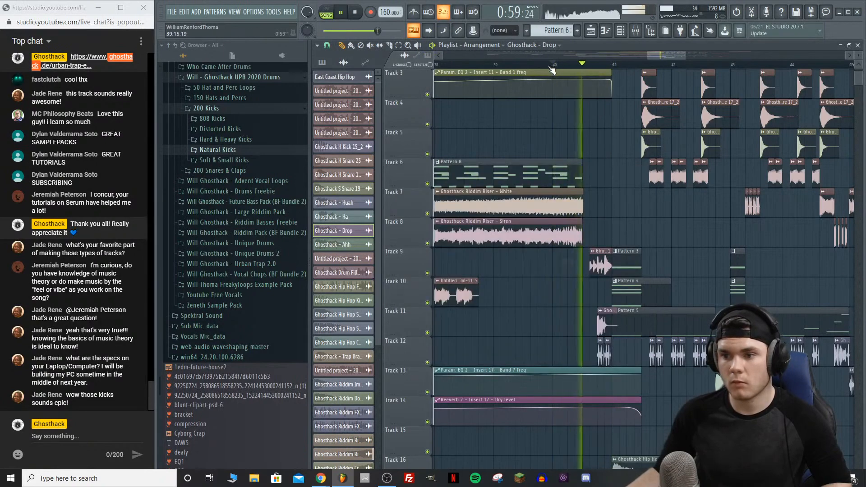
Step: Try a Ghosthack S Snare 19 clip on Track 5 at 40:09, ahead of the drop
scroll(545, 71, down, 3)
click(507, 66)
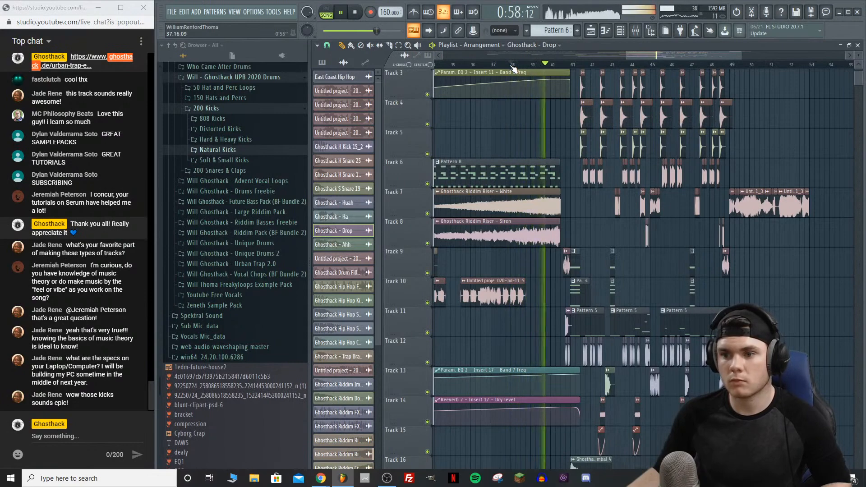
click(572, 67)
key(space)
scroll(572, 67, up, 2)
scroll(572, 67, up, 2)
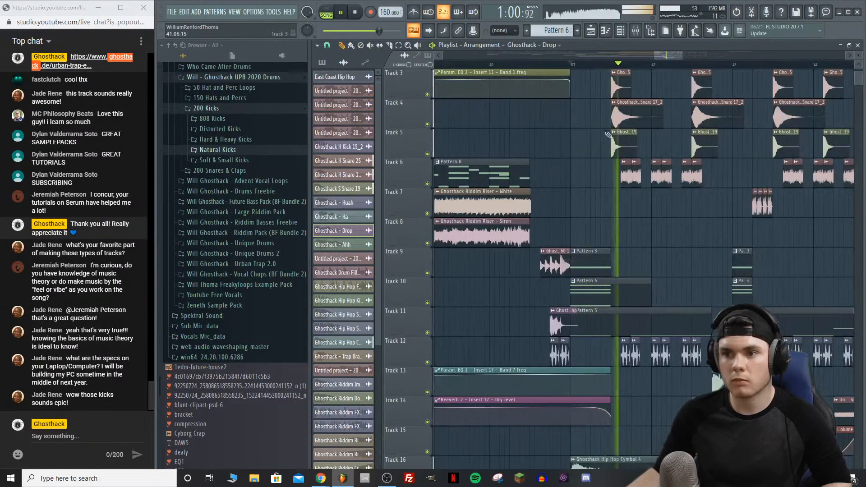
click(614, 132)
click(632, 147)
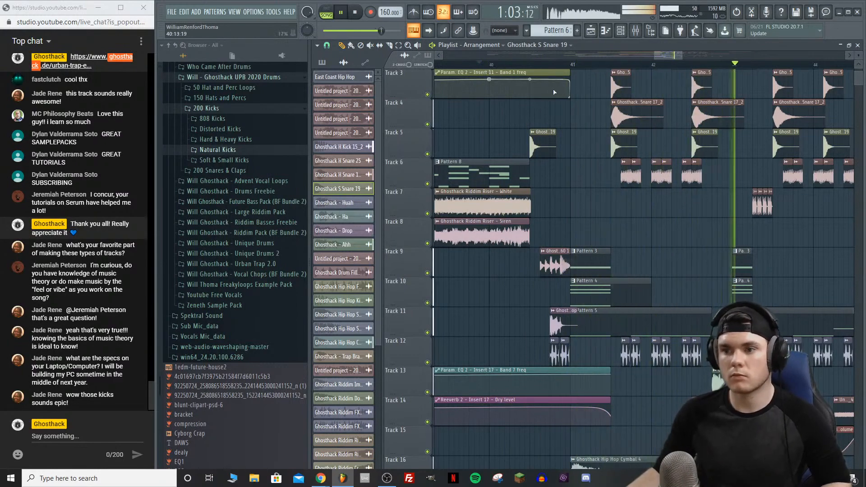
Step: Play the end of the build-up into the drop to judge the added snare
scroll(546, 181, down, 3)
scroll(556, 192, up, 2)
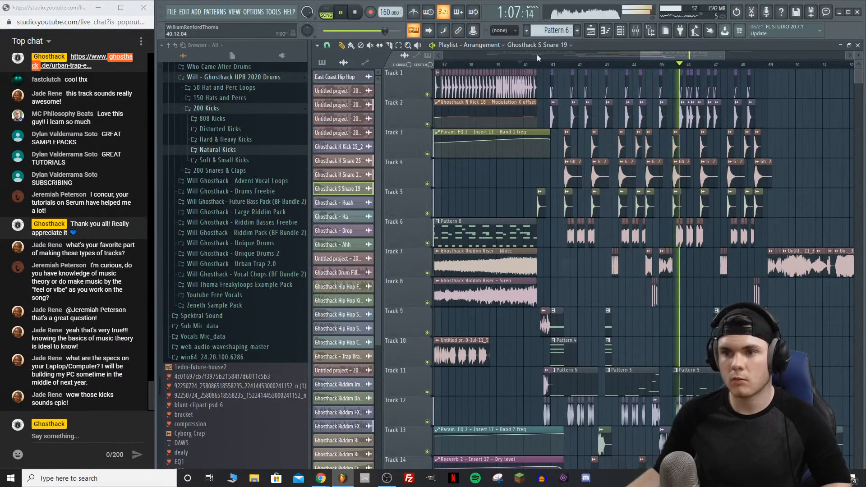
click(485, 65)
scroll(486, 65, down, 2)
drag(643, 56, 632, 58)
key(space)
key(space)
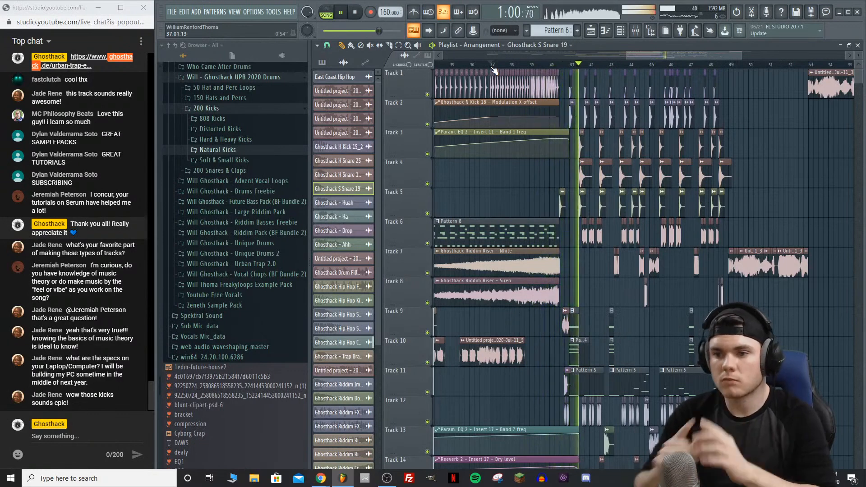
Step: Remove the snare clip at 40:09 on Track 5 and replay the transition
click(530, 65)
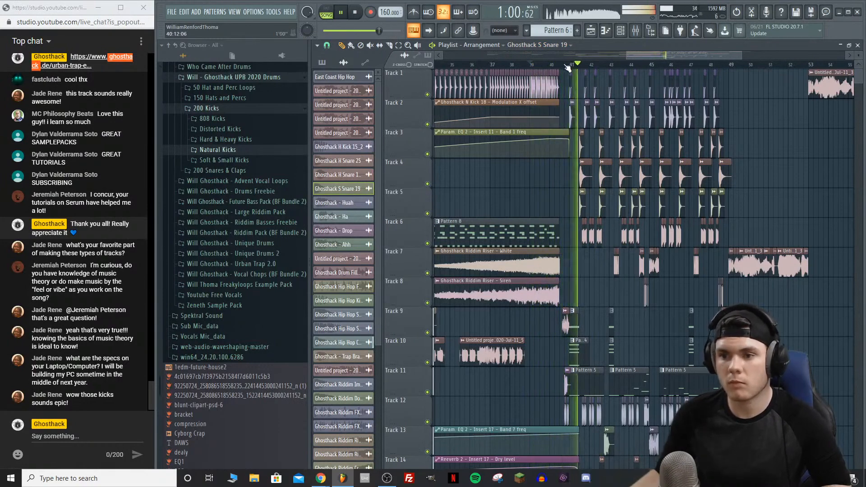
scroll(567, 68, up, 2)
scroll(567, 68, up, 3)
key(space)
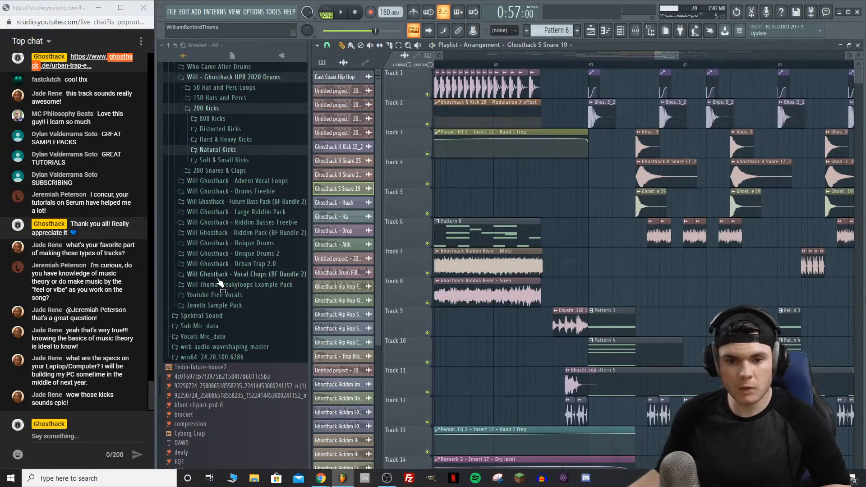
Step: Collapse the Ghosthack UPB 2020 Drums folder and open the FX Hits folder of the Virtual Riot Sample Pack
click(222, 110)
click(231, 77)
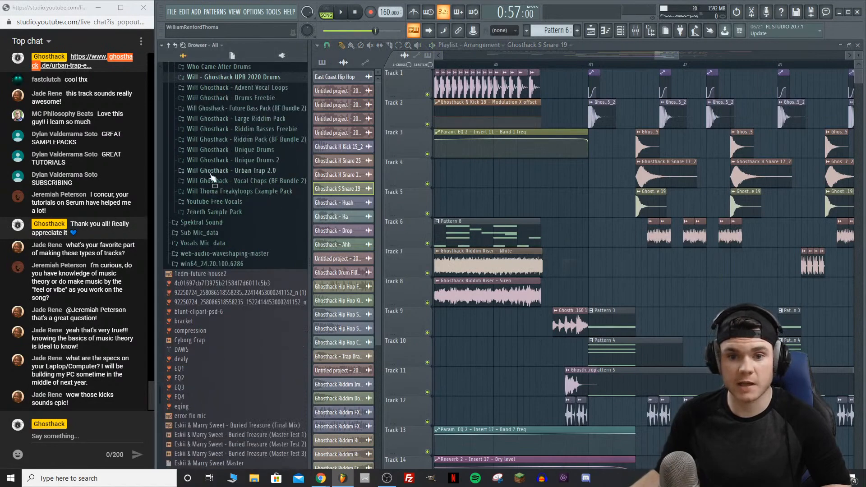
scroll(252, 208, up, 6)
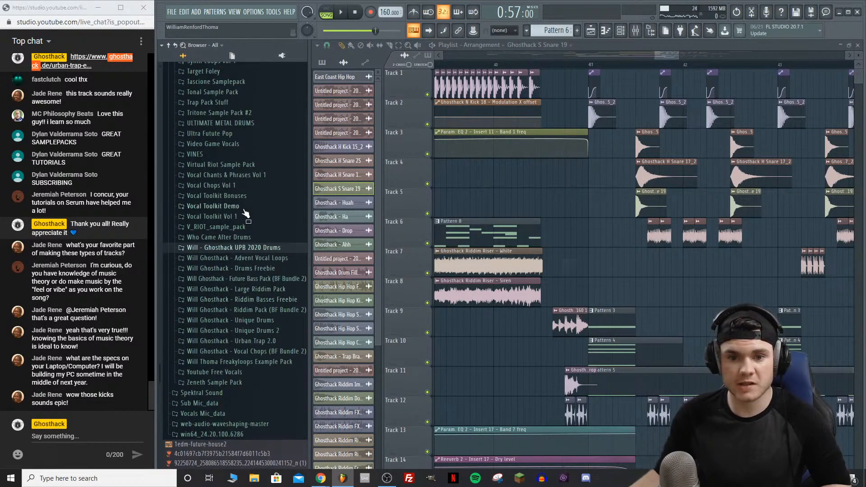
click(260, 165)
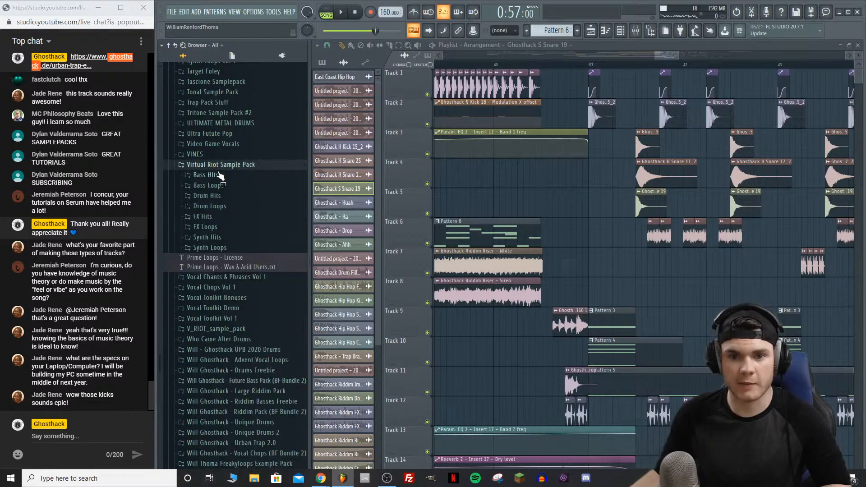
click(221, 217)
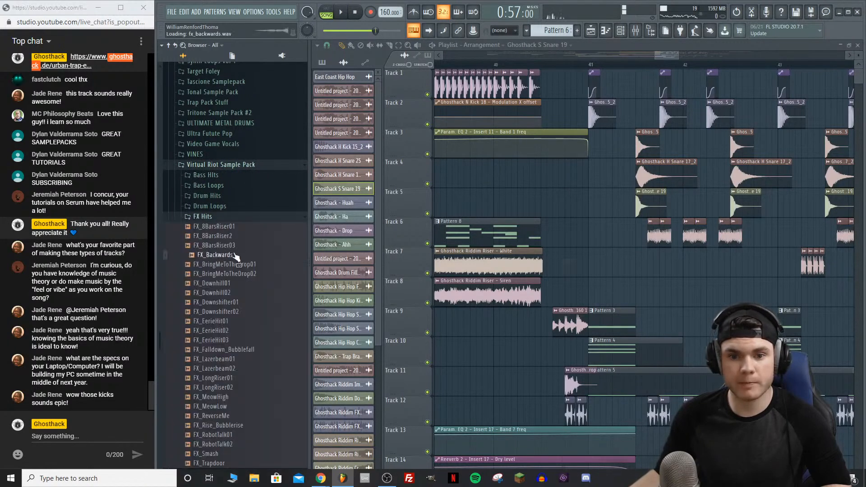
Step: Place the FX_Backwards sample on Track 10 so it ends at 40:09 with Pattern 8, and play it
drag(234, 254, 526, 362)
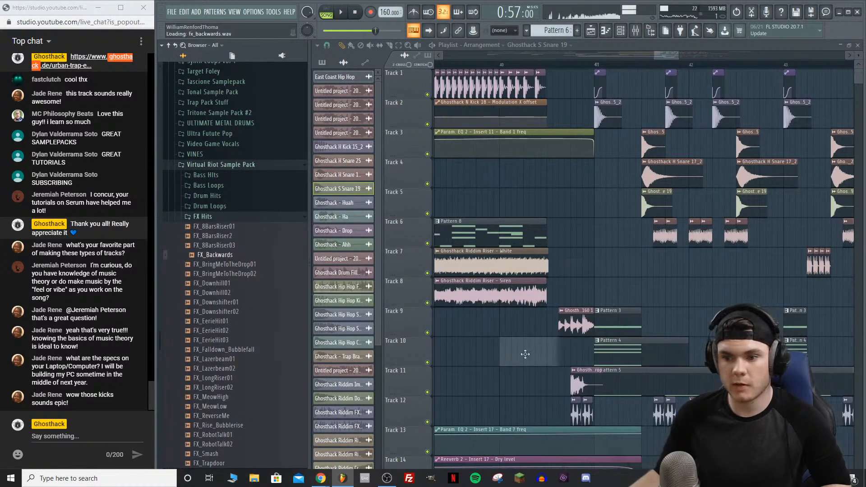
double_click(522, 356)
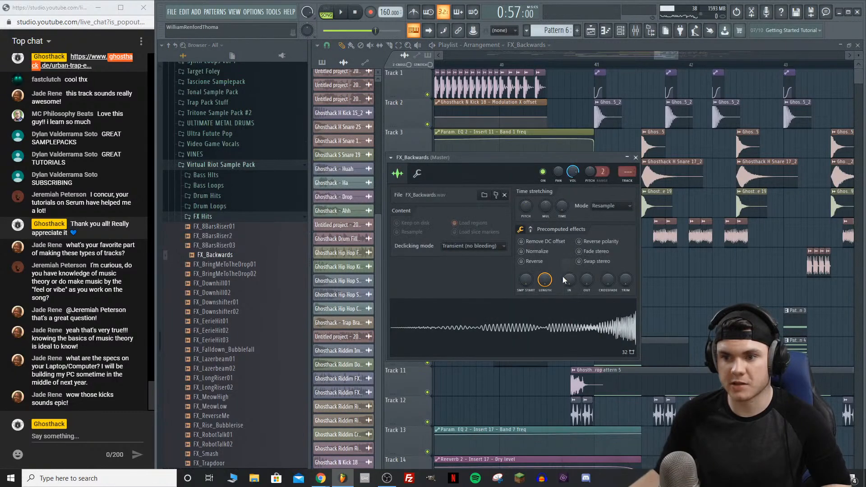
click(636, 158)
key(space)
scroll(655, 345, up, 3)
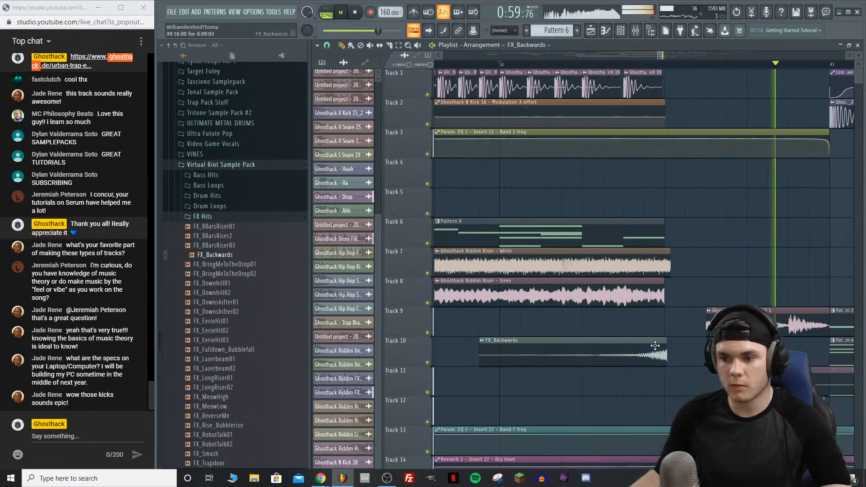
key(space)
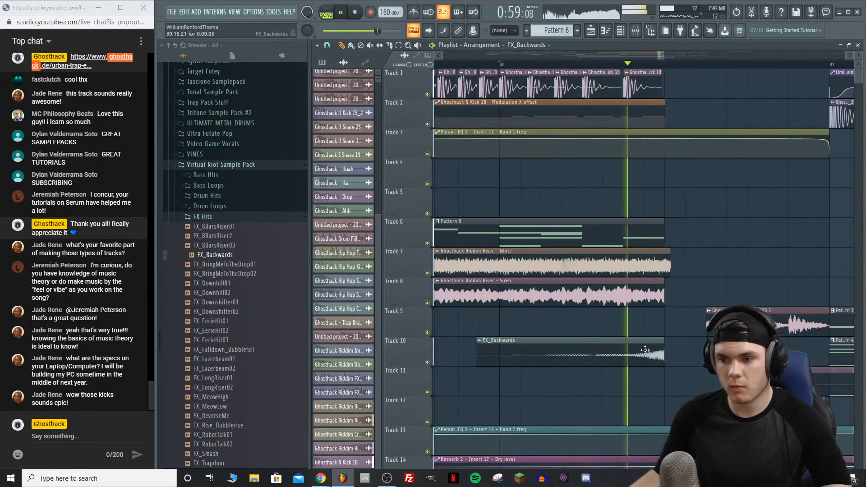
Step: Move the FX_Backwards clip from Track 10 up to Track 5
drag(649, 376, 621, 354)
key(shift+Up)
key(shift+Up)
key(shift+Up)
key(shift+Up)
key(shift+Up)
Step: Try a duplicate of FX_Backwards on Track 5 ending at bar 41 and play into the drop
key(ctrl+b)
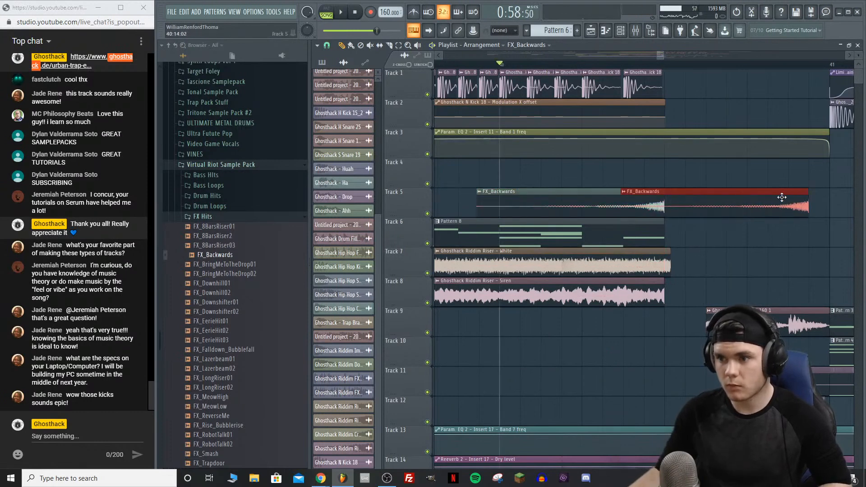
key(space)
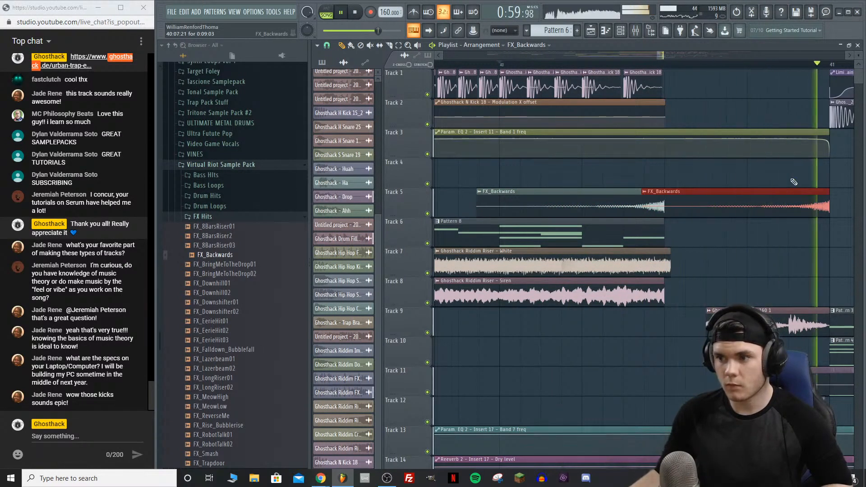
scroll(721, 84, down, 5)
drag(671, 56, 688, 64)
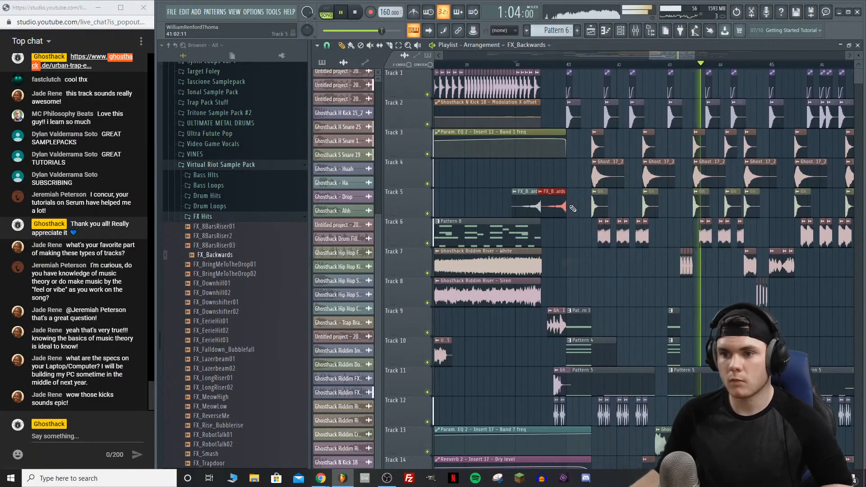
Step: Try an FX_Backwards copy on Track 5 leading into bar 45, play it, and delete the copy
click(680, 206)
drag(695, 206, 755, 199)
click(734, 64)
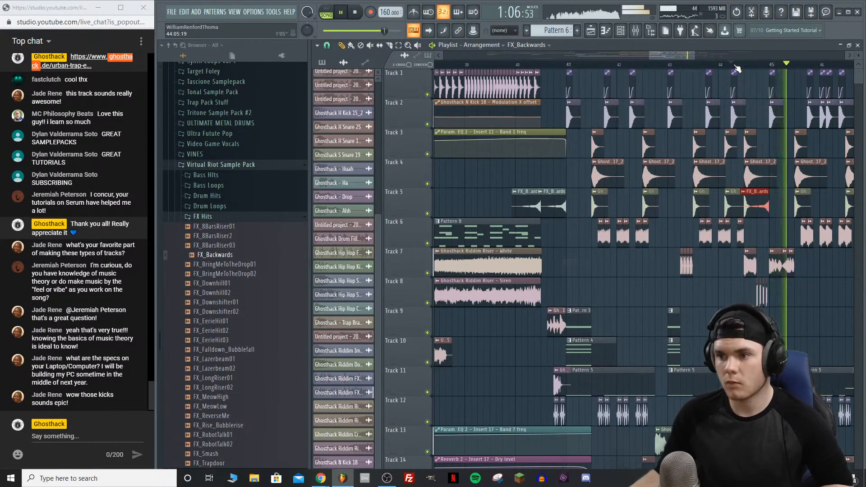
scroll(736, 68, down, 3)
drag(672, 55, 678, 56)
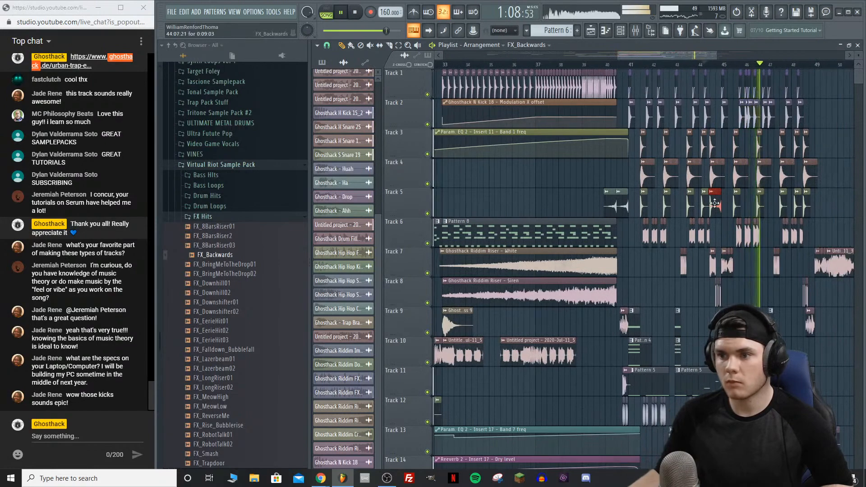
right_click(716, 203)
Step: Replay the lead-in and delete the FX_Backwards copy ending at bar 41 on Track 5
click(593, 64)
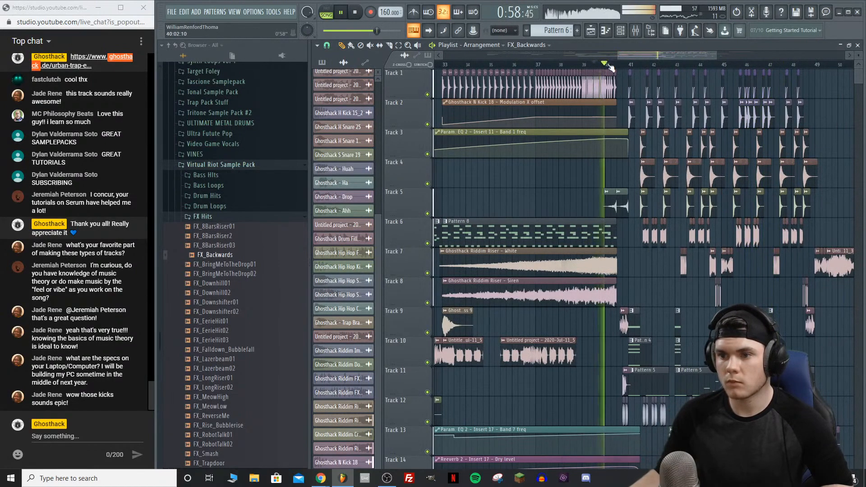
scroll(608, 65, up, 3)
right_click(648, 202)
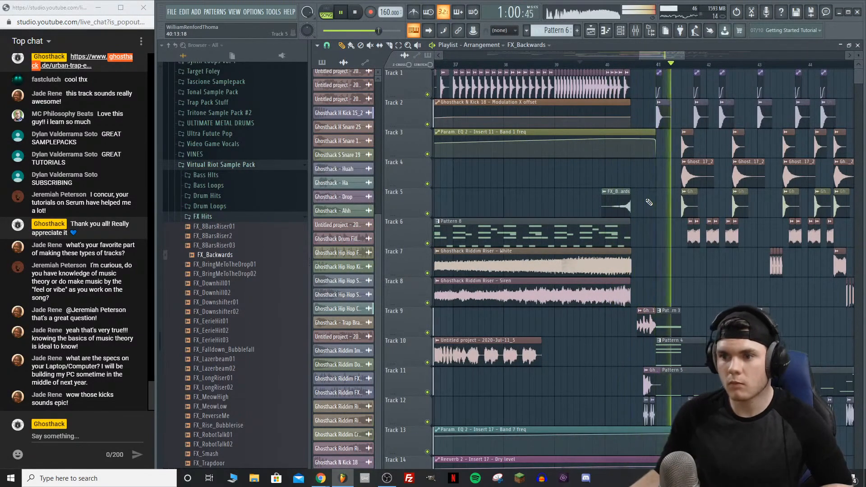
Step: Play the transition into the drop and review the whole arrangement
key(ctrl+a)
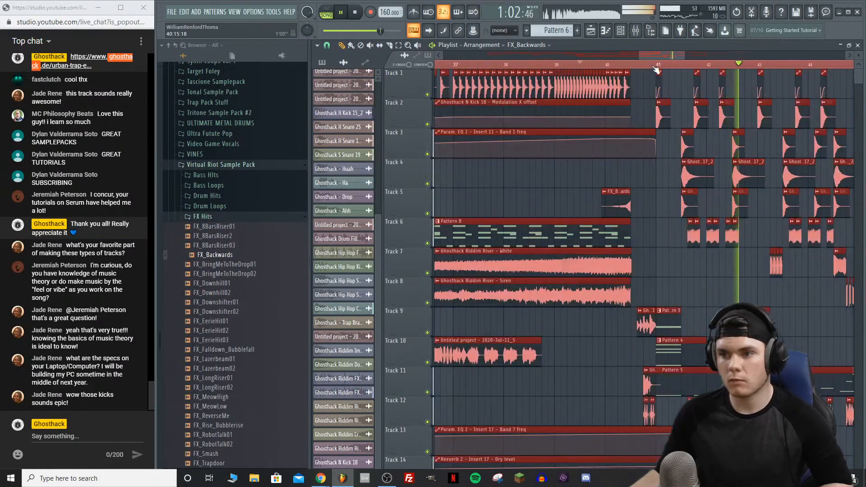
key(ctrl+z)
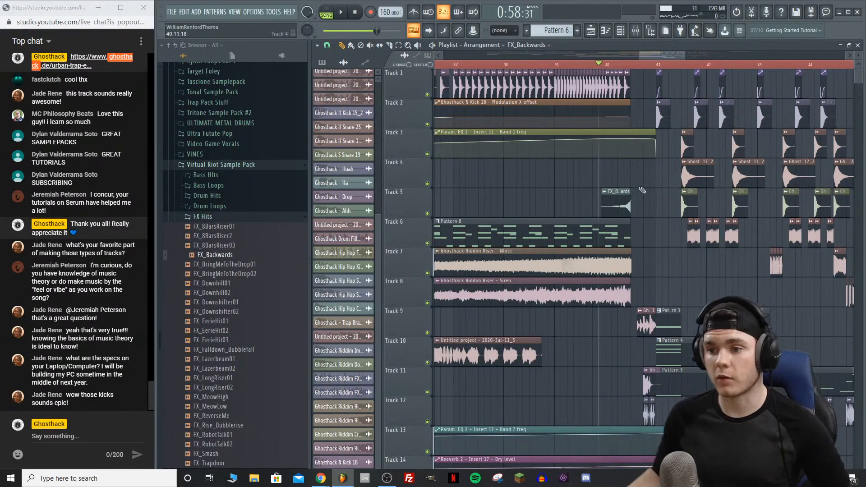
key(space)
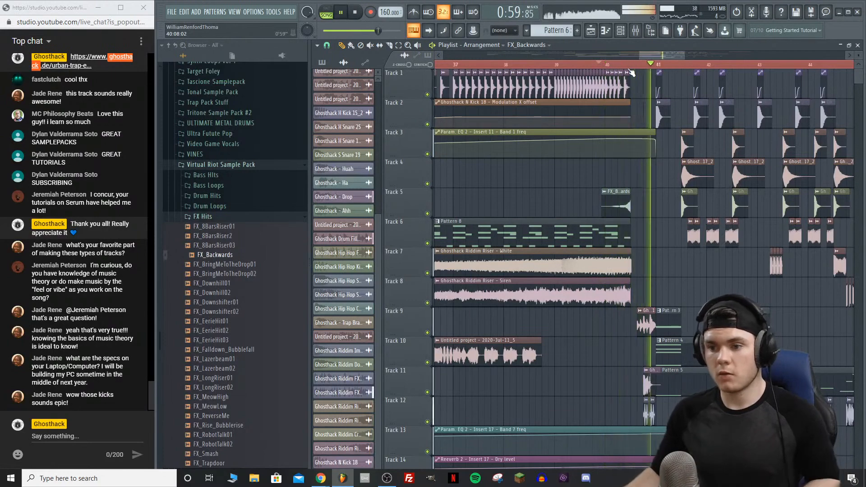
scroll(632, 72, down, 2)
scroll(631, 72, down, 1)
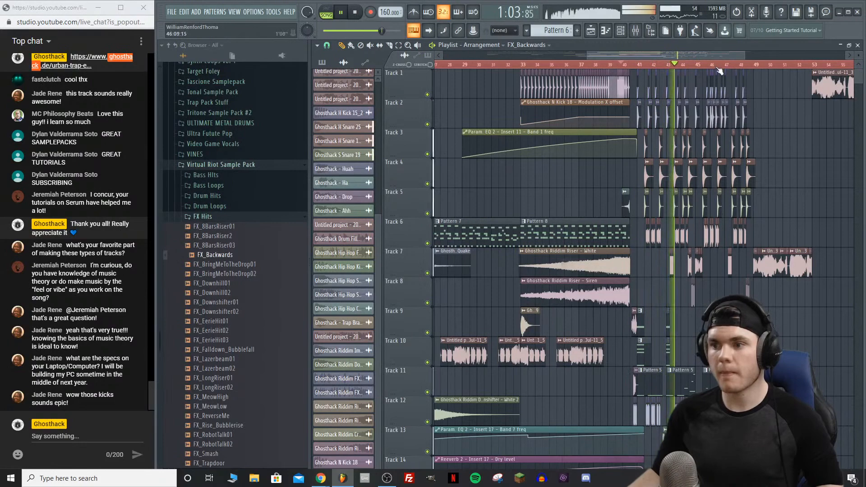
scroll(790, 70, down, 2)
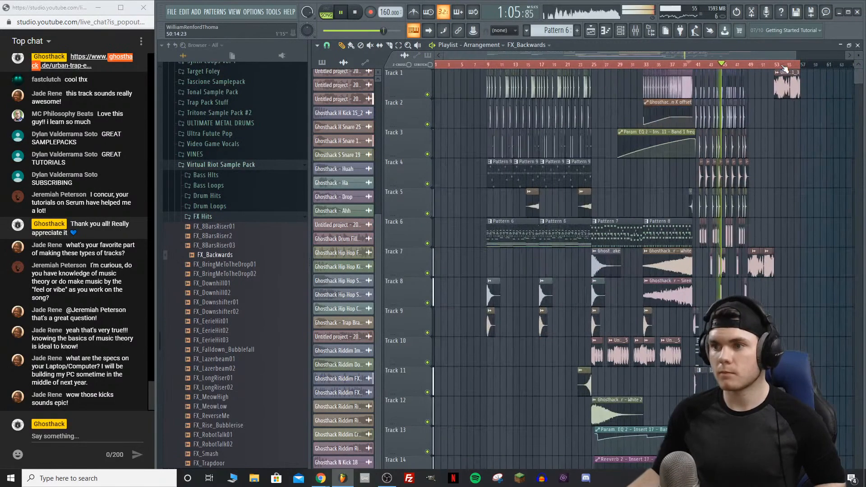
key(space)
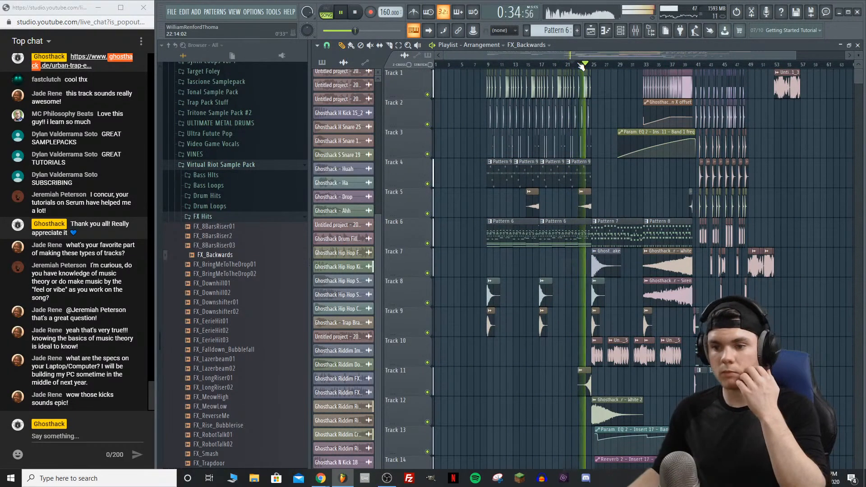
Step: Place a copy of Ghosthack Riddim Downshifter - White 2 at bar 9 on Track 12, and collapse the Virtual Riot Sample Pack folder
click(489, 65)
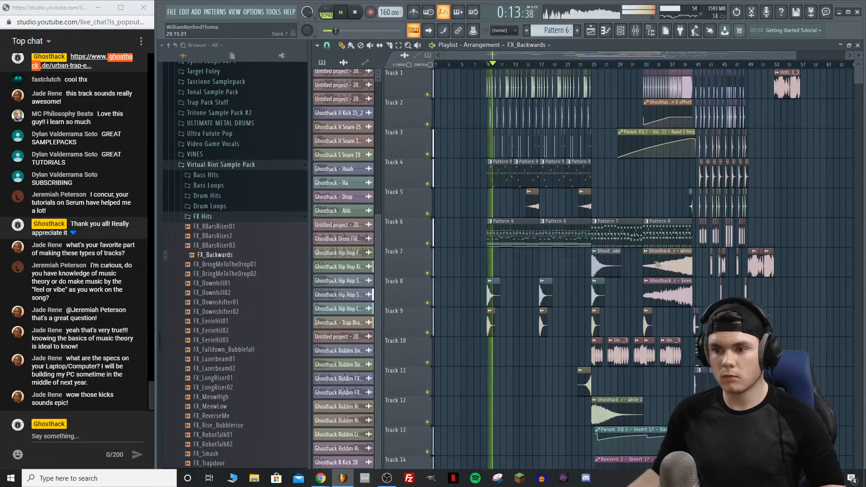
key(space)
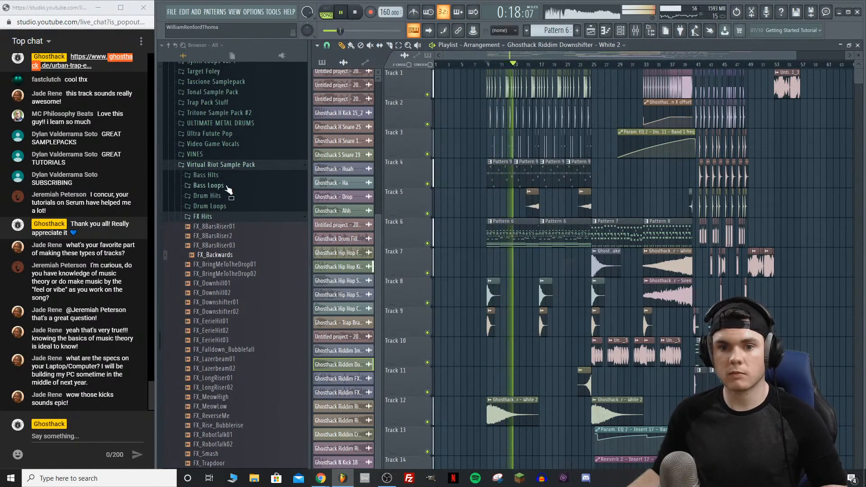
click(212, 217)
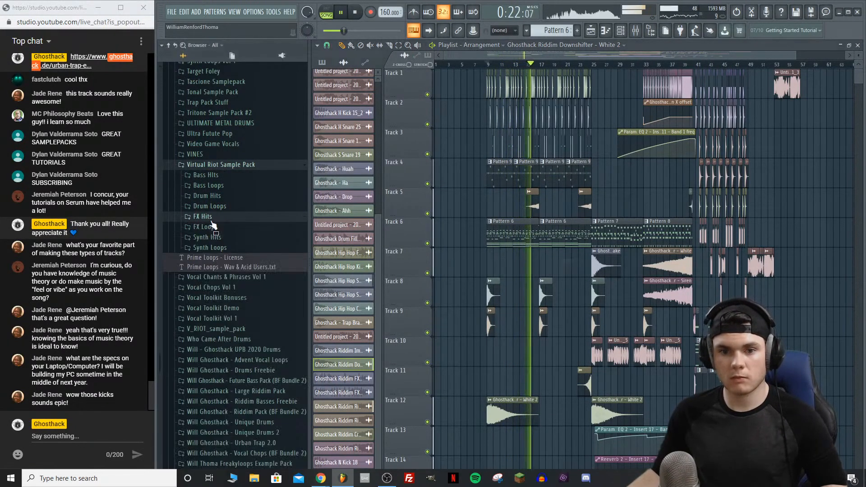
click(227, 169)
key(space)
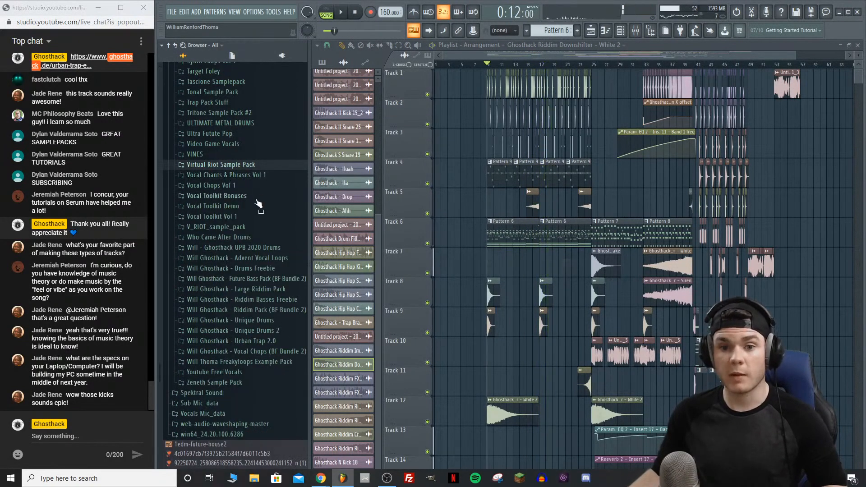
scroll(250, 185, up, 15)
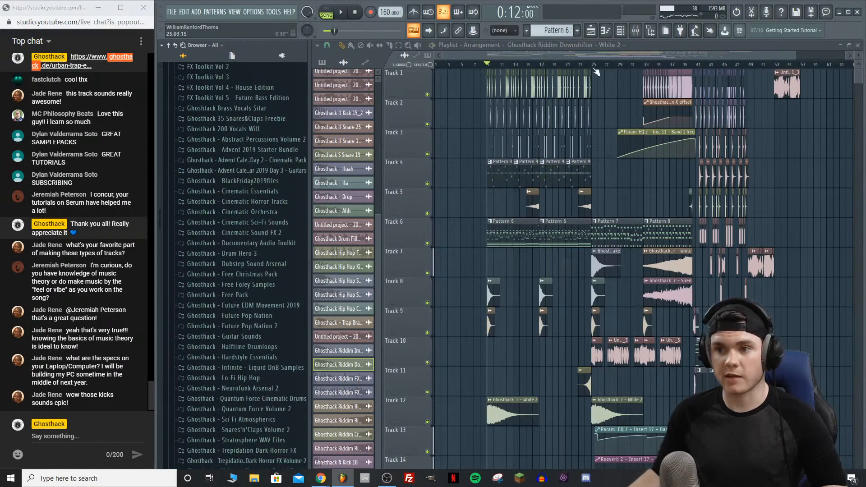
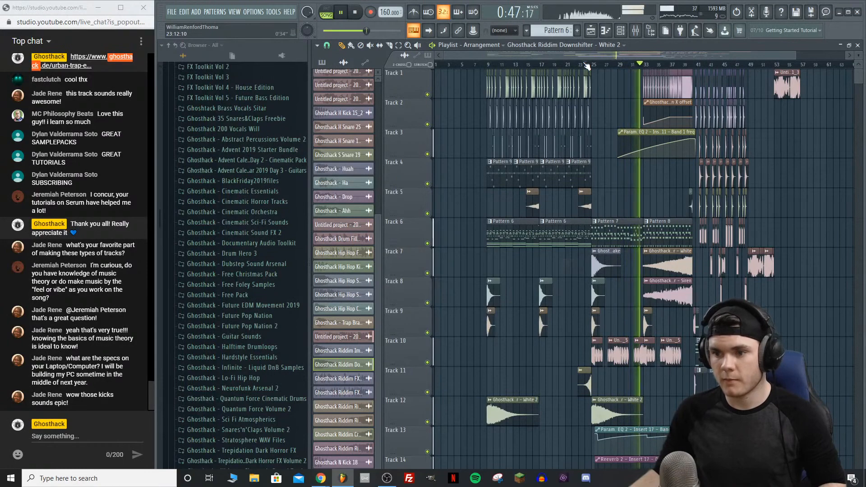
Step: Add Ghosthack Drum Fill 160 1 on Track 9 near the end of bar 32 and play the passage
click(638, 65)
scroll(642, 67, up, 3)
key(space)
key(space)
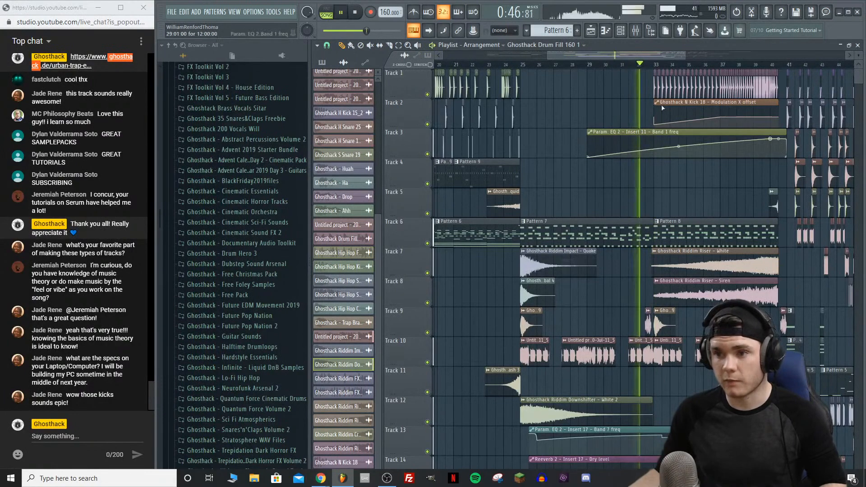
Step: Trim and position the drum fill on Track 9 as a four-step clip ending at bar 33, auditioning an eight-step version on the way
scroll(659, 77, up, 3)
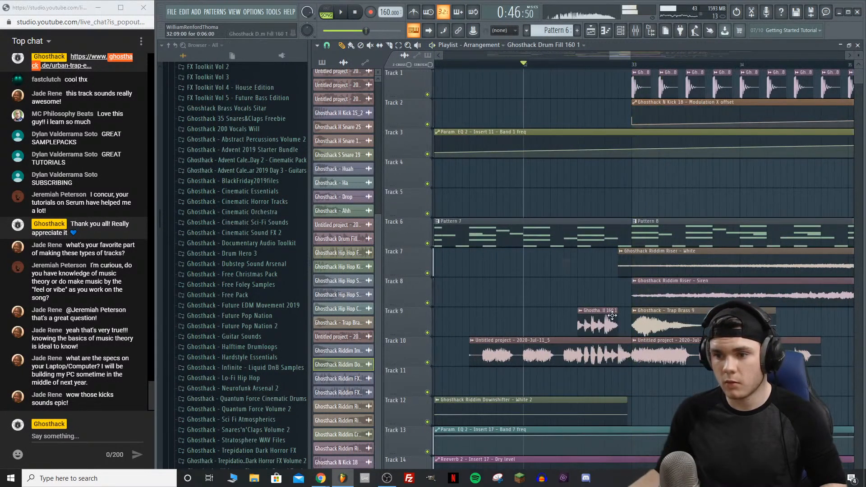
click(616, 318)
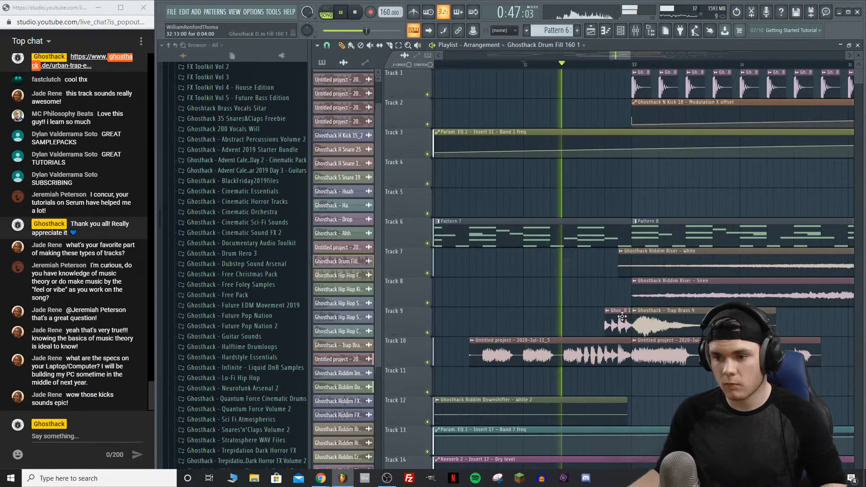
drag(598, 324, 579, 324)
key(space)
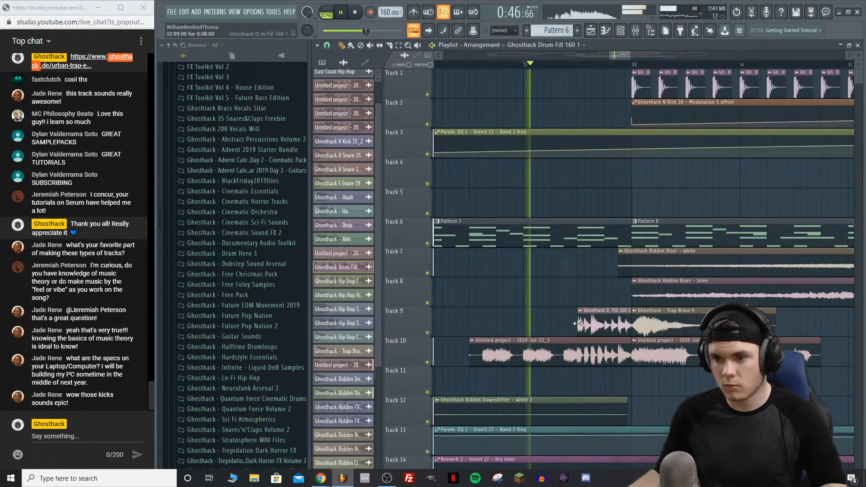
drag(578, 324, 598, 320)
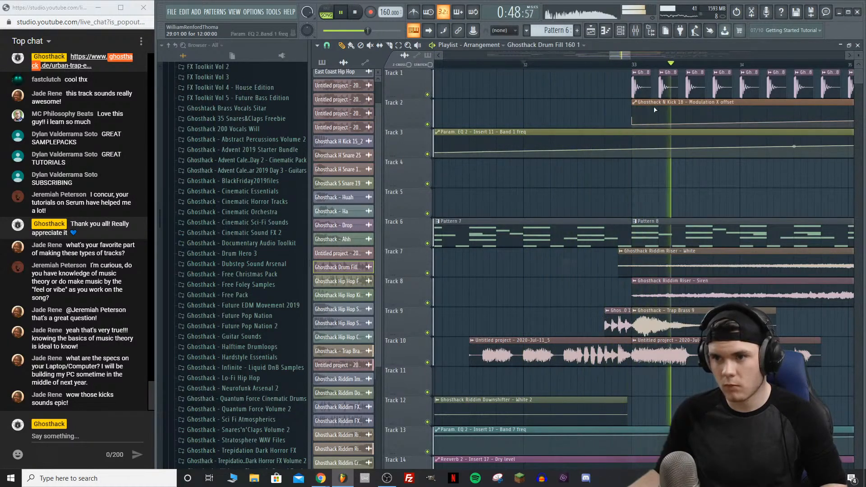
key(space)
Step: Loop the last beat before bar 33 and try lowering Mod X on the drum fill's channel during playback
drag(632, 65, 620, 66)
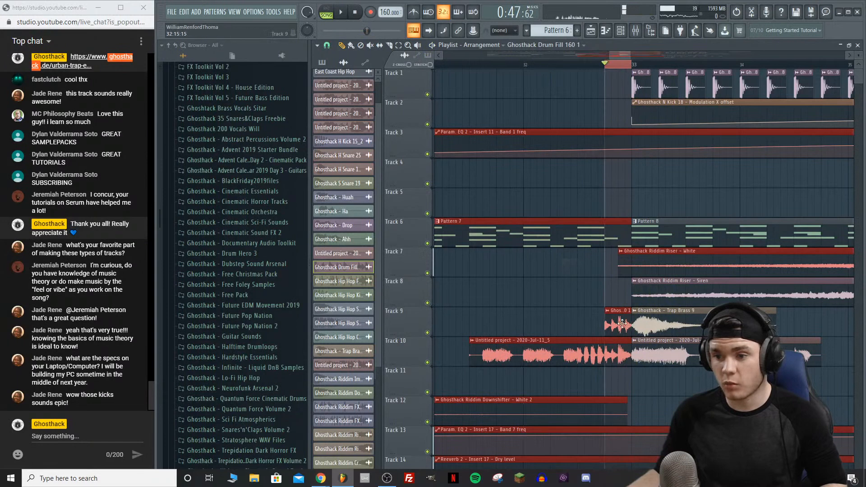
double_click(623, 324)
click(394, 150)
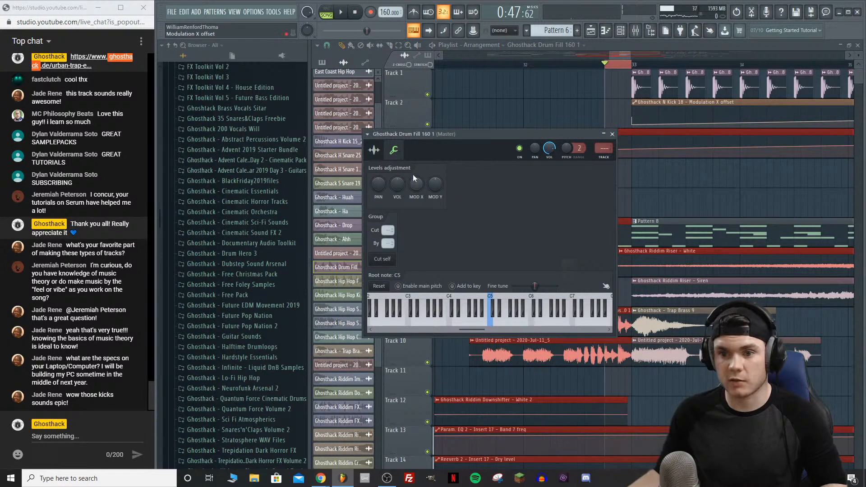
click(613, 134)
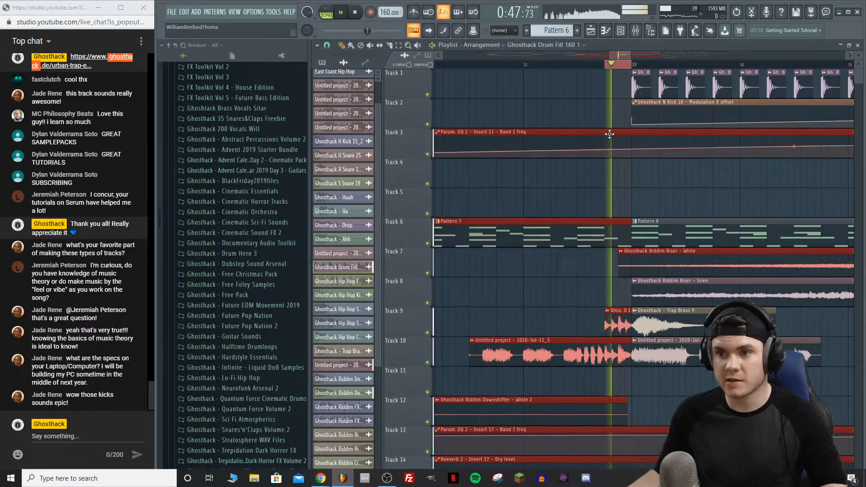
double_click(625, 326)
key(space)
click(395, 151)
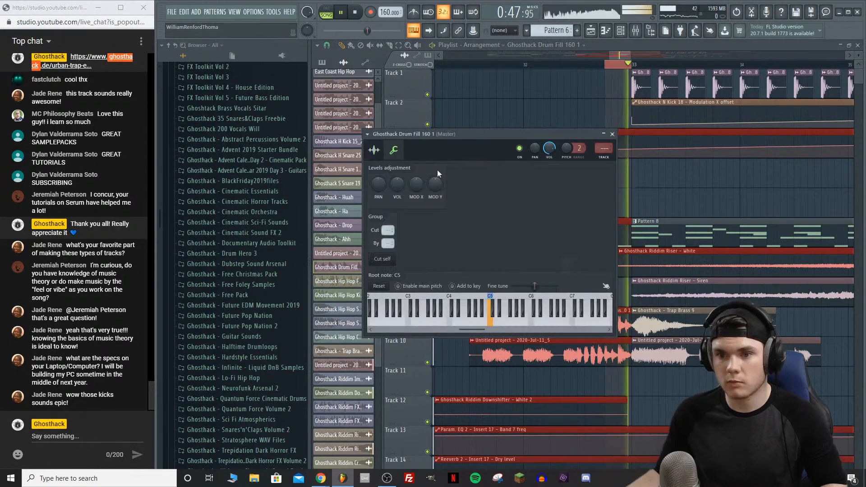
drag(417, 182, 417, 191)
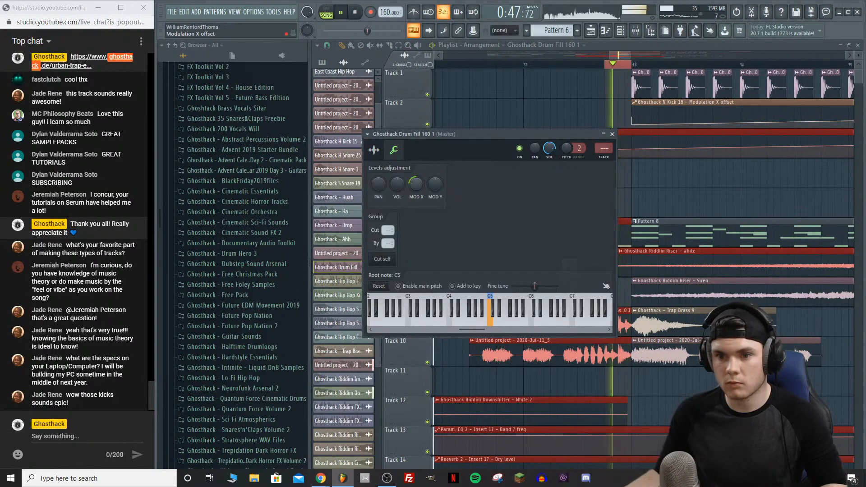
Step: Create an automation clip for the drum fill's Mod X and move it to Track 8 above the fill
right_click(417, 182)
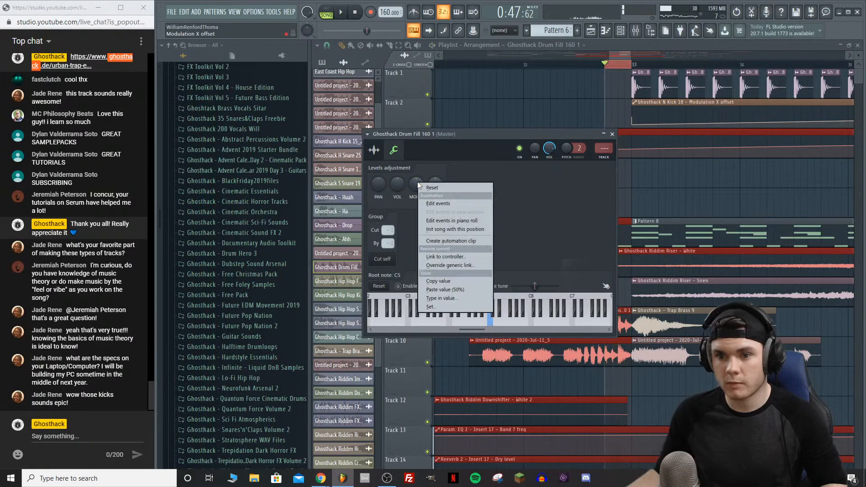
click(453, 242)
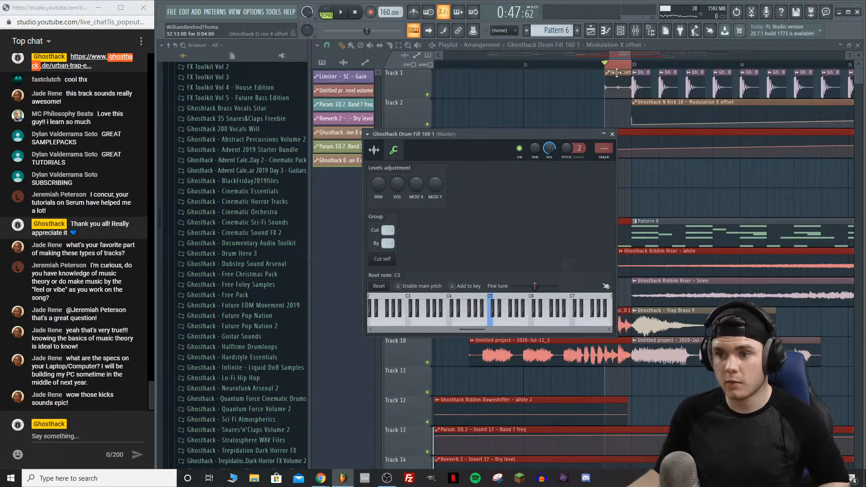
drag(617, 73, 610, 231)
Step: Duplicate the drum fill on Track 9 one beat earlier and extend the start of its Mod X automation clip to match
drag(617, 321, 580, 324)
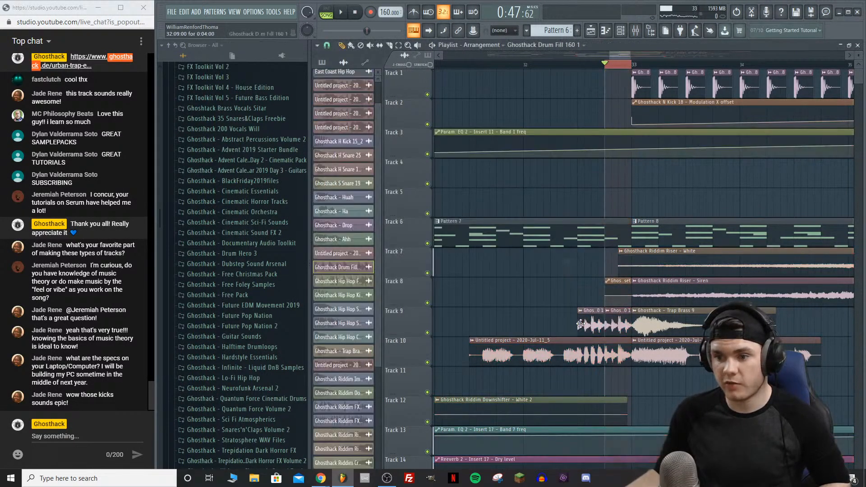
key(space)
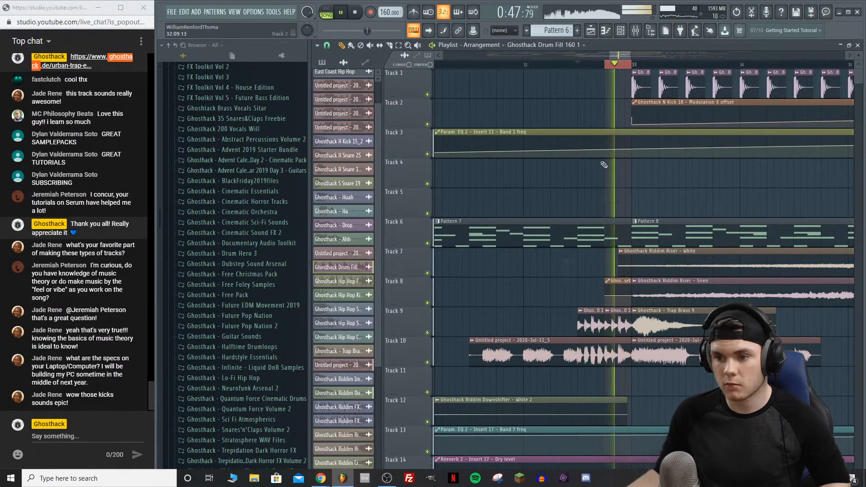
key(space)
drag(615, 289, 588, 293)
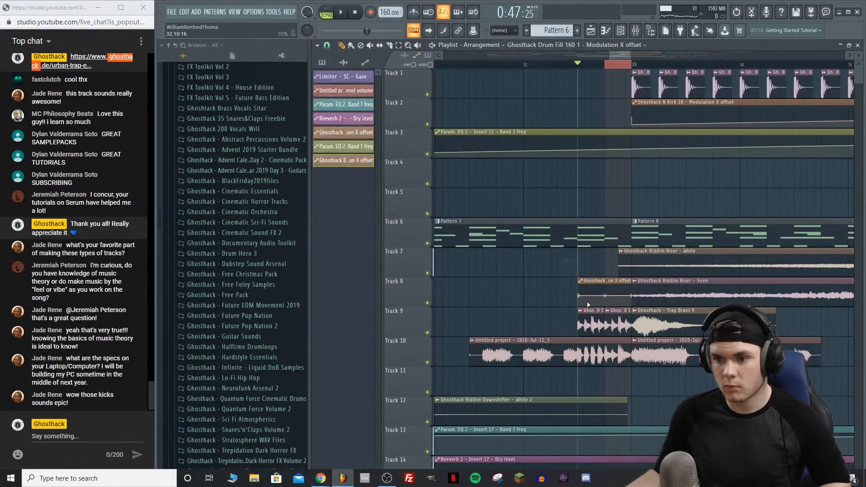
Step: Shape the Mod X automation into a rise from a low start, with a Single curve point just before bar 33 at 33%
key(space)
drag(631, 296, 627, 300)
right_click(626, 300)
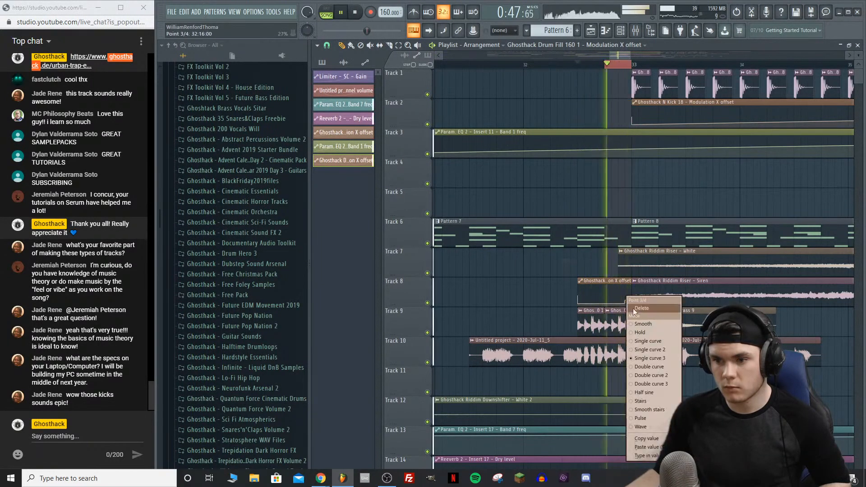
click(644, 342)
key(space)
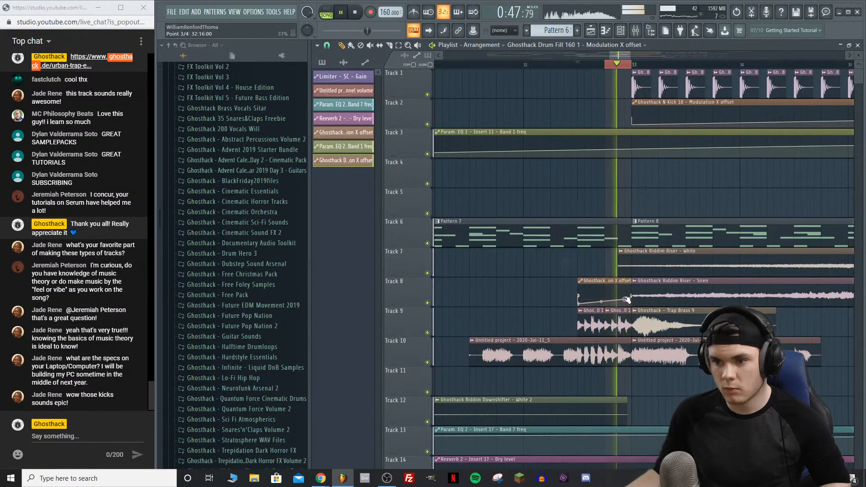
Step: Delete the automation point just before bar 33, straighten the remaining rise to 0% tension, and play the fill
key(space)
click(533, 66)
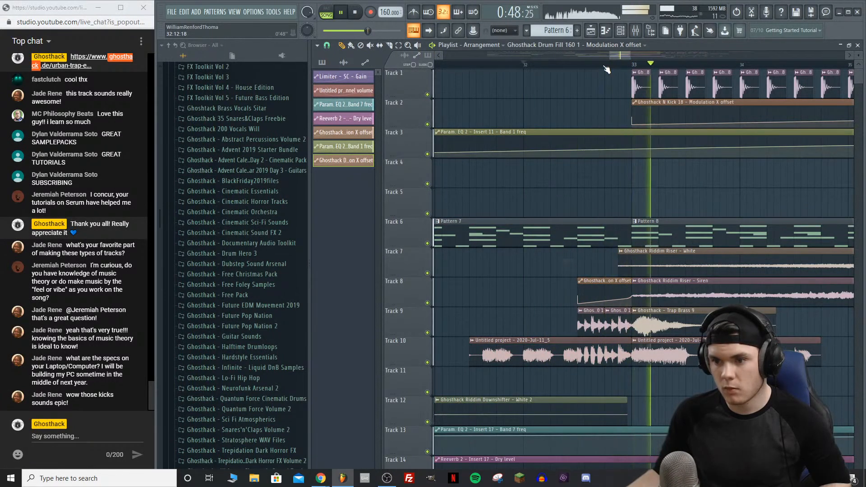
key(space)
key(space)
right_click(626, 298)
click(638, 307)
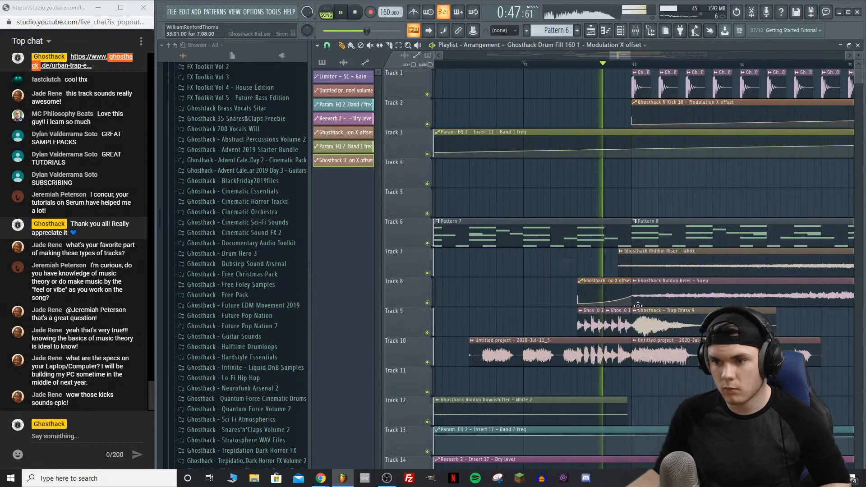
key(space)
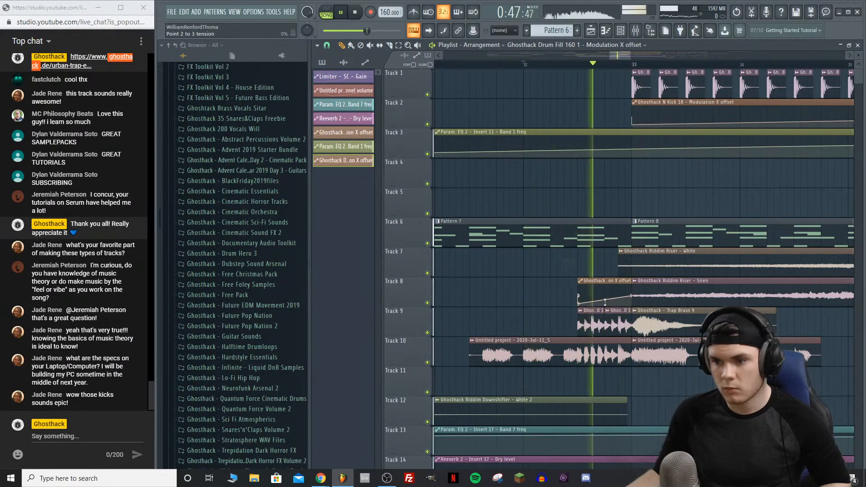
key(space)
key(space)
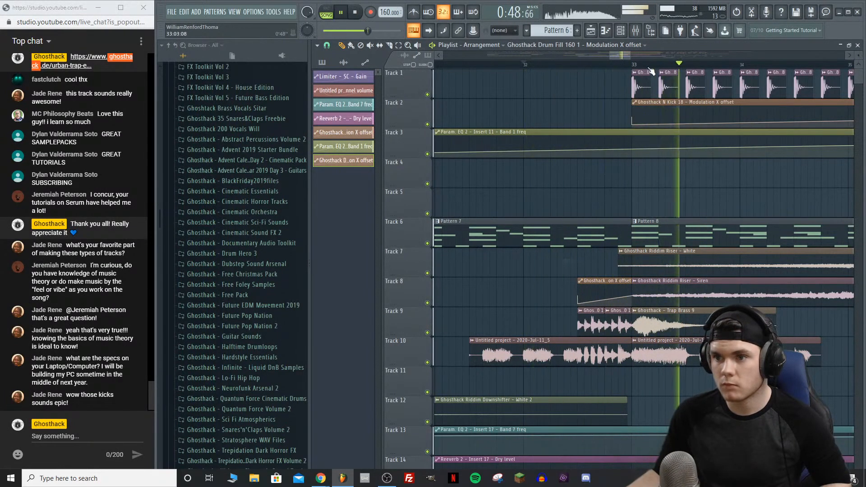
Step: Lower the Mod X automation's end point at bar 33 to 43% and play the fill into the following section
scroll(651, 71, down, 5)
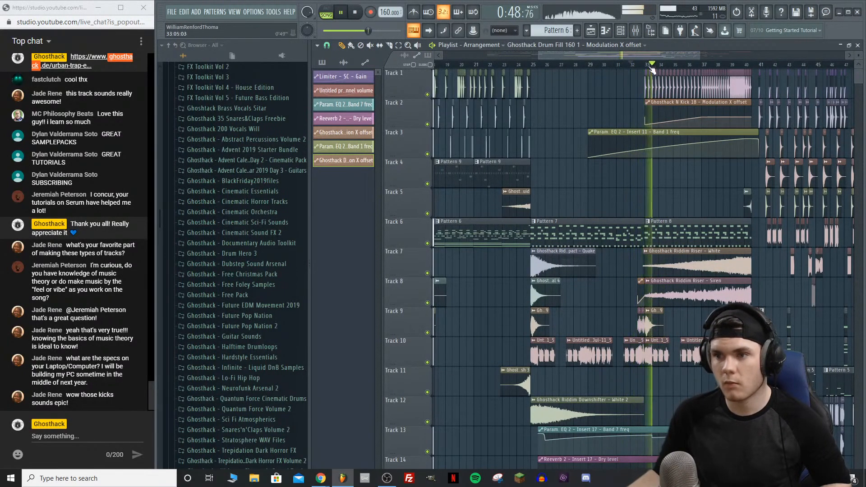
scroll(652, 71, up, 3)
scroll(637, 67, up, 3)
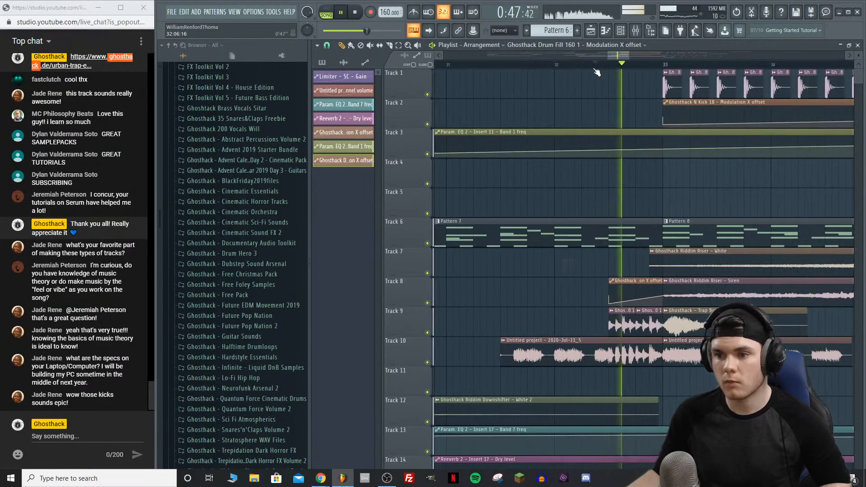
scroll(660, 66, up, 3)
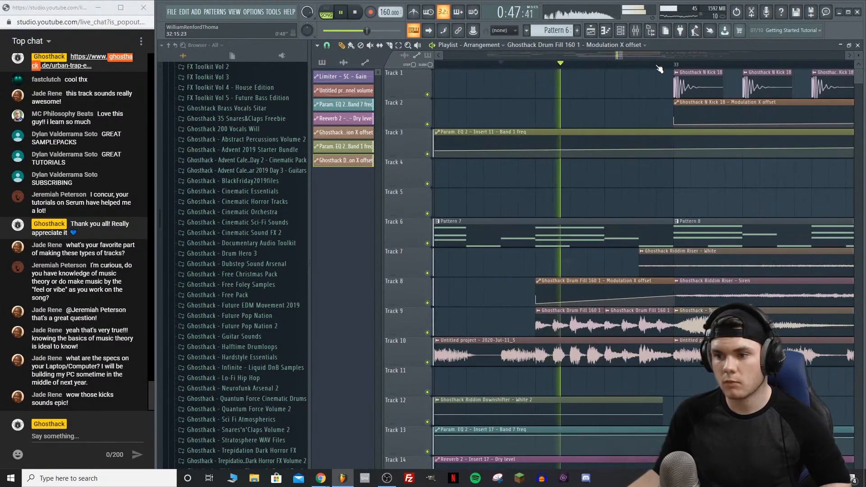
drag(859, 55, 859, 74)
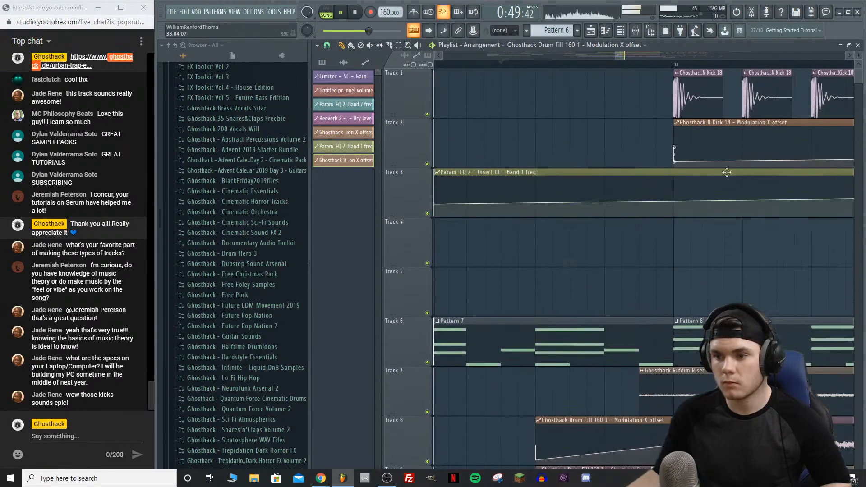
scroll(677, 270, down, 4)
key(space)
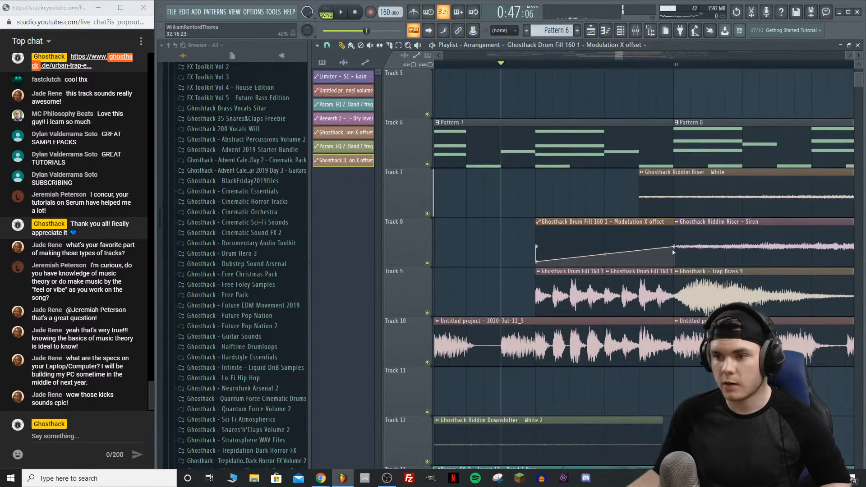
key(space)
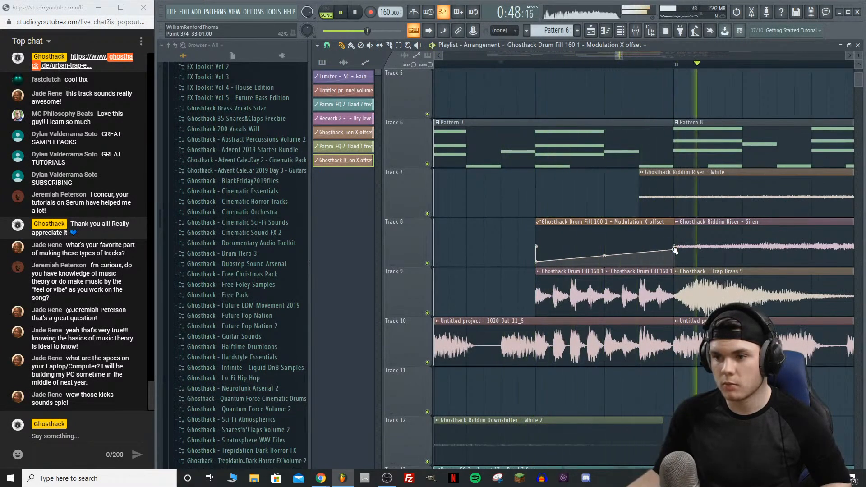
key(space)
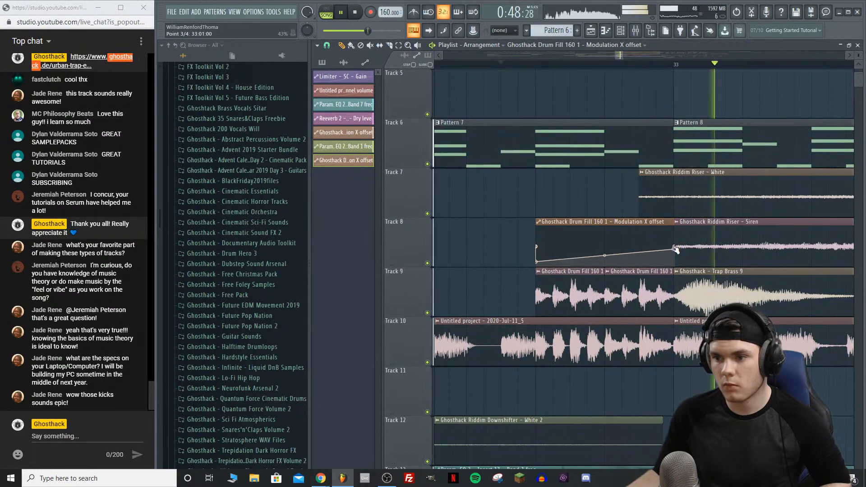
scroll(665, 56, down, 5)
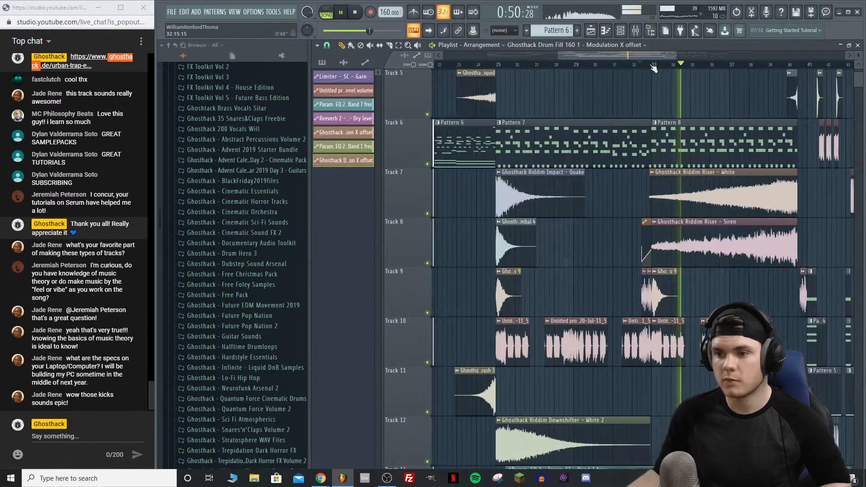
Step: Play the arrangement from before bar 33 into the drop after bar 41 and replay the build-up from bar 33
key(space)
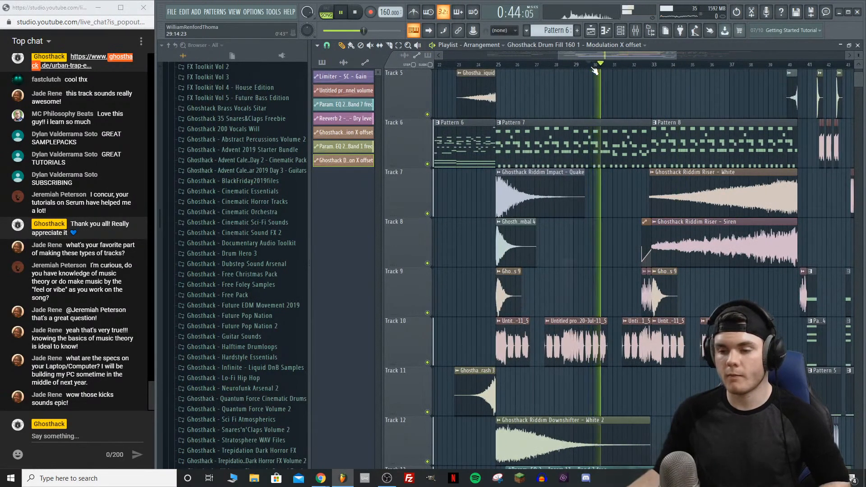
scroll(602, 70, down, 2)
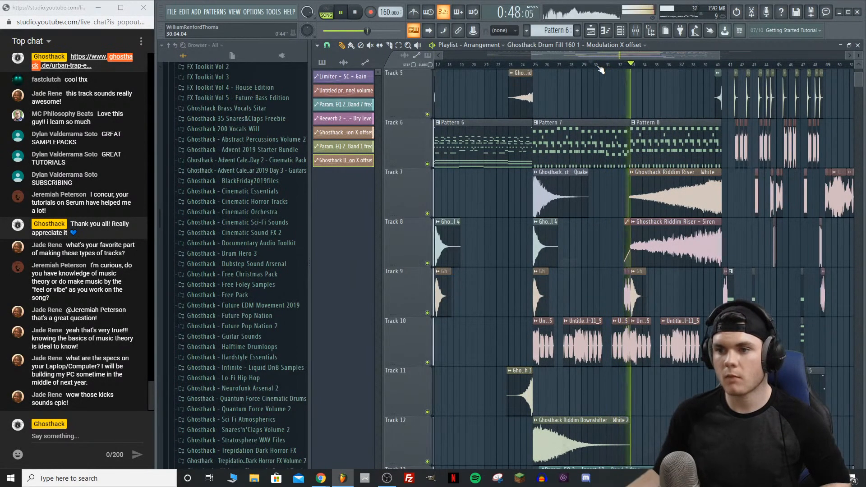
scroll(601, 69, down, 3)
drag(861, 56, 848, 56)
scroll(791, 157, up, 3)
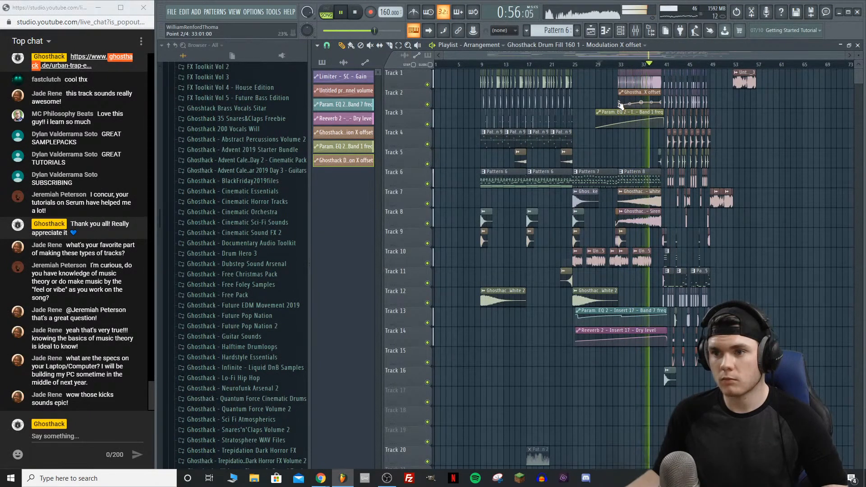
click(616, 65)
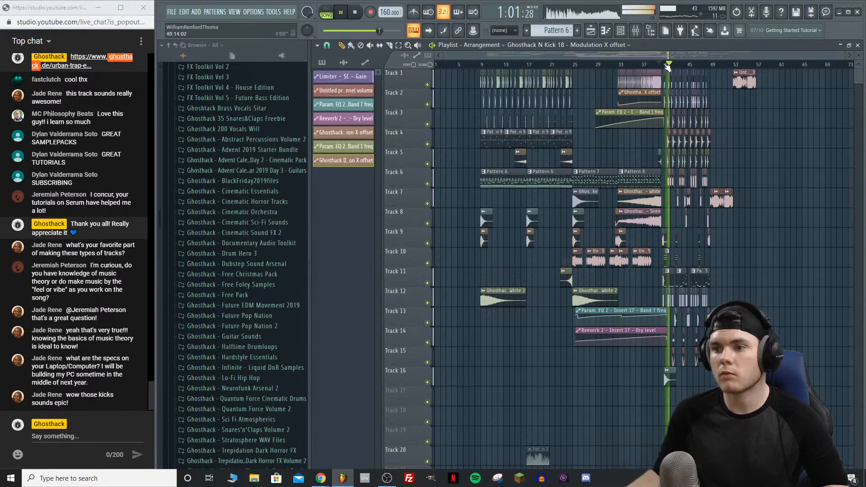
scroll(708, 68, up, 3)
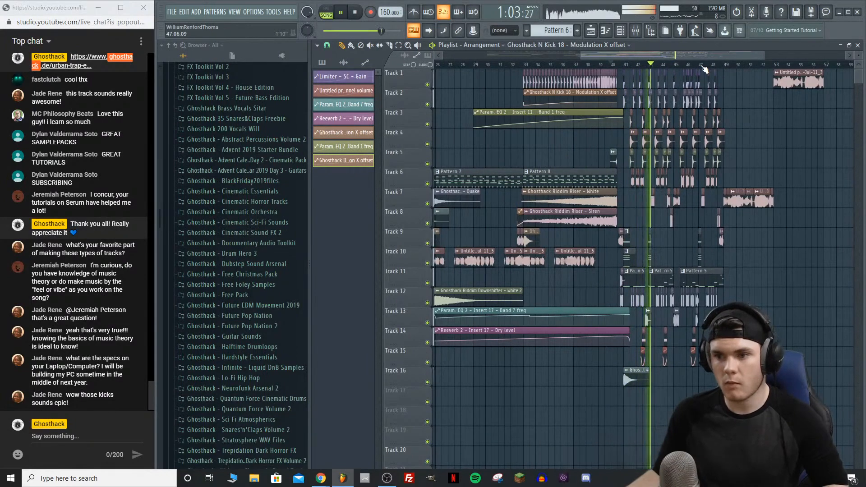
click(529, 65)
click(524, 65)
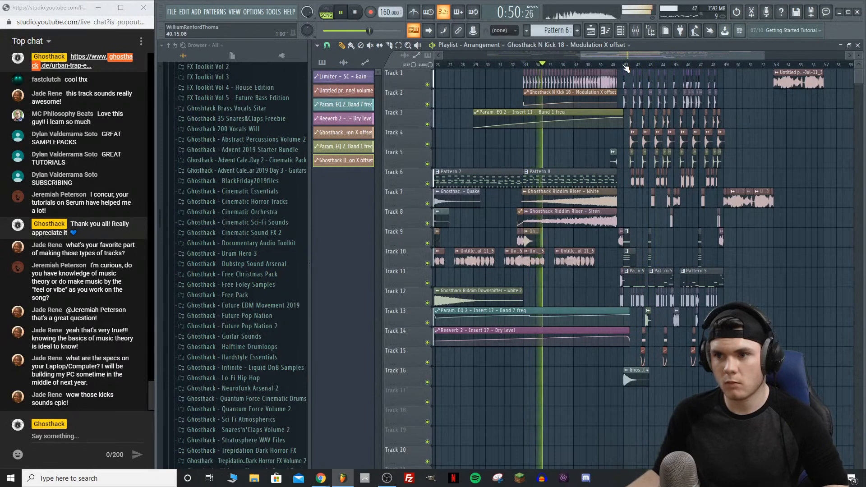
Step: Select bars 33 to 41 in the playlist and load Fruity Parametric EQ 2 on mixer Insert 10
key(space)
drag(625, 66, 530, 71)
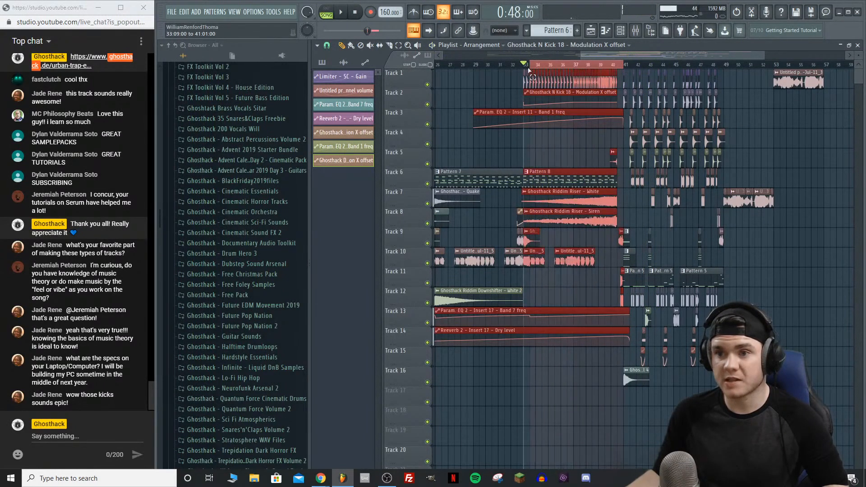
key(F6)
click(636, 30)
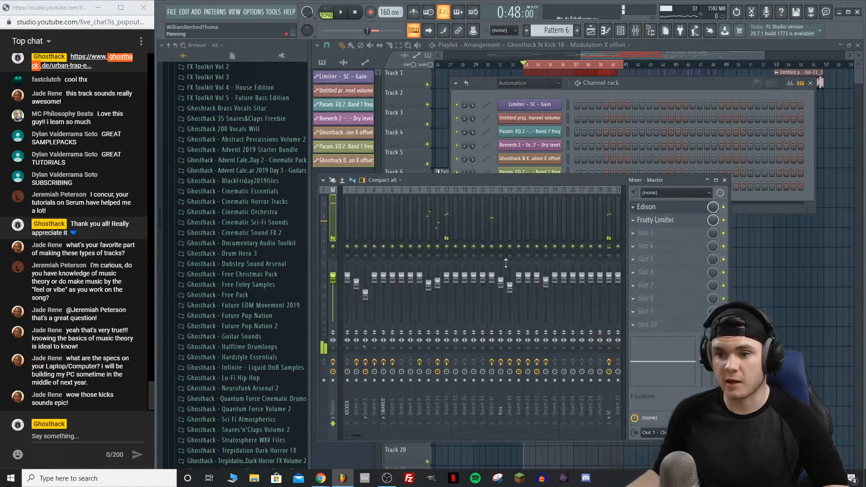
key(space)
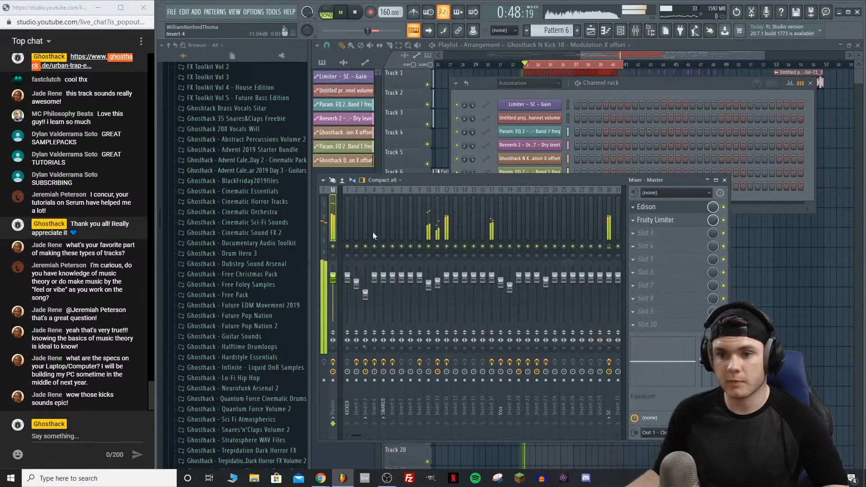
click(429, 226)
click(649, 208)
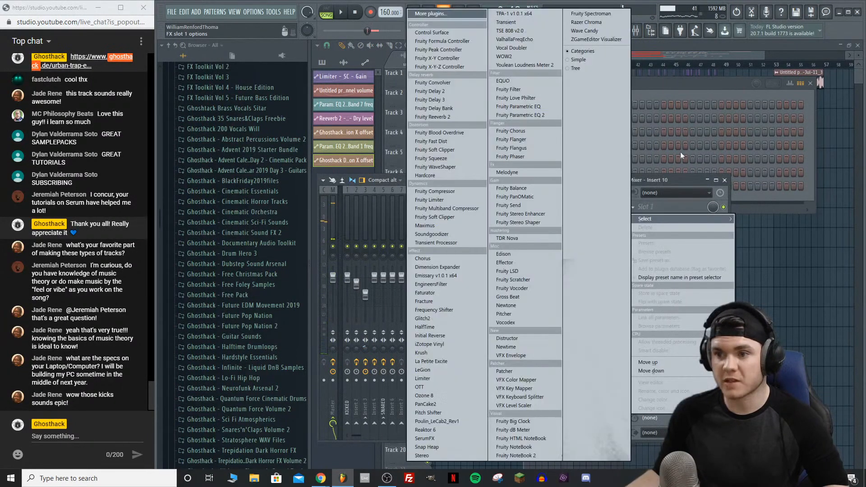
click(519, 115)
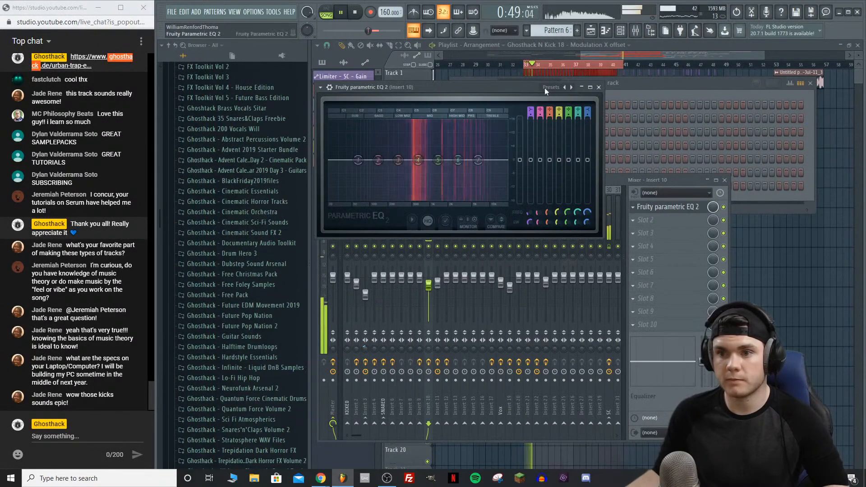
Step: Set the EQ's band 1 high pass to about 242 Hz and create an automation clip for its frequency over the selected bars
drag(330, 160, 391, 160)
key(space)
key(space)
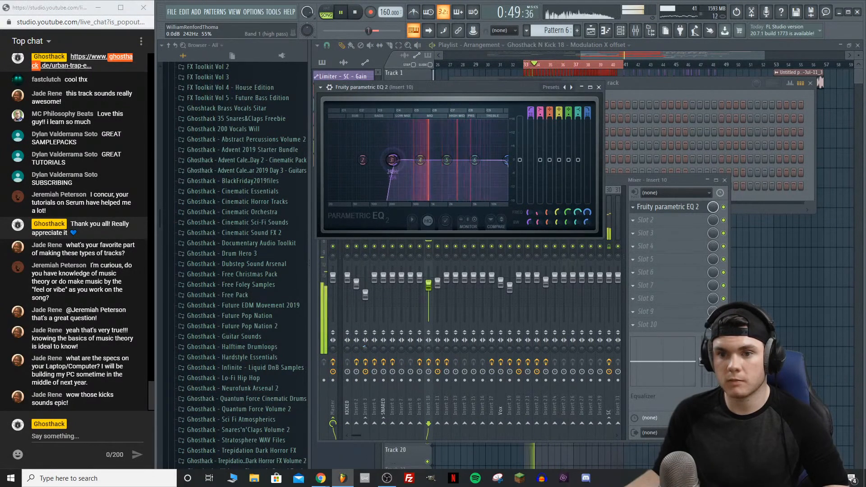
right_click(527, 214)
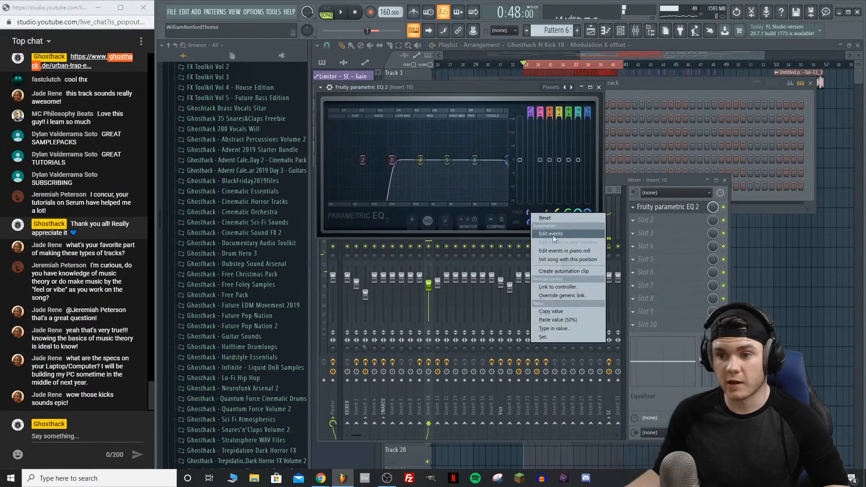
click(564, 271)
key(space)
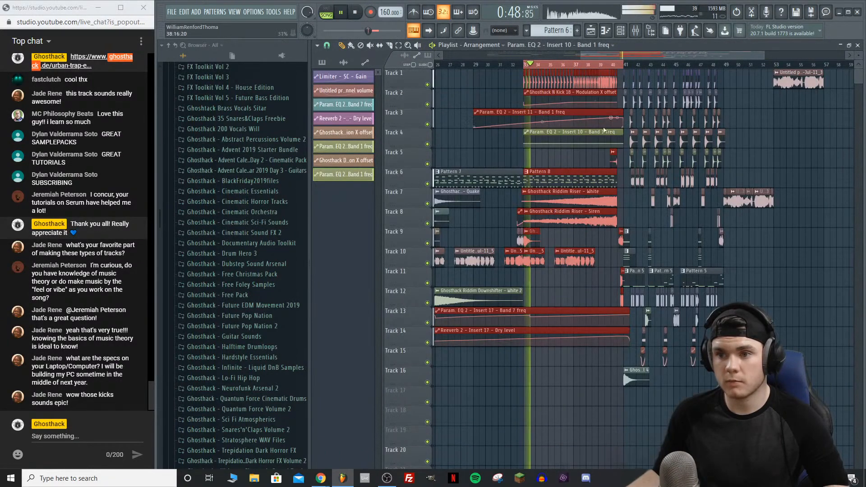
Step: Shape the Insert 10 Band 1 frequency automation into a gentle rise that falls just before bar 41, play it, and clear the time selection
drag(621, 143, 618, 142)
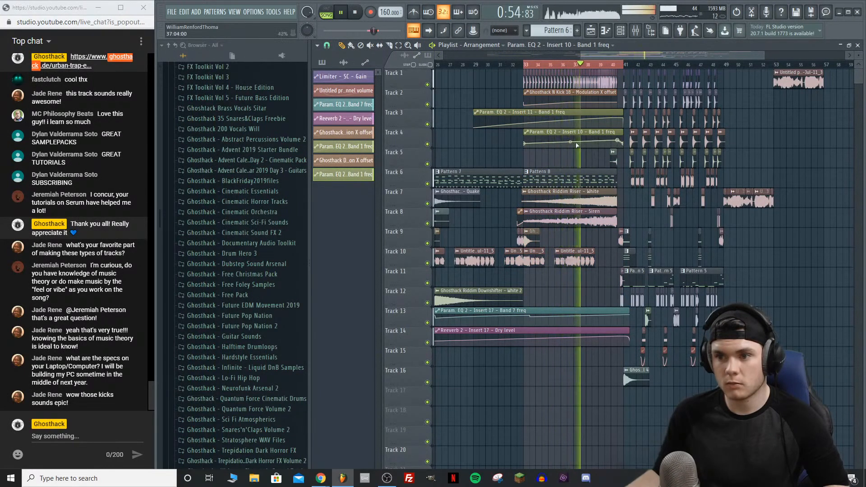
key(space)
key(space)
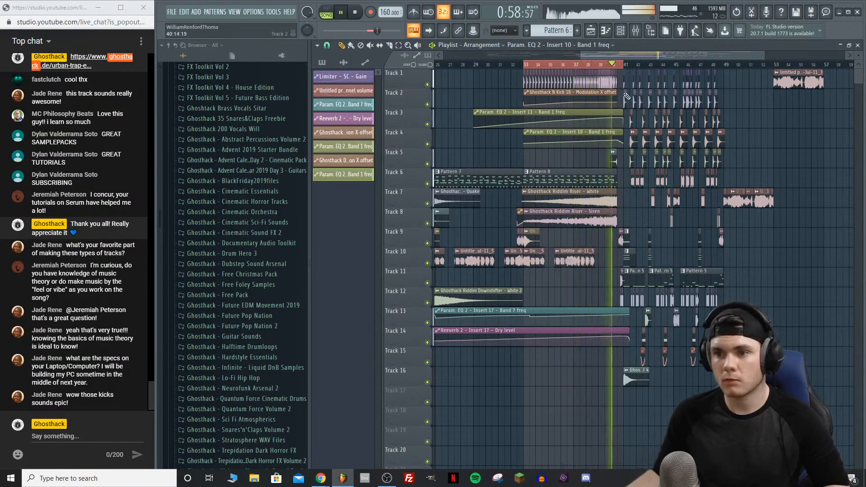
key(space)
drag(625, 66, 526, 69)
click(626, 66)
key(space)
Step: Extend the last audio clip on Track 10 before the drop so that it ends near bar 40
click(601, 66)
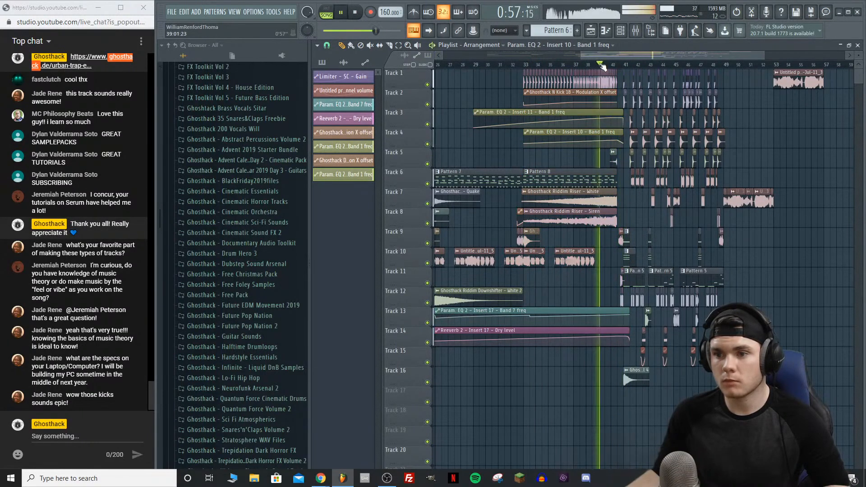
click(567, 66)
scroll(583, 68, up, 4)
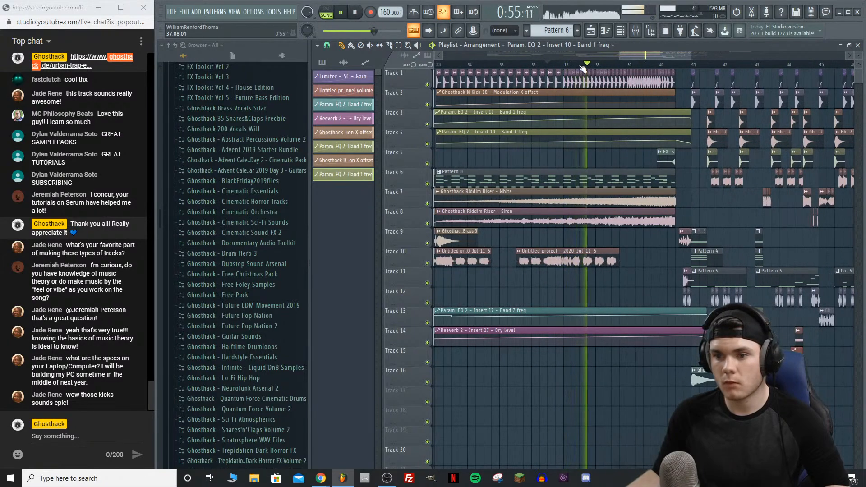
drag(618, 257, 676, 253)
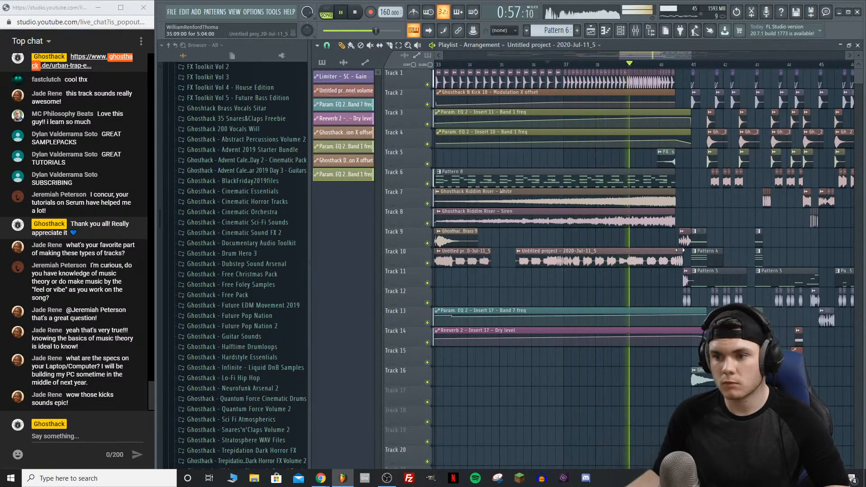
key(space)
drag(673, 255, 659, 255)
key(space)
Step: Play the end of the build-up and trim the last Track 10 audio clip back to about the middle of bar 39
click(609, 68)
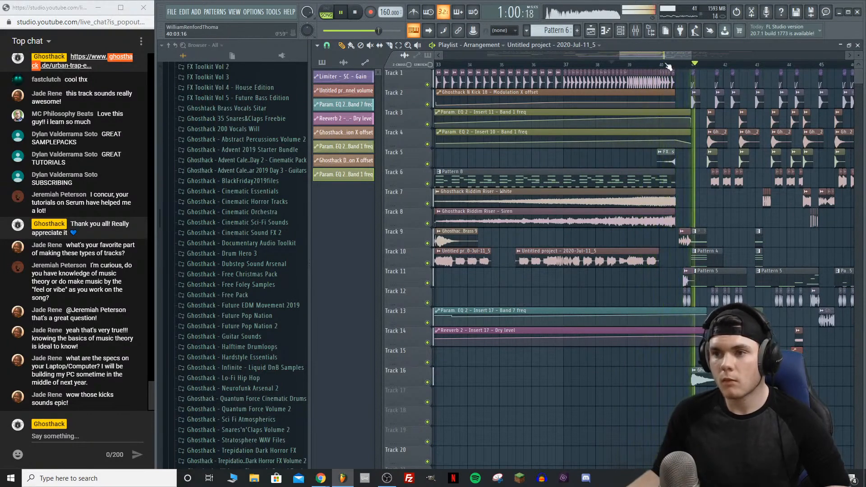
scroll(664, 67, up, 2)
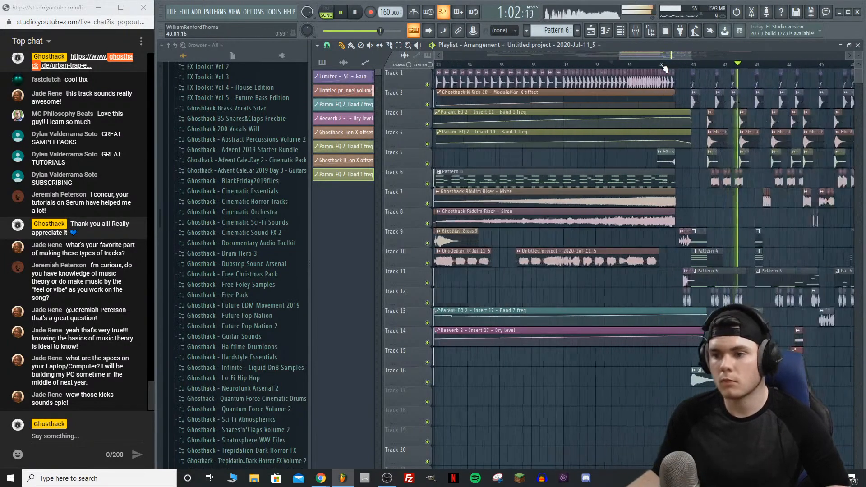
drag(659, 260, 645, 260)
click(581, 64)
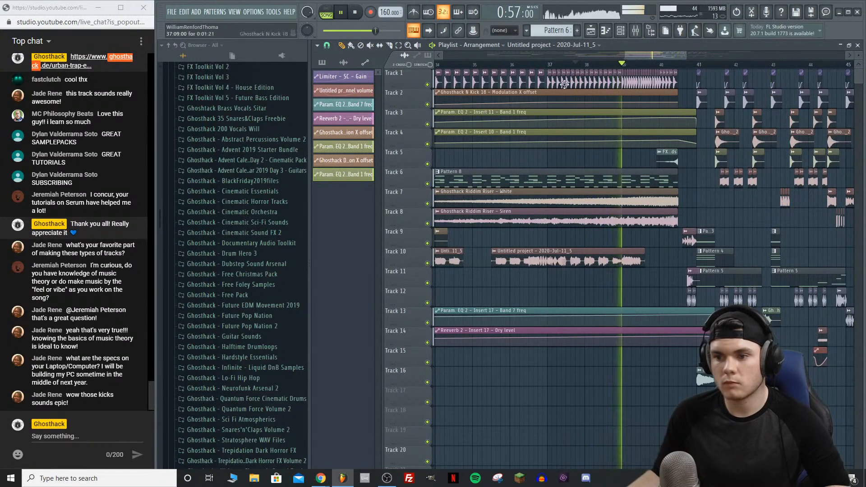
key(space)
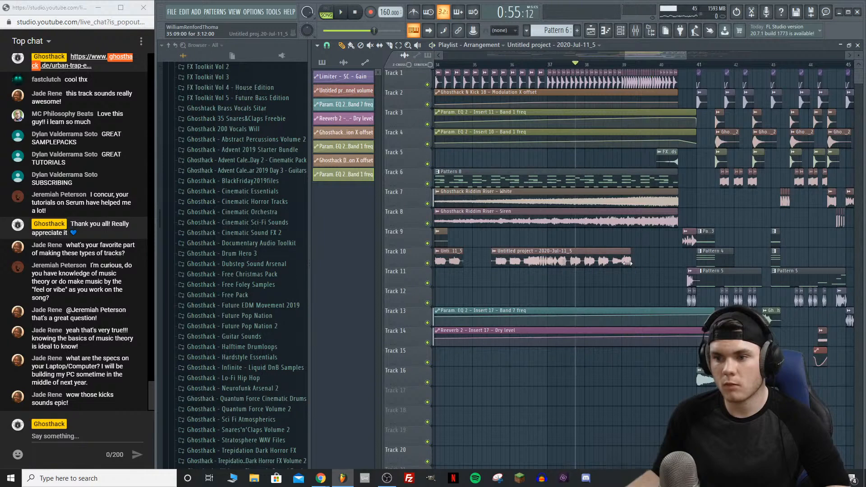
click(623, 65)
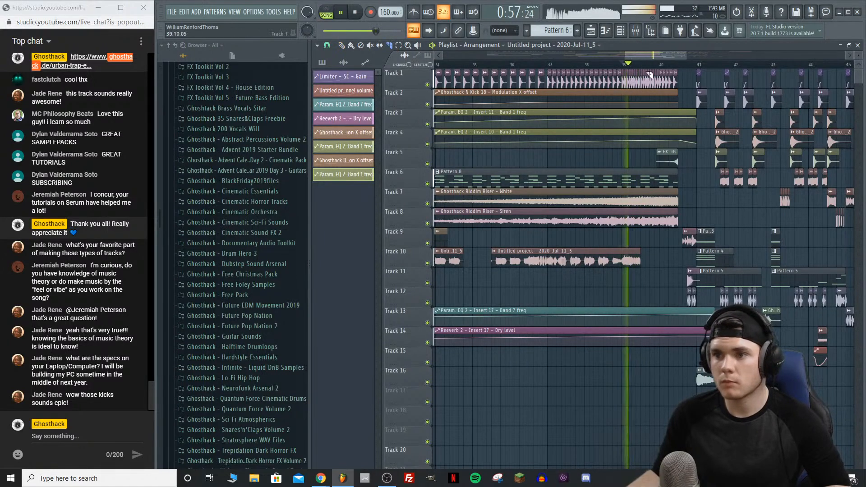
Step: Repeat the short slice at the end of the Track 10 clip back to back from bar 39 past bar 40
scroll(648, 67, up, 4)
scroll(648, 69, up, 1)
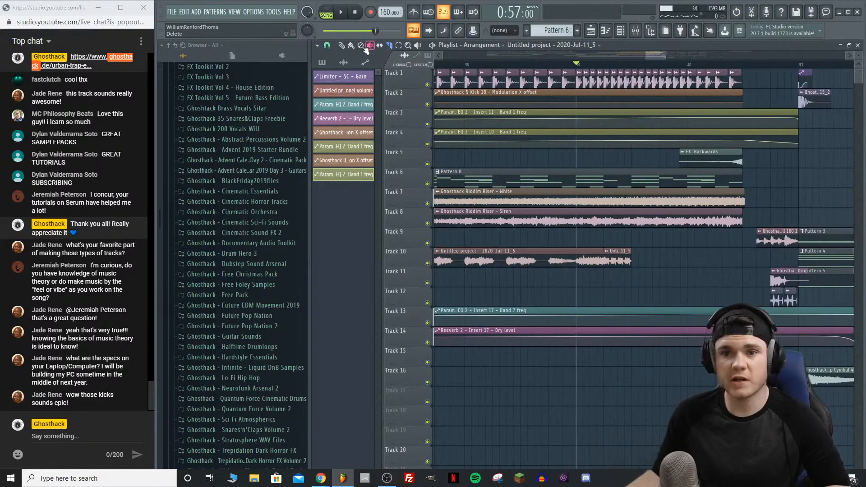
click(611, 255)
click(633, 256)
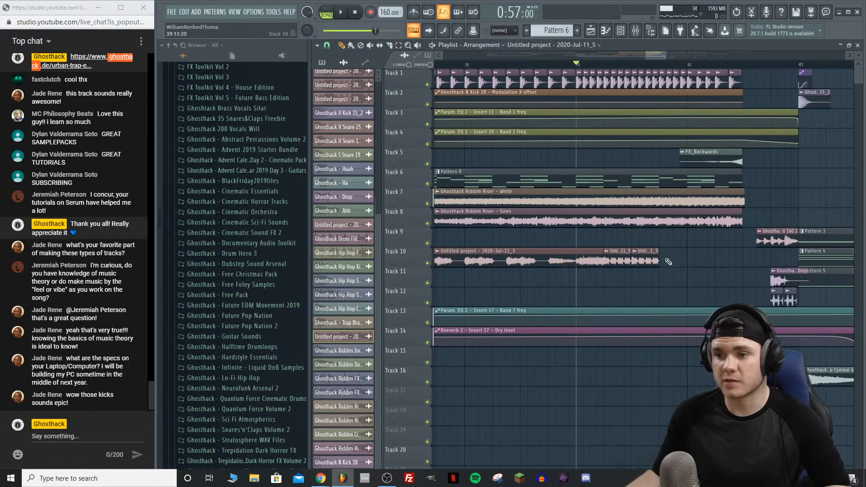
key(space)
click(701, 258)
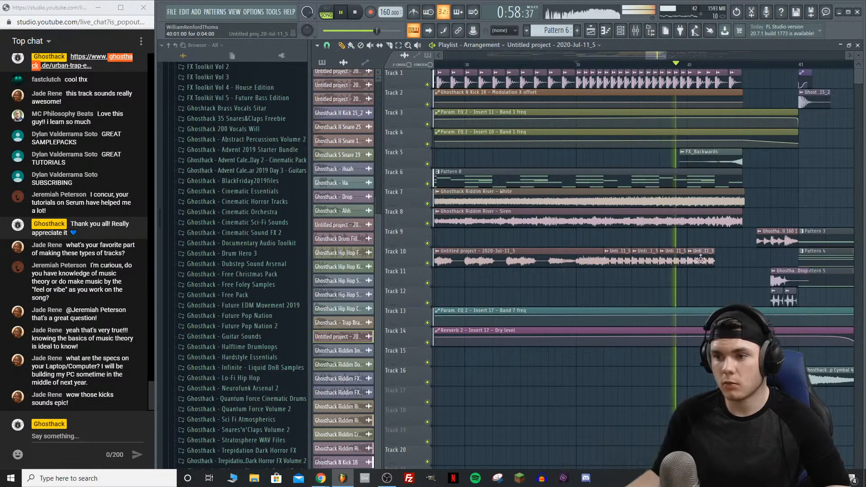
click(714, 257)
key(space)
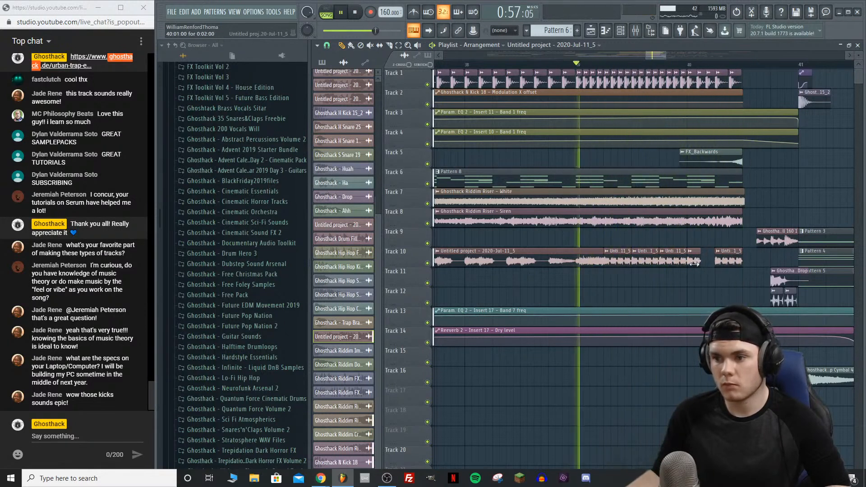
Step: Shorten the Track 10 slice at bar 40, delete the full slice after it, and place a short copy after a gap
drag(696, 263, 691, 263)
right_click(724, 259)
click(712, 258)
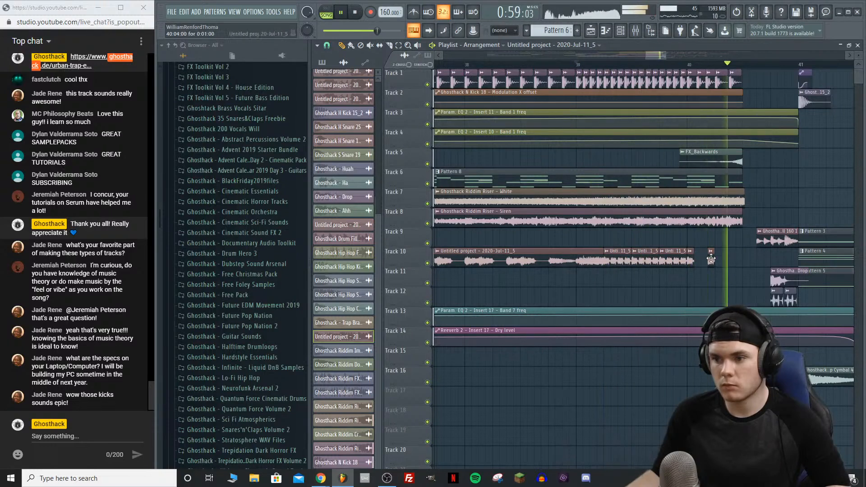
scroll(720, 69, down, 1)
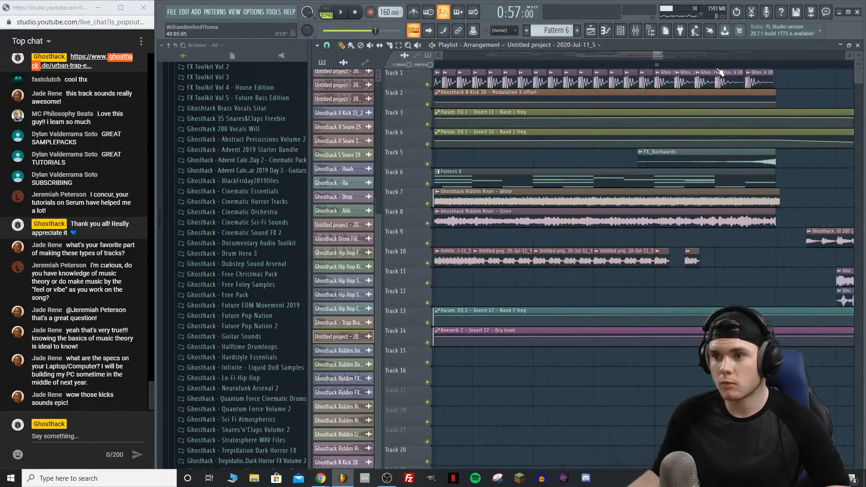
key(space)
Step: Space four short slices on Track 10 after bar 40 to match the last kicks on Track 1, and play into the drop
drag(690, 258, 679, 262)
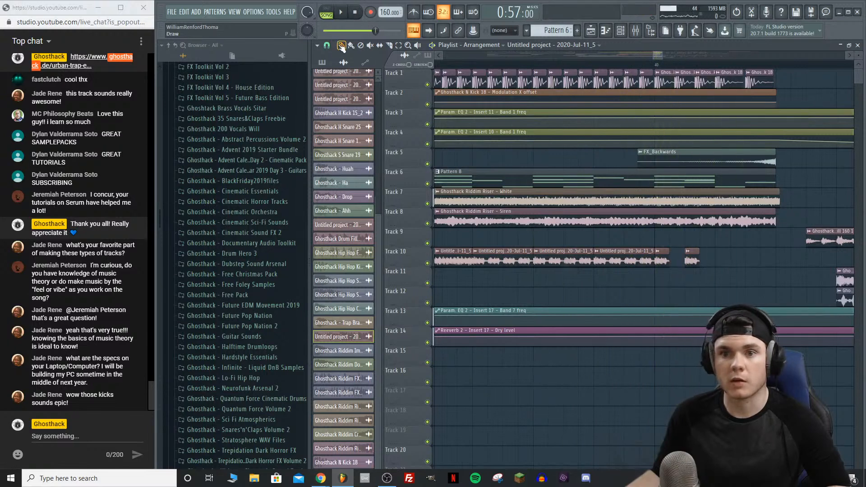
click(327, 45)
click(350, 141)
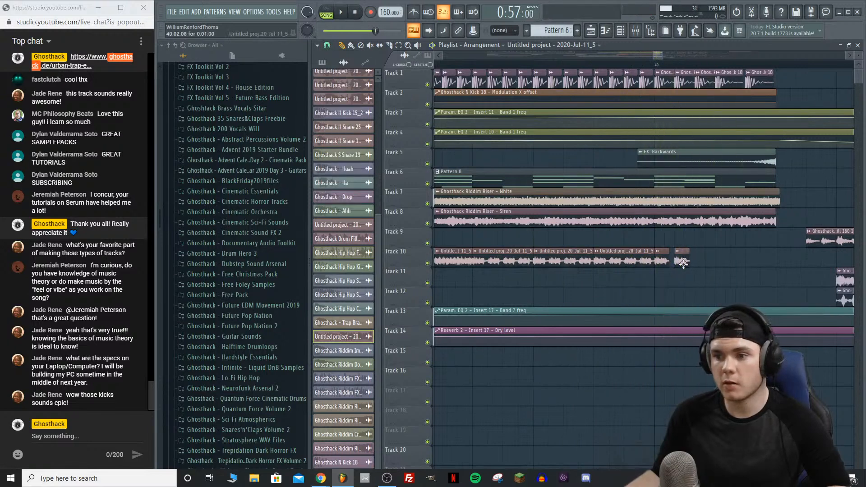
click(701, 264)
key(space)
click(723, 261)
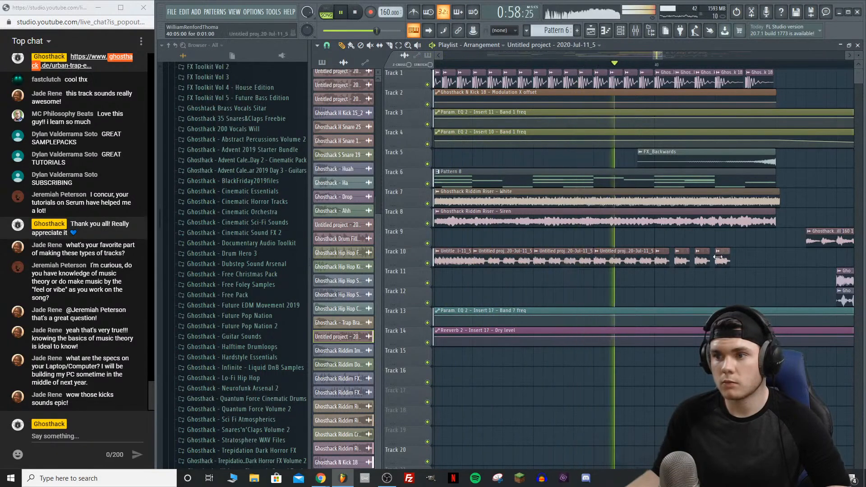
drag(754, 260, 747, 260)
key(space)
key(space)
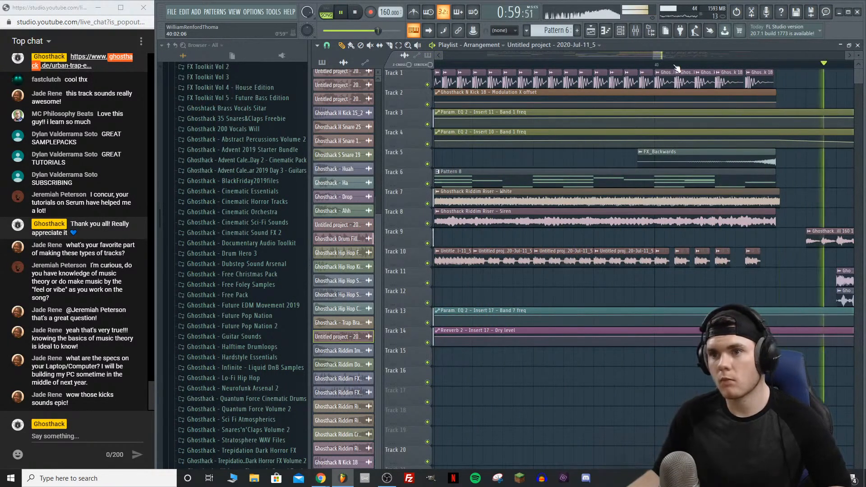
scroll(677, 67, down, 5)
scroll(677, 66, down, 4)
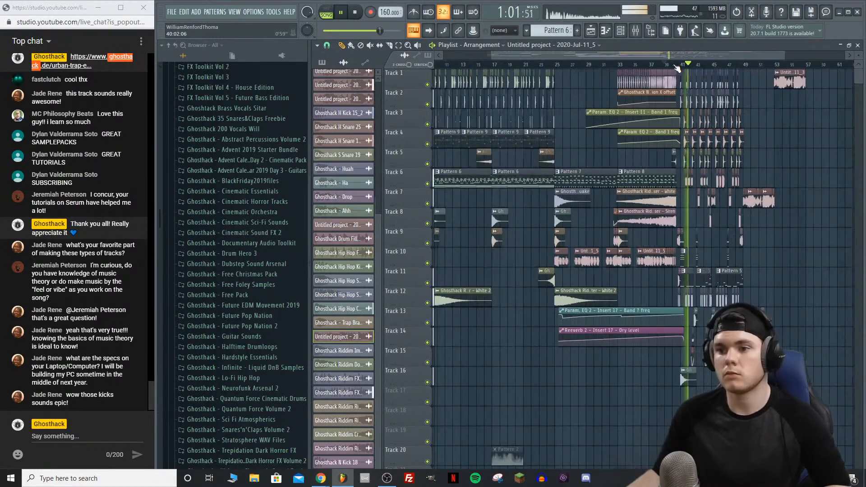
Step: Stop playback and delete the leftover audio clips after bar 48 on Tracks 1, 7 and 13
drag(533, 67, 429, 65)
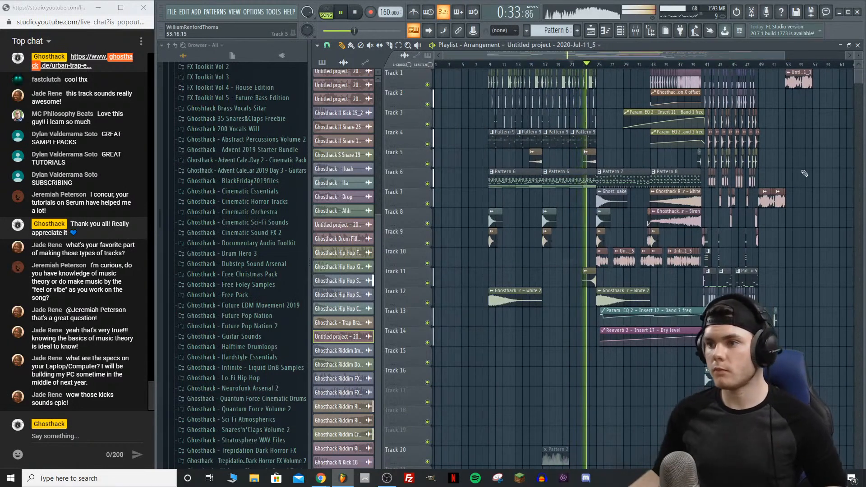
key(space)
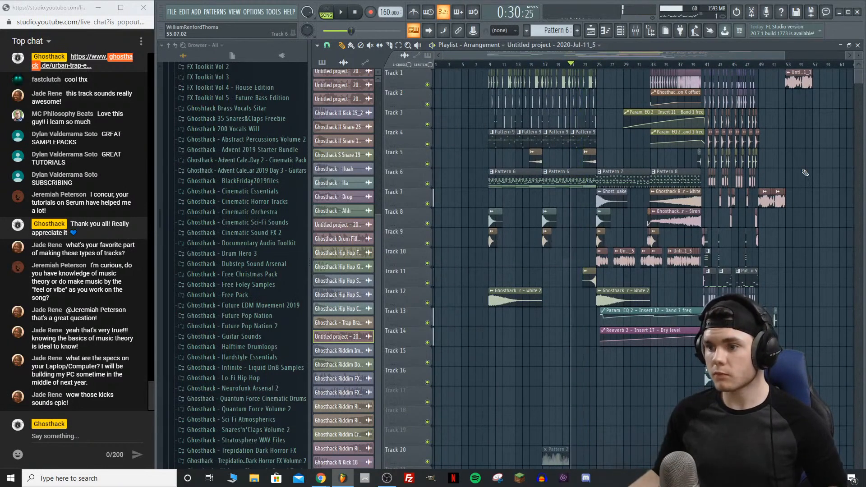
drag(839, 327, 762, 65)
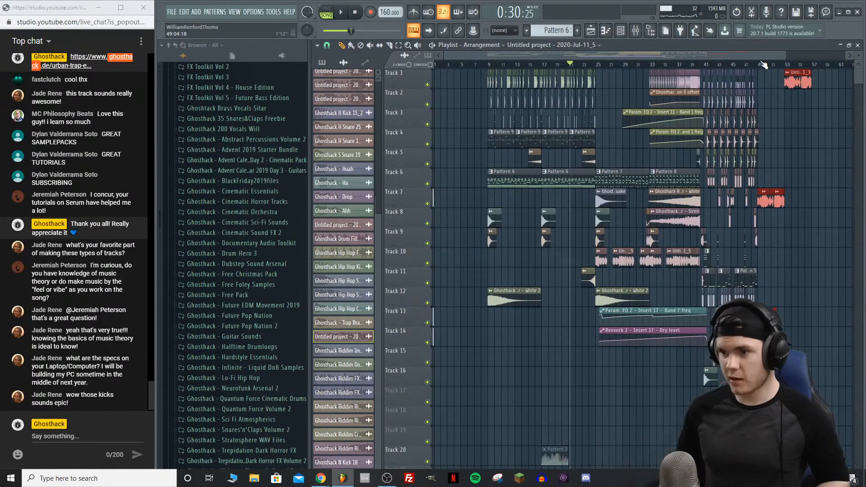
drag(854, 75, 854, 76)
drag(670, 55, 639, 56)
Step: Narrow the browser to give the playlist more width, and set the song position back within the first section
drag(307, 114, 193, 118)
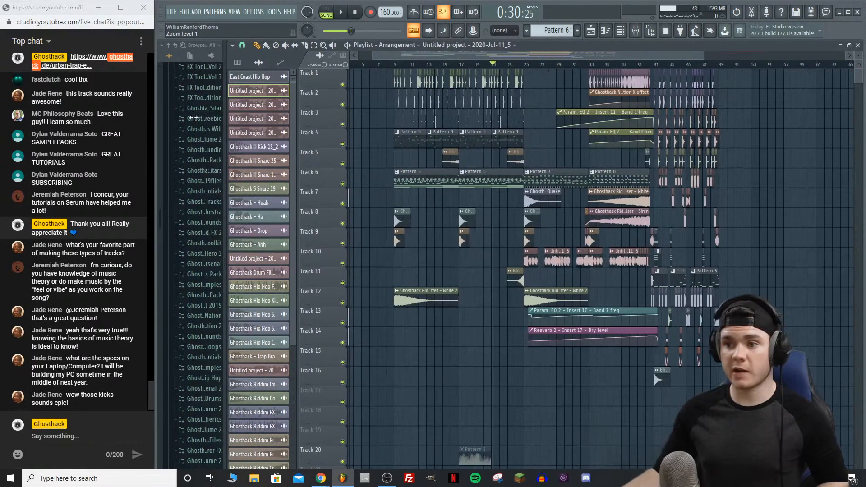
drag(666, 54, 672, 56)
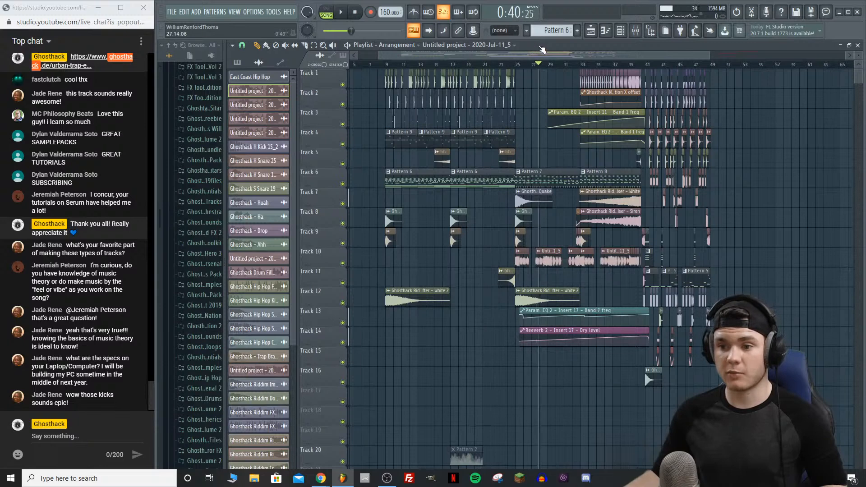
mouse_move(570, 48)
mouse_down()
mouse_move(546, 51)
mouse_move(554, 52)
mouse_up()
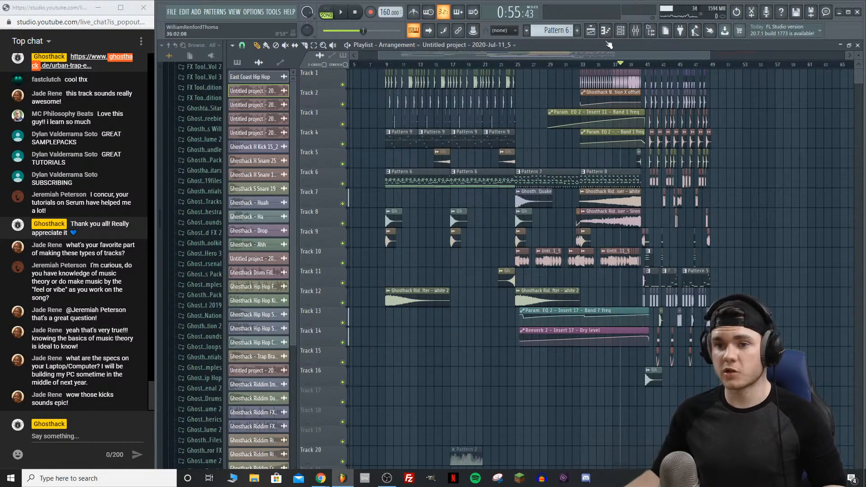
drag(533, 154, 556, 167)
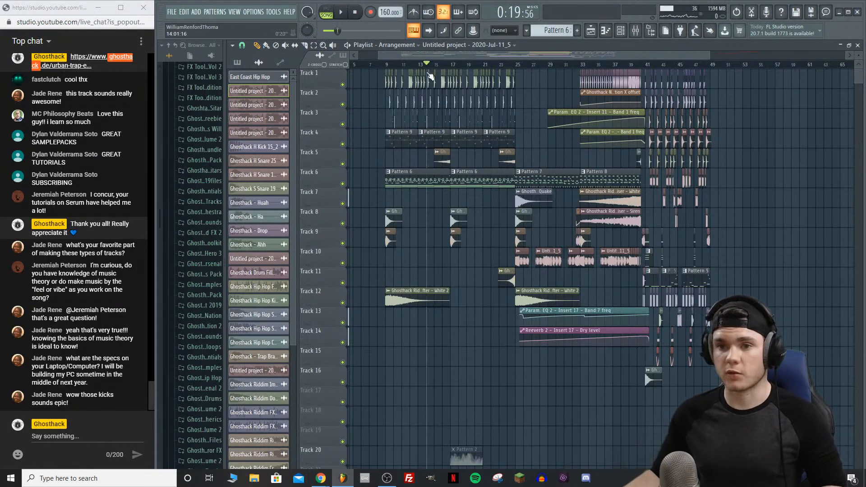
Step: Play the first section from about bar 9 and delete the first two Pattern 9 clips on Track 4
key(space)
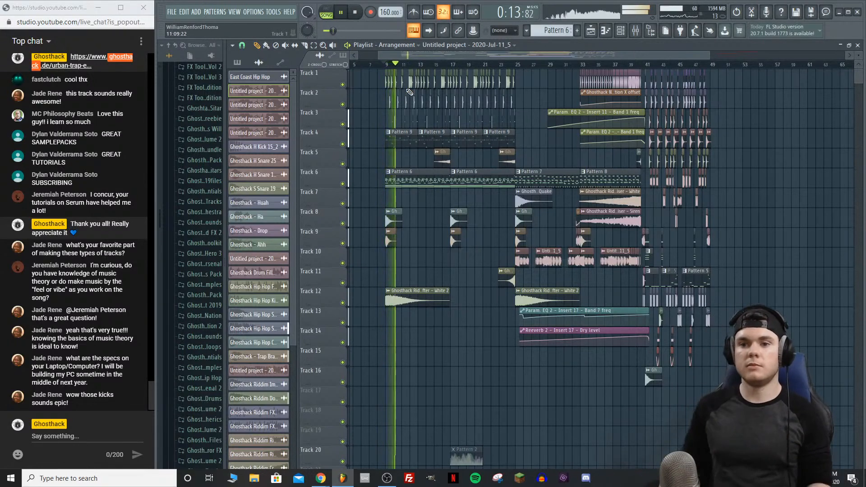
key(space)
right_click(432, 140)
right_click(404, 143)
key(space)
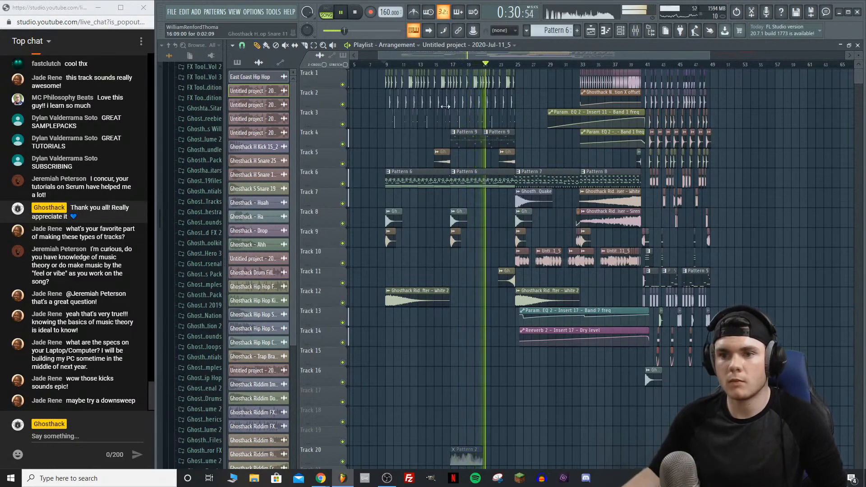
Step: Set the channel volume of Ghosthack Hip Hop Snare 11 to 70% and close its channel settings
double_click(504, 100)
drag(418, 101, 417, 102)
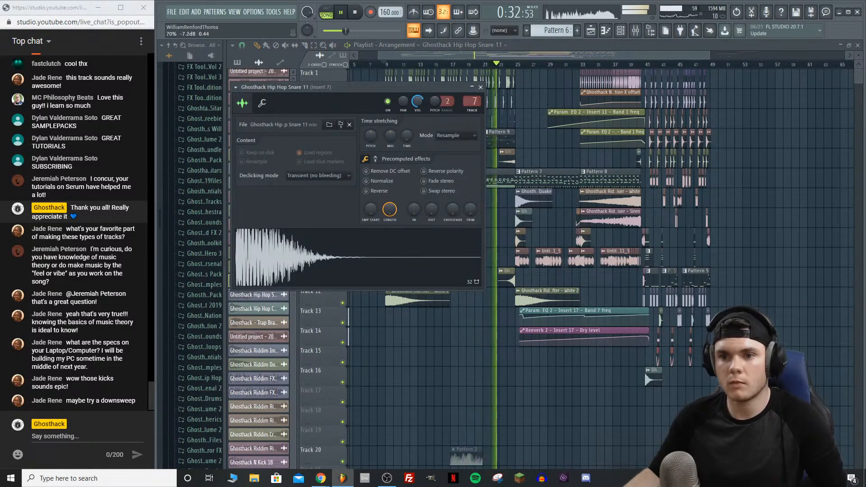
click(481, 87)
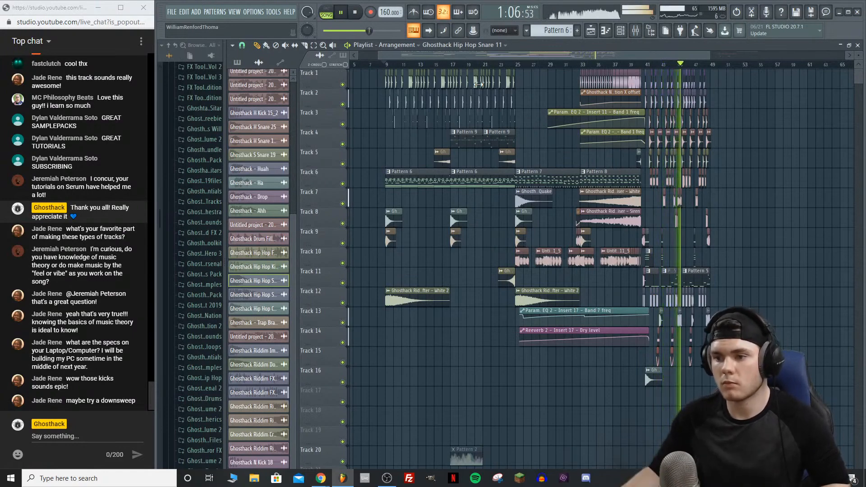
Step: Stop playback and delete the short Aquabot 2 chops on Track 12 between bars 41 and 43
scroll(664, 68, up, 5)
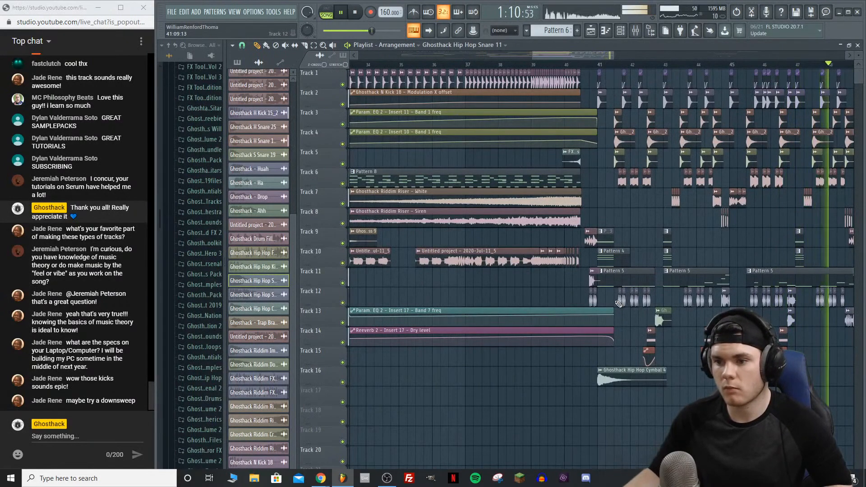
key(space)
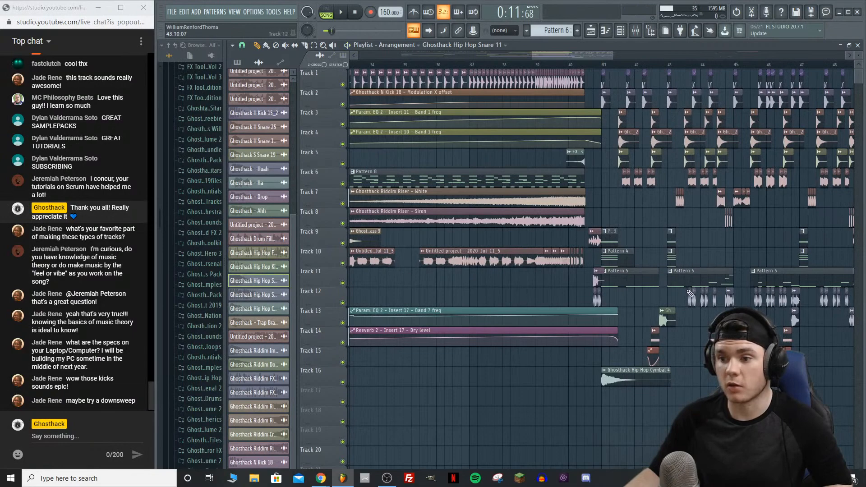
right_click(689, 292)
click(706, 308)
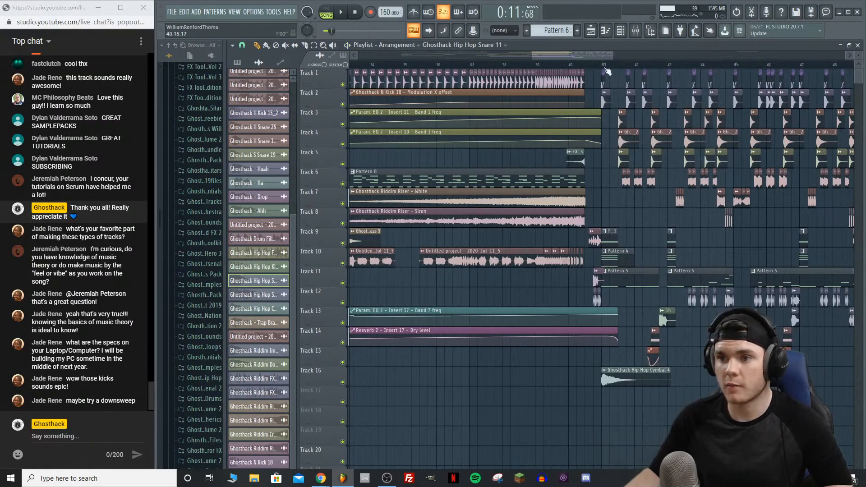
Step: Play the end of the build-up into the drop, then replay the build-up from about bar 35
drag(625, 65, 582, 65)
key(space)
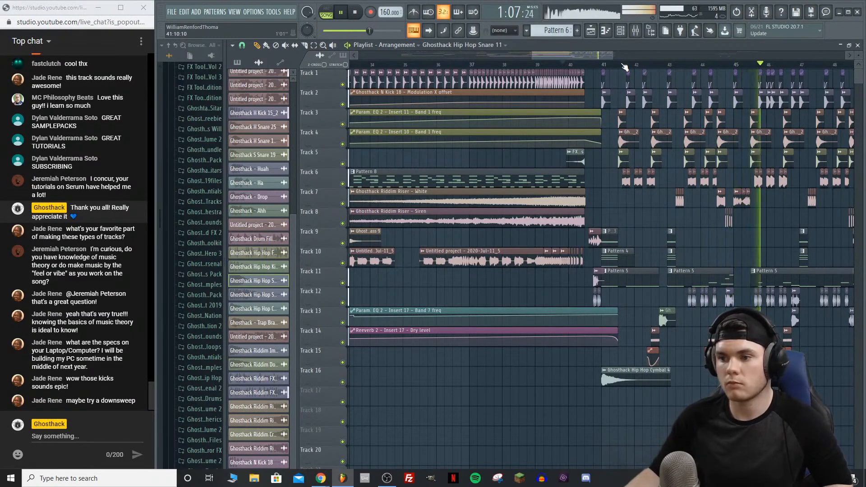
scroll(625, 67, down, 2)
scroll(625, 67, down, 1)
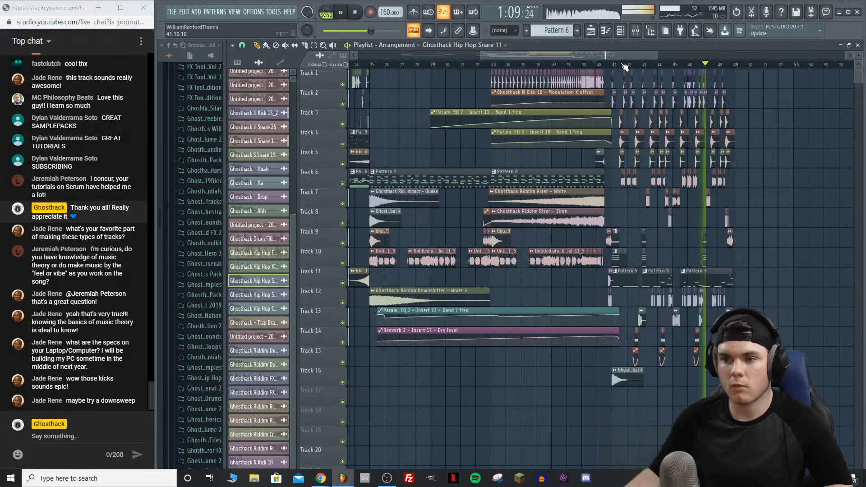
key(space)
key(space)
click(527, 67)
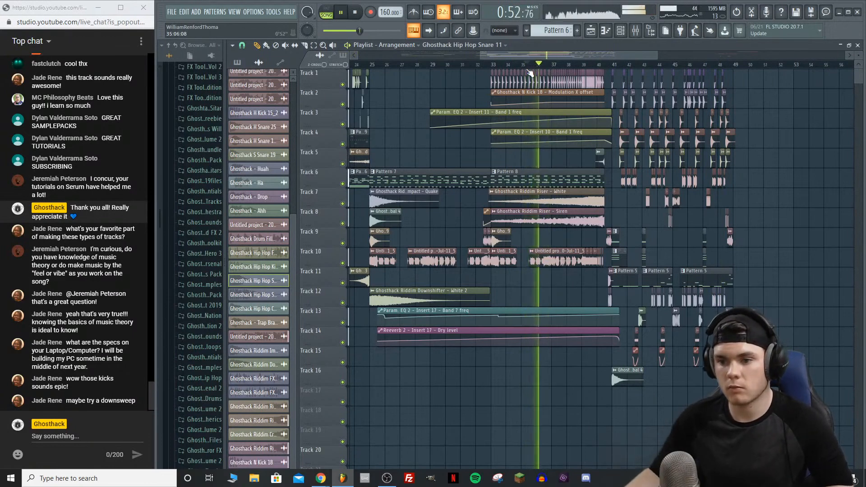
key(space)
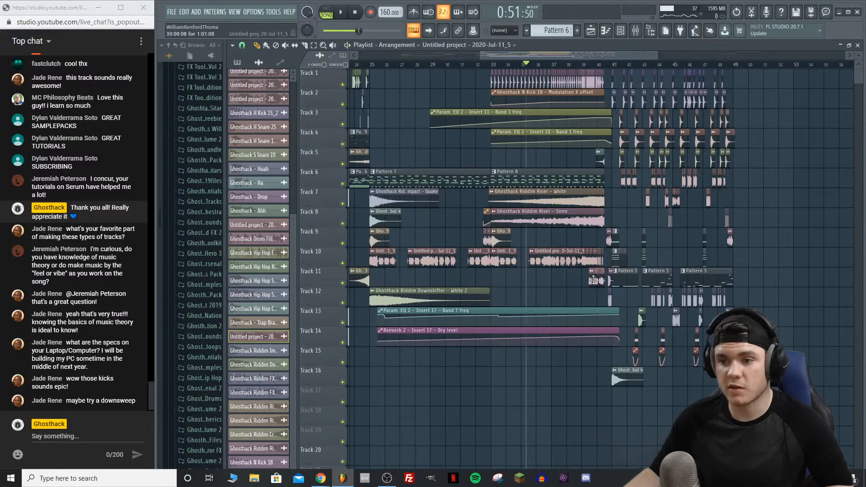
Step: Delete the repeated stutter slices at the end of Track 10, from just after bar 39 past bar 40
scroll(591, 74, up, 10)
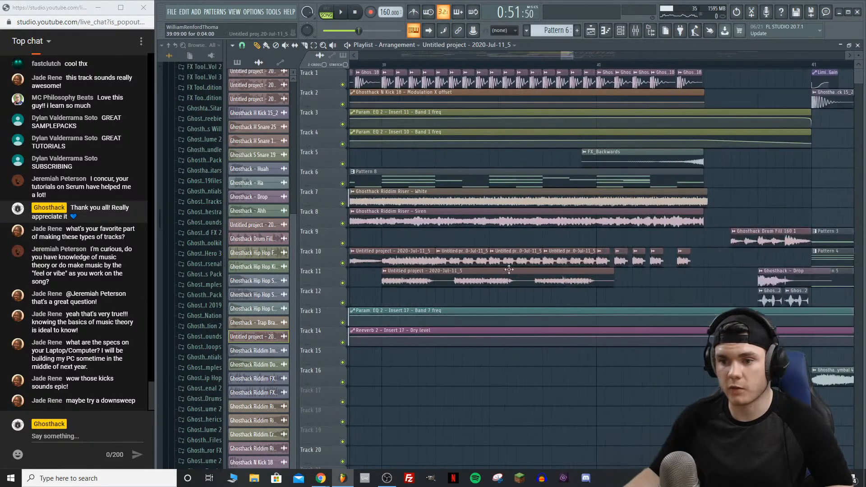
drag(703, 262, 489, 263)
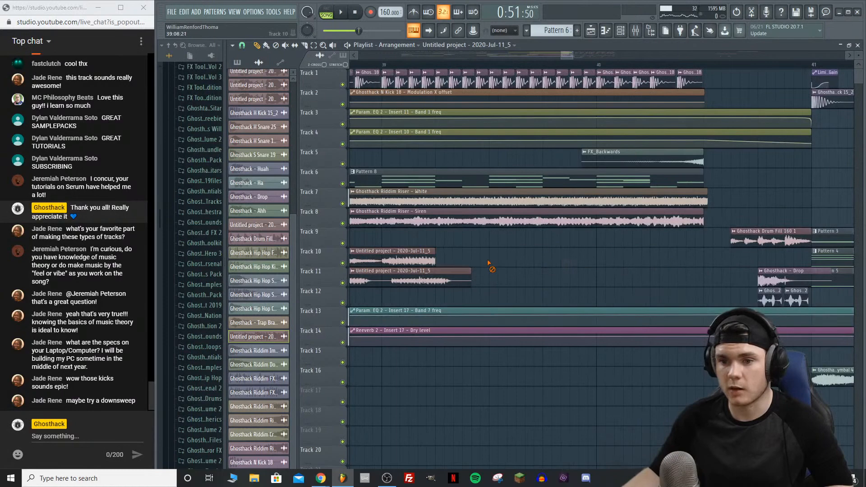
scroll(448, 71, down, 3)
drag(568, 55, 543, 57)
Step: Move the copied audio clip from Track 11 to Track 10, starting at 39:09:00, and play it
drag(569, 275, 681, 254)
key(space)
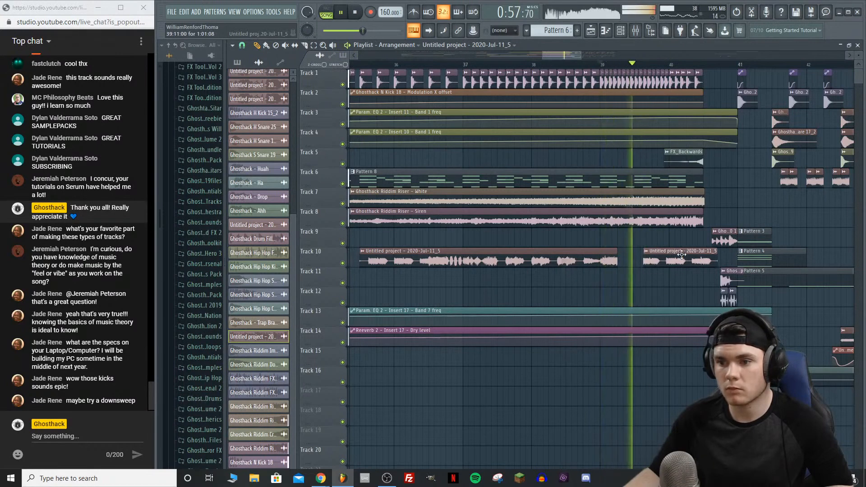
key(space)
drag(702, 257, 693, 258)
key(space)
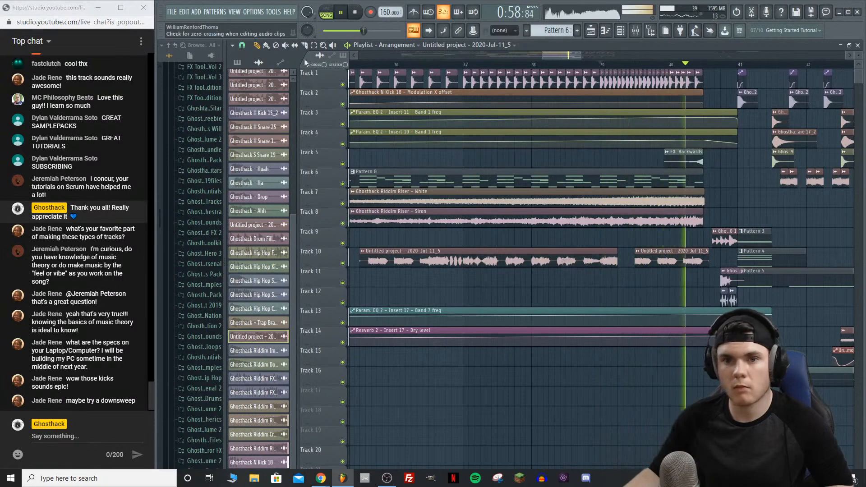
key(space)
Step: Set the playlist snap to Line and replay the transition from bar 39
click(242, 45)
click(256, 57)
click(242, 46)
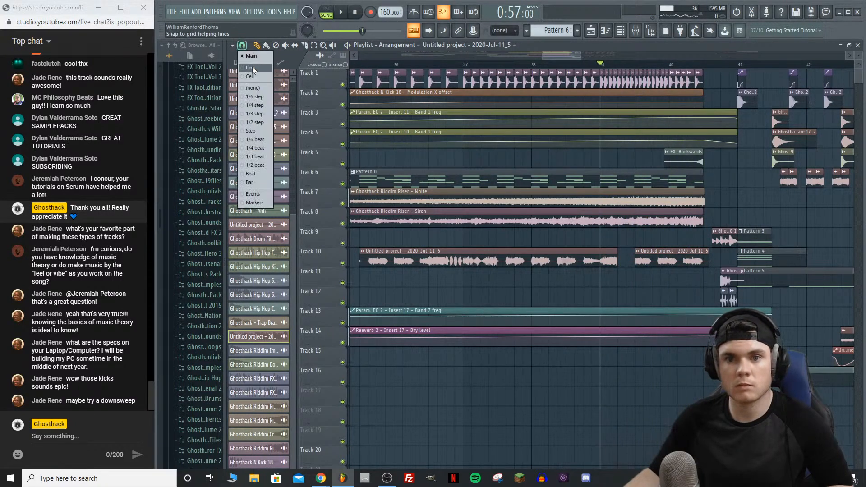
click(253, 68)
key(space)
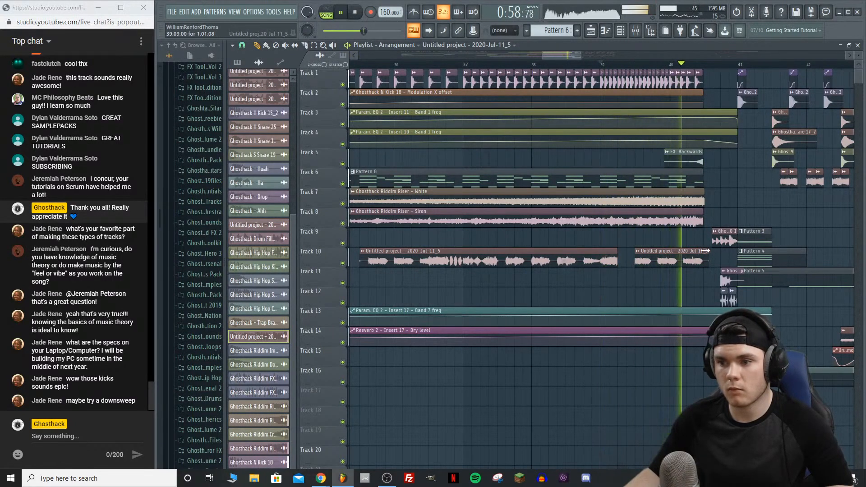
key(space)
Step: Replace the last Track 10 clip with a copy starting at 39:11:00, trimmed to the end of the Track 1 kicks, and play into the drop
right_click(667, 254)
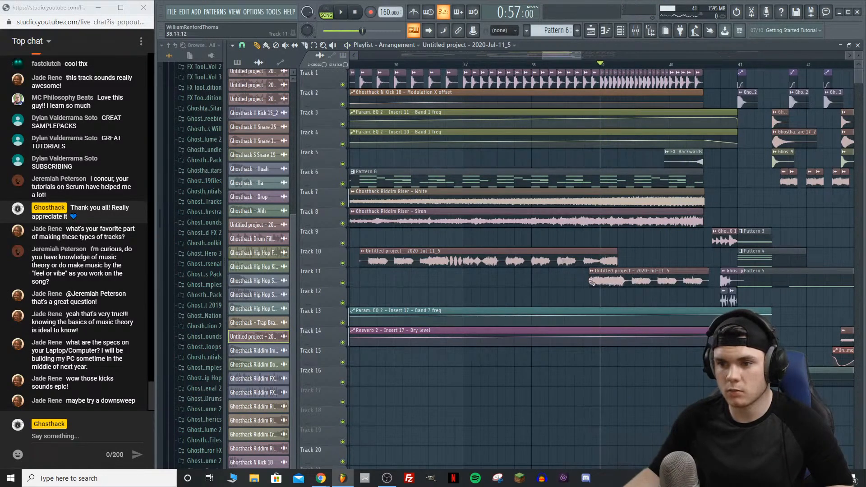
right_click(636, 283)
click(603, 282)
key(space)
drag(601, 279, 643, 276)
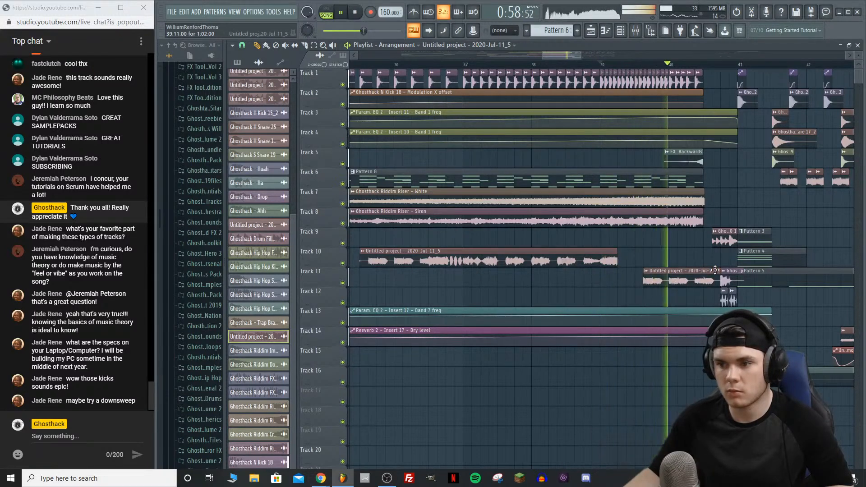
drag(720, 277, 681, 259)
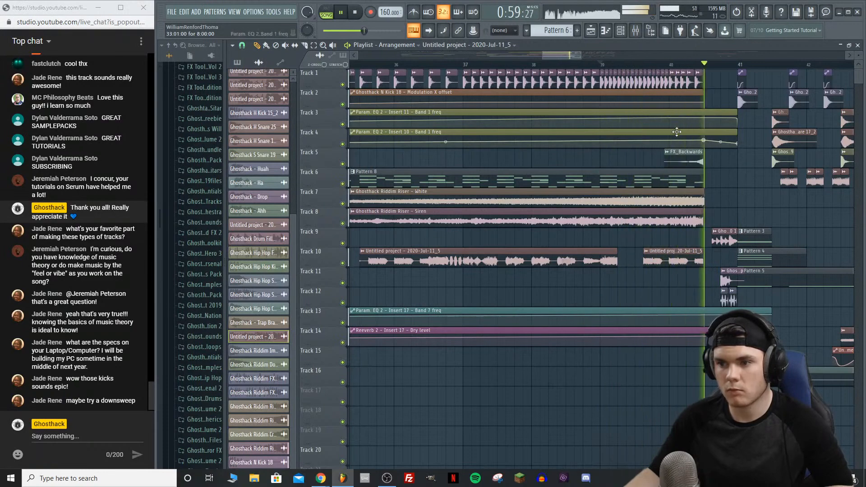
scroll(654, 67, down, 2)
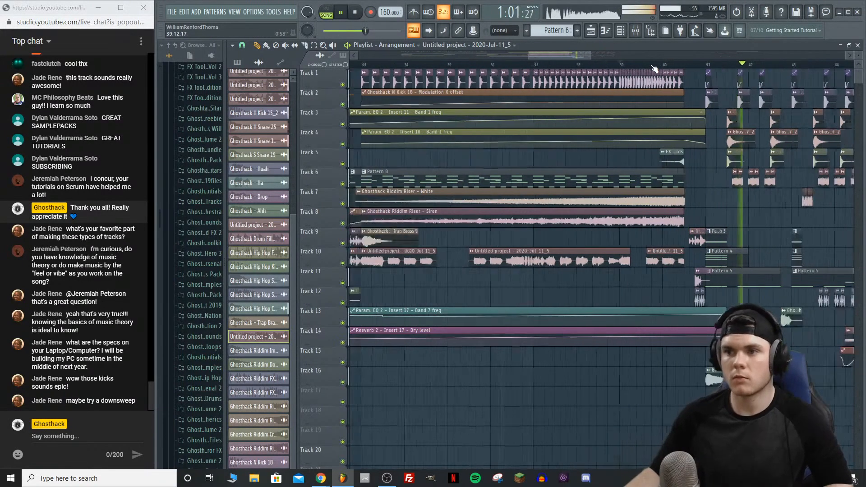
scroll(655, 67, down, 2)
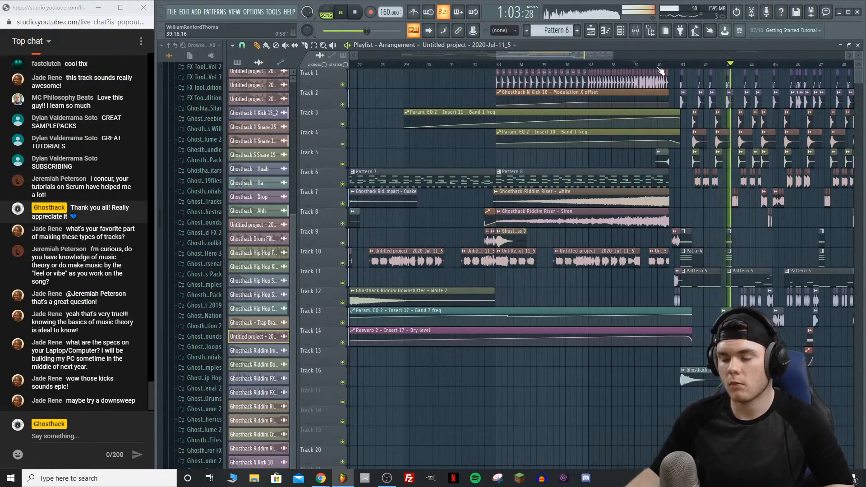
key(space)
Step: Copy three pairs of Aquabot 2 chops onto Track 12 between about bar 41.6 and bar 43, and play the drop
scroll(739, 68, up, 3)
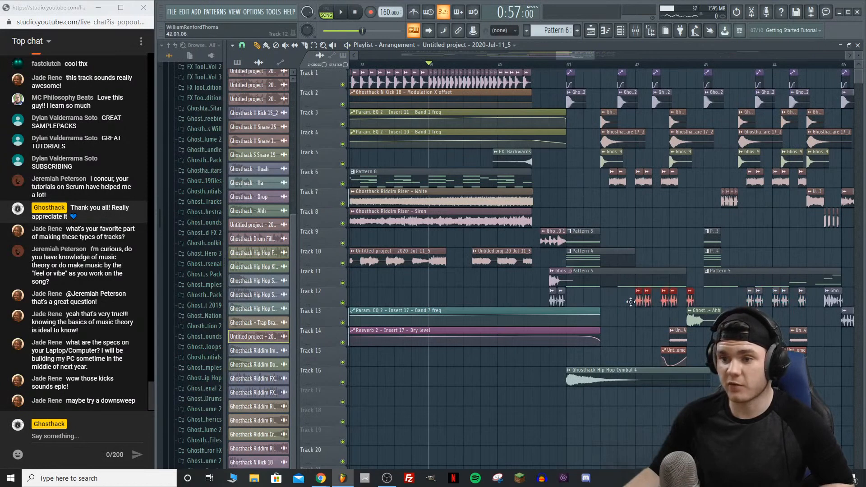
click(476, 251)
click(483, 265)
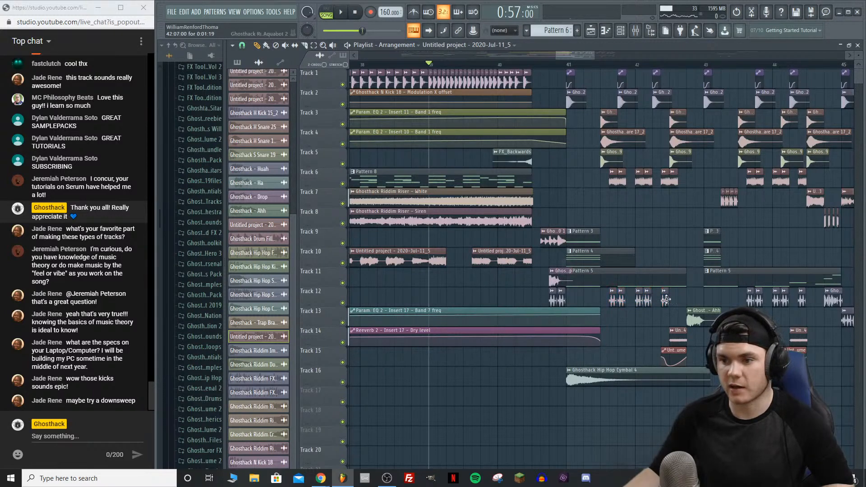
key(space)
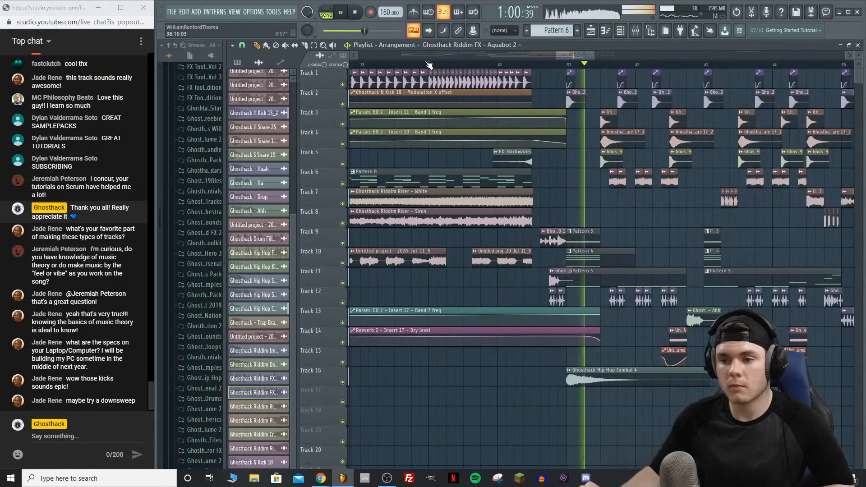
Step: Trim the end of the last Track 10 clip back to about bar 40.2 and play the transition from about bar 37
scroll(568, 64, down, 4)
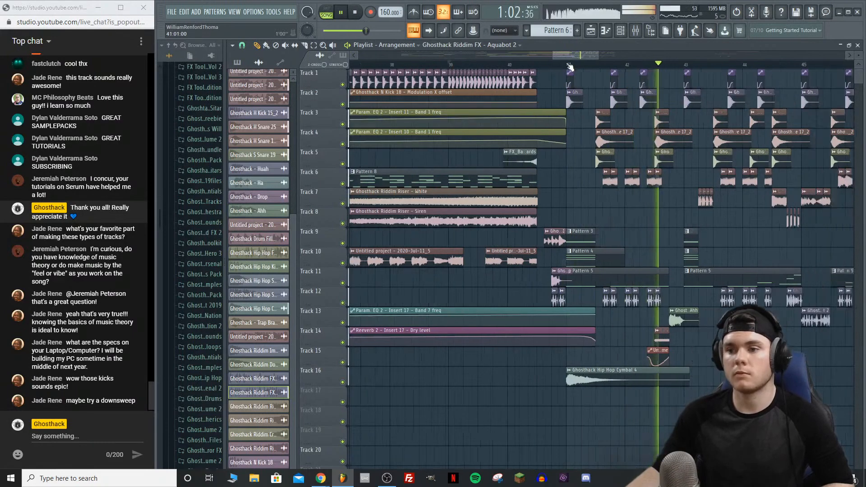
click(497, 67)
drag(549, 258, 543, 258)
click(441, 66)
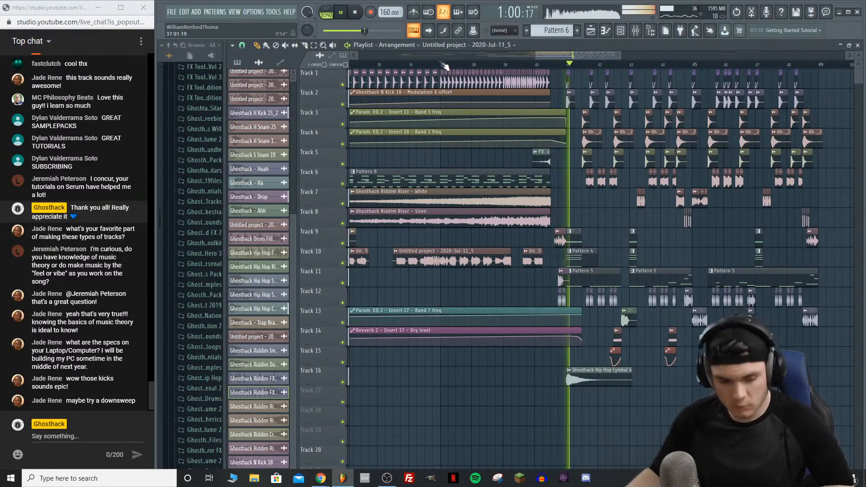
scroll(562, 67, down, 3)
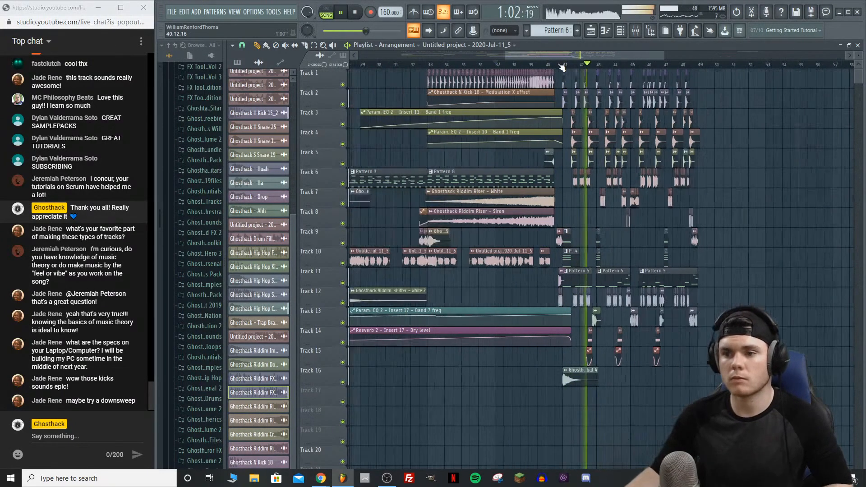
Step: Place a copy of the Ghosthack Hip Hop Cymbal 4 clip on Track 16 at about bar 46.5 and play the end of the drop
scroll(561, 66, down, 1)
drag(510, 54, 456, 69)
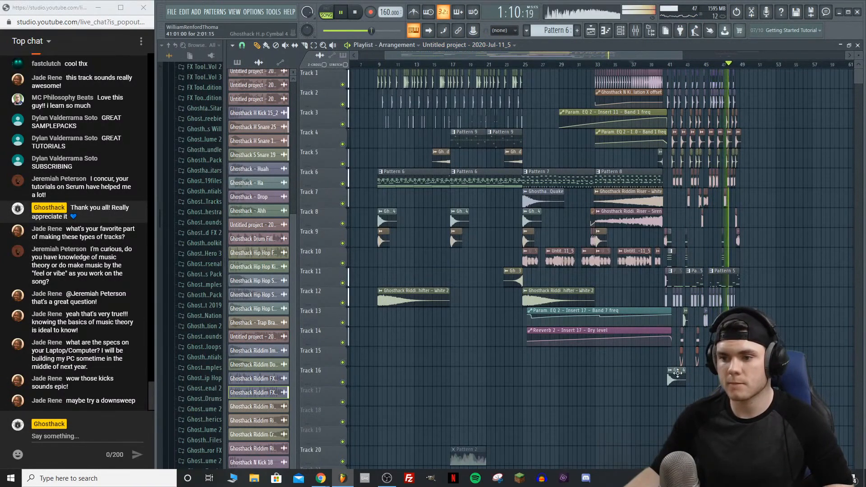
click(701, 64)
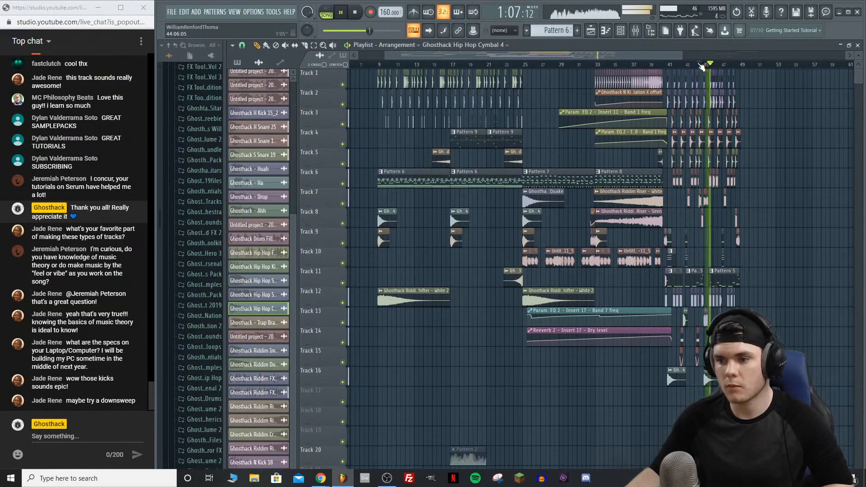
scroll(716, 67, up, 5)
click(625, 65)
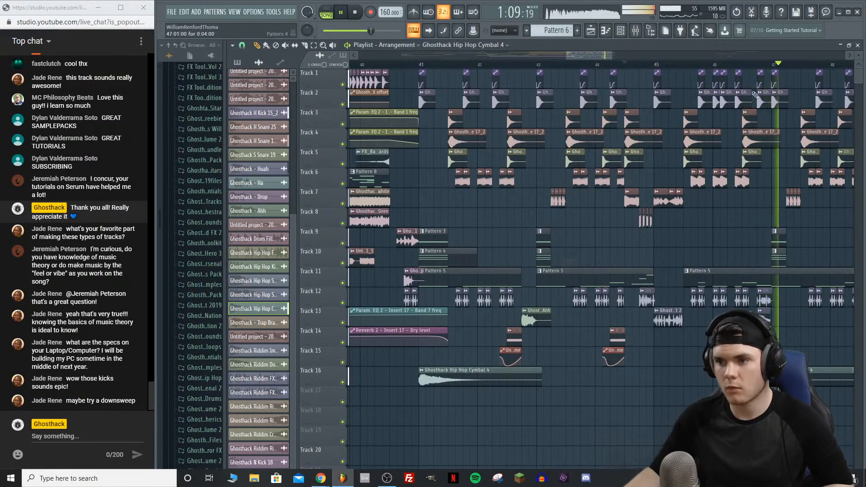
click(738, 66)
scroll(740, 90, down, 4)
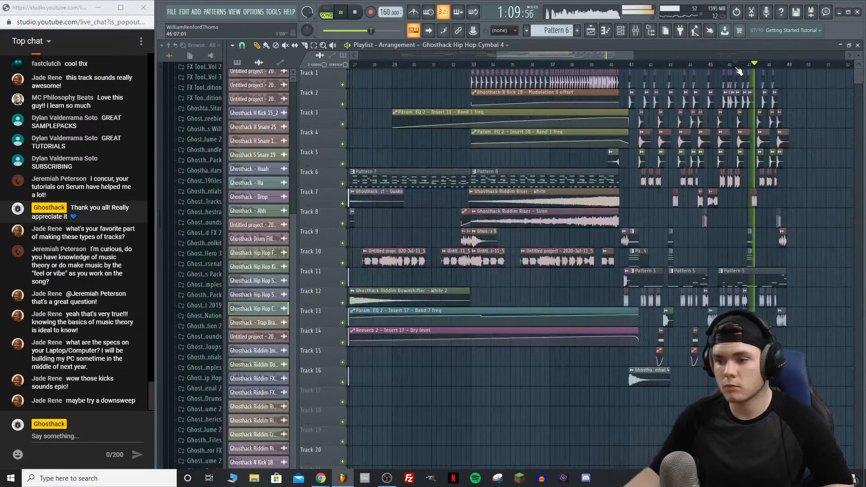
click(735, 65)
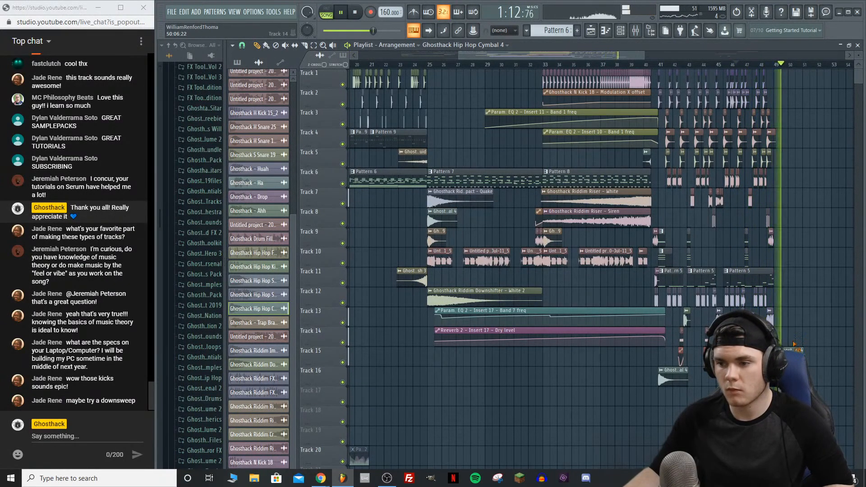
key(space)
Step: Move the song position back to the start of the arrangement, check the live stream in OBS and return to FL Studio
scroll(718, 61, down, 4)
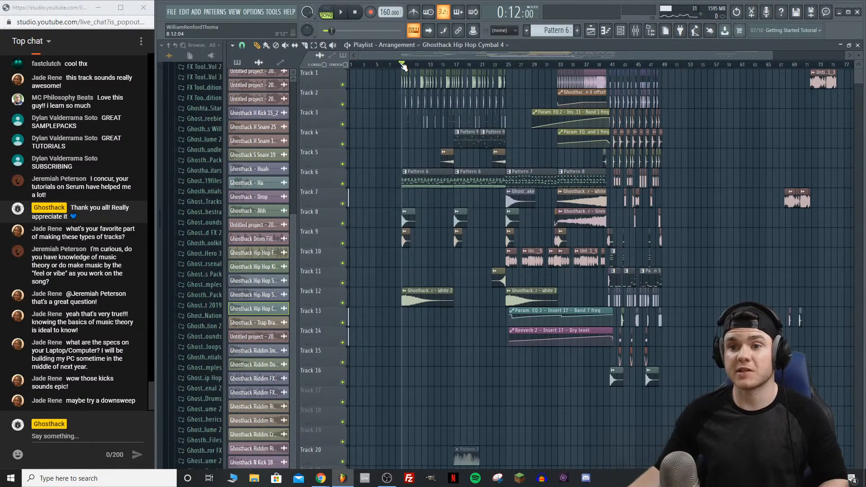
click(387, 479)
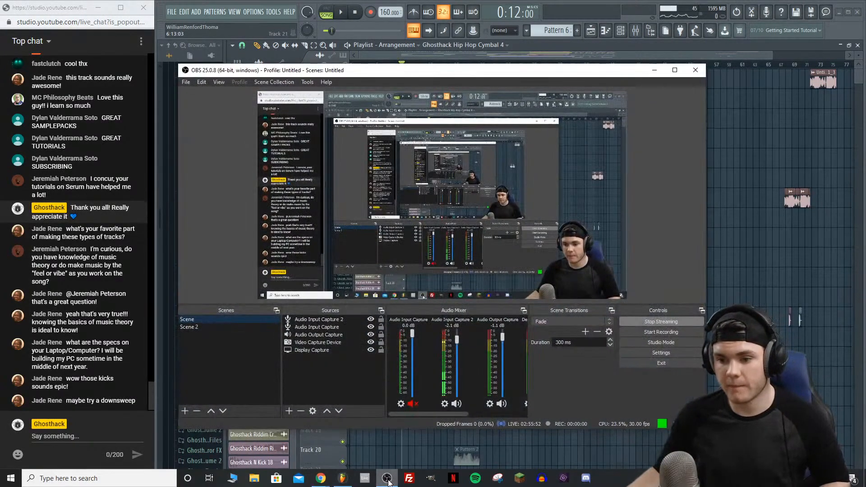
click(387, 480)
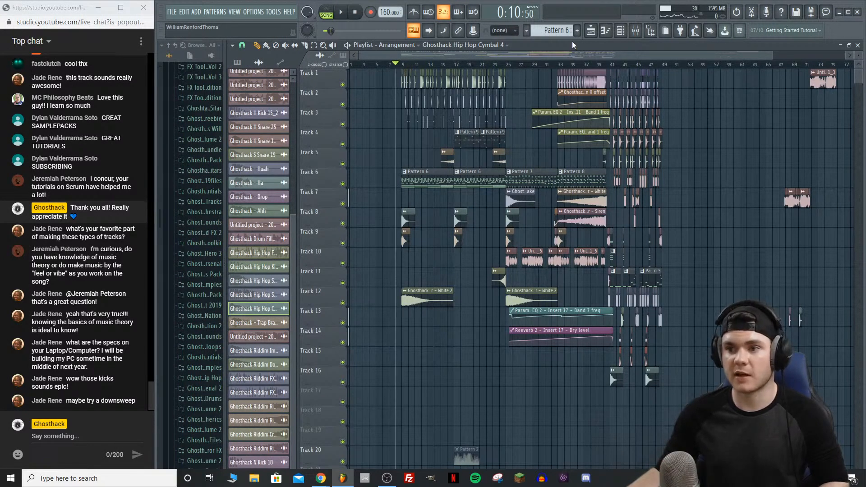
Step: Play the whole arrangement from about bar 8 through the end of the drop, then stop playback
scroll(560, 66, up, 1)
drag(555, 54, 563, 52)
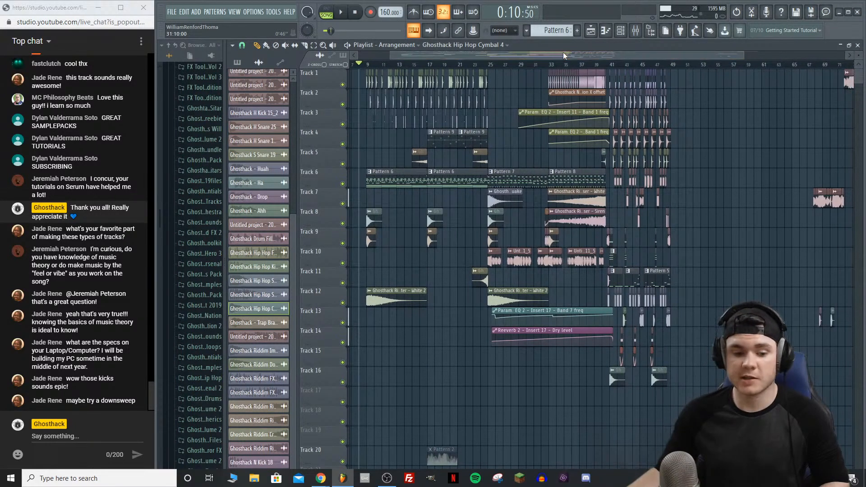
drag(563, 52, 562, 55)
key(space)
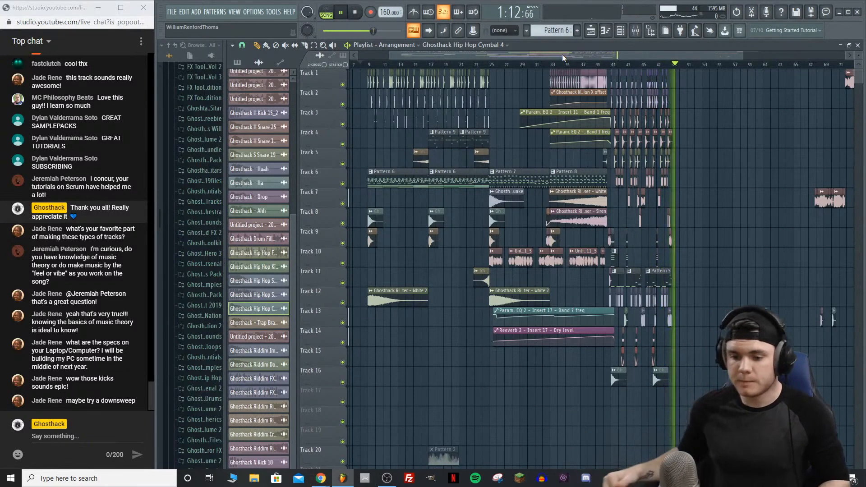
key(space)
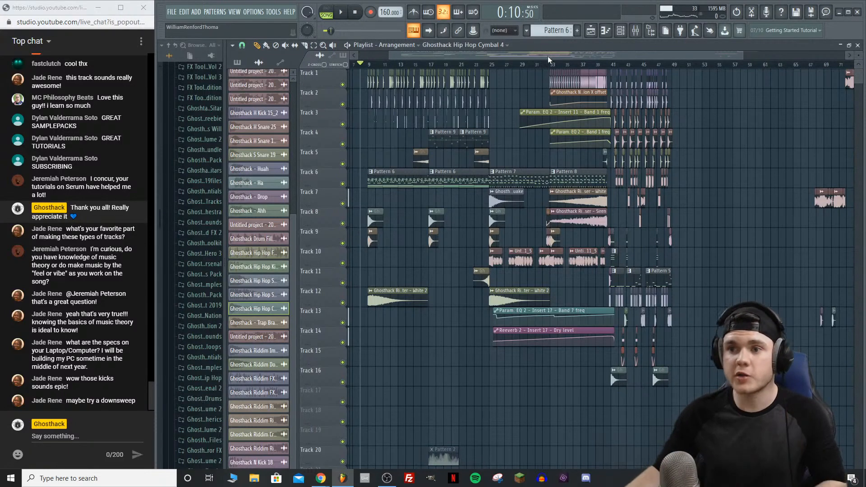
Step: Examine the arrangement's sections from the first beat to the drop and set the song position to bar 9
scroll(547, 65, down, 2)
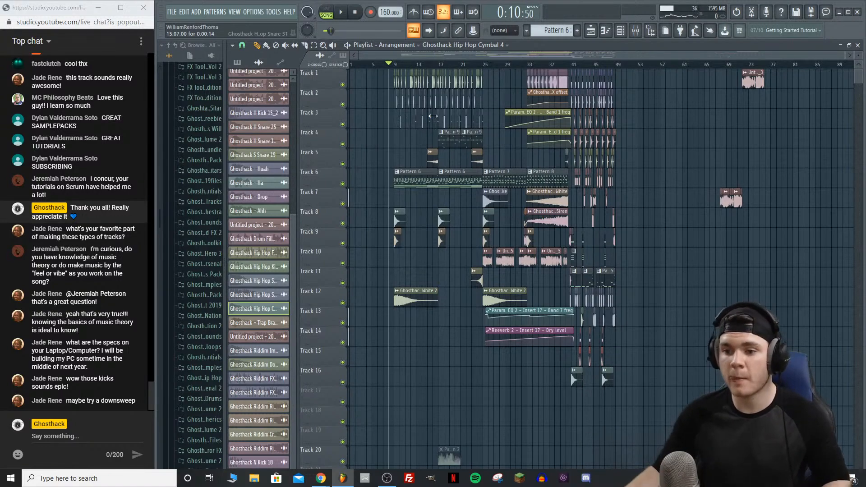
scroll(571, 56, up, 4)
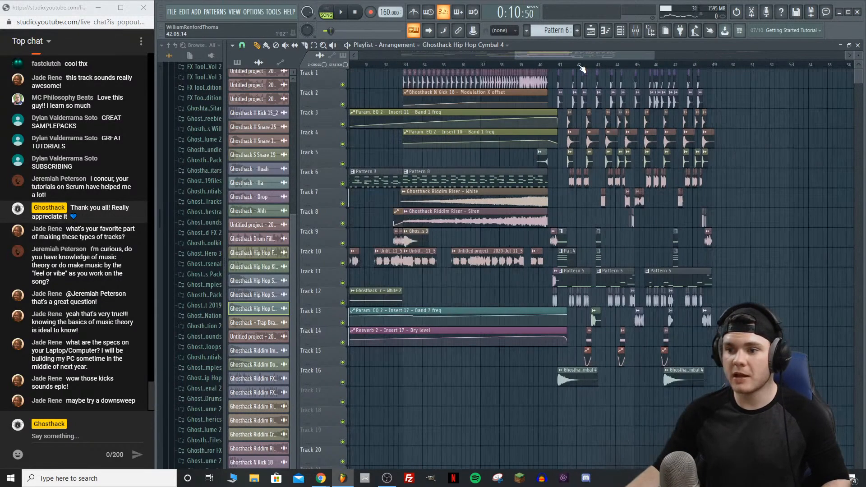
scroll(581, 69, down, 1)
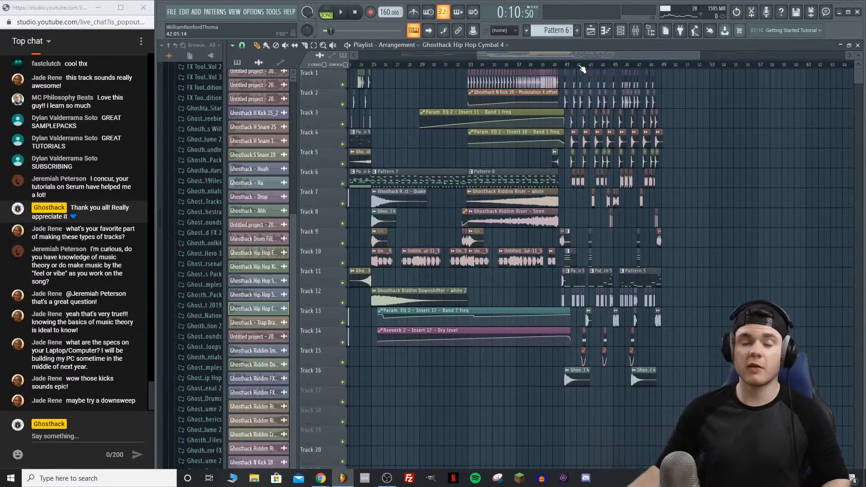
scroll(581, 67, down, 1)
drag(569, 56, 508, 62)
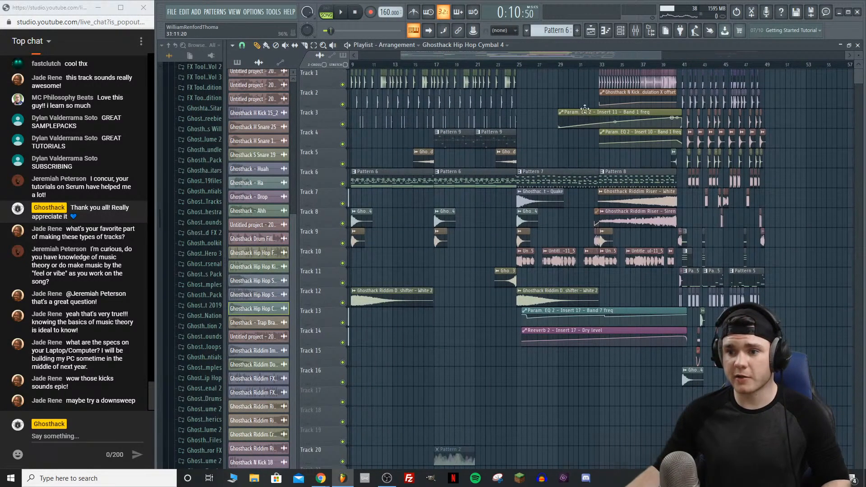
click(571, 63)
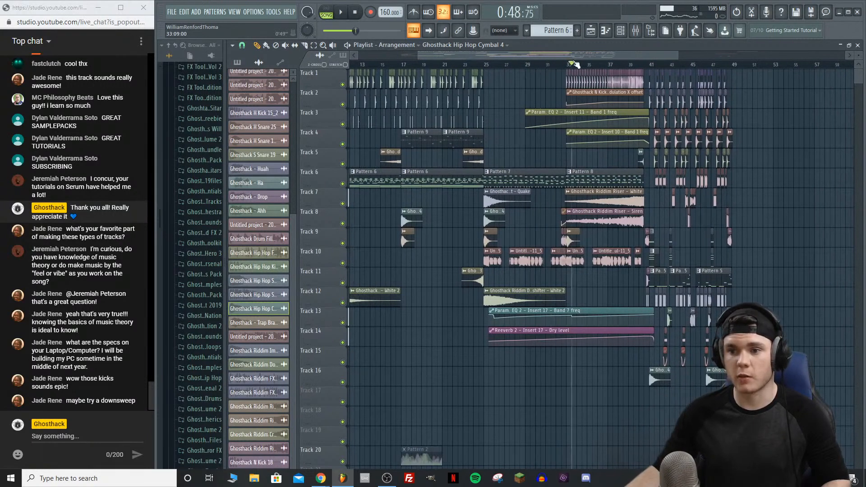
drag(516, 66, 509, 64)
mouse_move(508, 56)
mouse_down()
mouse_move(440, 58)
mouse_move(495, 62)
mouse_up()
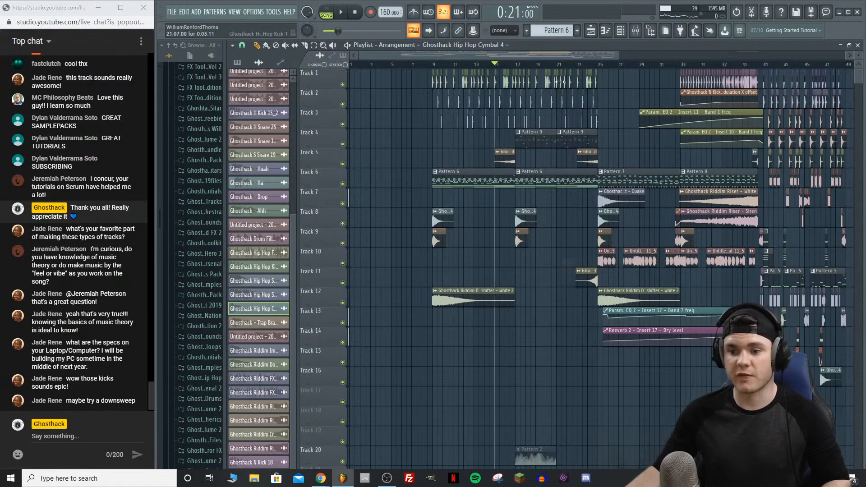
scroll(561, 67, down, 3)
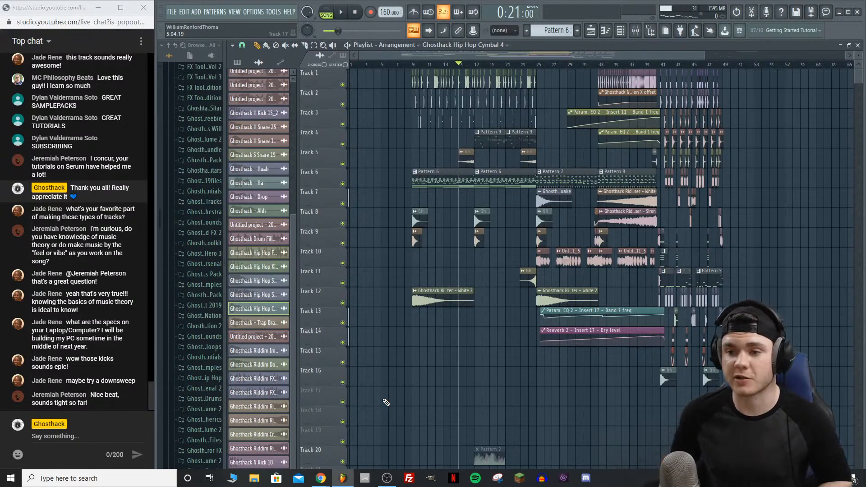
drag(453, 64, 414, 65)
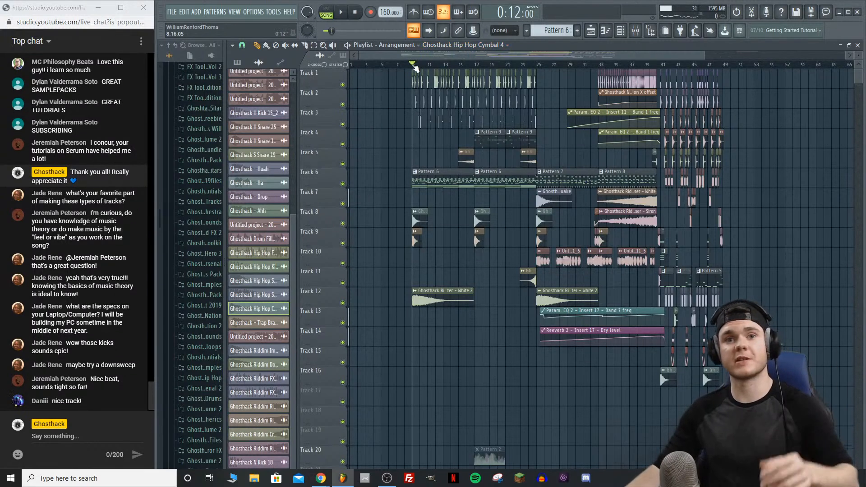